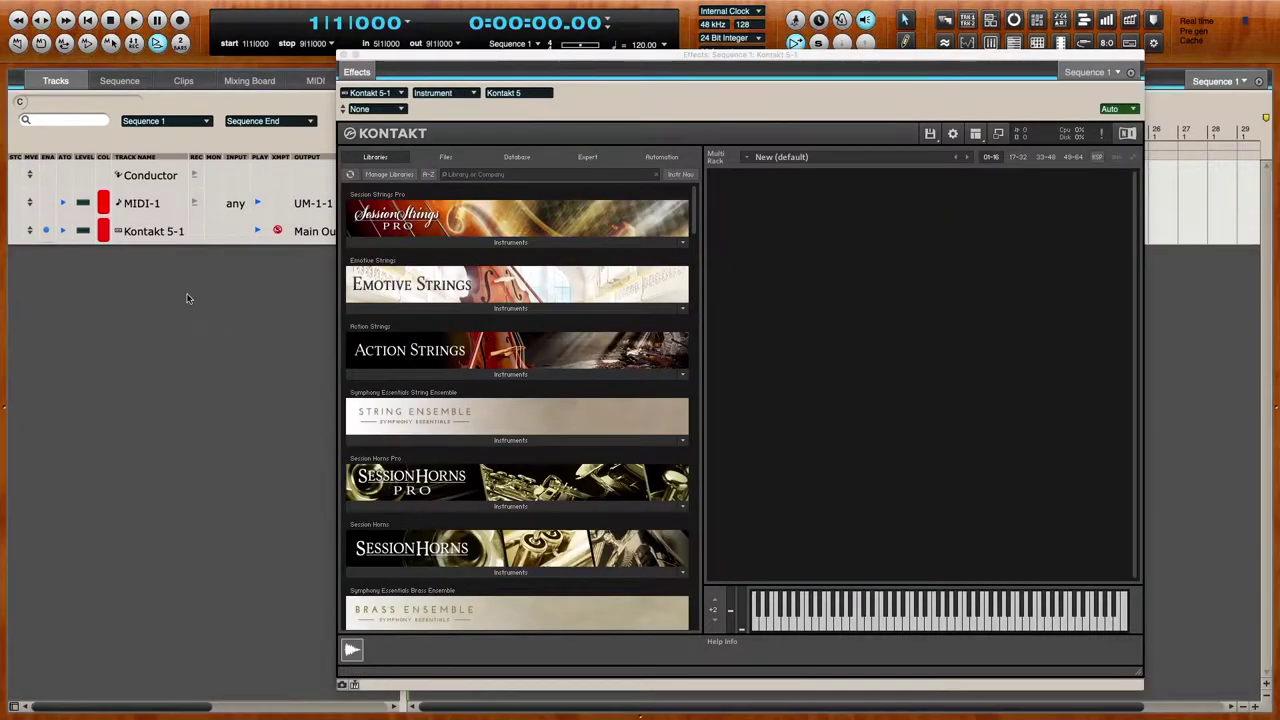
- Rename the MIDI track as Piano and the Kontakt instrument track as Kontakt 5-Piano
double_click(141, 203)
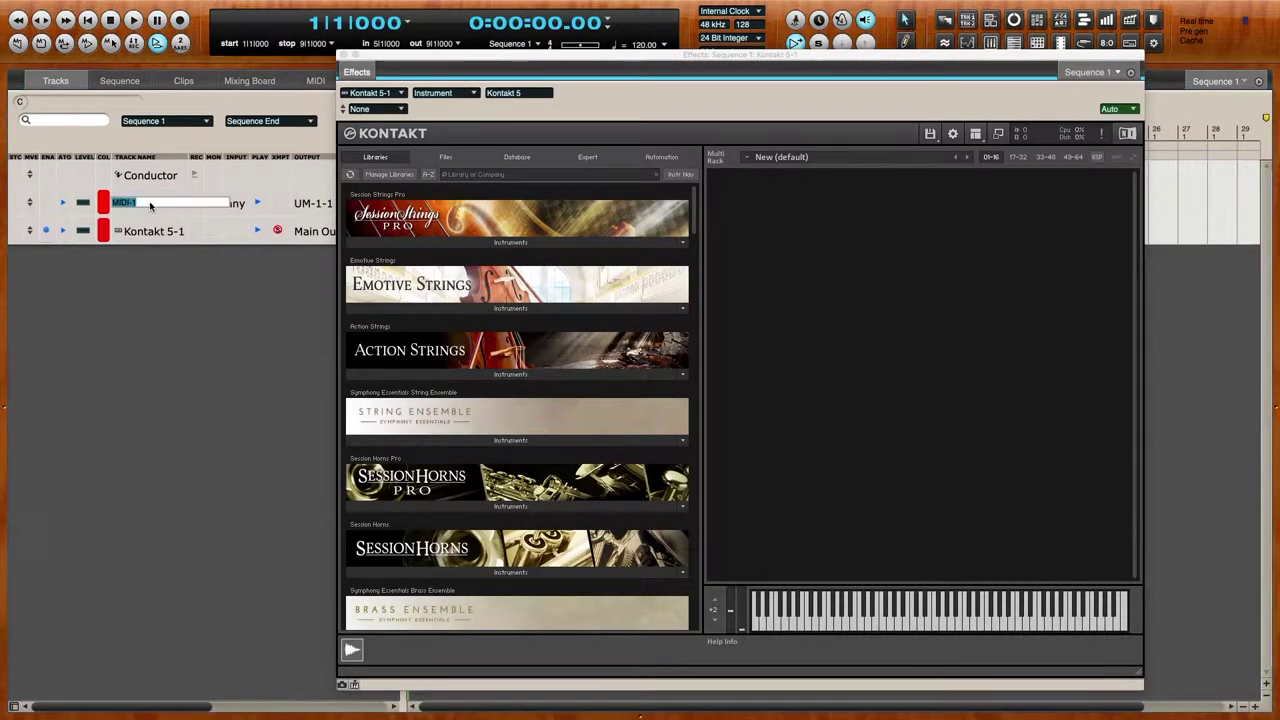
text(Piano)
key(Return)
double_click(153, 240)
key(Right)
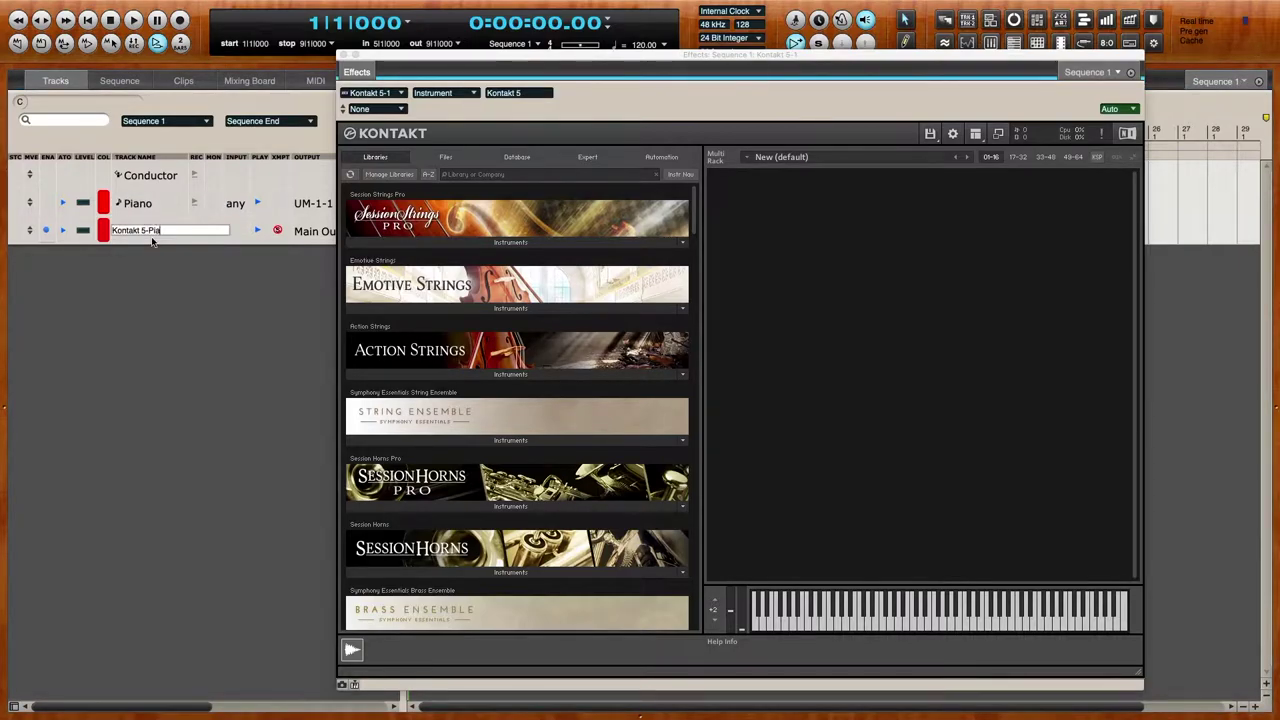
key(Return)
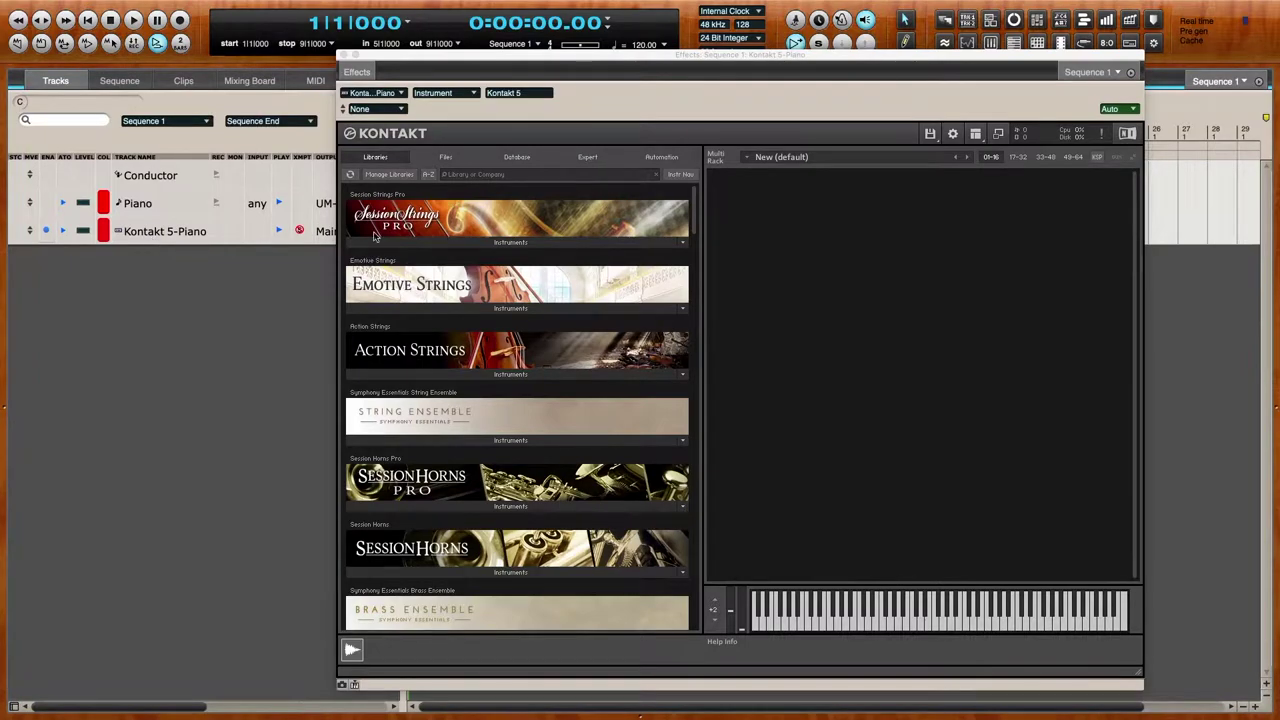
- Load The Grandeur from the Piano & Keys > Piano category of Quick-Load into the Kontakt rack
right_click(803, 280)
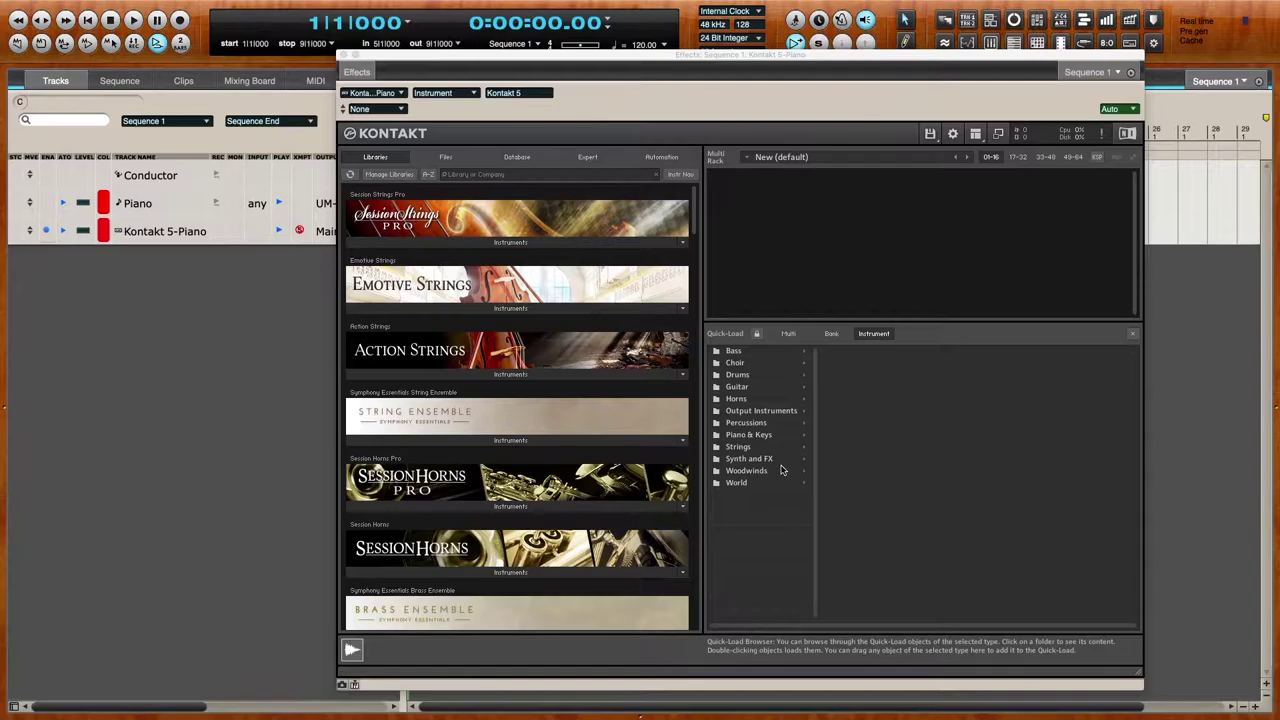
click(772, 435)
click(843, 364)
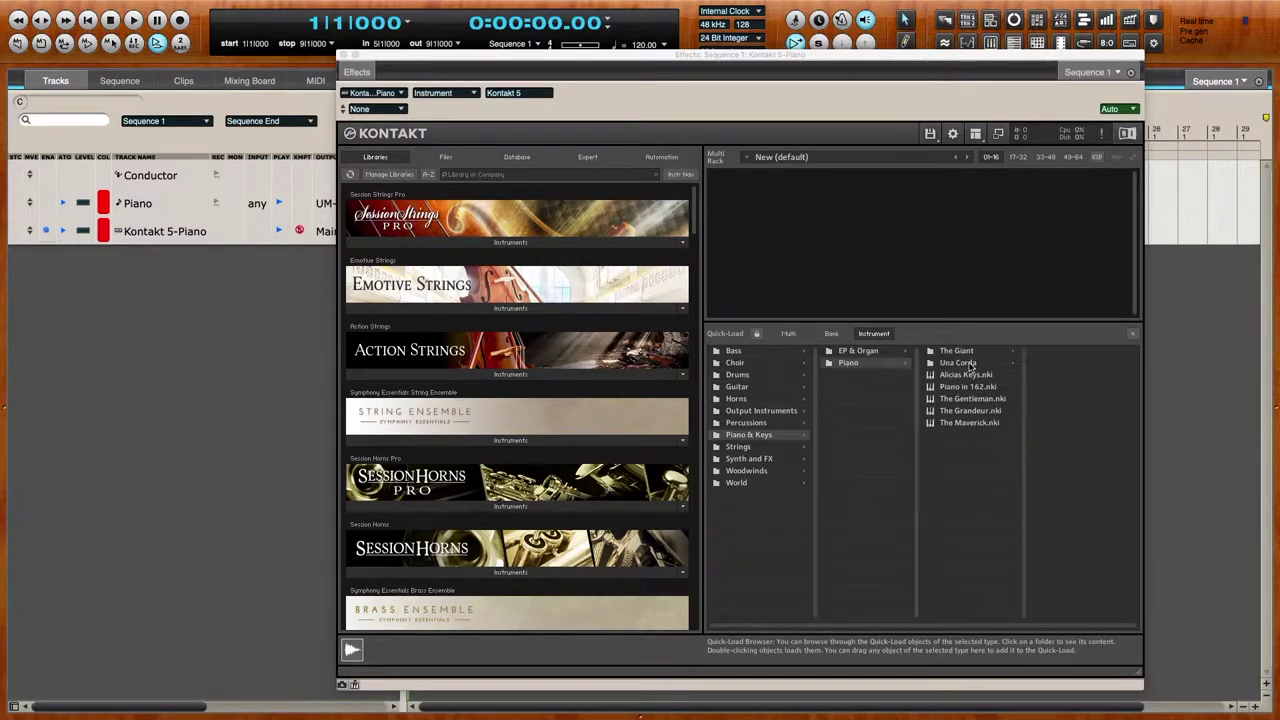
drag(1000, 414, 889, 251)
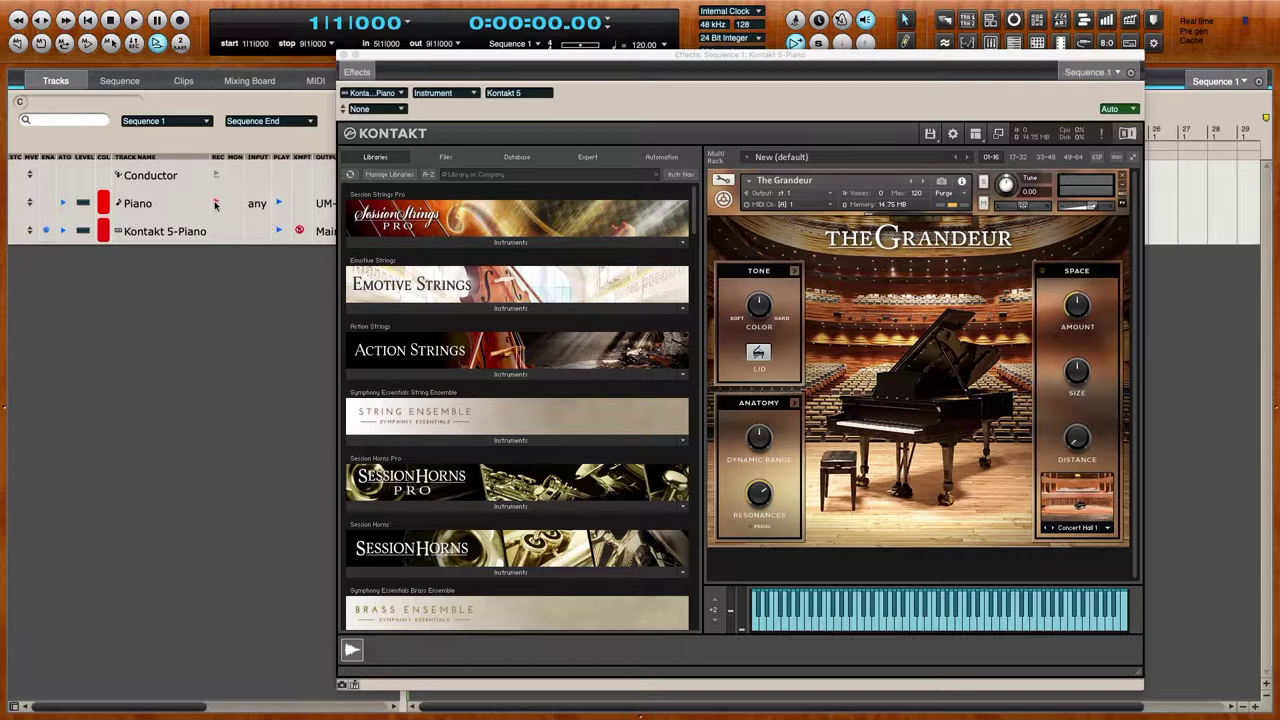
- Route the Piano track's output to Kontakt 5-Piano-1
click(316, 203)
mouse_move(400, 171)
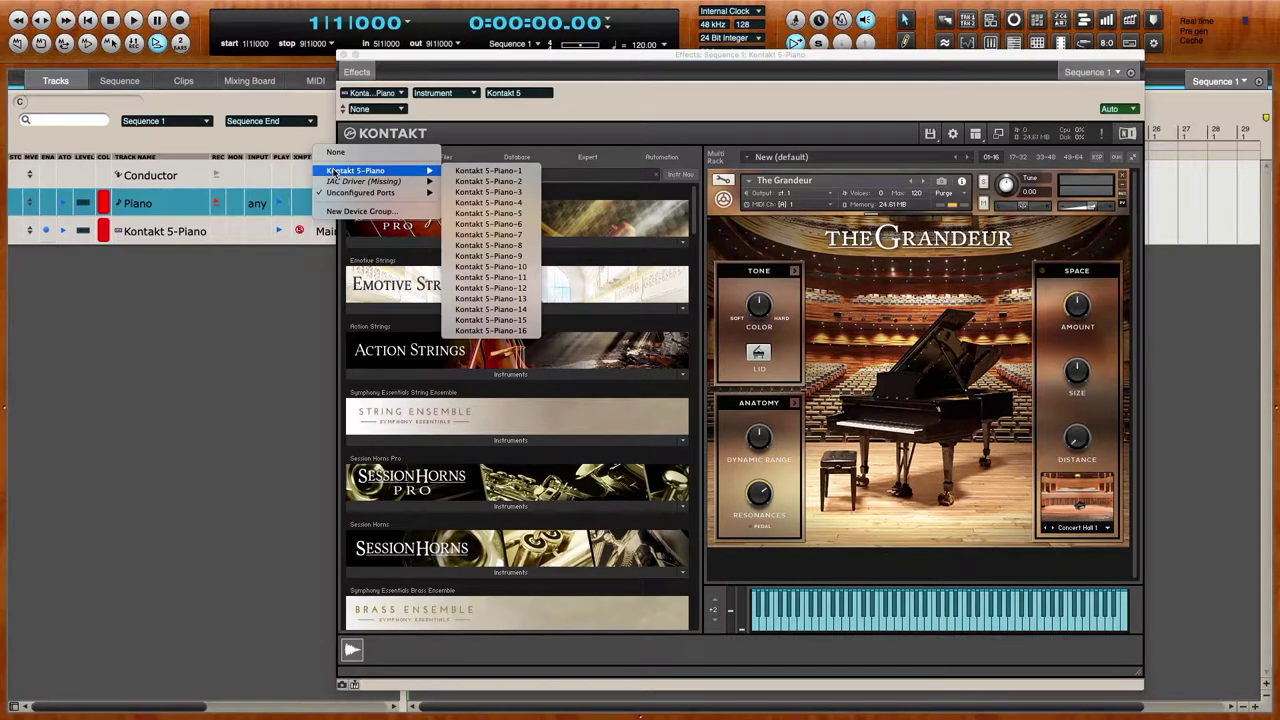
click(476, 172)
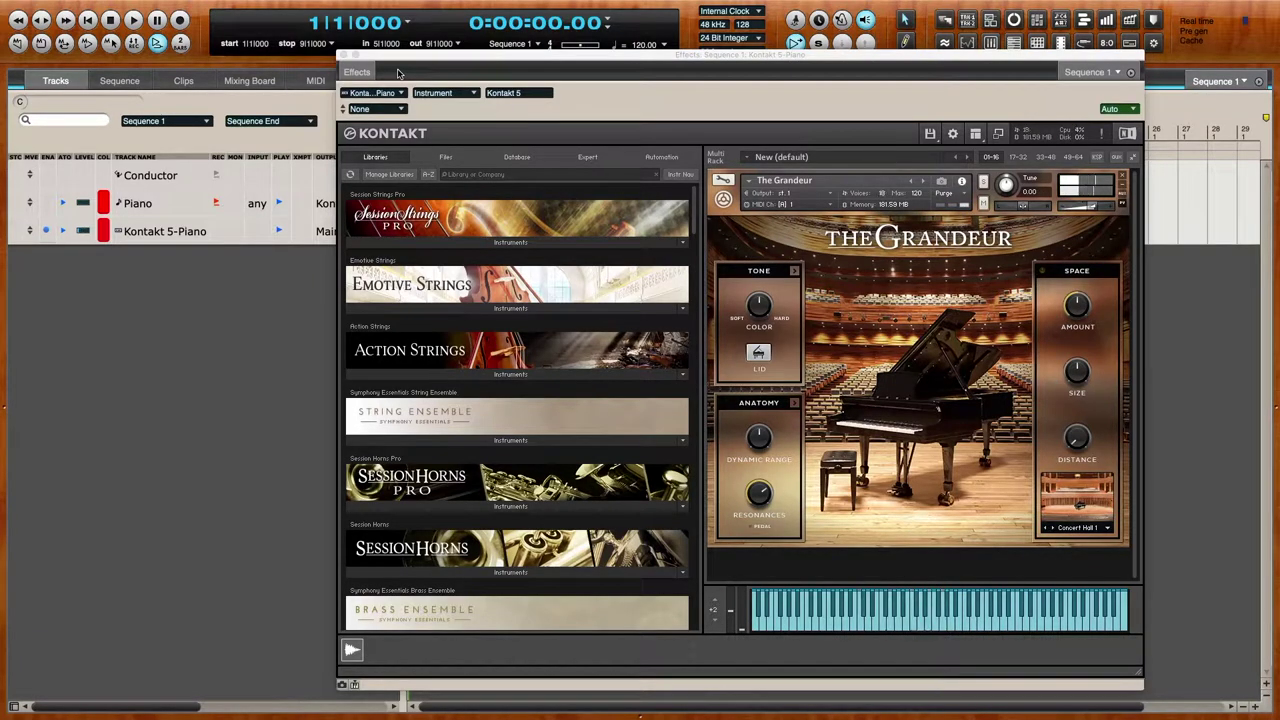
- Load the factory snapshot Deep Grandeur for The Grandeur
click(941, 181)
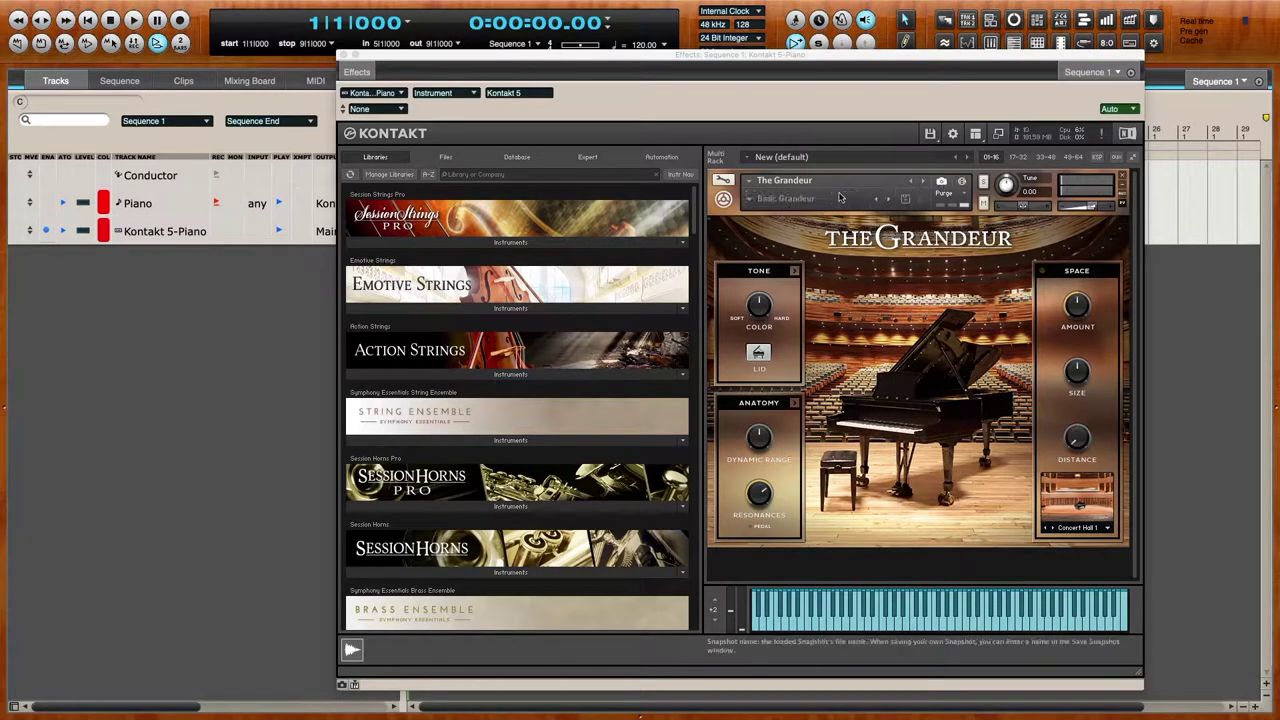
click(749, 198)
mouse_move(768, 210)
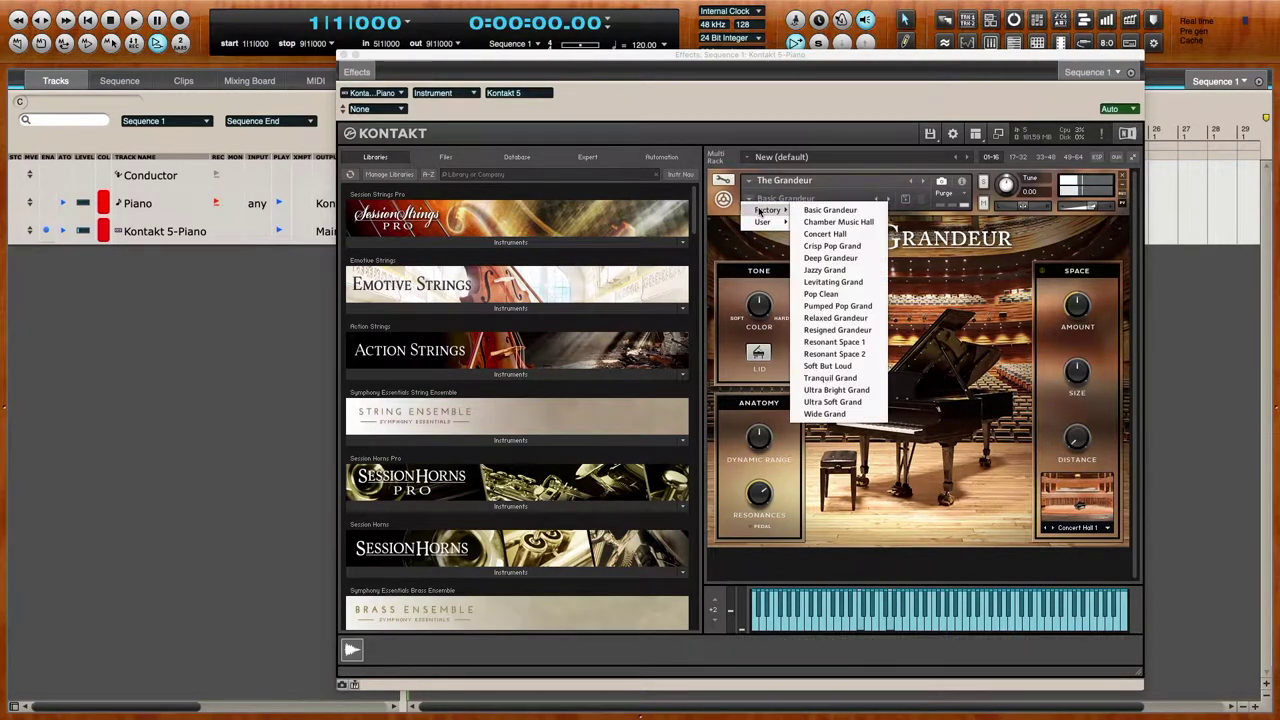
click(857, 258)
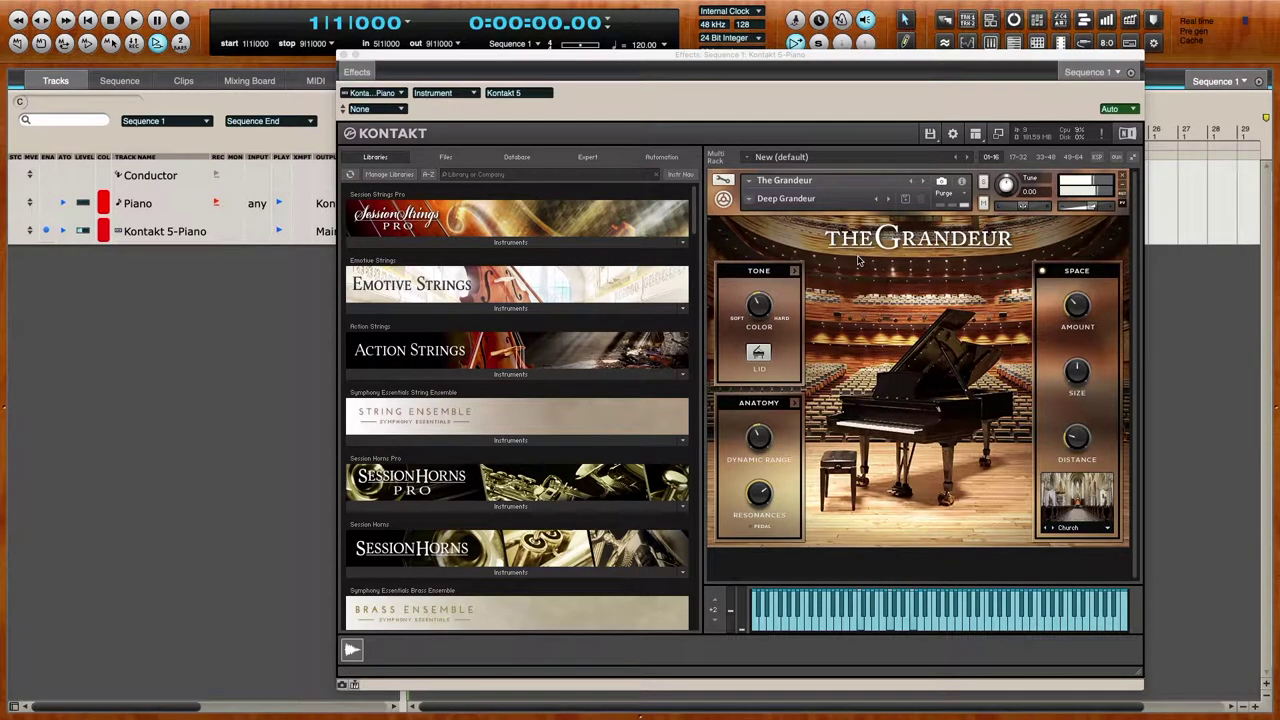
- Show the piano's detailed Anatomy settings and set the Space reverb type to Large Hall
click(794, 402)
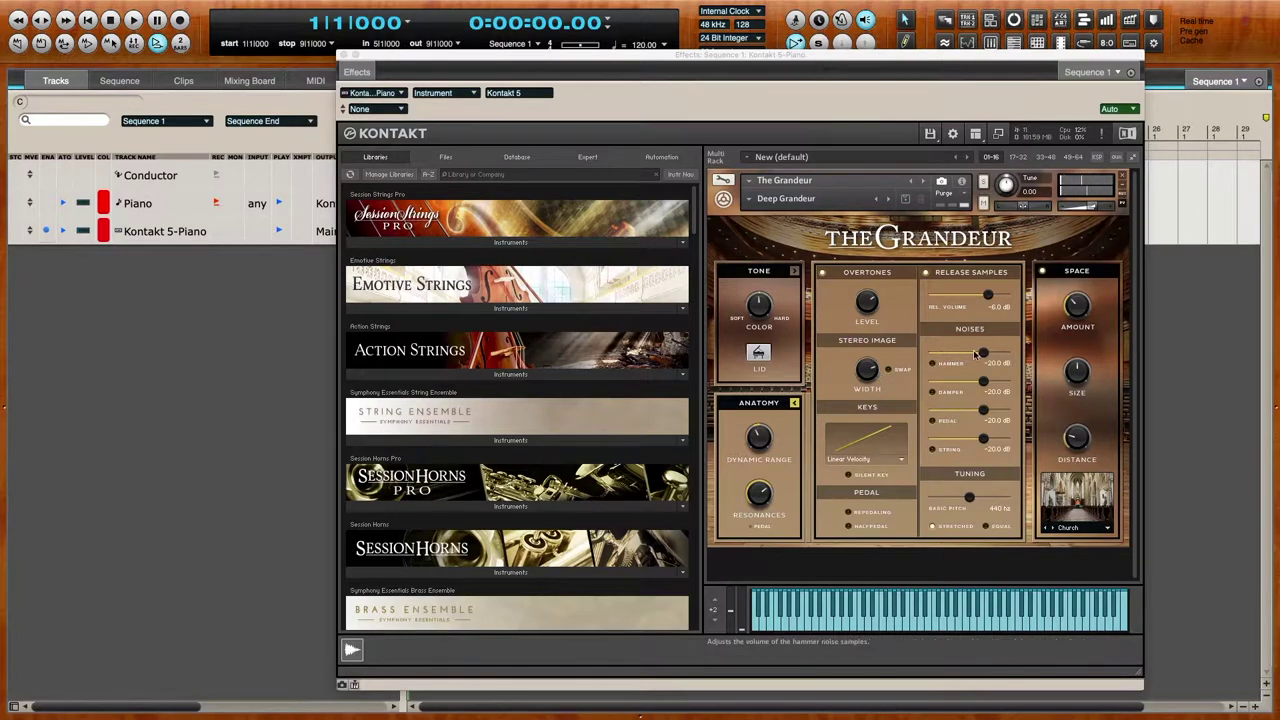
click(1106, 528)
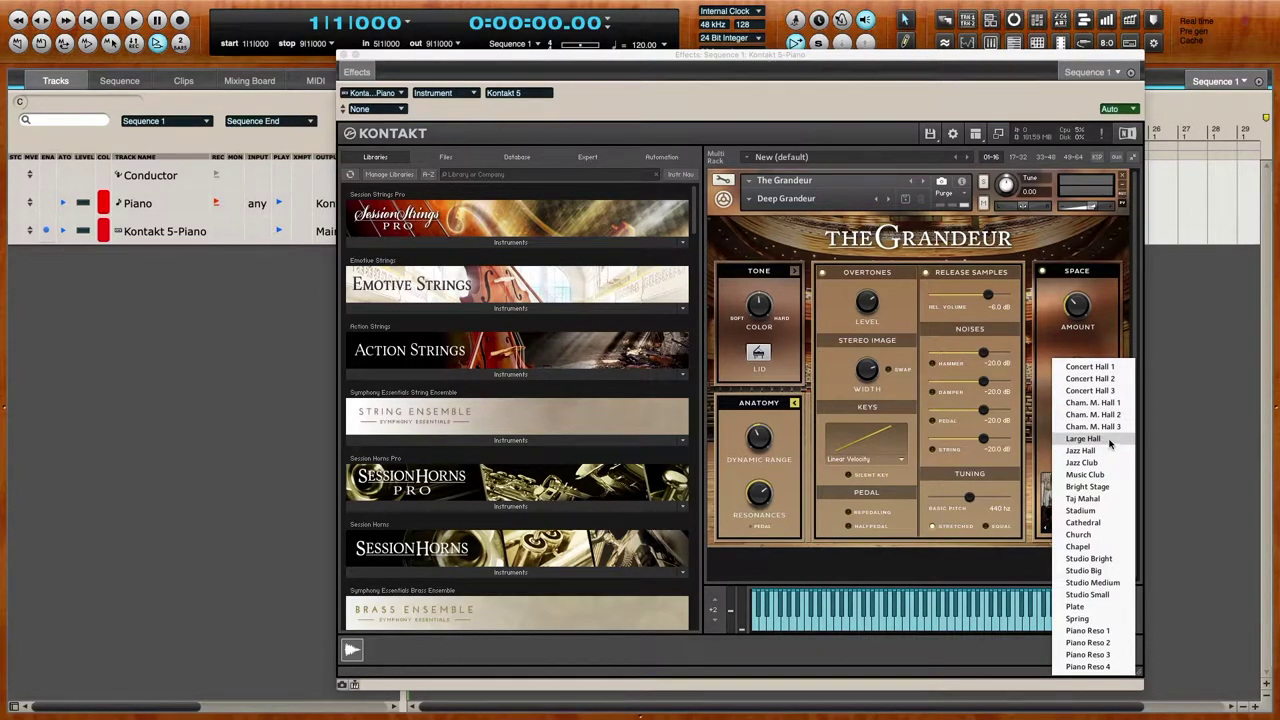
click(1083, 438)
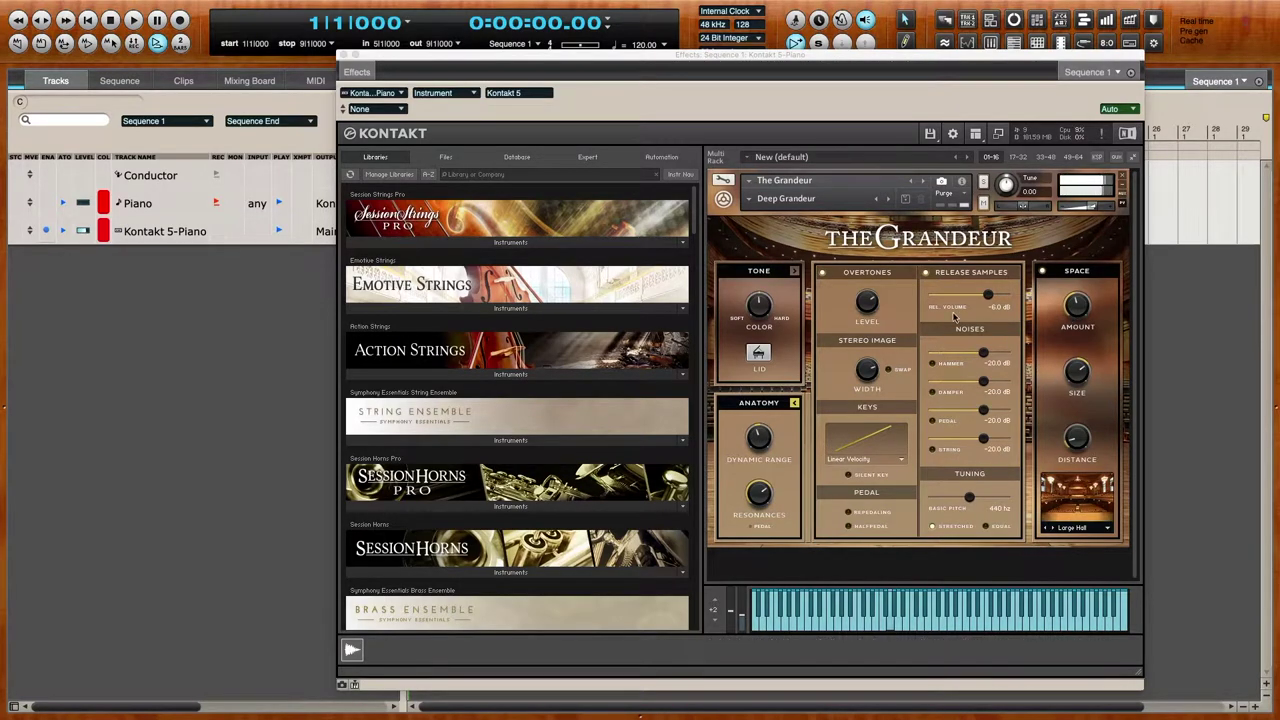
- In the Tone equalizer, set Body to about 5.7 dB and adjust the Bass and Air levels
click(794, 271)
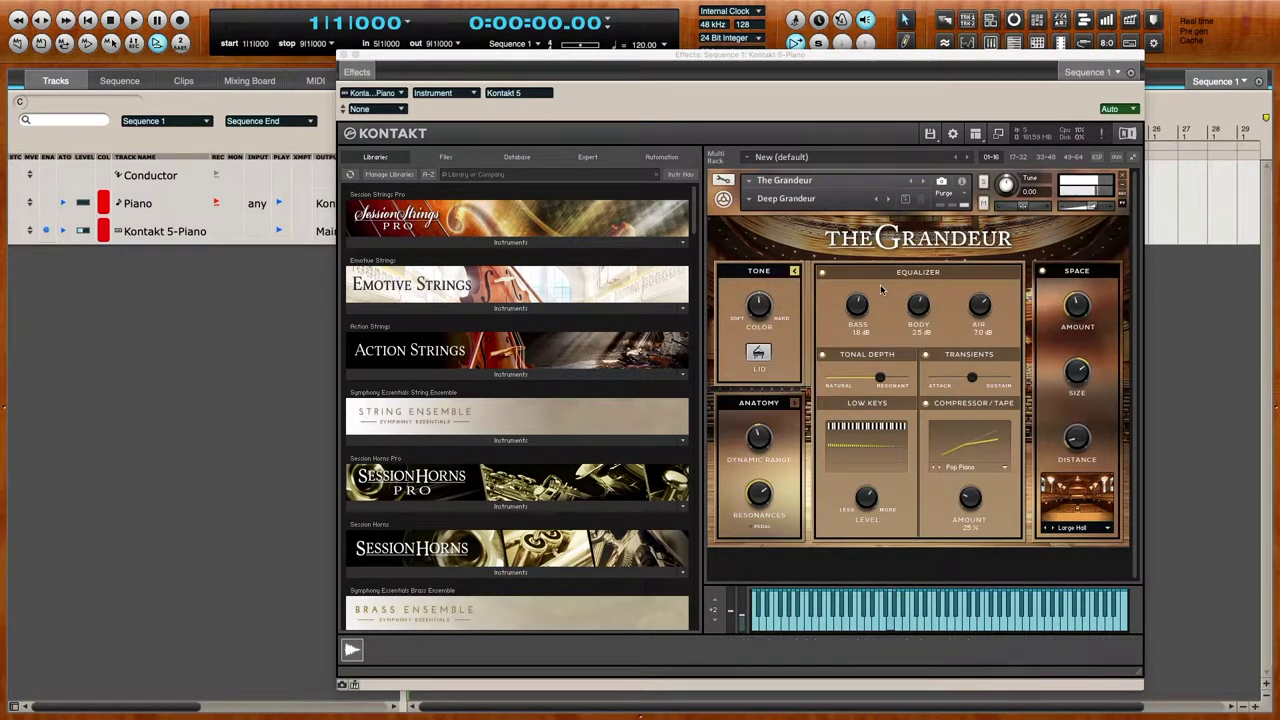
drag(920, 305, 924, 316)
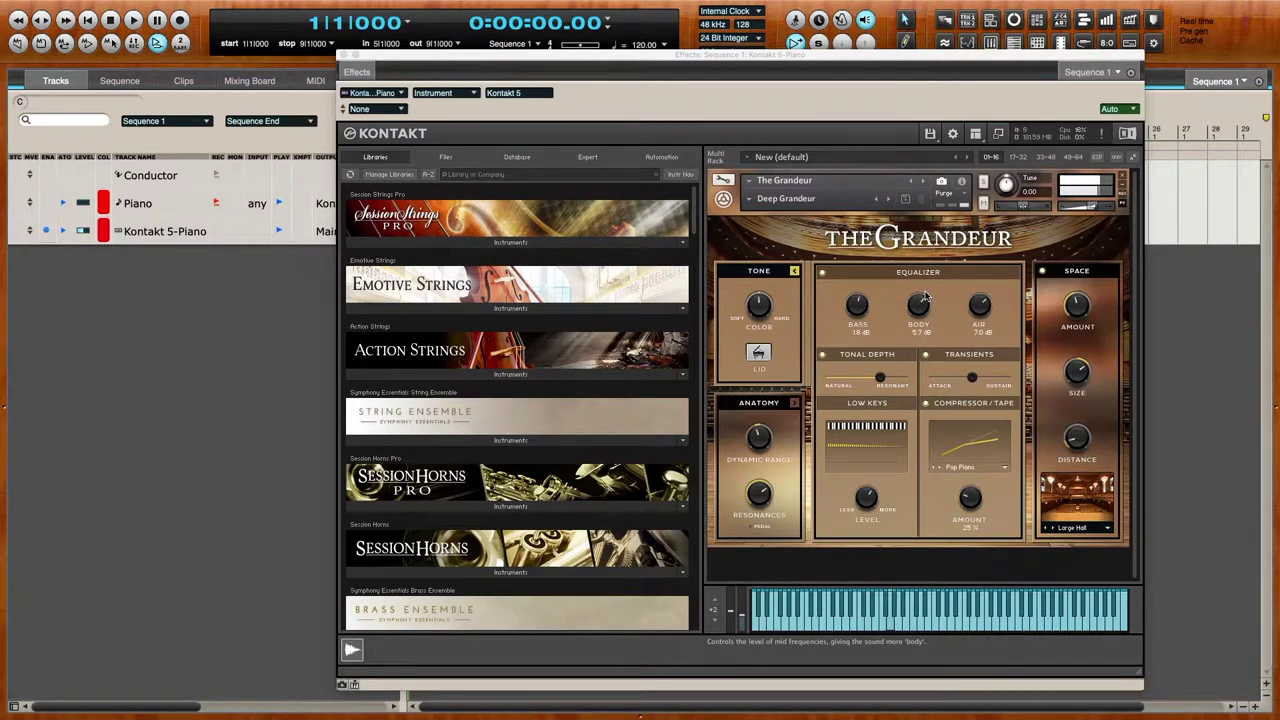
drag(861, 302, 857, 323)
drag(988, 316, 988, 324)
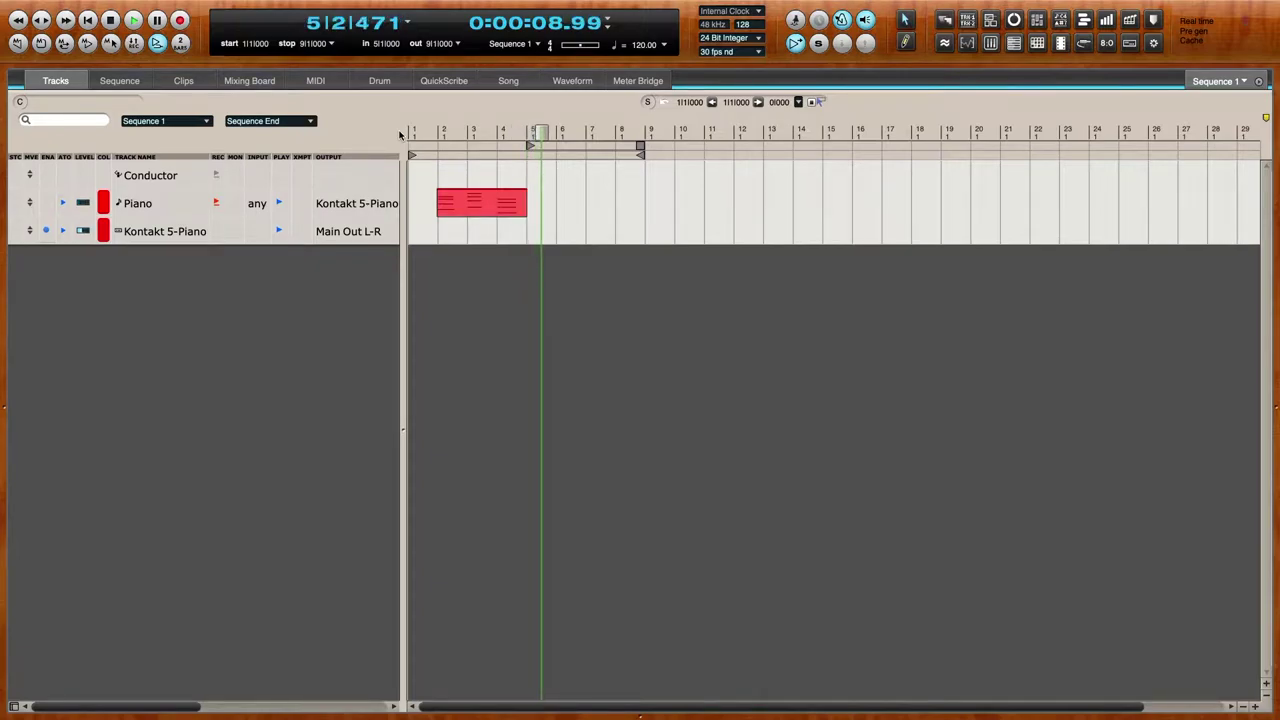
- Stop recording and open the recorded Piano take in a full-size MIDI editor while playing it back from bar 1
key(space)
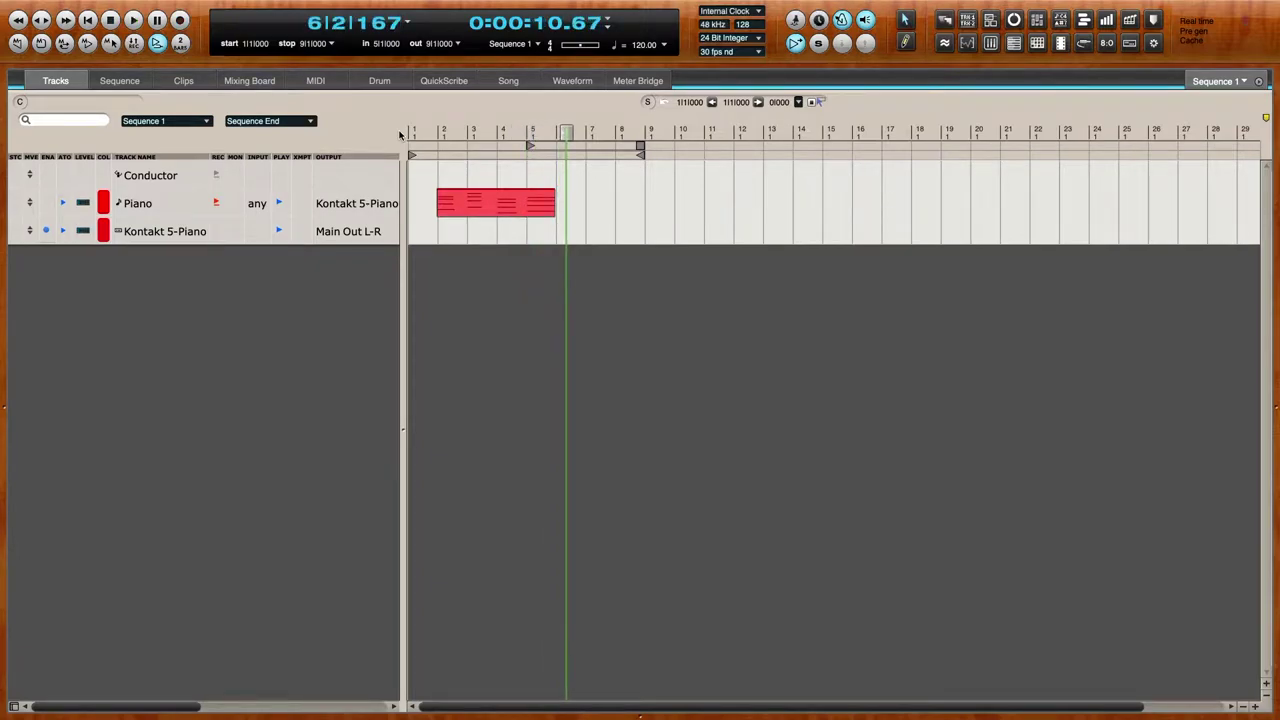
click(431, 131)
double_click(469, 205)
key(space)
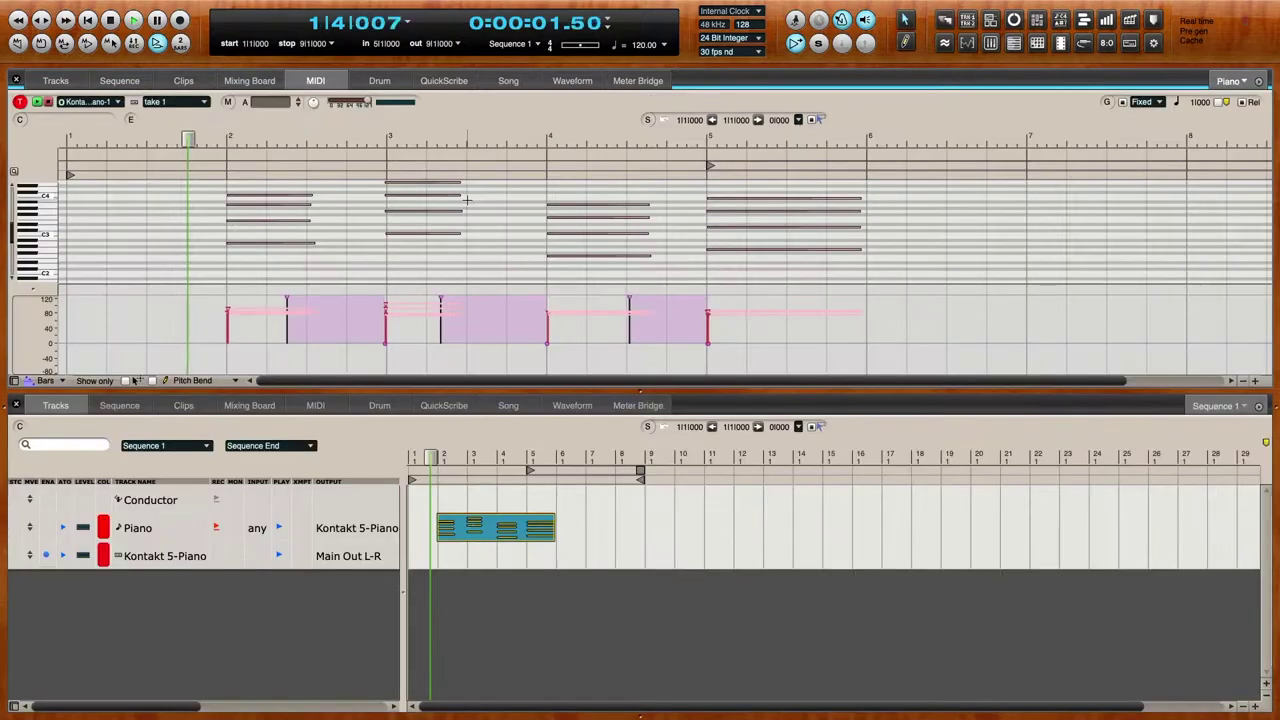
double_click(138, 527)
scroll(234, 258, down, 1)
key(super+Up)
key(super+Up)
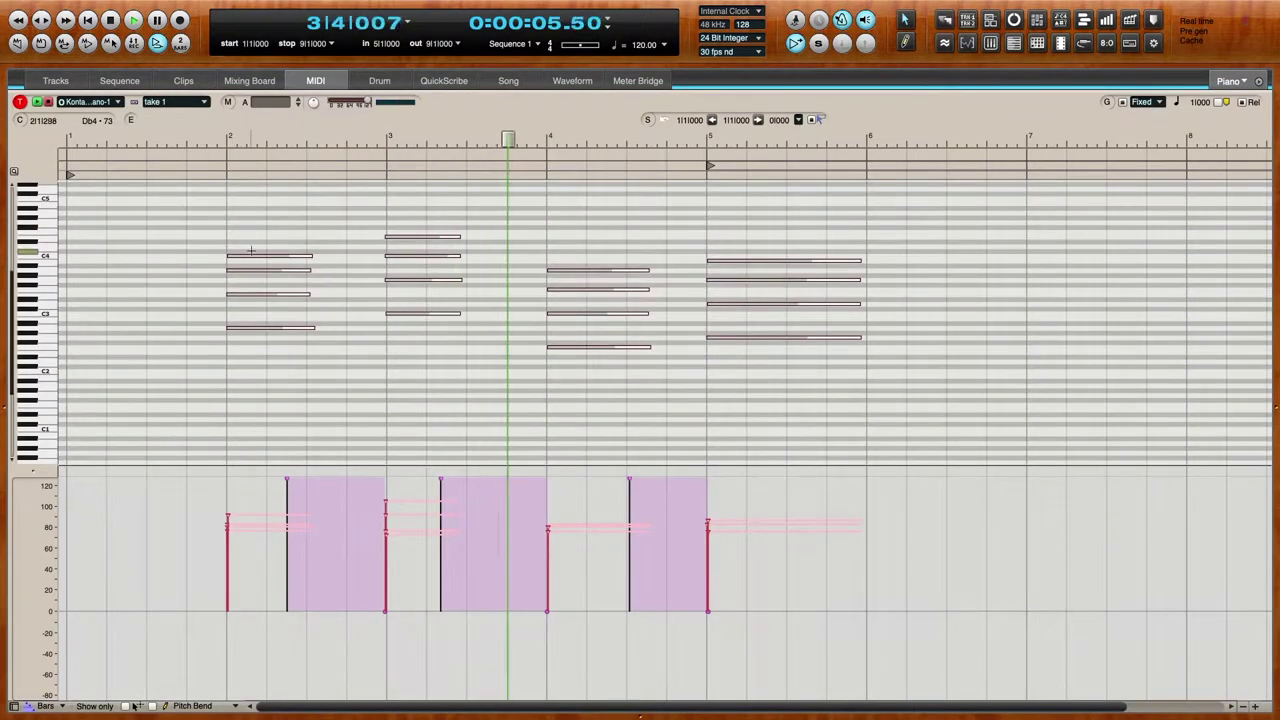
- Lower the velocity of the C4 note at bar 3 to 98 and replay from just before bar 2
click(235, 375)
drag(386, 501, 386, 512)
click(218, 134)
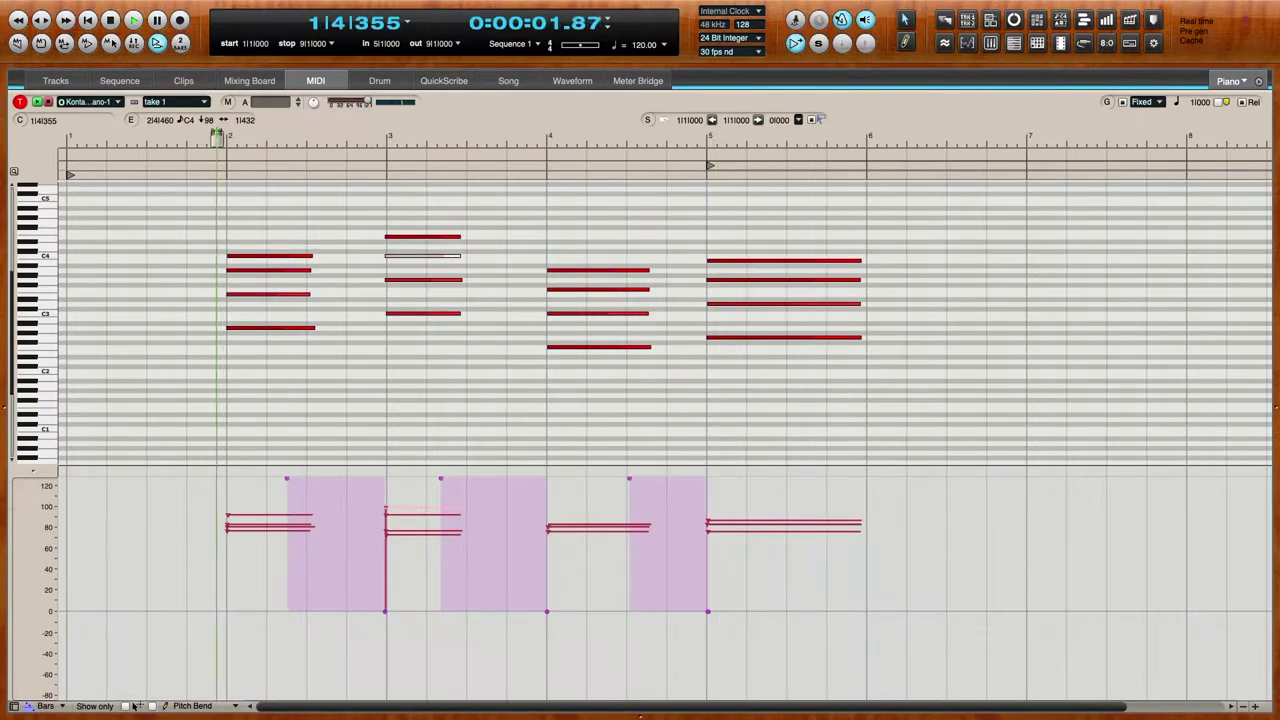
- Select the four-note chord at bar 3, shift it slightly later toward the bar line, and replay the passage
key(super+Up)
key(super+Up)
key(super+Right)
key(super+Right)
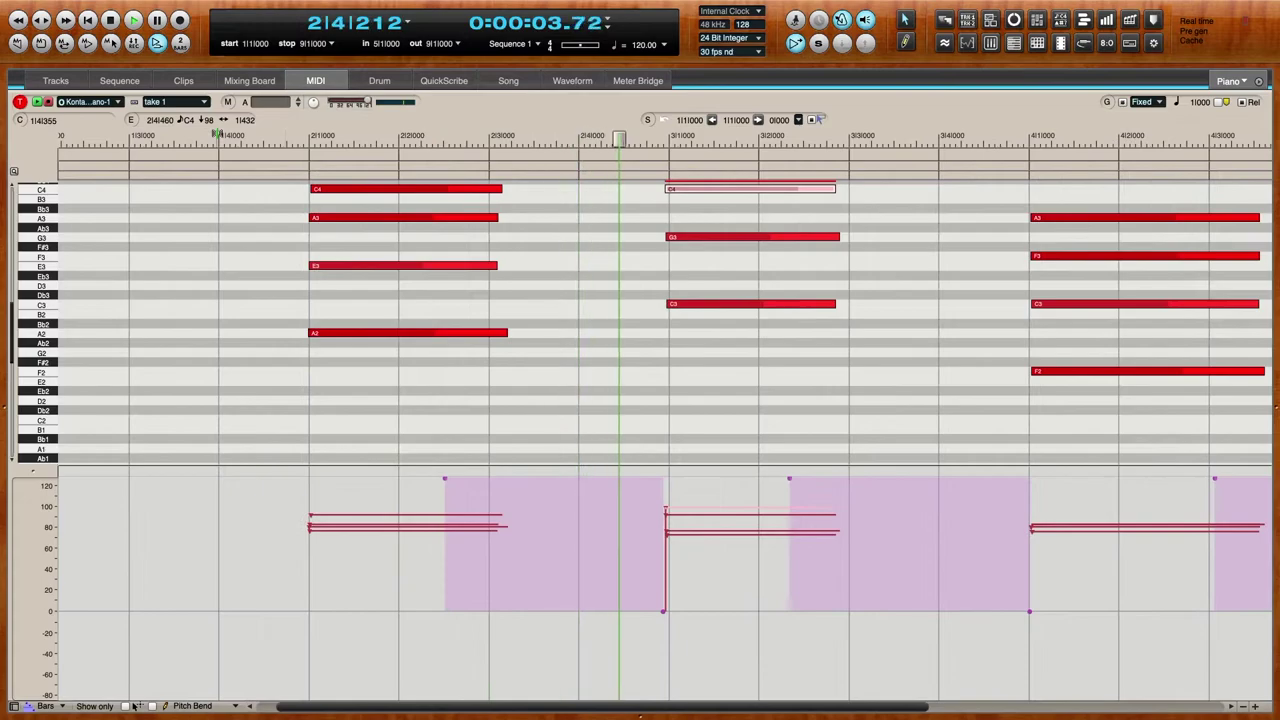
scroll(511, 311, up, 4)
key(space)
drag(579, 187, 740, 436)
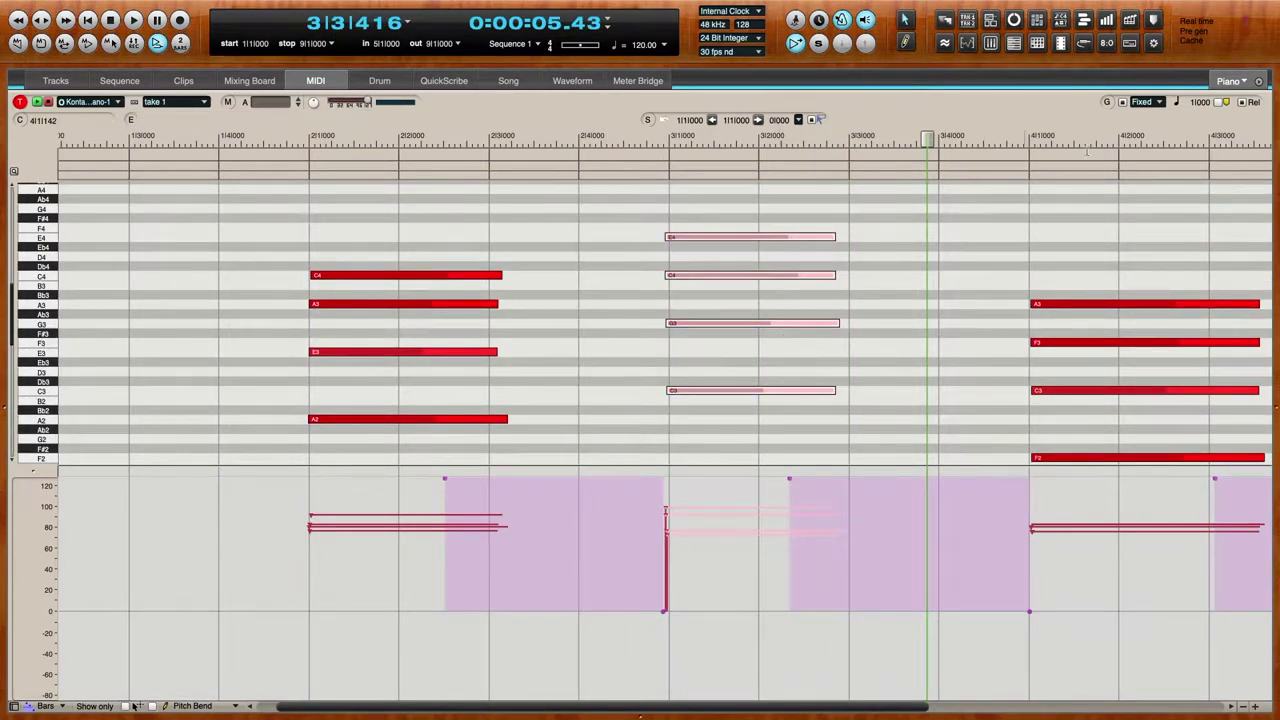
drag(744, 241, 748, 241)
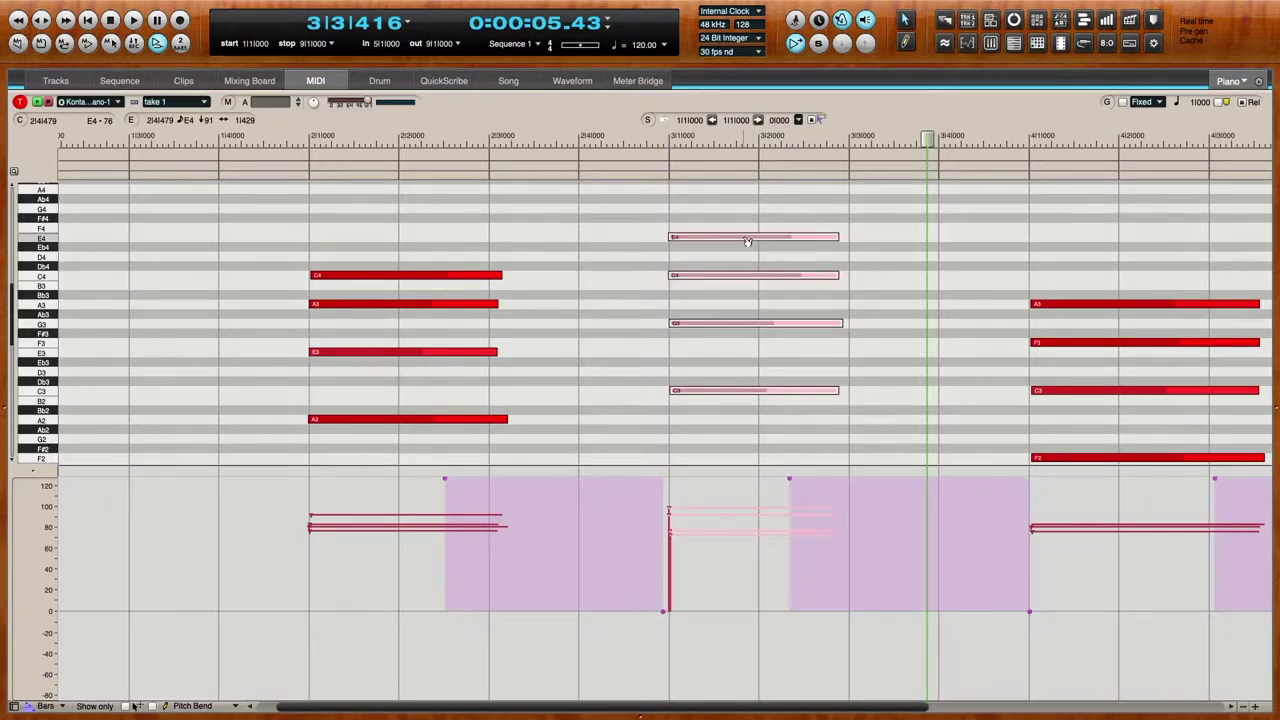
click(320, 146)
key(space)
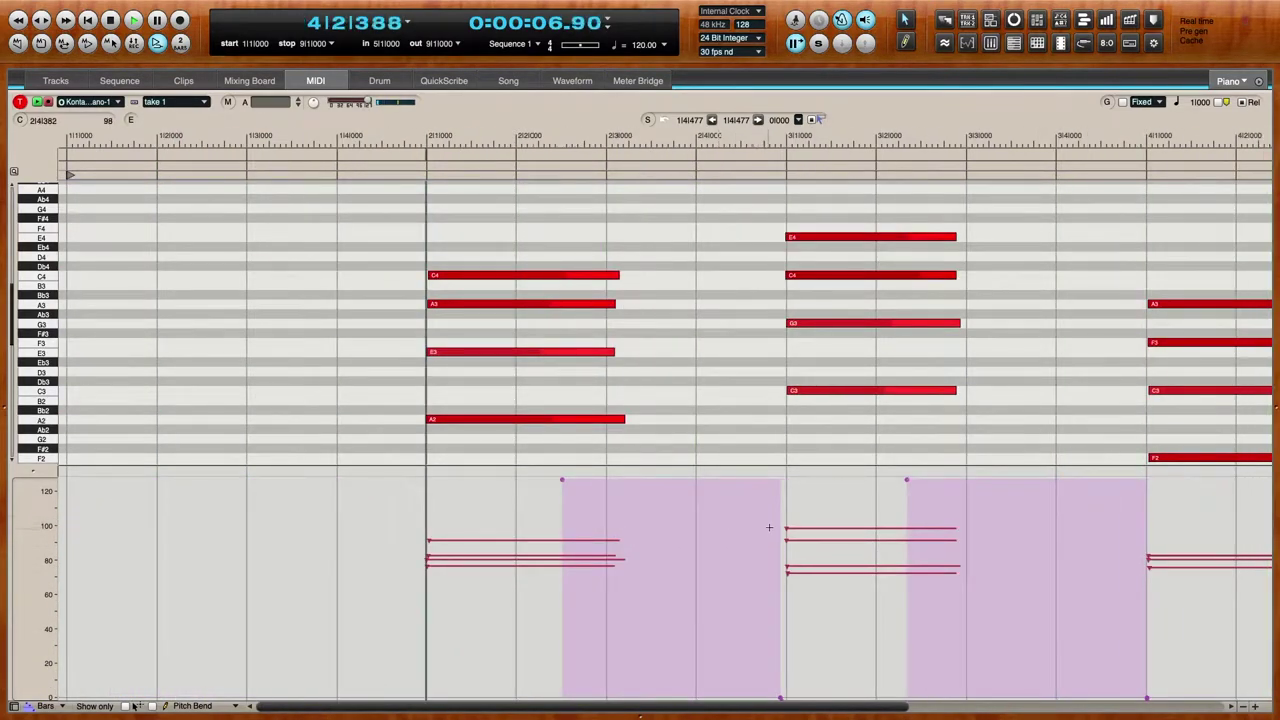
- Lower the velocities of bar 3's C4 and E4 notes together, bringing C4 to 92, and play the passage
key(space)
drag(789, 544, 788, 540)
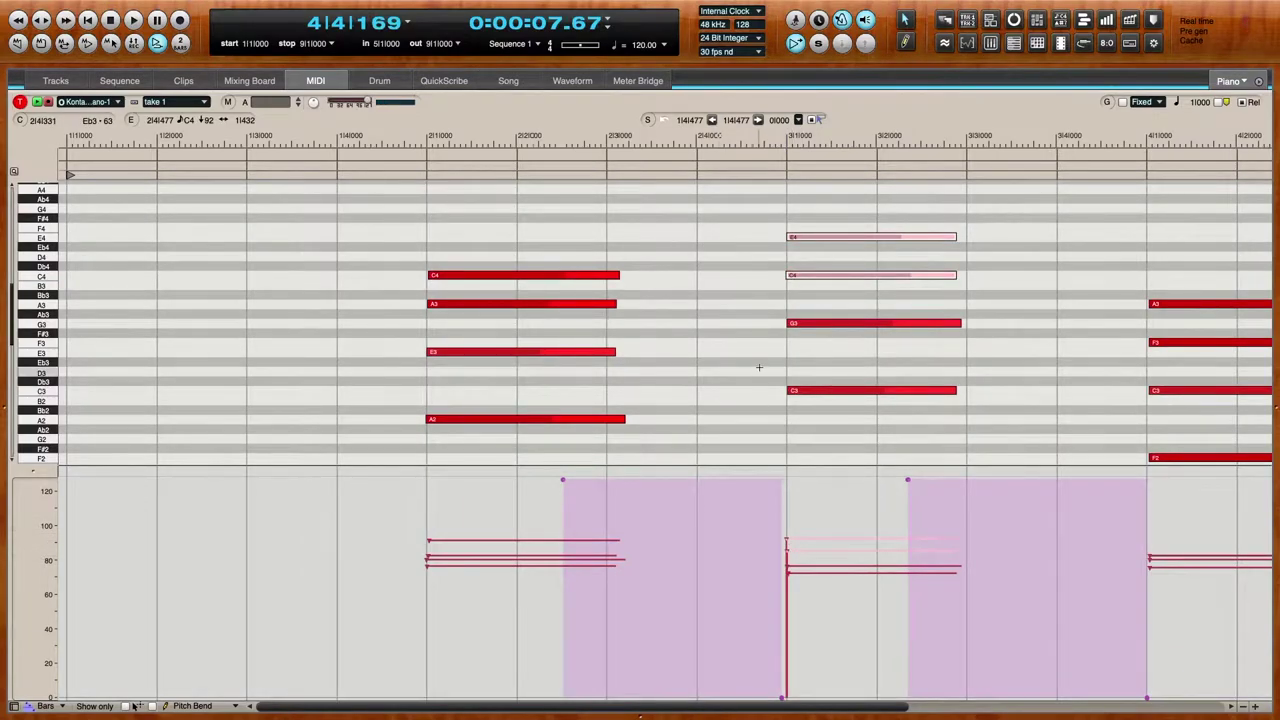
key(space)
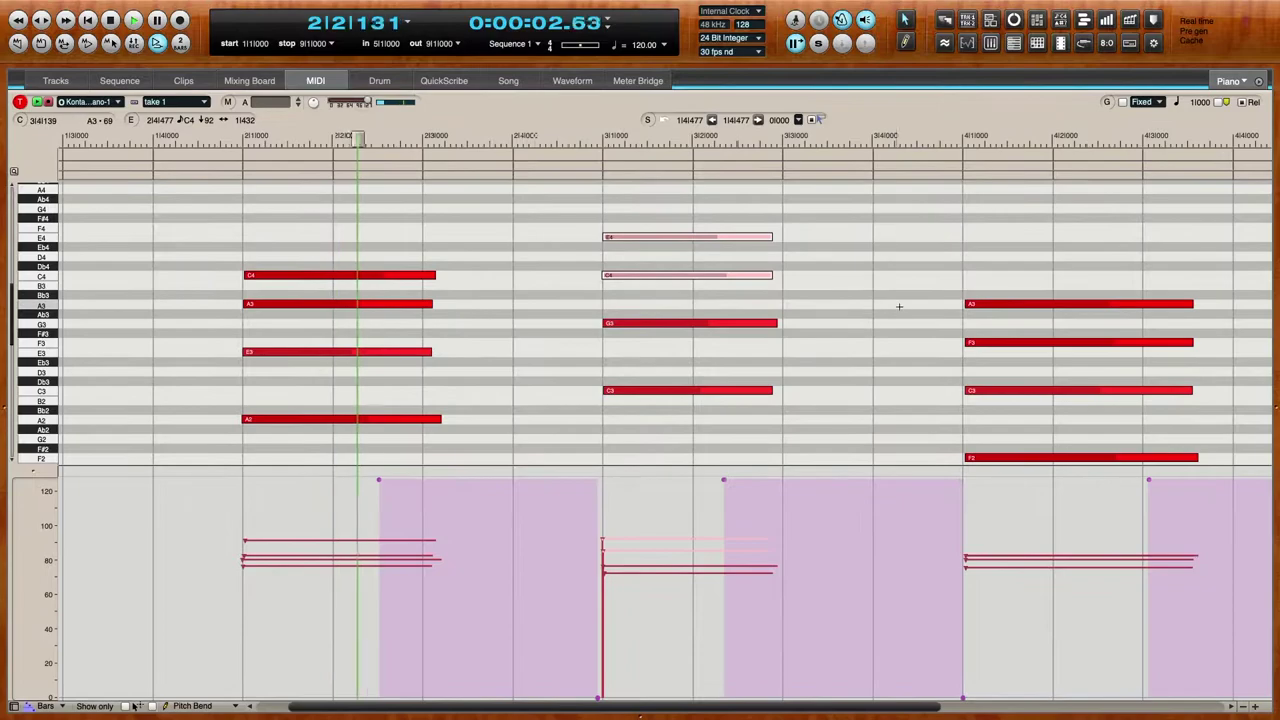
- Select the four-note chord at bar 4 to inspect its timing and velocities
drag(849, 277, 907, 443)
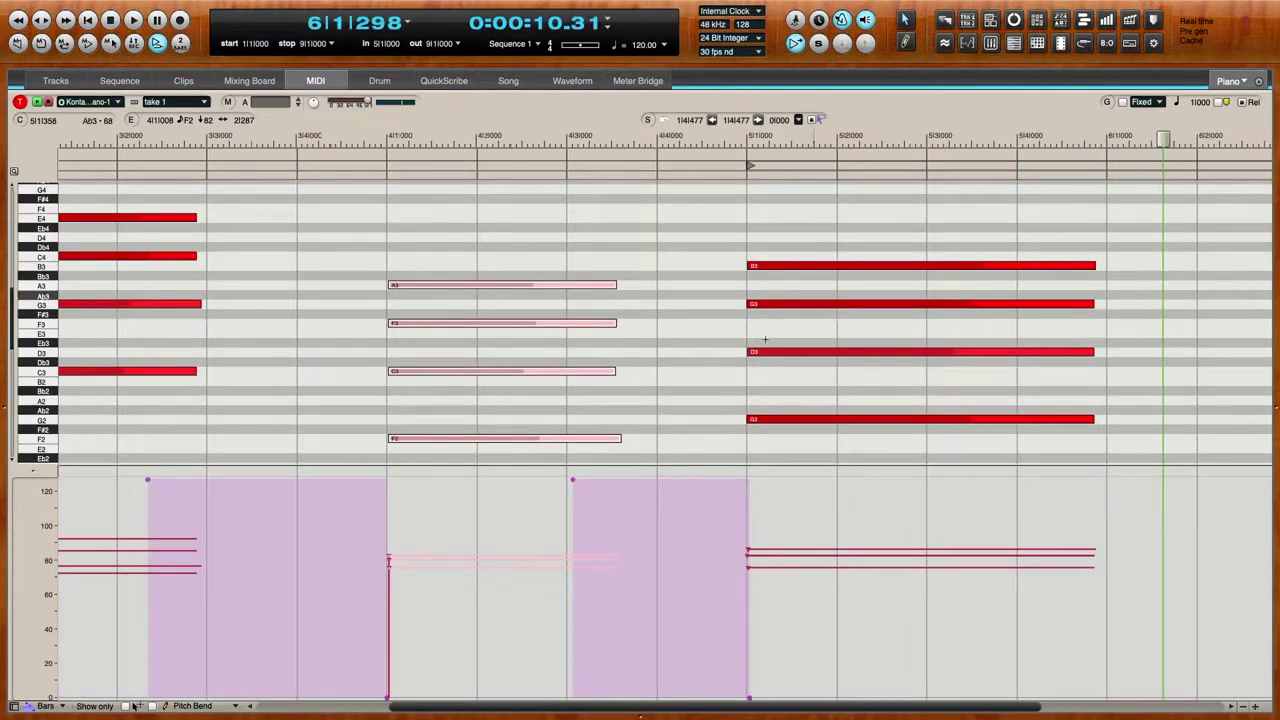
scroll(614, 403, left, 3)
scroll(437, 598, left, 4)
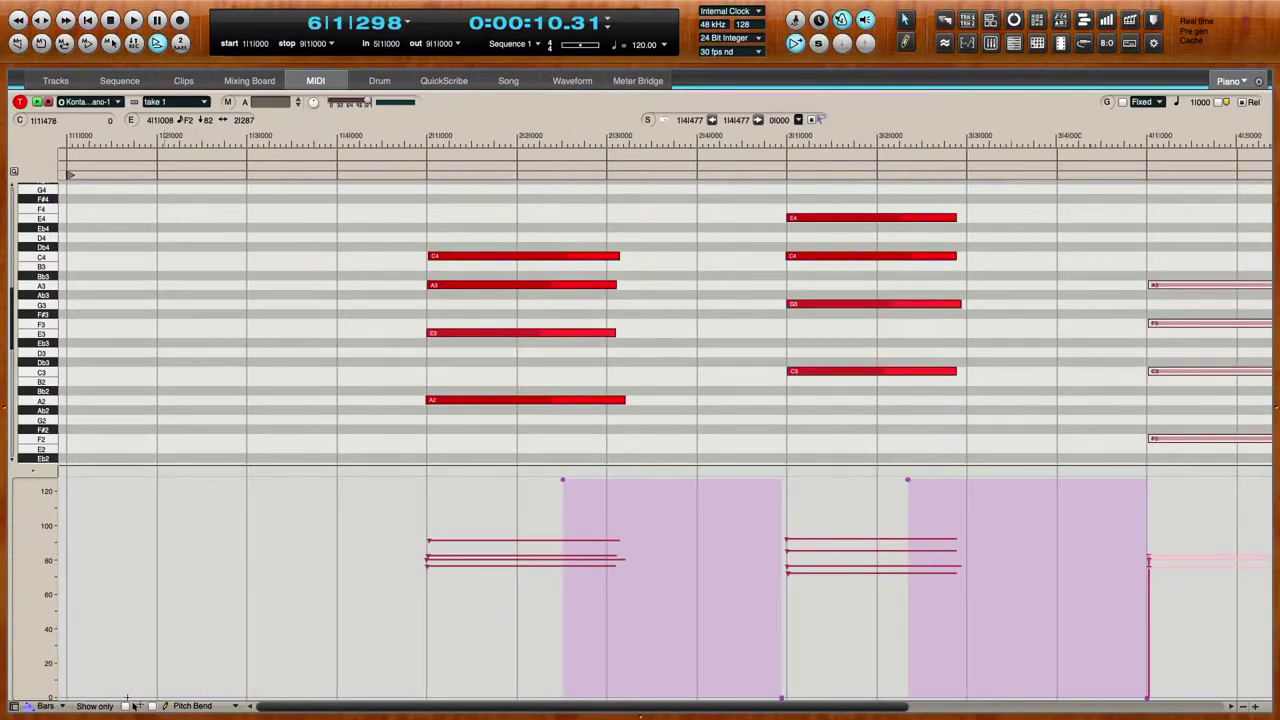
- Display the controller data as lines and shift the controller's zero point at bar 3 slightly later
click(58, 708)
click(57, 692)
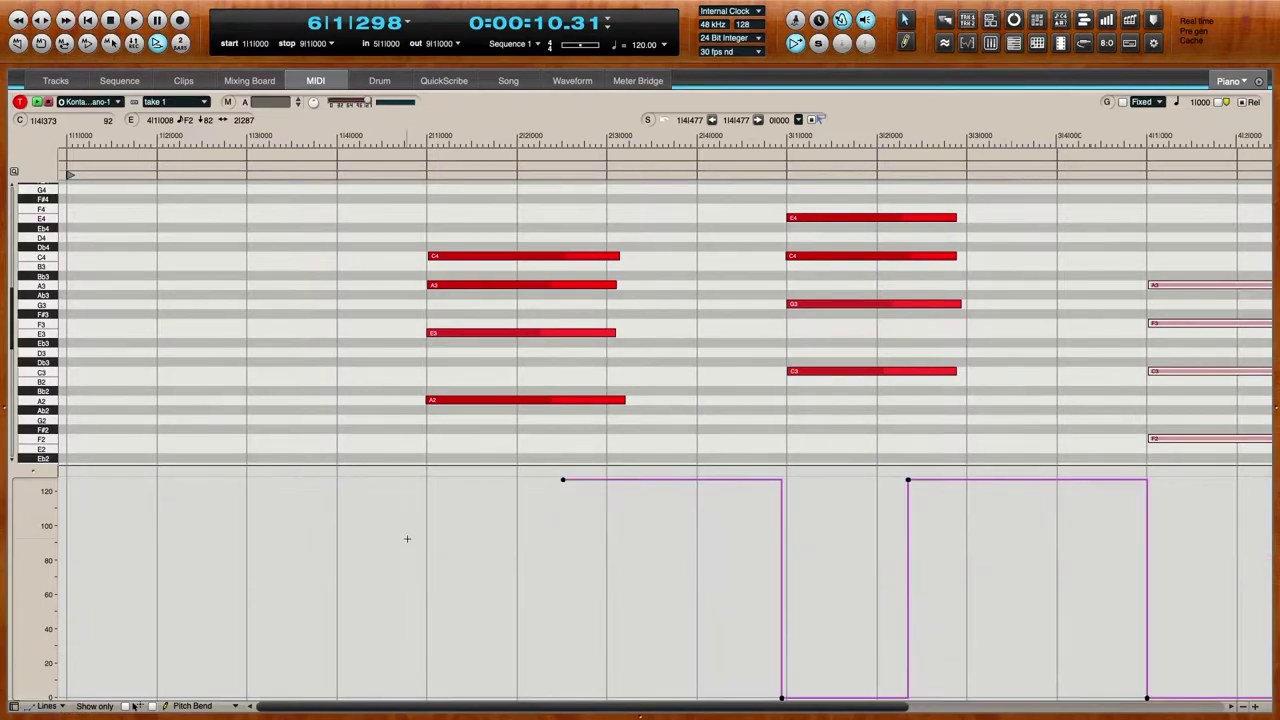
key(super+Left)
key(super+bracketleft)
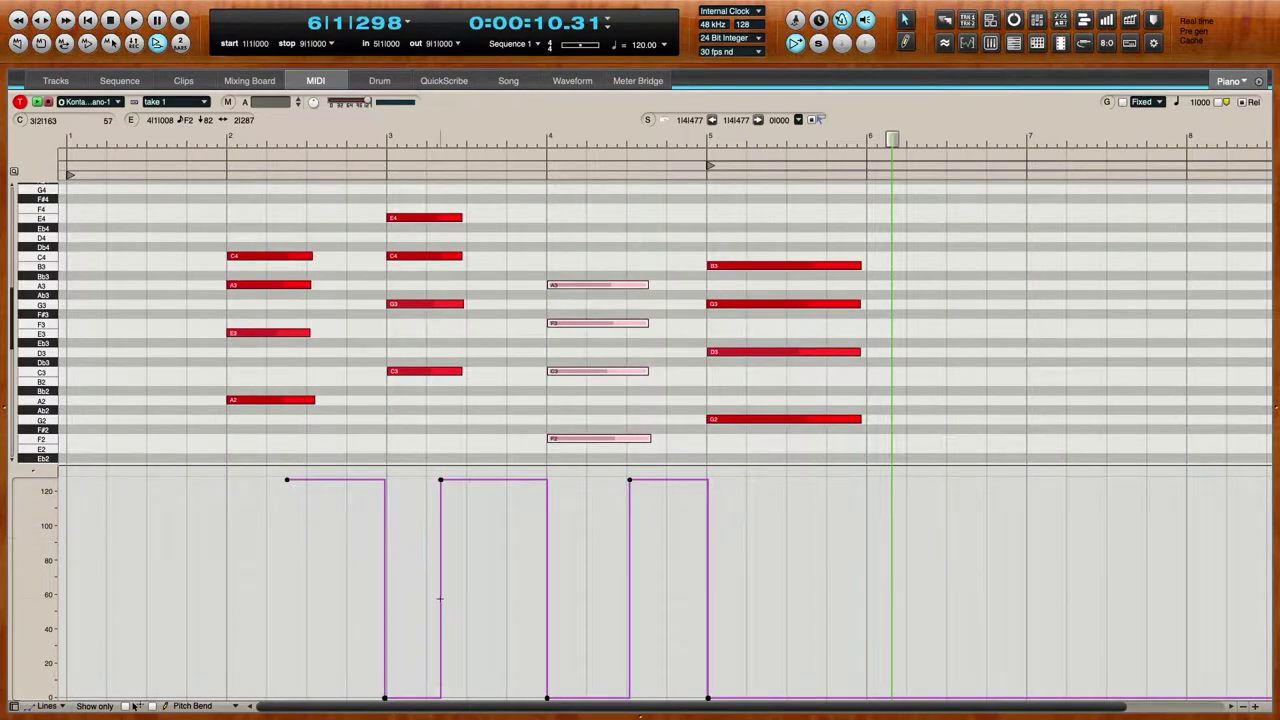
click(385, 700)
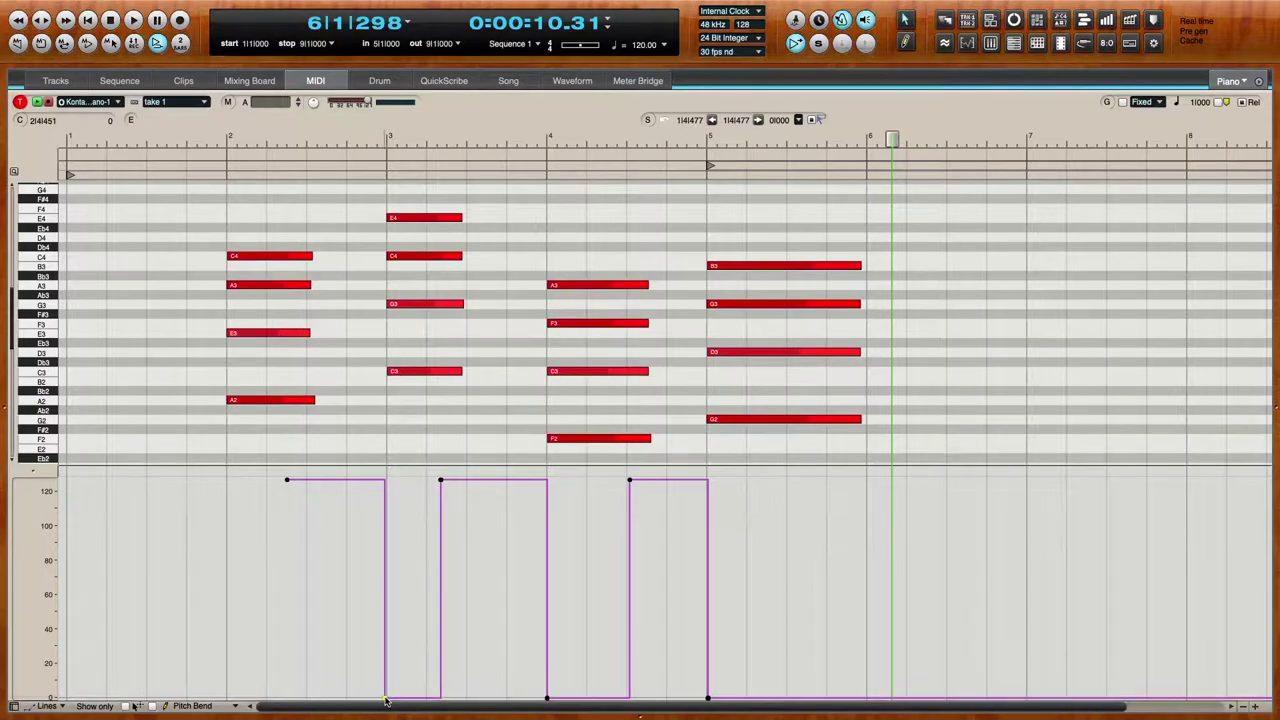
drag(388, 700, 391, 702)
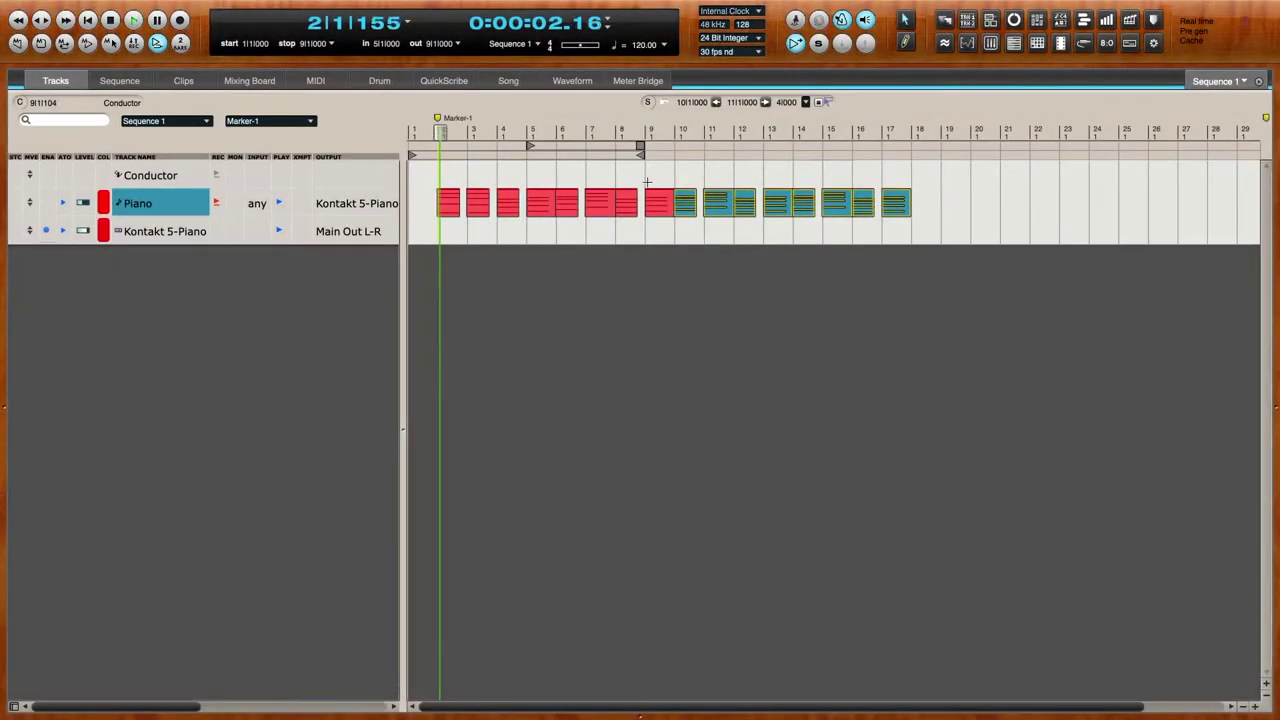
- Rename the marker at bar 2 as 1
double_click(458, 118)
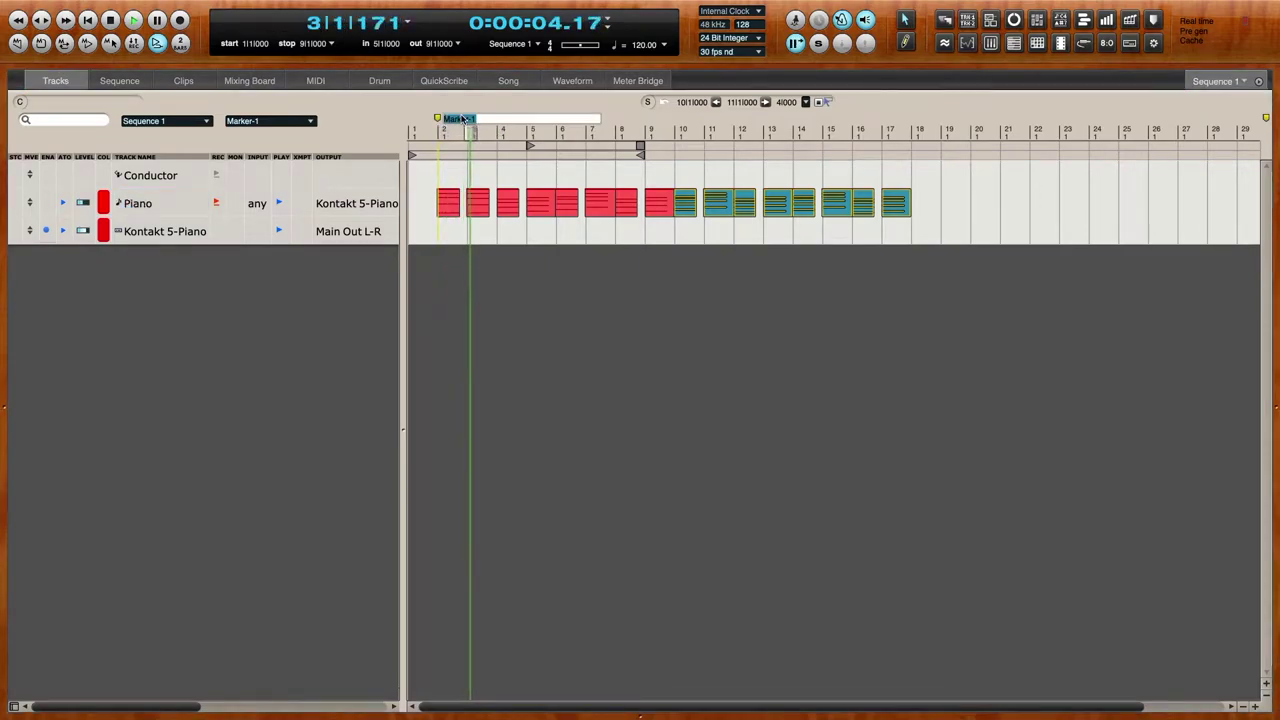
text(1)
key(Return)
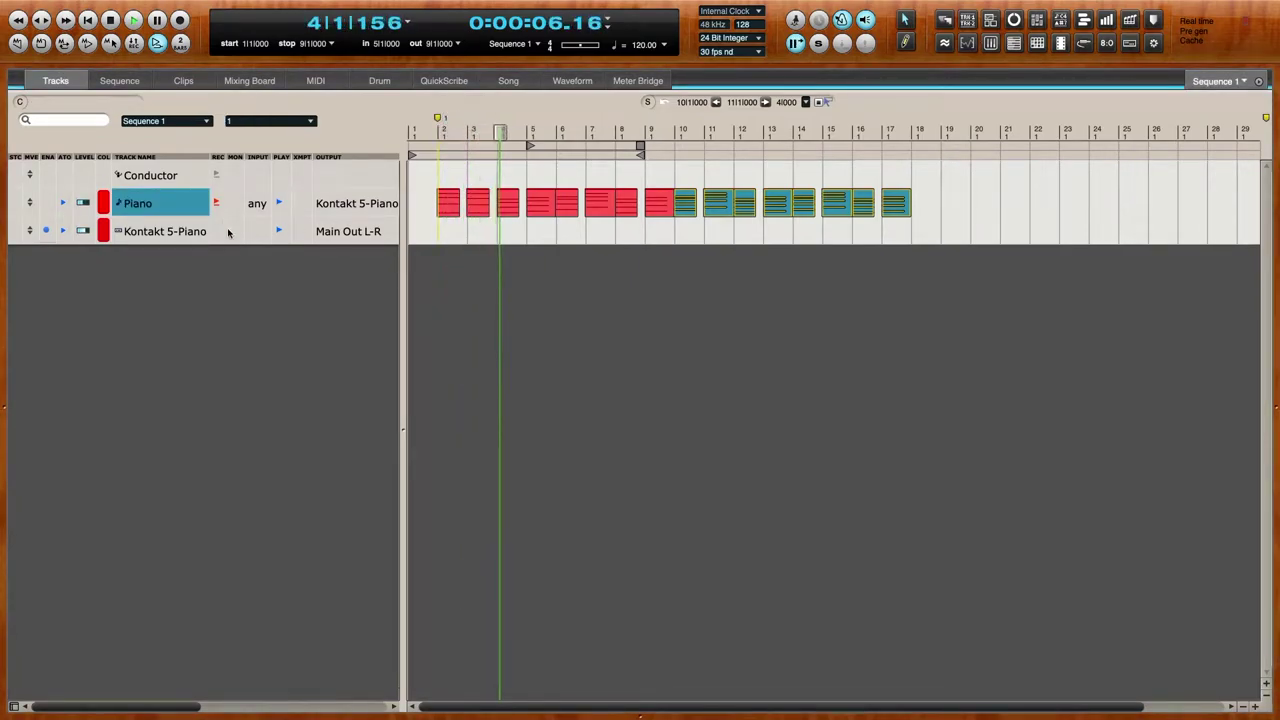
- Deselect the clips and recolour the Kontakt 5-Piano track to a muted maroon
click(373, 329)
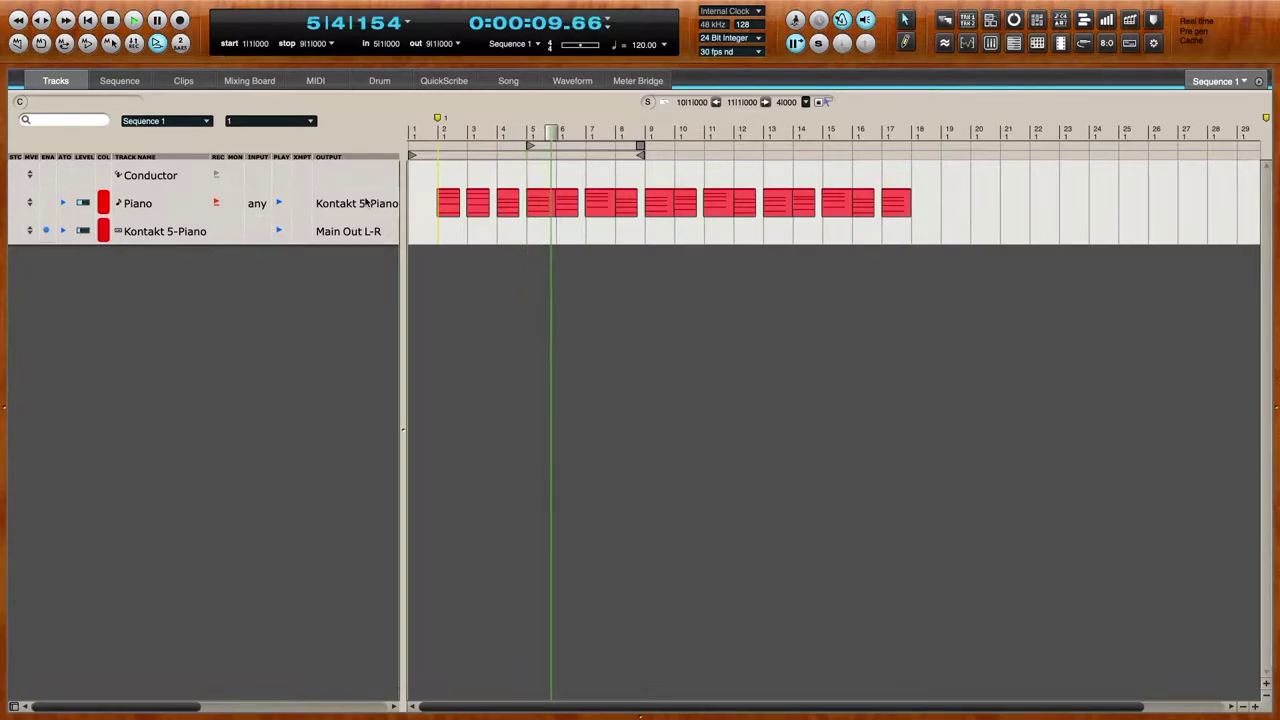
click(103, 231)
click(152, 226)
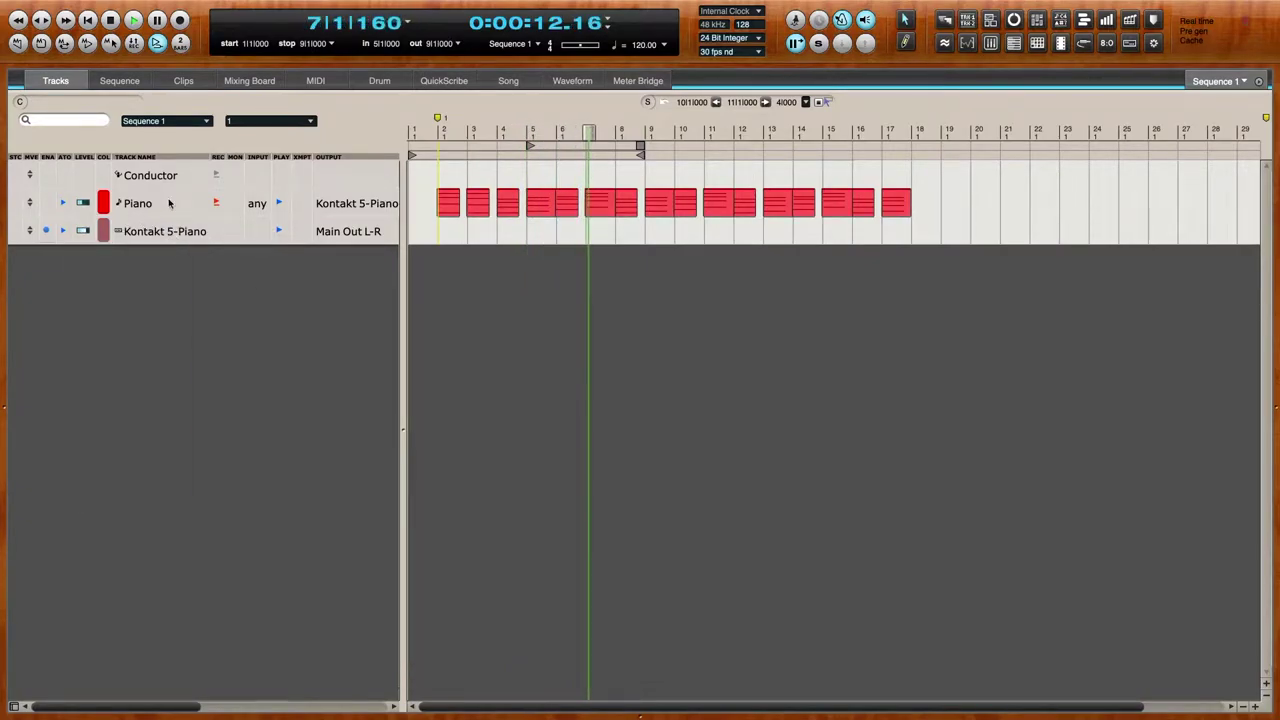
- Insert the MW Equalizer from the EQ category in the second insert slot of the Kontakt 5-Piano mixer channel
click(250, 81)
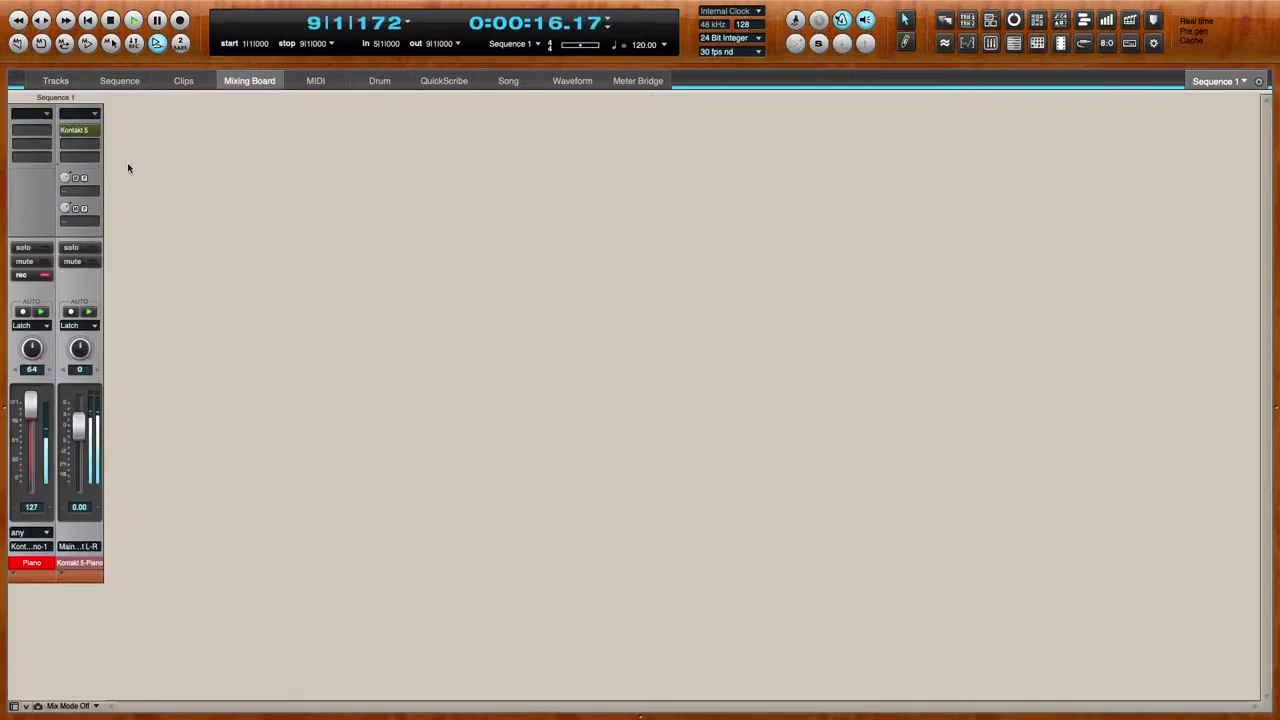
click(79, 145)
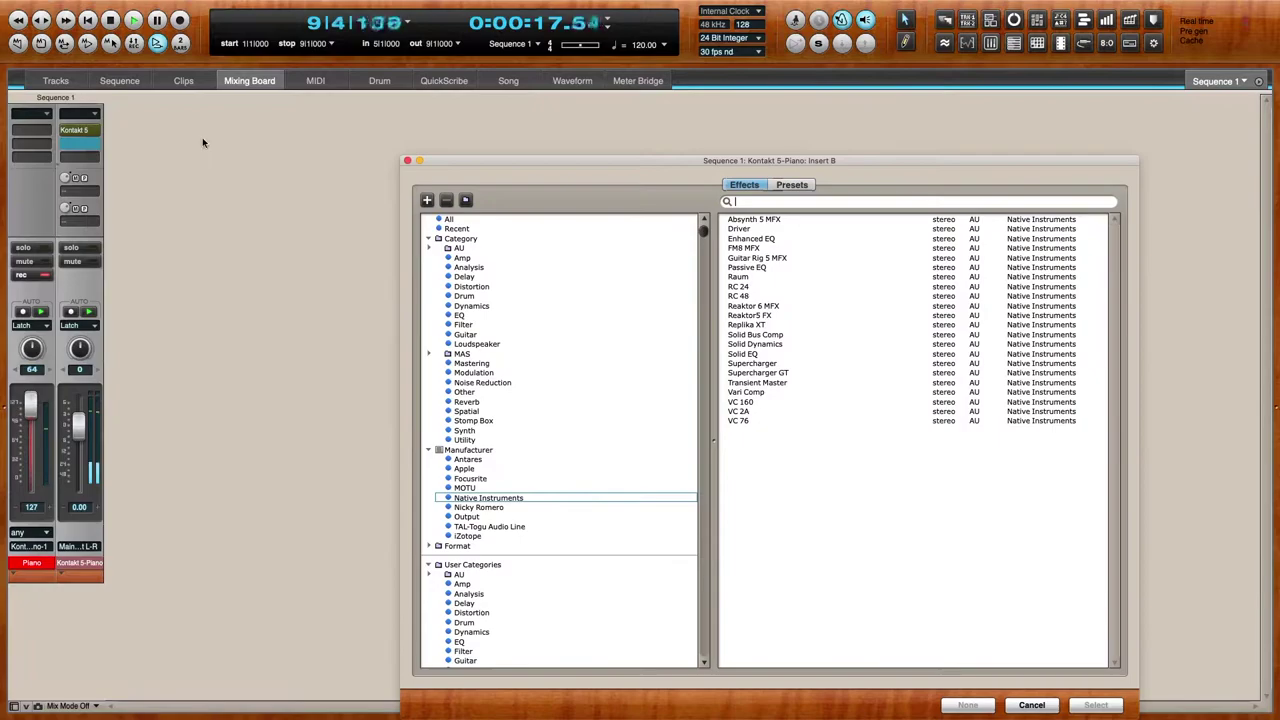
click(466, 315)
double_click(762, 220)
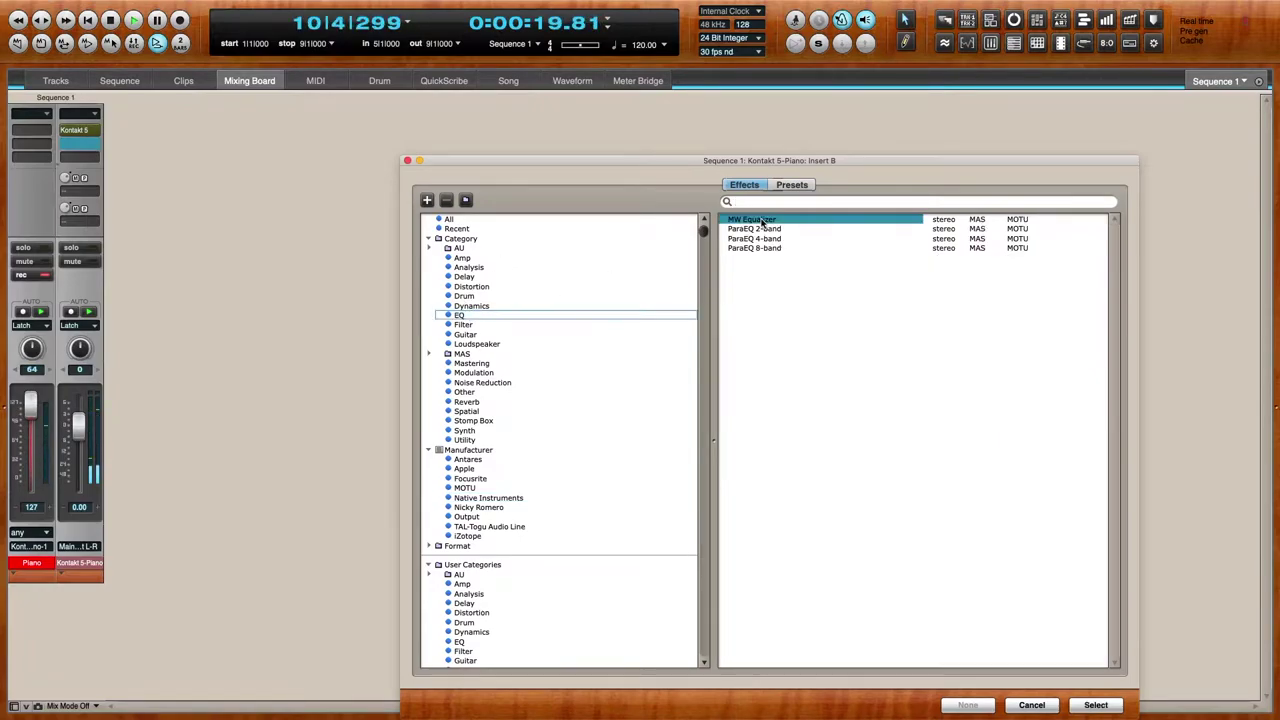
click(702, 246)
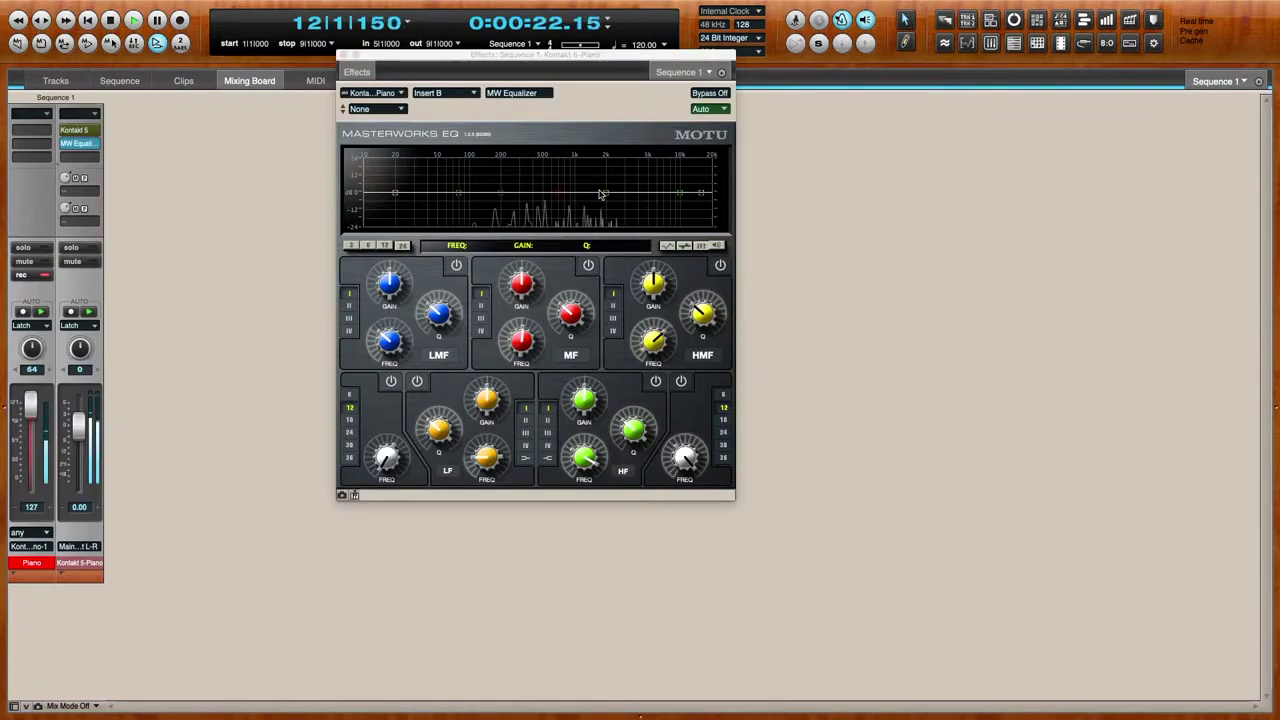
- Replay the sequence, enable the equalizer's HMF band and shape a gentle cut around 3.5 kHz, adjusting its Q
key(1)
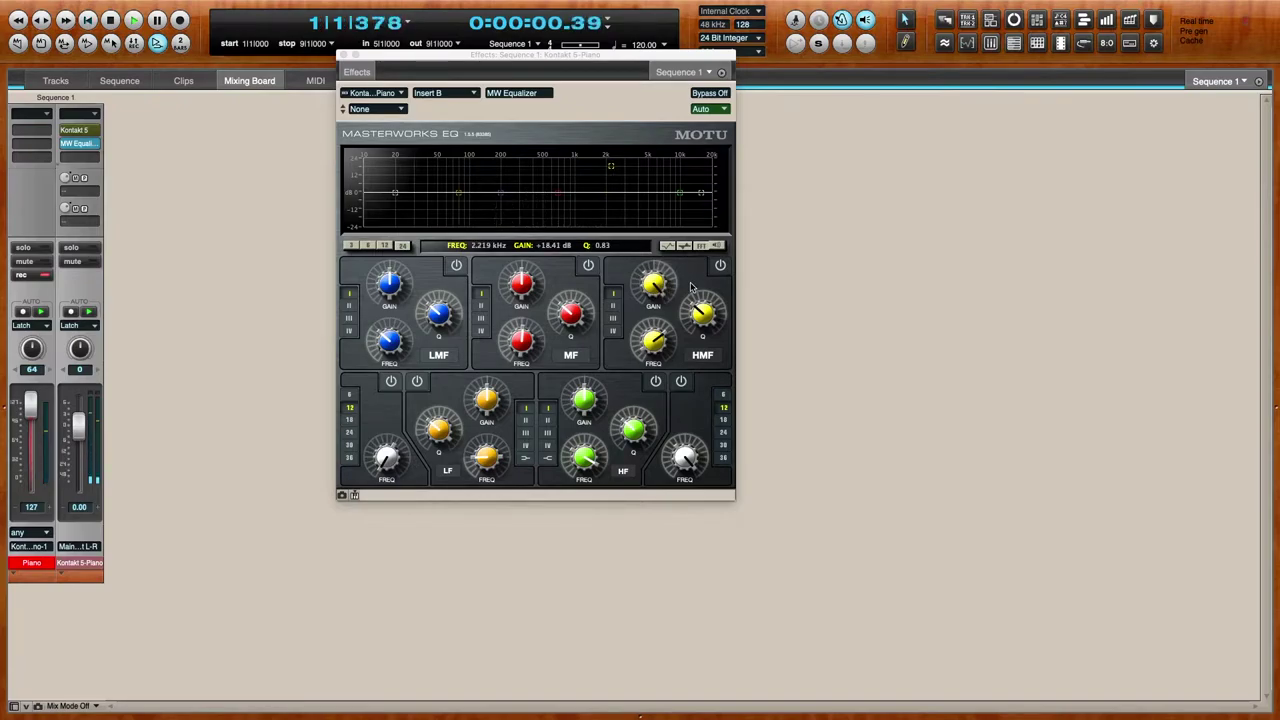
click(720, 266)
drag(693, 309, 693, 290)
drag(614, 170, 630, 198)
drag(706, 308, 662, 288)
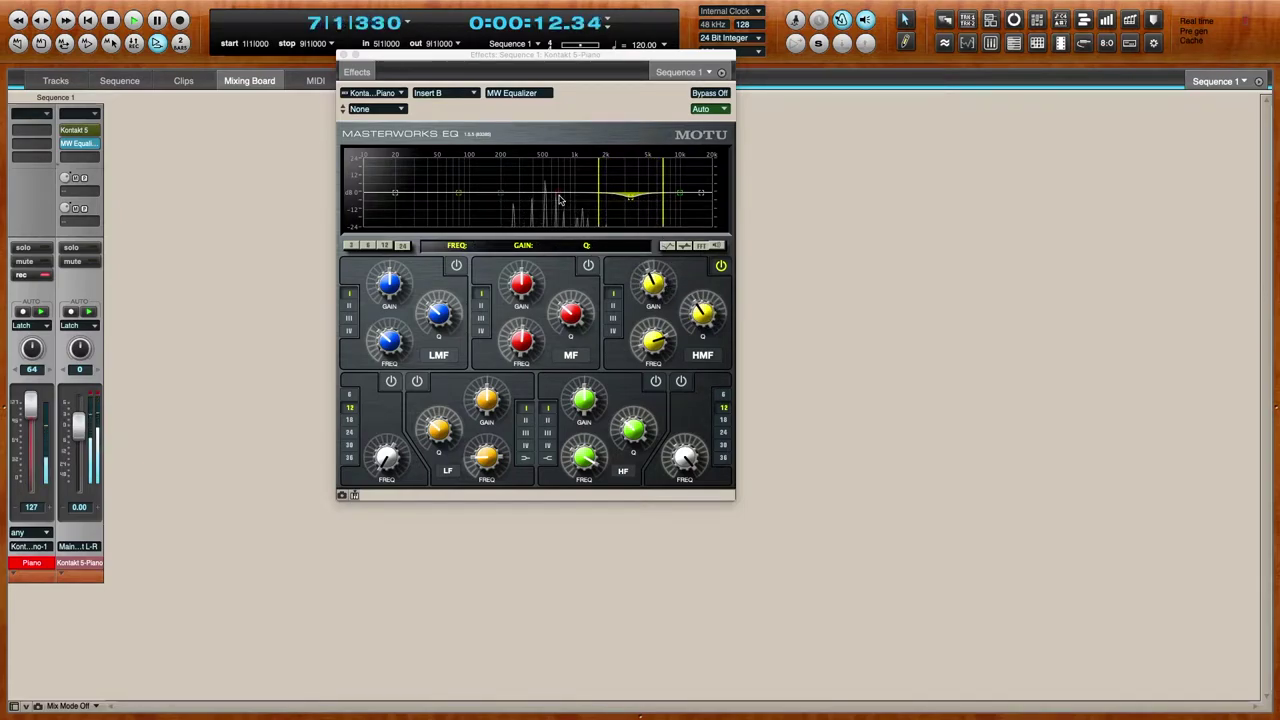
- Enable the LMF band with a slight boost near 300 Hz and the MF band with a cut of about 3 dB near 812 Hz
drag(501, 193, 562, 202)
click(456, 265)
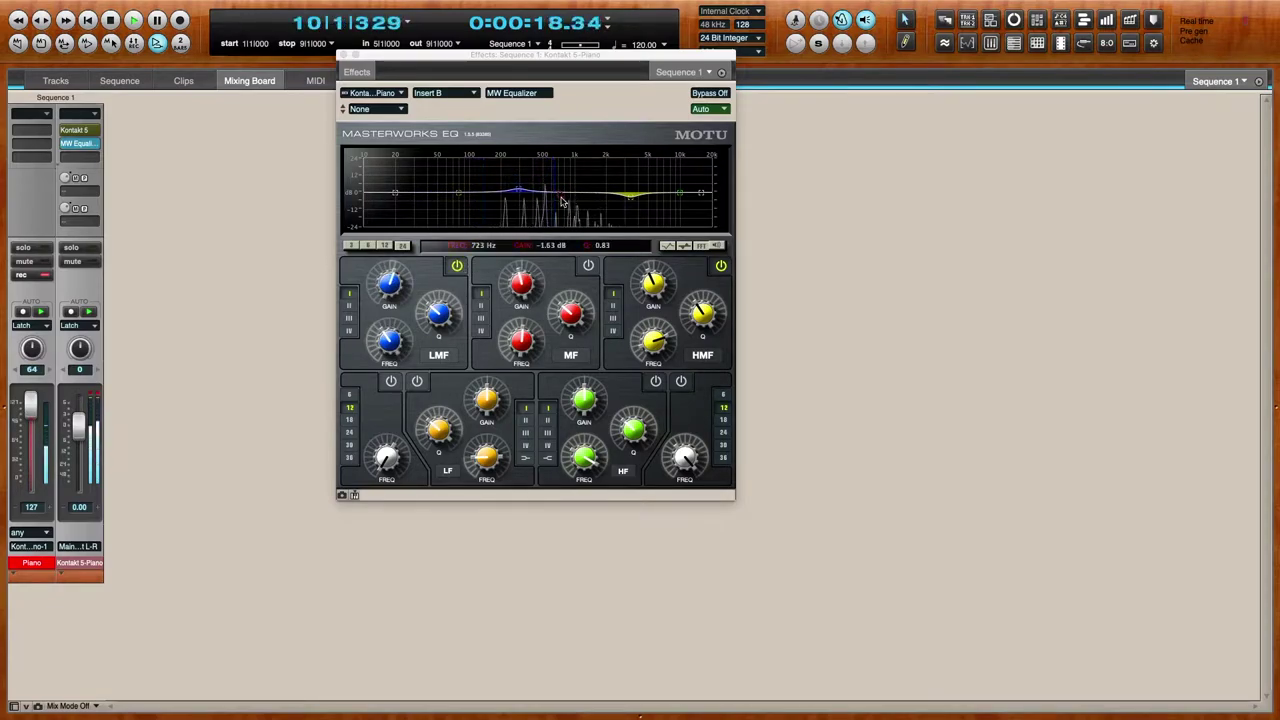
click(588, 266)
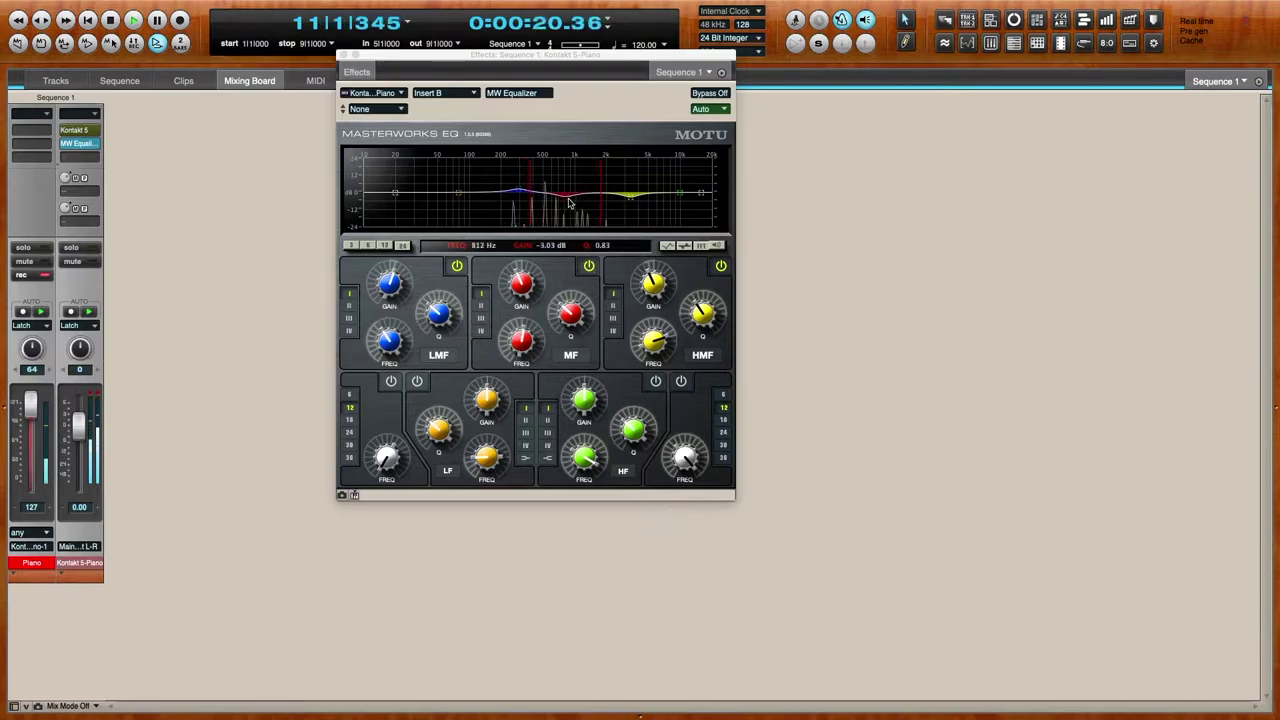
- Enable the equalizer's low-cut filter with its steepest slope and raise its cutoff to about 60 Hz
click(391, 381)
click(350, 457)
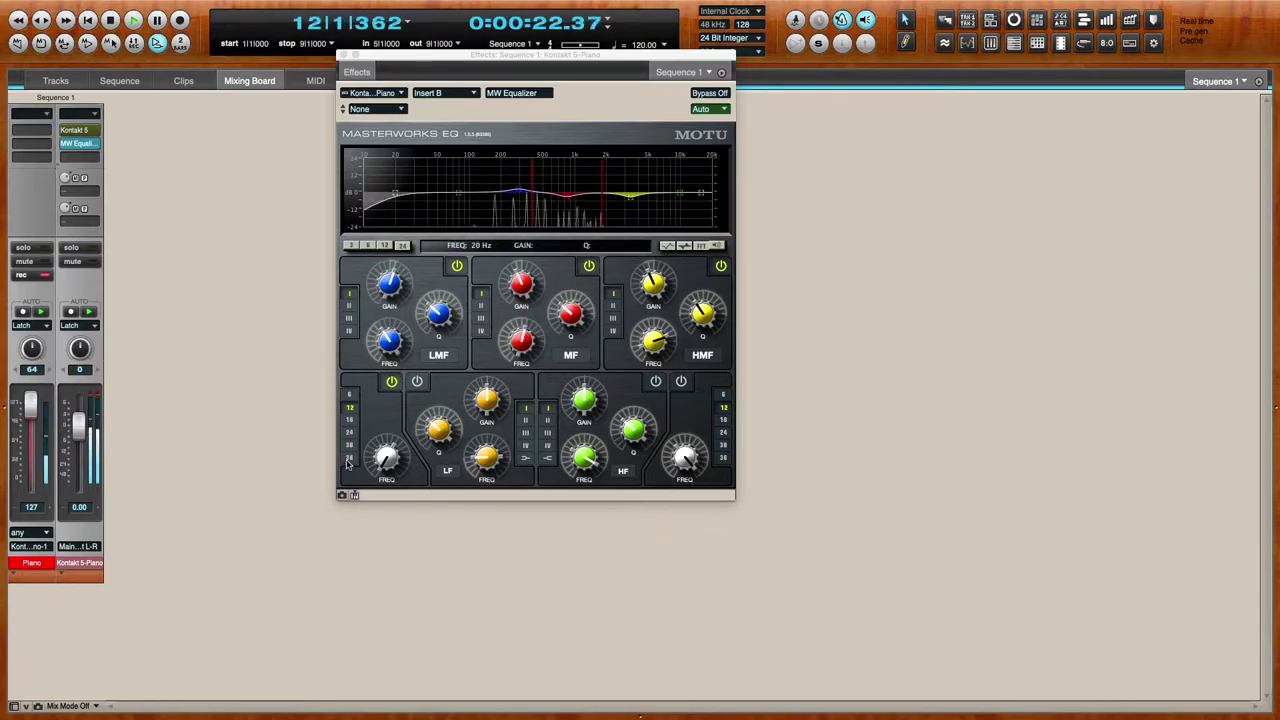
drag(405, 198, 445, 195)
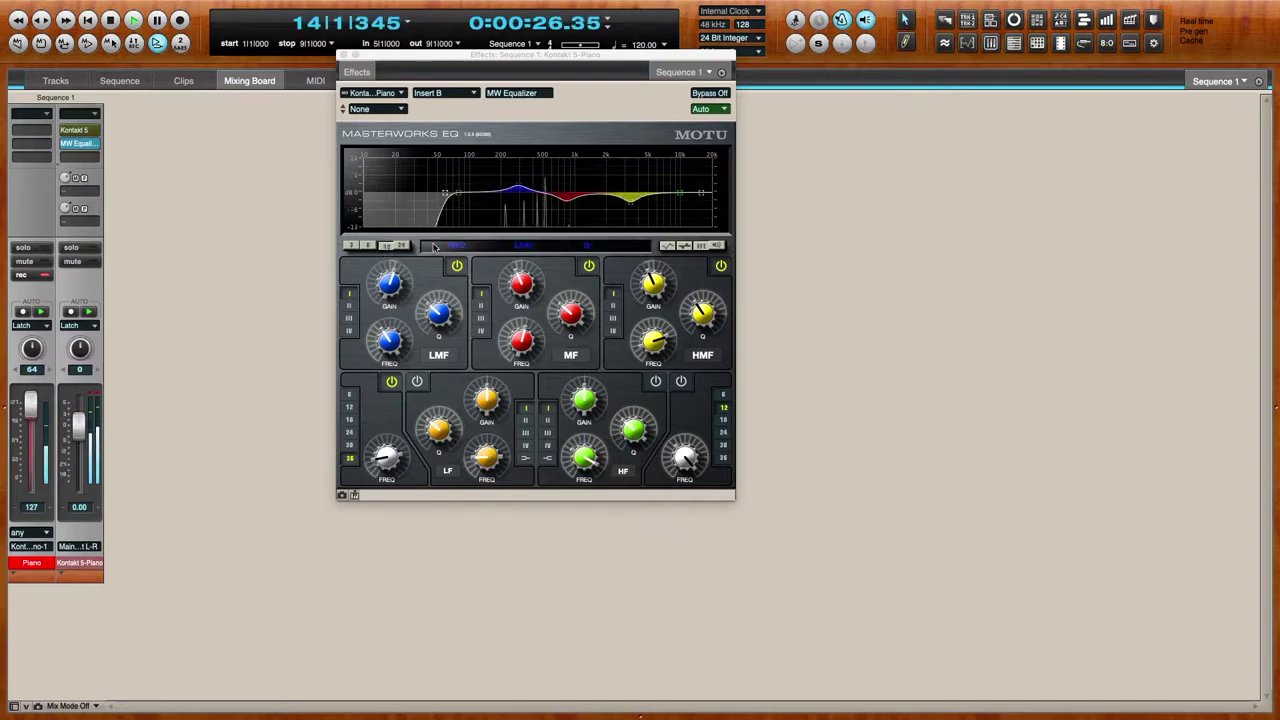
- Reduce the HMF cut to about -2 dB and enable the LF band with a slight cut just above 100 Hz
drag(632, 204, 633, 198)
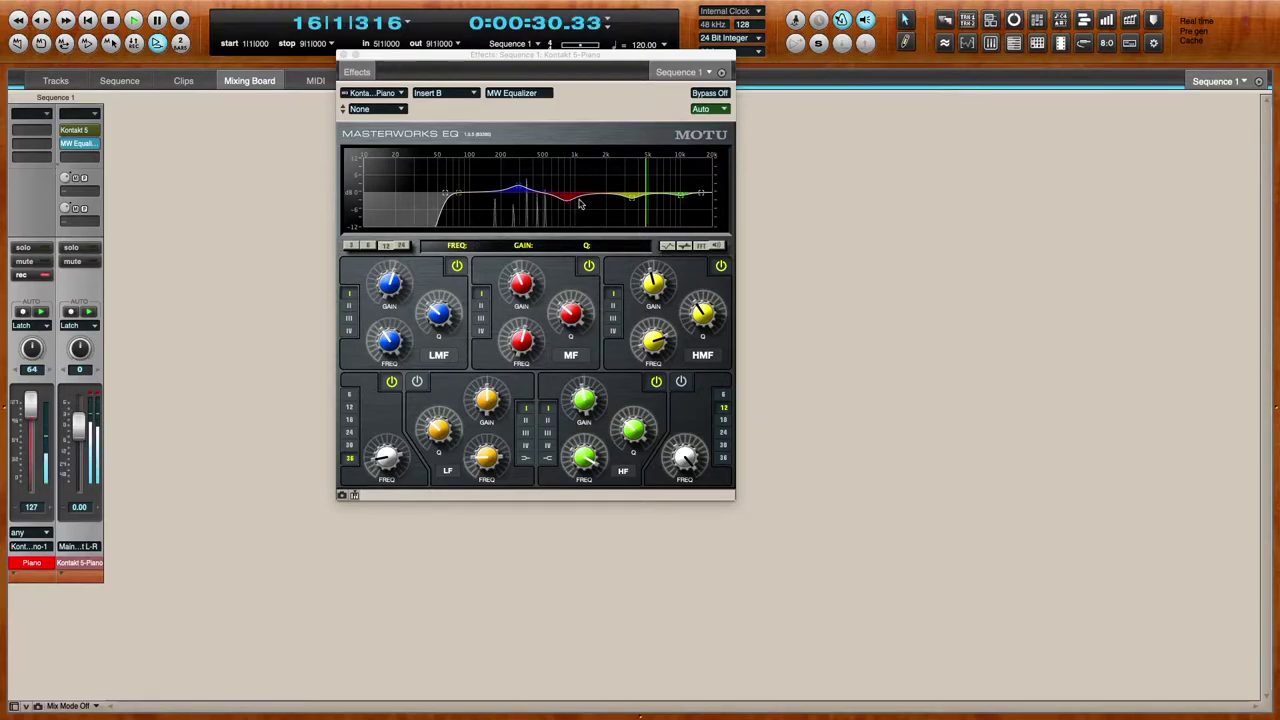
drag(521, 187, 482, 201)
click(418, 382)
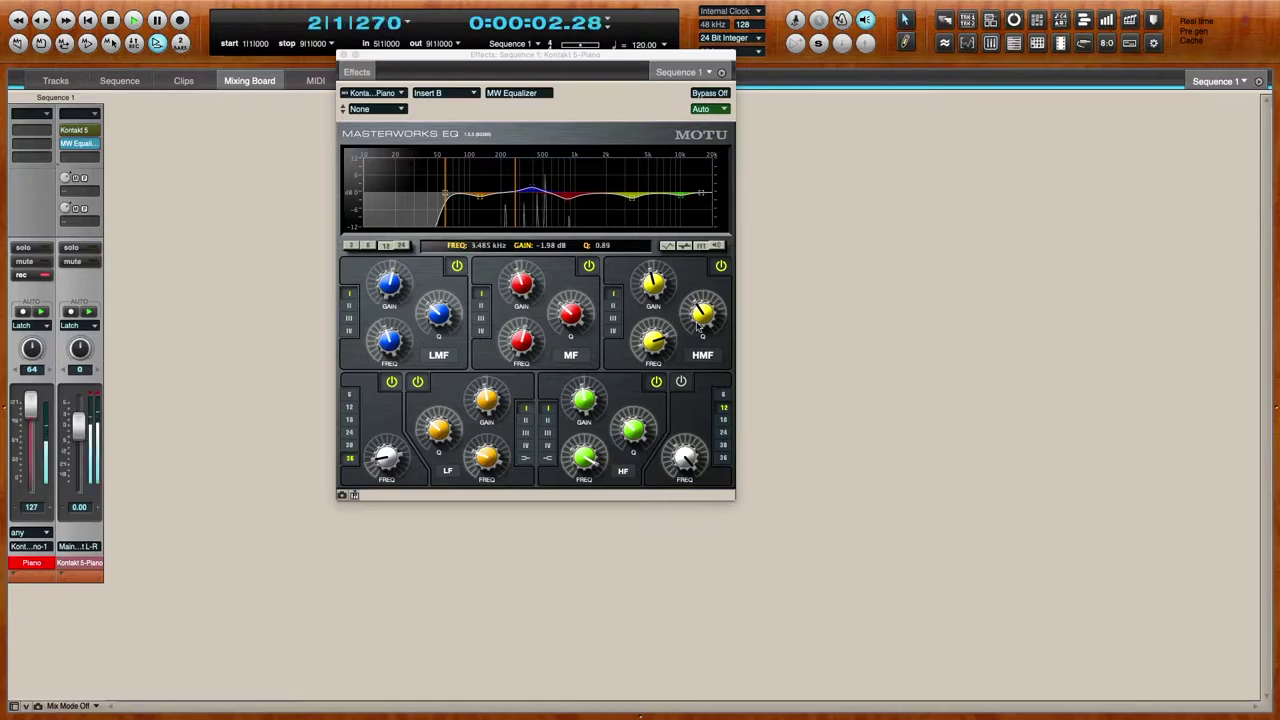
- Close the equalizer and insert the Dynamics effect in the next free slot of the Kontakt 5-Piano channel
click(346, 73)
click(83, 157)
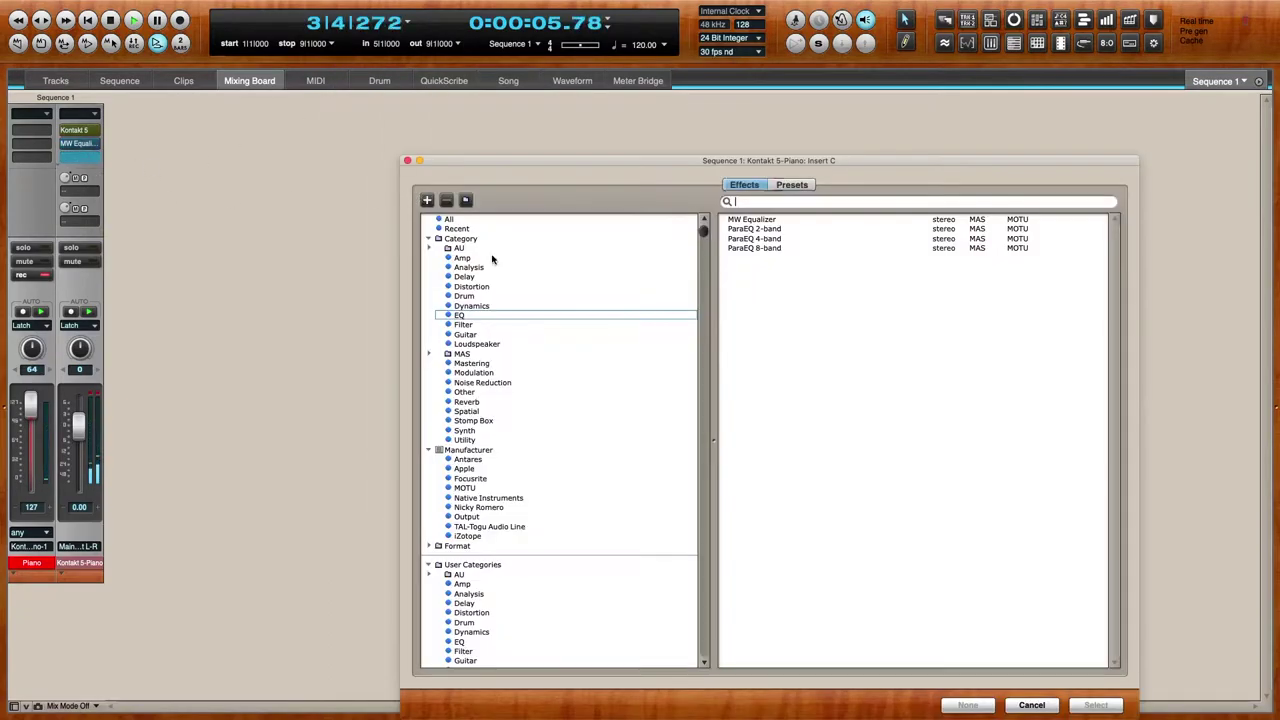
click(493, 305)
double_click(745, 248)
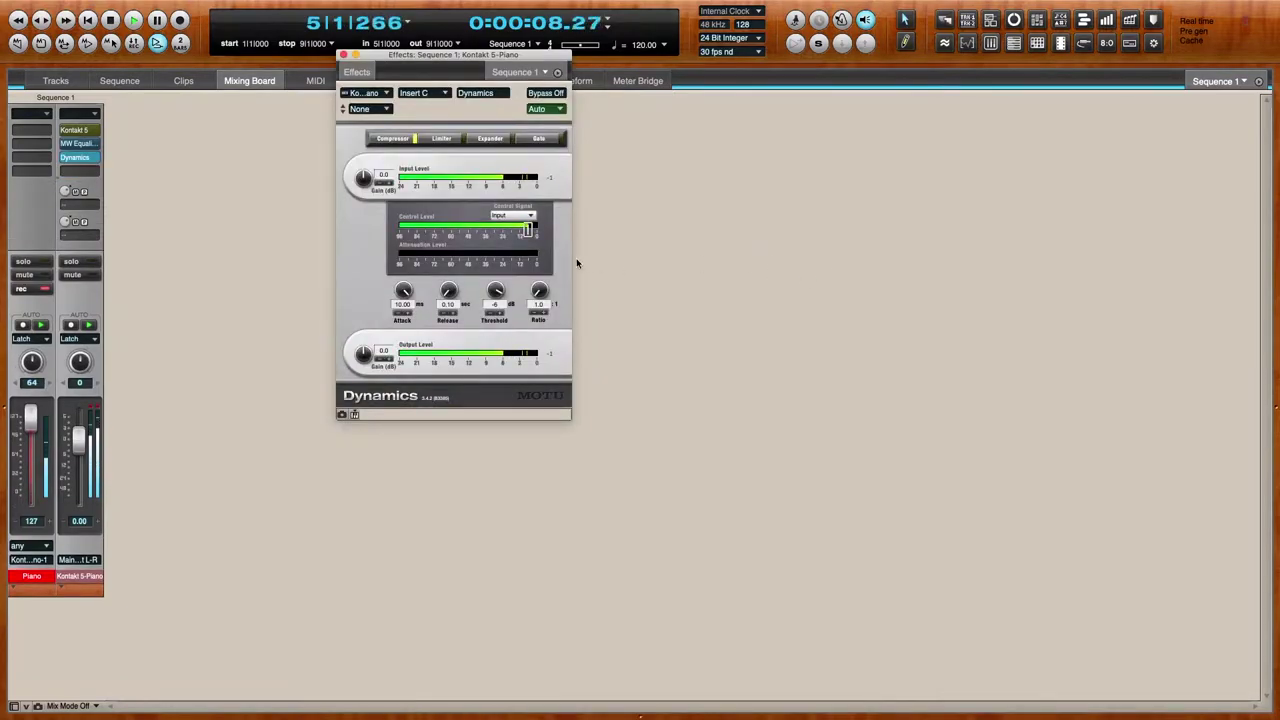
- Set the compressor to 0.30 ms attack, about 0.39 sec release, -9 dB threshold and a 2.1:1 ratio
drag(402, 296, 408, 301)
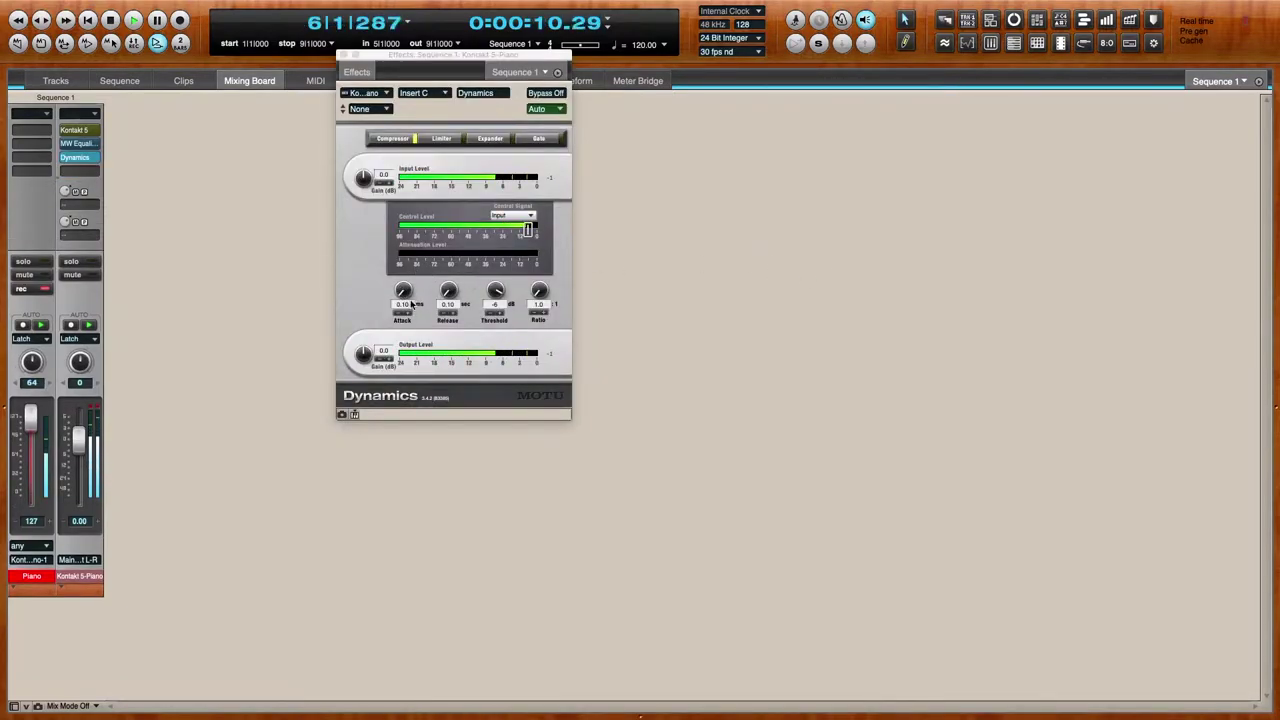
drag(537, 289, 537, 262)
click(408, 312)
click(408, 312)
click(445, 313)
click(445, 313)
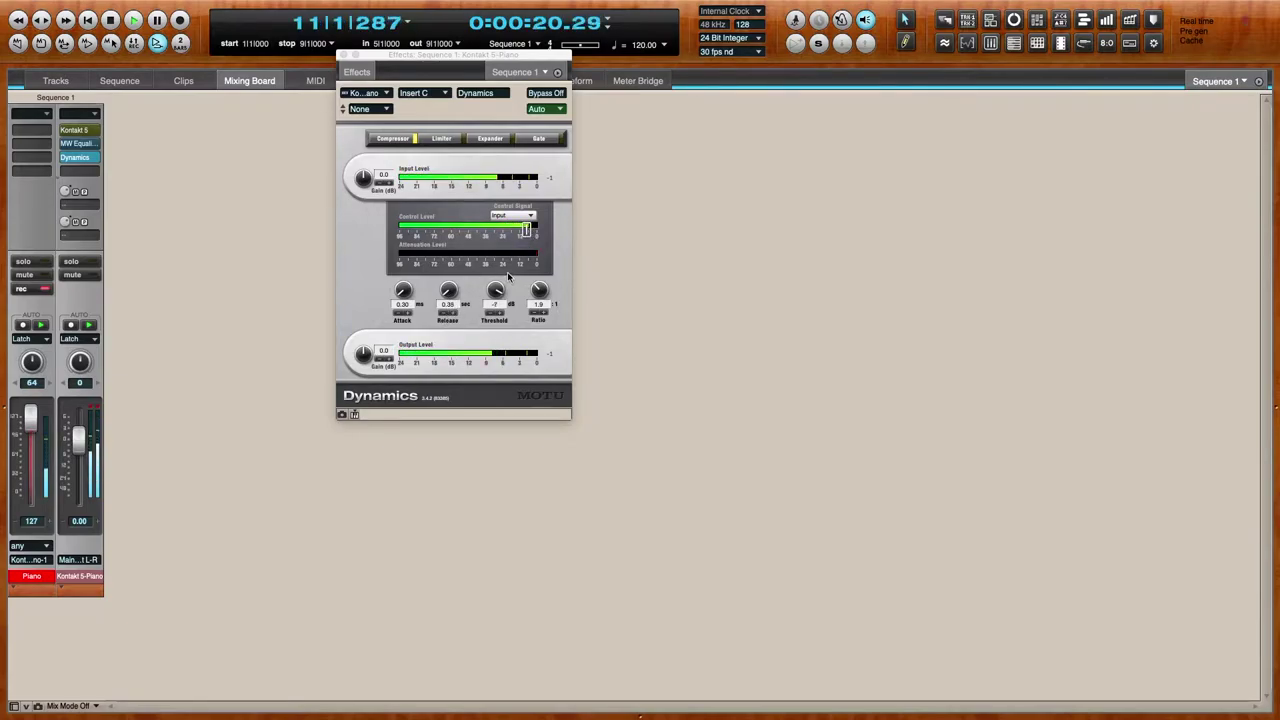
drag(536, 291, 530, 291)
drag(522, 233, 525, 233)
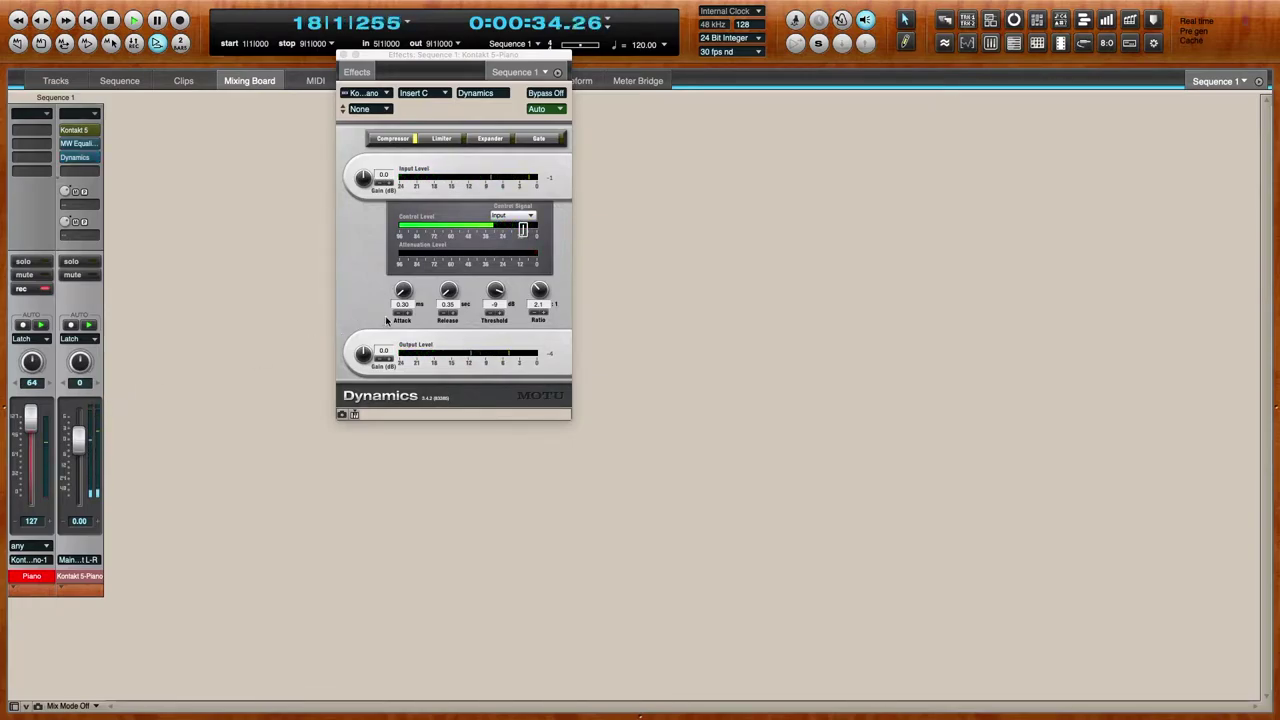
- Replay from the start and refine the compressor to 0.40 ms attack, -8 dB threshold and 3.0 dB output gain
key(Return)
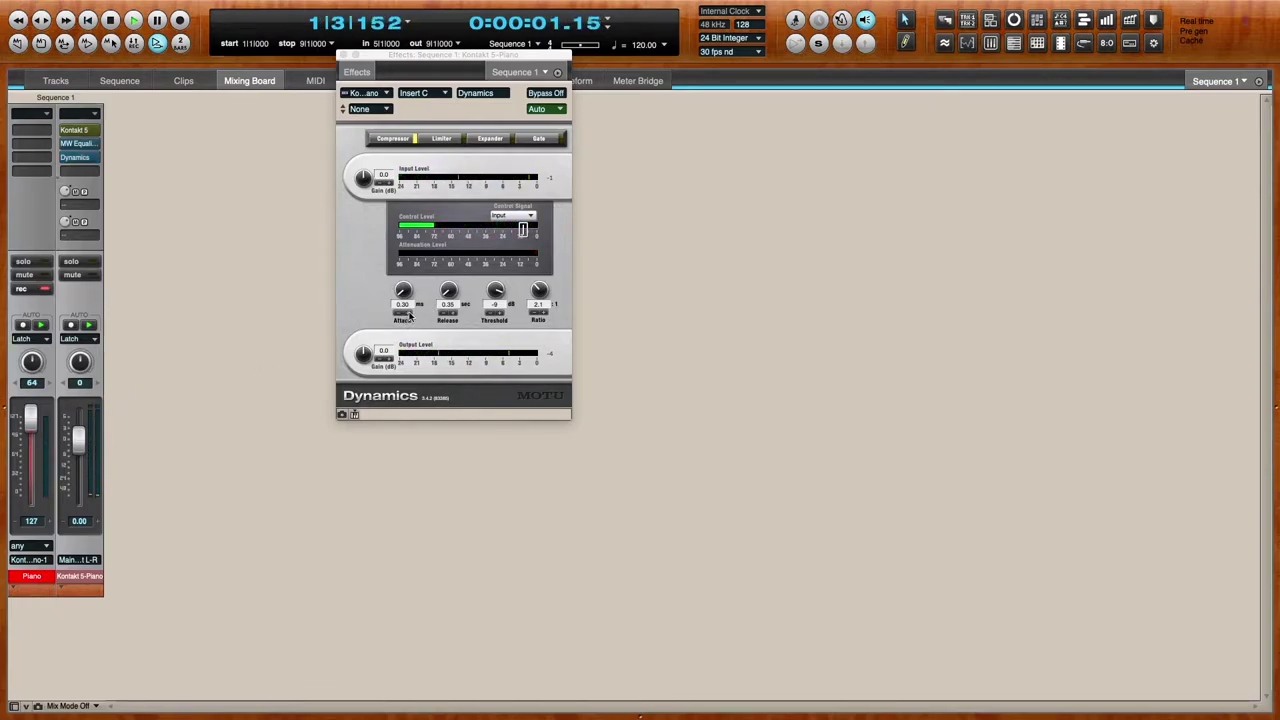
click(409, 316)
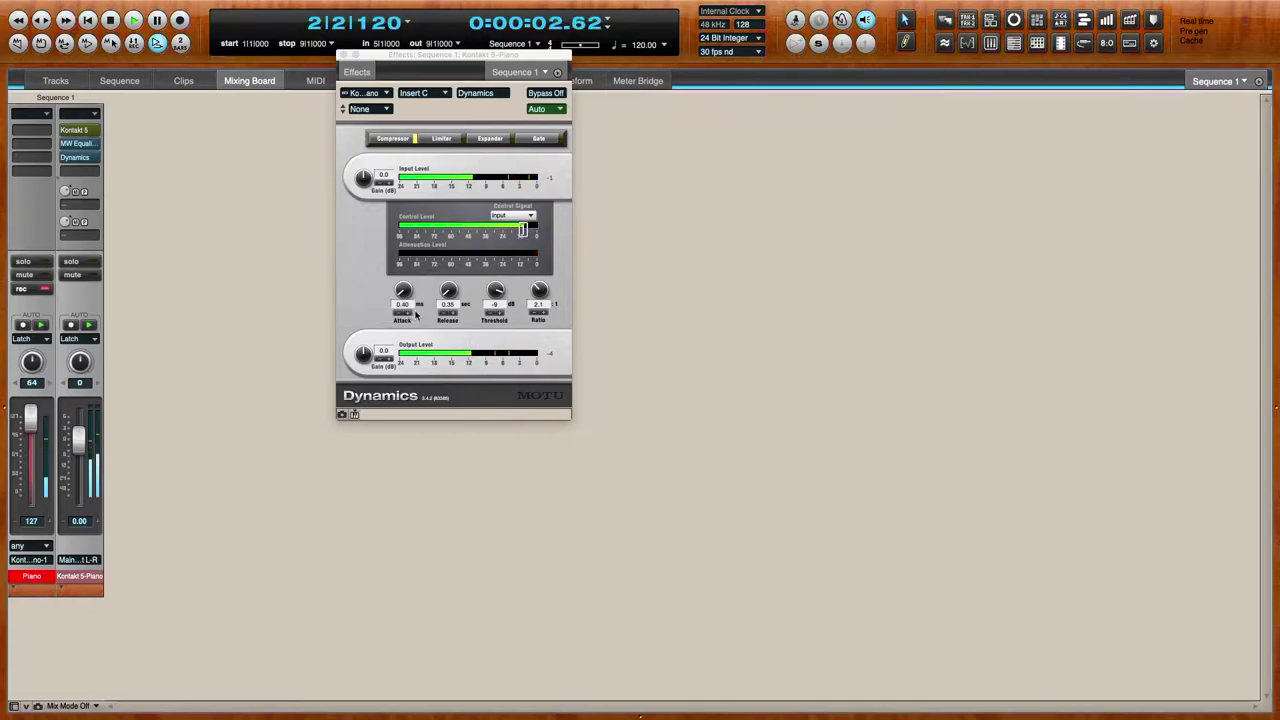
click(502, 314)
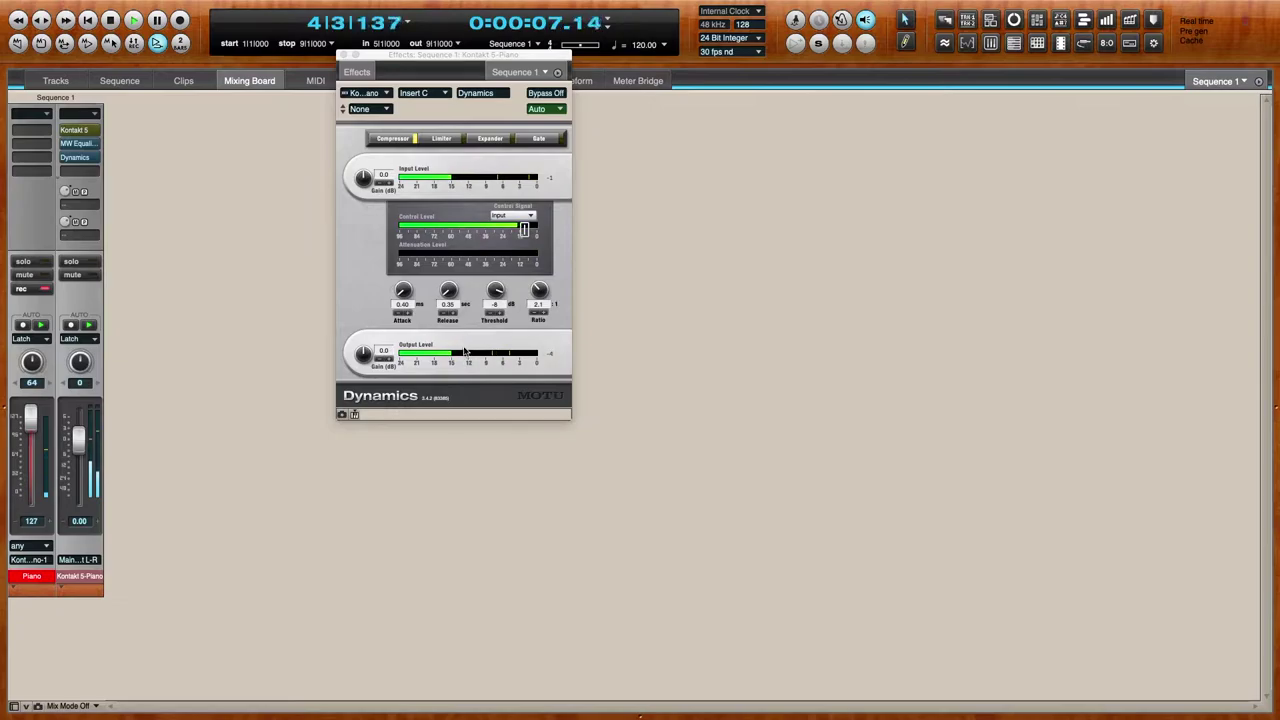
click(390, 362)
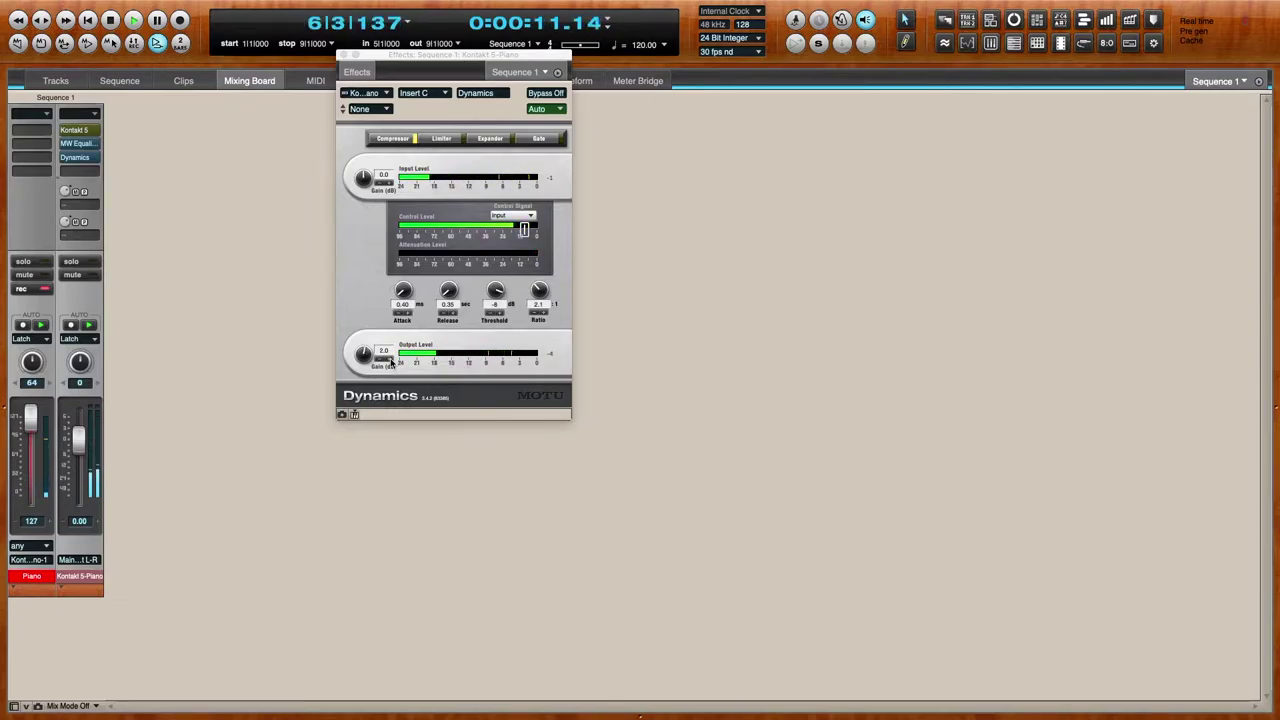
- Insert the Echo effect from the Delay category in the slot below Dynamics on the Kontakt 5-Piano channel
click(93, 171)
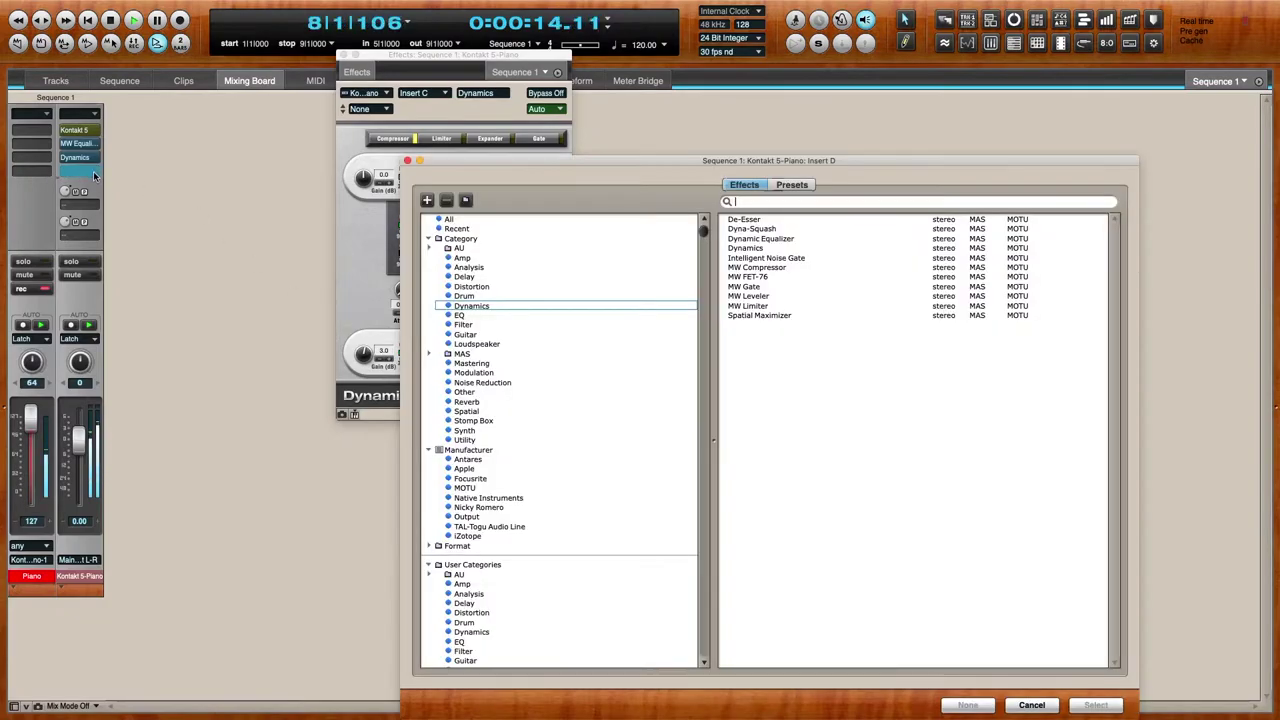
click(465, 277)
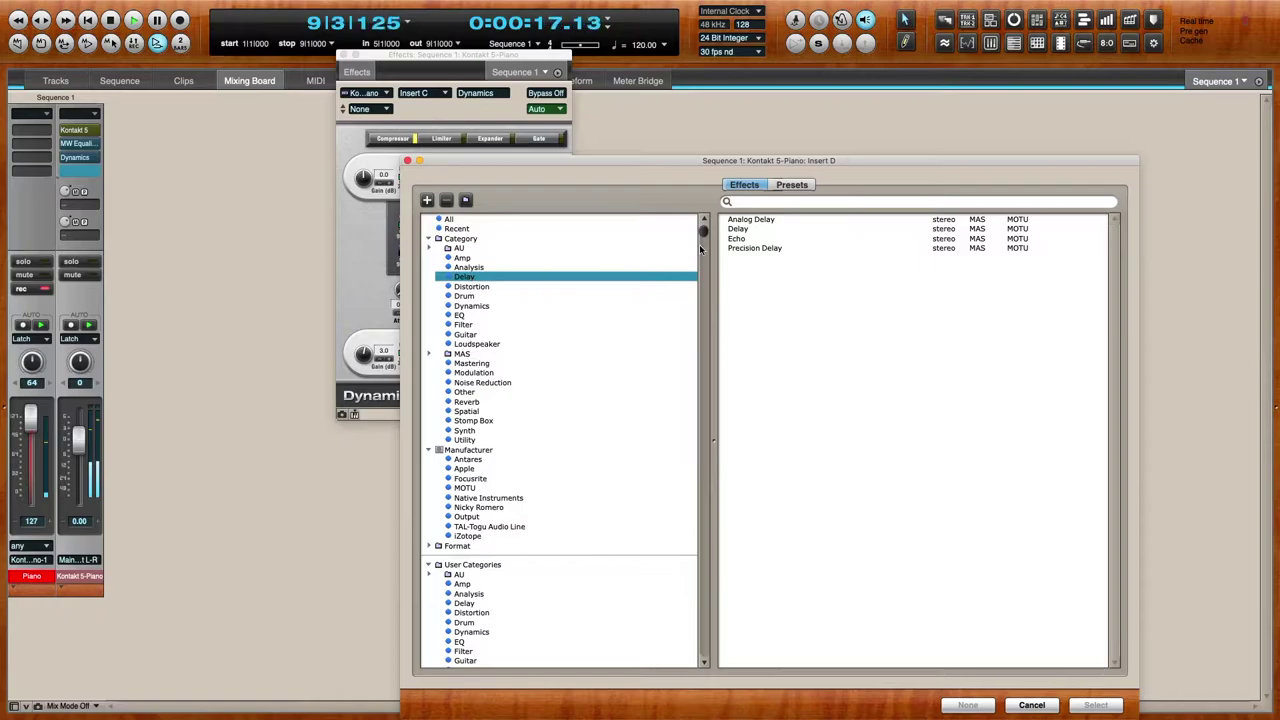
click(746, 239)
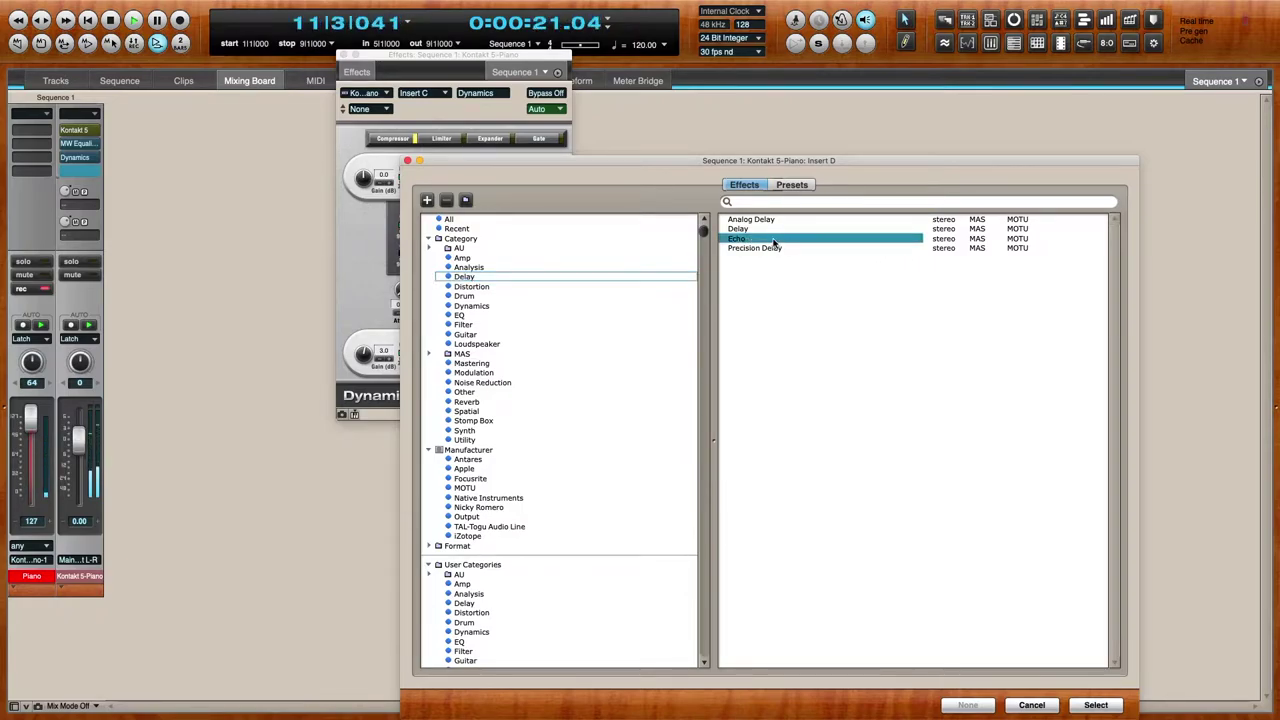
double_click(773, 242)
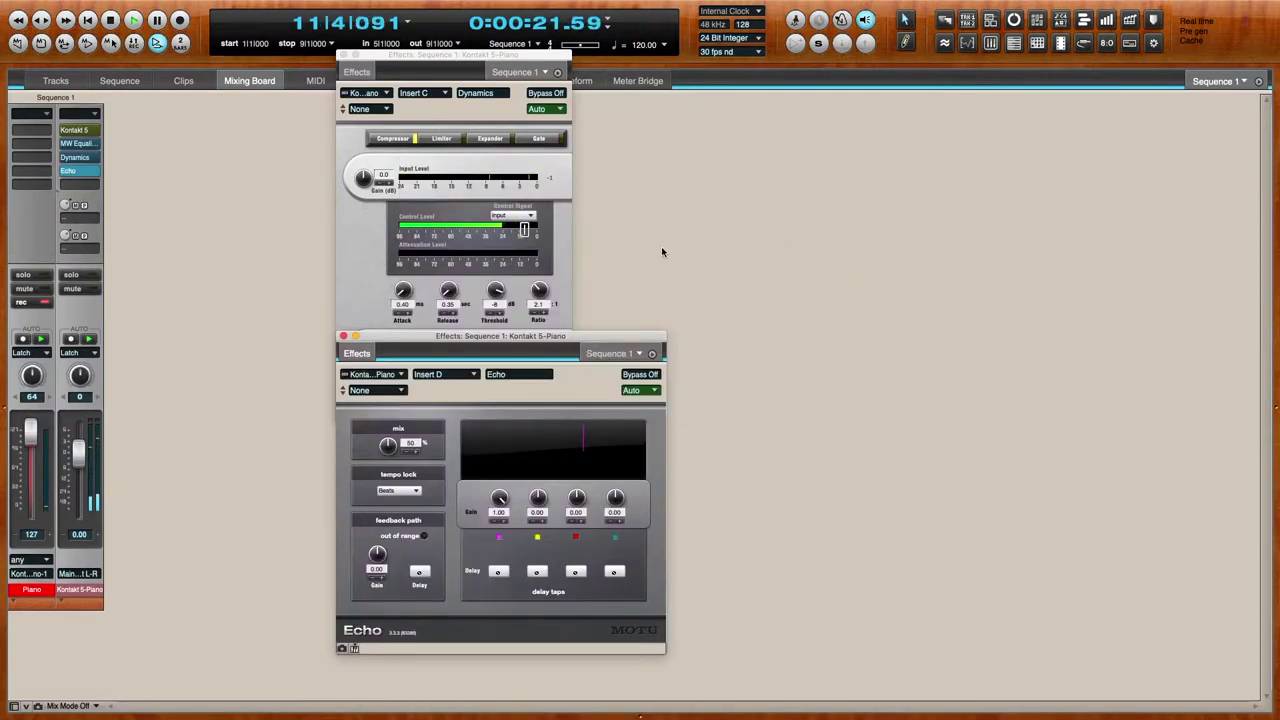
- Assign the same beat-based note value to the Echo's first delay tap and its feedback delay
click(500, 573)
click(506, 535)
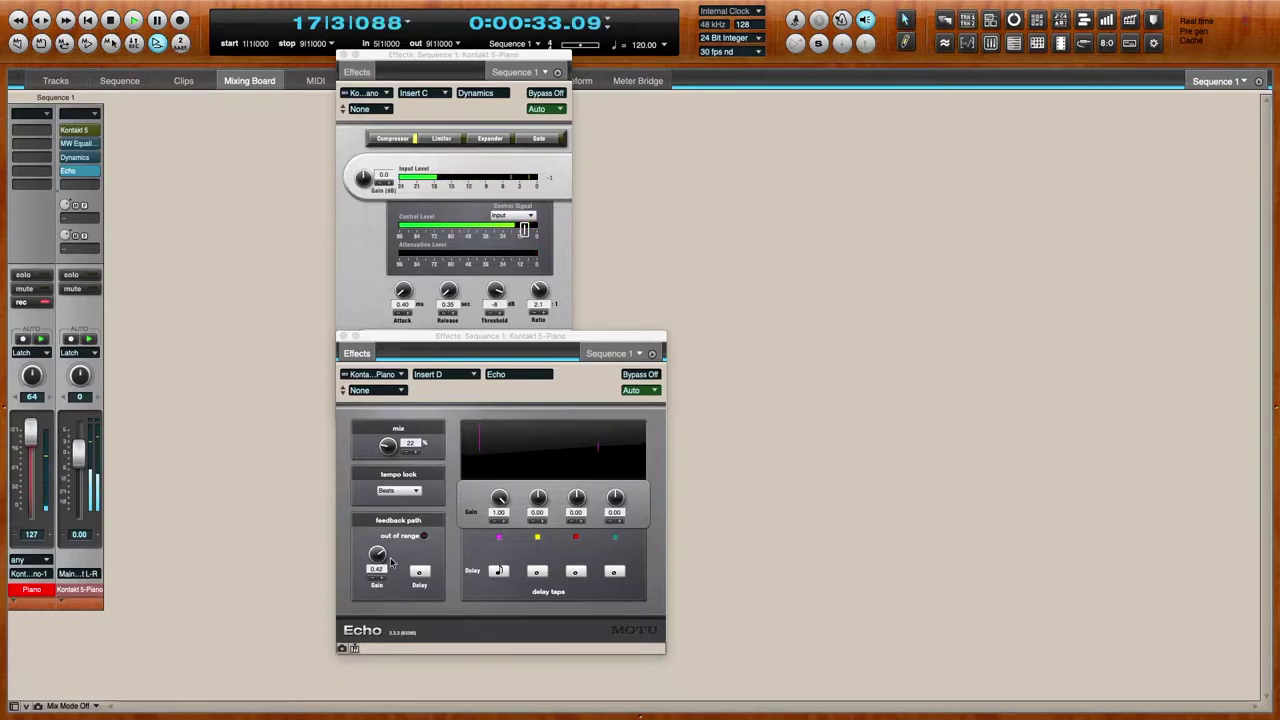
click(419, 571)
click(432, 532)
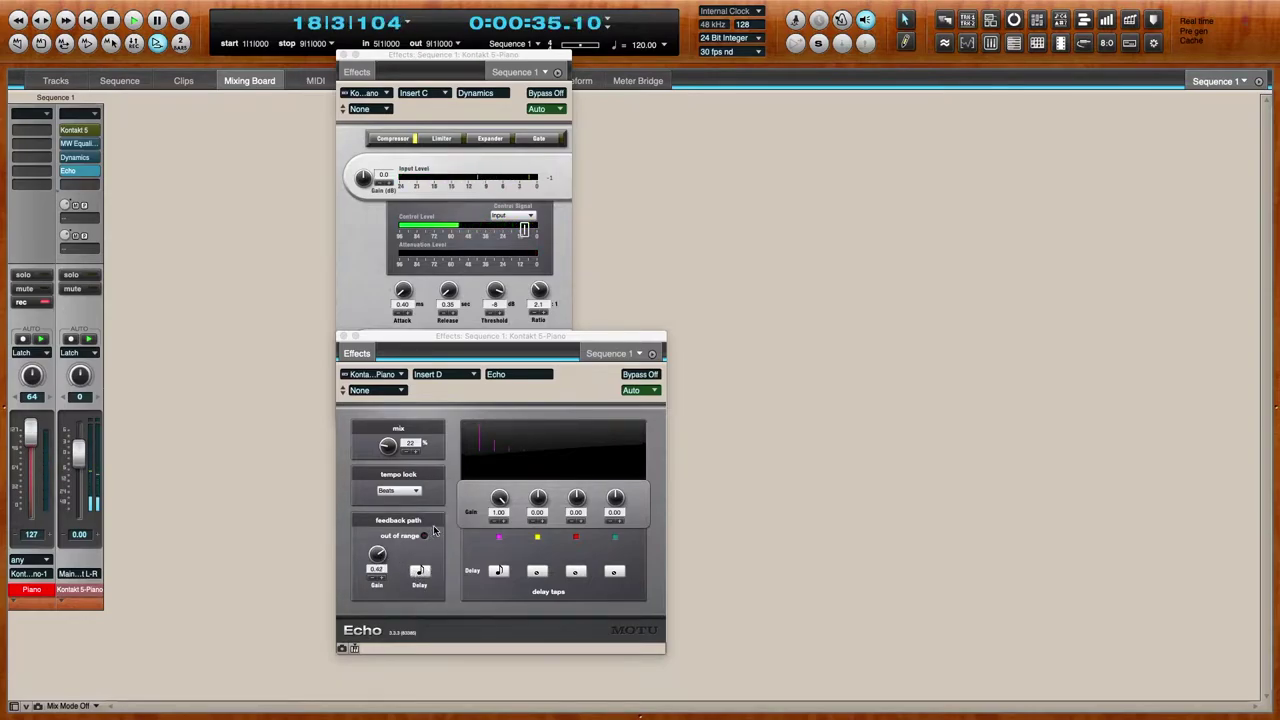
- Replay from the start and set the Echo's feedback gain to 0.50 and its mix to 16%
key(Return)
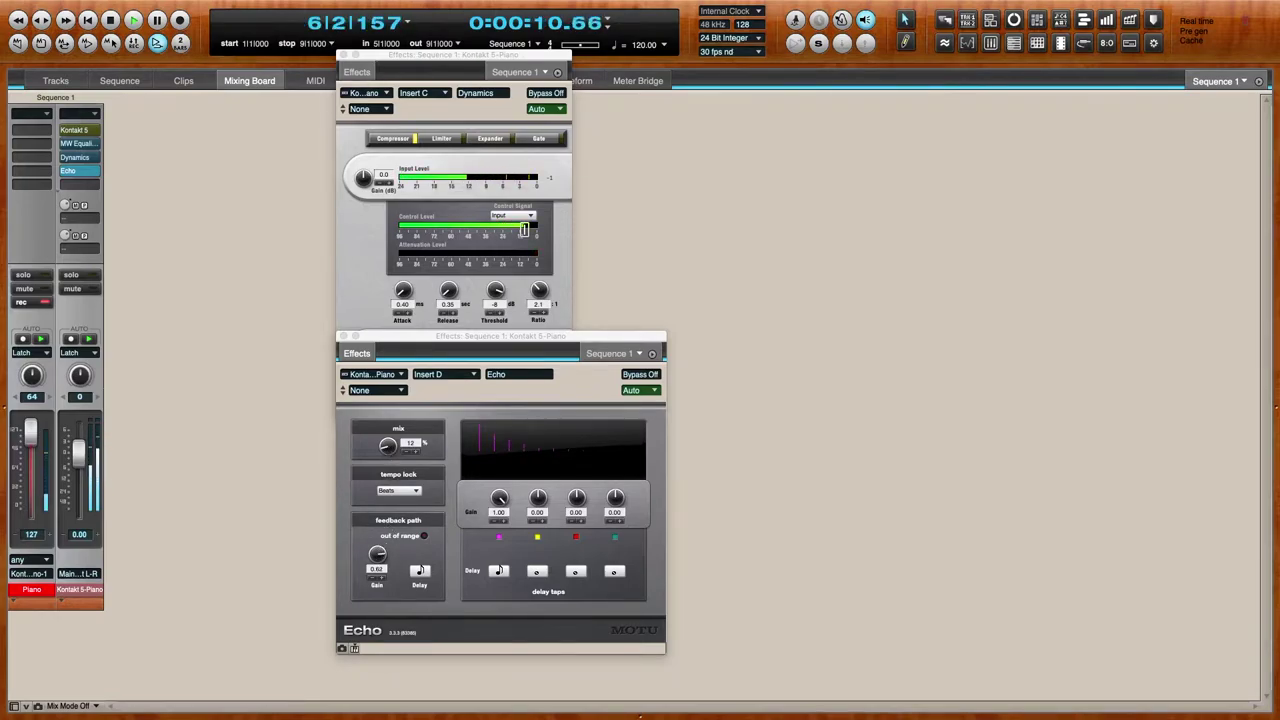
drag(377, 554, 377, 559)
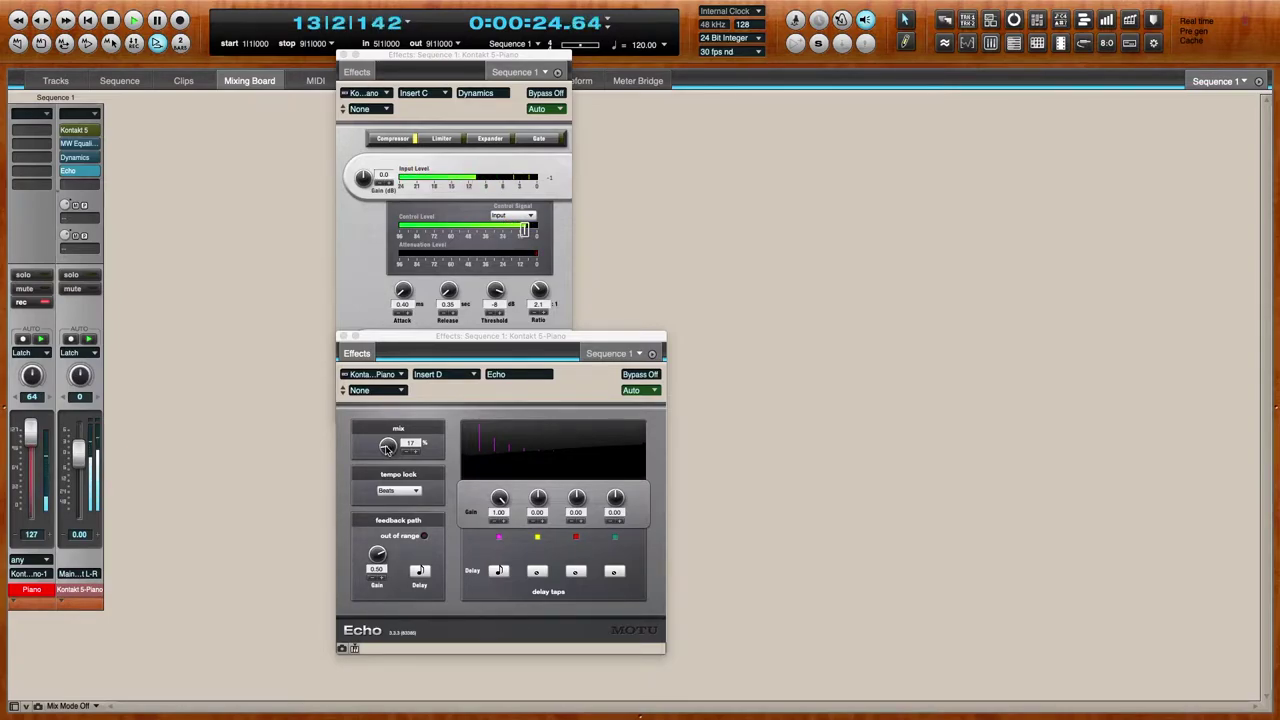
drag(386, 450, 386, 453)
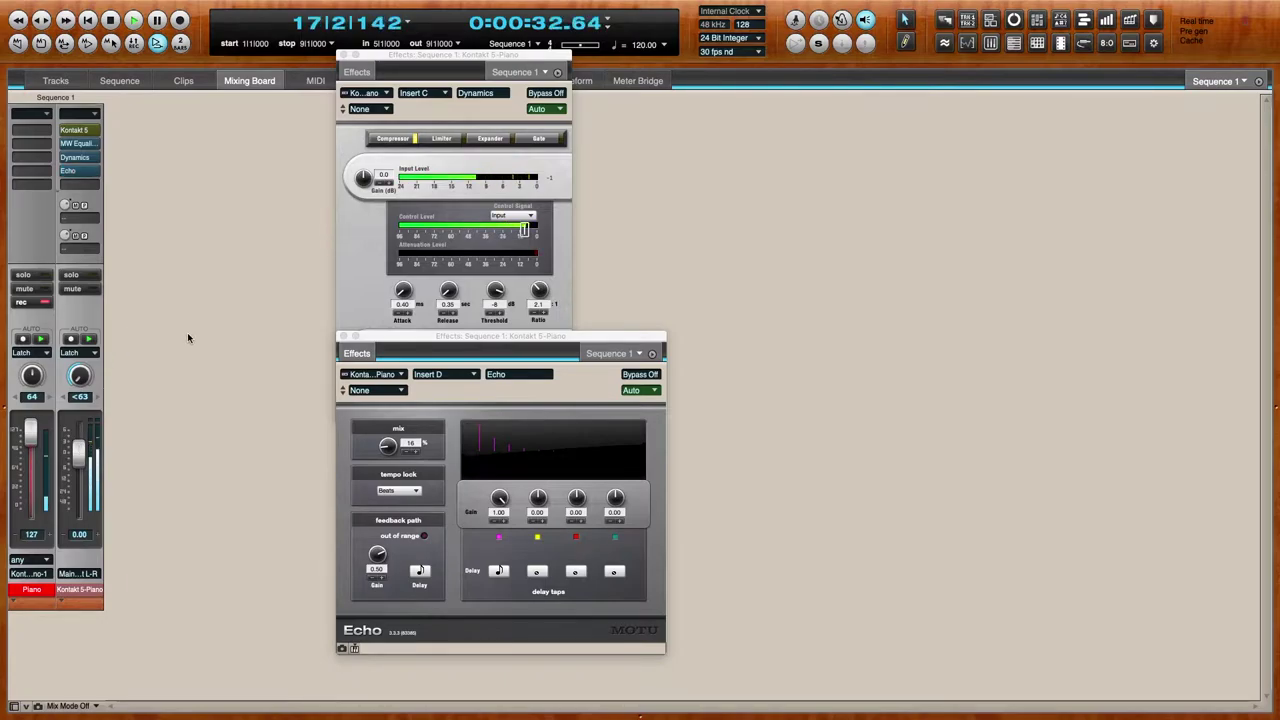
- Add an Aux track to the project
mouse_move(232, 6)
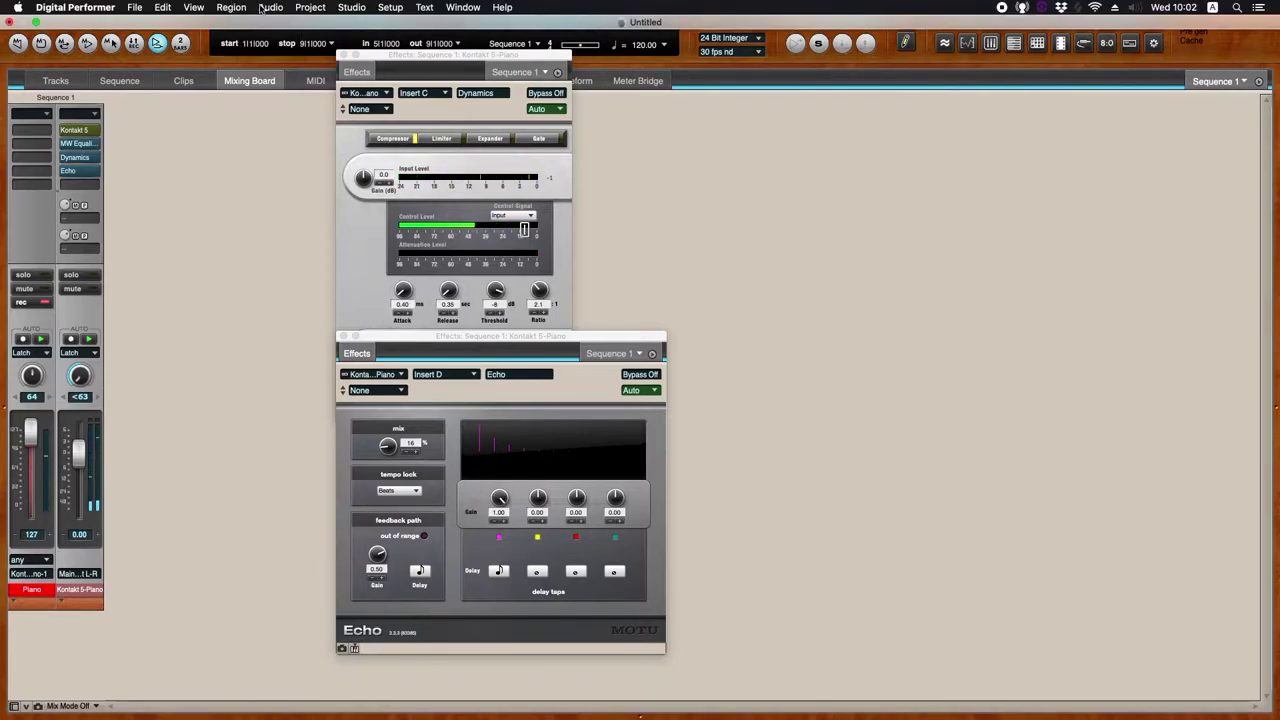
click(310, 7)
mouse_move(330, 23)
mouse_move(519, 86)
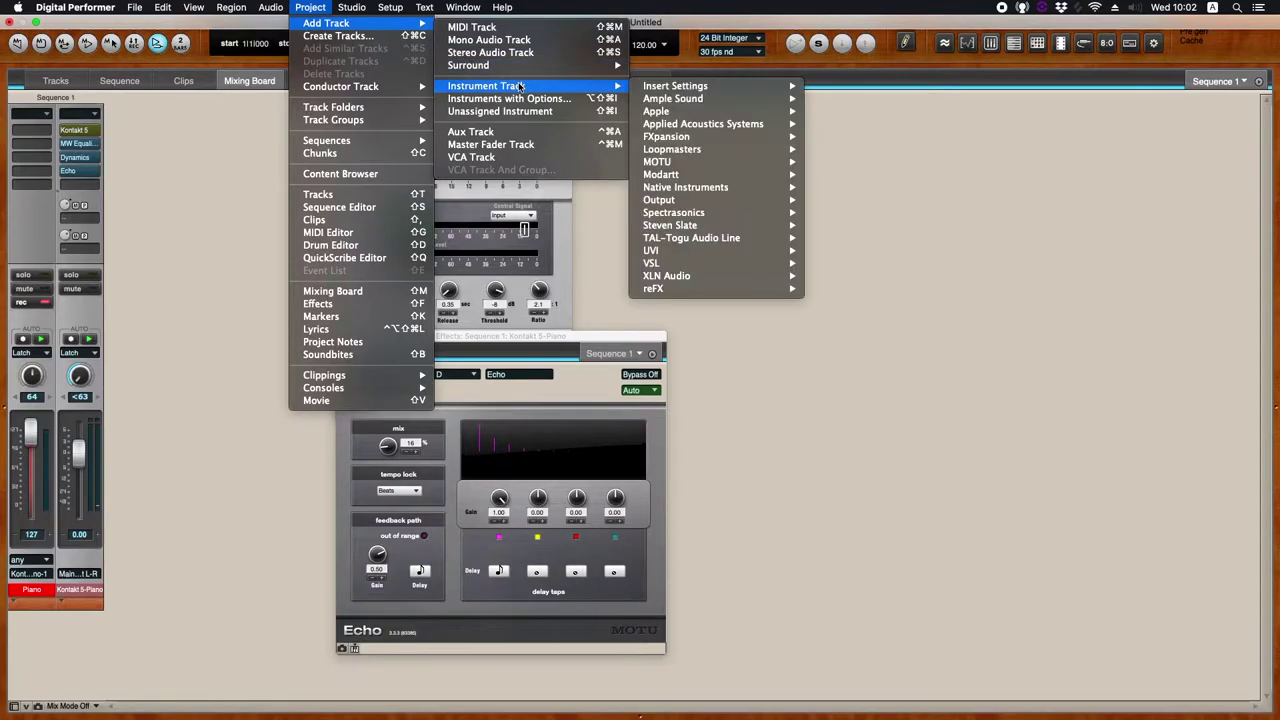
click(470, 131)
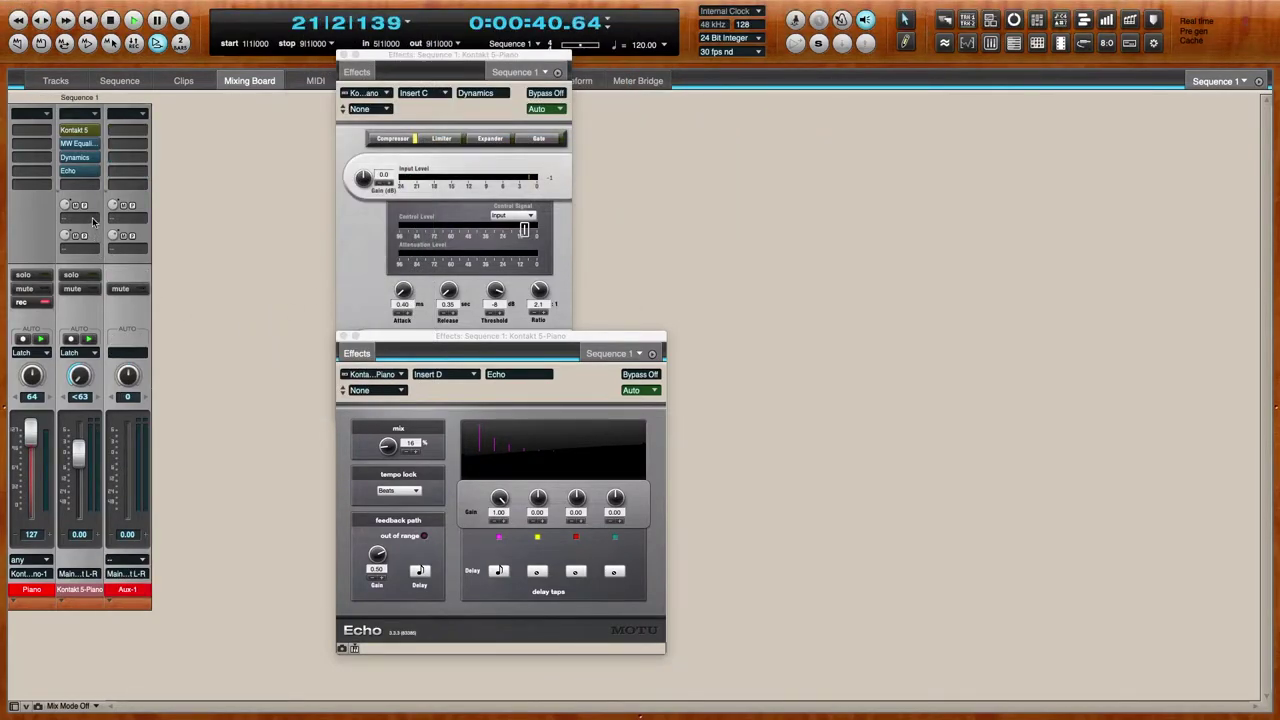
- Route the first Kontakt 5-Piano send to a new stereo bundle on bus 1-2 and set that bus as Aux-1's input
click(80, 217)
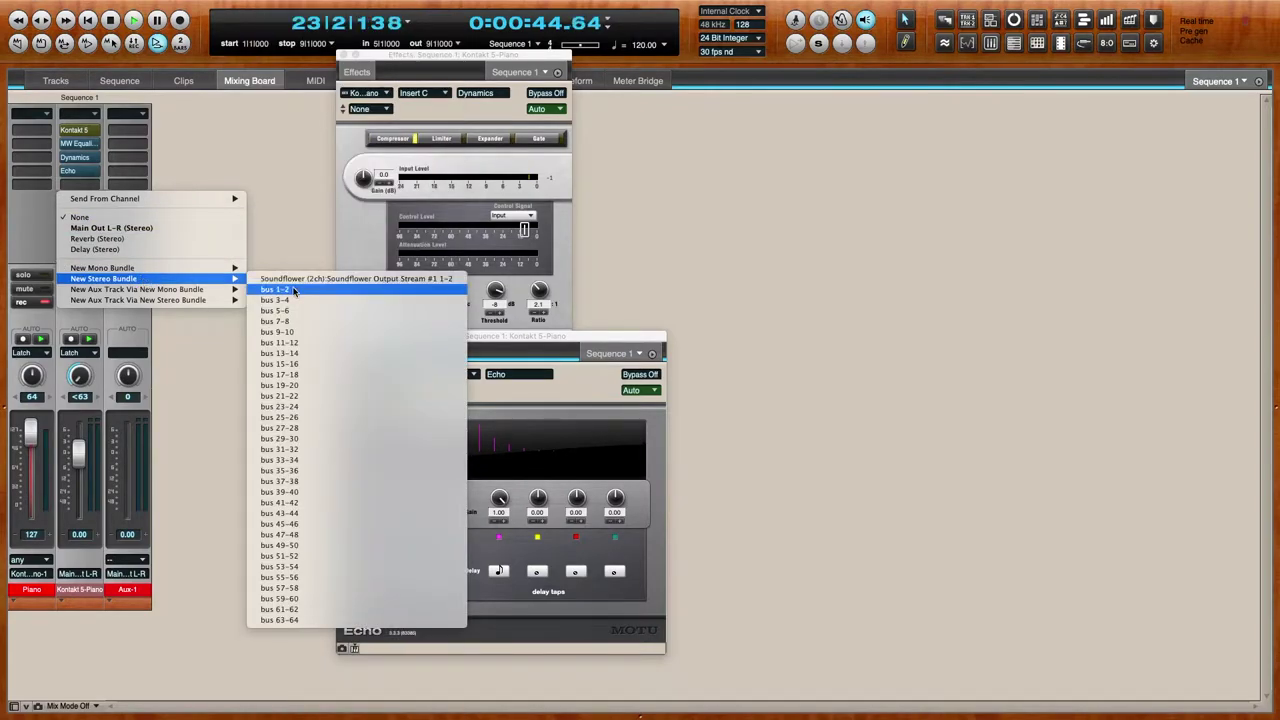
click(275, 289)
click(140, 560)
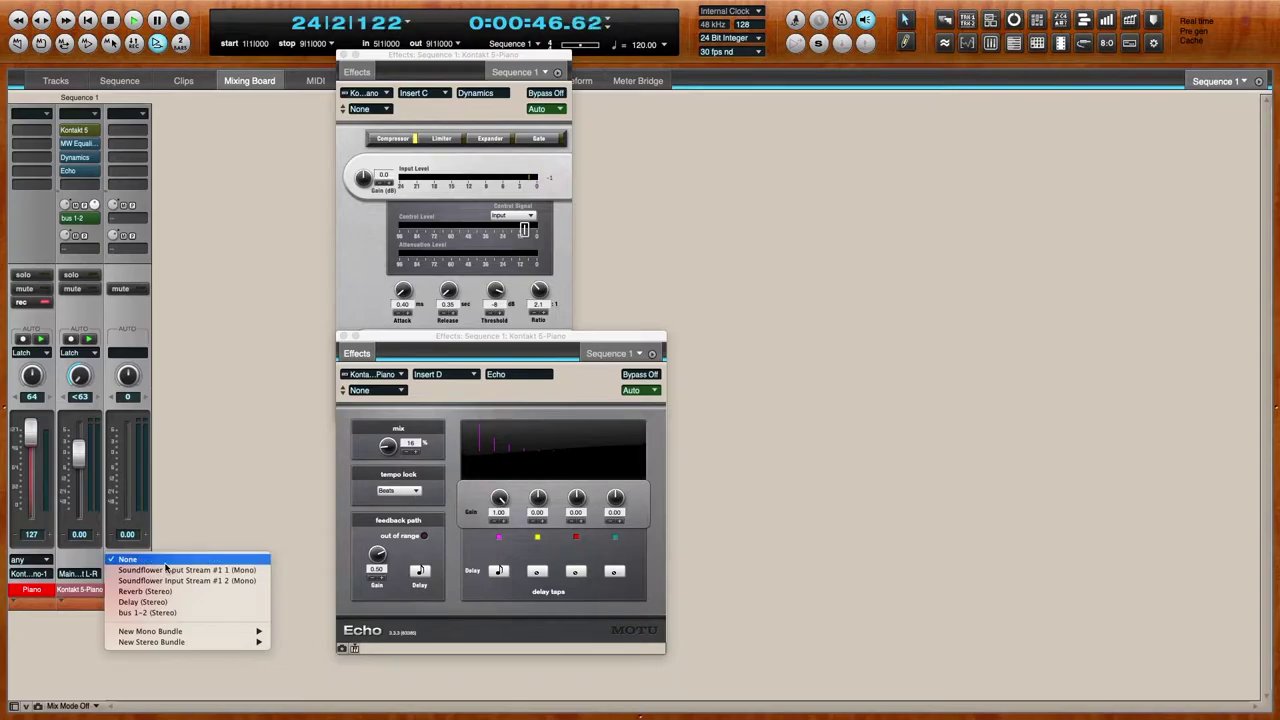
click(150, 612)
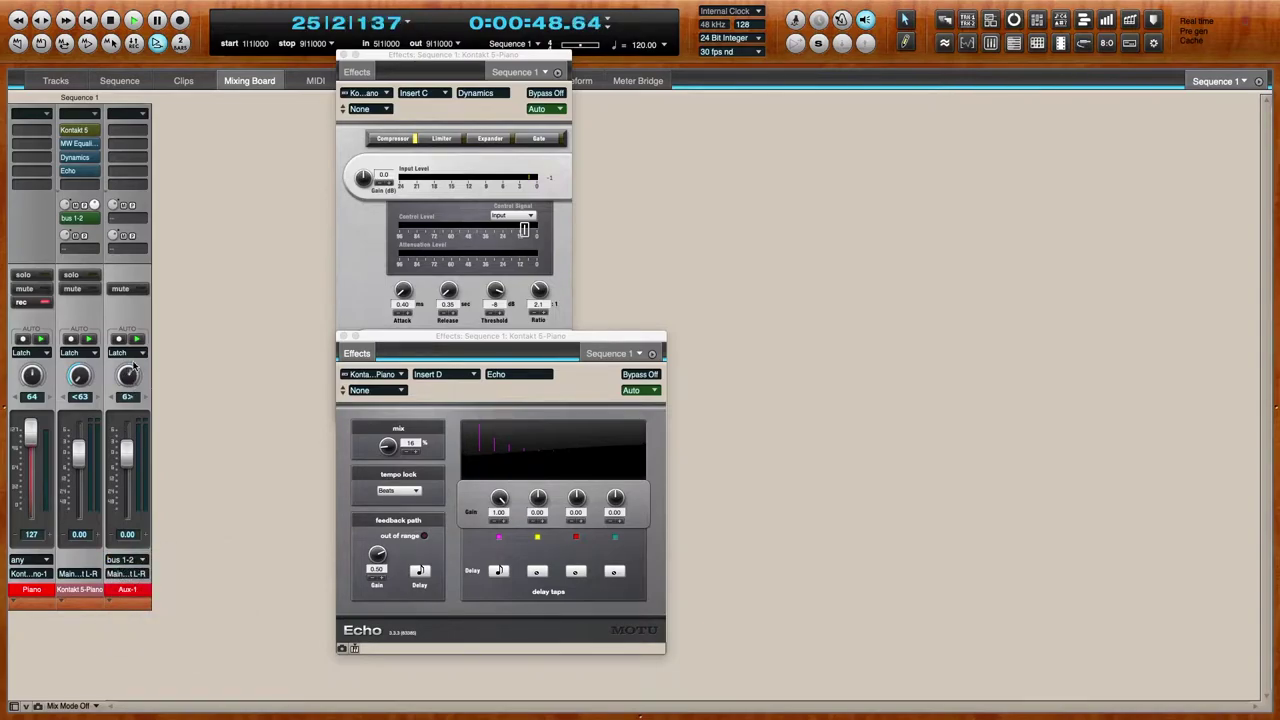
- Insert the Delay effect from the Delay category in Aux-1's first slot and load its LR Dubling preset
click(128, 130)
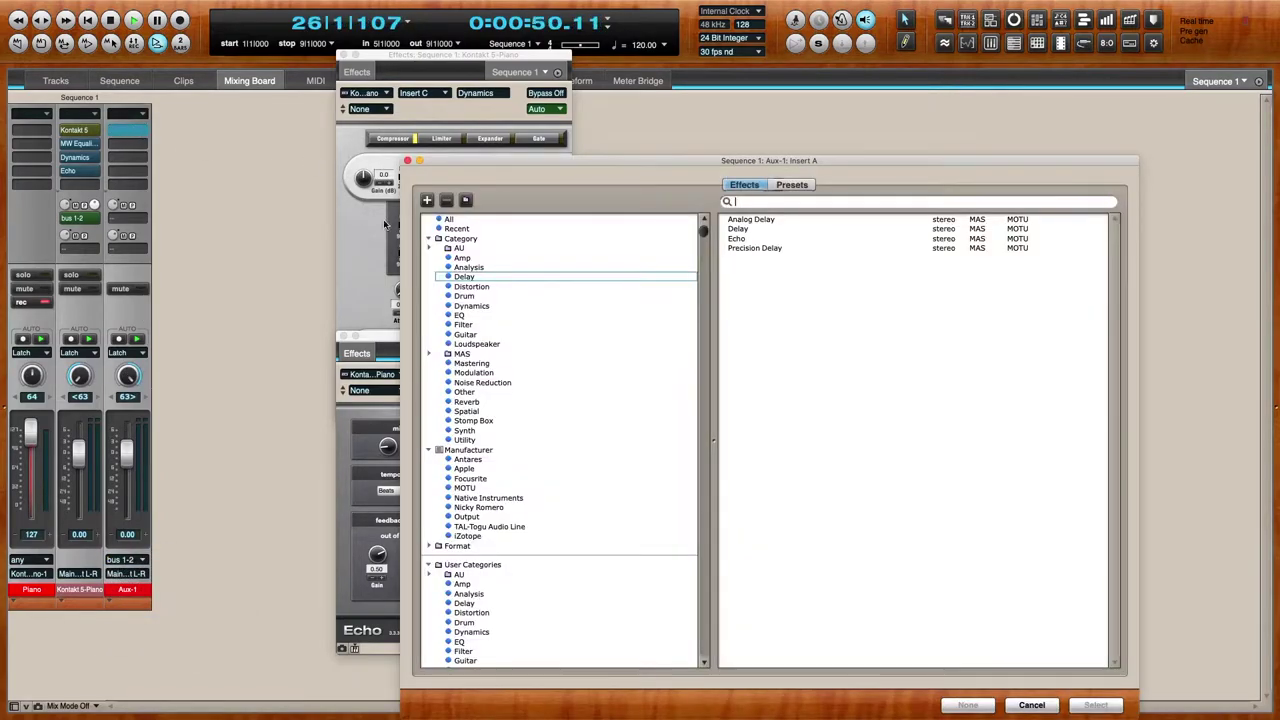
click(490, 278)
double_click(736, 229)
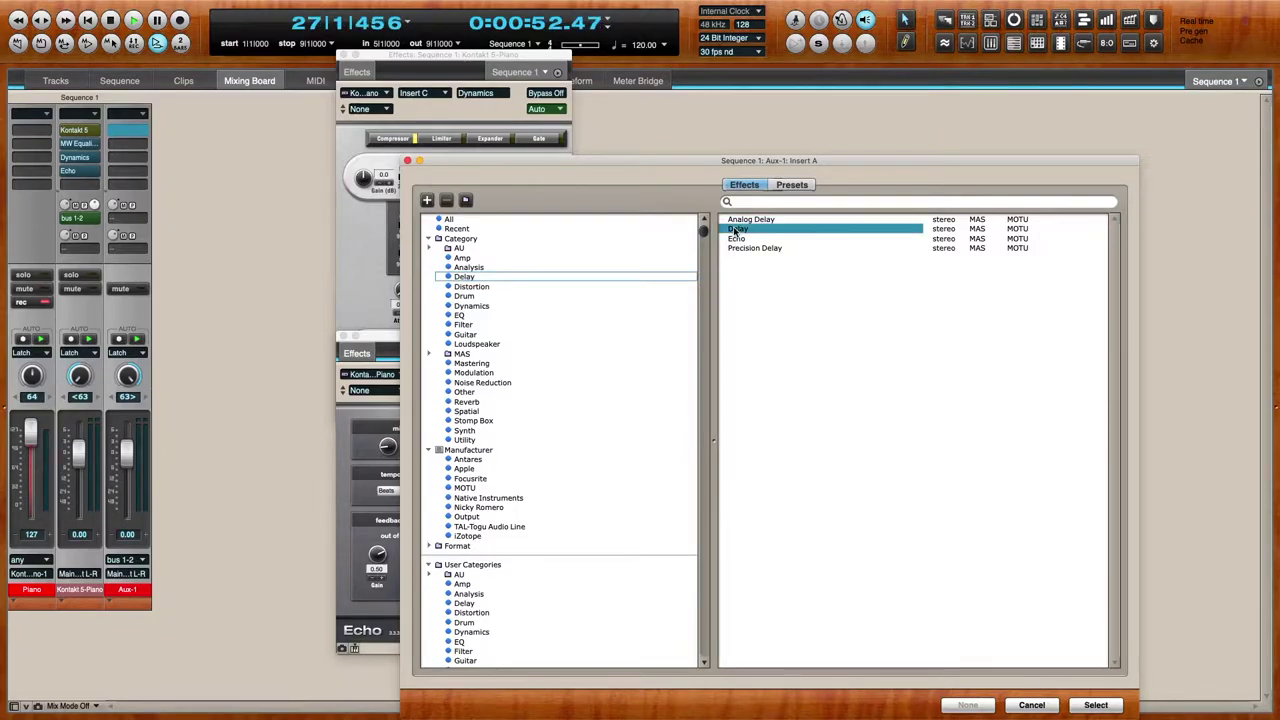
click(392, 251)
mouse_move(457, 308)
click(505, 307)
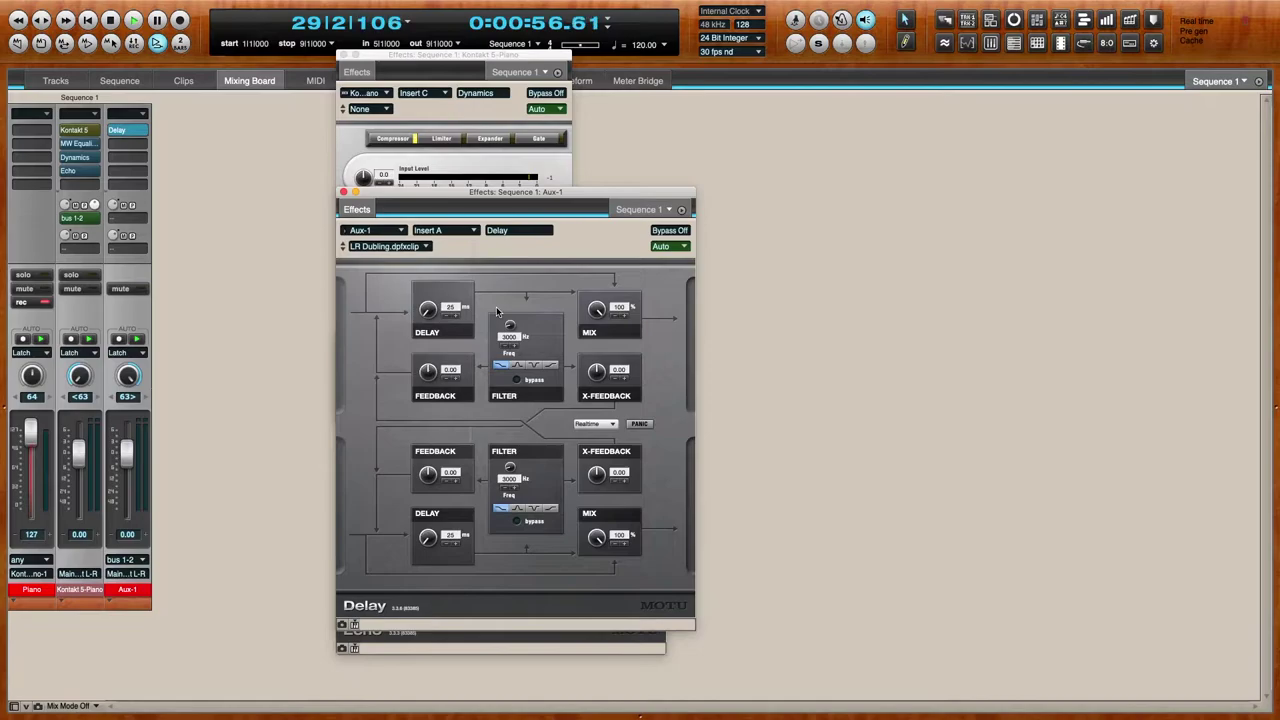
- Replay the sequence from the start and close the Dynamics and Delay effect windows
key(Return)
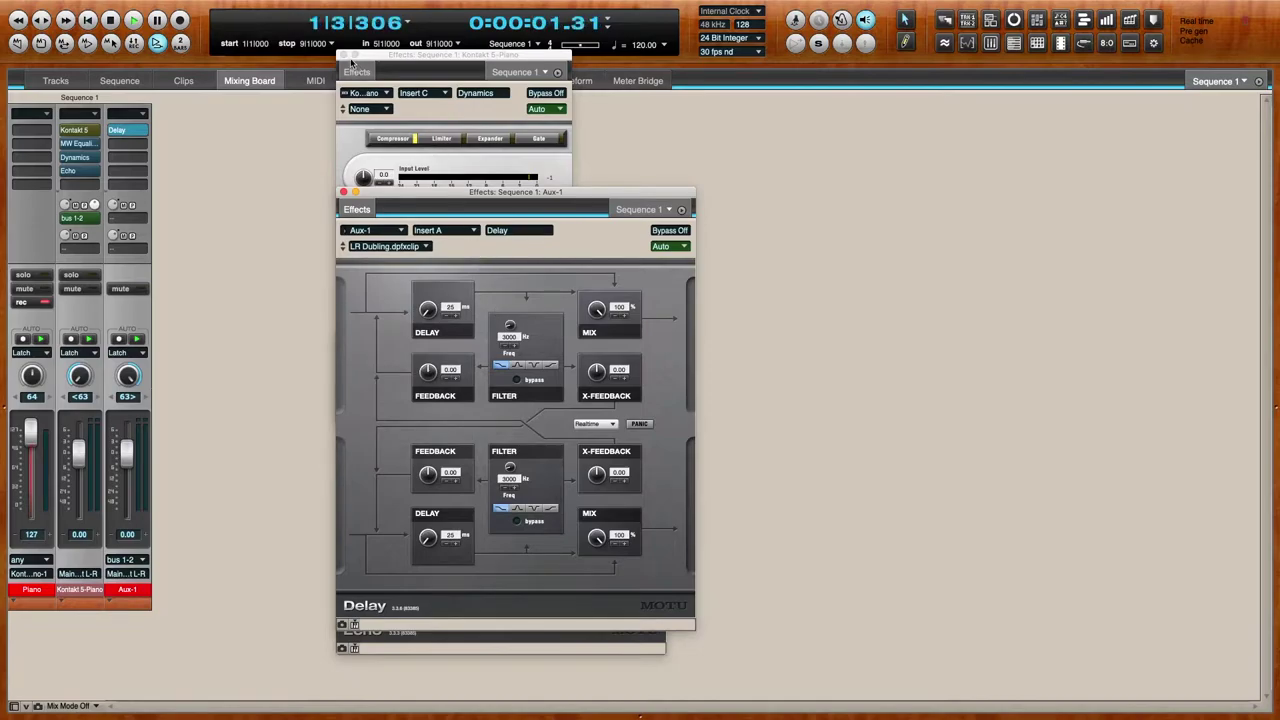
click(345, 55)
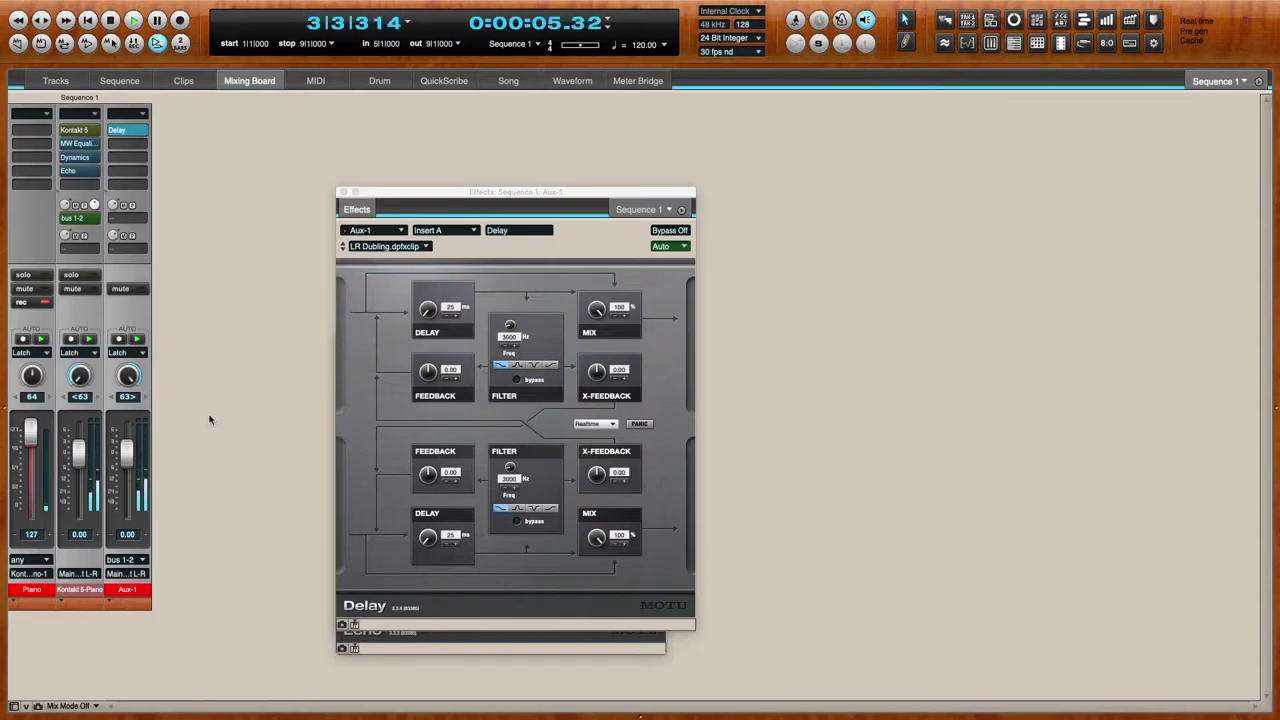
click(341, 191)
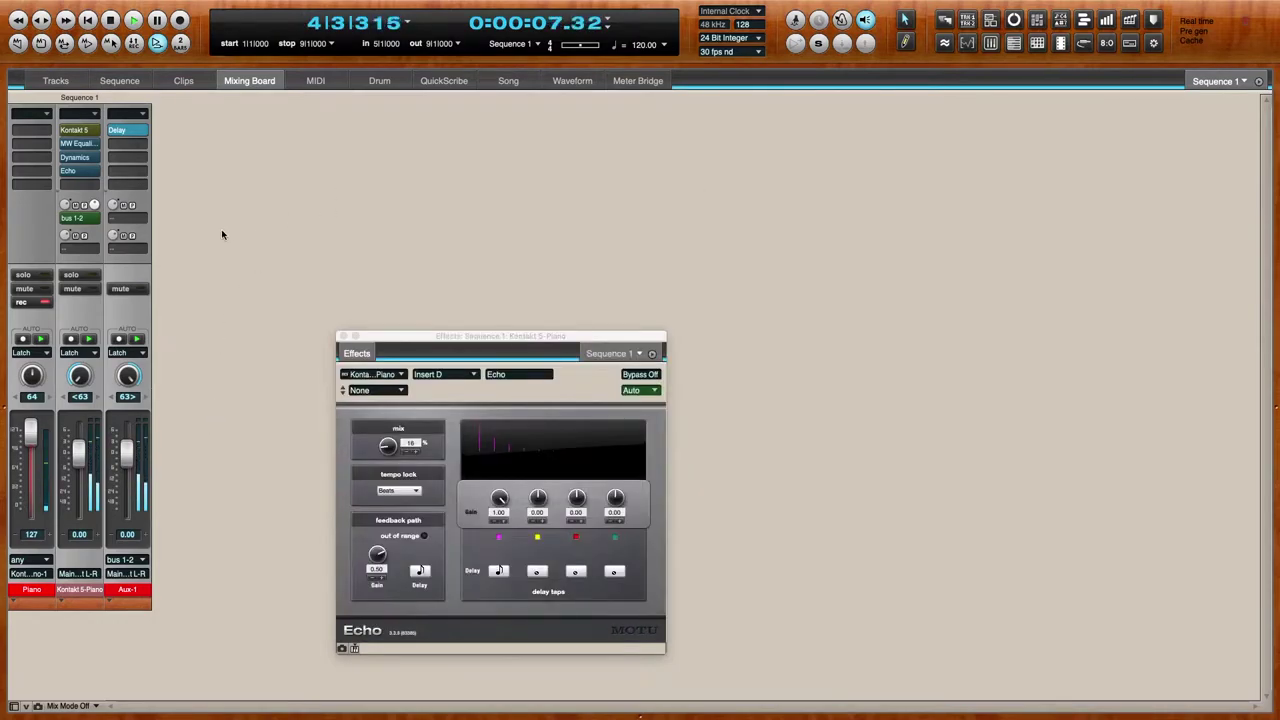
- In the Kontakt 5-Piano MW Equalizer, cut the low-mid band by 2.68 dB at 447 Hz and slightly boost the mid band
click(80, 144)
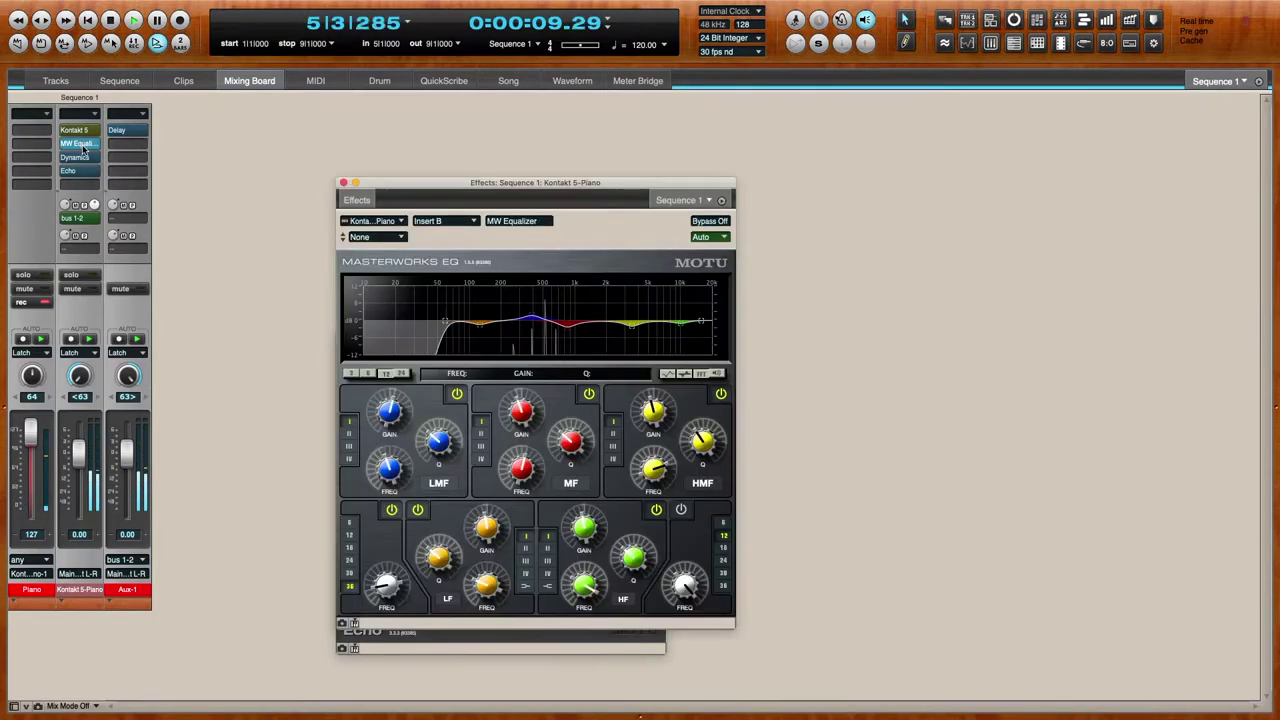
drag(531, 320, 533, 335)
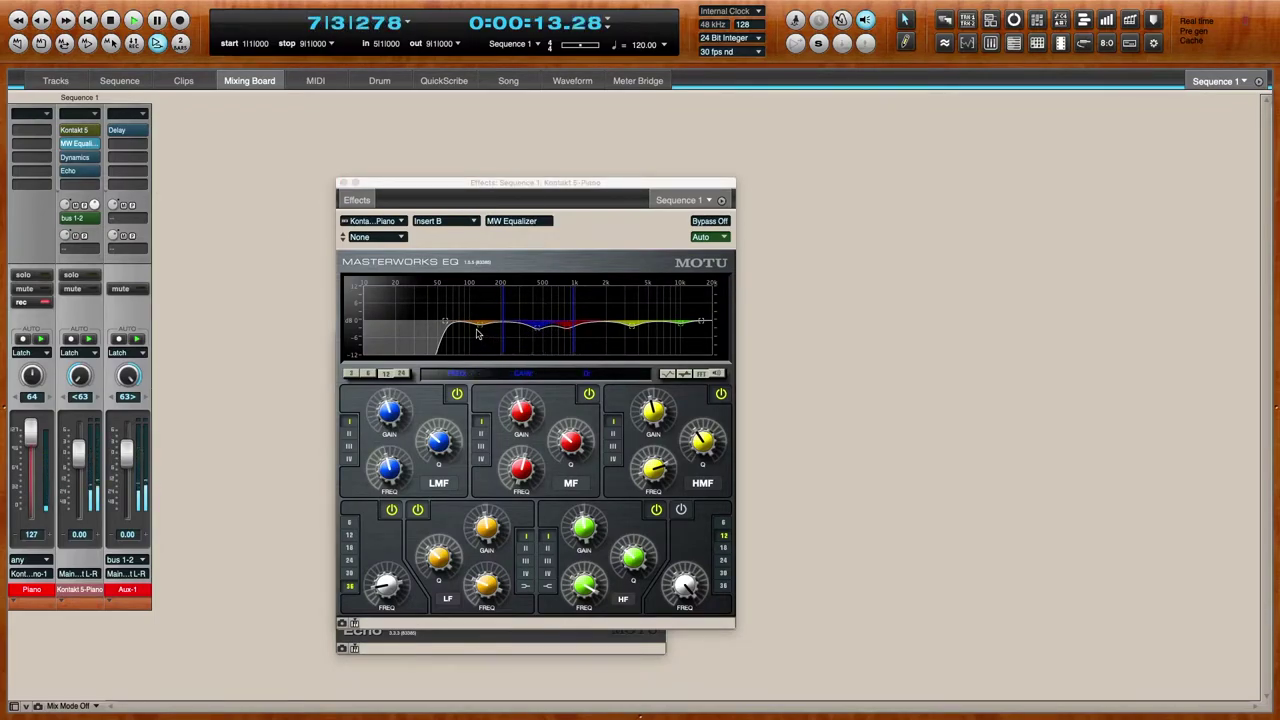
drag(567, 330, 583, 320)
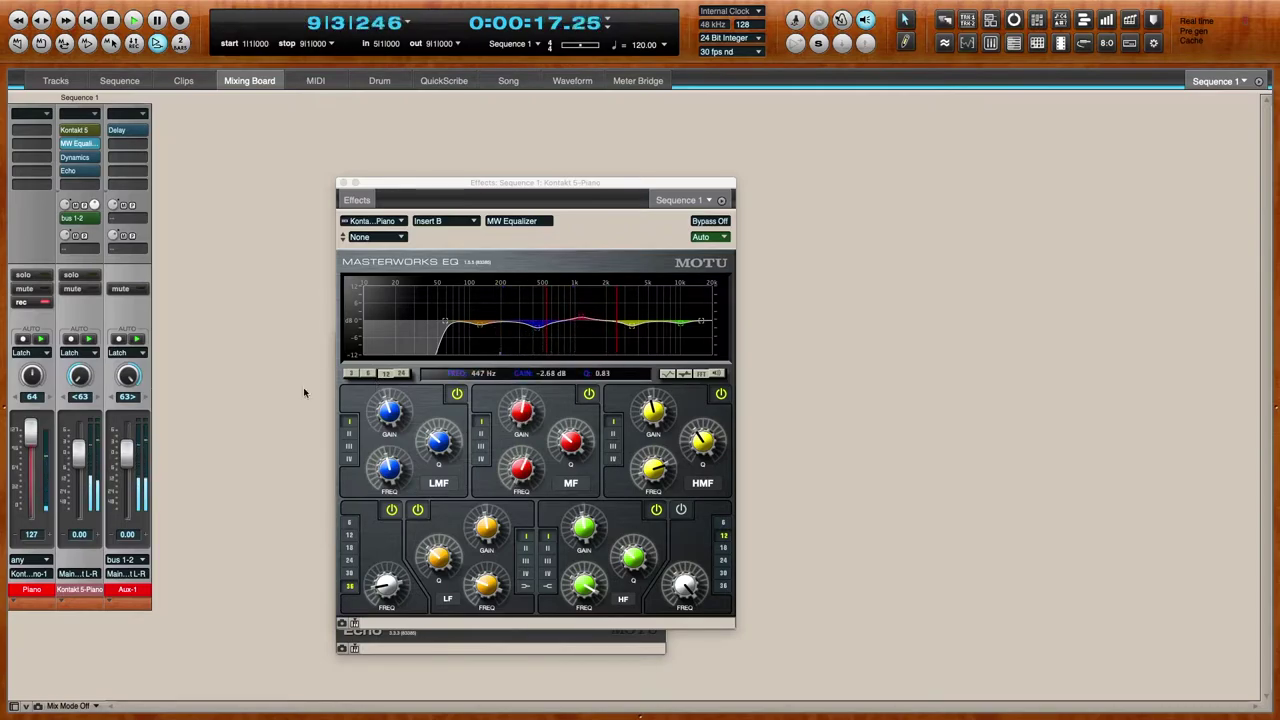
click(343, 182)
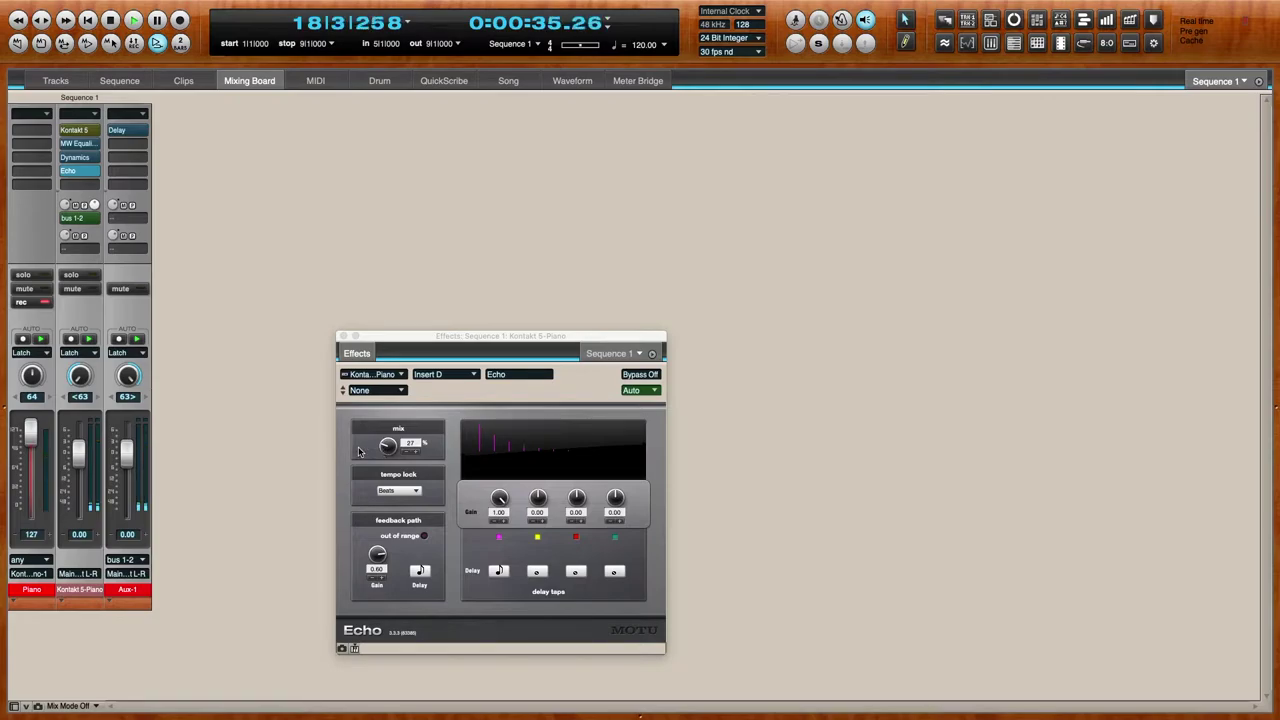
- Replay from the start, lower the Kontakt 5-Piano fader to -3.50 and set the Echo mix to 30%
key(1)
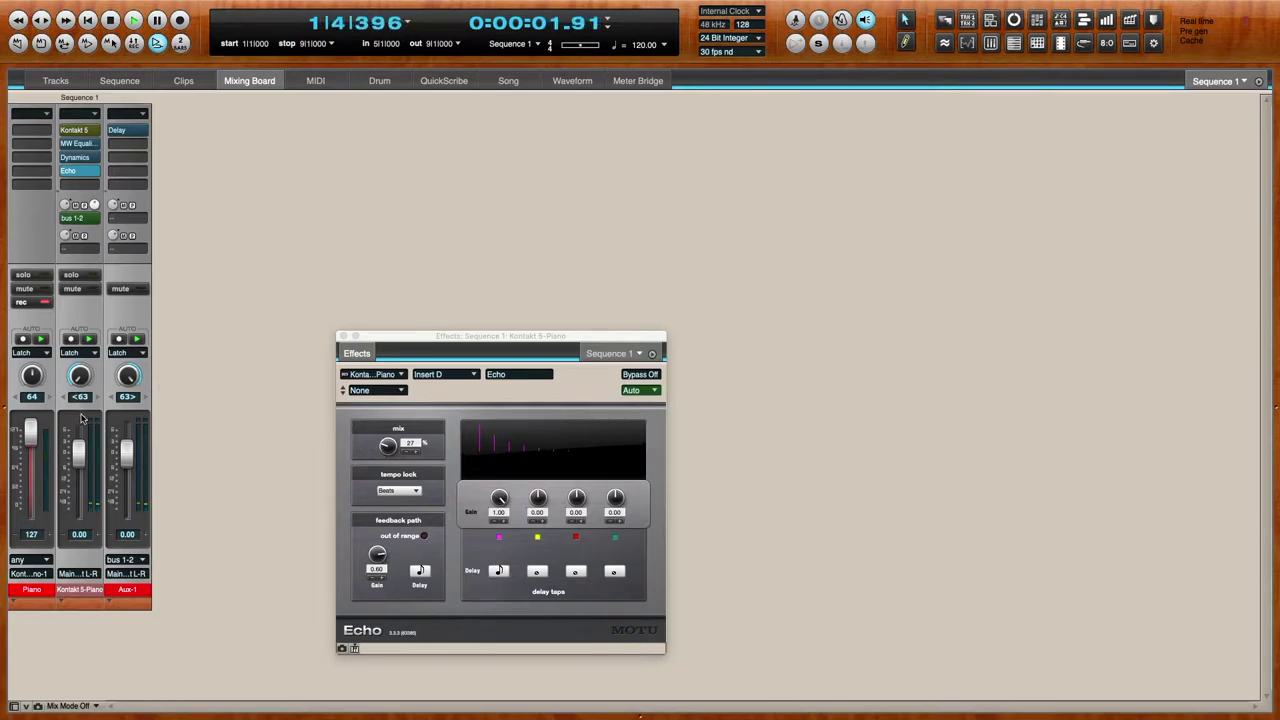
drag(78, 451, 77, 465)
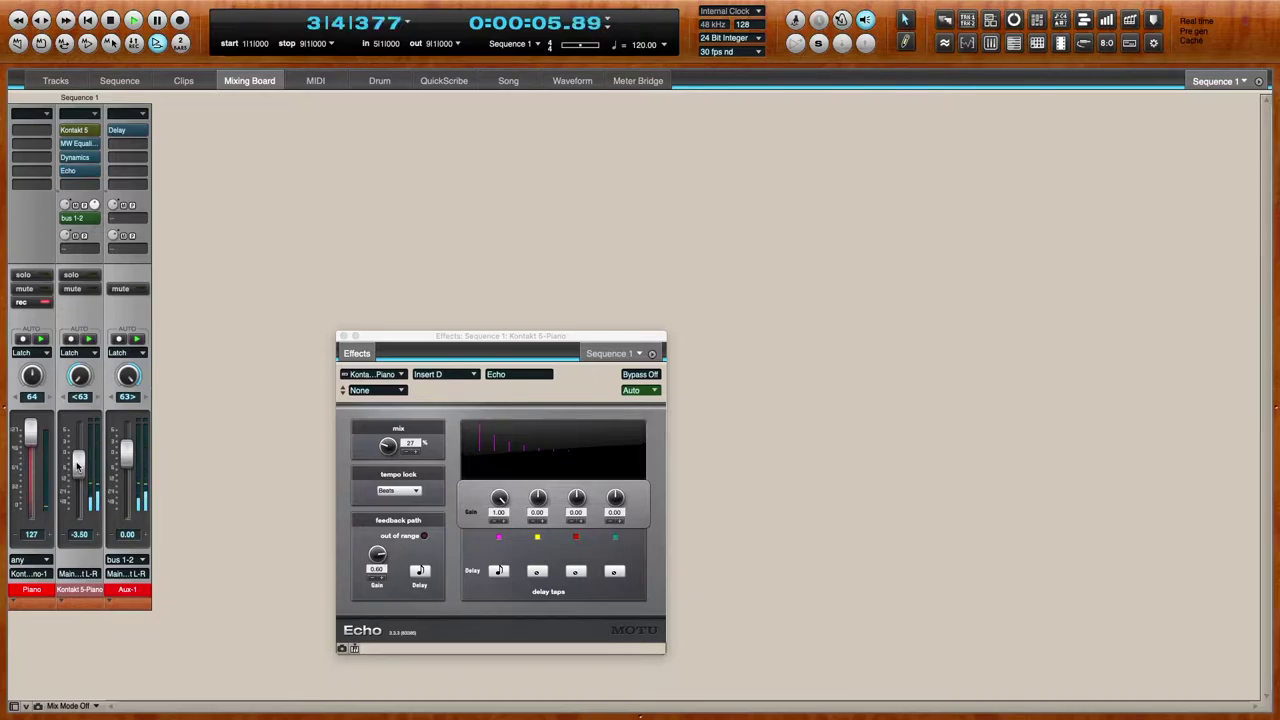
drag(388, 449, 387, 453)
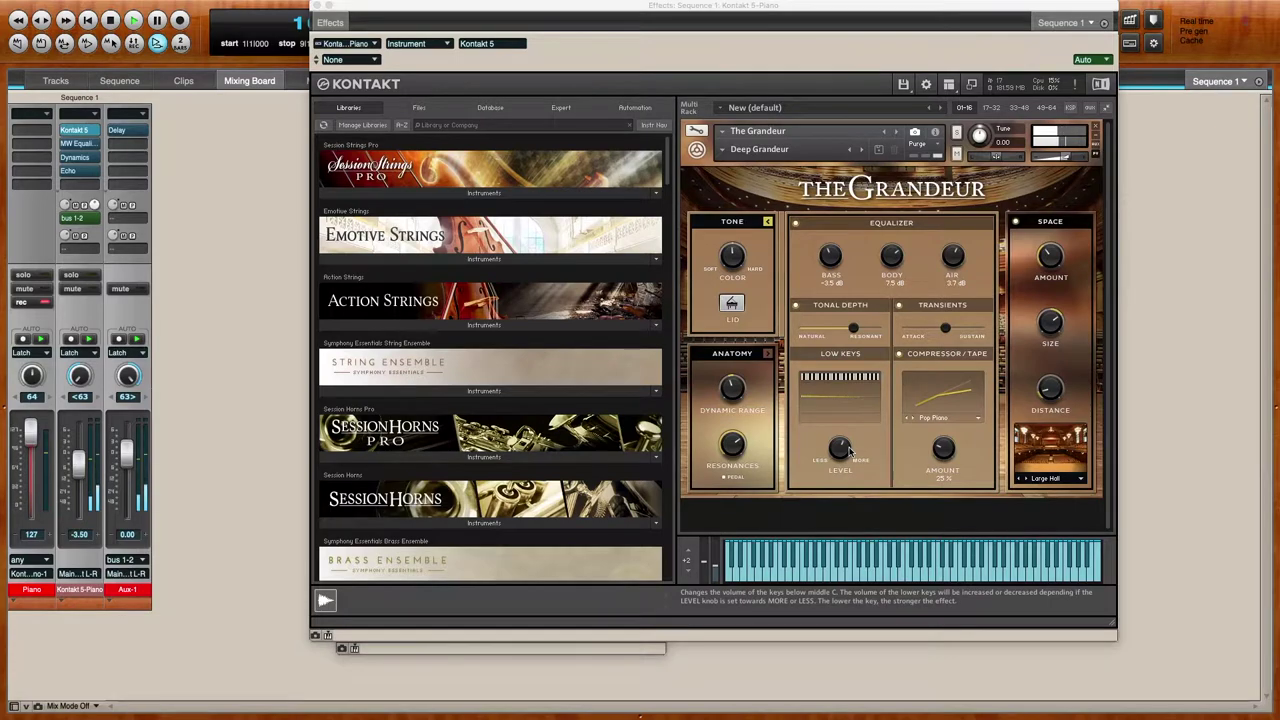
- In The Grandeur, set Bass to -6.3 dB, Body to 5.0 dB and Air to 1.3 dB, and shift Tonal Depth towards Natural
drag(835, 271, 893, 268)
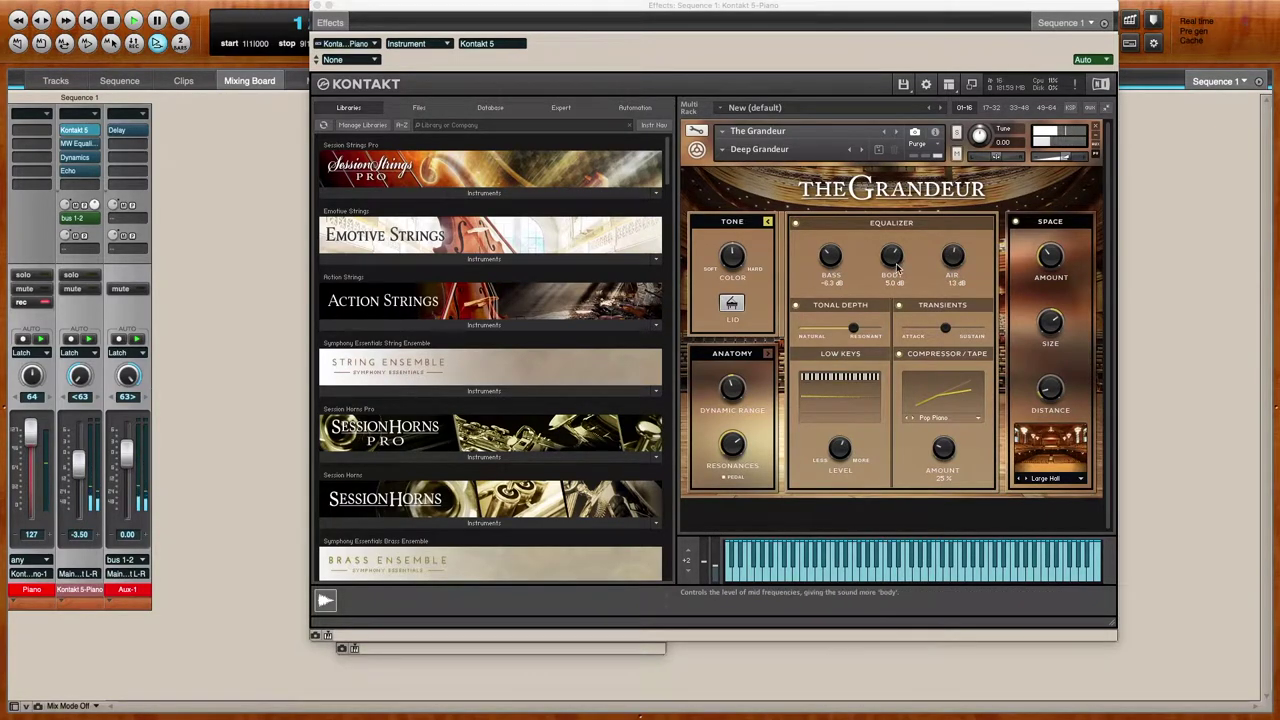
drag(856, 330, 842, 329)
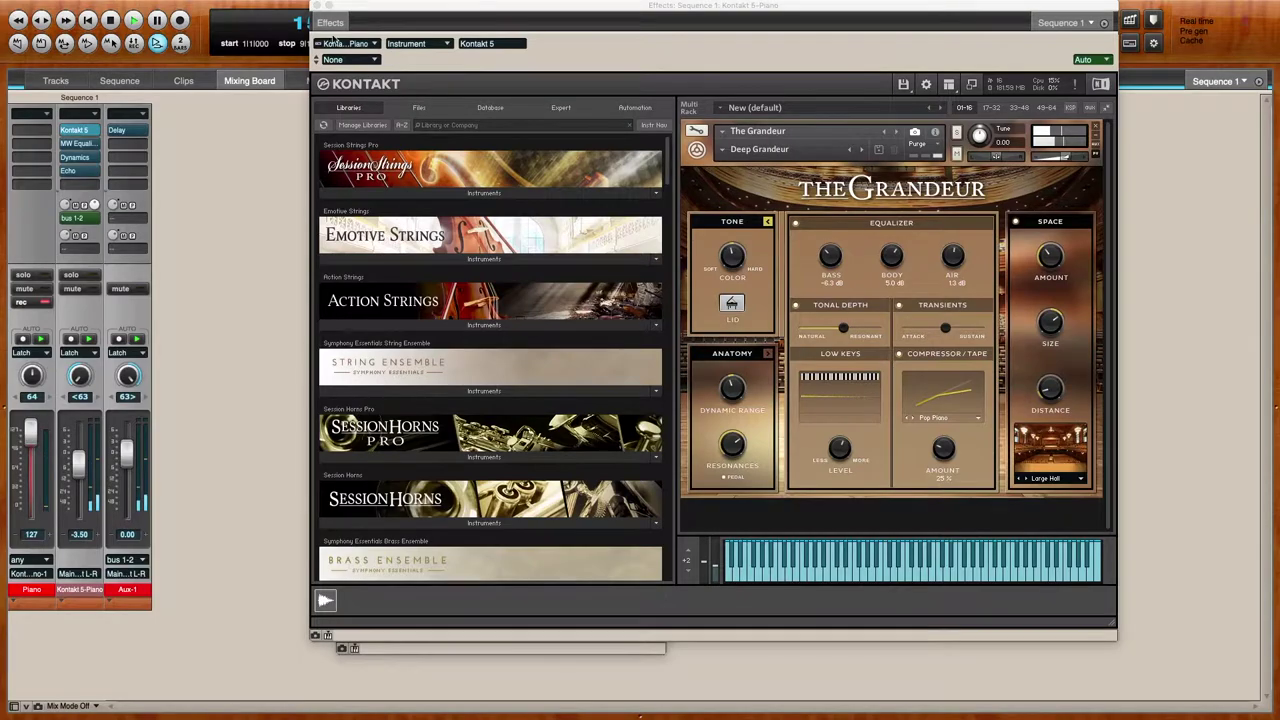
click(316, 7)
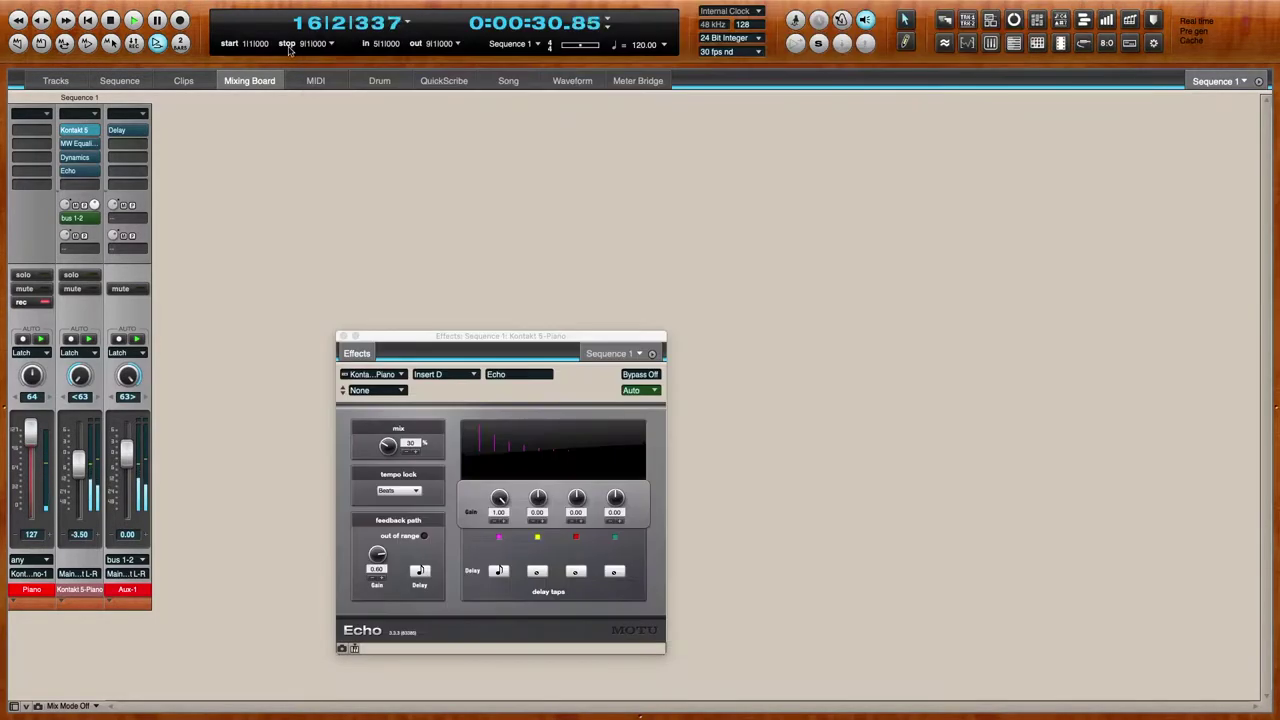
click(341, 336)
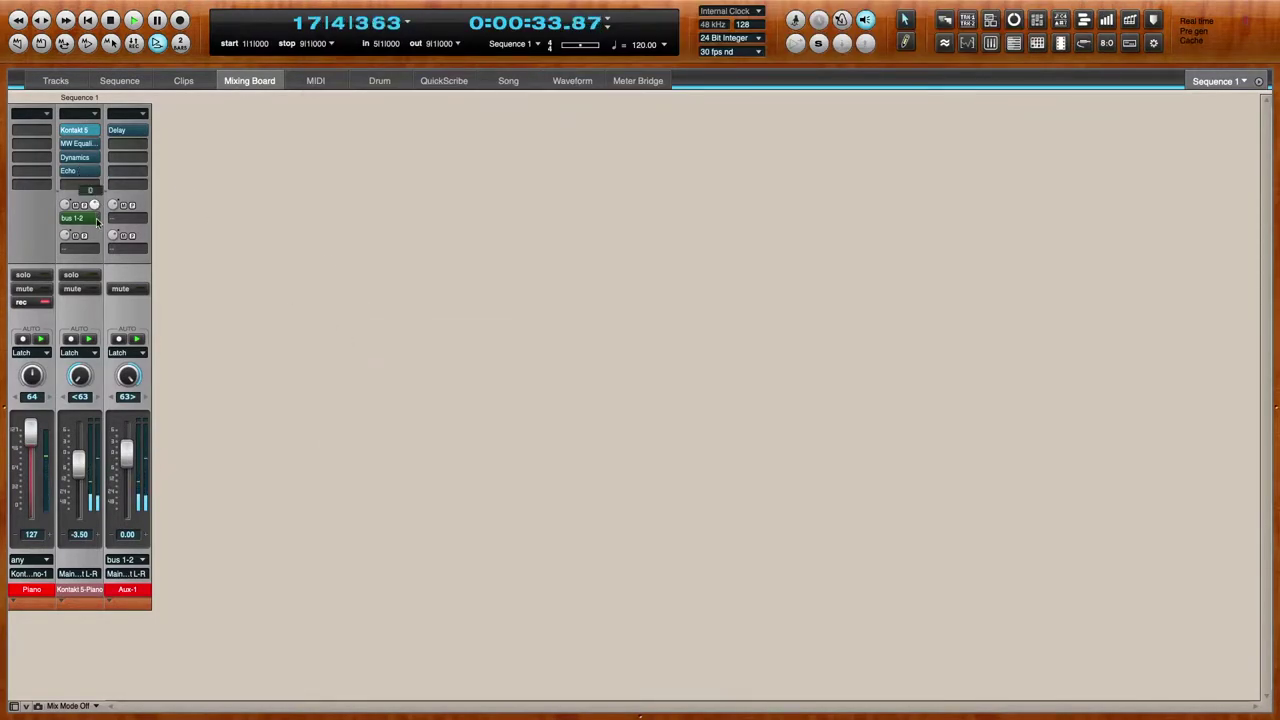
- Route the second Kontakt 5-Piano send to a new stereo bundle on bus 3-4
click(80, 248)
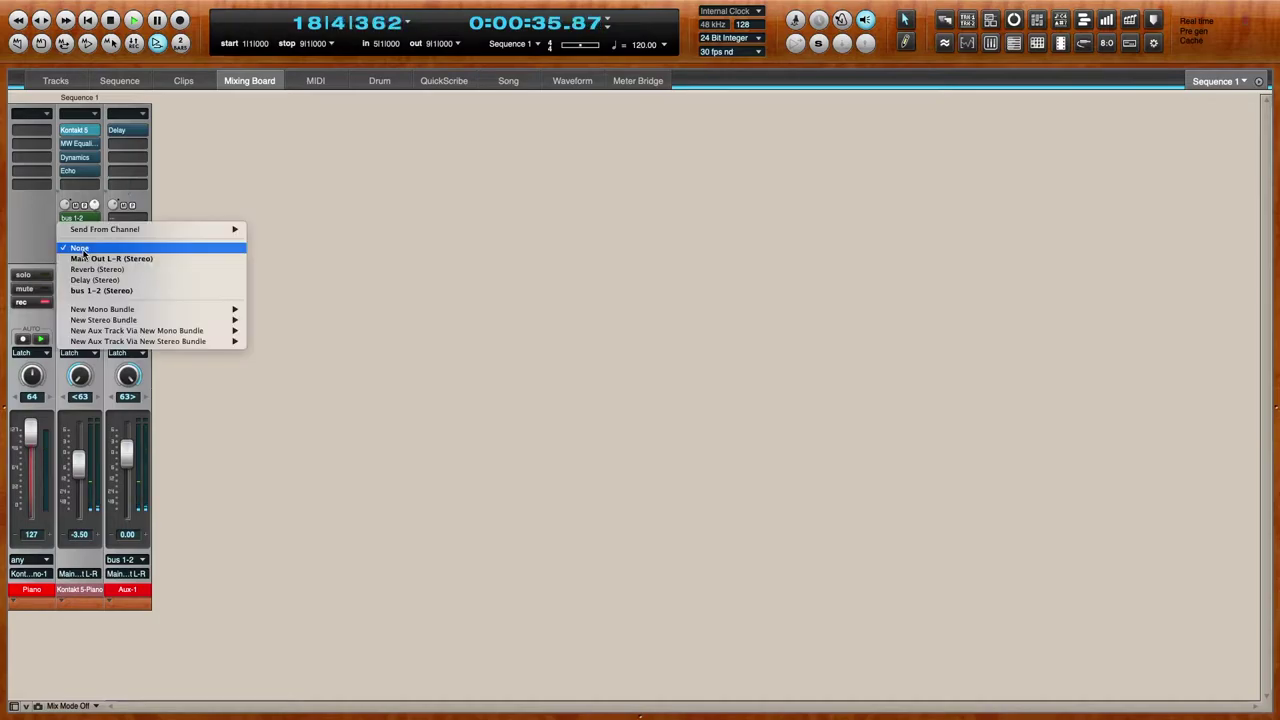
mouse_move(103, 323)
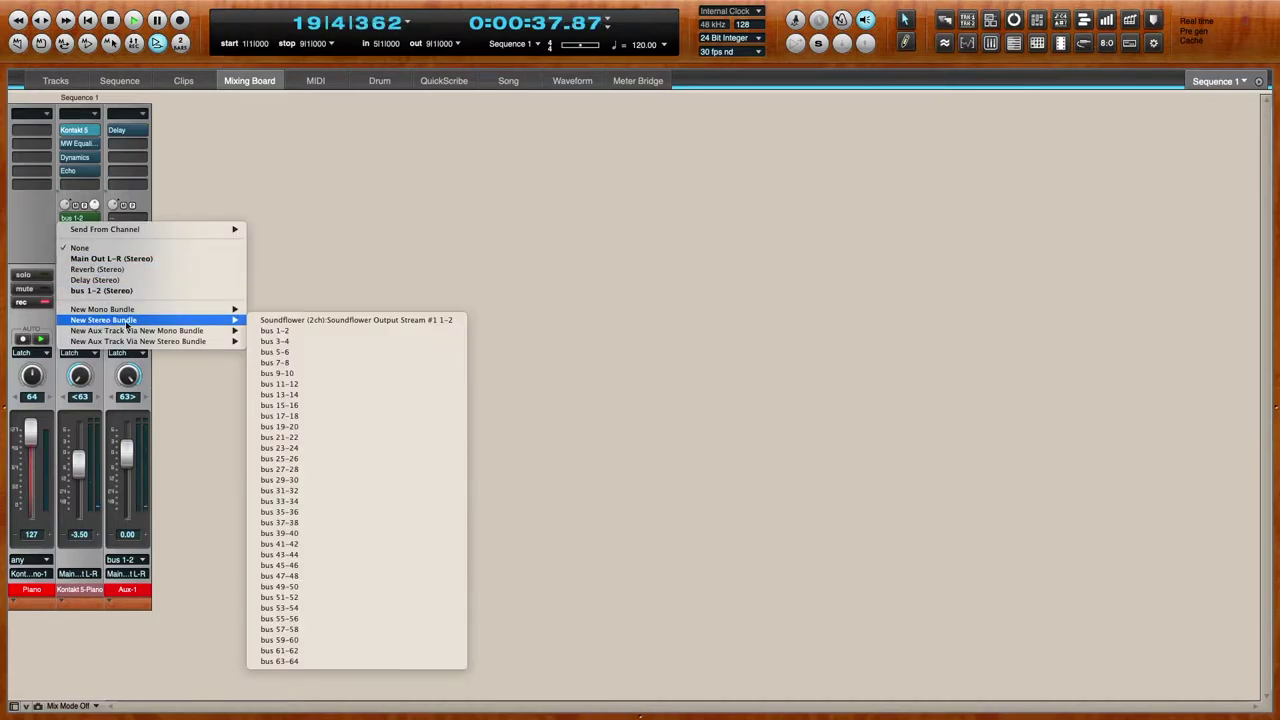
click(278, 341)
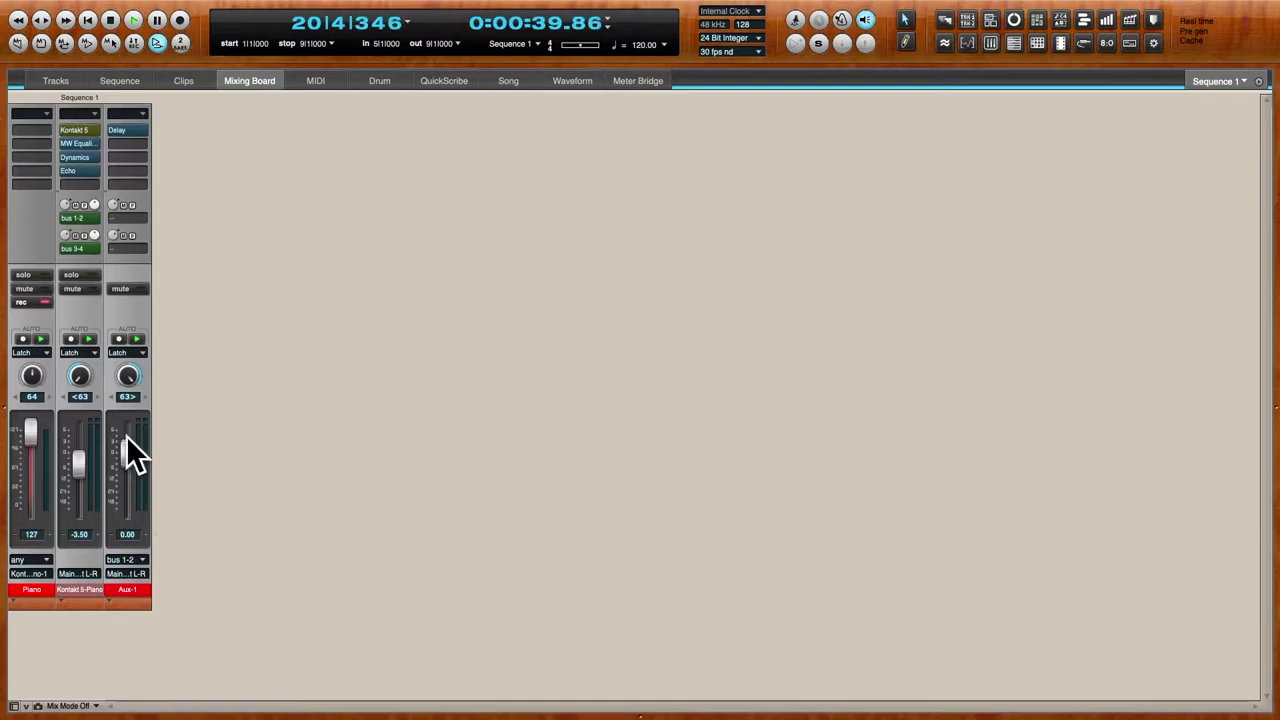
- Rename the Aux-1 track as Piano Panning Delay and give it the same color as Kontakt 5-Piano
click(57, 81)
double_click(166, 259)
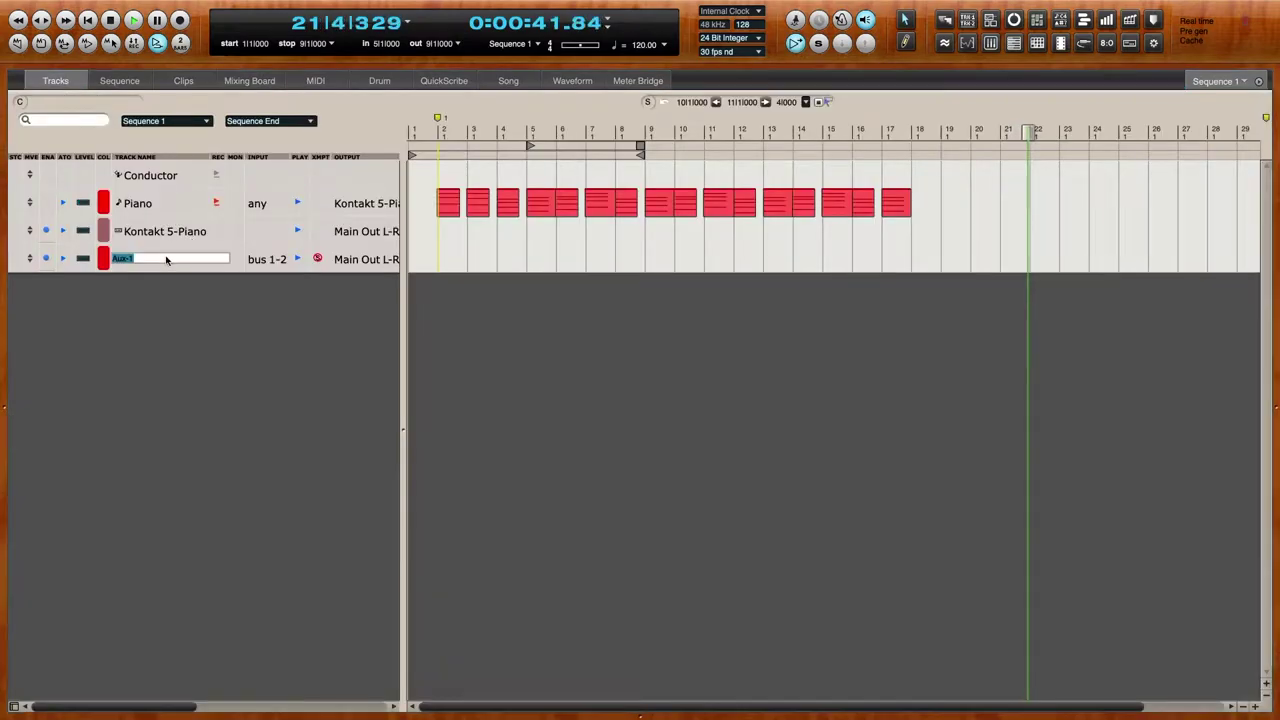
text(Piano Pan)
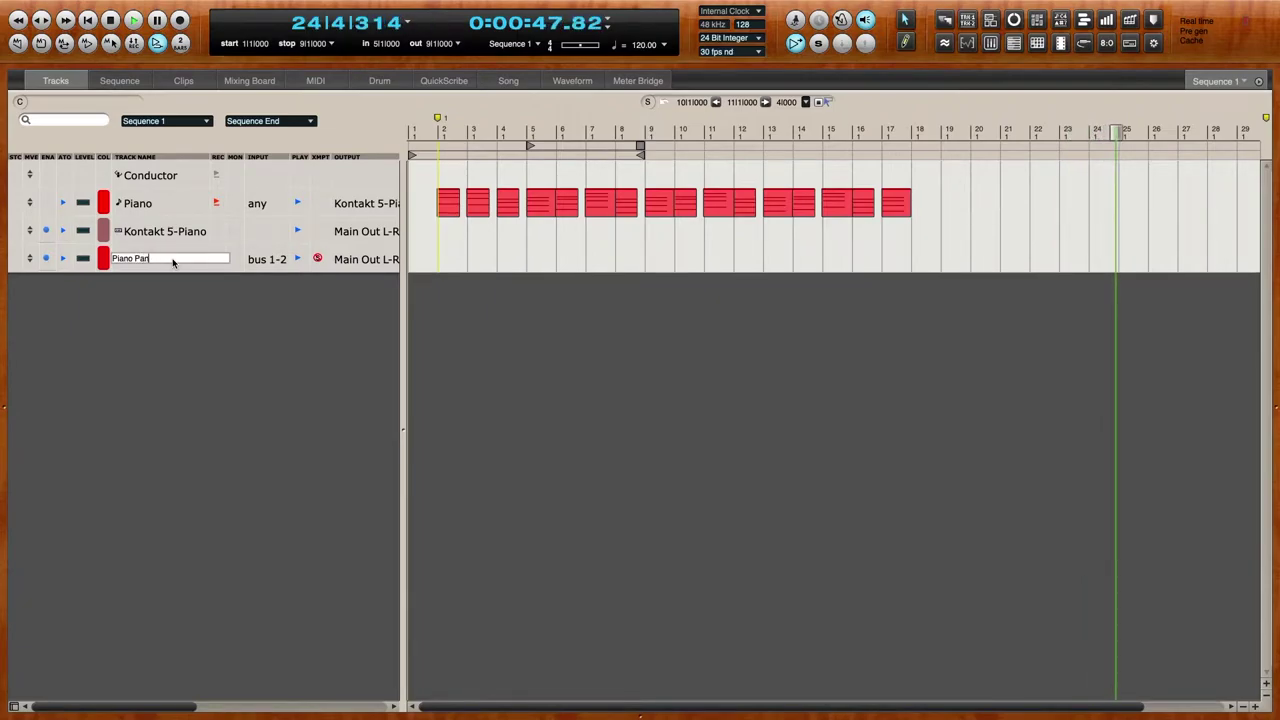
text(ning)
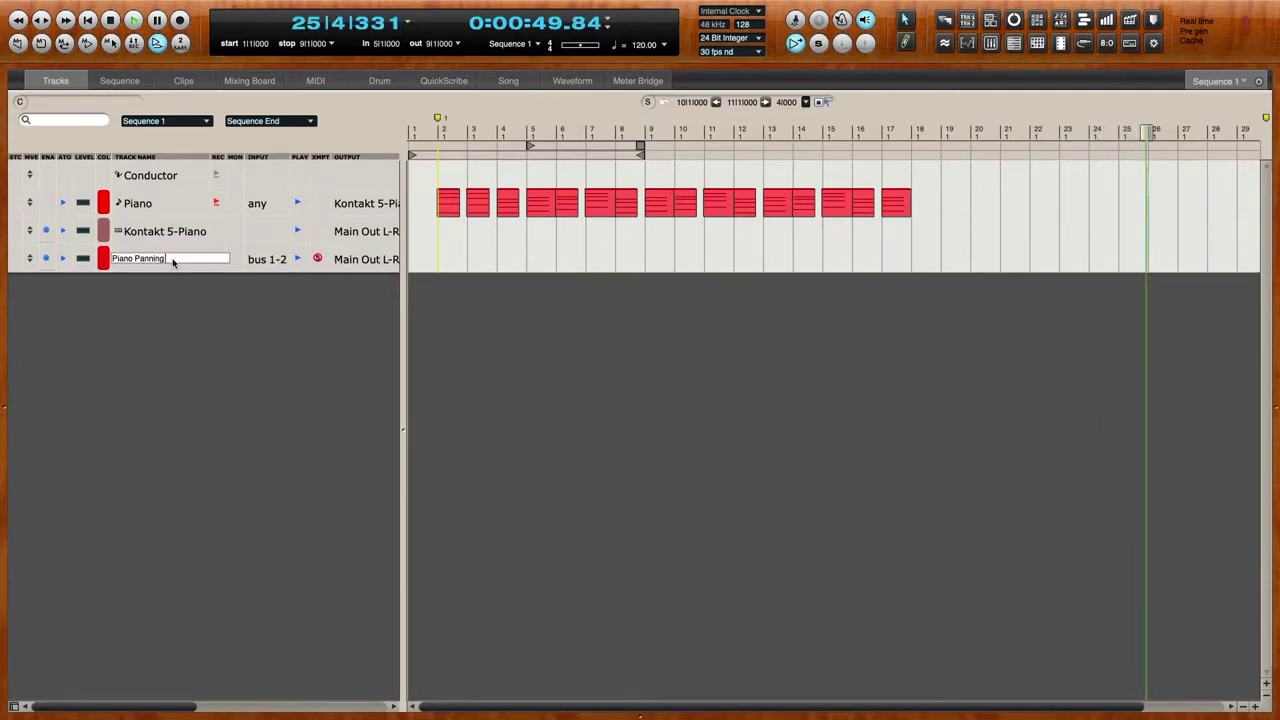
text( De)
text(aly)
key(BackSpace)
key(BackSpace)
key(BackSpace)
text(lay)
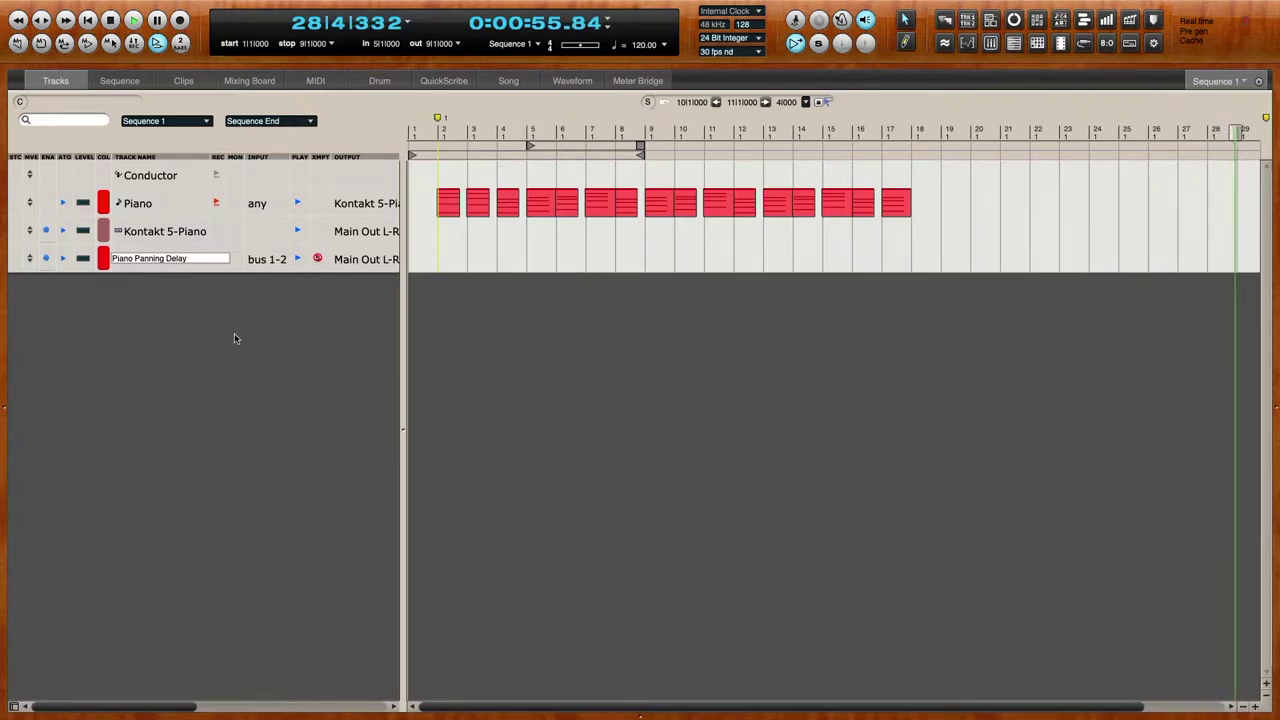
key(Return)
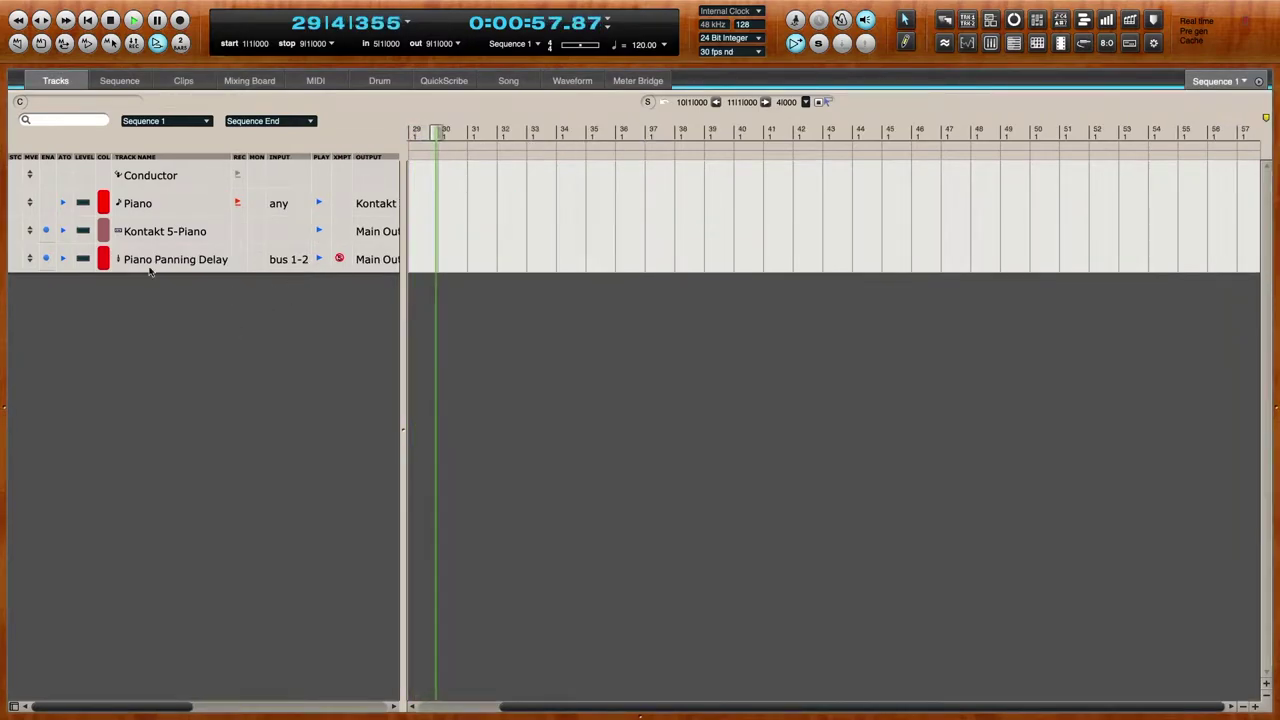
click(103, 259)
click(171, 264)
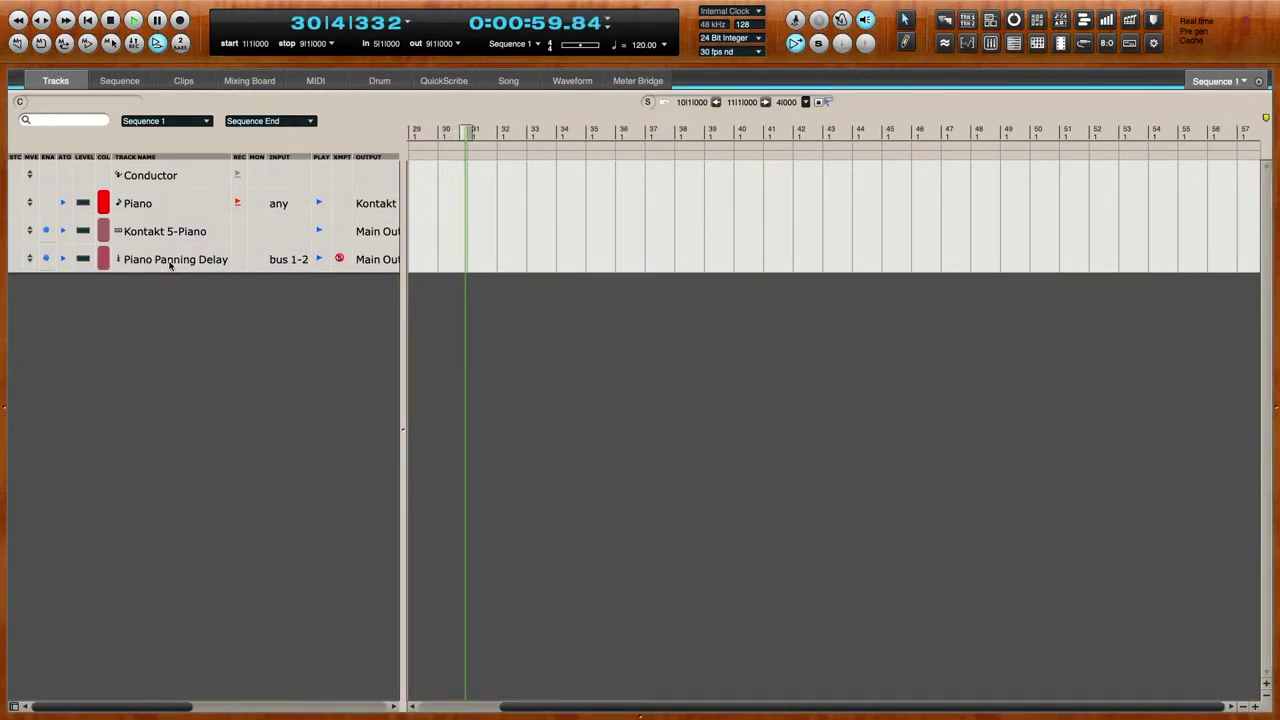
click(171, 264)
key(shift+super+m)
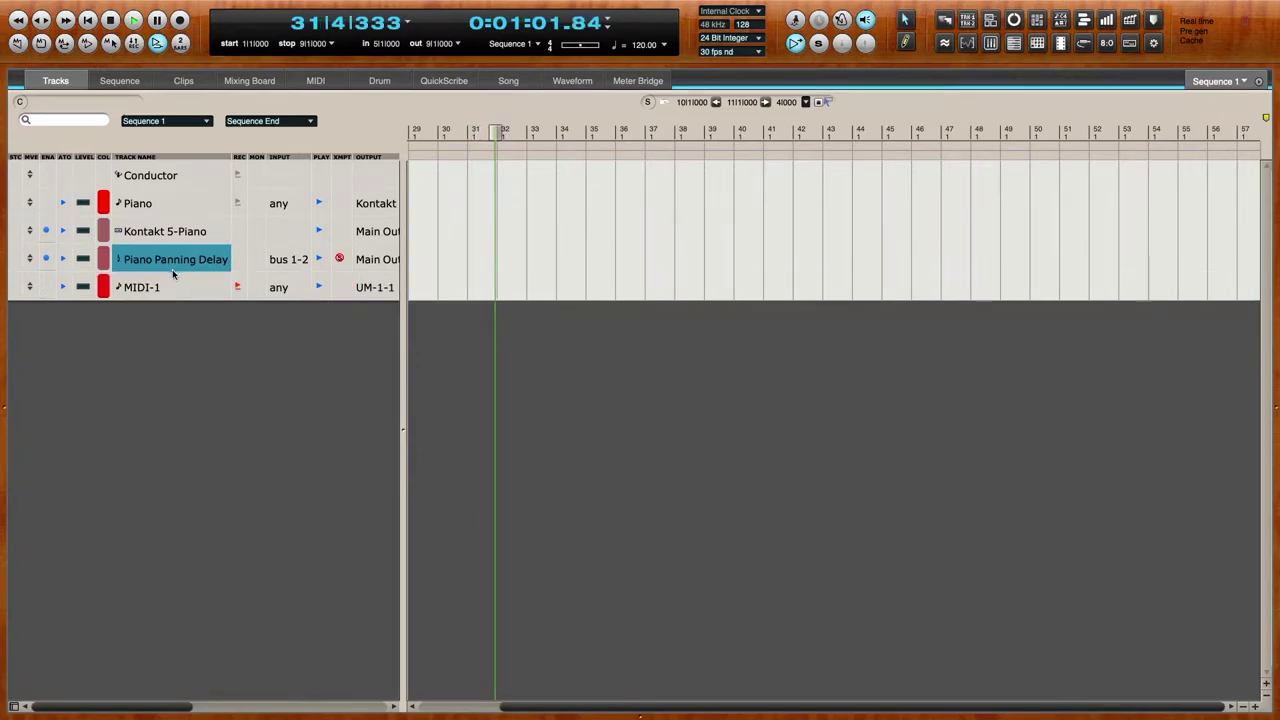
double_click(167, 287)
text(Piano)
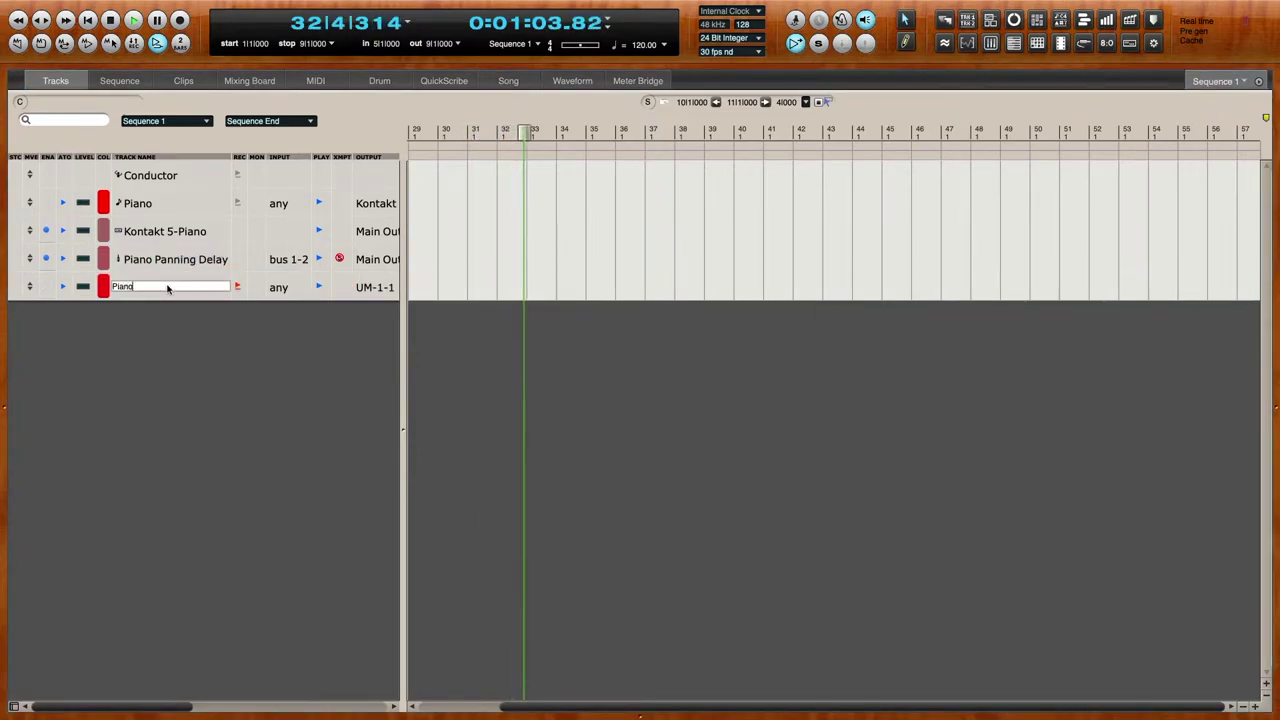
text( Reverb)
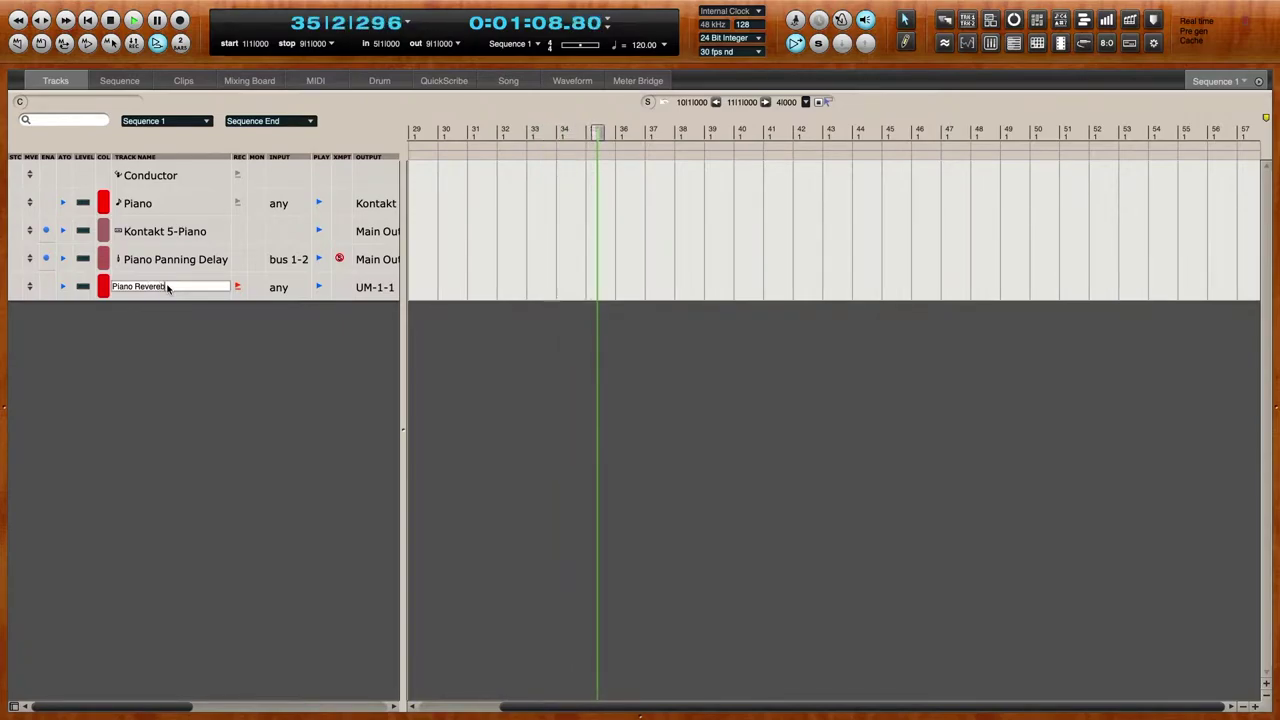
key(Return)
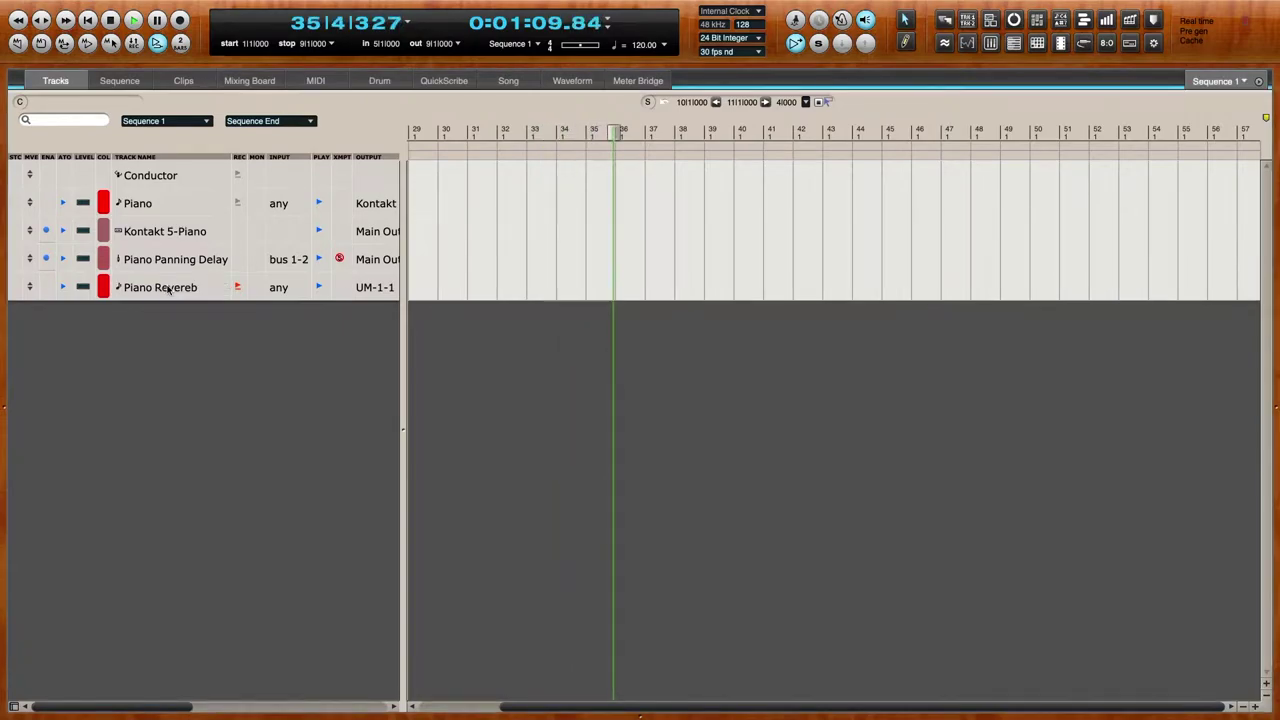
right_click(203, 287)
click(240, 348)
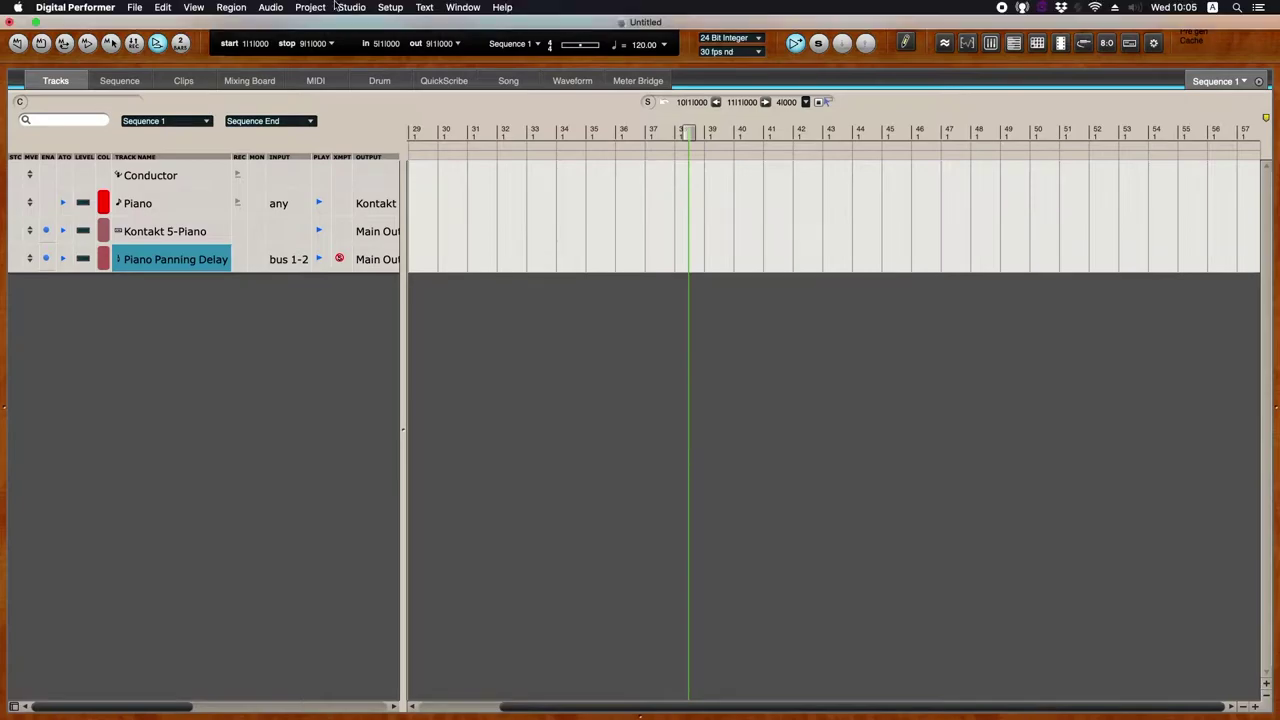
- Add an aux track named Piano Revereb and give it the same color as the Piano Panning Delay track
click(306, 7)
mouse_move(355, 24)
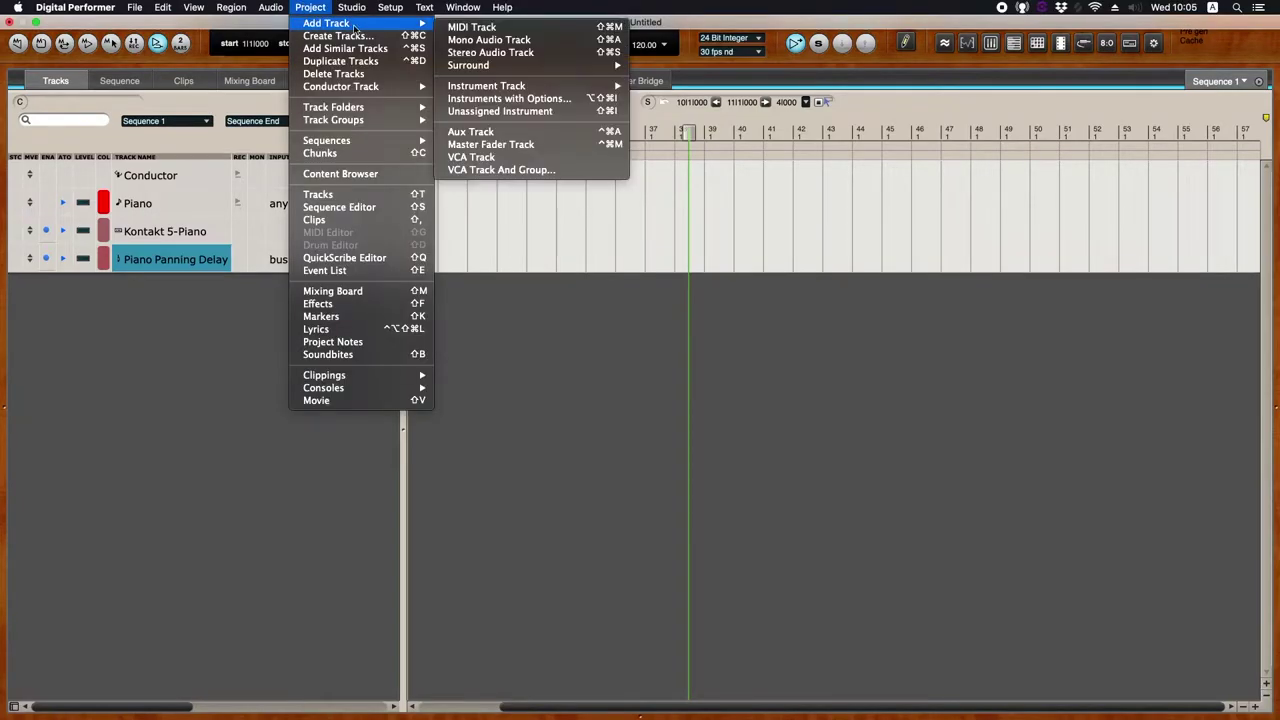
click(497, 132)
double_click(206, 287)
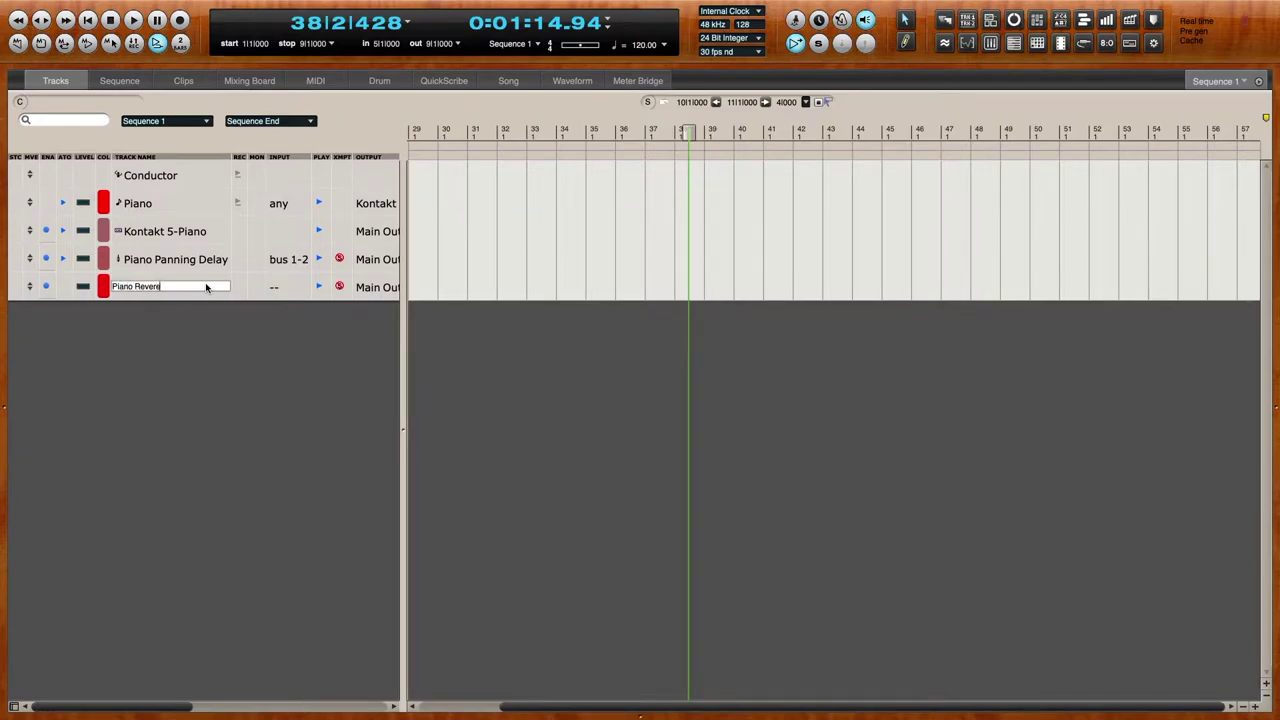
key(Return)
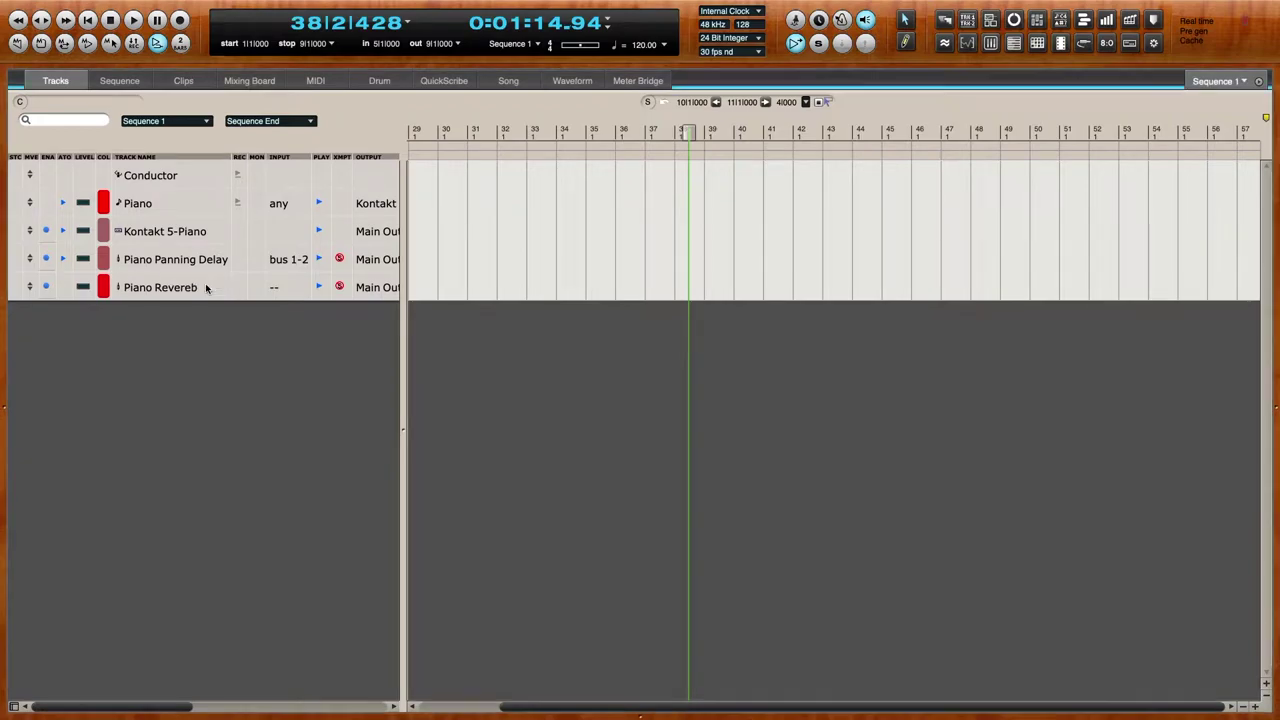
click(106, 291)
click(178, 291)
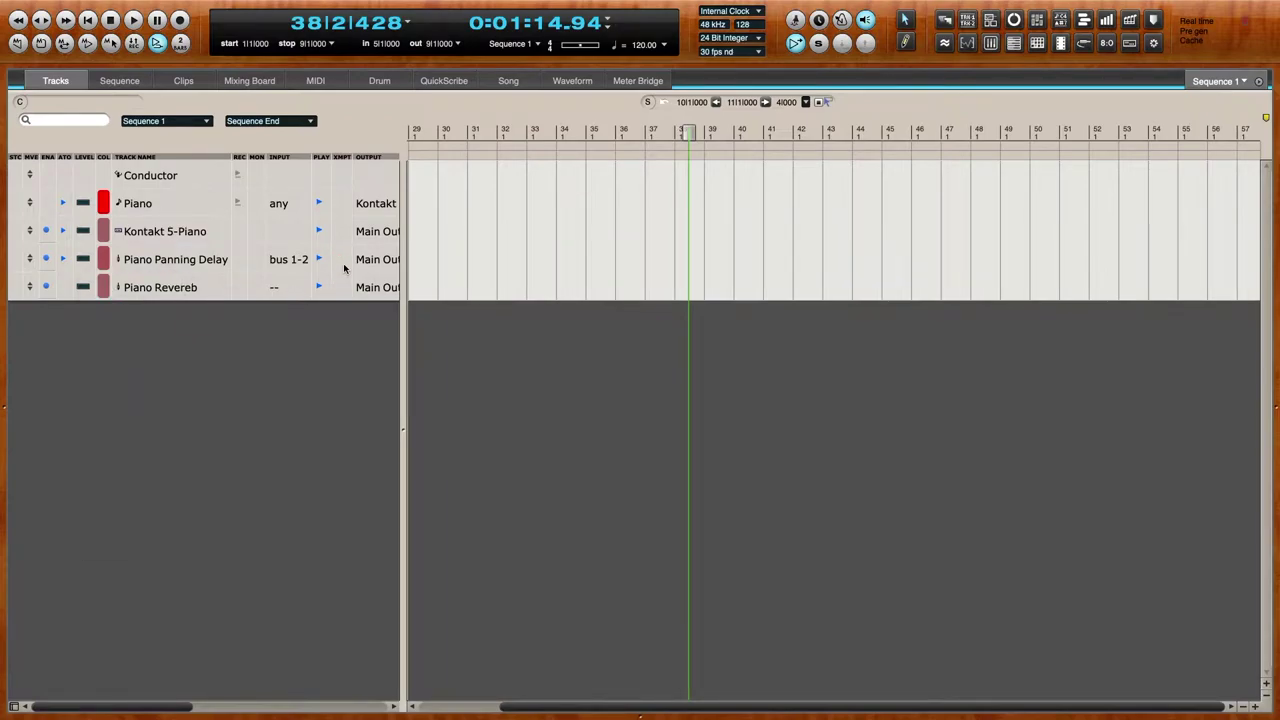
- Set the Piano Revereb track's input to bus 3-4 and widen the track list to reveal the full output column
click(306, 292)
click(302, 344)
drag(401, 265, 487, 265)
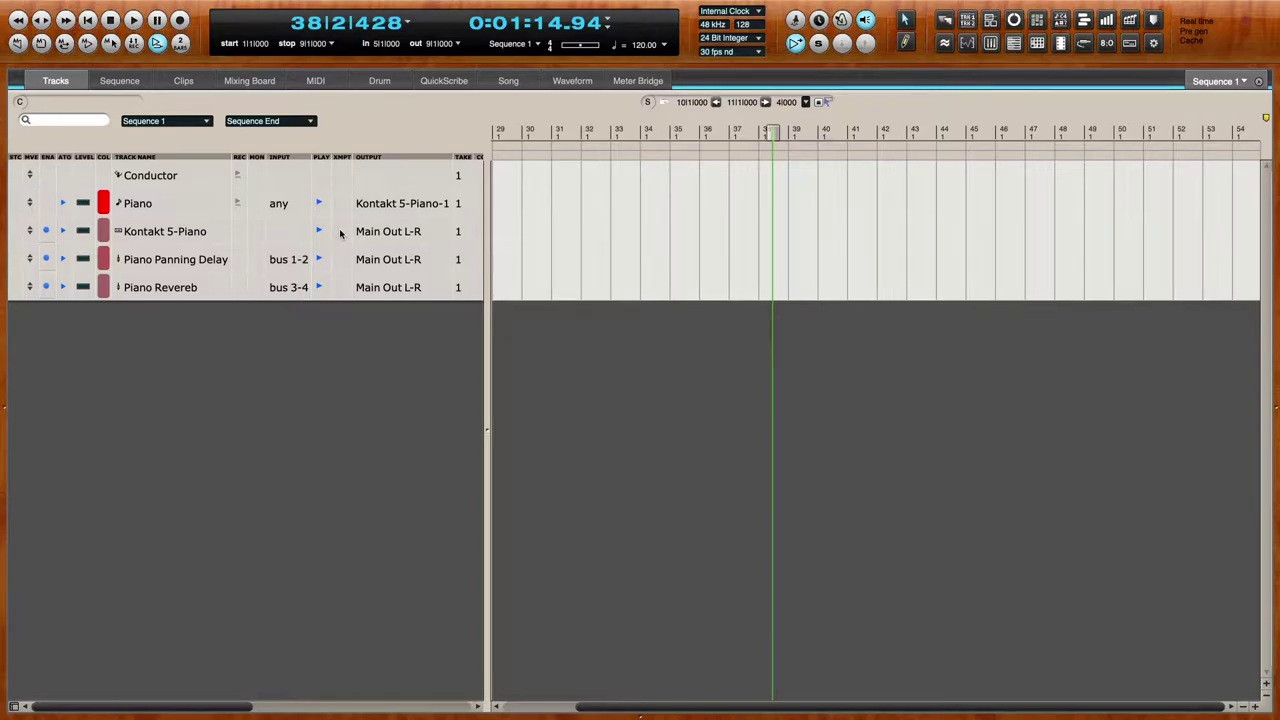
- Route the Piano Panning Delay track's first send to bus 3-4 in the mixer
click(251, 82)
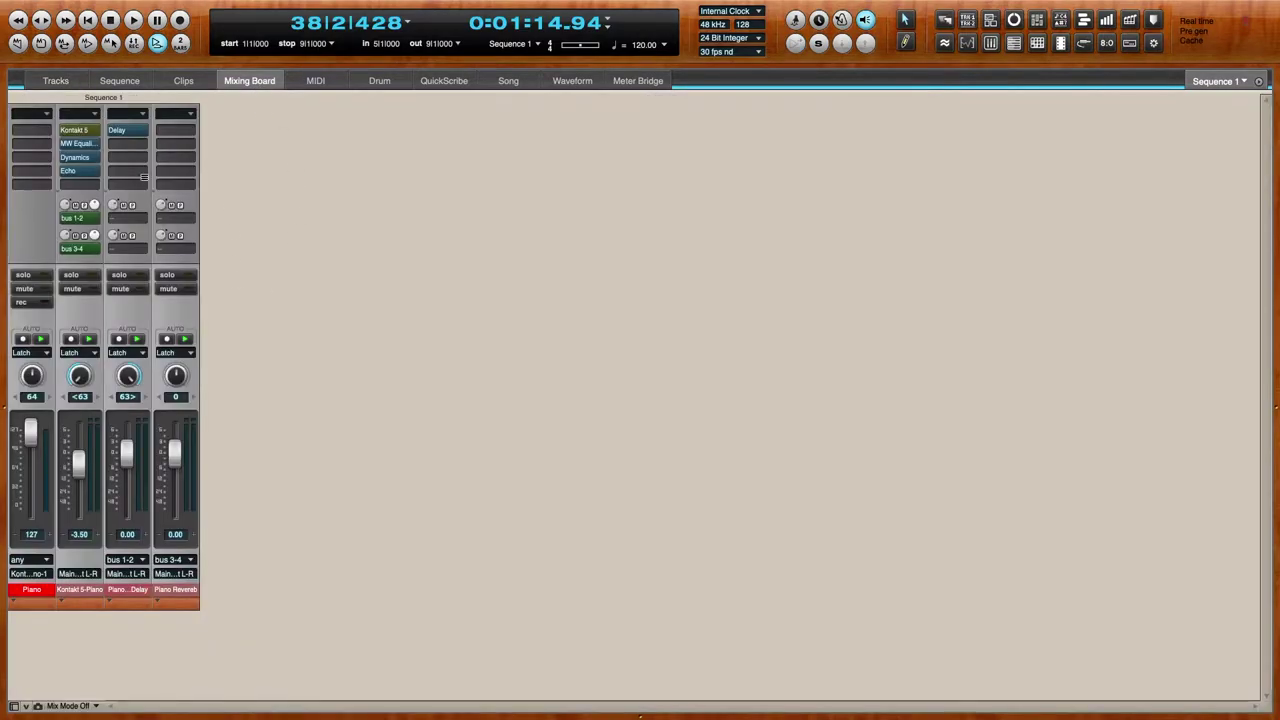
click(134, 222)
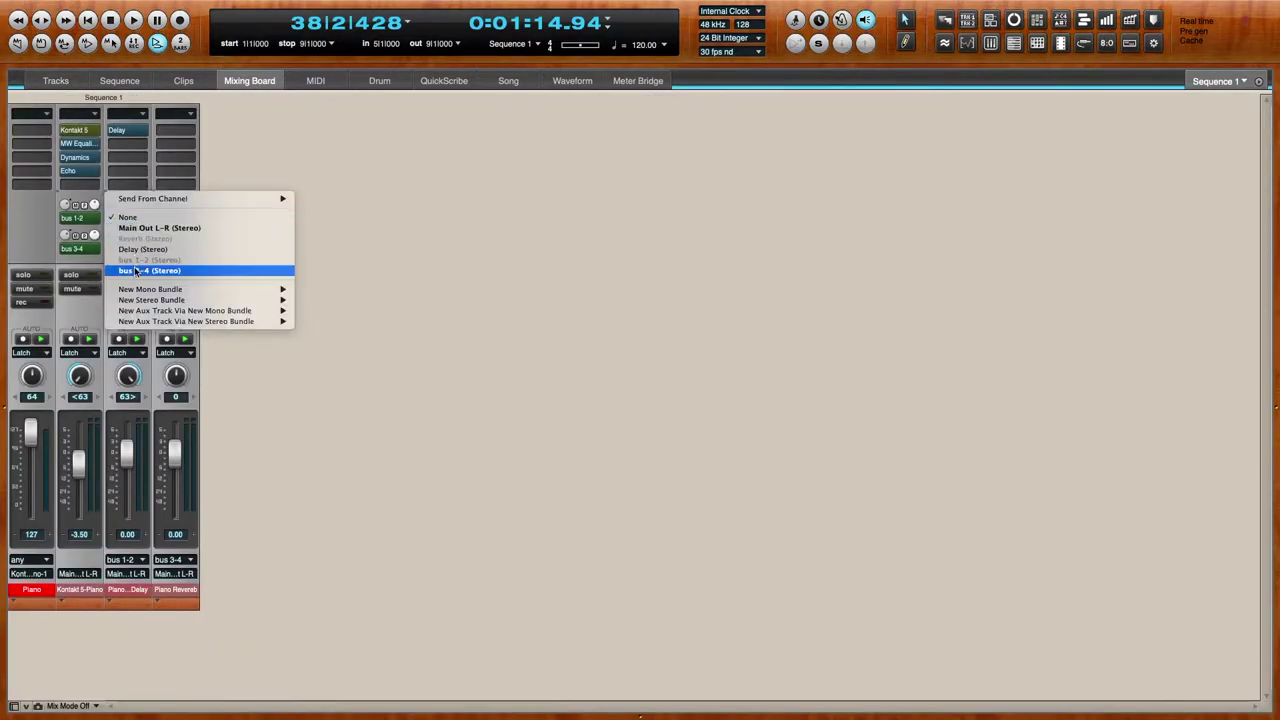
click(150, 271)
- Insert the Native Instruments Raum reverb in the first effect slot of the Piano Revereb track
click(176, 131)
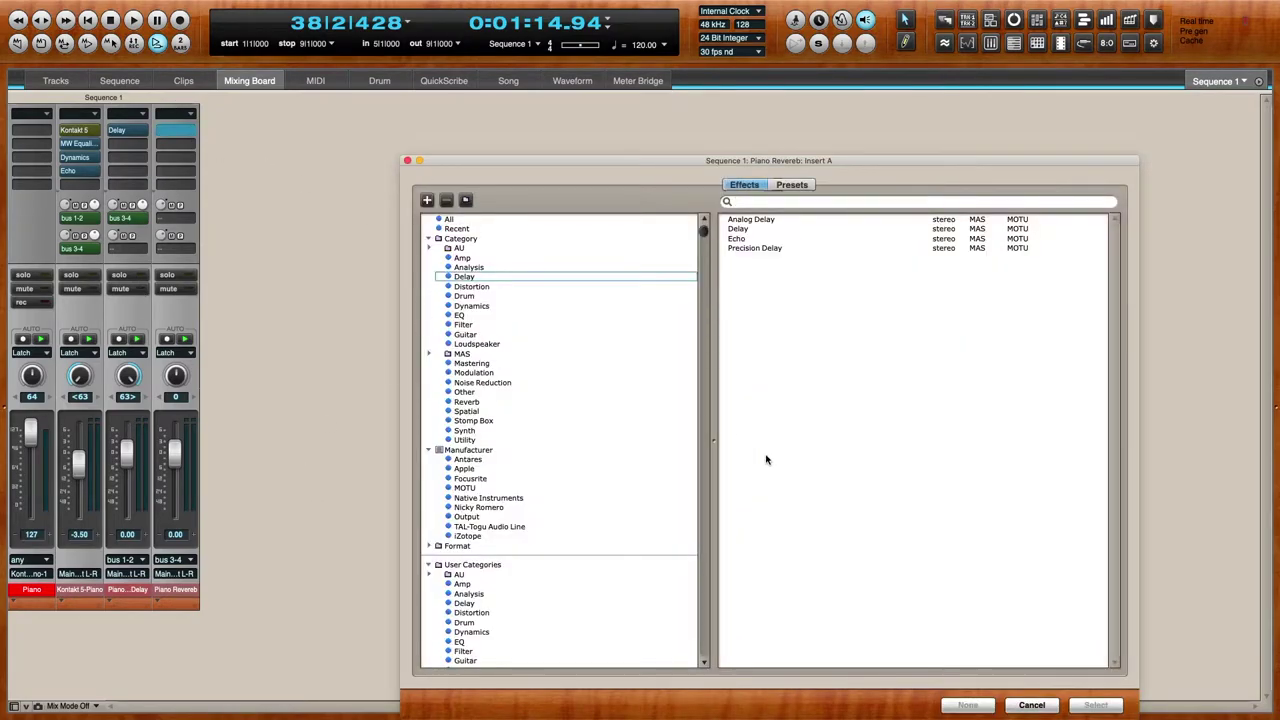
click(1030, 706)
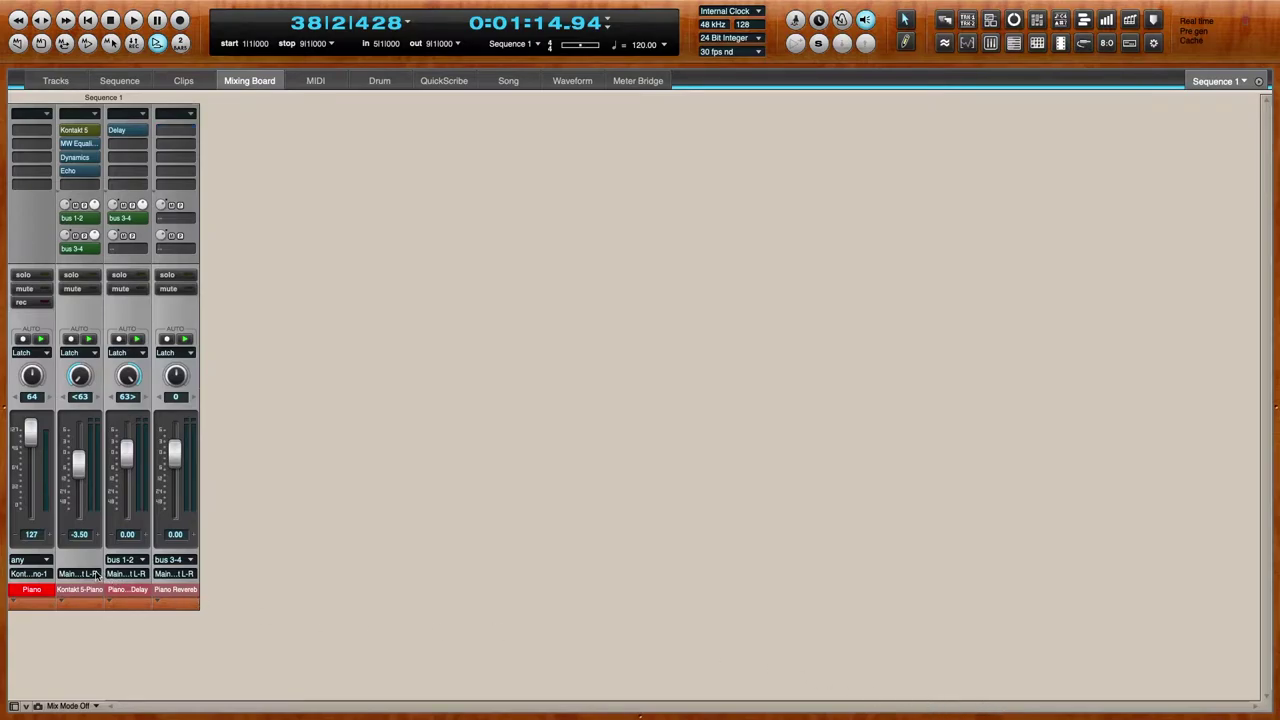
click(188, 131)
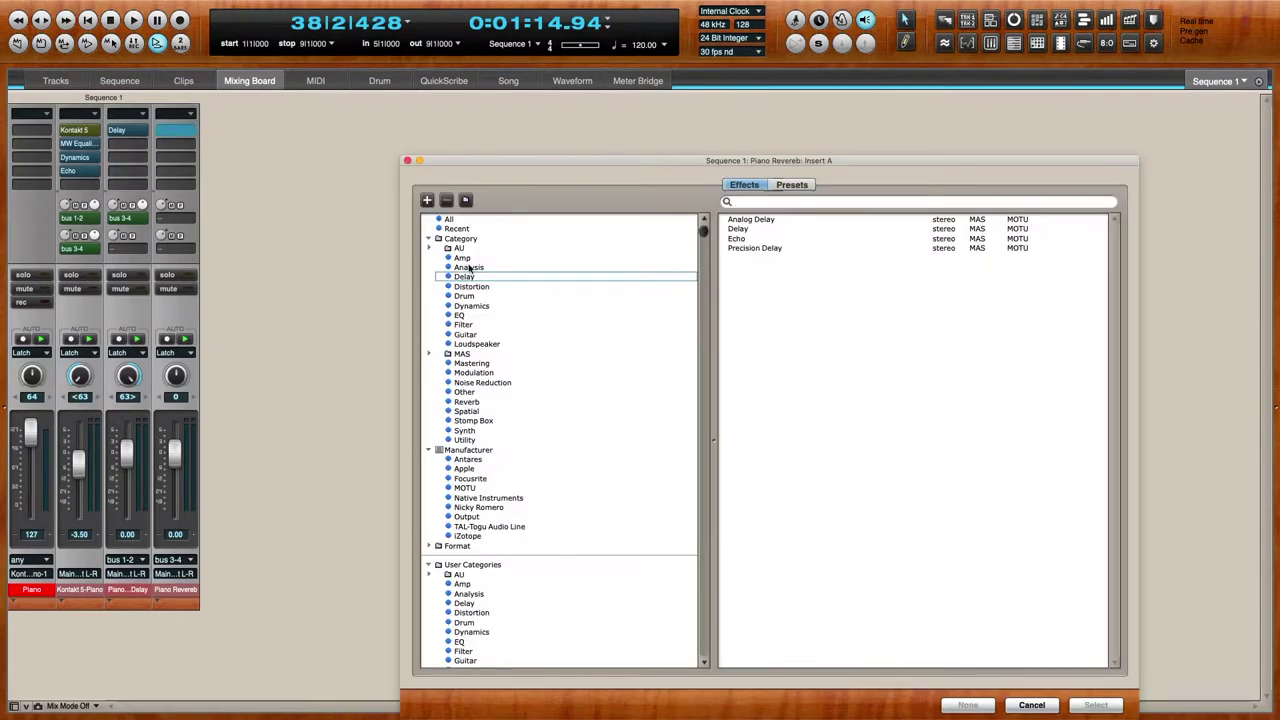
click(491, 498)
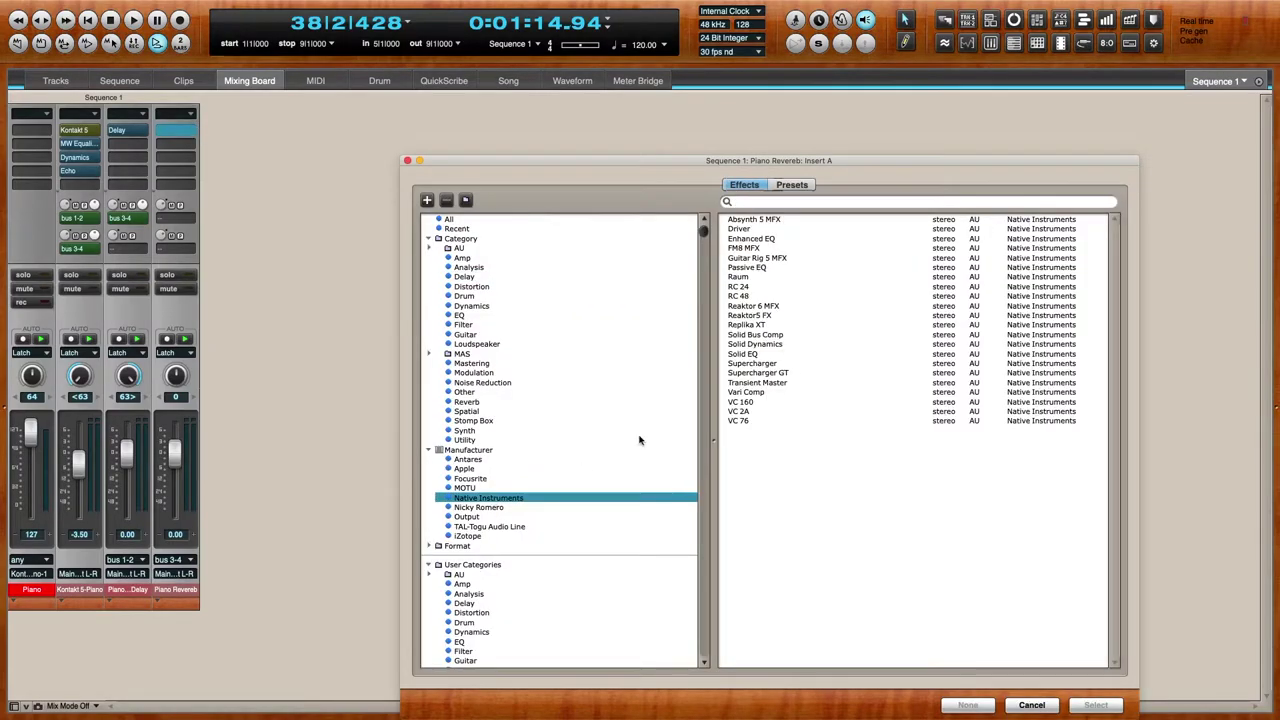
click(750, 277)
double_click(750, 277)
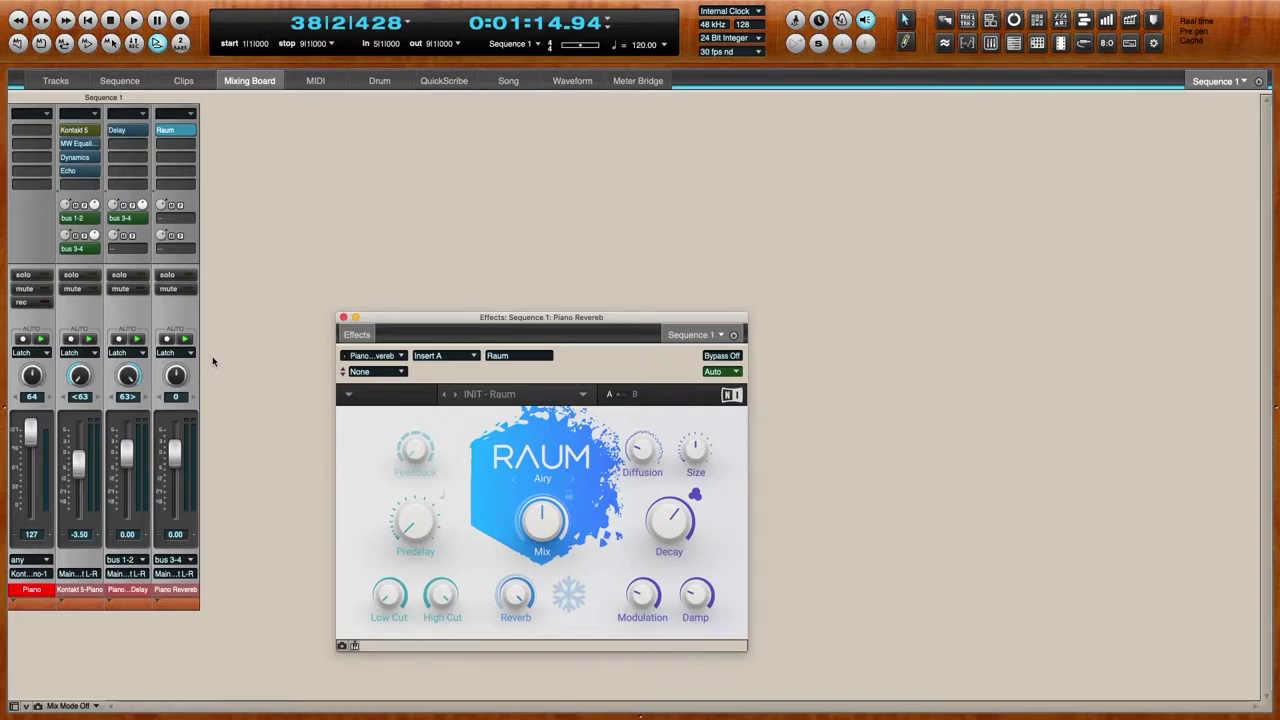
- Play from the start and load Raum's Dark Impact preset from the Large factory presets
click(88, 20)
click(131, 20)
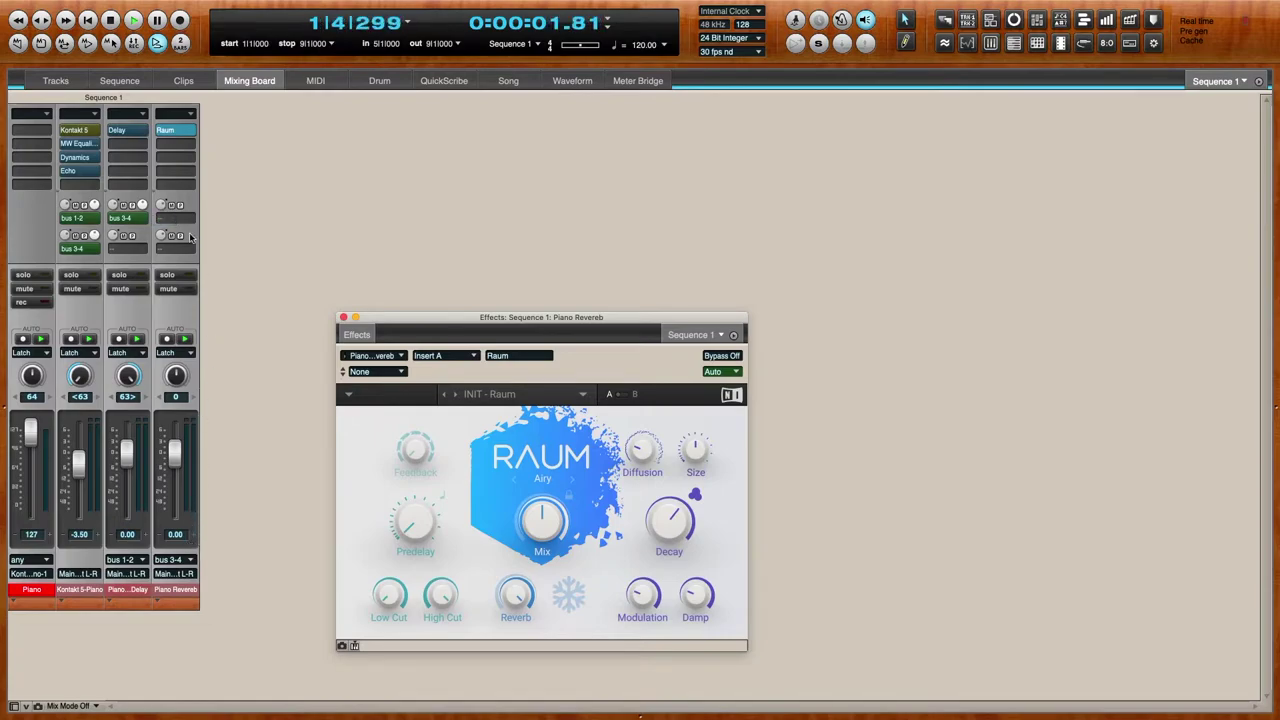
click(583, 395)
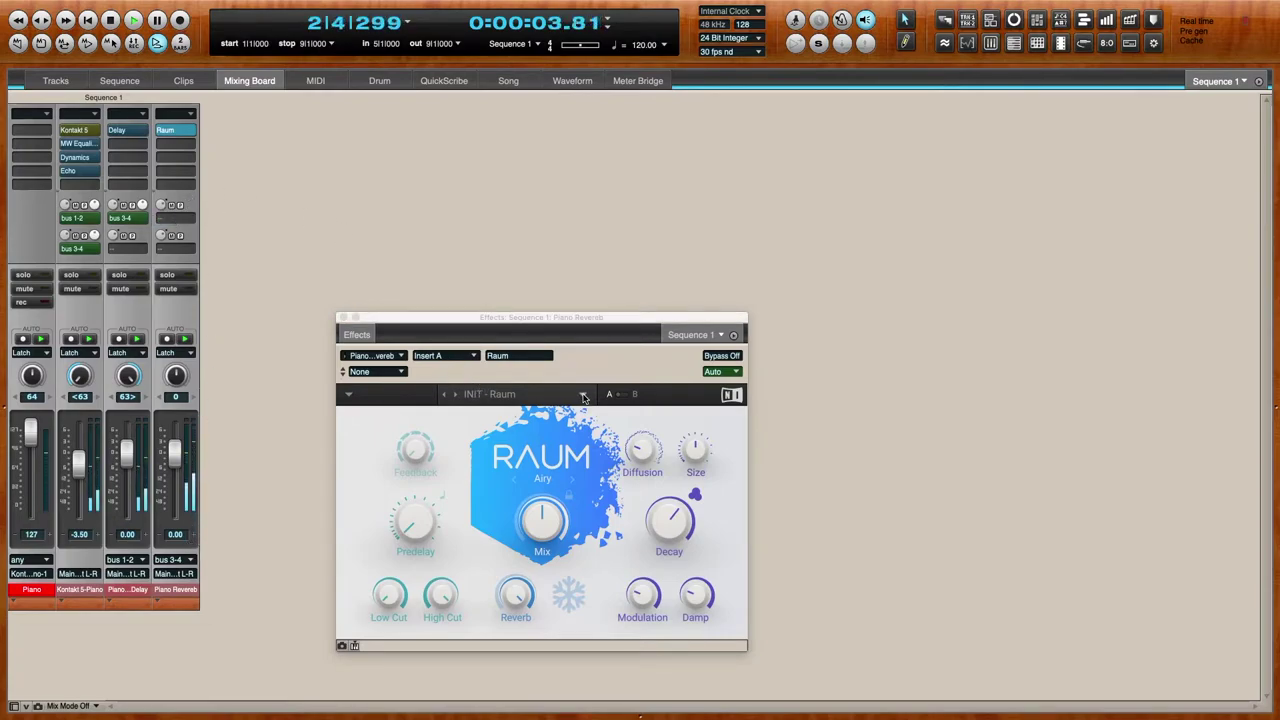
mouse_move(534, 412)
mouse_move(604, 437)
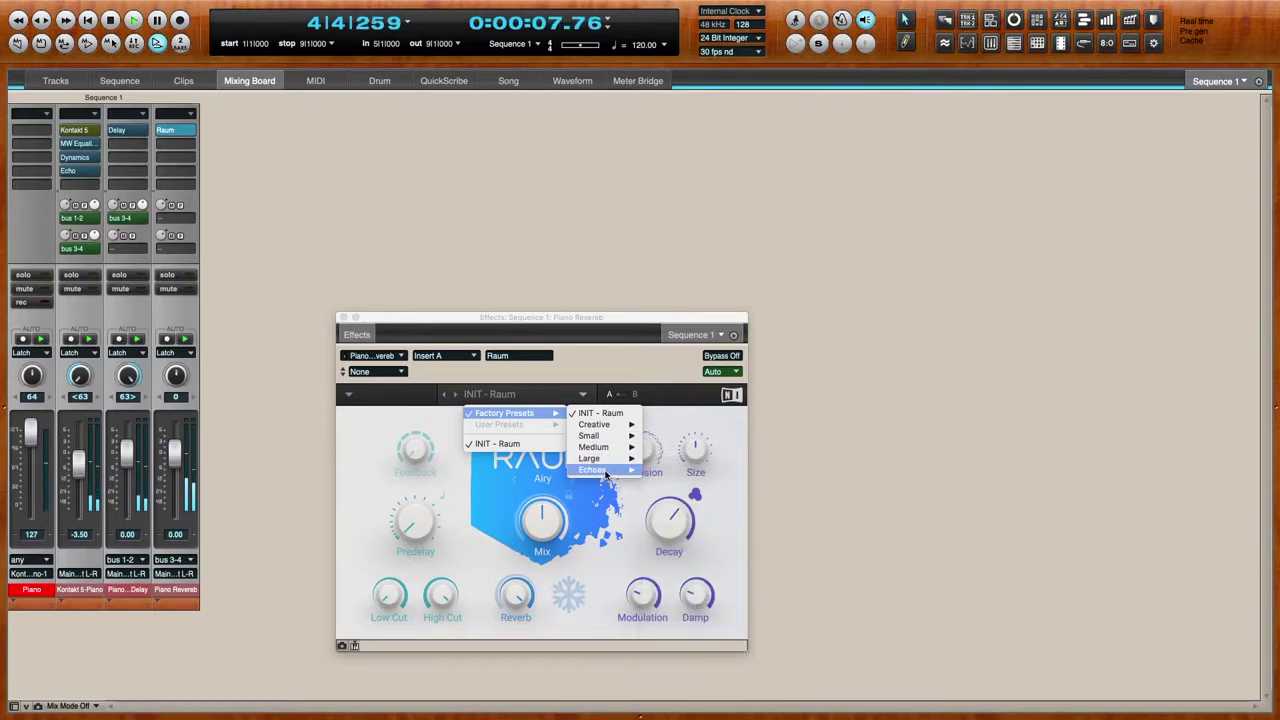
mouse_move(590, 458)
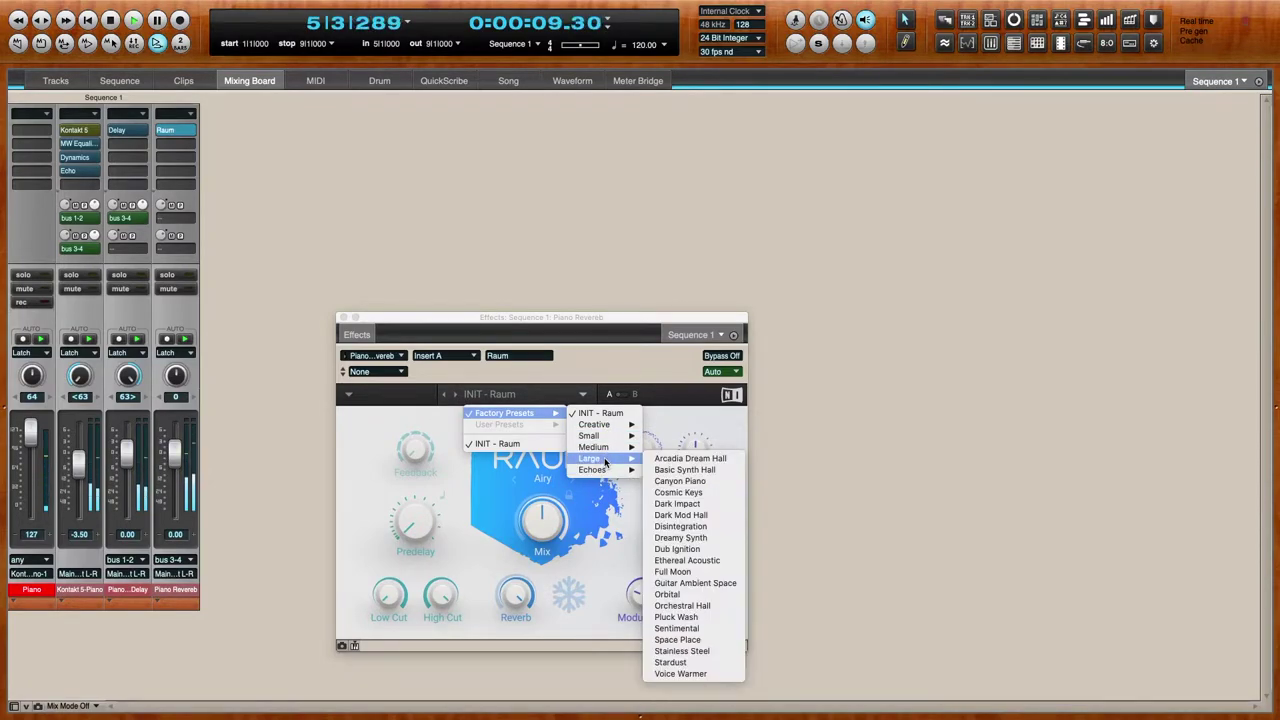
click(724, 503)
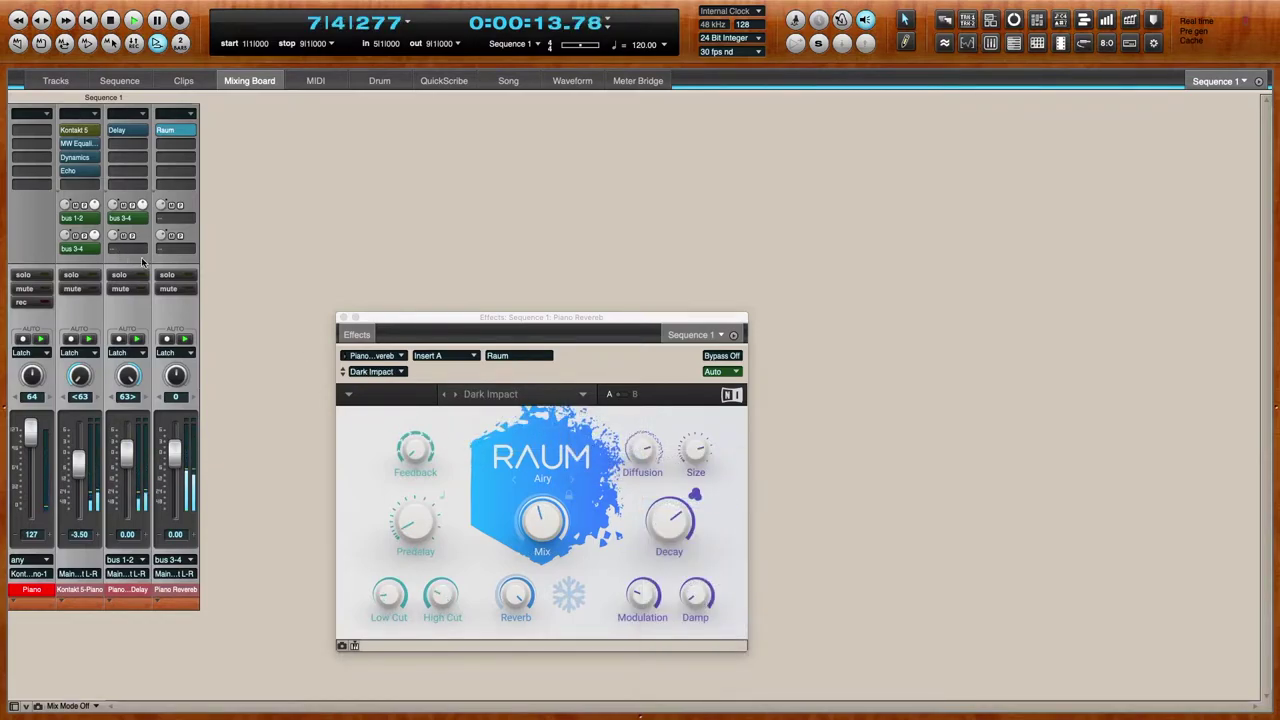
- Set Raum's Mix to fully wet and lower the Piano Panning Delay send to bus 3-4 to -6.20
drag(518, 527, 518, 506)
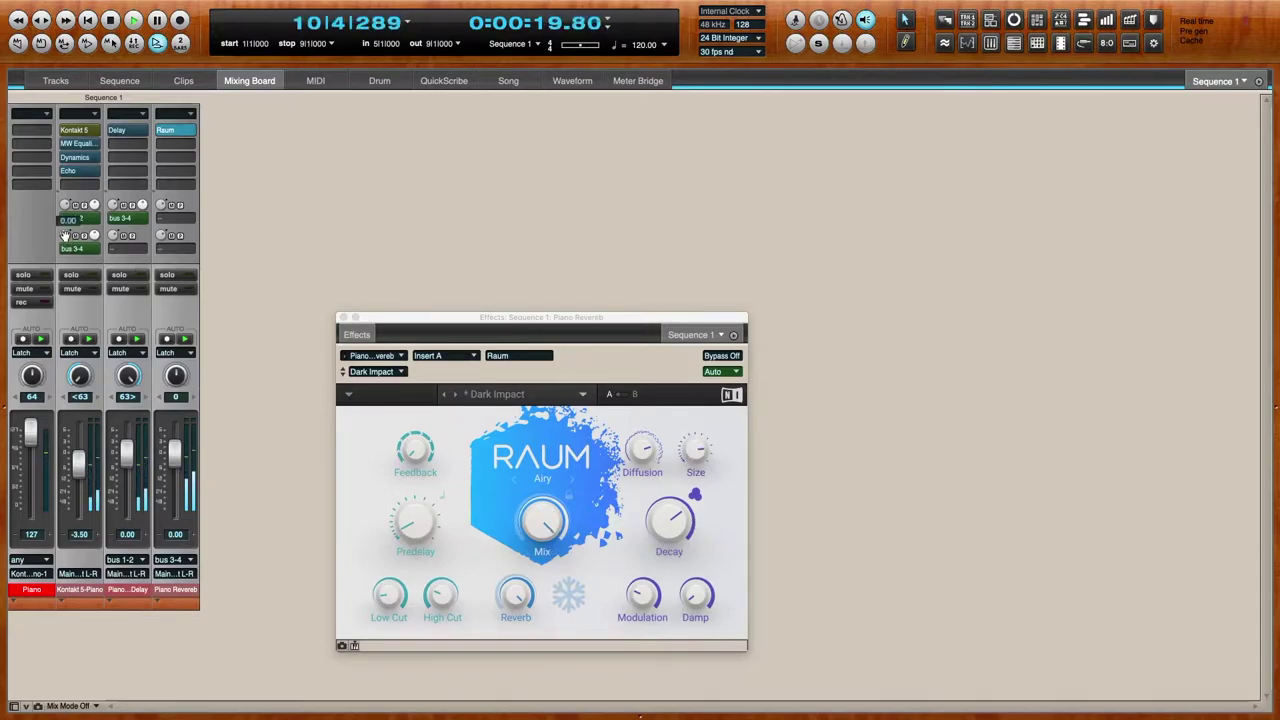
mouse_move(112, 216)
drag(114, 236, 114, 243)
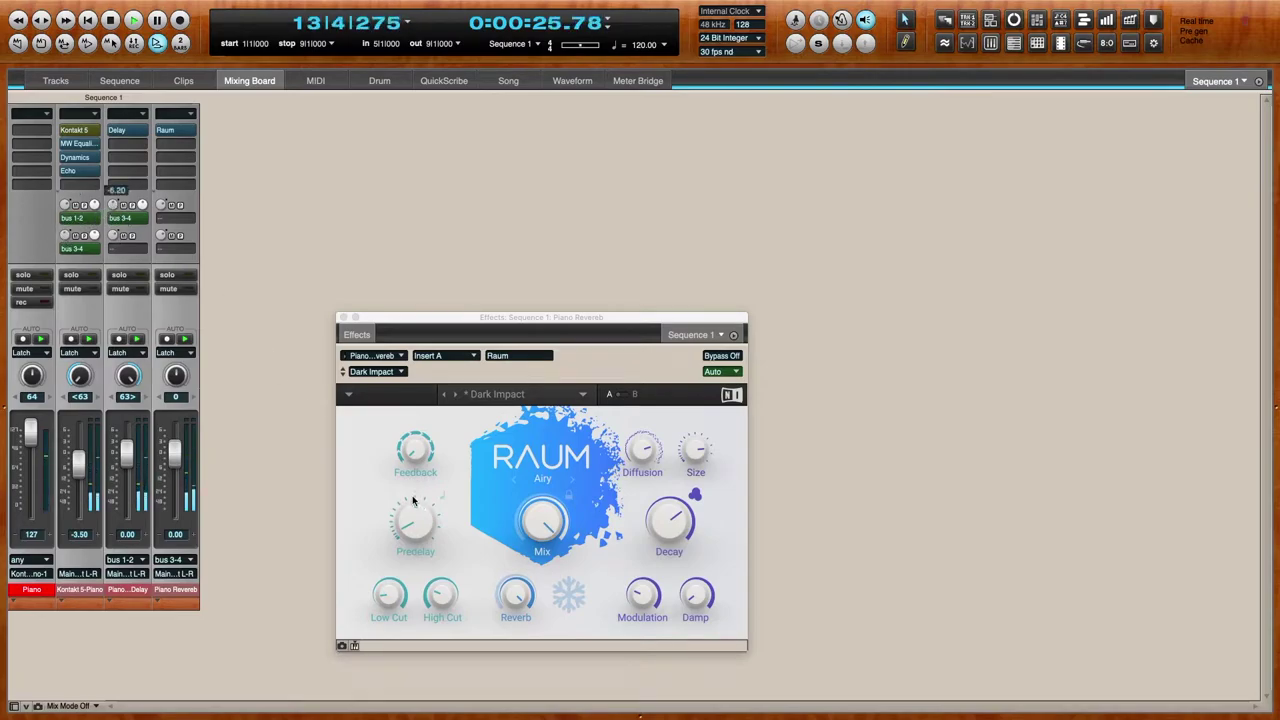
- Set Raum's Feedback to 43.0% and raise its Decay and Modulation amounts
mouse_move(396, 593)
drag(415, 450, 415, 443)
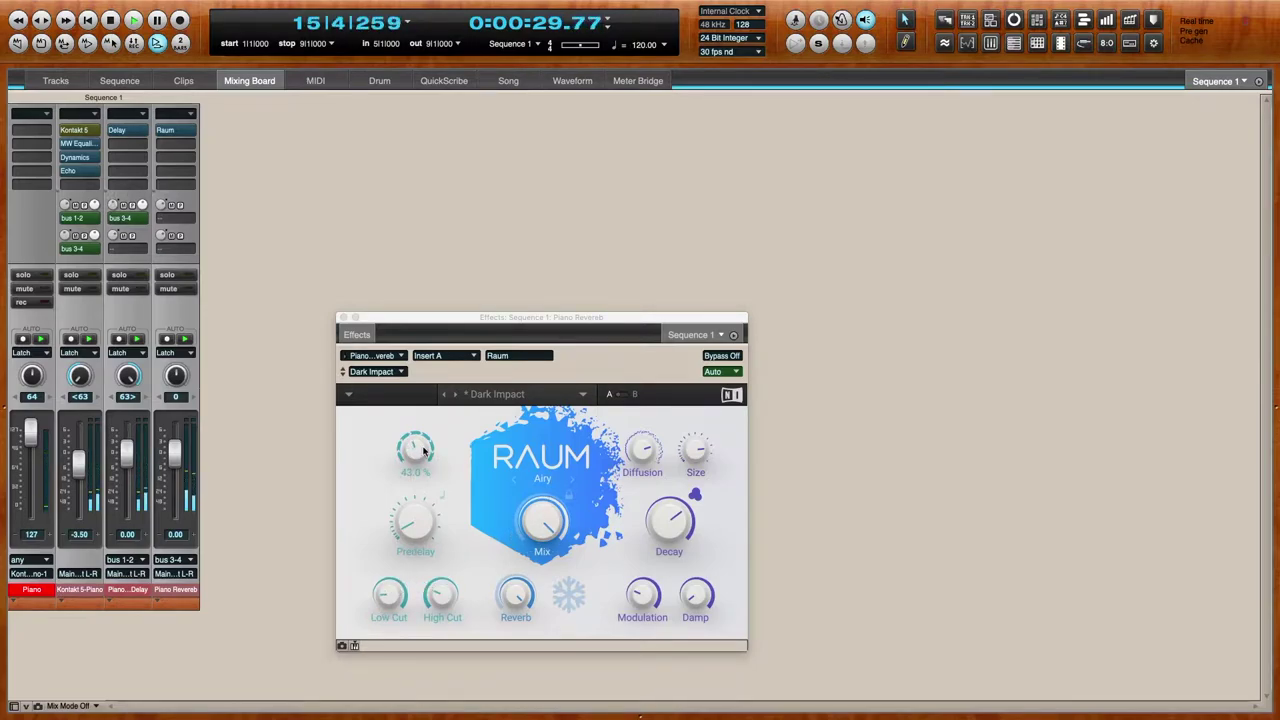
mouse_move(674, 537)
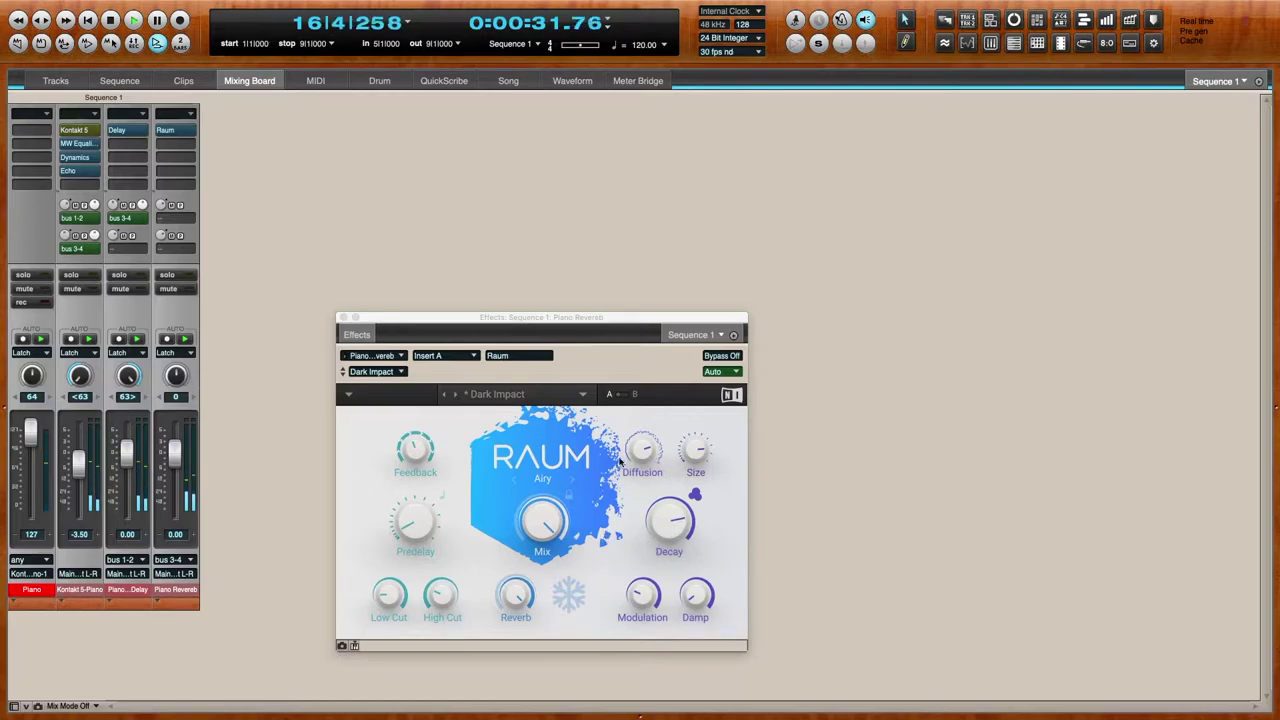
mouse_move(694, 457)
mouse_move(654, 600)
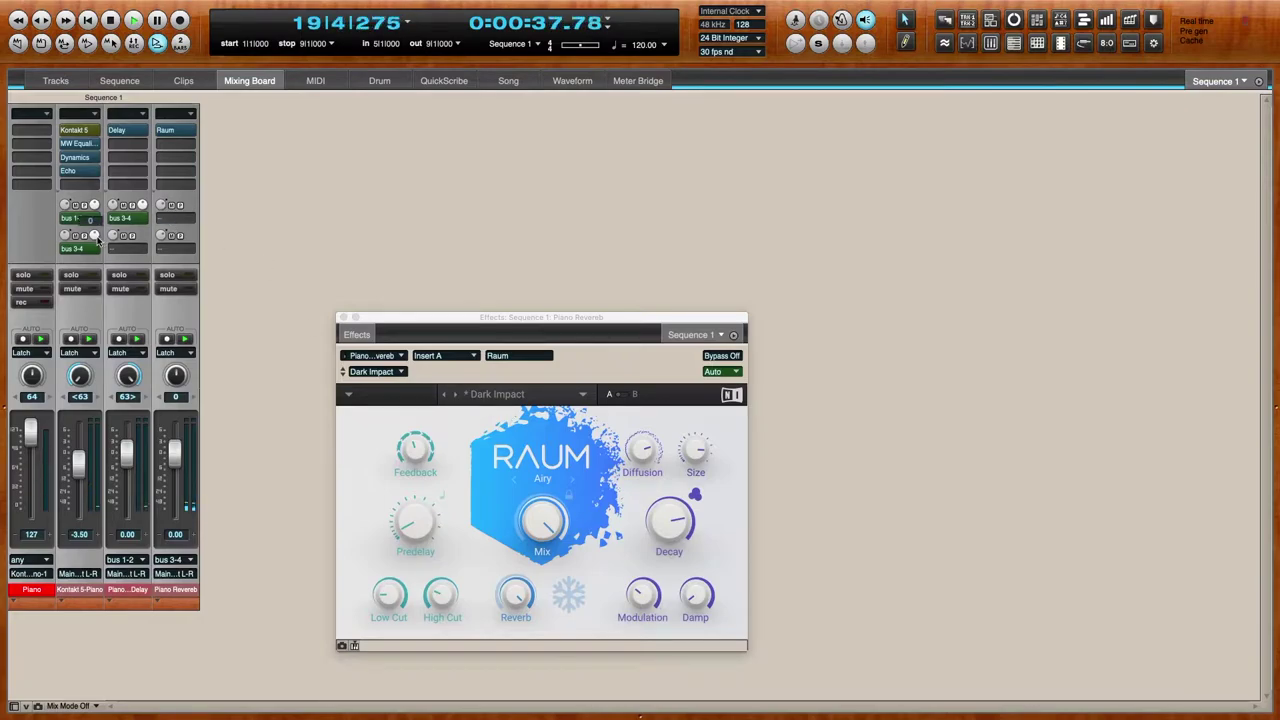
- Replay from the start and fine-tune the Piano Panning Delay send to bus 3-4 to -6.70
mouse_move(113, 217)
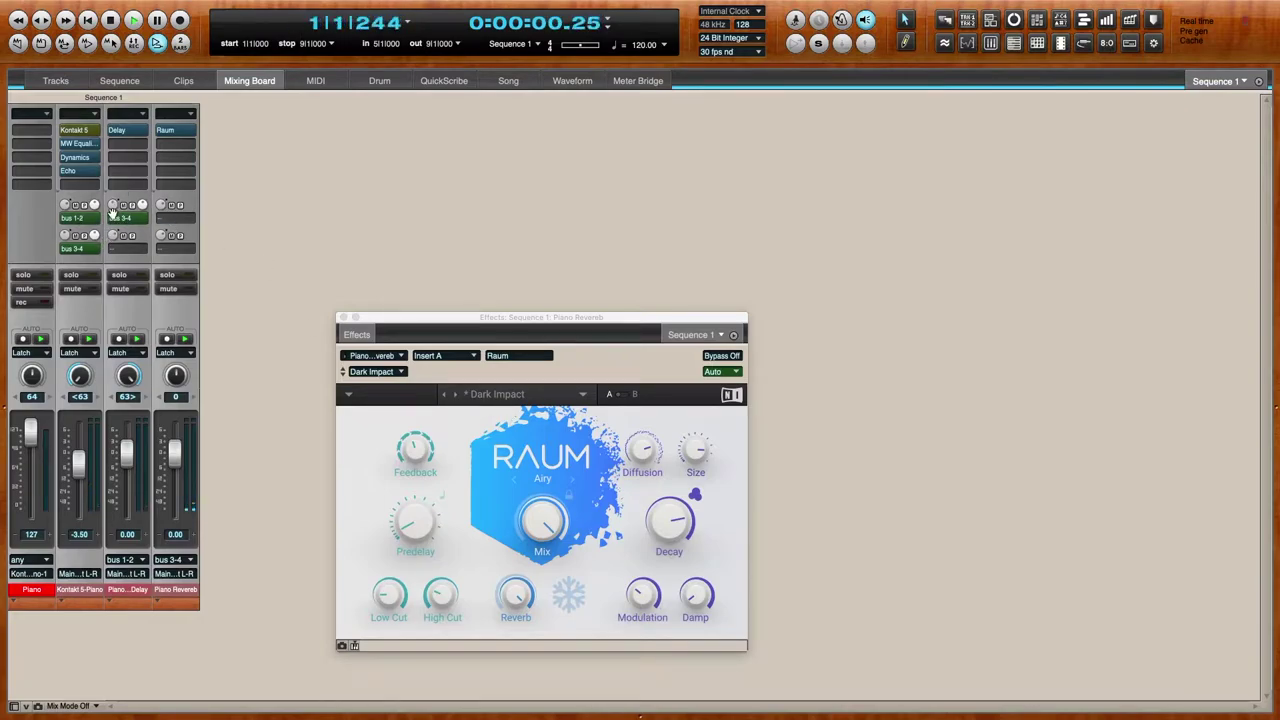
mouse_move(72, 240)
mouse_move(114, 207)
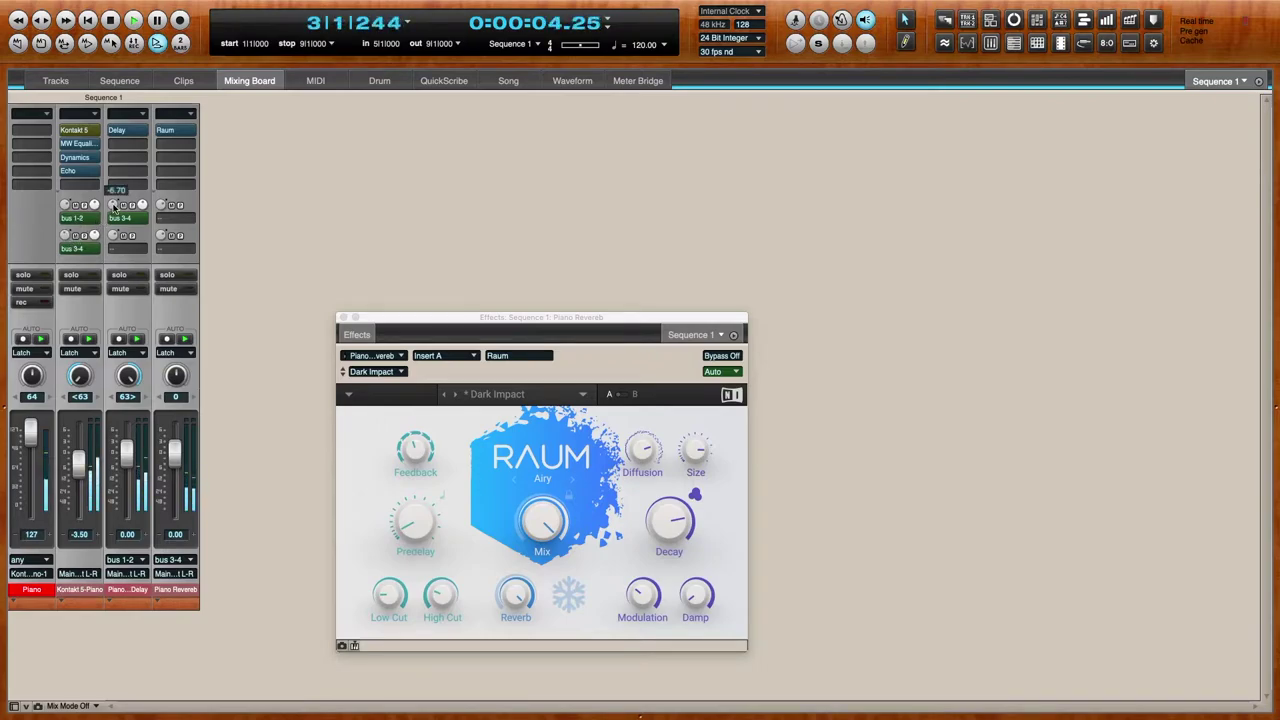
- Close the Raum window and view the Piano clips at the beginning of the track timeline
click(68, 82)
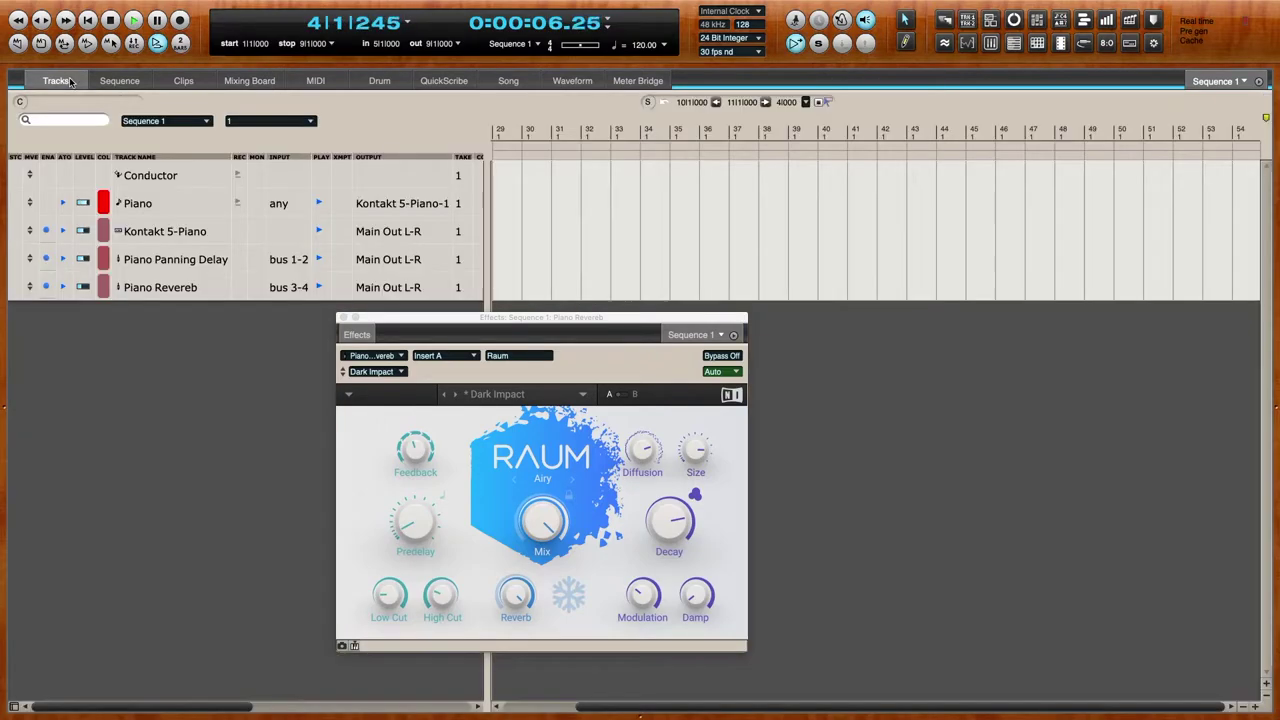
click(343, 317)
drag(950, 706, 817, 706)
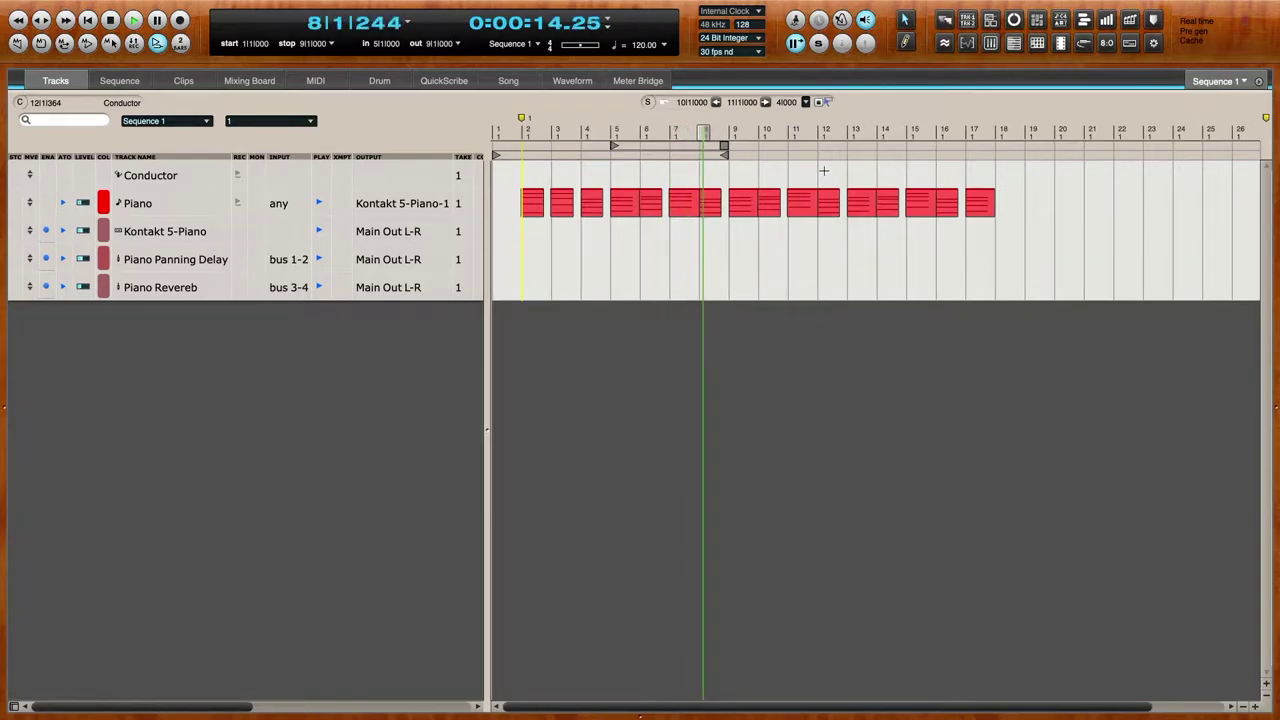
- Insert the MW Equalizer in the second effect slot of the Piano Revereb track
click(246, 81)
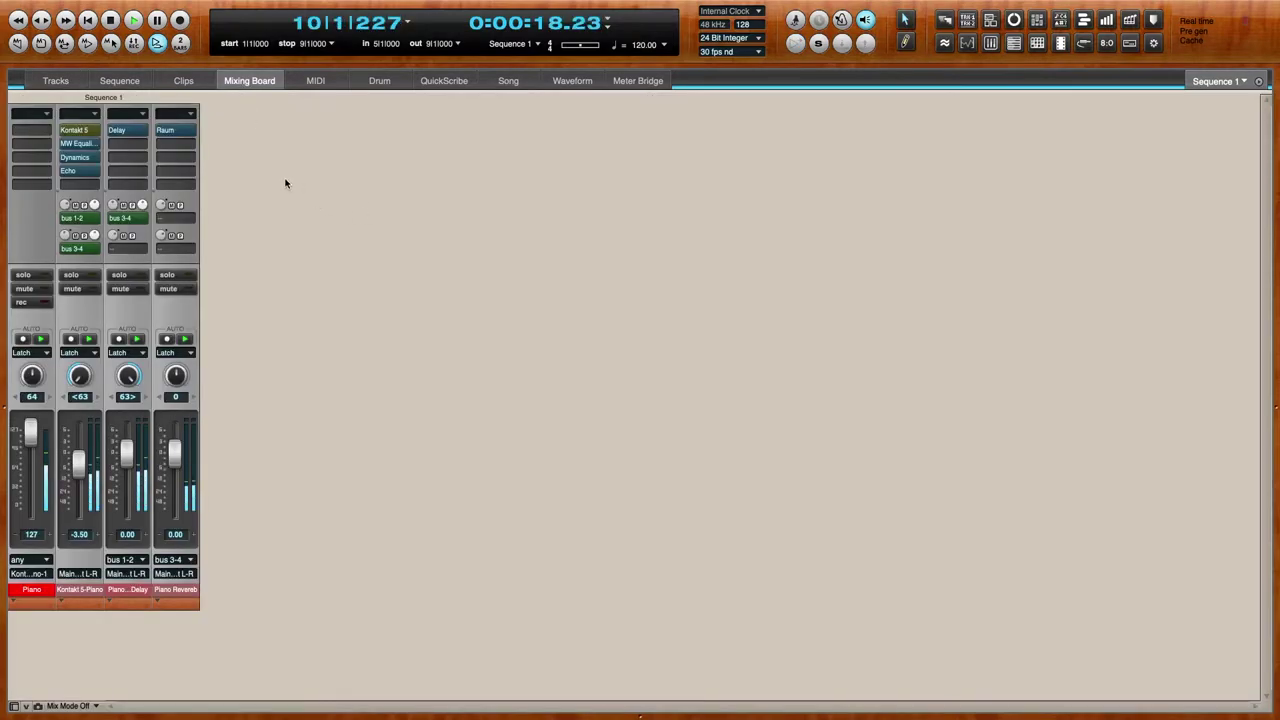
click(176, 144)
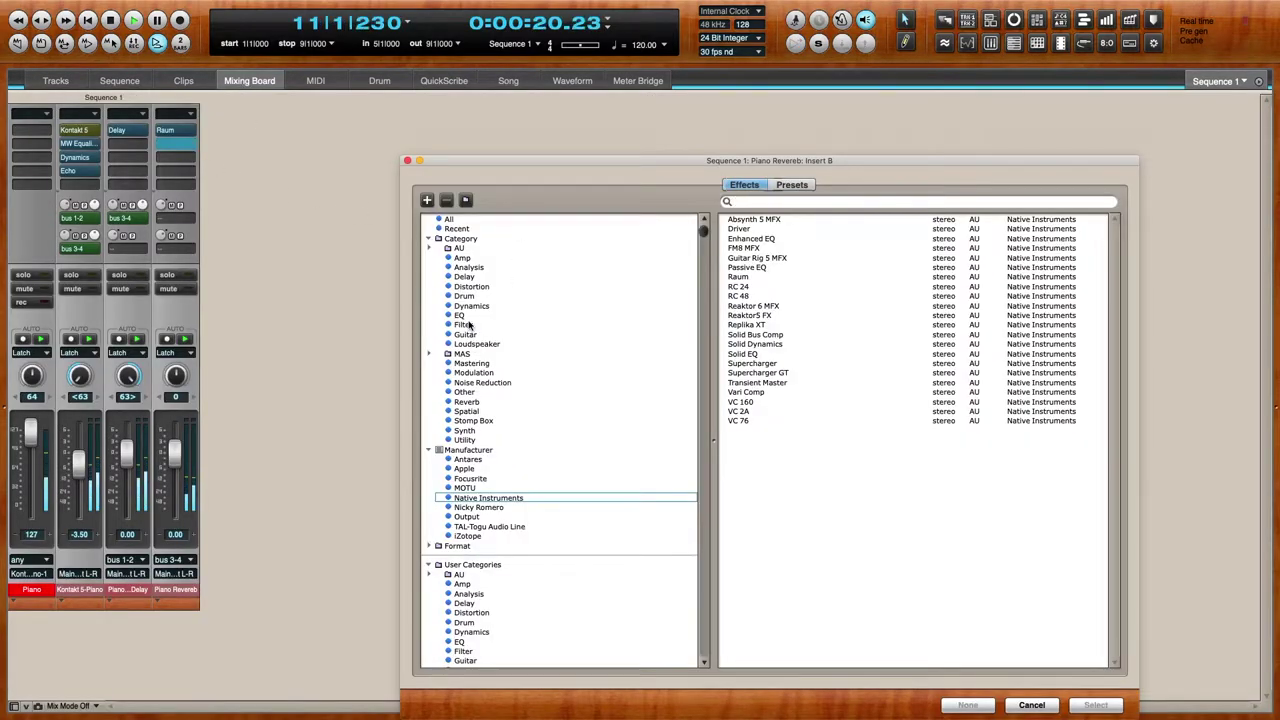
click(505, 318)
double_click(770, 220)
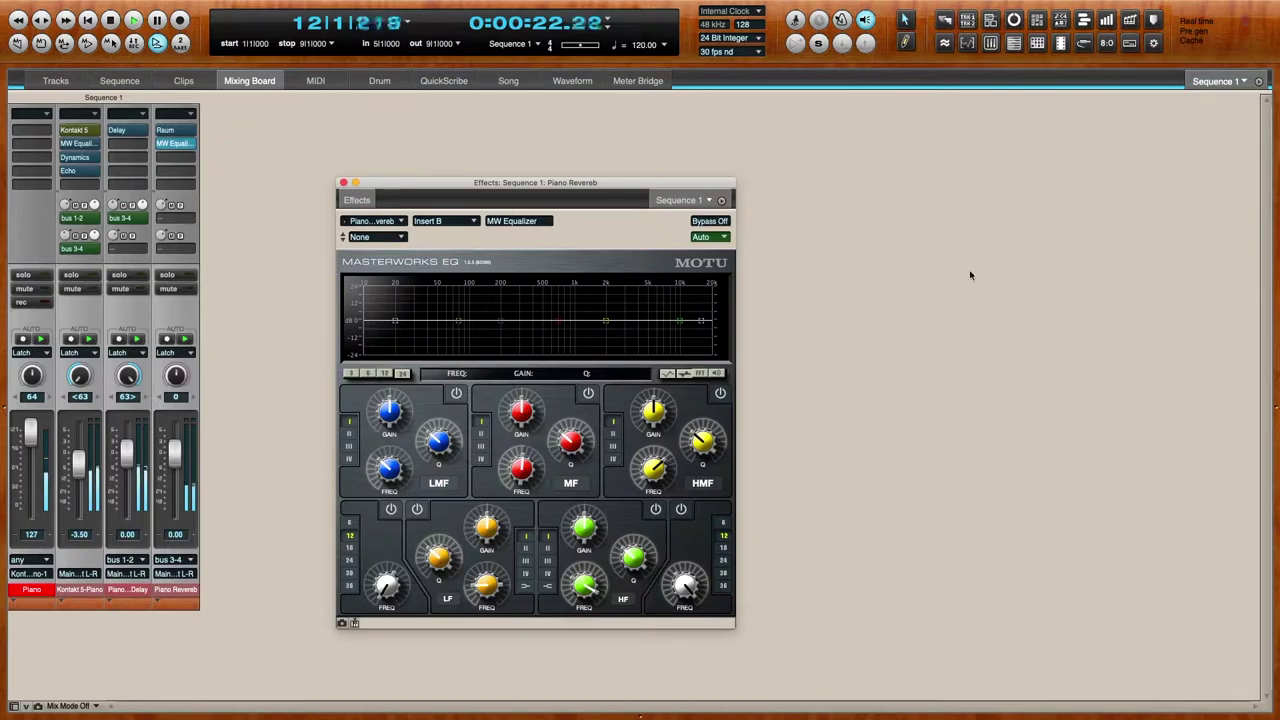
- Enable the equalizer's LMF band and pull it down into a cut just below 200 Hz
drag(502, 321, 502, 292)
click(456, 394)
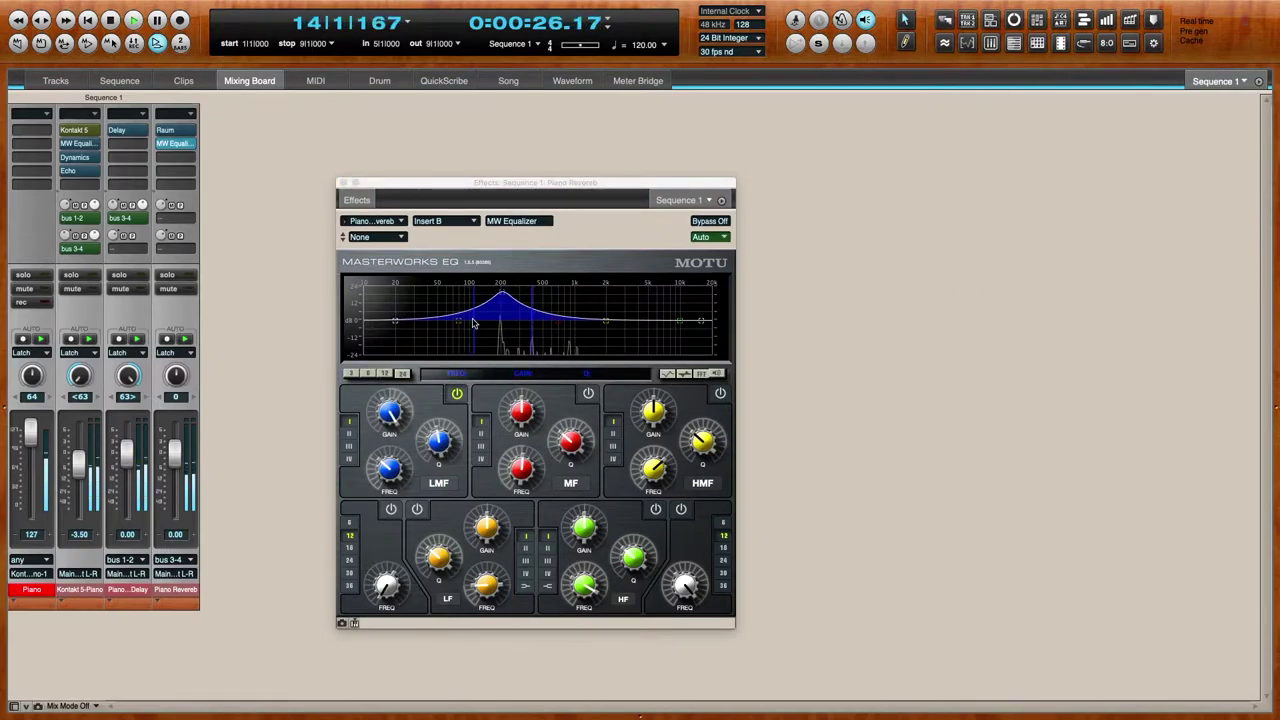
drag(508, 298, 494, 346)
- Enable the high-pass filter with a 36 dB slope, replay from the start and raise its cutoff to about 50 Hz
click(391, 509)
click(350, 586)
key(1)
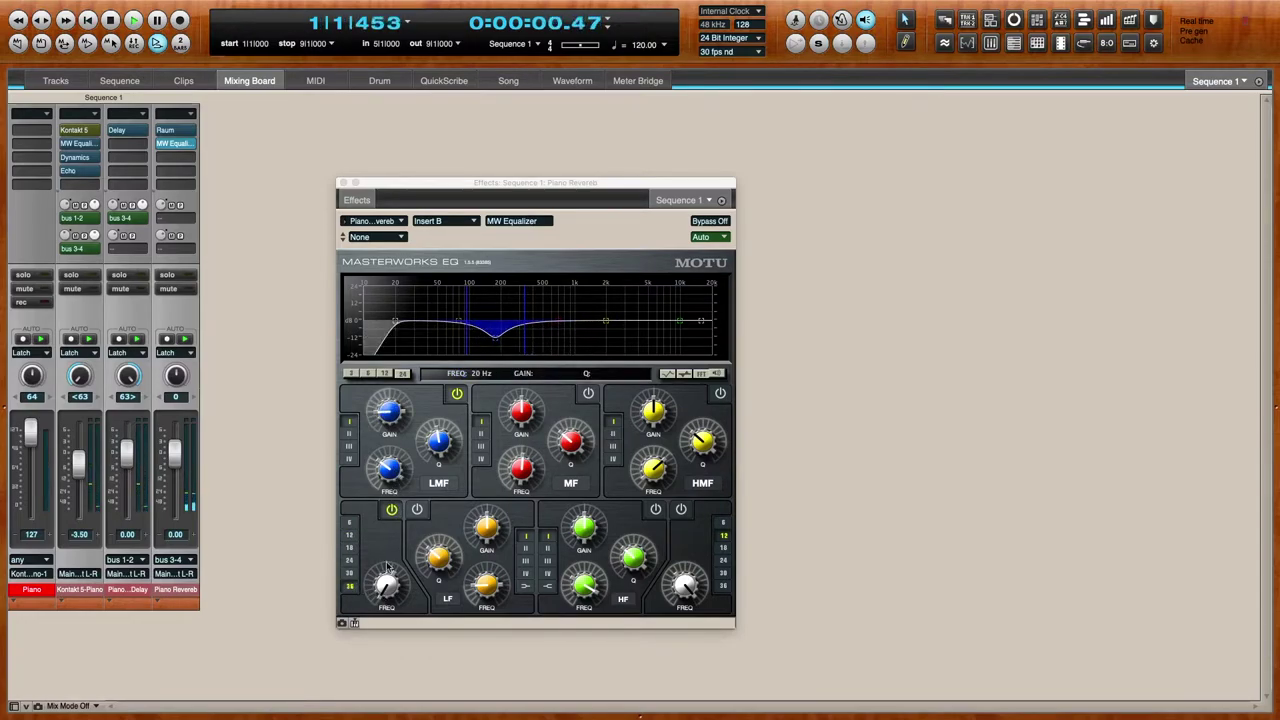
drag(397, 323, 435, 321)
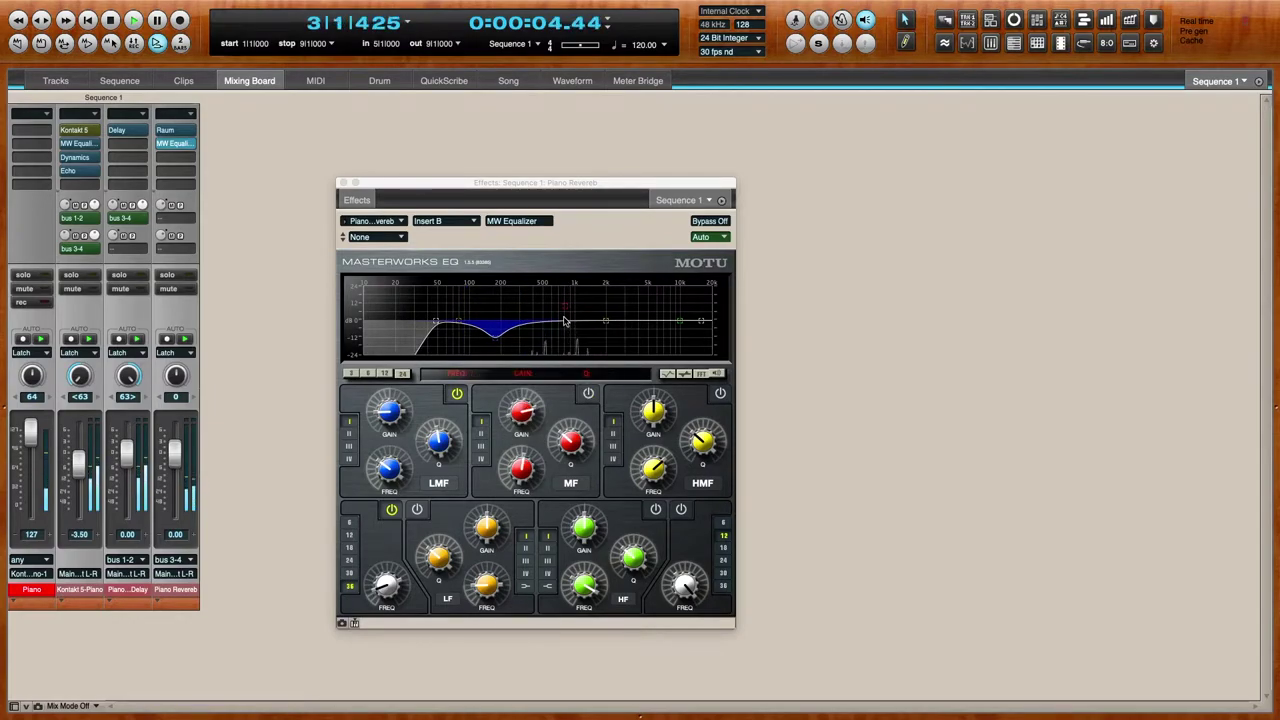
- Enable the MF band with a -3.50 dB cut at about 1.2 kHz and make the LMF cut shallower
click(588, 392)
drag(567, 310, 585, 324)
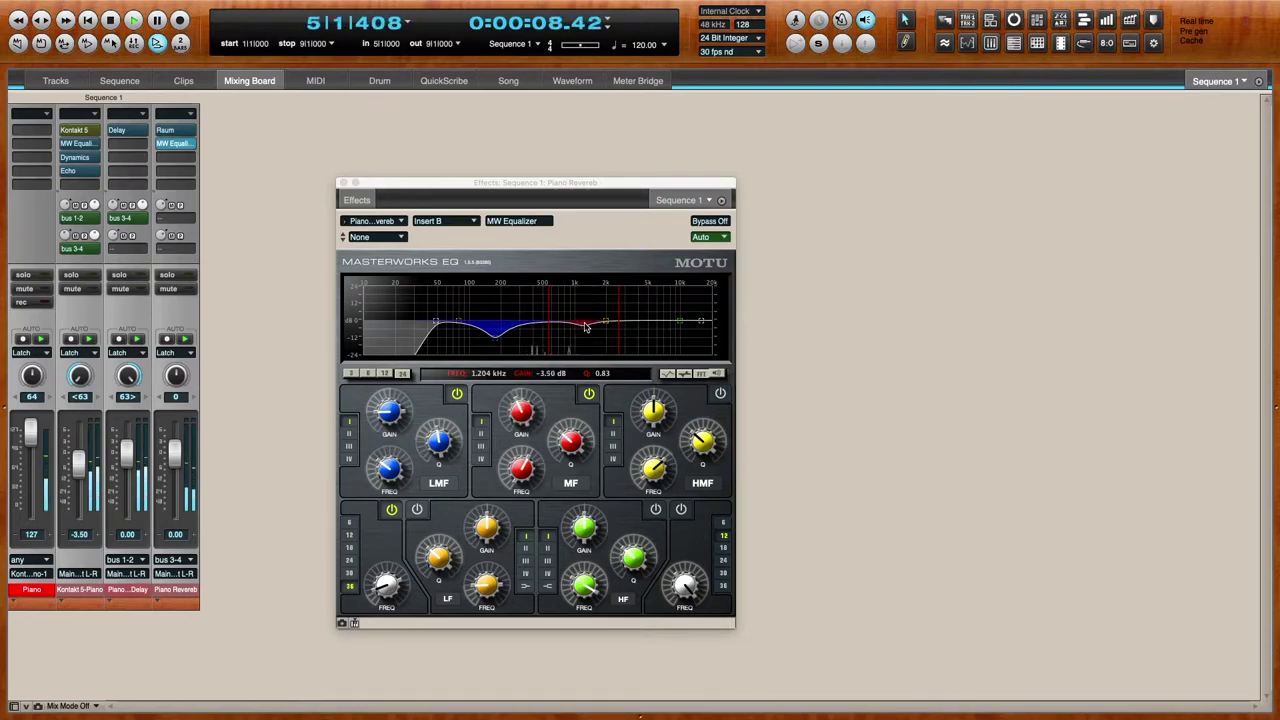
drag(495, 338, 495, 330)
- Enable the HMF band as a type II boost at about 5 kHz and set the graph's gain scale to 12 dB
drag(604, 321, 654, 314)
click(719, 393)
drag(699, 439, 699, 450)
click(613, 434)
click(384, 372)
drag(657, 428, 702, 427)
- Reduce the MF cut to -1.98 dB with a wider Q, ease the LMF cut and raise the high-pass cutoff to about 65 Hz
drag(586, 334, 586, 328)
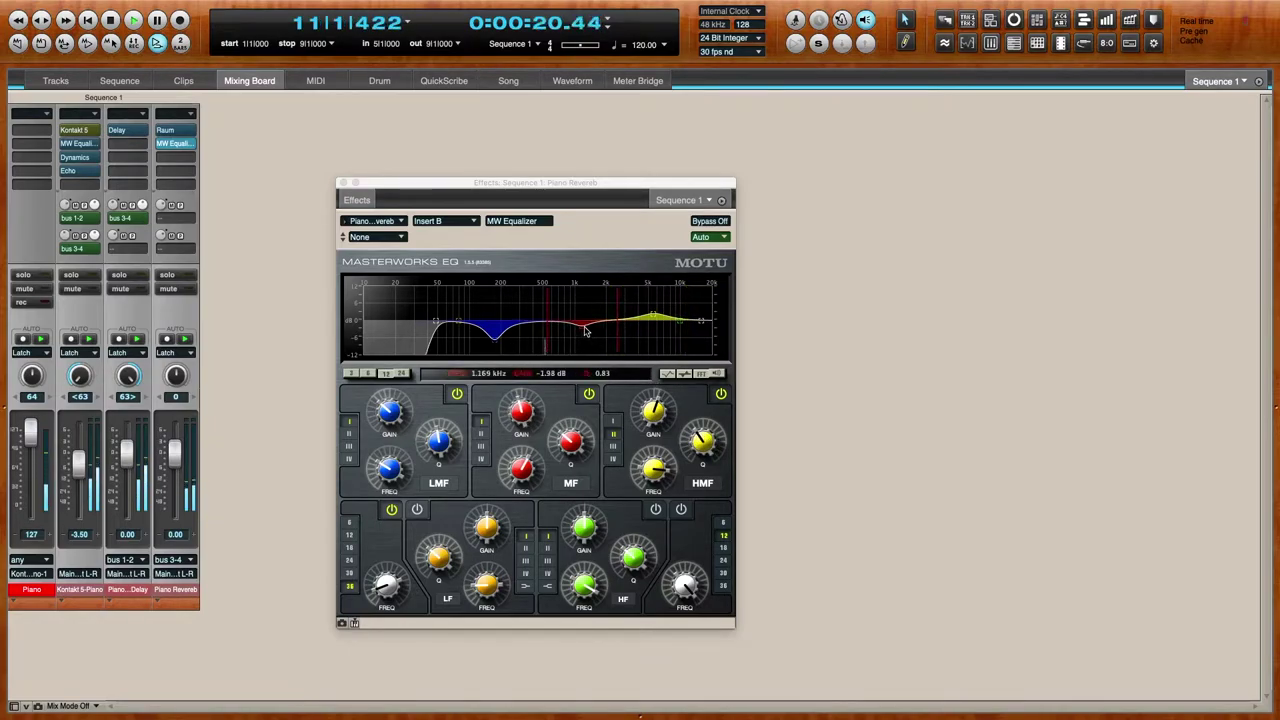
drag(571, 434, 572, 441)
drag(495, 339, 450, 322)
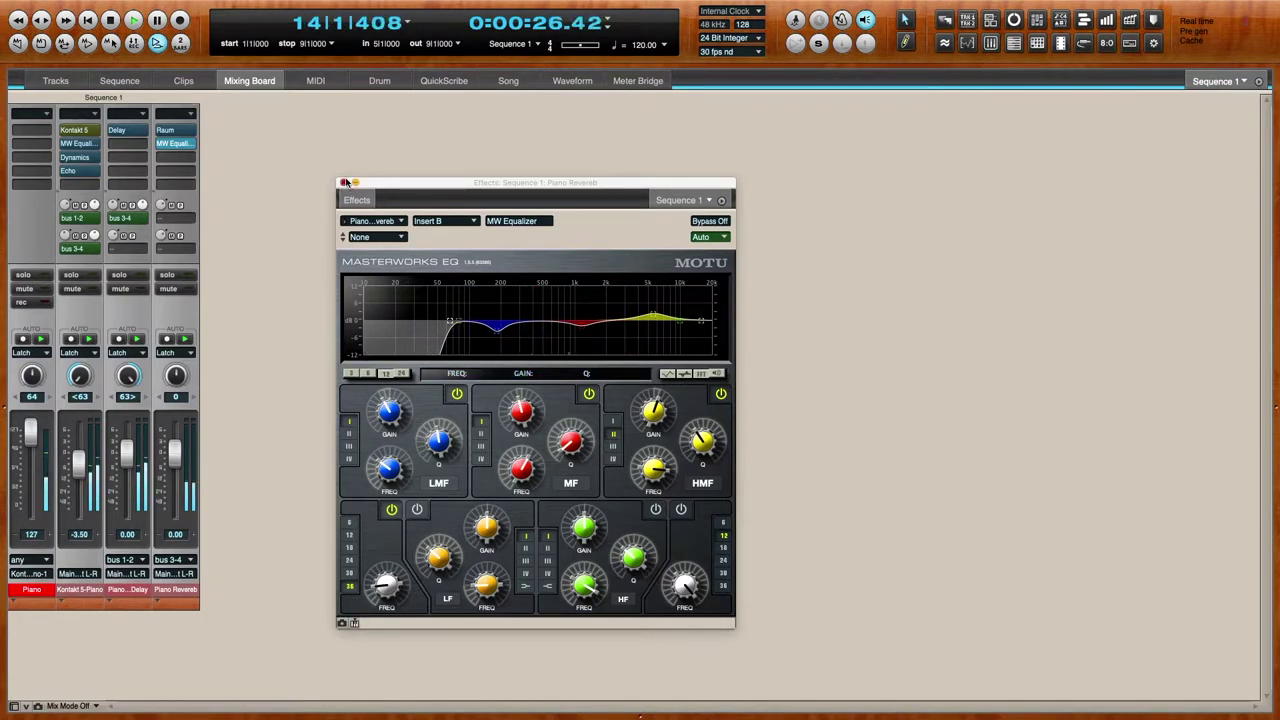
- Close the equalizer window and insert the Dynamics effect in the third insert slot of the Piano Revereb track
click(342, 184)
click(177, 160)
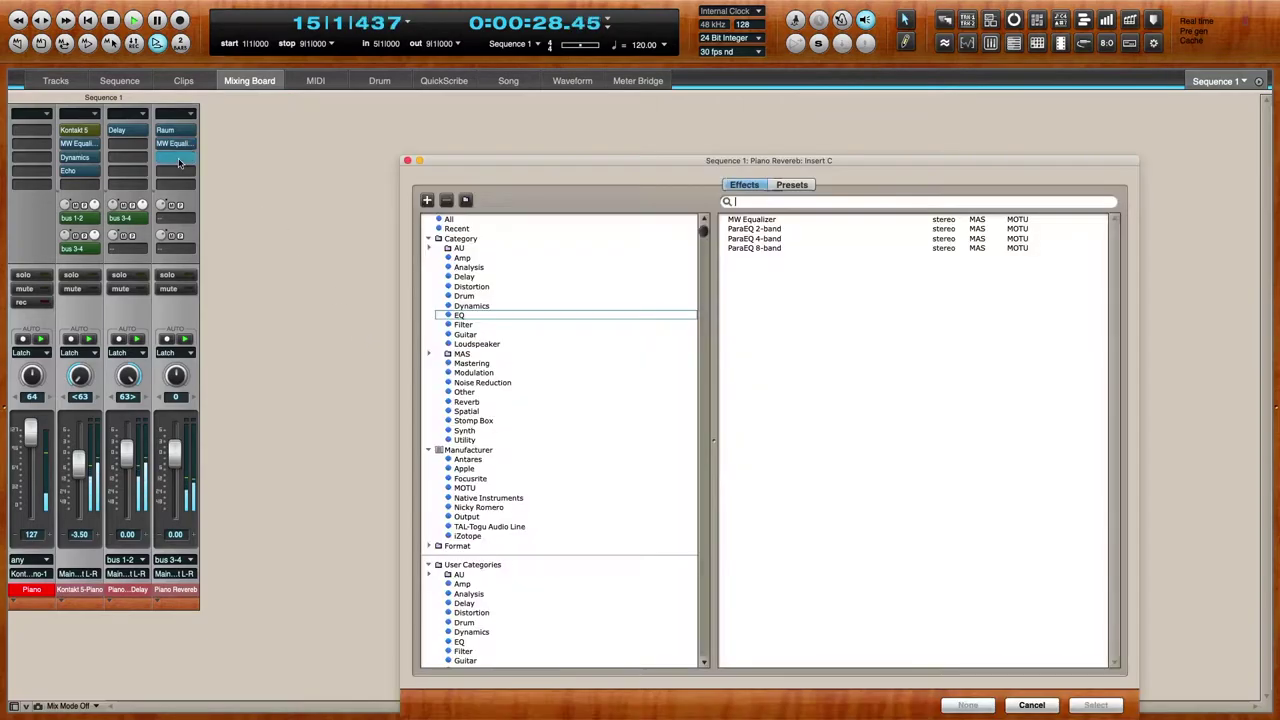
click(486, 306)
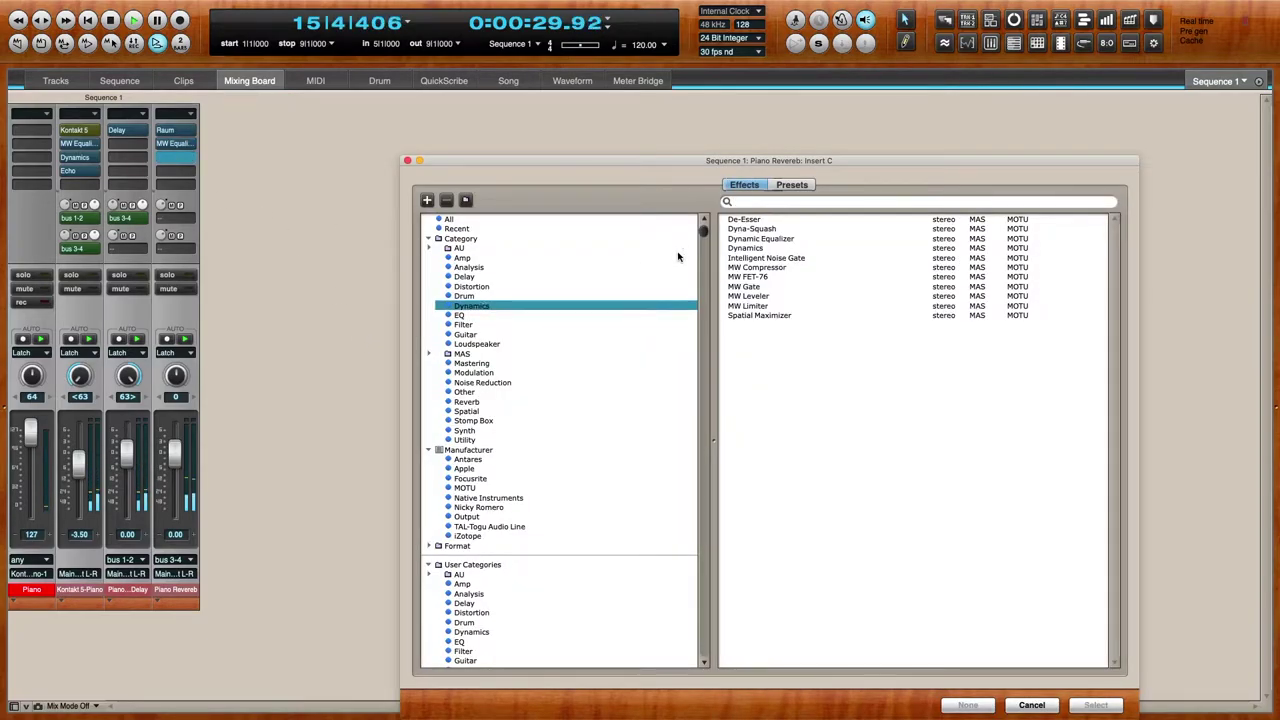
double_click(745, 248)
- Set the reverb's compressor to 0.10 ms attack, -25 dB threshold, 2.3:1 ratio and 6 dB output gain while replaying from the start
drag(399, 418, 401, 430)
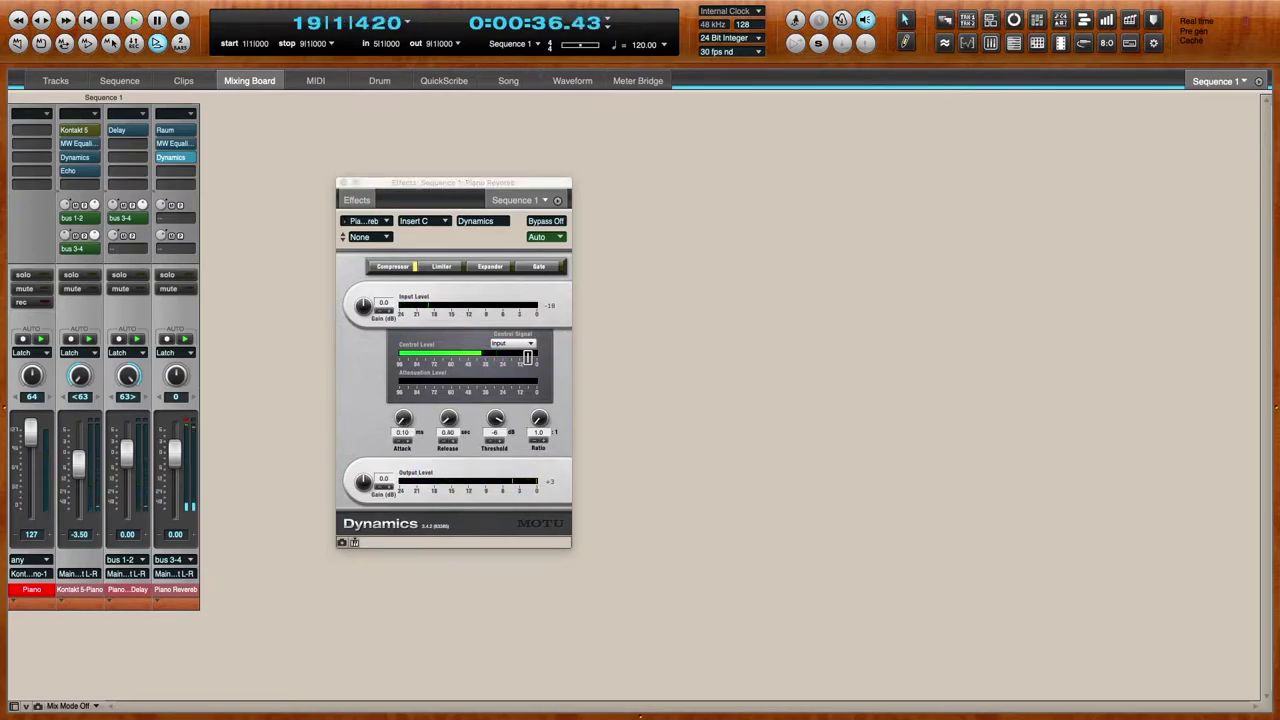
key(1)
drag(528, 356, 508, 358)
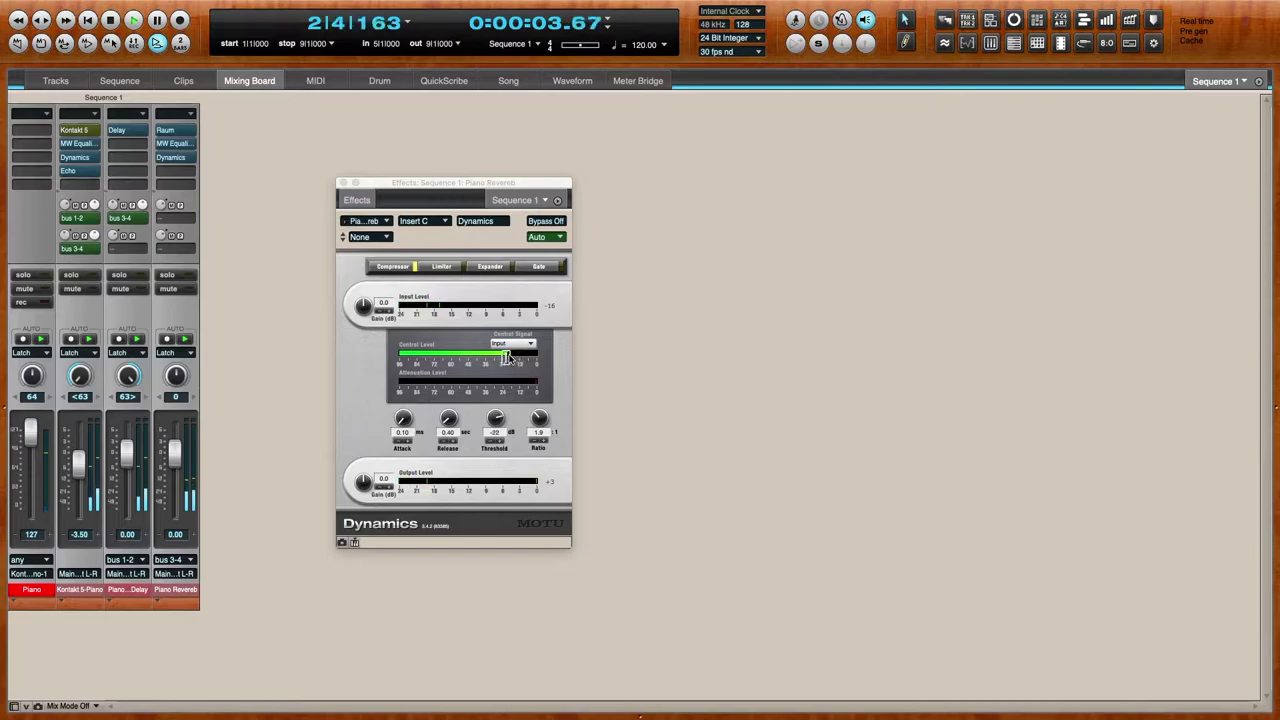
drag(511, 363, 508, 366)
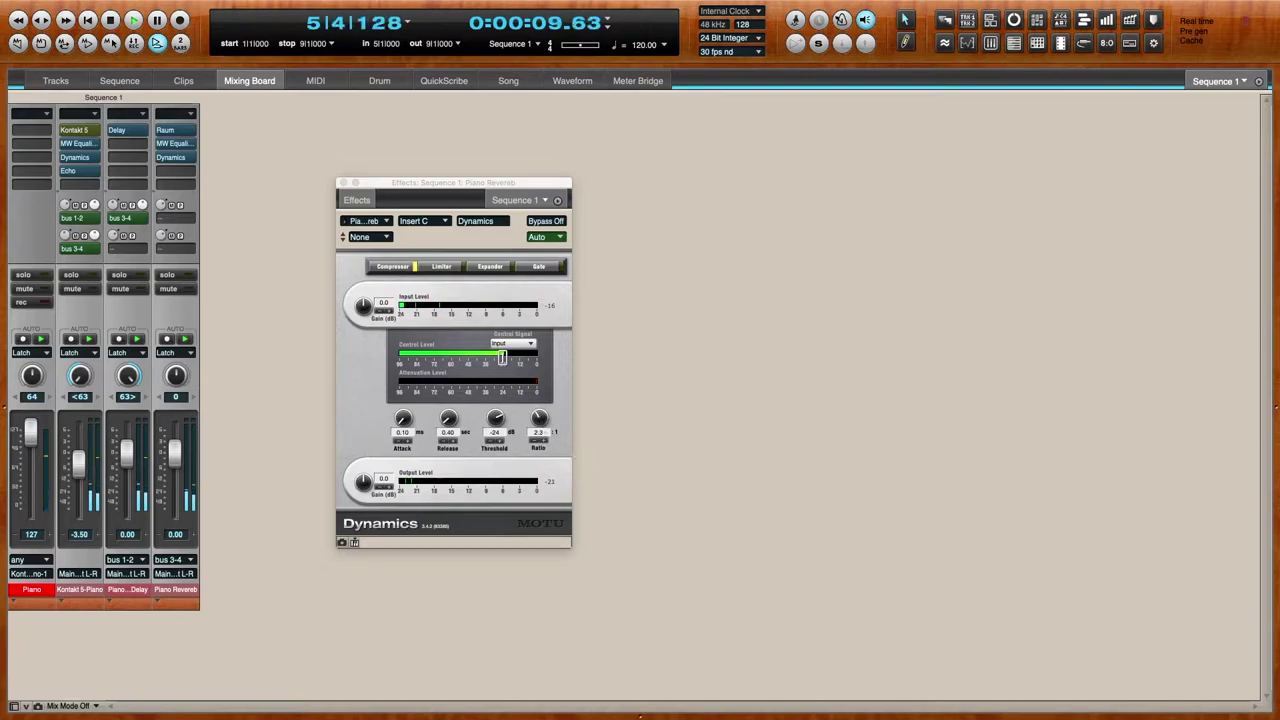
drag(507, 367, 508, 368)
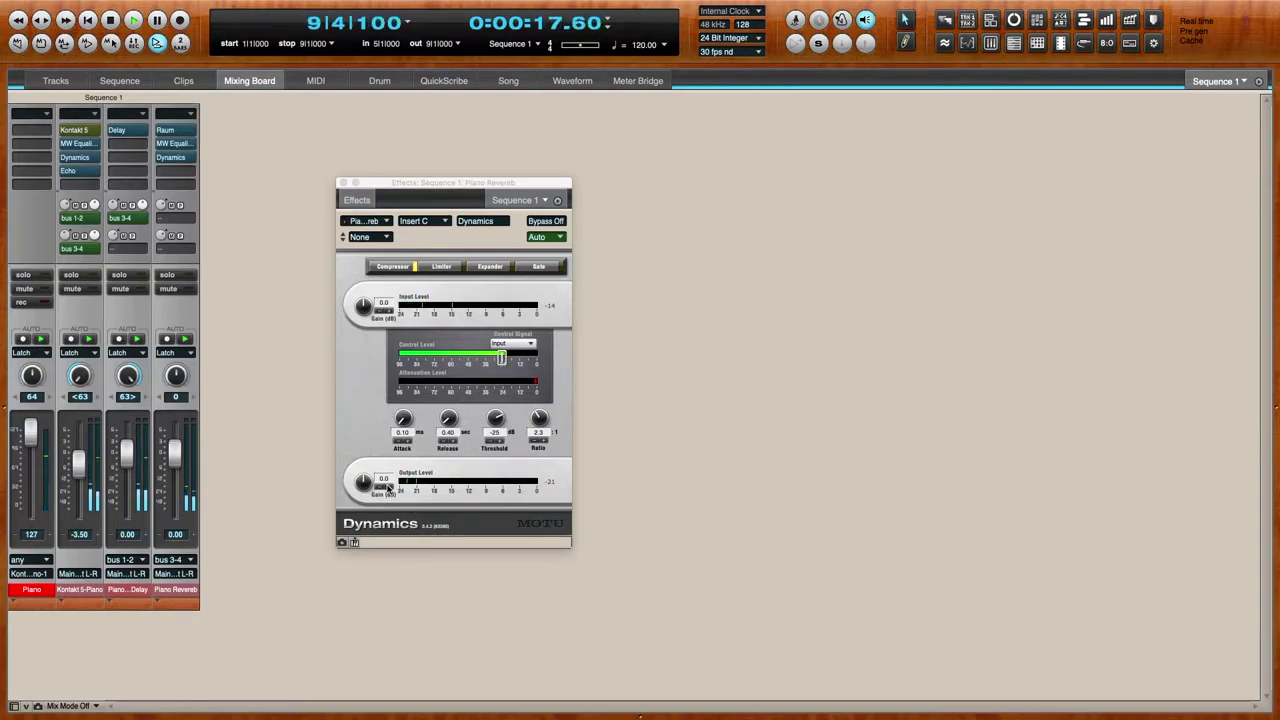
click(388, 487)
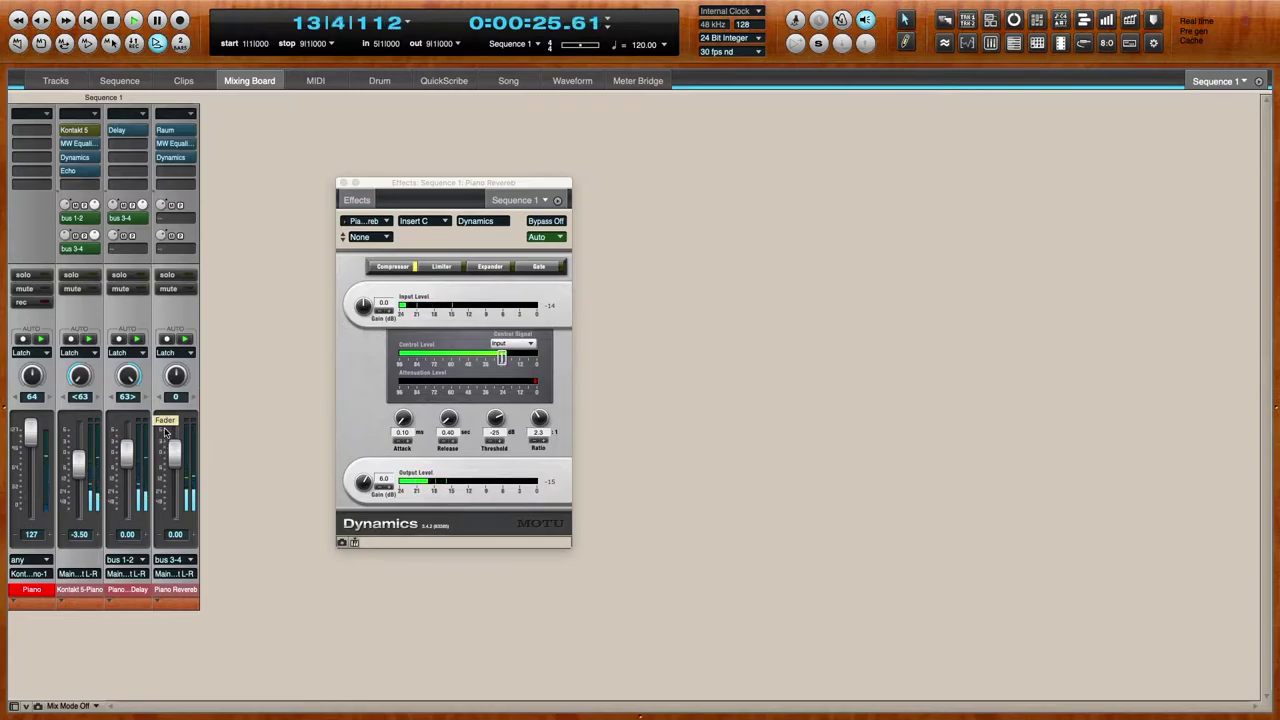
click(343, 183)
- Return to the track list and add a stereo reFX Nexus 2 instrument track
click(58, 80)
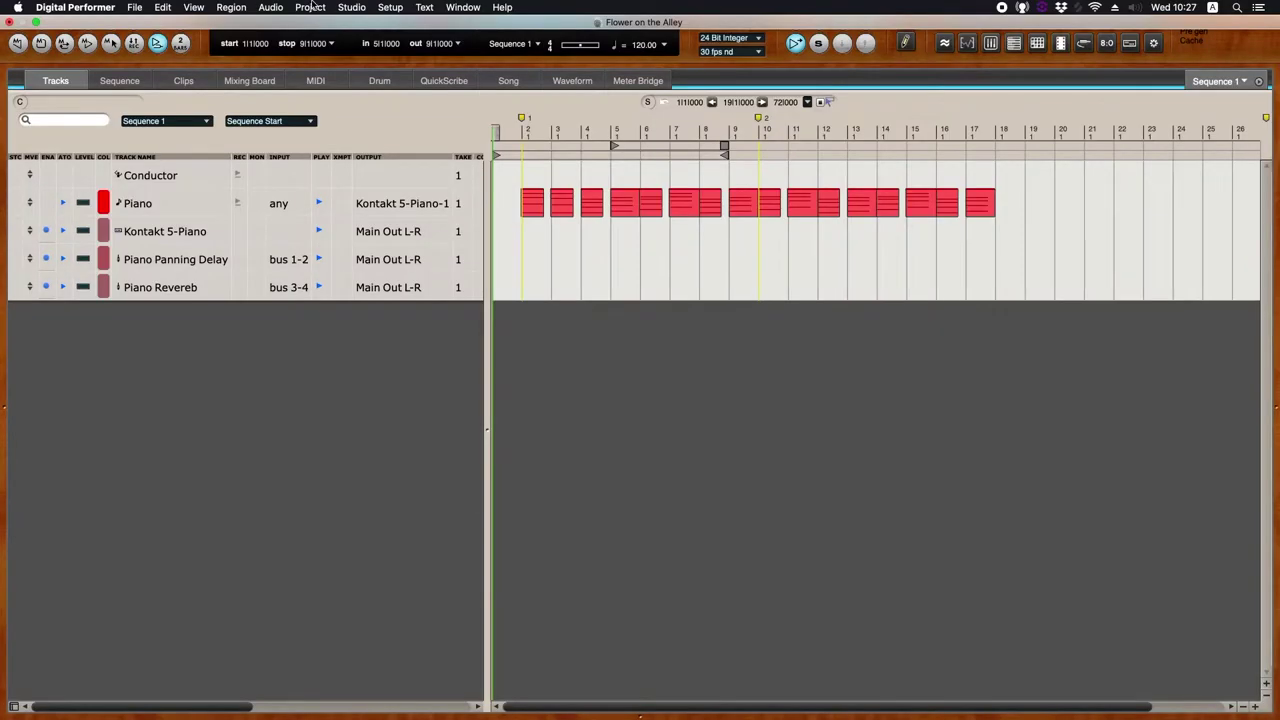
click(310, 7)
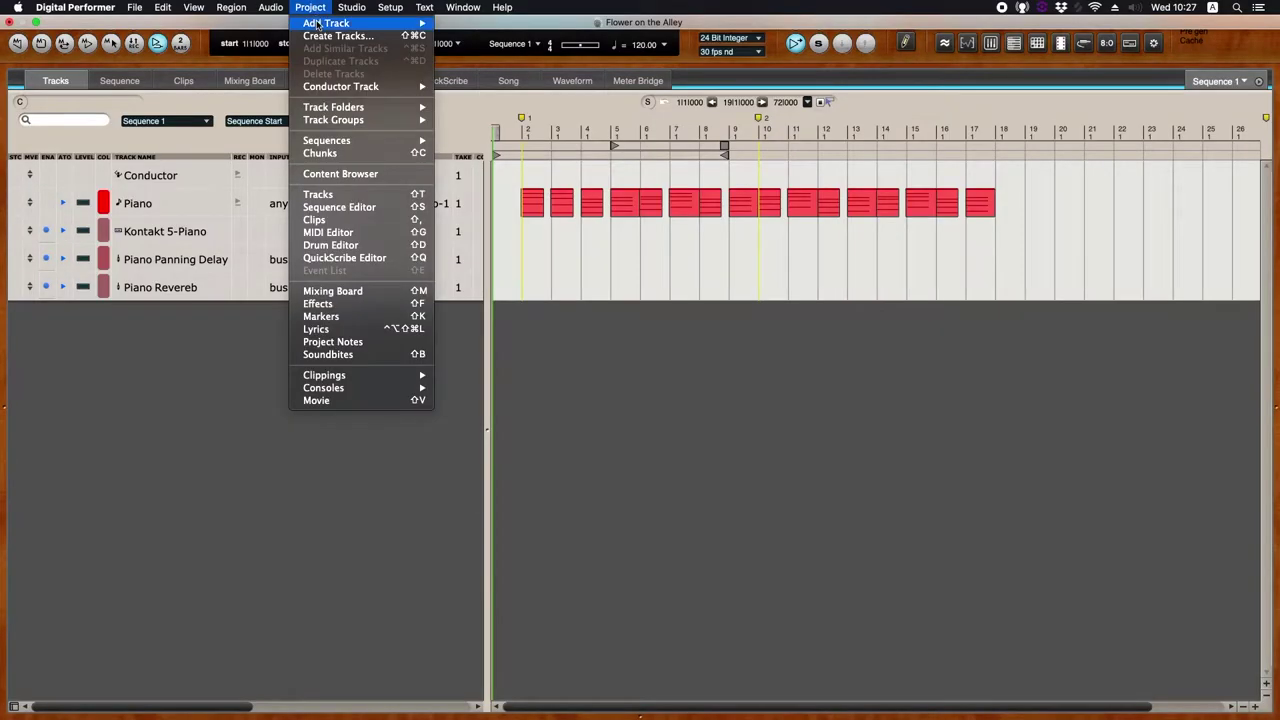
mouse_move(330, 22)
mouse_move(500, 85)
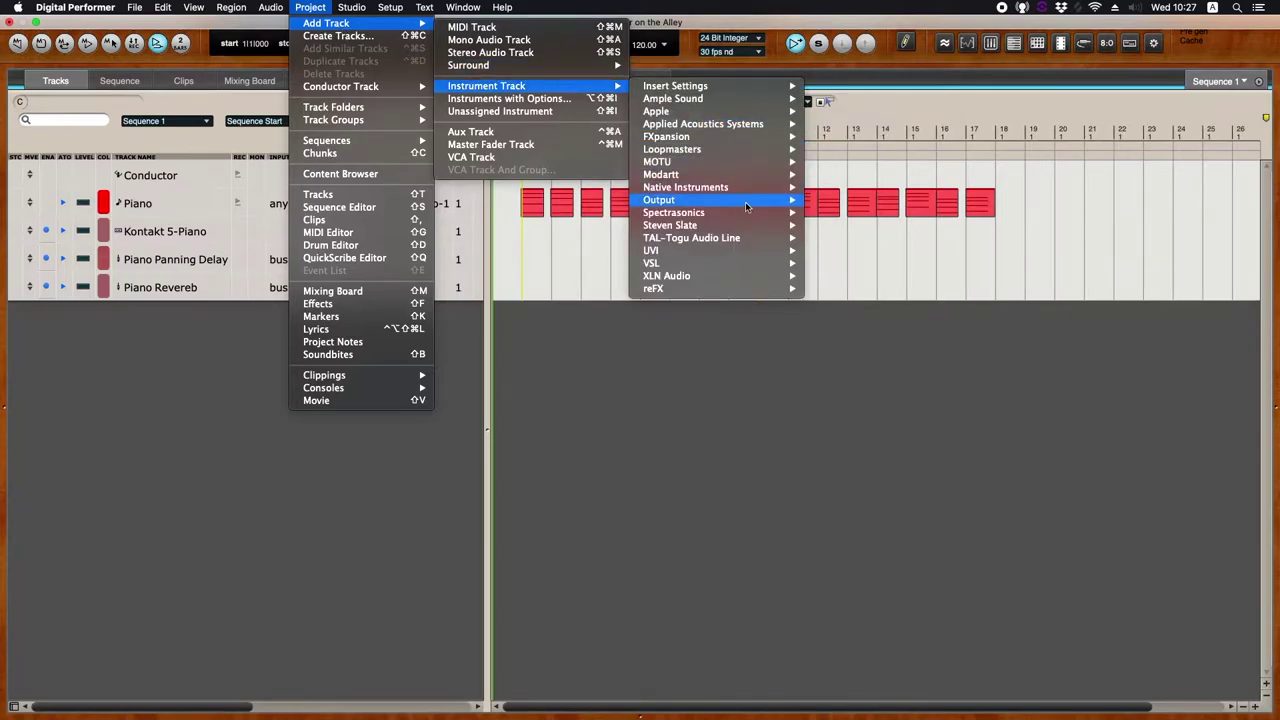
mouse_move(748, 227)
mouse_move(748, 292)
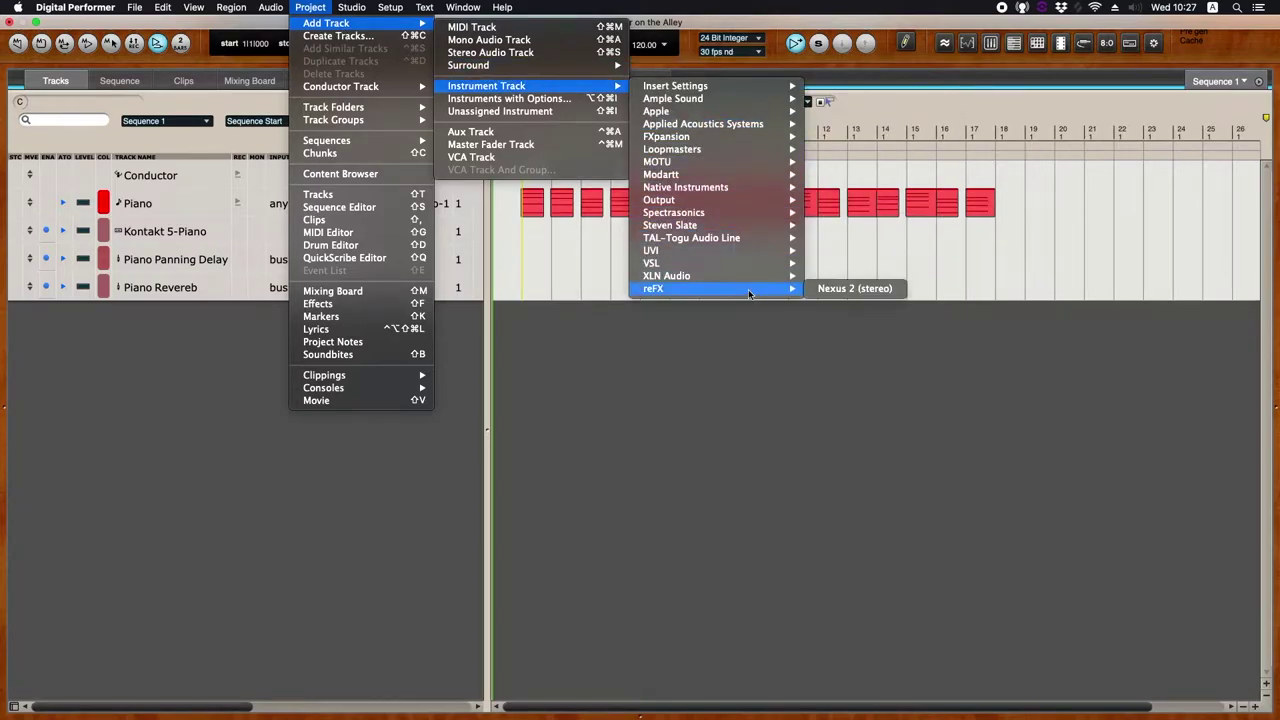
click(851, 289)
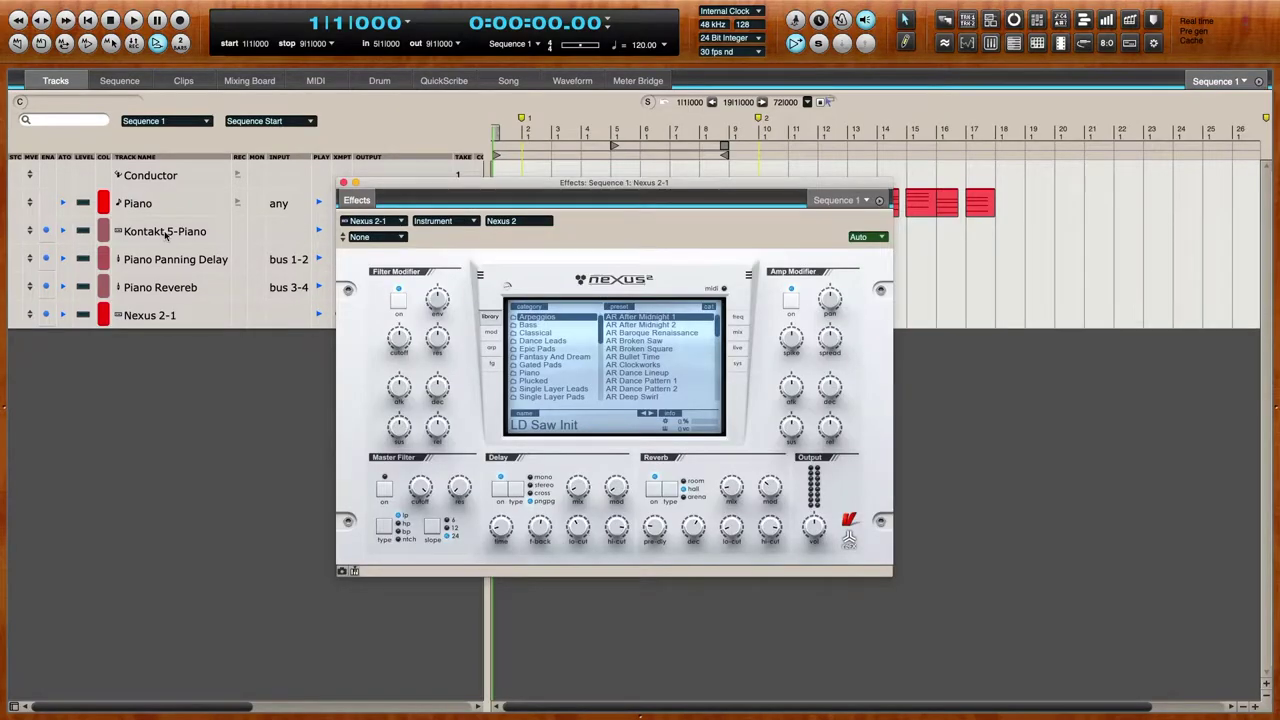
- Add a new MIDI track directly below the Piano track
click(103, 315)
click(172, 306)
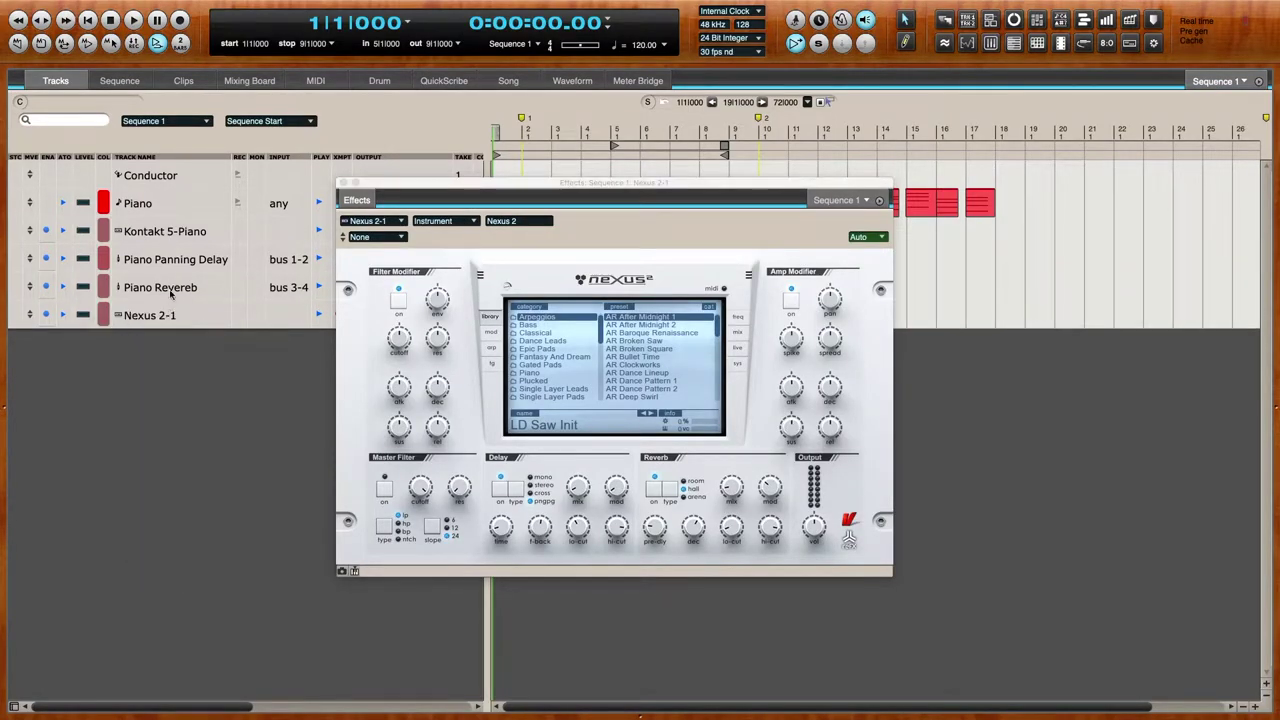
click(164, 207)
key(super+shift+m)
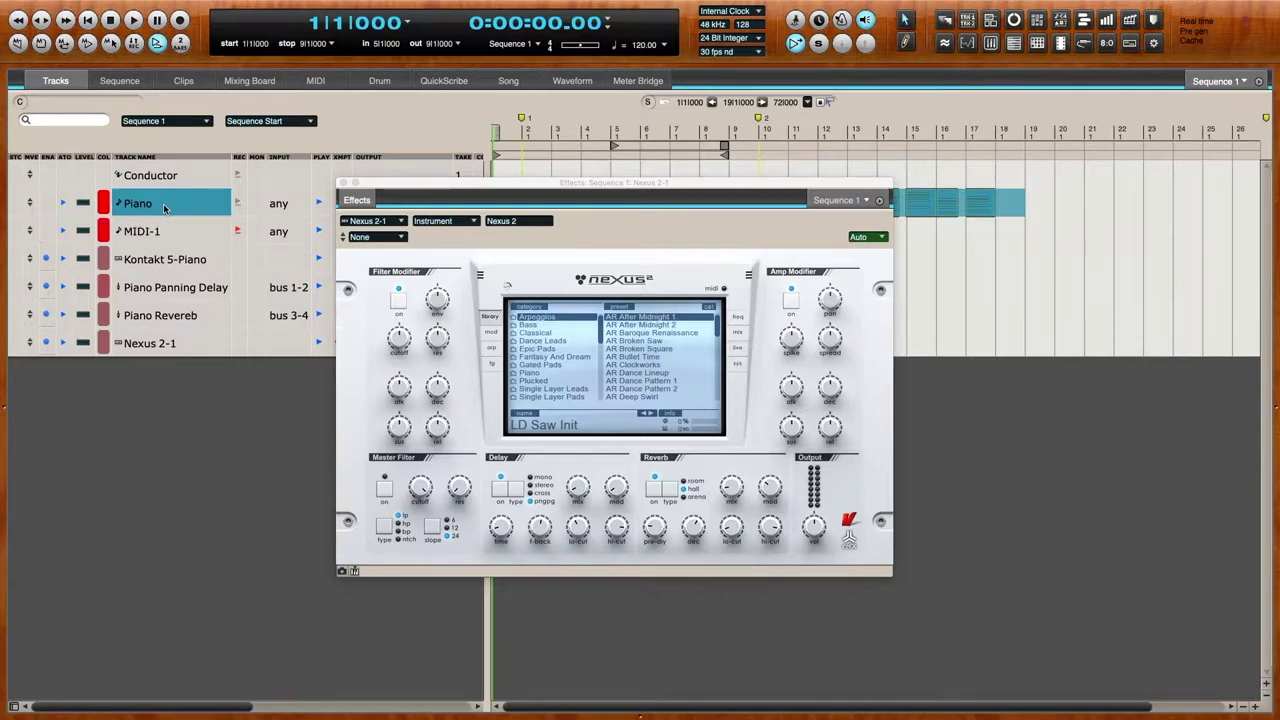
- Browse the Nexus preset library and open the Voice category
scroll(537, 376, down, 10)
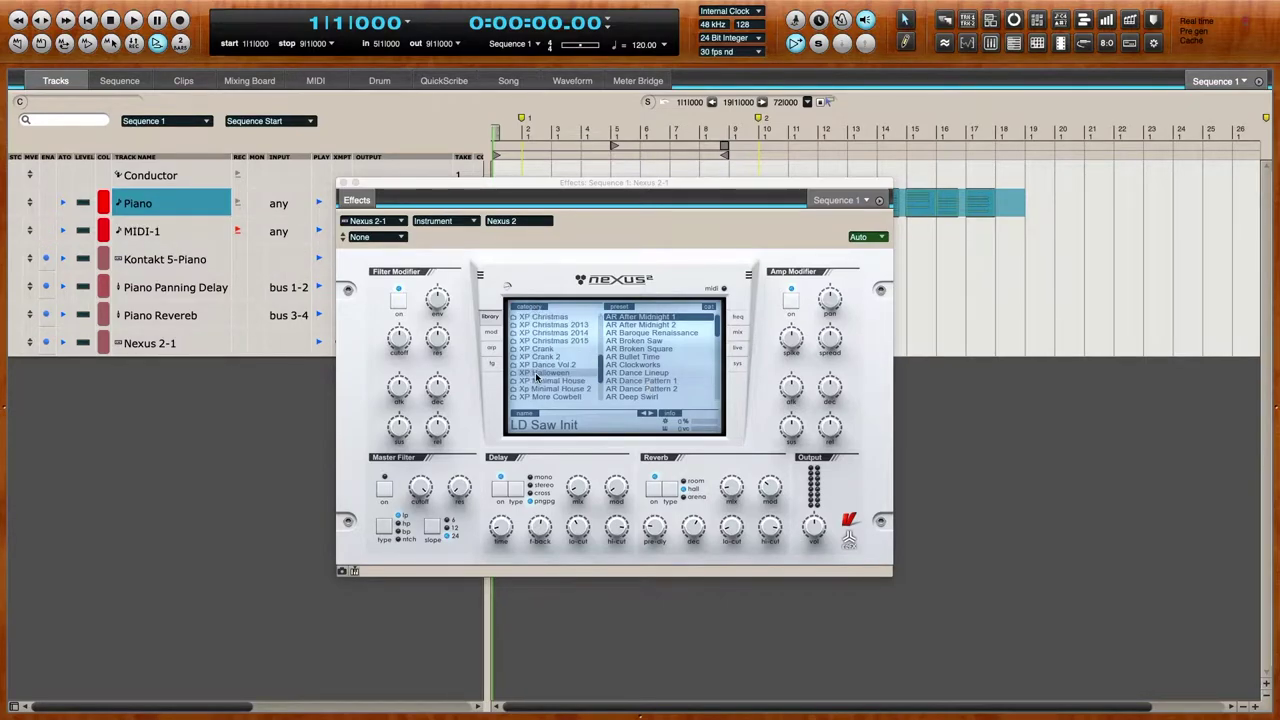
scroll(579, 376, down, 1)
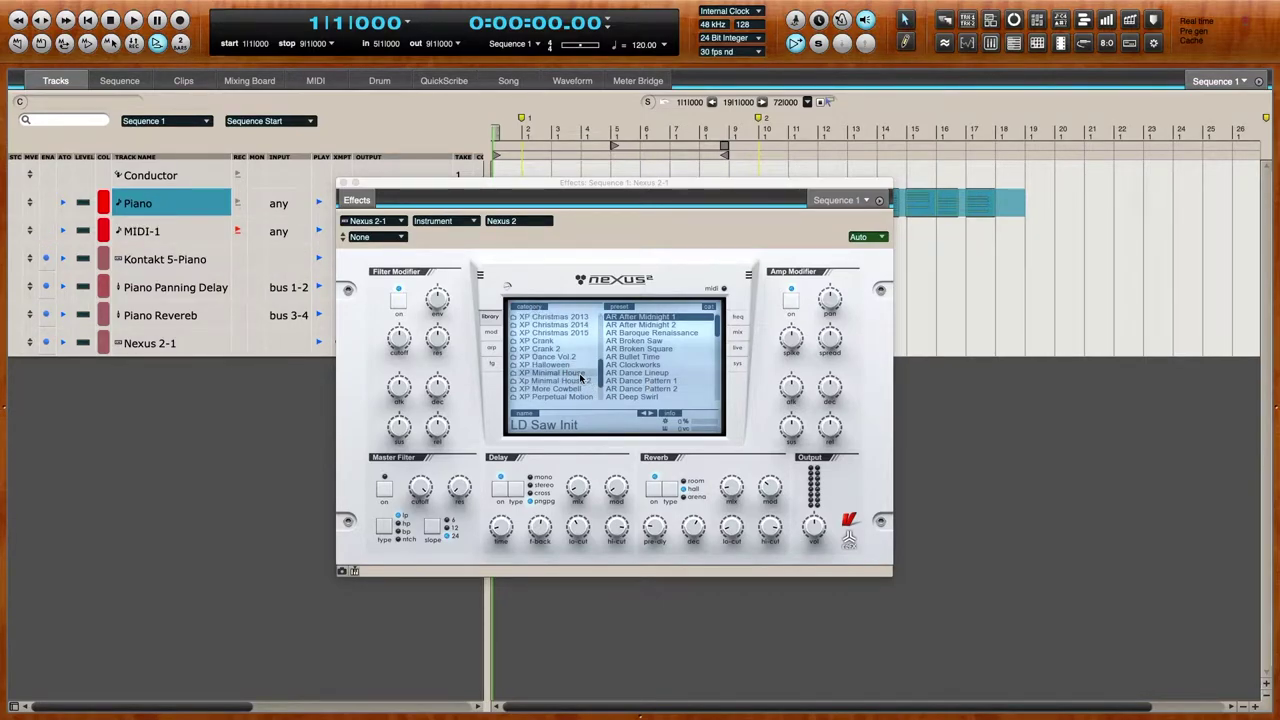
scroll(579, 370, up, 3)
click(568, 326)
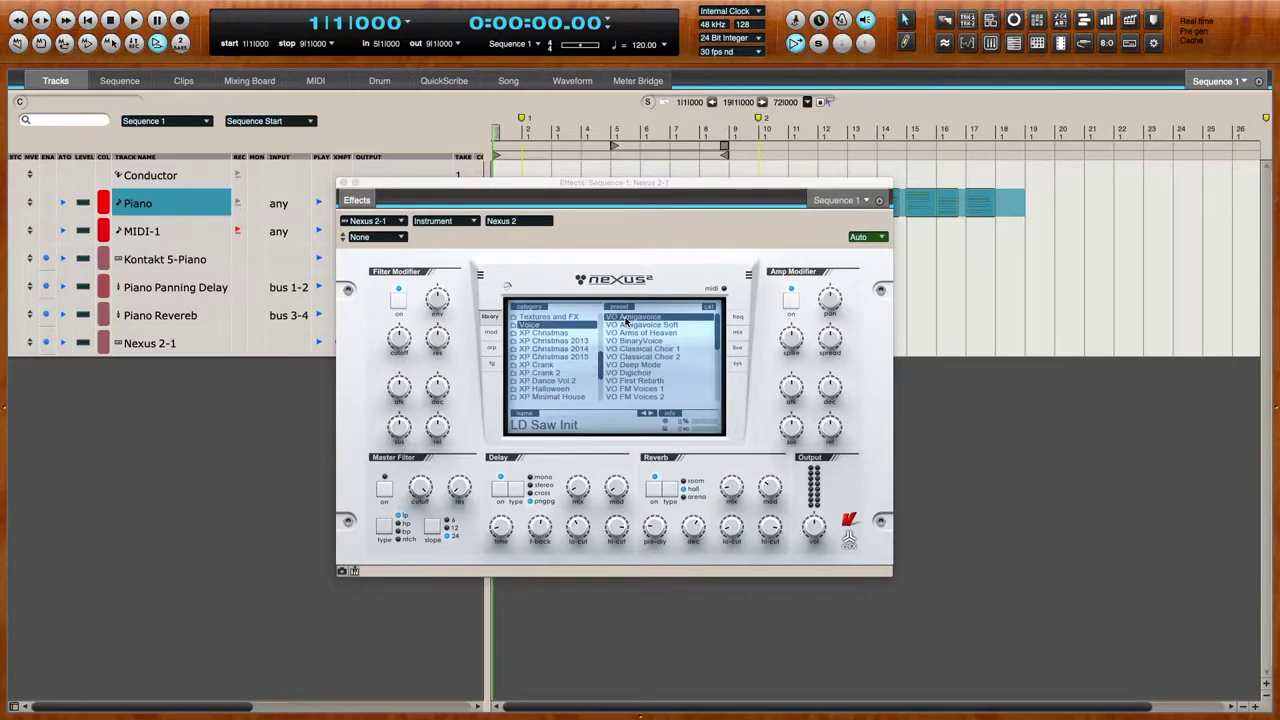
- Move the Nexus window clear of the track outputs and route the new MIDI track to Nexus 2-1-1
drag(498, 188, 662, 273)
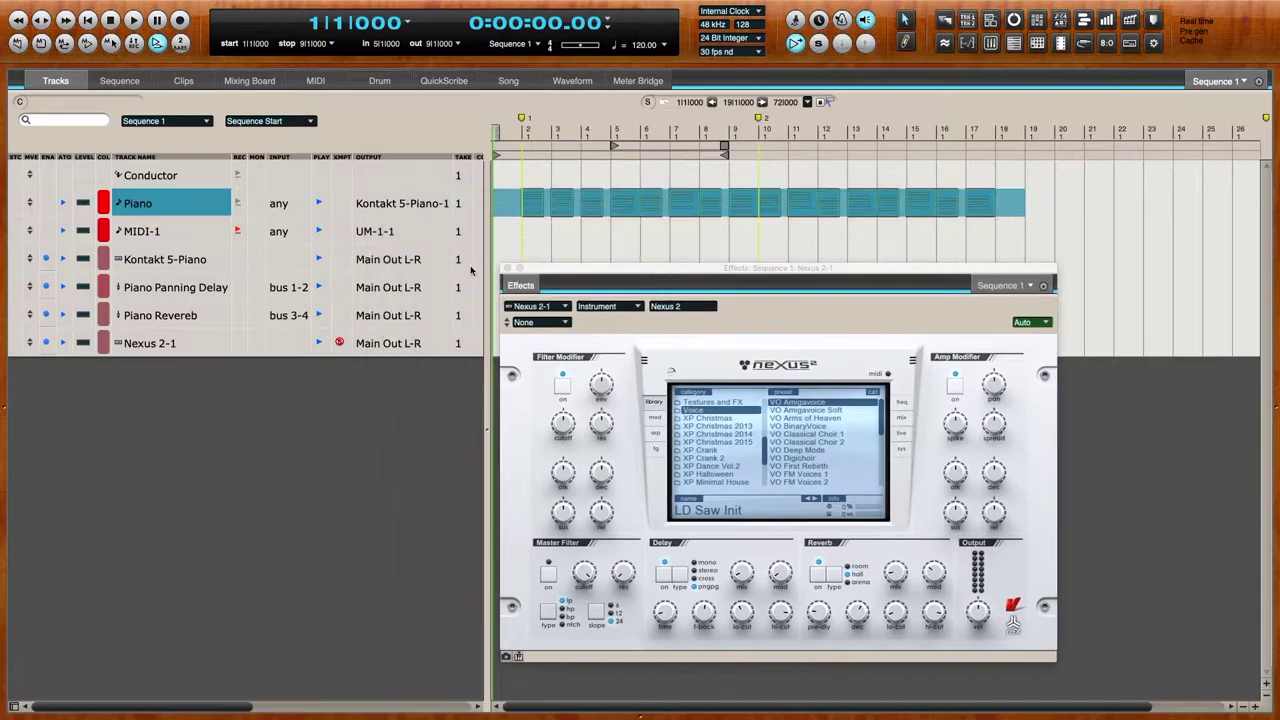
click(409, 239)
mouse_move(440, 198)
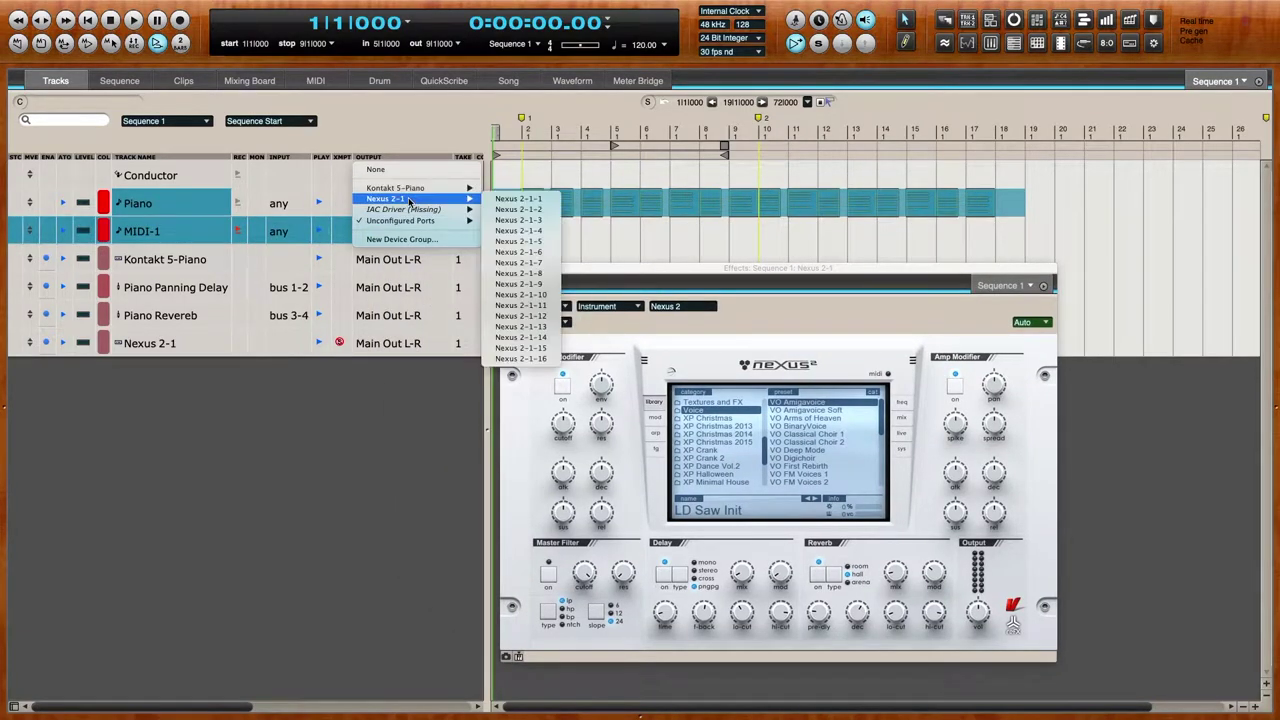
click(510, 199)
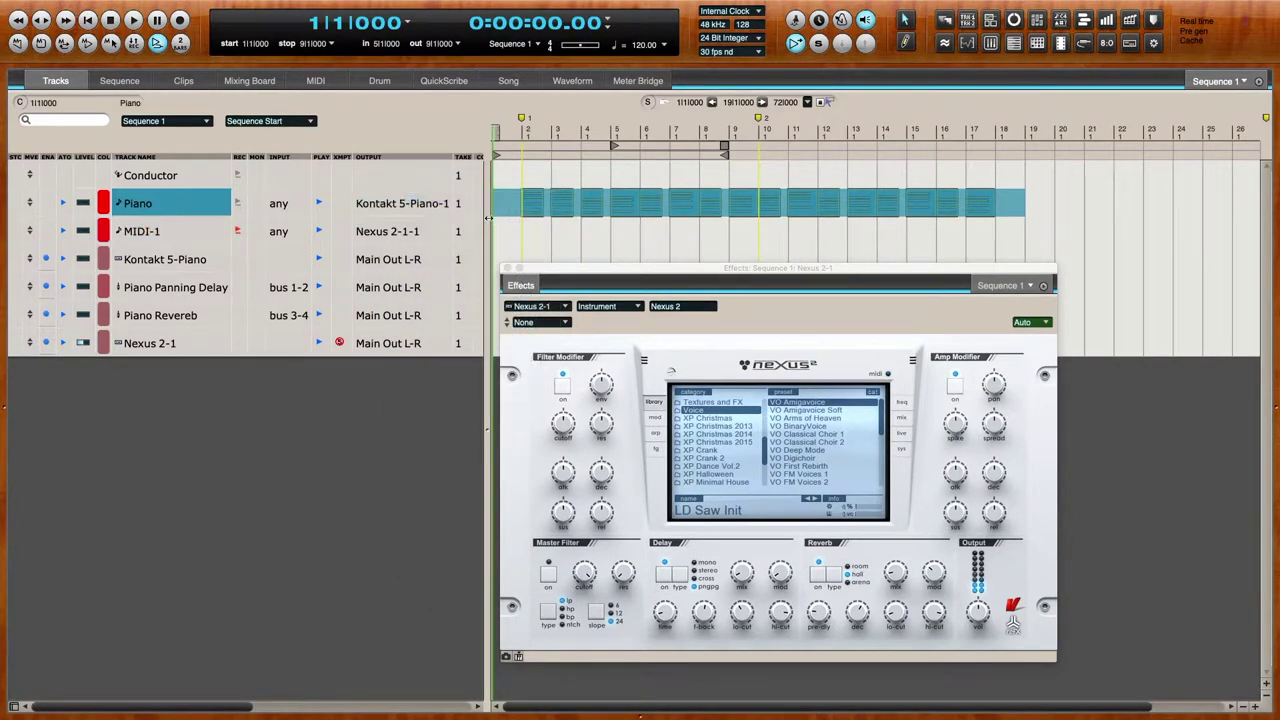
- Audition the VO Amigavoice and VO Amigavoice Soft presets and load VO Arms of Heaven
click(798, 403)
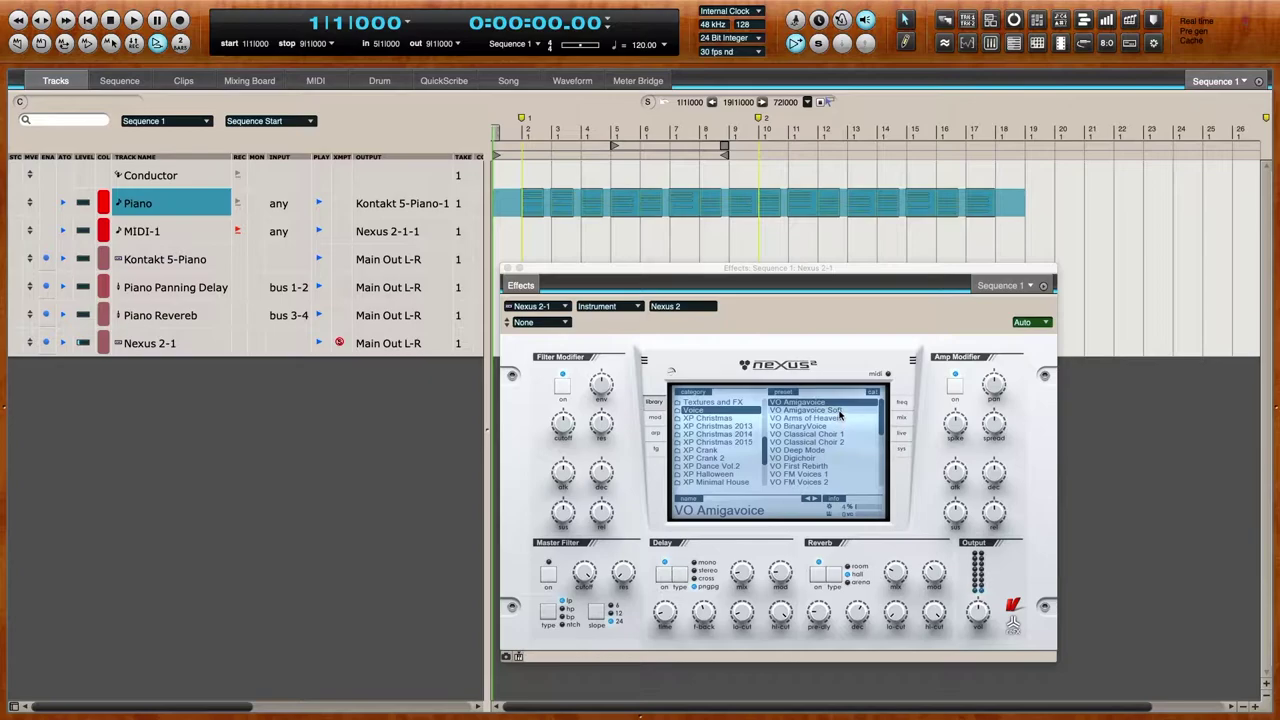
click(838, 411)
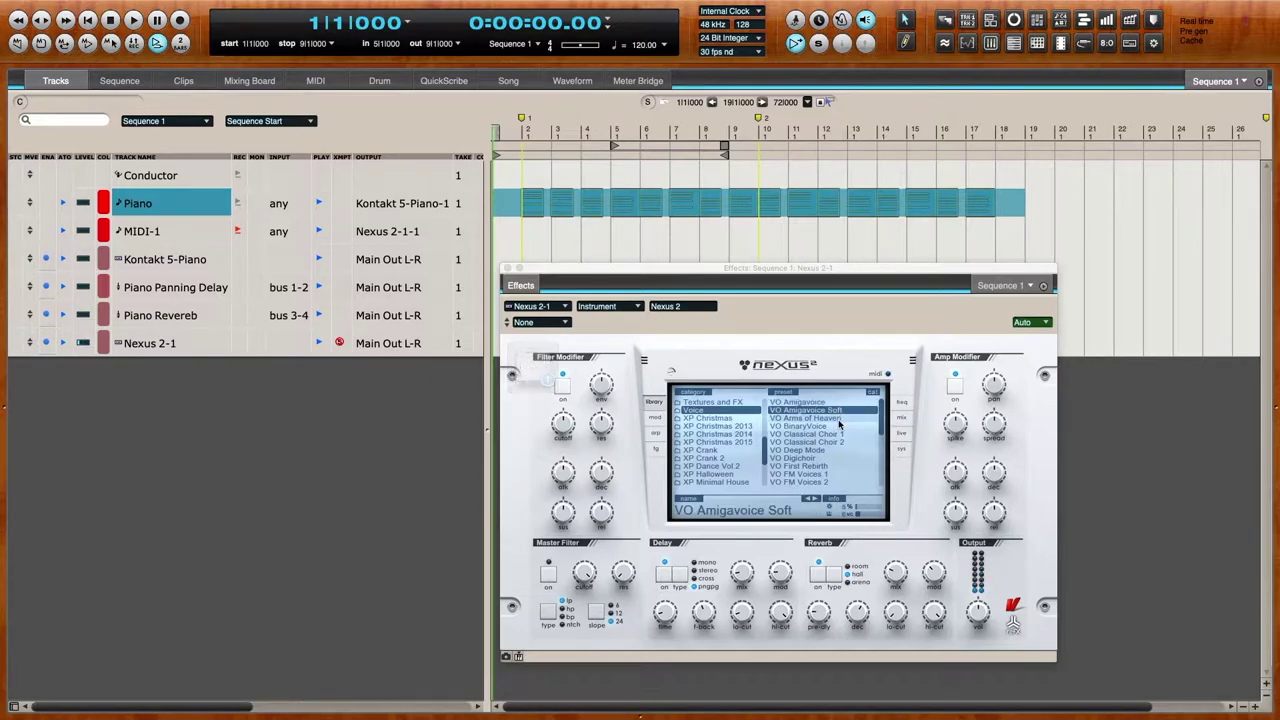
click(839, 419)
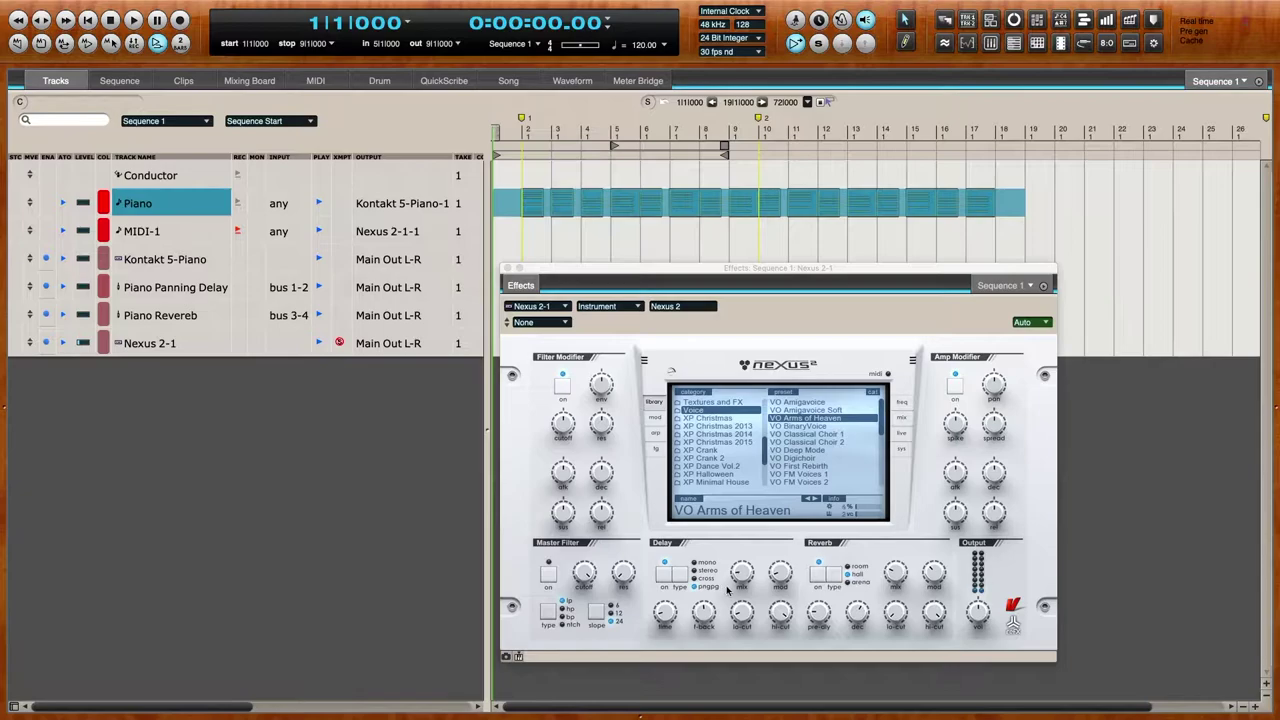
- Adjust the delay time of the Nexus patch and set its delay mix to 46
mouse_move(663, 617)
drag(663, 618, 663, 621)
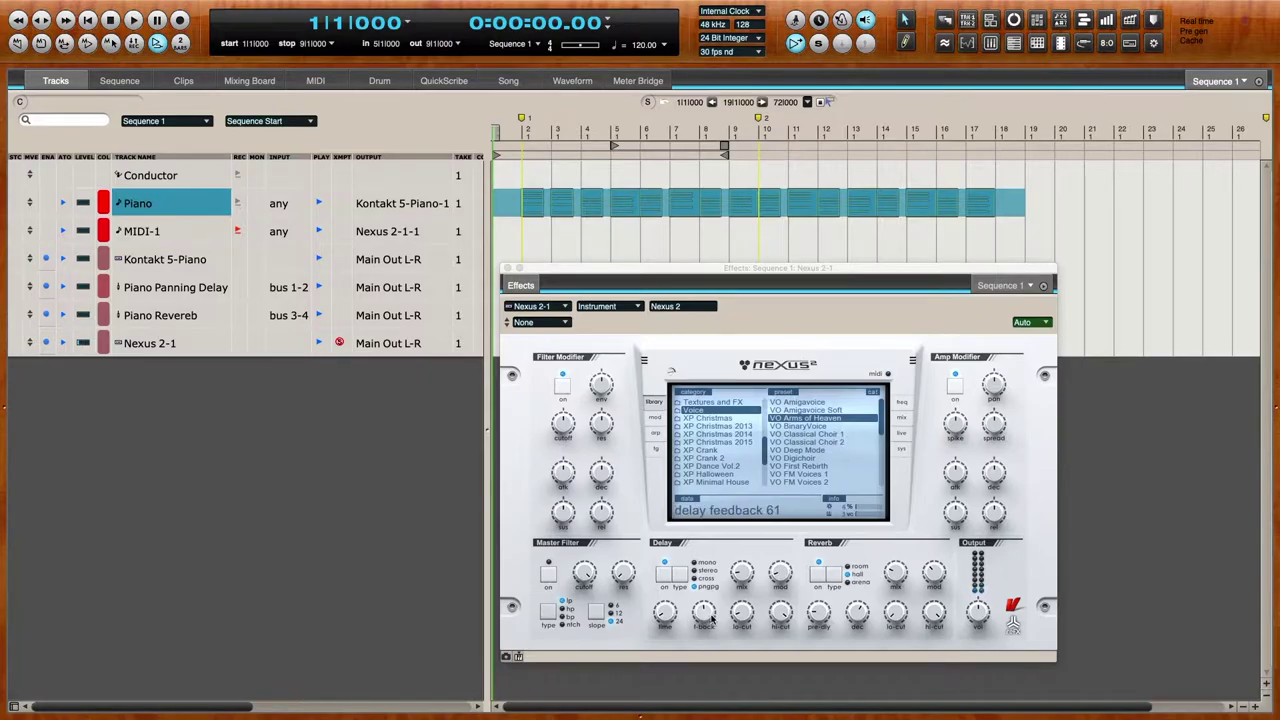
mouse_move(741, 574)
mouse_down()
mouse_move(744, 548)
mouse_move(744, 568)
mouse_up()
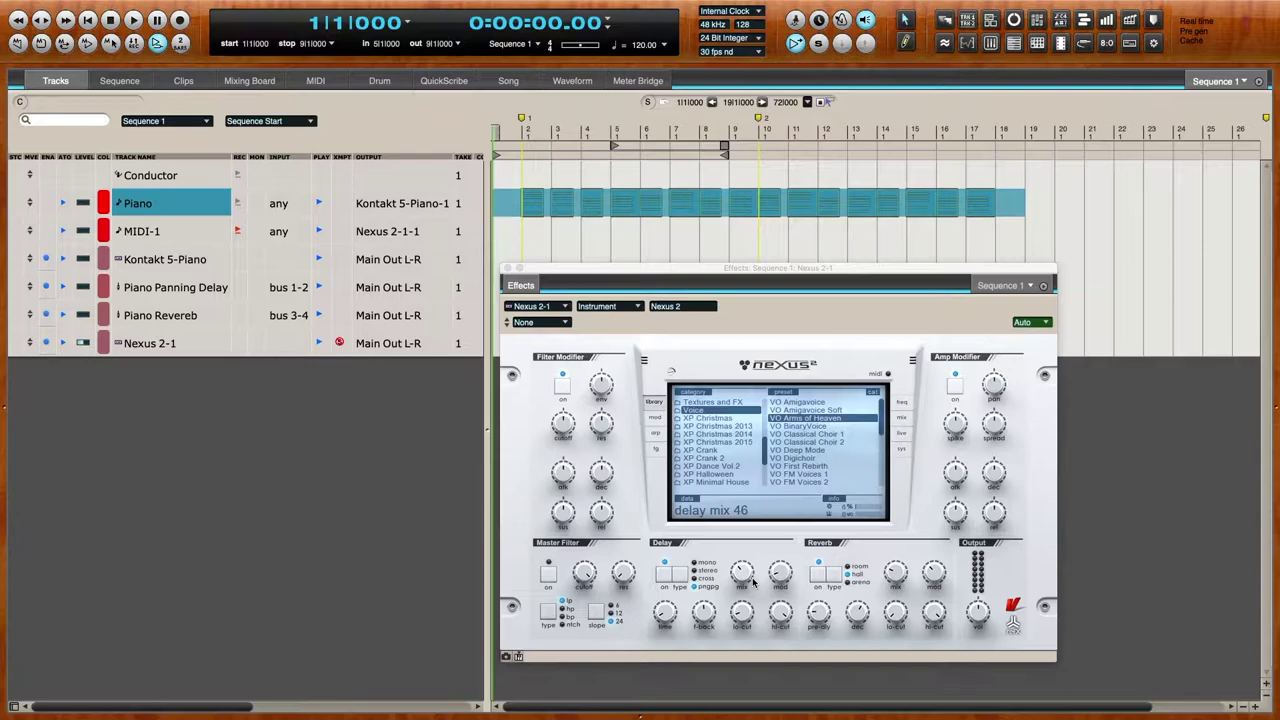
- Switch the Nexus master filter to high-pass, enable it and set its cutoff to about 63
click(545, 612)
click(548, 572)
mouse_move(588, 575)
mouse_down()
mouse_move(593, 639)
mouse_move(588, 577)
mouse_up()
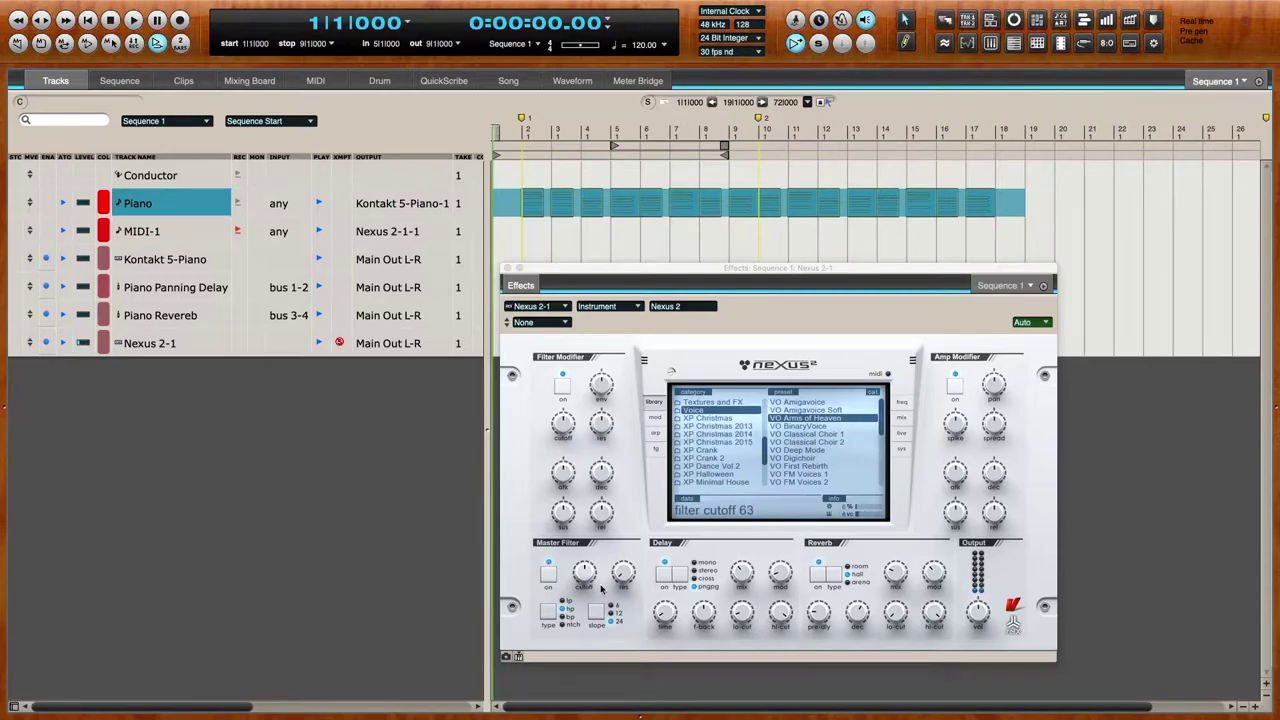
- Change the Nexus delay type to stereo and lower the delay mix to 33
click(687, 575)
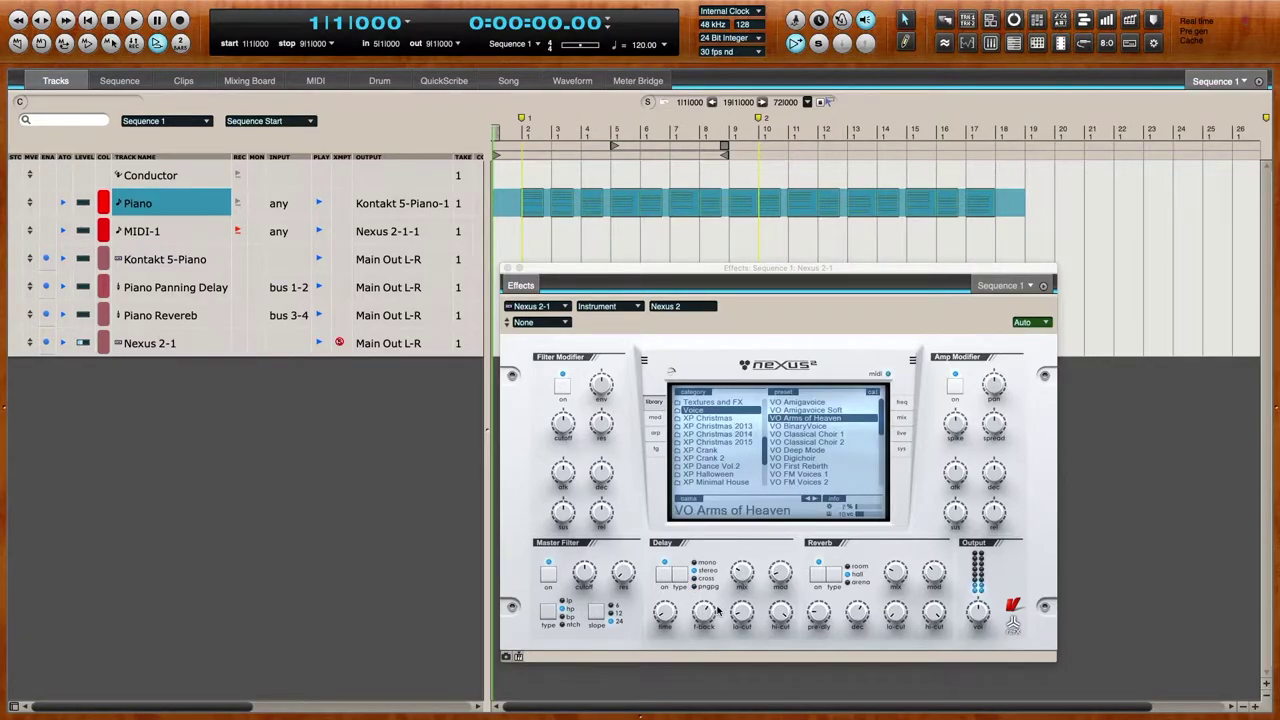
mouse_move(743, 576)
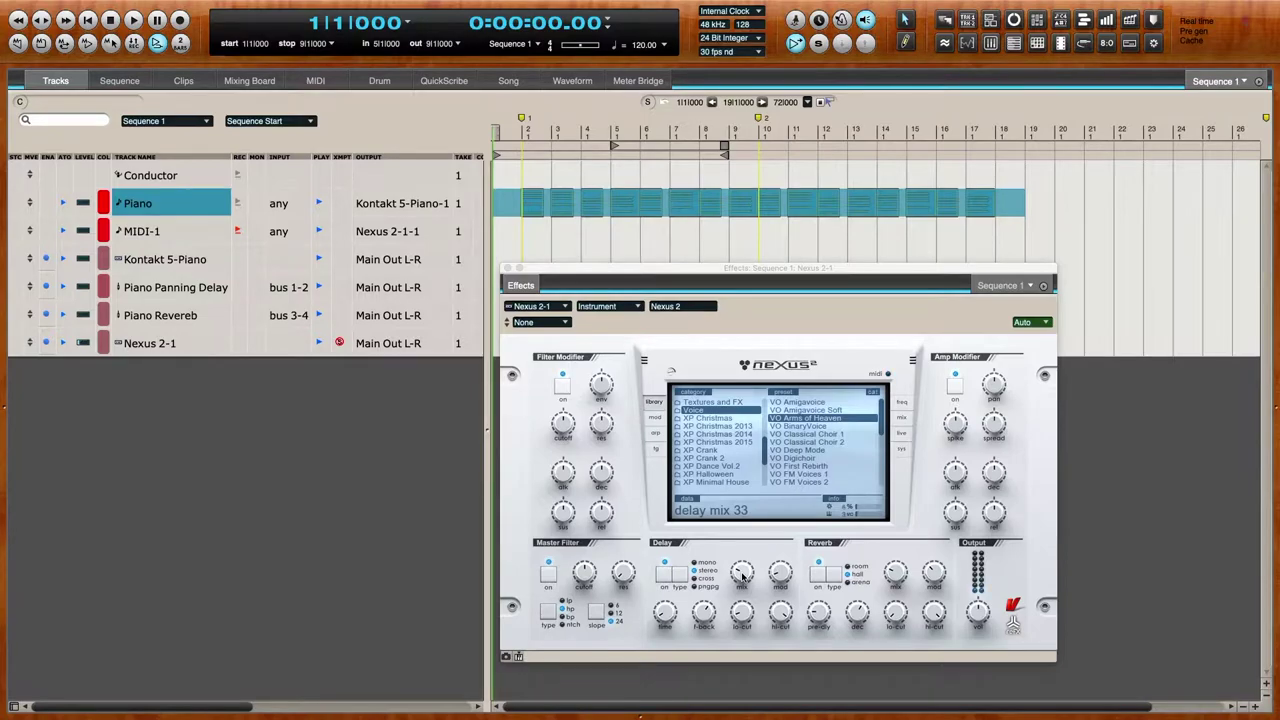
mouse_move(786, 578)
mouse_move(750, 604)
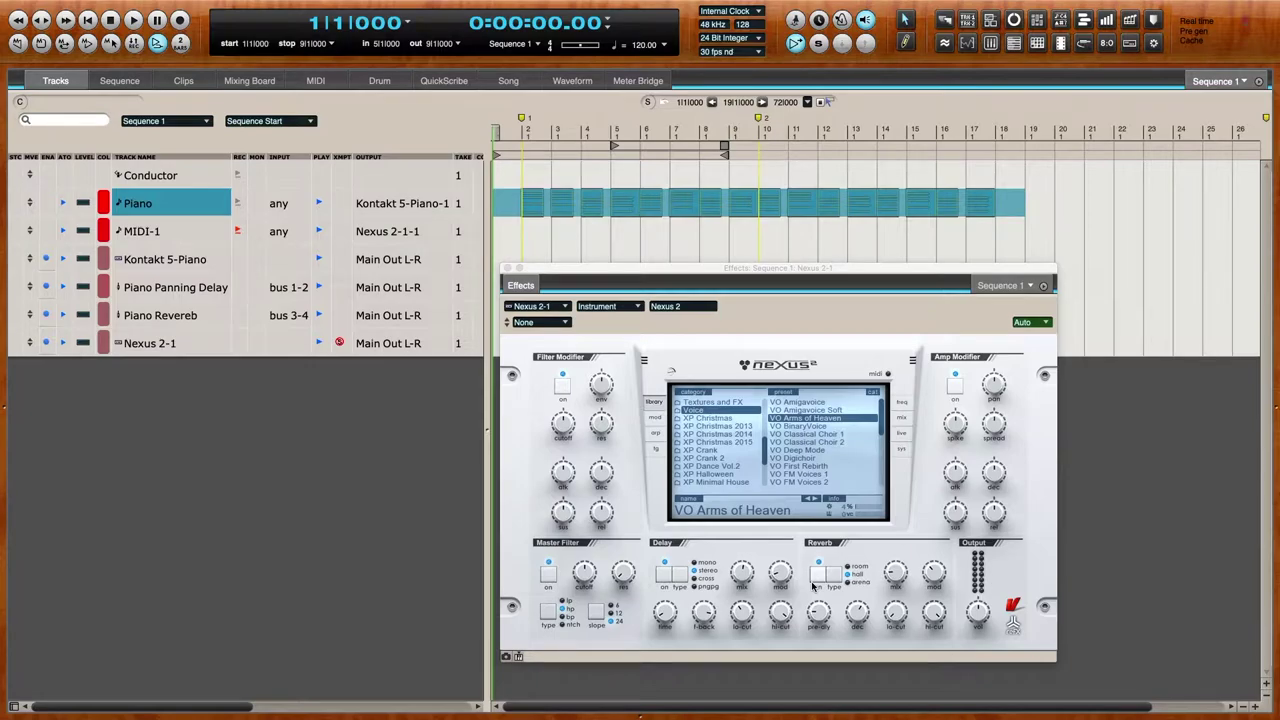
- Play the sequence to hear the voice patch with the piano, turn off the Nexus delay and stop playback
key(space)
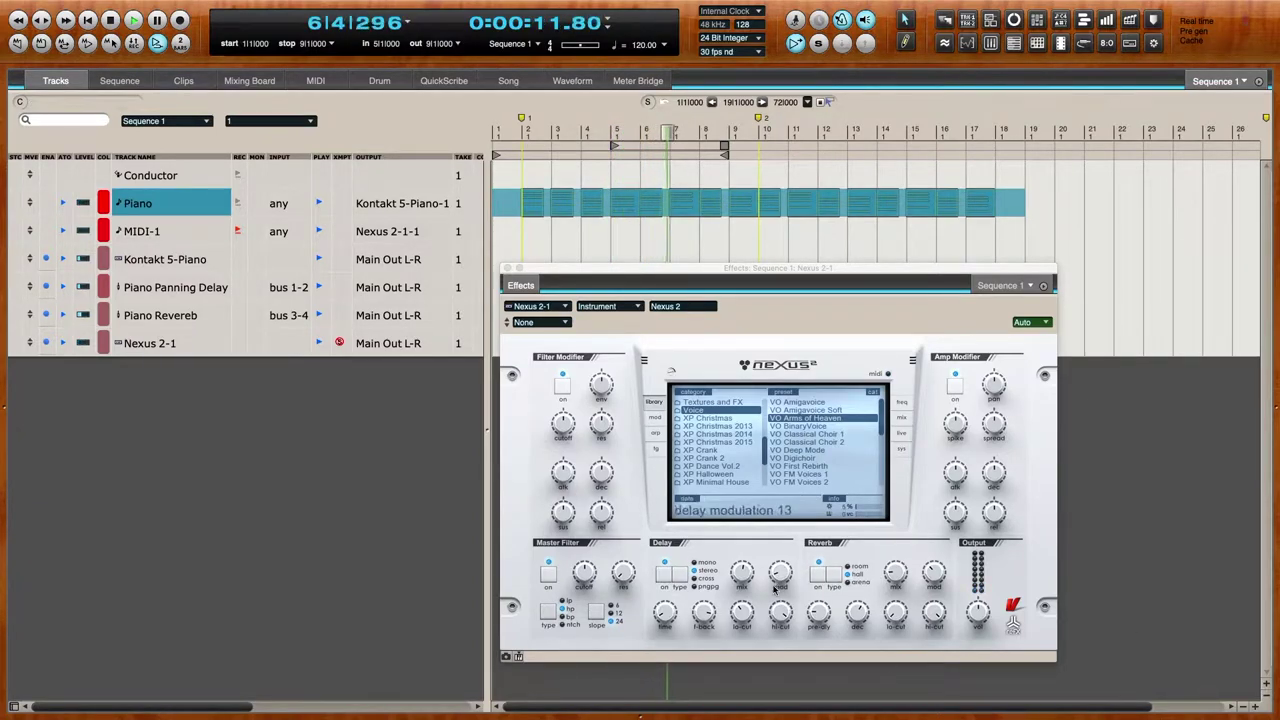
click(665, 574)
key(space)
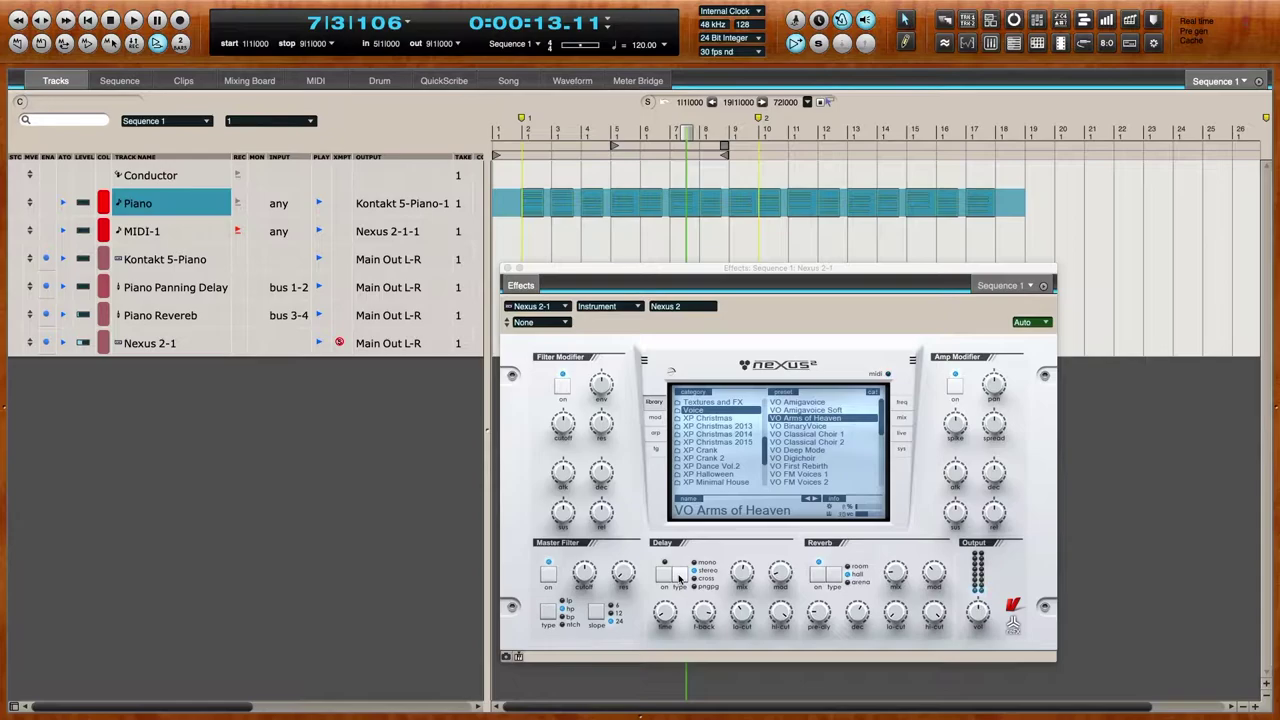
- Fine-tune the Nexus master filter cutoff and set the reverb modulation to 17, finishing with the Piano track deselected
mouse_move(583, 581)
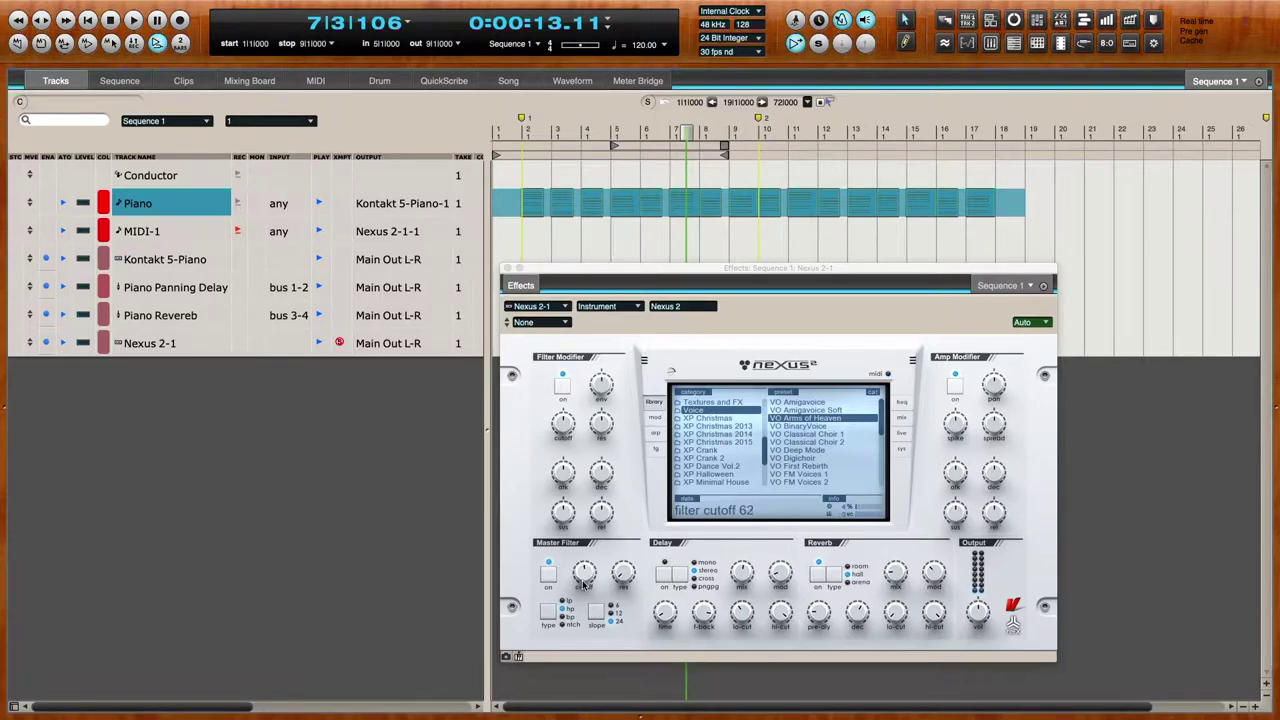
scroll(585, 576, up, 5)
mouse_move(936, 584)
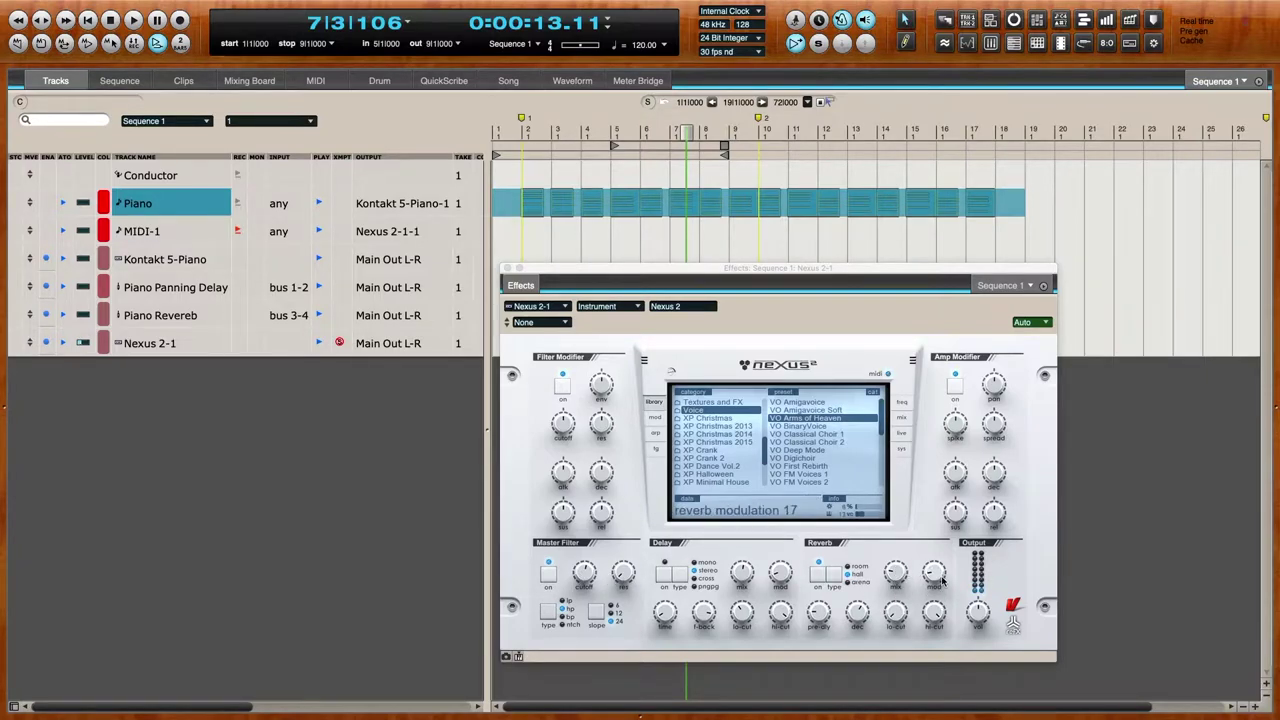
mouse_move(993, 508)
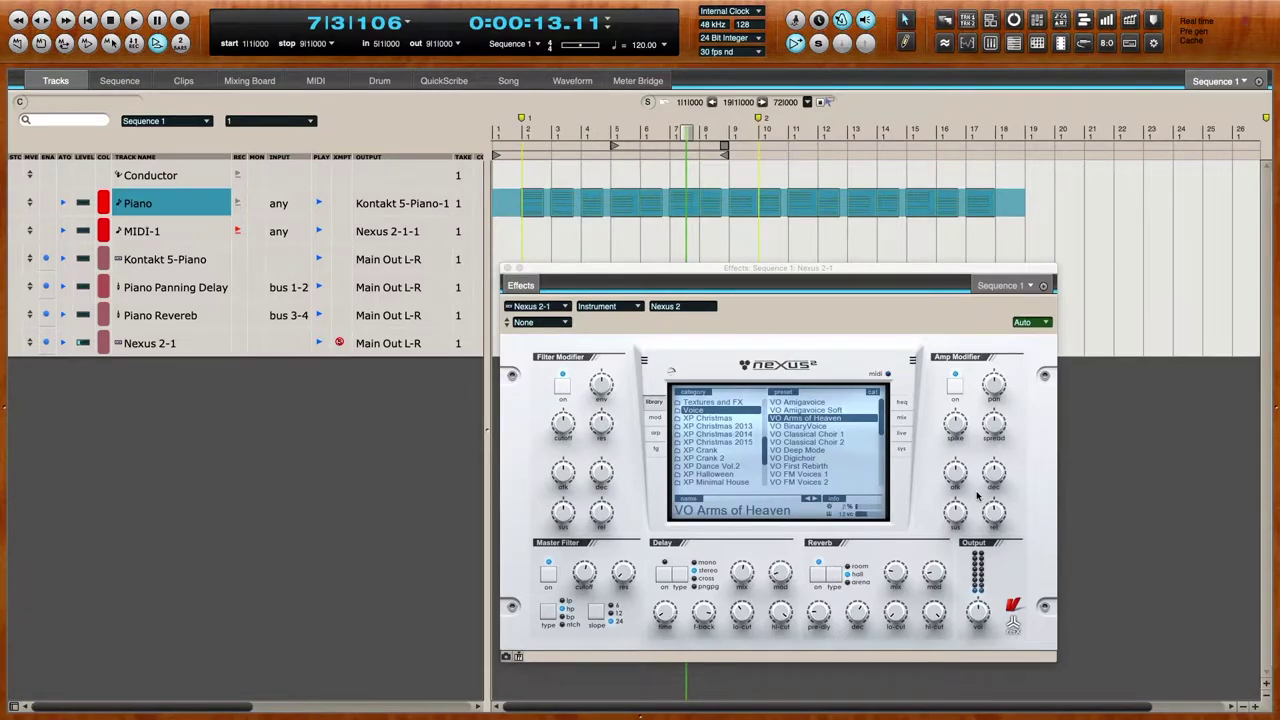
click(270, 450)
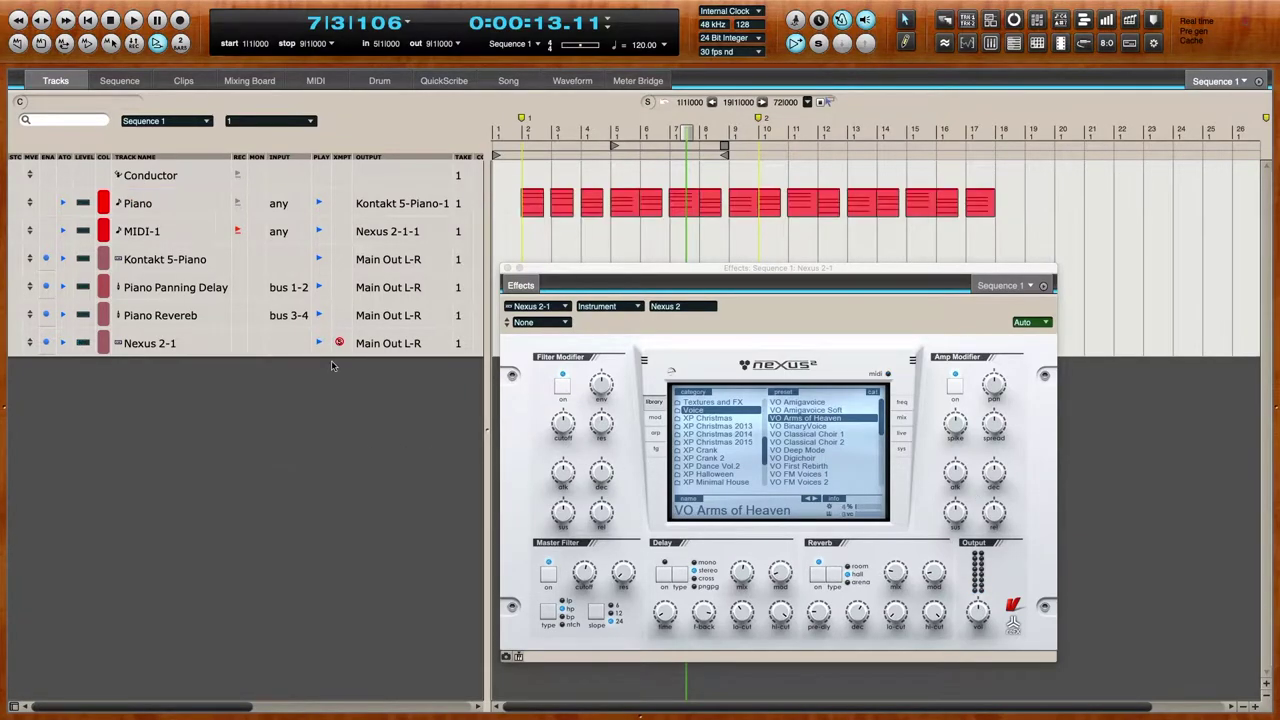
- Rename the Nexus 2-1 instrument track as Nexus 2-Voice
click(197, 350)
click(197, 350)
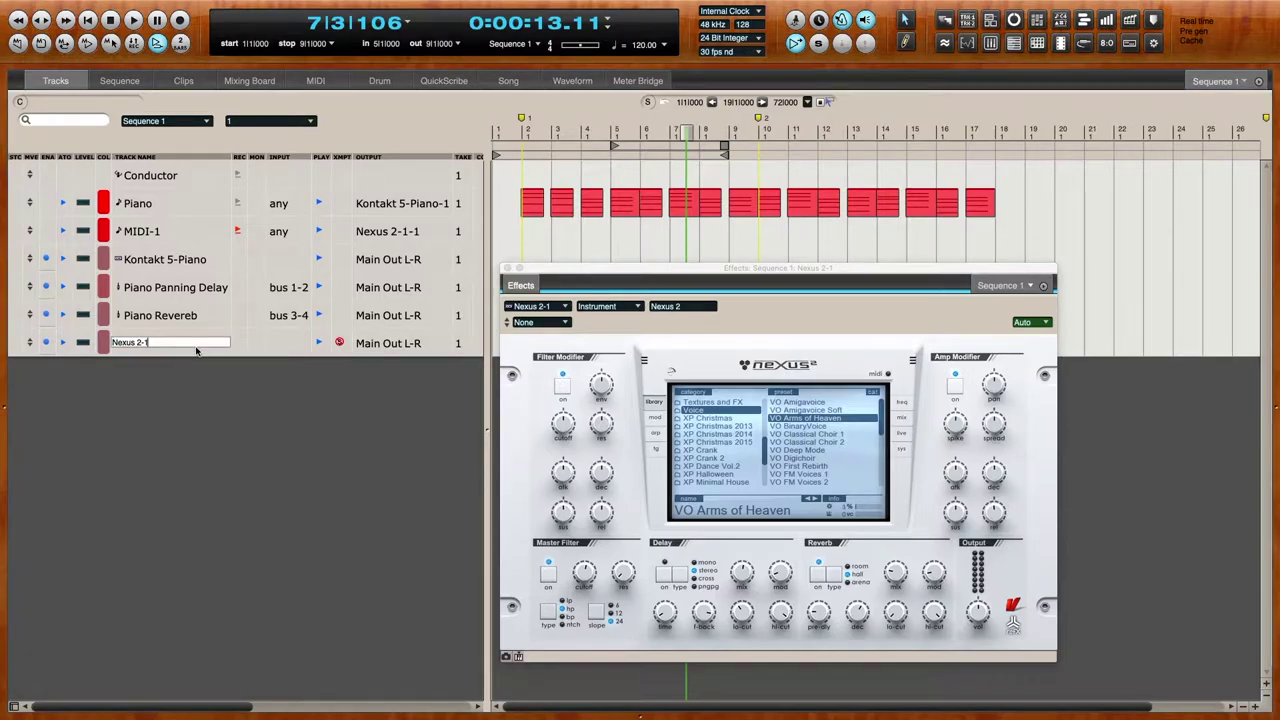
key(Return)
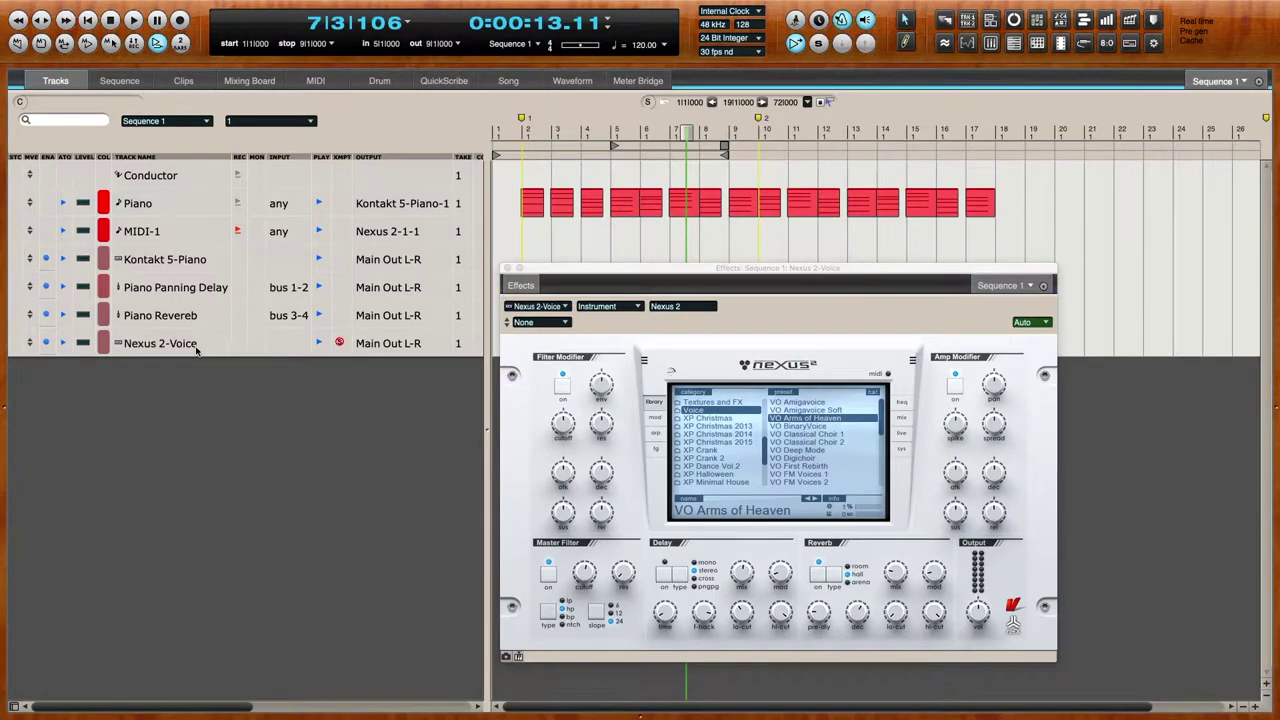
- Rename the MIDI-1 track as Voice and change its track colour to orange
click(183, 231)
click(182, 231)
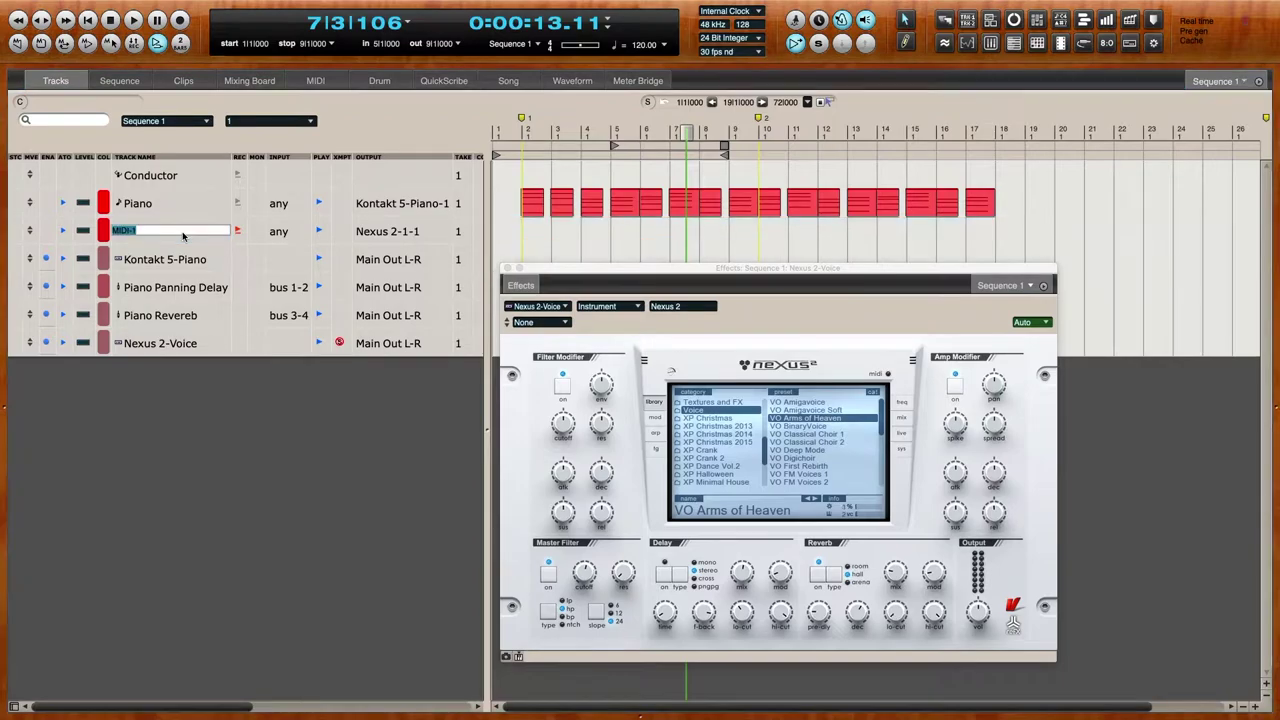
key(Return)
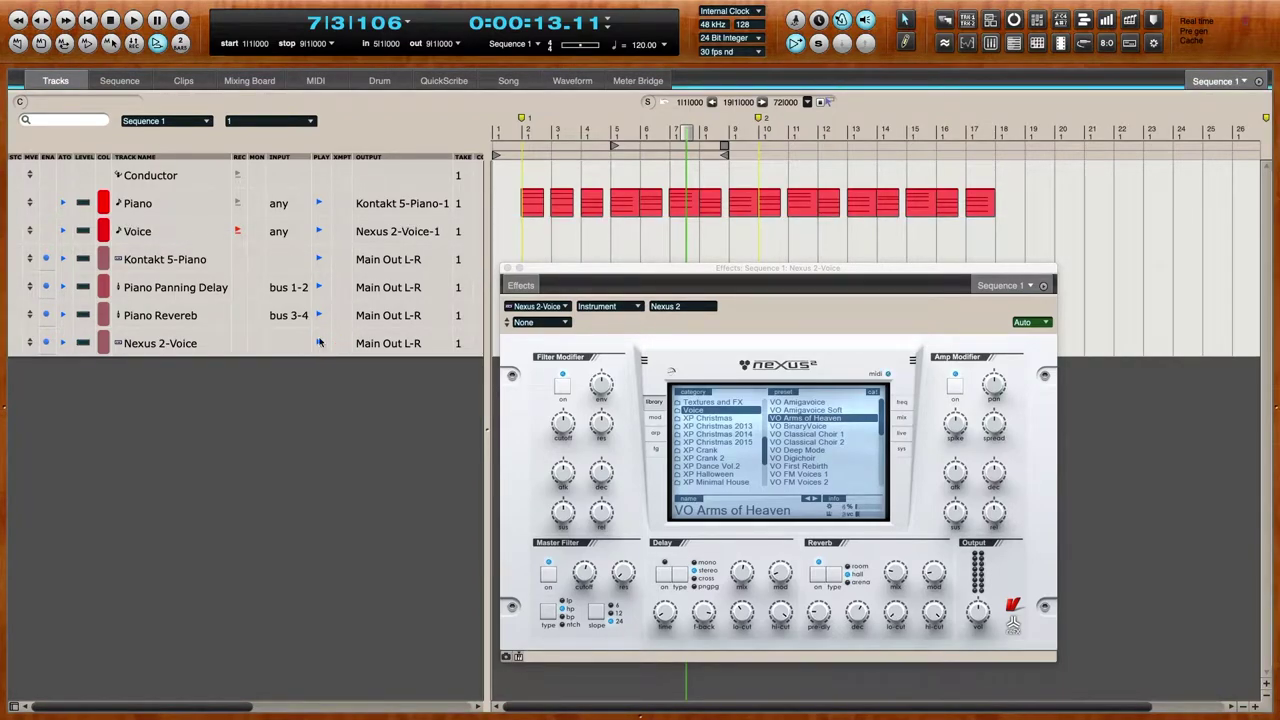
click(104, 233)
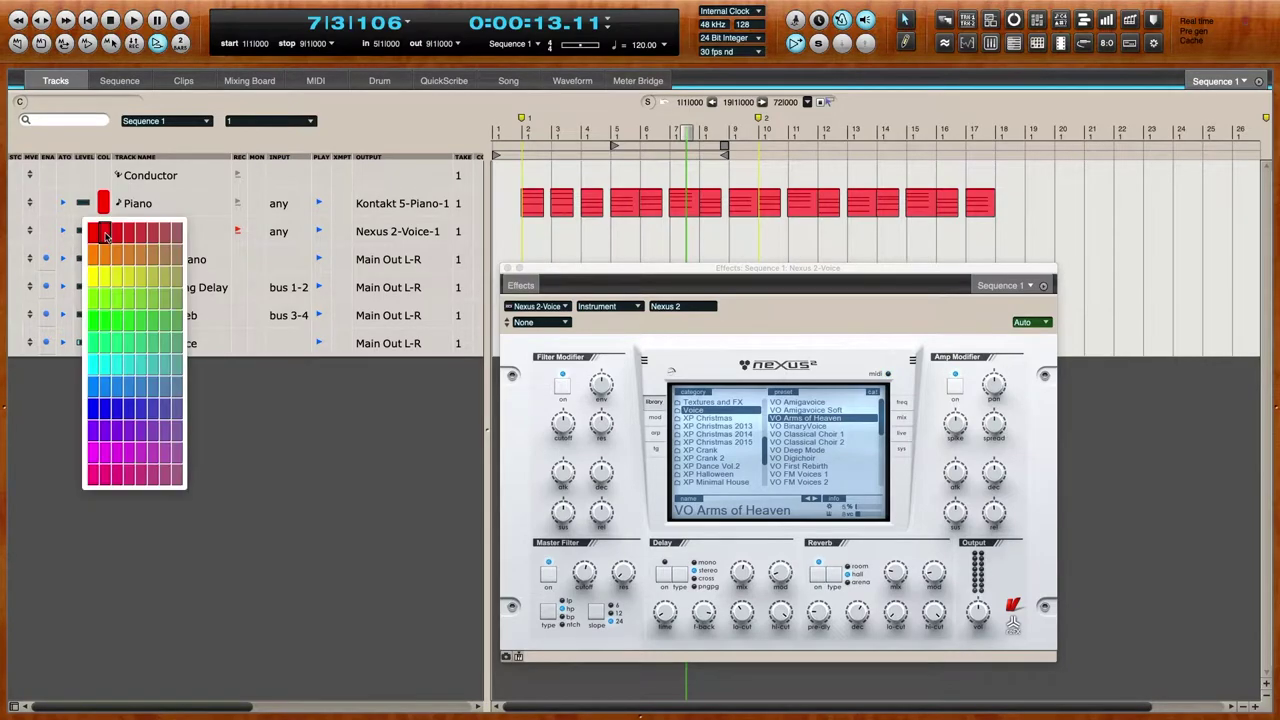
click(96, 251)
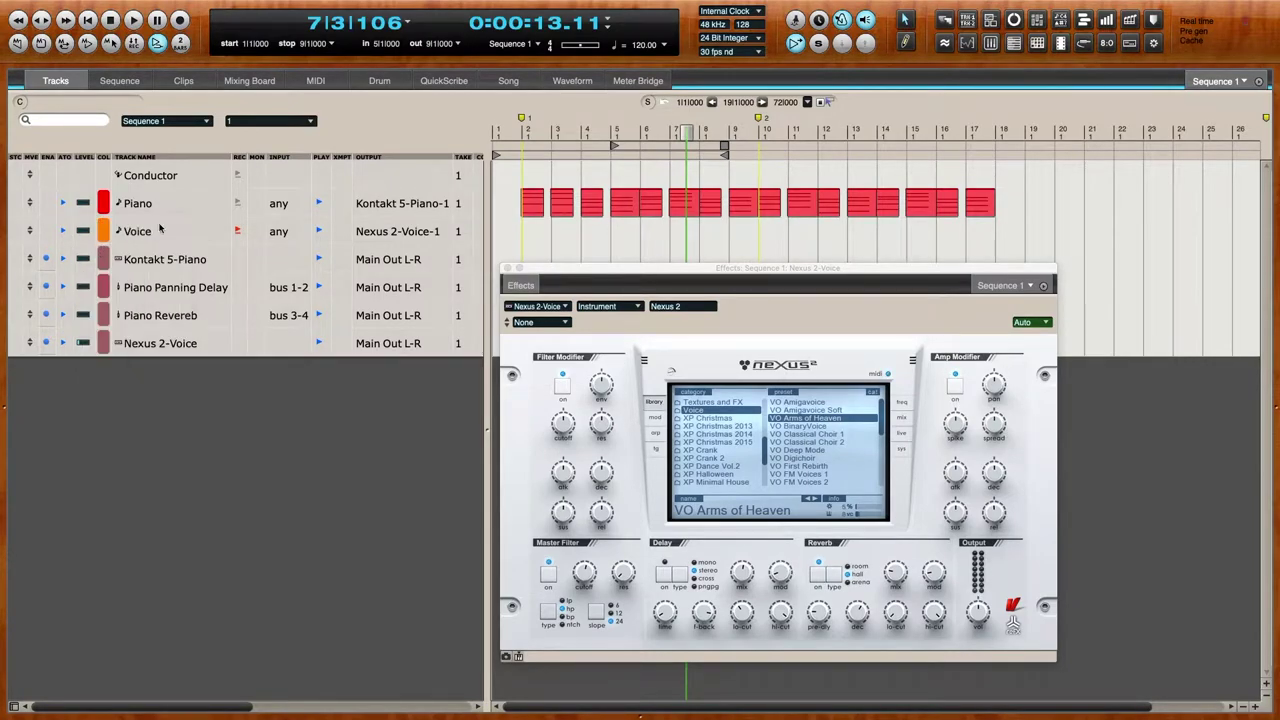
- In the mixer, add the MOTU Echo delay effect to insert B of the Nexus 2-Voice channel
click(246, 81)
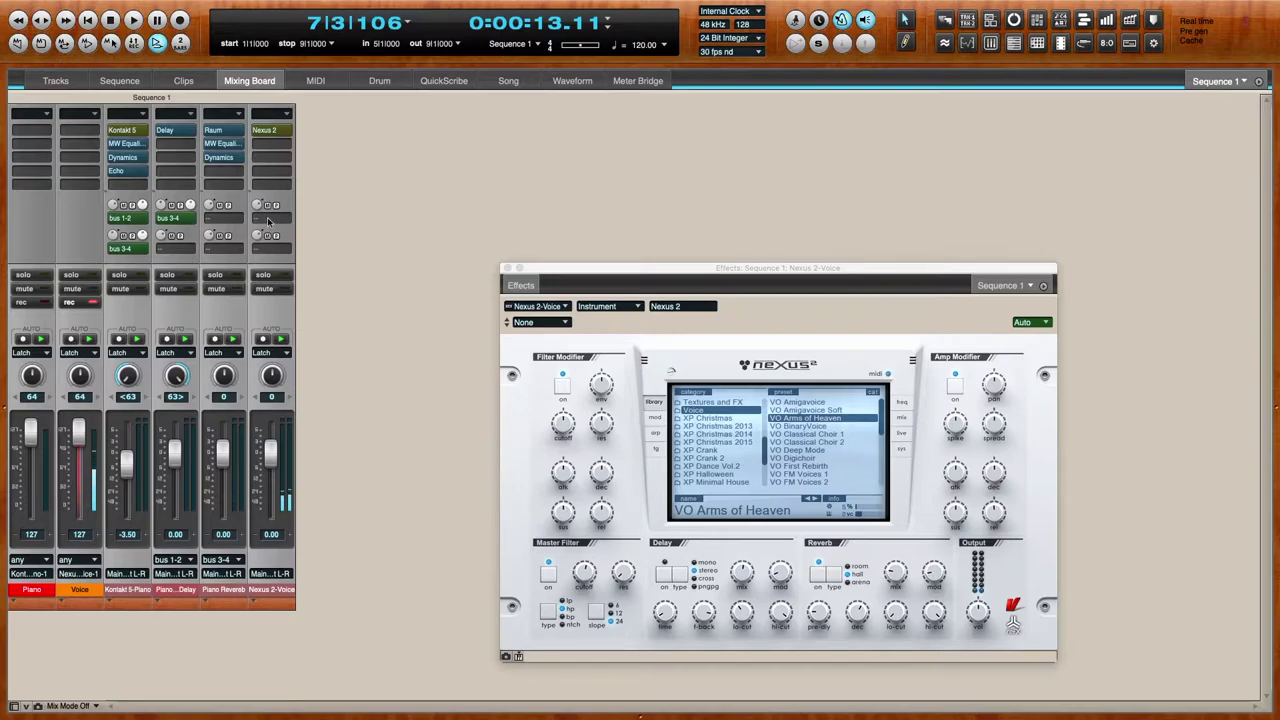
click(274, 144)
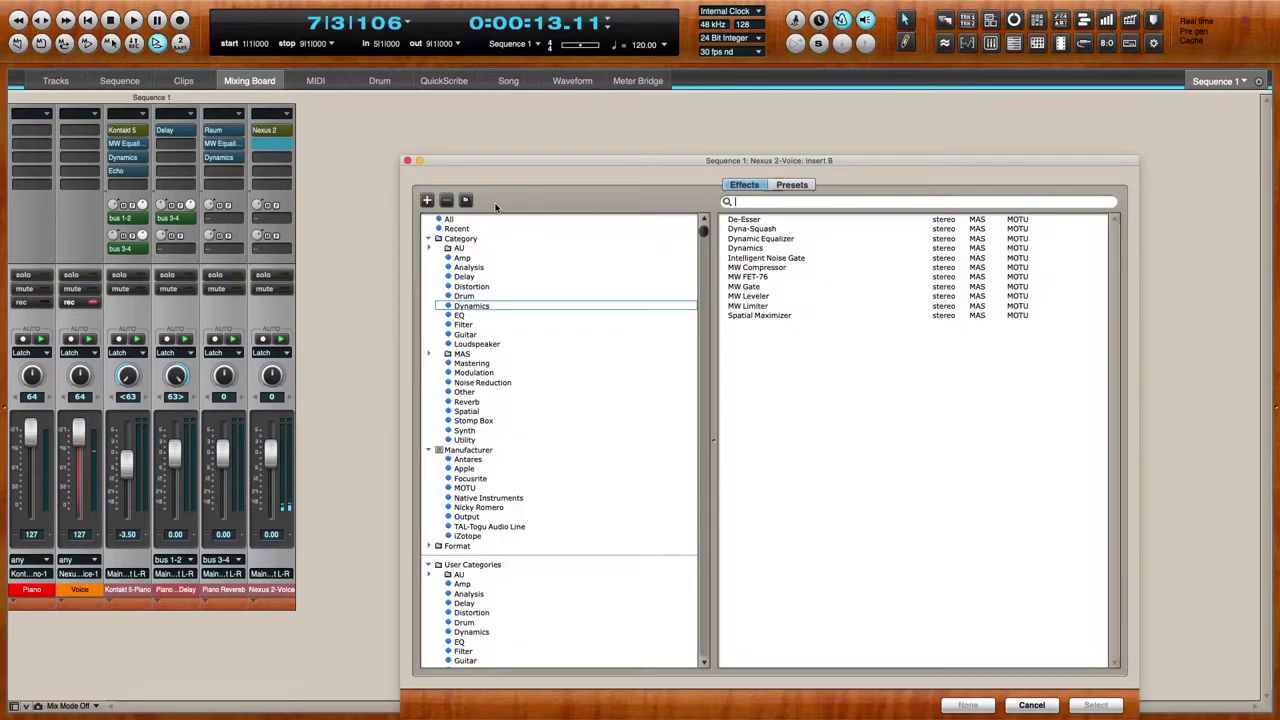
click(466, 277)
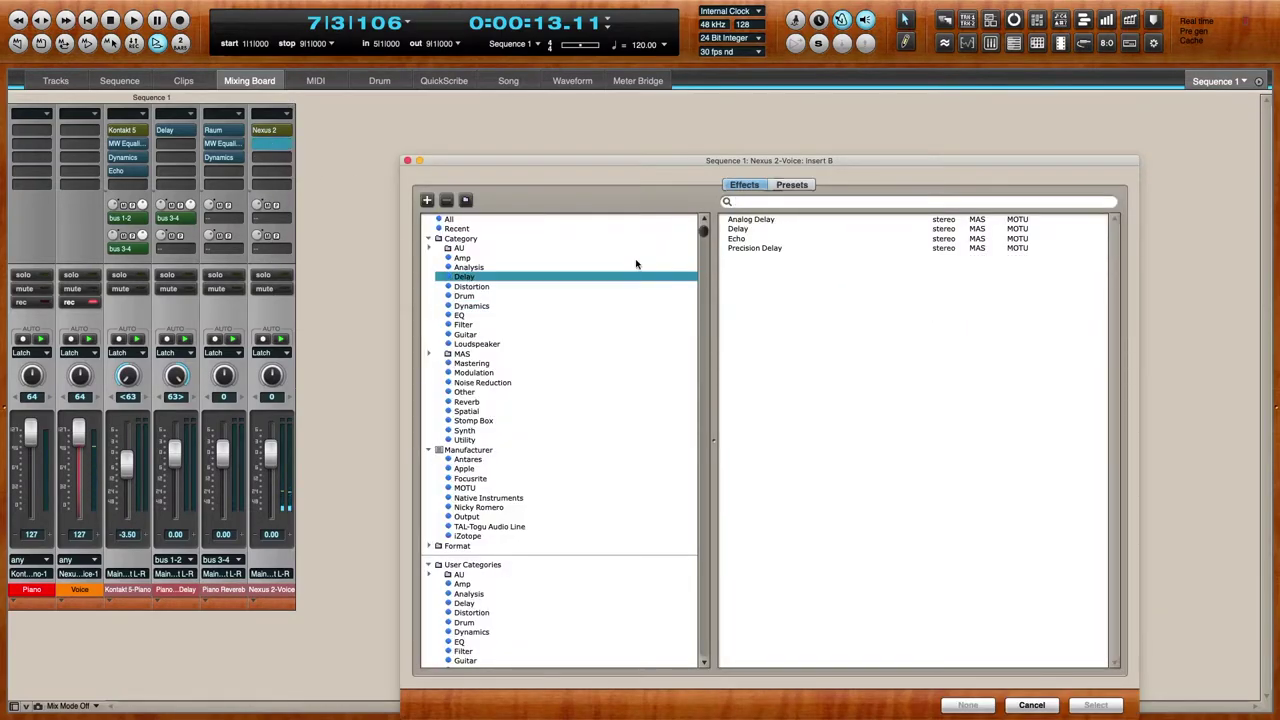
double_click(747, 240)
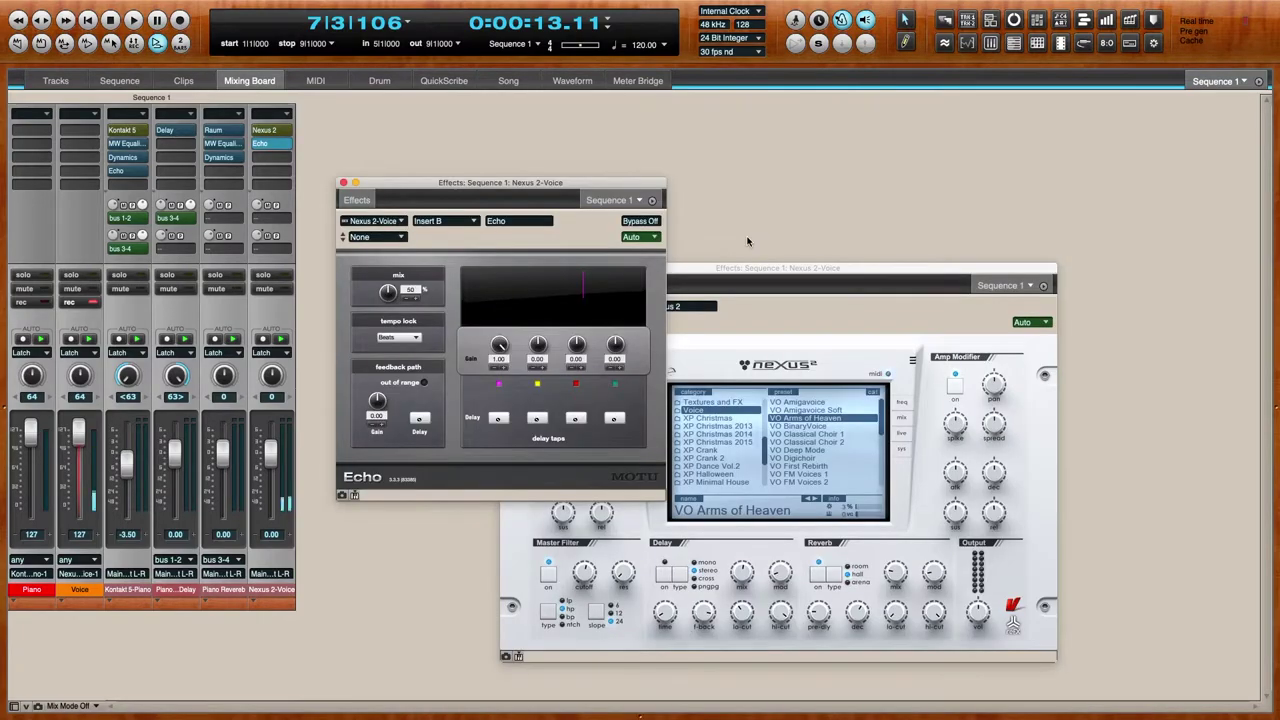
- Set note values for the Echo's first delay tap and feedback delay, with feedback gain at 0.56 and mix at 38%
click(500, 419)
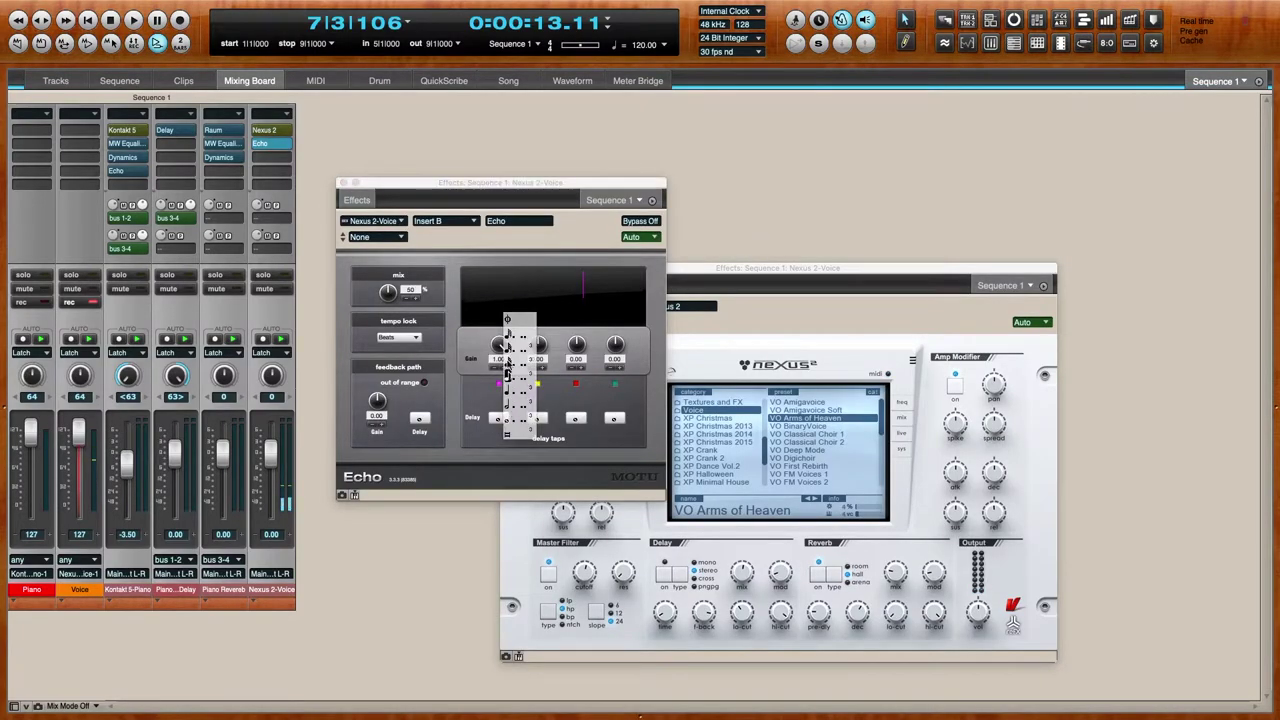
click(509, 363)
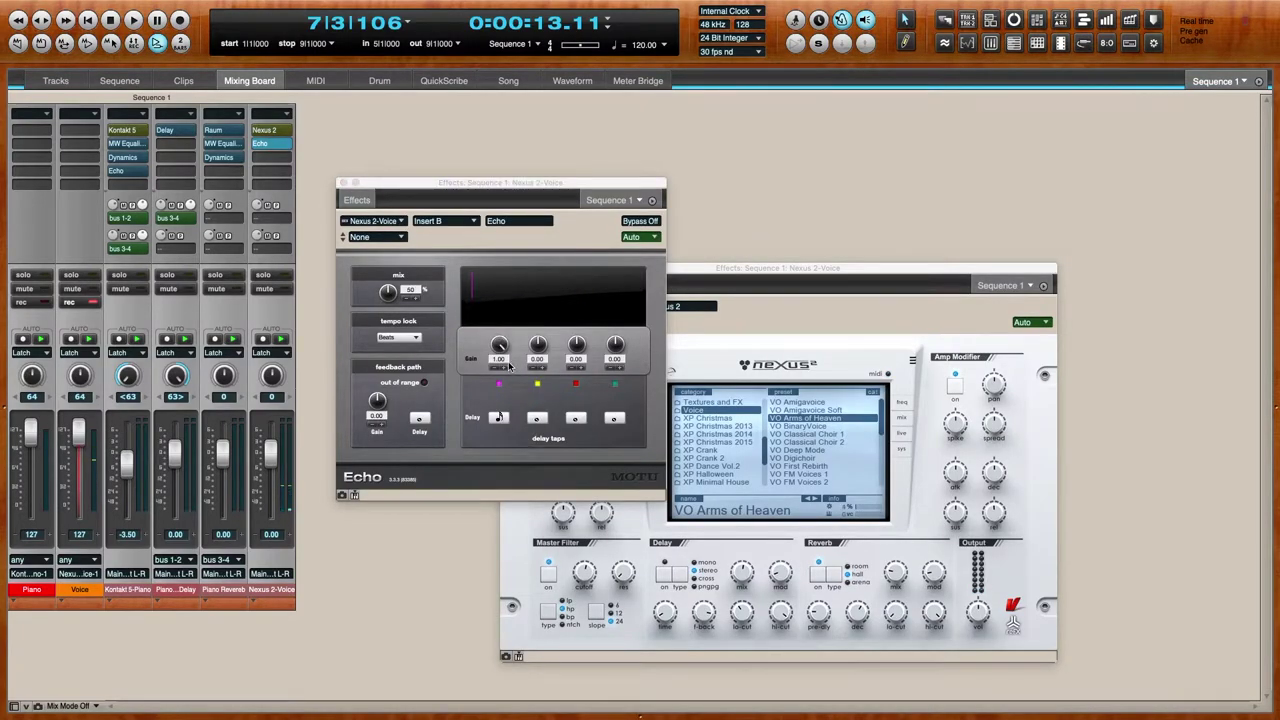
click(418, 419)
click(430, 366)
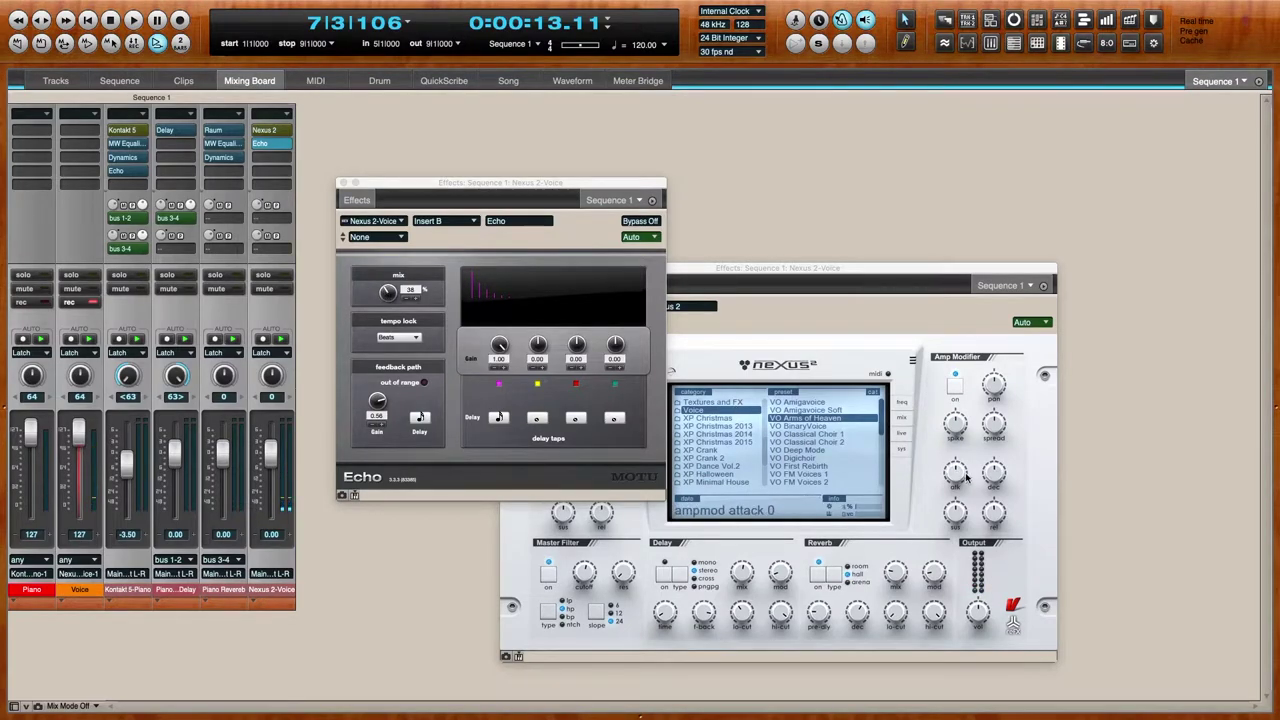
- Adjust the Nexus amp decay and set its reverb mix to 22, and lower the Echo mix to 31%
click(1000, 475)
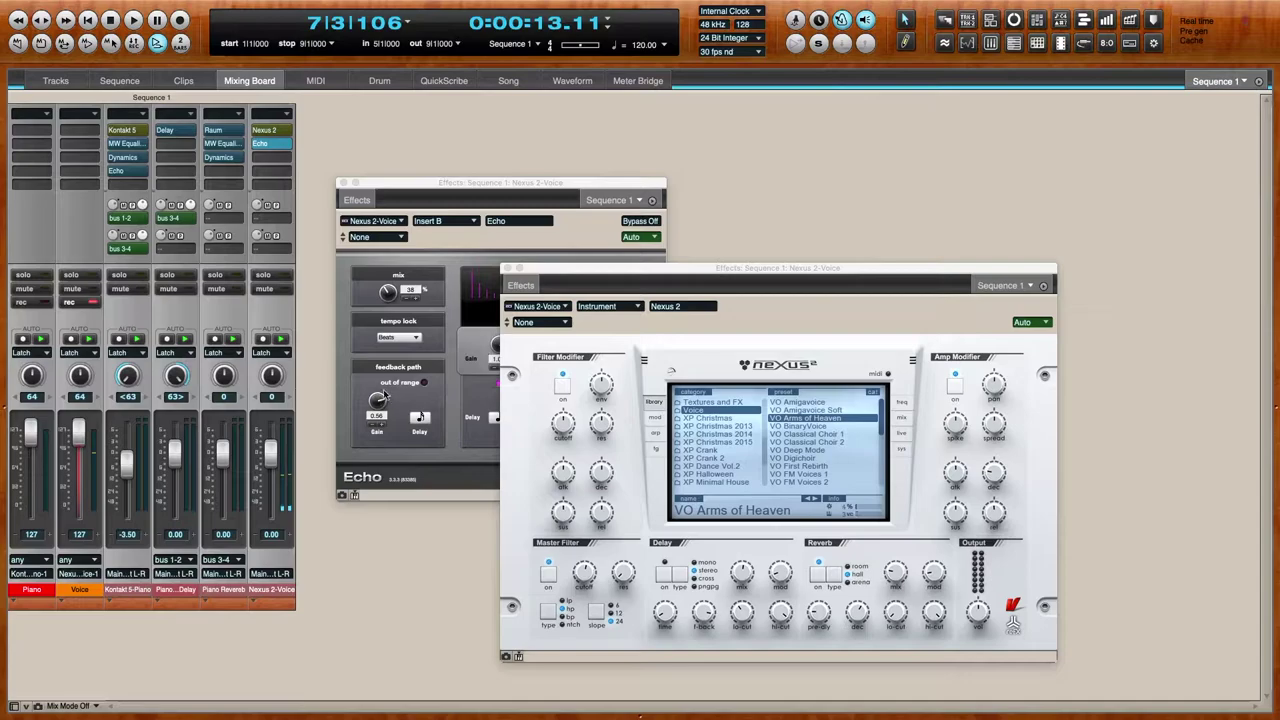
drag(388, 302, 388, 310)
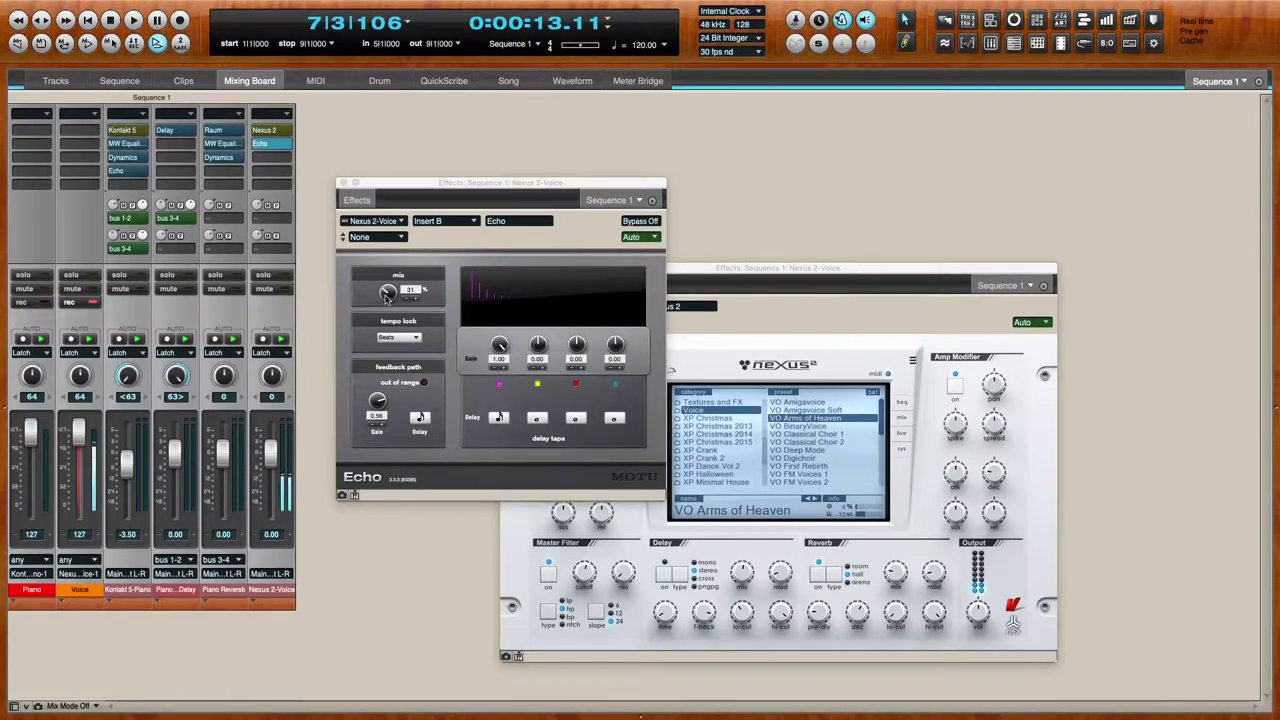
click(895, 580)
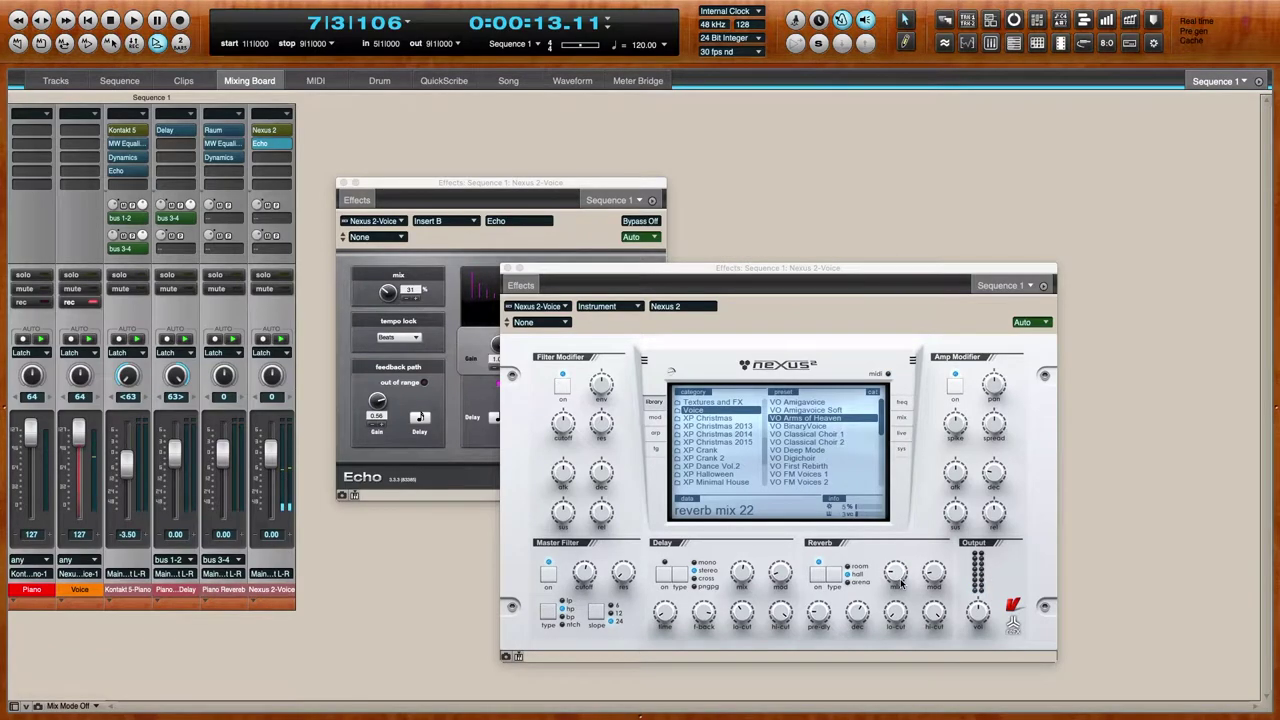
- Play the sequence from marker 1 in the track view while raising the Echo mix to 42% and feedback gain to 0.80
key(1)
click(66, 82)
key(space)
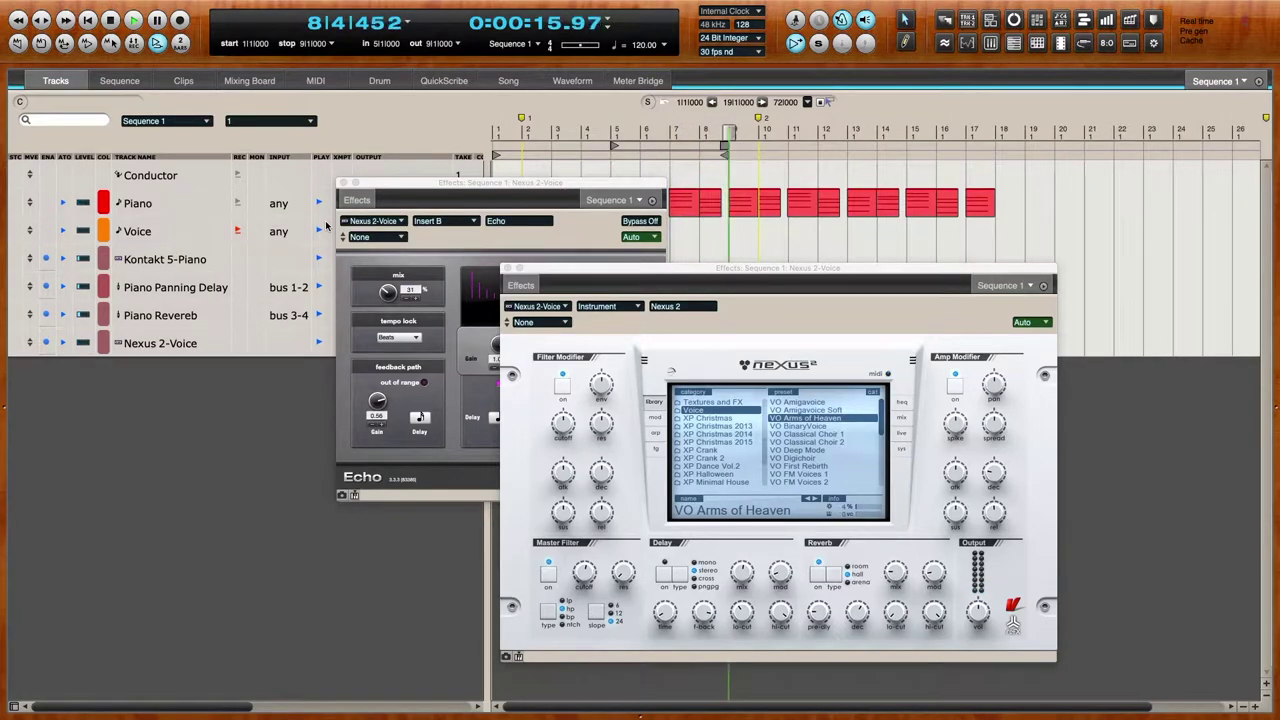
click(392, 414)
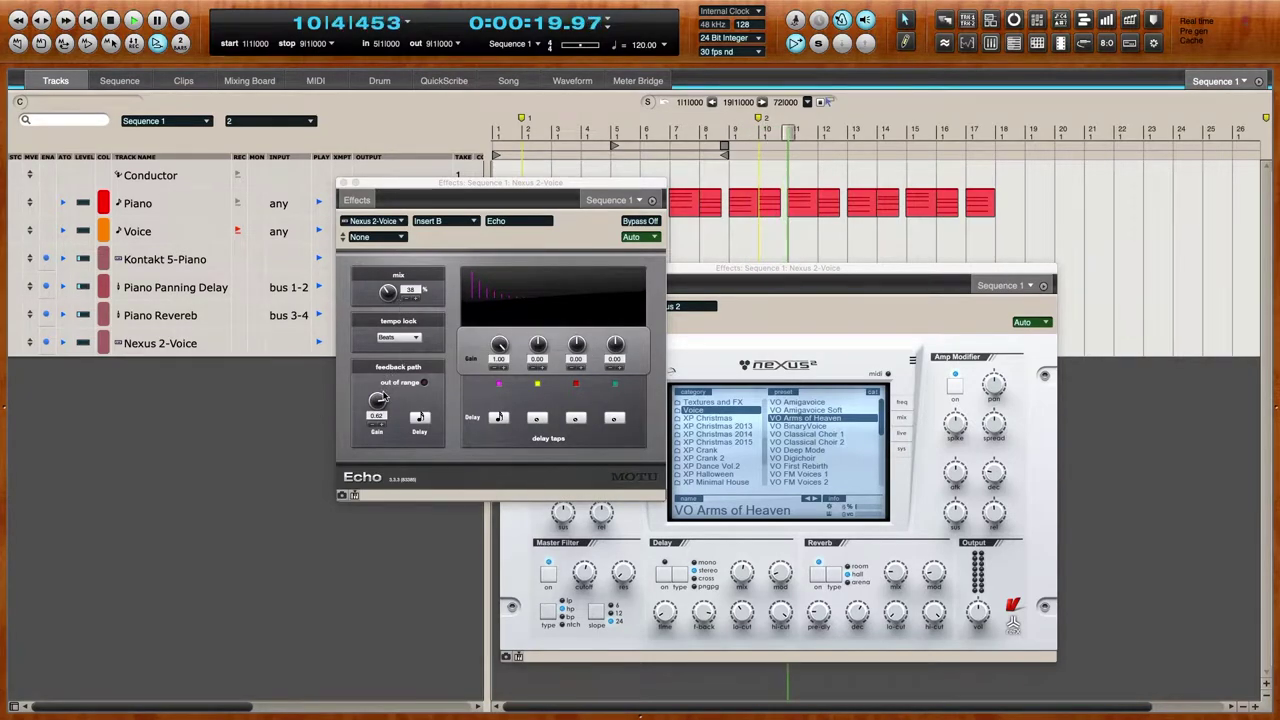
key(1)
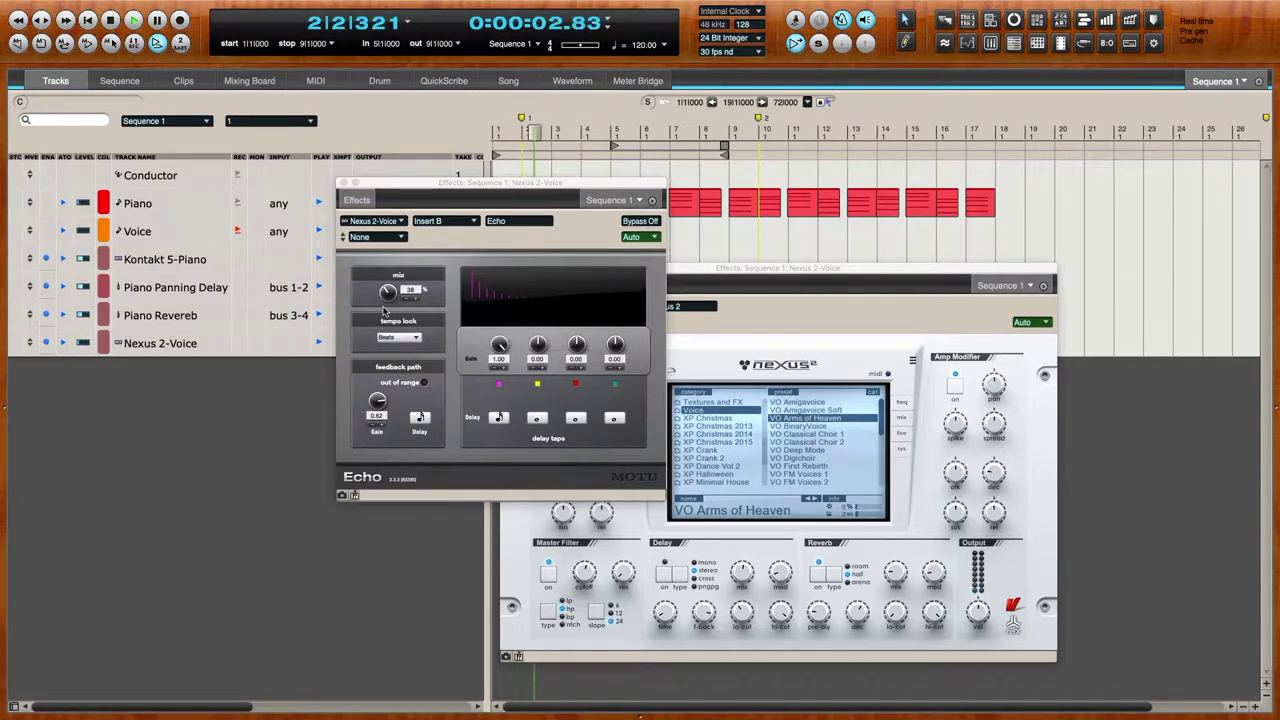
drag(377, 401, 377, 392)
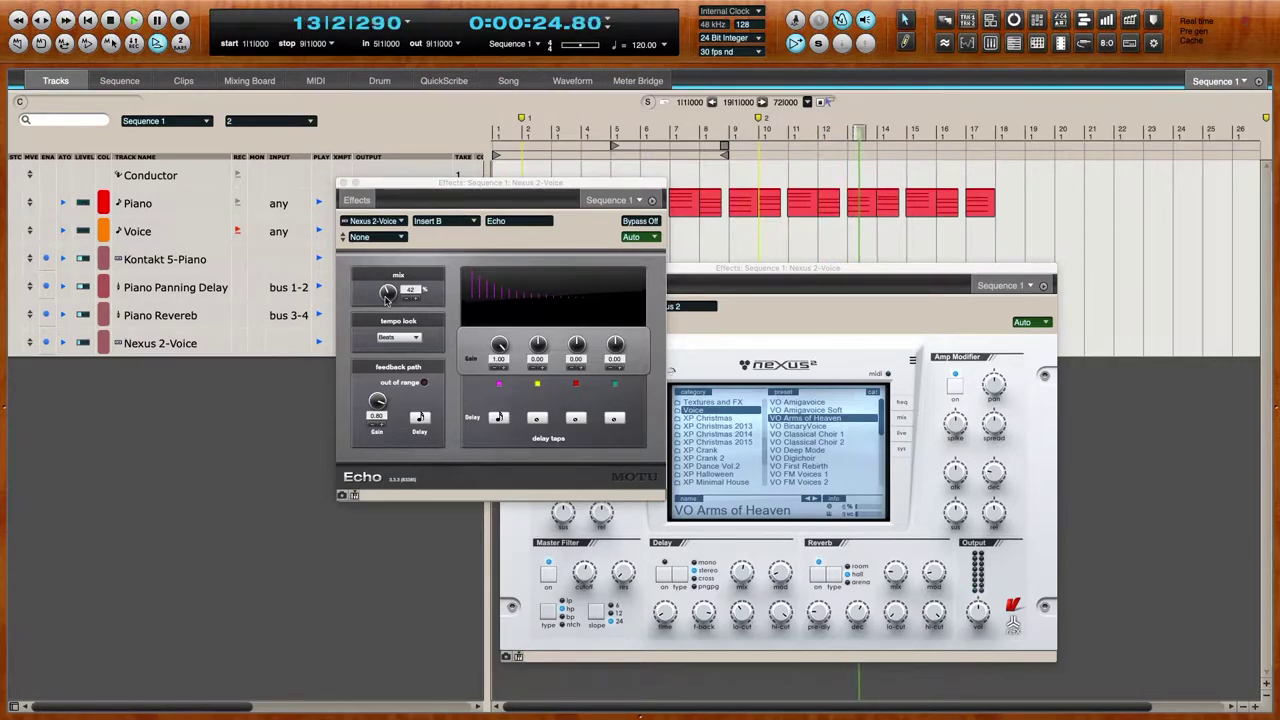
- Lower the Echo mix to 32% and feedback gain to 0.68, then record the voice part onto the Voice track
key(Return)
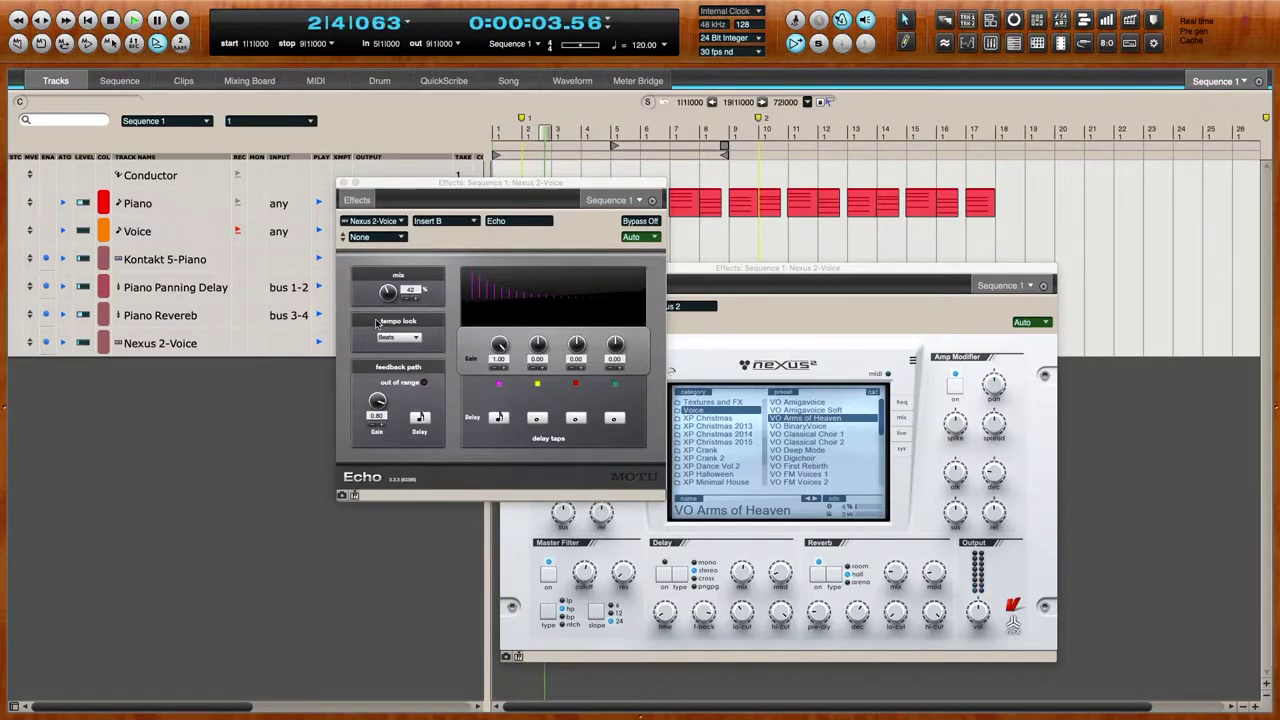
drag(387, 290, 385, 298)
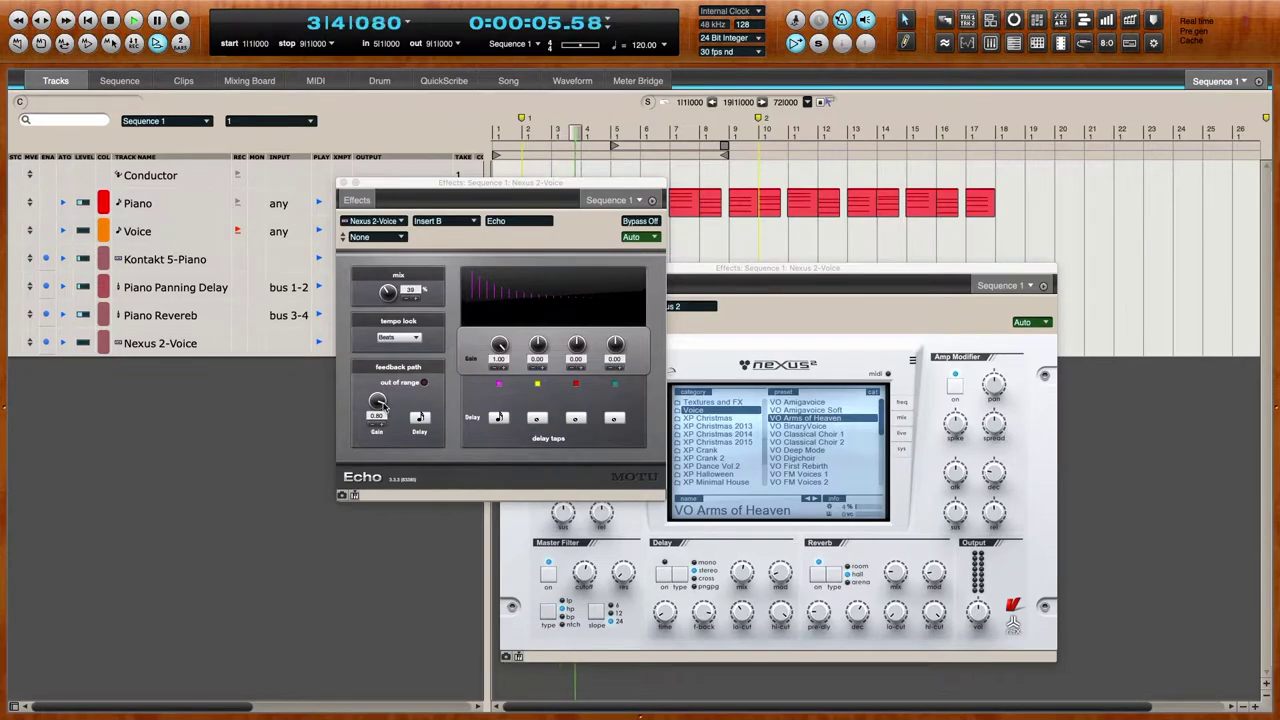
drag(378, 401, 381, 405)
key(Return)
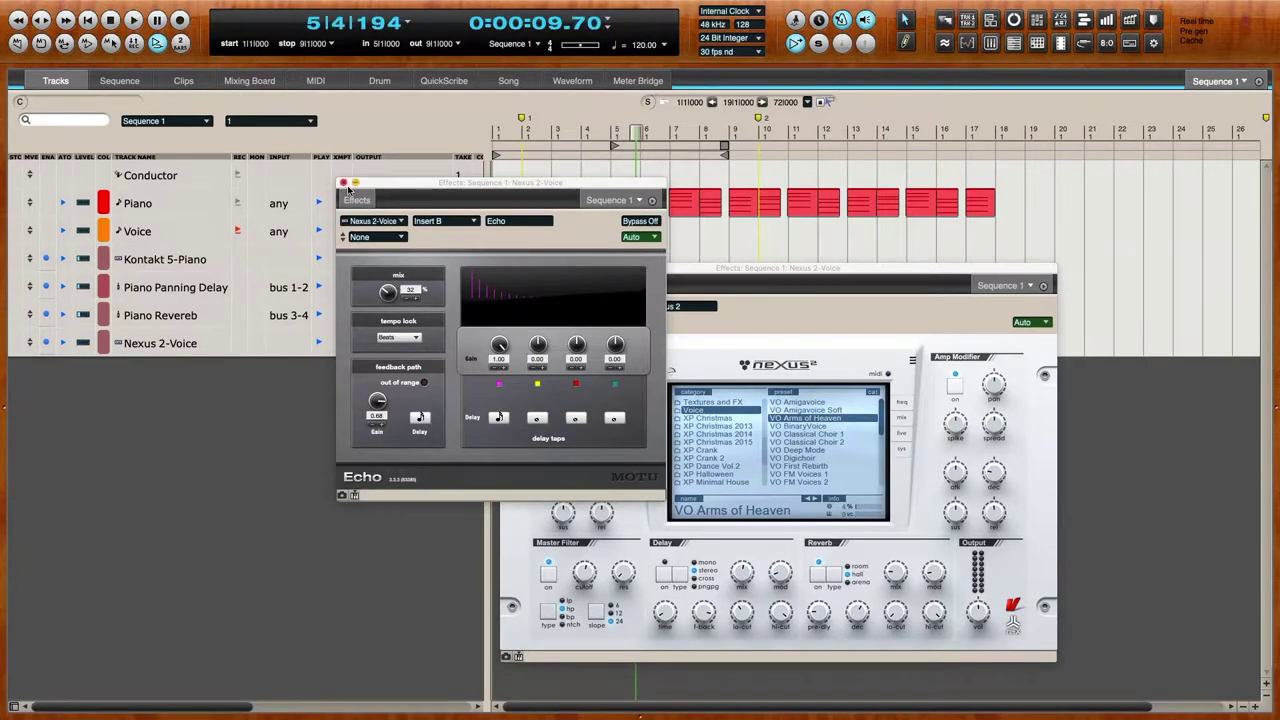
click(342, 183)
click(507, 269)
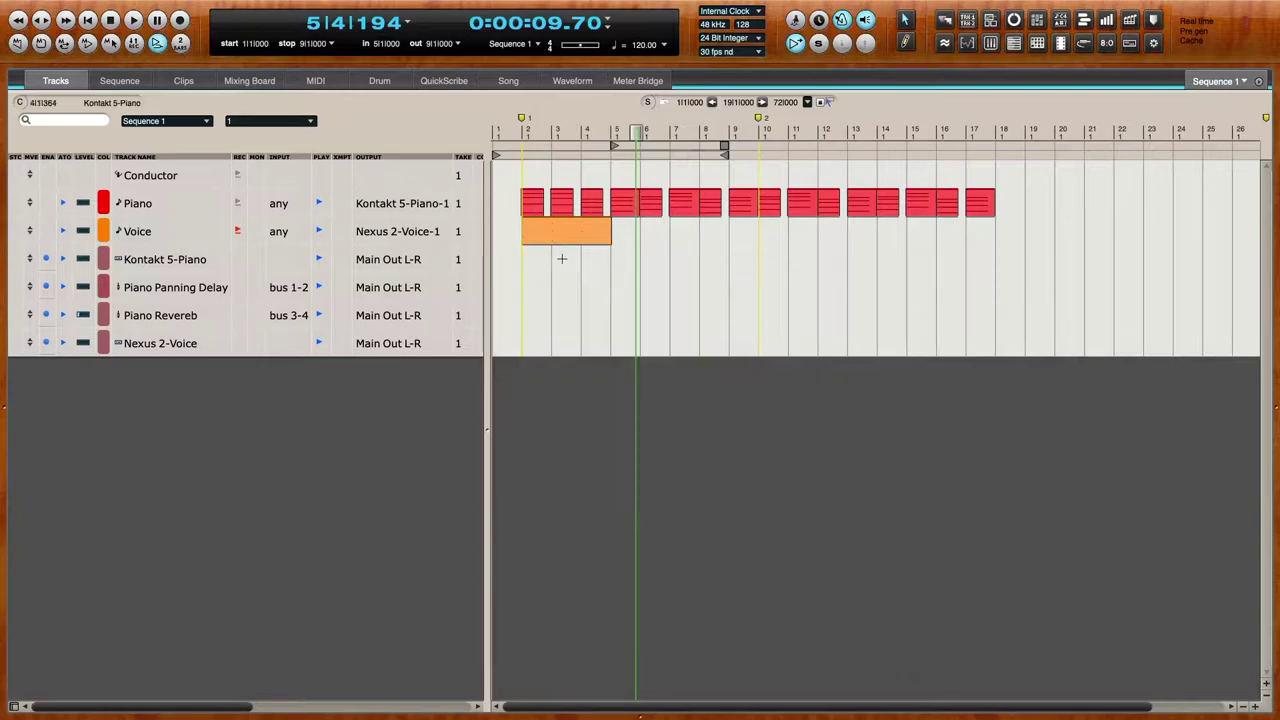
- Quantize the recorded Voice notes from bar 2 to bar 6 to a quarter-note grid
drag(641, 230, 536, 237)
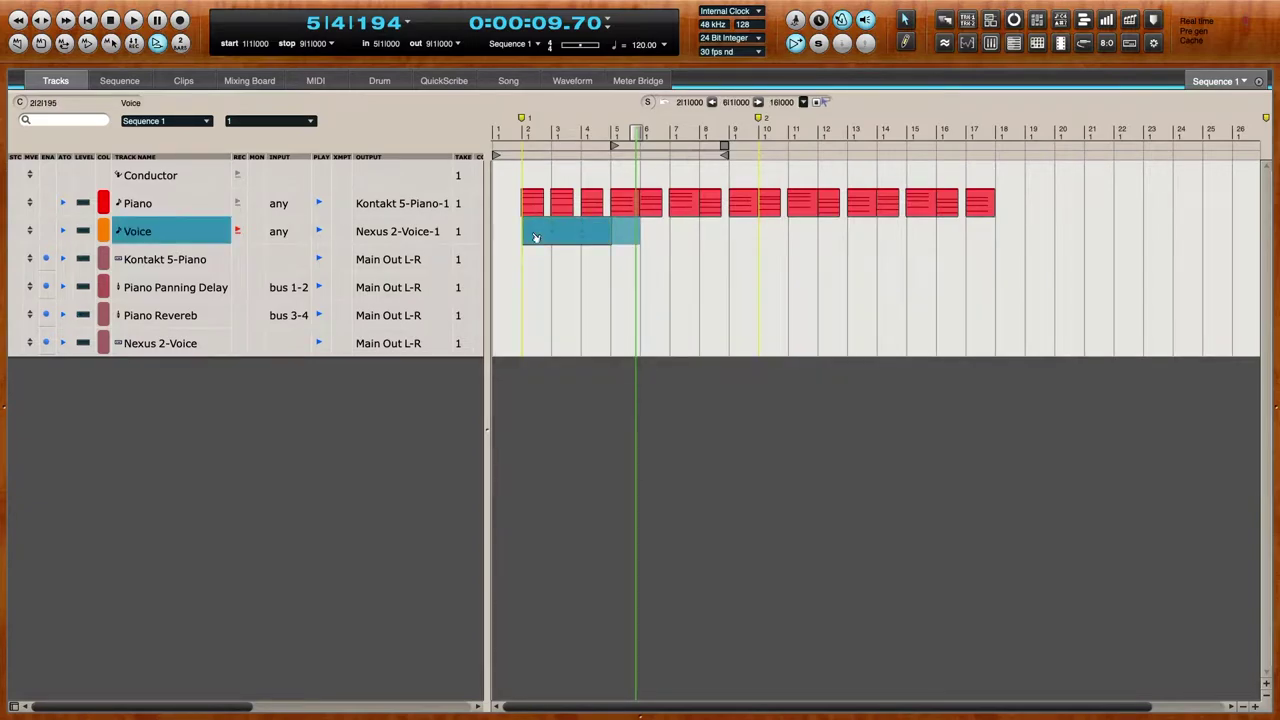
key(alt+0)
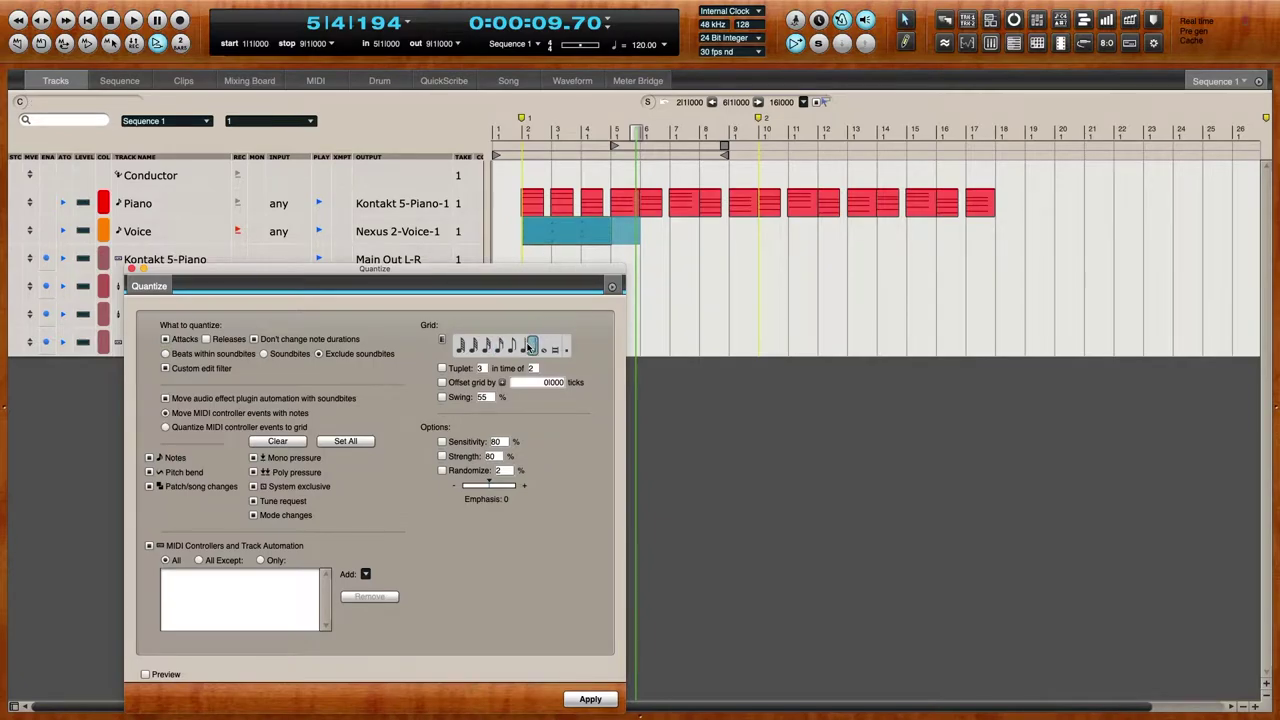
key(Return)
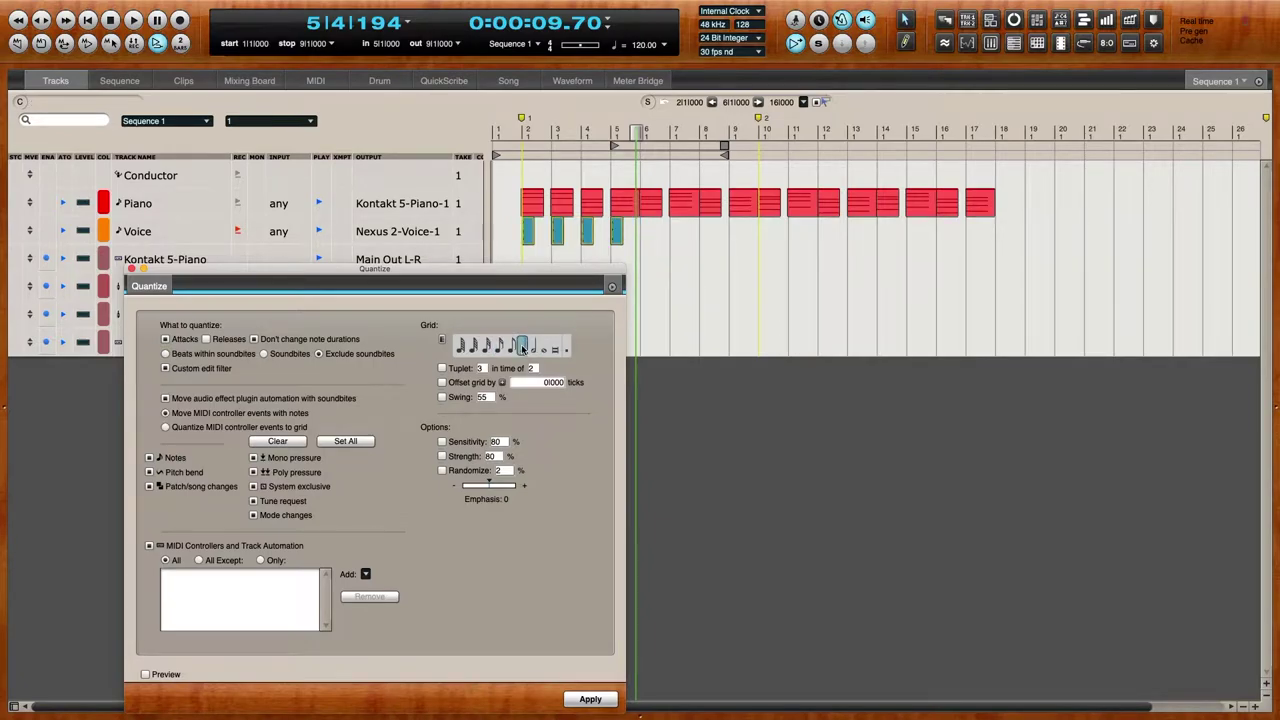
- Review the Change Duration and Change Velocity settings for the selected Voice notes, closing each window
key(super+equal)
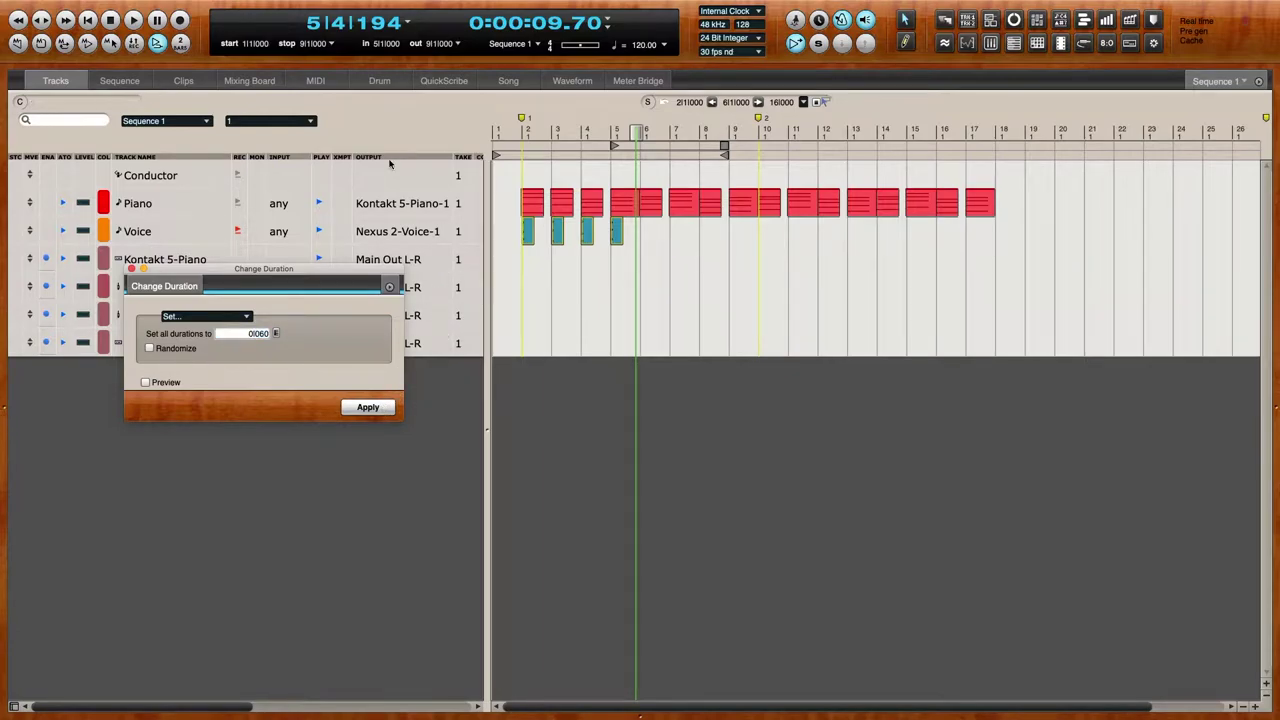
click(131, 270)
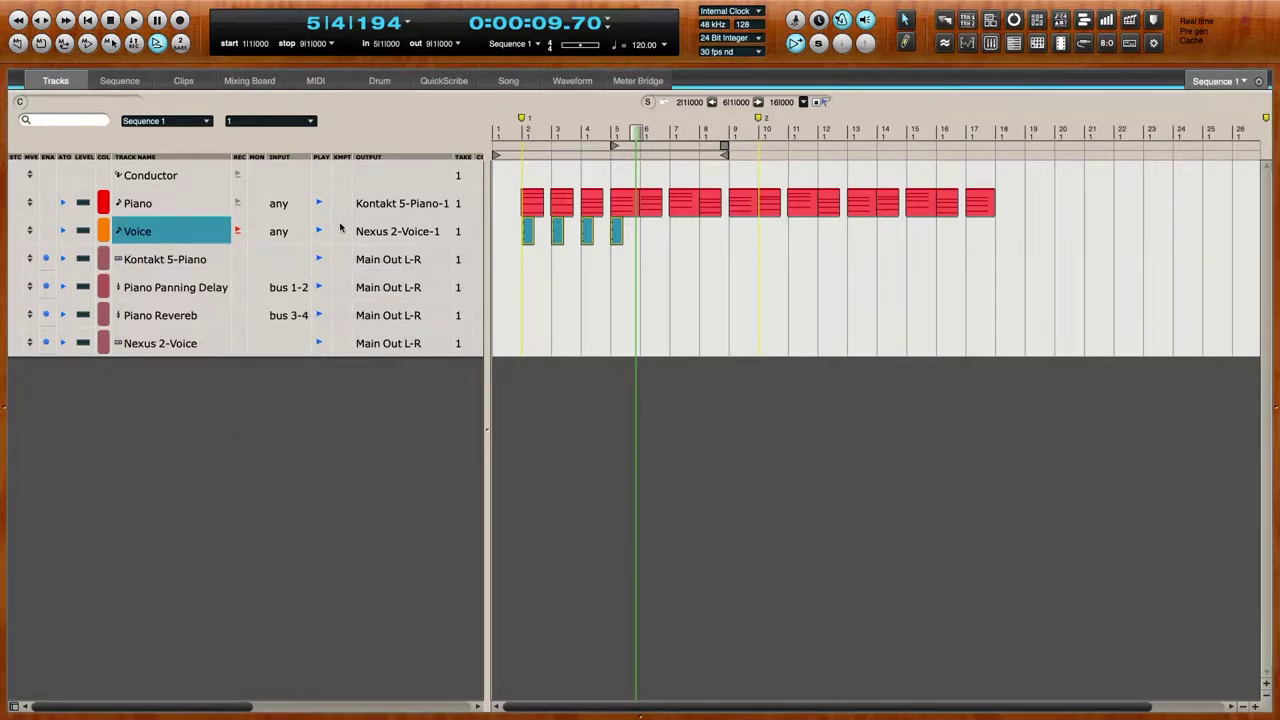
key(alt+shift+v)
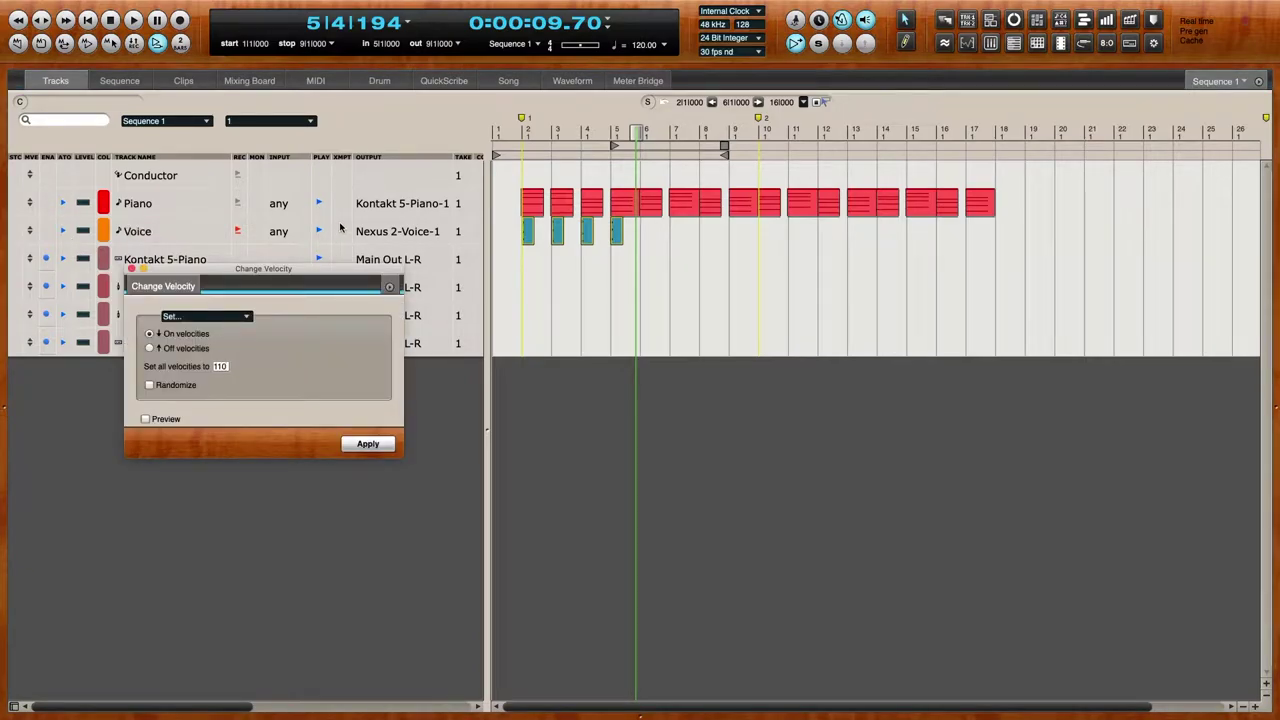
click(131, 270)
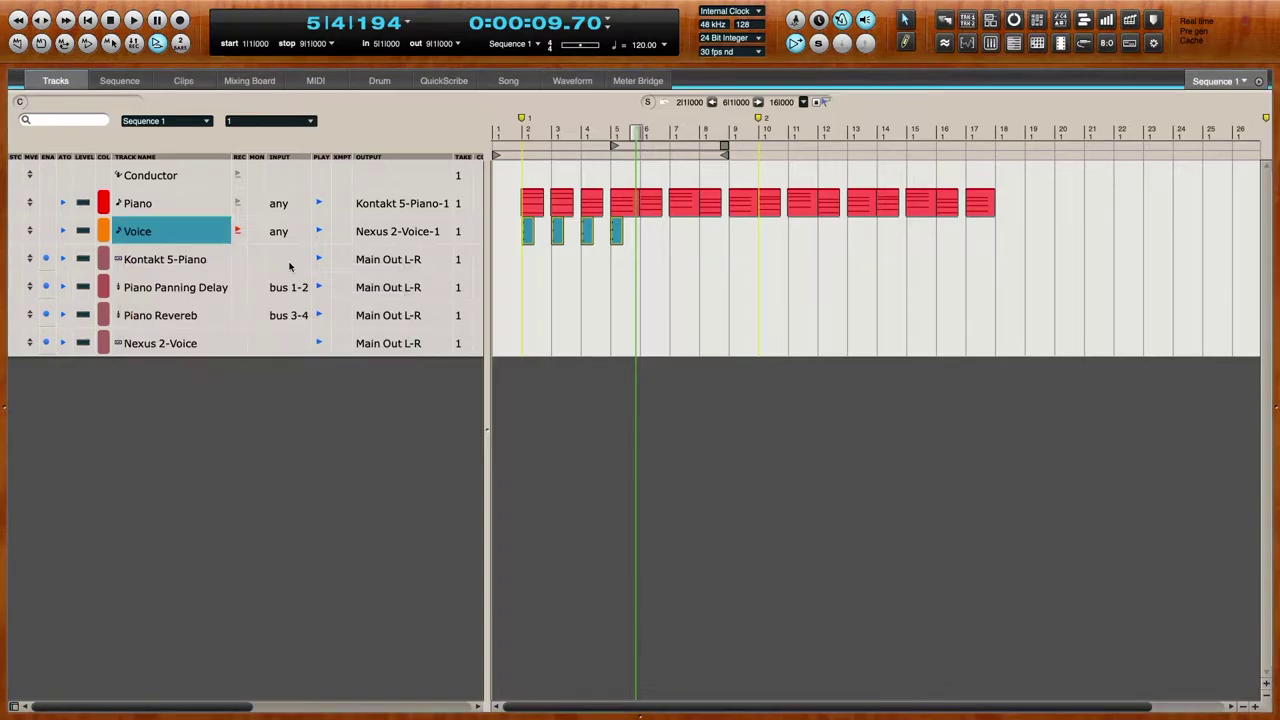
- Play from the sequence start and paste a copy of the Voice notes from bars 2 to 5 at bar 6
click(510, 133)
key(space)
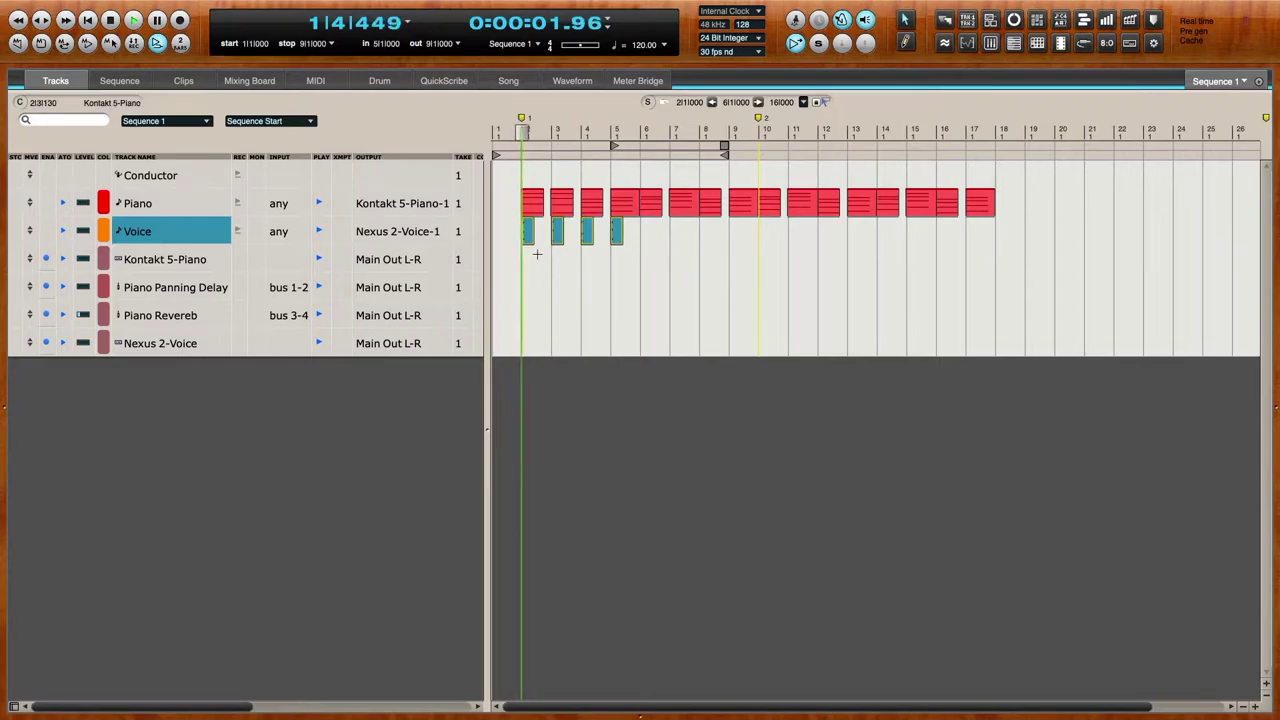
drag(519, 232, 662, 234)
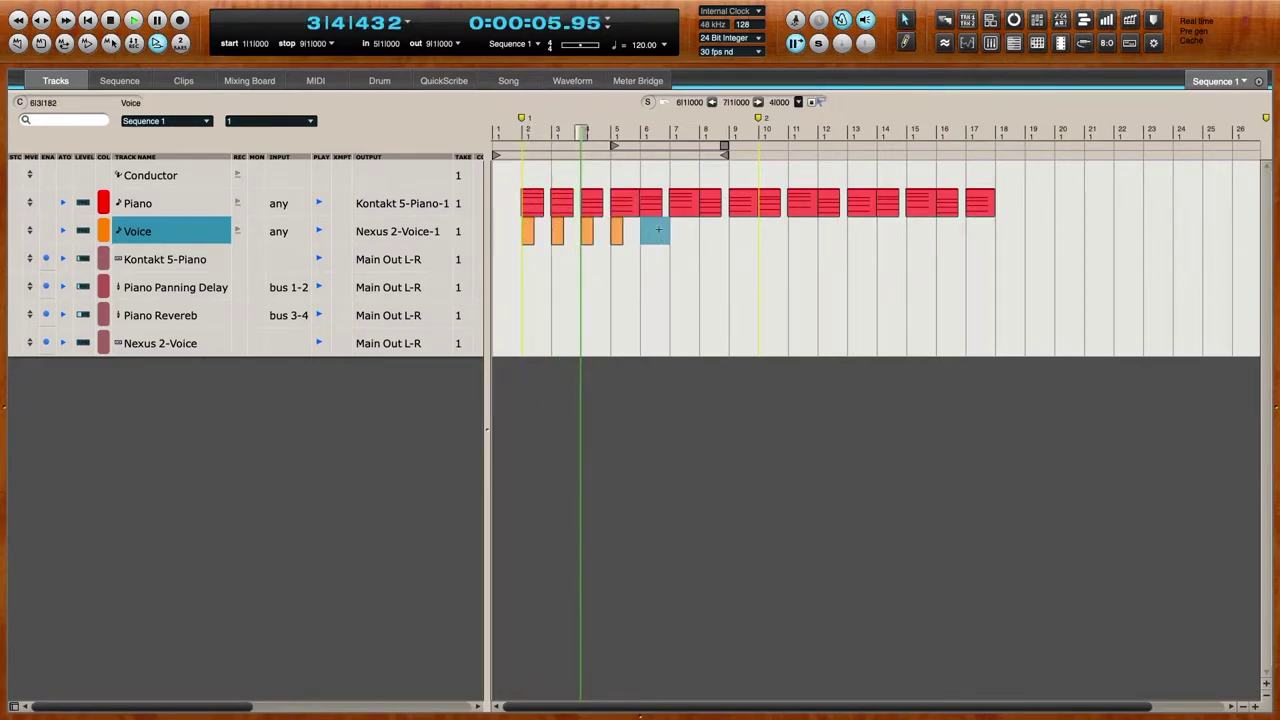
key(super+v)
- Open the Nexus 2-Voice instrument, turn its delay on and switch the delay type to ping-pong
double_click(198, 343)
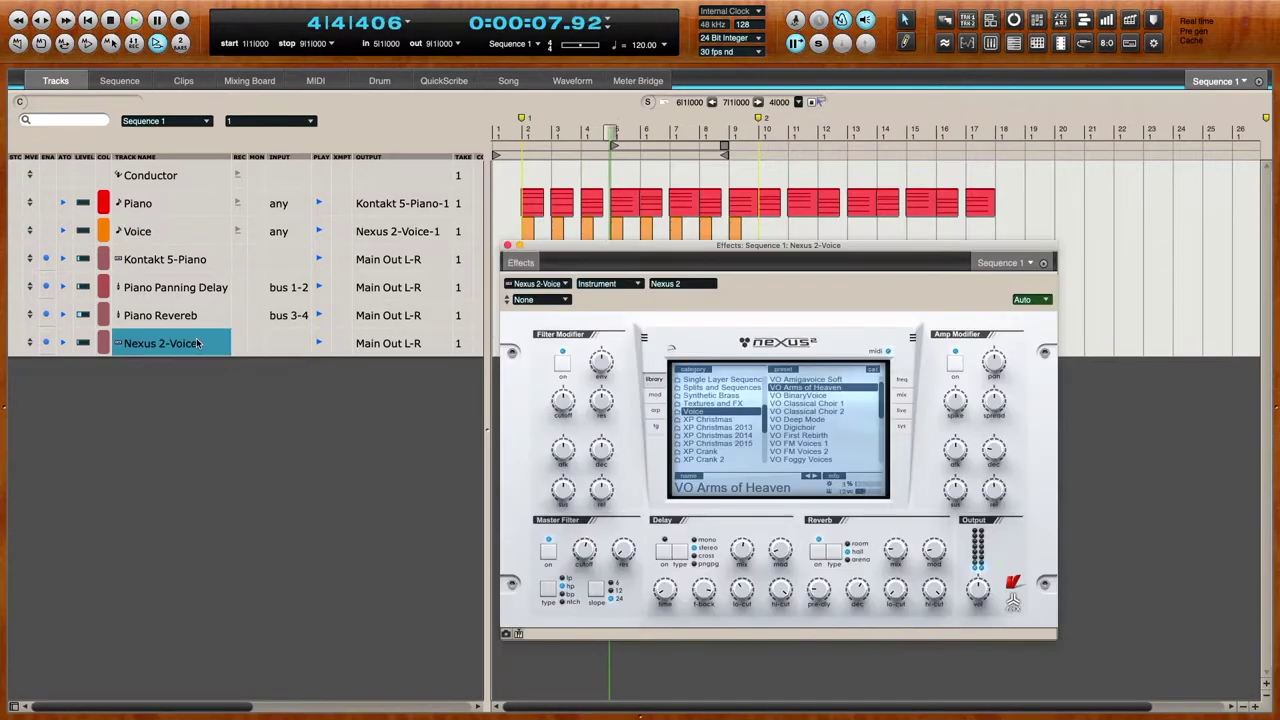
click(688, 556)
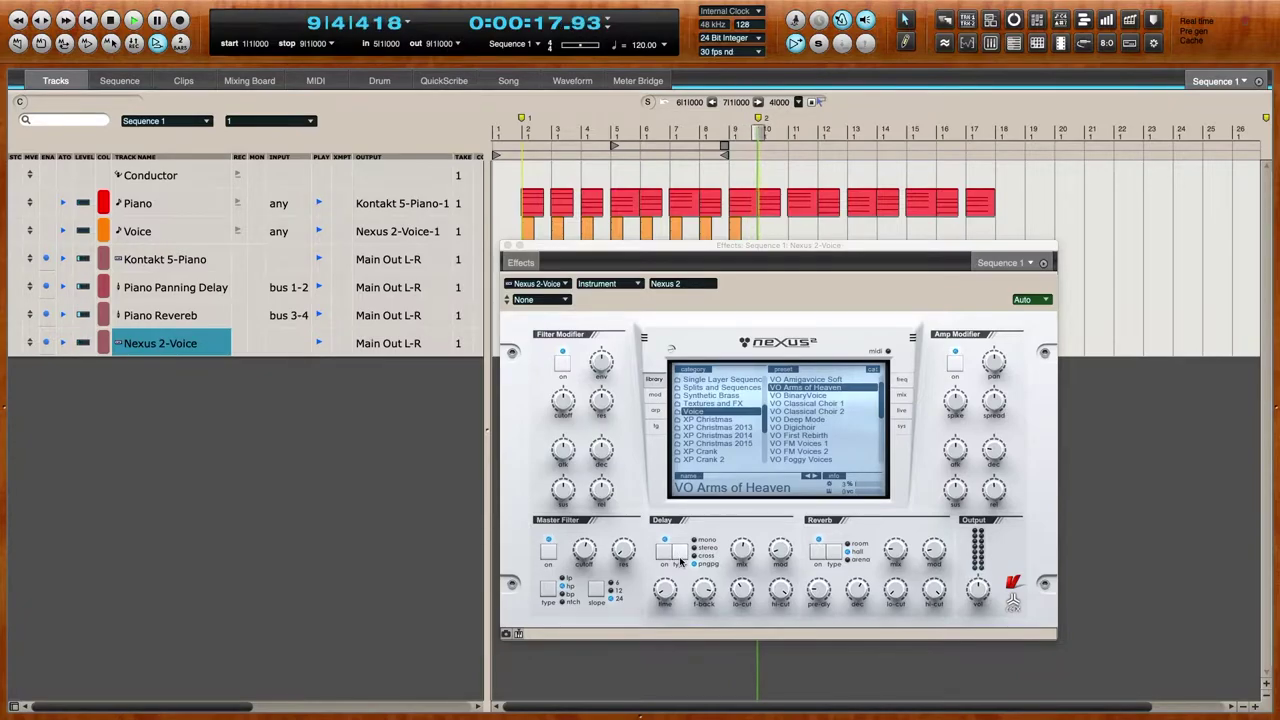
- Set the amp modifier attack of the Nexus 2-Voice instrument to 0 and restart playback from the sequence start
mouse_move(992, 404)
drag(988, 378, 992, 400)
key(1)
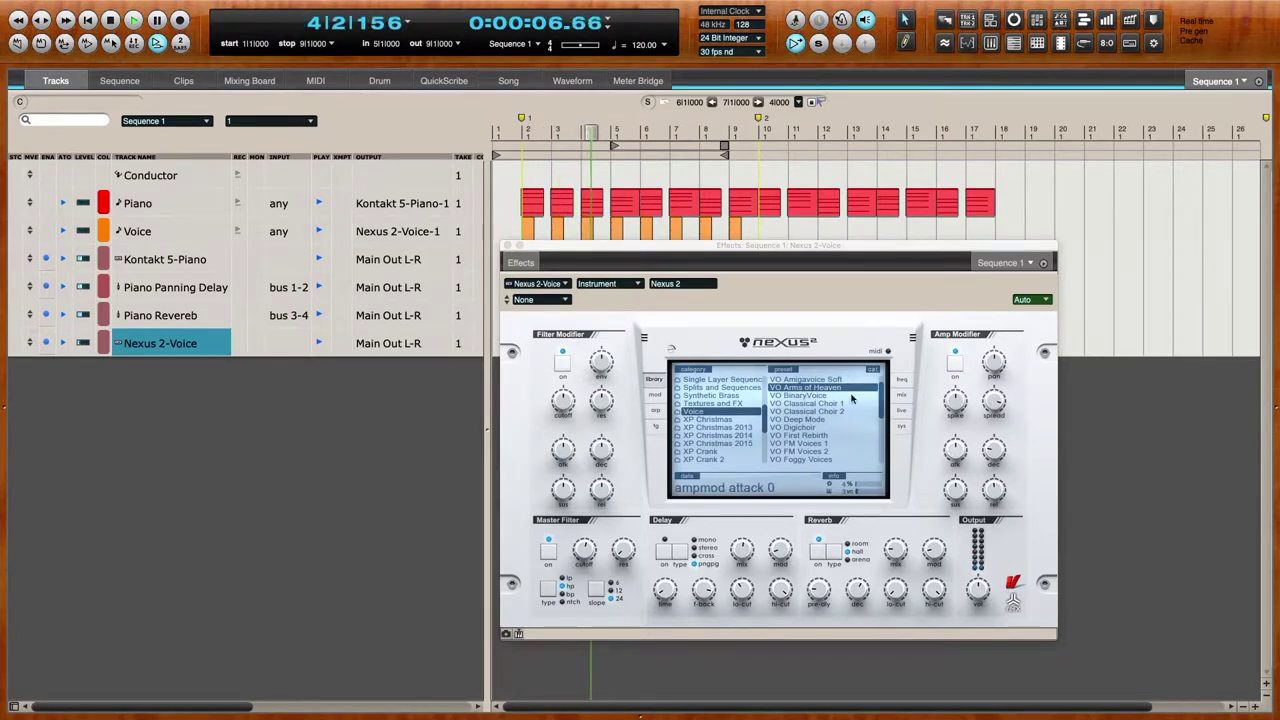
- Apply Change Velocity with a value of 90 to the Voice notes from bar 2 to bar 10
drag(532, 252, 535, 284)
drag(521, 230, 737, 241)
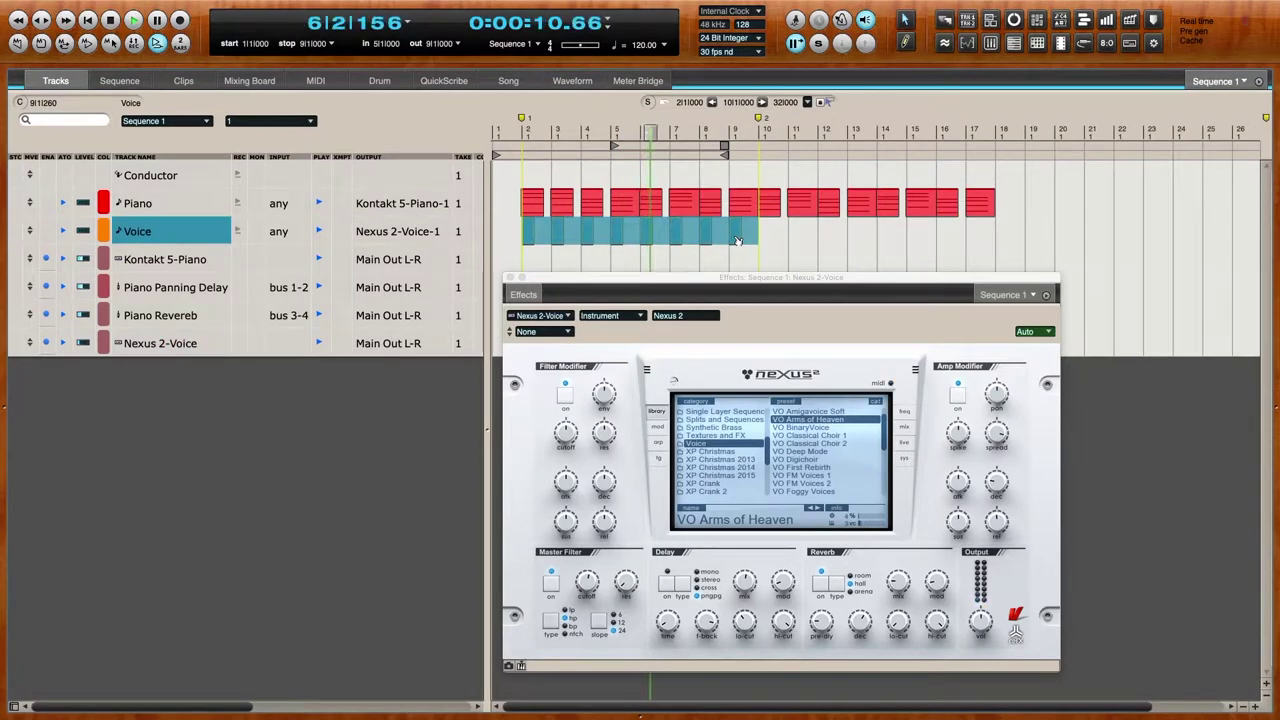
key(super+7)
key(super+8)
text(90)
key(Return)
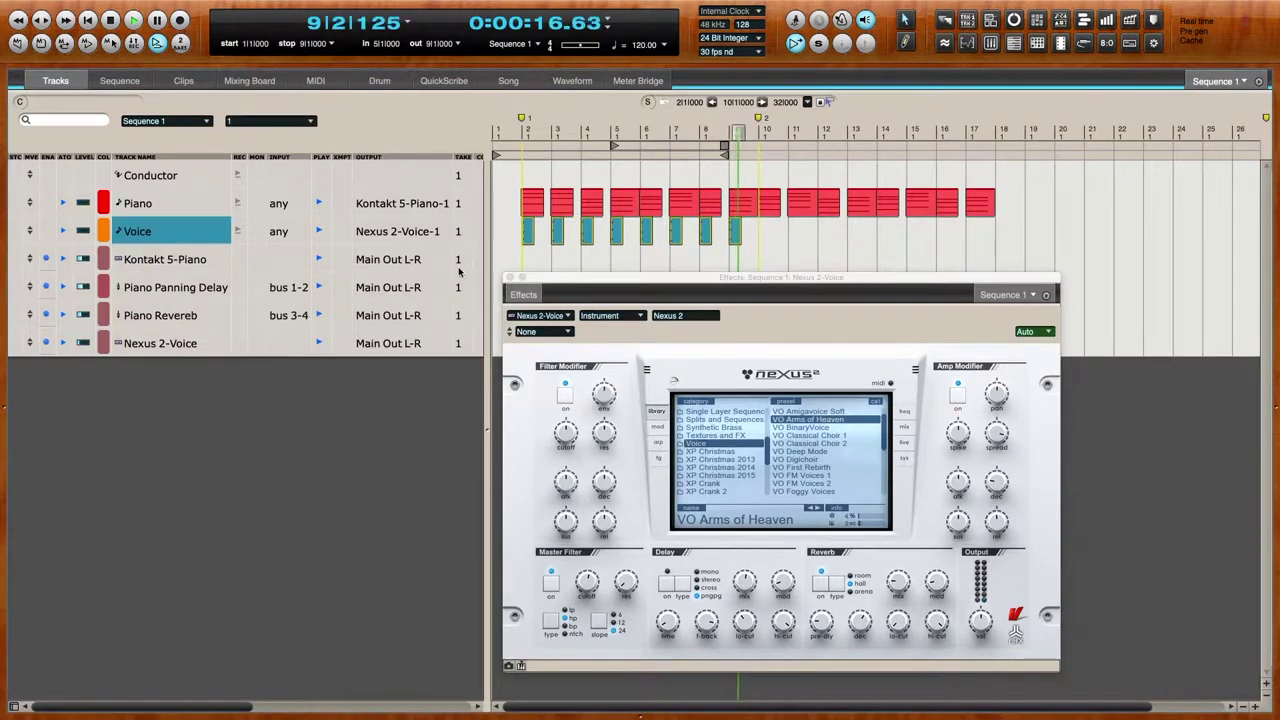
- Close the Nexus 2 window and duplicate the Voice notes of bars 2 to 9 starting at bar 10
click(508, 277)
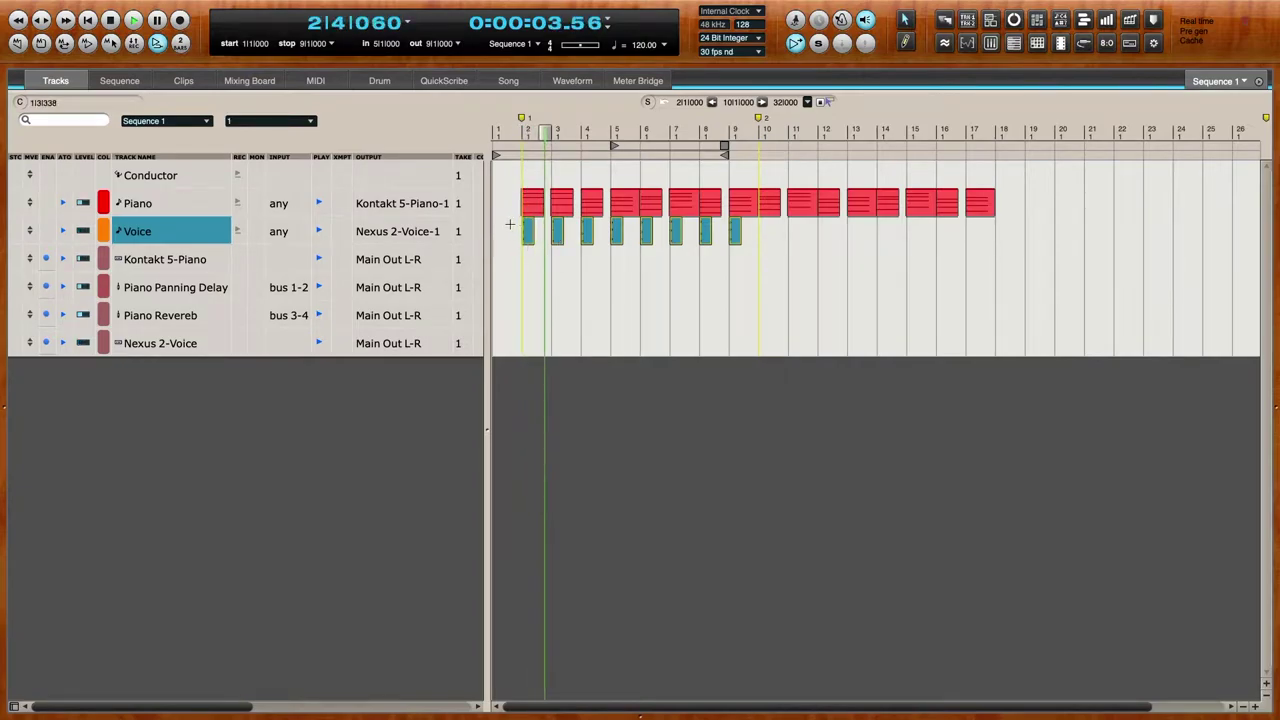
drag(518, 224, 744, 236)
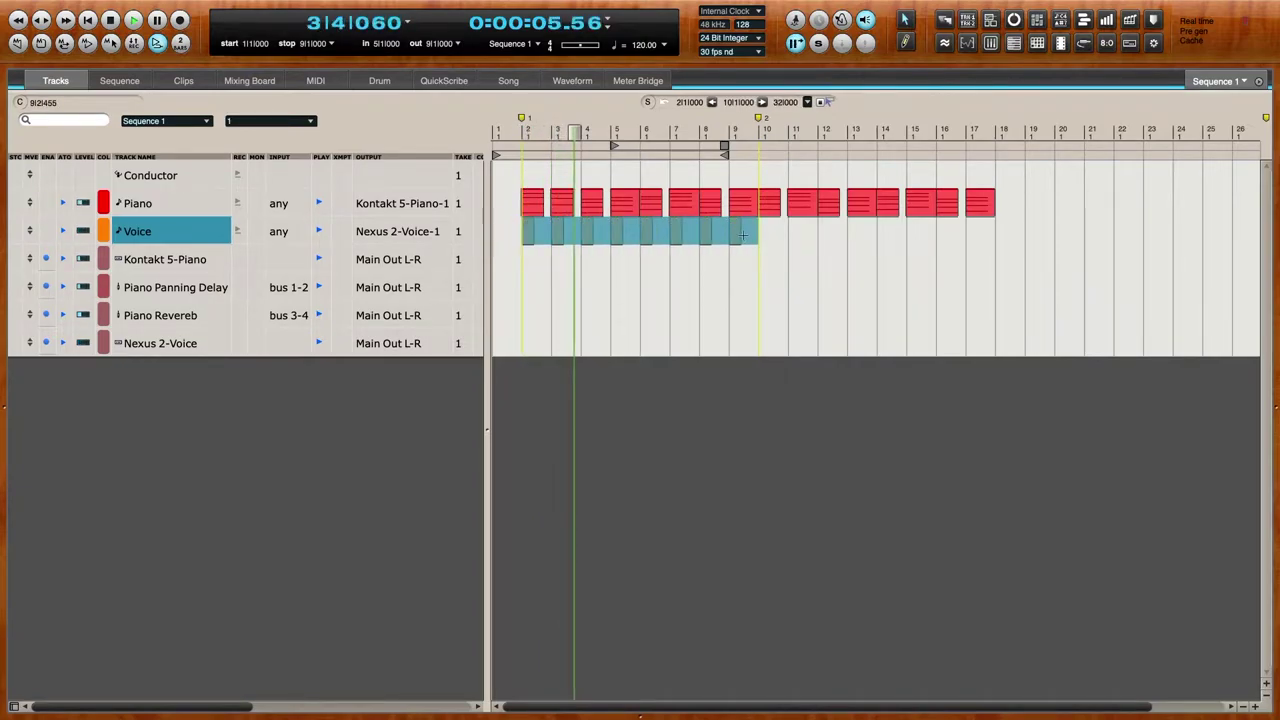
key(super+d)
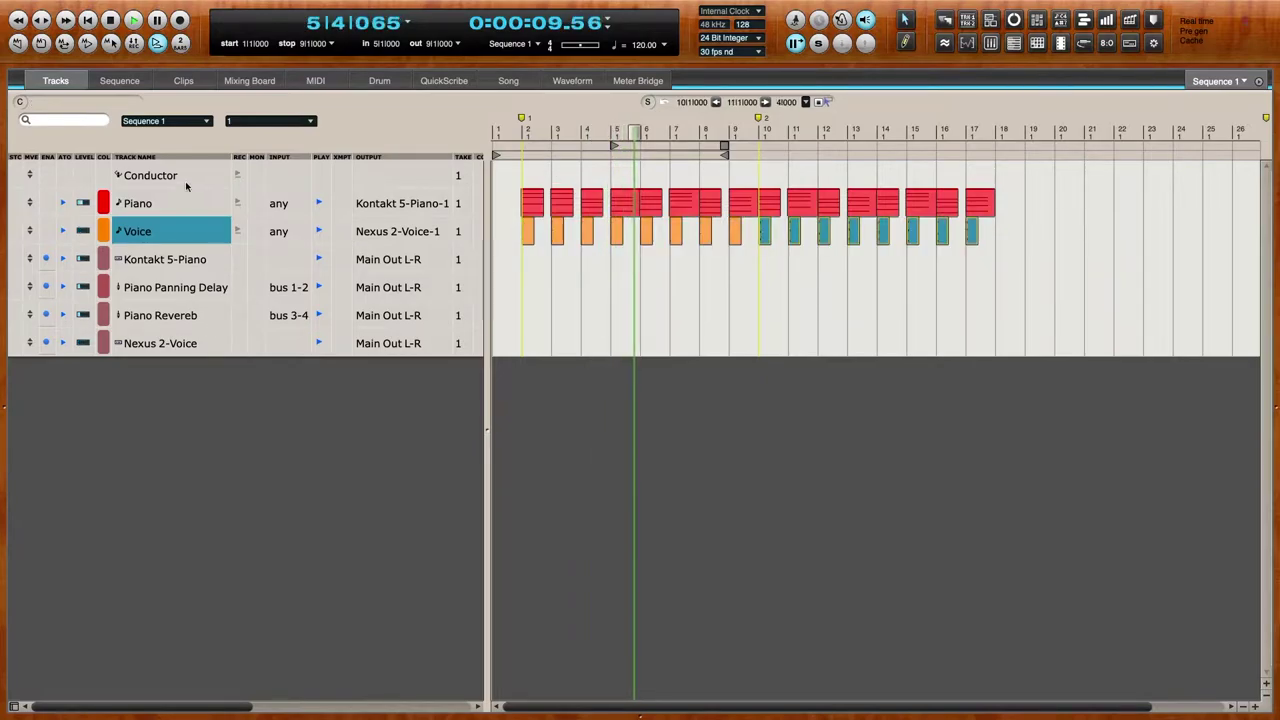
- Open the Nexus 2-Voice instrument and lower its output volume to 39 during playback
double_click(193, 345)
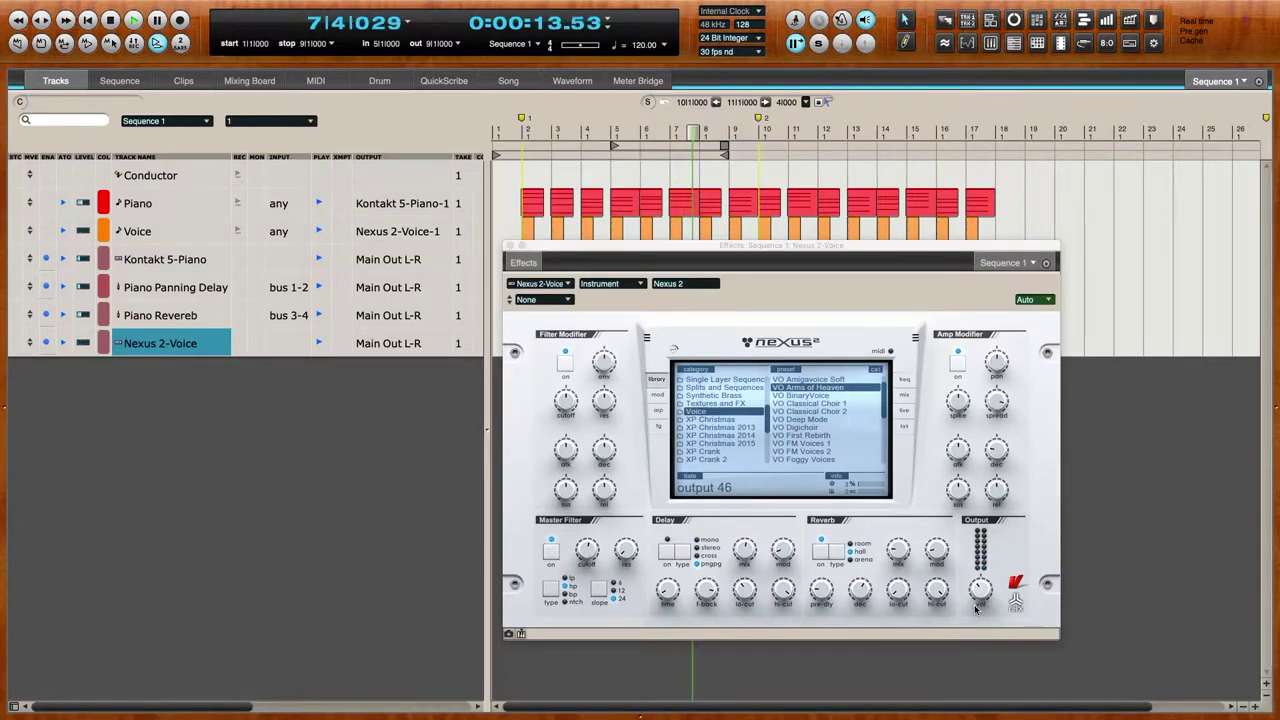
mouse_move(1007, 403)
mouse_move(990, 592)
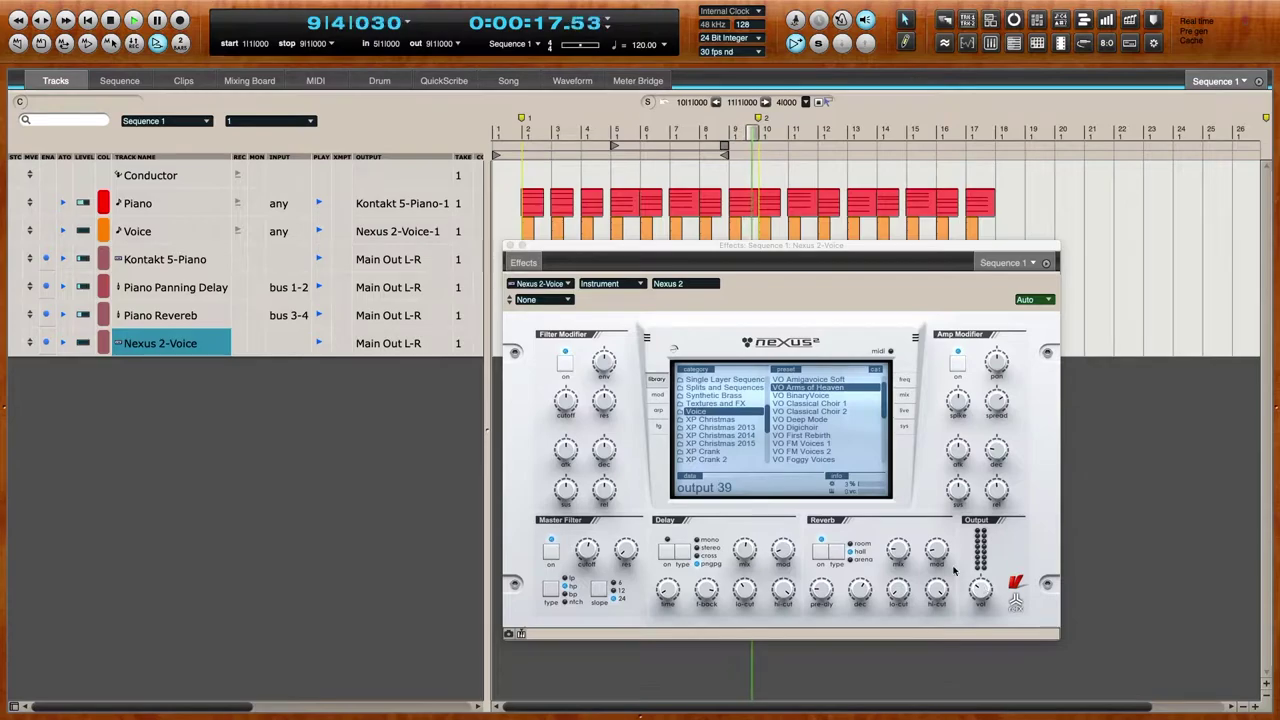
mouse_move(898, 545)
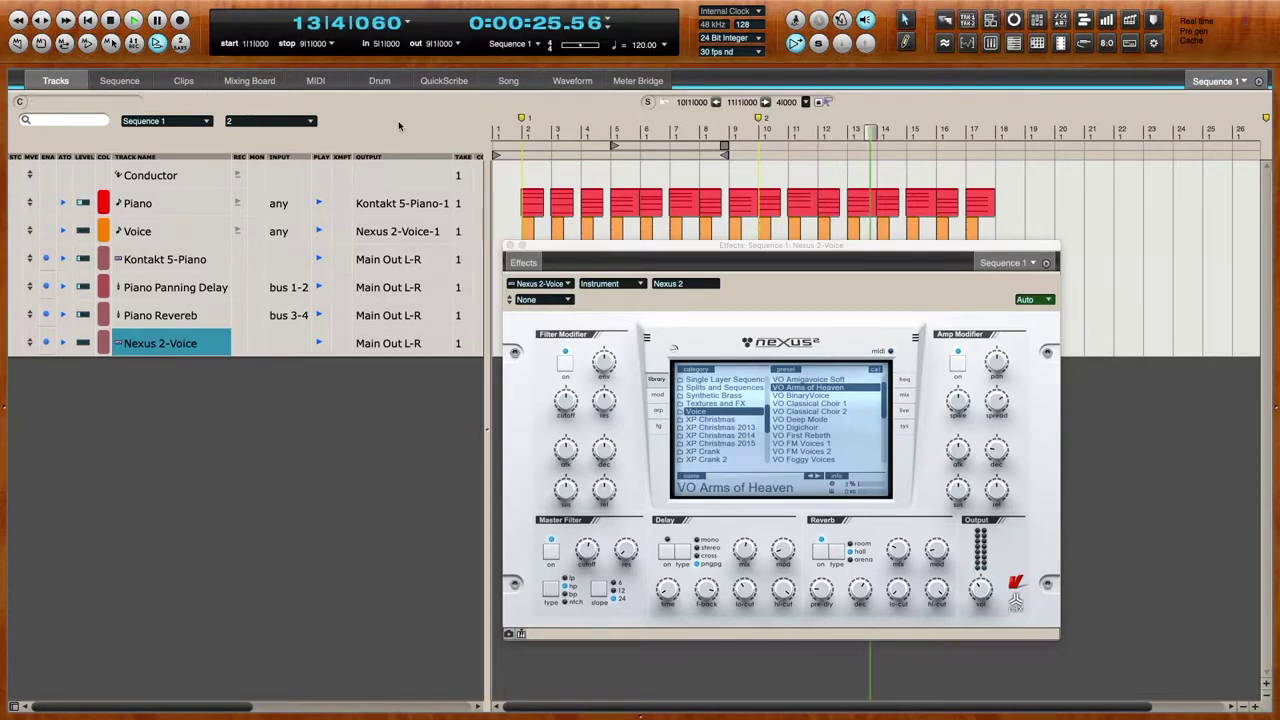
- Set the feedback gain of the Echo insert on Nexus 2-Voice to 0.68, close the plug-in windows and replay the tracks from bar 1
click(250, 81)
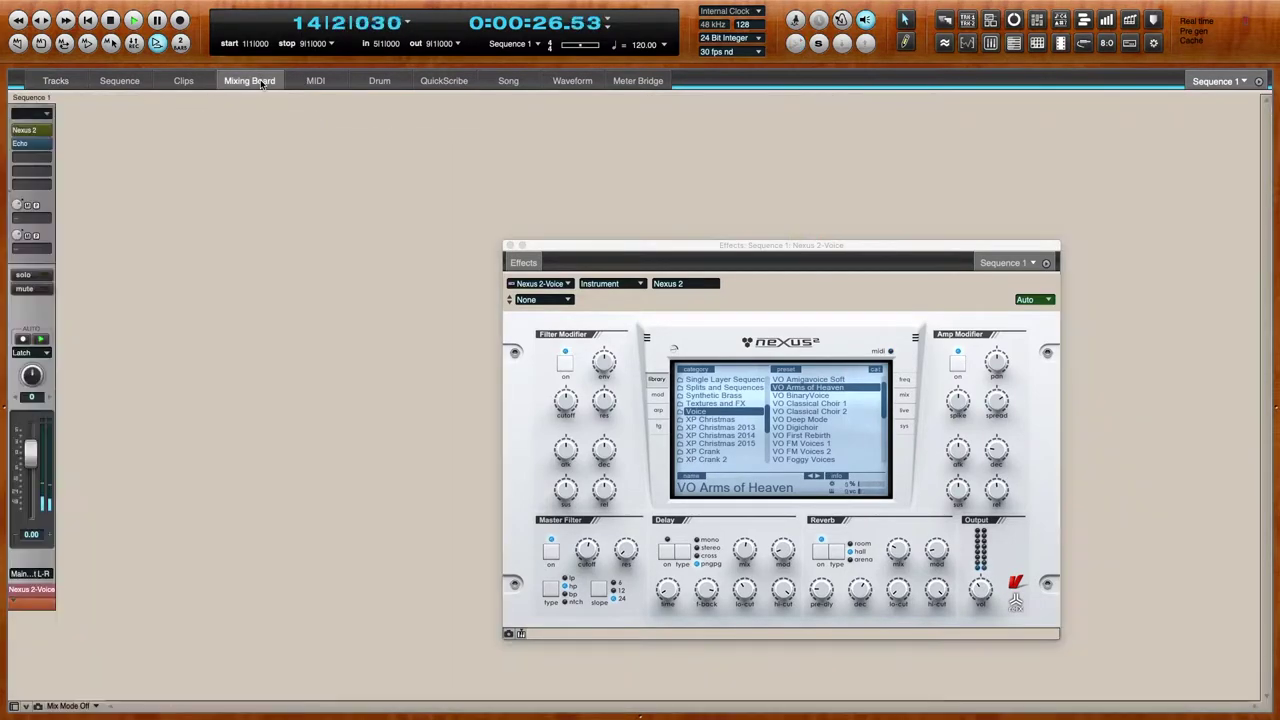
double_click(40, 145)
drag(544, 553, 545, 549)
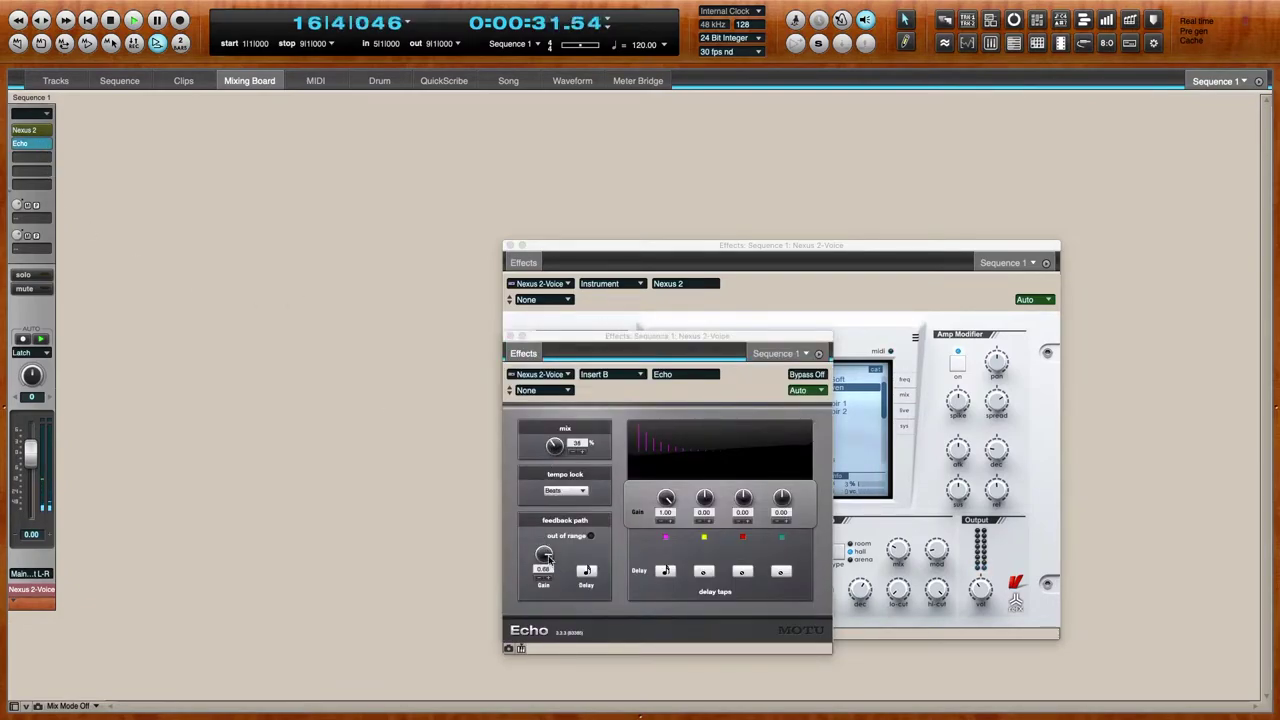
click(510, 336)
click(509, 245)
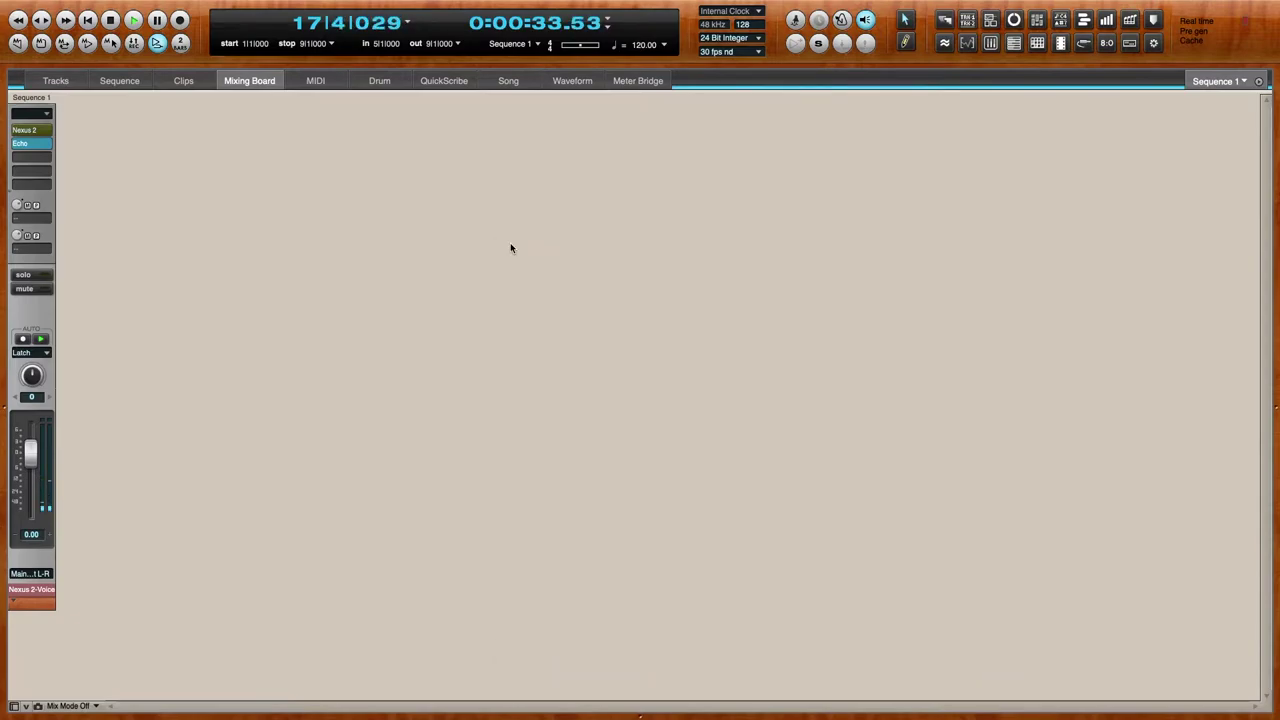
click(62, 83)
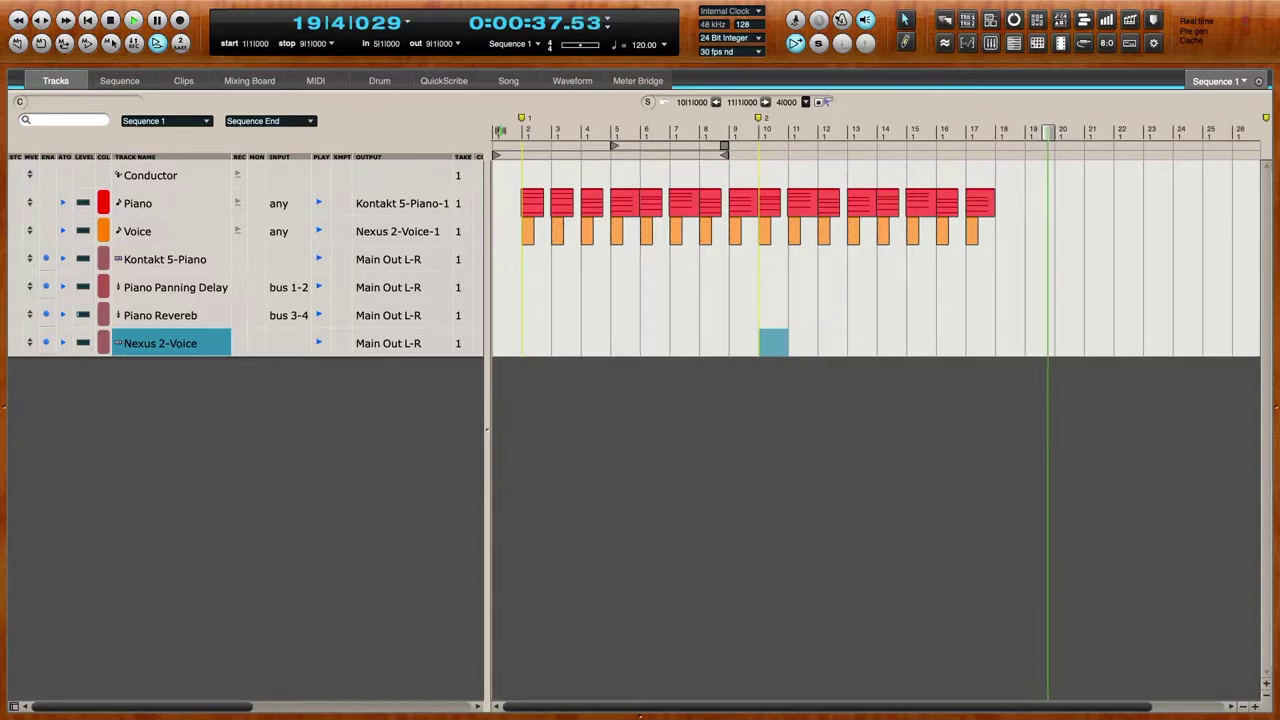
click(507, 131)
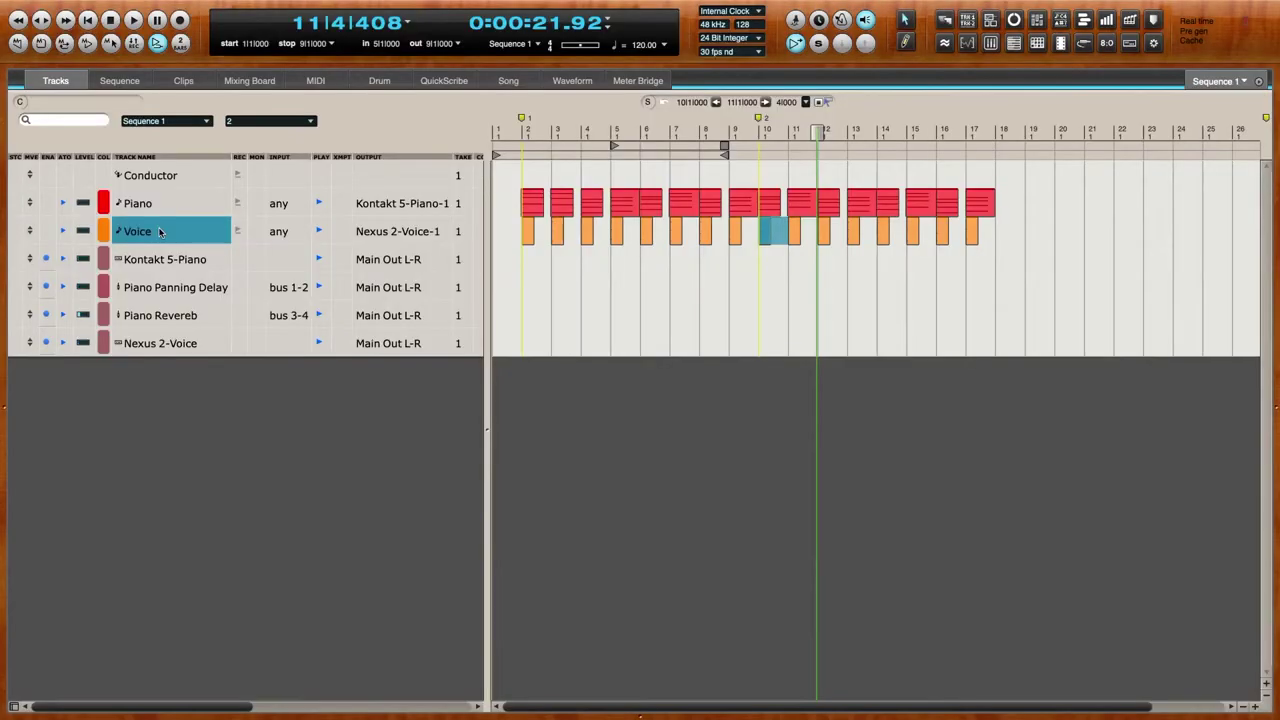
- Add a MIDI track below Voice, name it Percussion and colour it purple
key(shift+super+m)
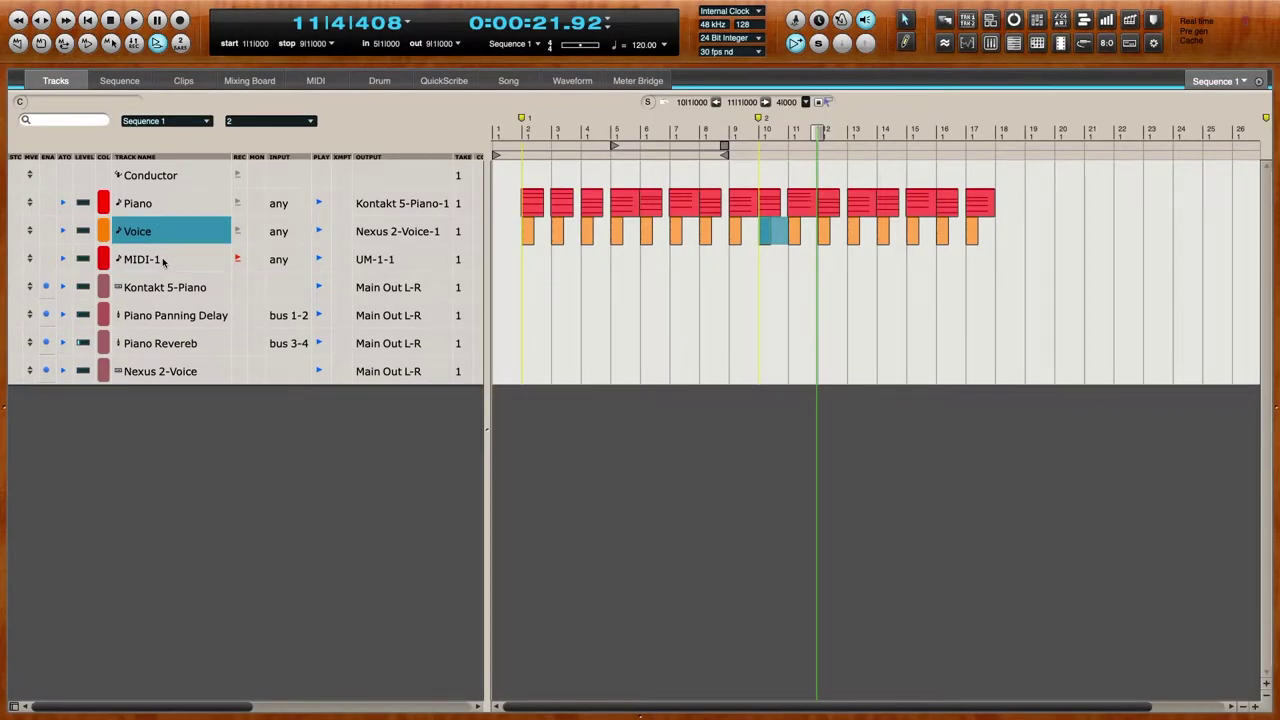
double_click(163, 261)
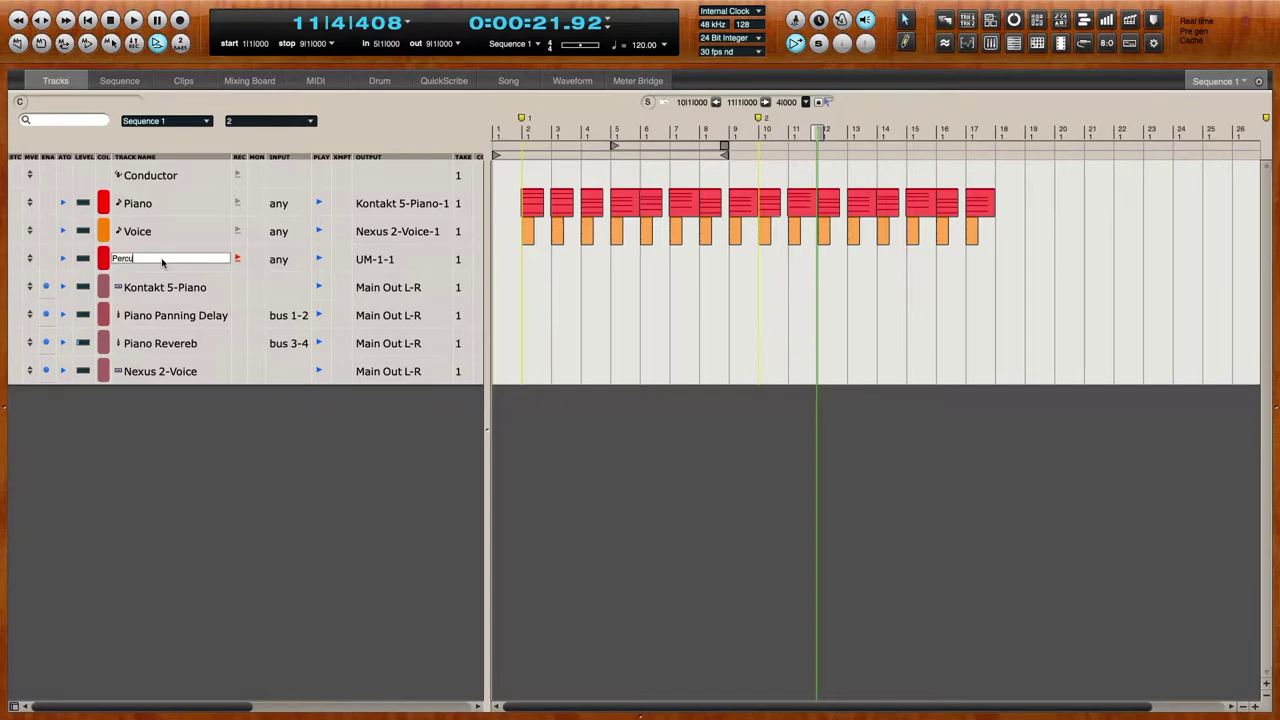
text(Percussion)
key(Return)
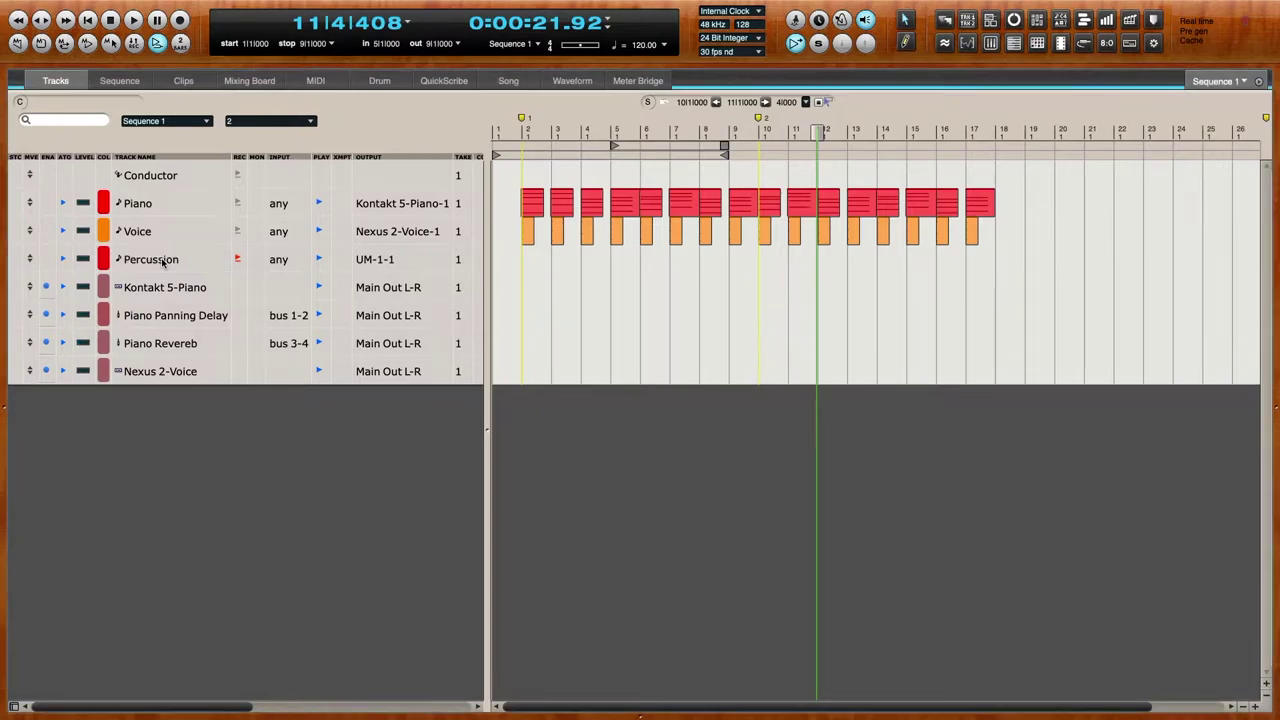
click(101, 259)
click(91, 462)
- Add a Spectrasonics Stylus RMX instrument track below the Nexus 2-Voice track
click(182, 373)
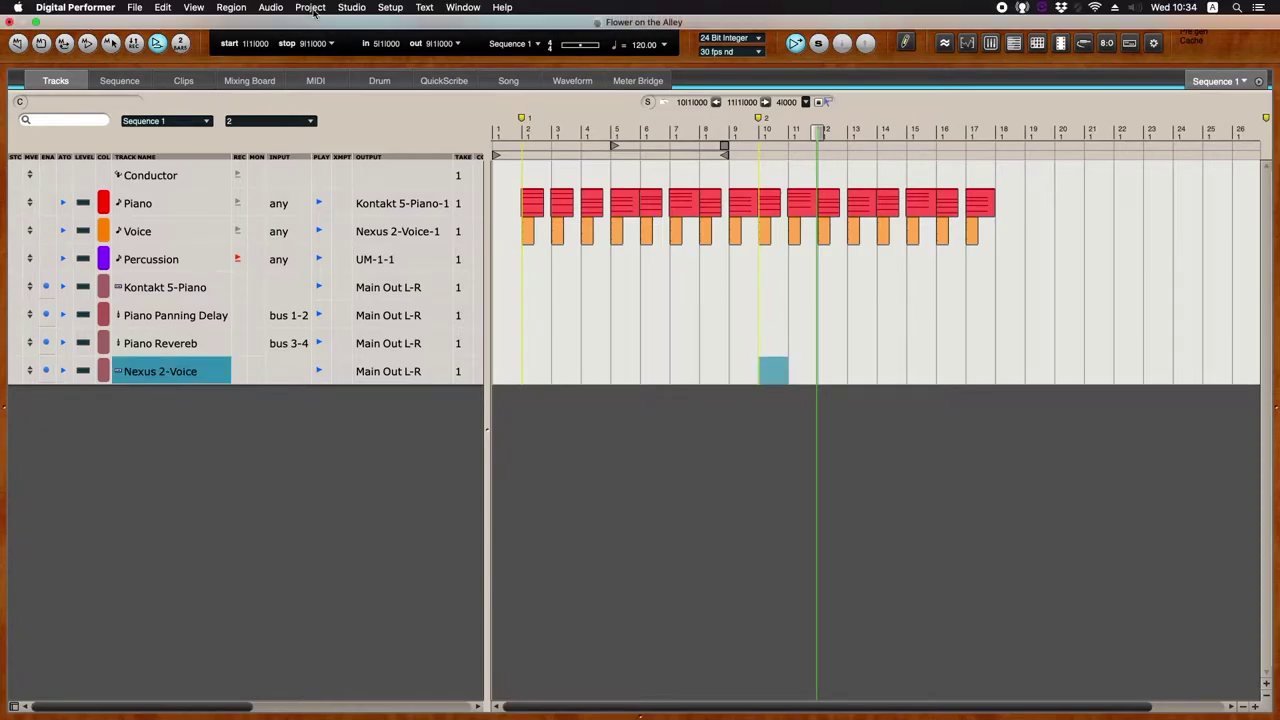
click(313, 10)
mouse_move(325, 23)
mouse_move(503, 88)
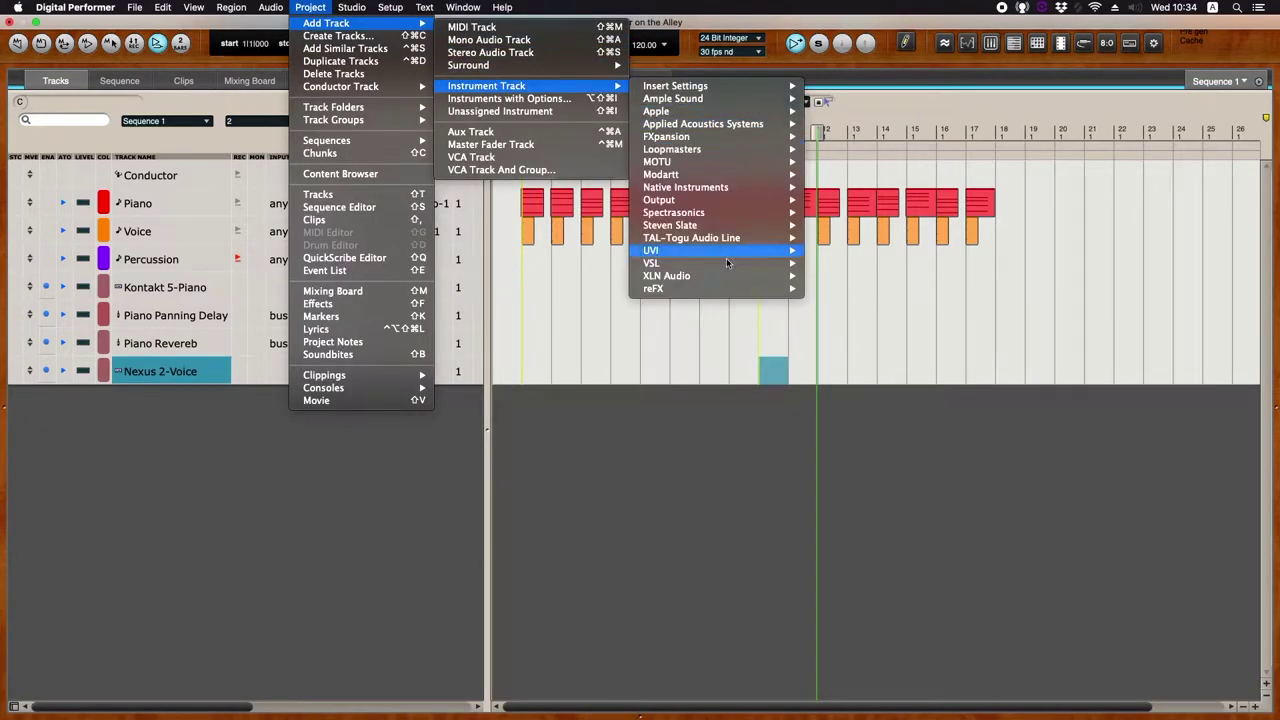
mouse_move(718, 213)
click(884, 226)
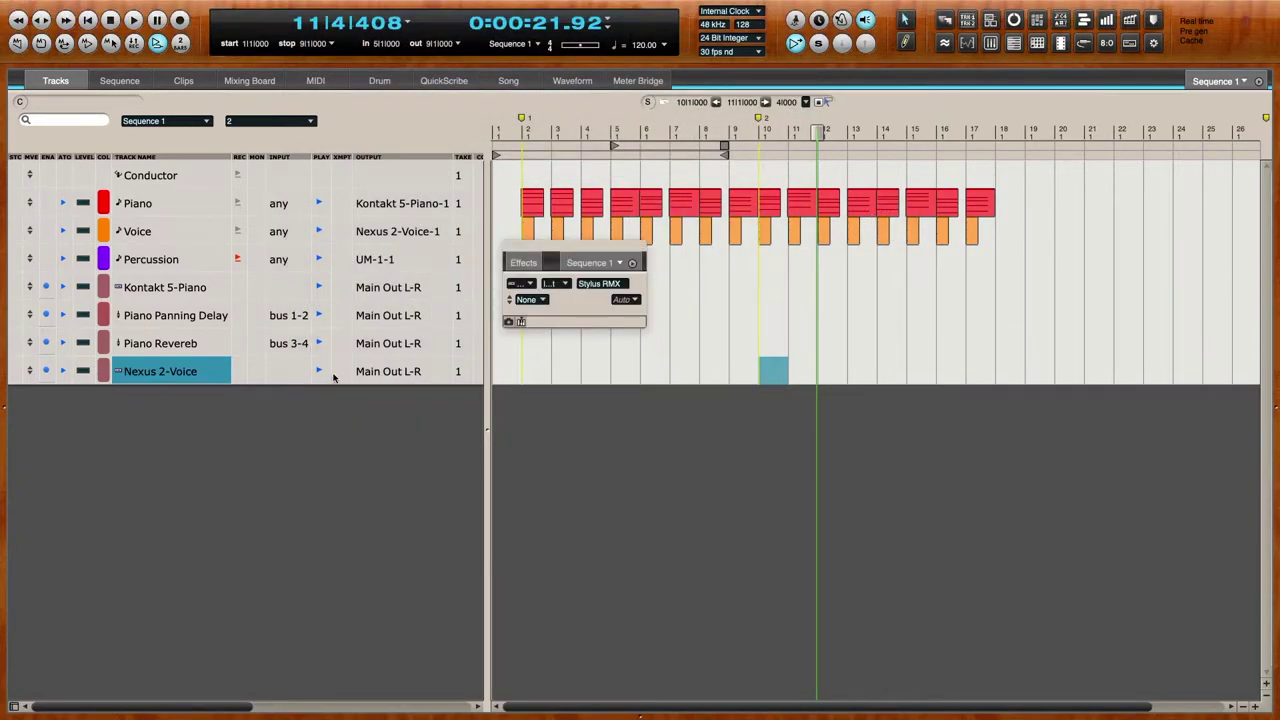
- Route the Percussion track's output to the first channel of Stylus RMX-1
click(380, 259)
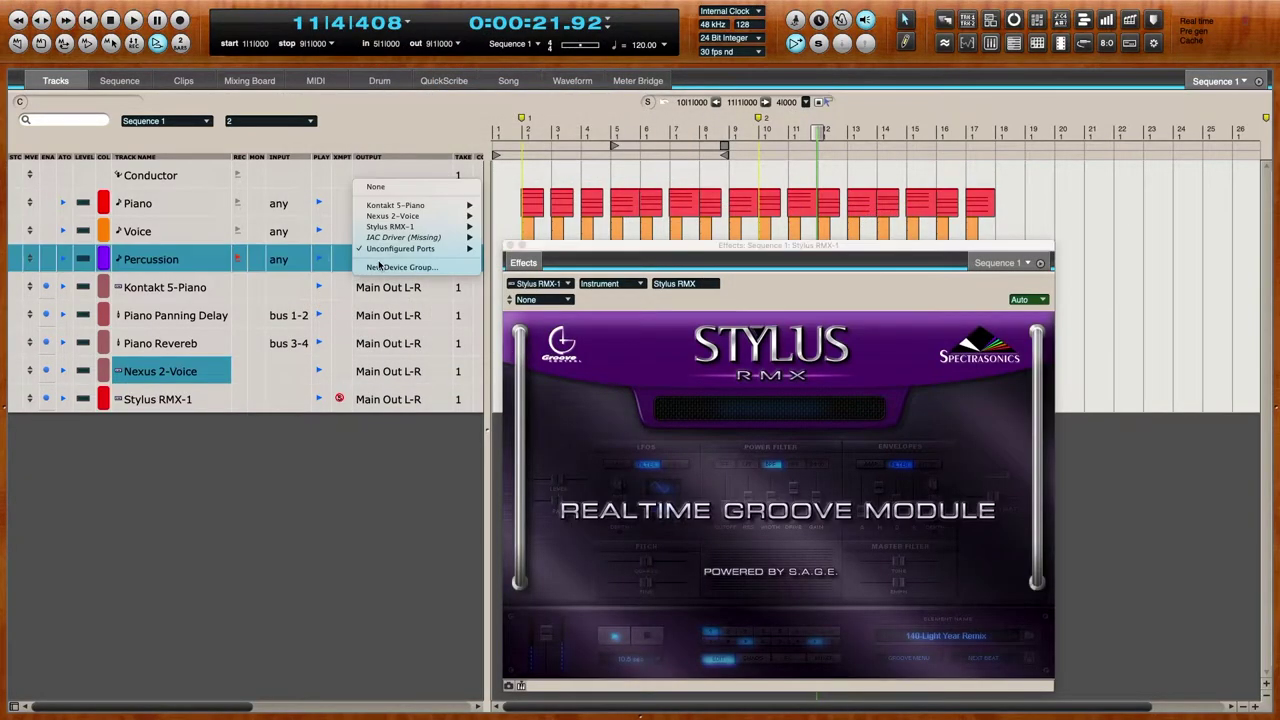
mouse_move(410, 227)
click(505, 227)
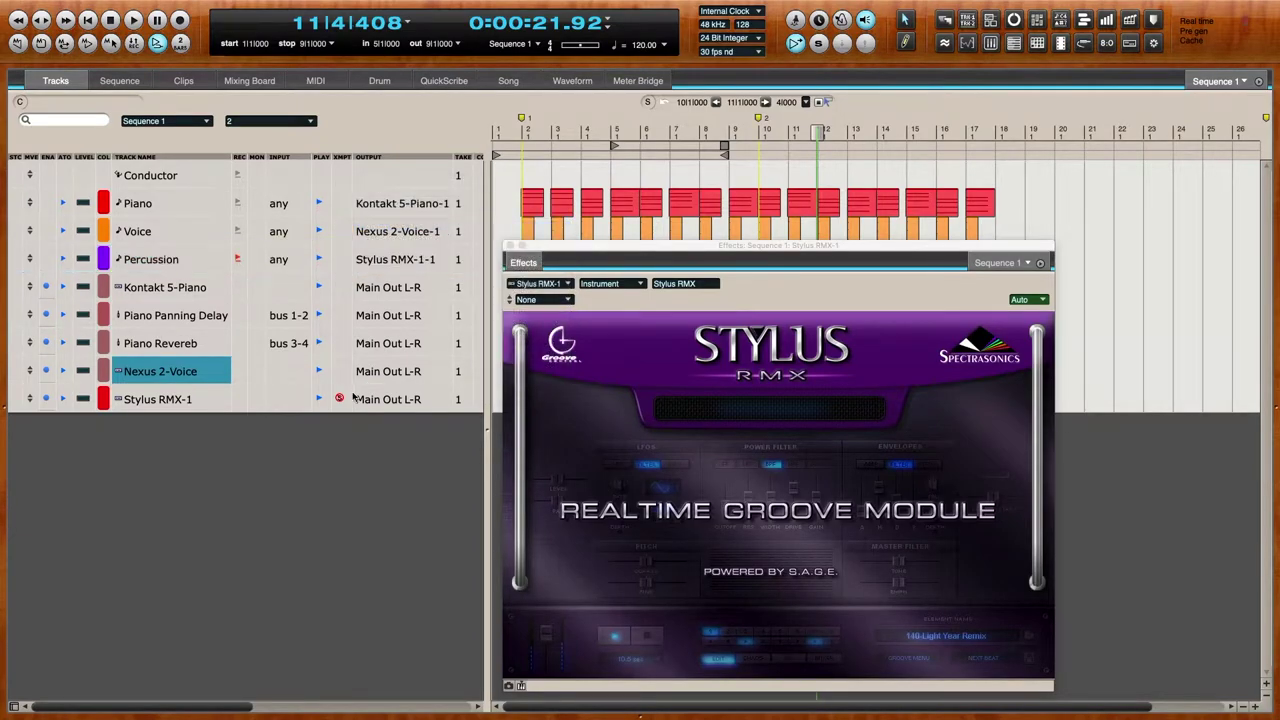
- Colour the Stylus RMX track muted red like the other instrument tracks and rename it Stylus RMX-Percussion
click(102, 402)
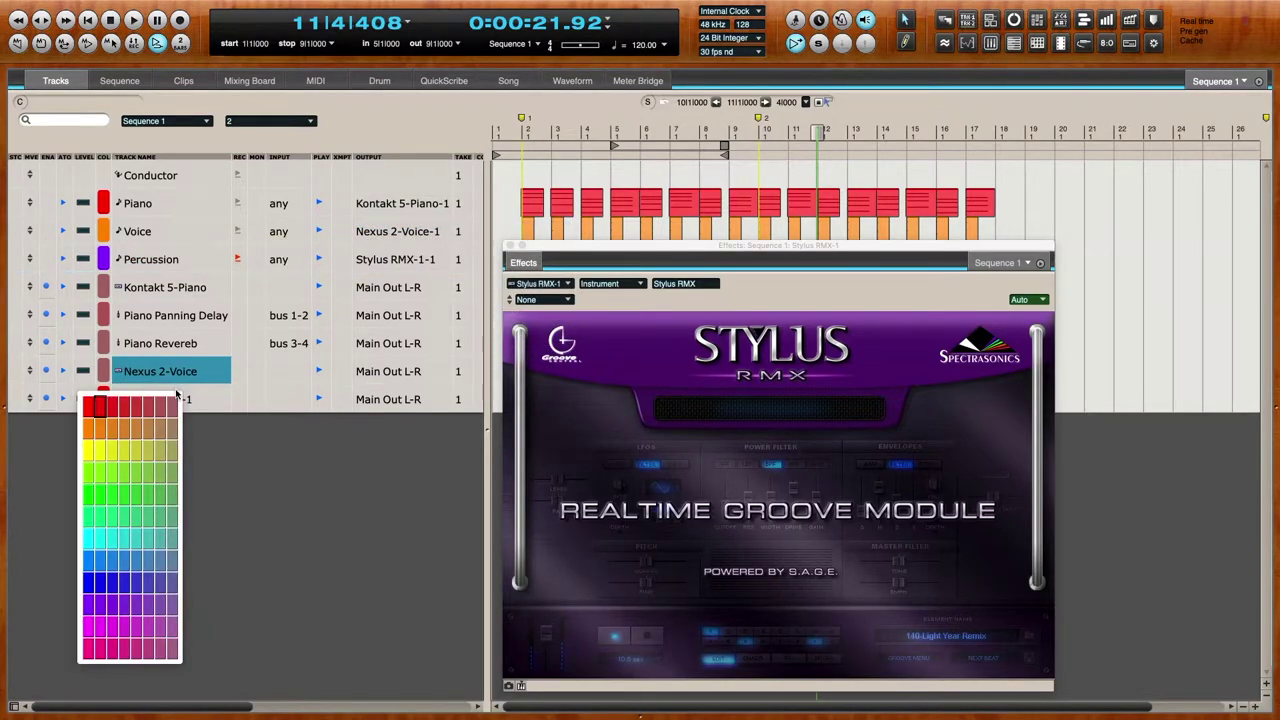
double_click(193, 399)
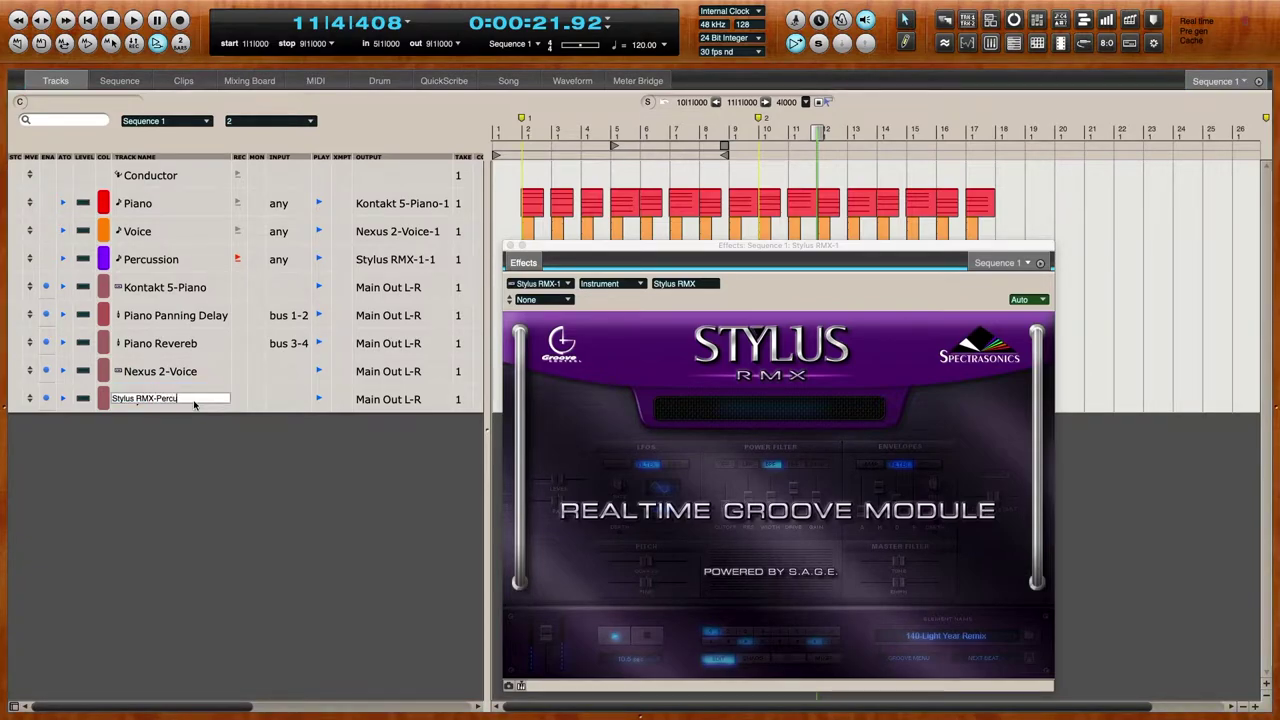
text(Percussion)
key(Return)
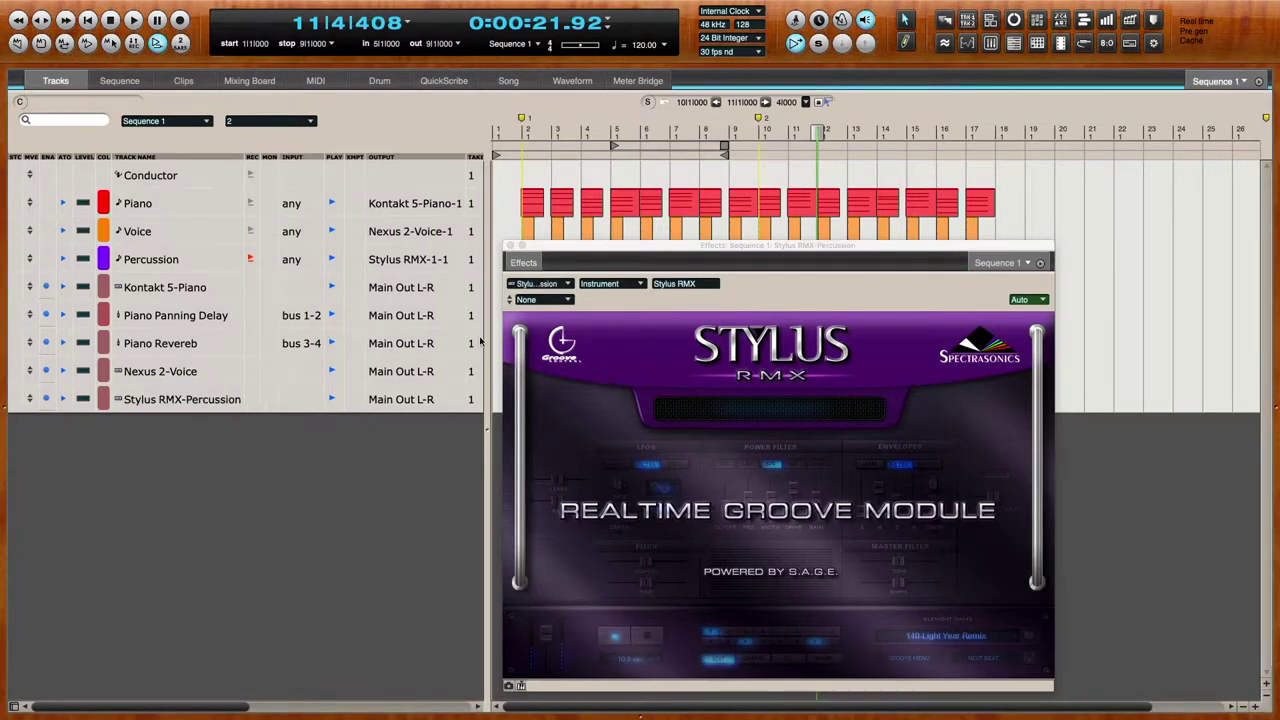
- Open the Stylus RMX sound browser and choose the Liquid Grooves directory from the EXP Libraries
click(793, 416)
click(626, 396)
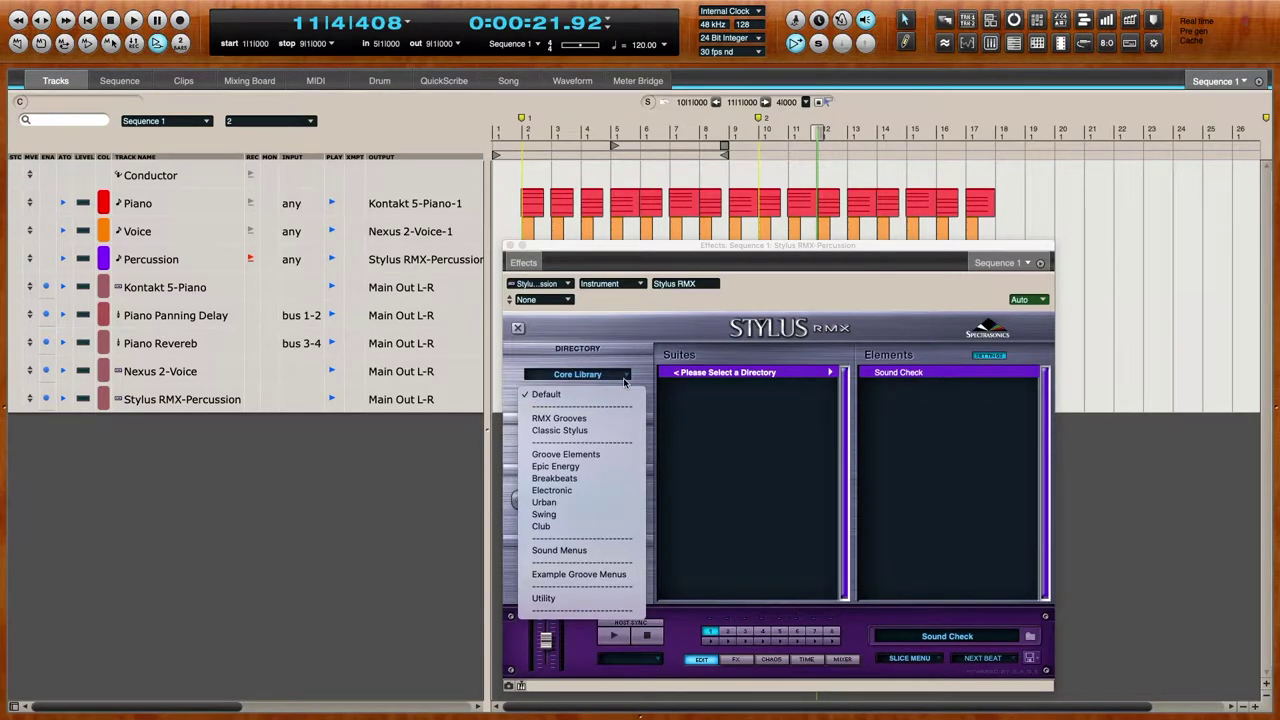
click(626, 376)
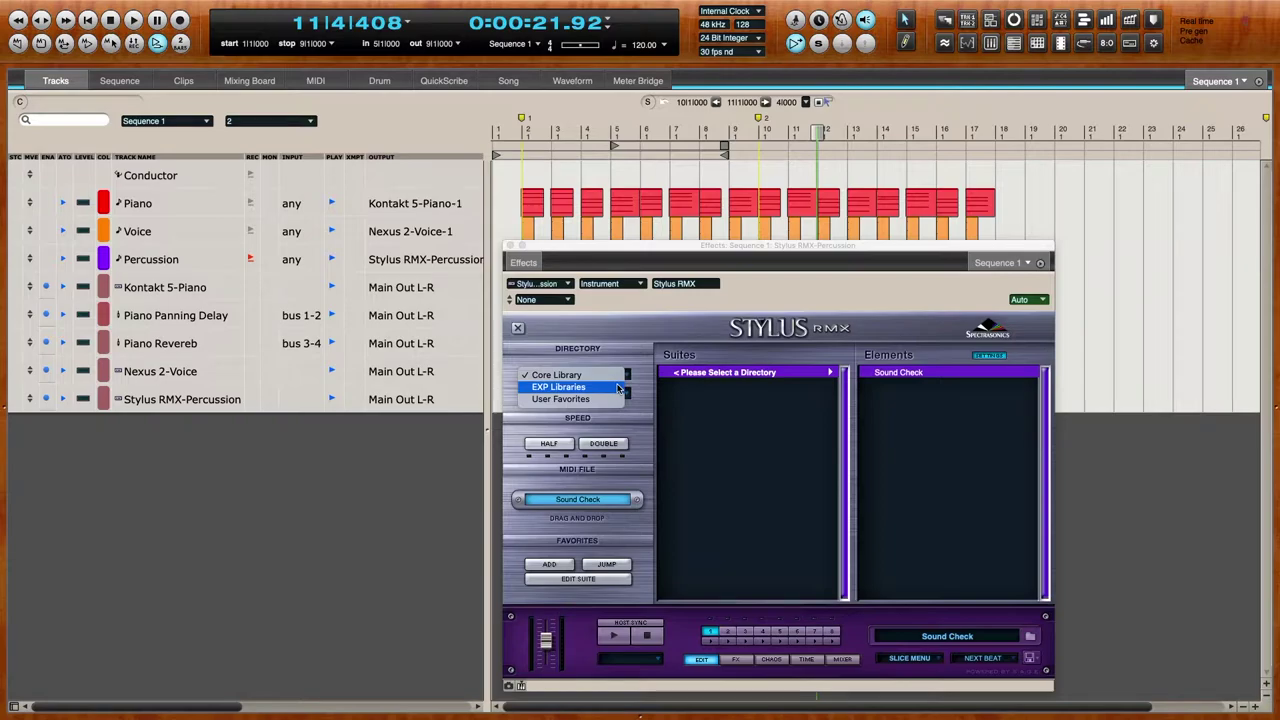
click(618, 388)
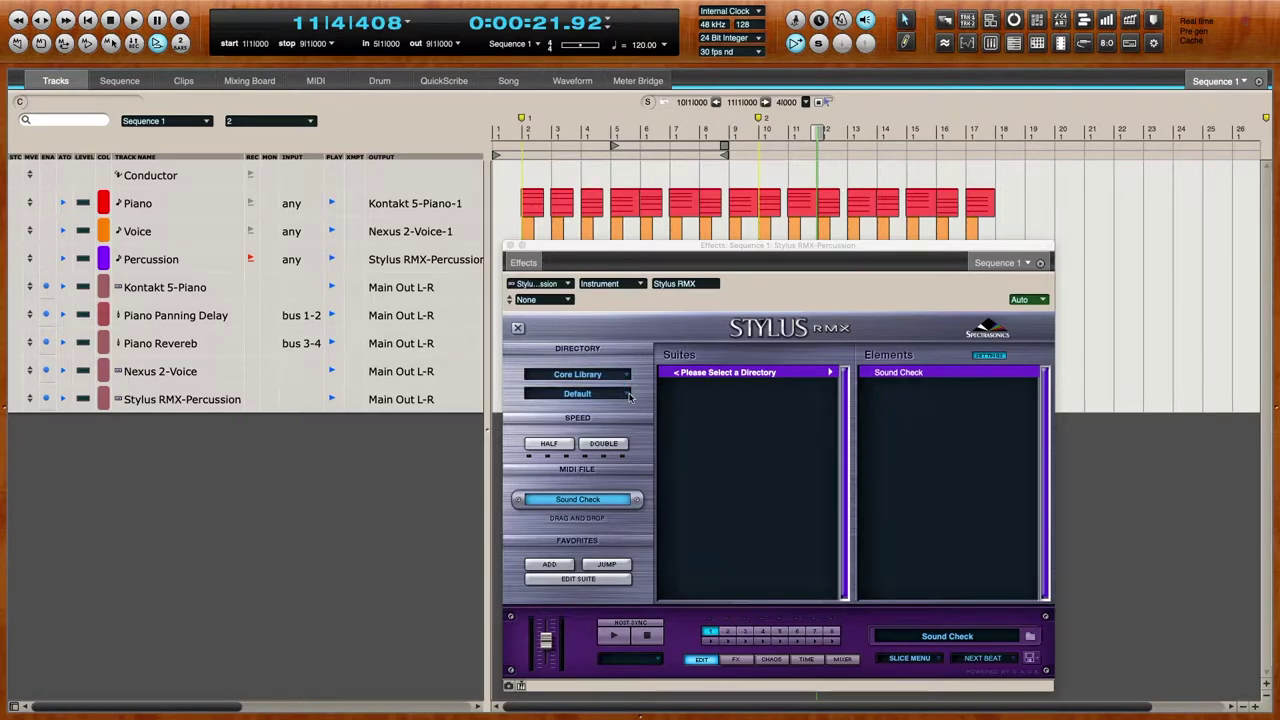
click(620, 392)
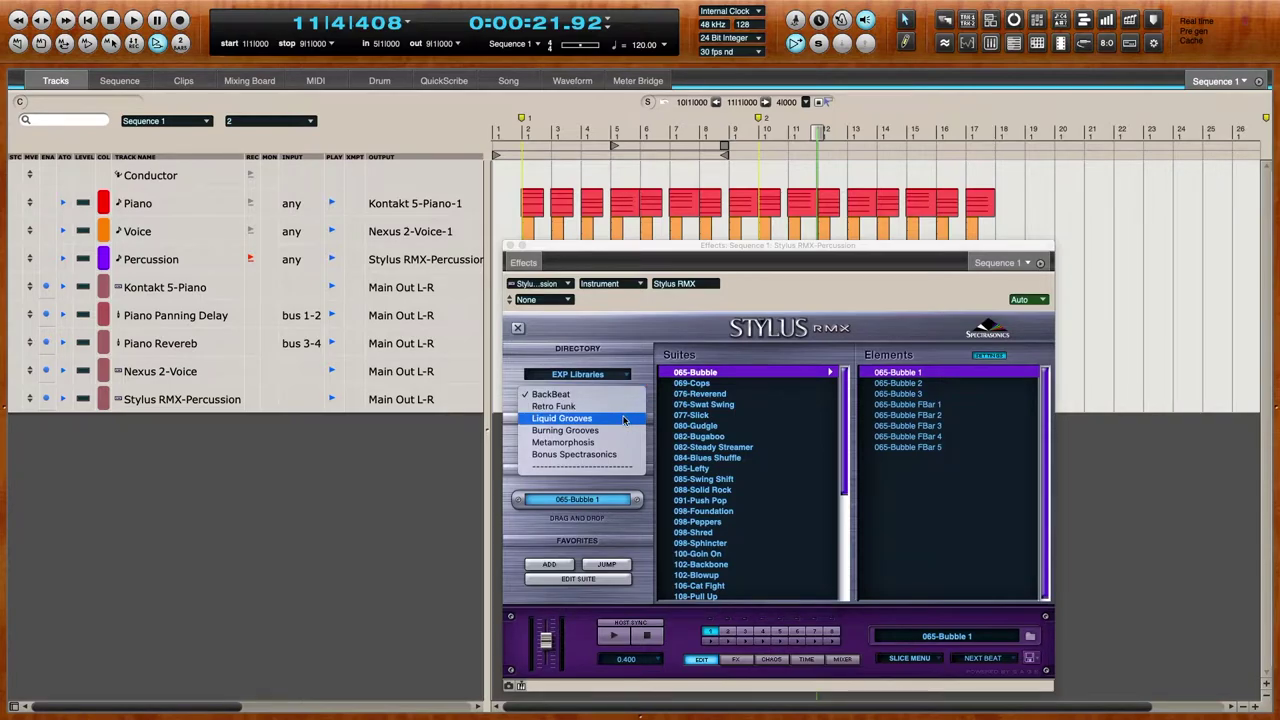
click(622, 418)
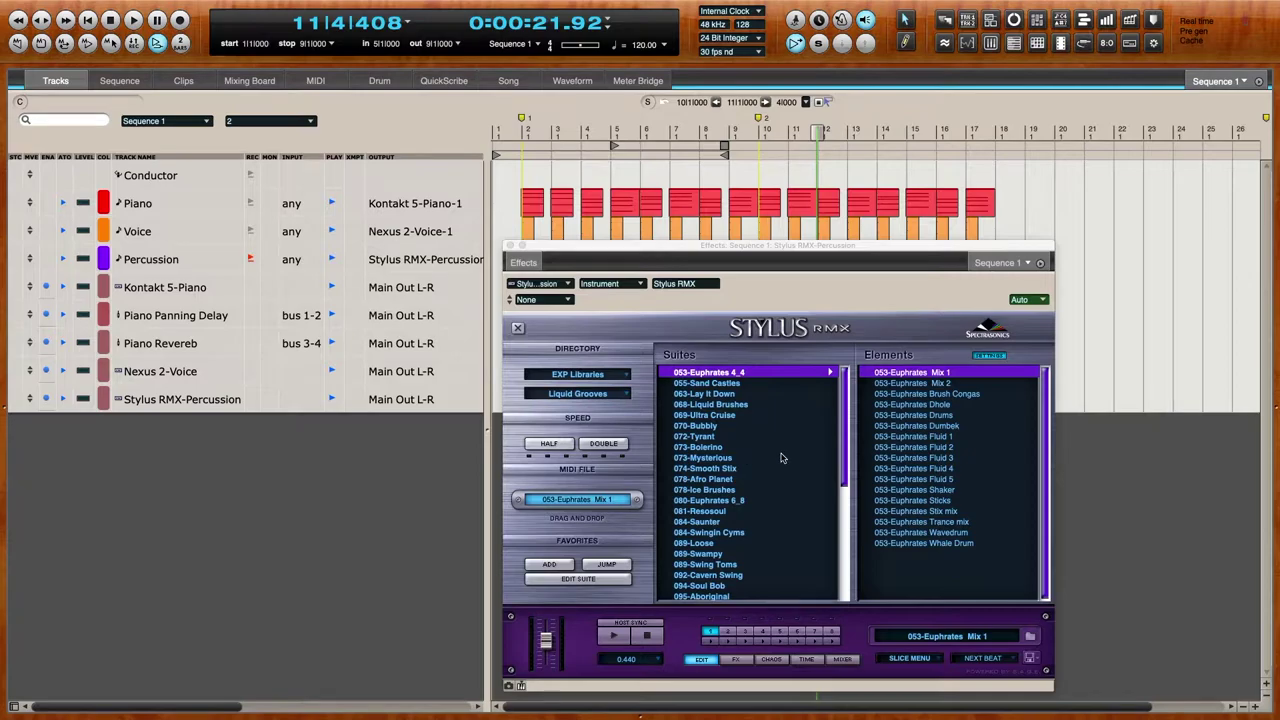
- Audition the 101-Brushuffle suite and the Wavedrum dry element of the 110-Wavedance suite in Liquid Grooves
scroll(780, 462, down, 2)
scroll(740, 541, down, 2)
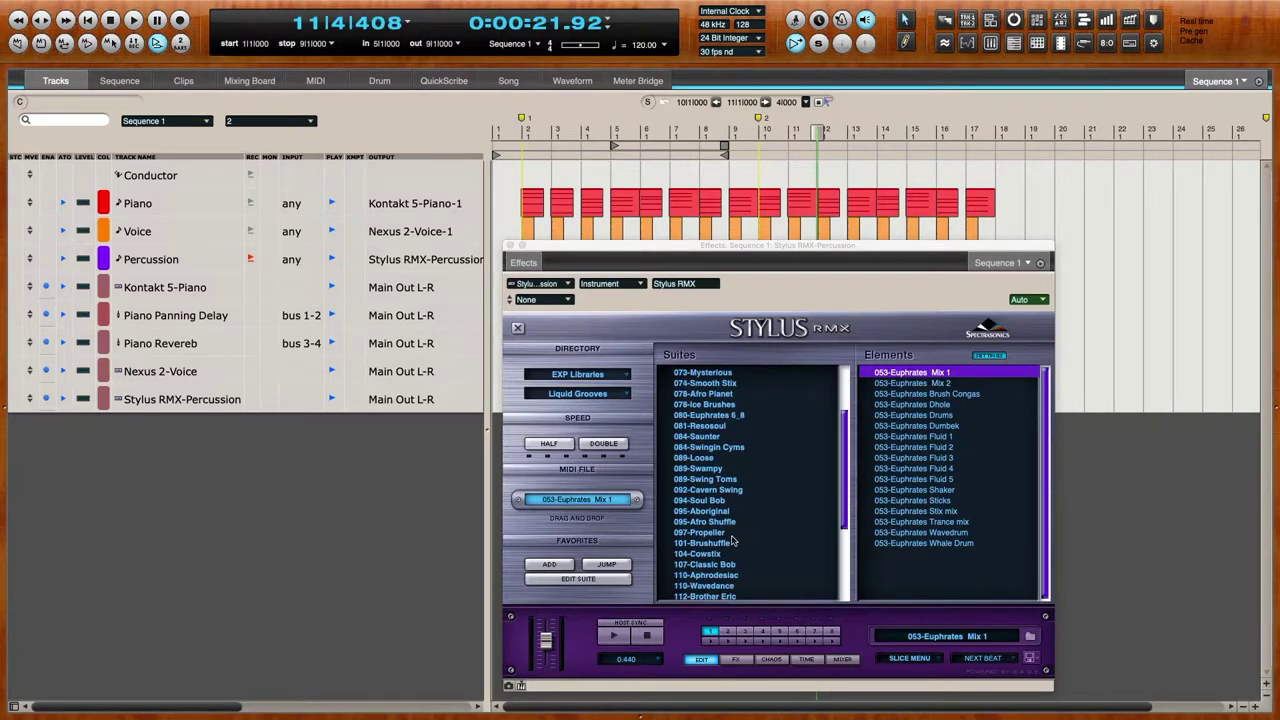
click(730, 545)
scroll(800, 530, down, 2)
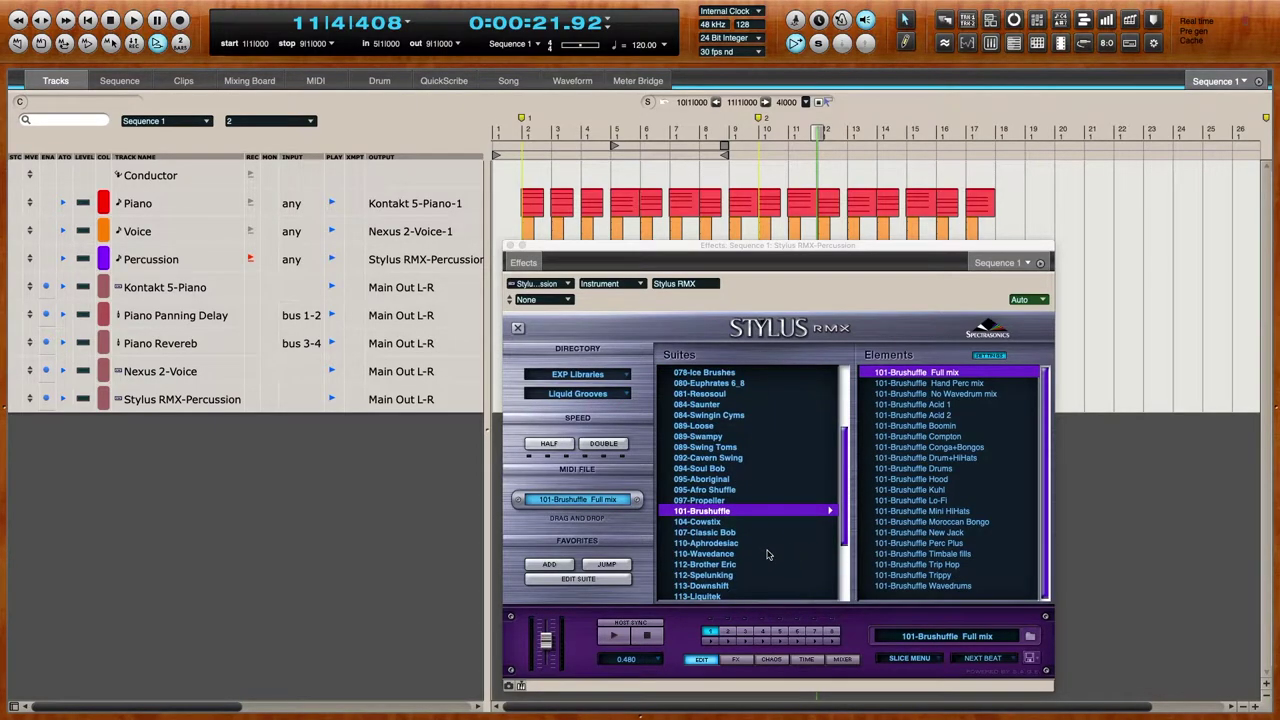
click(743, 553)
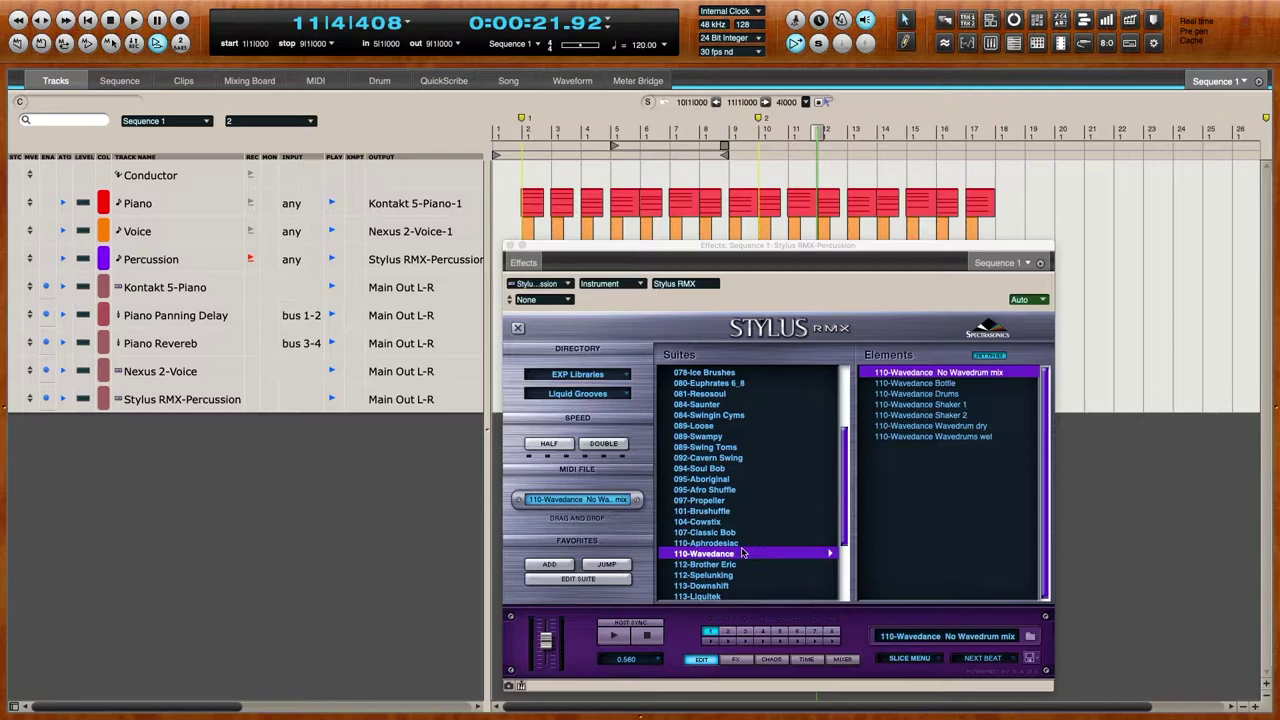
click(957, 426)
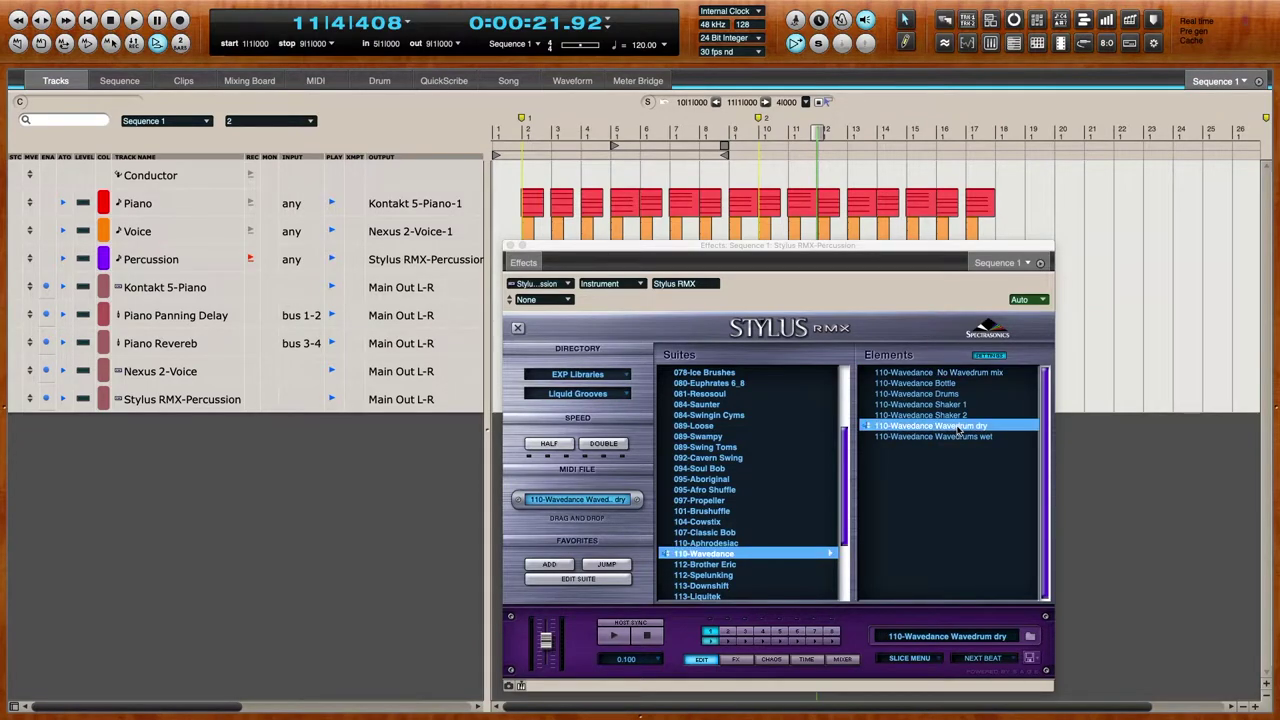
- Choose the 100-Heave groove from the Metamorphosis library and place its MIDI pattern on the Percussion track from measure 10 to 18
click(910, 373)
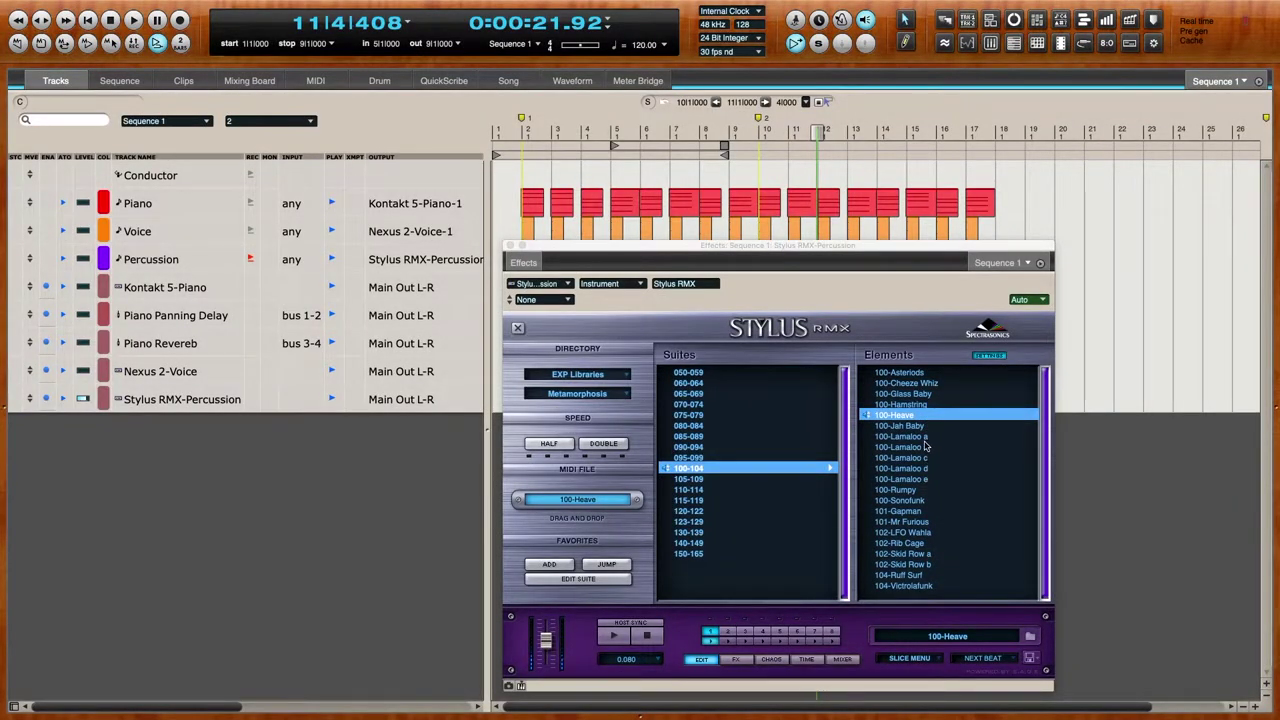
drag(756, 260, 363, 249)
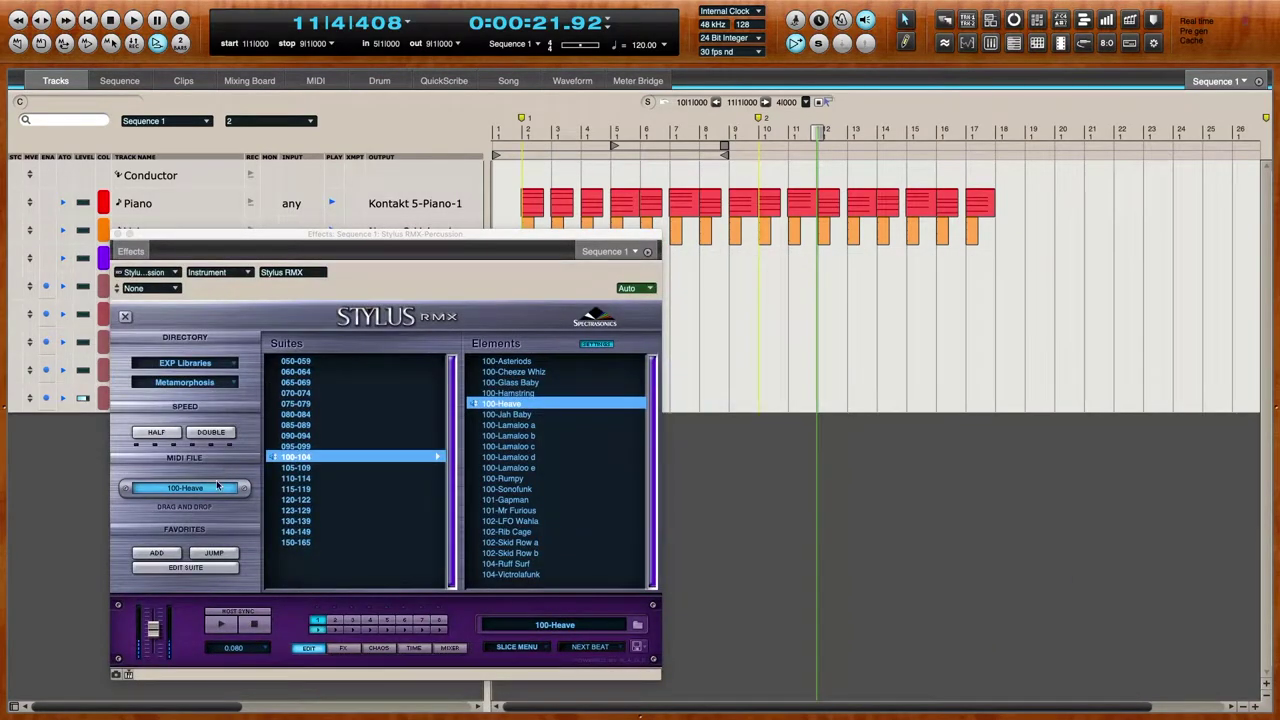
drag(218, 485, 215, 494)
drag(713, 342, 779, 249)
- Play the sequence from measure 9 and load a Power Filter into the first insert effect slot of Stylus RMX
click(740, 133)
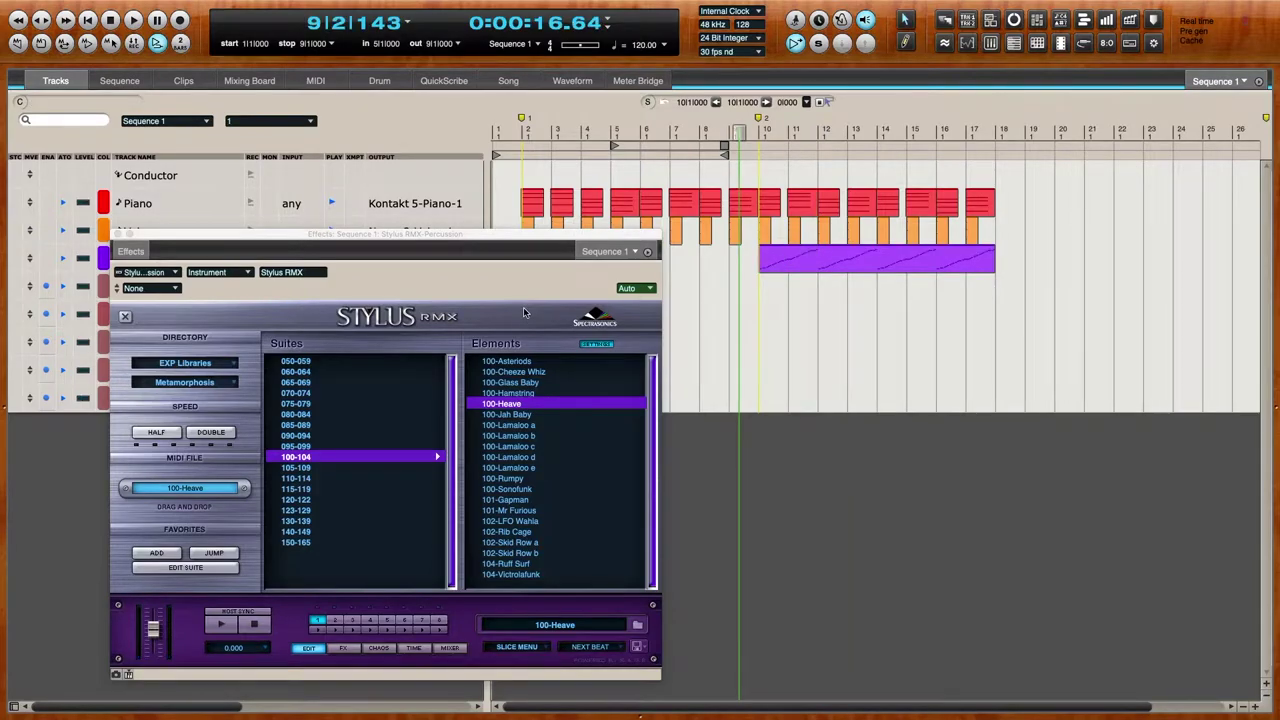
key(space)
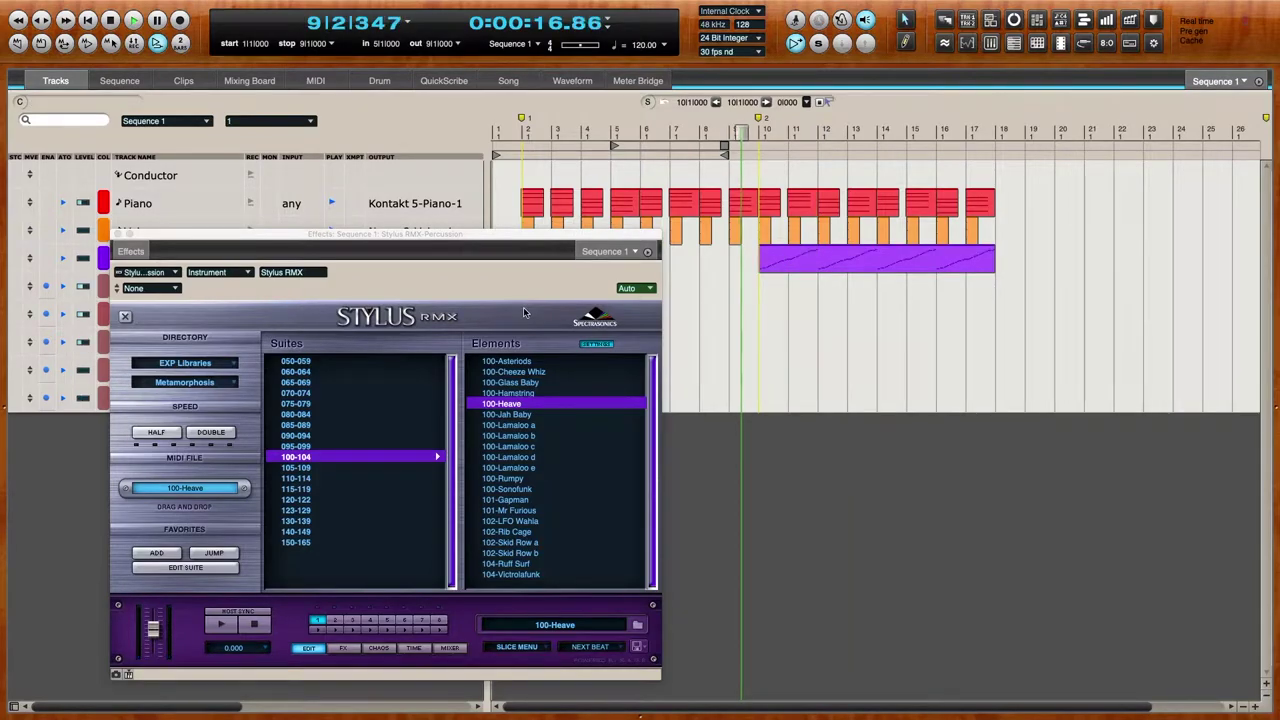
click(343, 648)
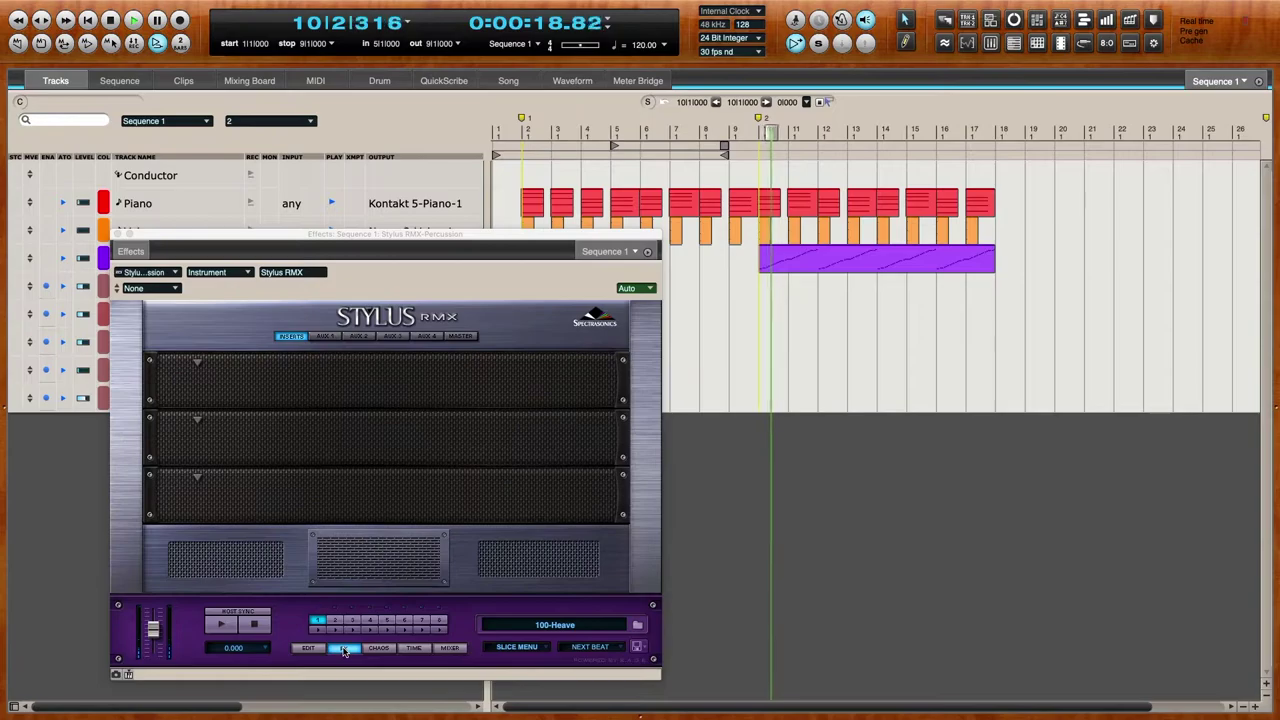
click(201, 369)
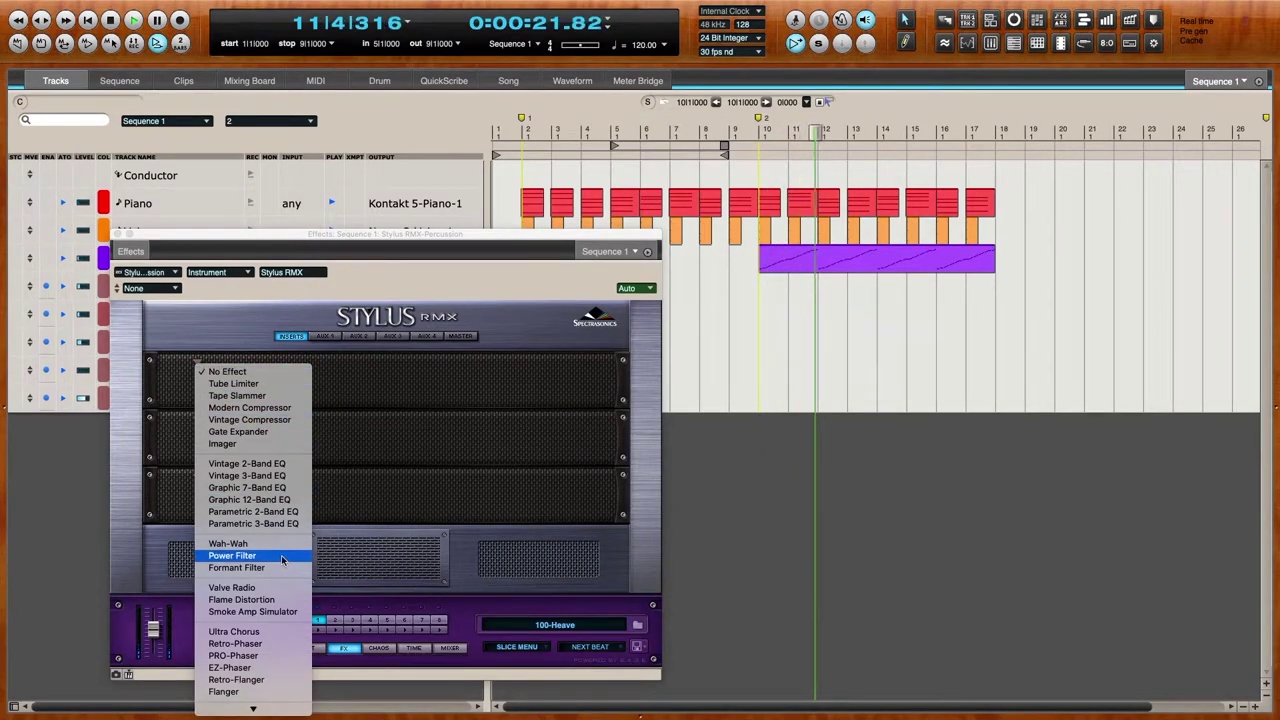
click(281, 556)
drag(350, 251, 363, 159)
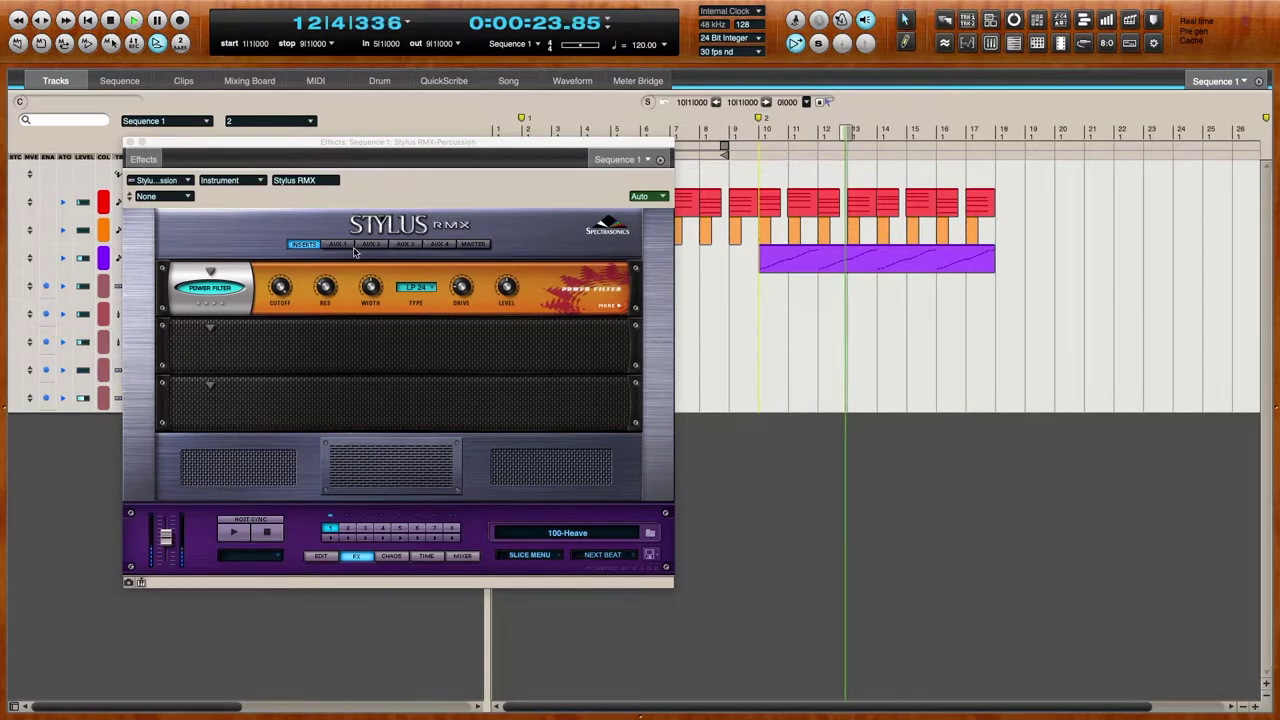
- Set the Power Filter's type to HP 24 with a cutoff of about 191, and replay from just before measure 10
click(418, 288)
click(420, 300)
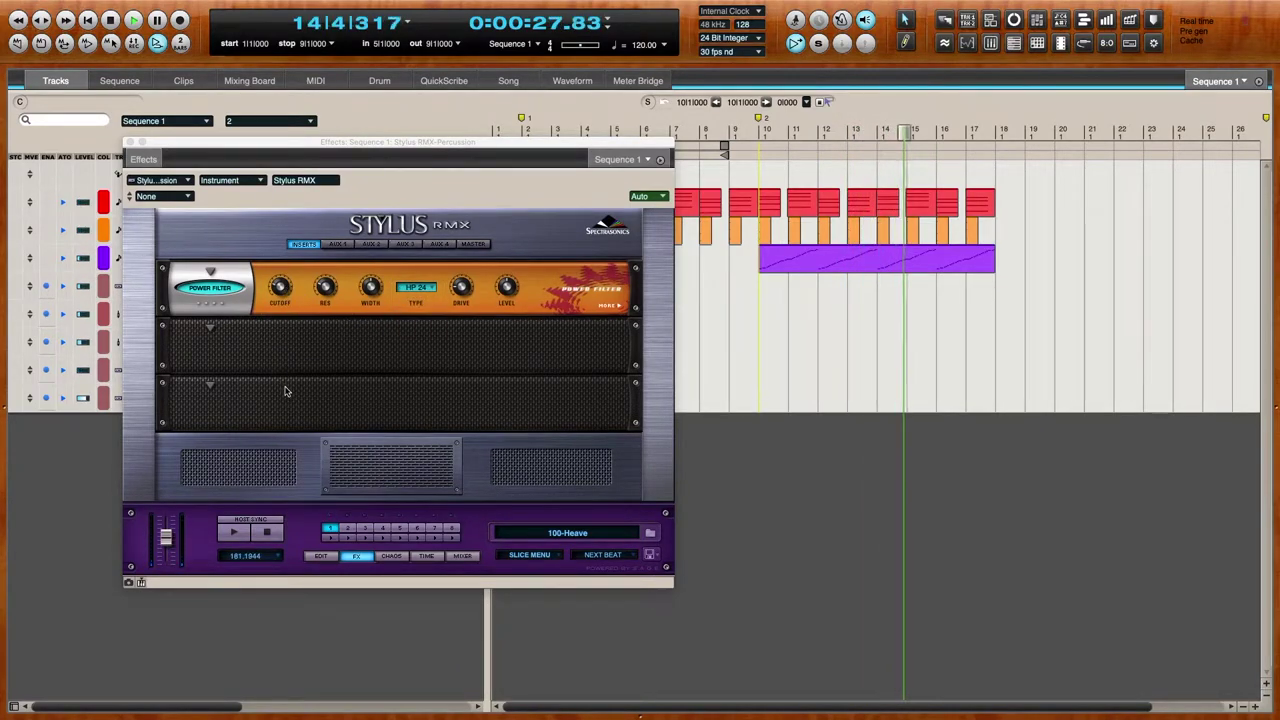
mouse_move(380, 288)
mouse_move(495, 288)
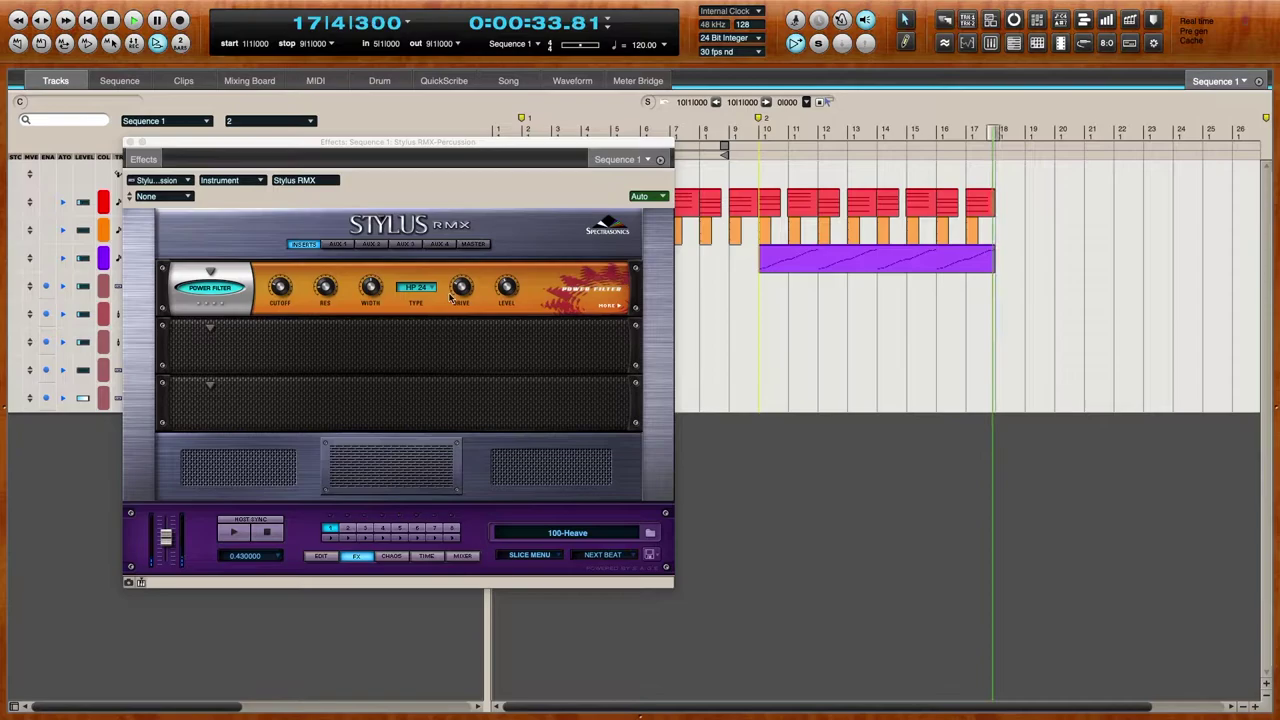
click(753, 130)
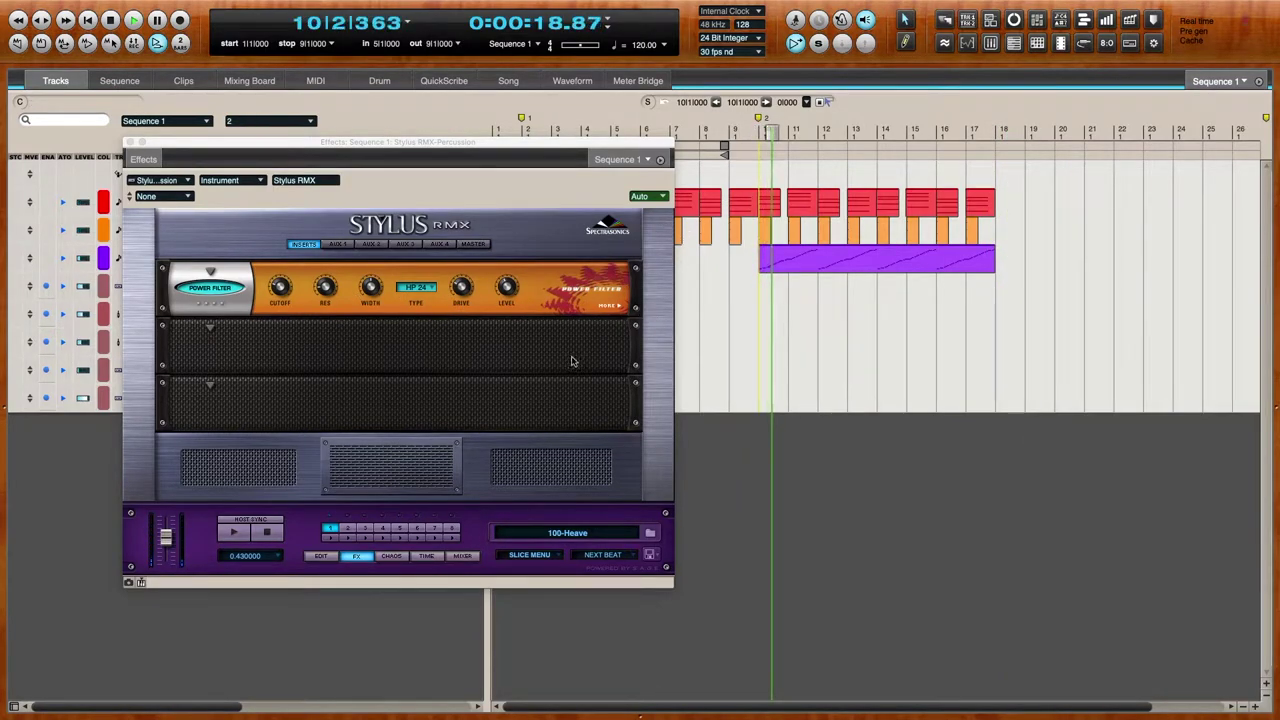
- Load a Modern Compressor into the second insert slot with a 2.8:1 ratio, 17.8 ms attack and -25.3 dB threshold
click(209, 327)
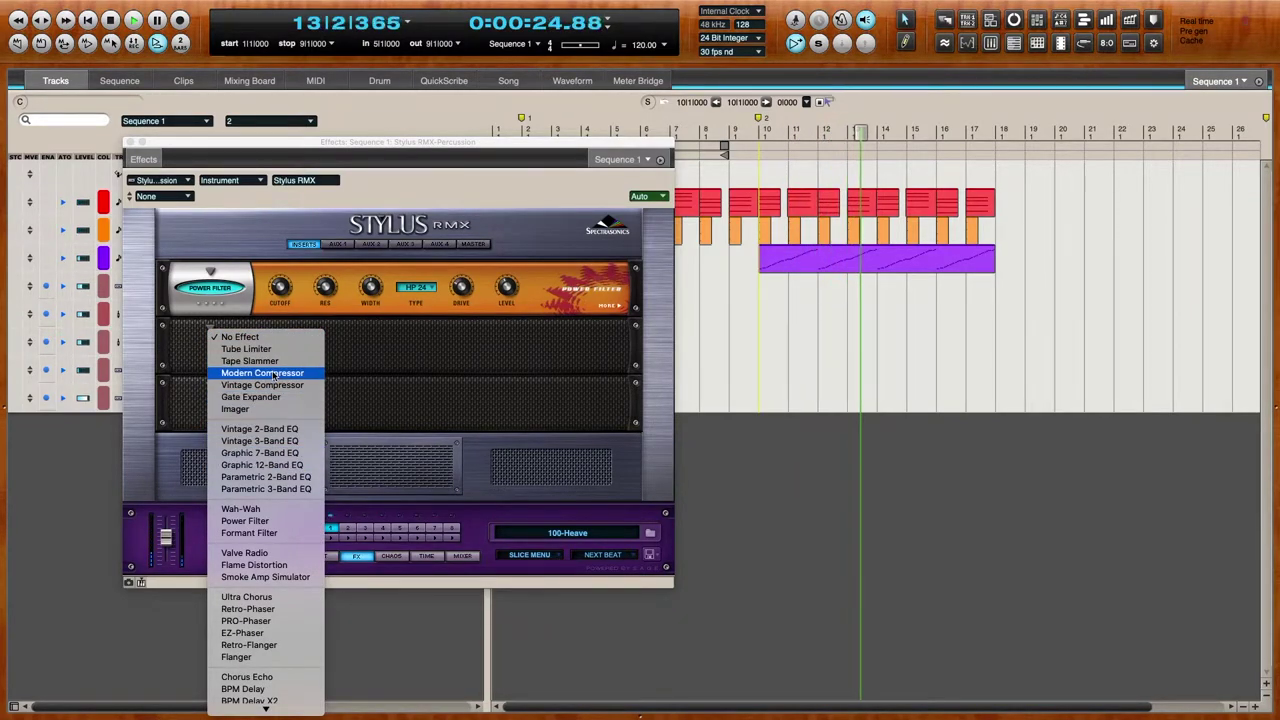
click(273, 374)
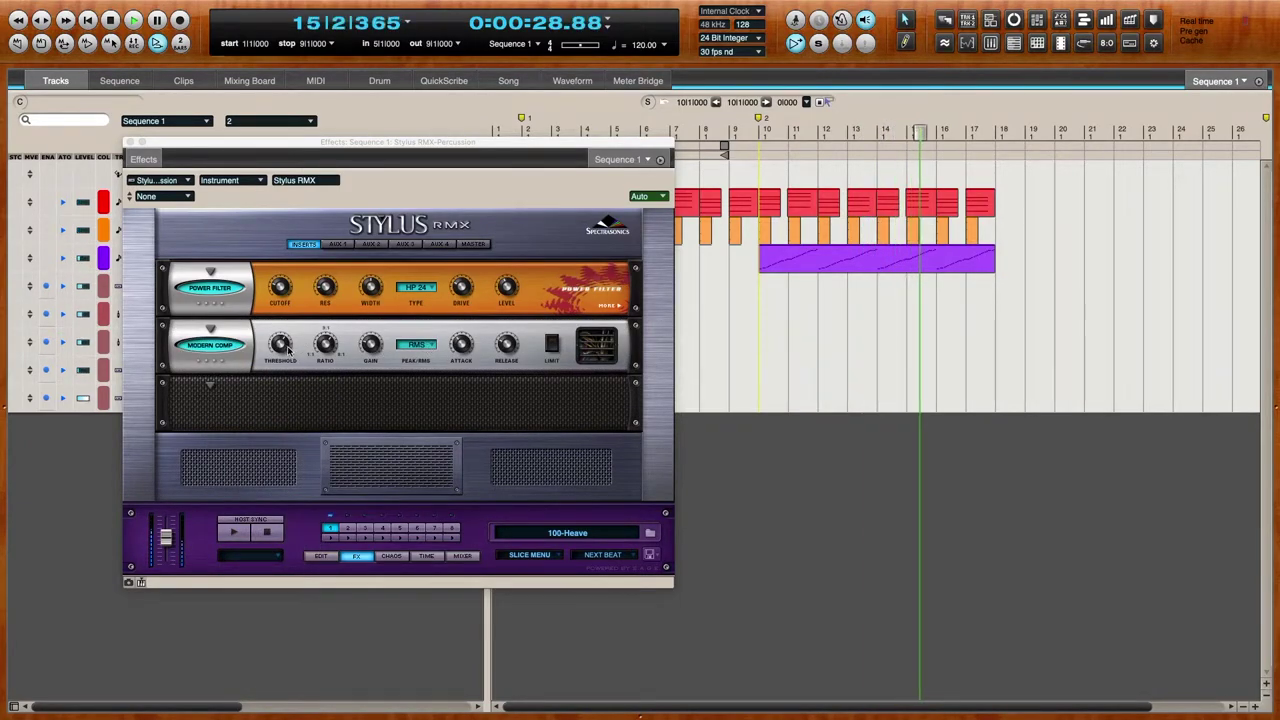
mouse_move(367, 350)
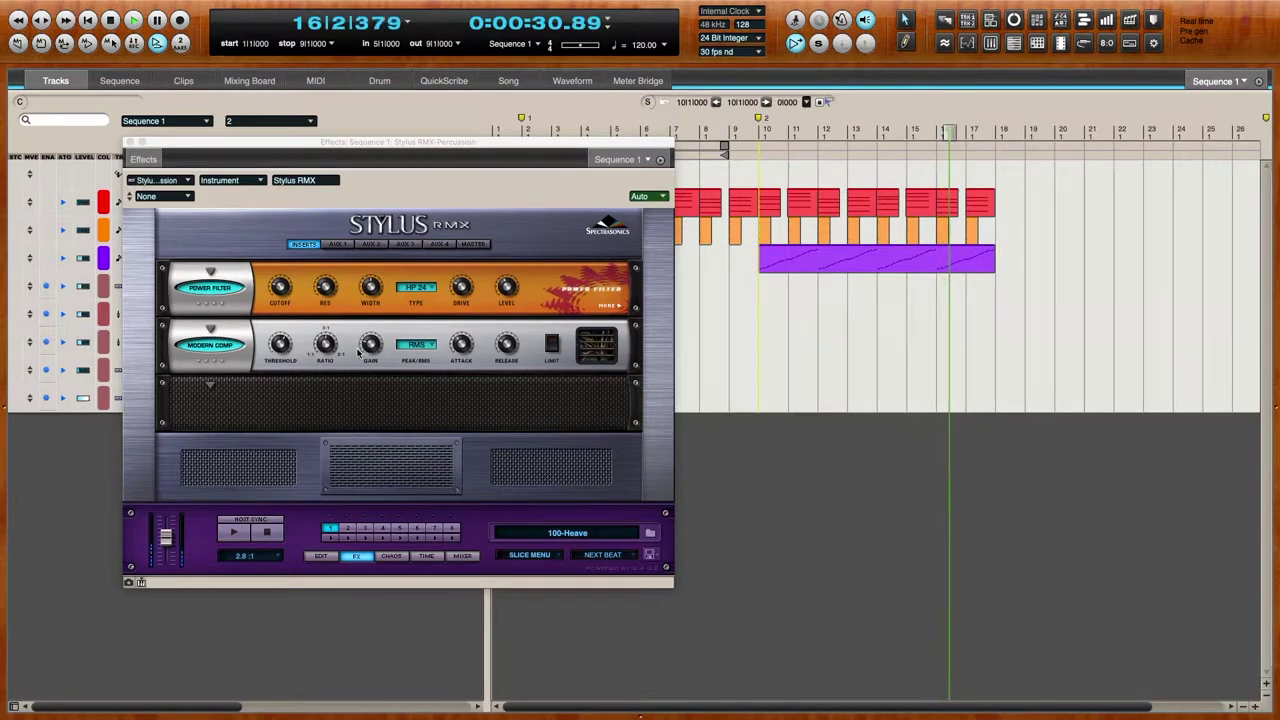
mouse_move(457, 366)
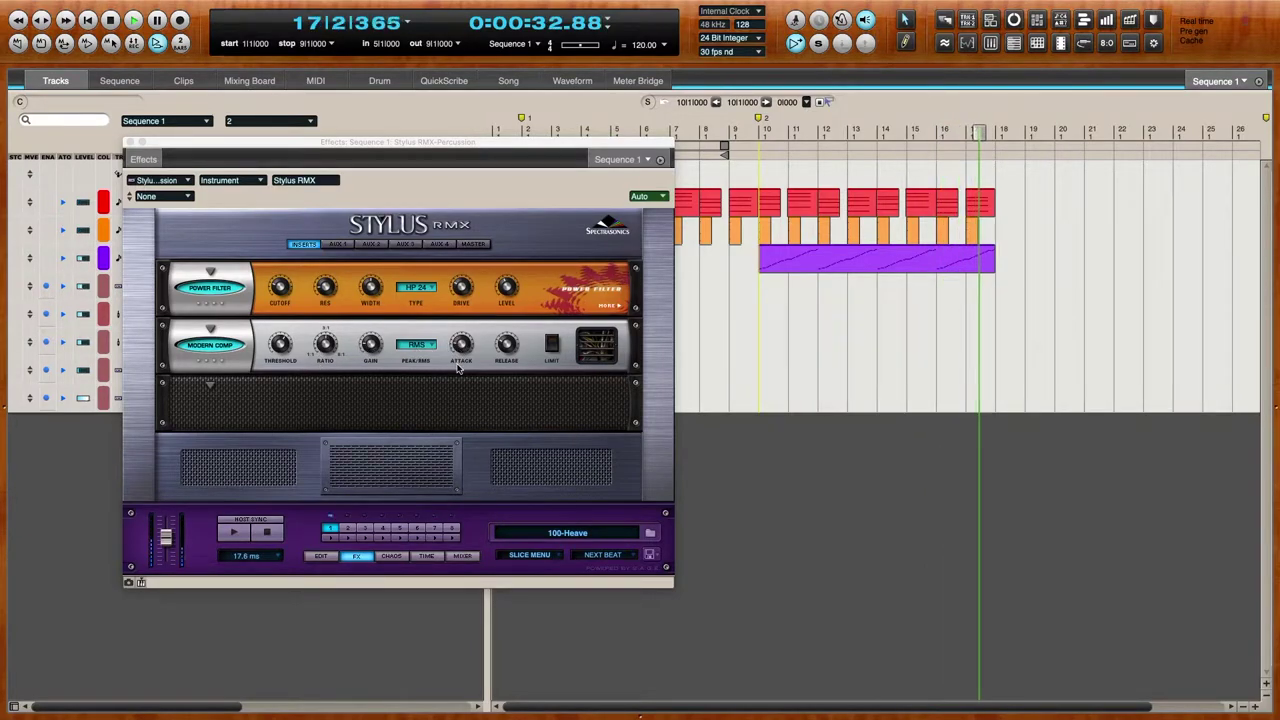
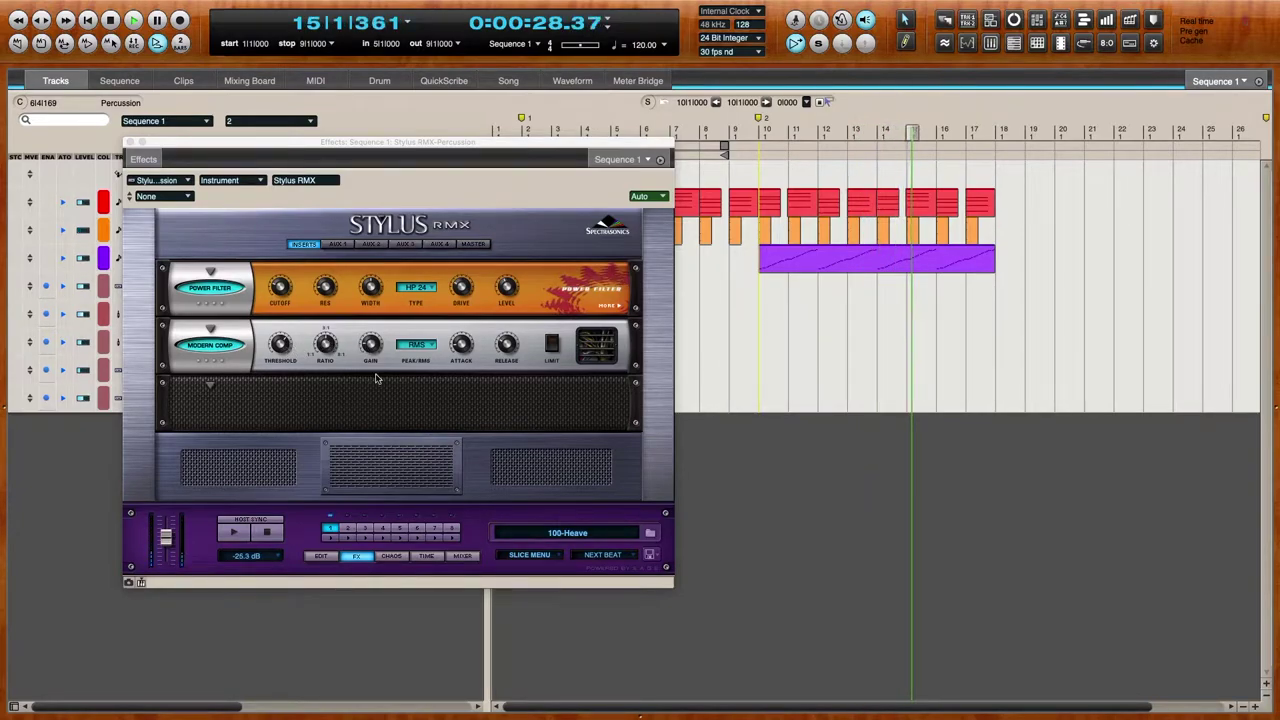
- In the Stylus RMX mixer, raise the 100-Heave part's Aux 1 and Aux 2 sends and lower its level to about -1.13 dB
click(462, 555)
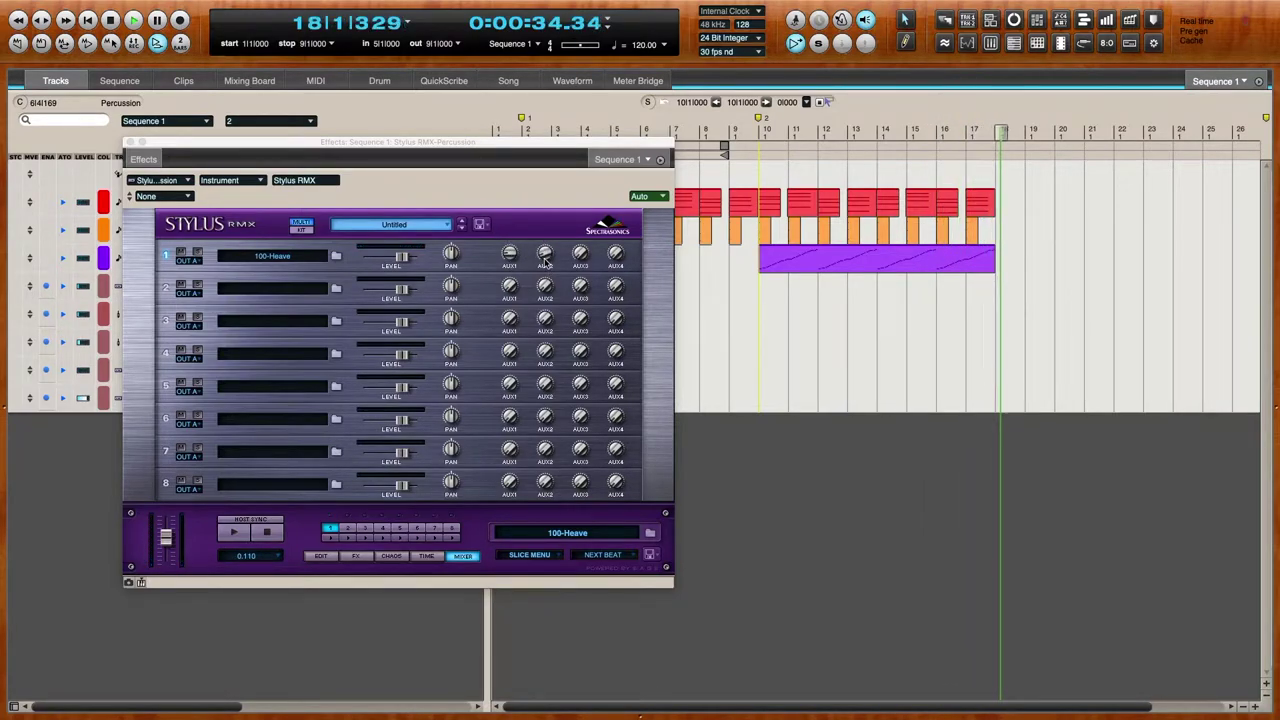
click(748, 200)
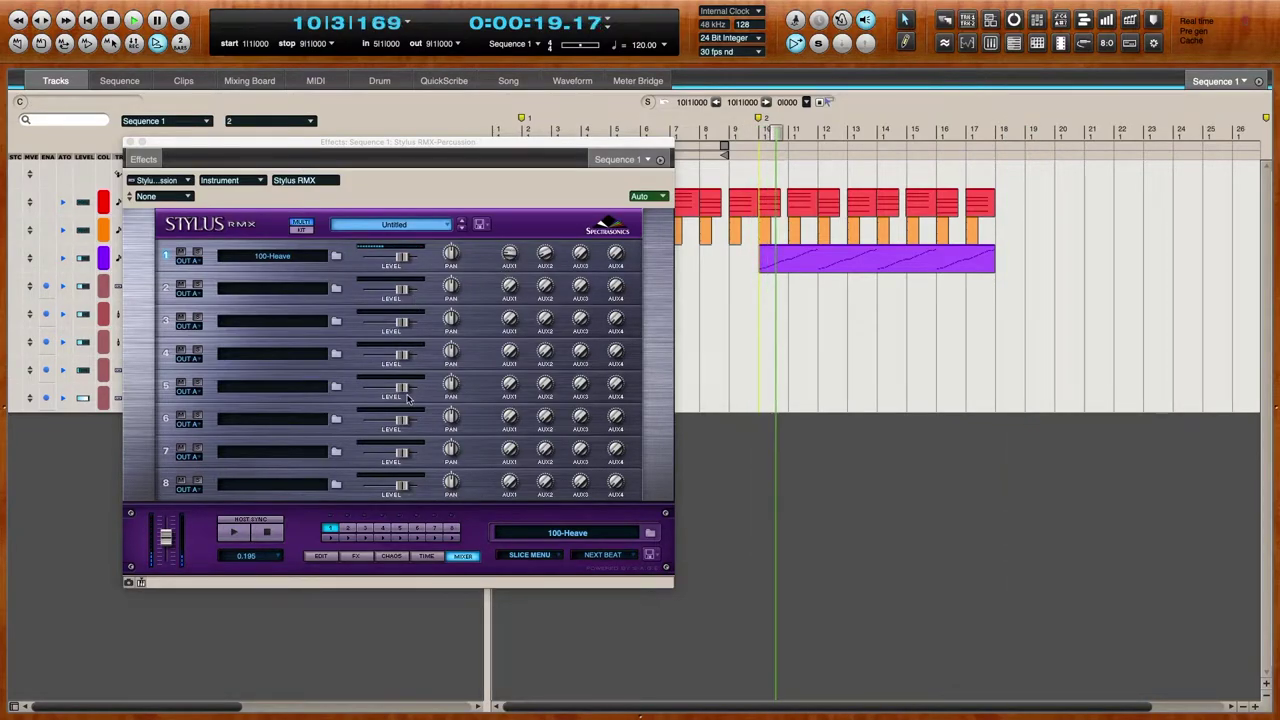
drag(405, 258, 401, 258)
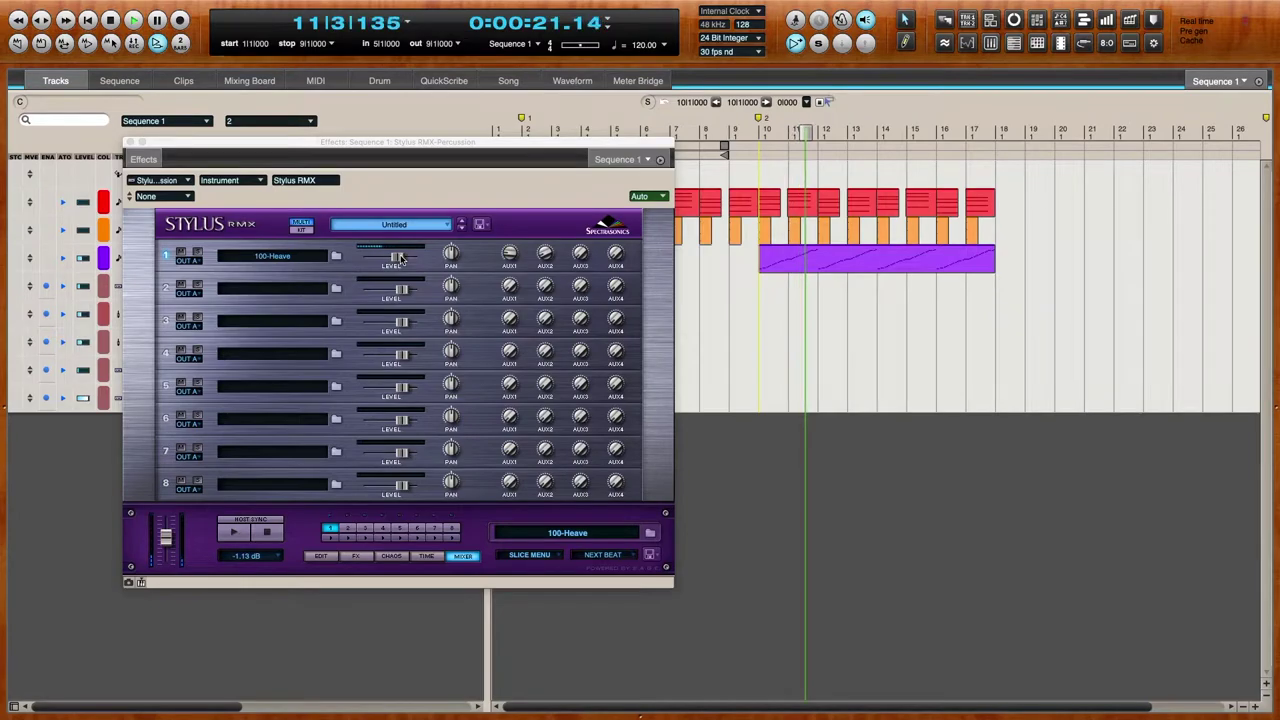
click(130, 143)
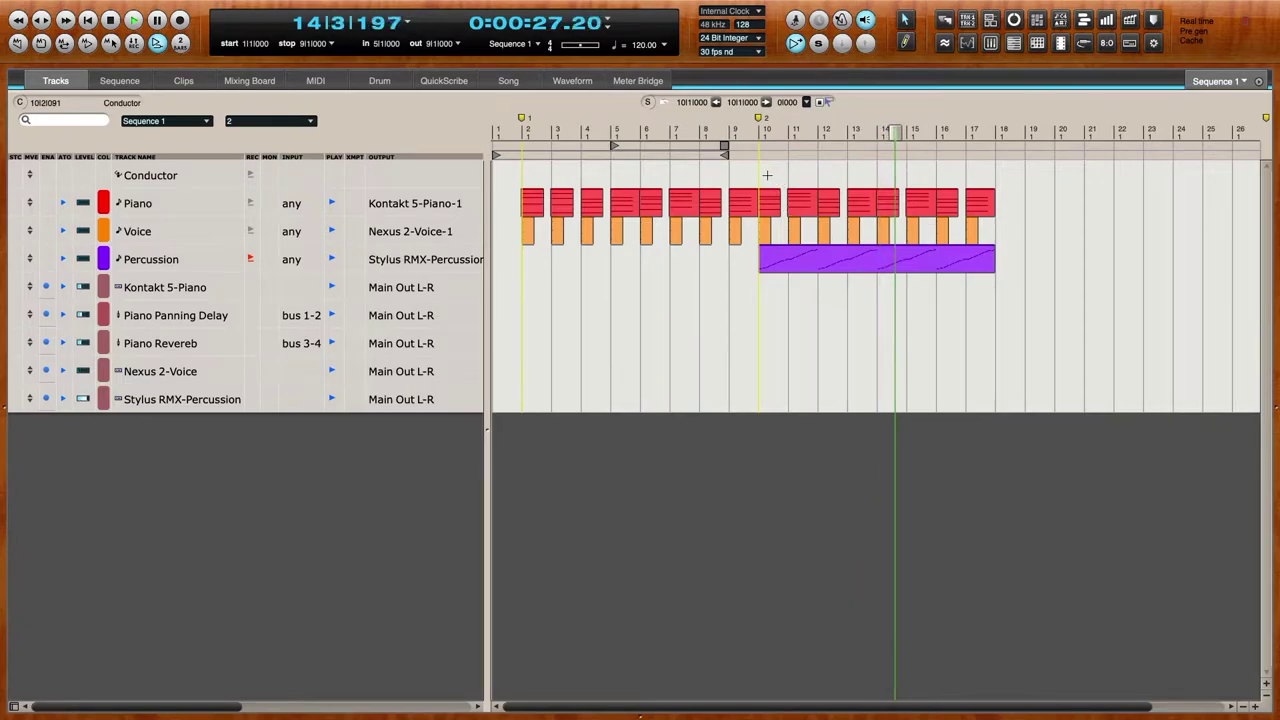
- Copy measures 10 to 18 of the Conductor, Piano, Voice and Percussion tracks and paste them at measure 18
drag(763, 175, 983, 266)
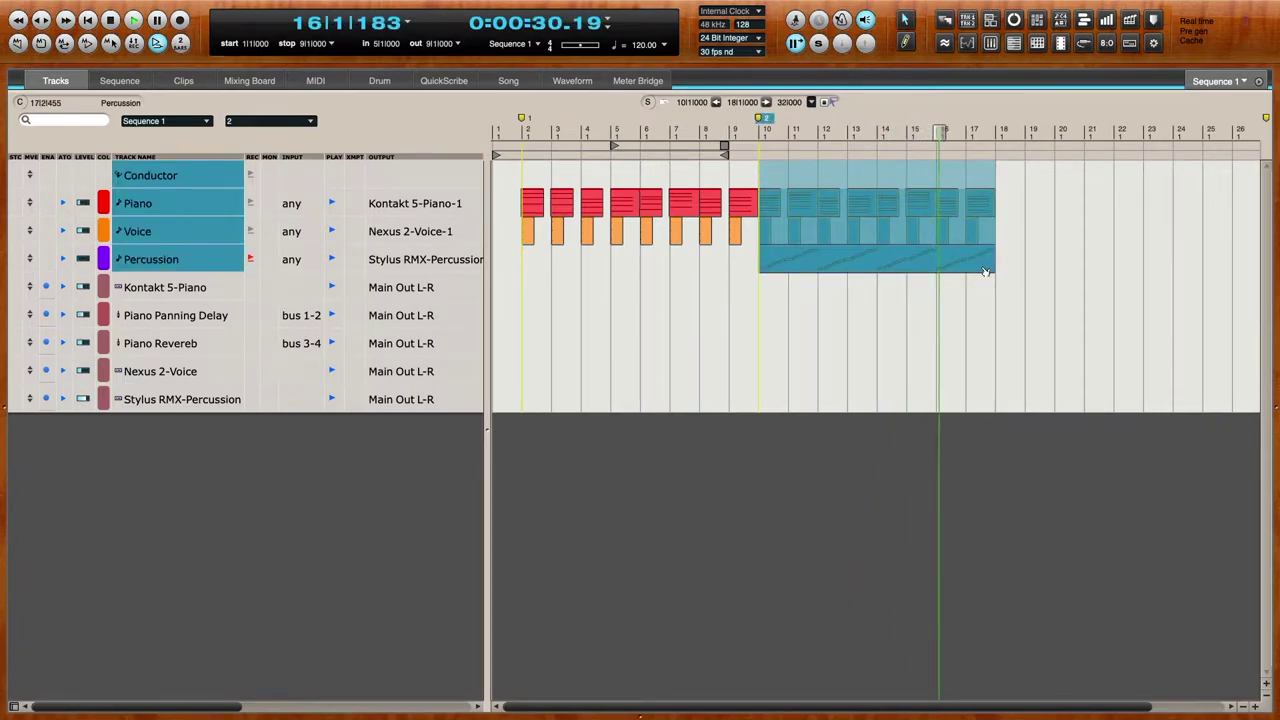
click(1023, 180)
key(super+v)
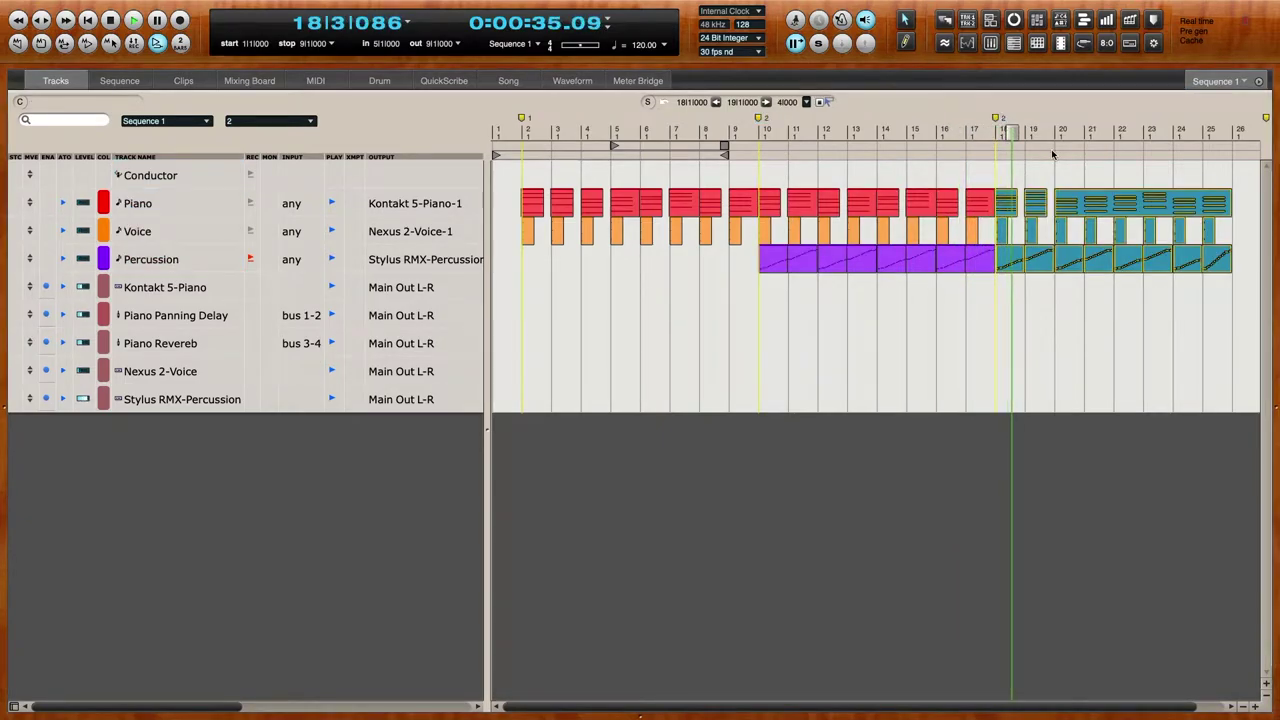
click(1109, 468)
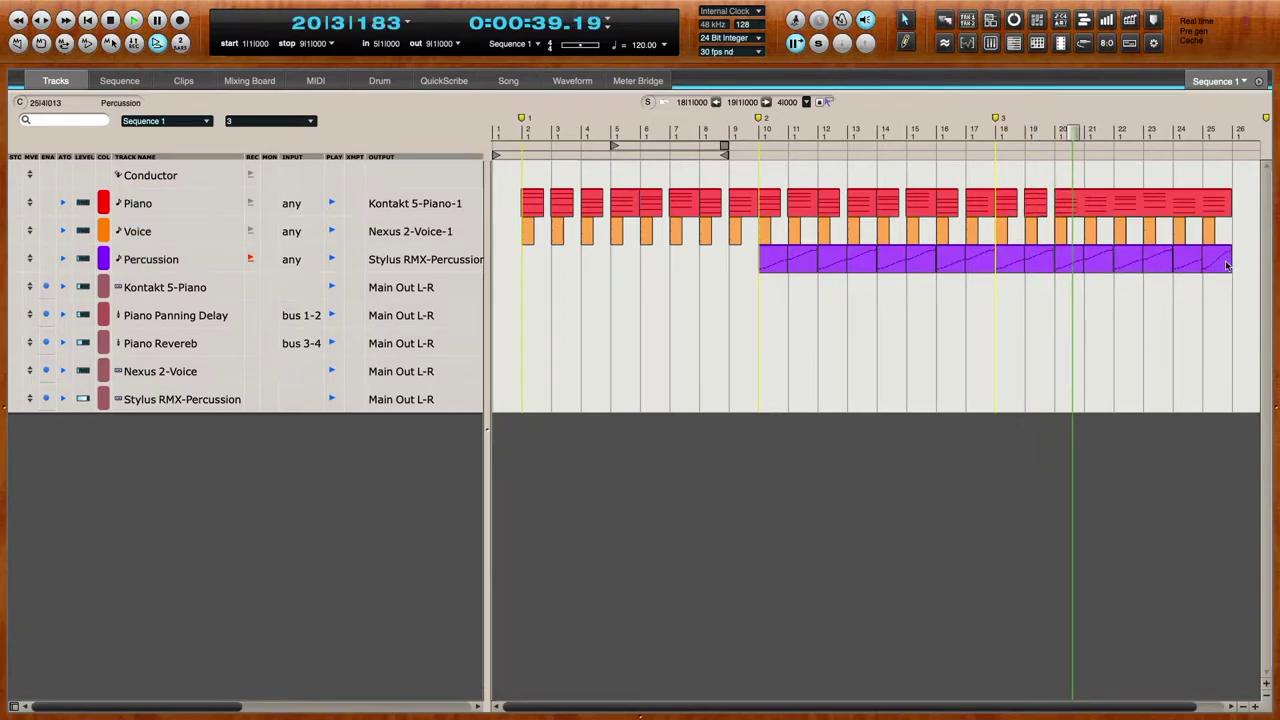
key(space)
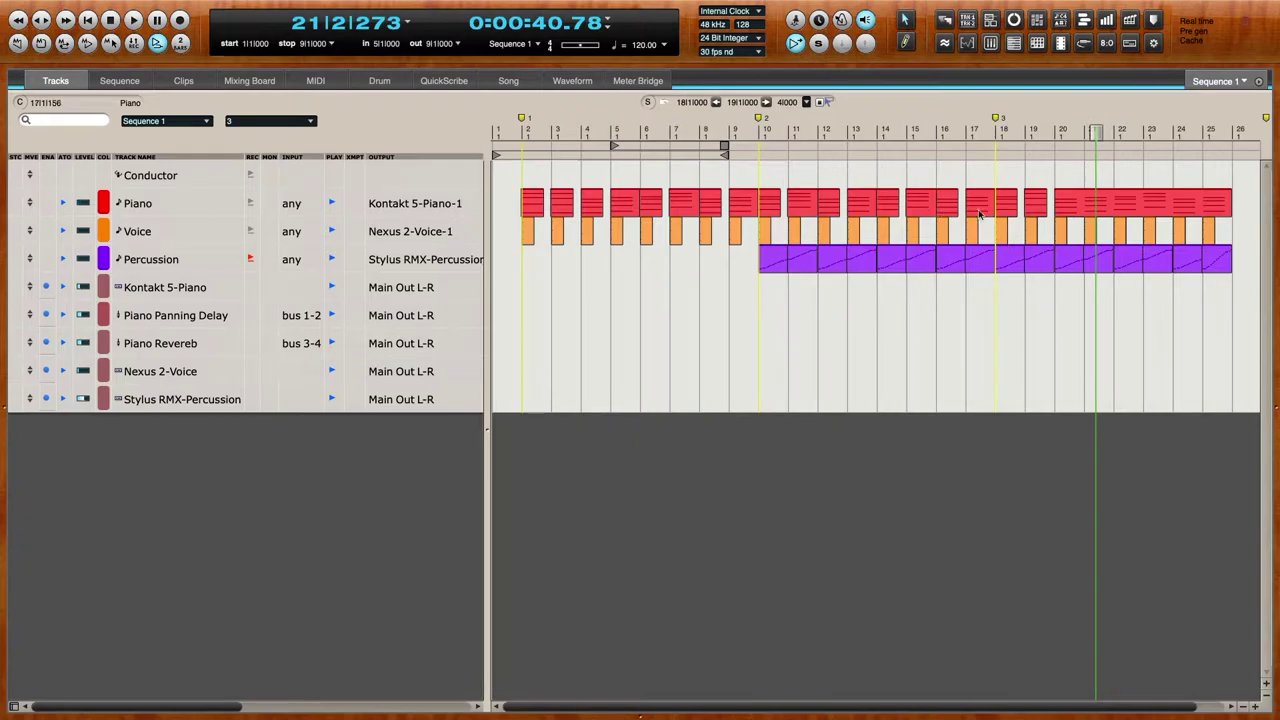
- Play the sequence from measure 2 and lower the 100-Heave part's level in Stylus RMX to about -3.96 dB
click(521, 127)
key(space)
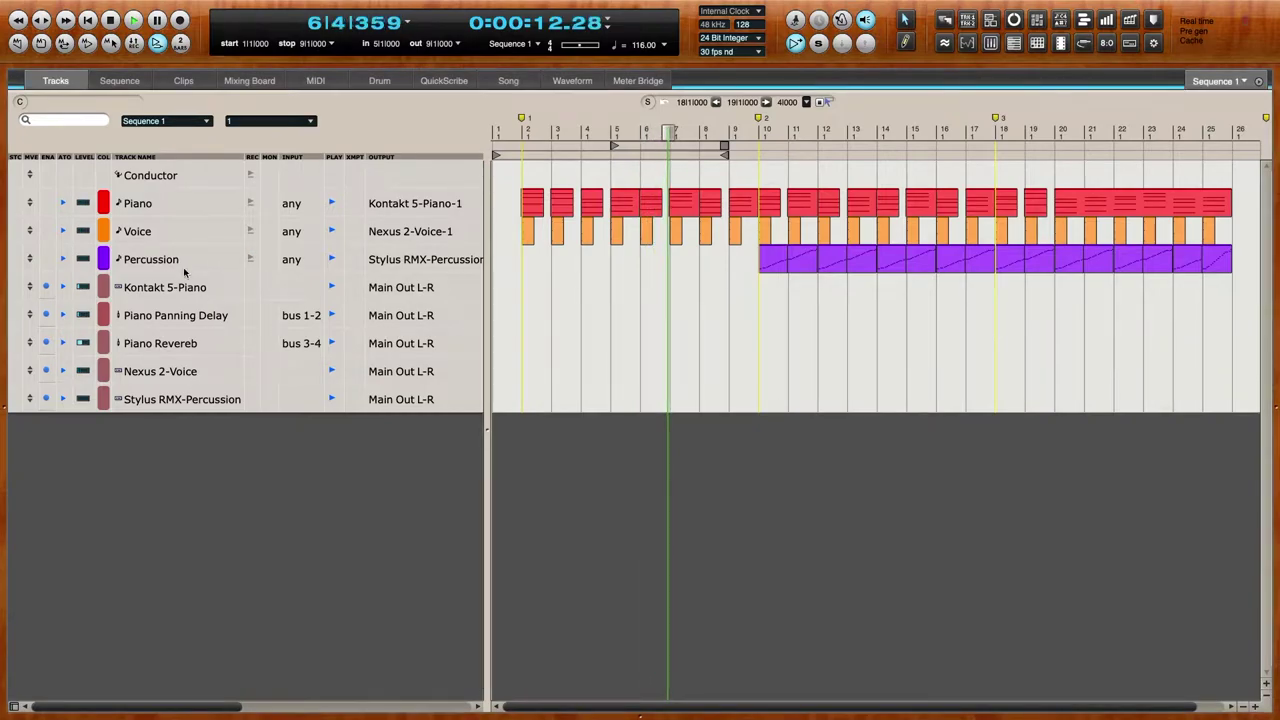
click(205, 398)
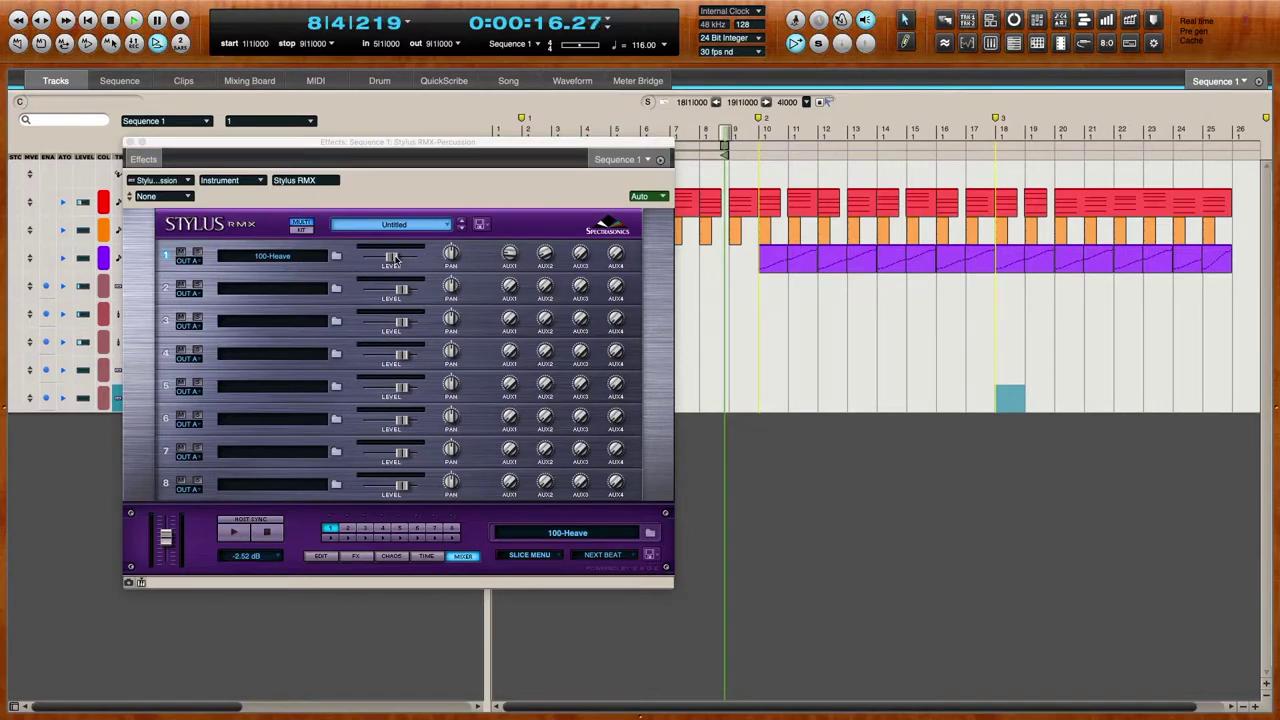
drag(395, 258, 387, 258)
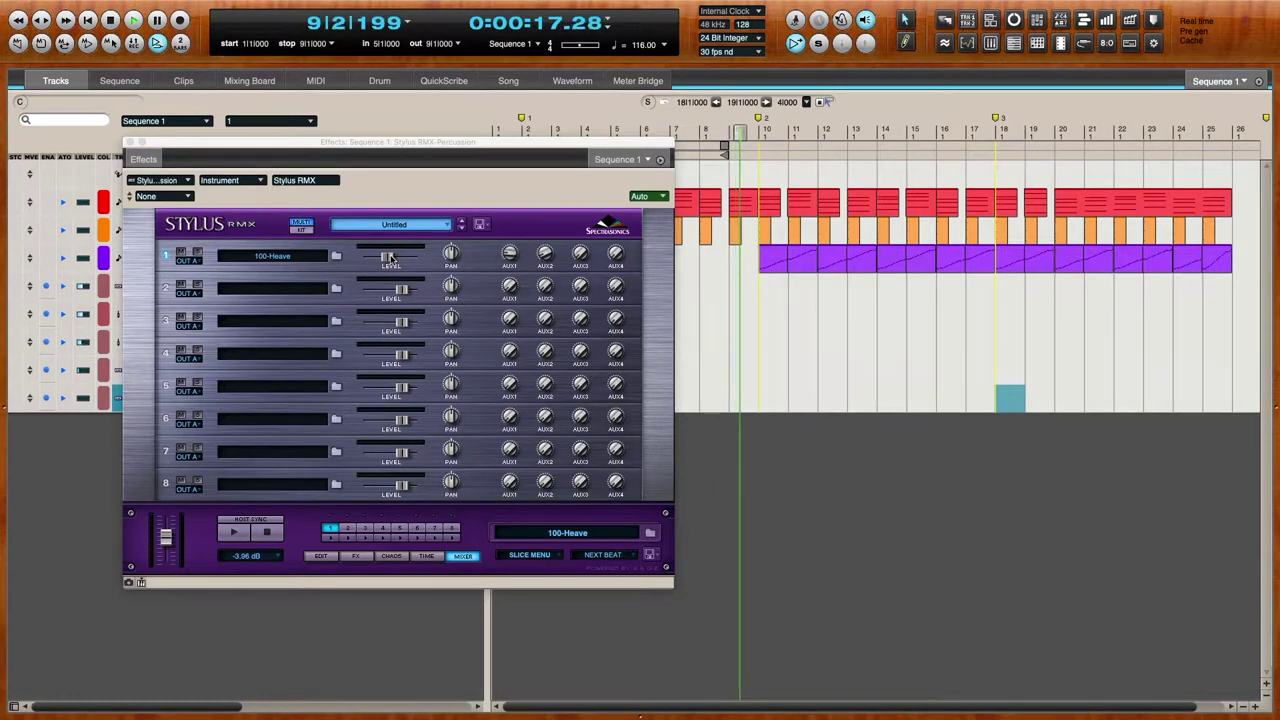
click(127, 143)
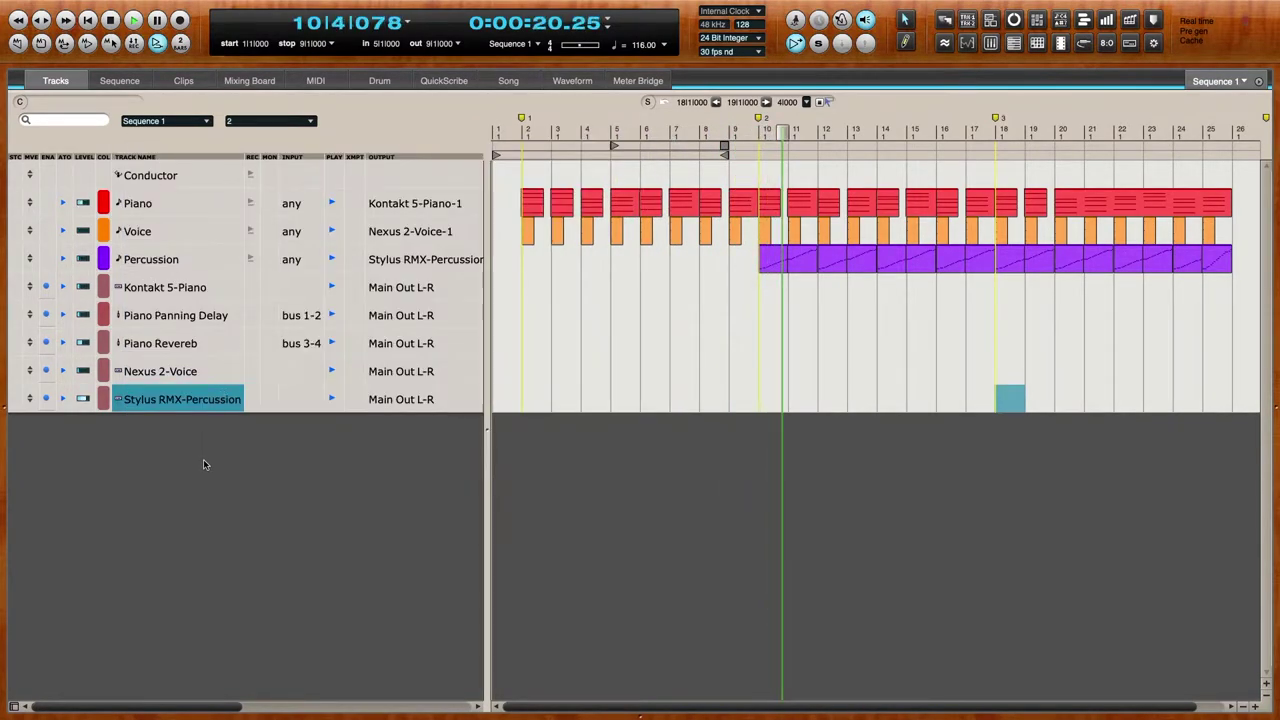
- Add a MIDI track below Percussion, name it Lite Fade in and colour it magenta
click(200, 259)
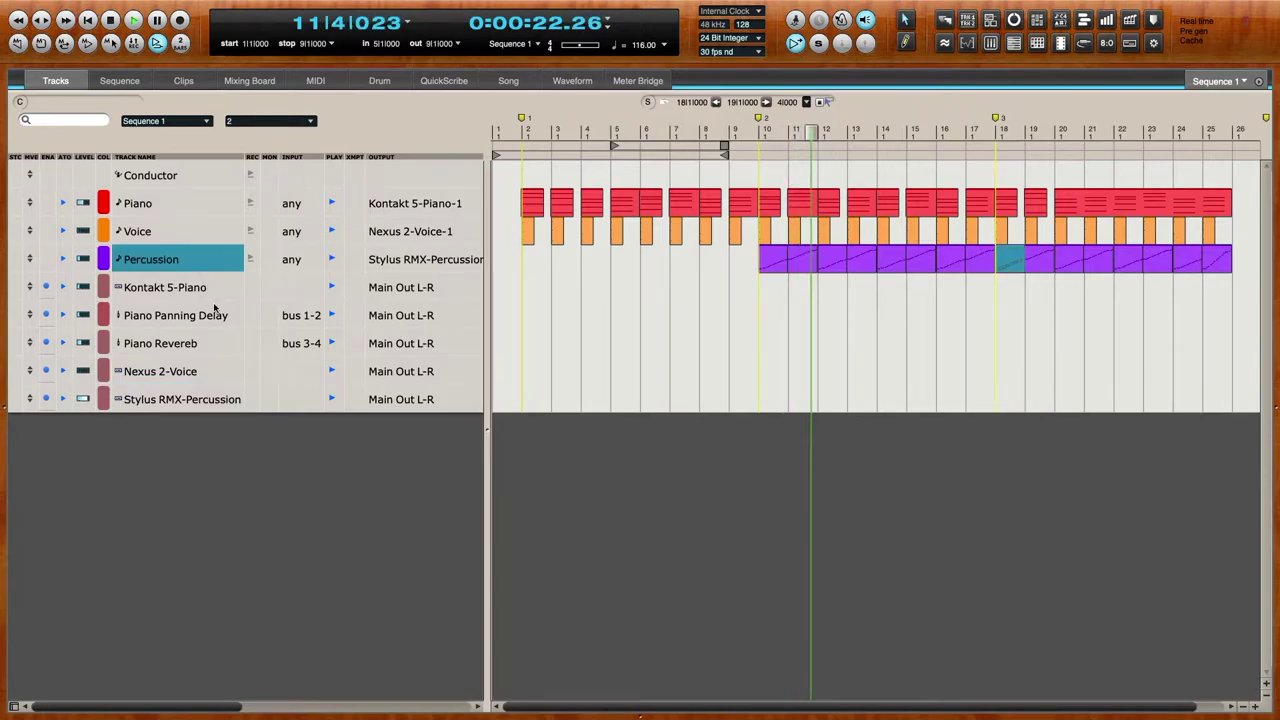
key(shift+super+m)
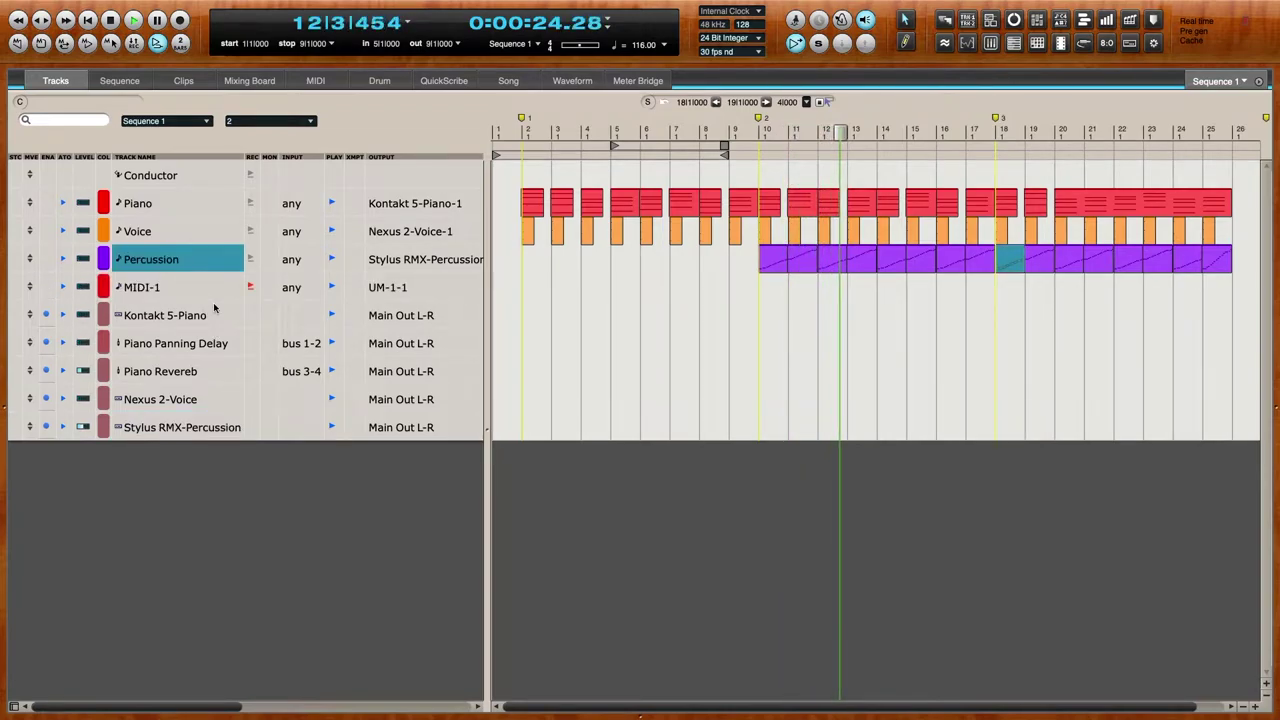
double_click(204, 288)
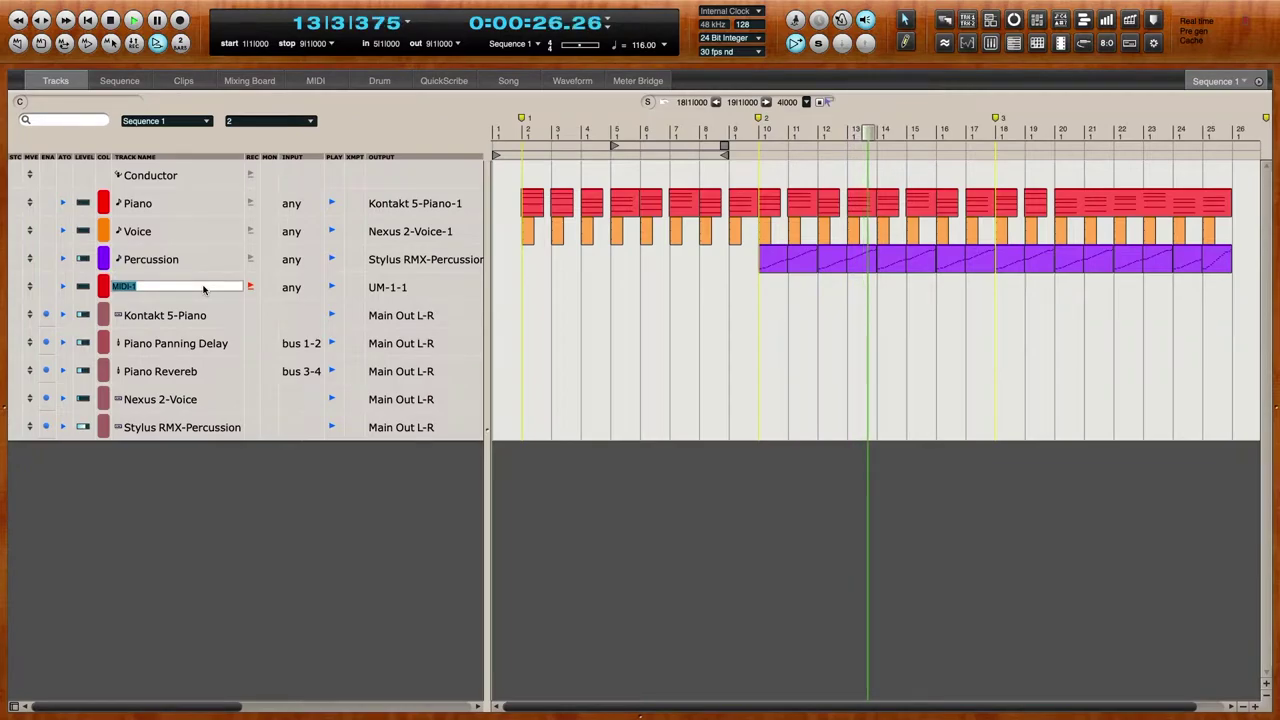
key(BackSpace)
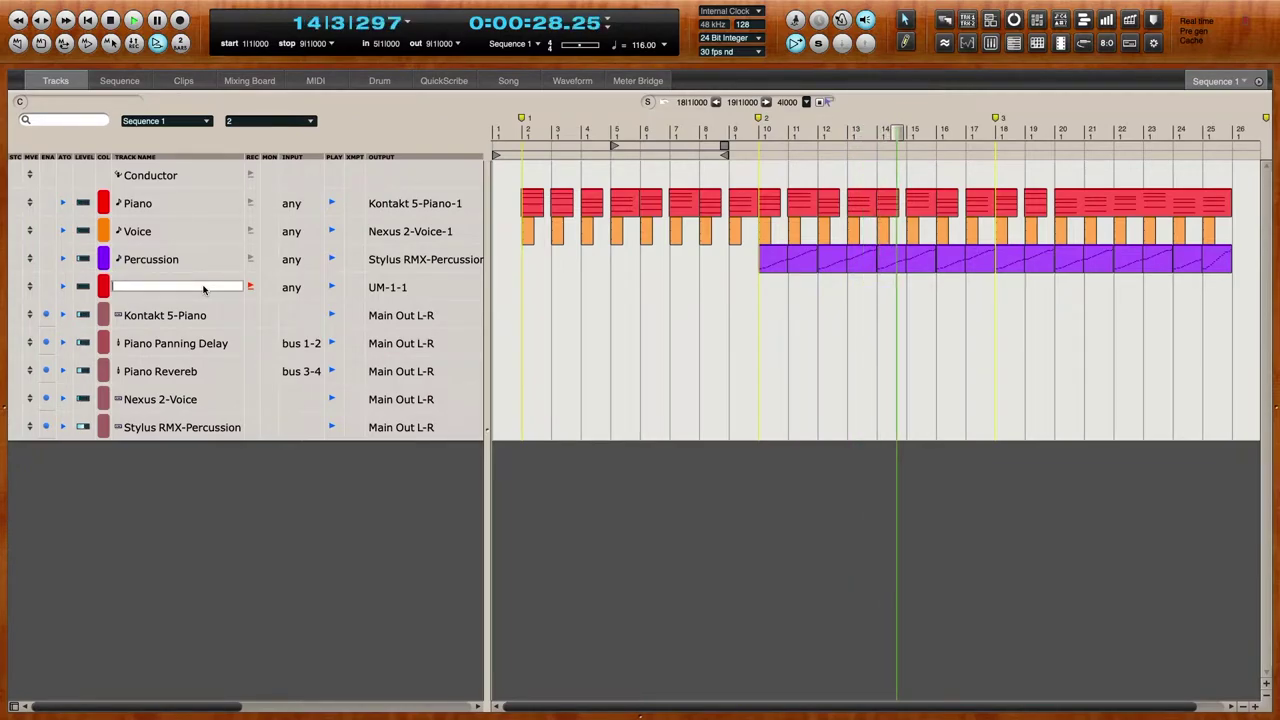
text(Lite Fa)
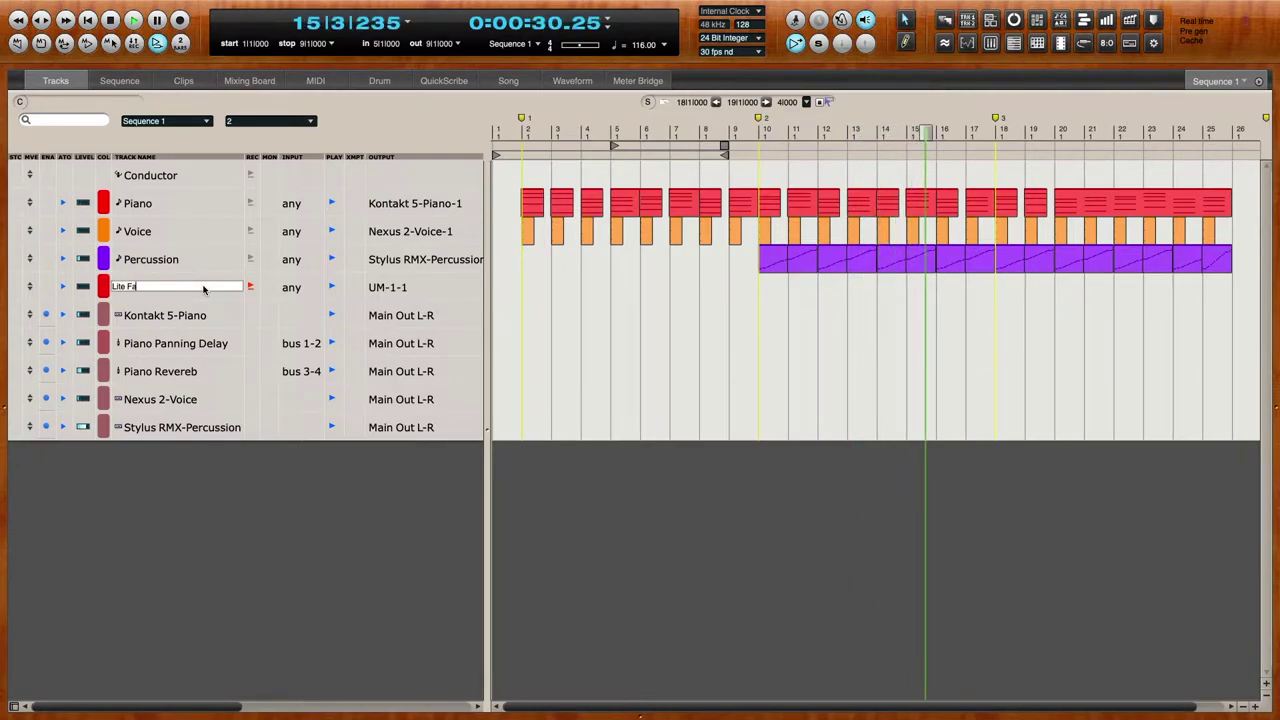
text(de )
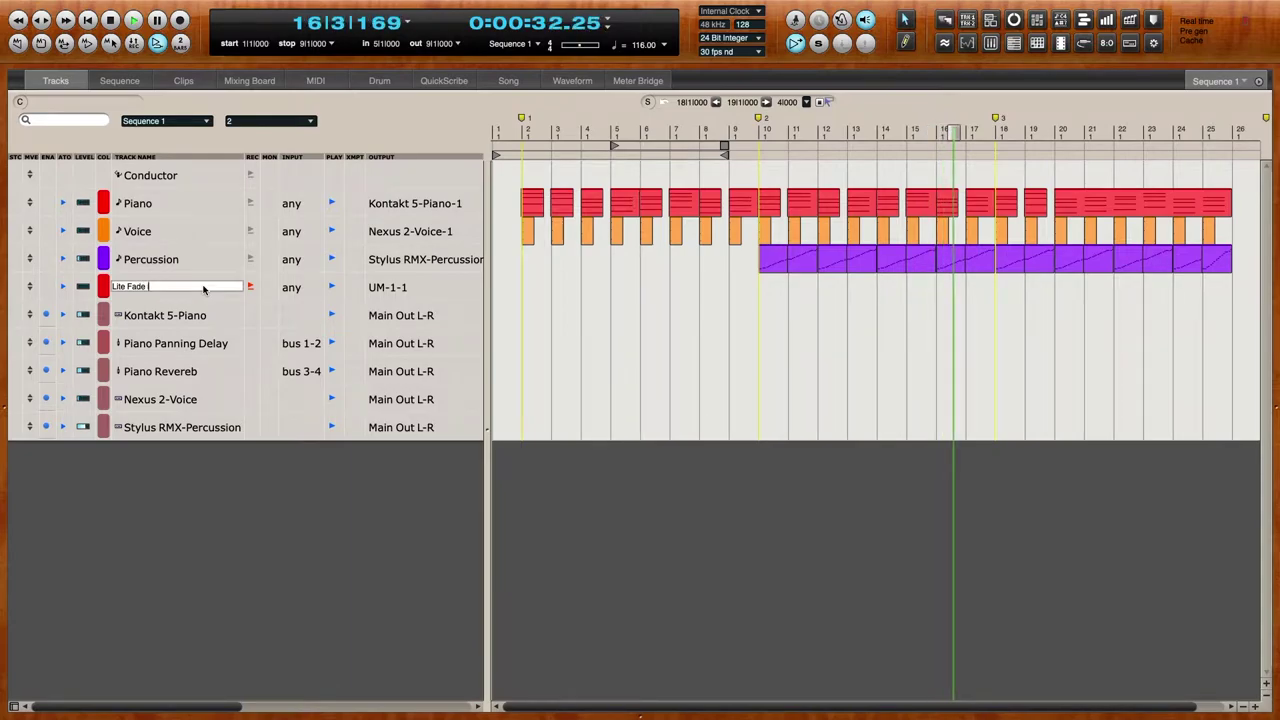
text(in)
key(Return)
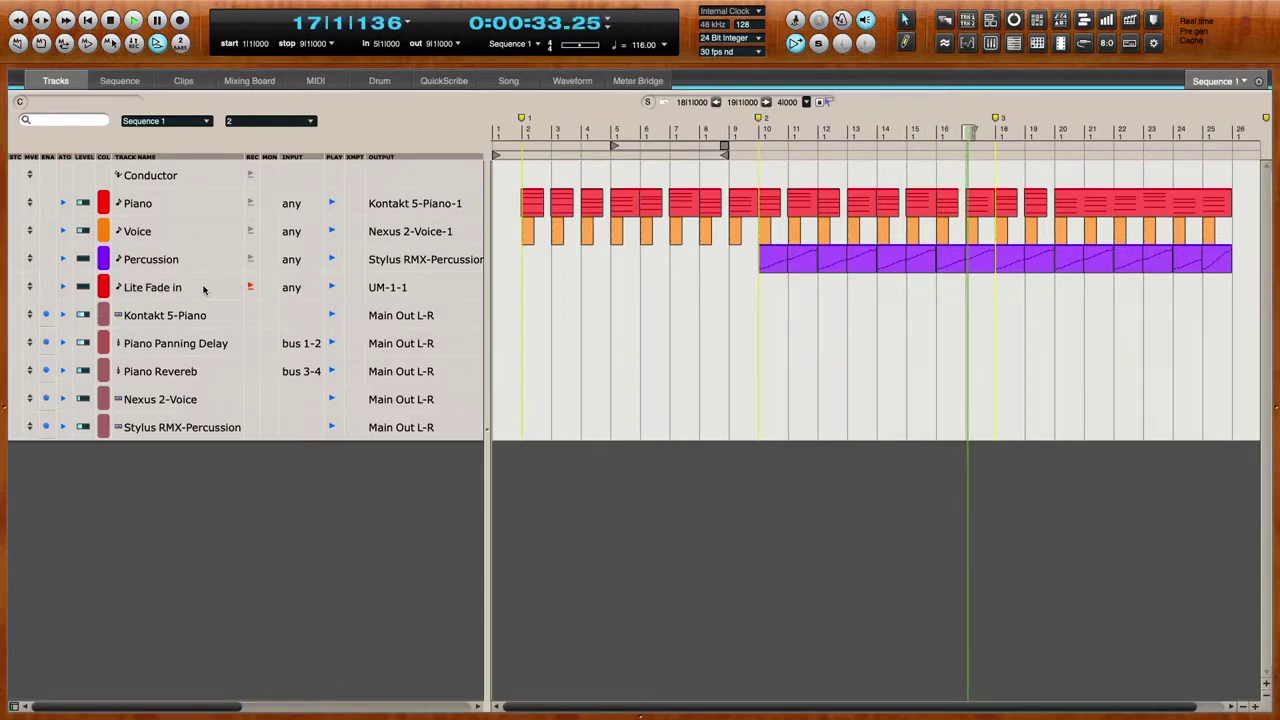
click(102, 289)
click(94, 499)
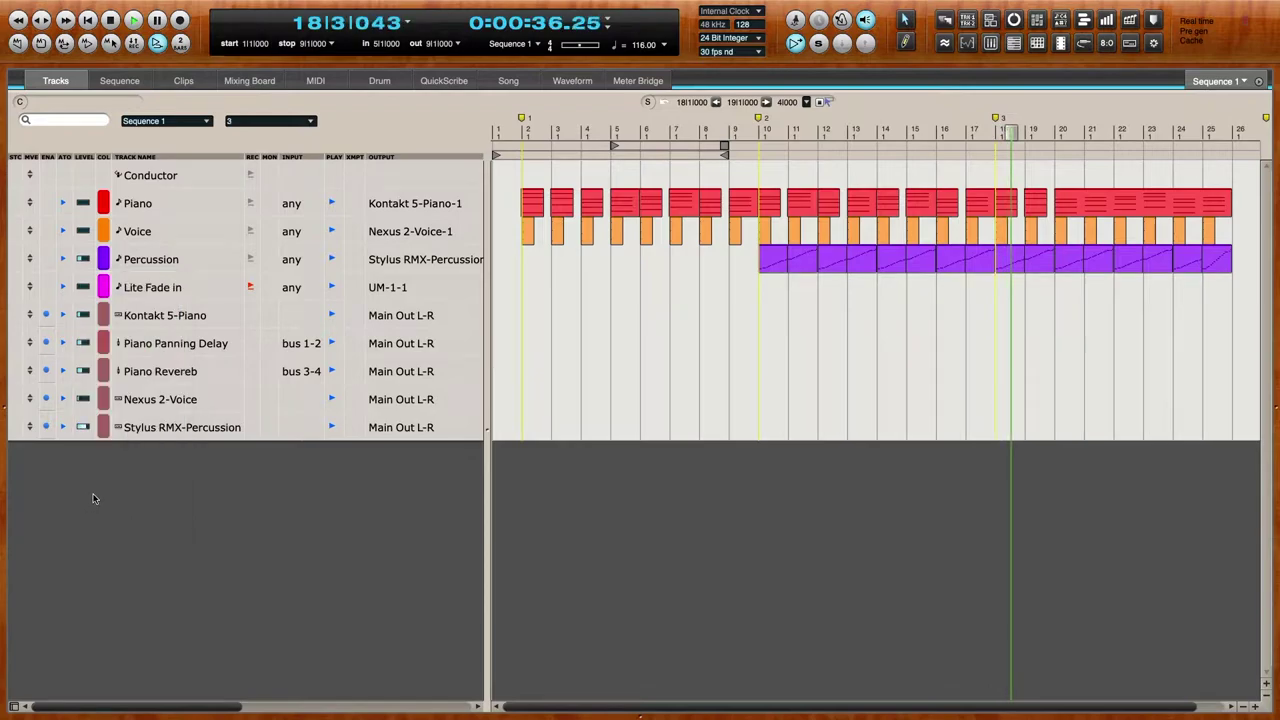
- Add a Native Instruments Kontakt 5 (stereo) instrument track below Stylus RMX-Percussion
click(159, 428)
mouse_move(378, 8)
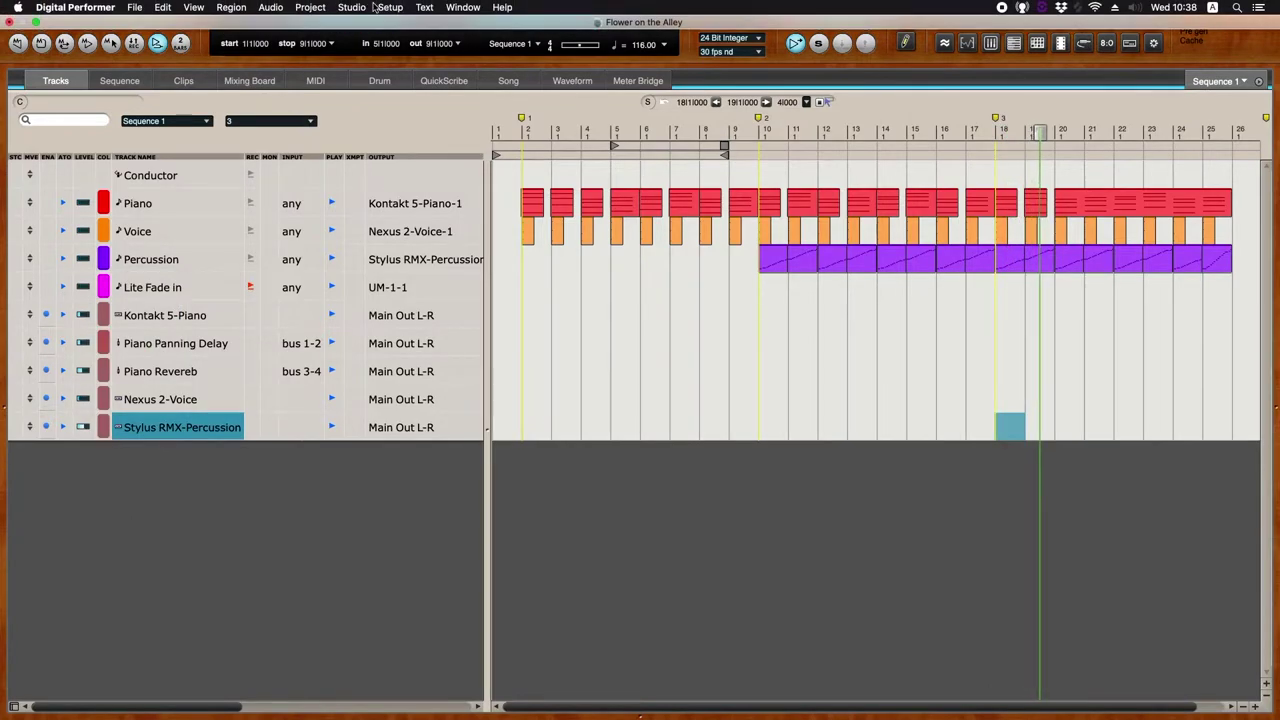
click(310, 7)
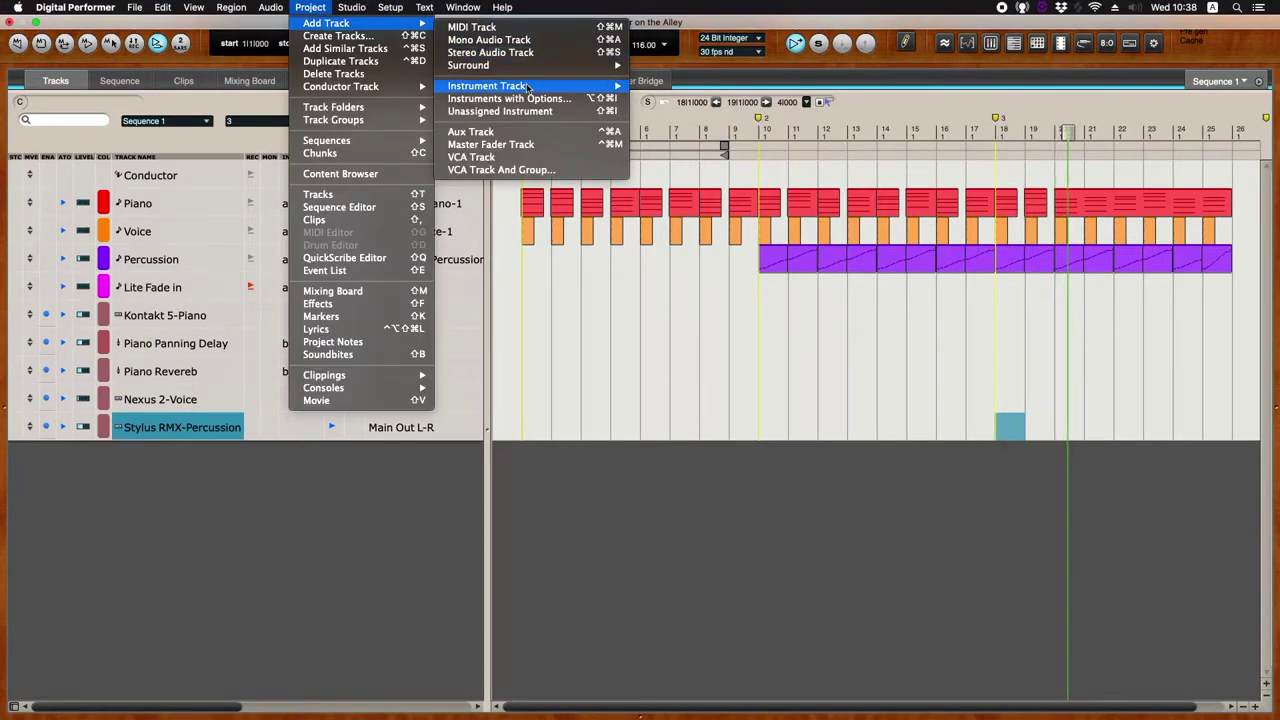
mouse_move(527, 88)
mouse_move(720, 212)
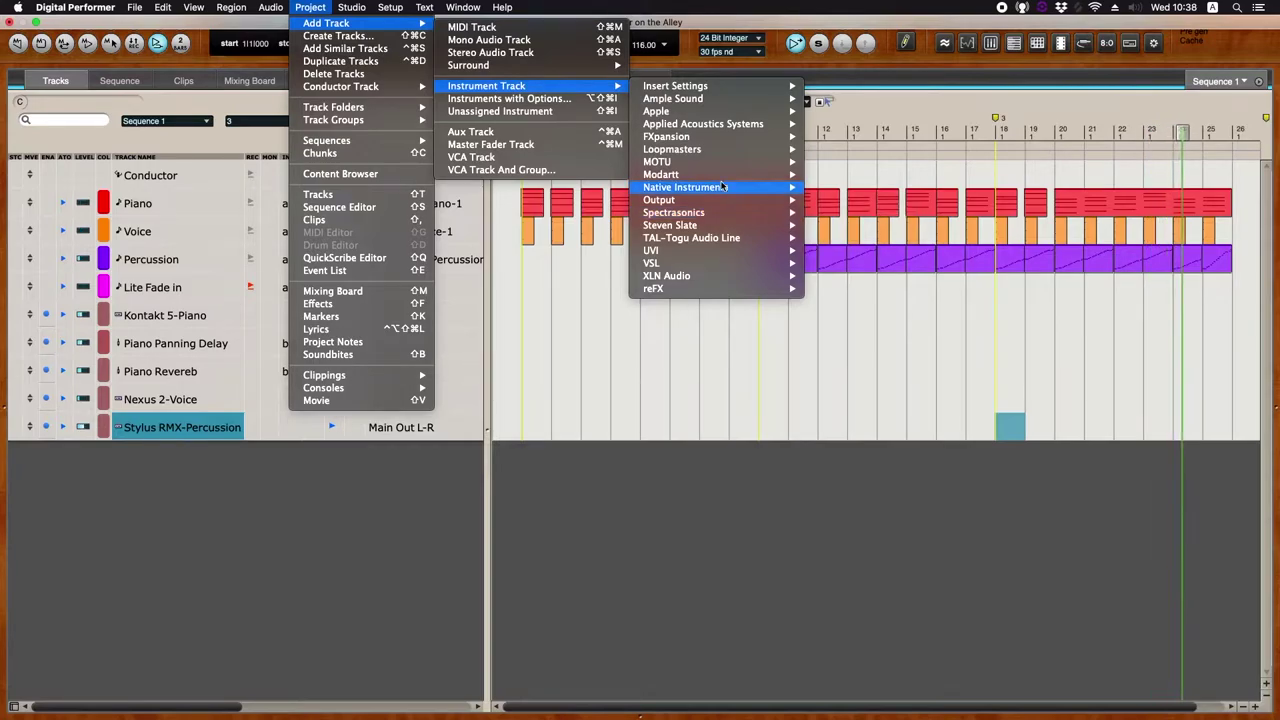
mouse_move(722, 187)
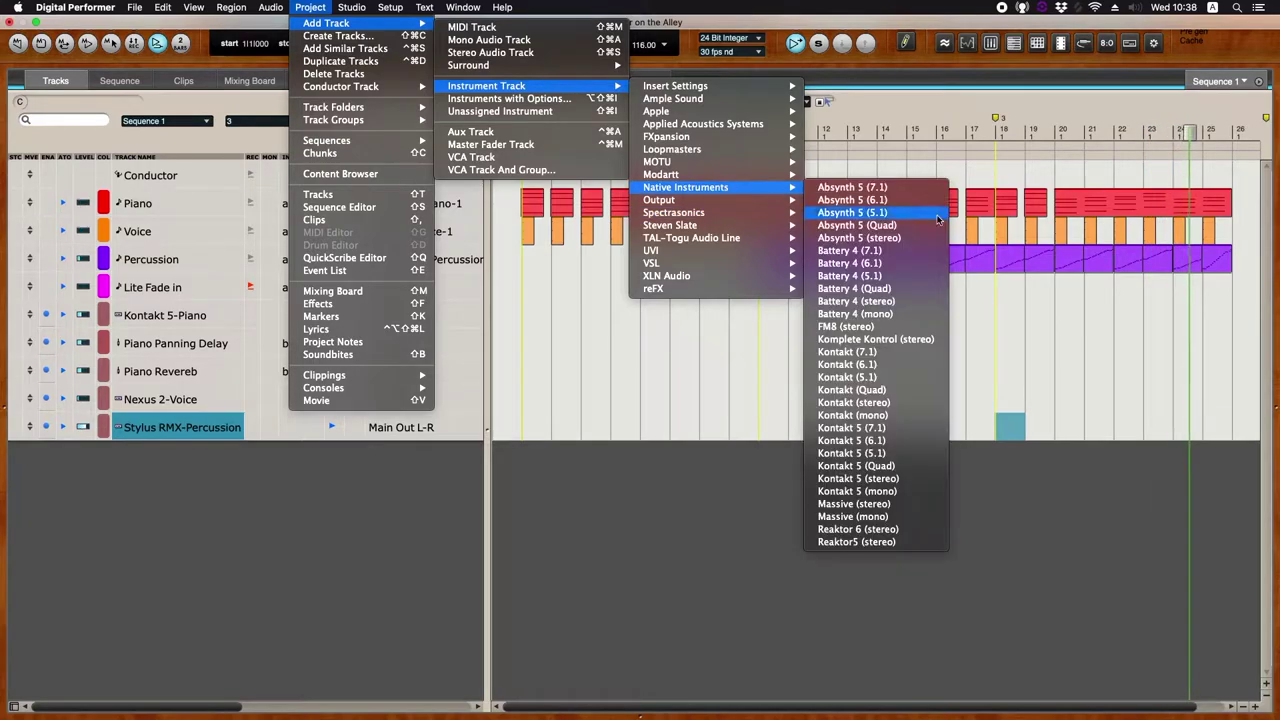
click(906, 480)
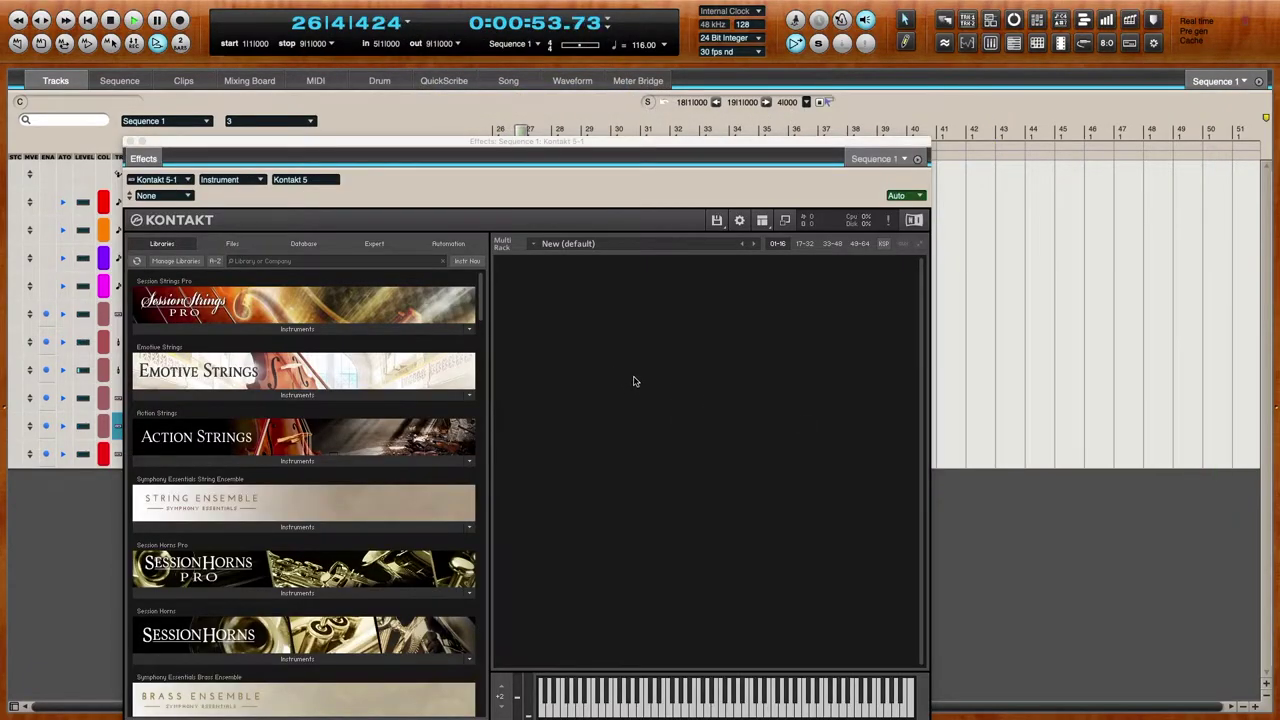
- Load REV - Rises from Kontakt's Output Instruments Rev folder and move the plug-in window clear of the track list
double_click(634, 381)
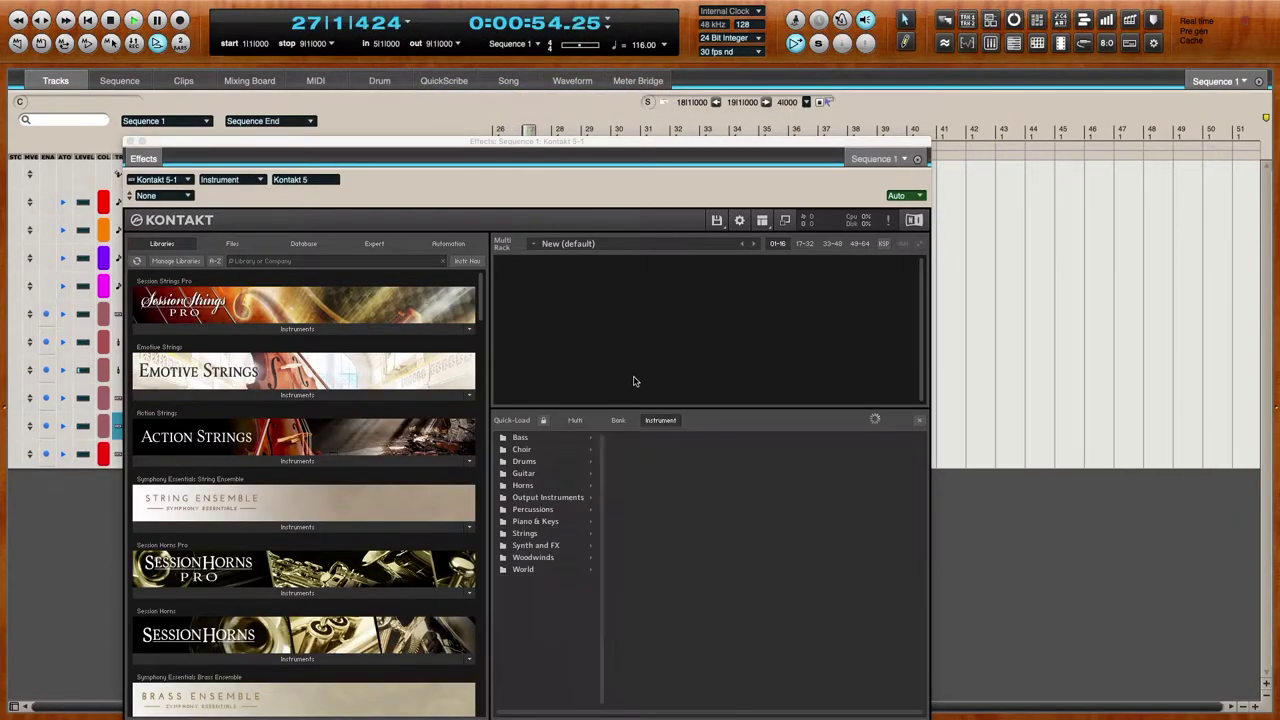
click(570, 500)
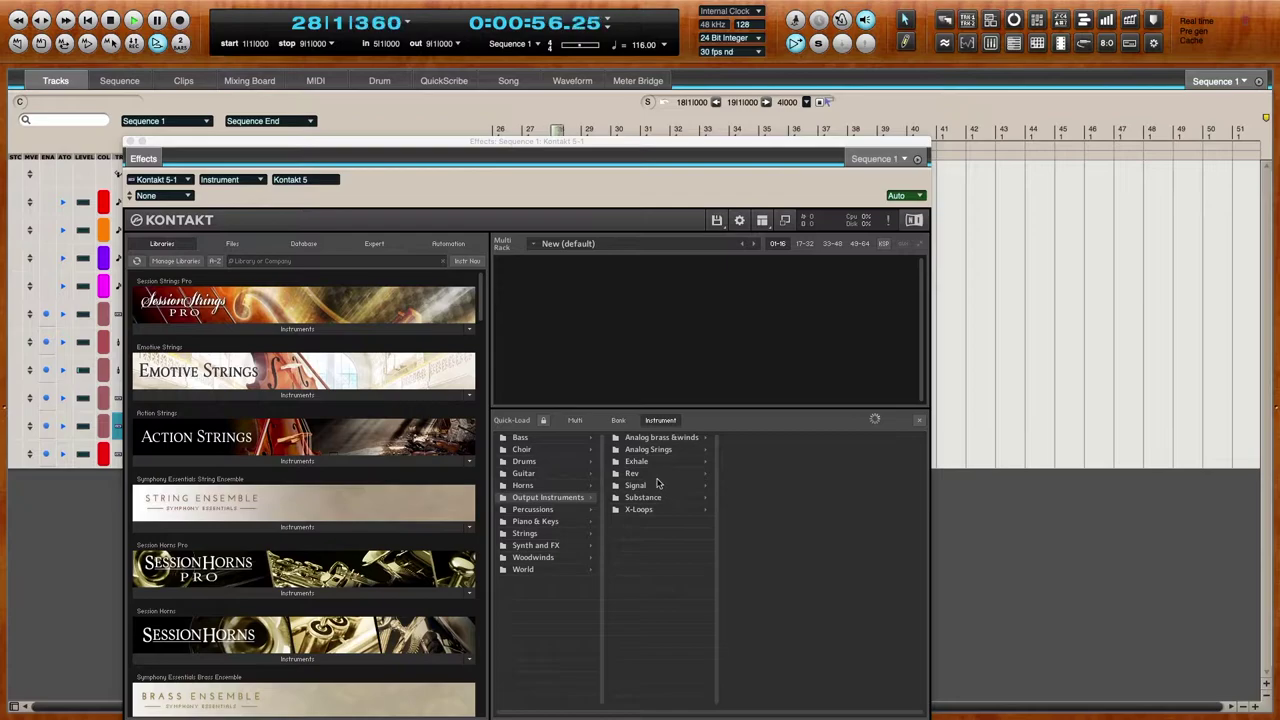
click(656, 476)
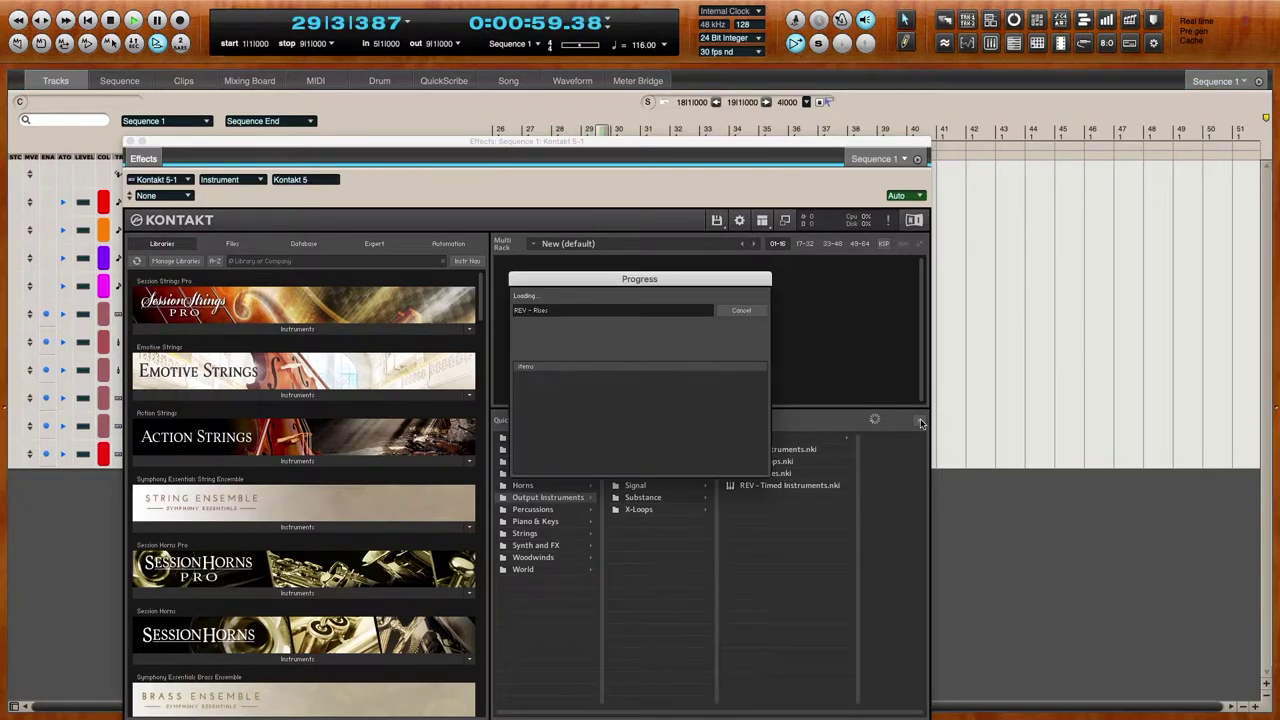
drag(765, 138, 990, 113)
click(1146, 387)
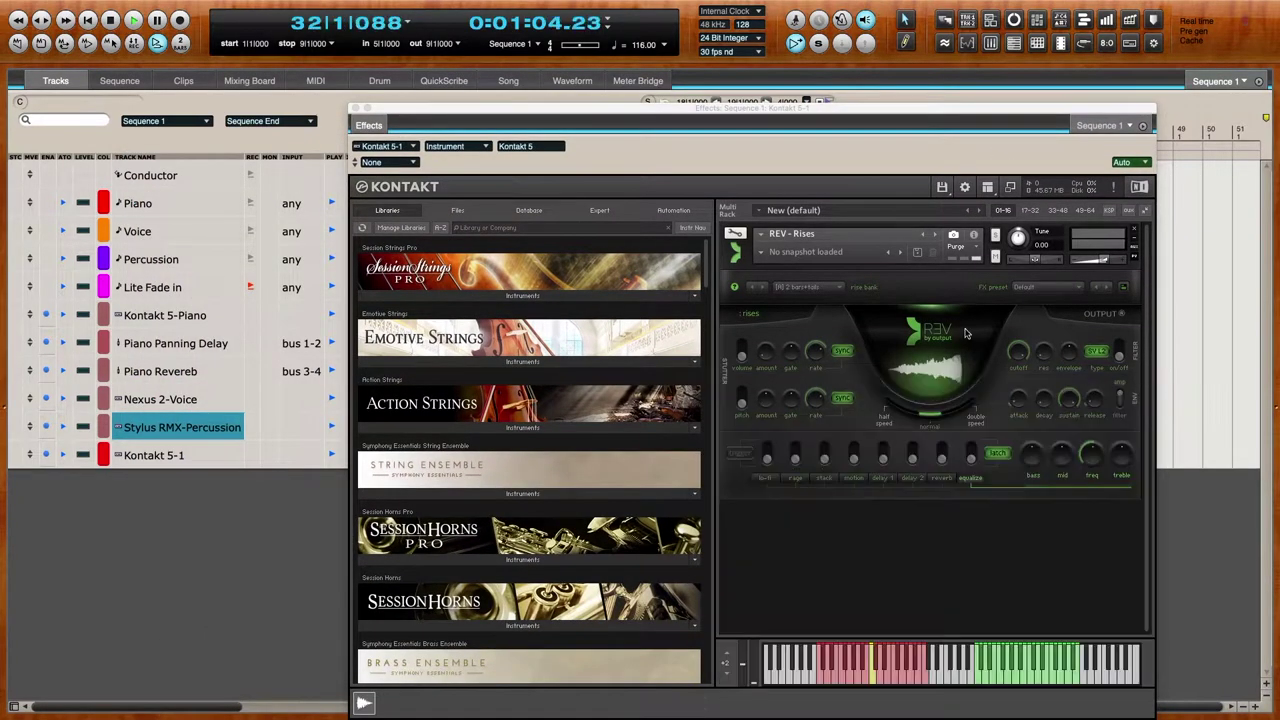
drag(528, 122, 541, 273)
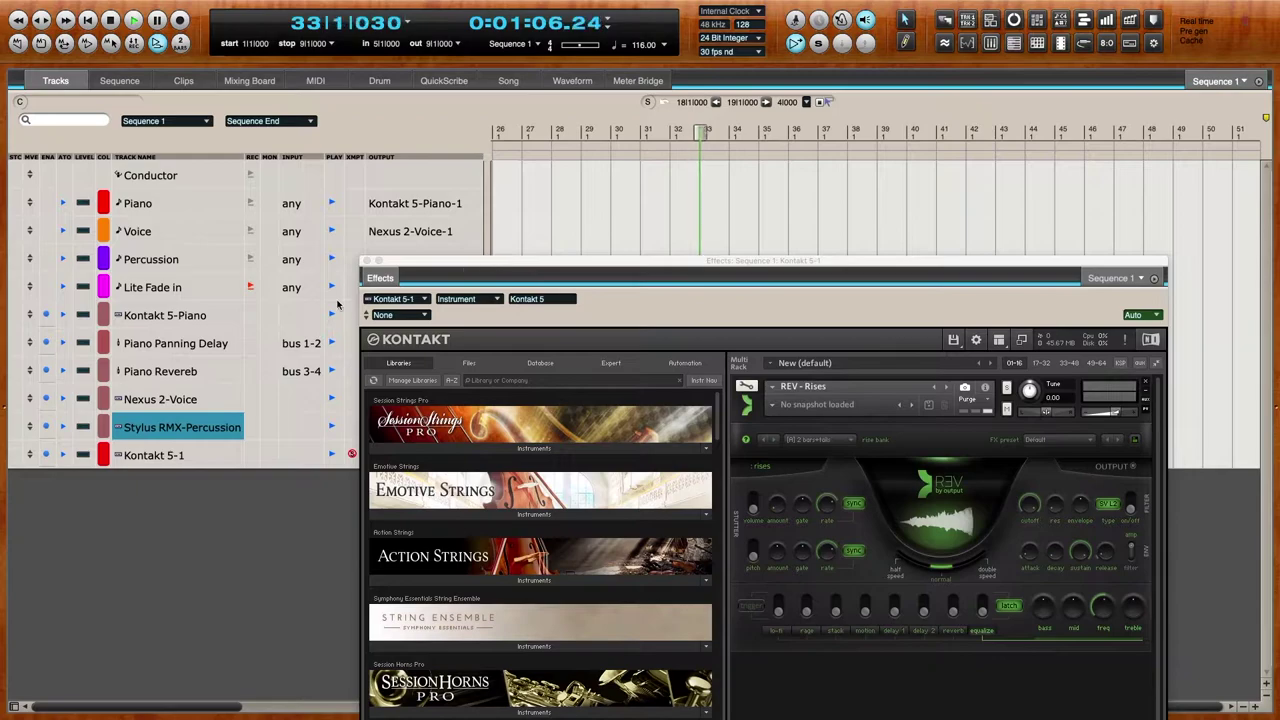
drag(398, 262, 535, 251)
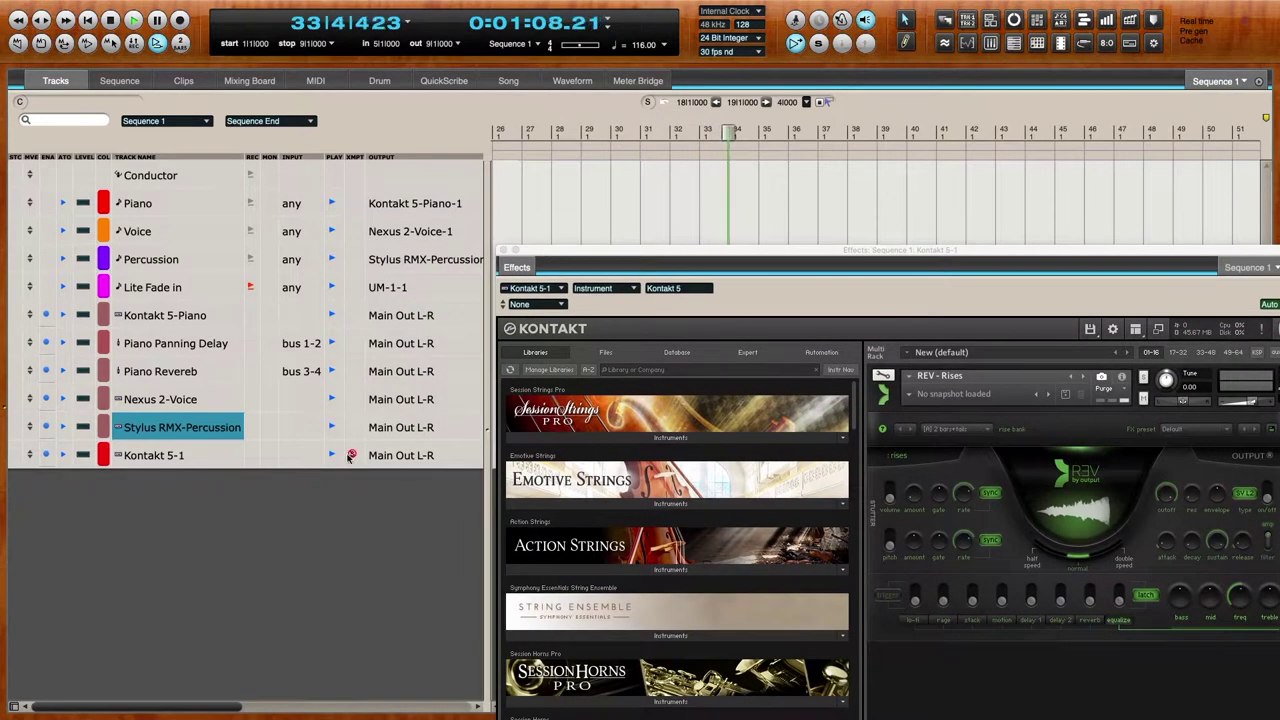
- Colour the new Kontakt 5 instrument track dull dark red and rename it Kontakt 5-Lite Fade in
click(106, 458)
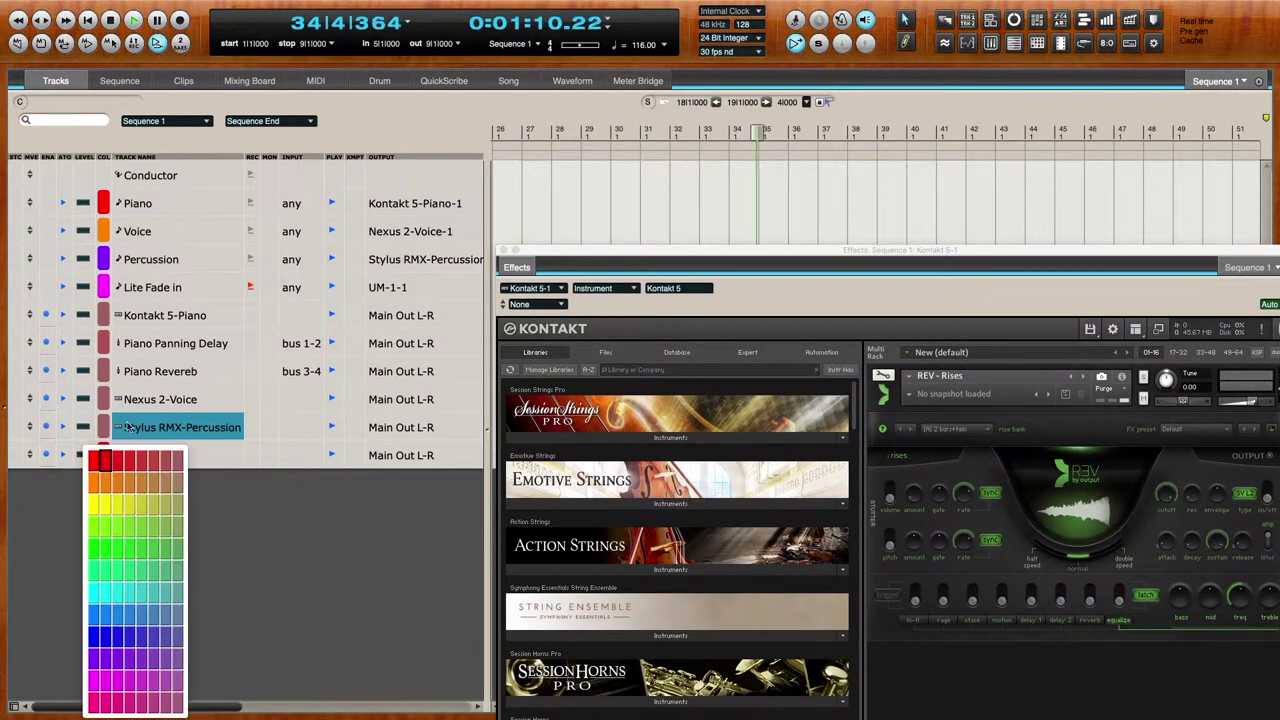
click(172, 457)
double_click(184, 456)
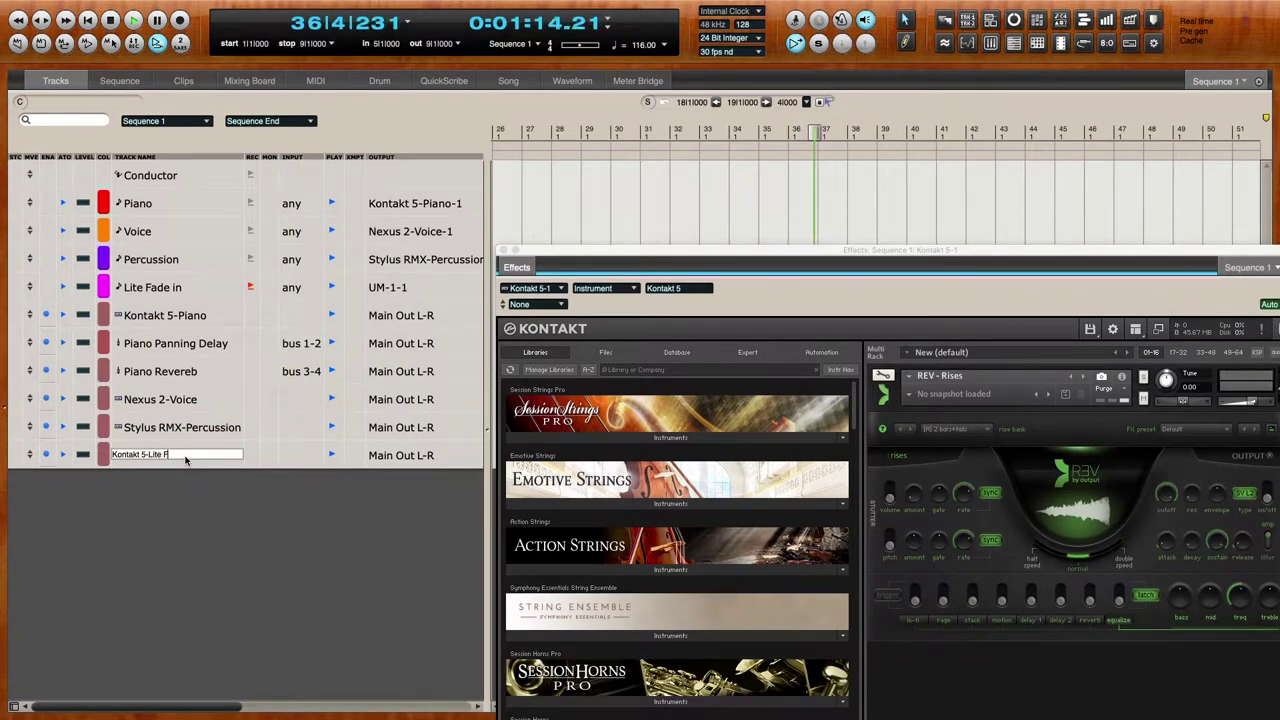
text(Lite Fade in)
key(Return)
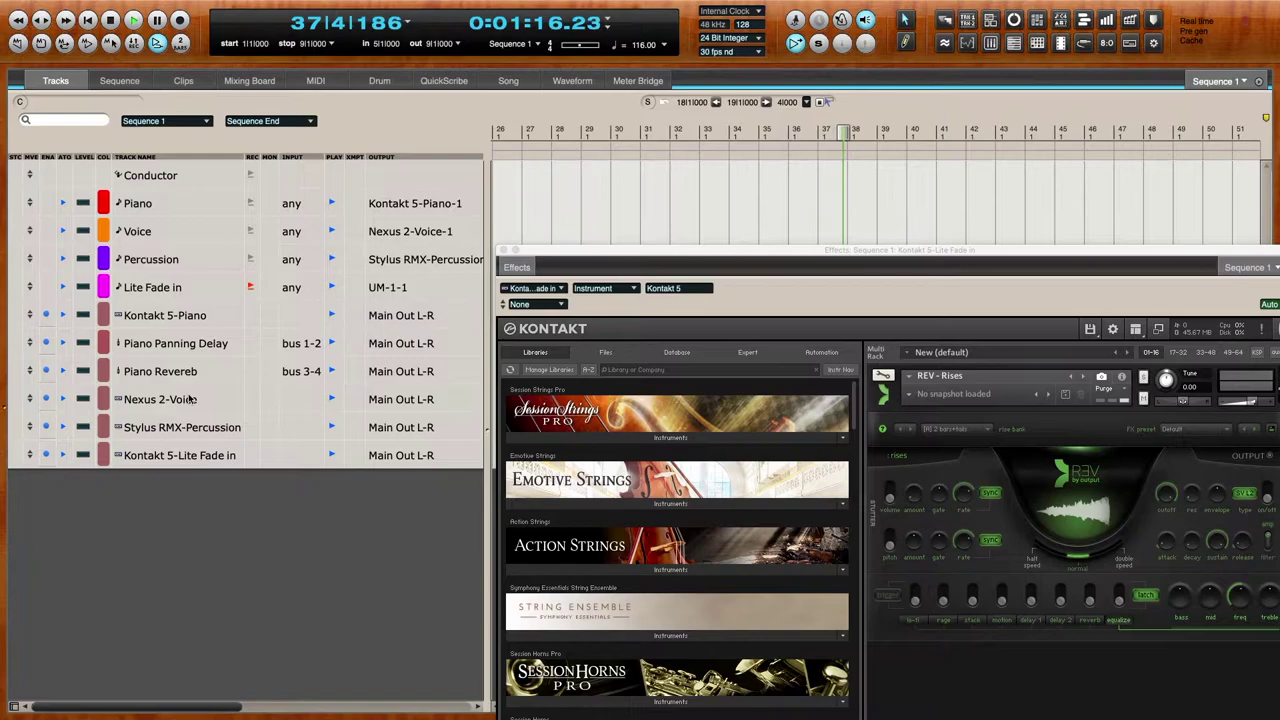
- Route the Lite Fade in track's output to Kontakt 5-Lite Fade in-1 and reposition the Kontakt window
click(432, 286)
mouse_move(433, 246)
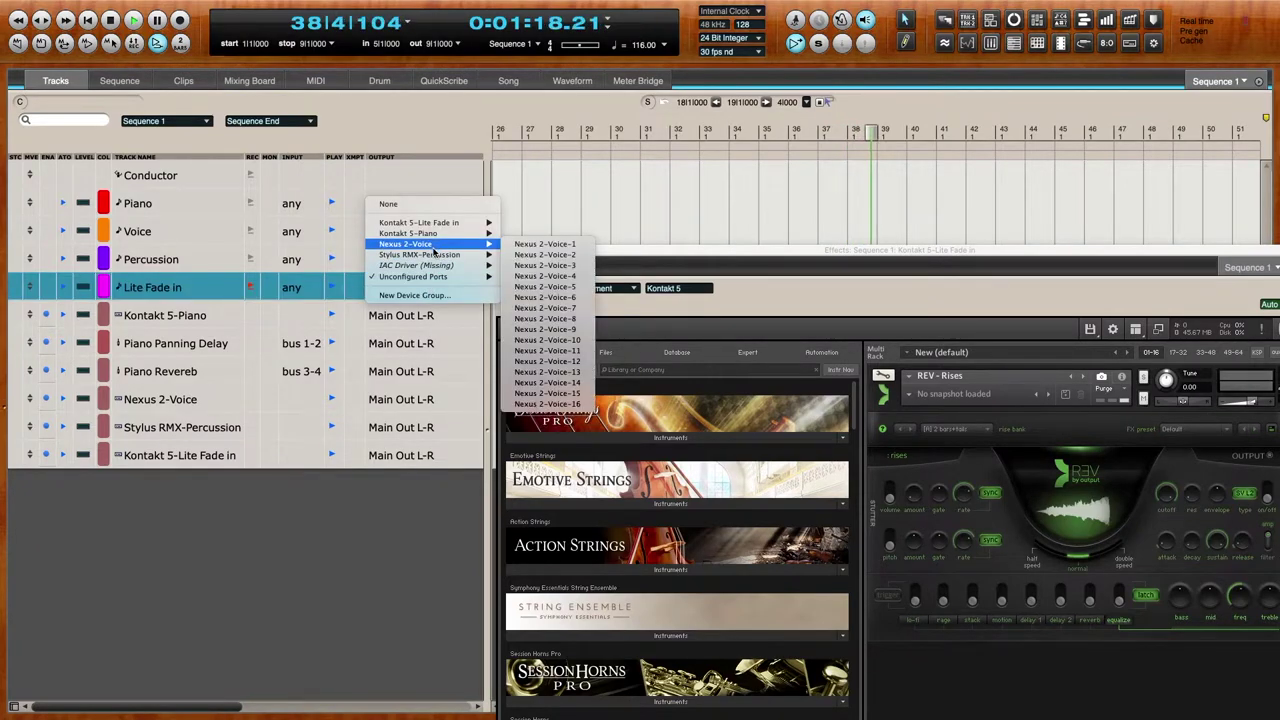
click(532, 222)
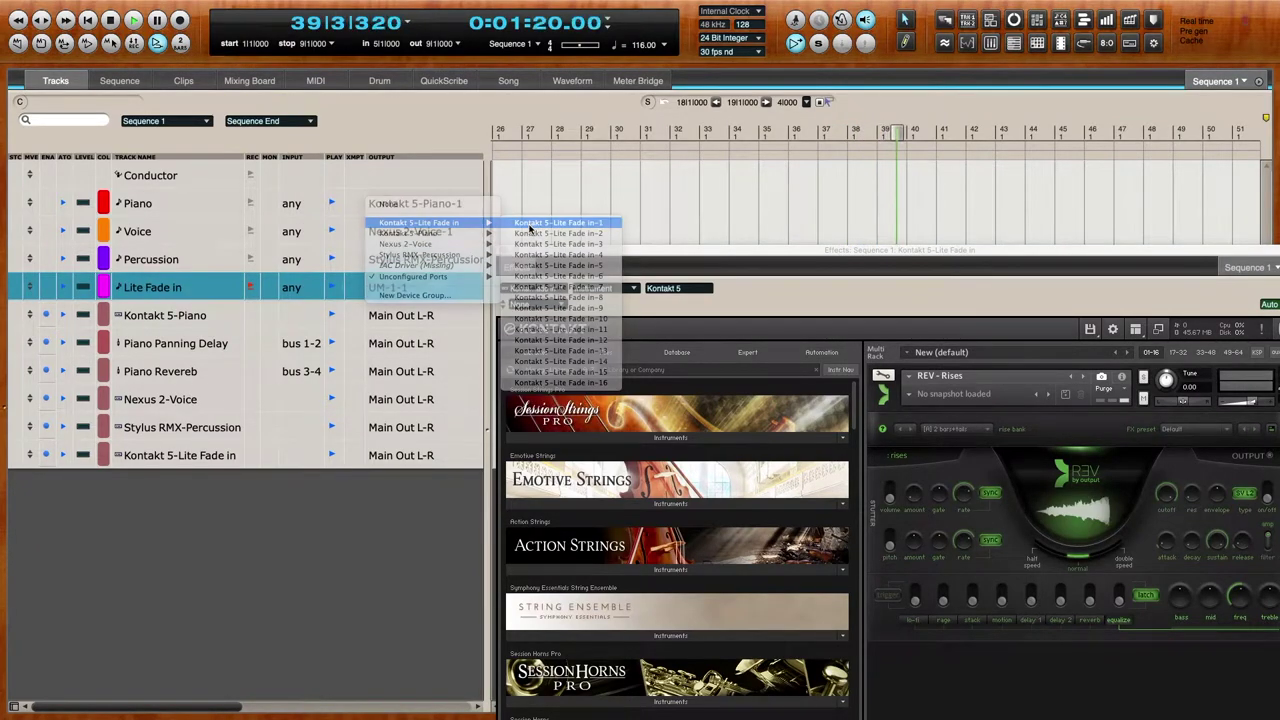
drag(816, 256, 656, 167)
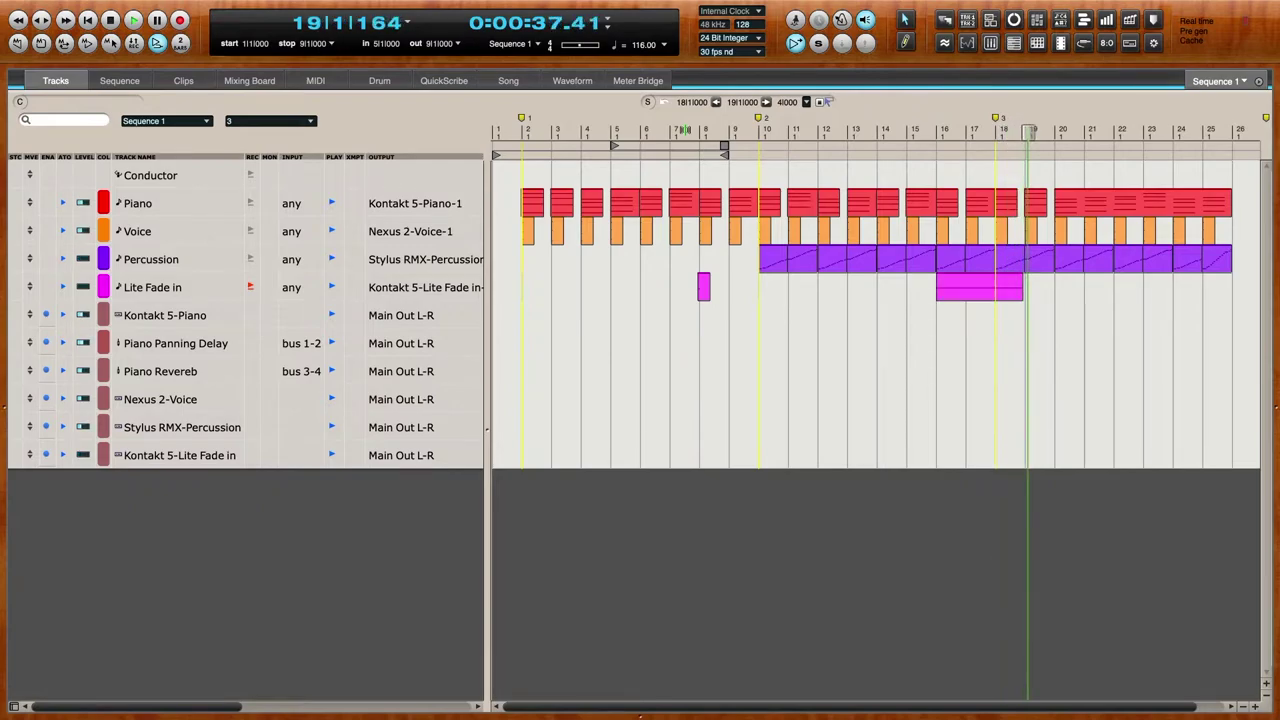
- Stop recording and open the Quantize settings for the Lite Fade in phrase starting at measure 16
key(space)
click(952, 296)
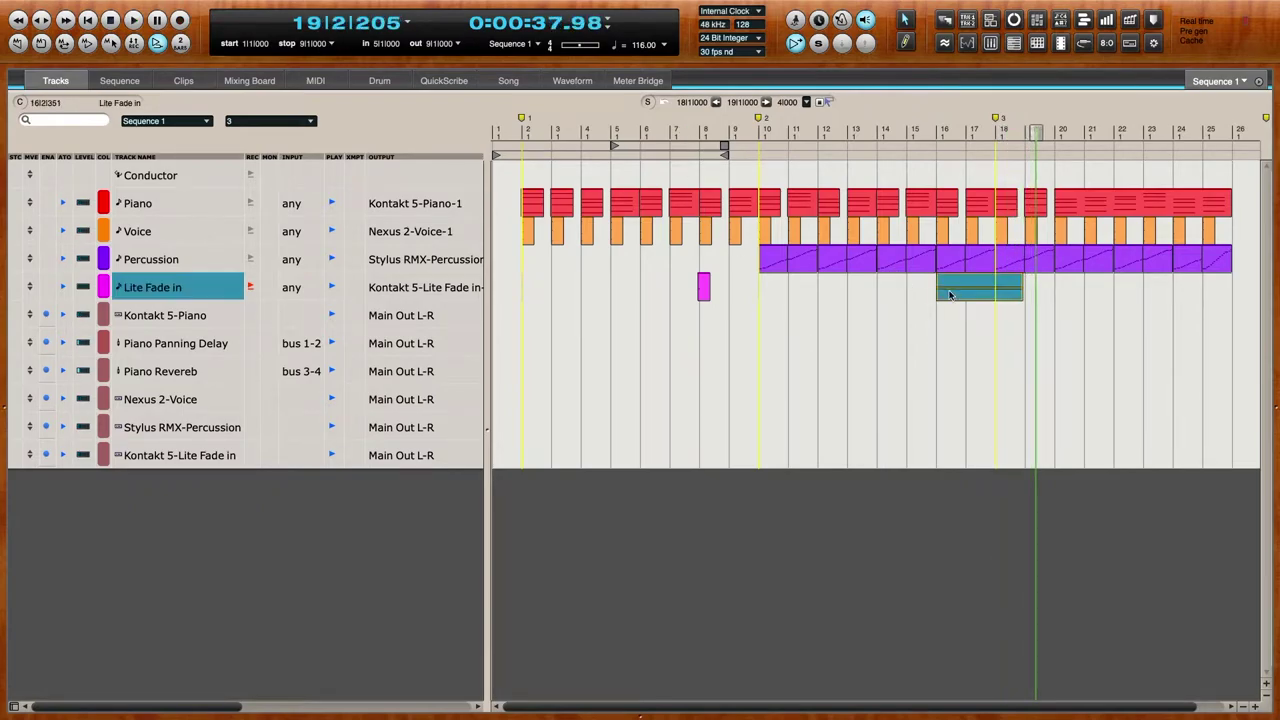
key(q)
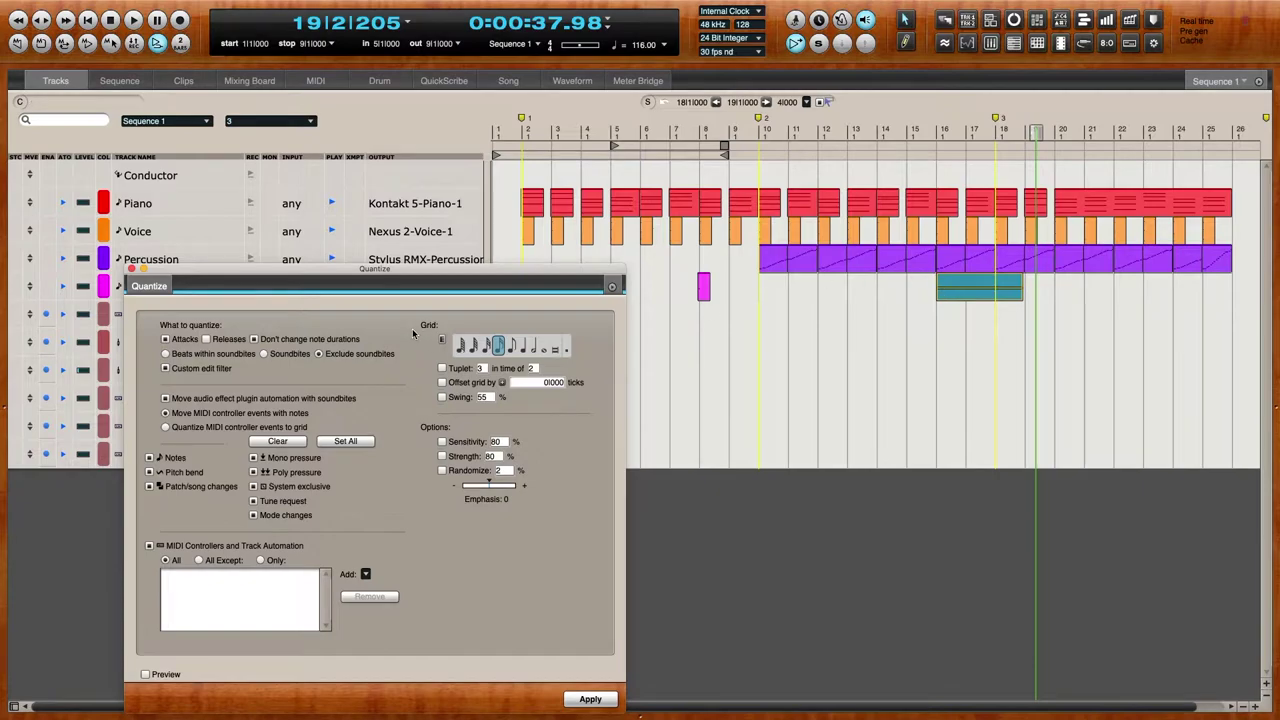
click(131, 271)
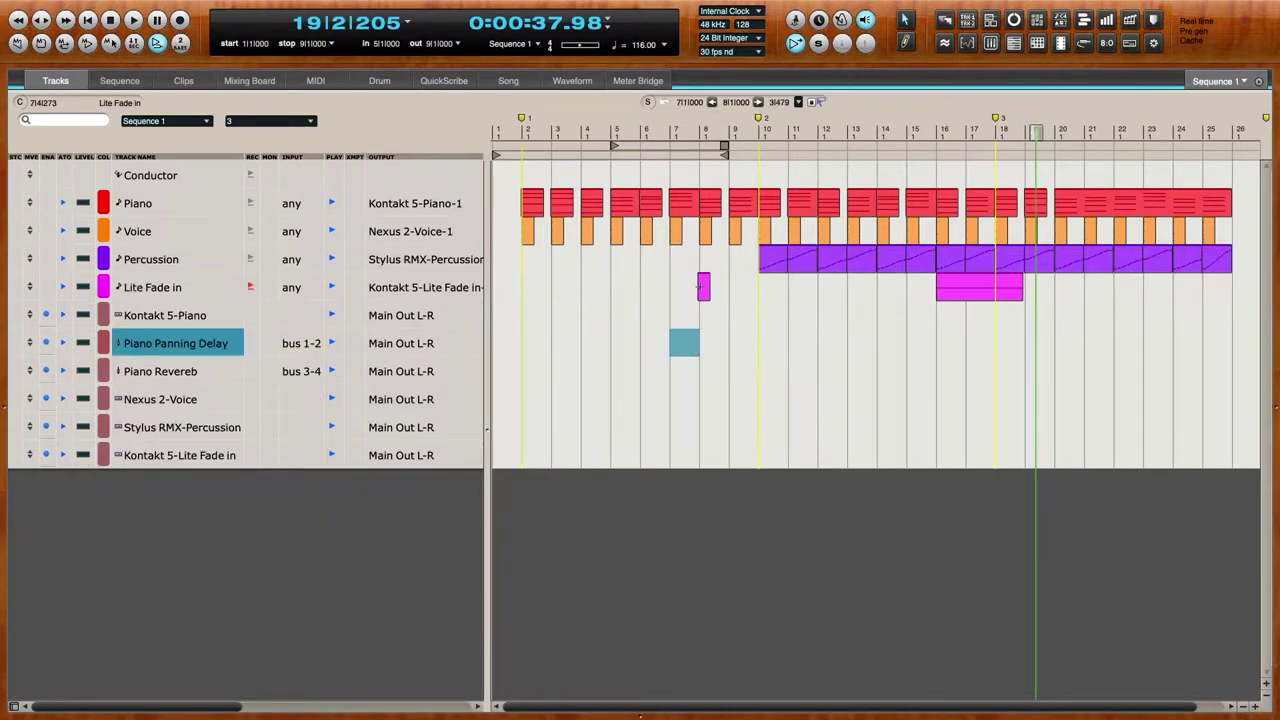
- Move the short Lite Fade in phrase from measure 8 to measure 15 and play the sequence from measure 16
drag(924, 289, 914, 286)
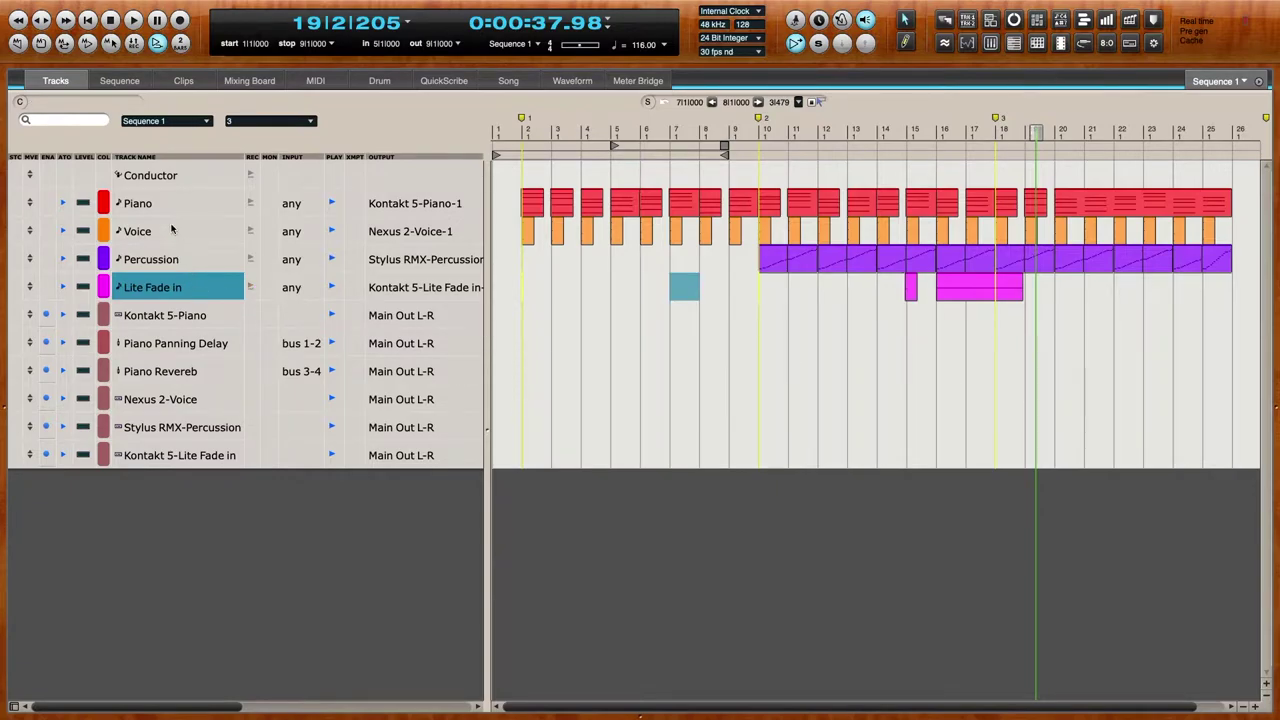
click(205, 239)
click(940, 128)
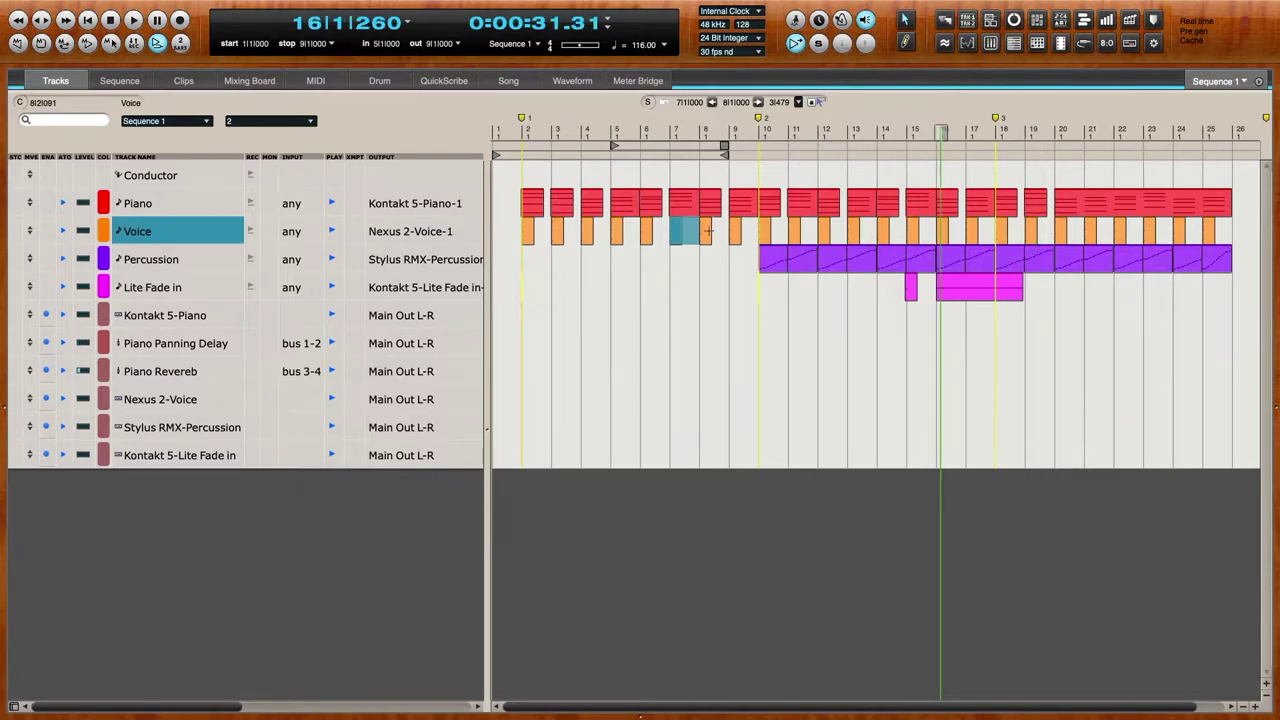
click(375, 533)
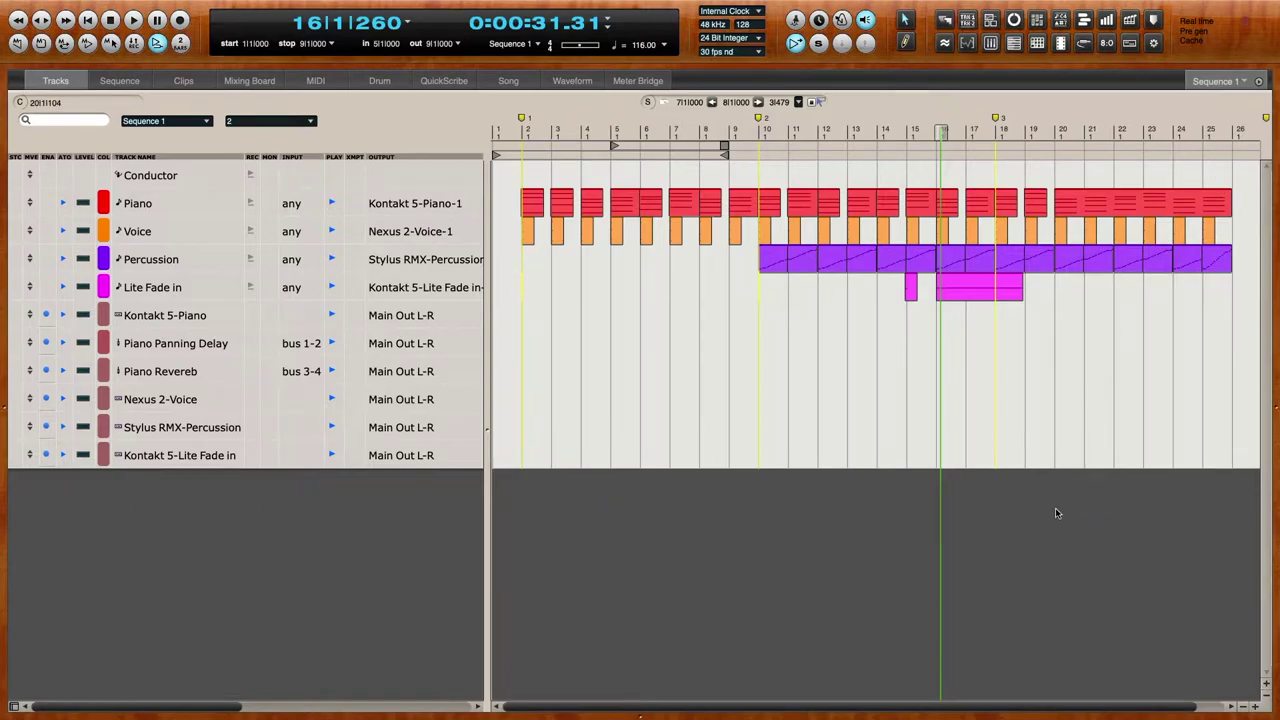
key(space)
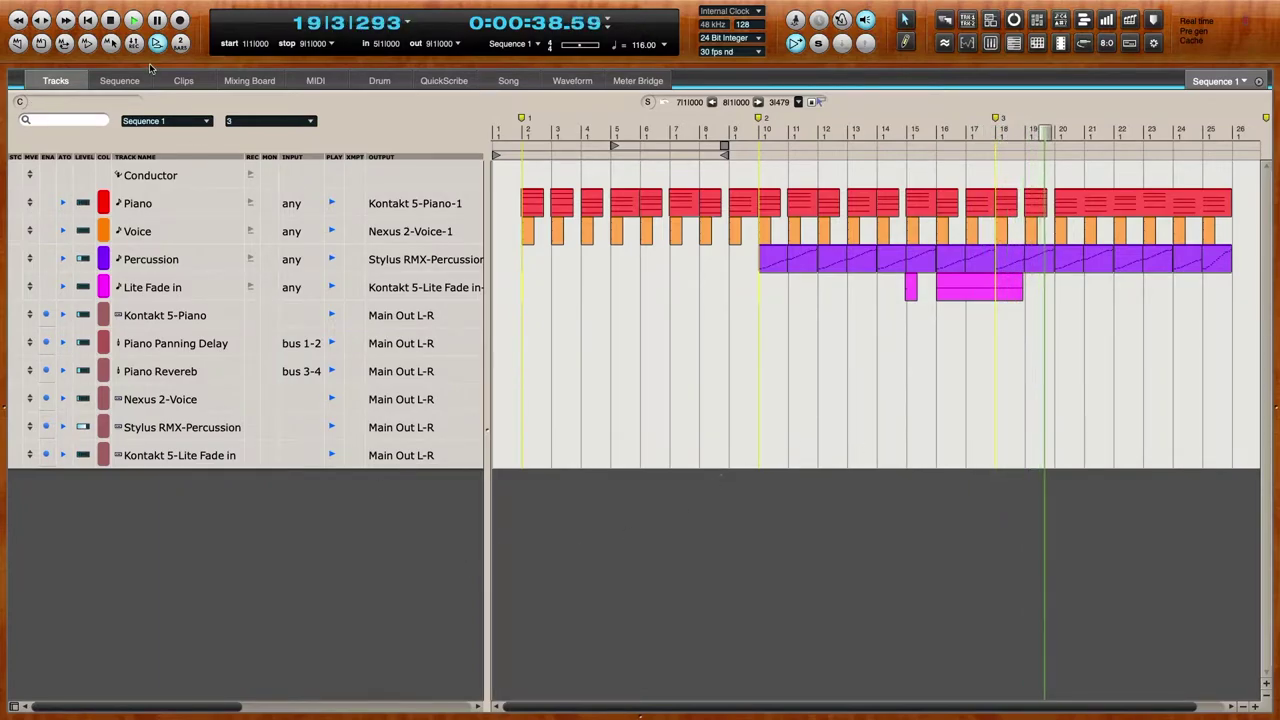
key(space)
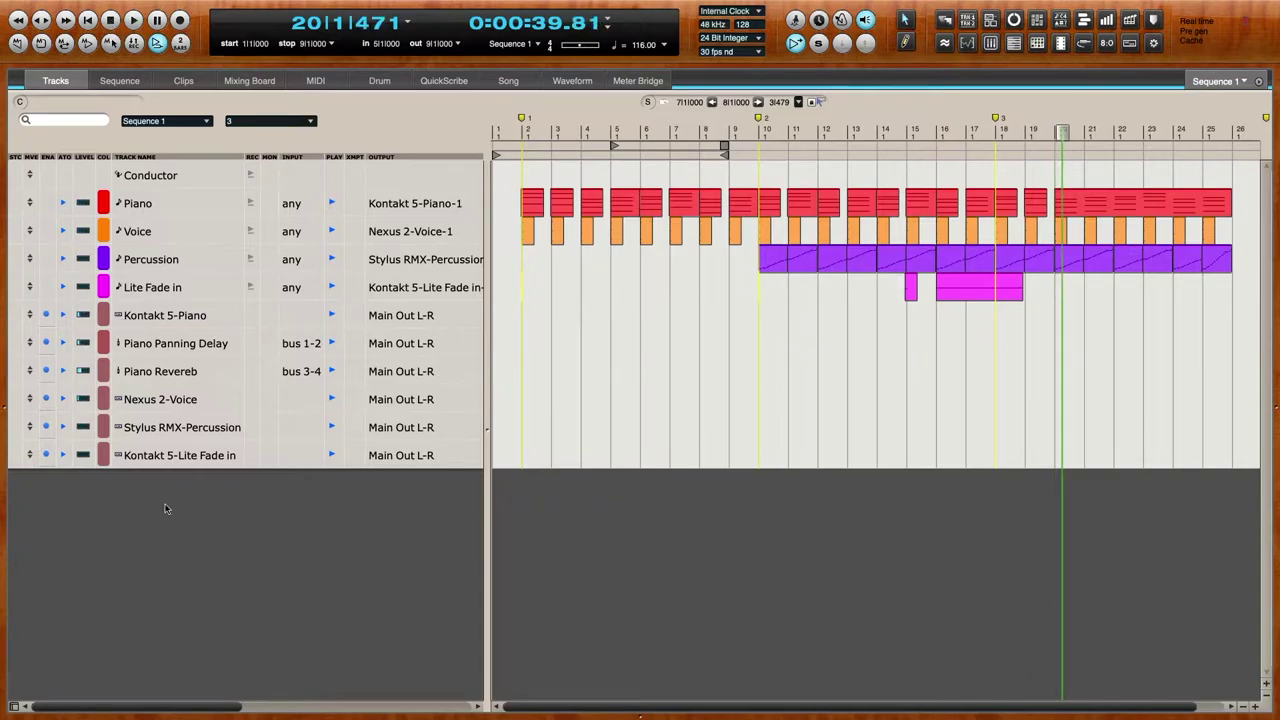
- Add a Stylus RMX (stereo) instrument track below the Kontakt 5-Lite Fade in track
click(202, 456)
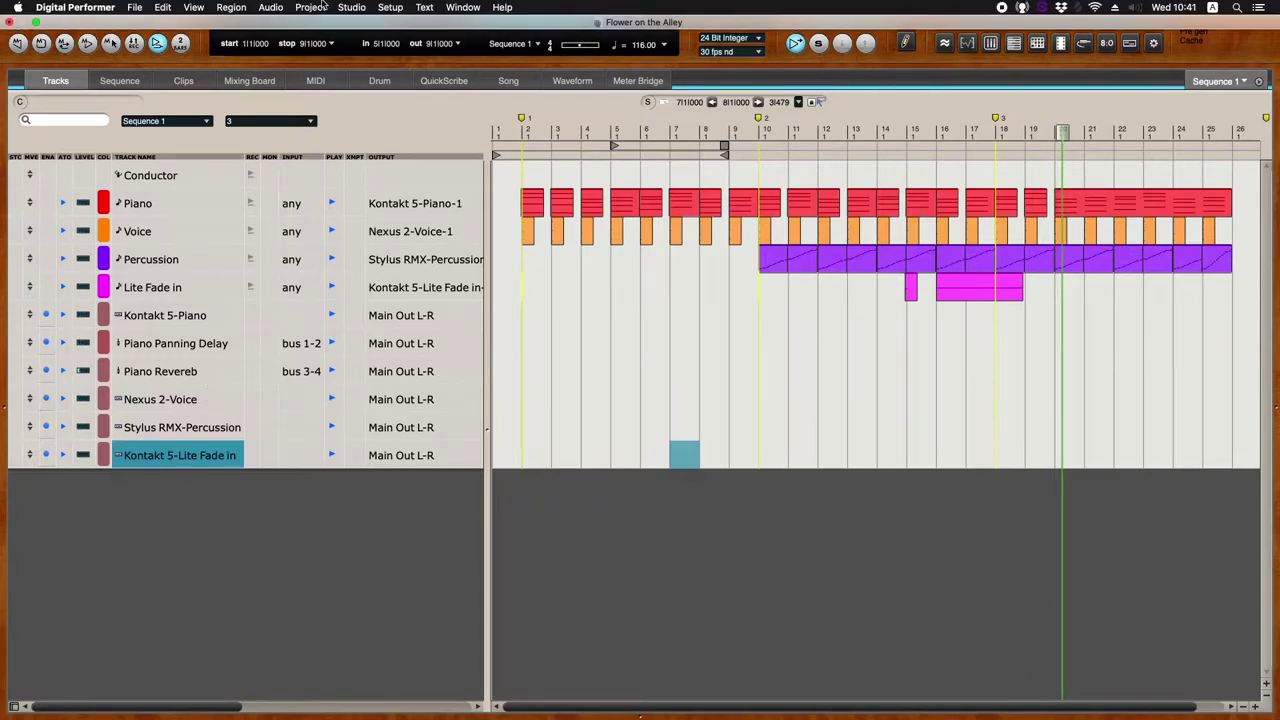
click(310, 7)
mouse_move(330, 23)
mouse_move(580, 86)
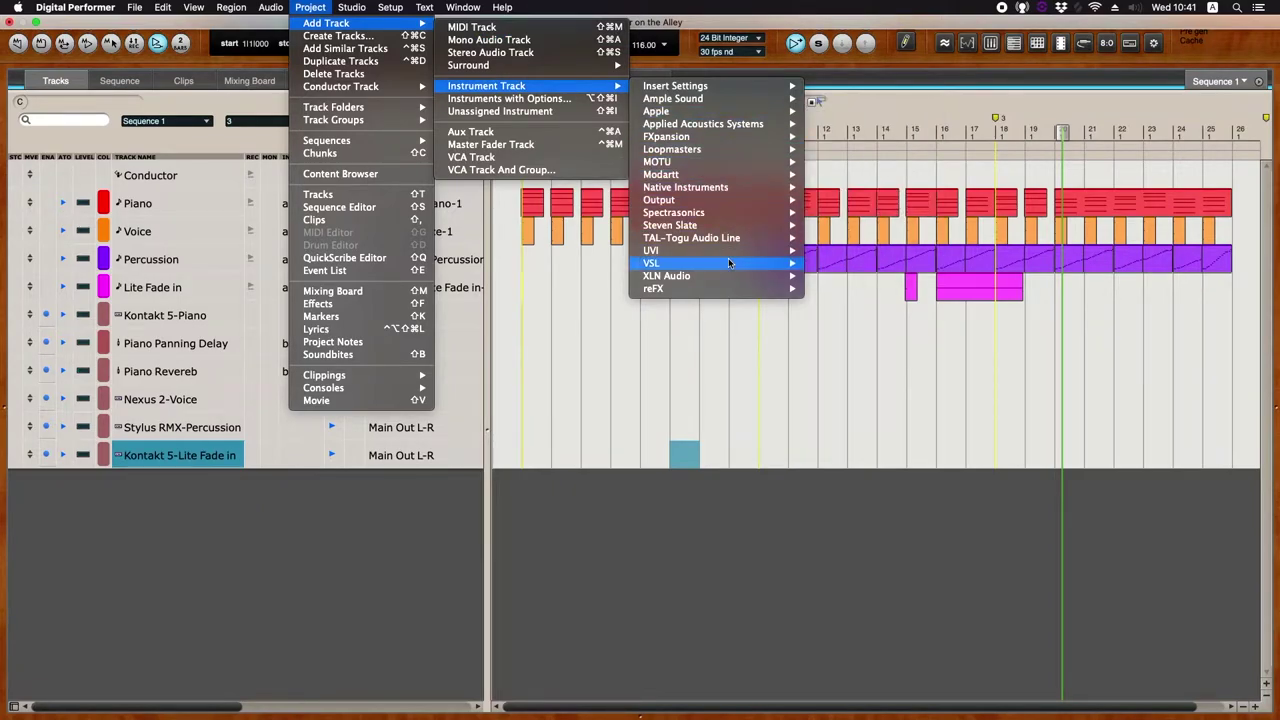
mouse_move(770, 288)
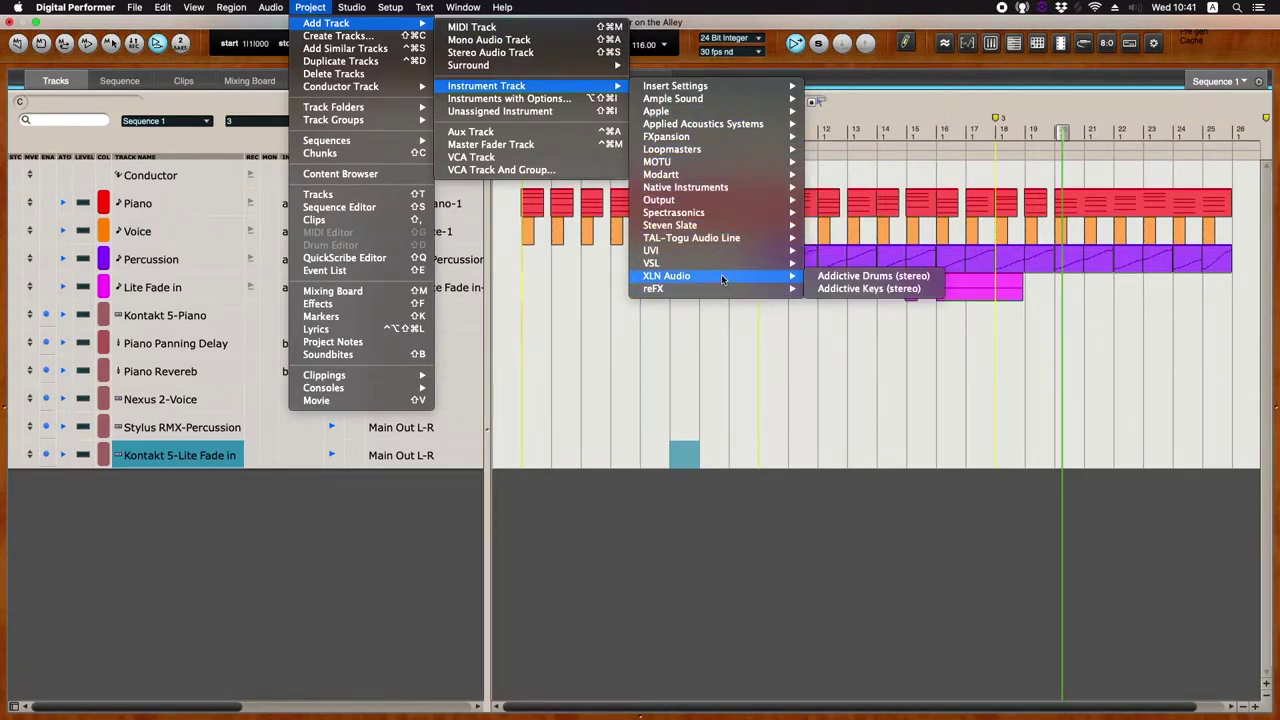
mouse_move(720, 216)
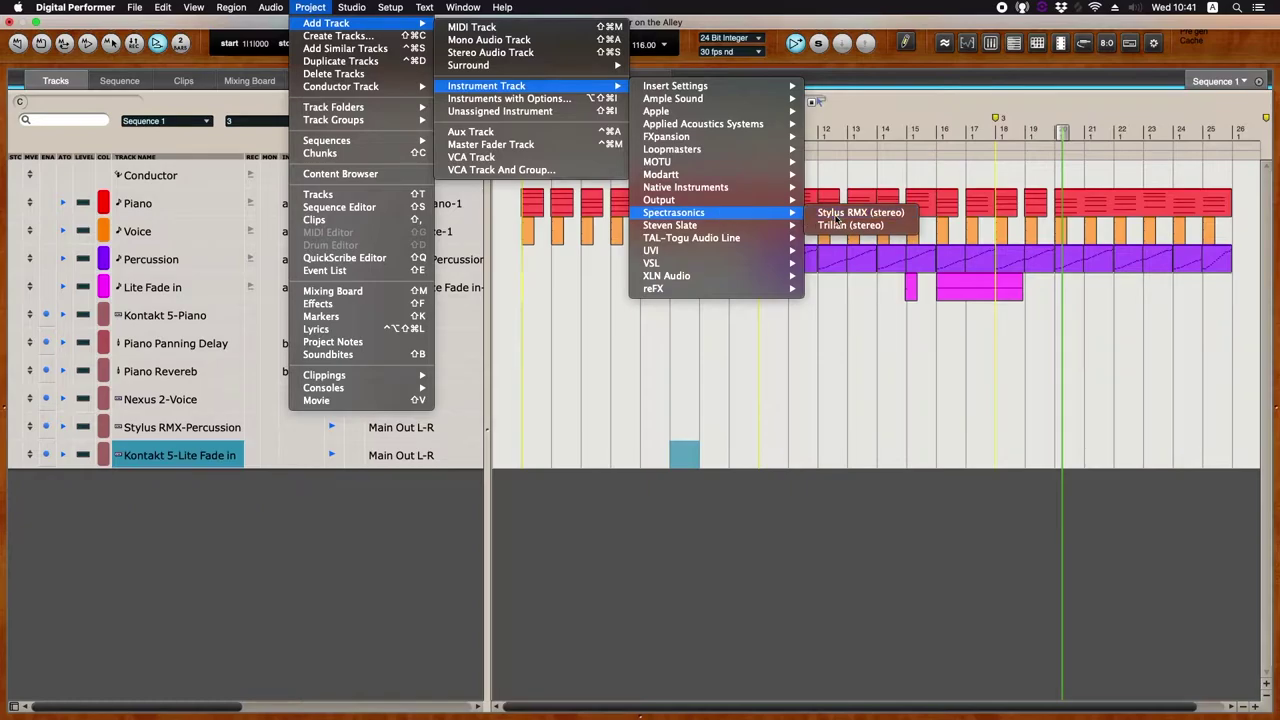
click(564, 368)
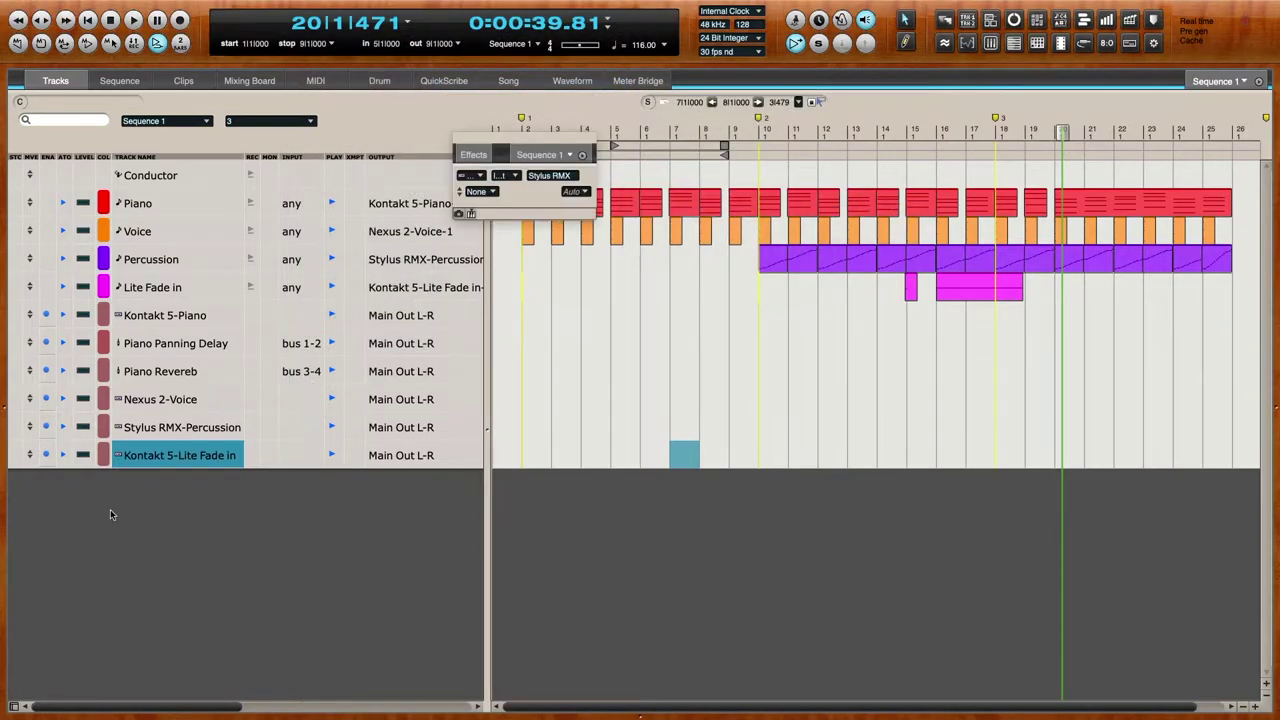
click(187, 486)
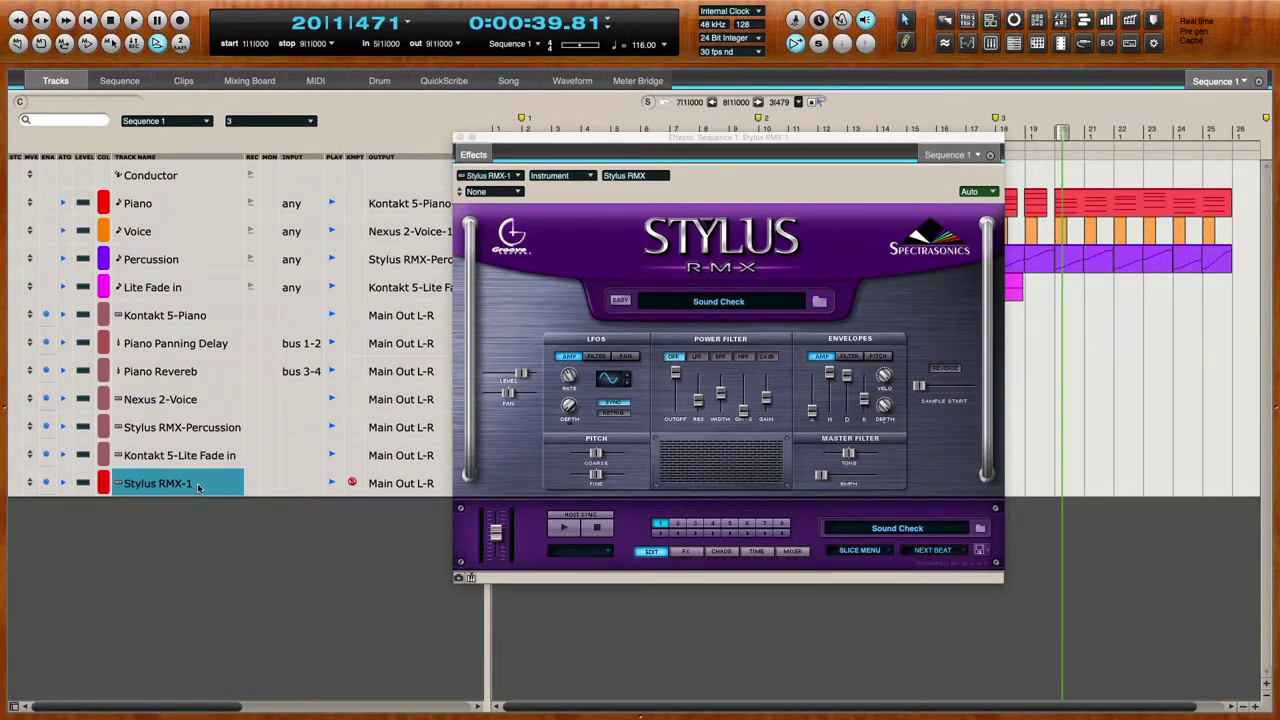
- Rename the new Stylus RMX instrument track as Stylus RMX-Kick
double_click(198, 487)
text(Kick)
key(Return)
- Move the Stylus RMX-Kick track above Stylus RMX-Percussion and colour it dull dark red like the other instrument tracks
drag(35, 490, 107, 437)
click(104, 431)
click(176, 427)
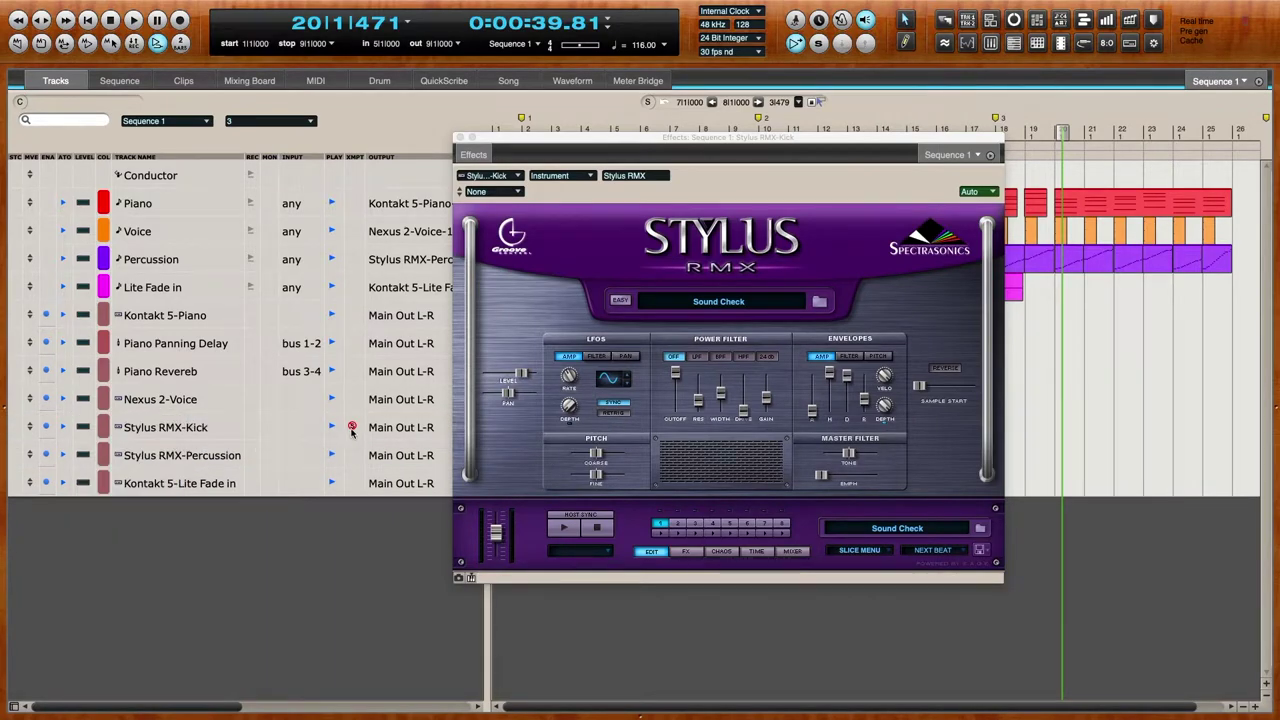
- Add a MIDI track directly below the Voice track and name it Kick
click(159, 288)
click(158, 260)
click(157, 233)
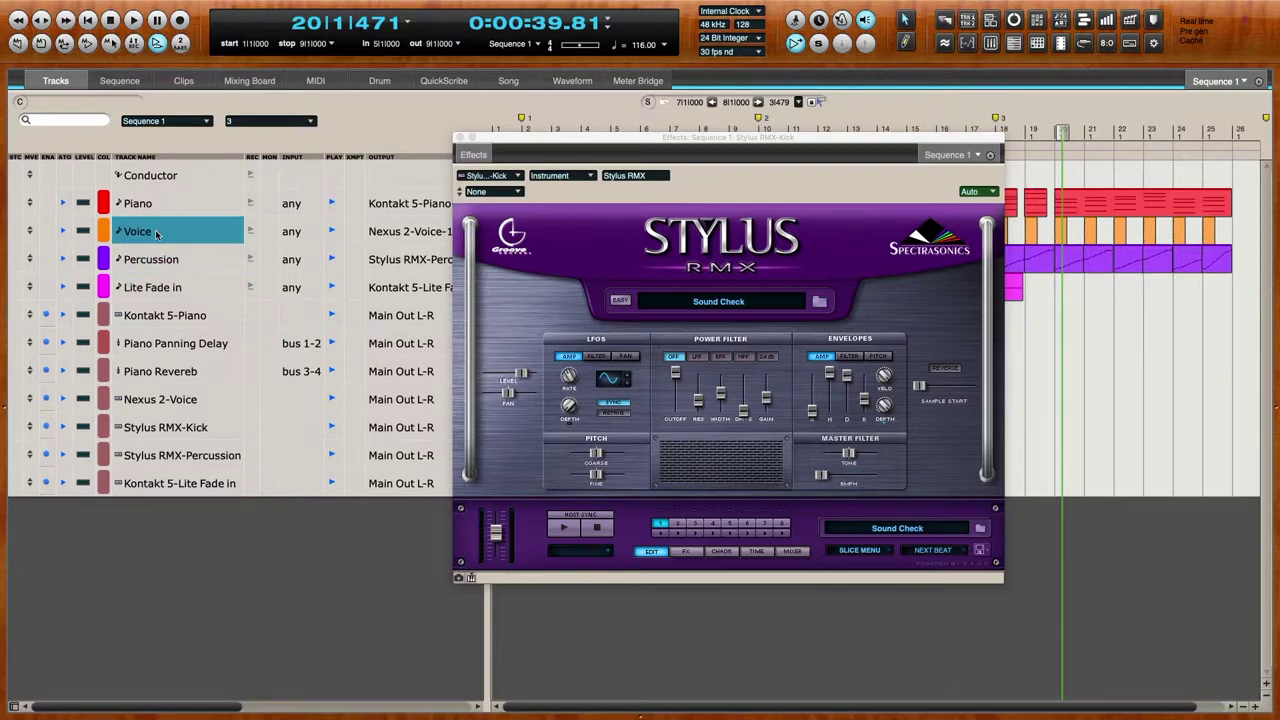
key(super+shift+m)
double_click(157, 259)
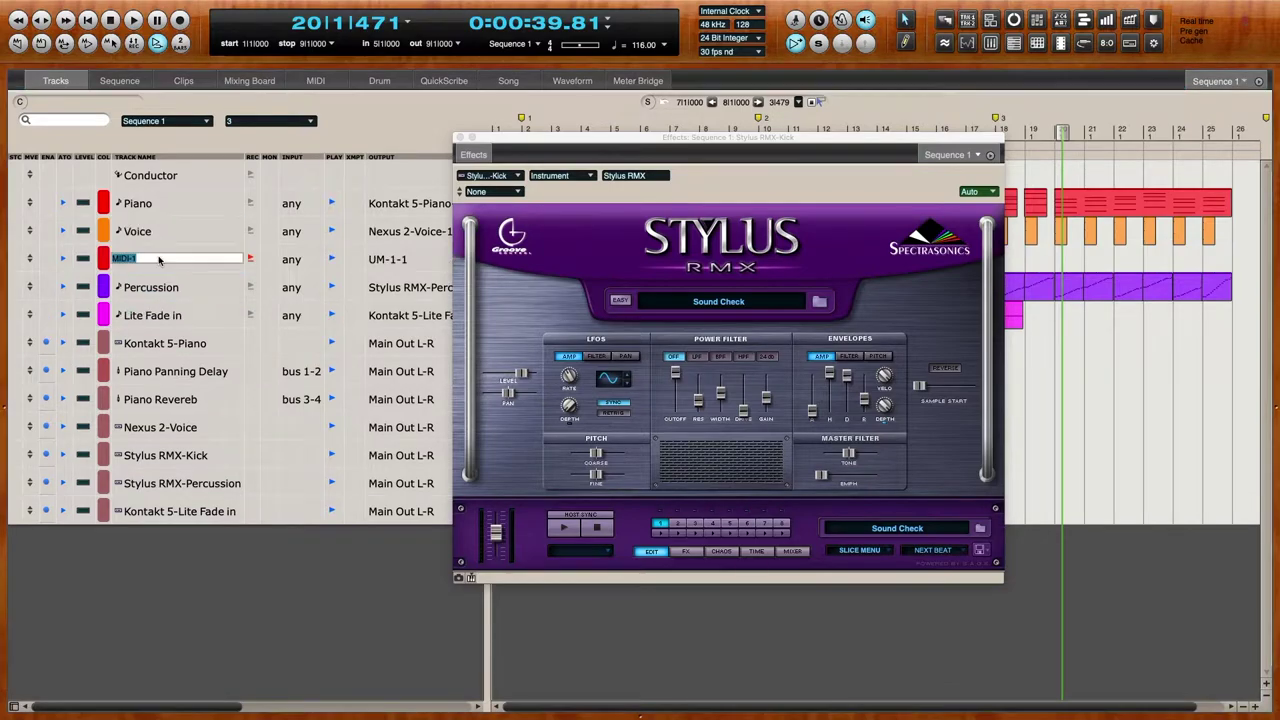
text(k)
key(Return)
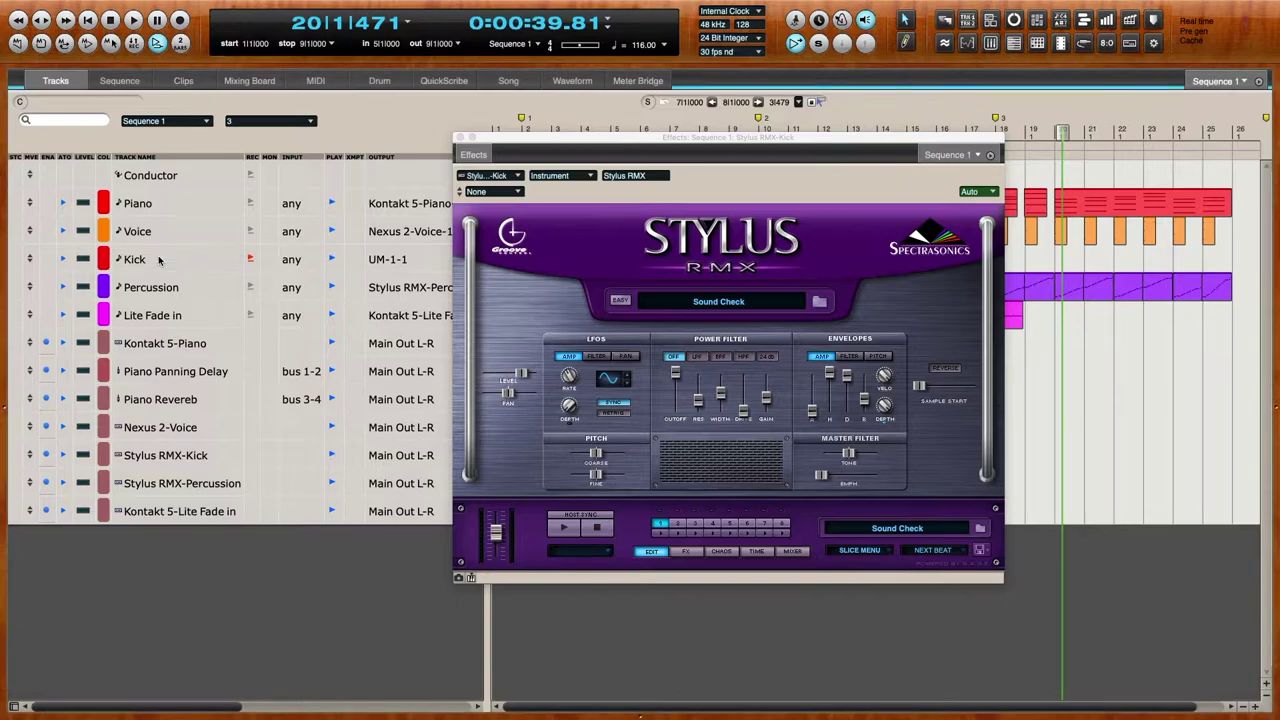
- Load the SOUND MENUS - Kicks suite from the Core Library's Sound Menus directory into Stylus RMX
click(718, 304)
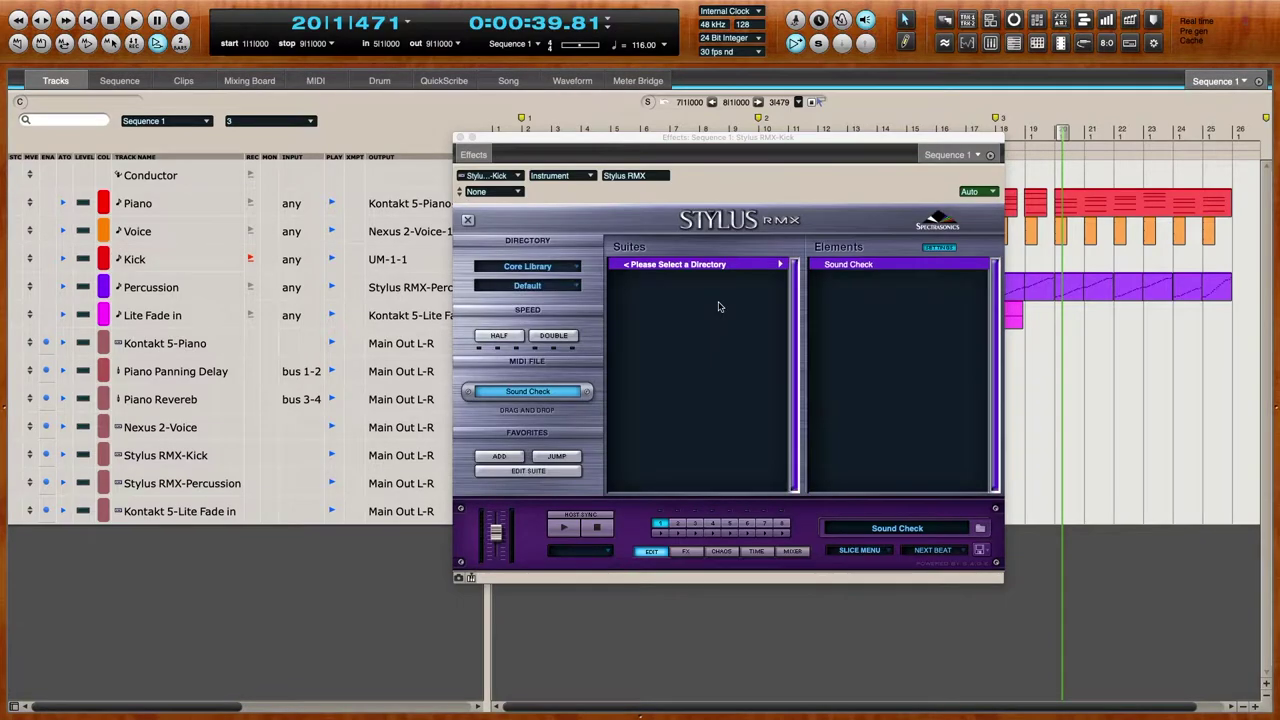
click(570, 293)
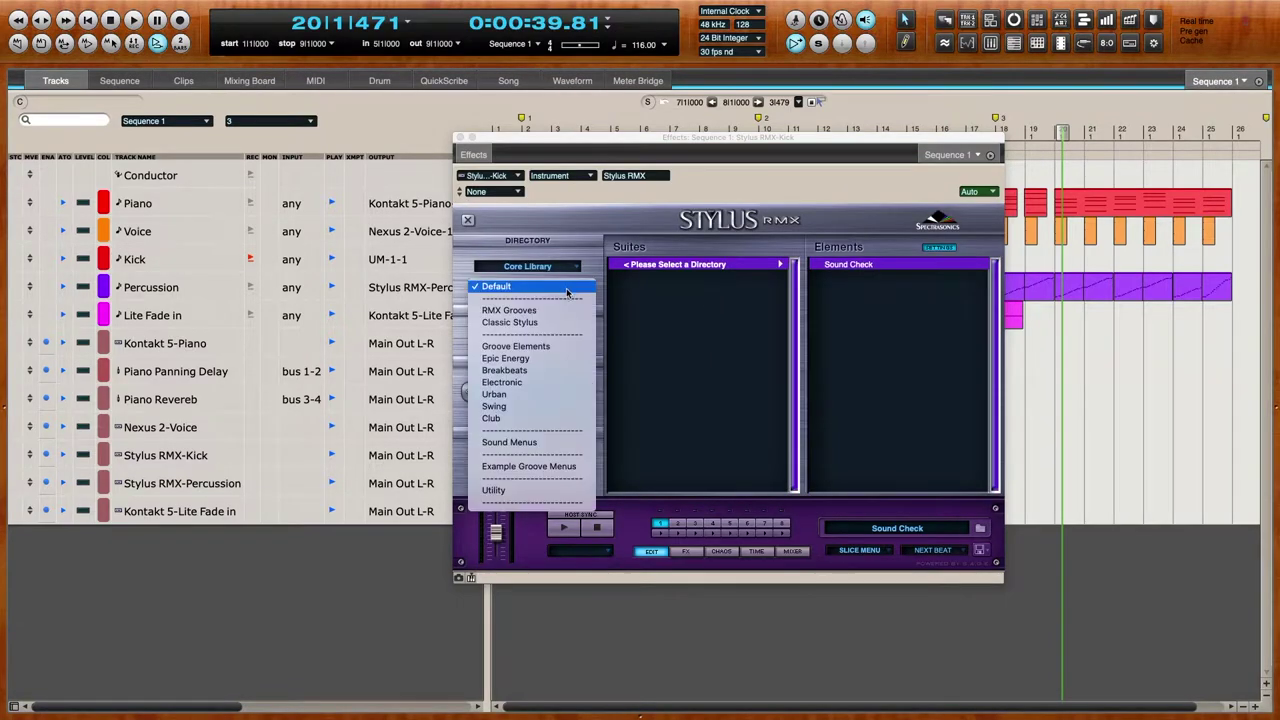
click(563, 442)
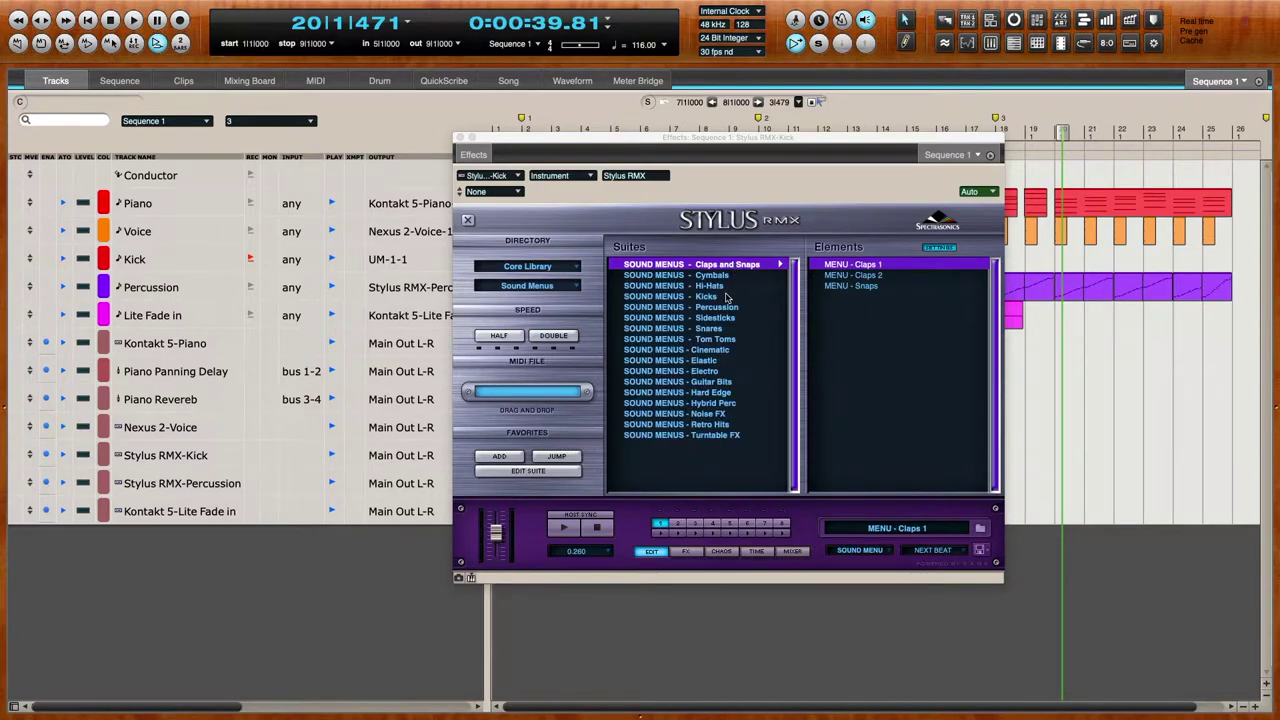
click(749, 297)
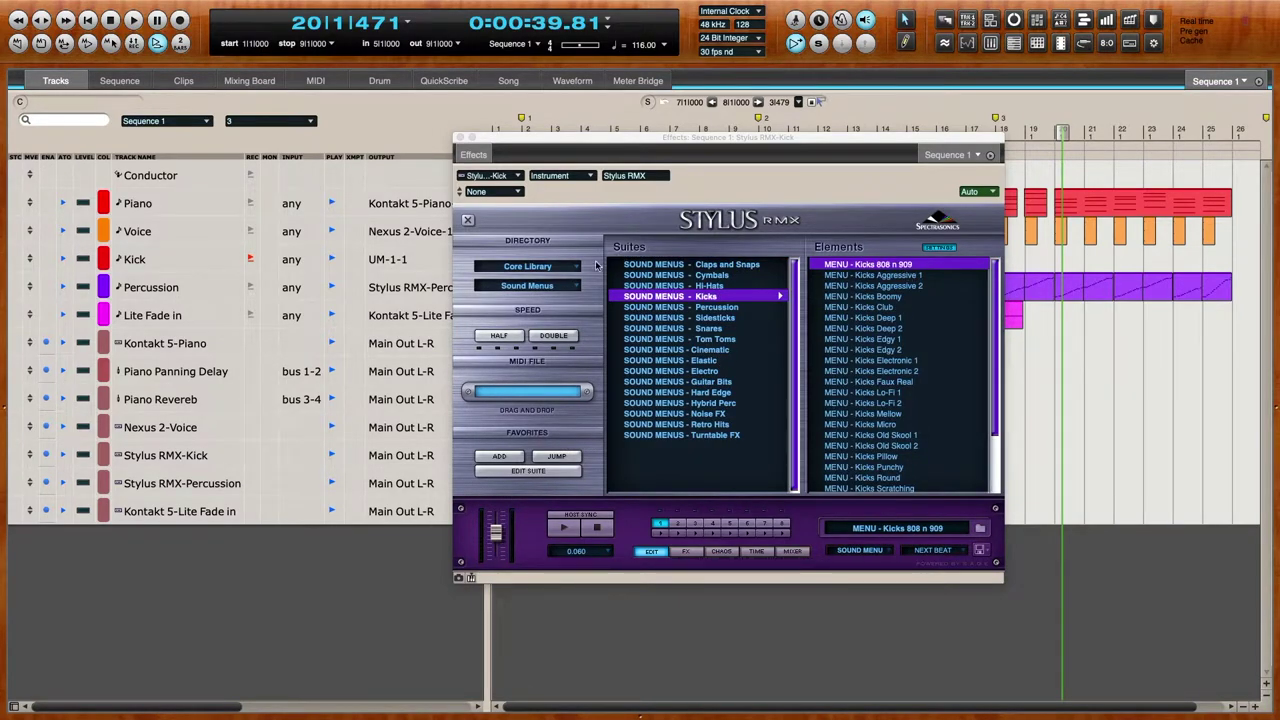
- Route the Kick track's output to Stylus RMX-Kick-1 and reposition the Stylus RMX window
click(421, 266)
mouse_move(411, 205)
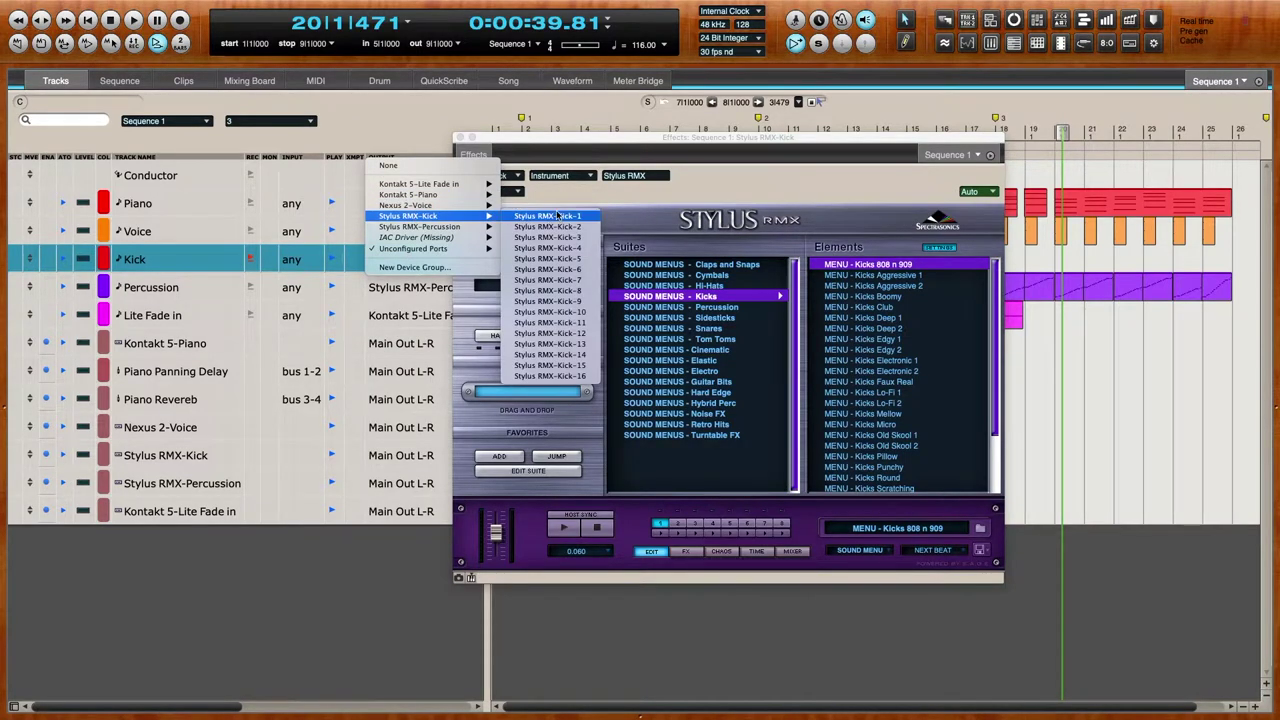
click(557, 215)
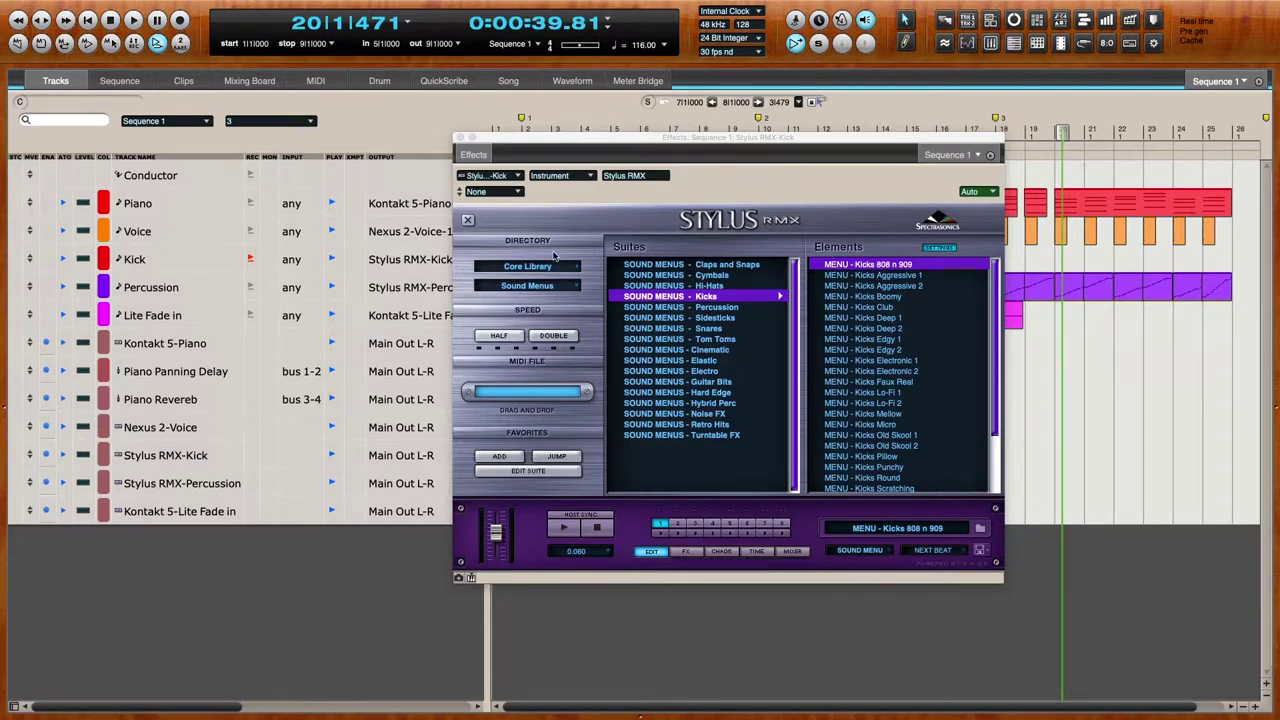
drag(558, 148, 649, 151)
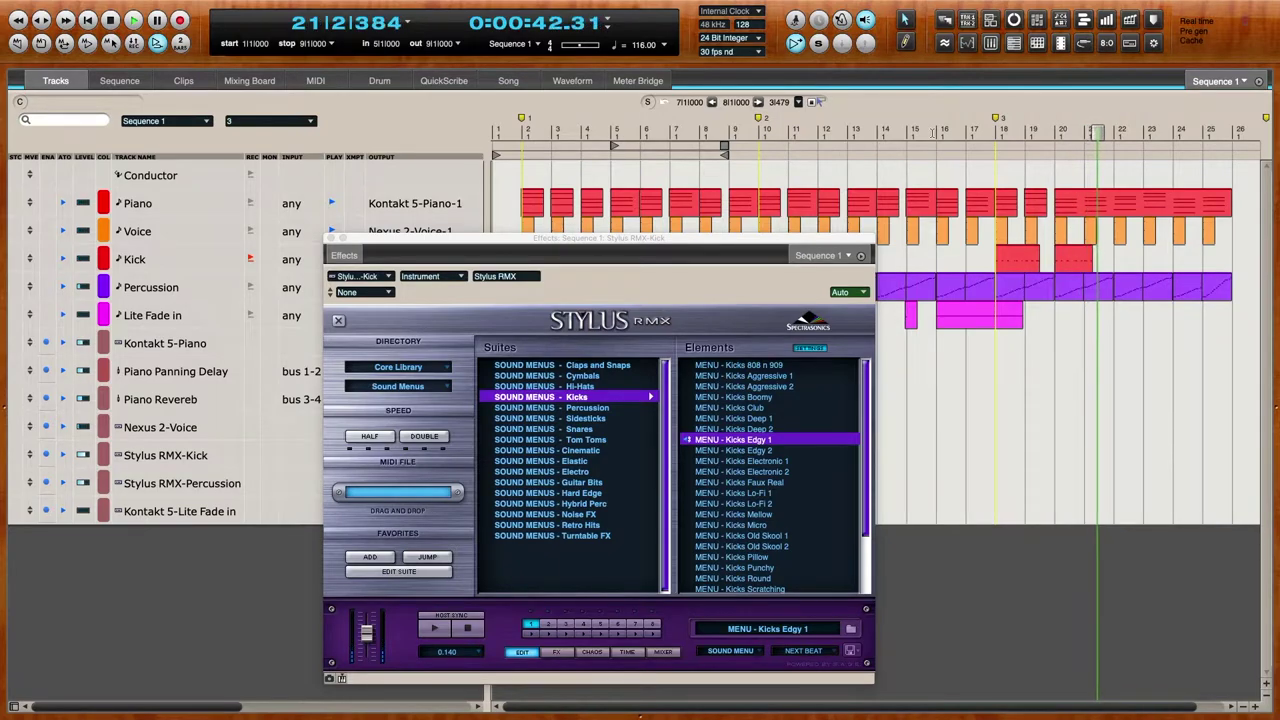
- Play the sequence from just before measure 16 and quantize the Kick phrases between measures 18 and 22
click(932, 133)
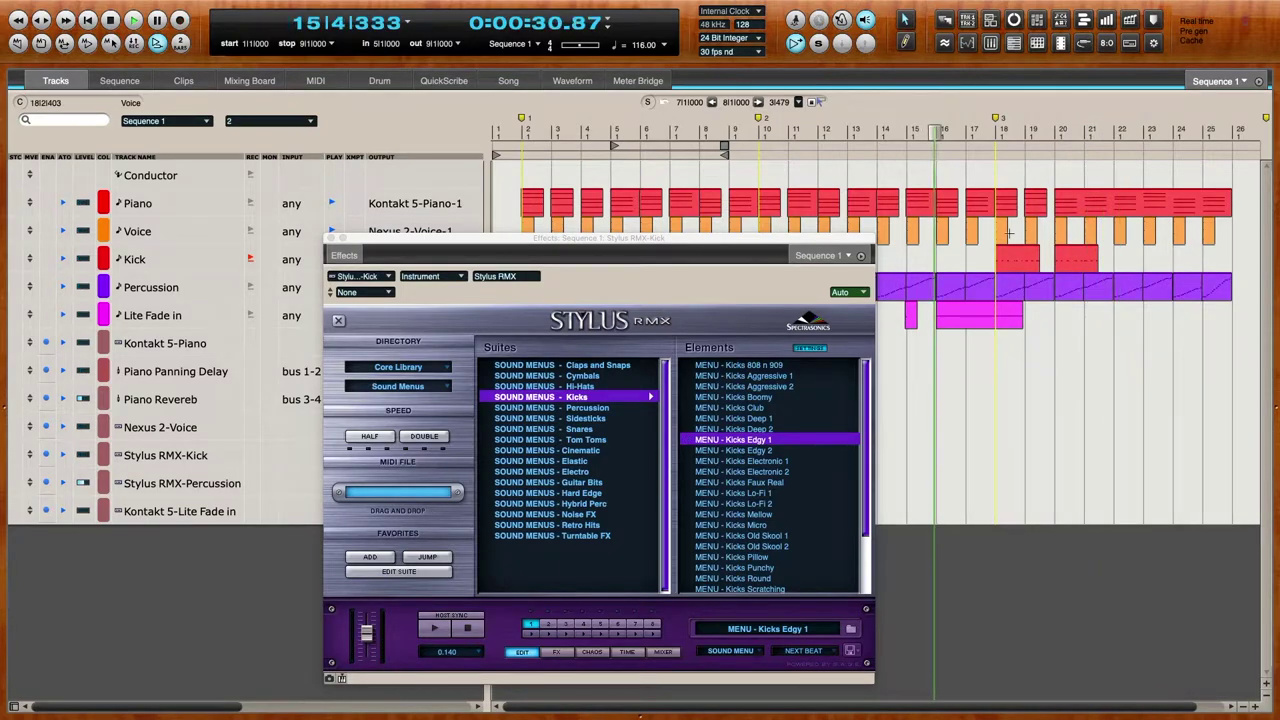
drag(998, 258, 1107, 260)
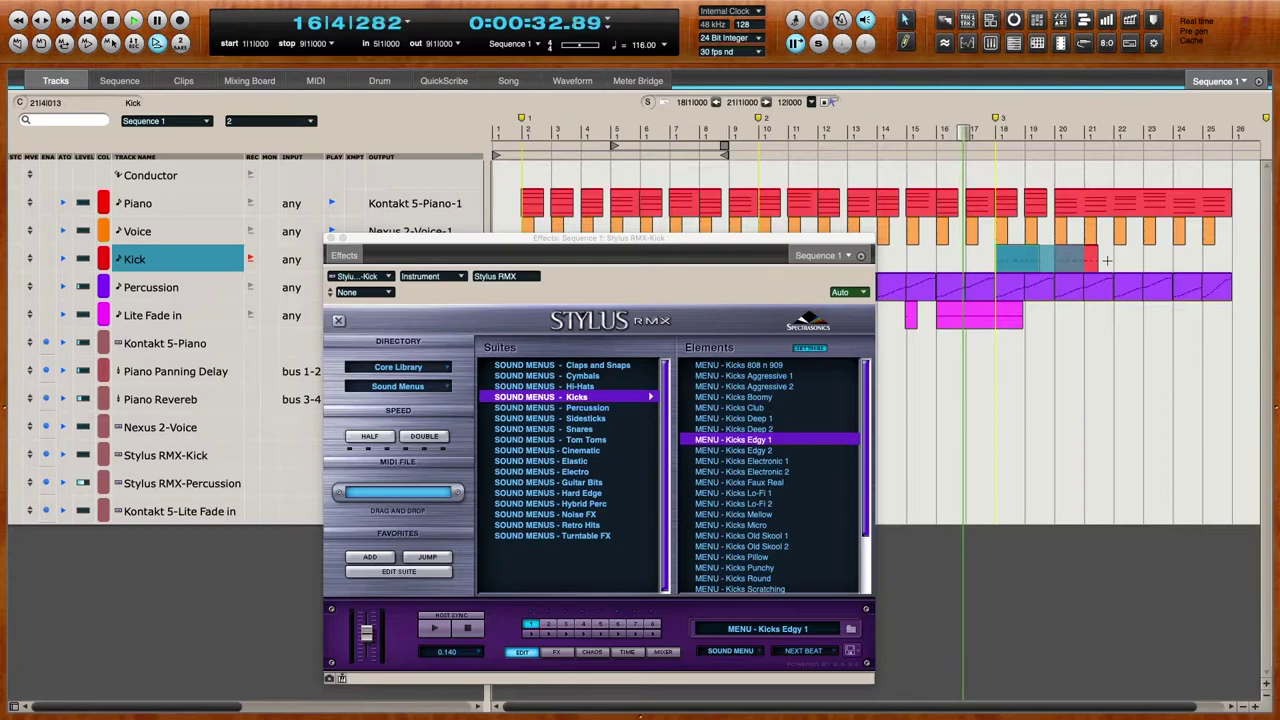
key(alt+0)
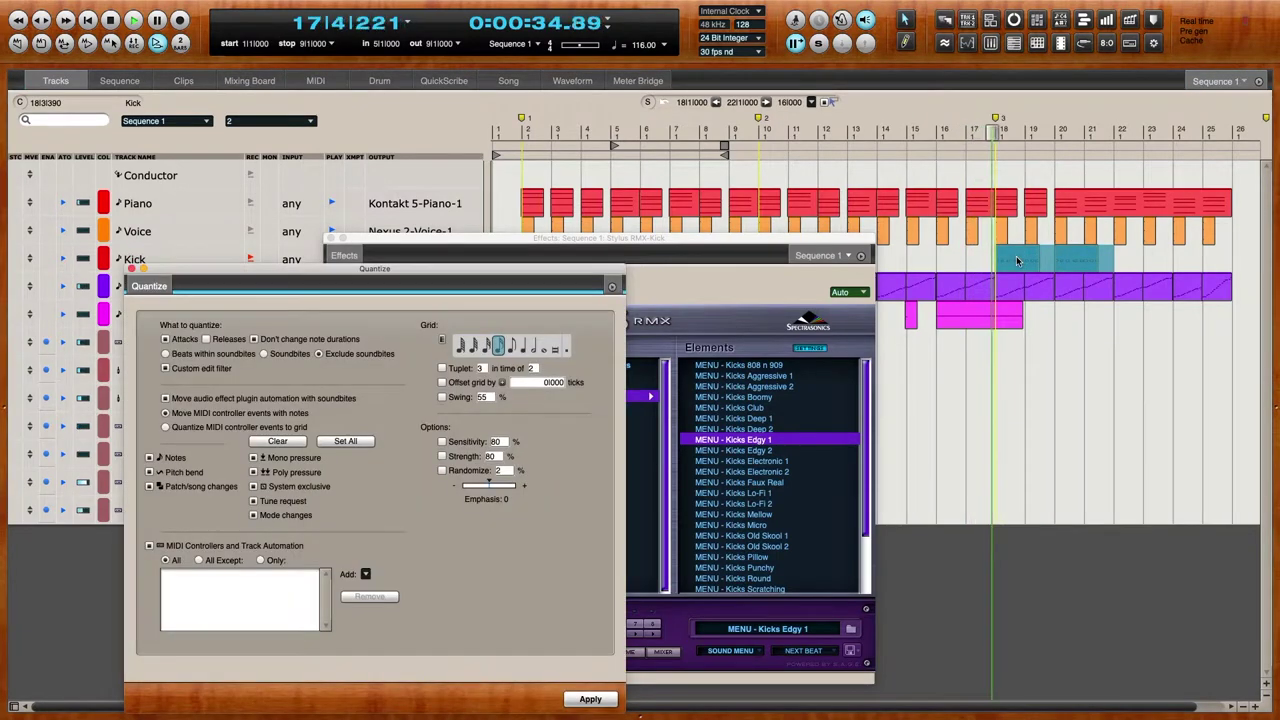
key(Return)
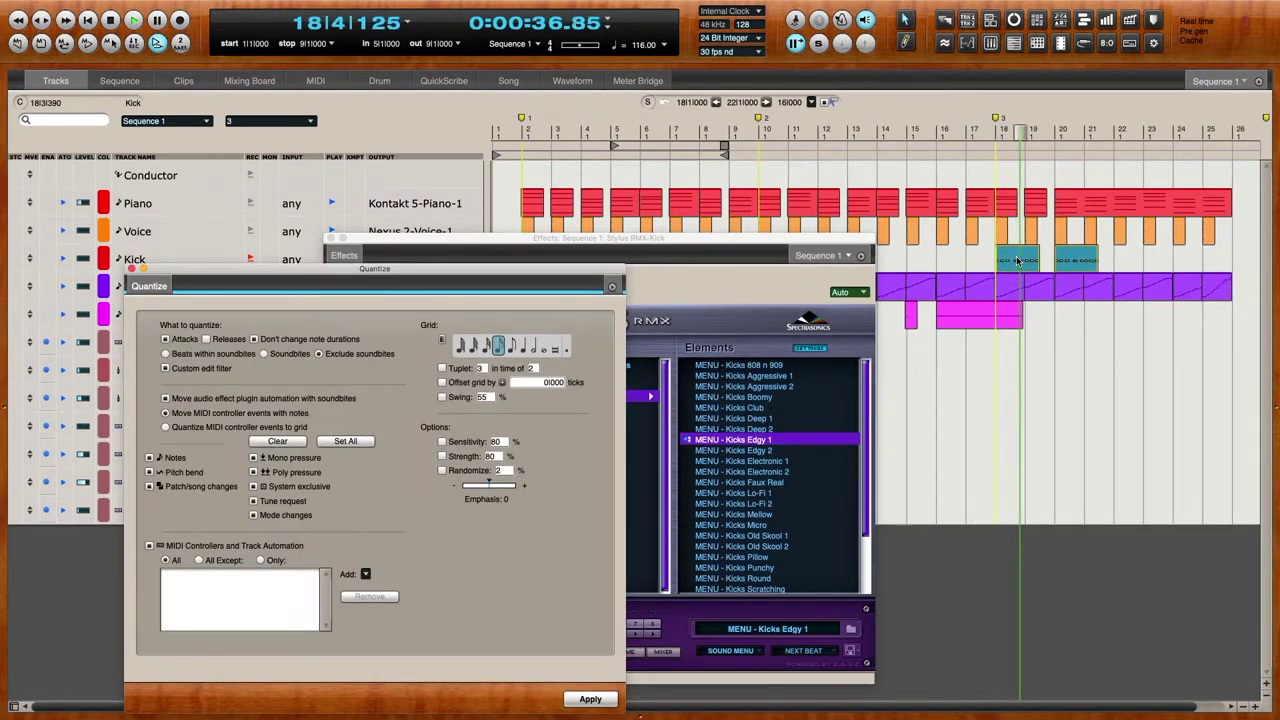
click(130, 268)
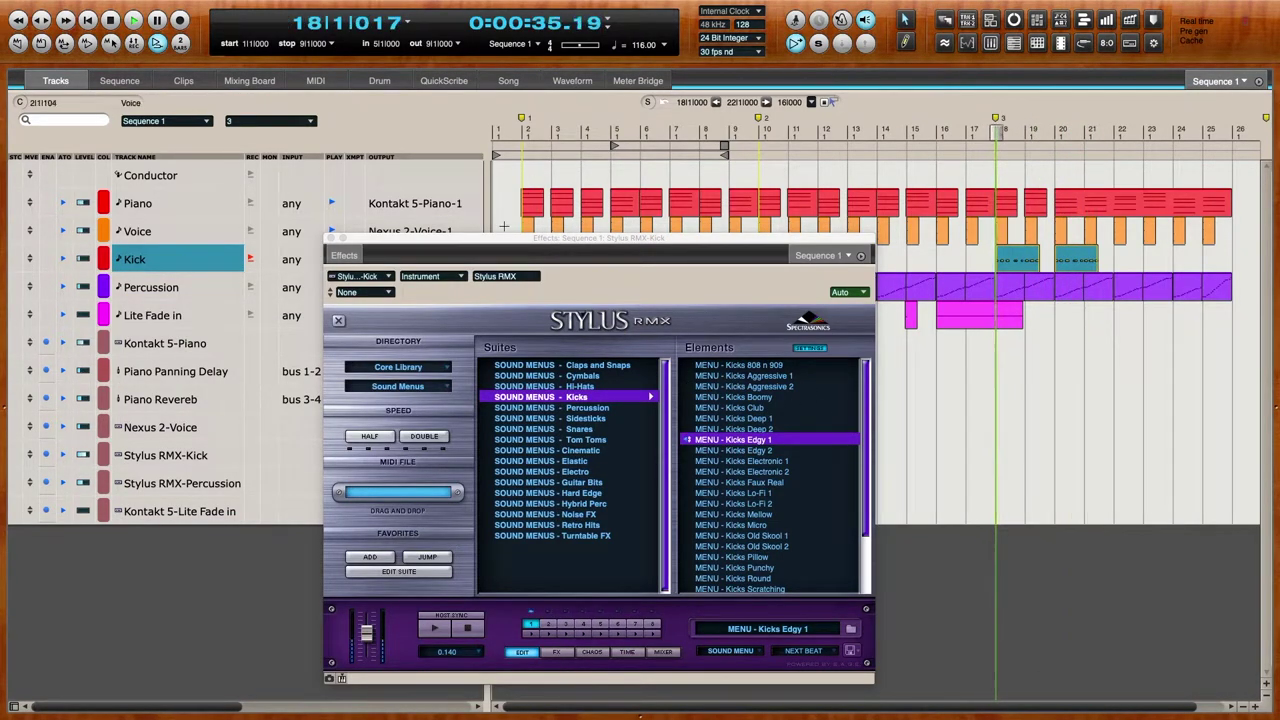
- Close the Stylus RMX window, deselect the Kick phrases and open the Drum editor
click(331, 238)
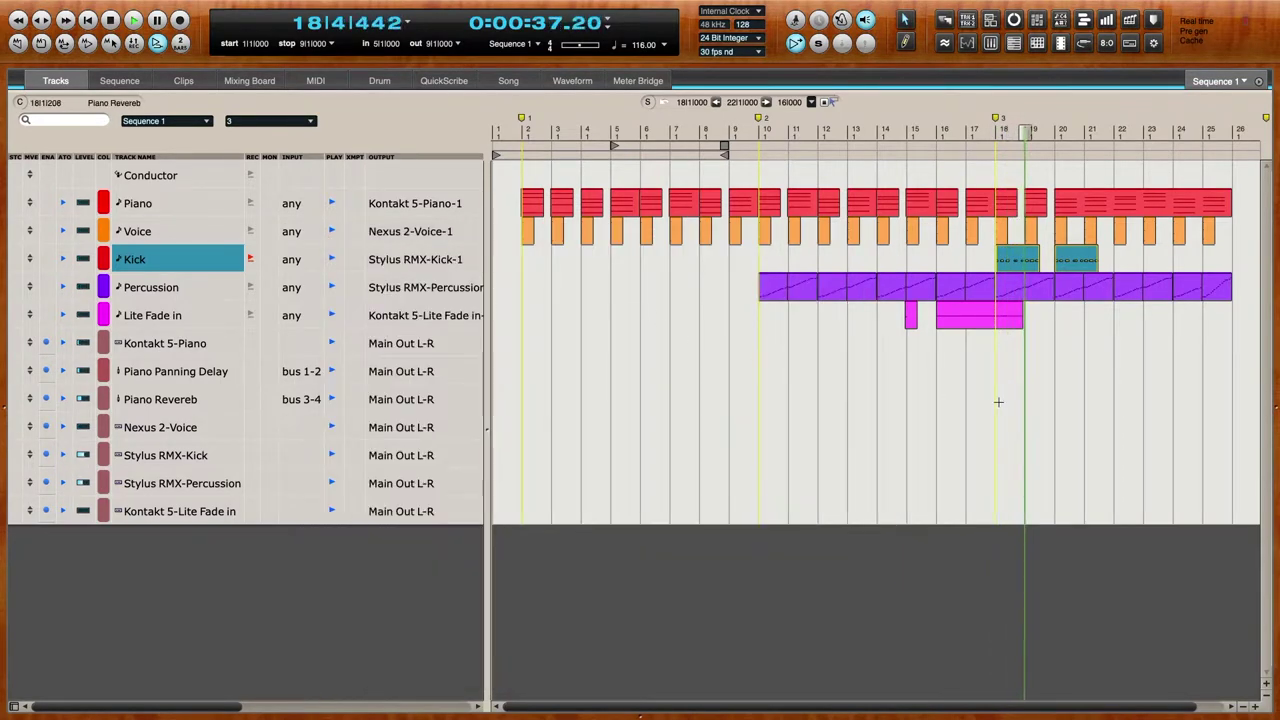
click(975, 607)
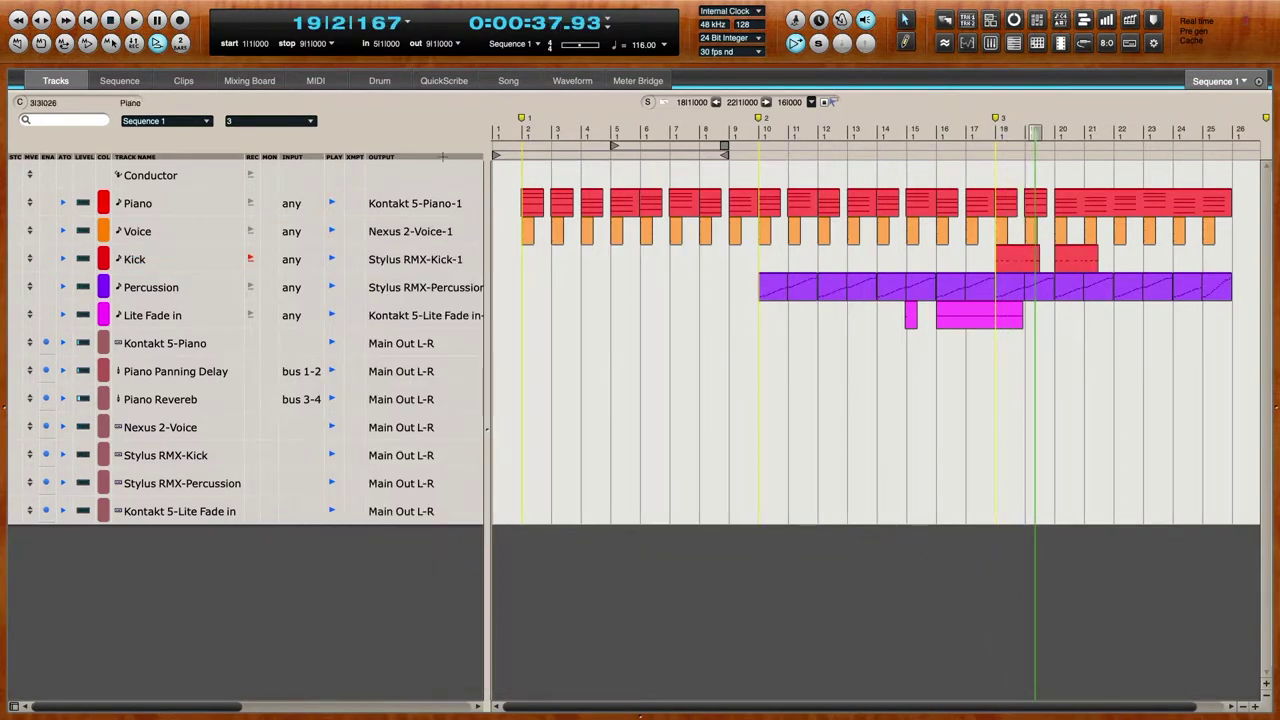
click(377, 81)
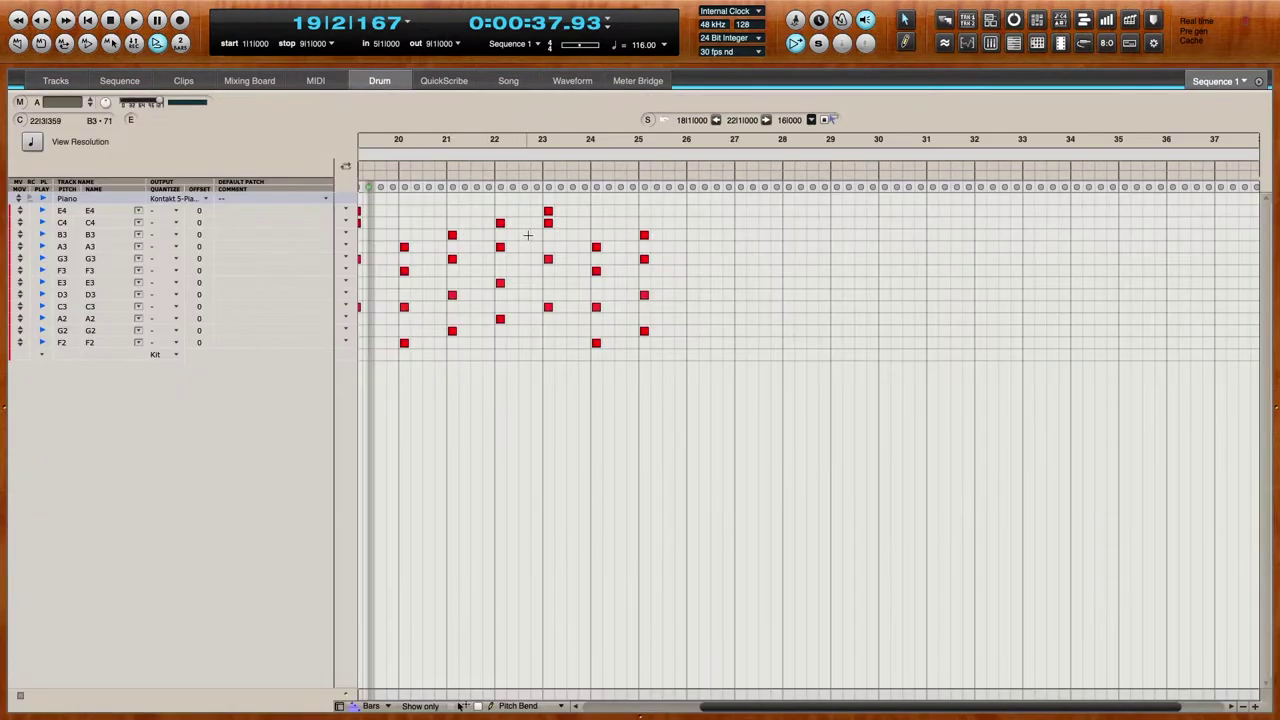
- Open the track list beside the drum editor and show only the Kick track in the editor
click(338, 706)
click(35, 140)
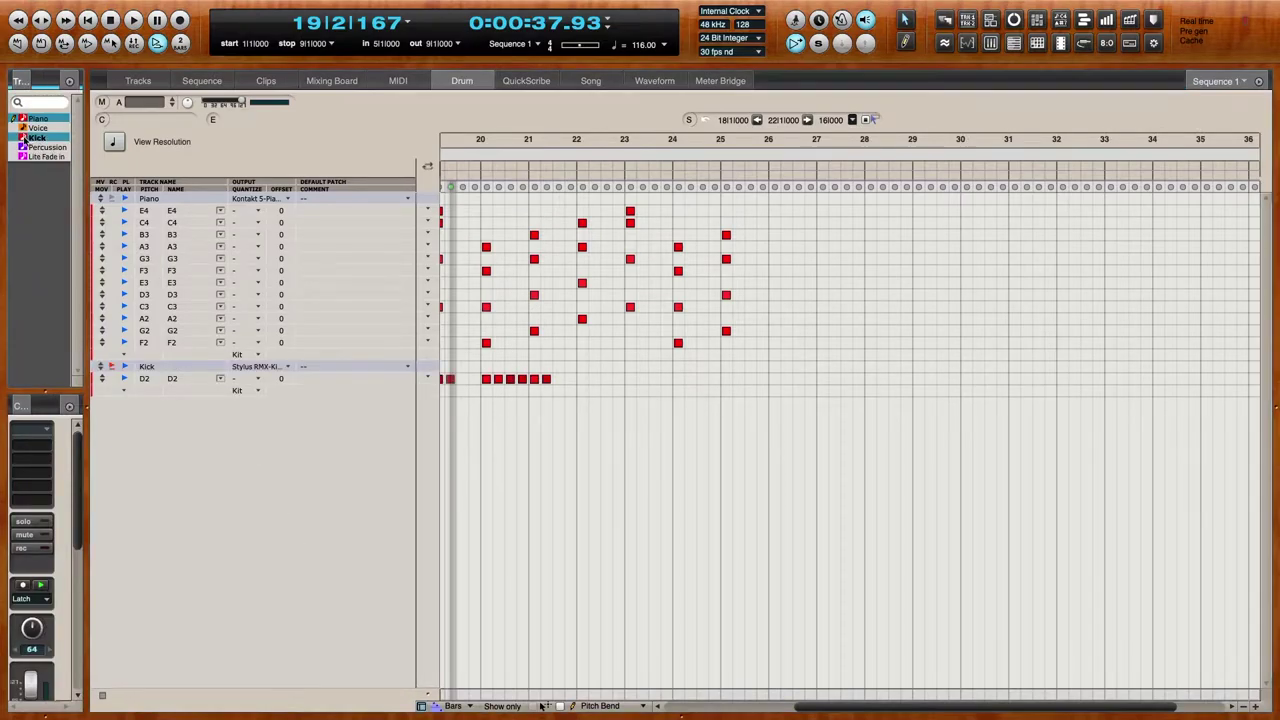
click(28, 119)
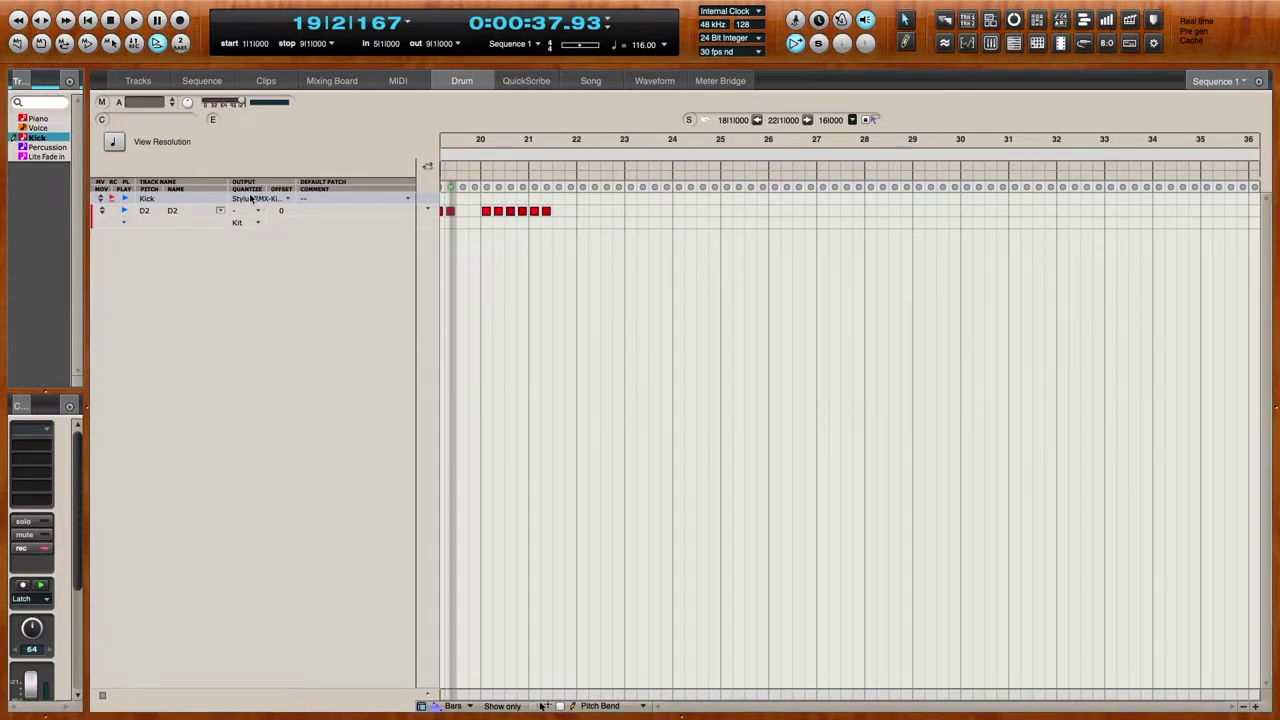
- Enlarge the Kick track's D2 row so its notes appear as tall velocity bars, and close the channel strip
click(427, 209)
click(457, 220)
double_click(39, 405)
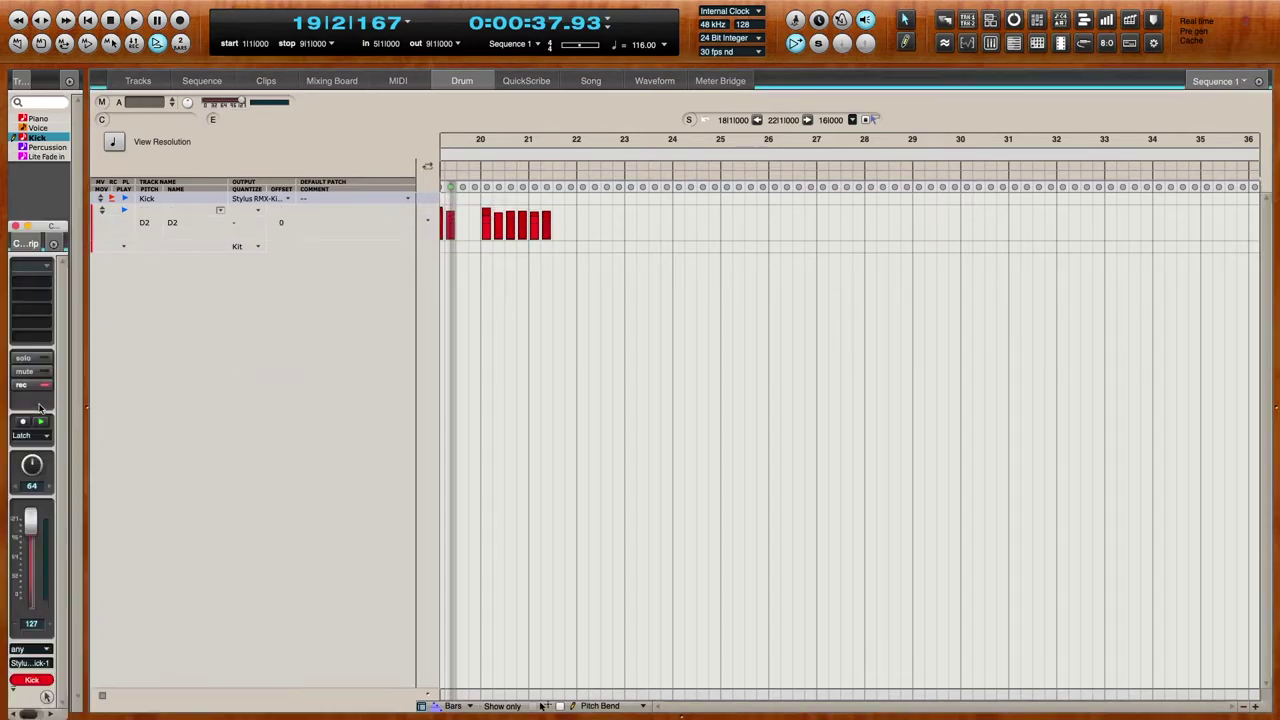
click(15, 227)
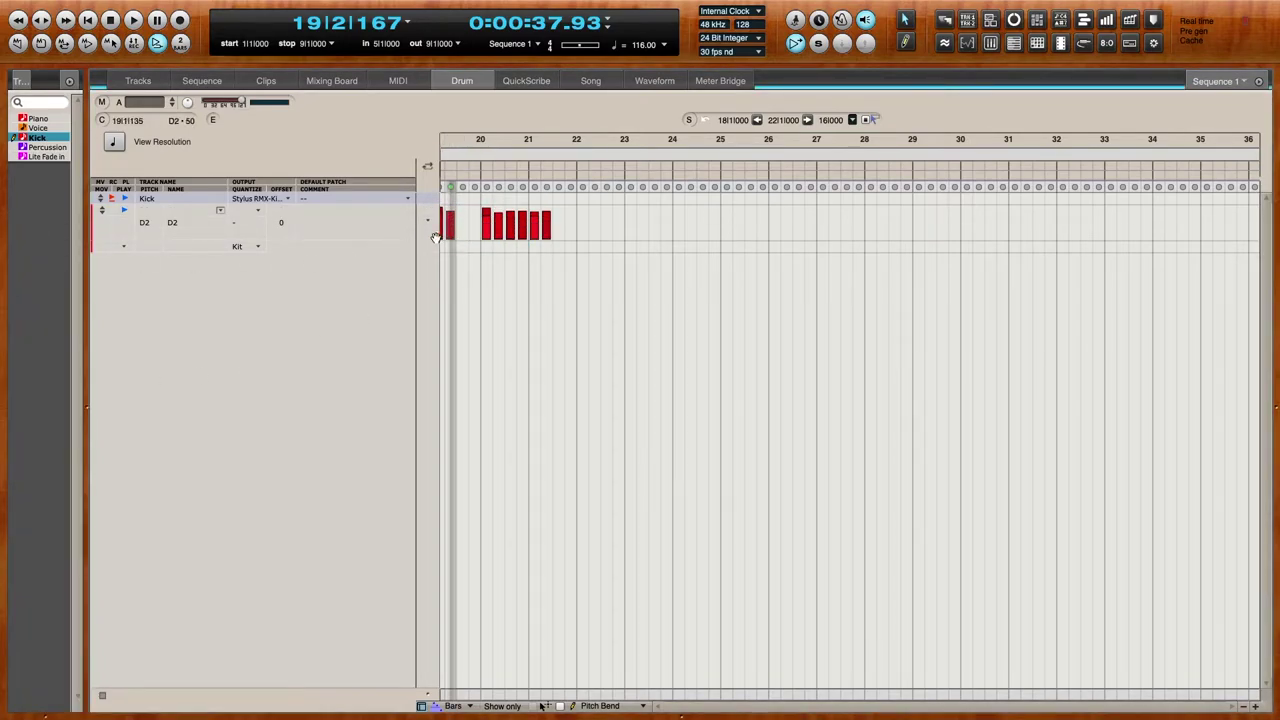
drag(436, 236, 437, 373)
key(super+Right)
key(super+Right)
key(super+Right)
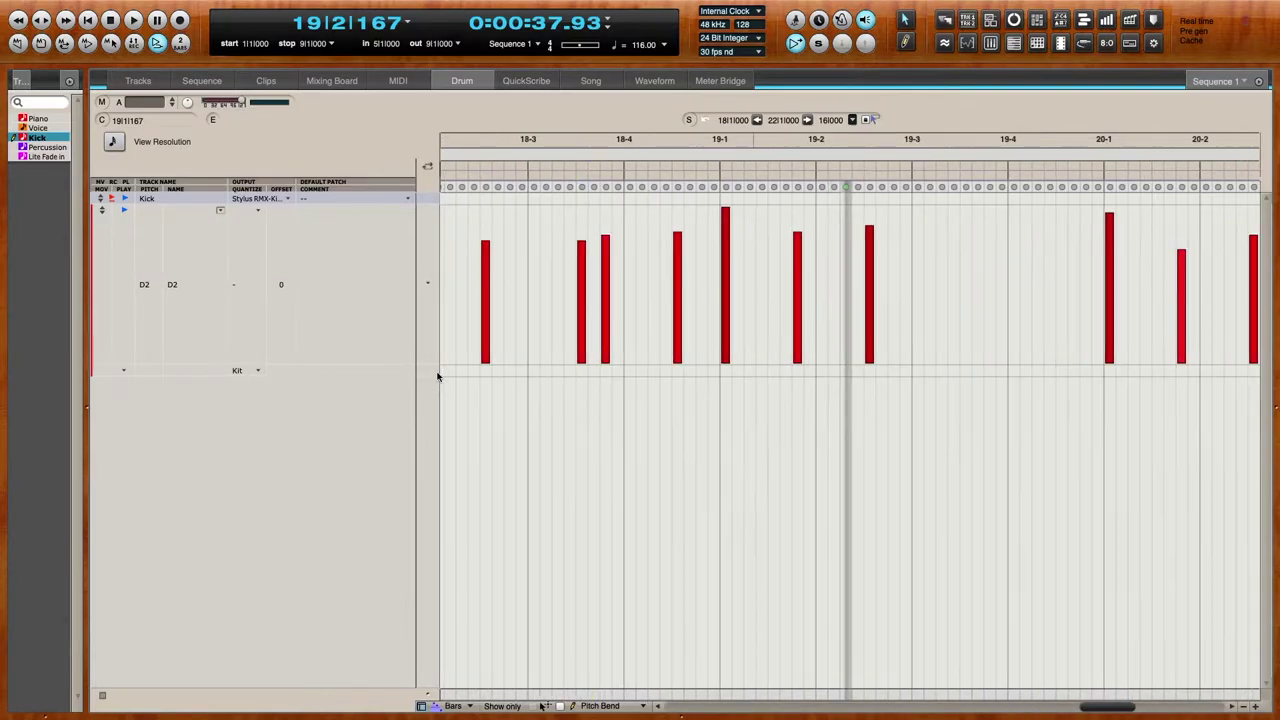
- Raise the velocity of kick notes in bar 18 with the Pencil tool and insert a D2 note just before 19-1
scroll(594, 409, left, 5)
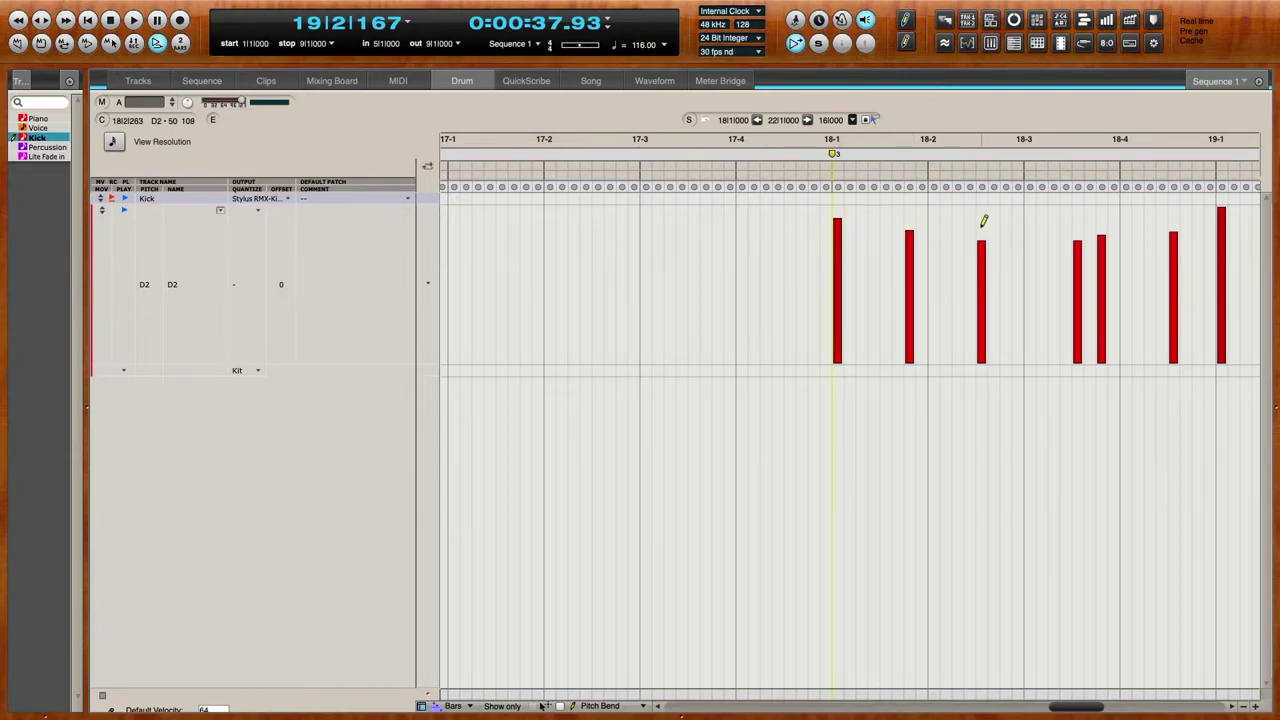
key(space)
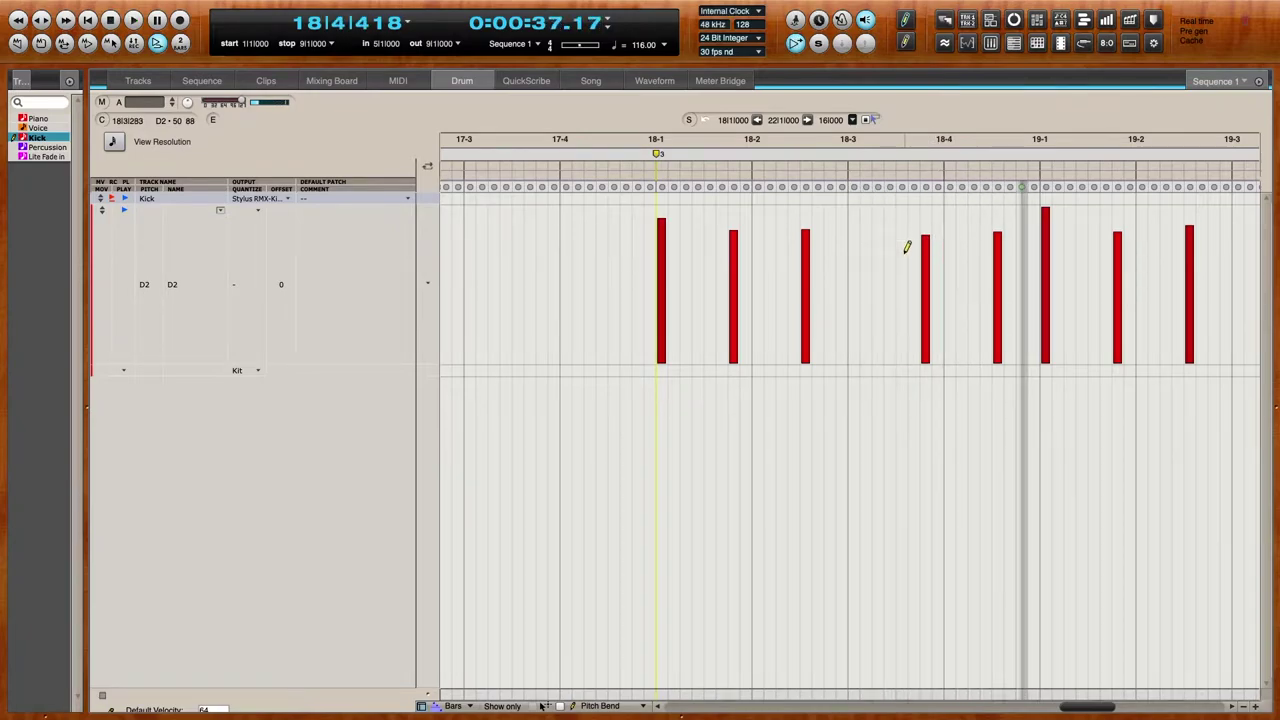
drag(925, 228, 933, 225)
click(1020, 243)
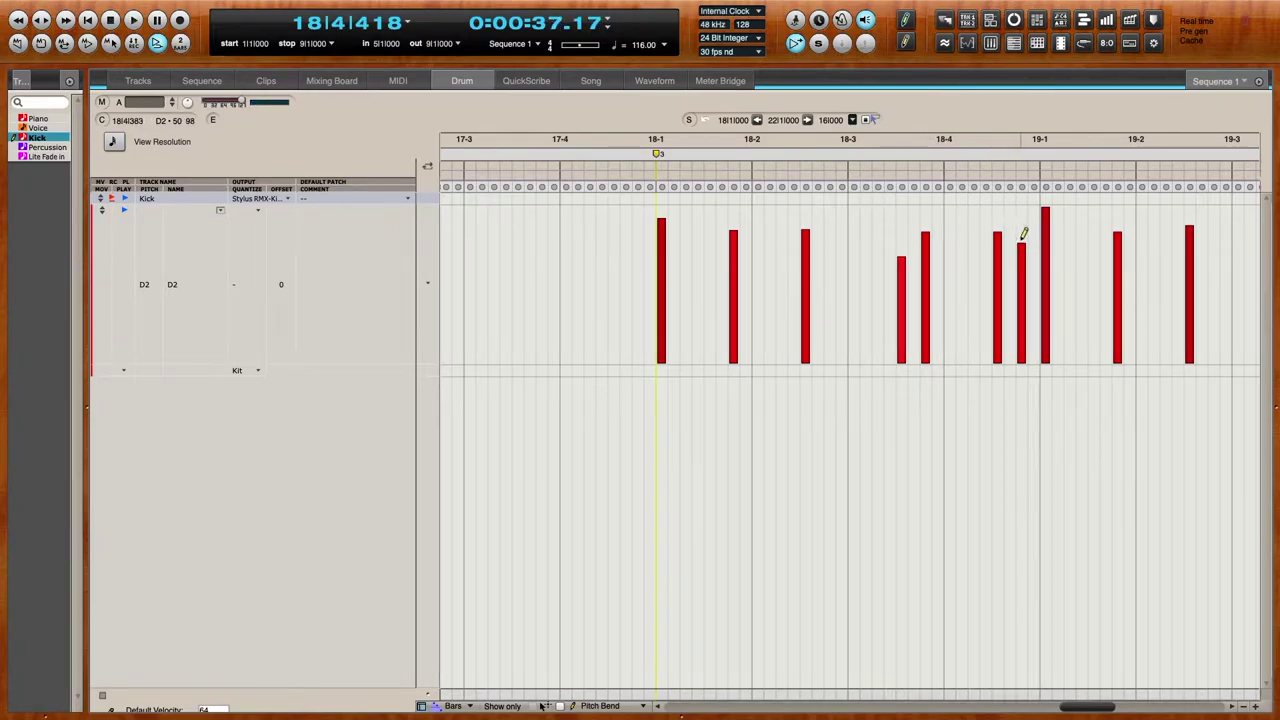
- Lower the velocity of the kick note after 18-4, raise those at 18-1 and before 19-2, and play from just before bar 18
click(998, 263)
click(1121, 218)
click(664, 204)
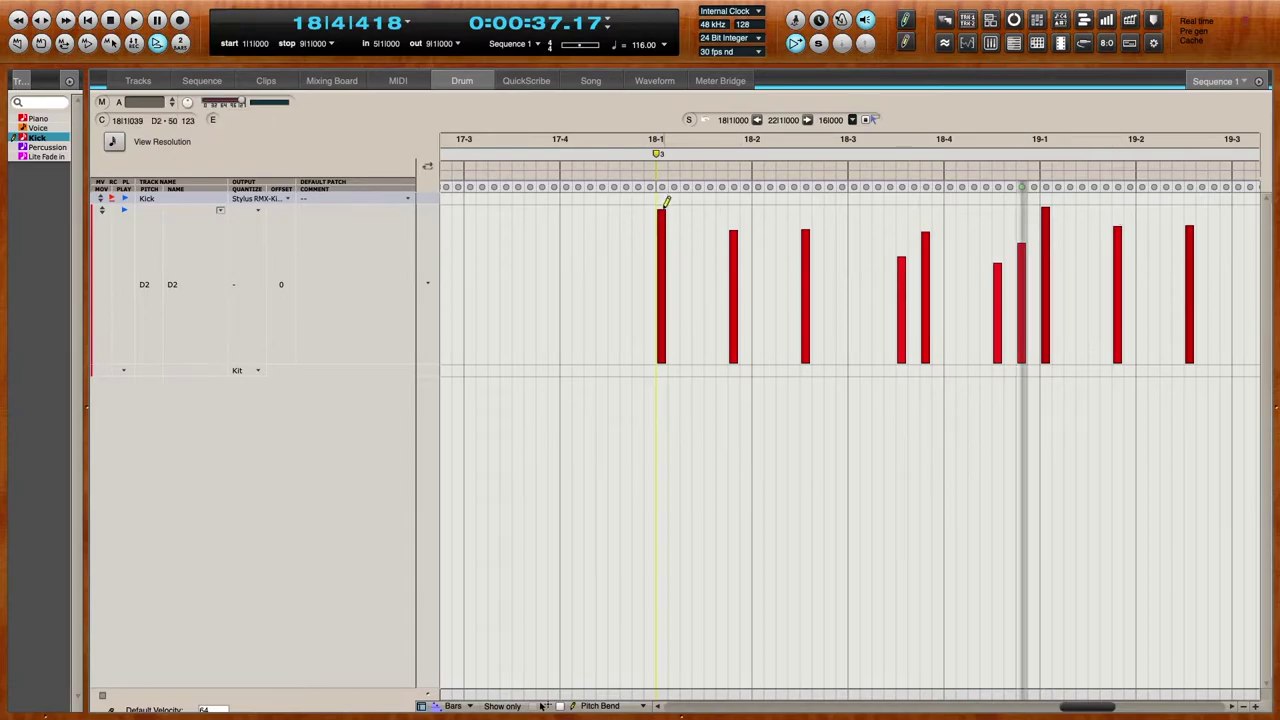
click(643, 182)
key(space)
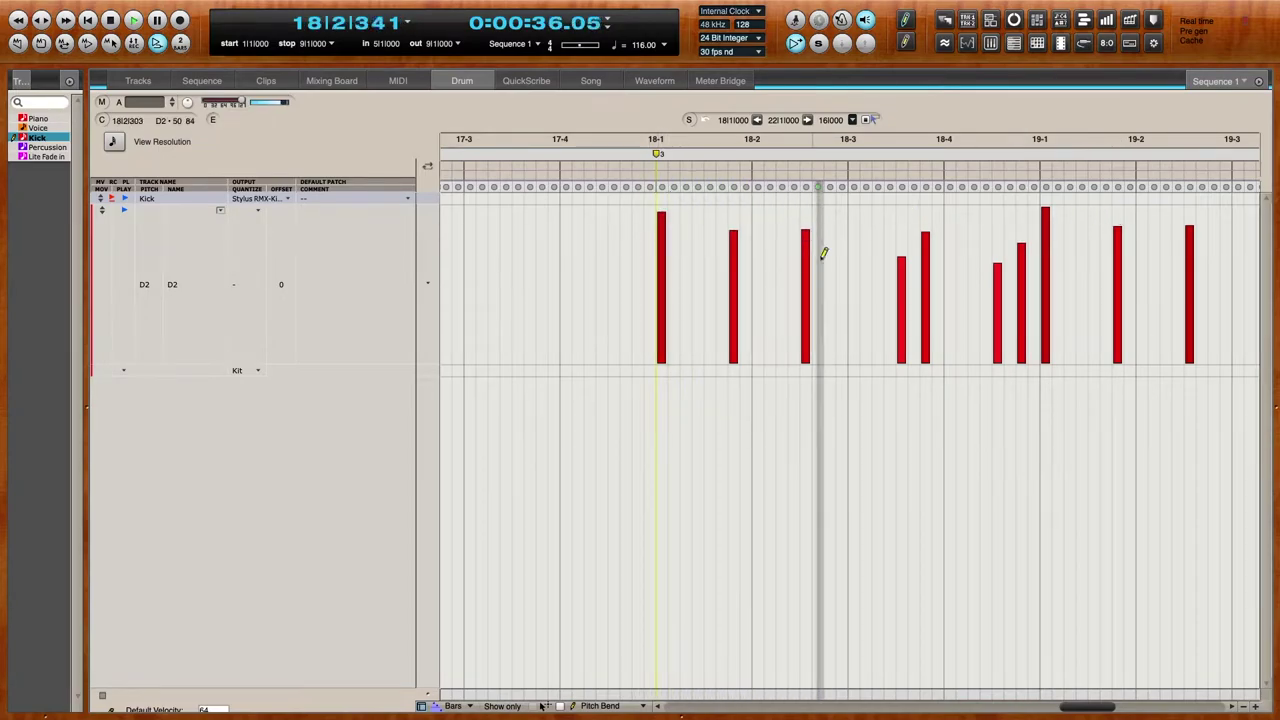
- Lower the velocity of the inserted kick note before 19-1 and slightly raise the two notes that follow the 19-1 hit
click(774, 275)
click(773, 284)
scroll(524, 208, left, 2)
click(548, 189)
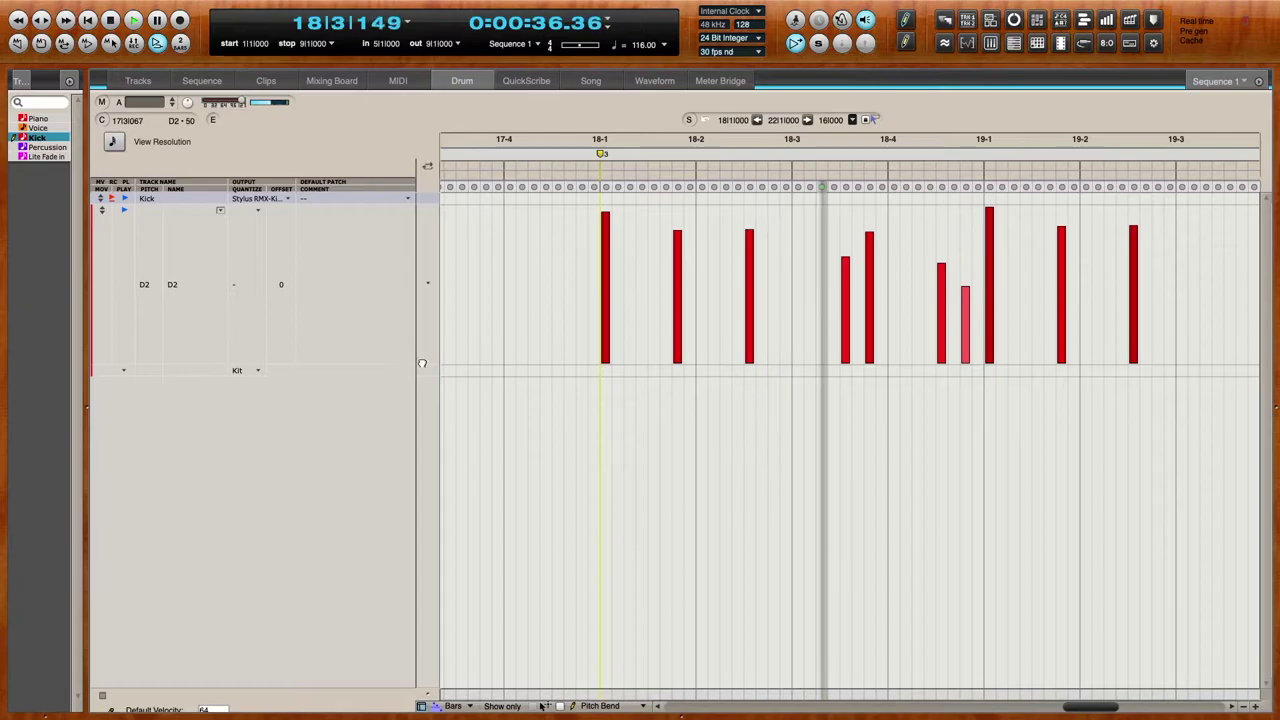
scroll(770, 381, right, 3)
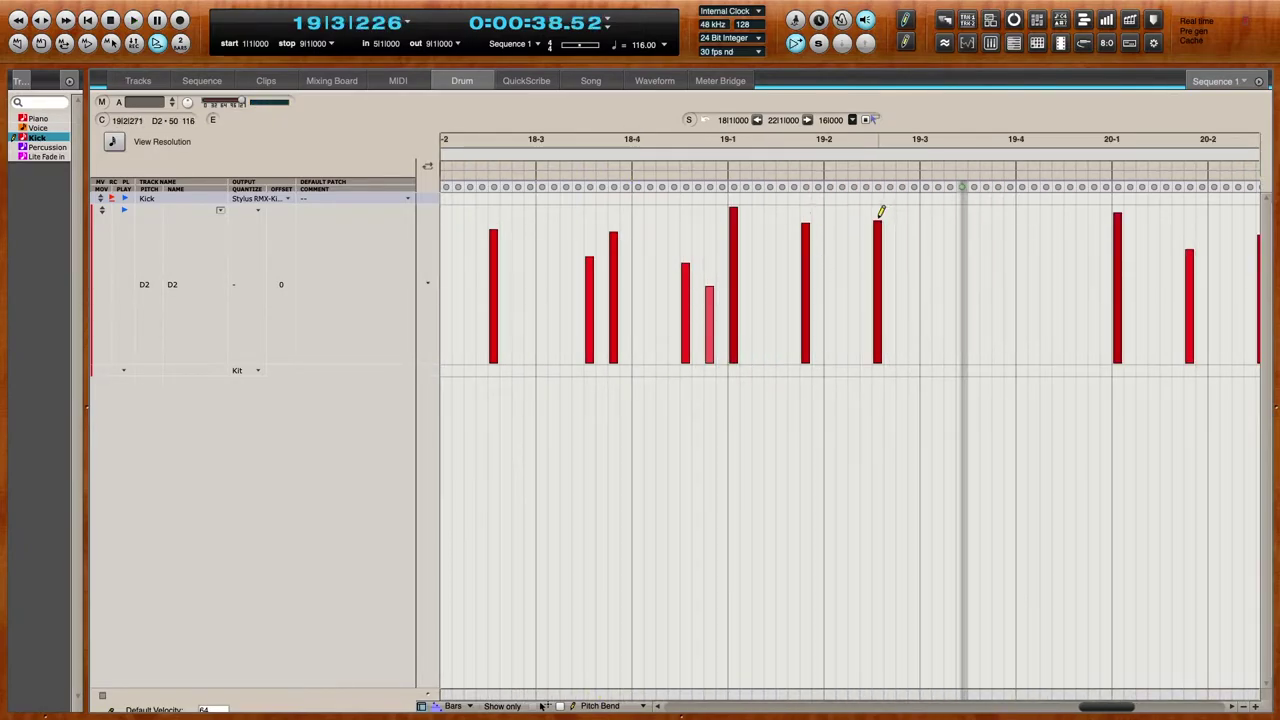
scroll(926, 222, left, 2)
click(539, 141)
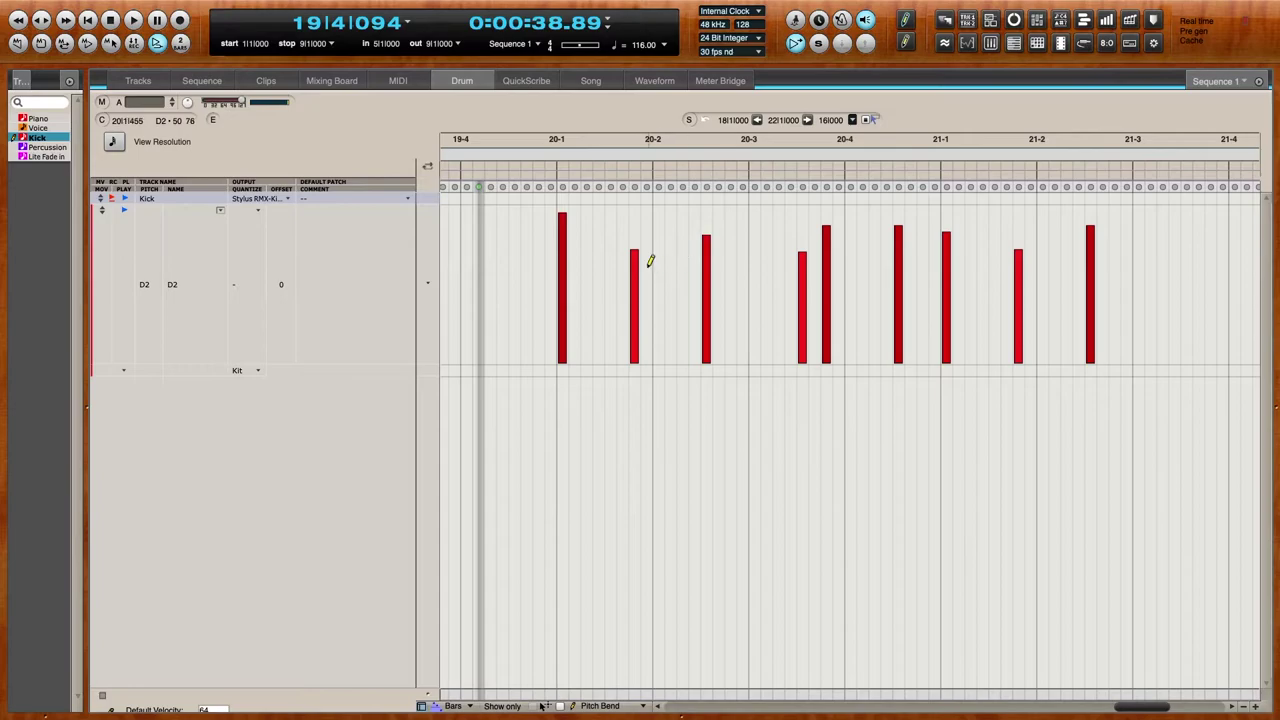
- Raise the velocities of the second and third kick notes of bar 18 and play the pattern from just before that bar
scroll(650, 261, left, 9)
click(656, 188)
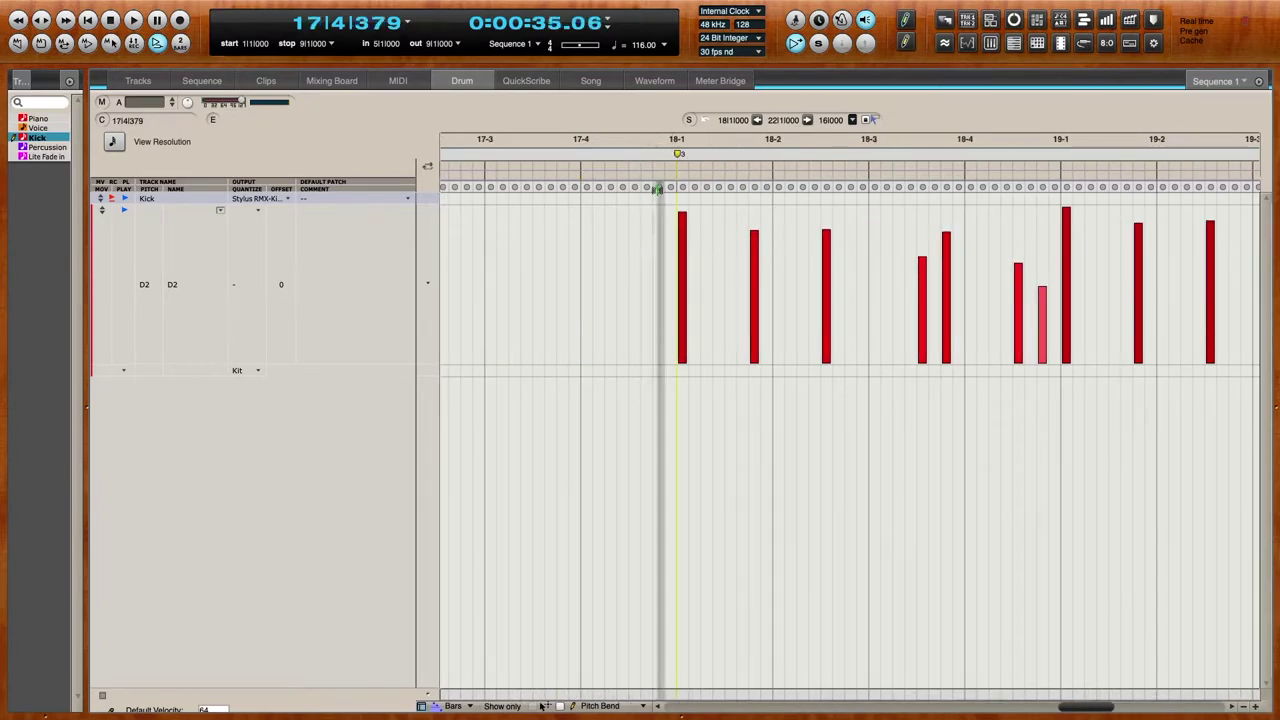
click(753, 225)
click(826, 225)
key(space)
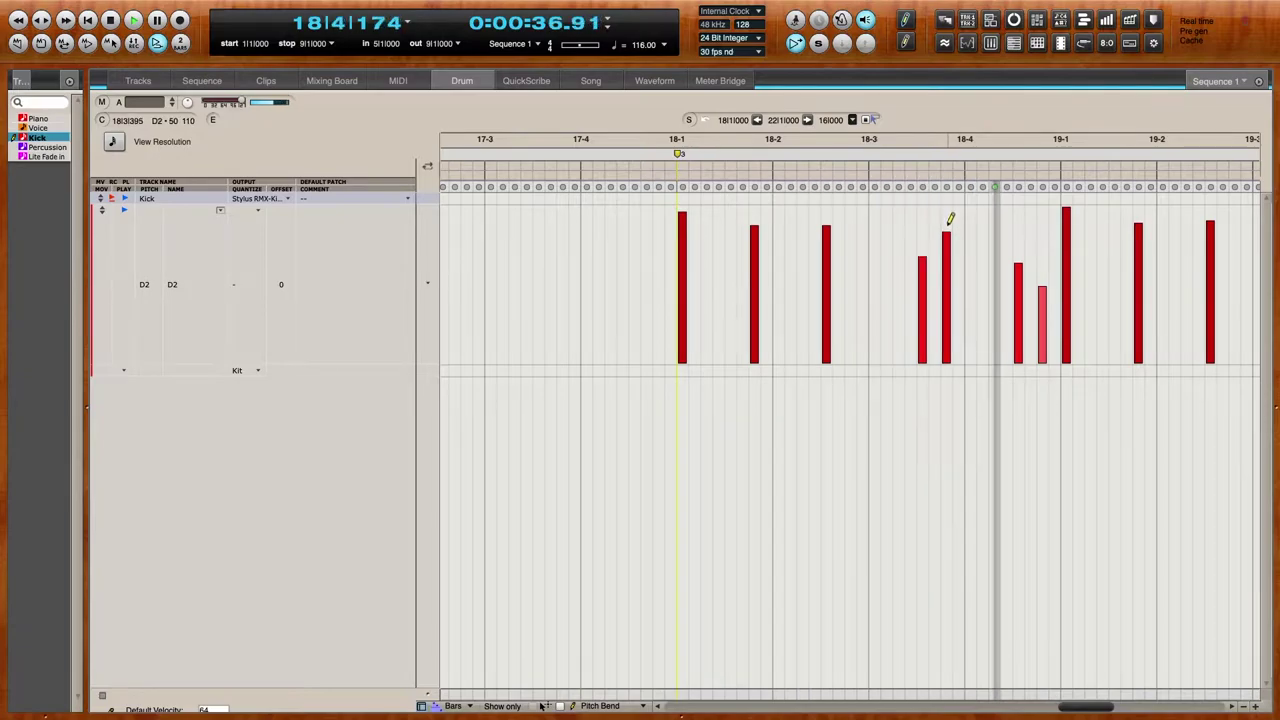
- Rebalance the velocities of the last two kick notes before 19-1 by ear, making the final one stronger, and audition the pattern
click(1018, 245)
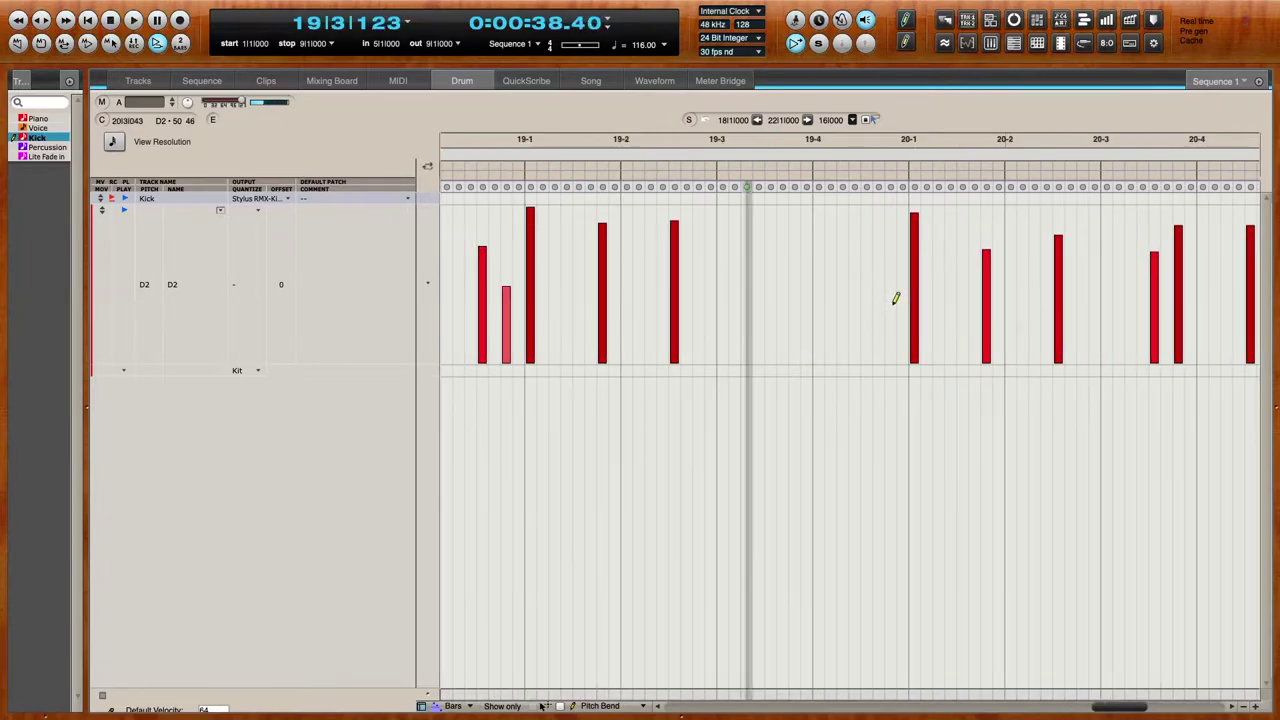
scroll(659, 287, left, 3)
scroll(707, 262, left, 3)
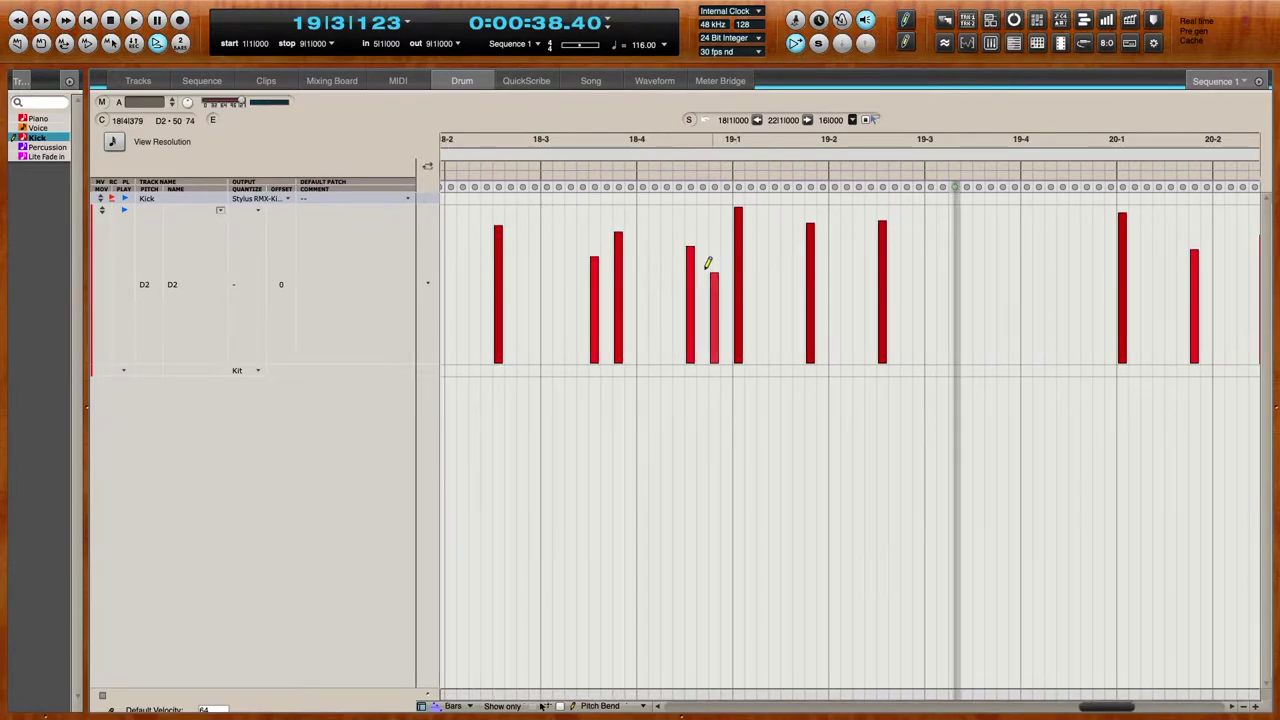
key(space)
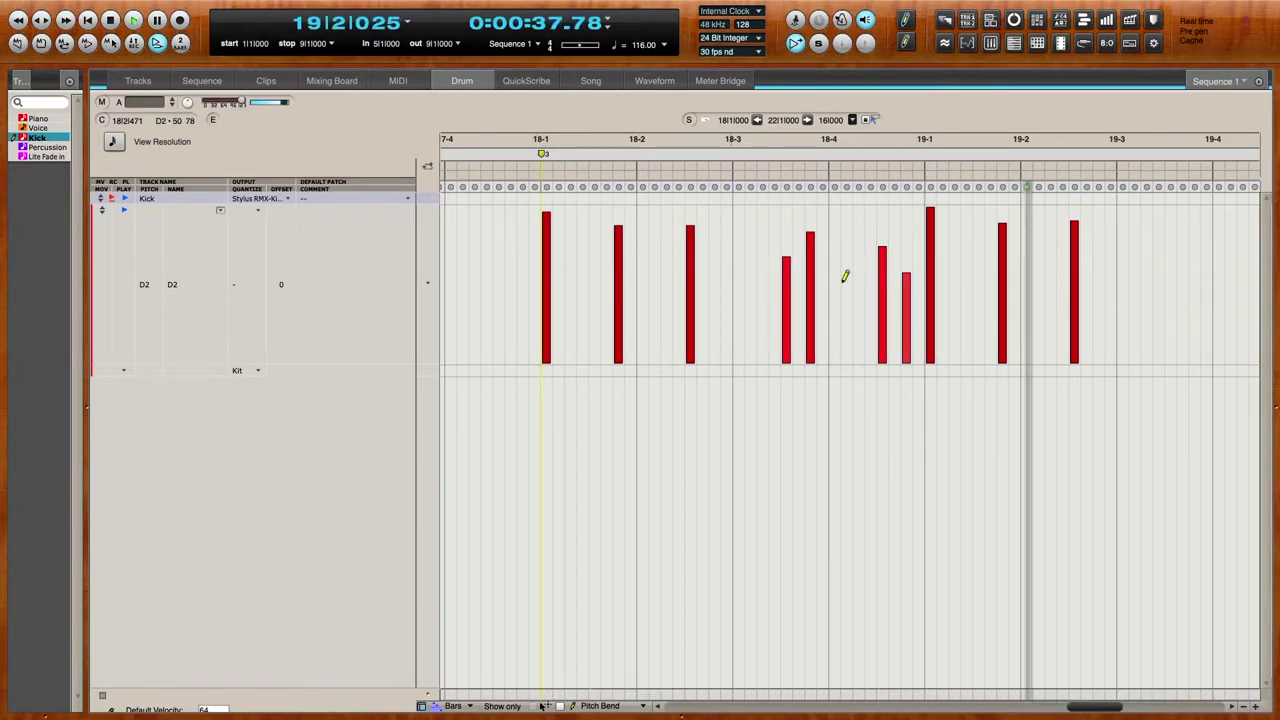
click(883, 288)
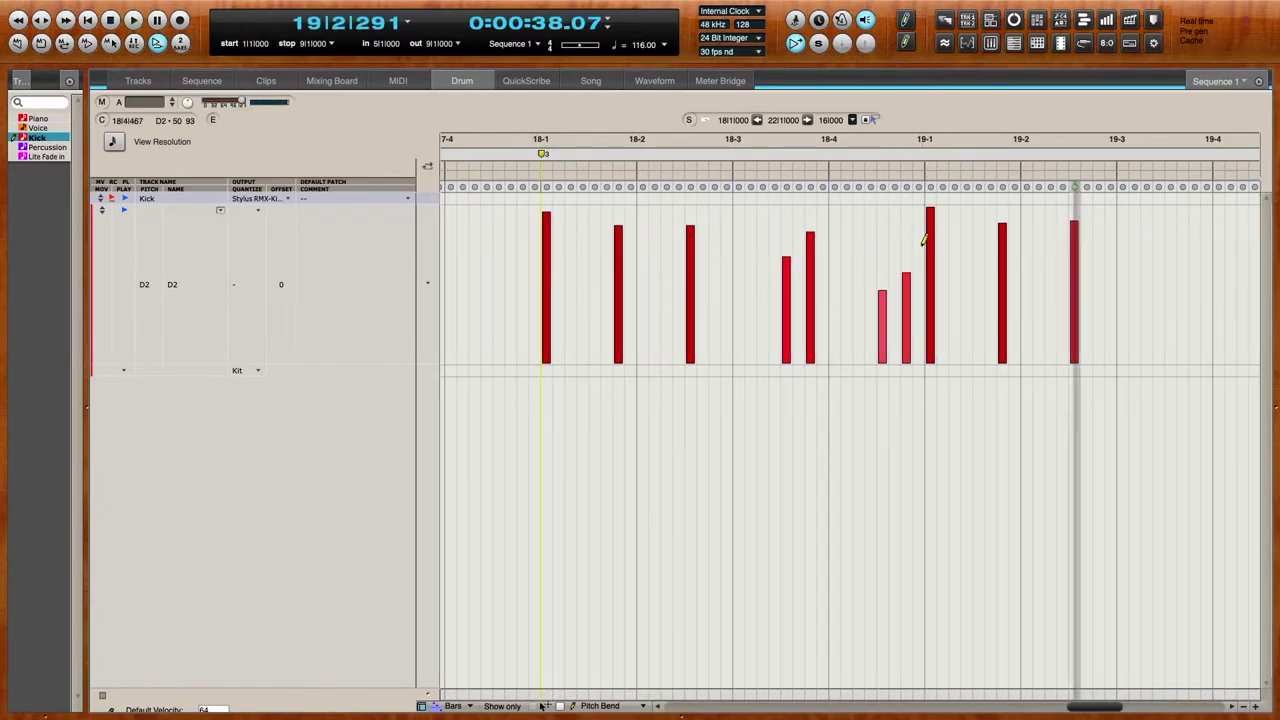
key(space)
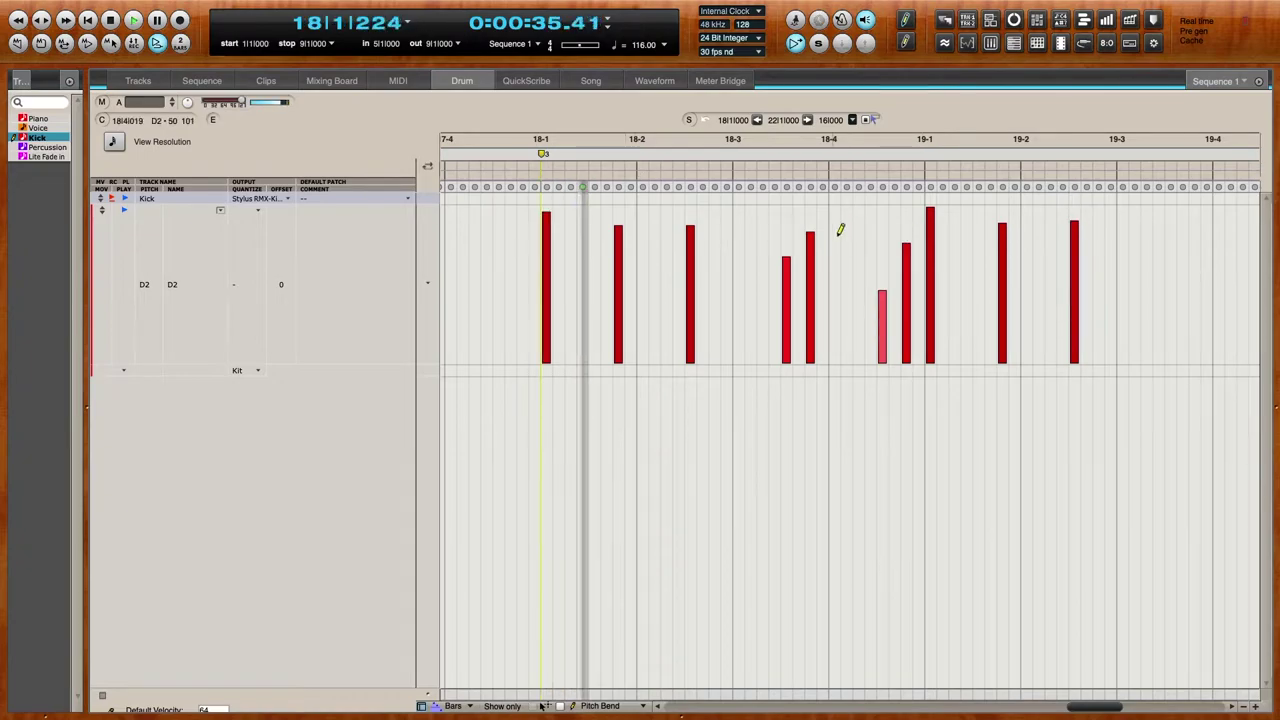
click(906, 234)
click(883, 255)
key(space)
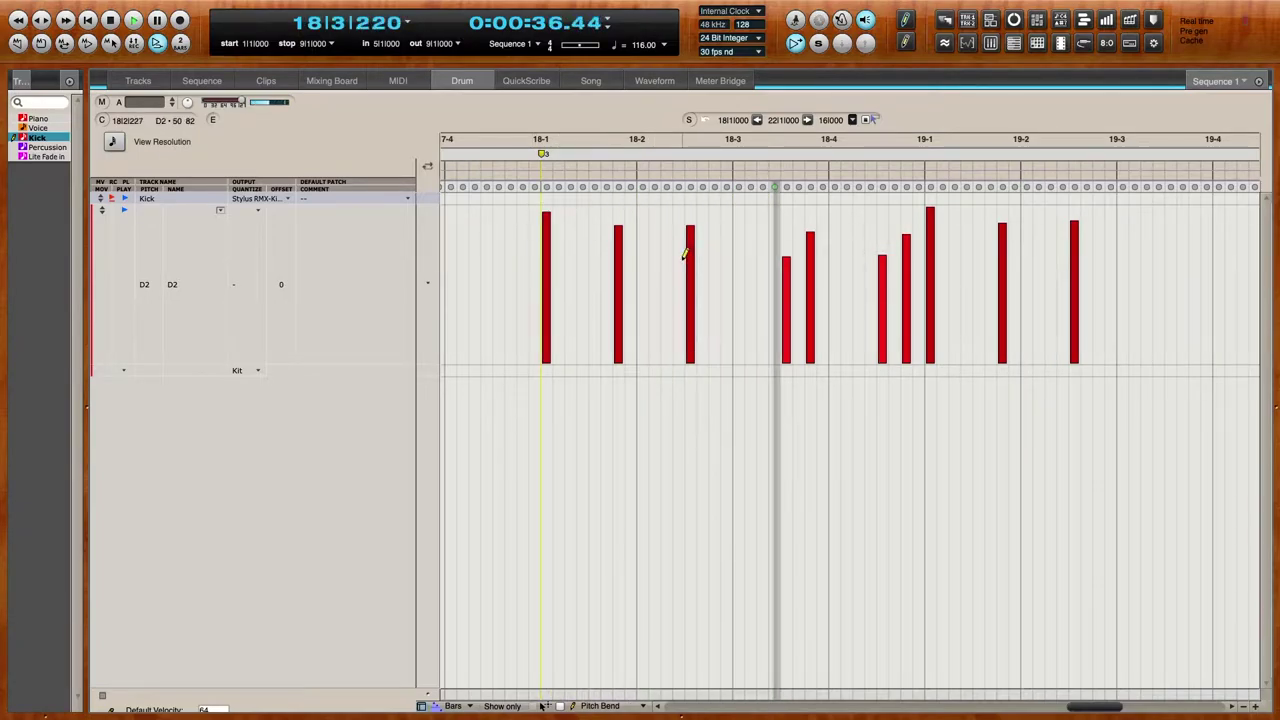
- In the tracks overview, repeat the Kick phrase of bars 18–19 three times using Paste and color the Kick track blue
click(137, 81)
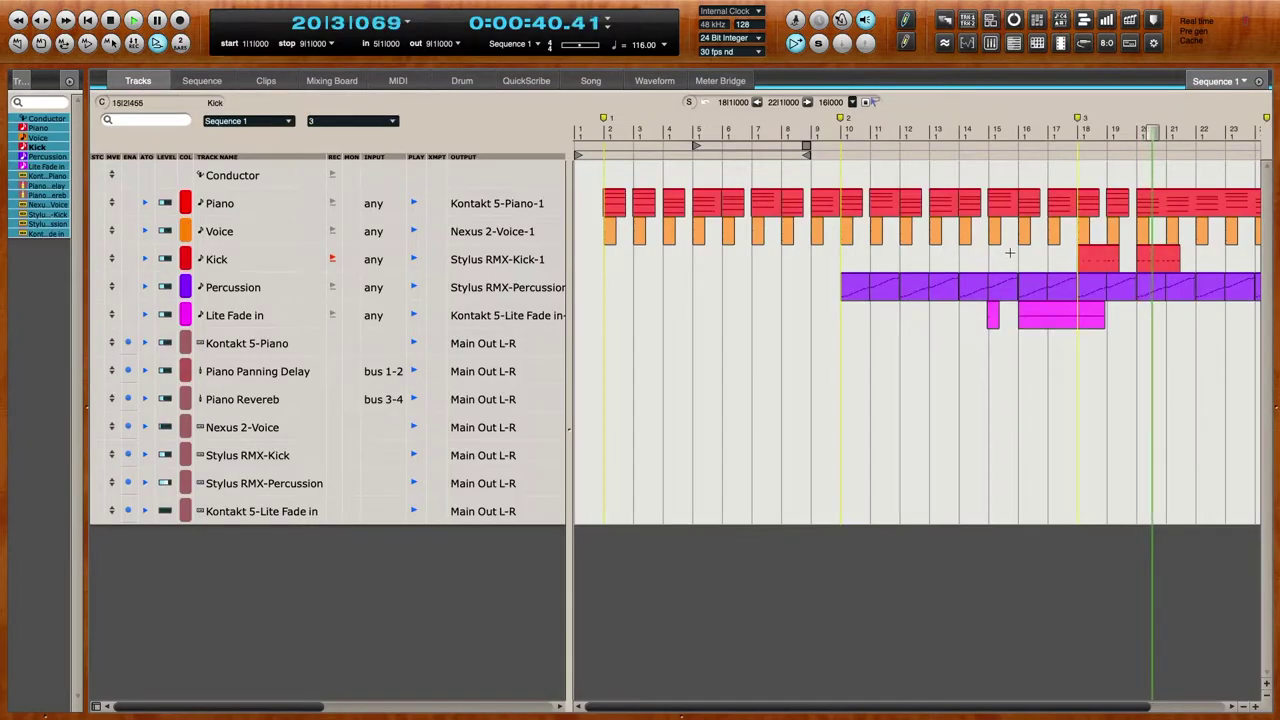
drag(1108, 262, 1121, 264)
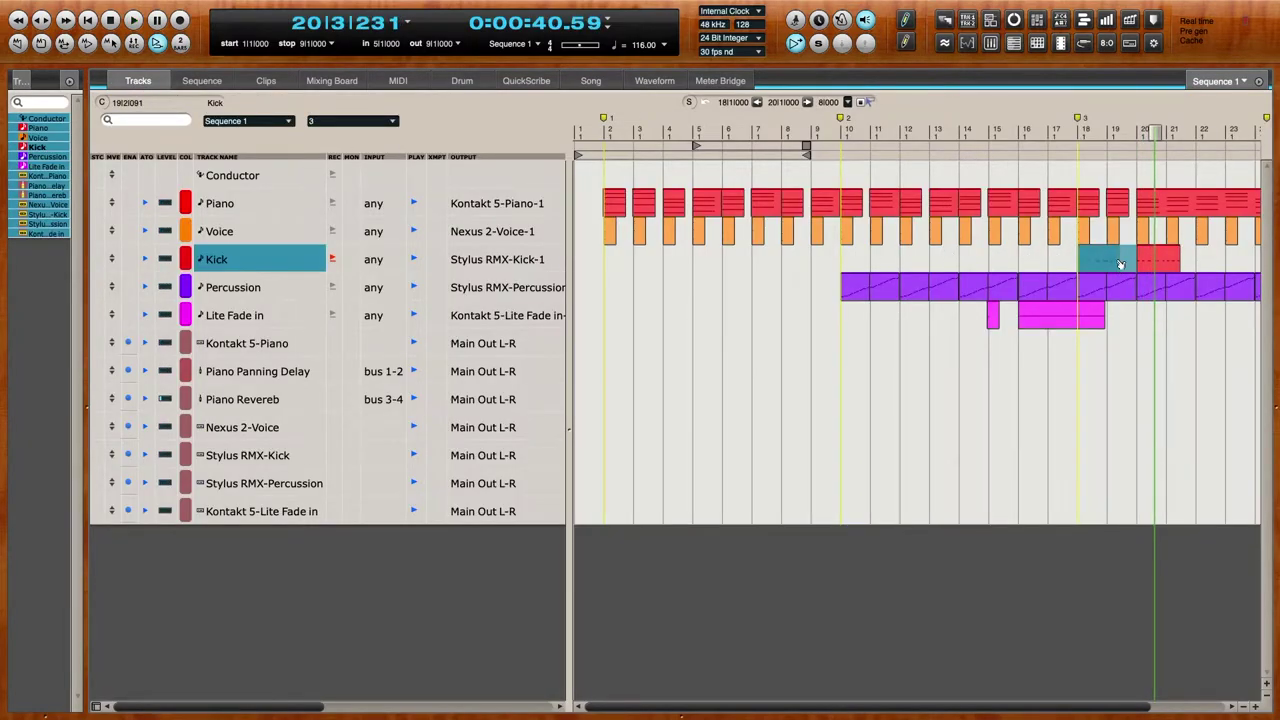
key(super+r)
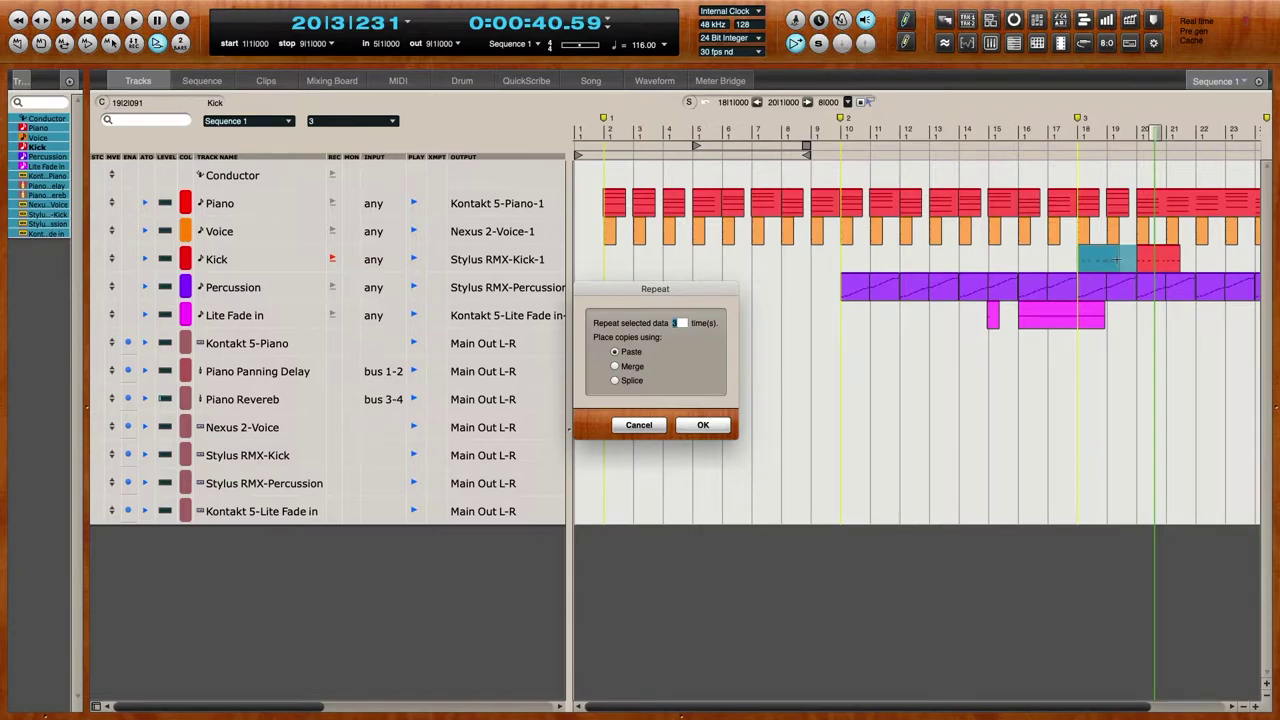
key(Return)
scroll(963, 268, right, 5)
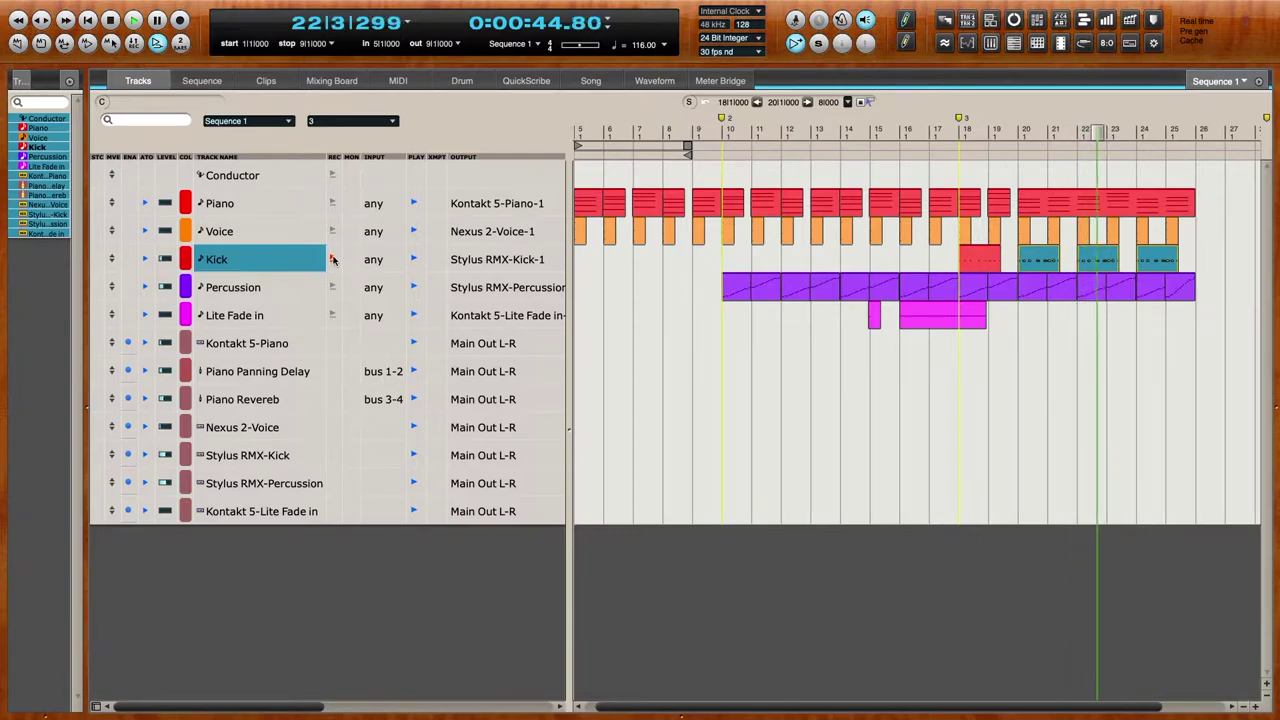
click(185, 259)
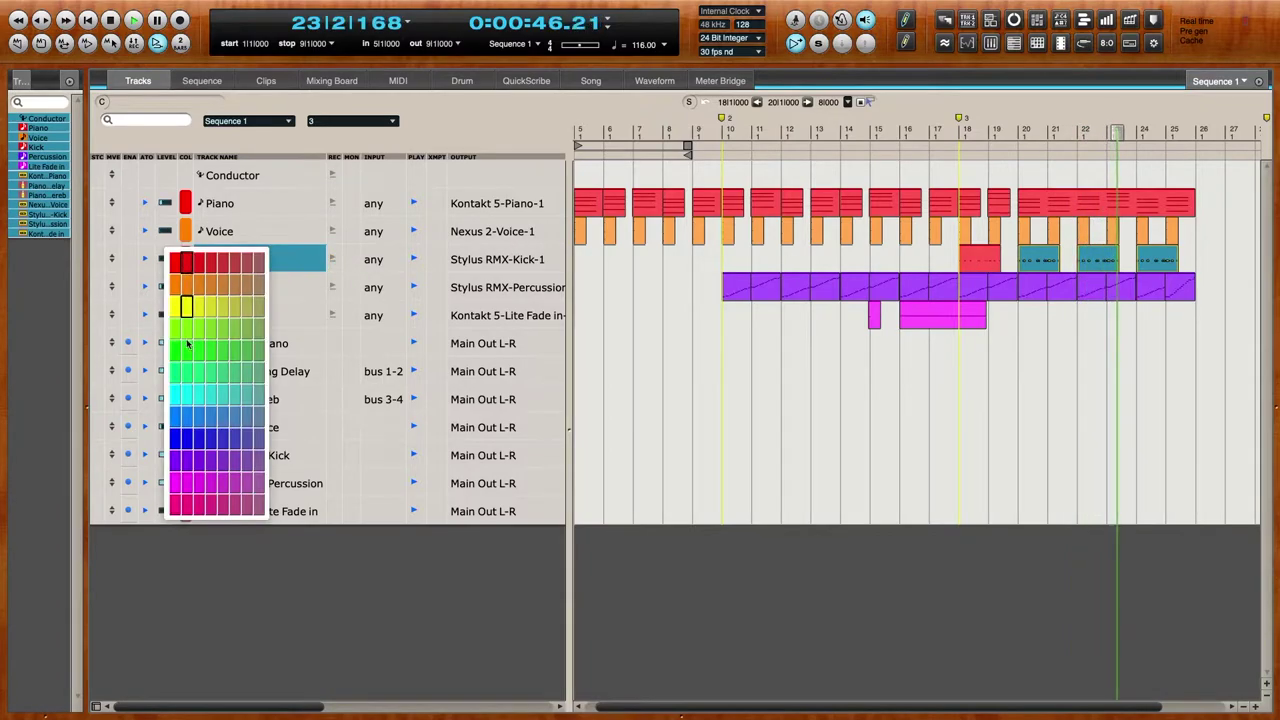
click(173, 435)
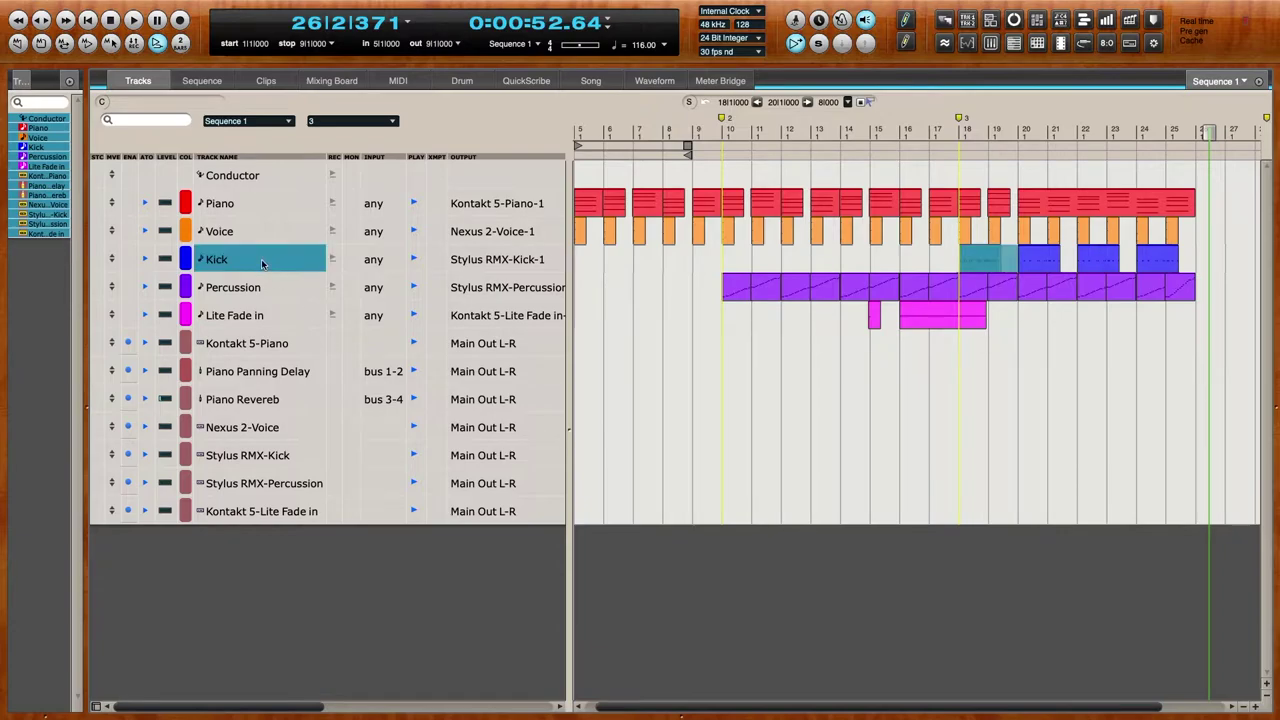
- Add a MIDI track below Kick, name it Snare and color it blue
key(super+shift+m)
double_click(244, 287)
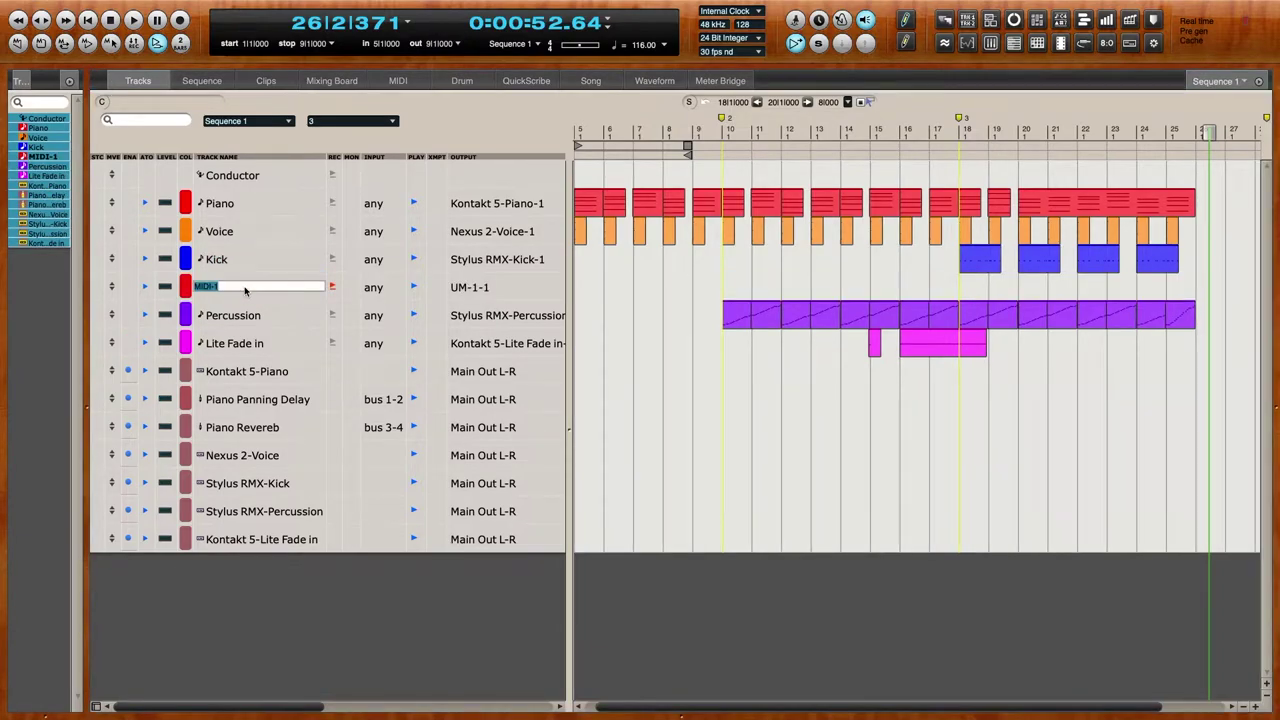
key(Return)
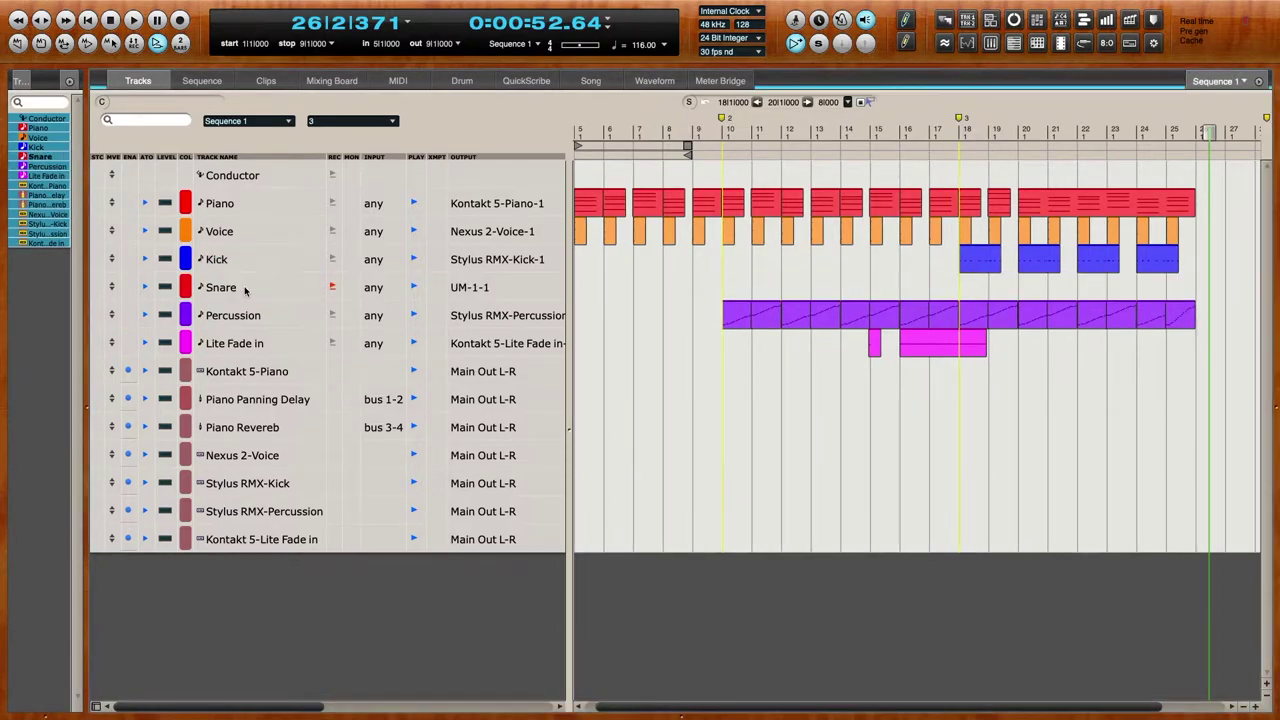
click(183, 288)
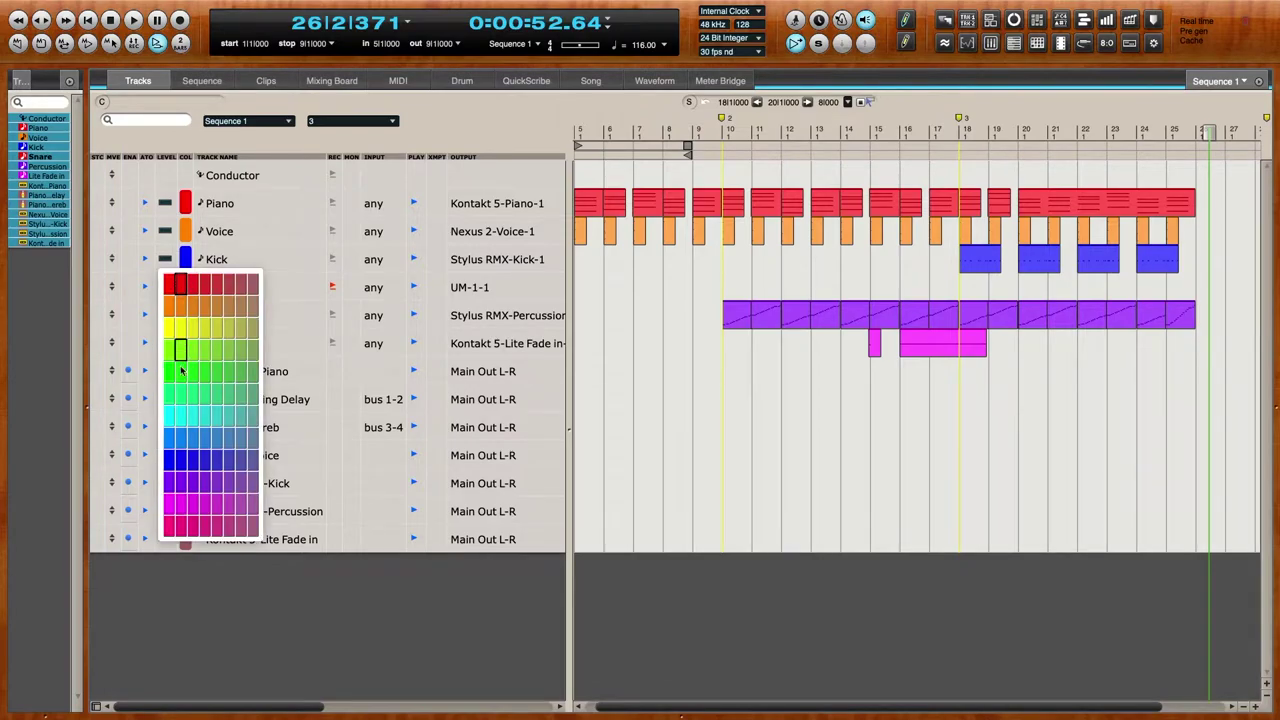
click(172, 459)
- Add a stereo Spectrasonics Stylus RMX instrument track directly below the Stylus RMX-Kick track
click(488, 289)
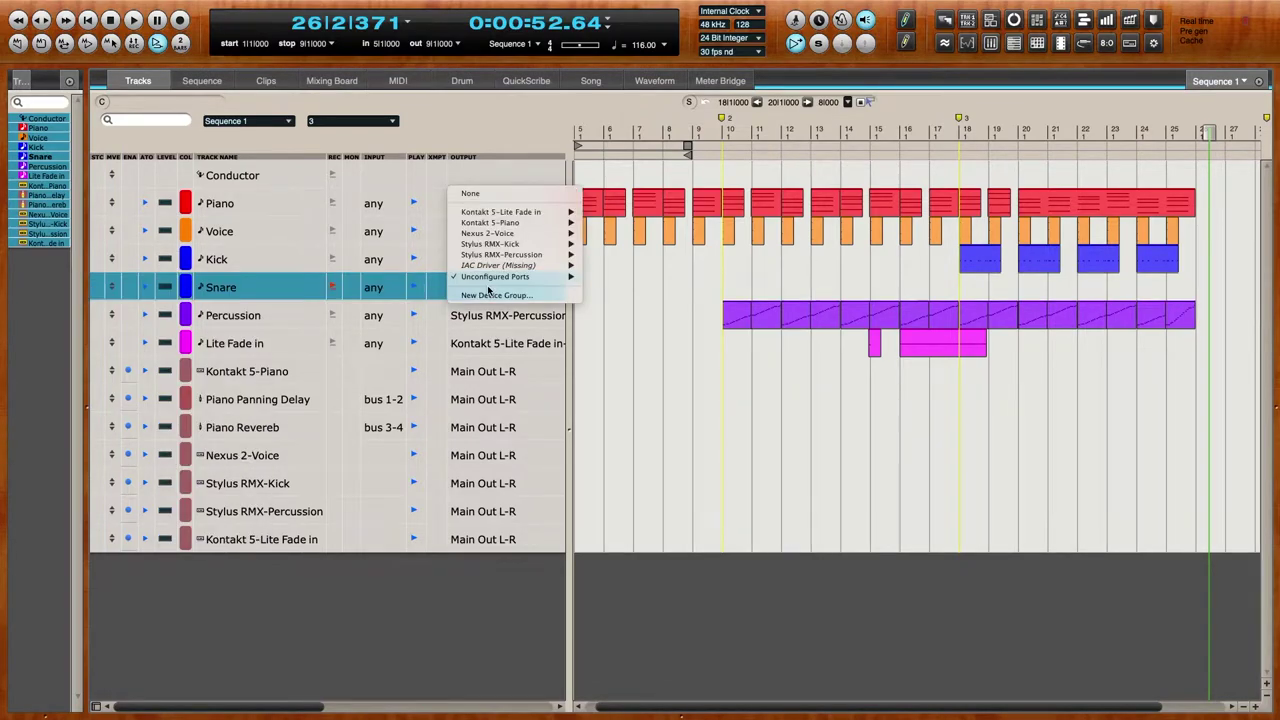
click(403, 625)
click(282, 490)
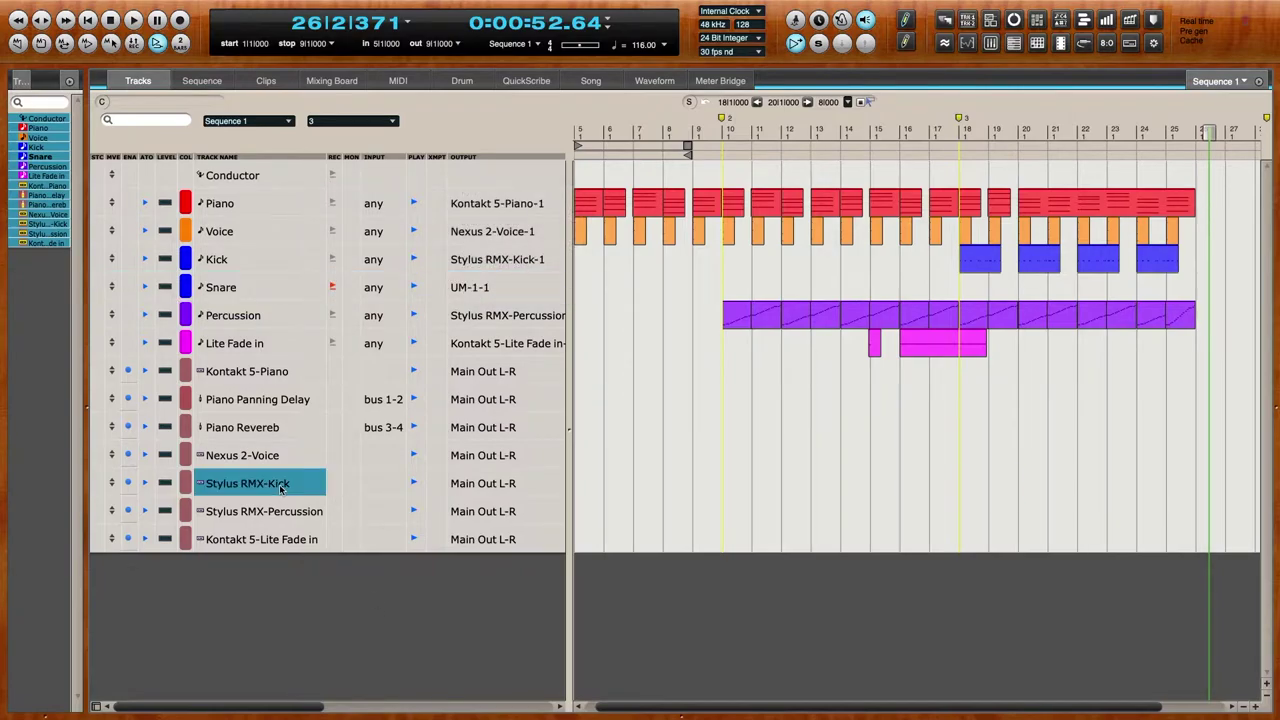
right_click(282, 490)
mouse_move(335, 577)
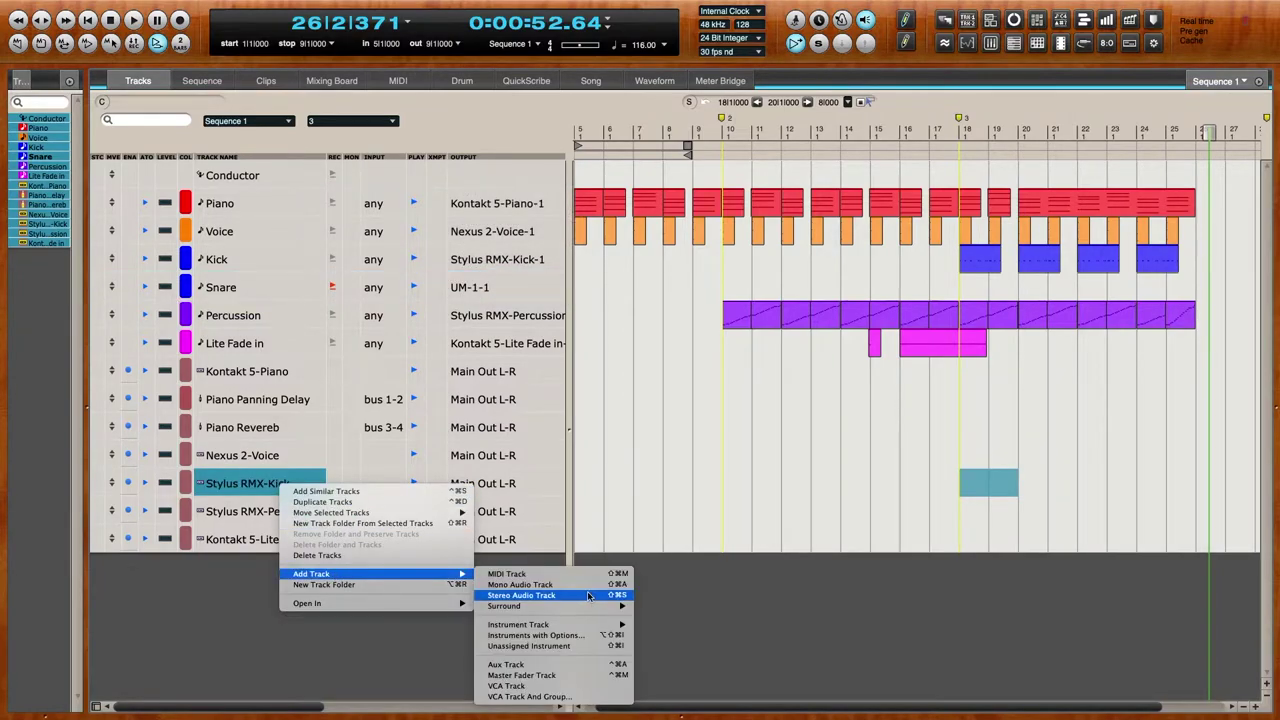
mouse_move(588, 628)
mouse_move(725, 649)
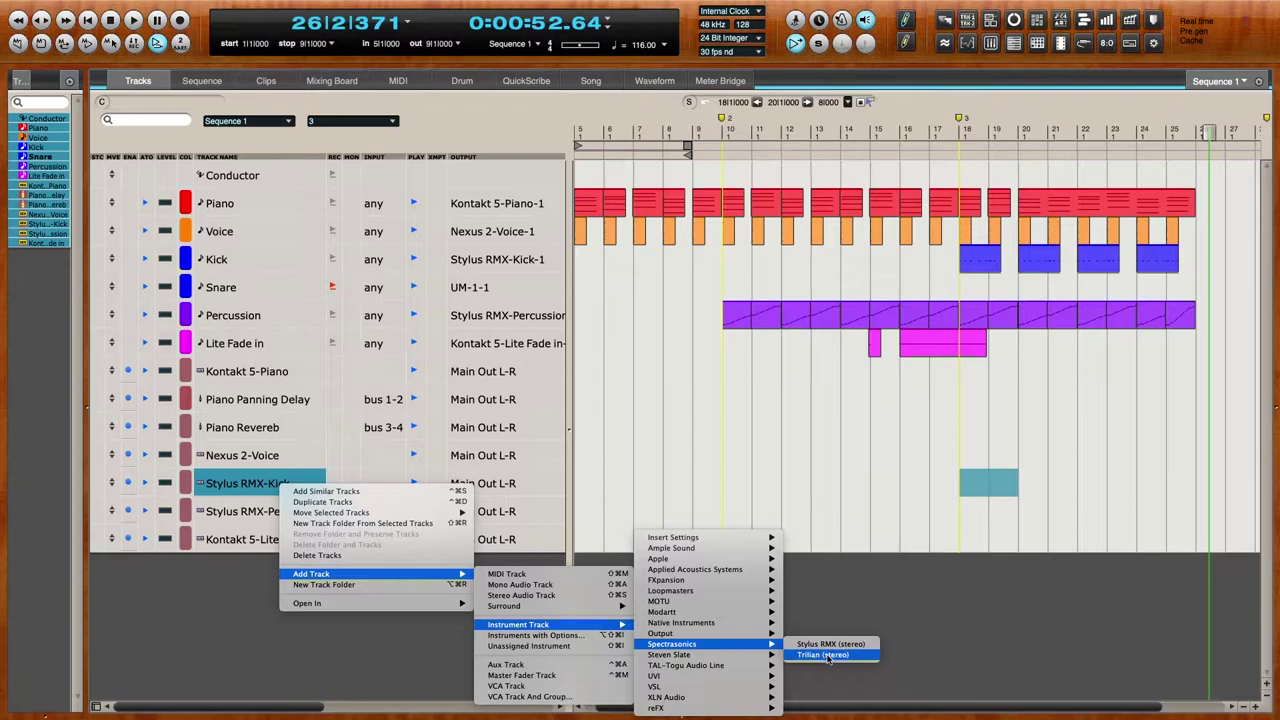
click(827, 646)
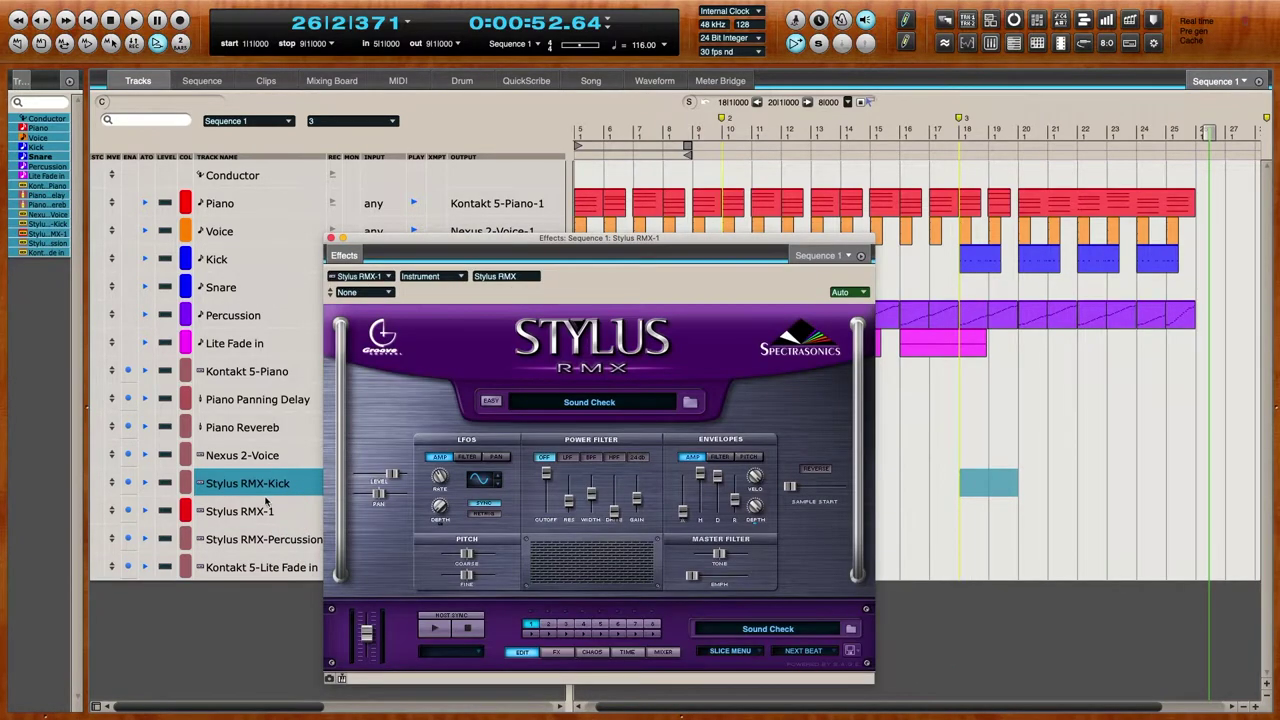
- Rename the new Stylus RMX-1 instrument track as Stylus RMX-Snare
click(268, 511)
double_click(280, 513)
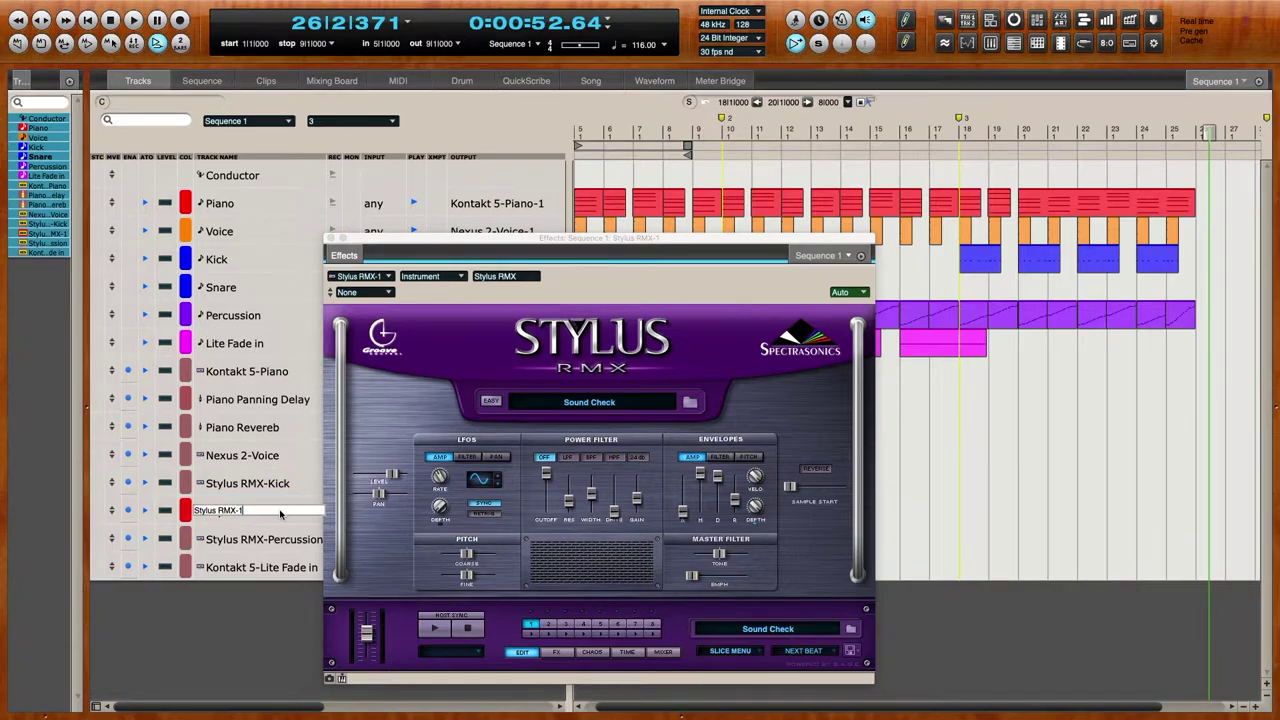
text(Snare)
key(Return)
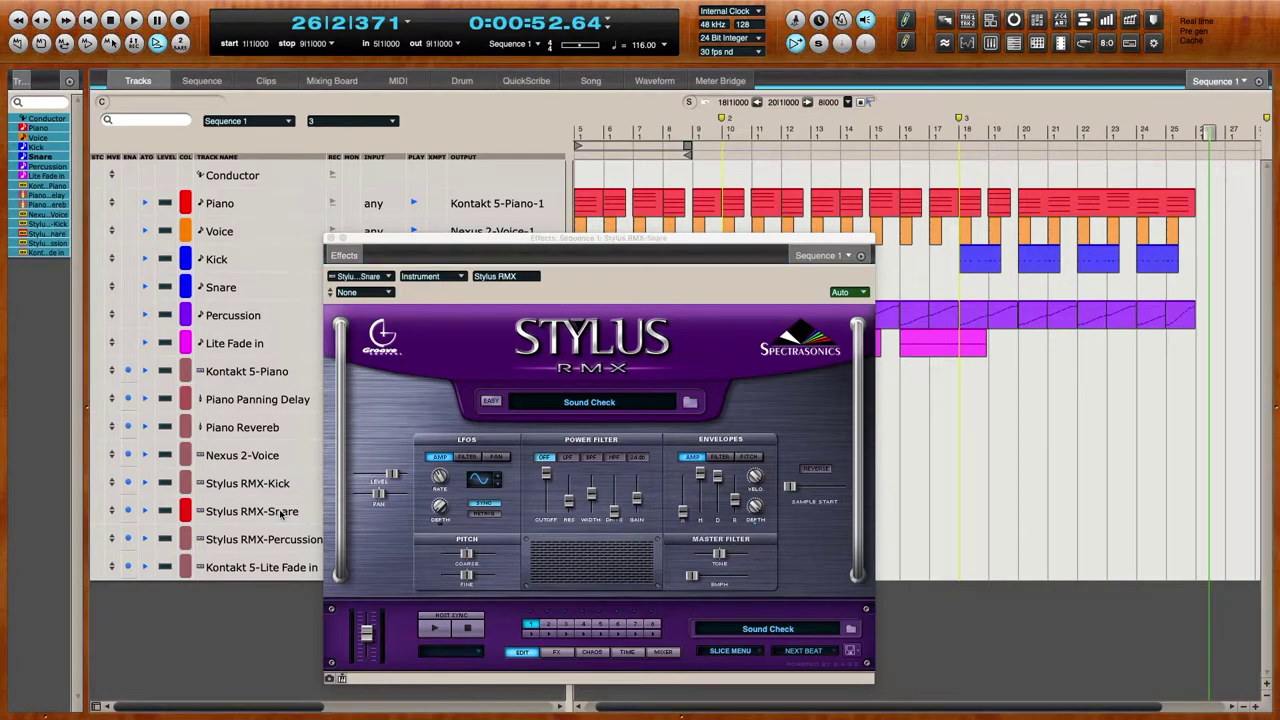
- Browse the Stylus RMX Core Library's Sound Menus directory and load the Snares suite
click(491, 401)
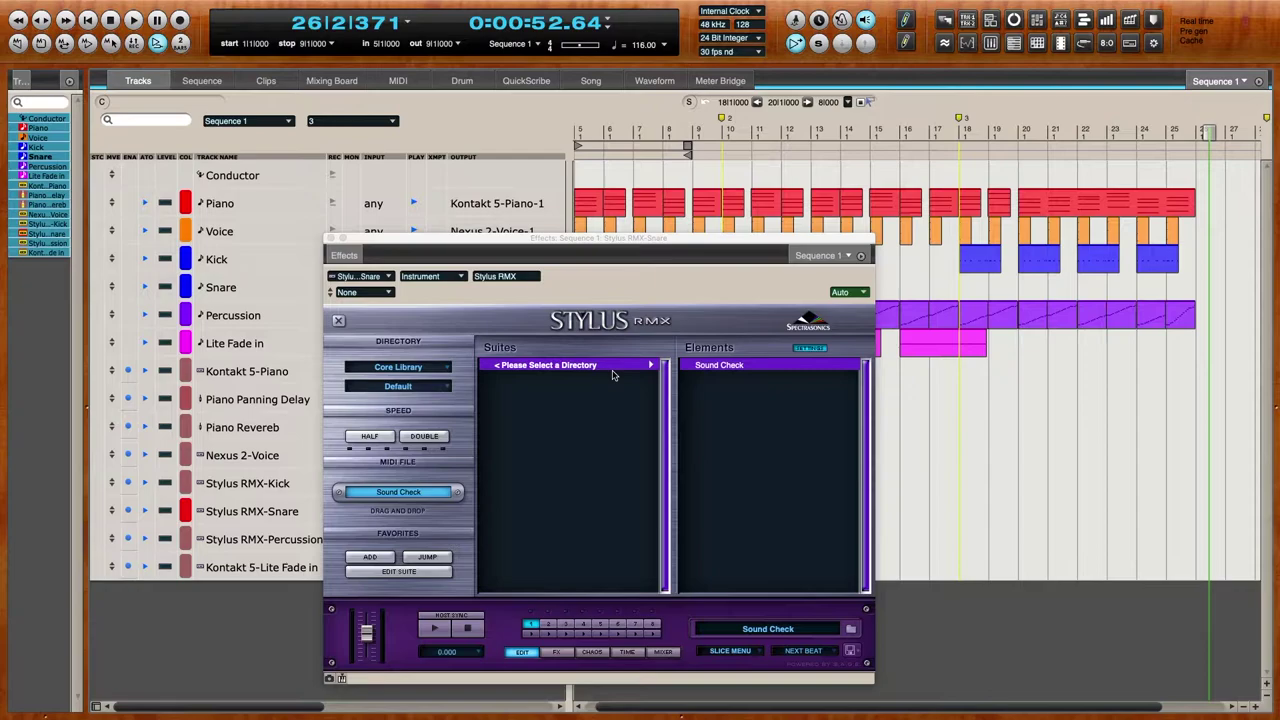
click(441, 387)
click(440, 541)
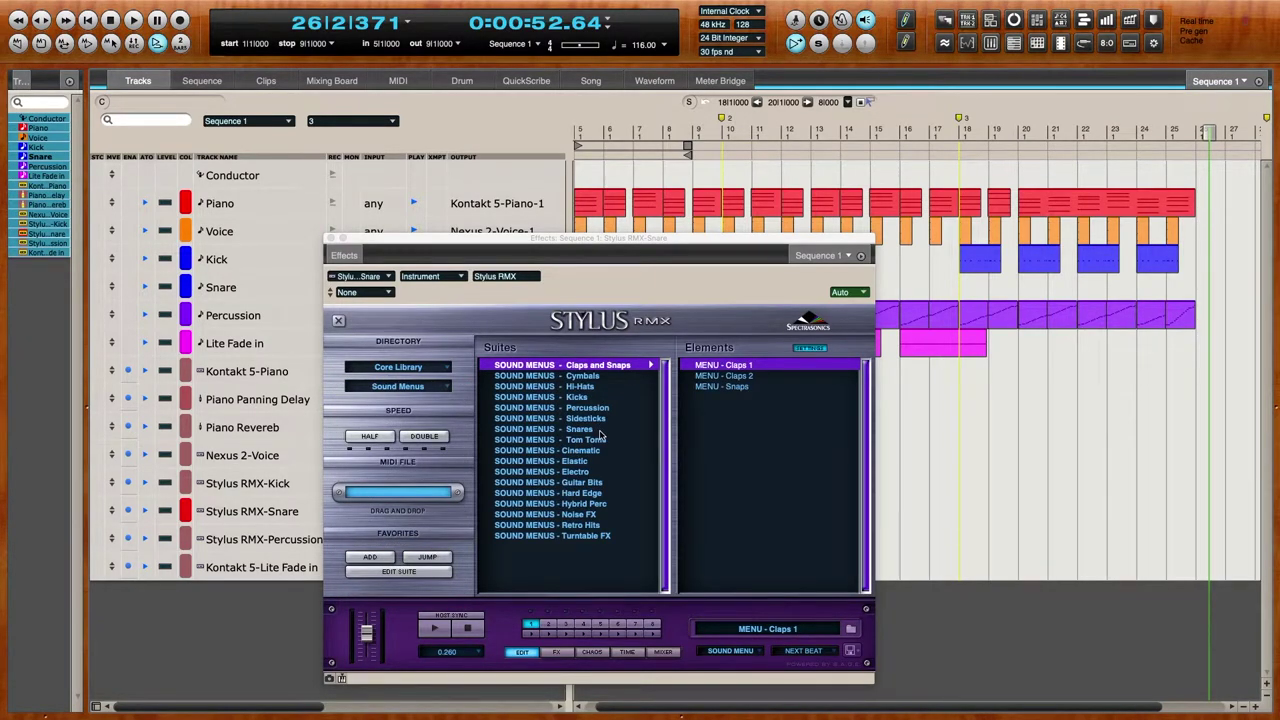
click(598, 430)
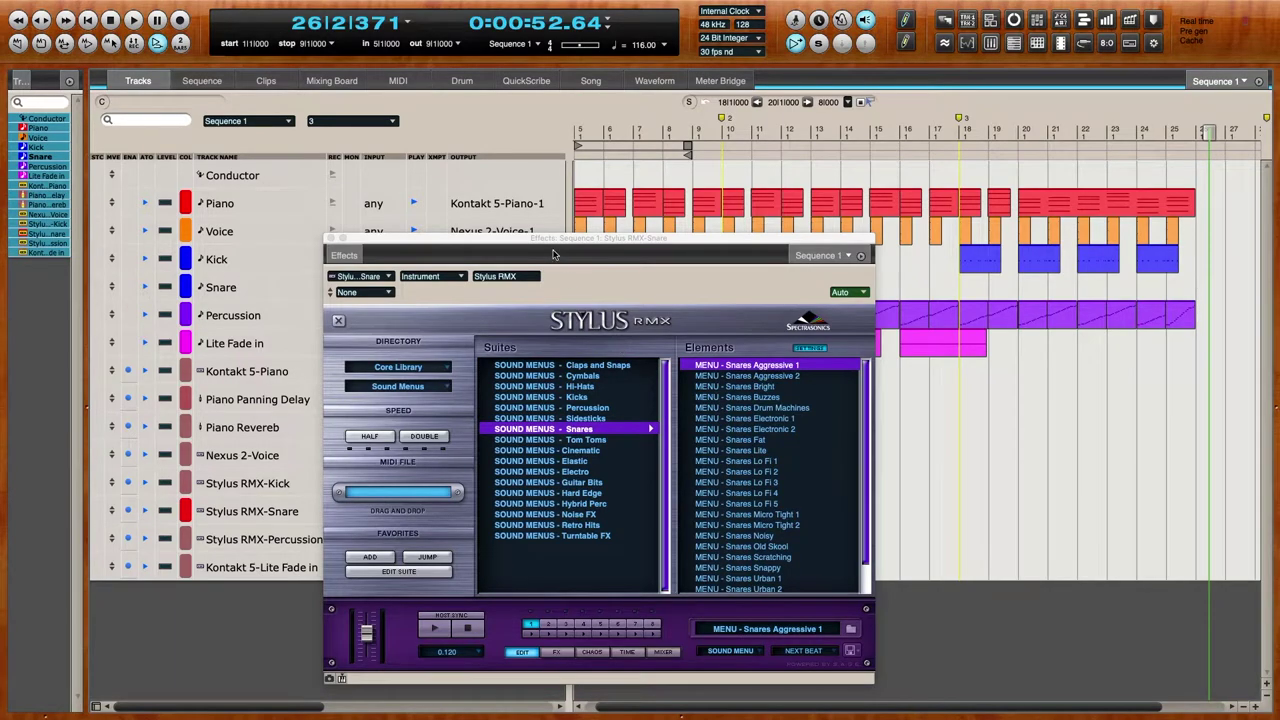
- Route the Snare MIDI track's output to Stylus RMX-Snare-1
drag(555, 256, 748, 316)
click(473, 291)
mouse_move(495, 236)
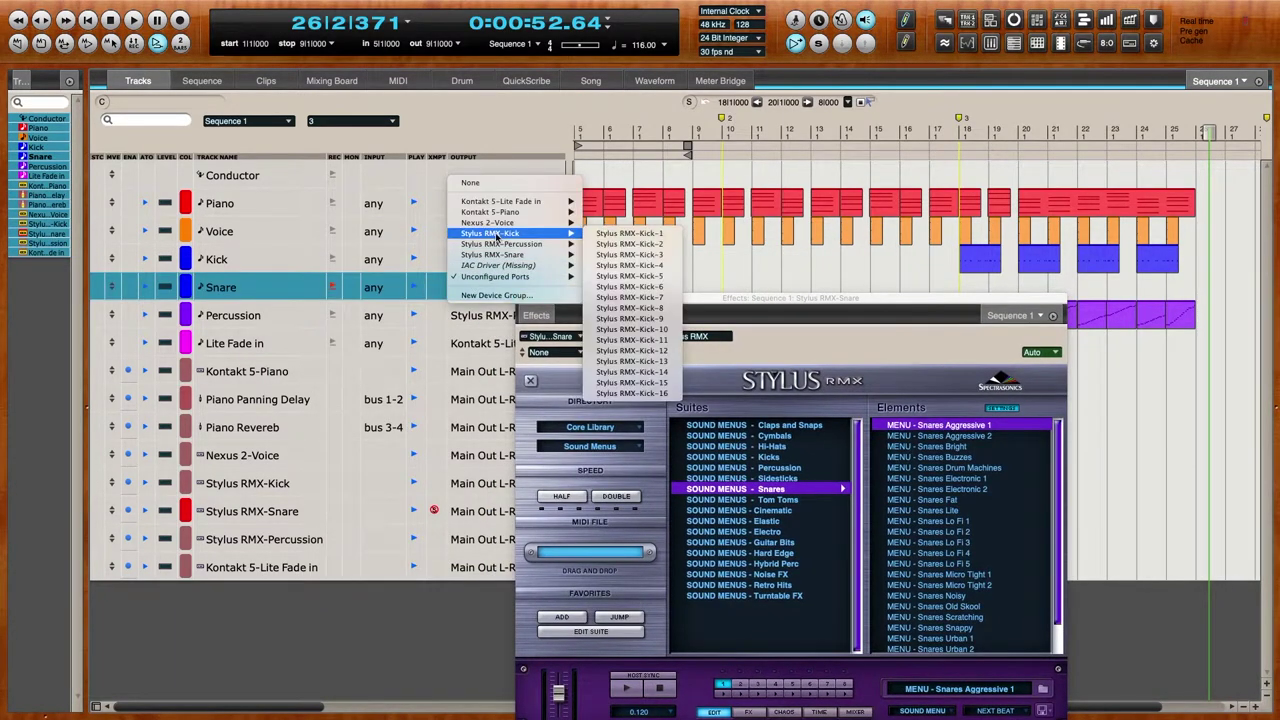
click(610, 256)
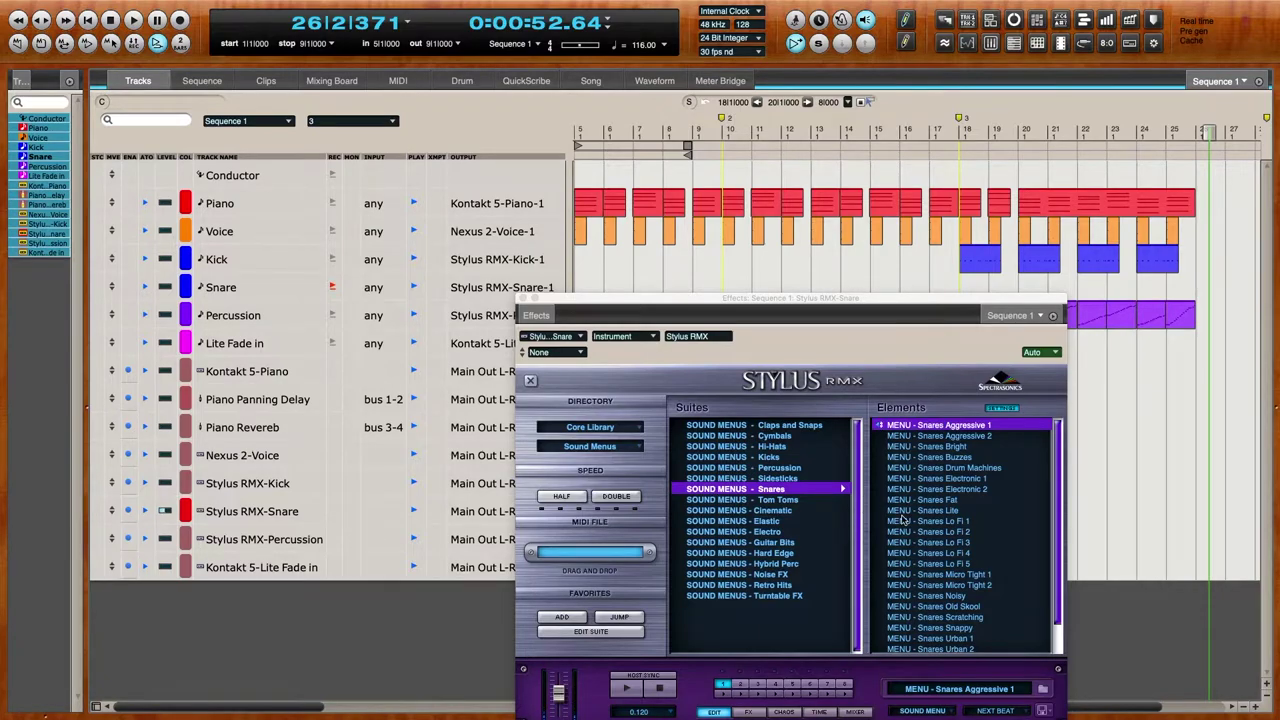
- Audition the Aggressive, Bright, Buzzes, Drum Machines, Electronic and Lite snare menus and load MENU - Snares Fat
click(973, 437)
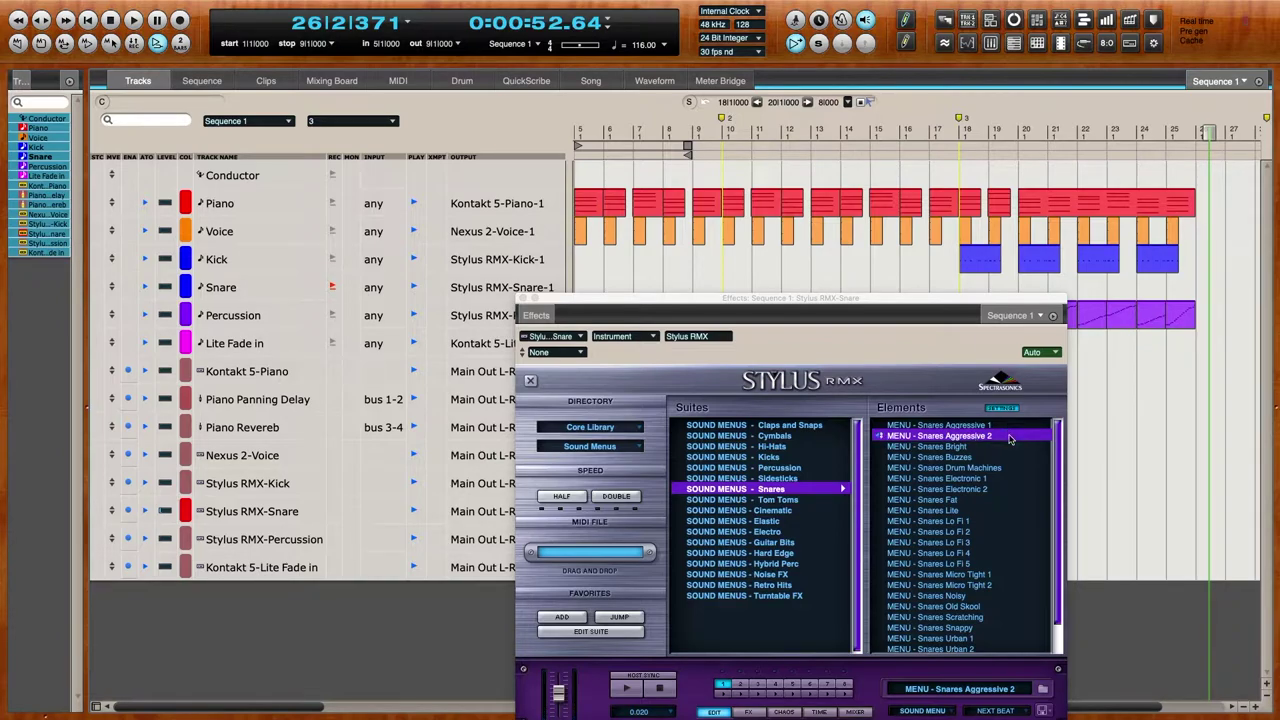
click(978, 448)
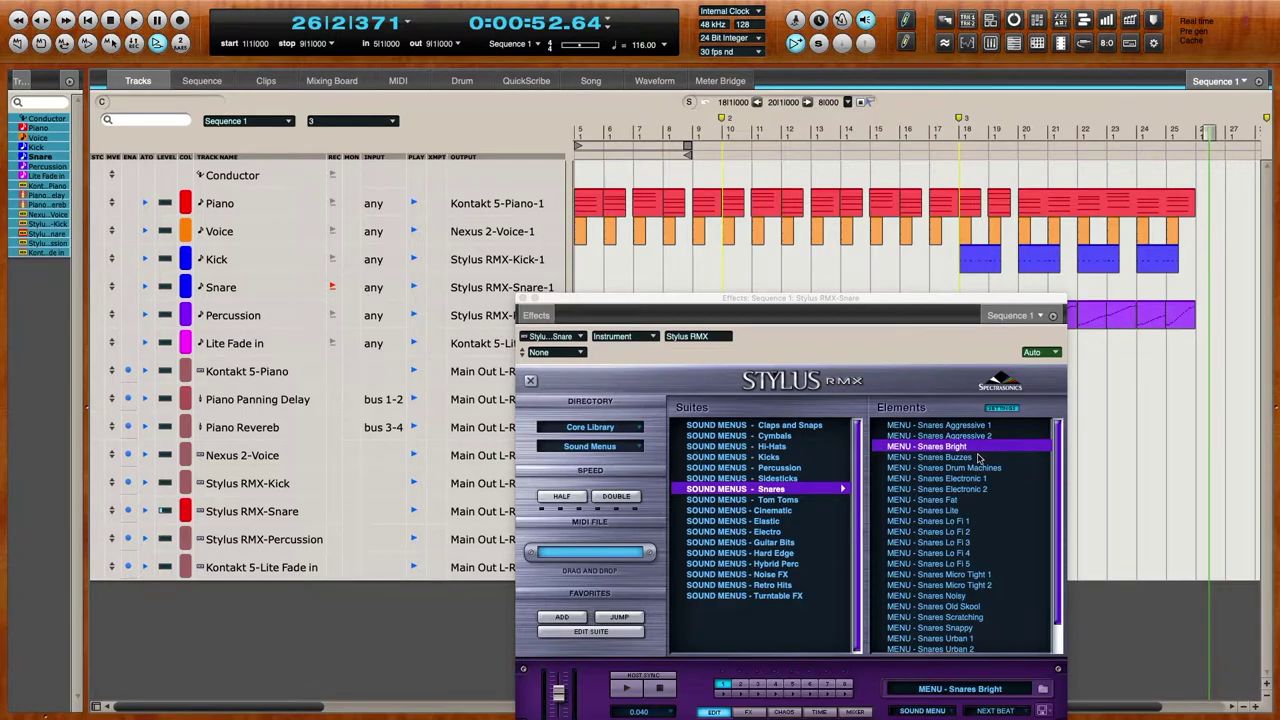
click(978, 458)
click(979, 468)
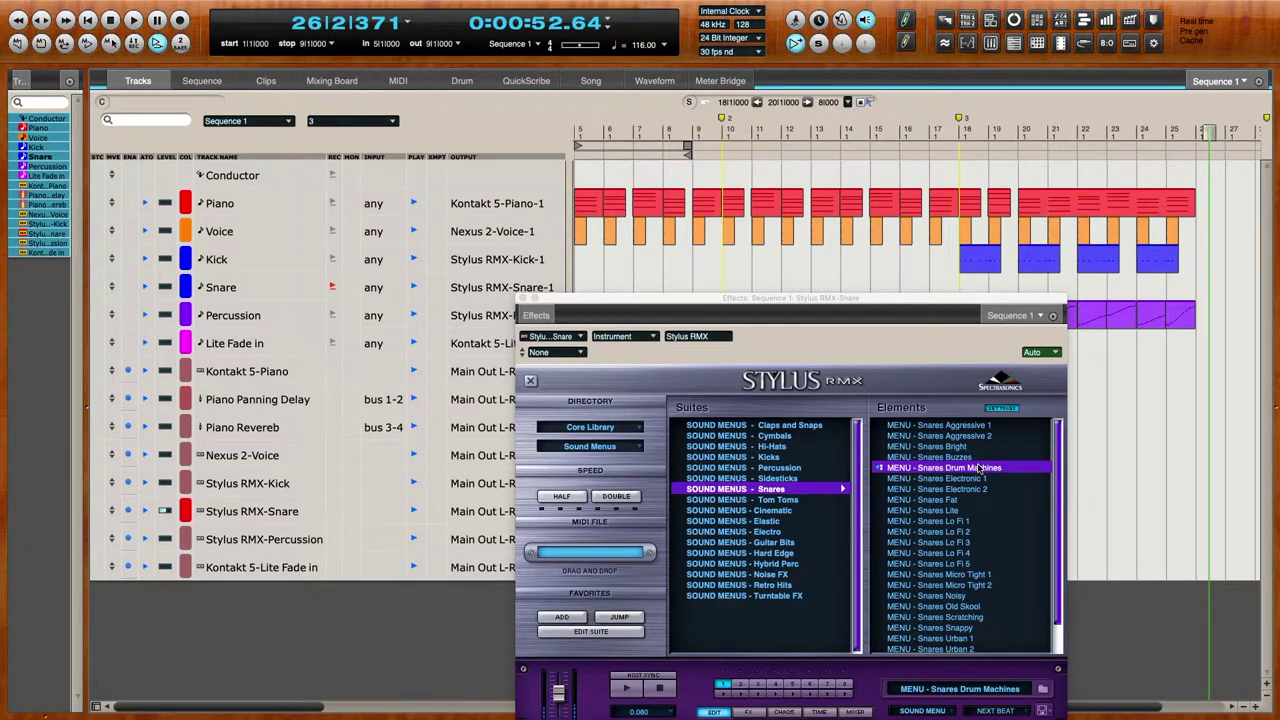
click(976, 479)
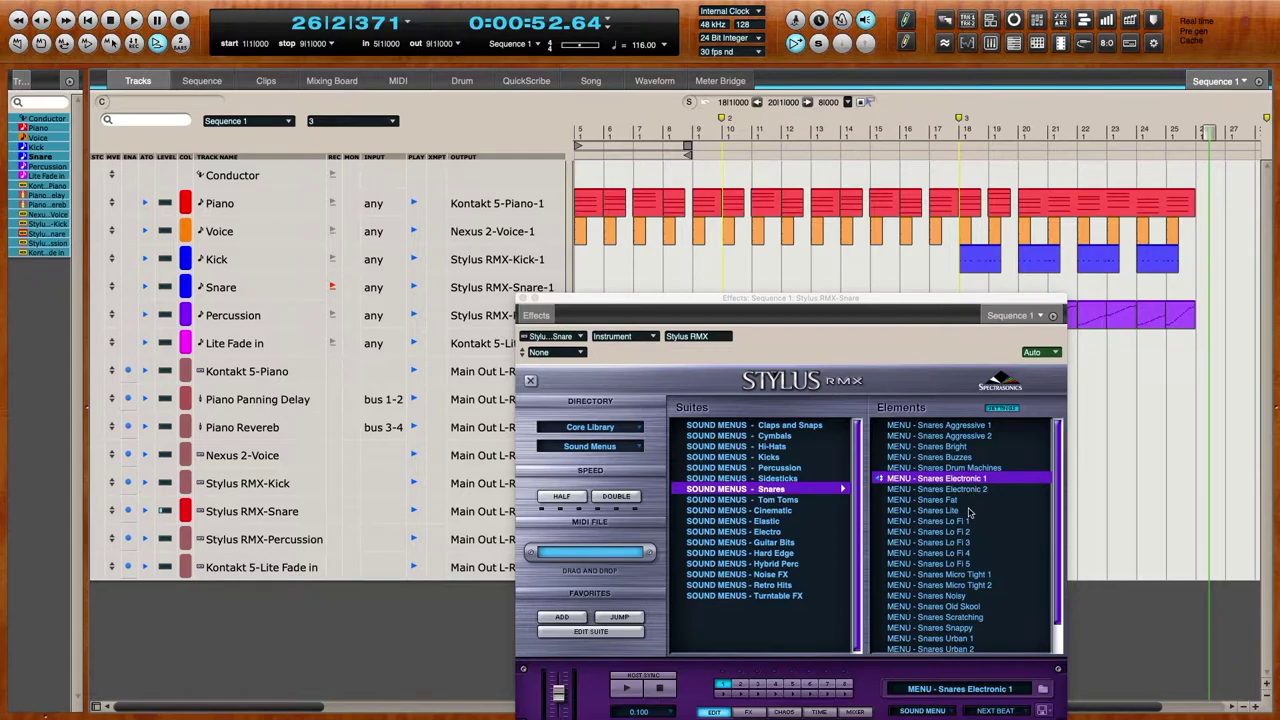
click(969, 511)
click(965, 500)
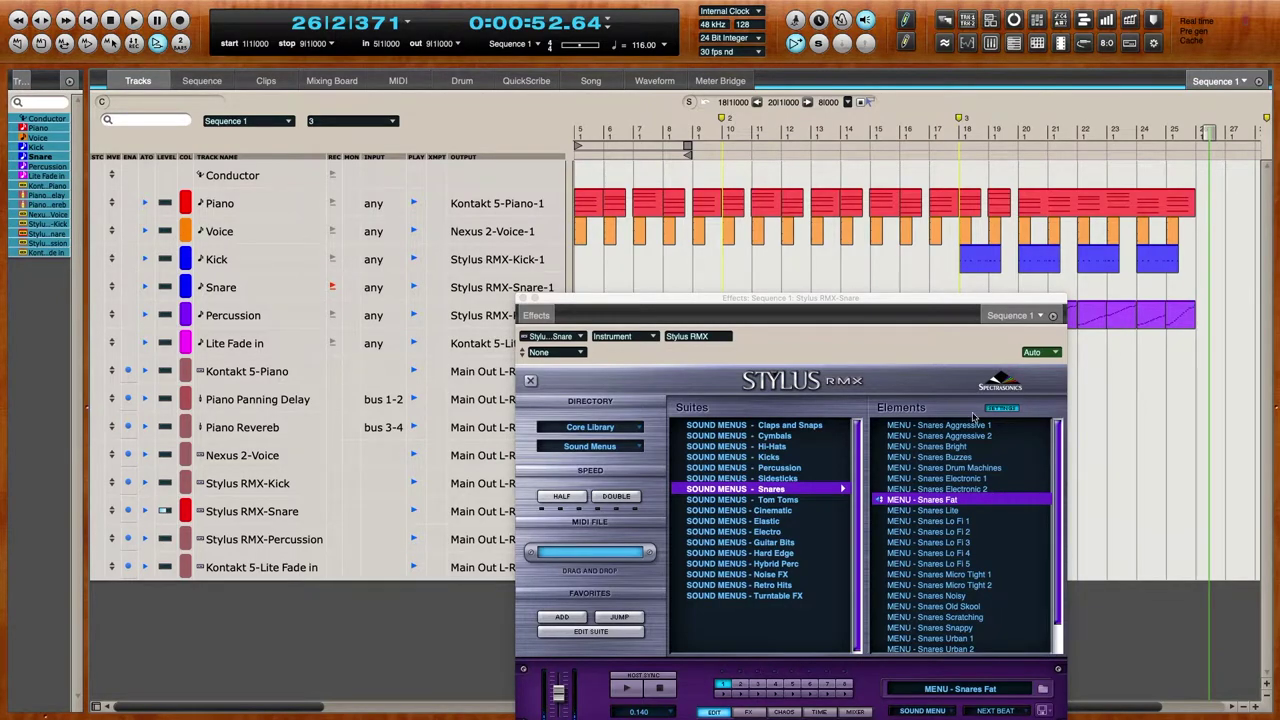
- Listen from about bar 16, record a snare part over bars 18–21 on the Snare track, and close the instrument window
click(912, 132)
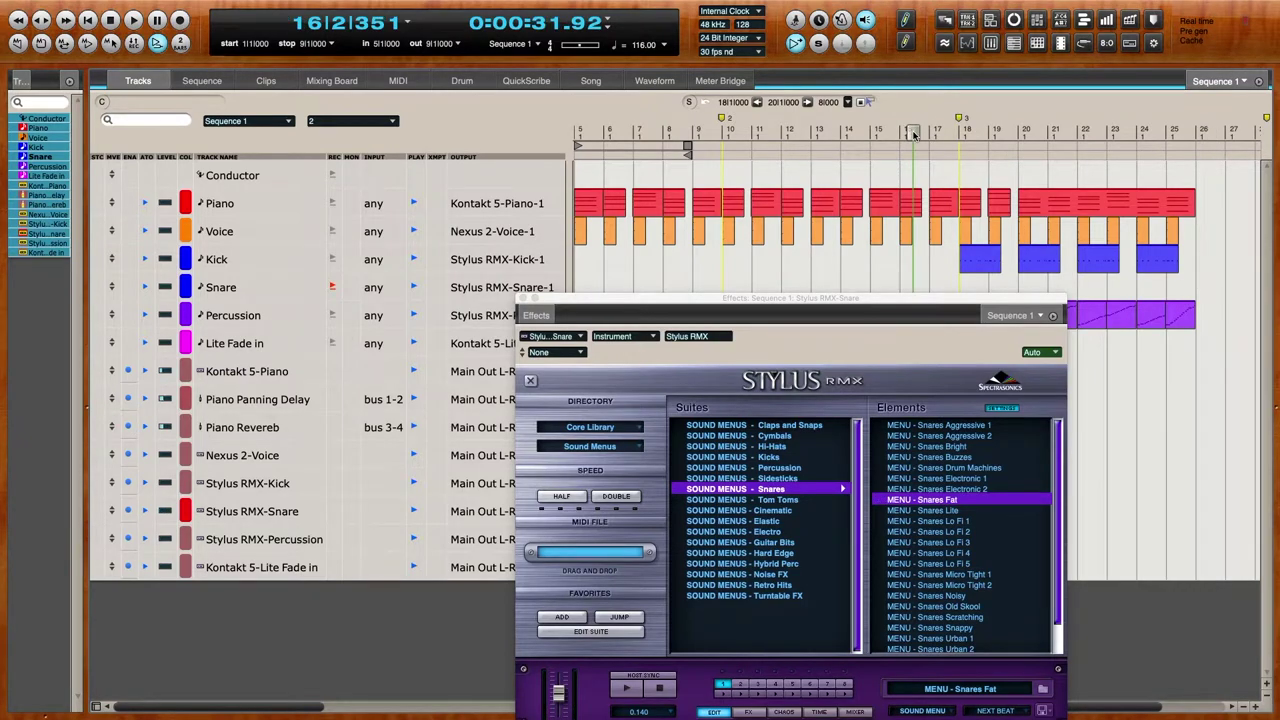
drag(933, 298, 798, 185)
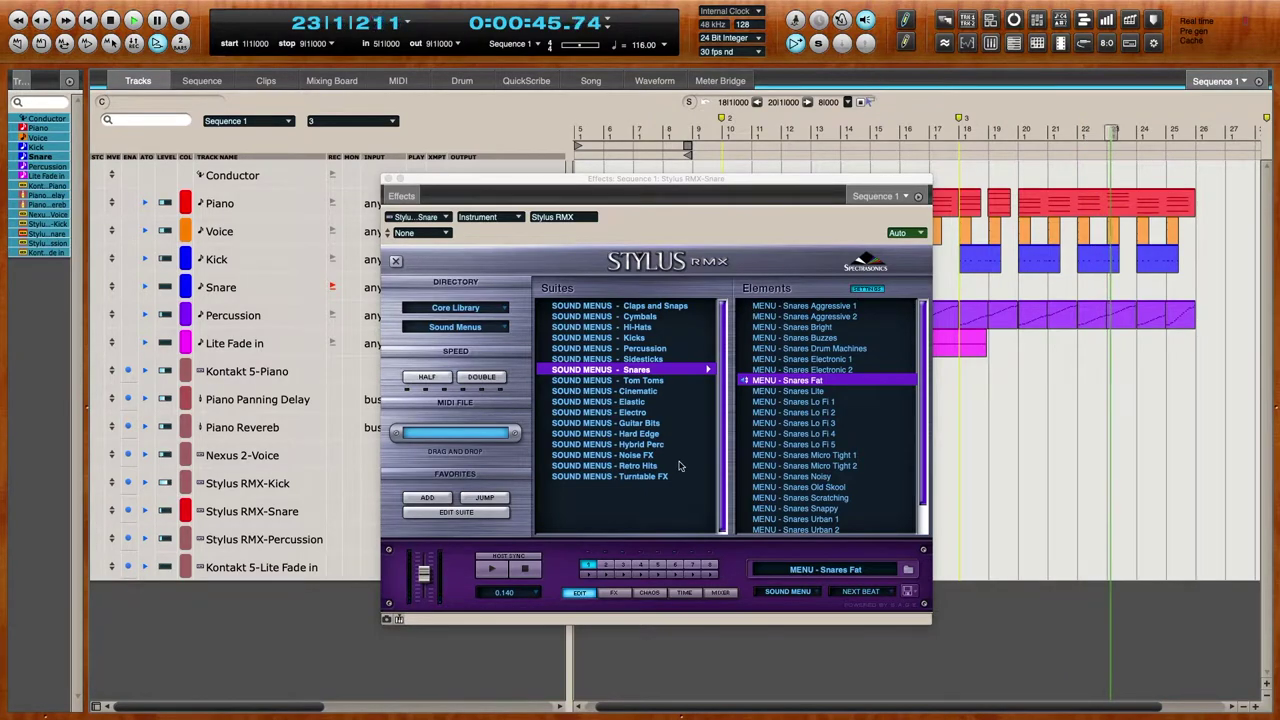
click(907, 133)
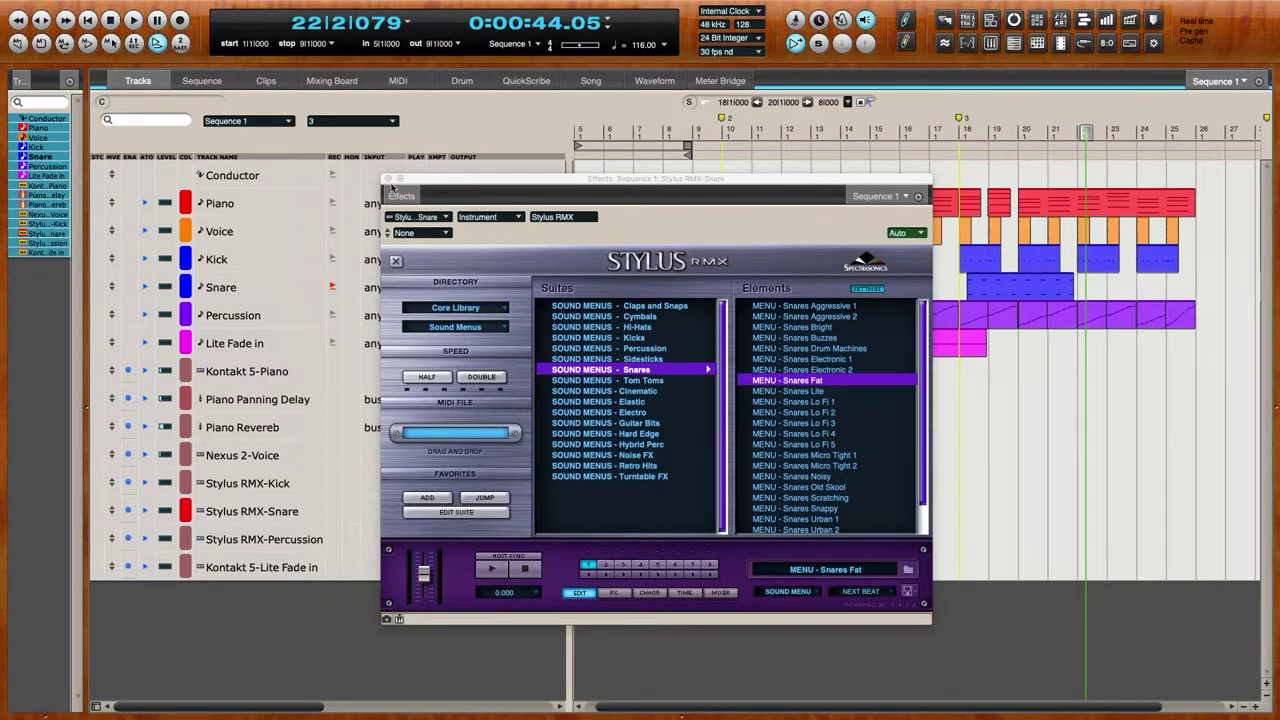
click(390, 180)
- Play the recorded snare from just before bar 18 and quantize its phrase in bars 18–21 to an eighth-note grid
click(954, 131)
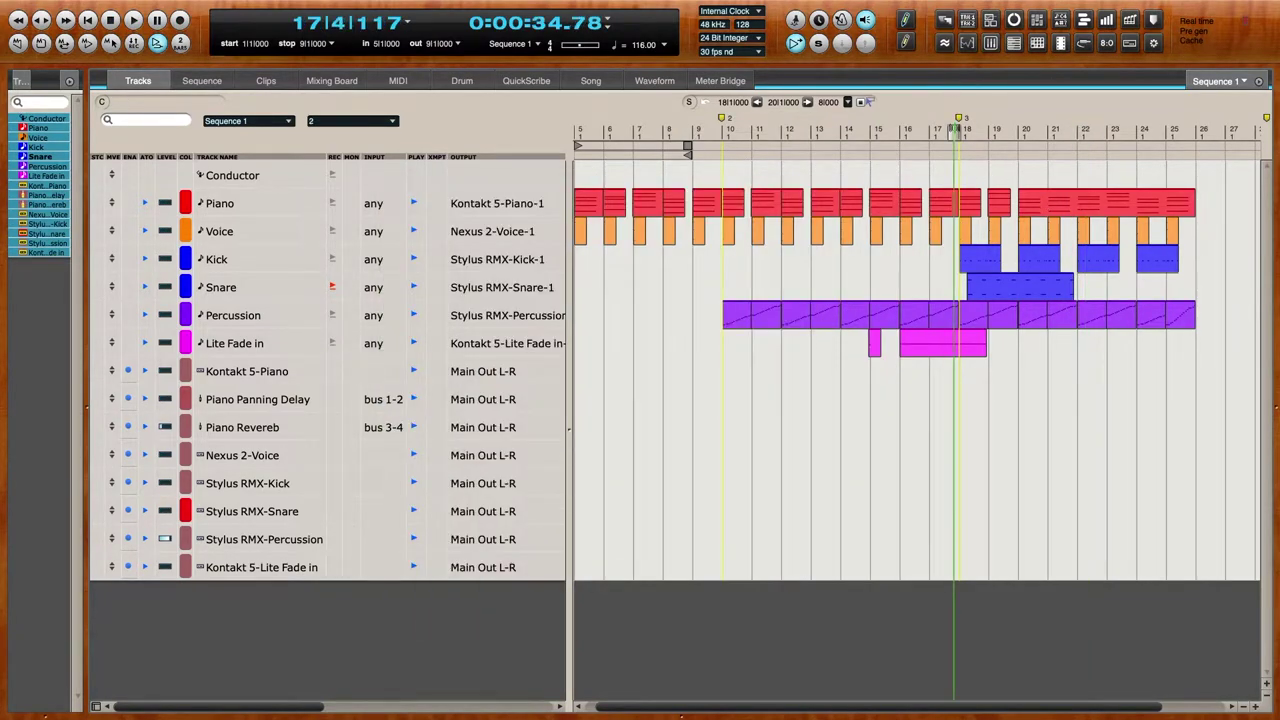
click(1068, 297)
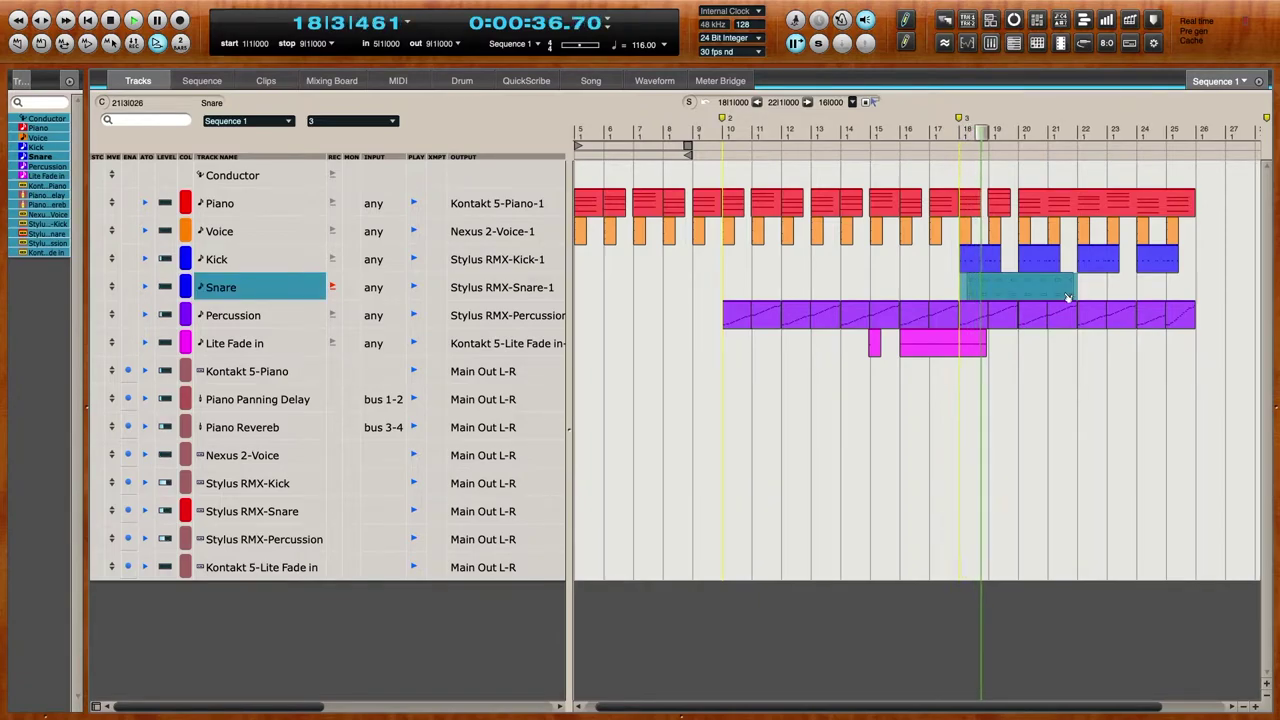
key(super+0)
click(511, 345)
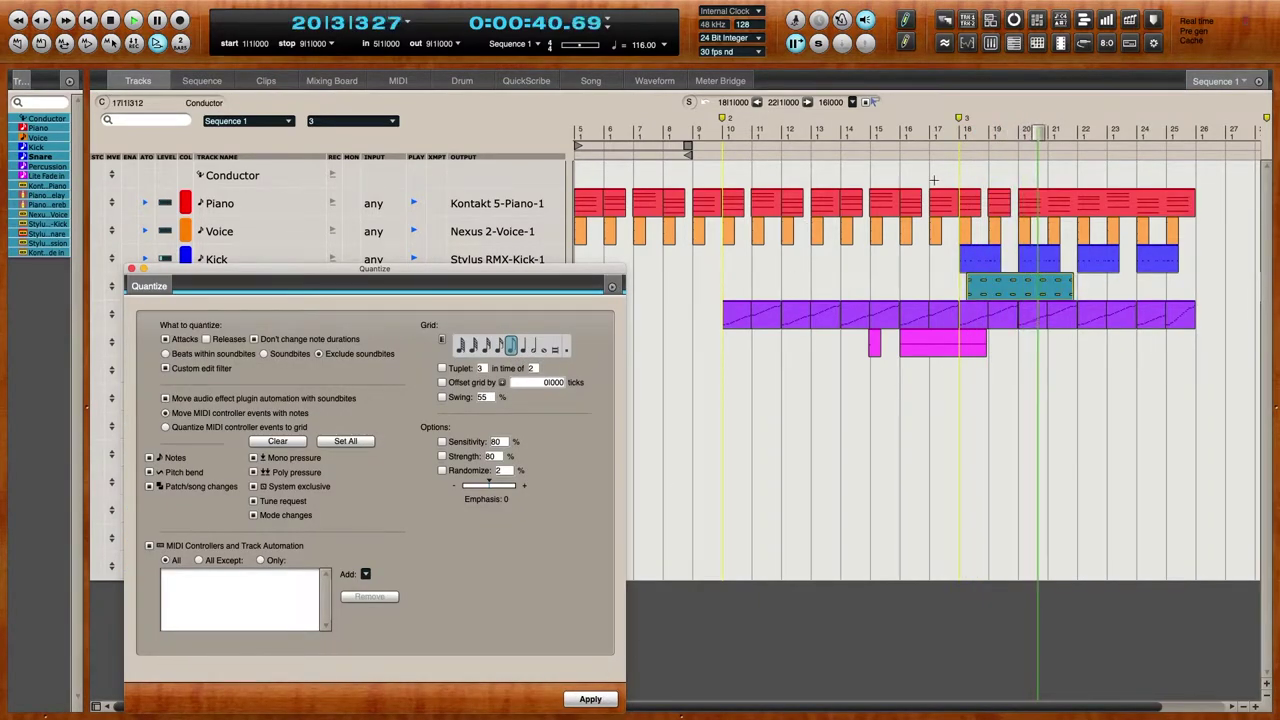
- Set all on velocities of the selected Snare phrase to 110 and audition it from bar 17
key(alt+5)
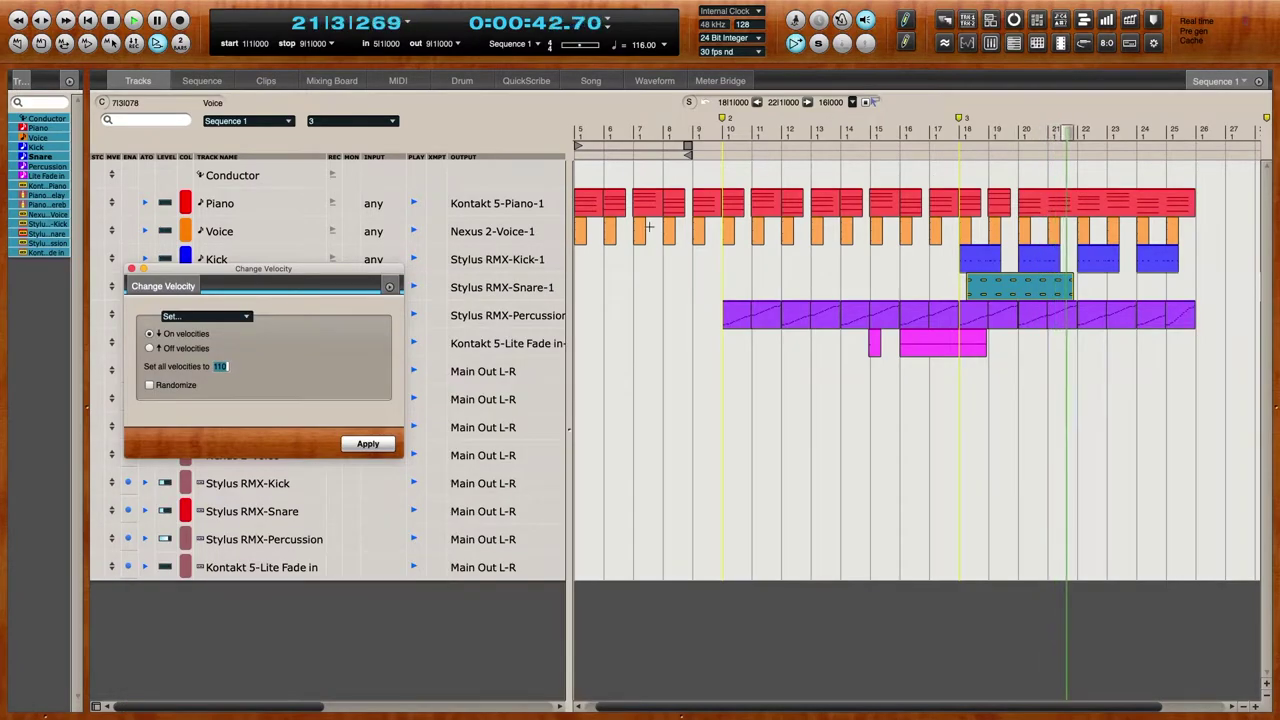
click(947, 131)
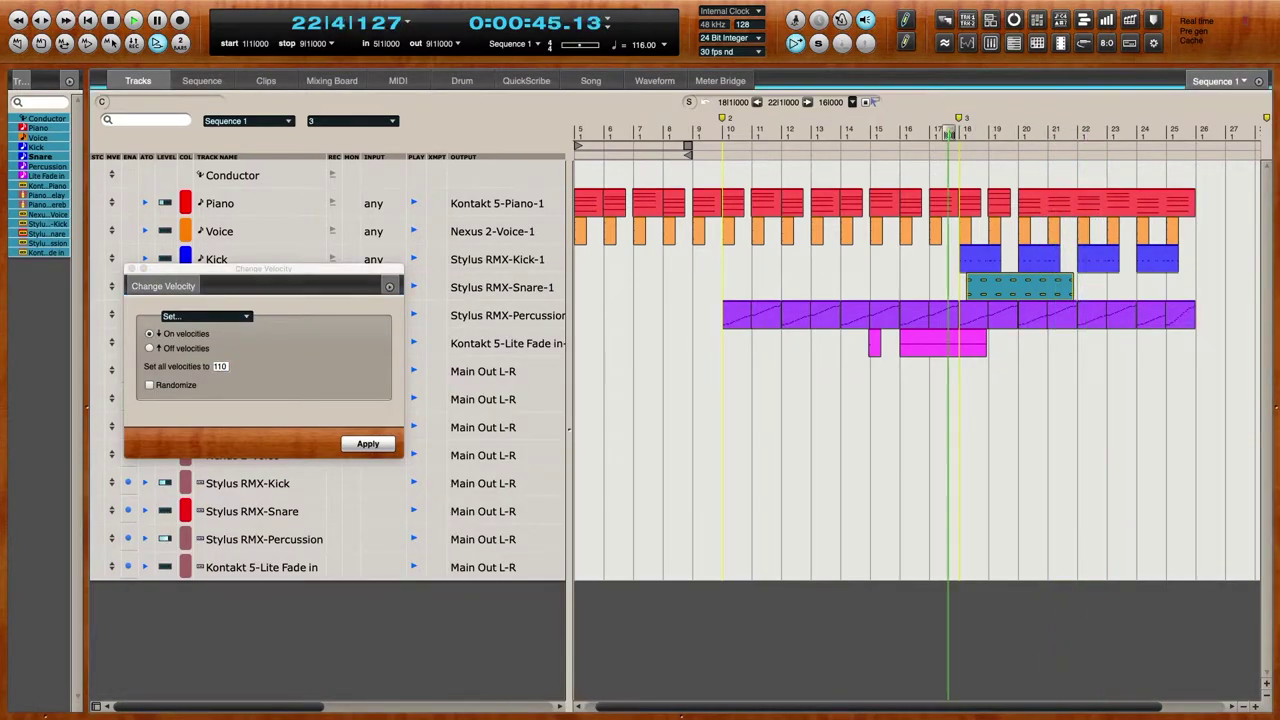
click(132, 268)
- Duplicate the Snare phrase of bars 18–21 at bar 22 and play the arrangement back from bar 17
drag(959, 293, 1075, 283)
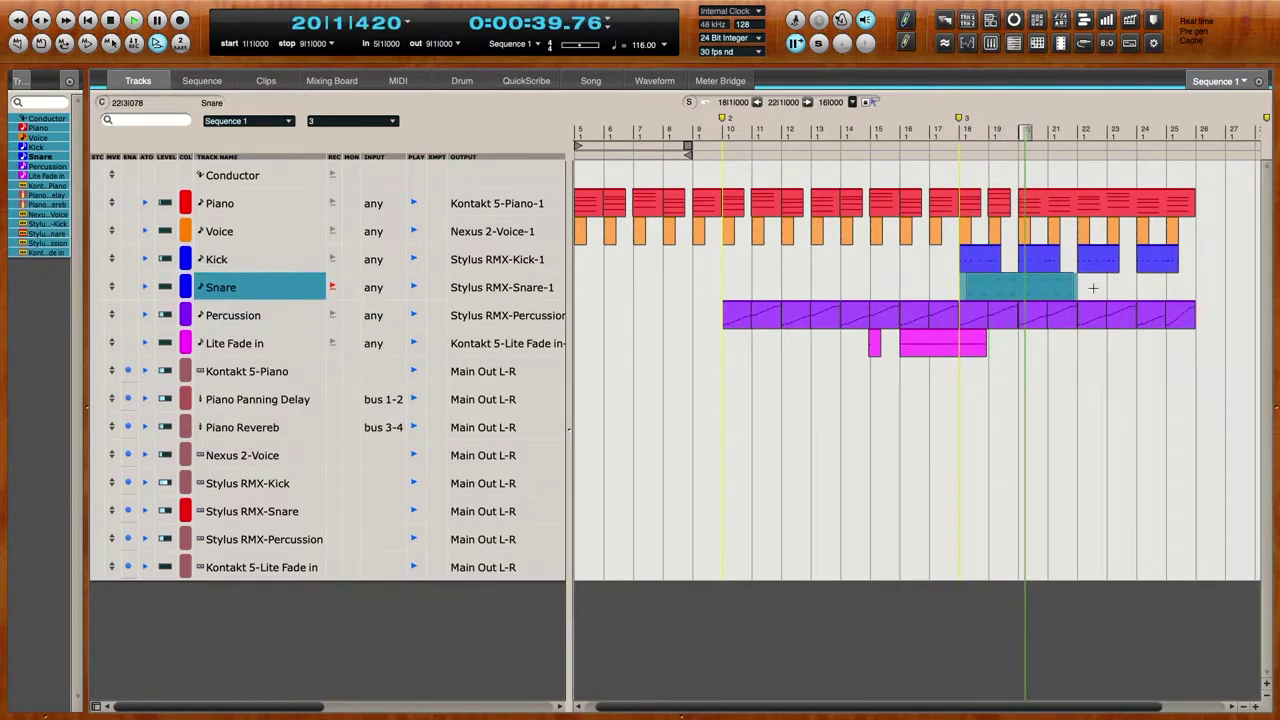
click(1097, 289)
key(super+v)
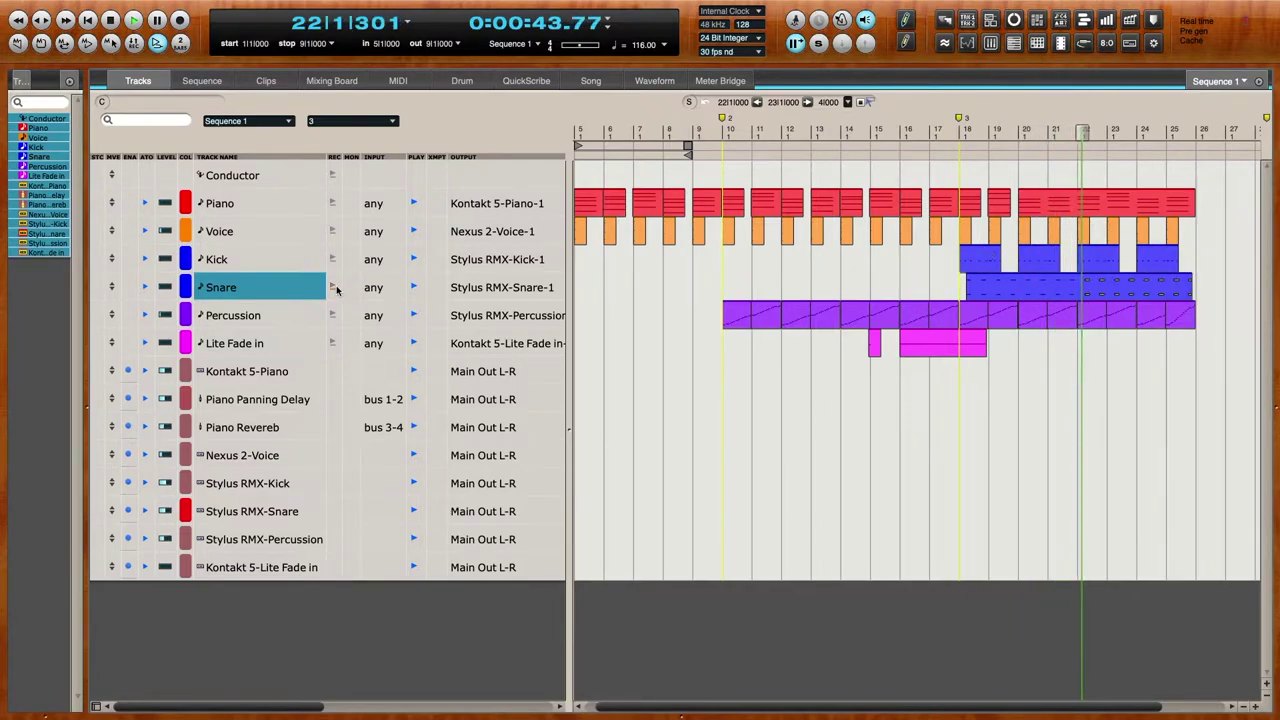
click(946, 131)
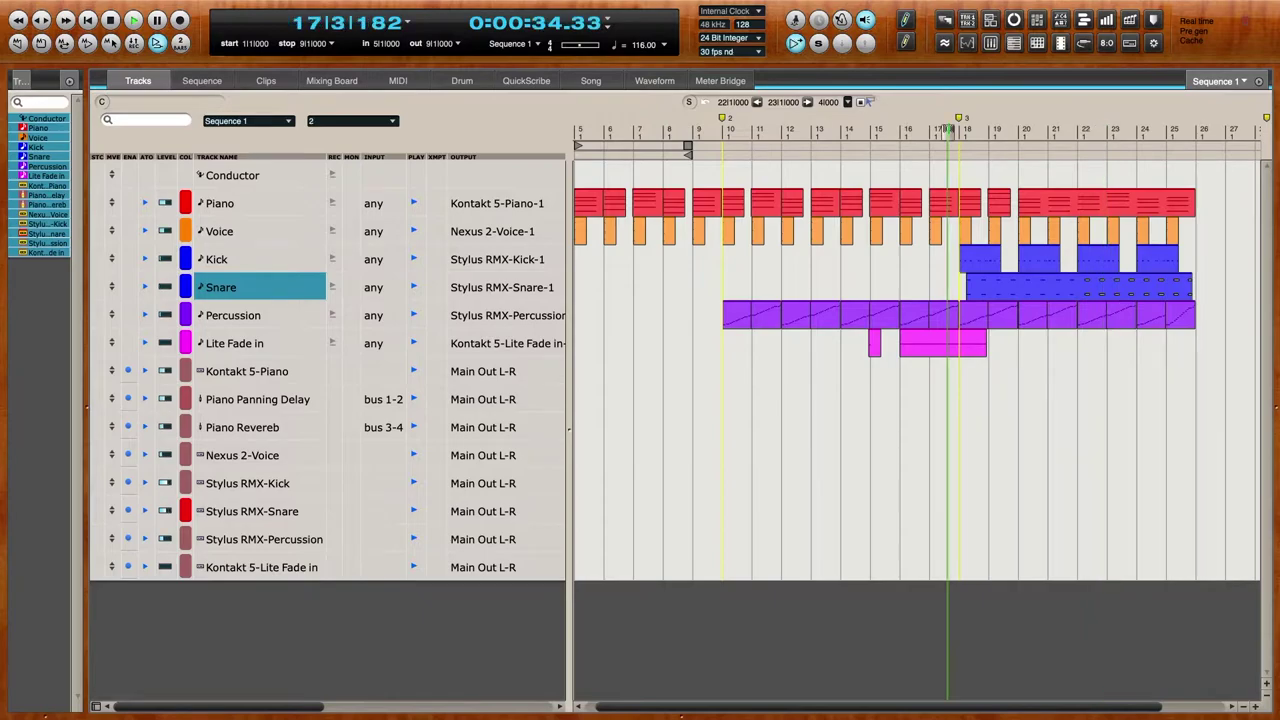
click(111, 20)
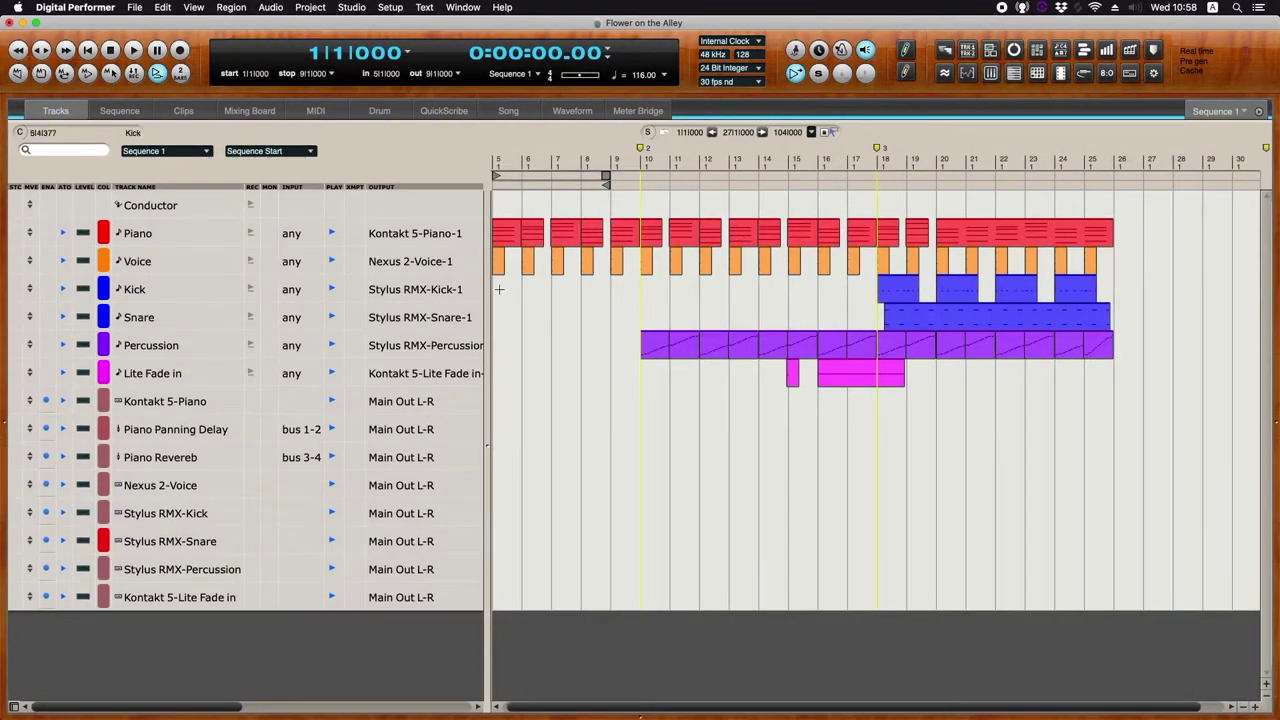
- Add a MIDI track below Snare, name it Clap and color it blue
click(193, 321)
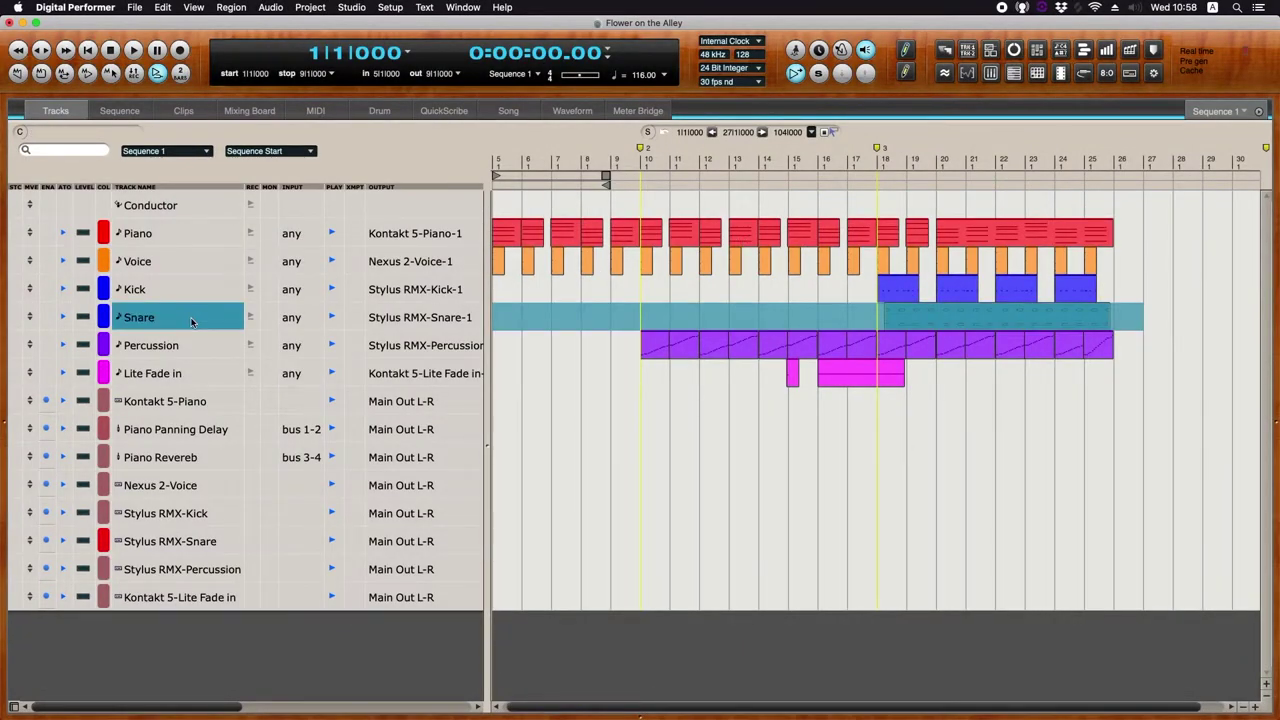
key(shift+super+m)
double_click(180, 345)
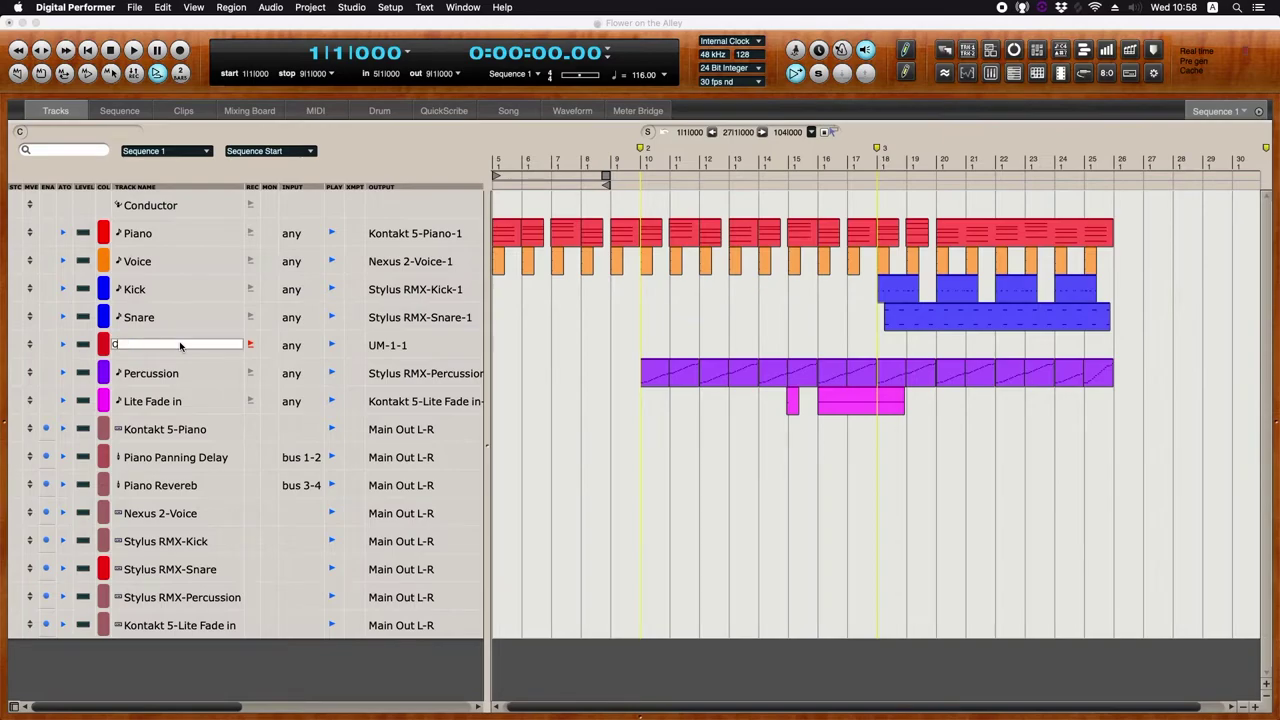
text(Clap)
key(Return)
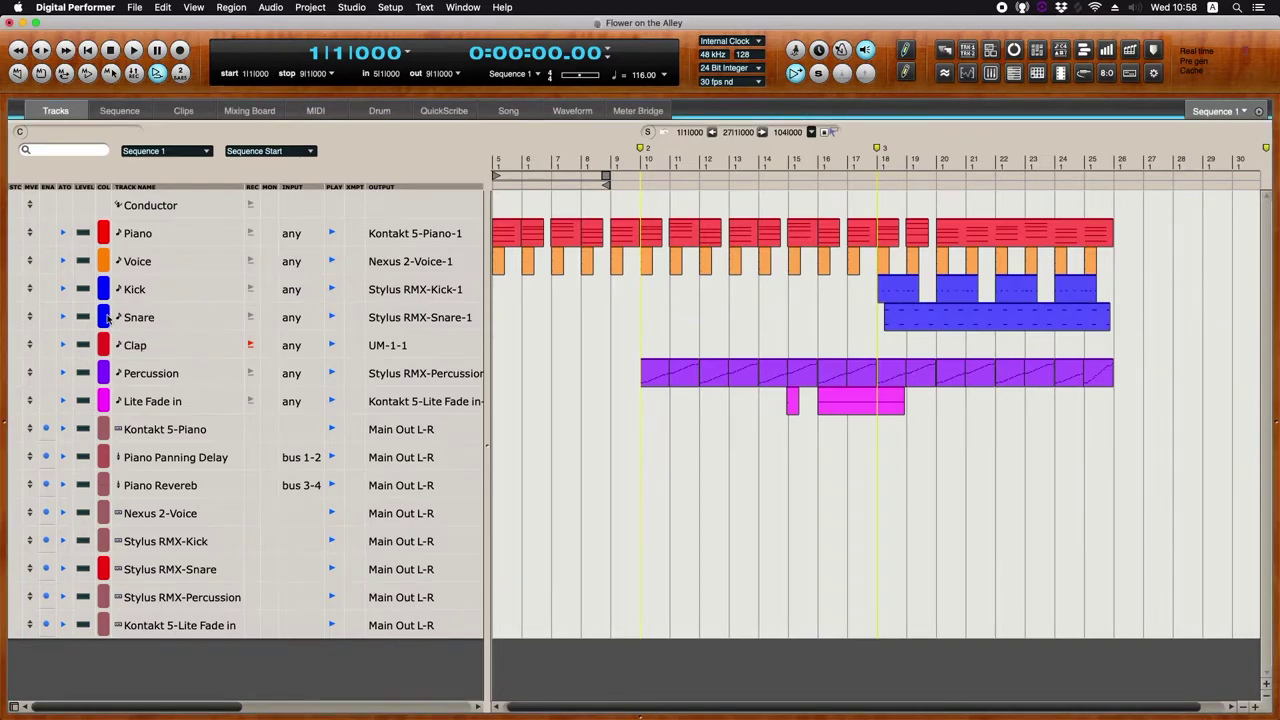
click(104, 345)
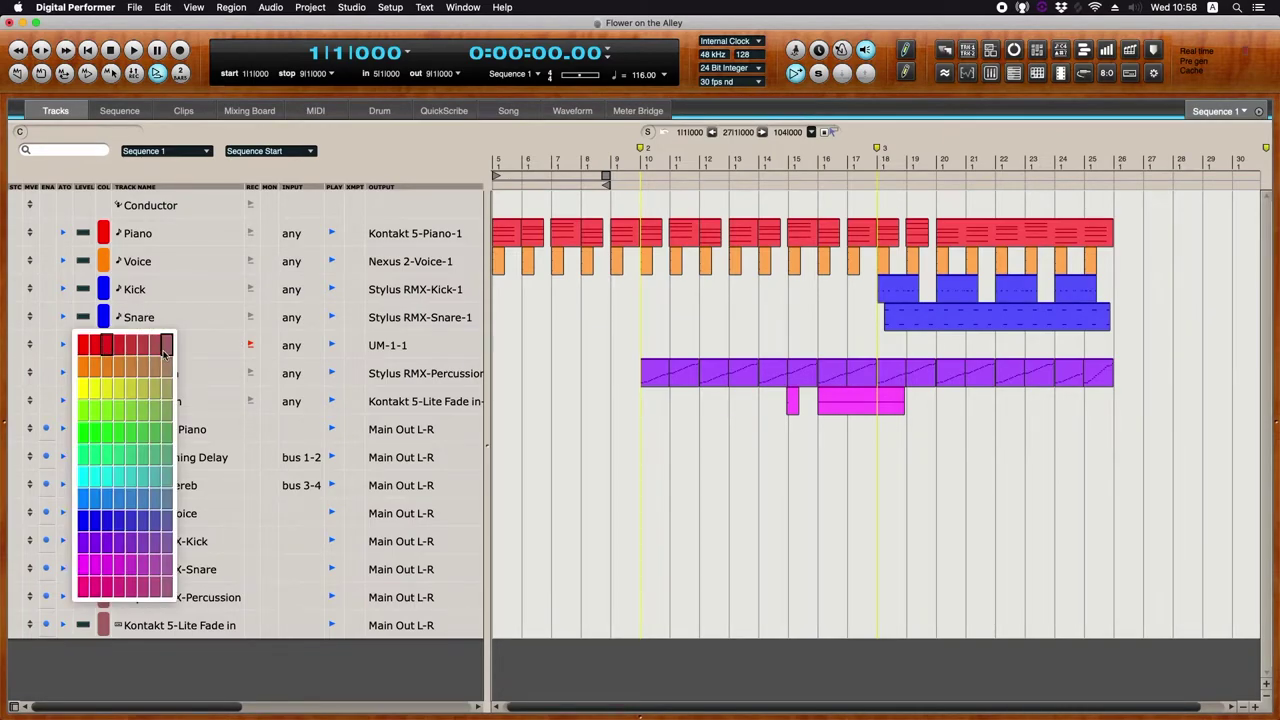
click(84, 521)
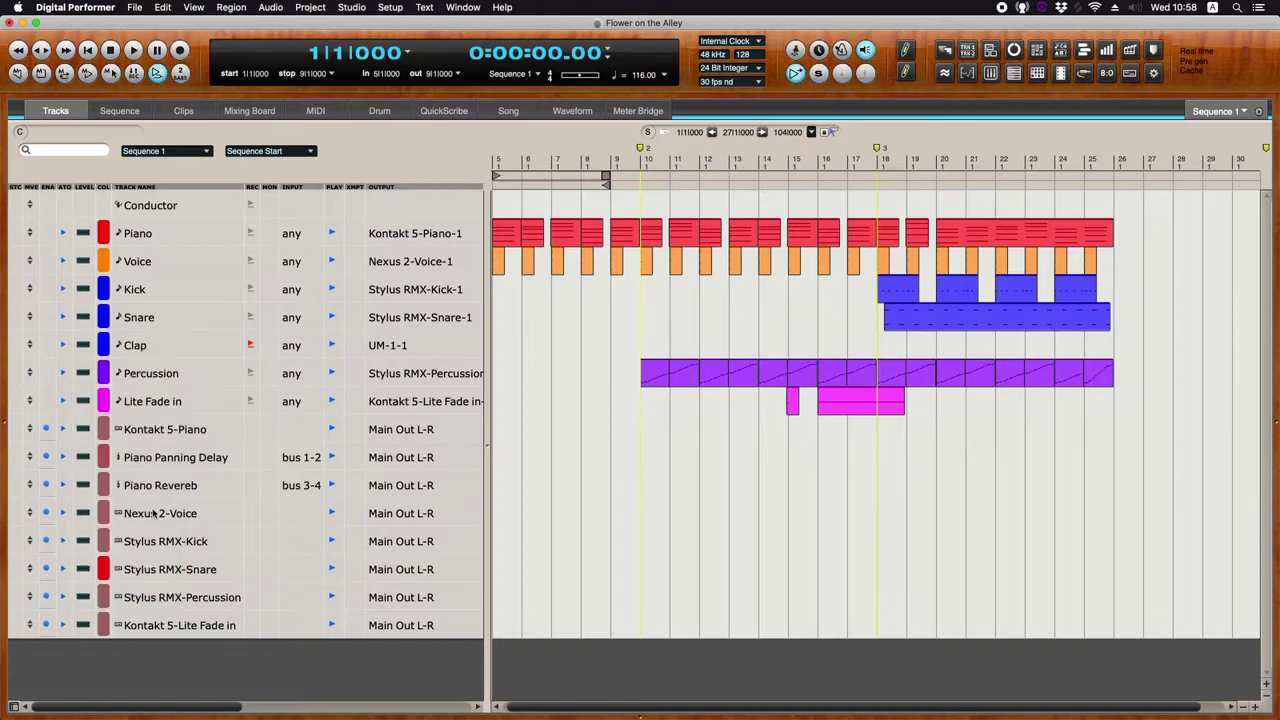
- Color the Stylus RMX-Snare track muted red like the other instrument tracks and route Clap's output to Stylus RMX-Snare-2
click(102, 570)
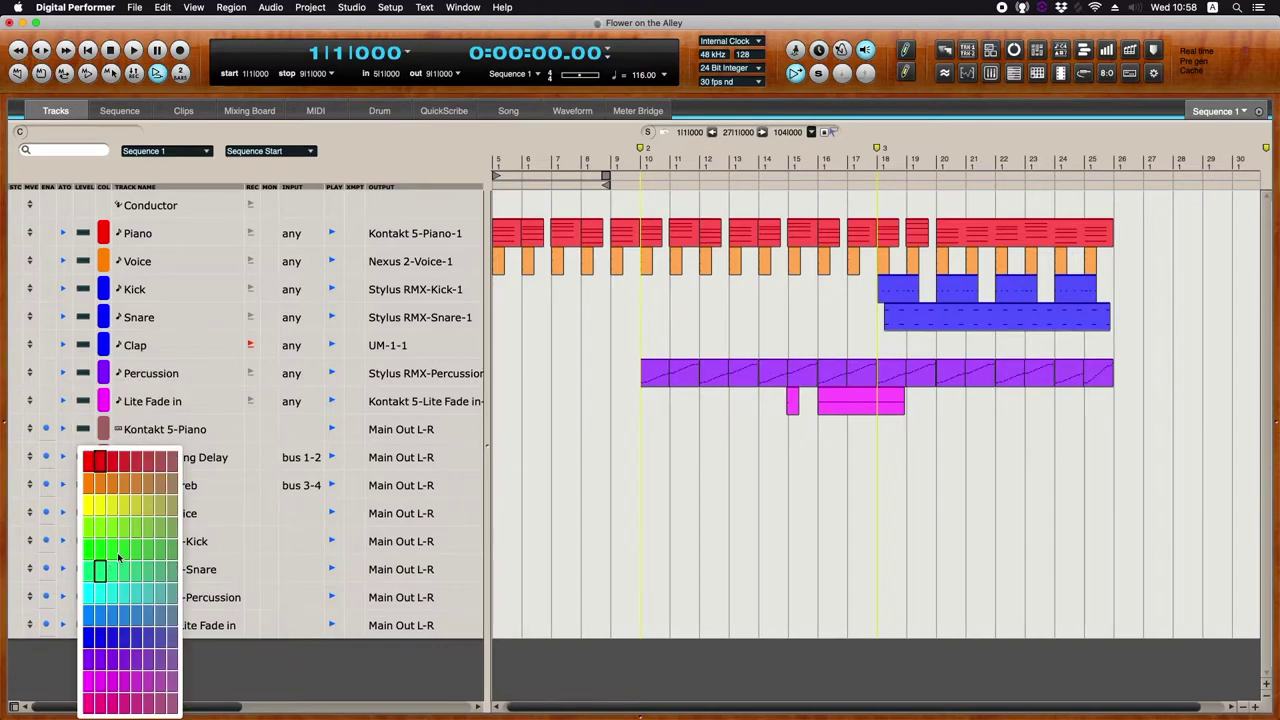
click(168, 459)
click(405, 345)
mouse_move(438, 313)
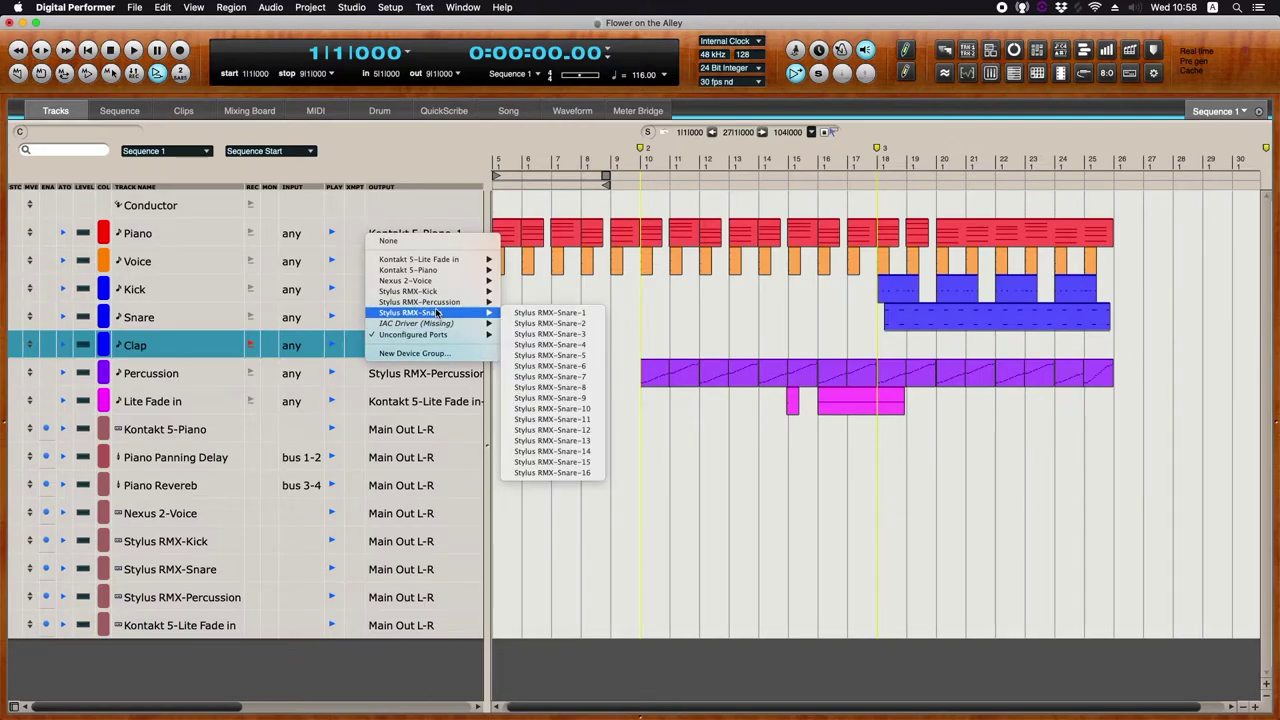
click(548, 322)
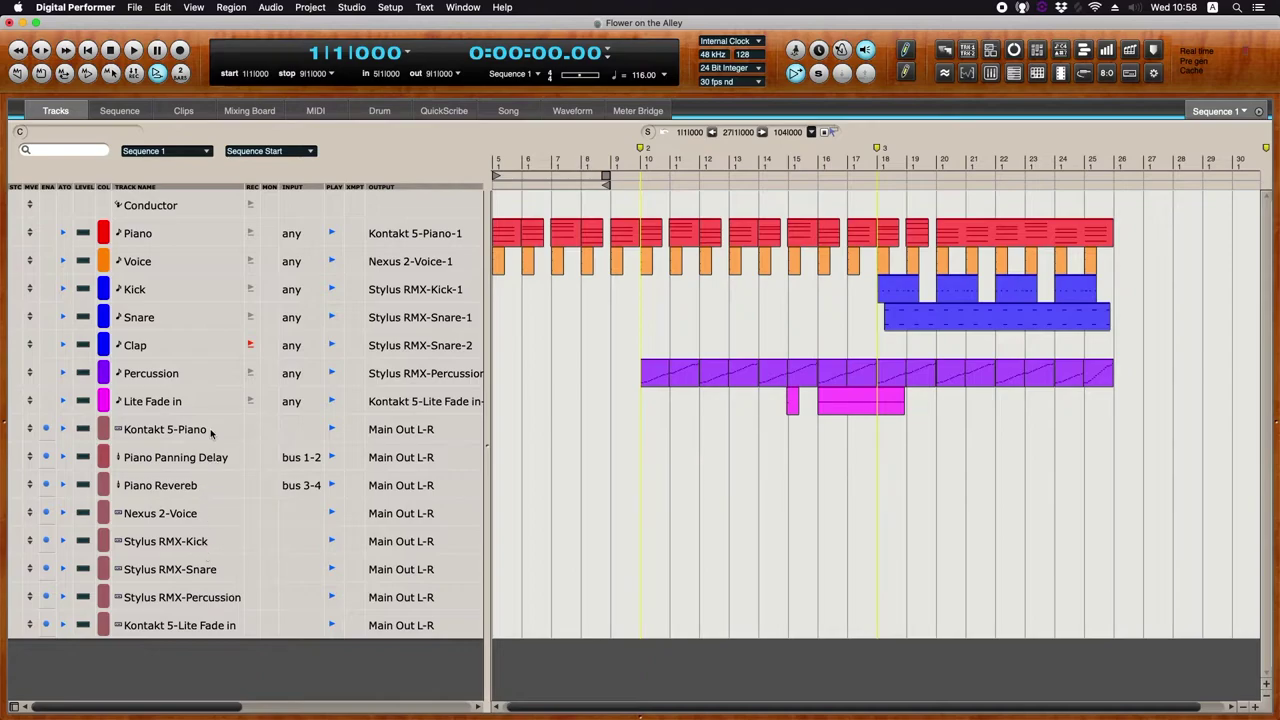
- Load MENU - Claps 1 from the Claps and Snaps sound menus into part 2 of the Stylus RMX-Snare instrument
click(203, 573)
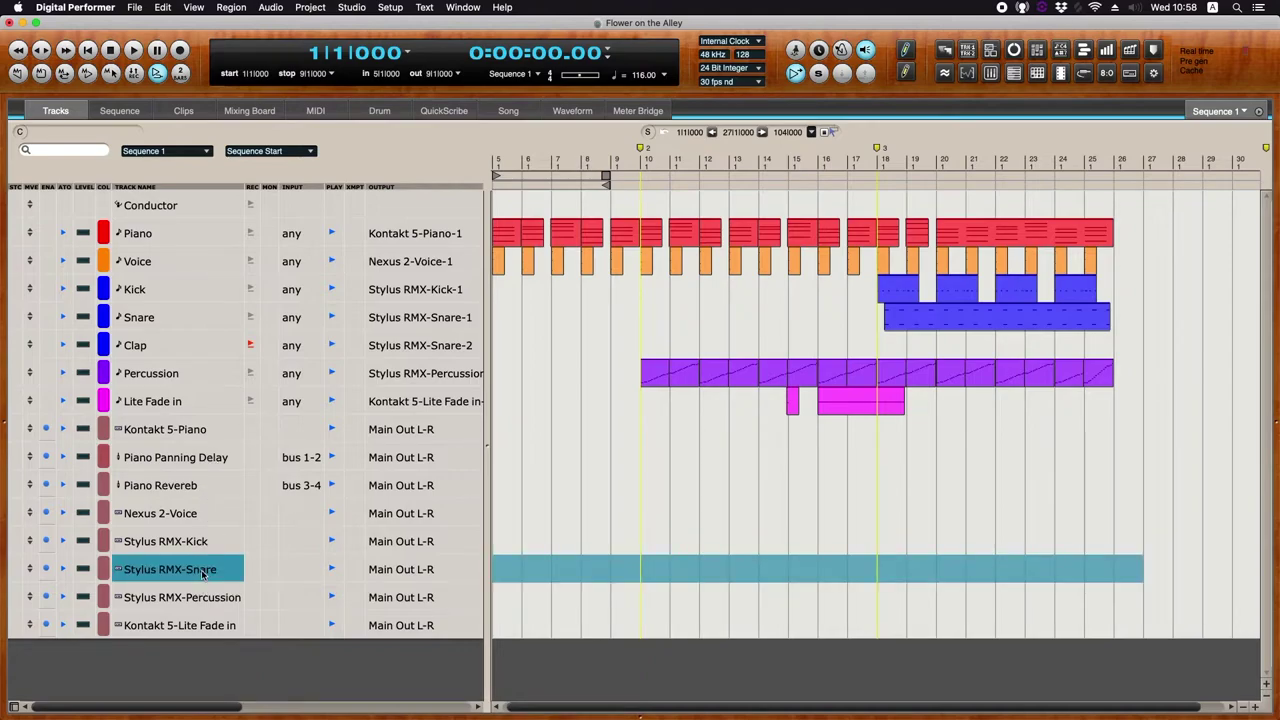
double_click(203, 571)
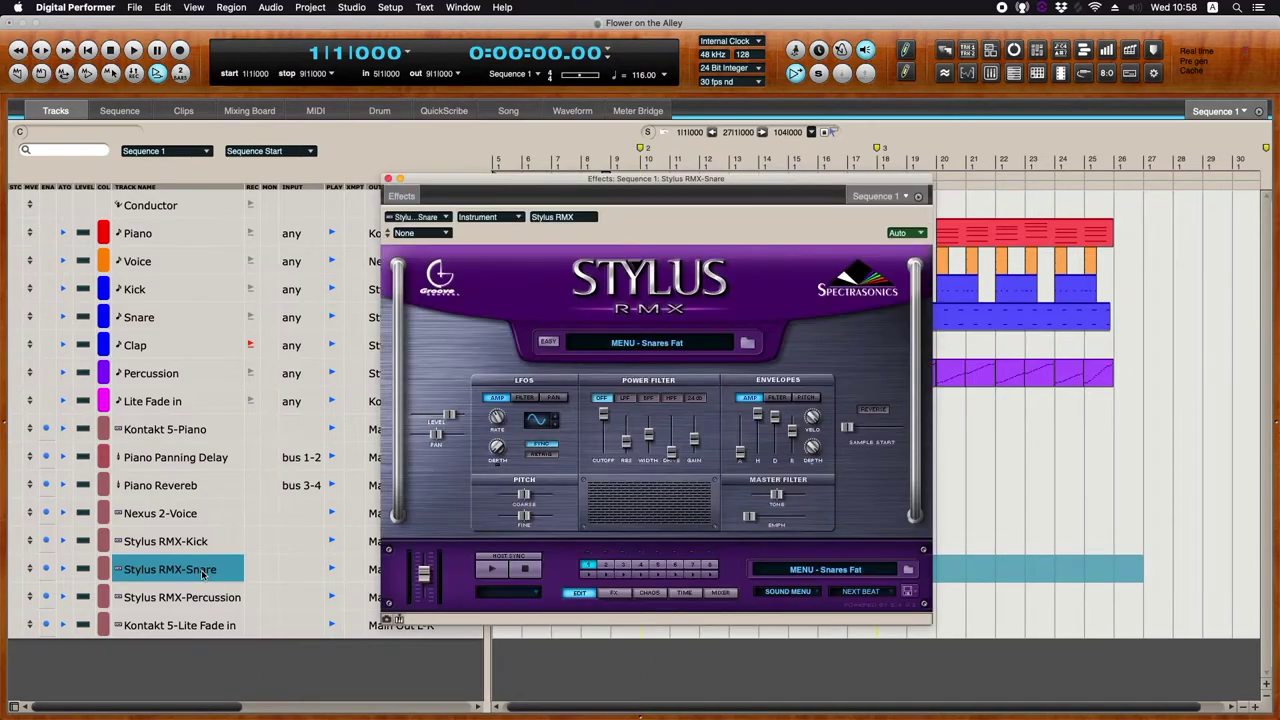
click(604, 566)
click(645, 345)
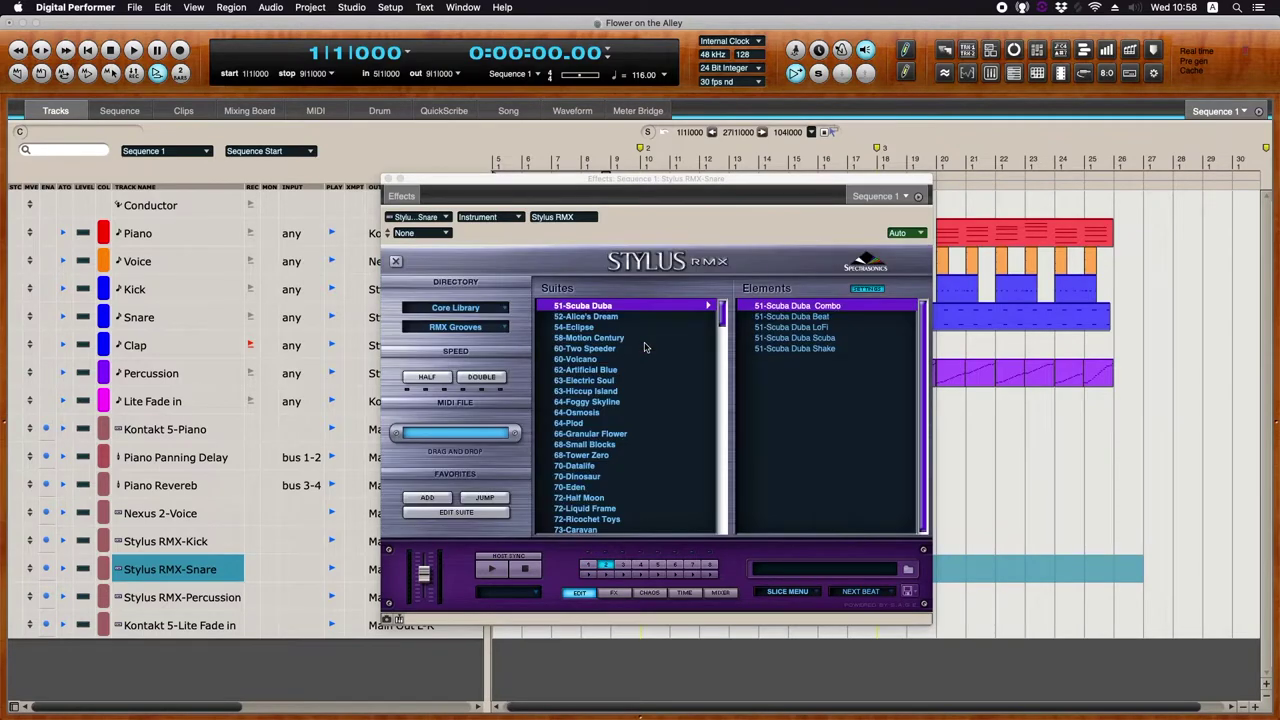
click(456, 328)
click(437, 460)
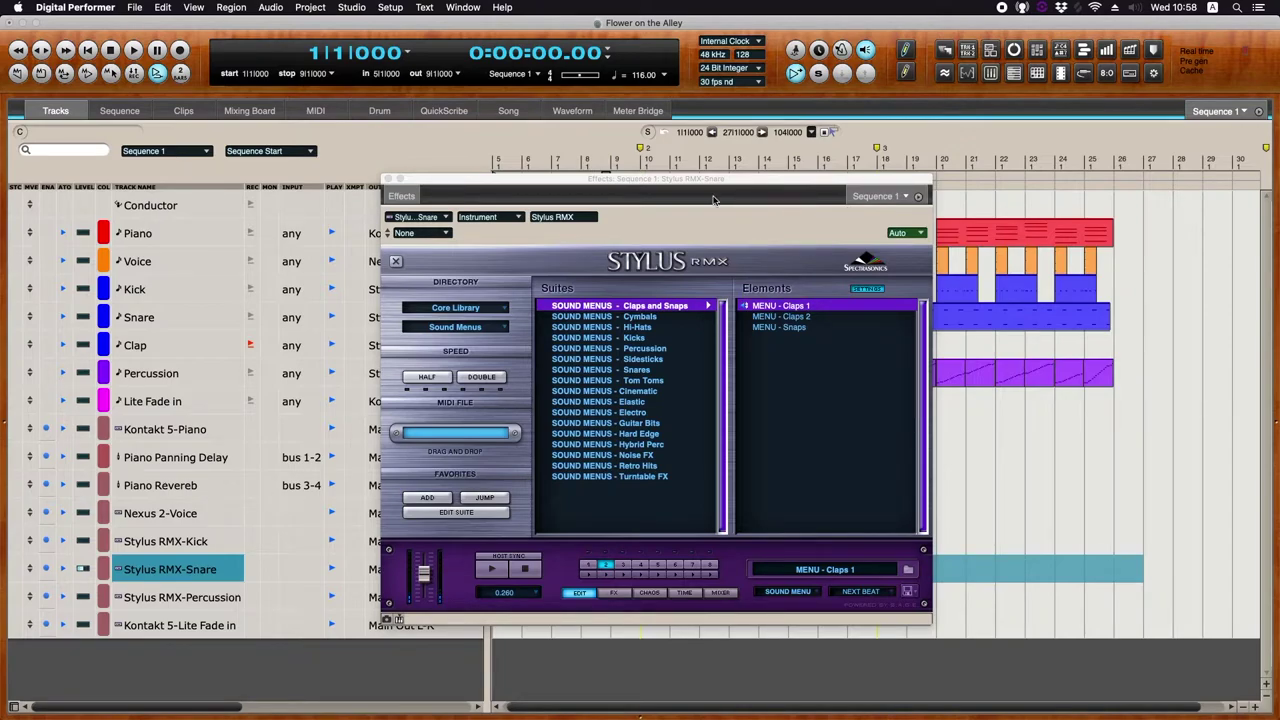
- Move the instrument window clear of the tracks, play from bar 17 and record a clap phrase over bars 18–21 on the Clap track
drag(446, 193, 447, 436)
click(845, 162)
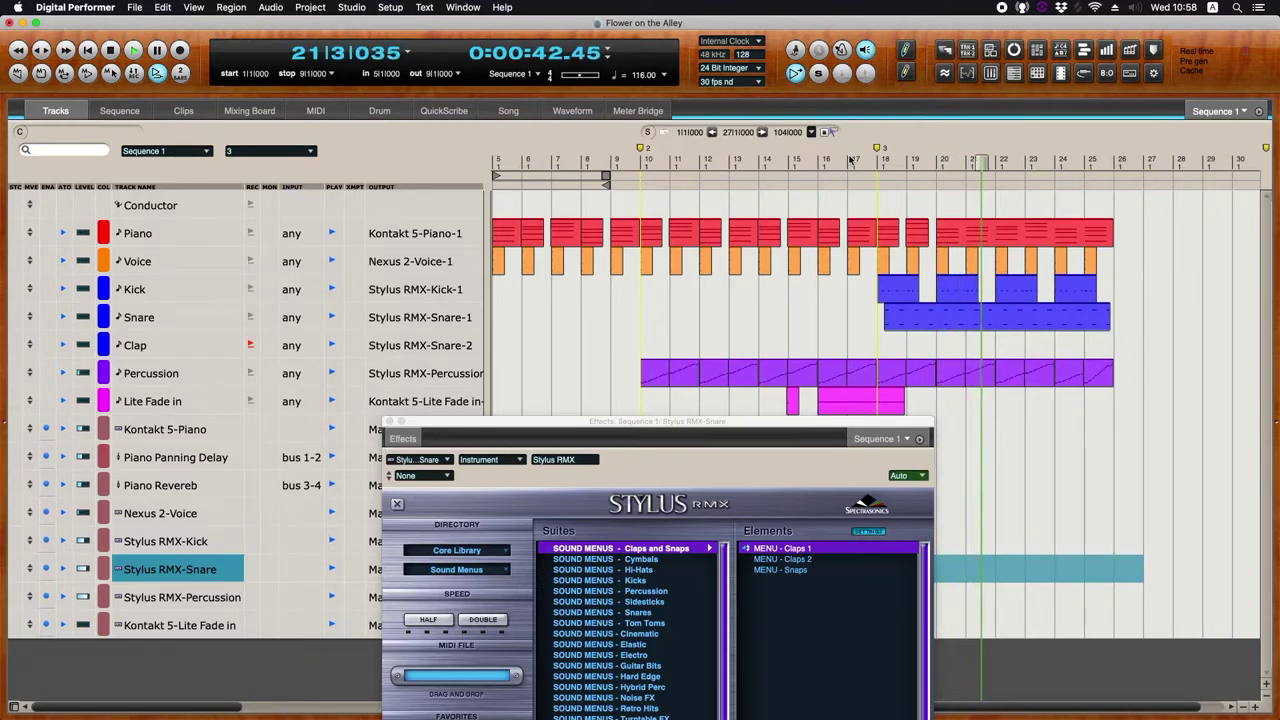
click(833, 161)
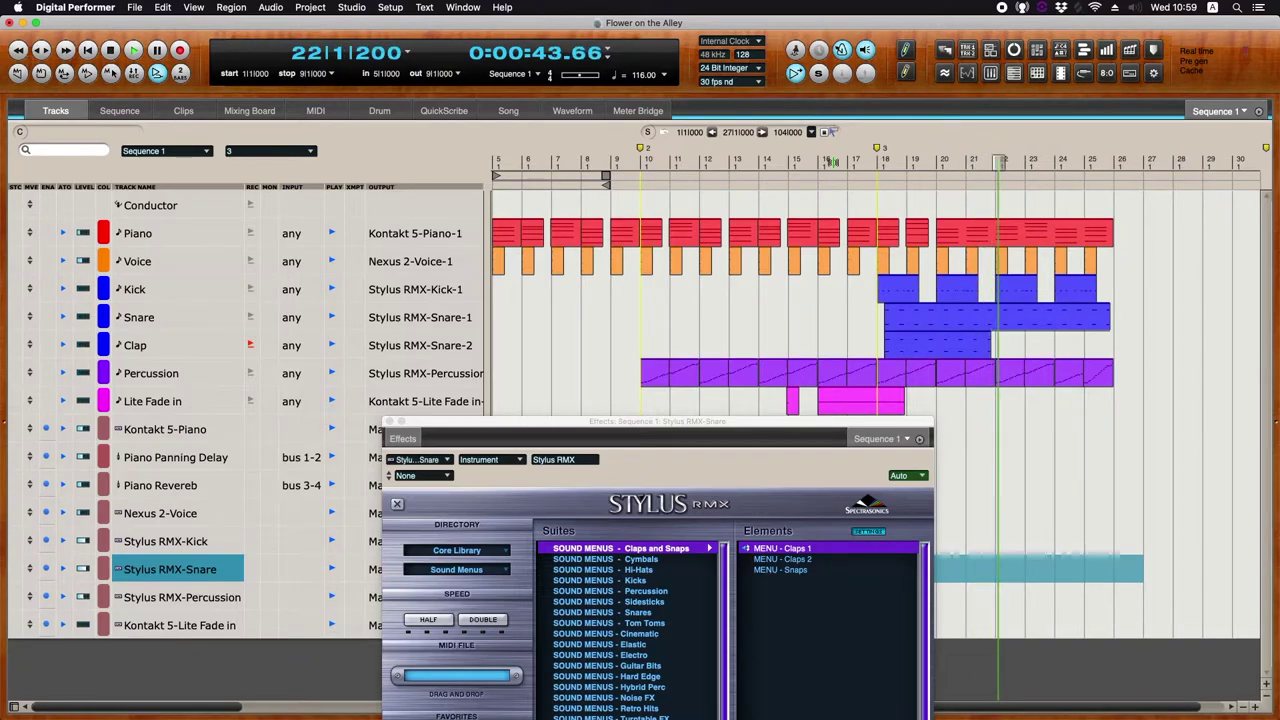
key(space)
key(space)
- Quantize the Clap phrase of bars 18–21 with Strength enabled at 80%
drag(878, 345, 983, 352)
key(super+4)
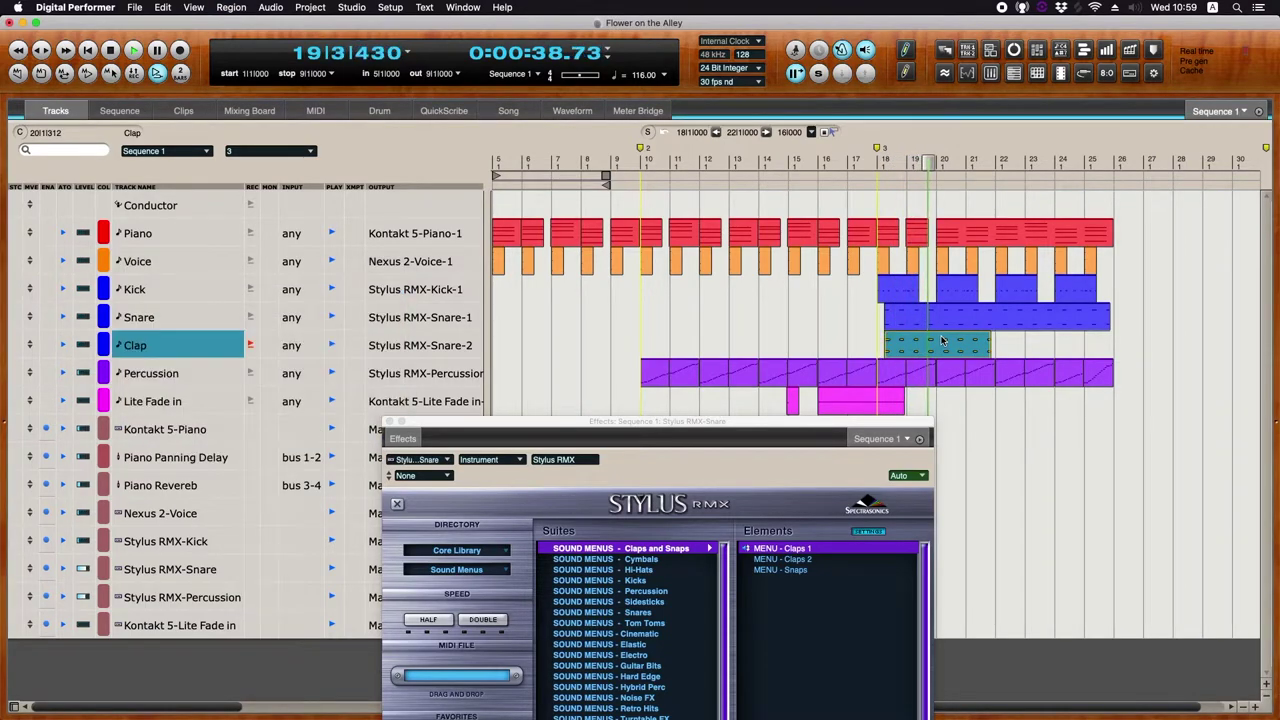
drag(878, 345, 990, 351)
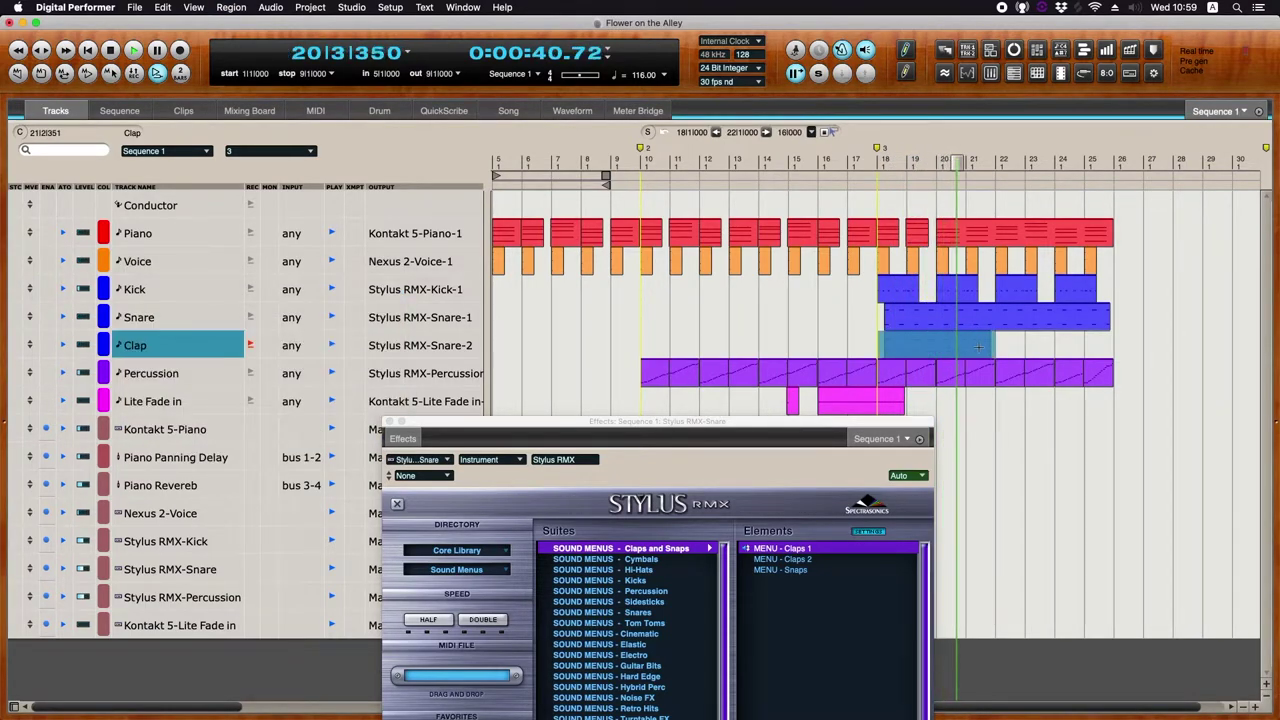
key(super+0)
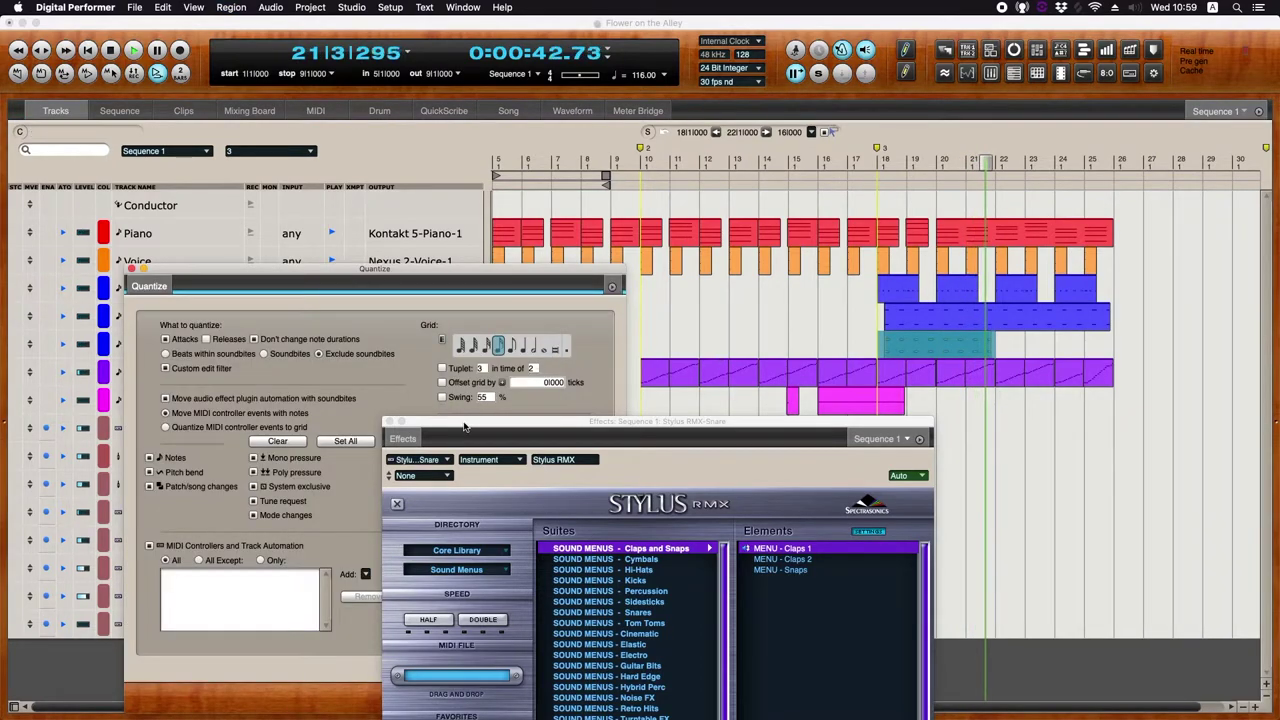
click(388, 422)
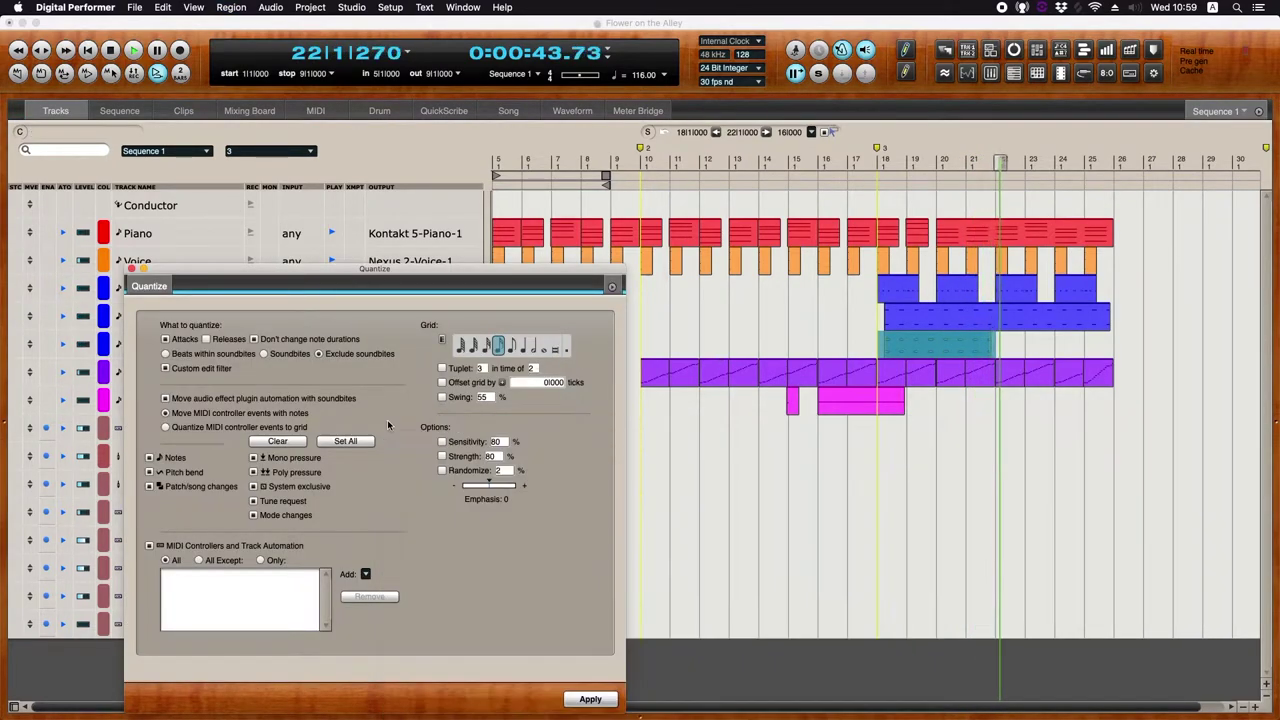
click(443, 456)
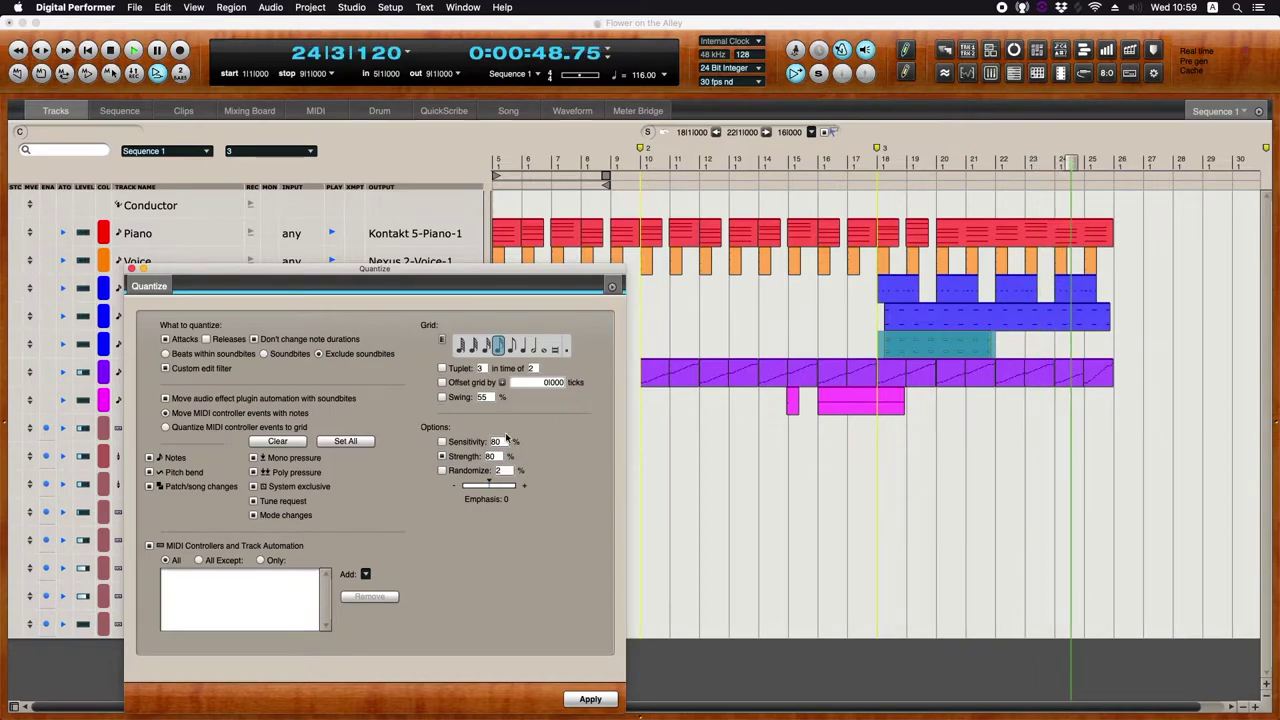
click(588, 699)
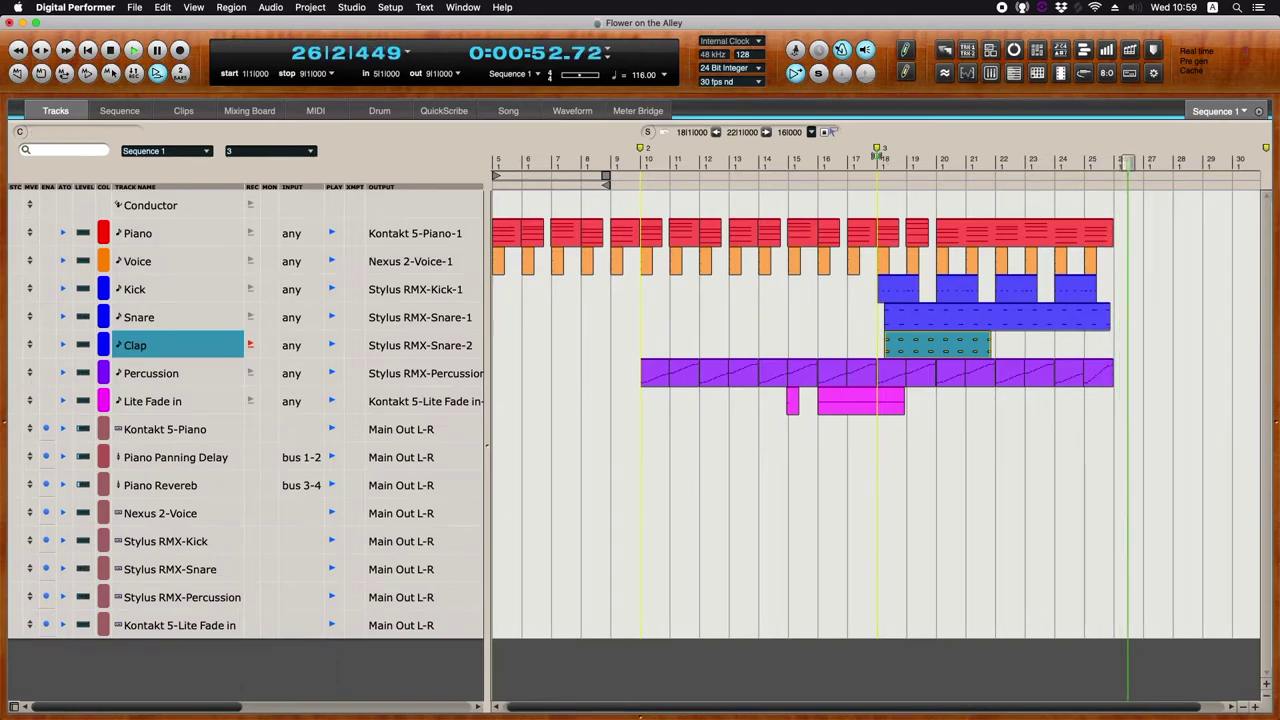
- Duplicate the Clap phrase of bars 18–21 at bar 22
drag(880, 340, 991, 348)
click(1006, 349)
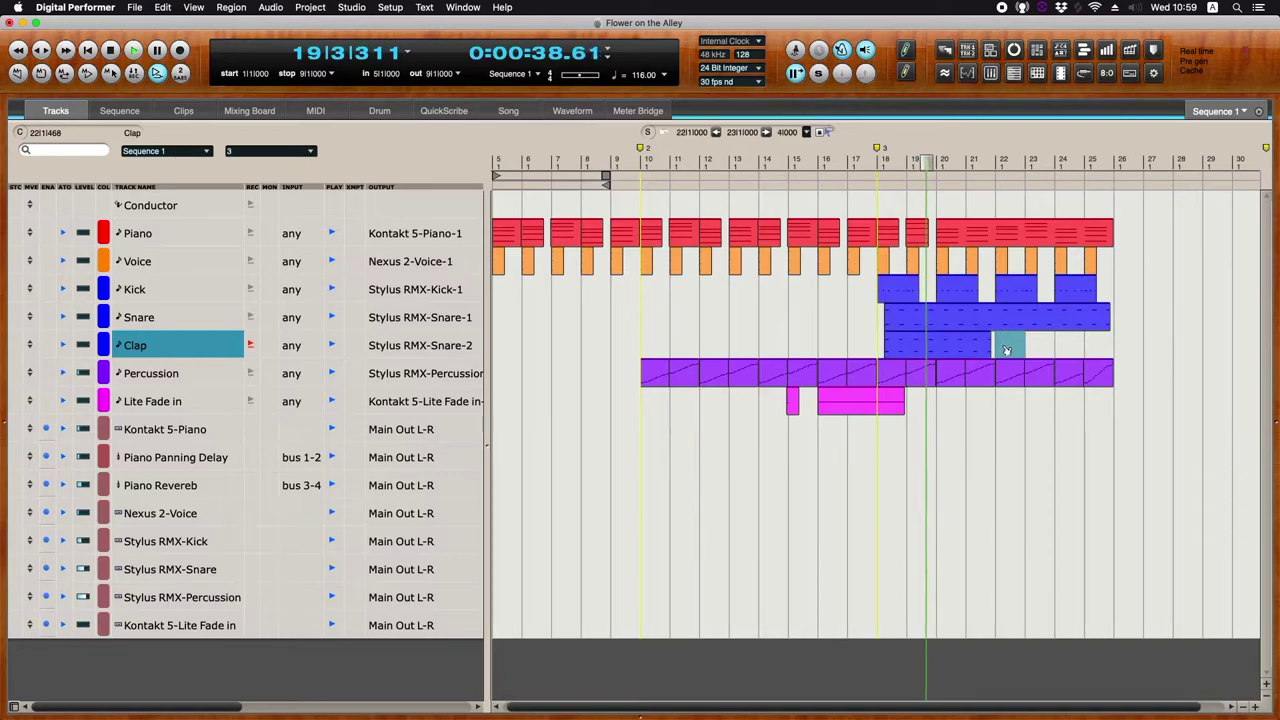
key(super+v)
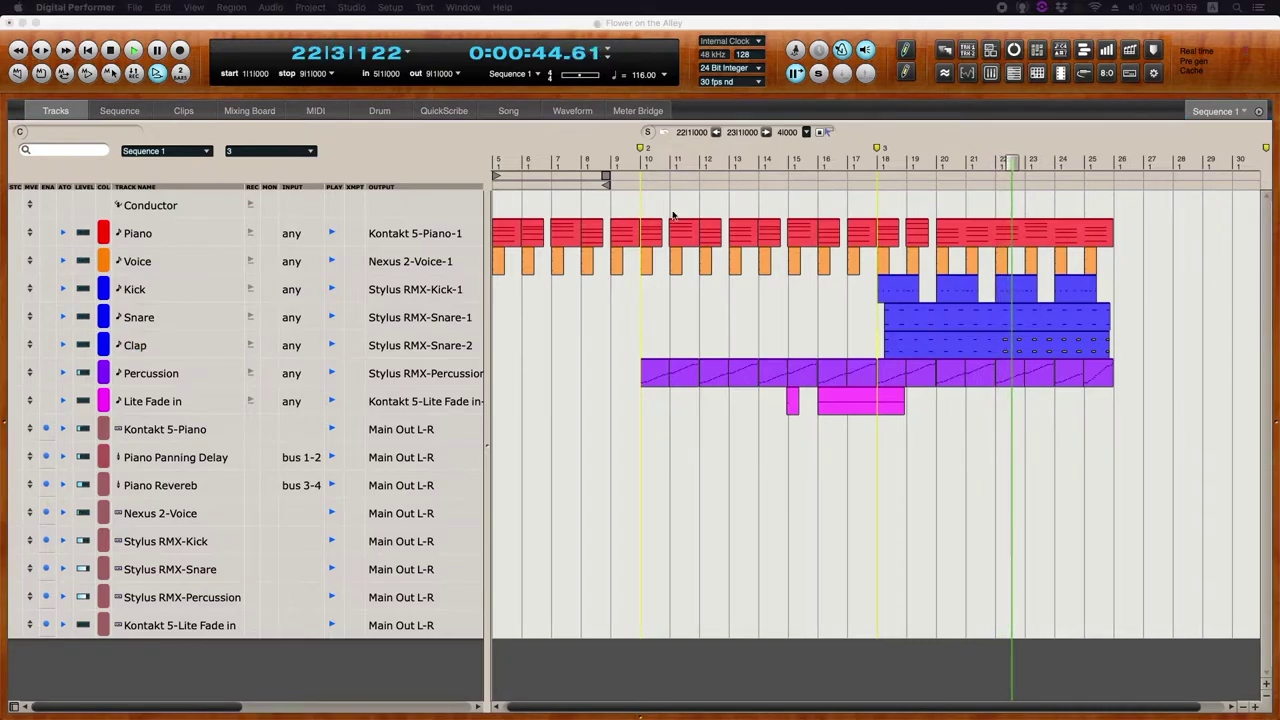
- Add a MIDI track below Voice, name it Bass and color it cyan
click(143, 264)
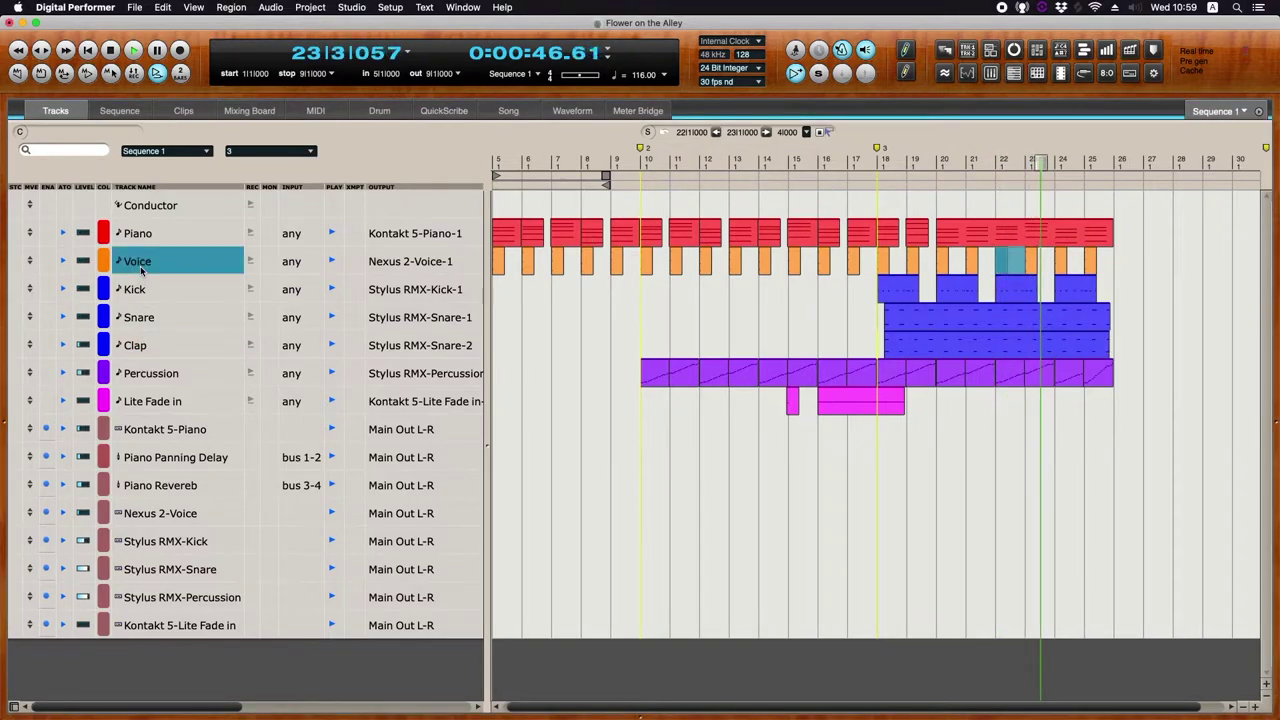
key(super+shift+m)
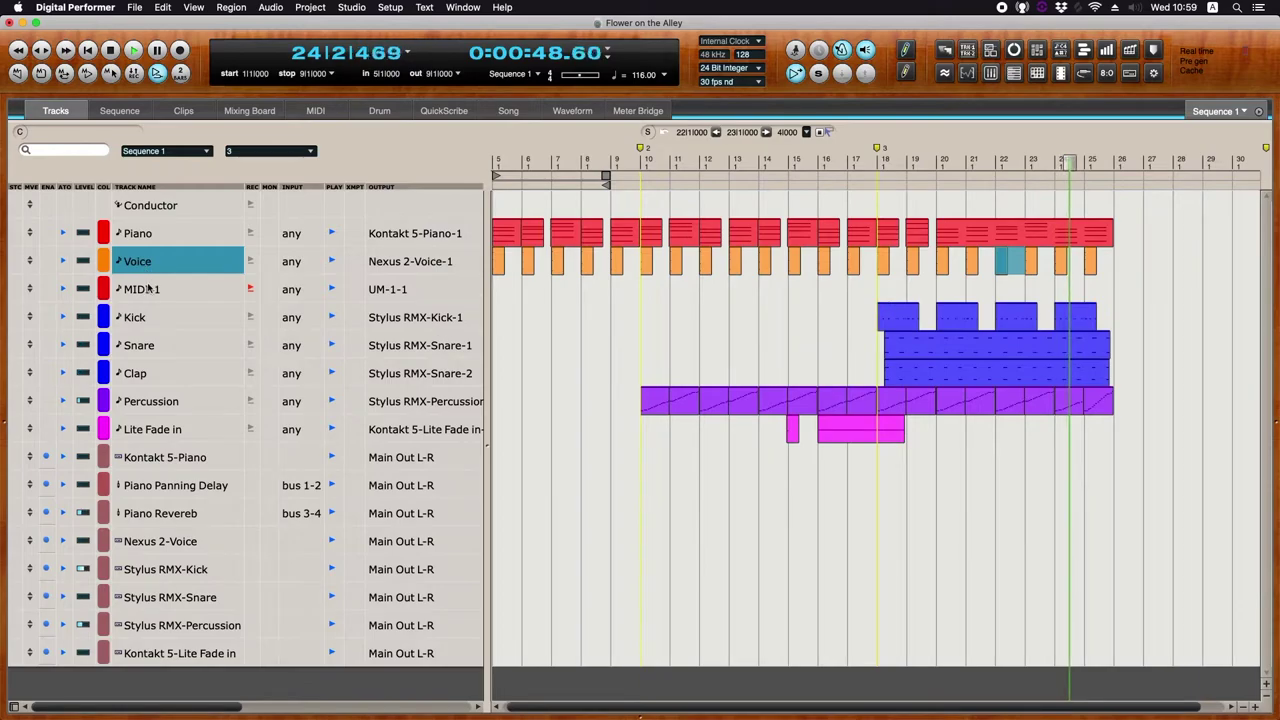
double_click(145, 289)
text(Bass)
key(Return)
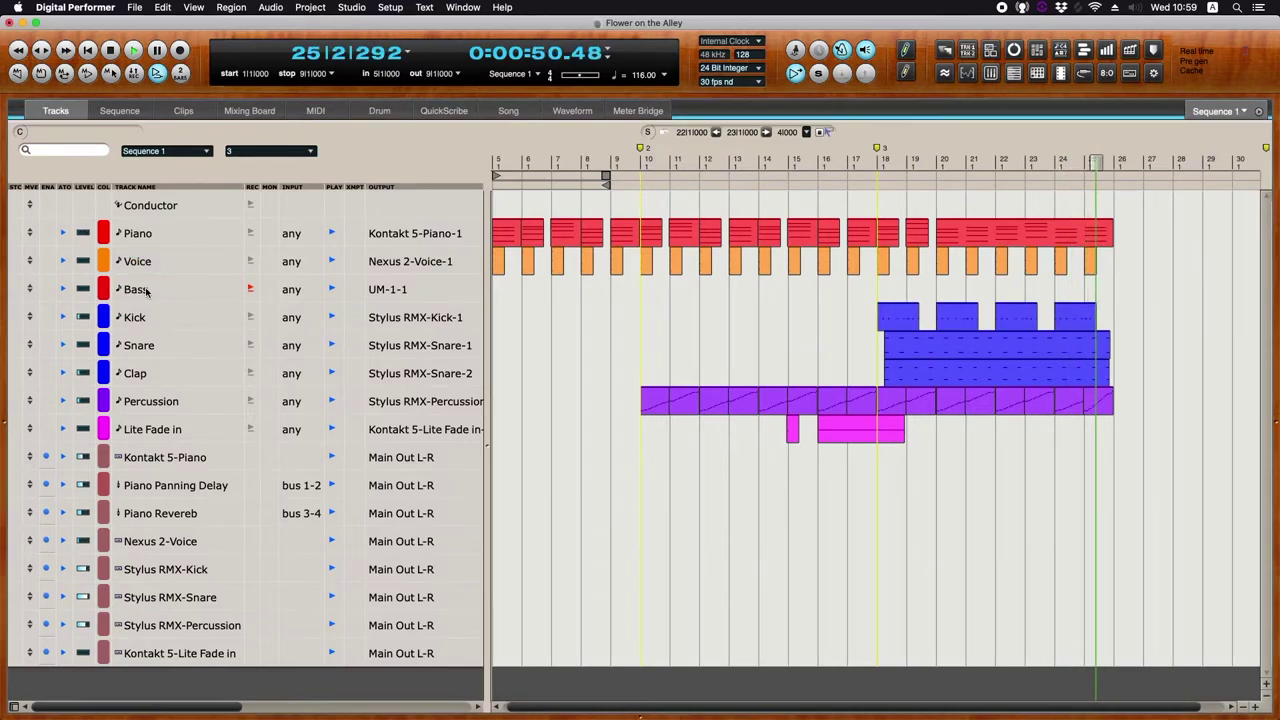
click(103, 295)
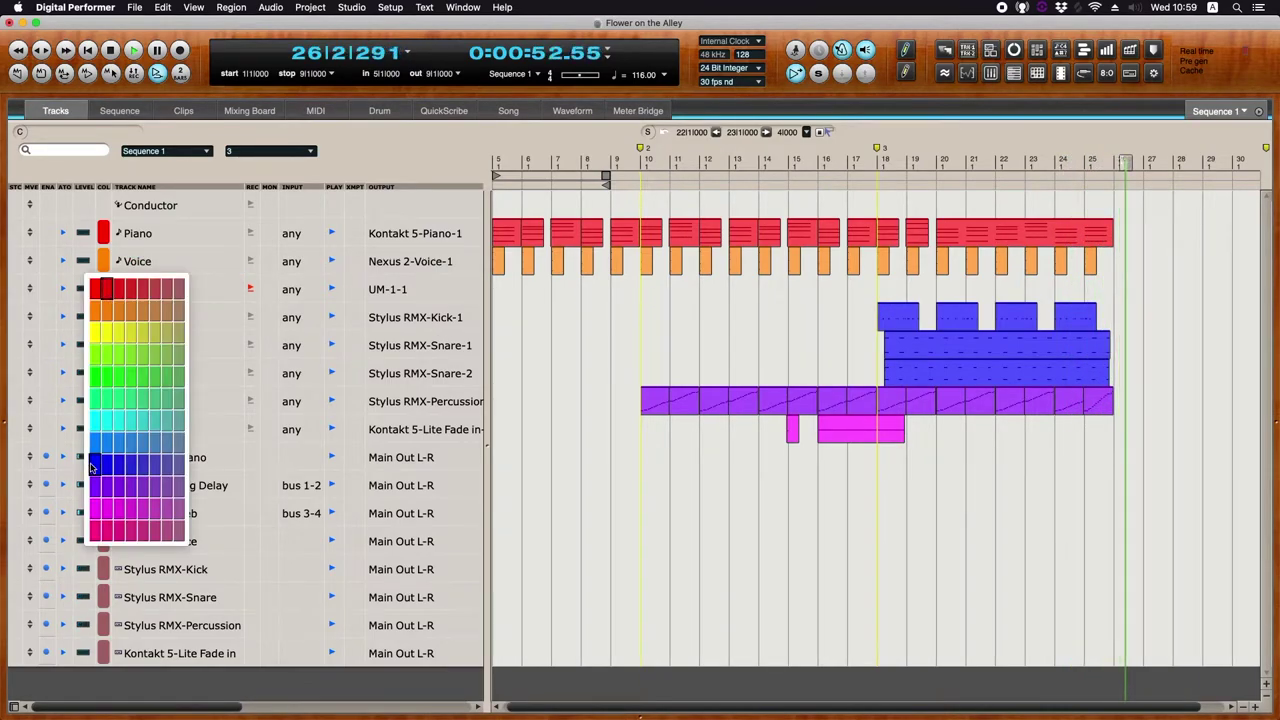
click(93, 430)
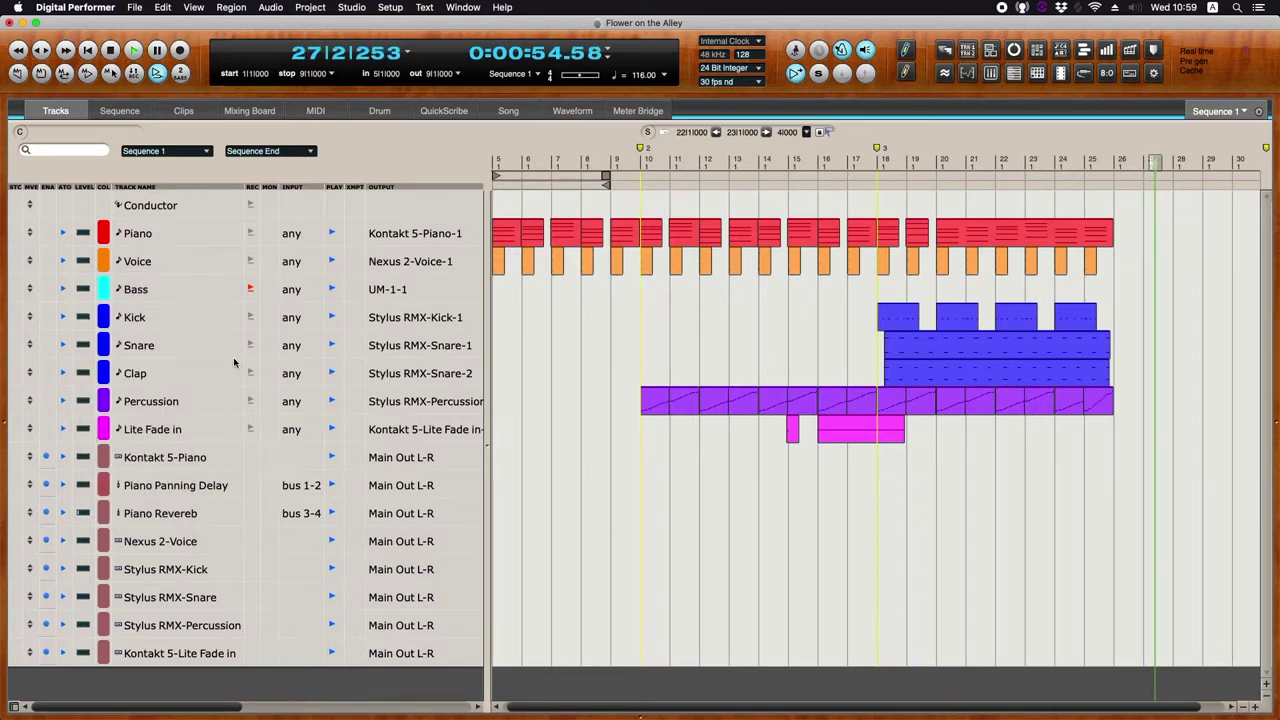
- Add a Trilian (stereo) instrument track below Nexus 2-Voice and rename it Trilian-Bass
click(180, 546)
right_click(180, 546)
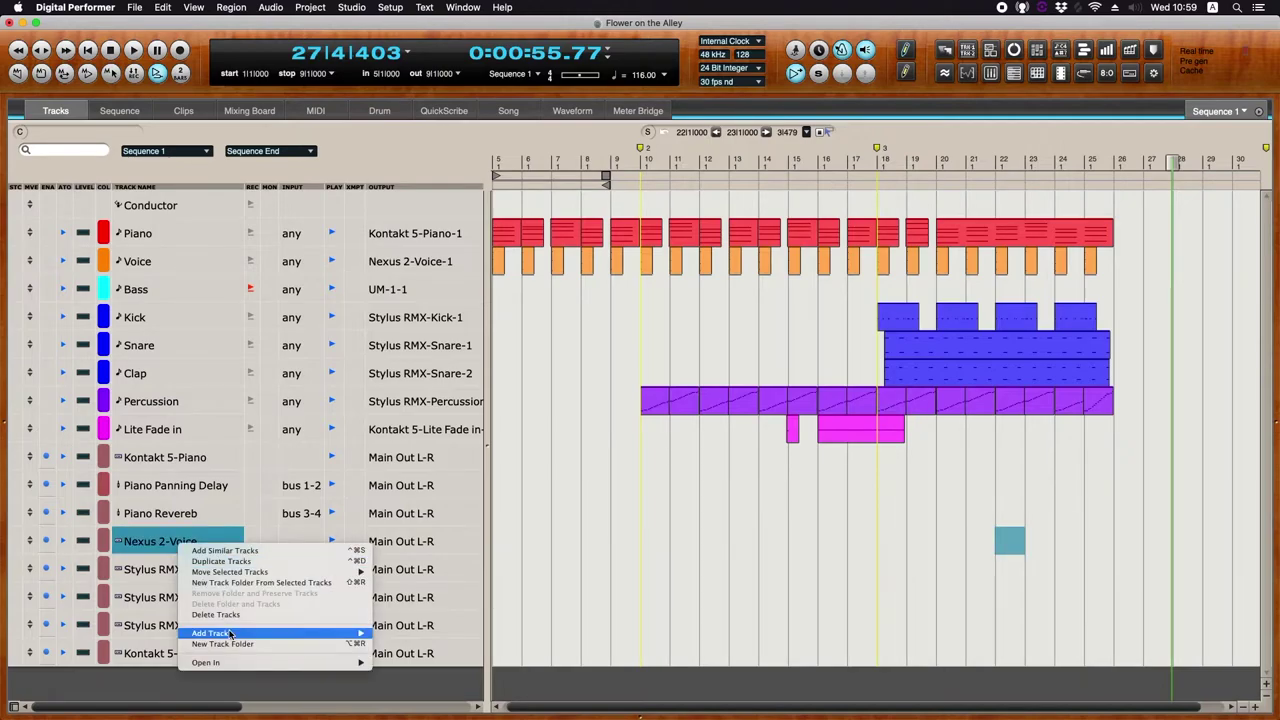
mouse_move(230, 634)
mouse_move(411, 641)
mouse_move(643, 649)
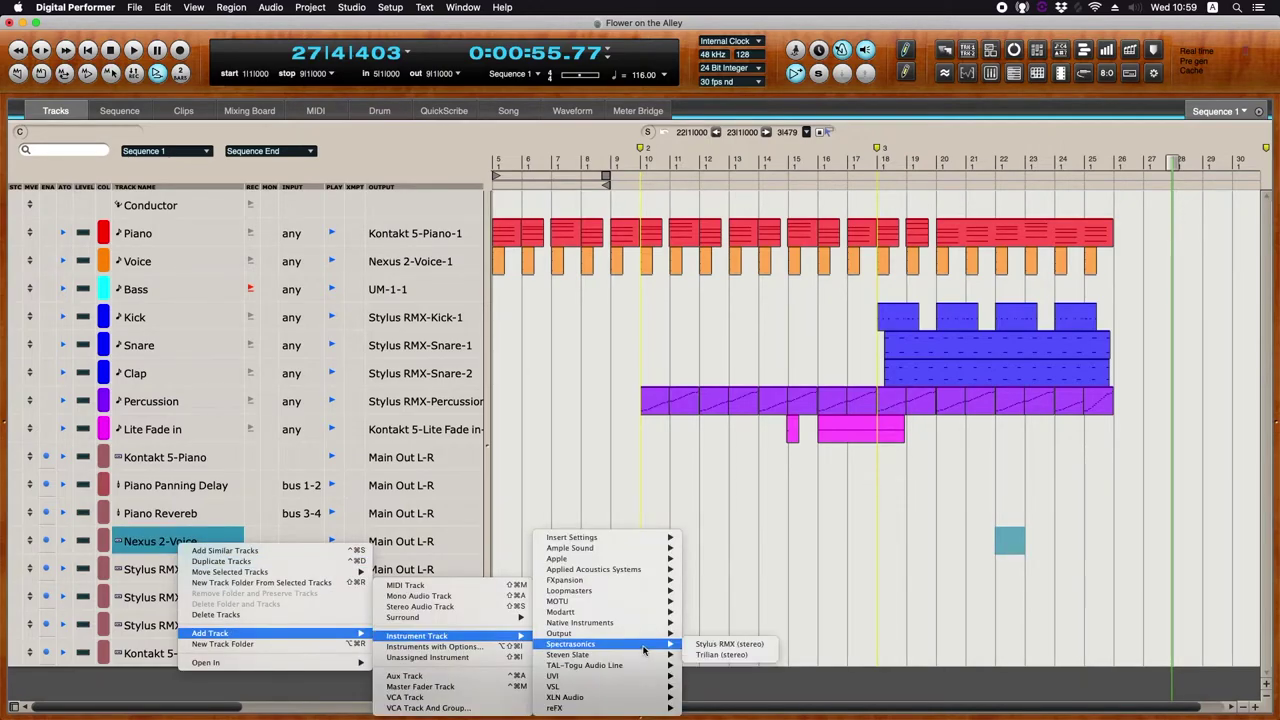
click(720, 654)
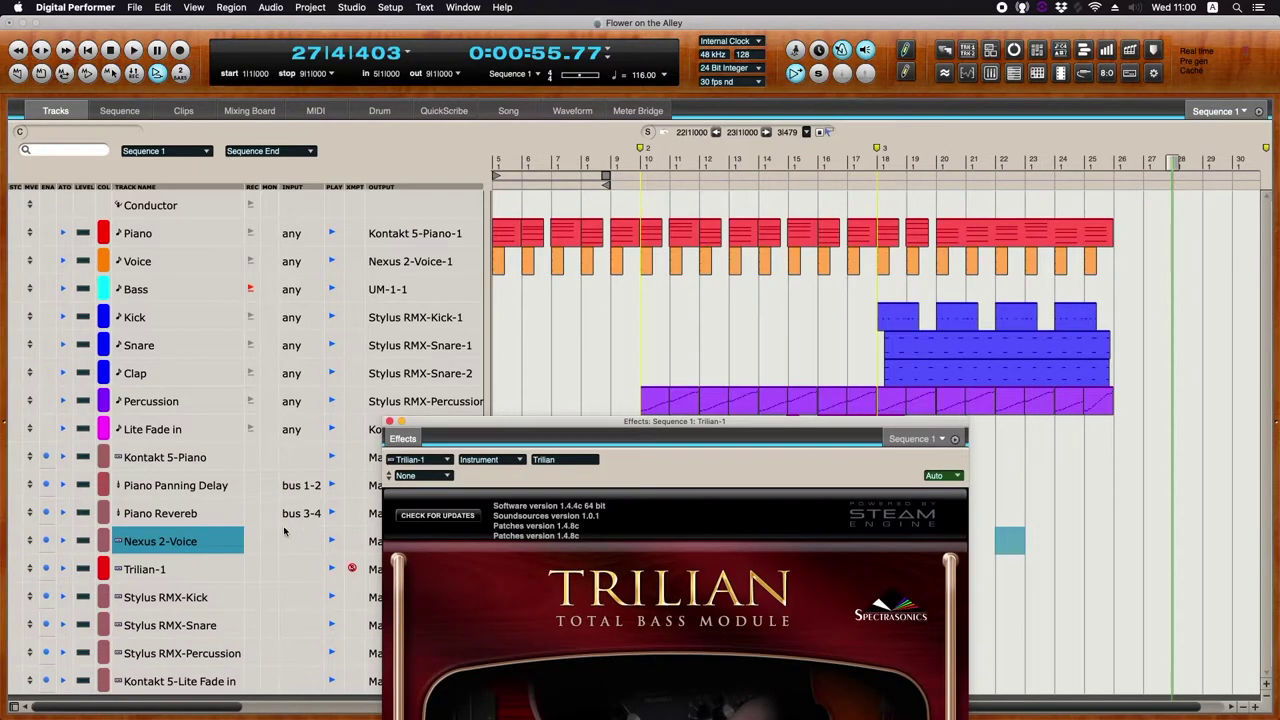
click(160, 569)
click(180, 569)
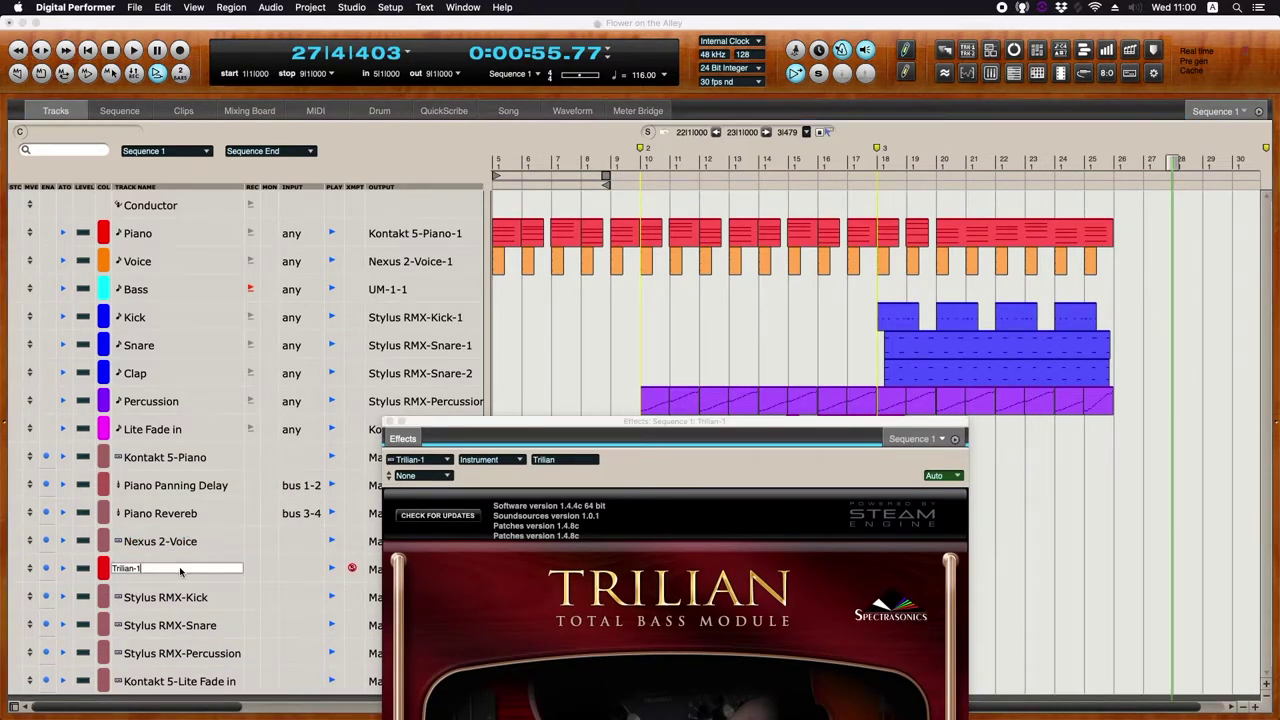
text(Bass)
key(Return)
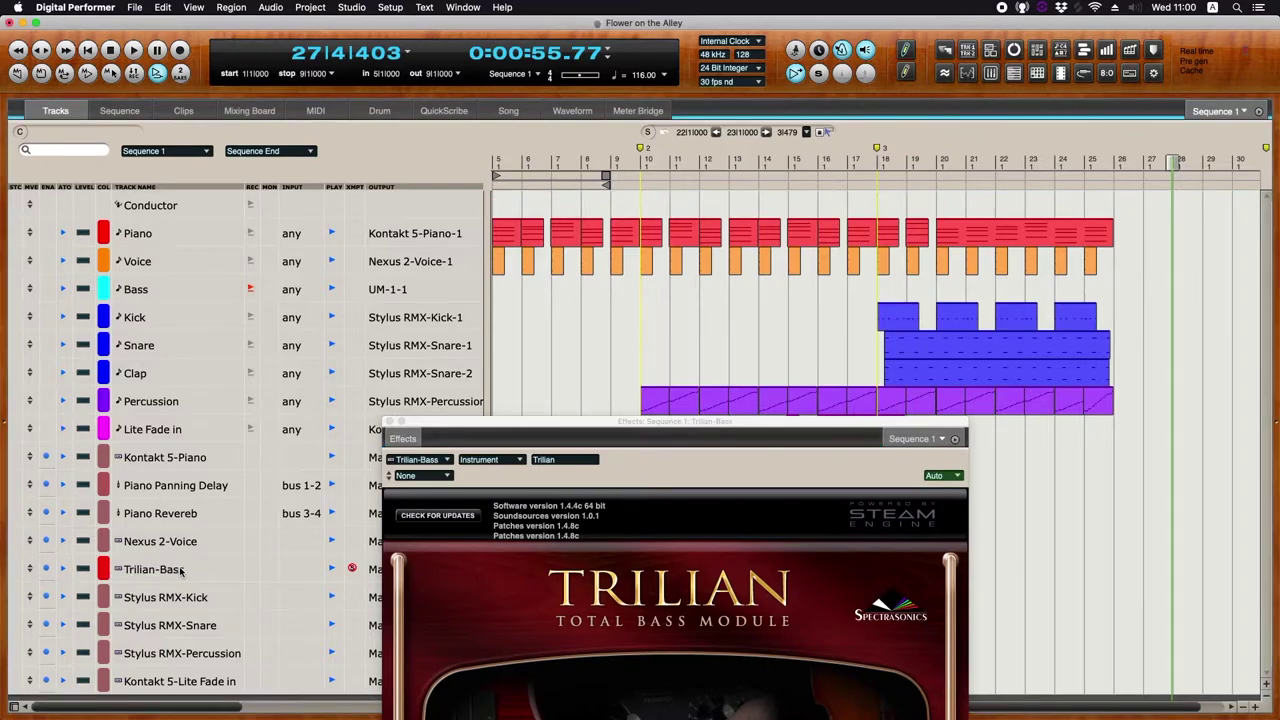
- Color the Trilian-Bass track muted red like the other instrument tracks and route Bass's output to Trilian-Bass-1
click(103, 569)
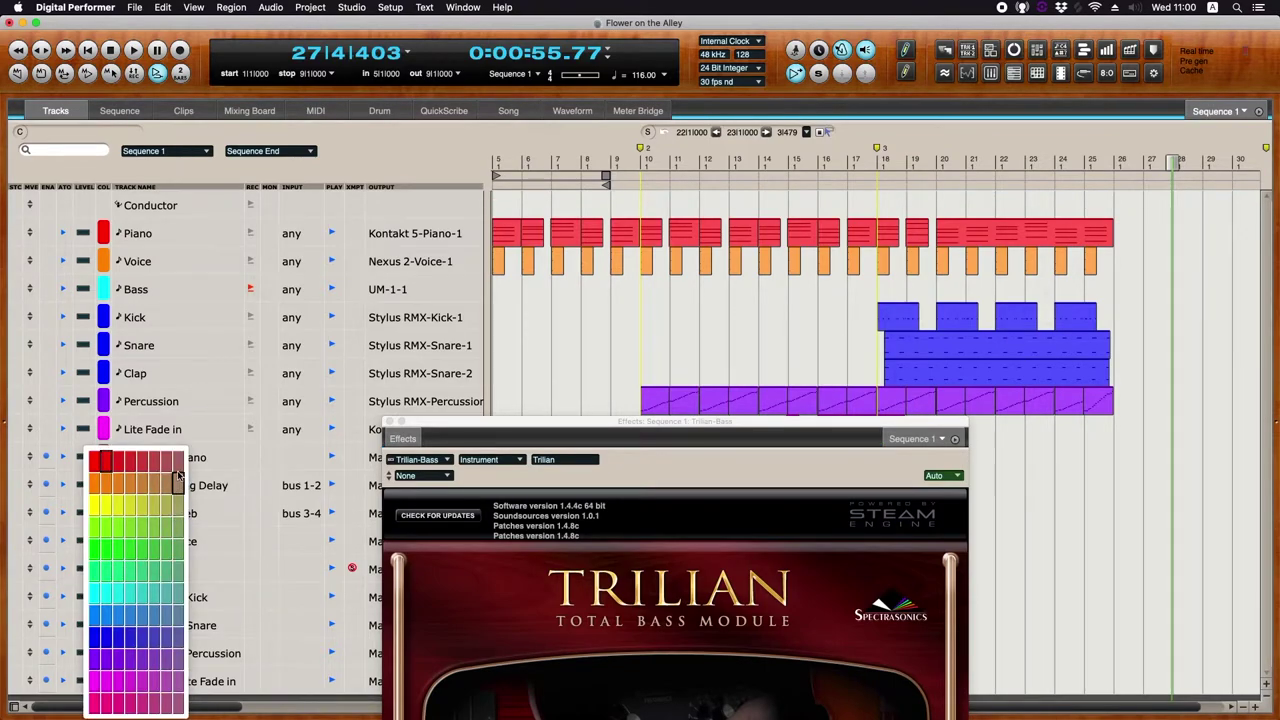
click(180, 477)
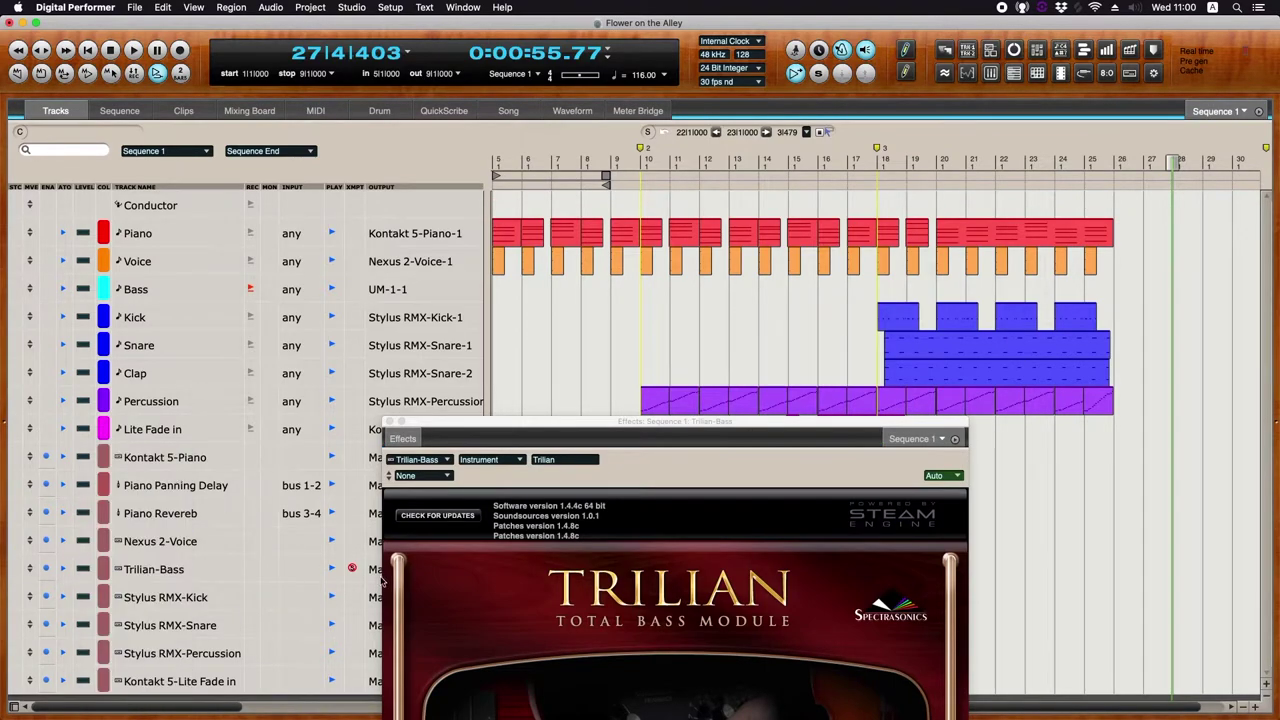
click(405, 289)
mouse_move(437, 258)
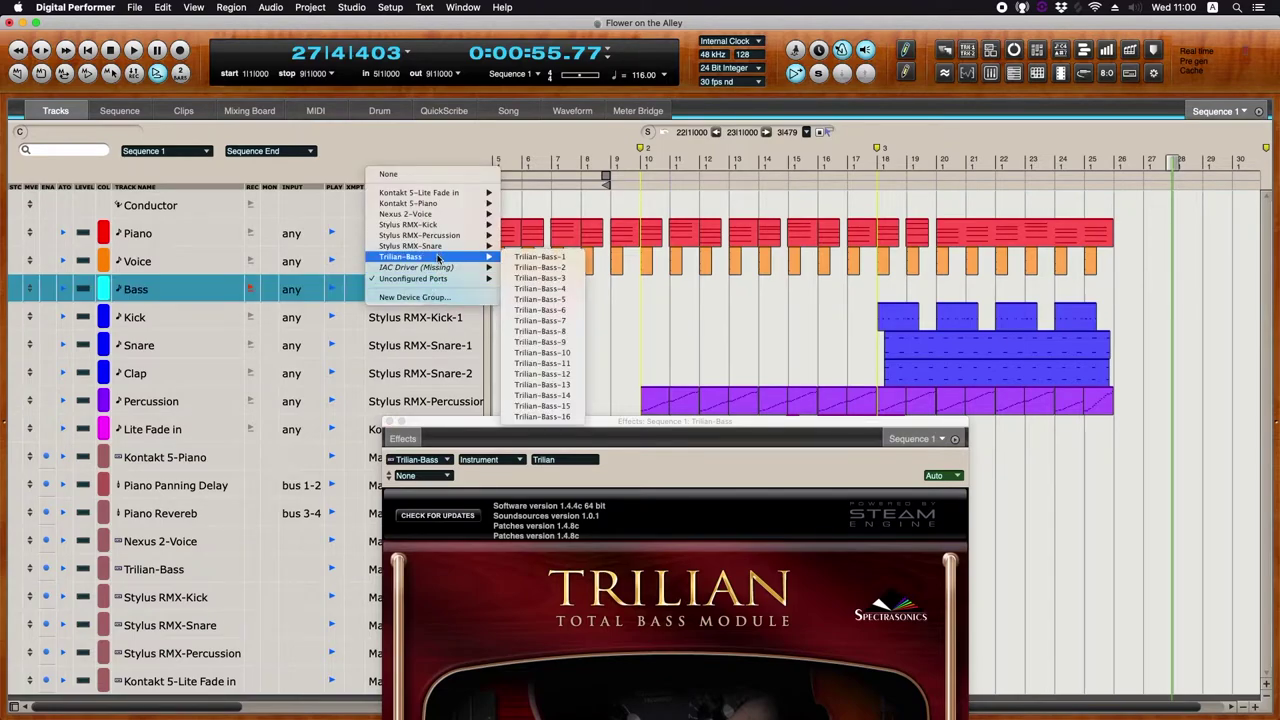
click(538, 257)
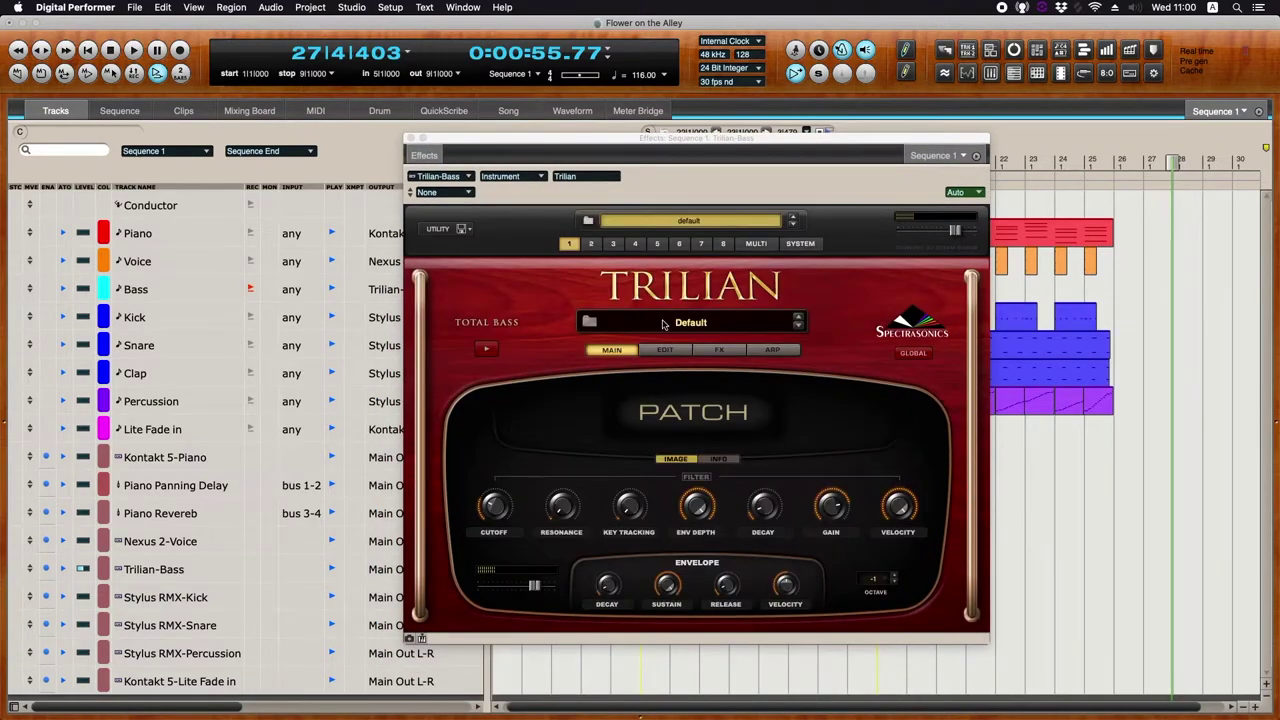
- Filter Trilian's patches to the Synth Bass category and Deep Tones type, and audition the ones from ATC Sweeping Scanner to Blatty Phatty Pulse
click(663, 323)
click(450, 404)
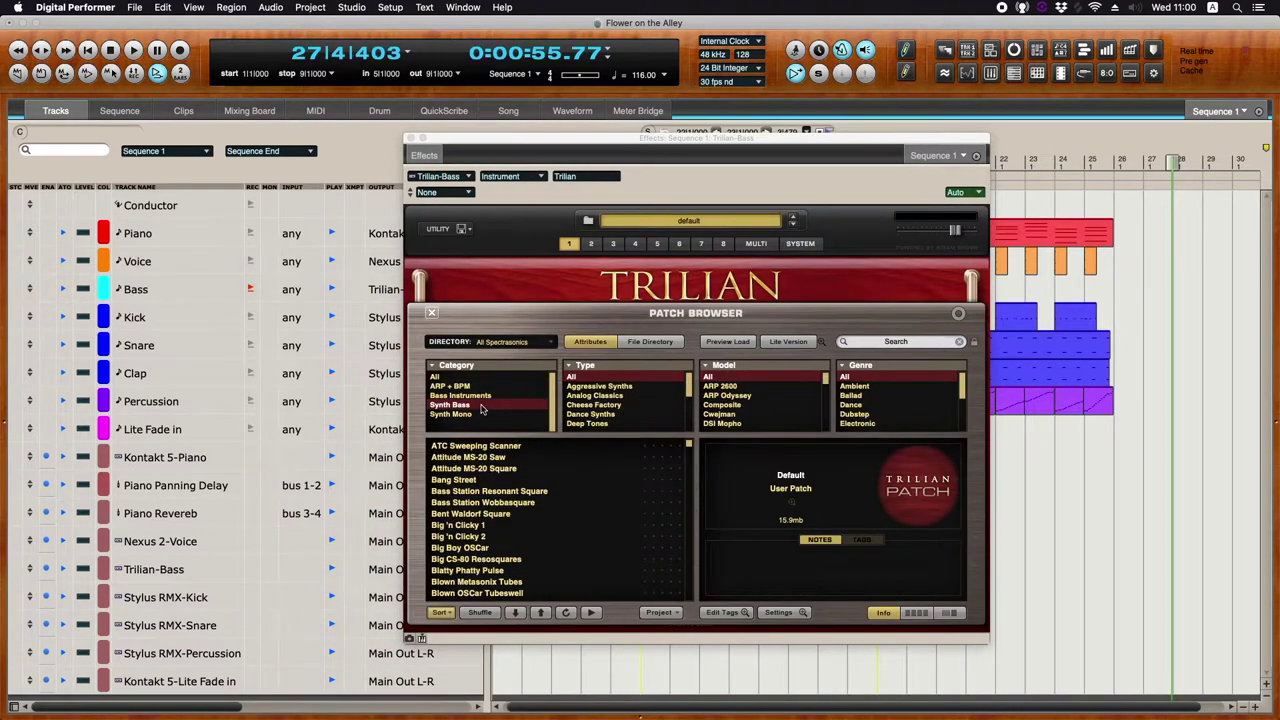
click(590, 423)
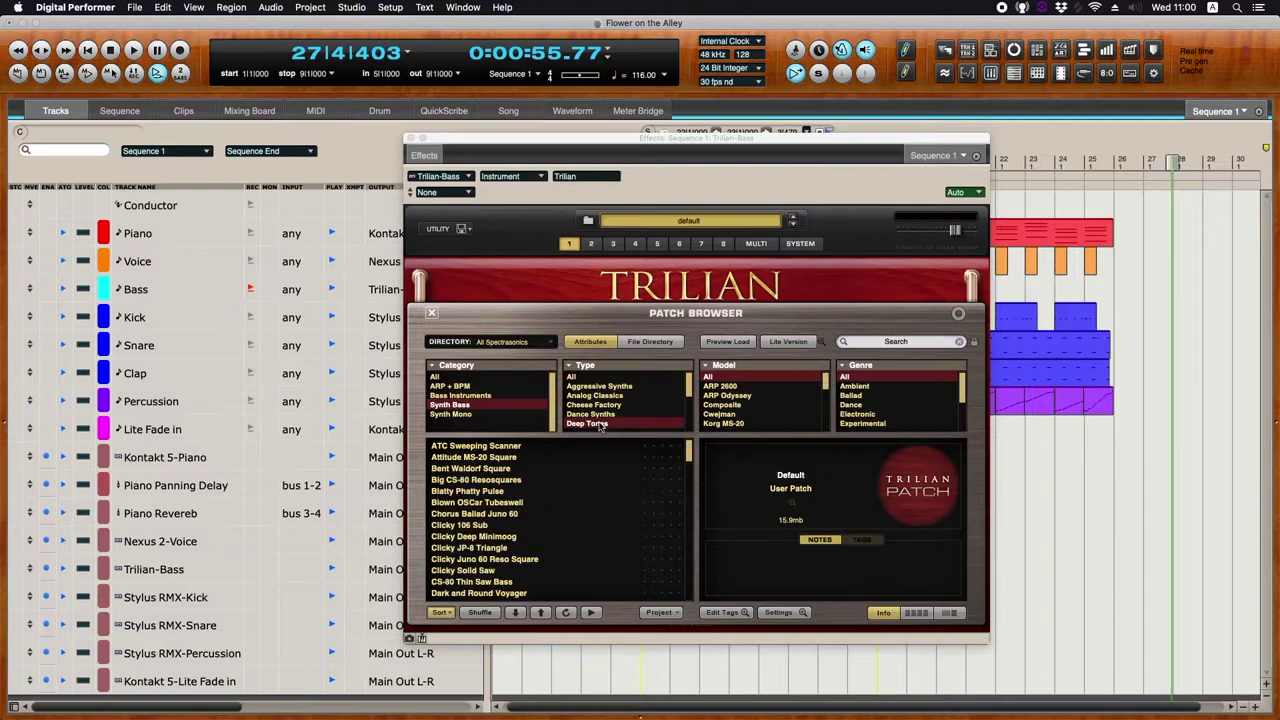
click(549, 447)
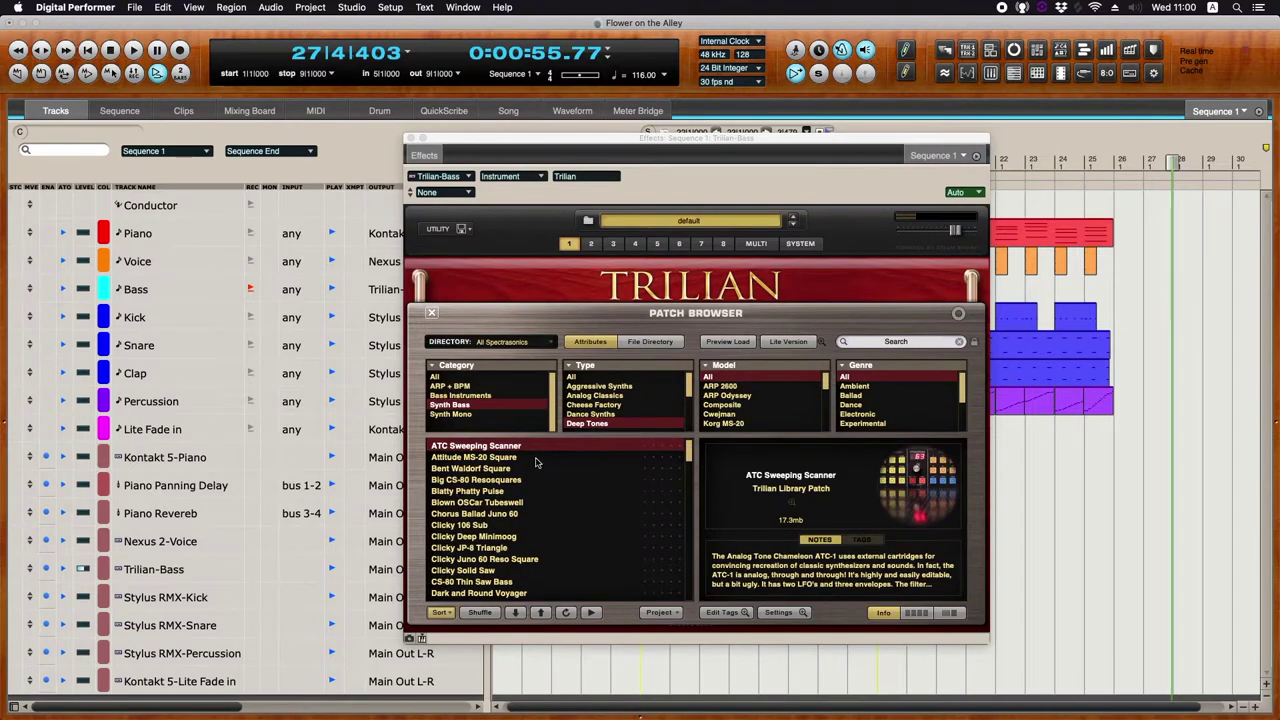
click(534, 459)
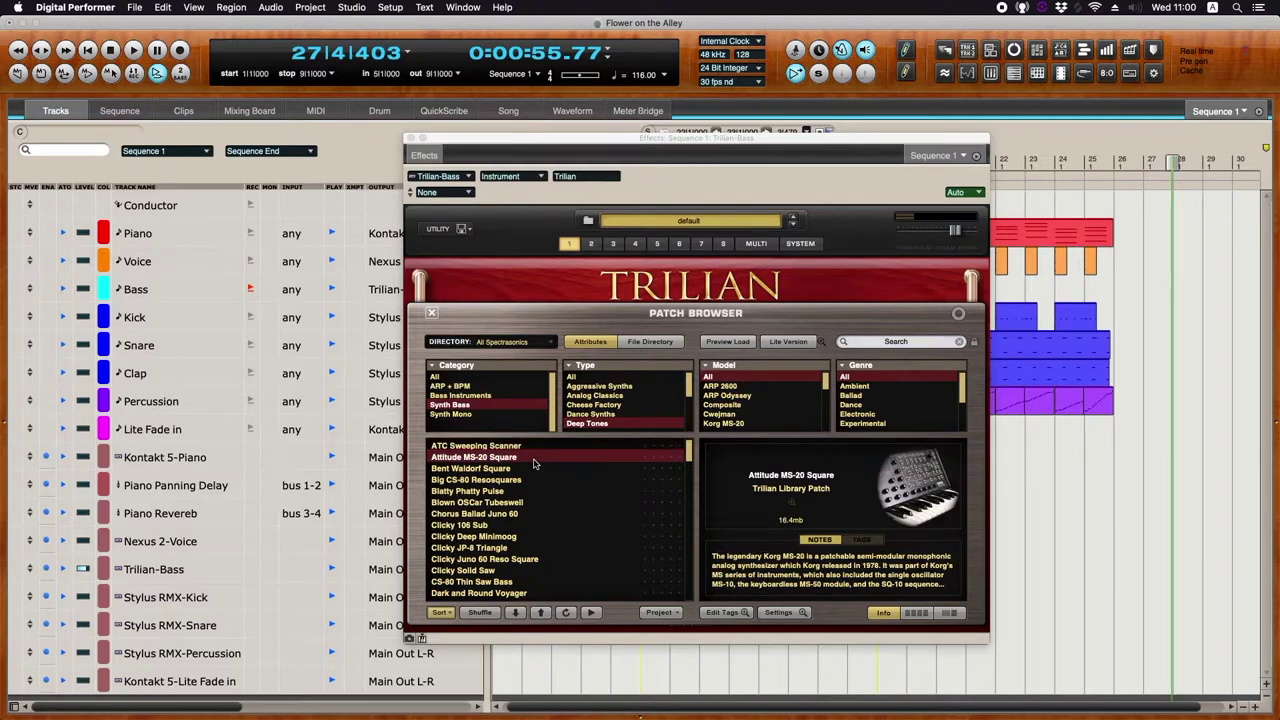
click(527, 468)
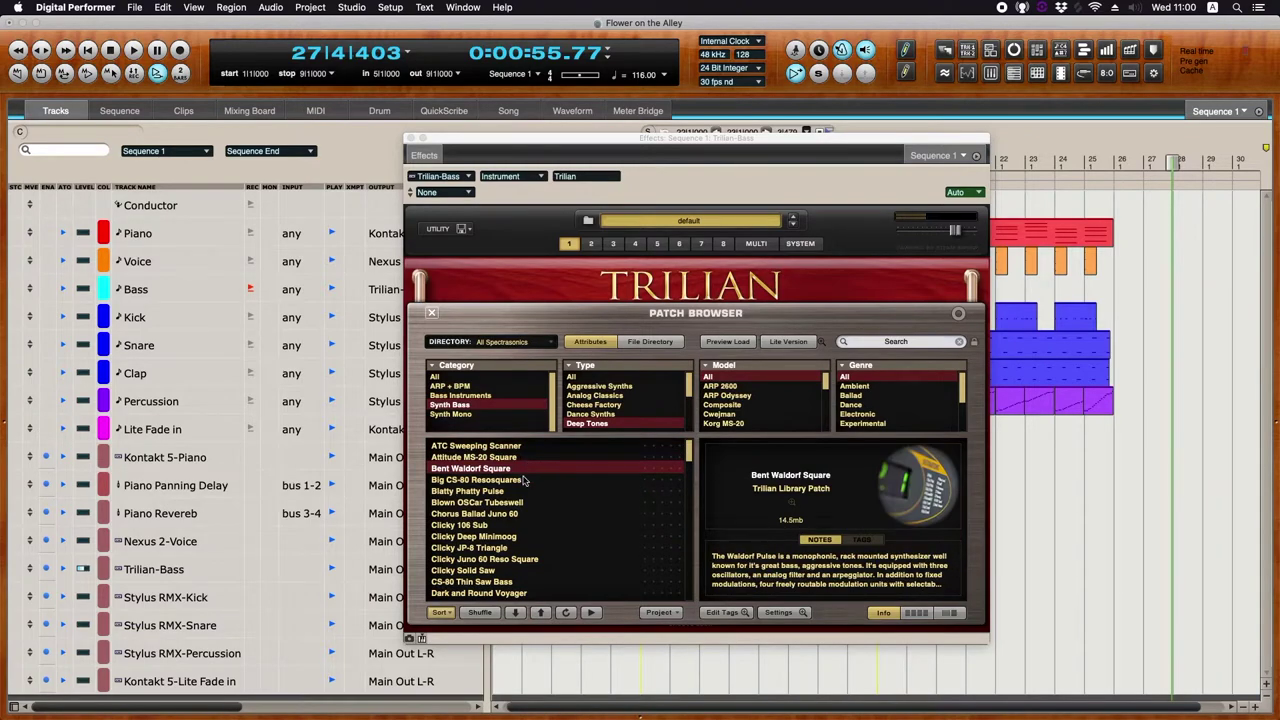
click(524, 480)
click(519, 492)
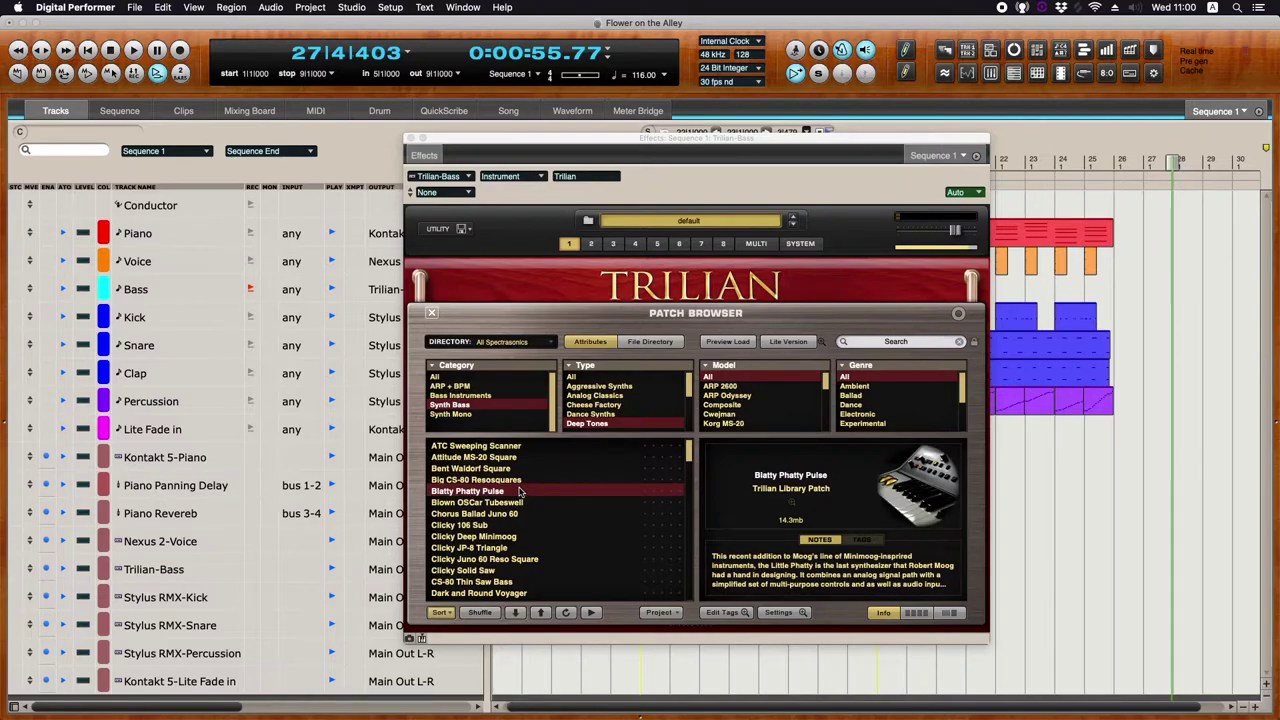
- Audition the following Deep Tones patches one by one and load Clicky JP-8 Triangle
click(516, 613)
click(516, 613)
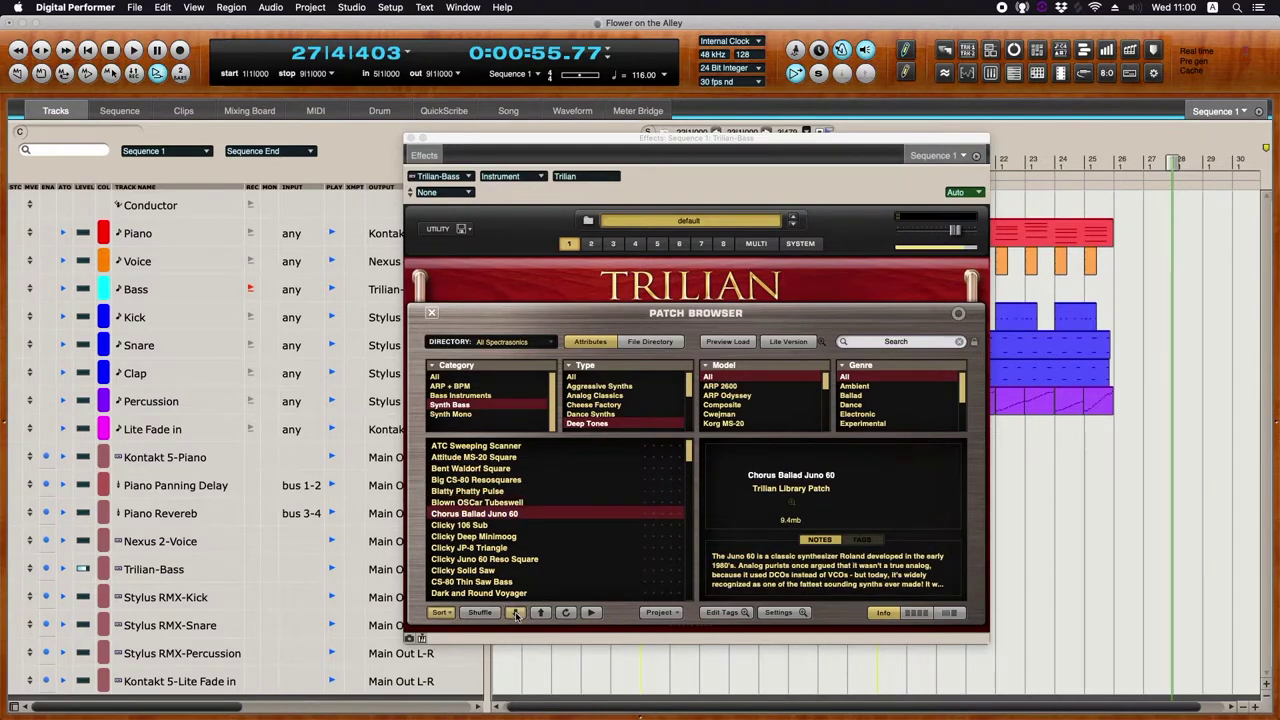
click(516, 613)
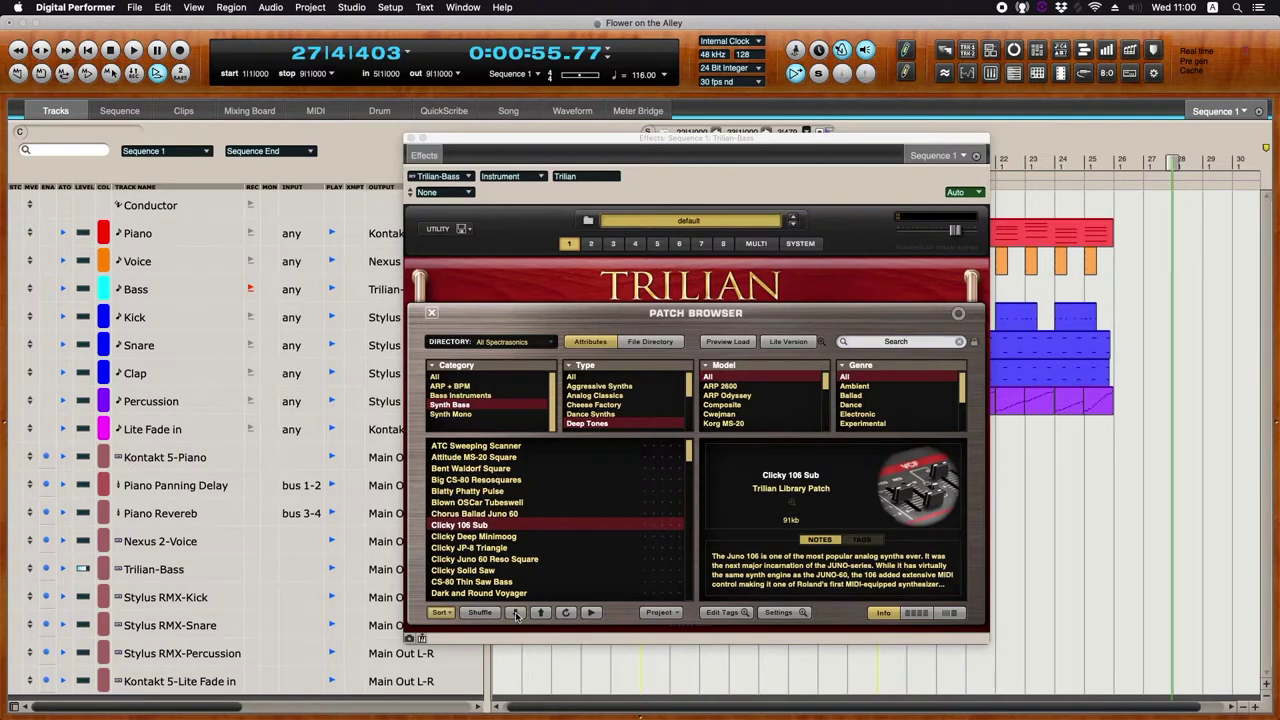
click(516, 613)
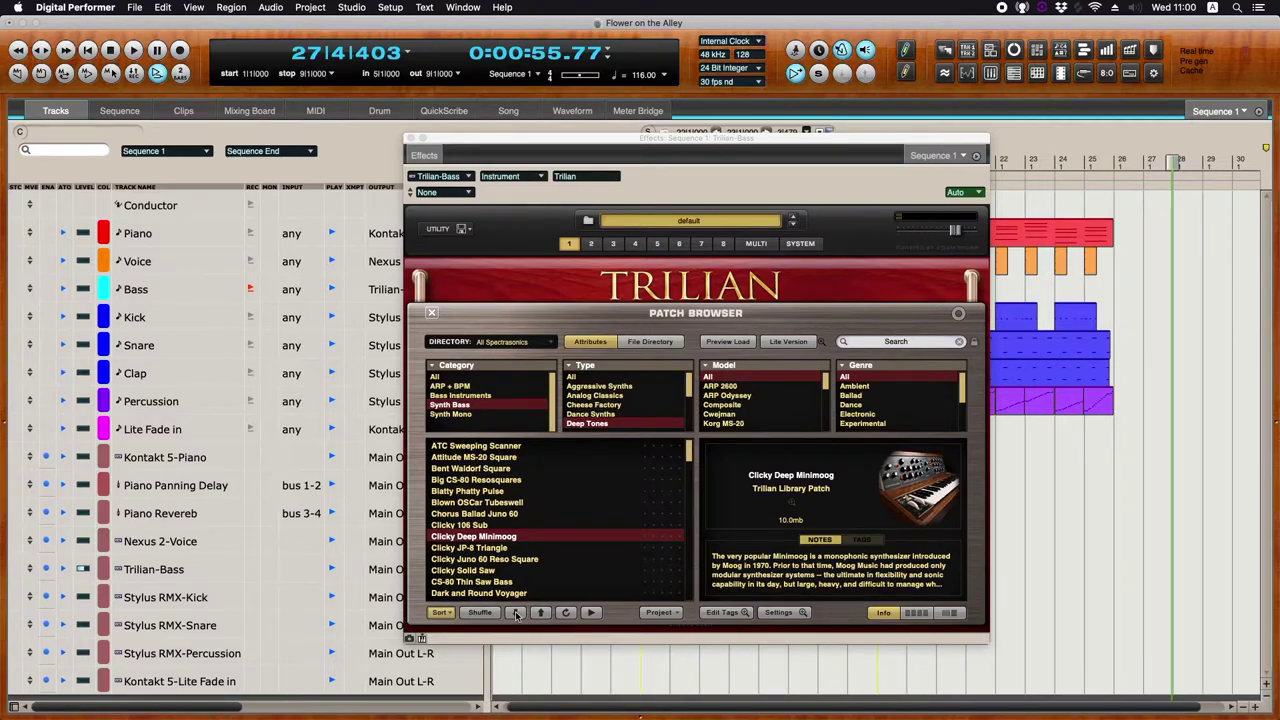
click(516, 613)
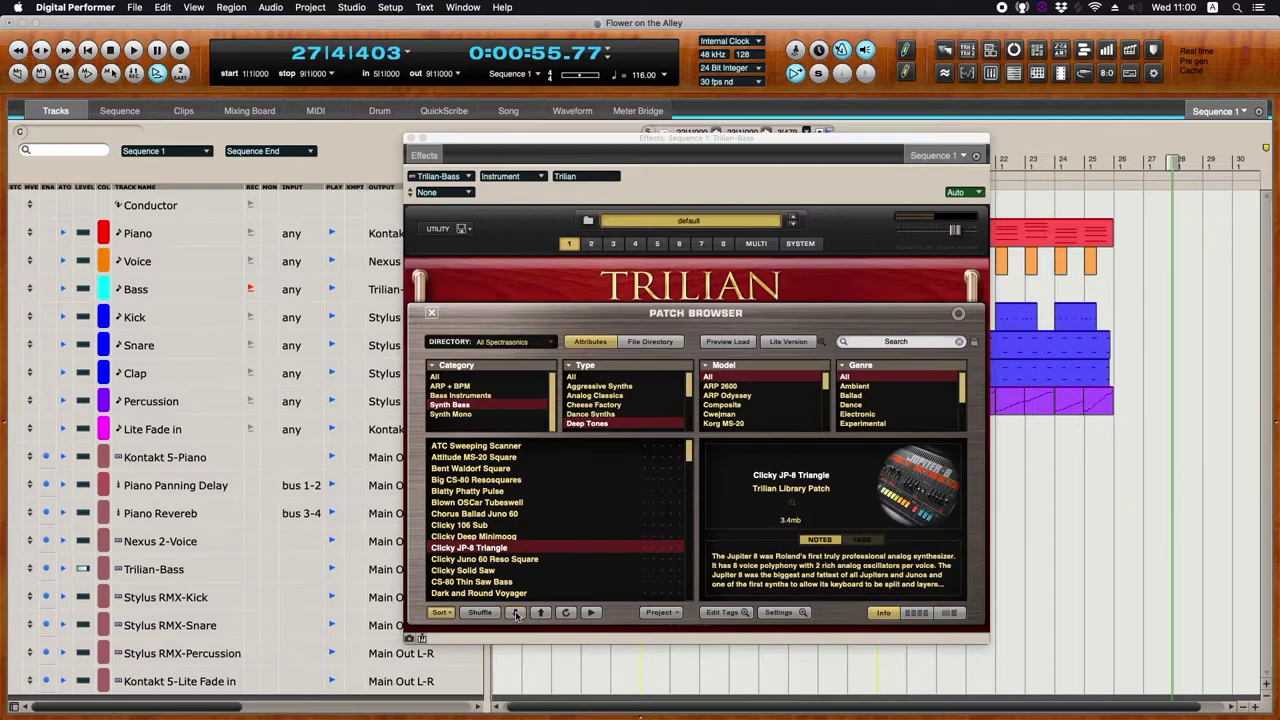
click(432, 314)
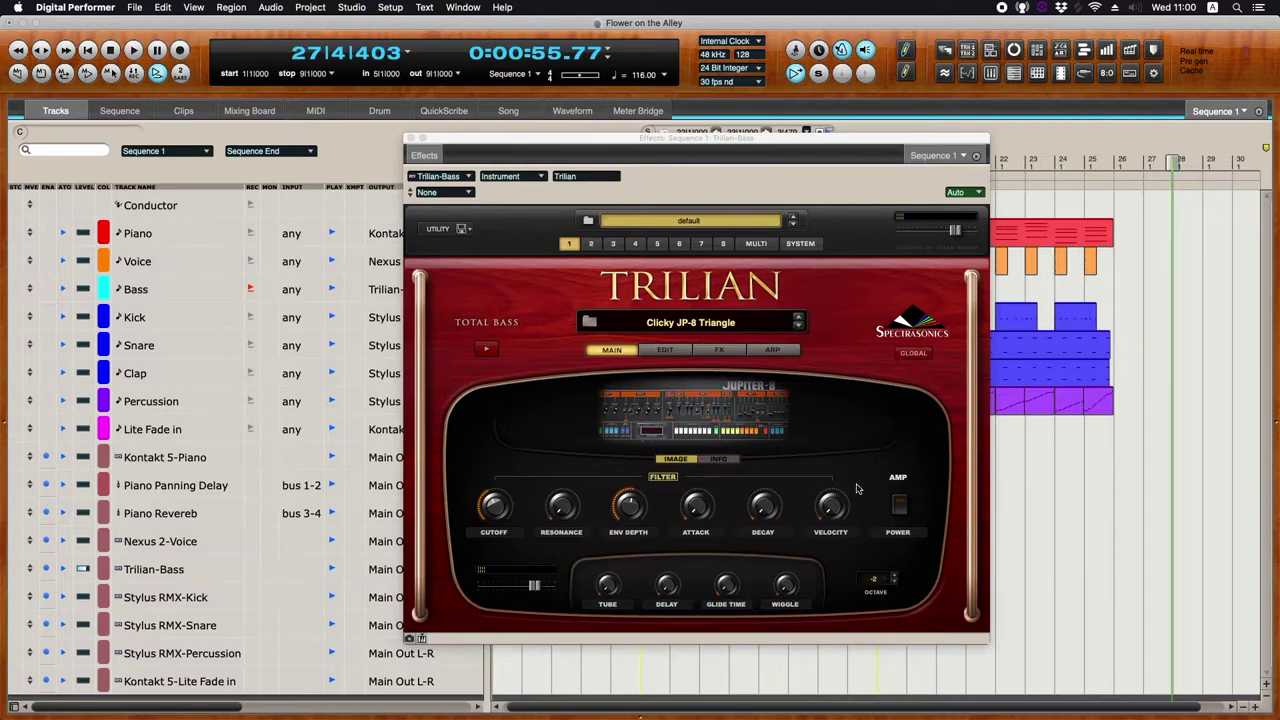
- Try the Clicky JP-8 Triangle patch with its amp switched on and off, and test Layer A in the patch's detailed settings
click(899, 507)
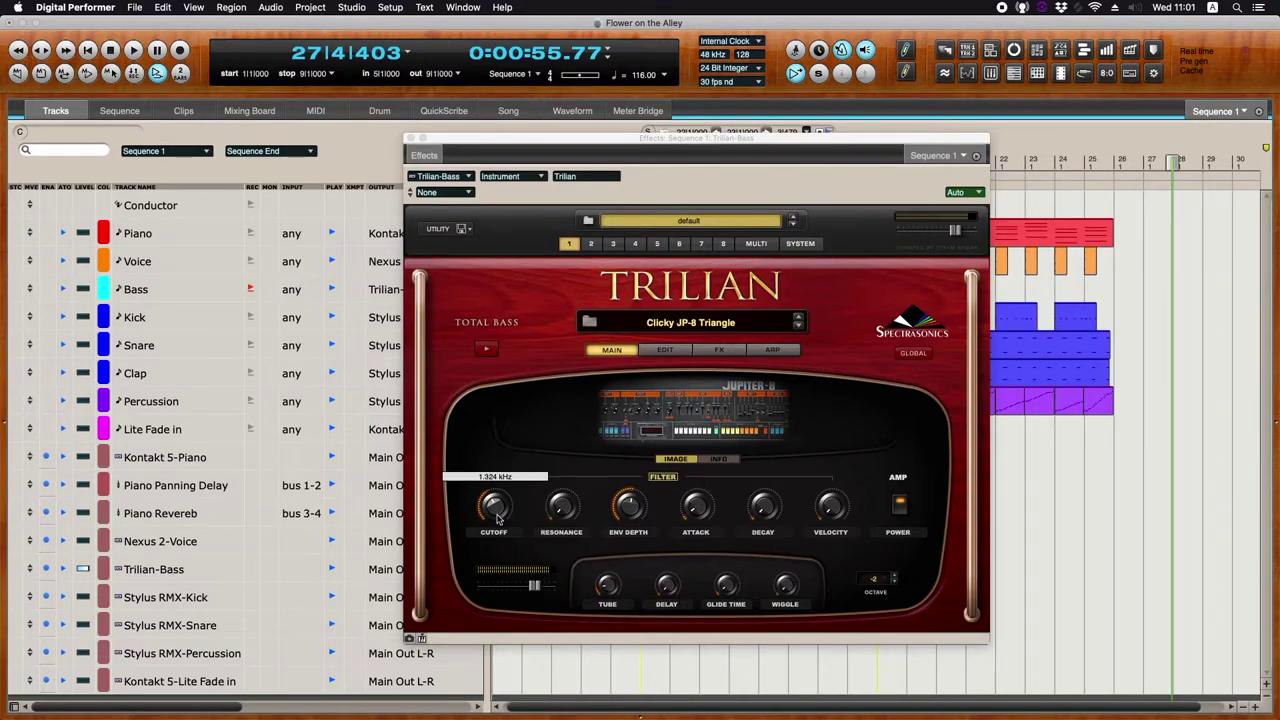
mouse_move(604, 595)
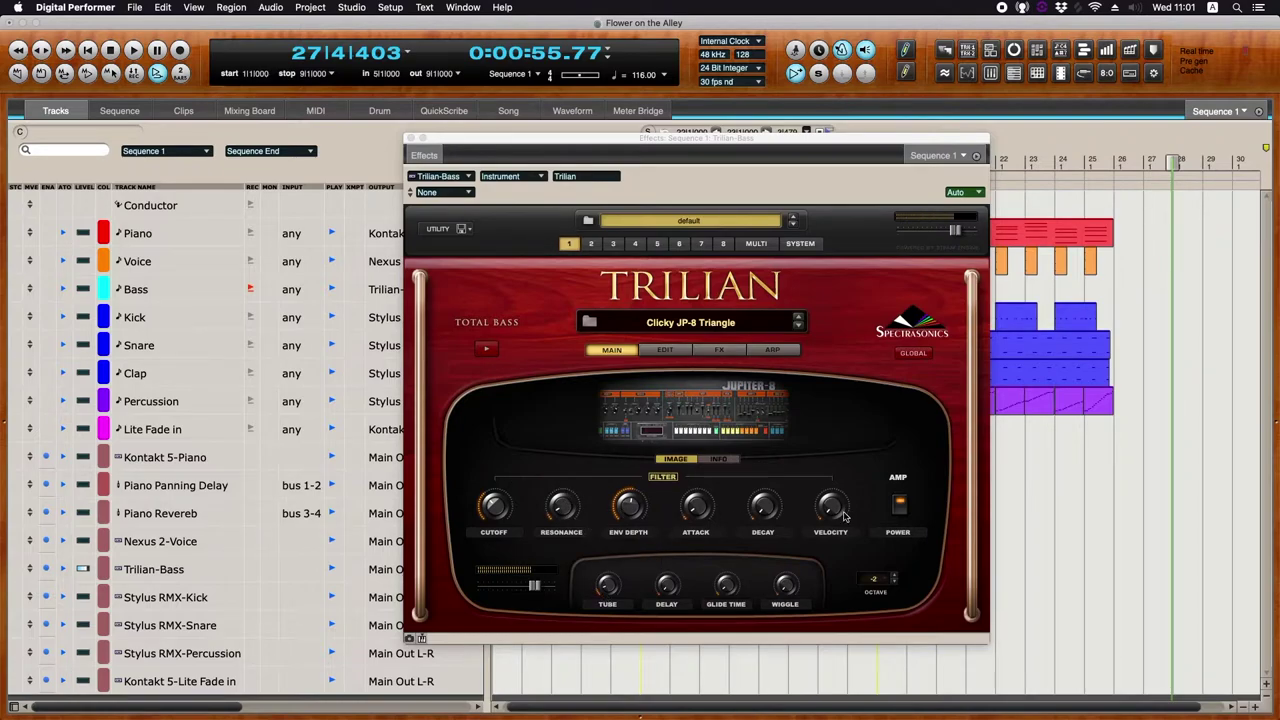
click(898, 506)
mouse_move(703, 505)
click(661, 351)
click(454, 457)
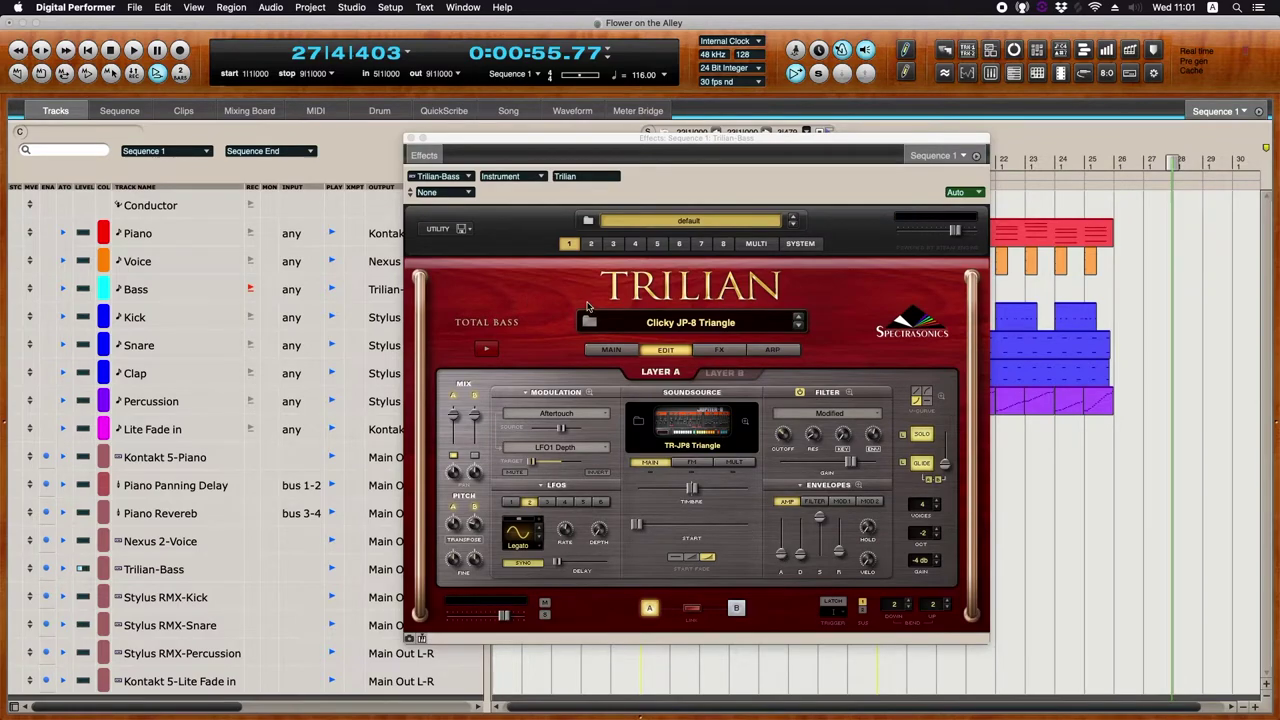
- Load the Clicky Solid Saw patch into Trilian and return to its main page
click(644, 330)
click(510, 562)
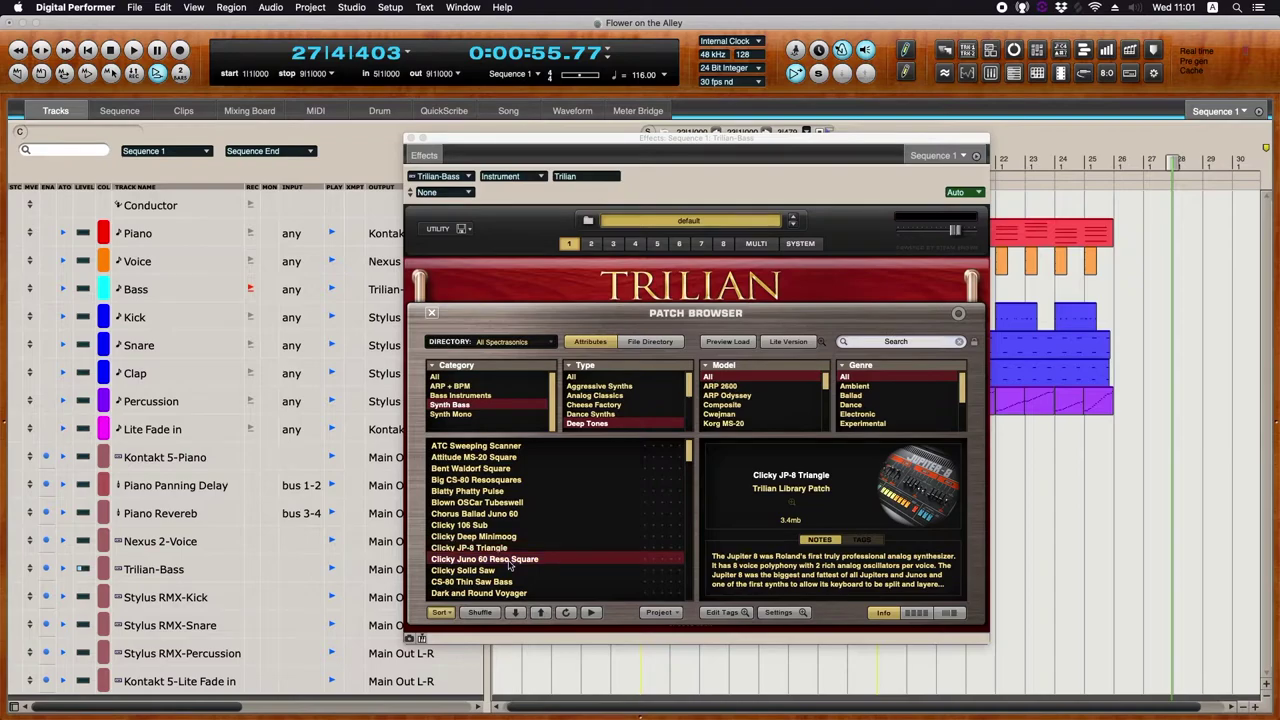
click(498, 571)
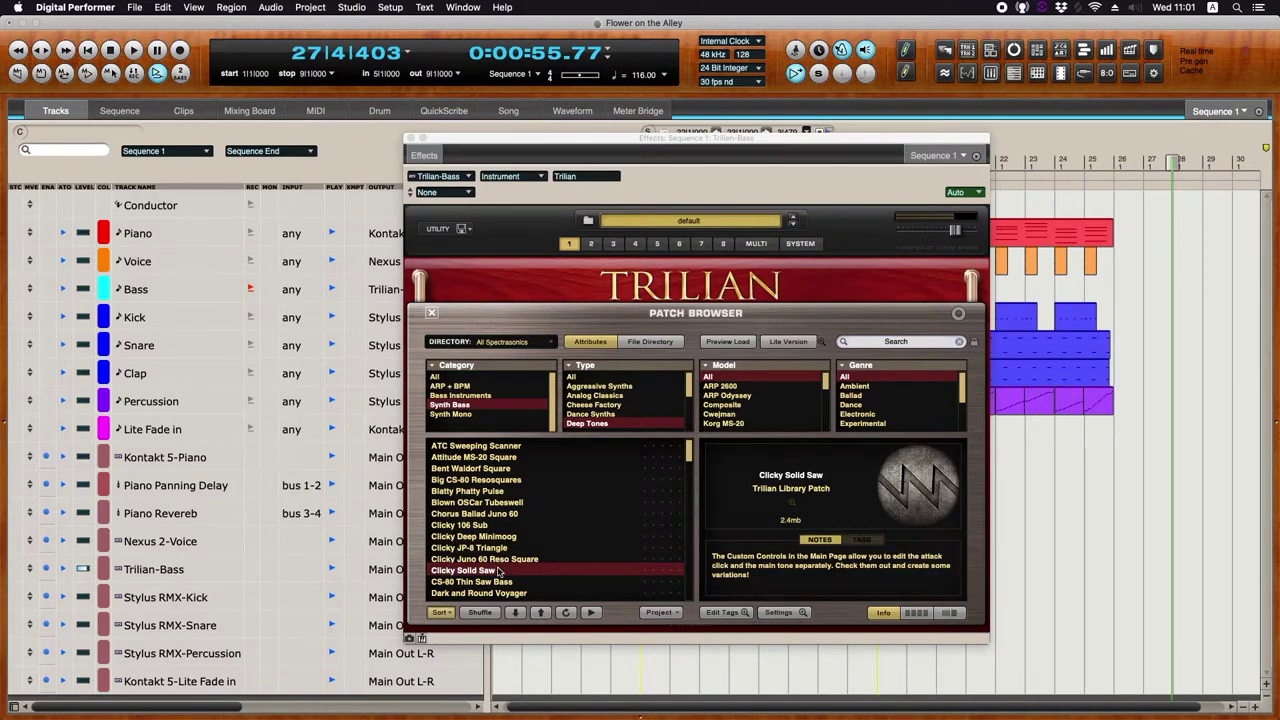
click(433, 313)
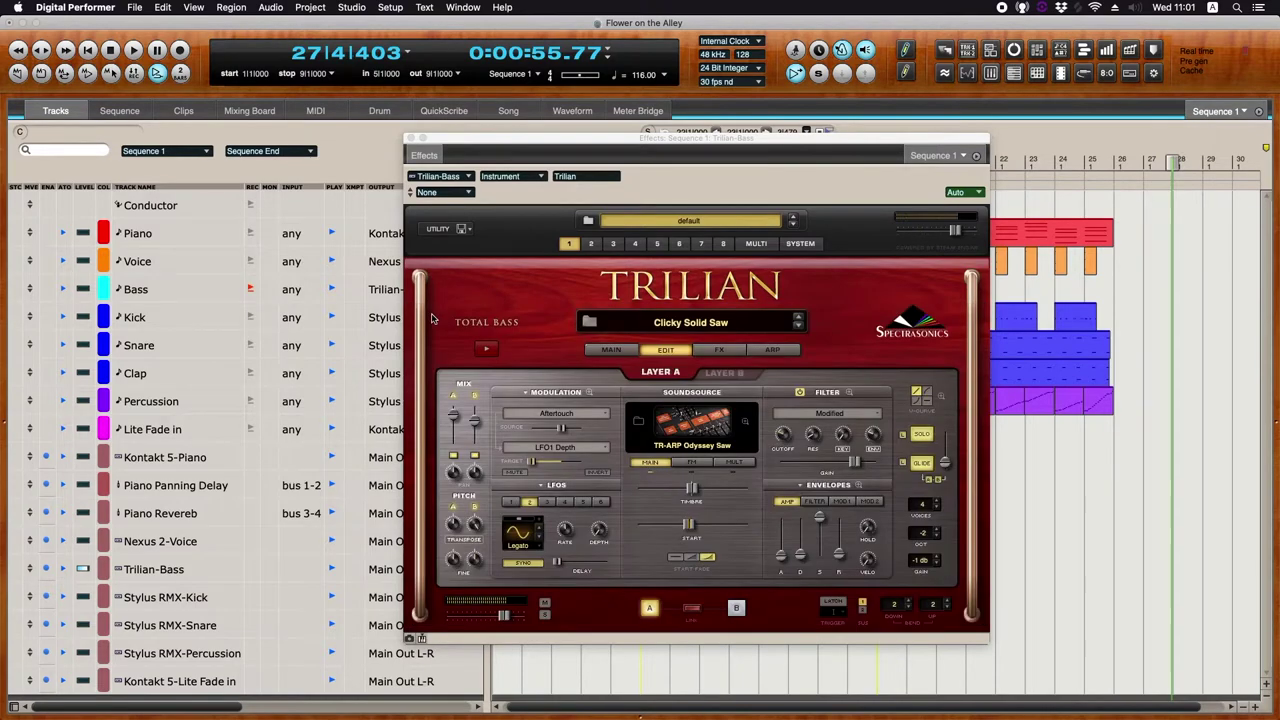
click(612, 350)
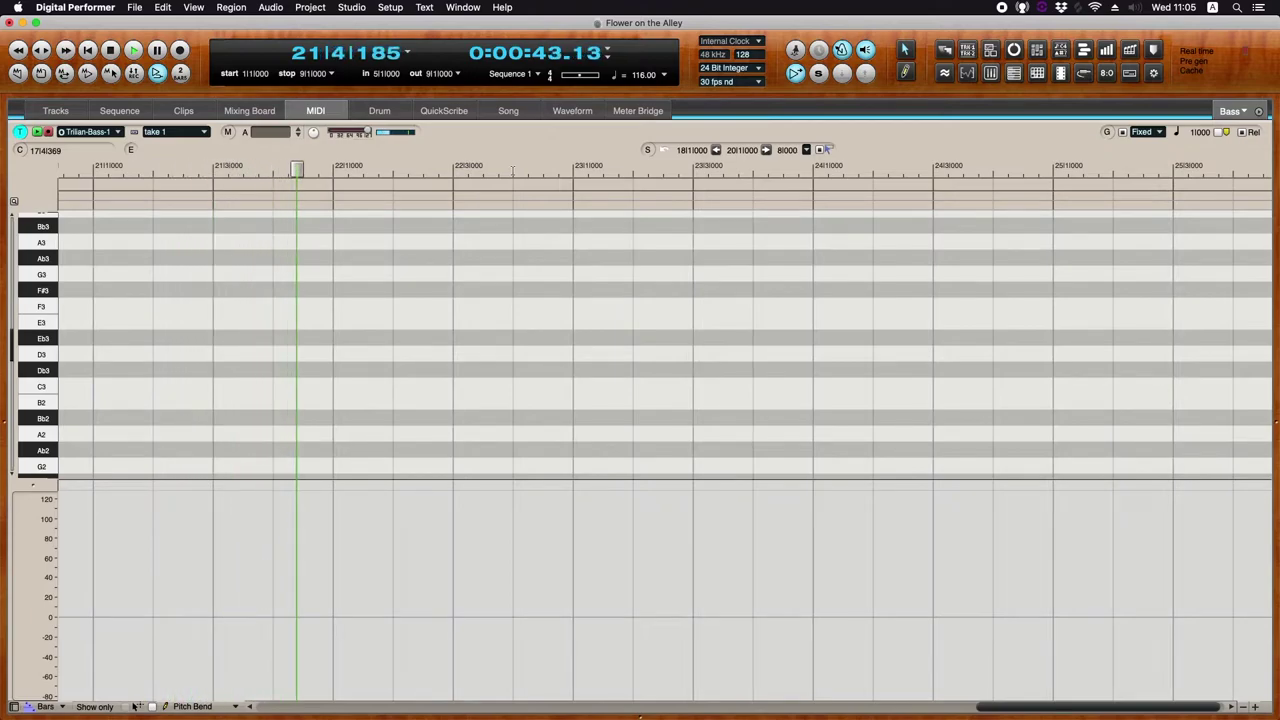
- Start playback just before bar 18 and punch in recording to add the bass notes of bars 20–21
key(space)
scroll(480, 334, left, 10)
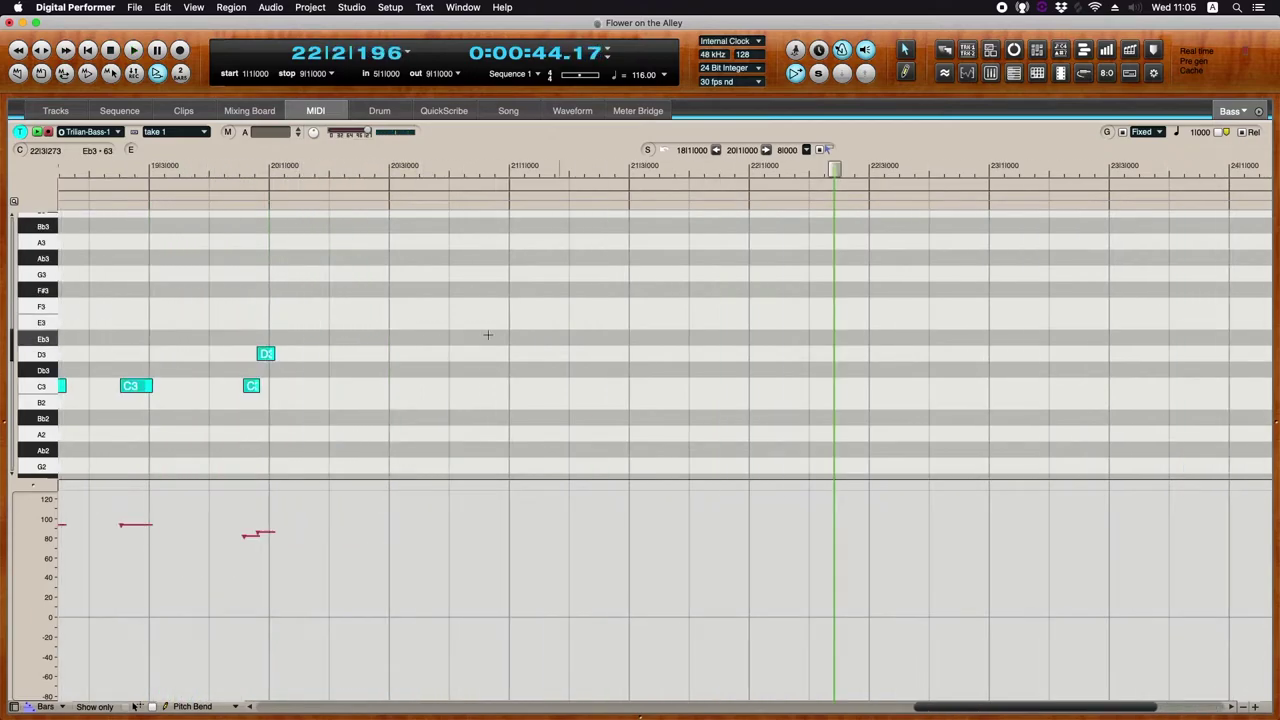
click(232, 170)
key(space)
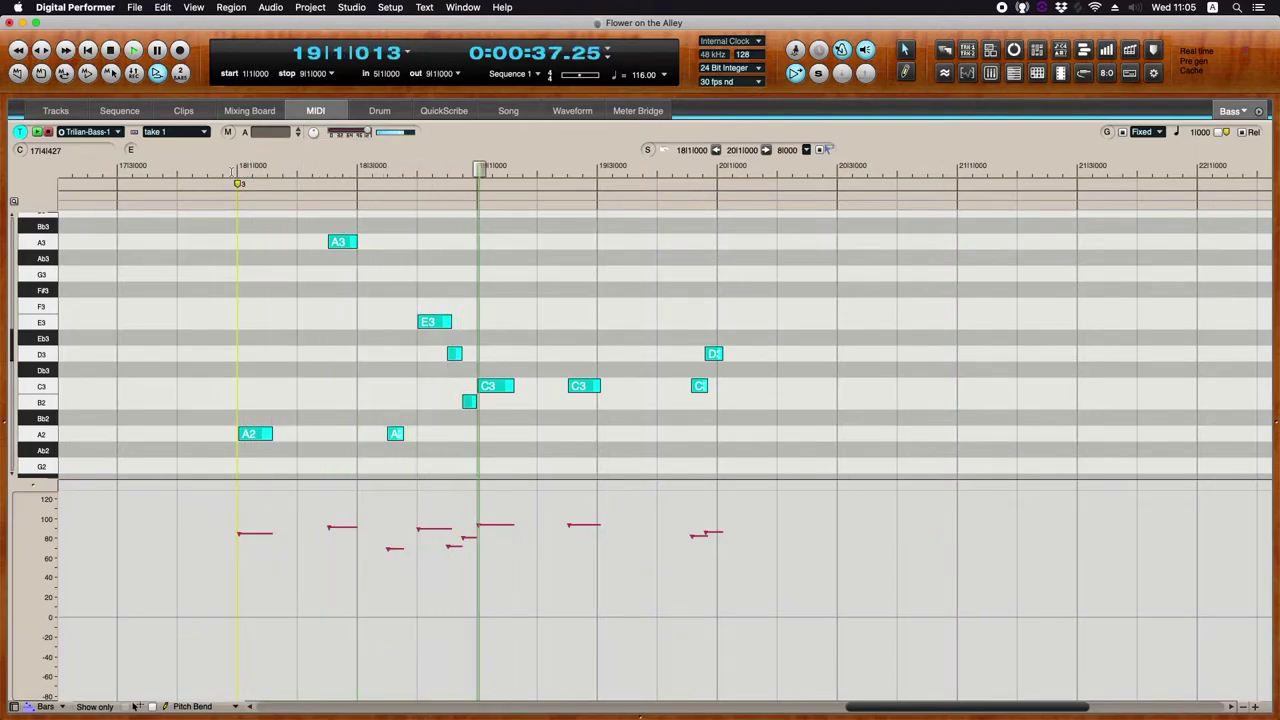
key(3)
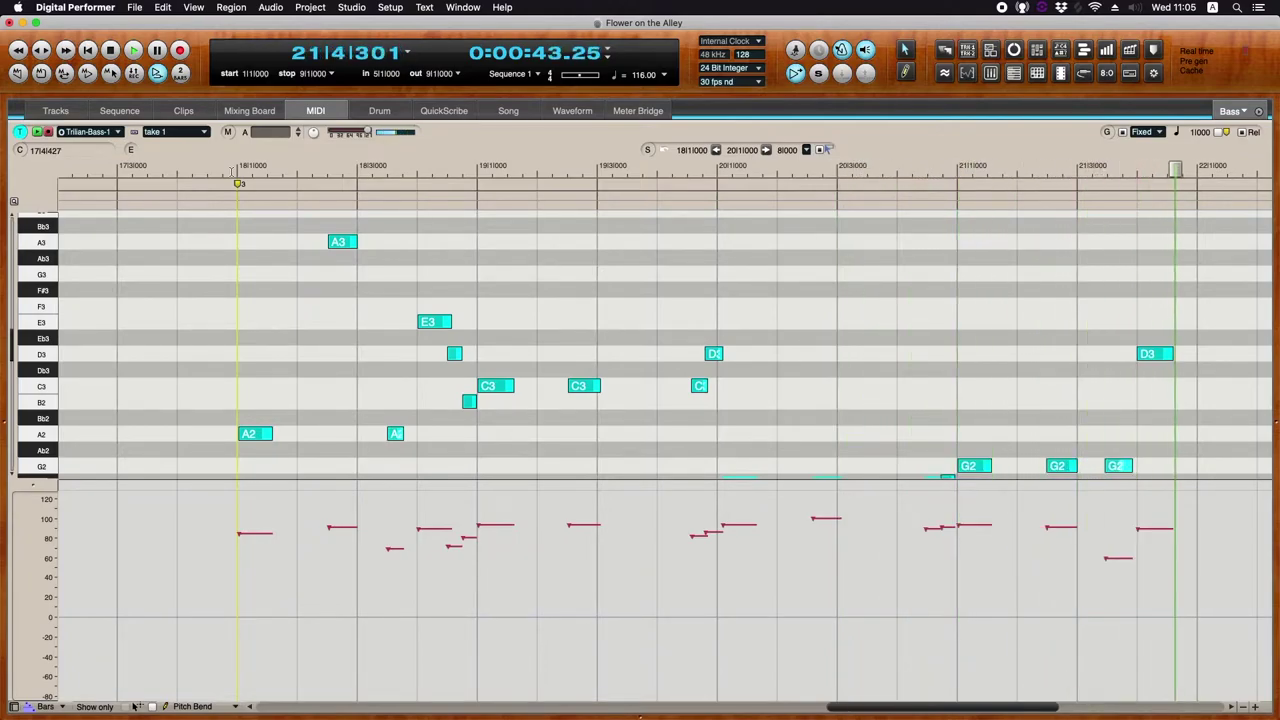
key(space)
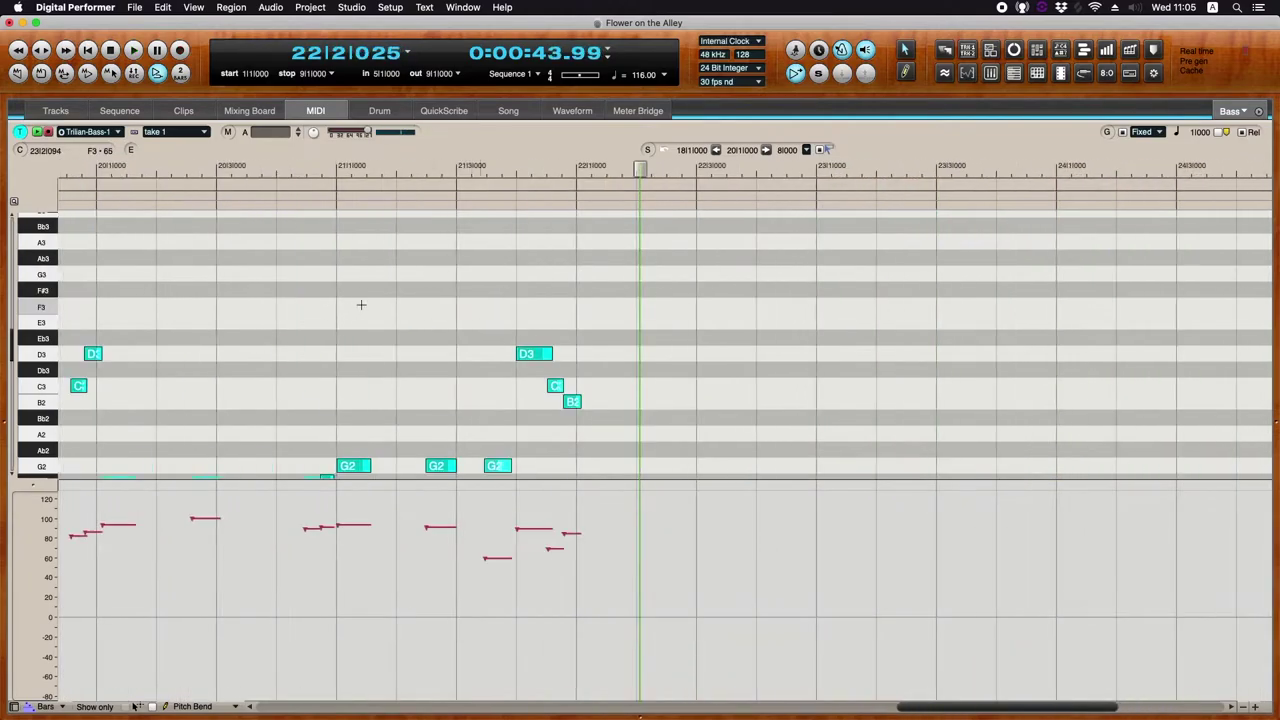
- Quantize the attacks of all recorded bass notes in bars 18–21 to the sixteenth-note grid
key(super+Left)
key(super+Left)
key(super+Down)
drag(184, 229, 663, 477)
key(super+0)
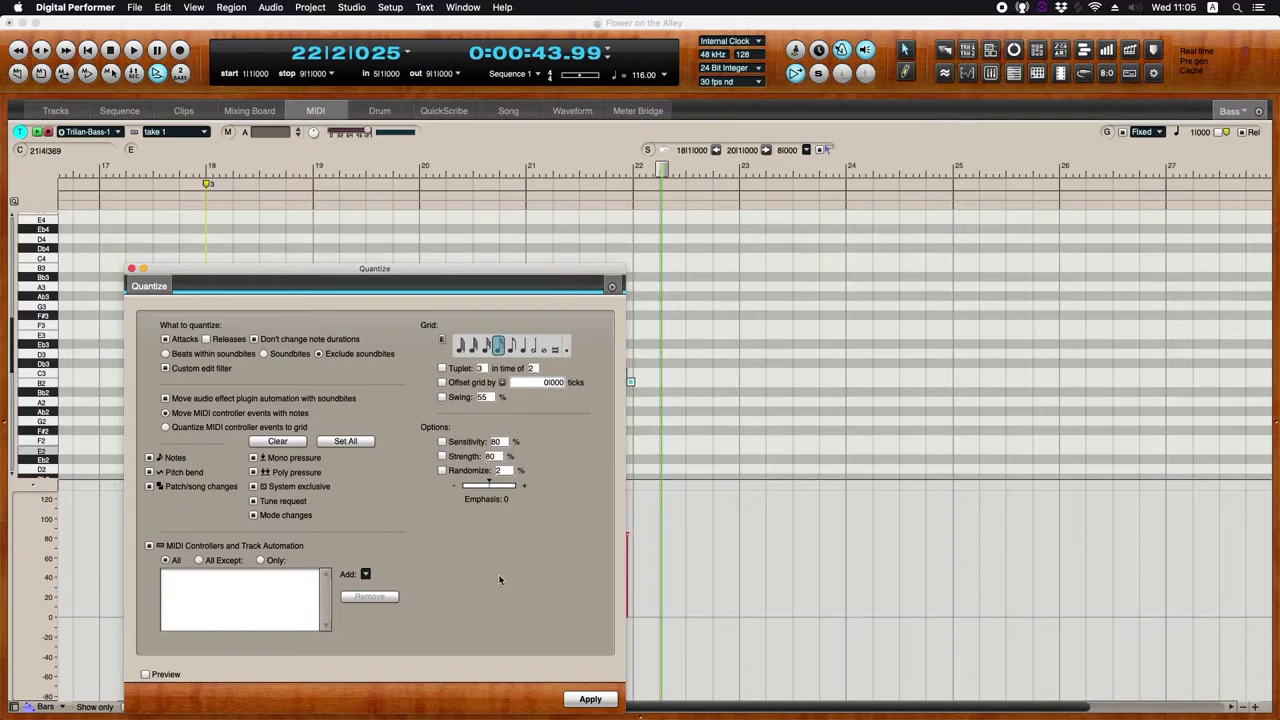
click(588, 700)
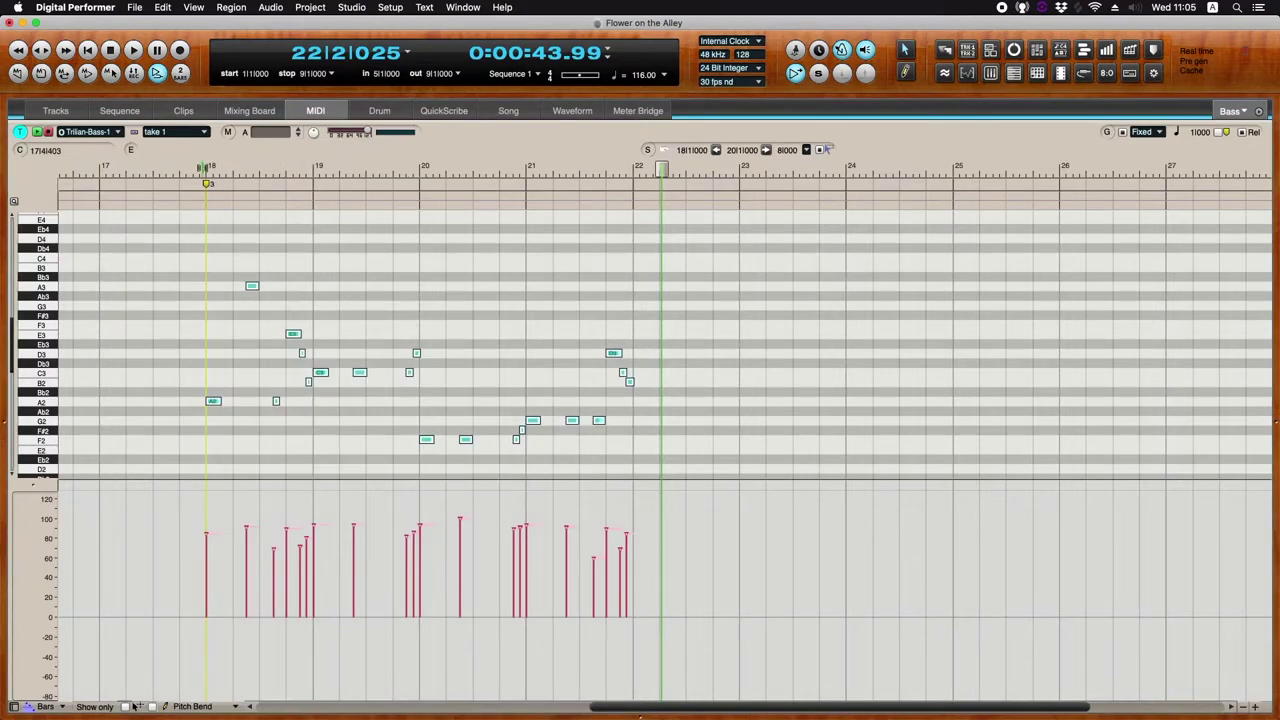
- Set the on velocity of all bass notes in bars 18–21 to 110 and save the project
key(super+1)
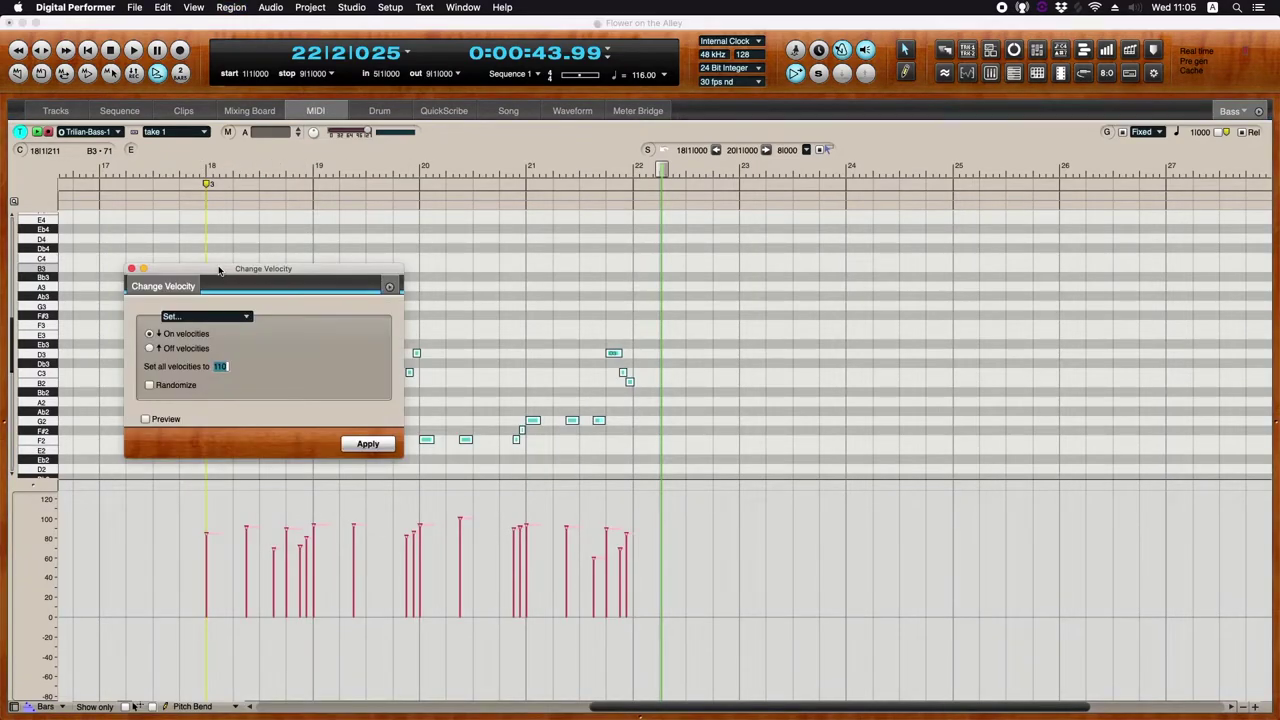
key(Return)
click(196, 166)
key(super+Left)
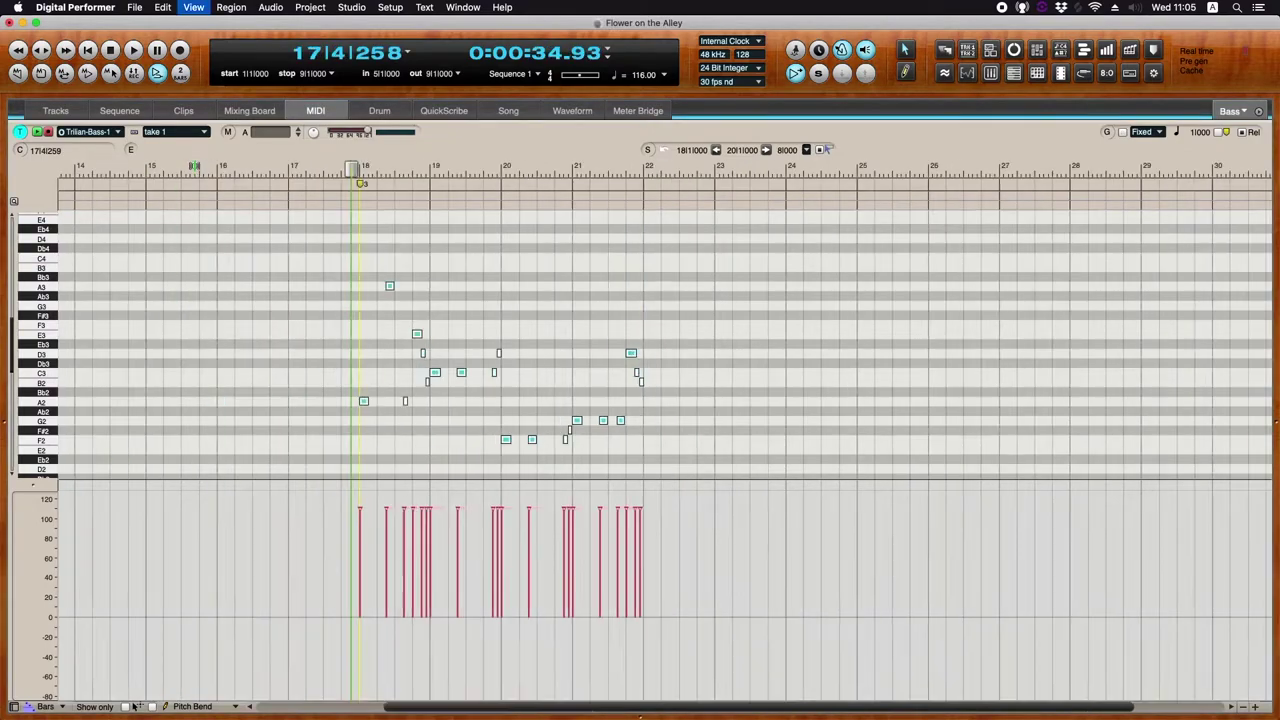
key(super+bracketleft)
key(super+Down)
key(super+Down)
key(super+Down)
key(super+s)
- Play back the bass line from just before bar 18 into bar 19 to check its note lengths
key(super+bracketright)
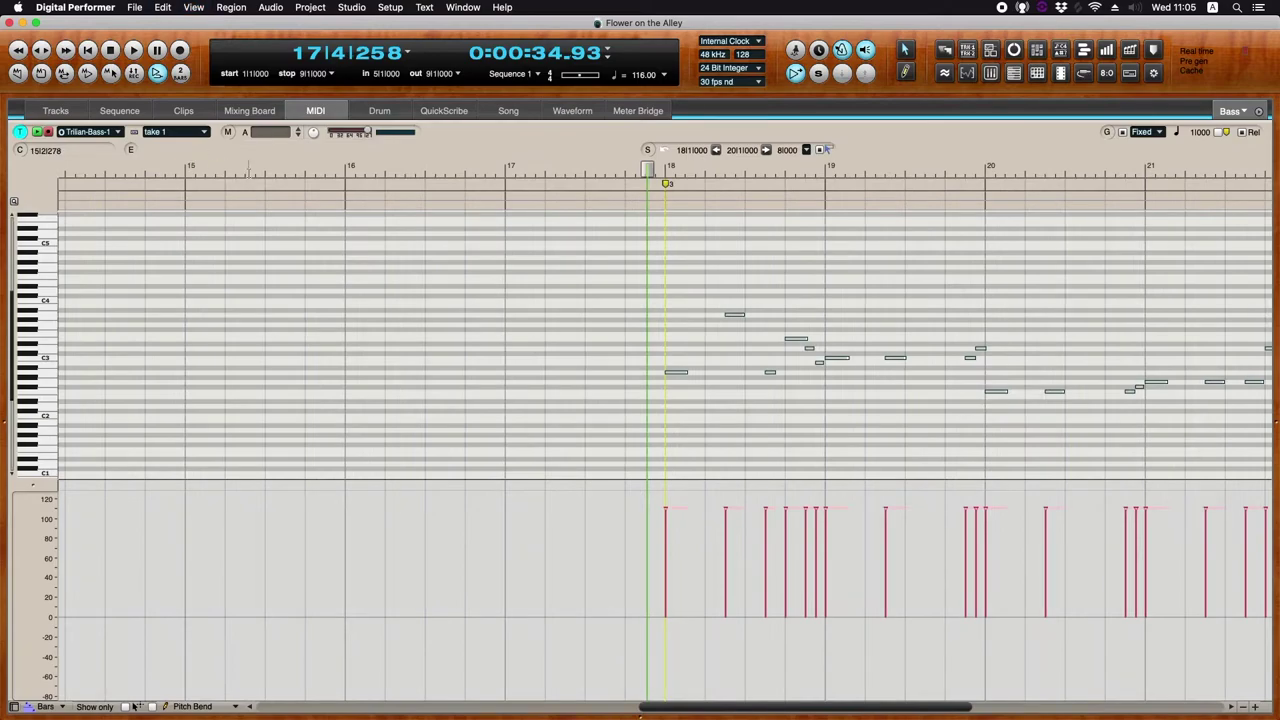
key(super+bracketright)
key(super+alt+bracketright)
key(super+alt+bracketright)
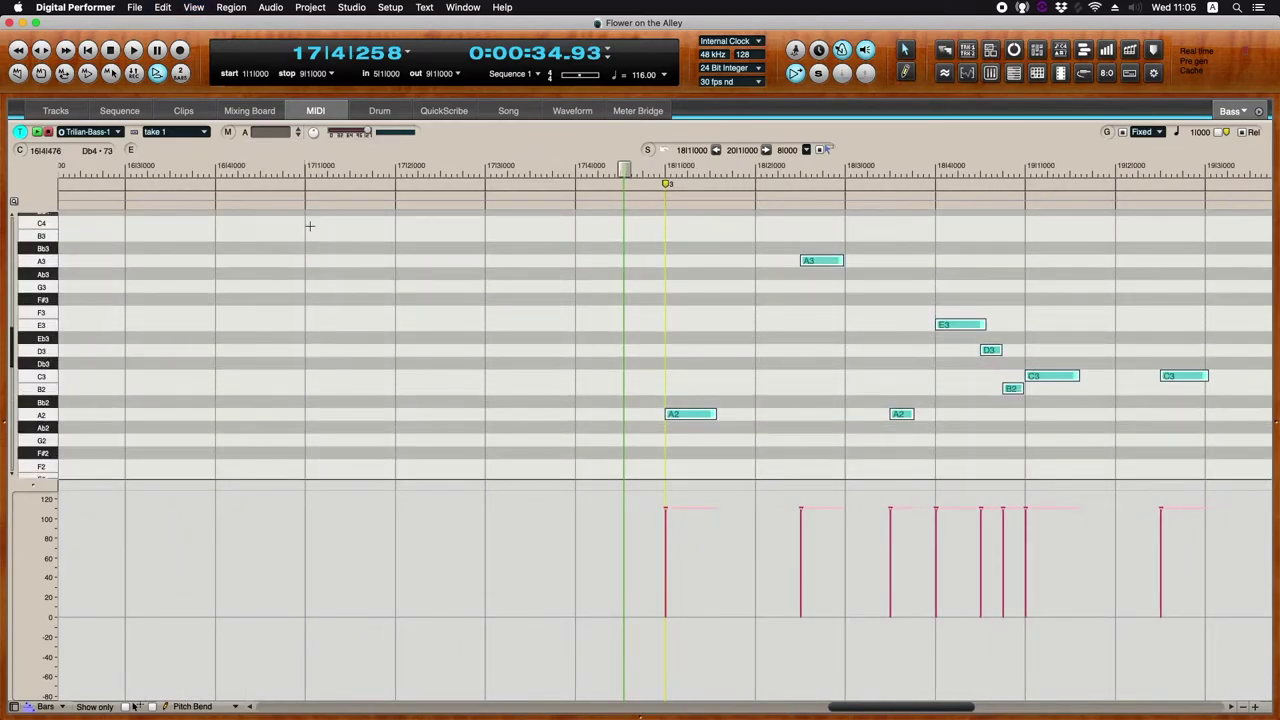
scroll(457, 300, right, 3)
key(space)
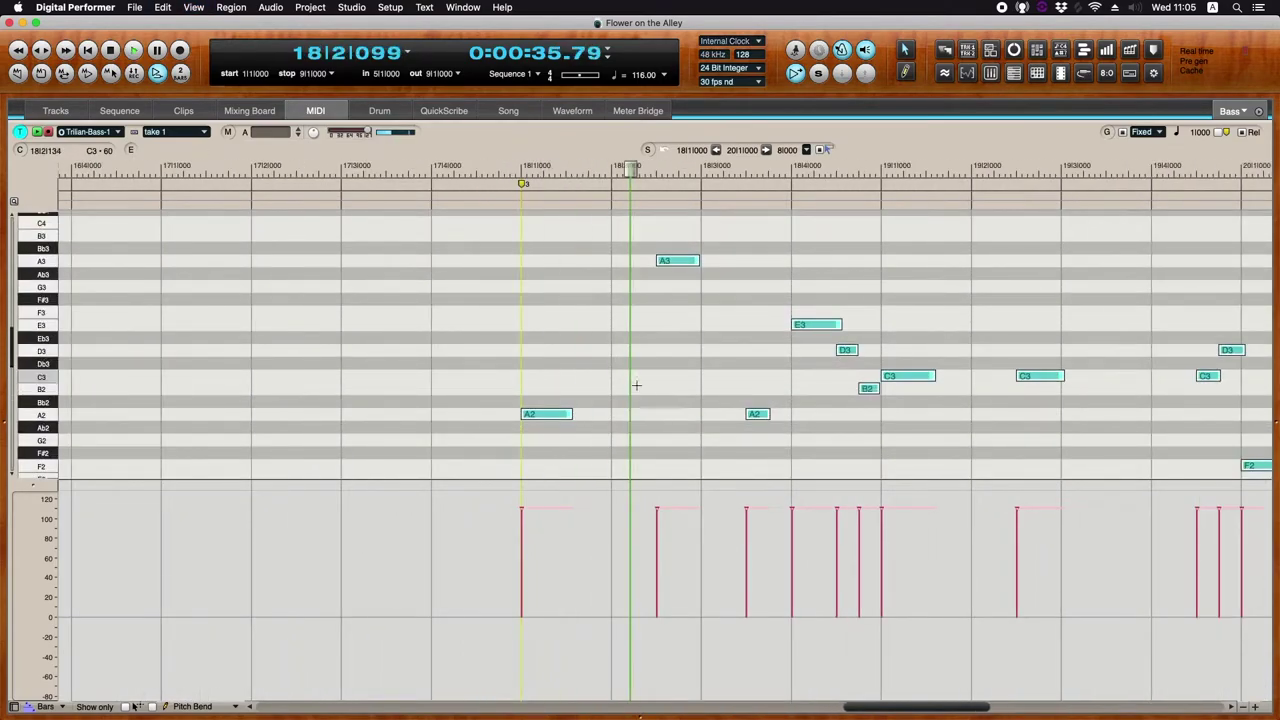
scroll(658, 369, down, 3)
scroll(680, 374, right, 4)
click(700, 380)
key(space)
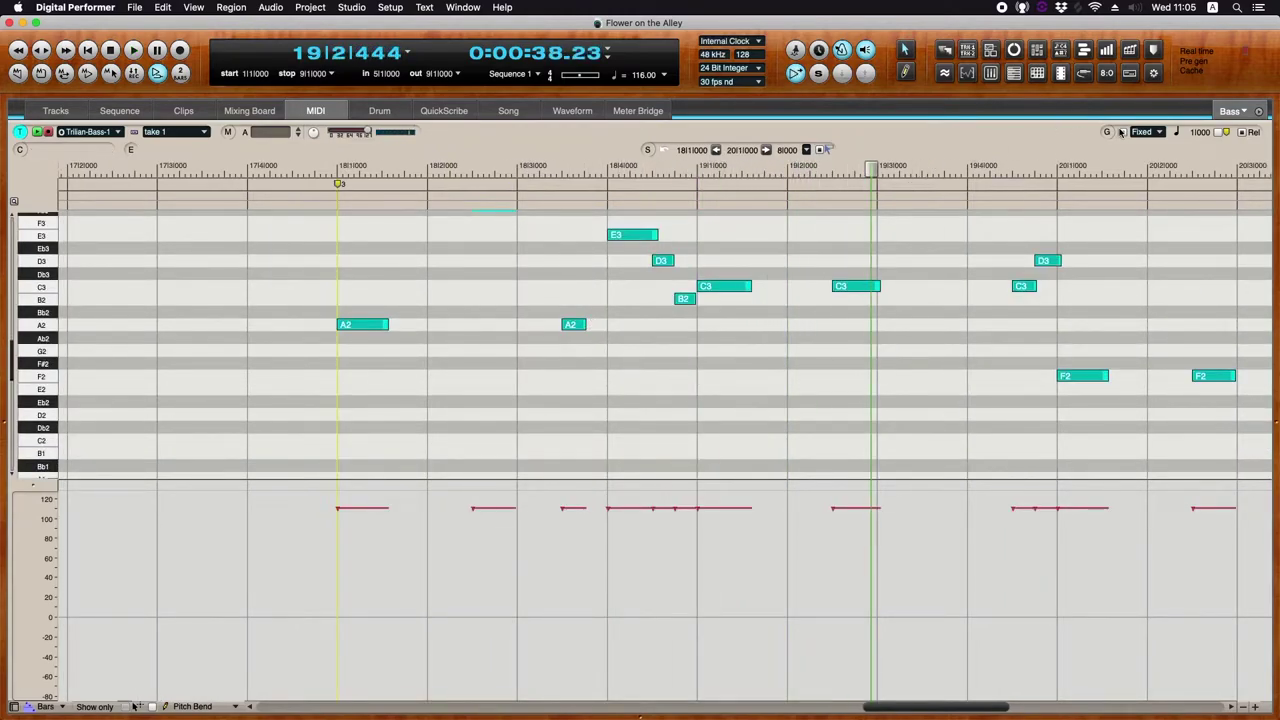
- Lengthen bar 18's two A2 notes, the first to 311 ticks, and shorten its E3, D3 and B2, the B2 to 68 ticks
drag(590, 325, 598, 324)
drag(658, 235, 691, 292)
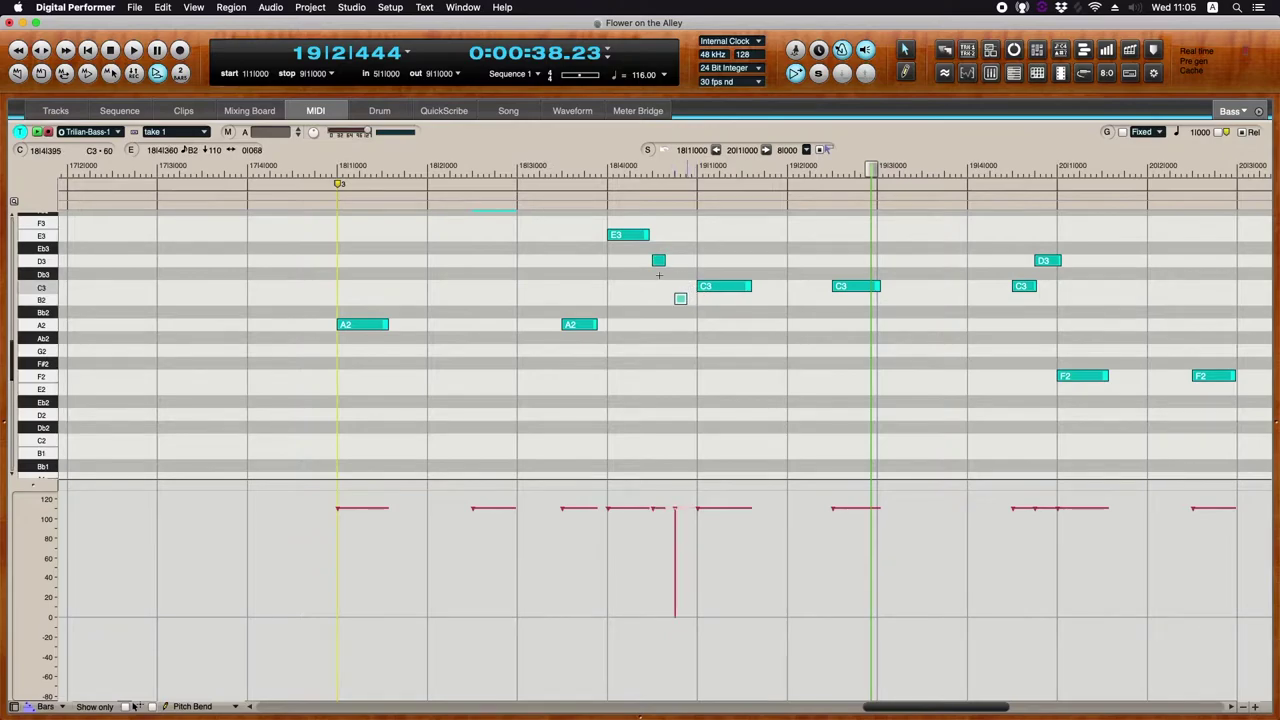
click(335, 170)
drag(389, 325, 400, 324)
- Audition the line from just before bar 18, lengthening the D3 at 18|4|240 to 111 ticks
key(space)
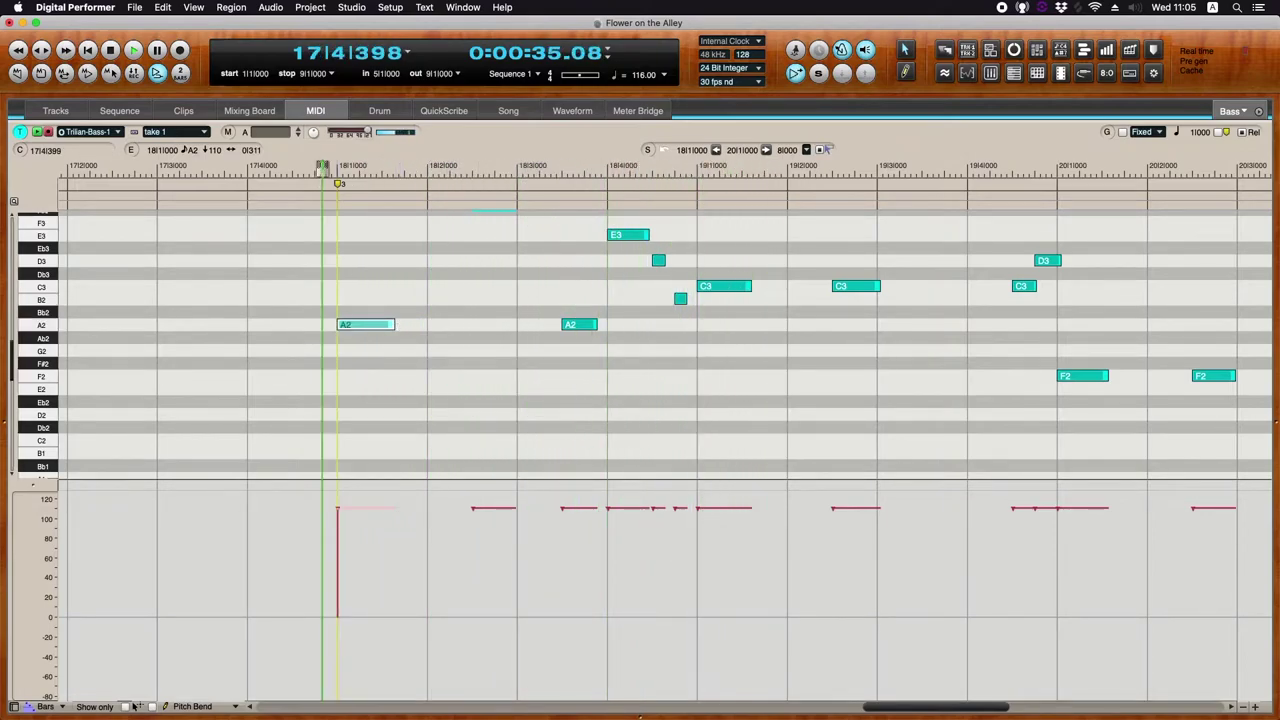
scroll(649, 297, right, 3)
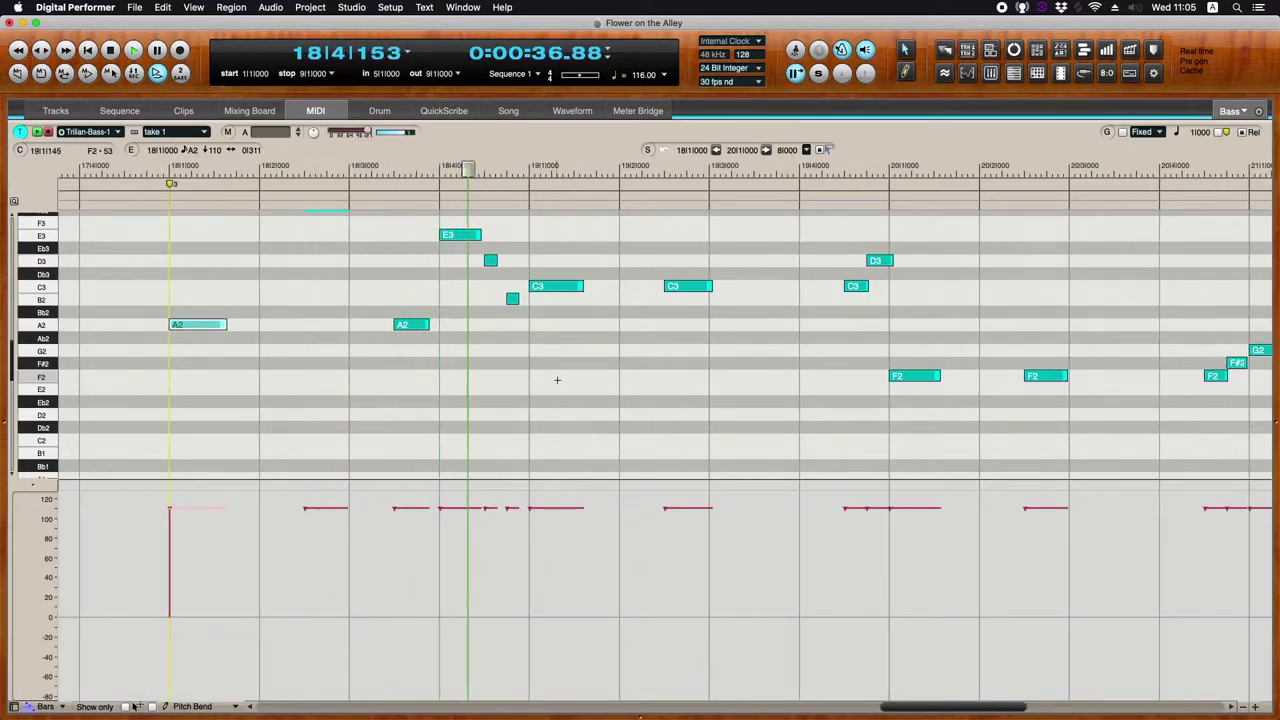
scroll(554, 371, up, 2)
scroll(554, 363, right, 1)
key(space)
drag(433, 287, 441, 287)
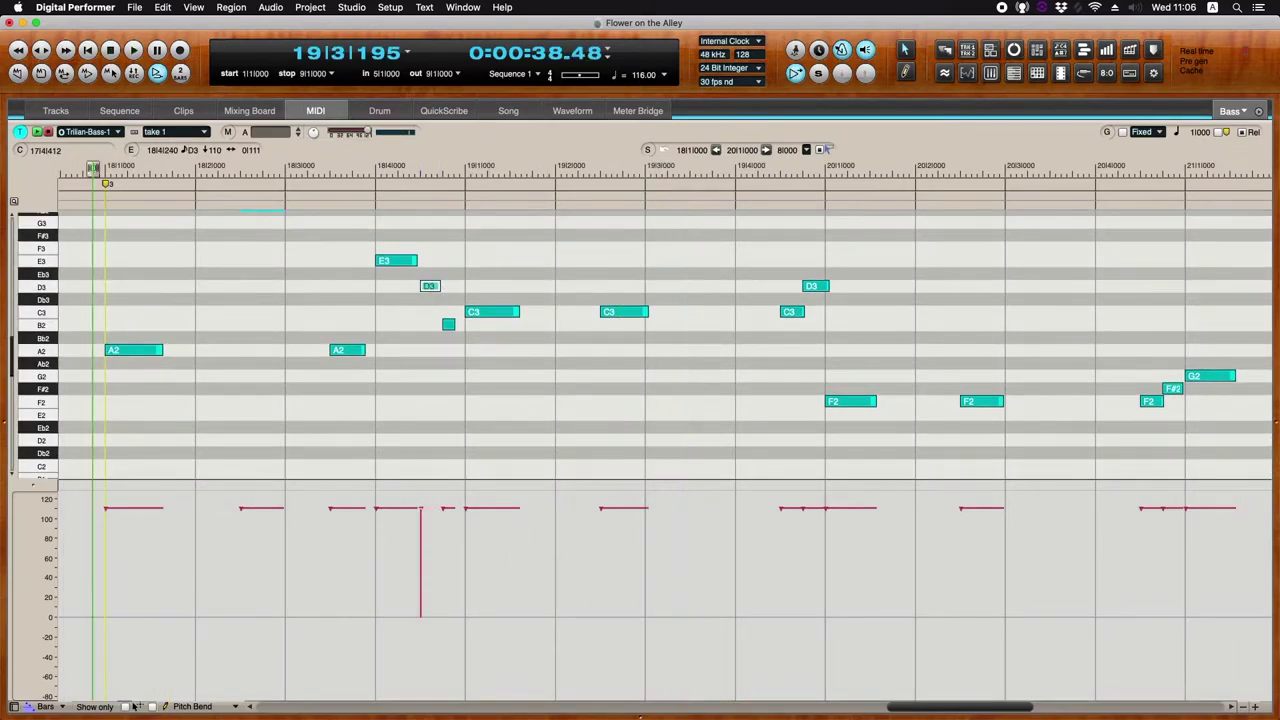
key(space)
scroll(426, 351, up, 3)
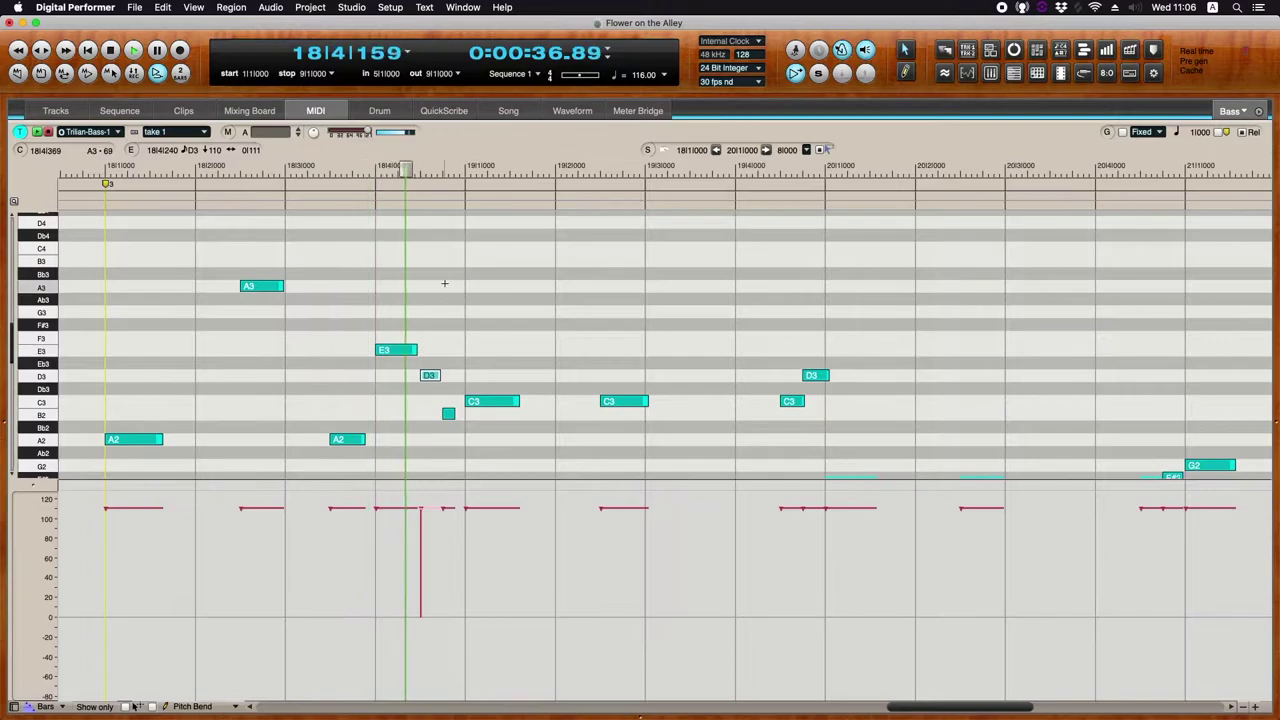
- Shorten the first two C3 notes of bar 19, the first to 273 ticks and the second to 235 ticks
scroll(520, 369, down, 3)
key(space)
drag(566, 300, 570, 300)
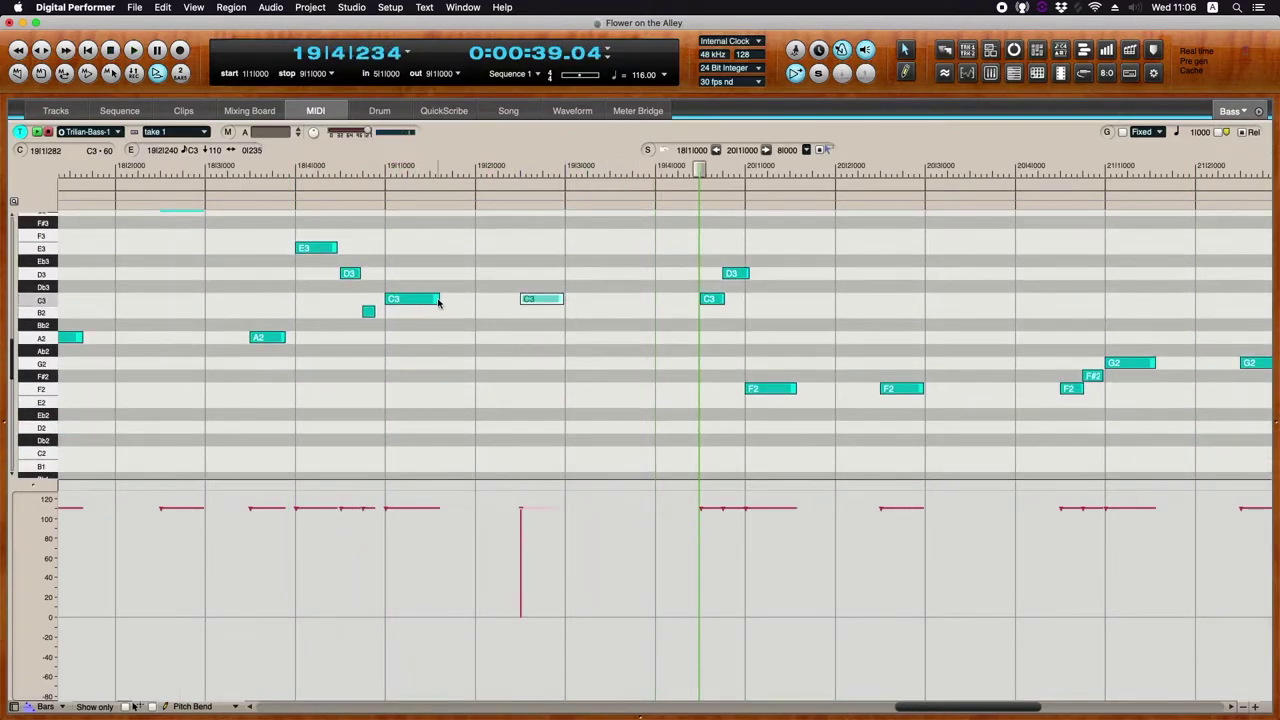
scroll(441, 296, left, 5)
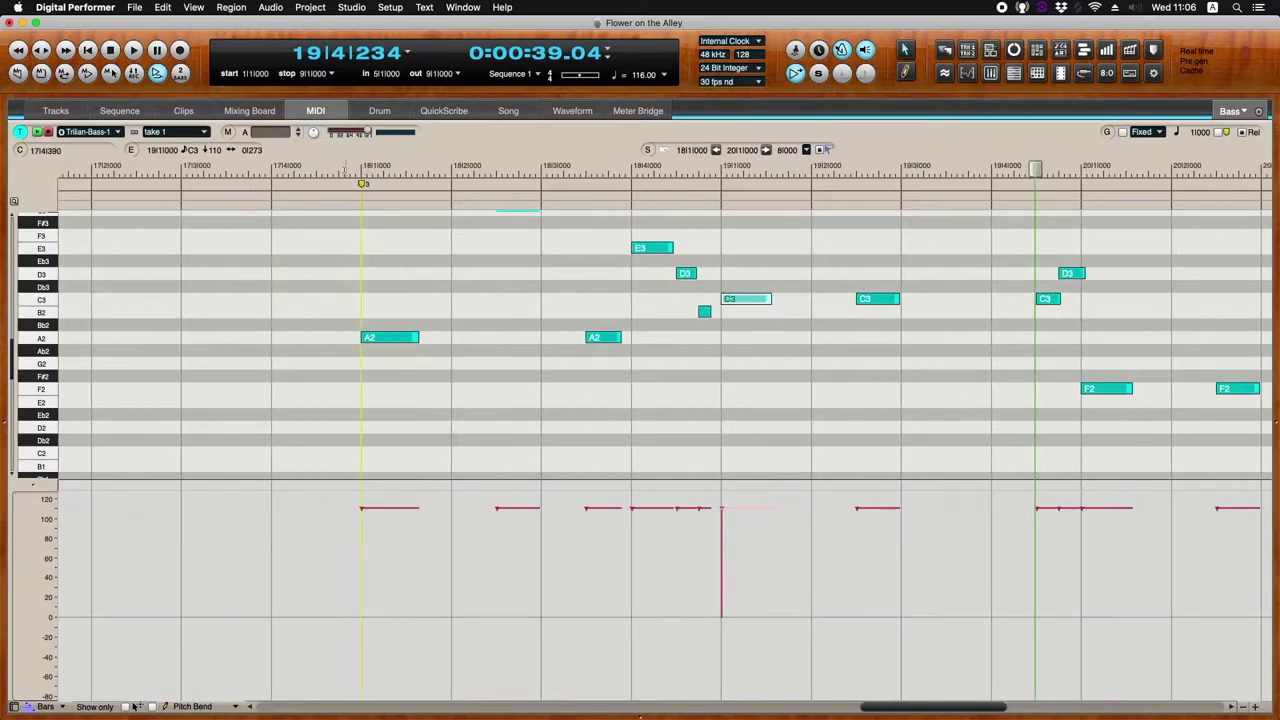
- Audition the bass line from just before bar 18, lengthening the B2 at 18|4|360 to 98 ticks
click(344, 169)
key(space)
scroll(705, 329, right, 1)
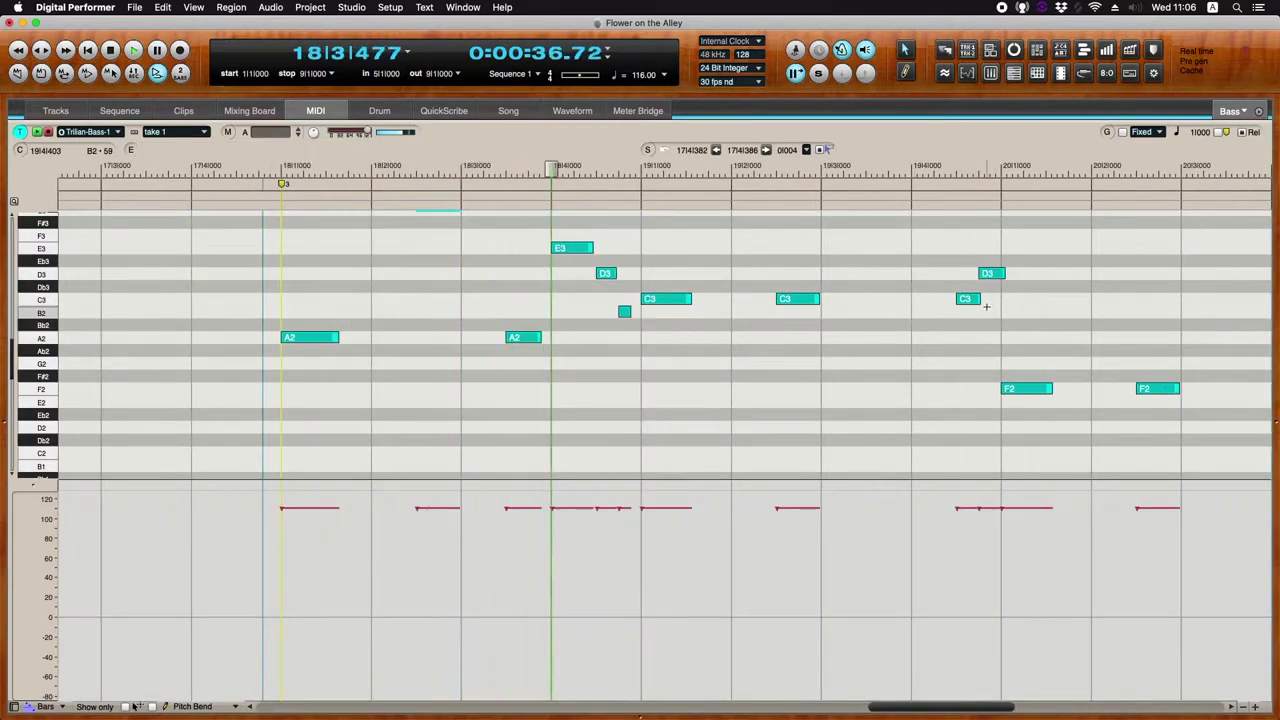
click(627, 312)
key(space)
scroll(830, 280, right, 5)
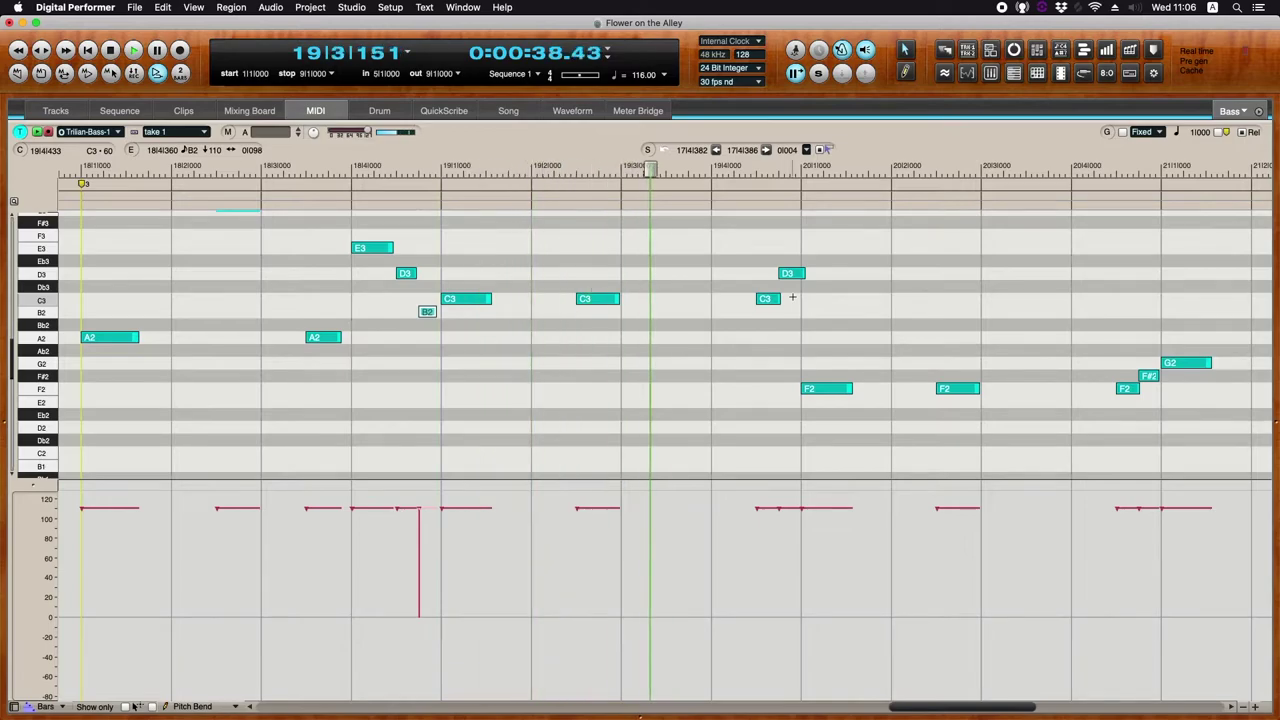
- Shorten the C3 and D3 at the end of bar 19, the D3 to 102 ticks, while auditioning the line
key(space)
drag(780, 298, 785, 297)
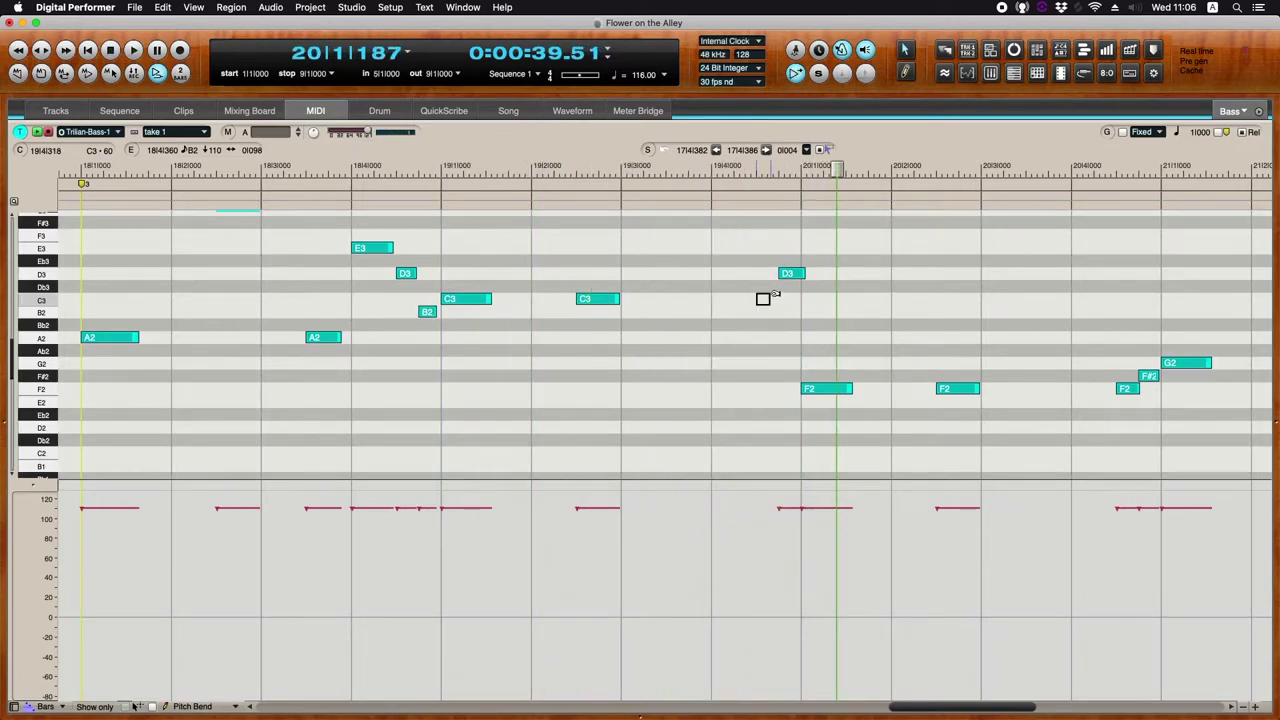
drag(742, 166, 446, 240)
key(space)
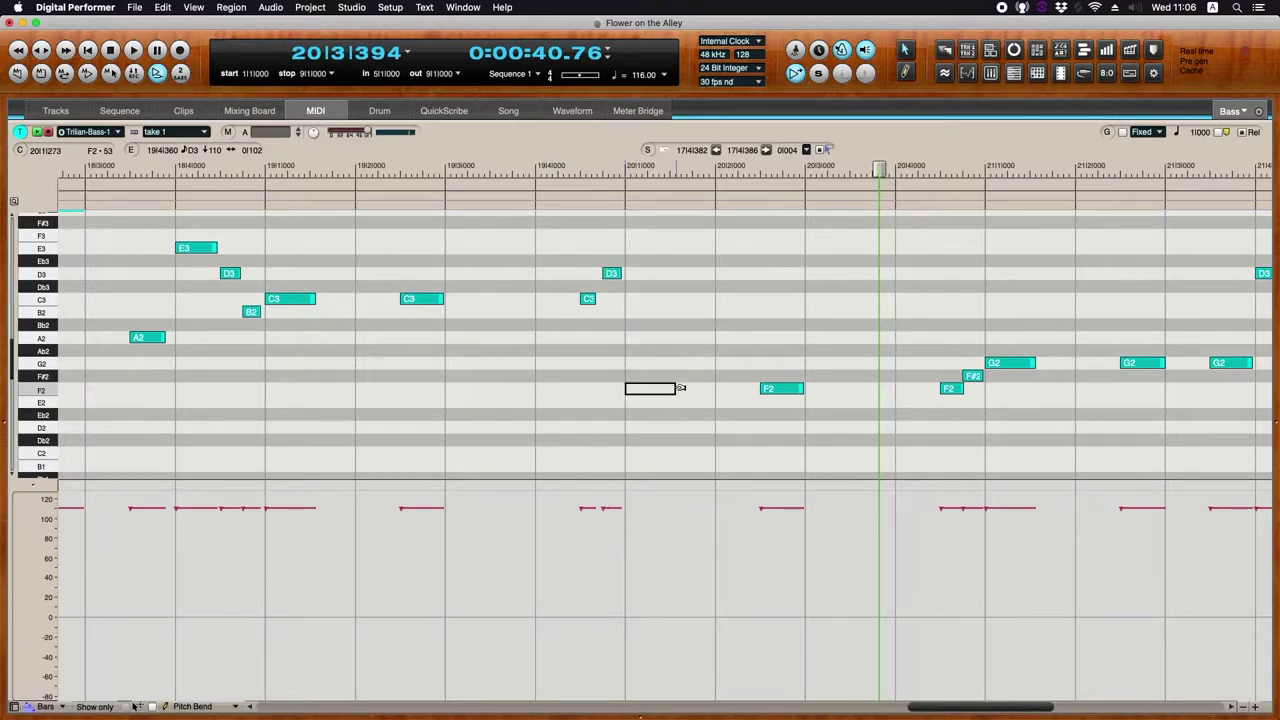
- Shorten the F2 and F#2 at the end of bar 20 to 90 ticks each
drag(964, 380, 966, 381)
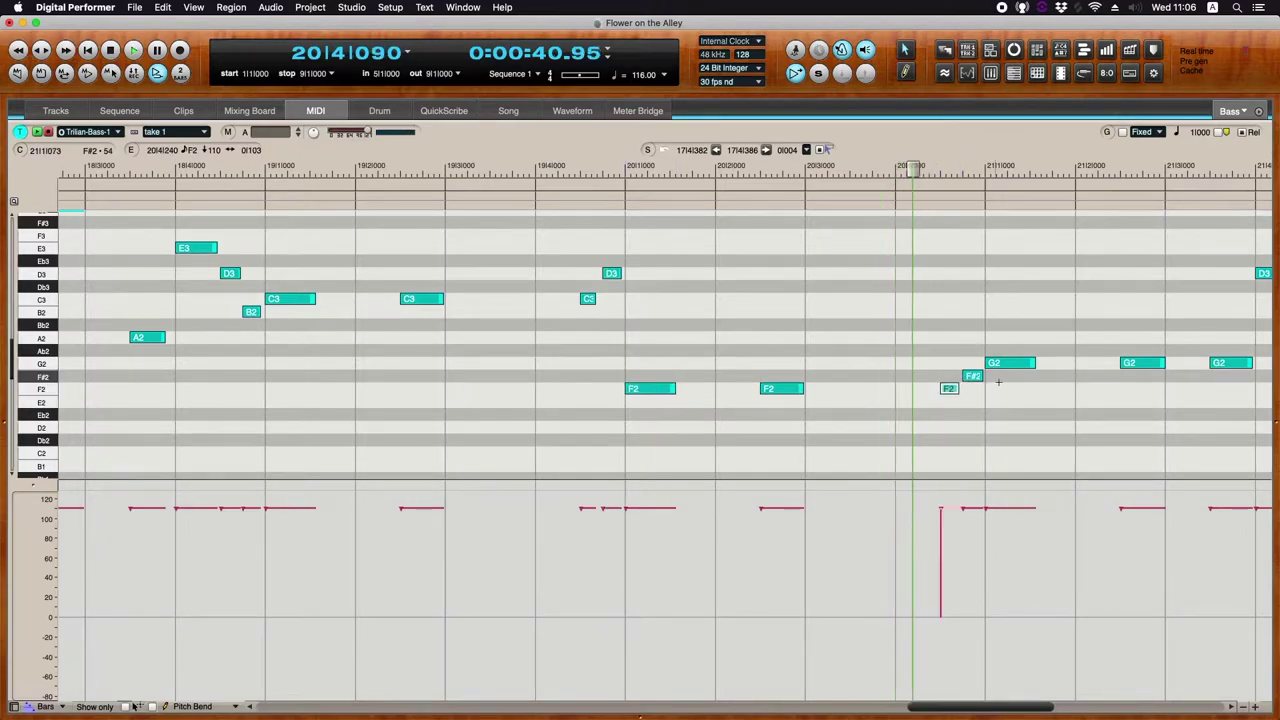
scroll(1016, 384, right, 3)
drag(862, 374, 864, 372)
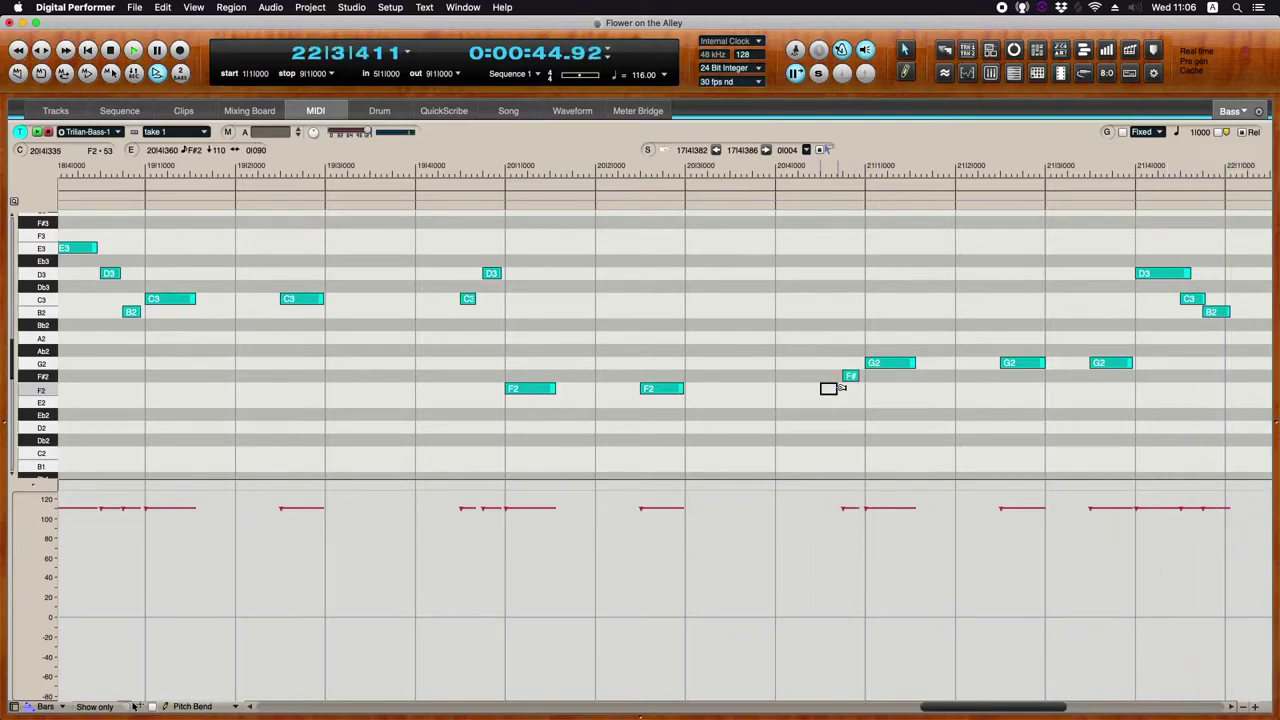
- Play back from bar 18's last beat and shorten bar 21's closing D3, C3 and B2, the C3 to 116 and the B2 to 111 ticks
drag(476, 160, 80, 161)
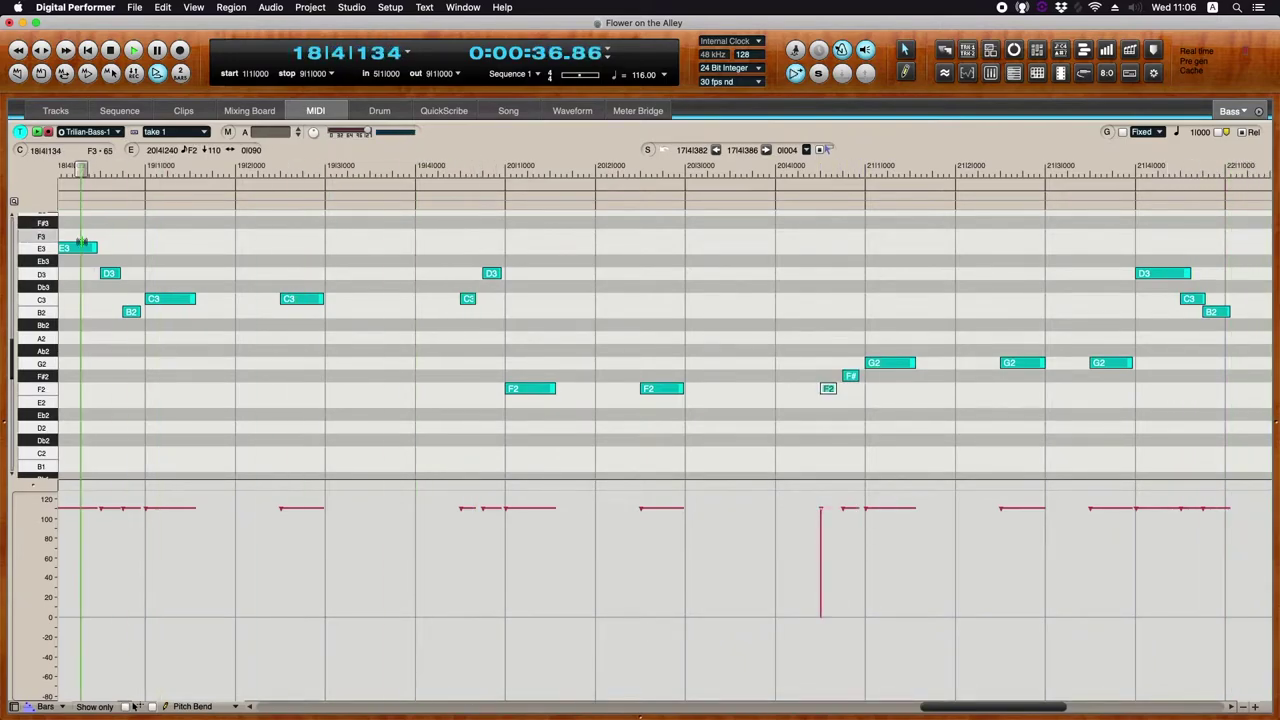
drag(998, 271, 991, 270)
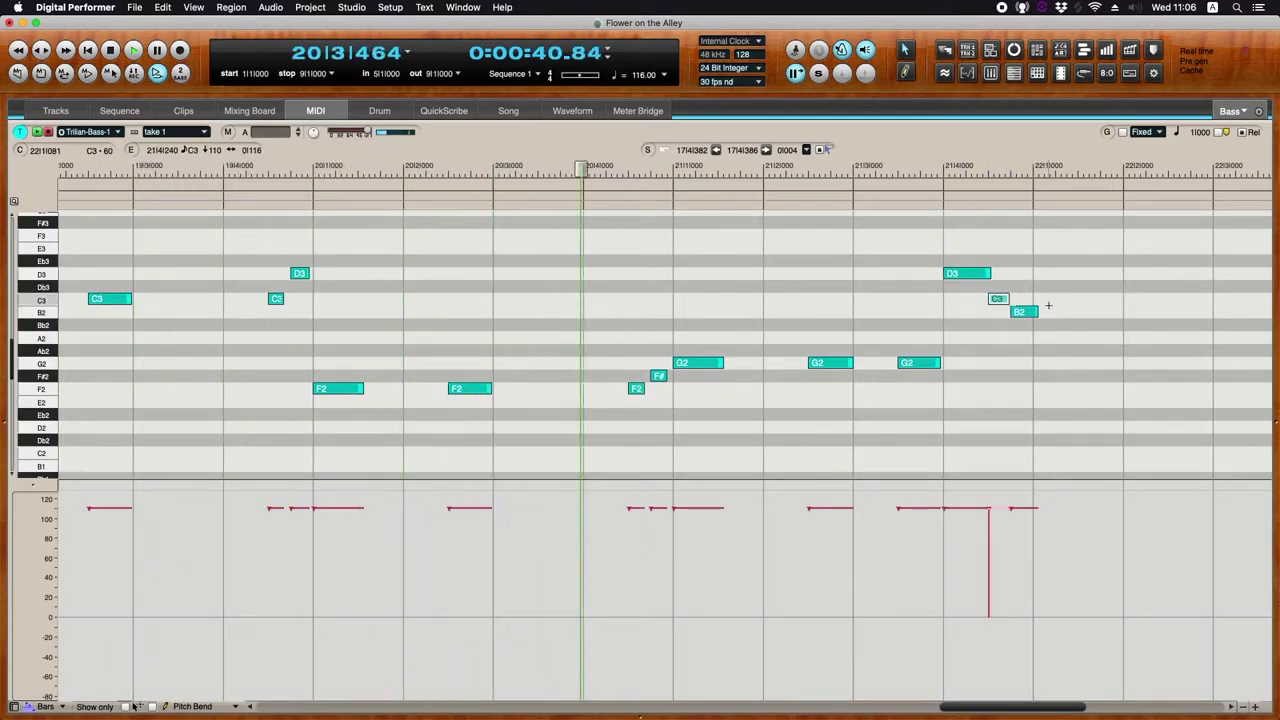
alt+click(1033, 310)
click(1033, 310)
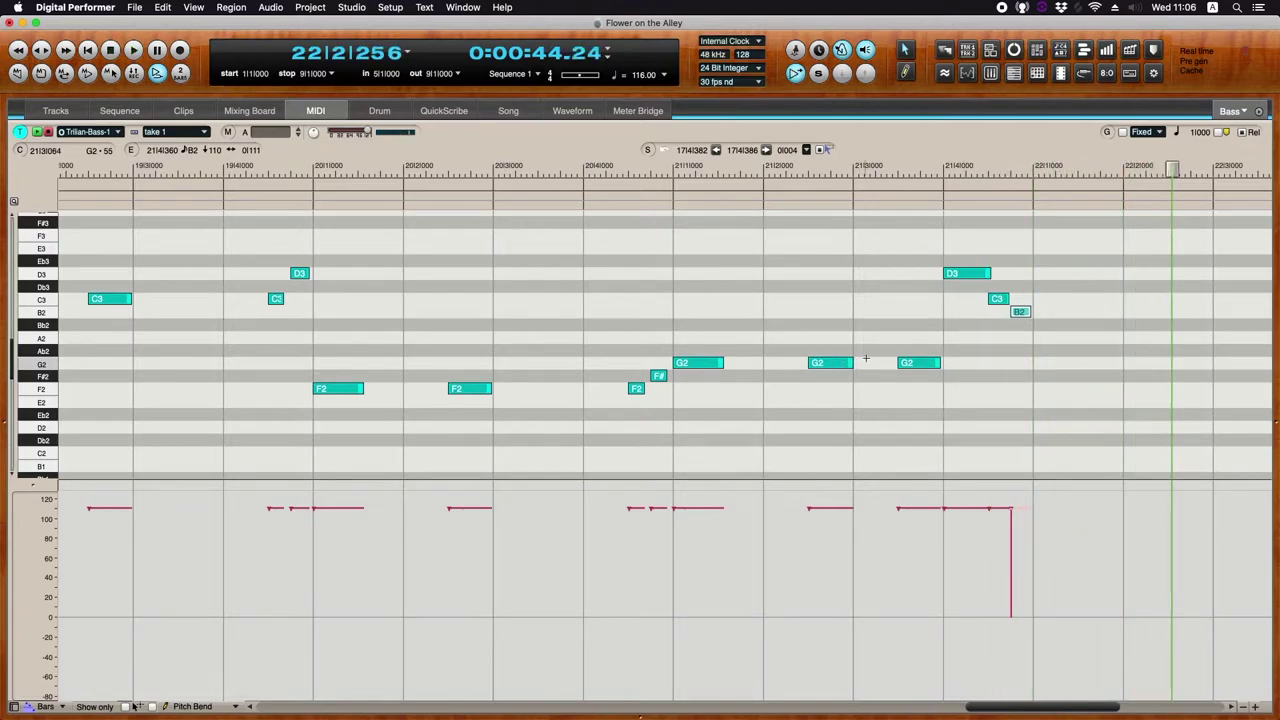
- Copy the Bass part of bars 18–21 to bar 22 in the track overview and disarm the Bass track for recording
scroll(858, 392, left, 7)
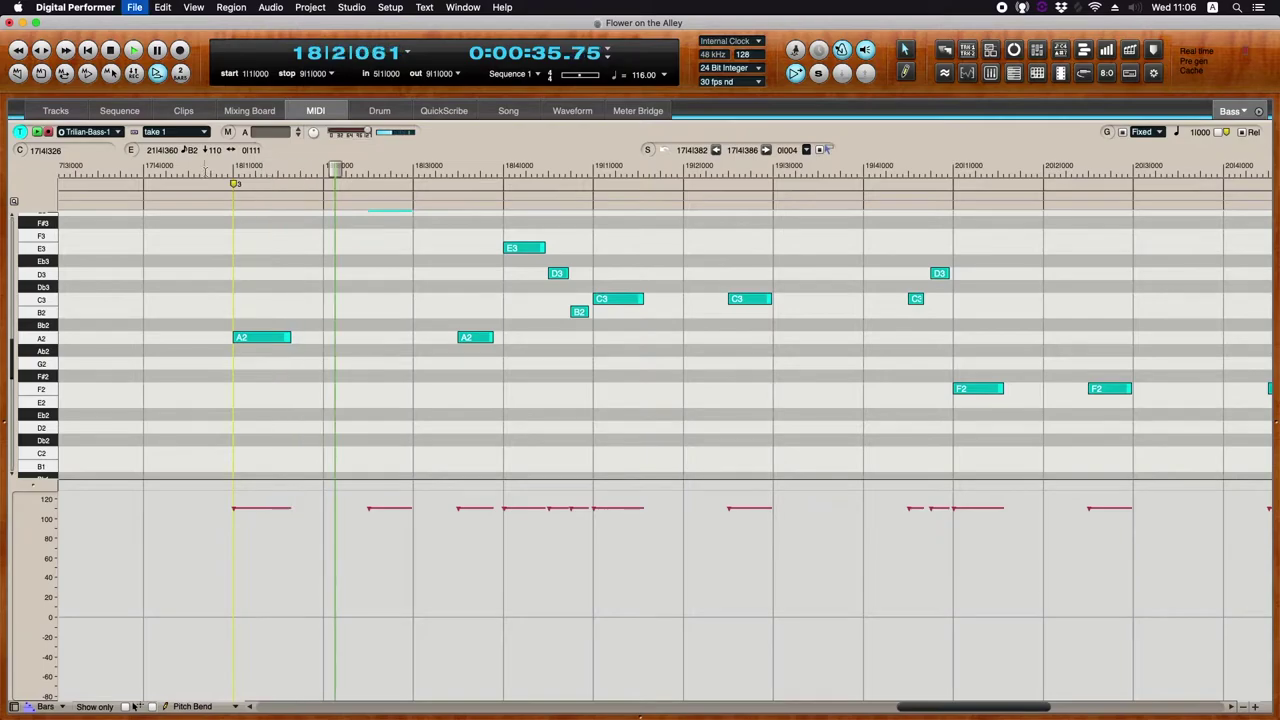
click(55, 111)
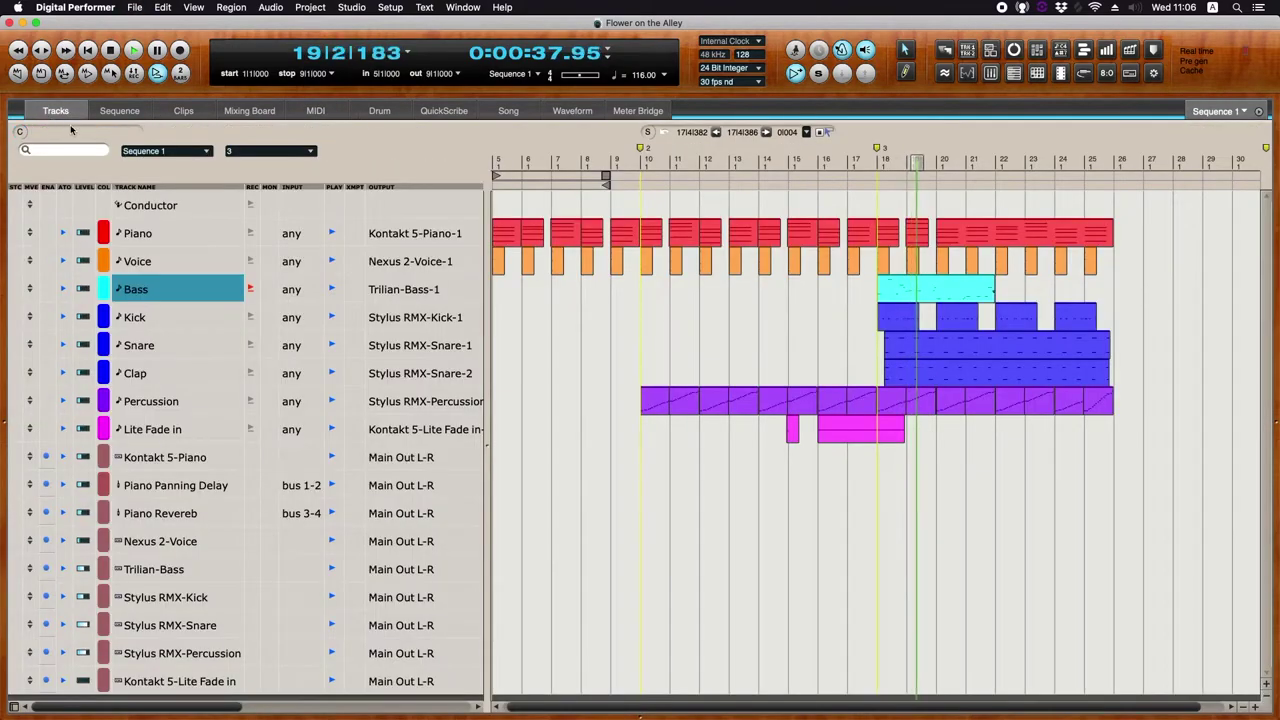
drag(875, 289, 980, 287)
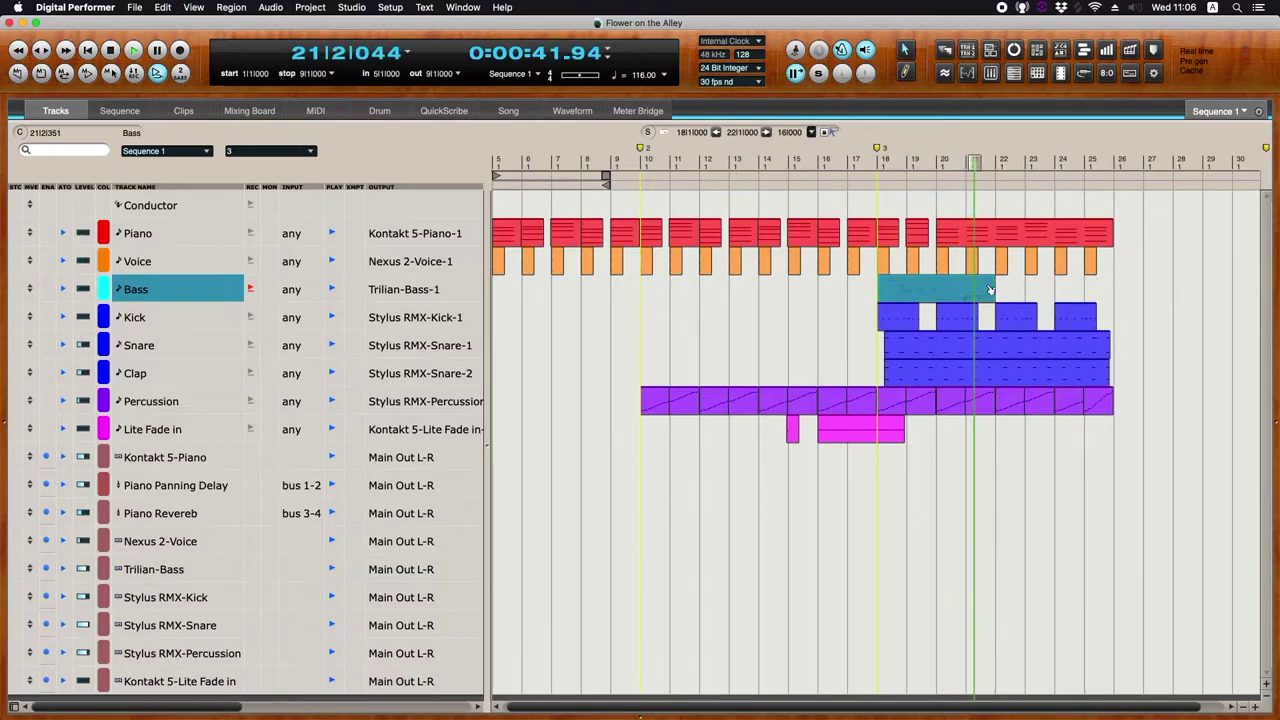
click(1011, 291)
key(super+v)
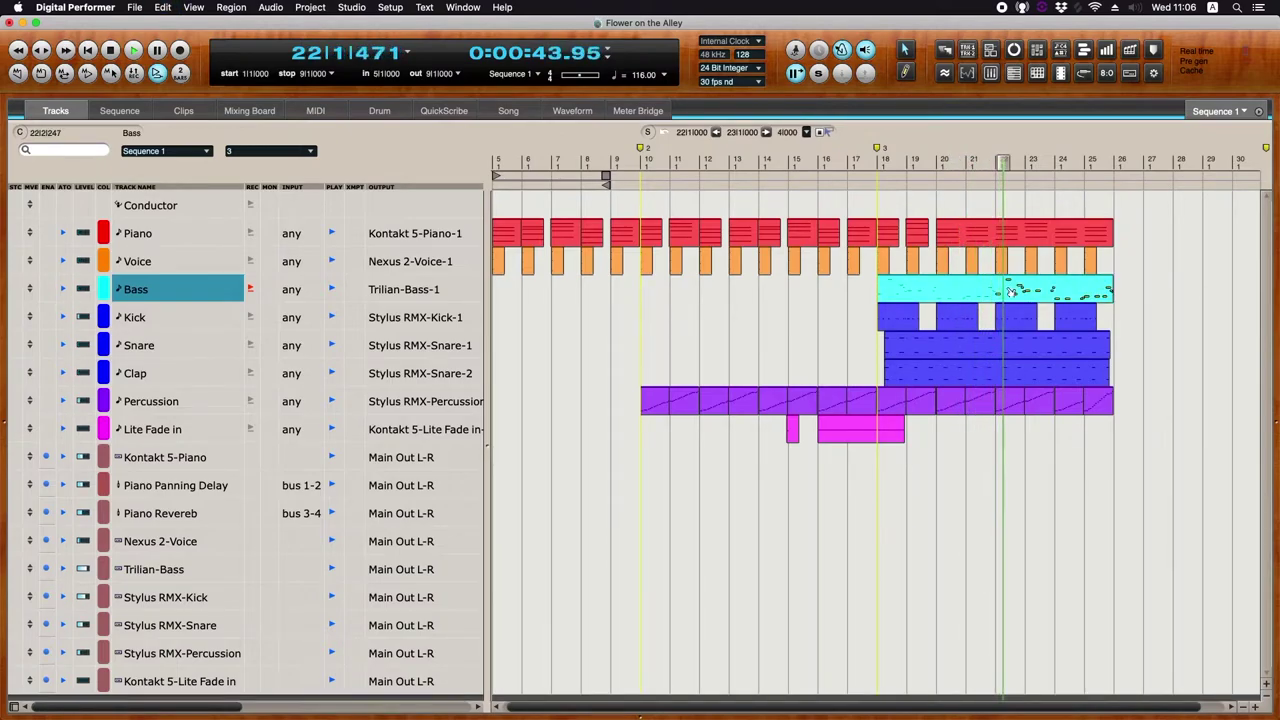
click(251, 289)
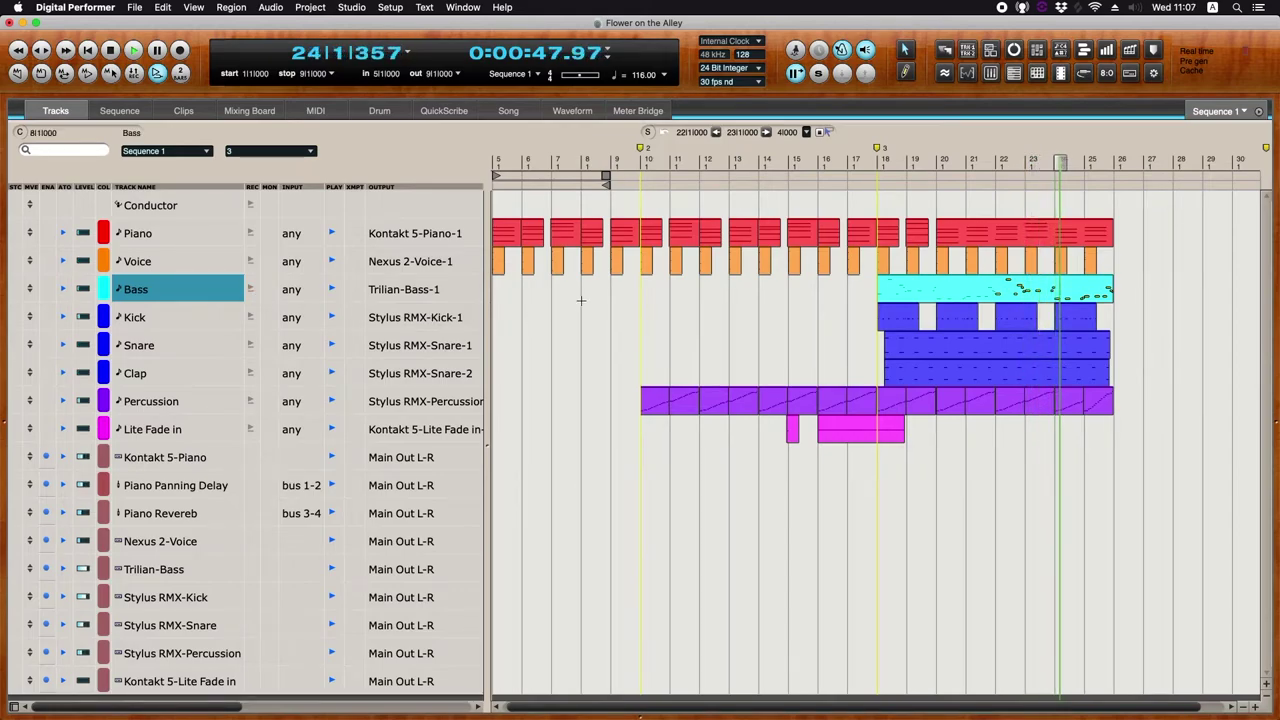
- Add a MIDI track below Voice, name it Pad and colour it yellow
click(150, 262)
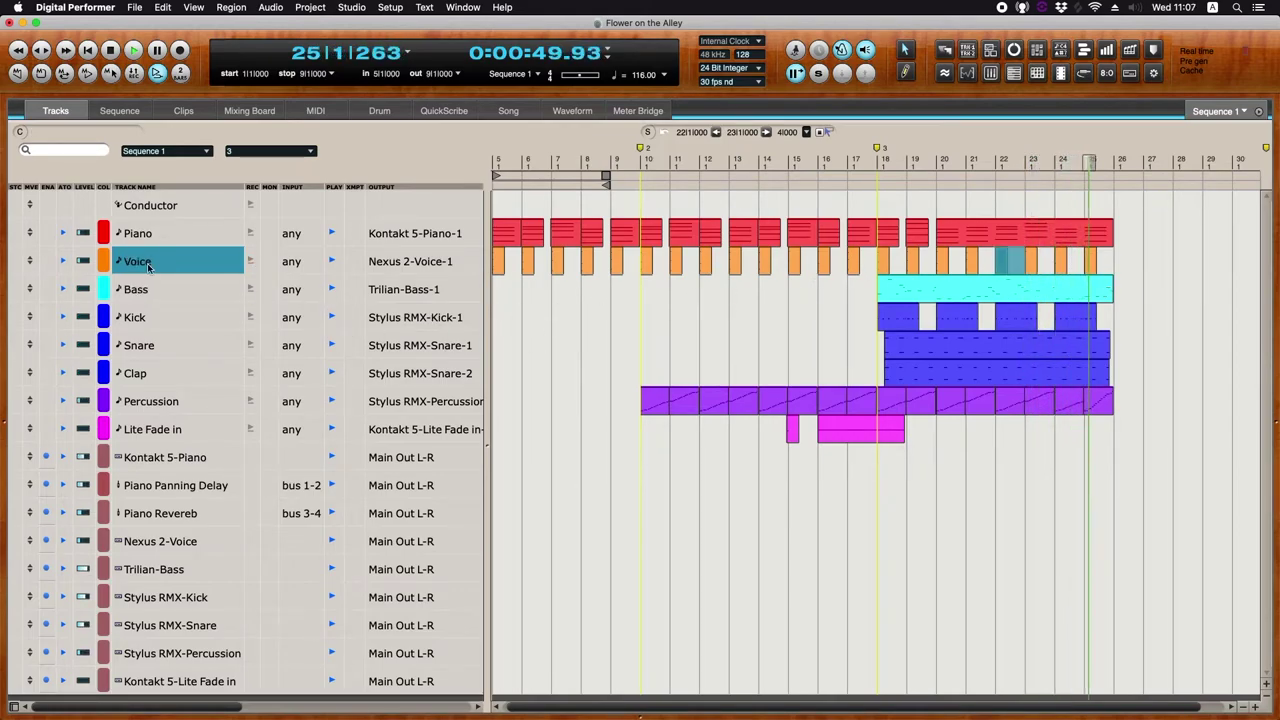
key(super+shift+m)
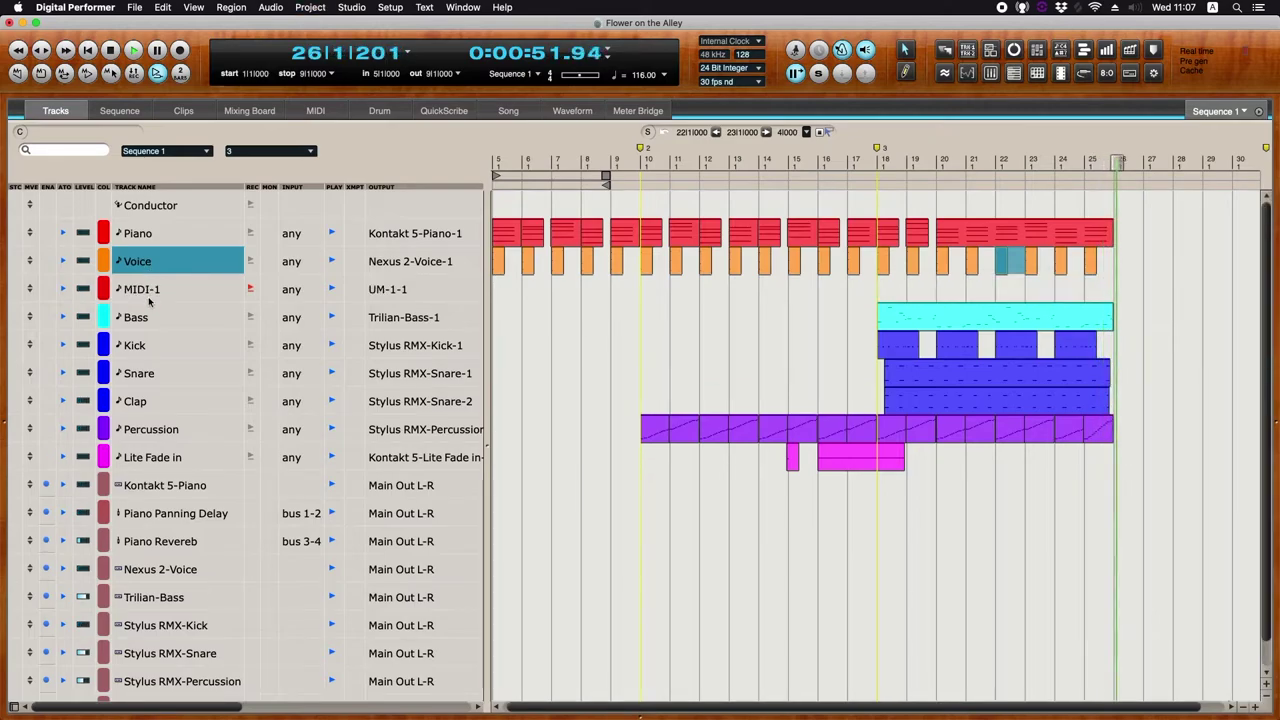
double_click(150, 289)
text(Pad)
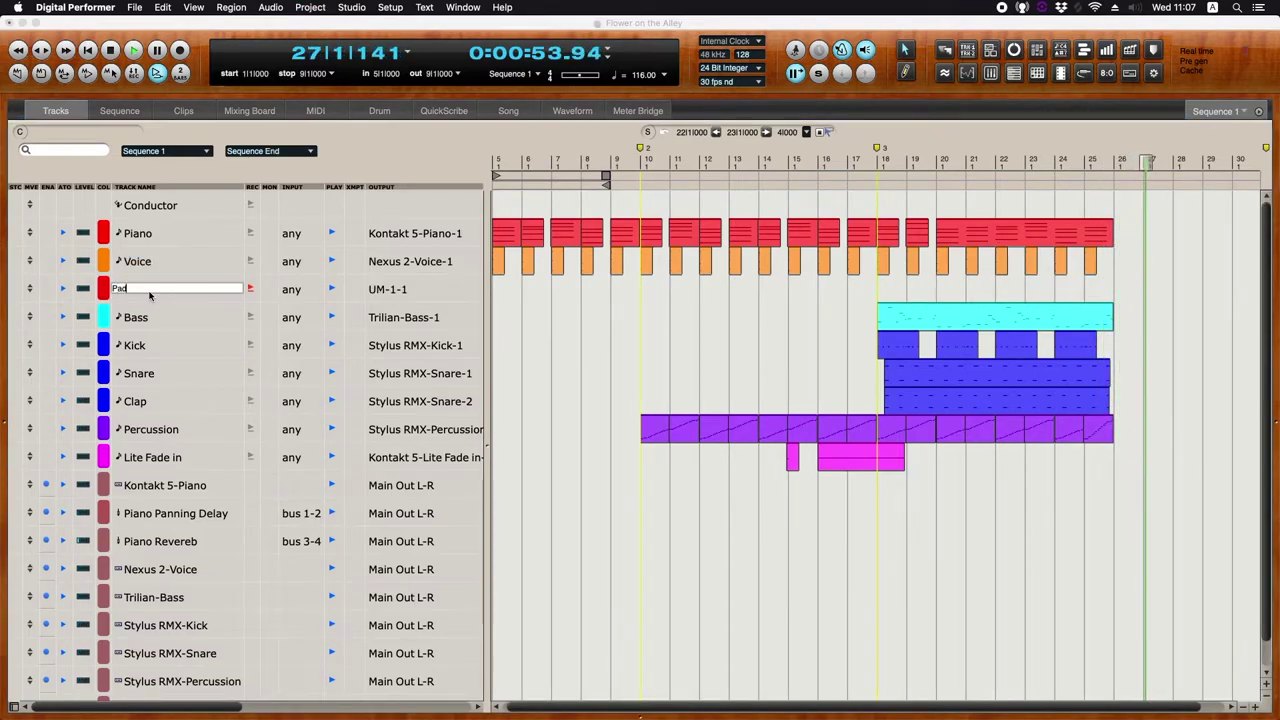
key(Return)
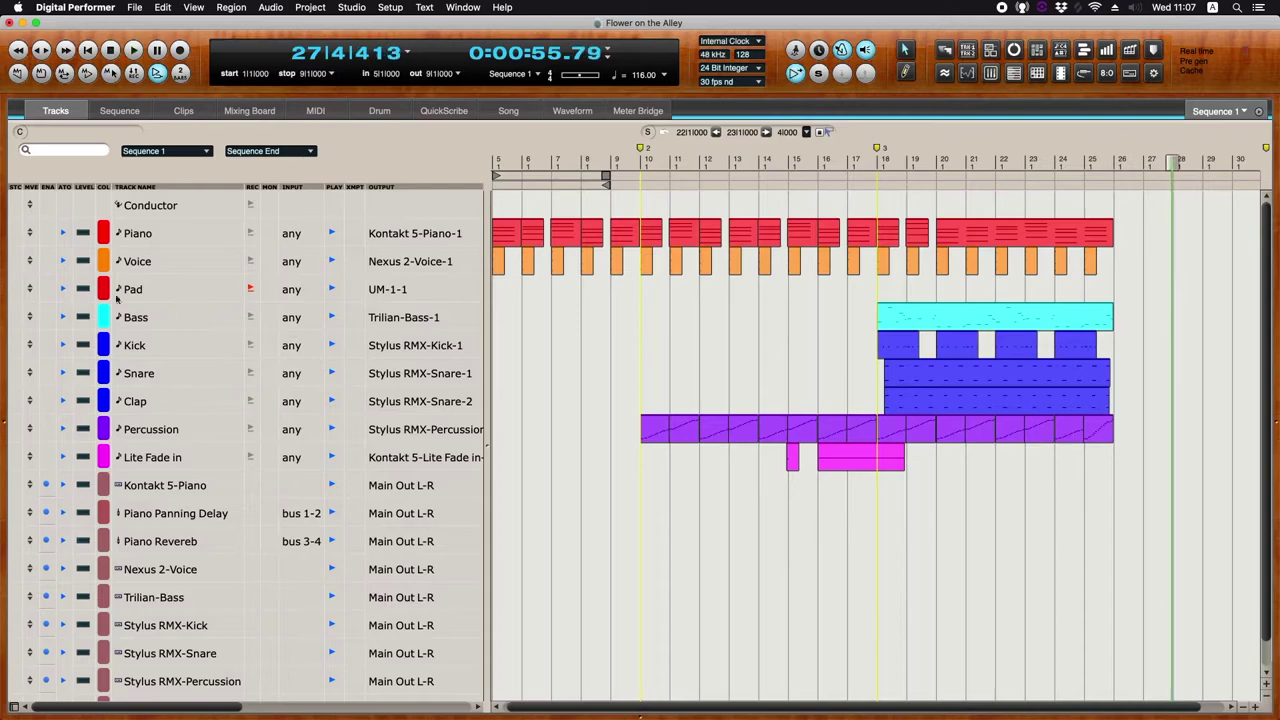
click(104, 296)
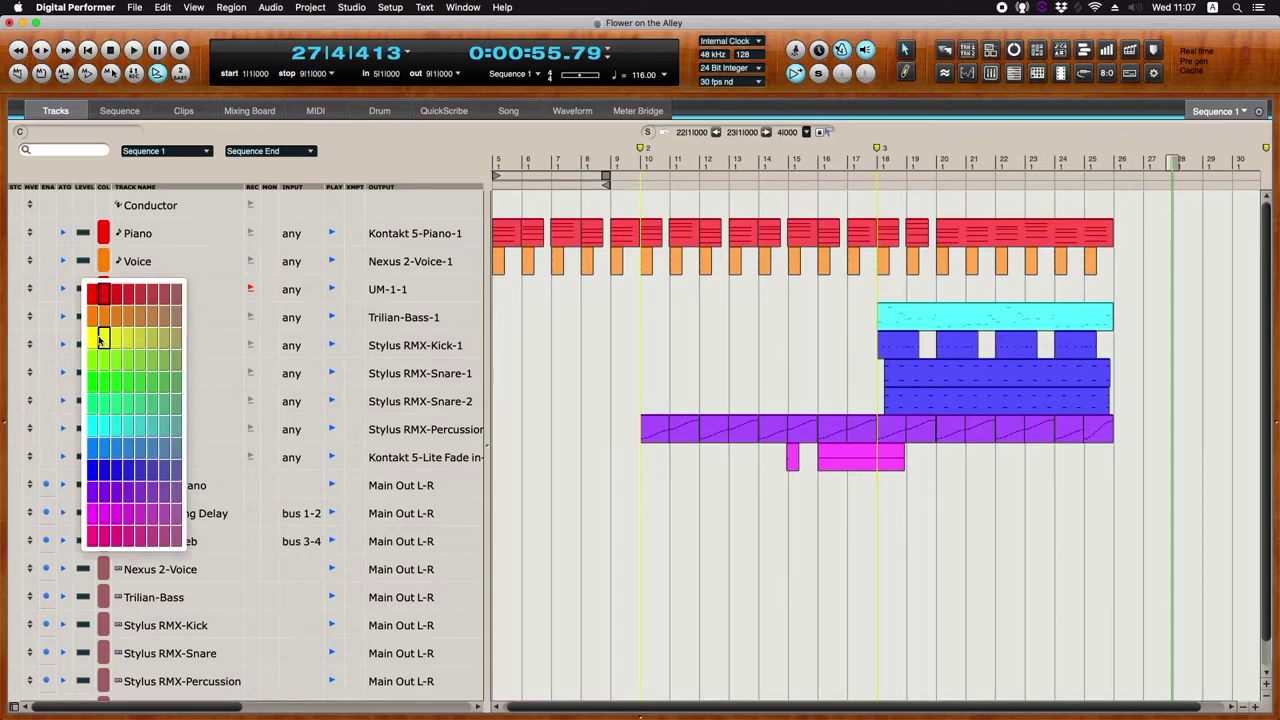
click(102, 339)
- Add a Nexus 2 instrument track below Nexus 2-Voice
click(196, 569)
right_click(196, 570)
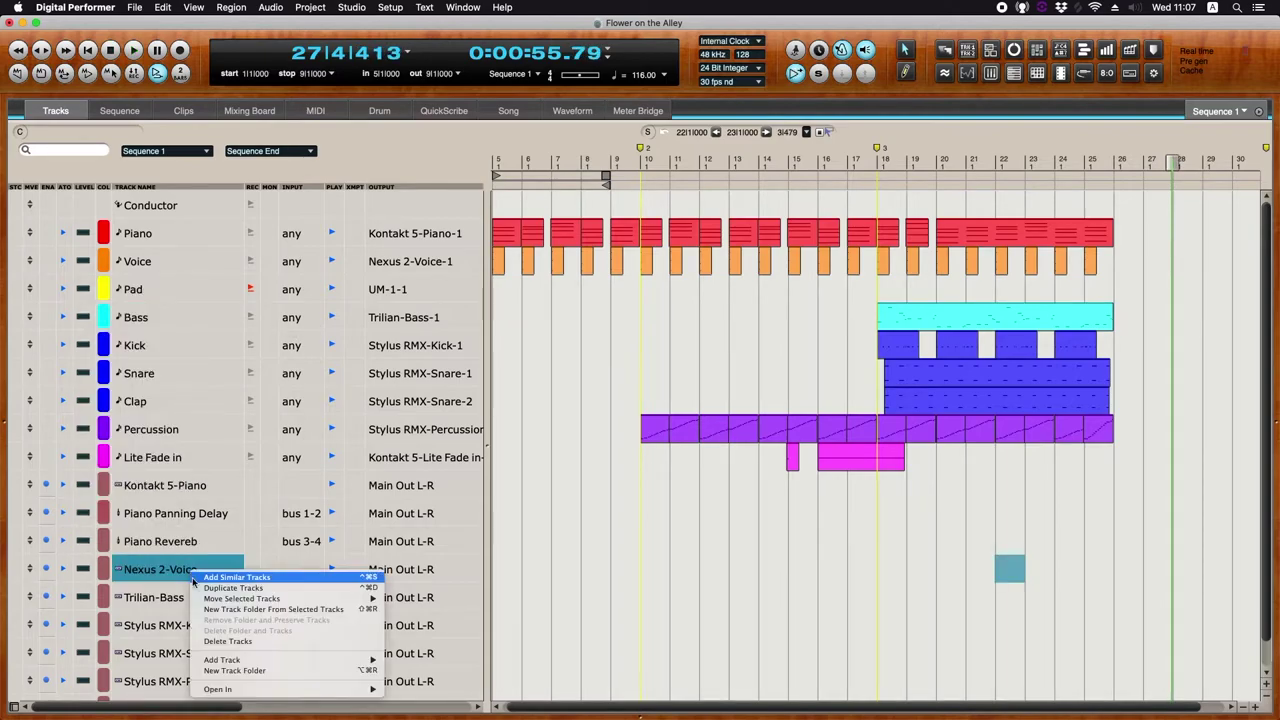
mouse_move(218, 660)
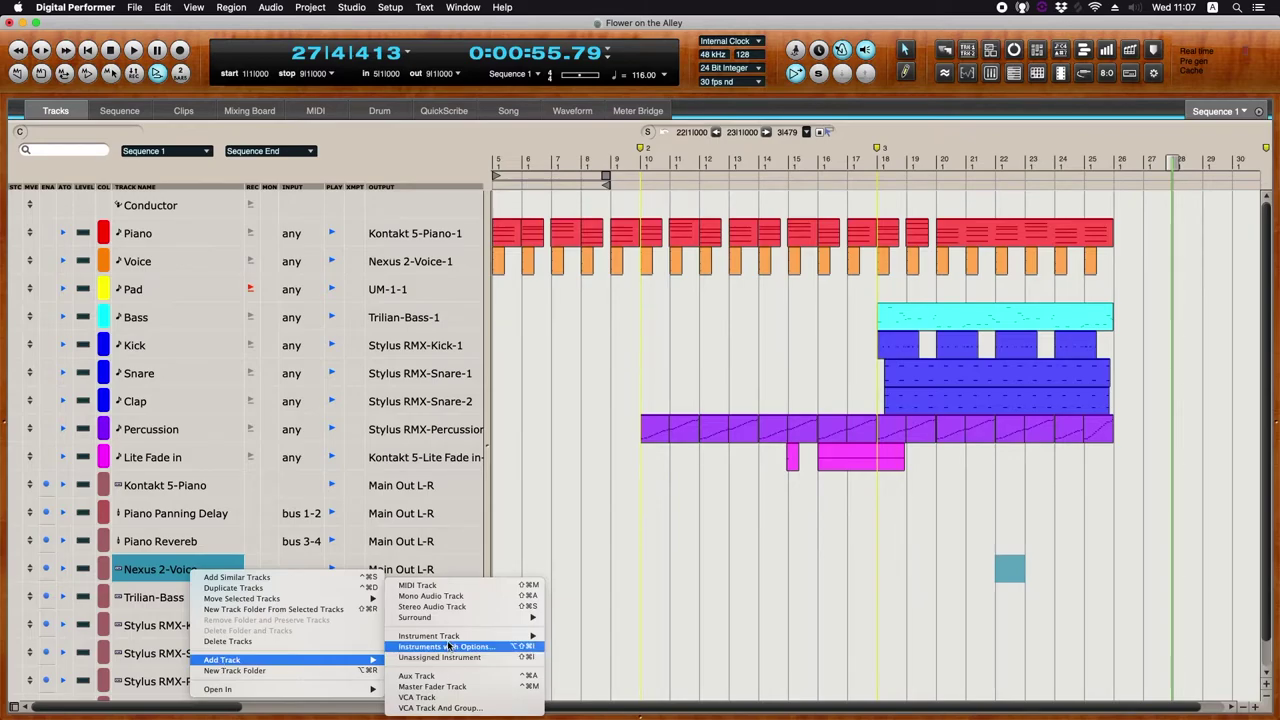
mouse_move(449, 637)
mouse_move(636, 632)
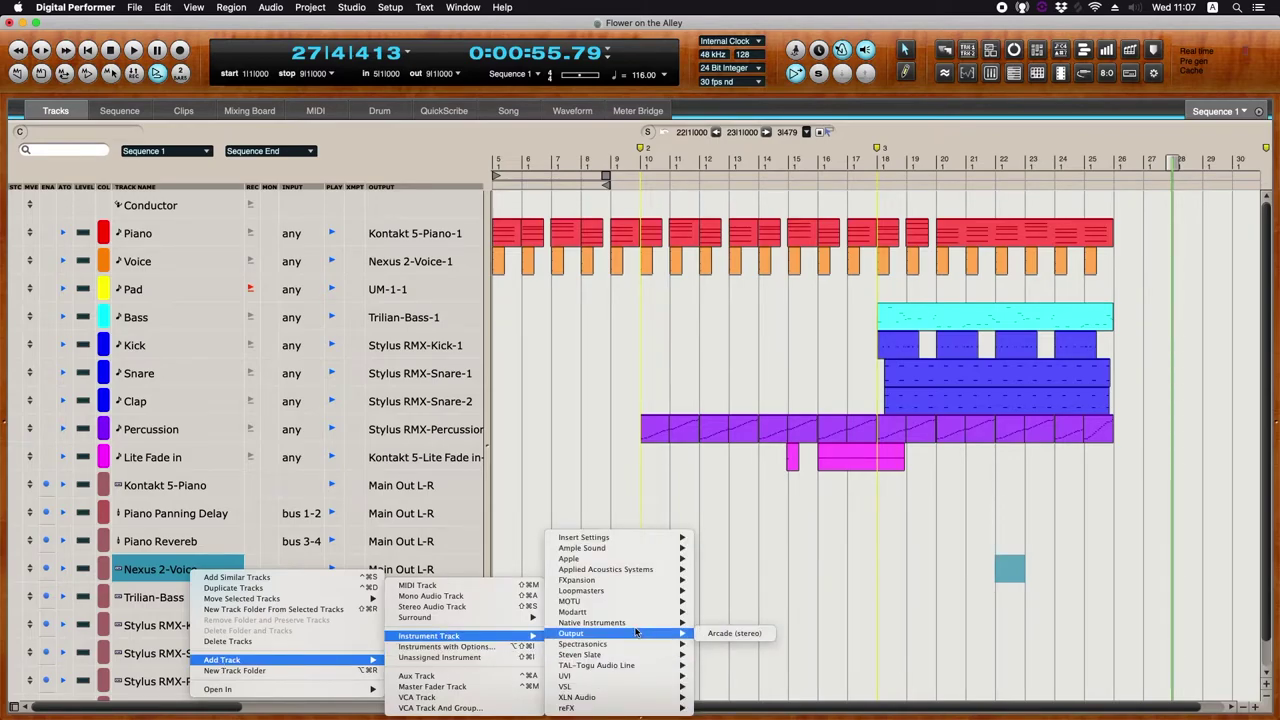
click(713, 708)
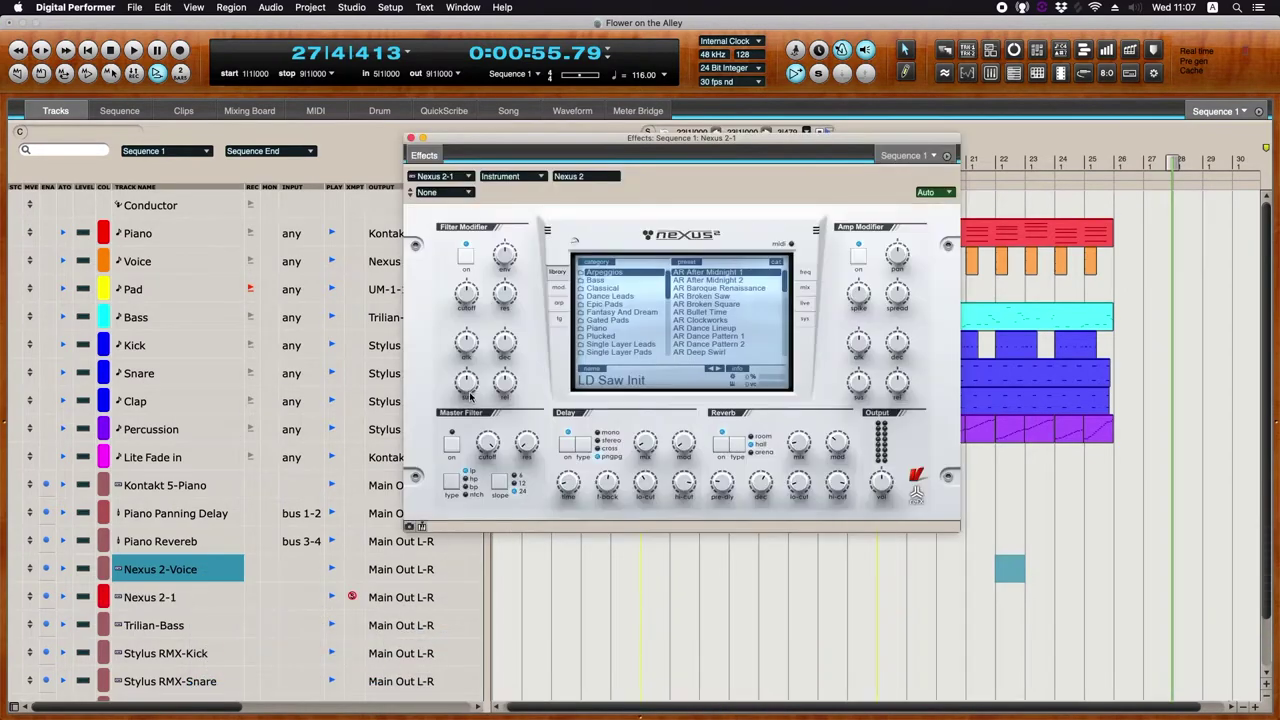
- Route the Pad track's output to Nexus 2-1-1 and load PD Ambient Pad 2 from the Single Layer Pads category
click(390, 290)
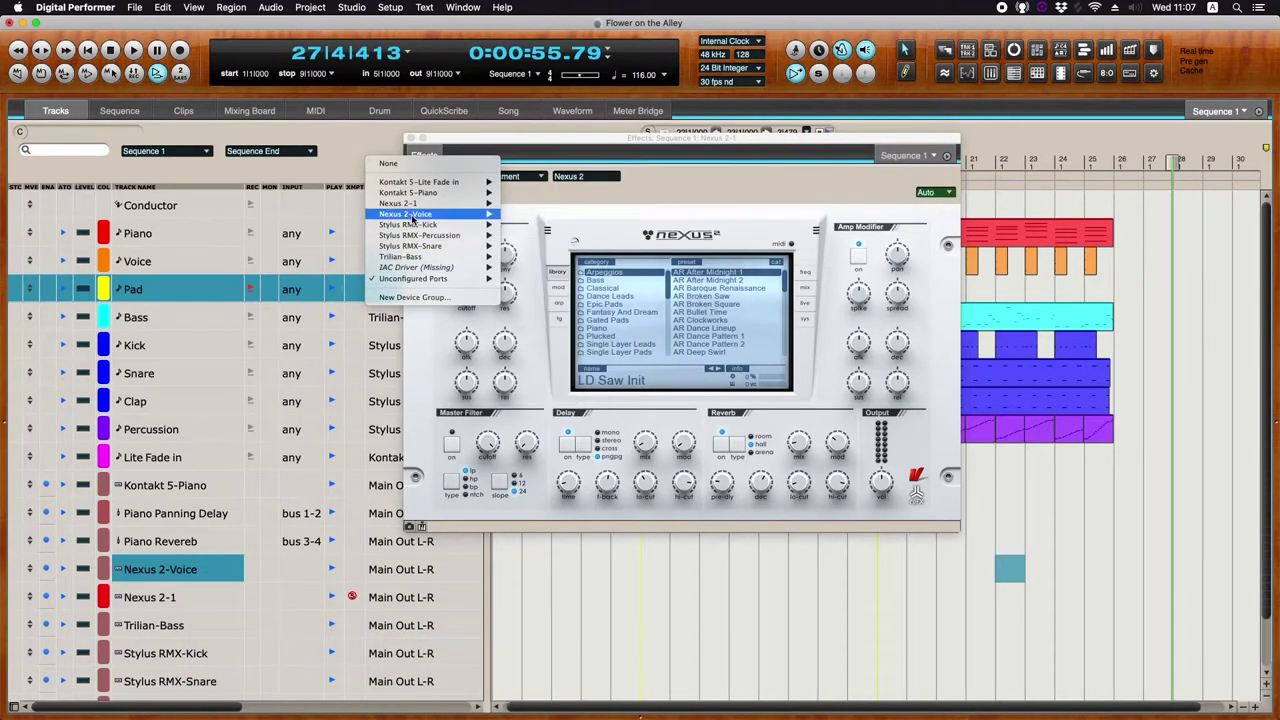
mouse_move(487, 207)
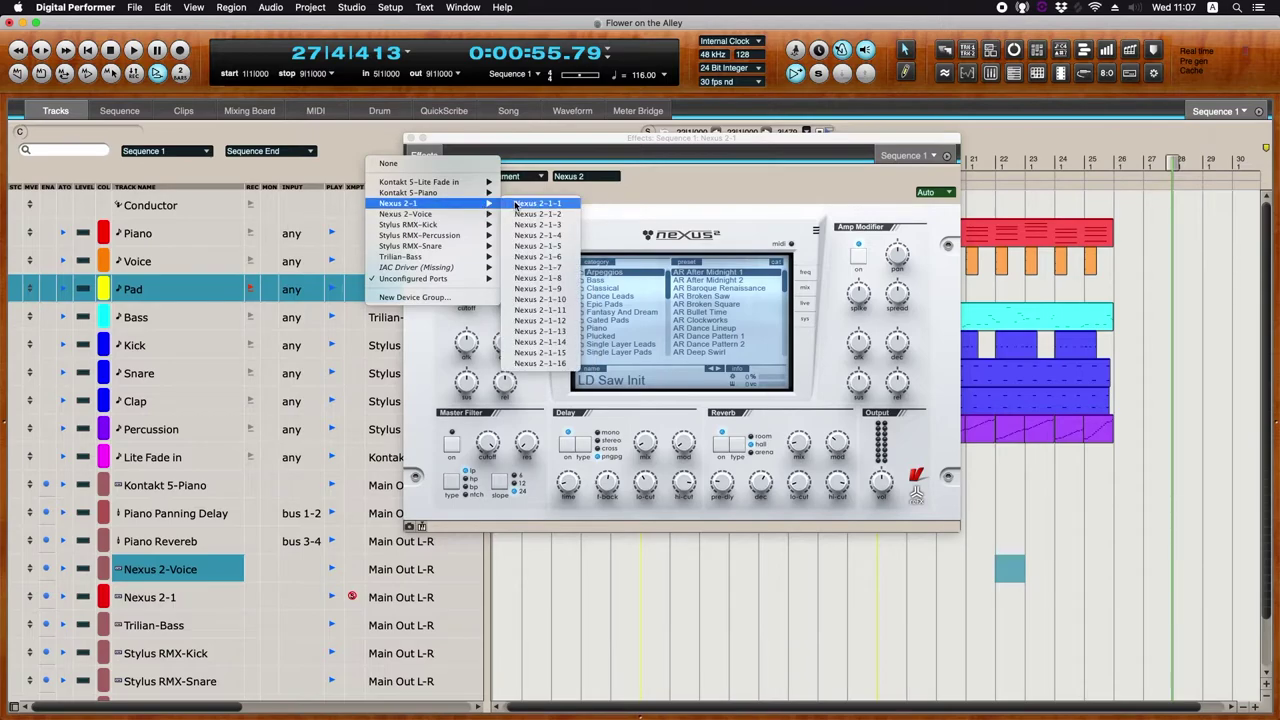
click(530, 203)
click(653, 351)
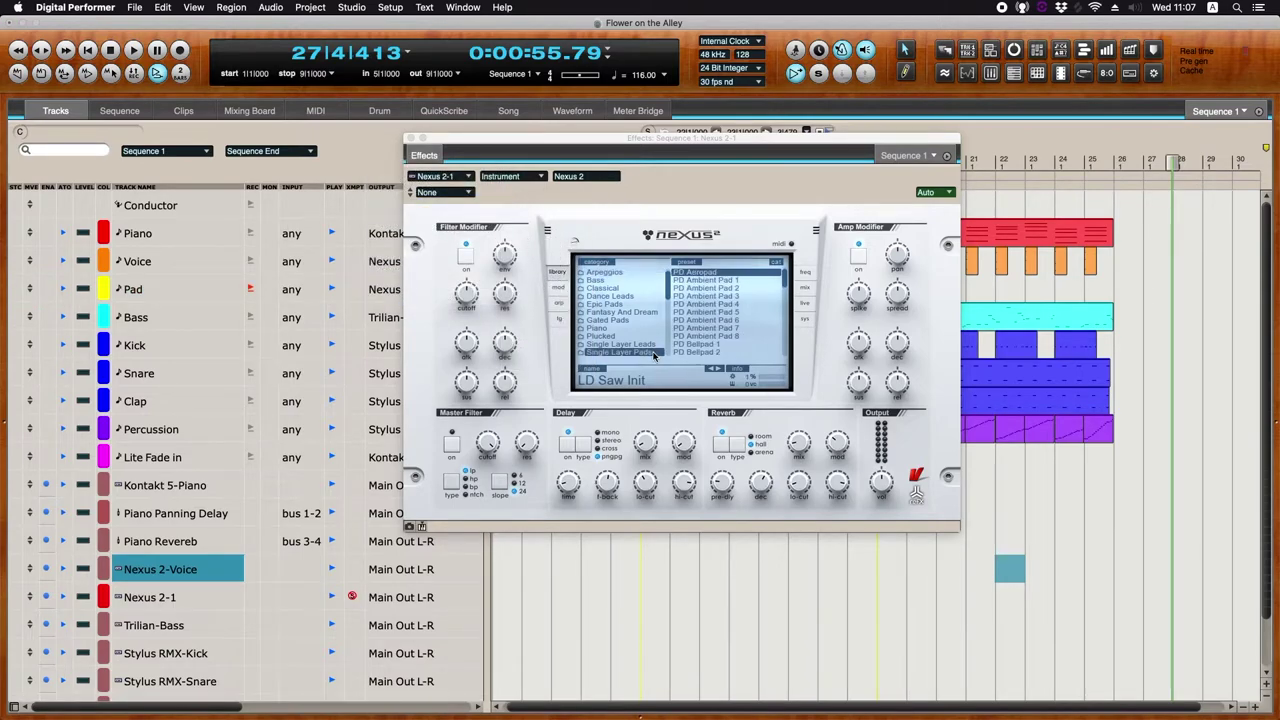
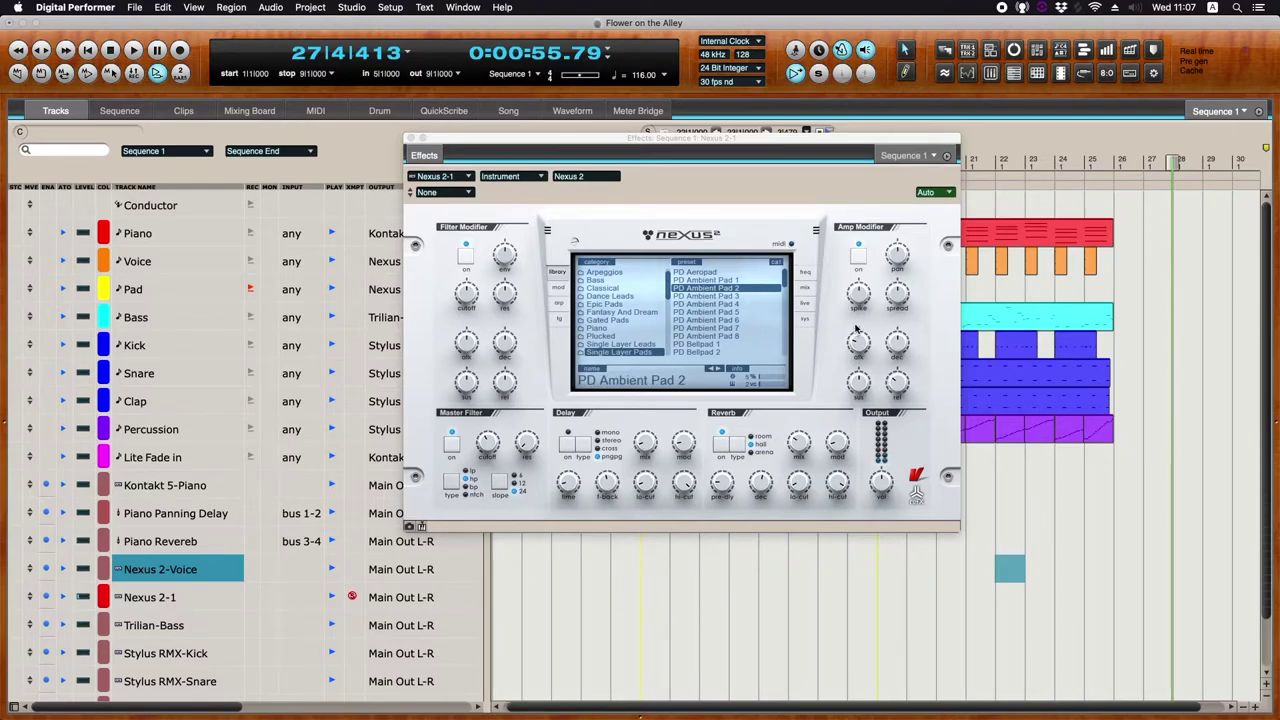
click(411, 139)
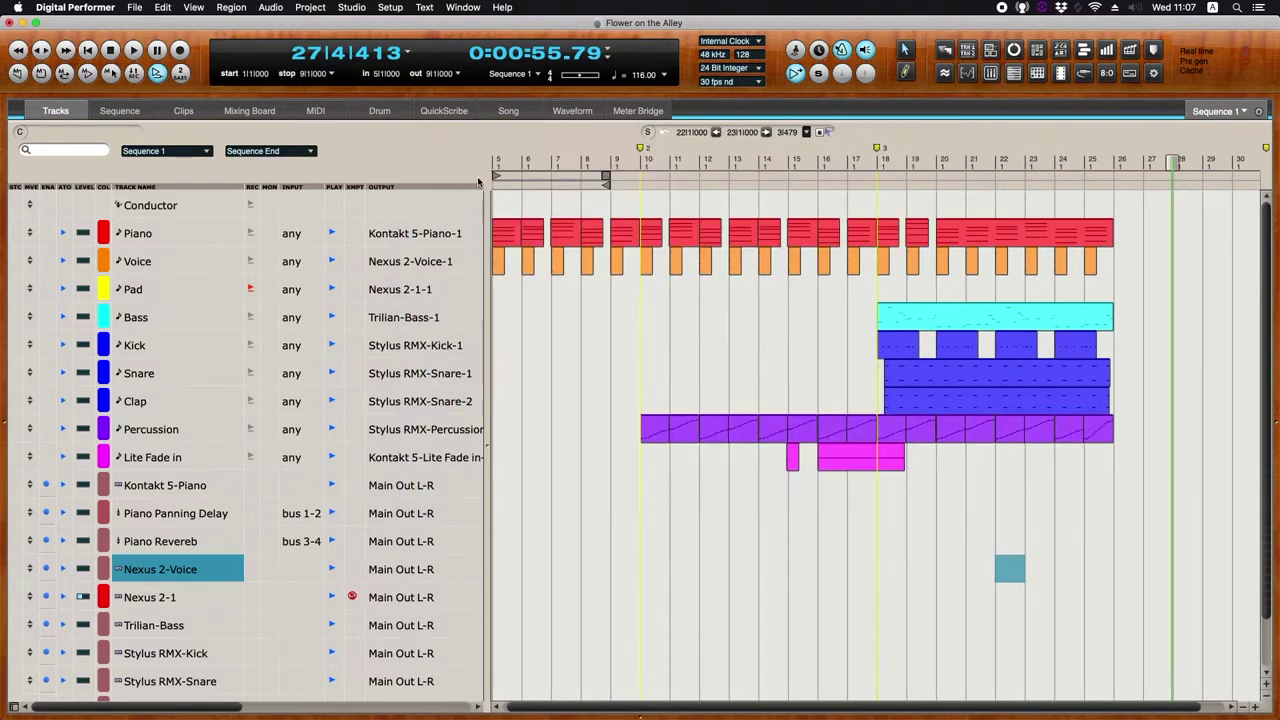
- Rehearse from bar 14, record the Pad part over bars 18–21 and play the take back from bar 17
click(775, 160)
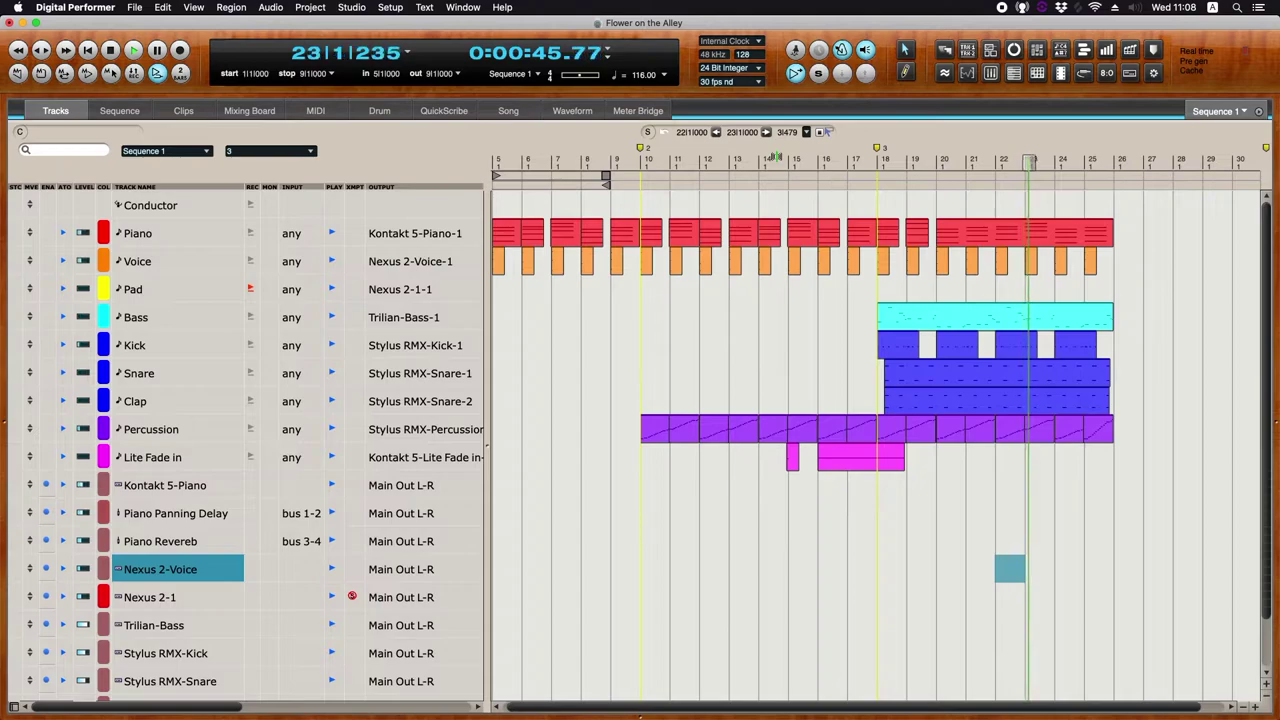
click(776, 158)
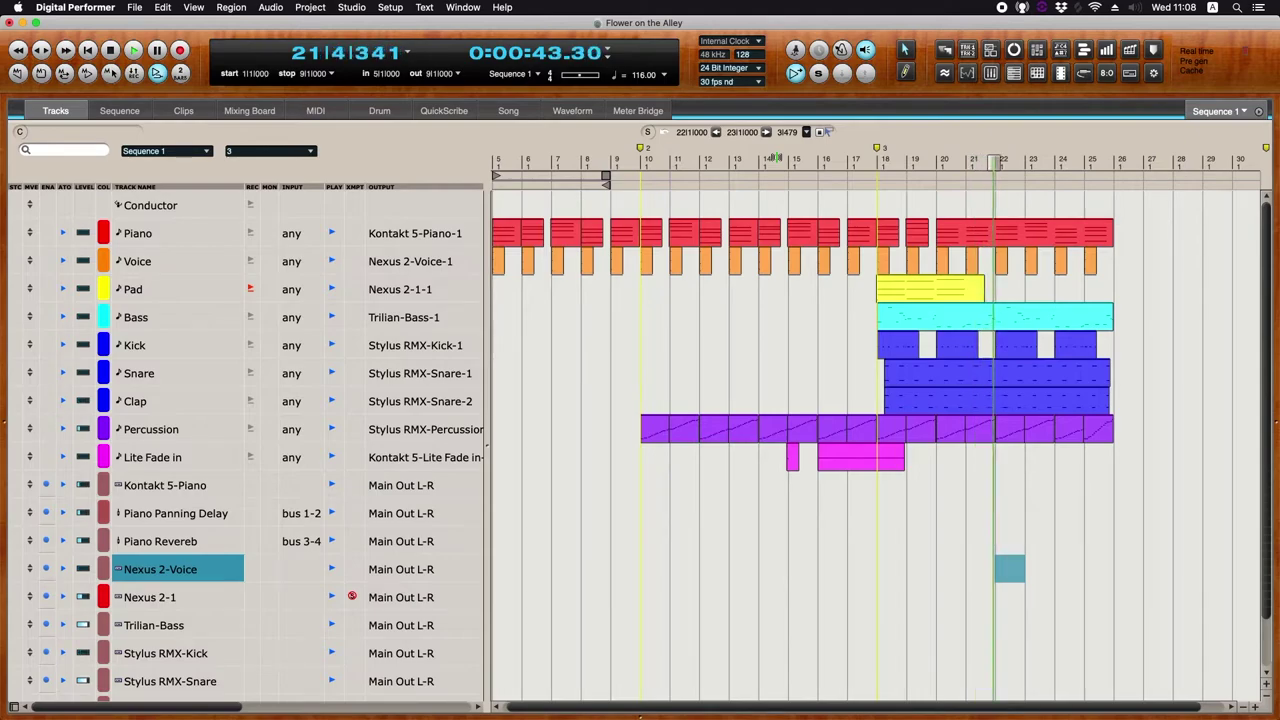
click(850, 160)
key(space)
- Change the durations of the recorded Pad notes in bars 18–21 and audition the result from bar 17
drag(858, 299, 1023, 297)
key(super+=)
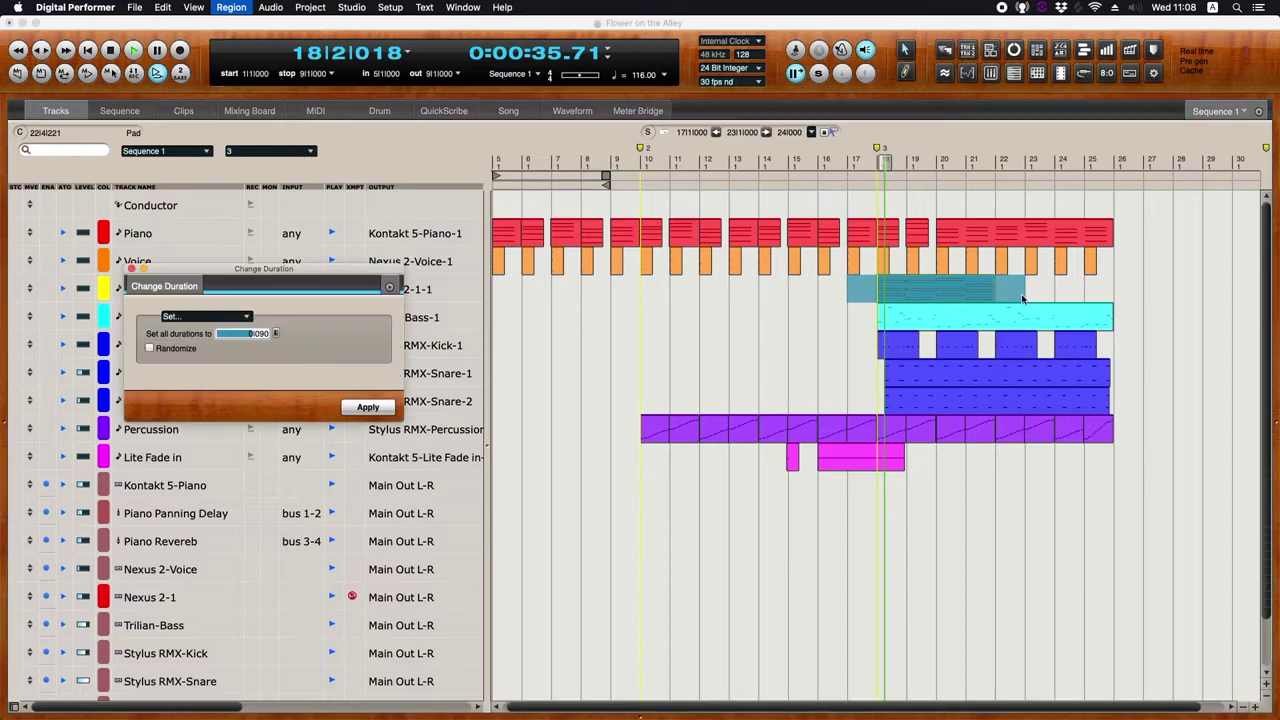
key(Return)
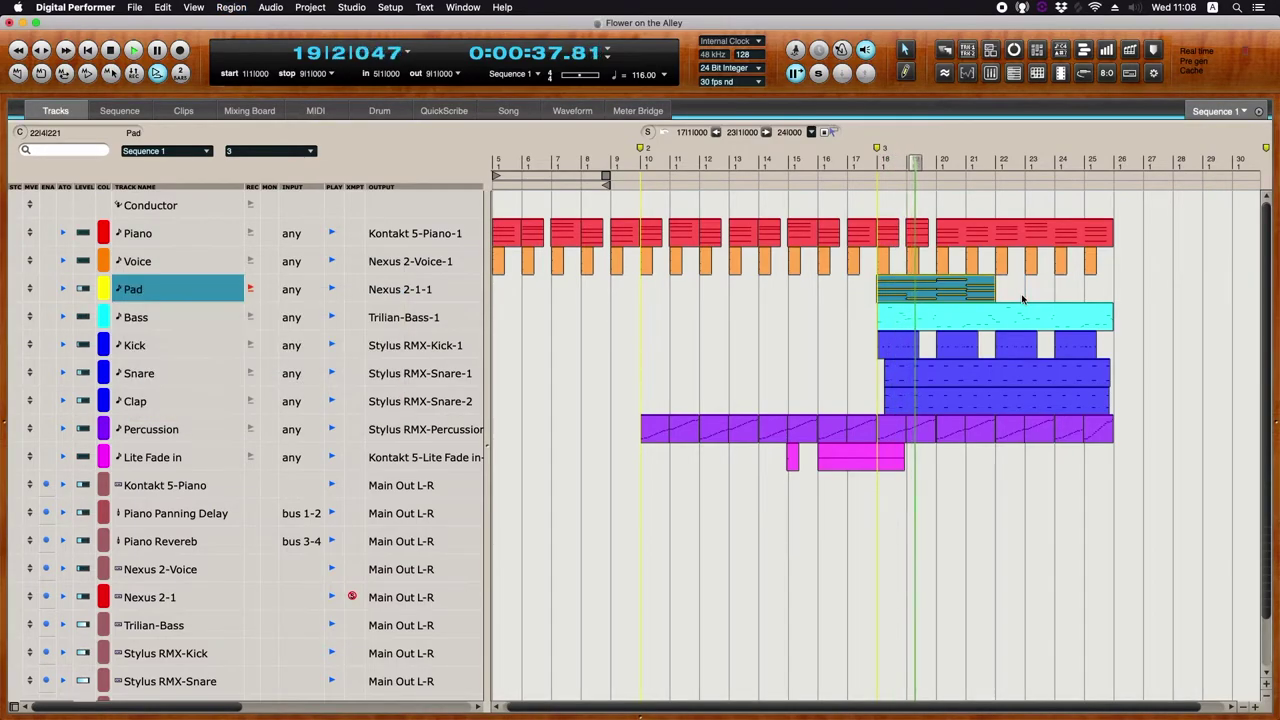
click(859, 165)
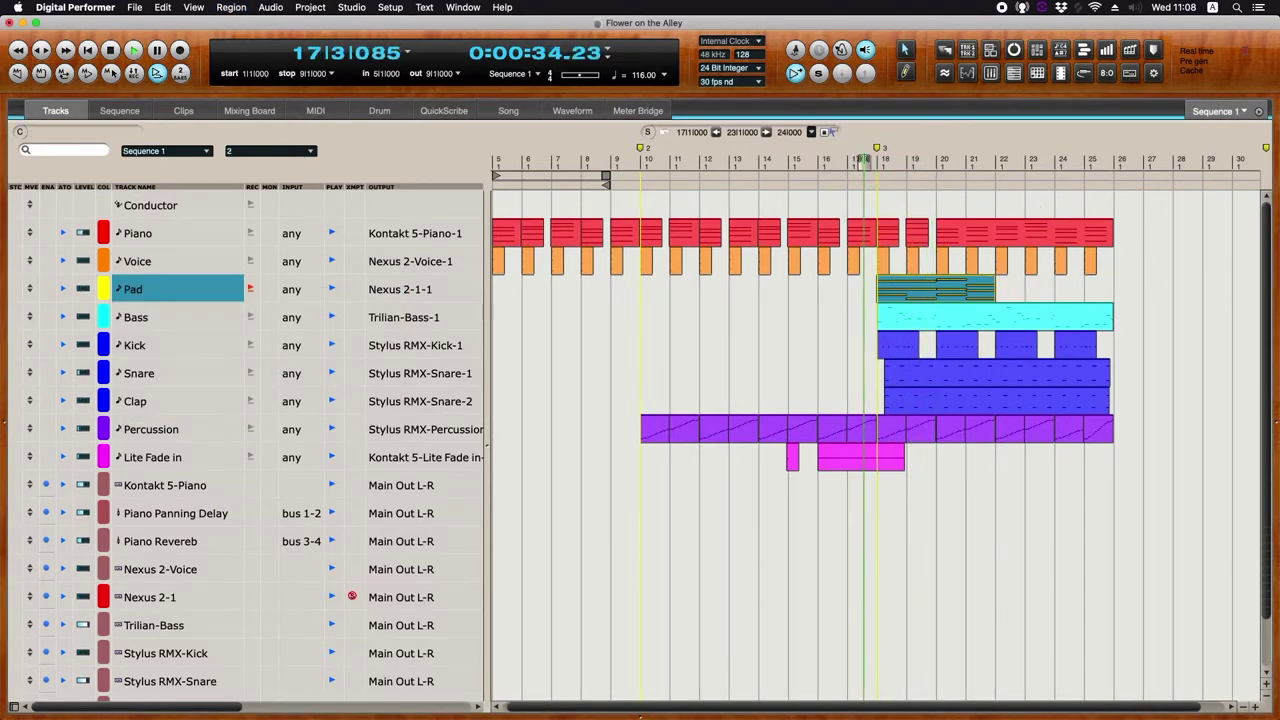
- Open the Pad part in the MIDI editor, quantize its notes at 80% strength and play it back from late in bar 17
double_click(928, 290)
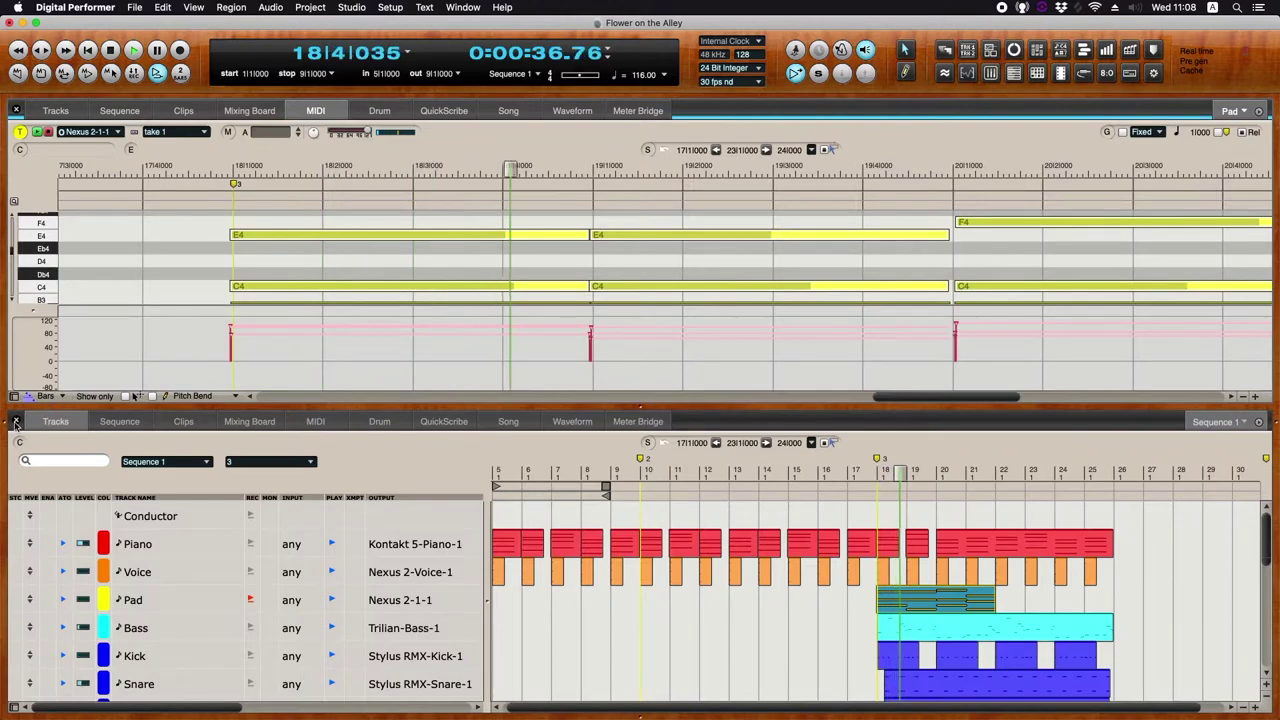
key(shift+t)
key(super+Left)
key(super+Left)
key(super+Left)
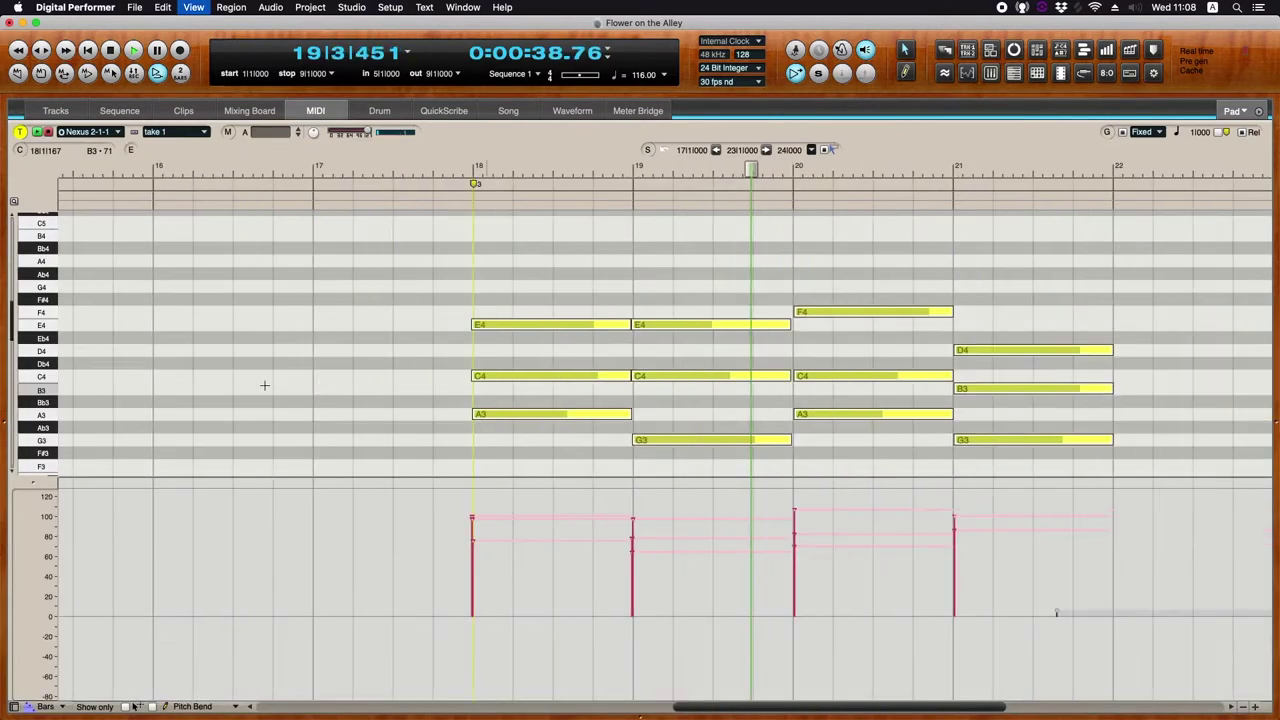
key(super+0)
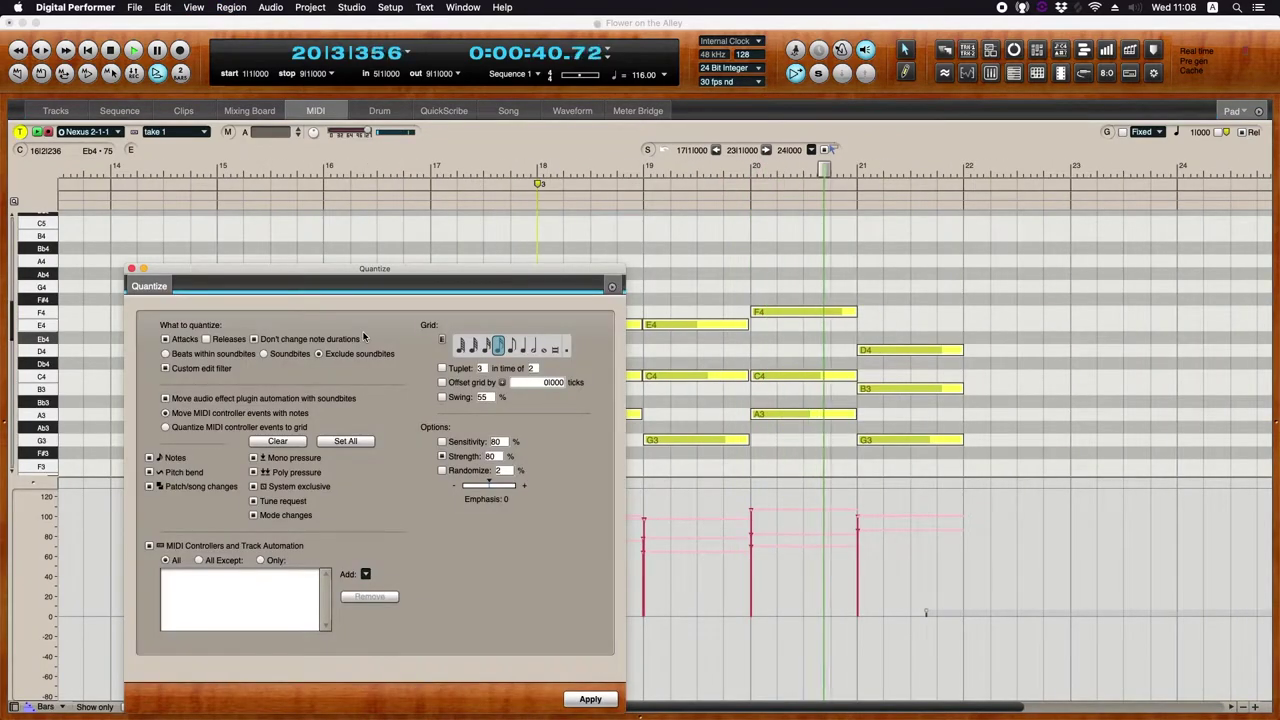
key(Return)
click(508, 168)
- Delete the E4 note in bar 19 and extend bar 18's E4 to the start of bar 20
key(super+a)
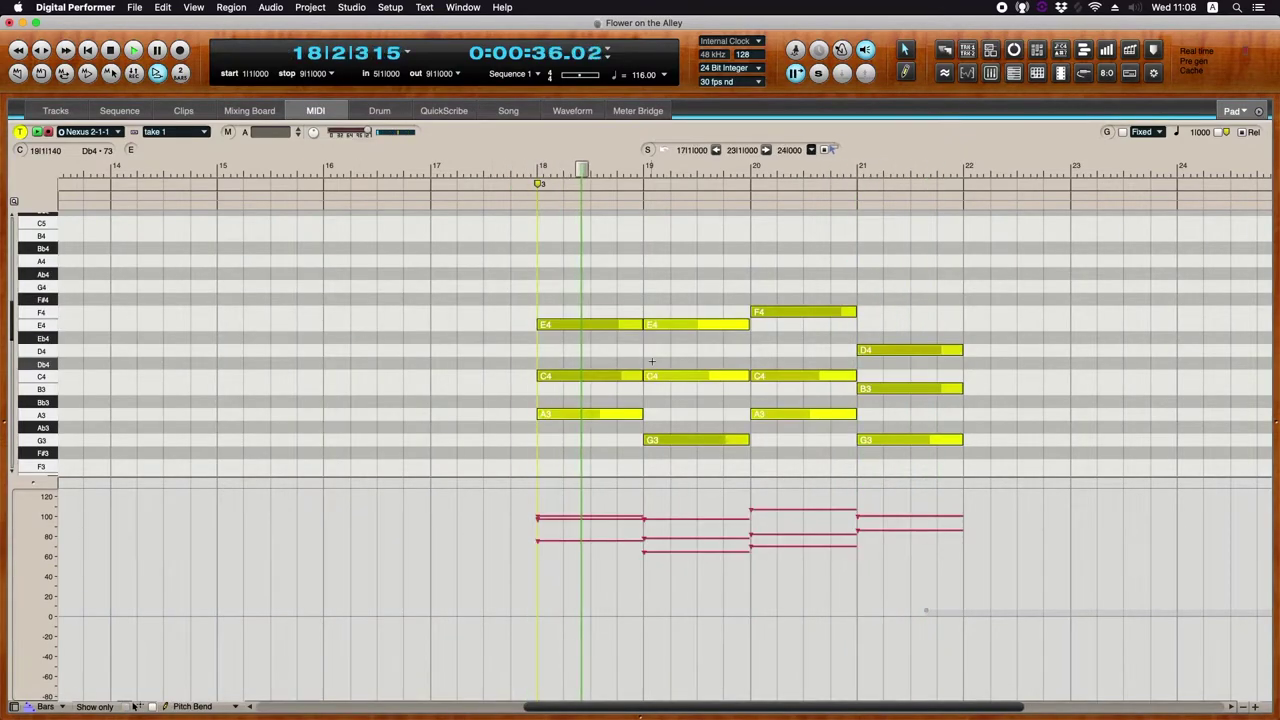
shift+click(680, 330)
key(Delete)
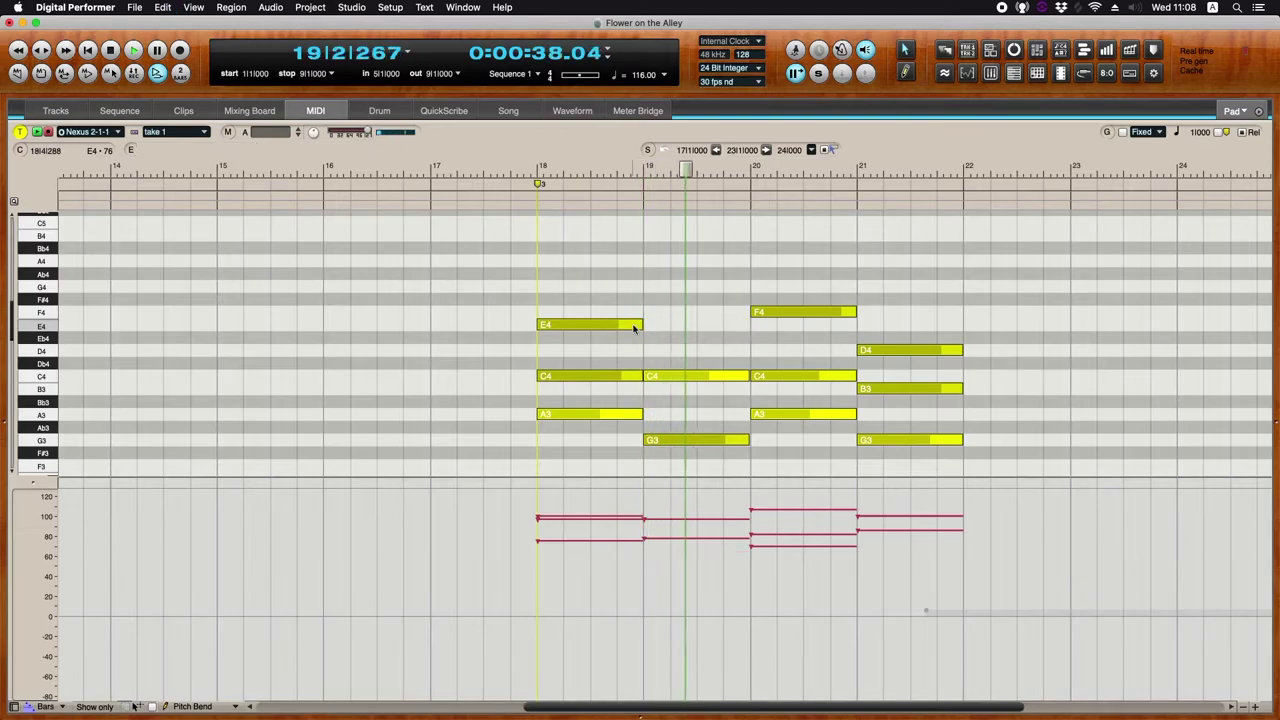
drag(645, 324, 752, 324)
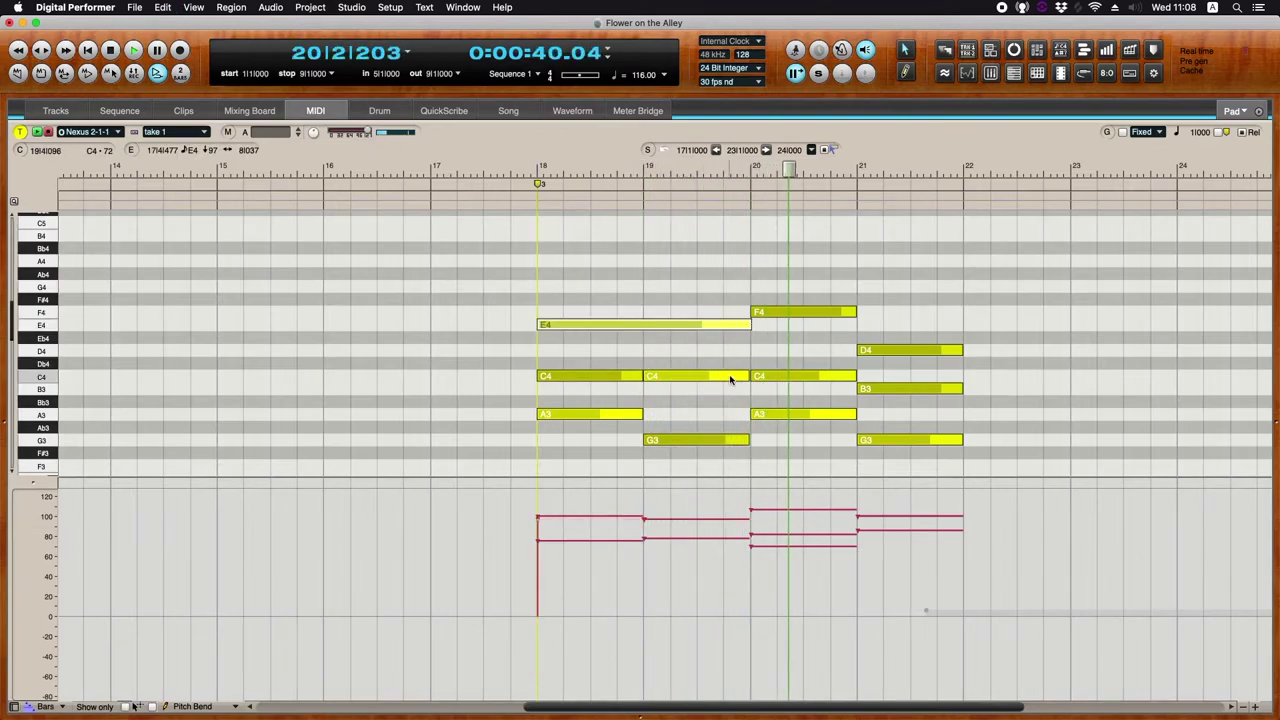
- Replace the repeated C4 notes with one C4 sustained over bars 18–20 and extend bar 19's G3 to bar 20
click(730, 375)
key(Delete)
drag(647, 377, 858, 372)
key(Delete)
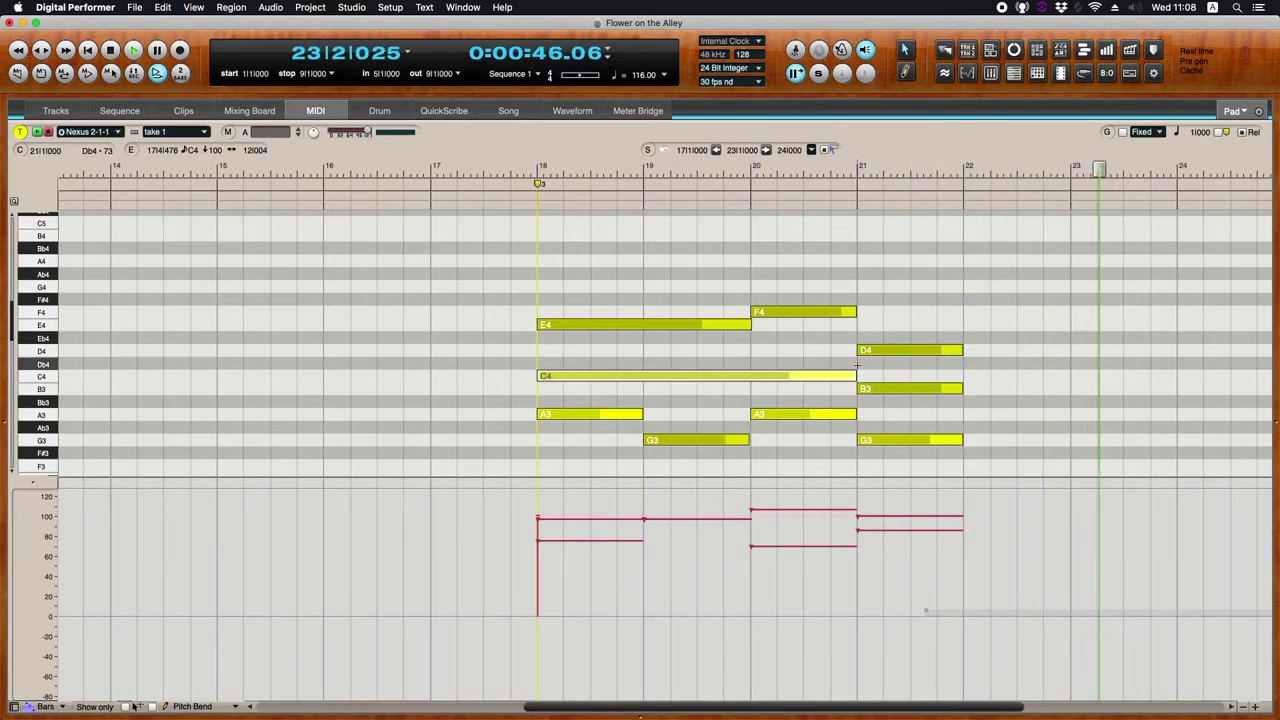
scroll(800, 400, down, 1)
drag(749, 413, 751, 413)
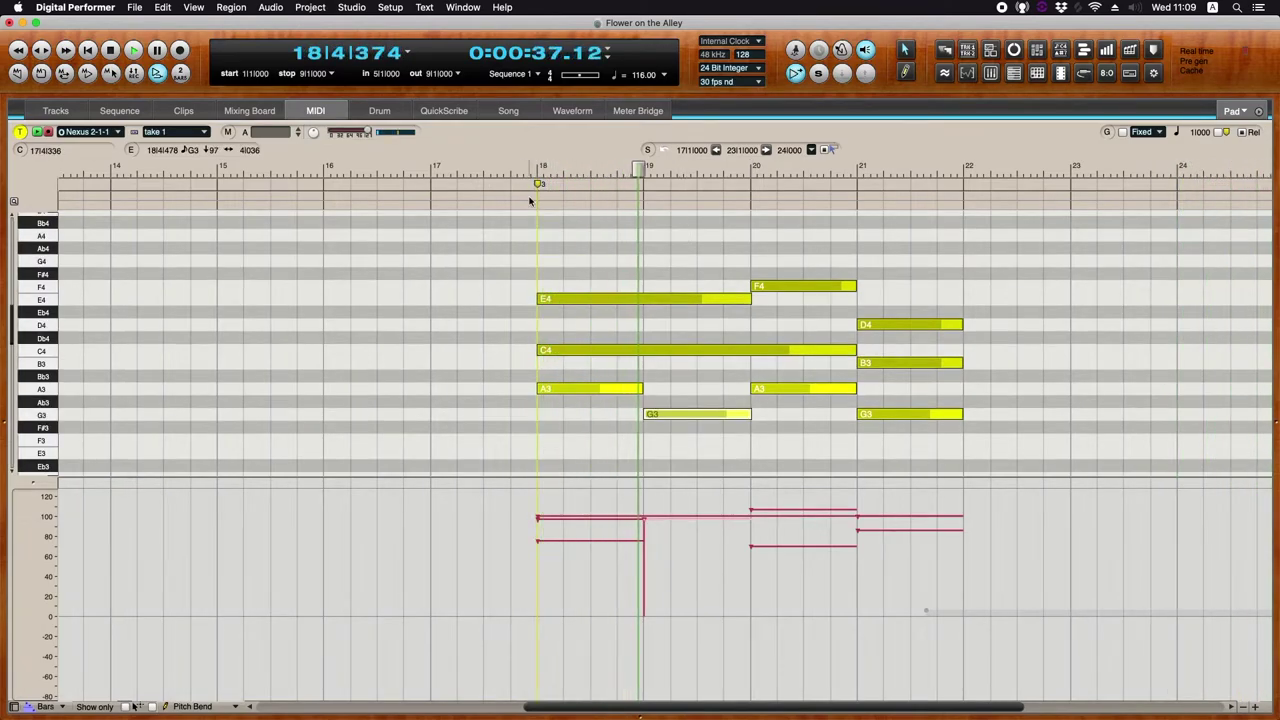
- Set the velocity of all Pad notes in bars 18–21 to 90 and play the part from just before bar 18
drag(494, 257, 951, 443)
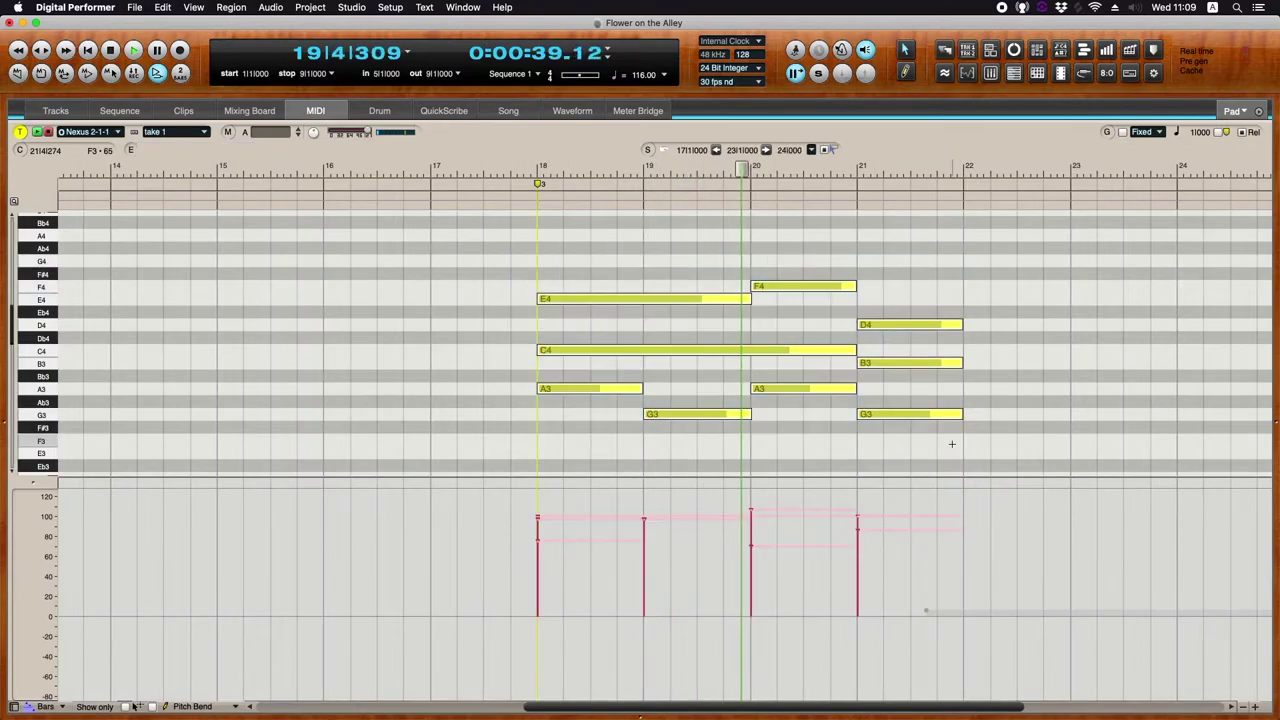
key(alt+4)
text(90)
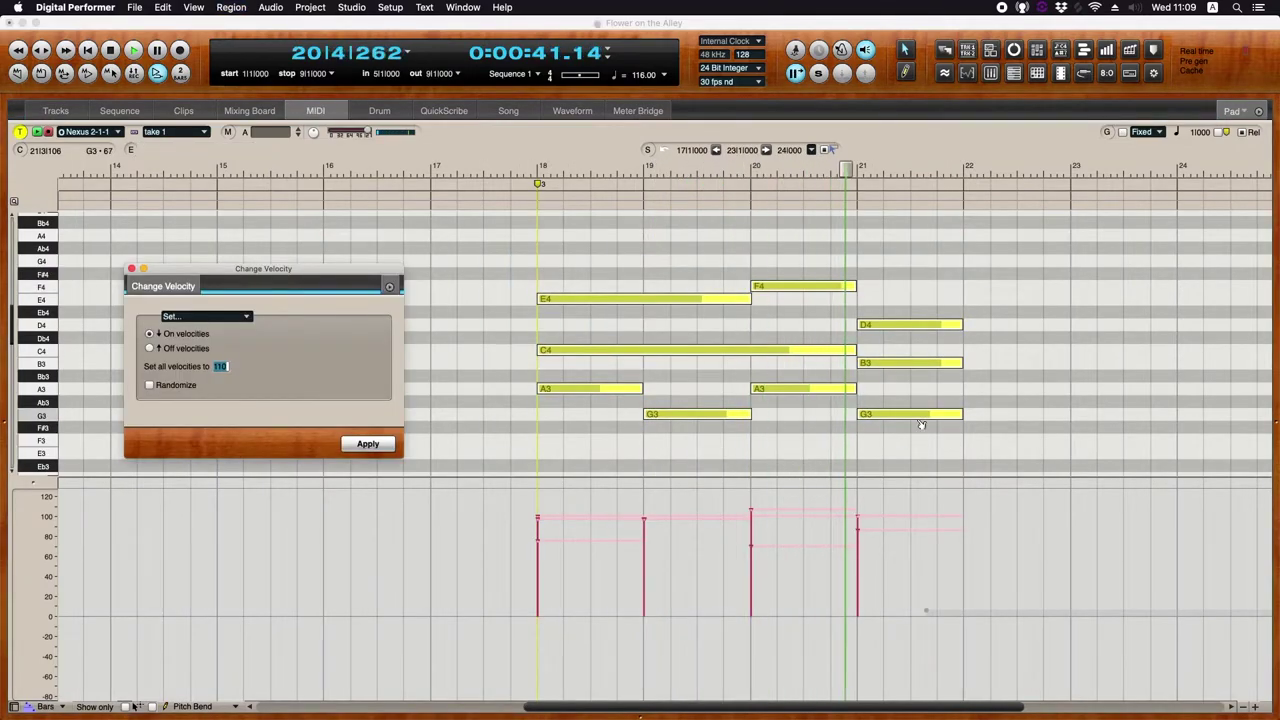
key(Return)
click(529, 170)
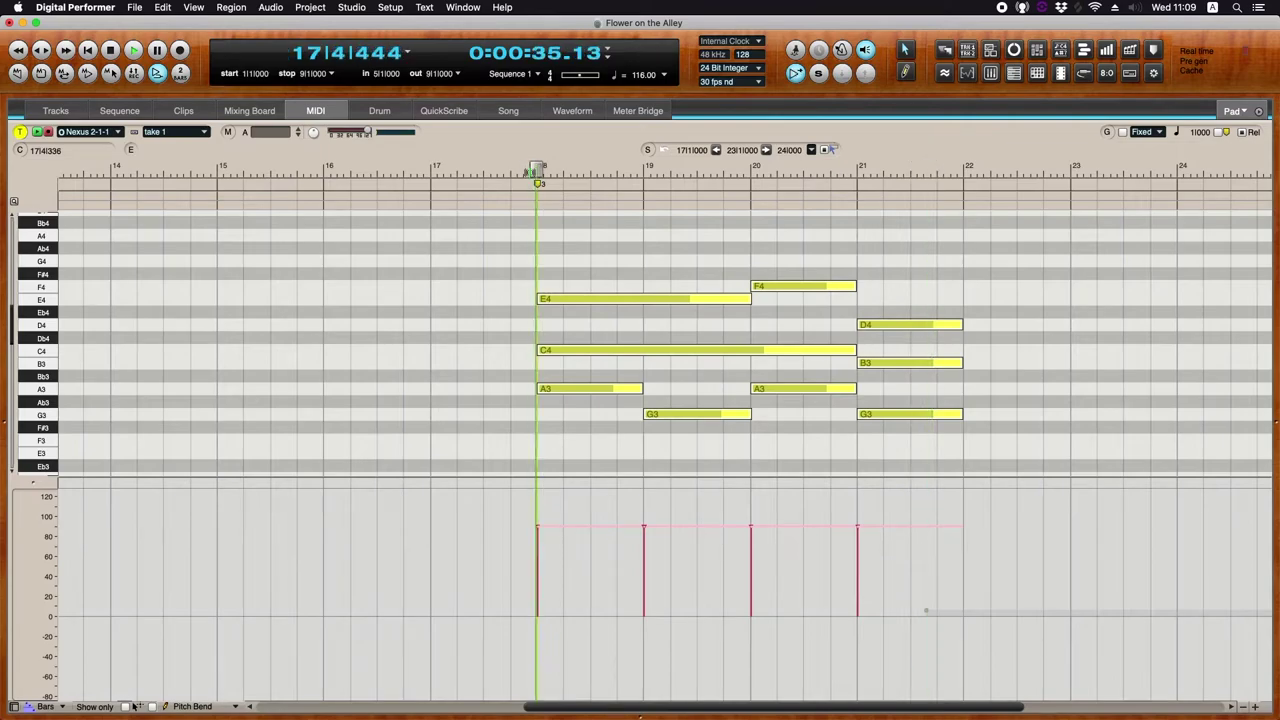
- In the track list, color the Nexus 2-1 instrument track dull red like the other instrument tracks and rename it Nexus 2-Pad
click(58, 110)
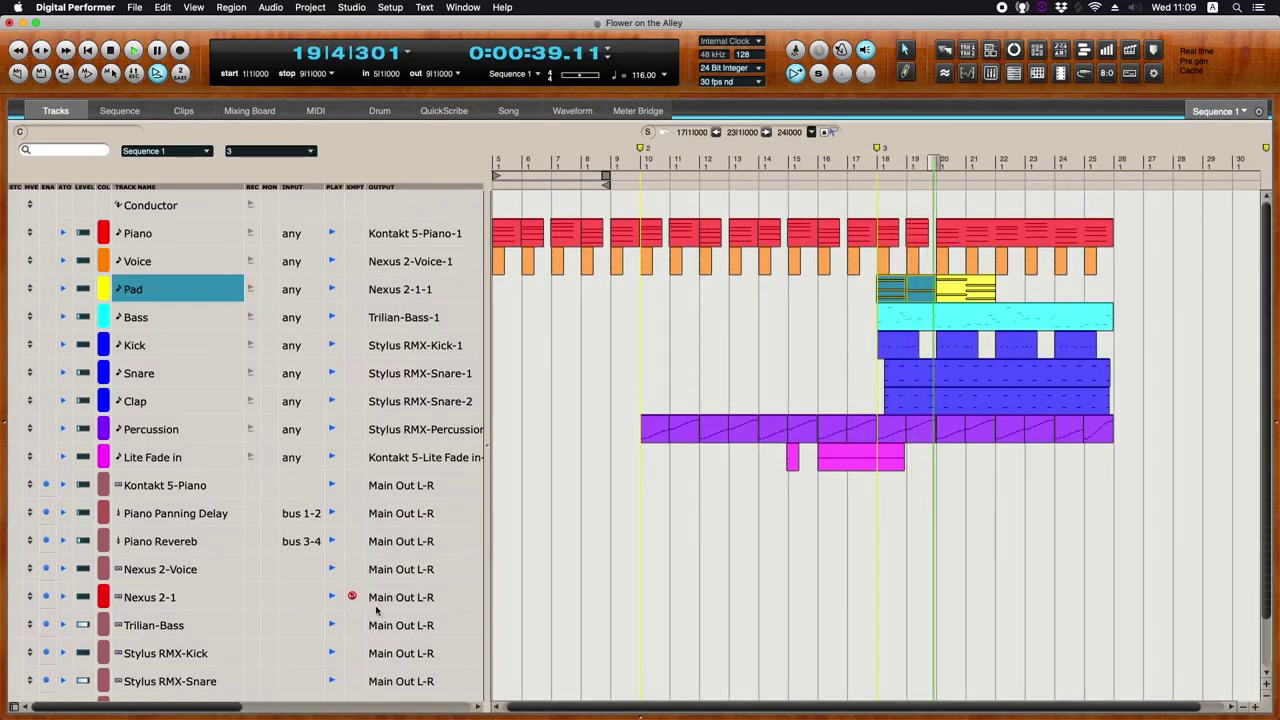
click(103, 457)
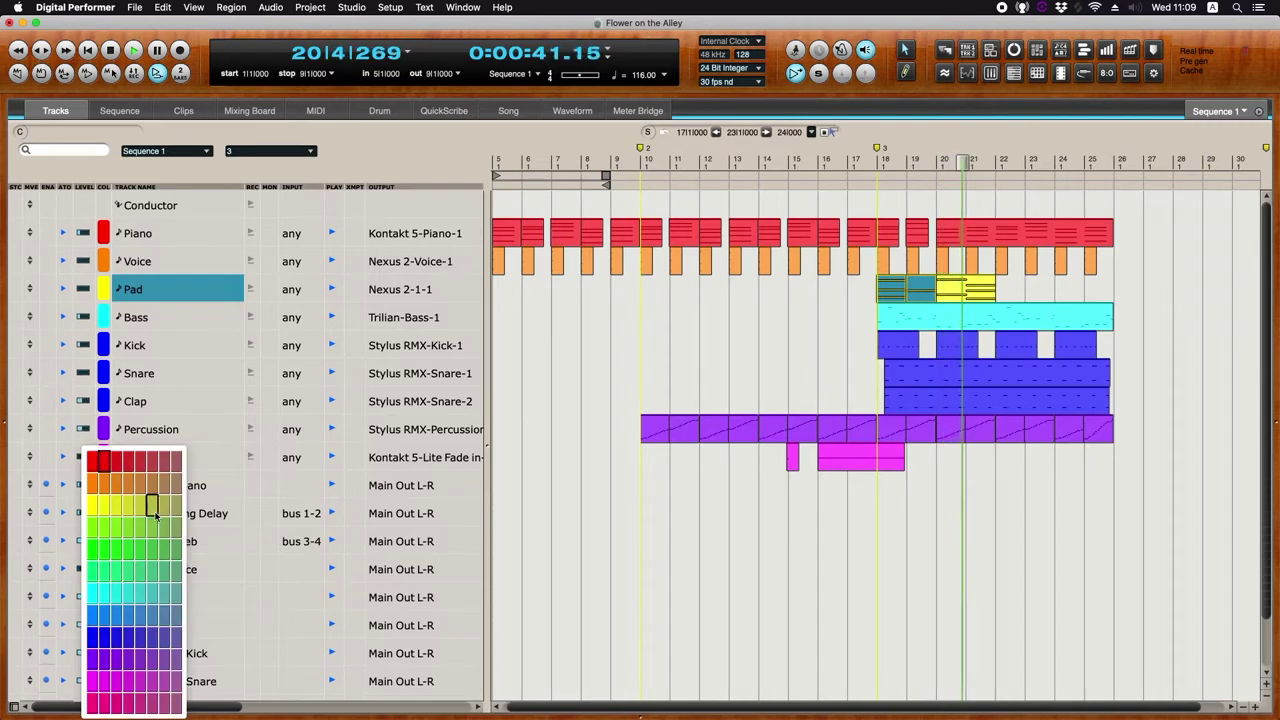
click(180, 460)
click(190, 597)
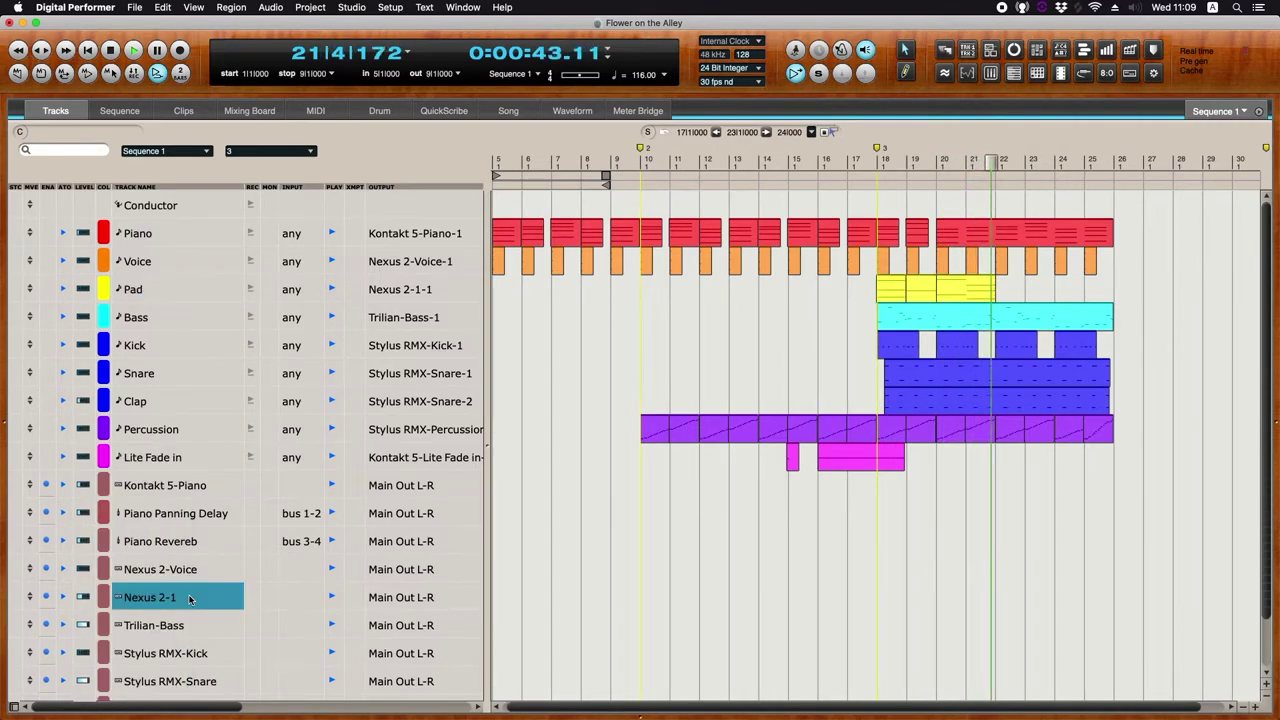
alt+click(189, 598)
click(189, 598)
text(Pad)
key(Return)
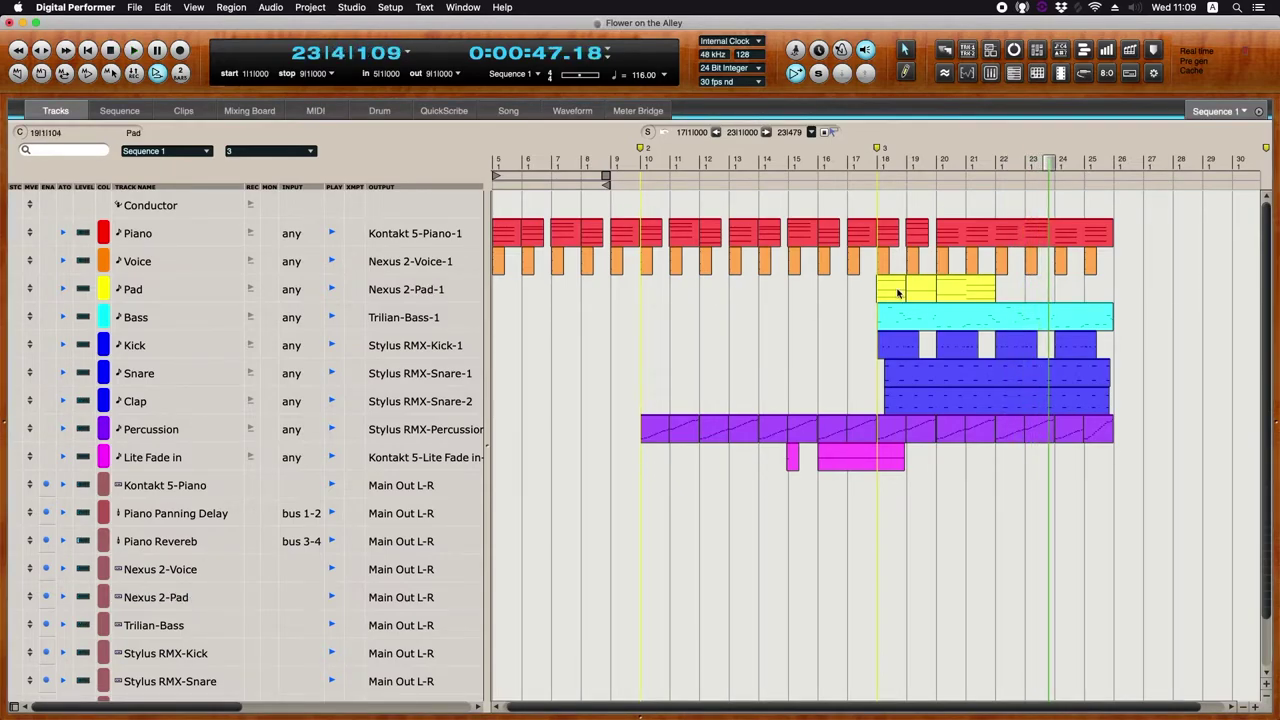
- Copy the Pad part in bars 18–21 and paste it at bar 22
drag(880, 291, 972, 292)
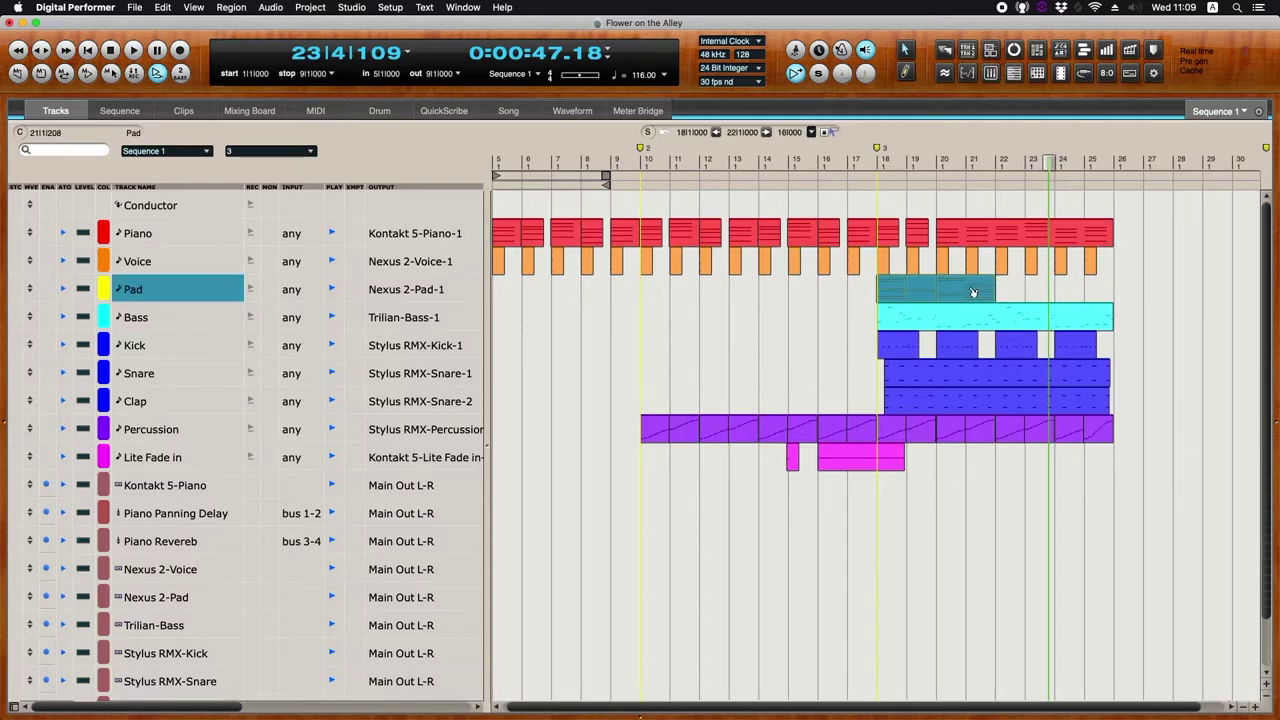
click(1015, 292)
key(super+v)
- Show the Nexus 2-Pad channel in the Mixing Board and insert Output's Movement effect in insert B
click(249, 111)
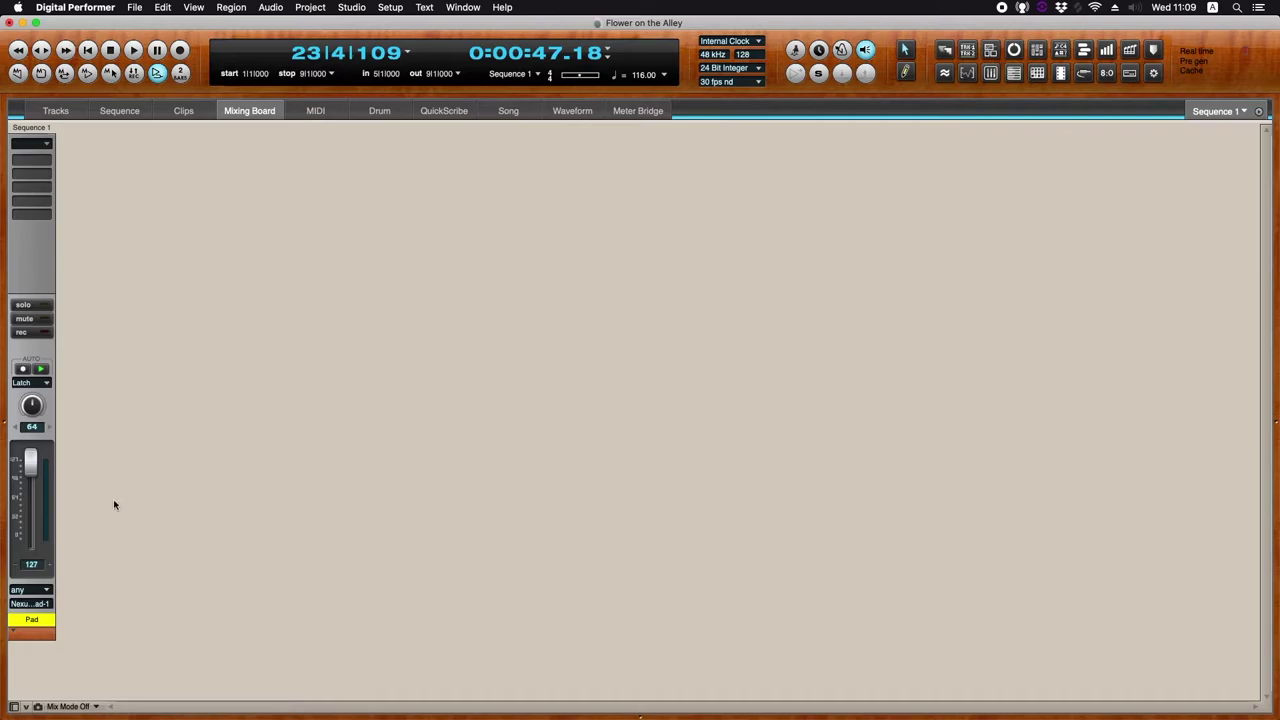
click(12, 707)
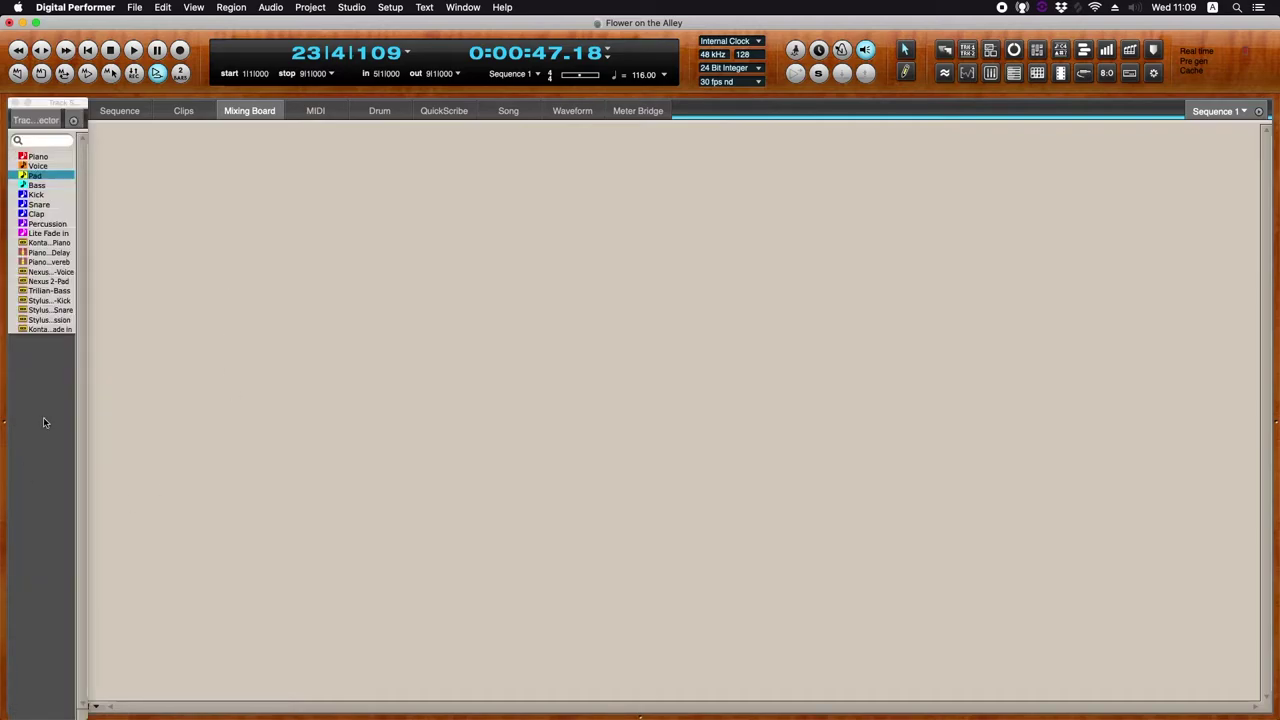
click(67, 282)
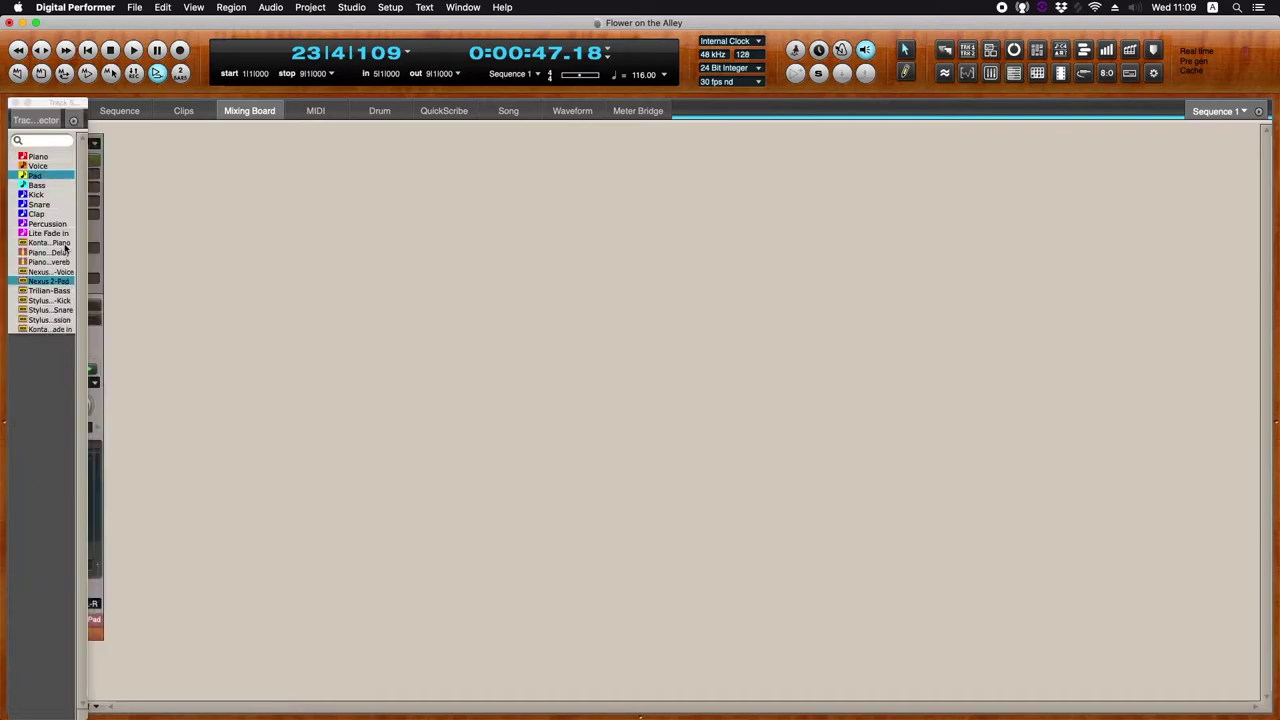
click(15, 103)
click(79, 174)
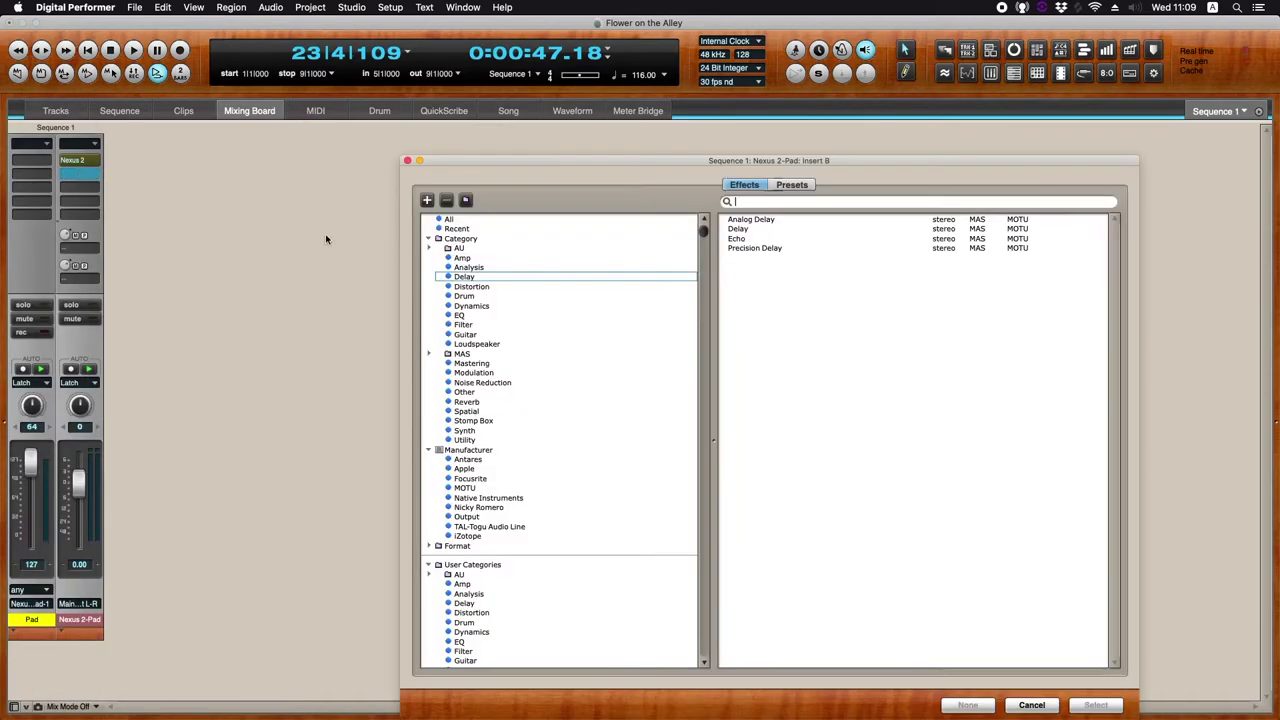
click(467, 516)
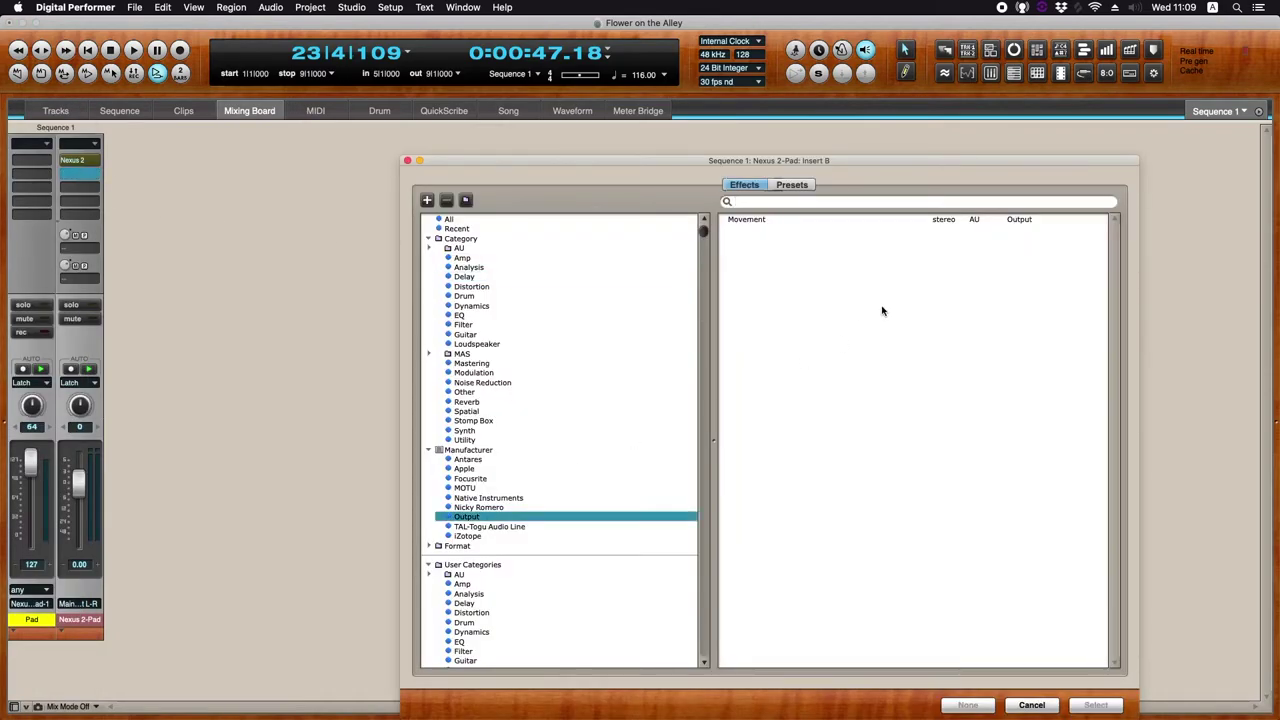
click(764, 221)
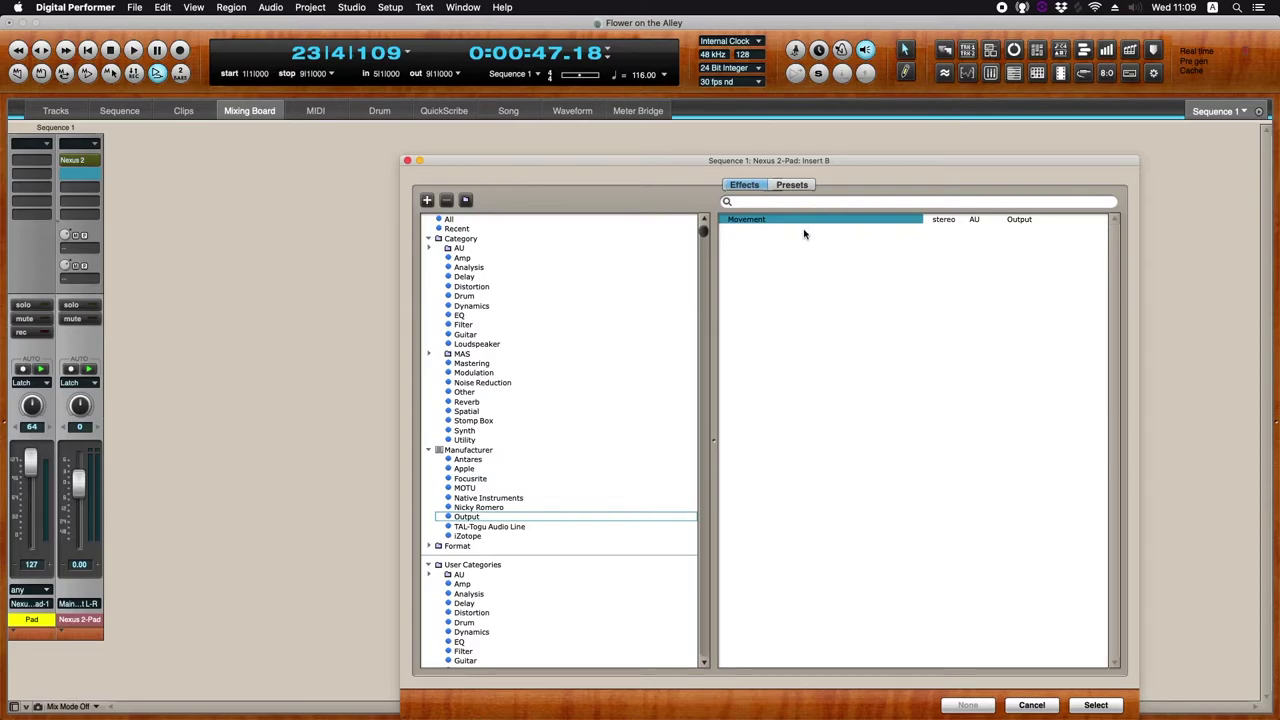
key(Return)
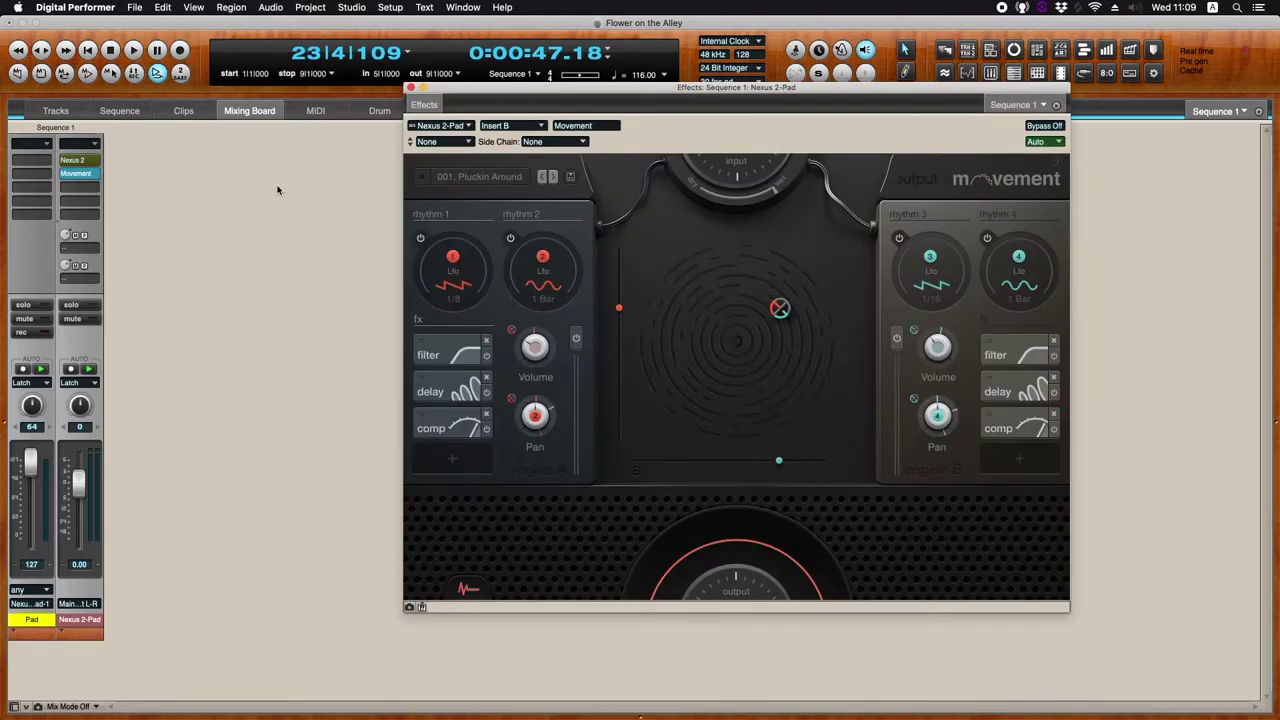
- Record-enable the Pad track and filter Movement's presets by the sidechain tag
click(44, 333)
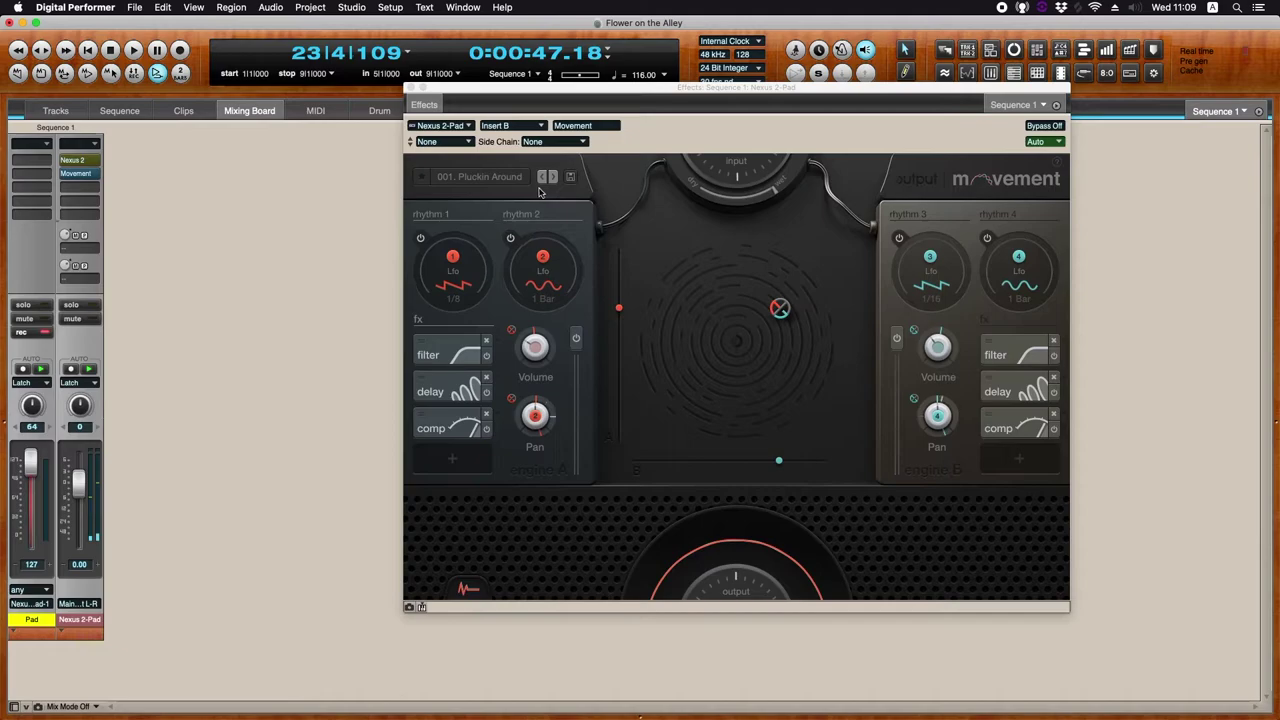
click(480, 177)
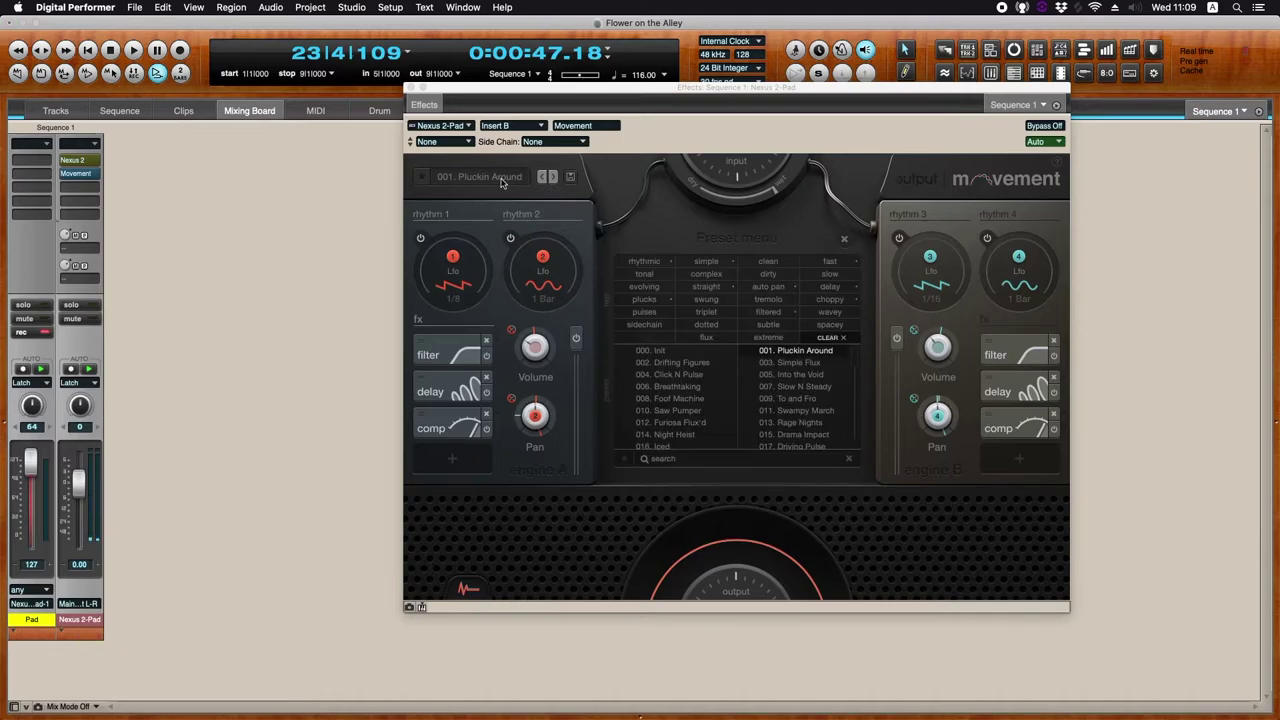
click(661, 327)
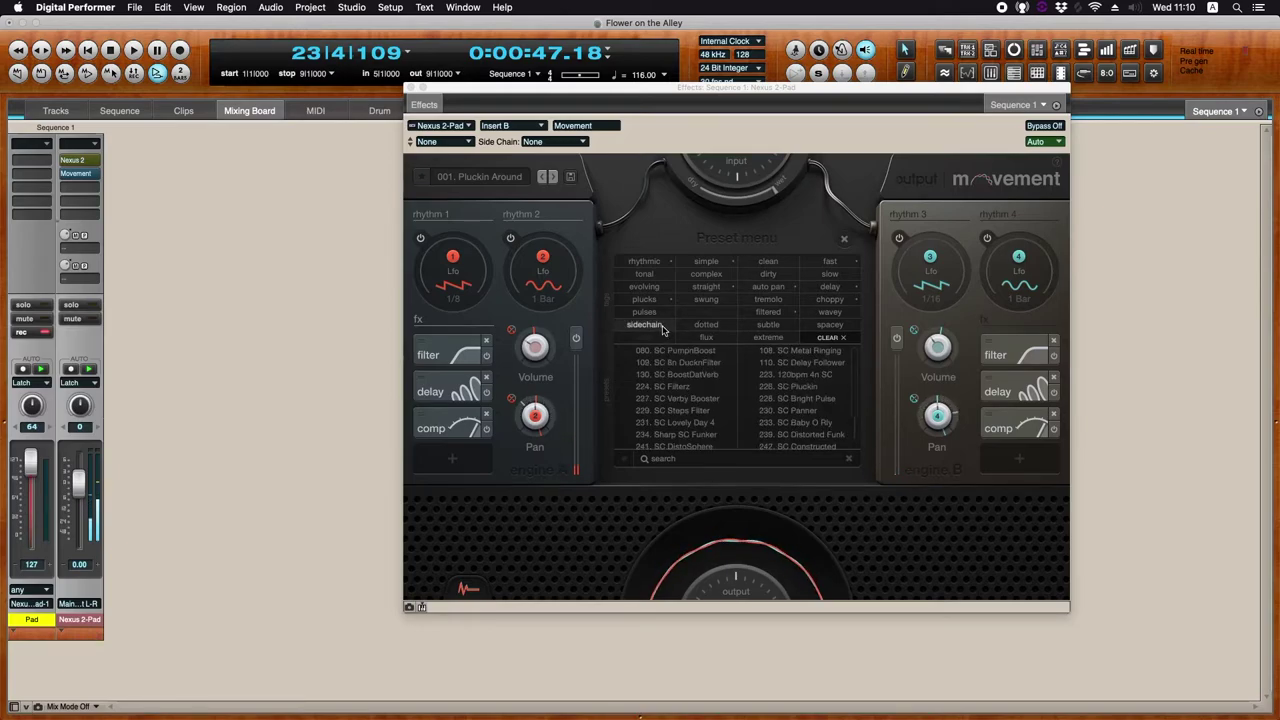
- Audition Movement's sidechain presets on the pad, from SC Verby Booster through SC Panner to 120bpm 4n SC
click(713, 399)
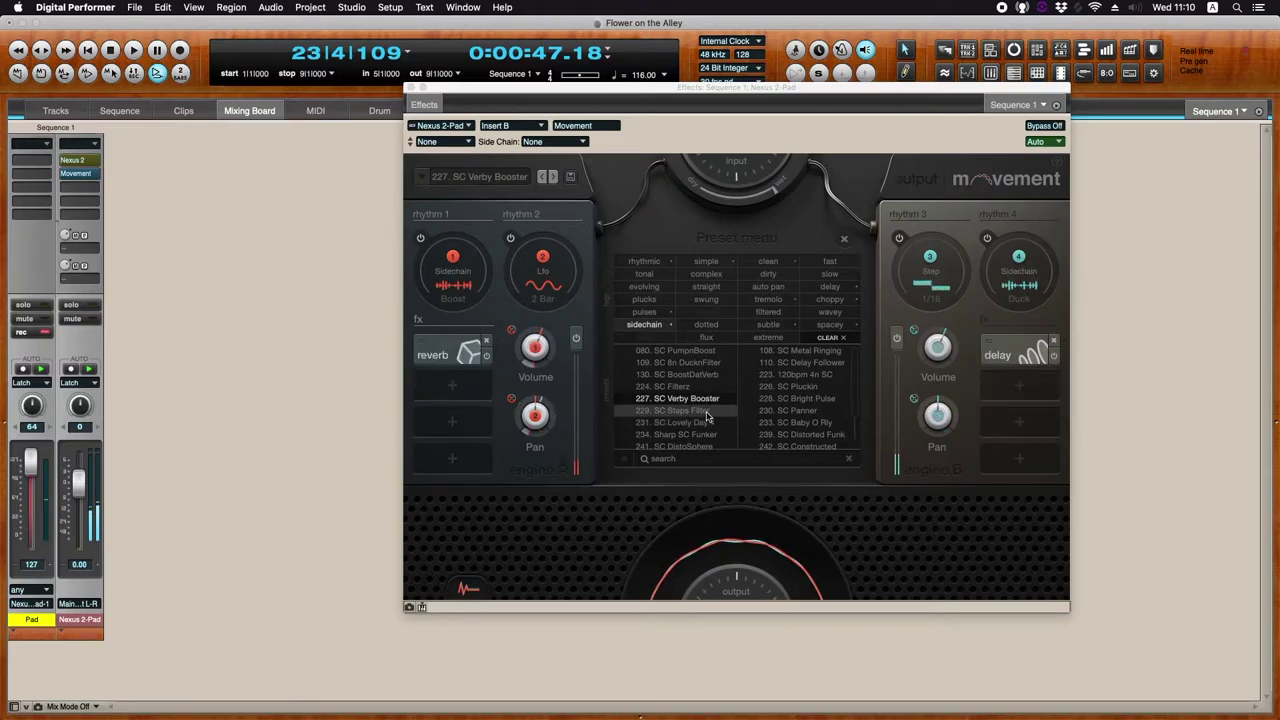
click(706, 411)
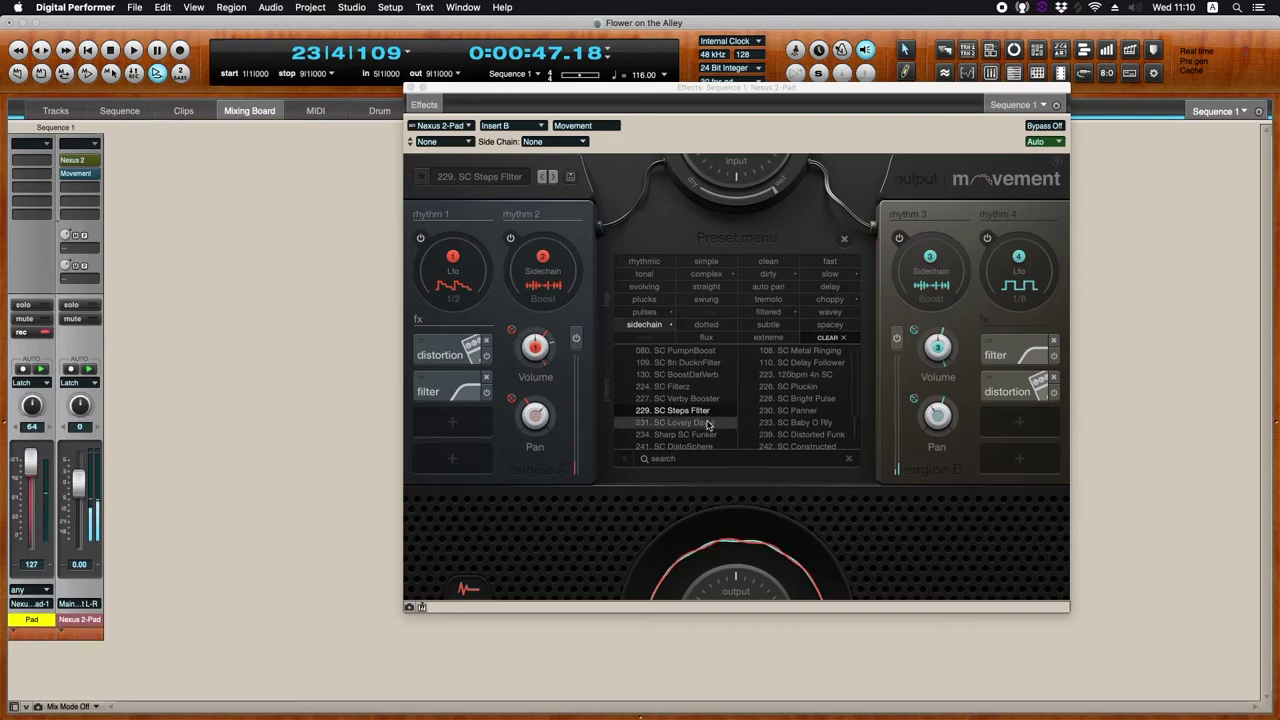
click(707, 423)
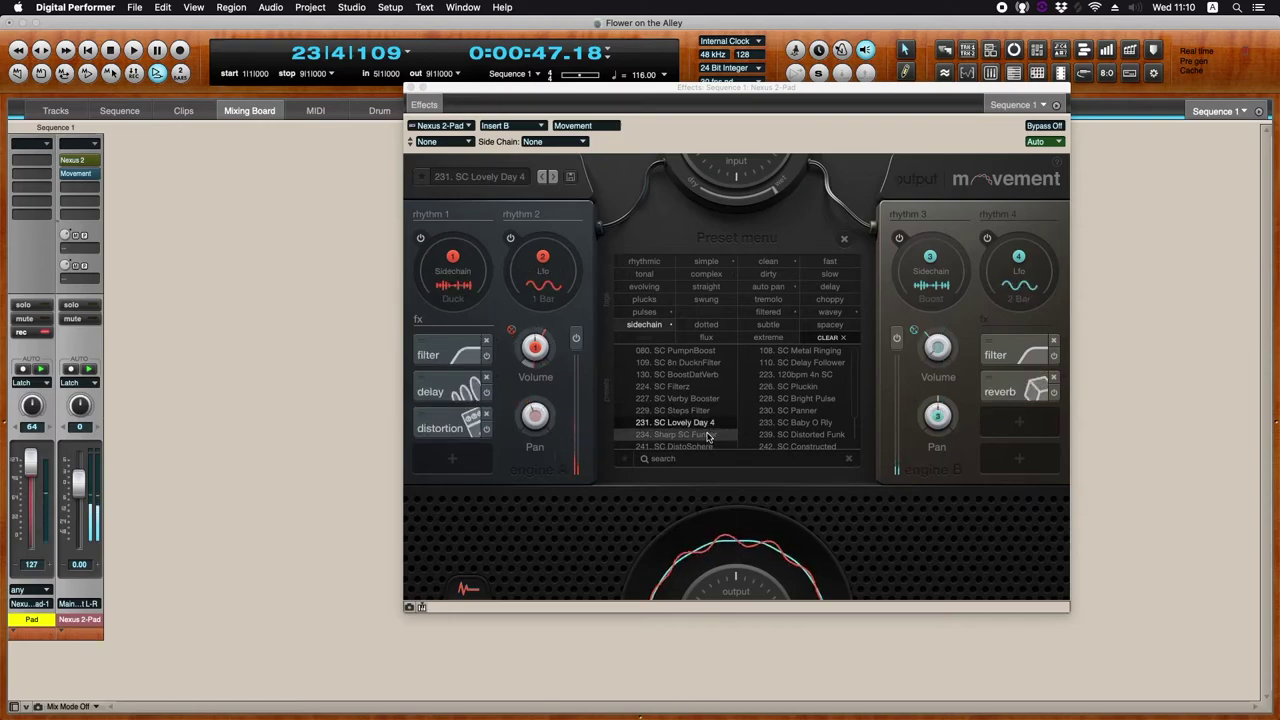
click(708, 436)
scroll(708, 436, down, 1)
click(708, 442)
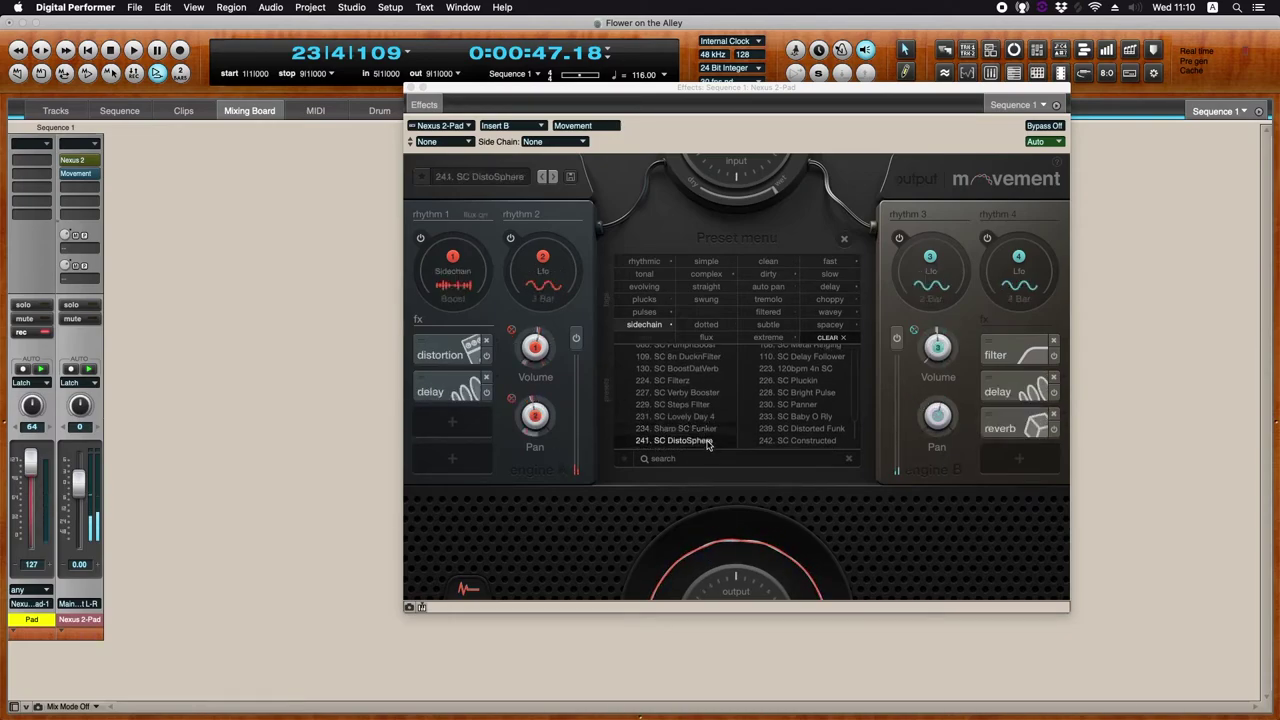
click(797, 416)
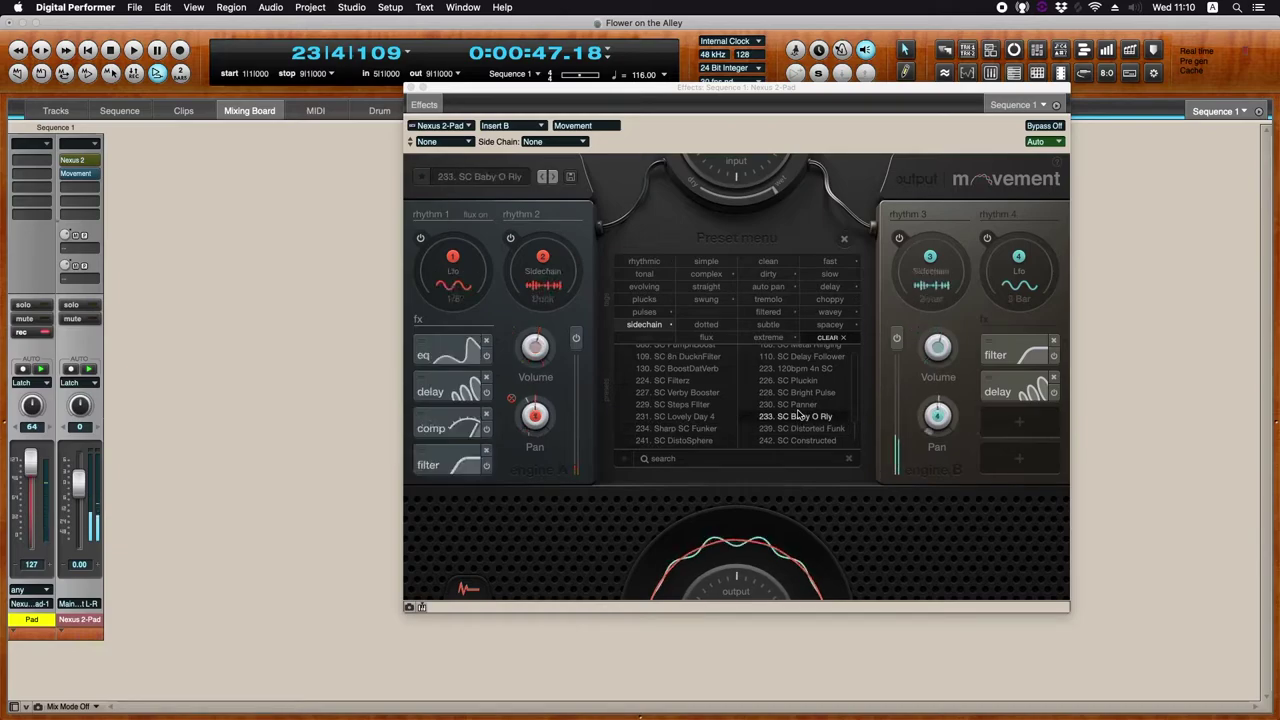
click(797, 404)
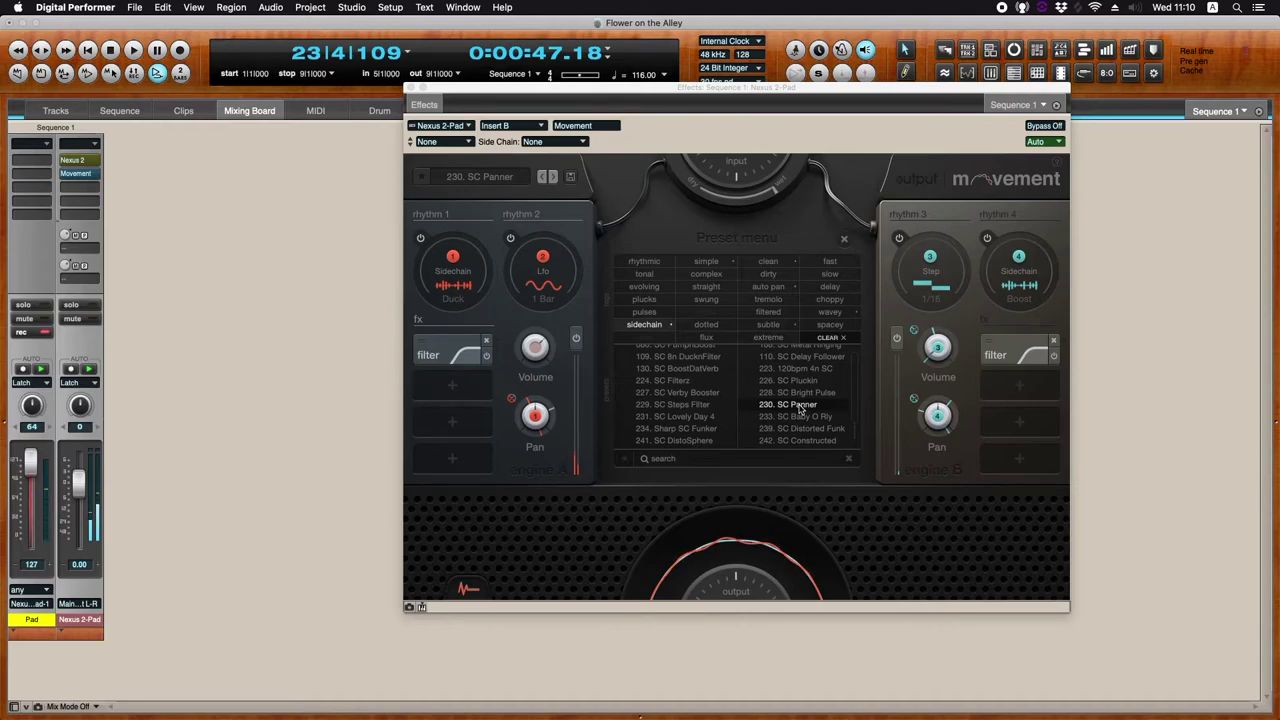
click(806, 370)
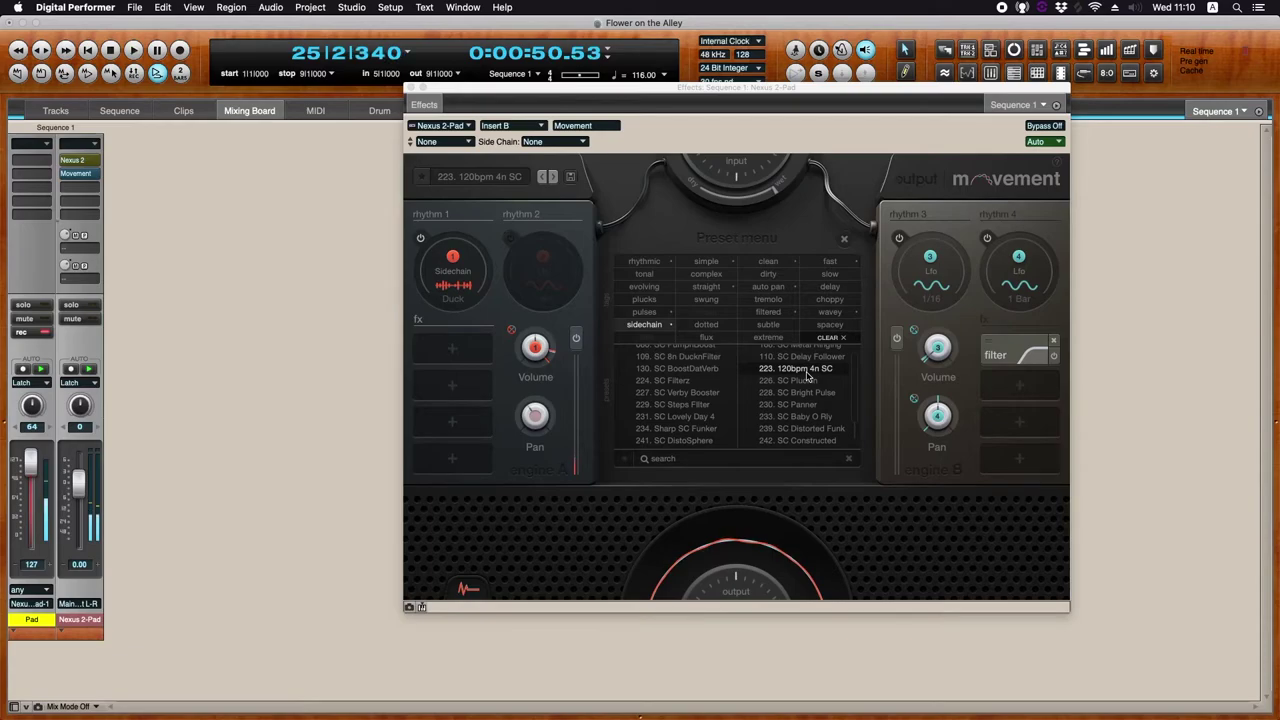
- Switch the preset filter from sidechain to evolving and load 052. Pandora Rifts
click(646, 325)
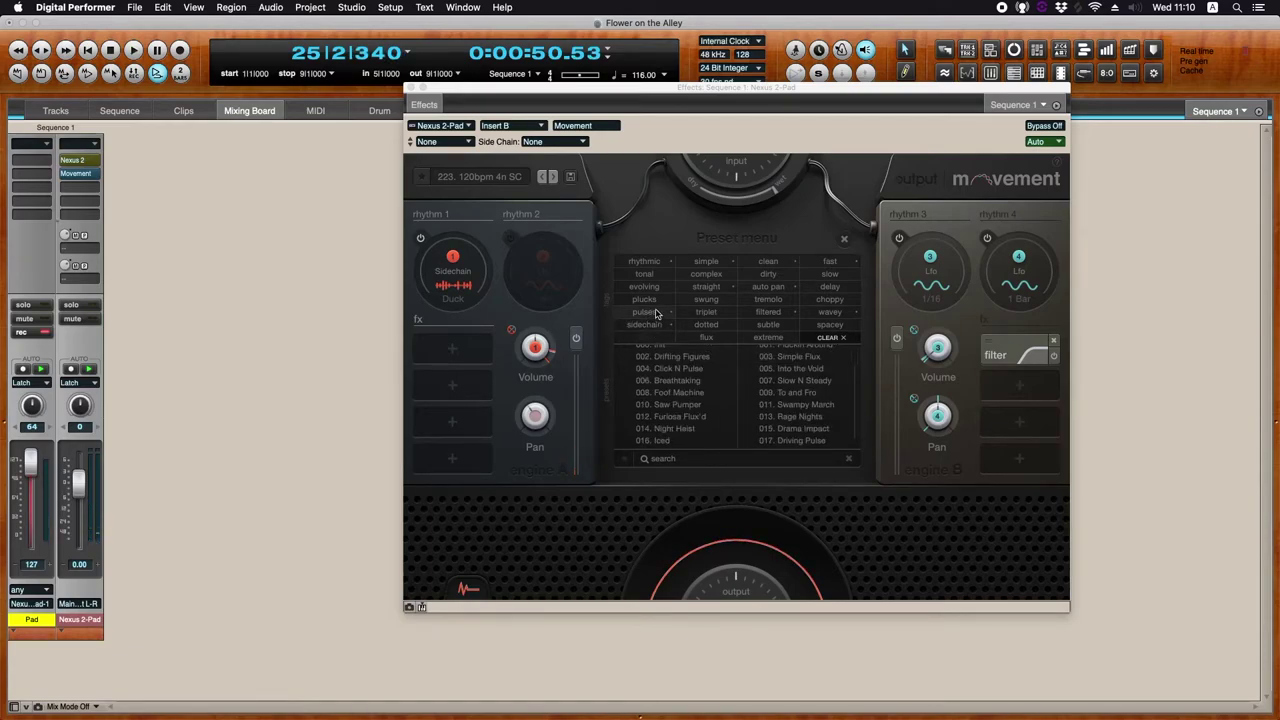
click(652, 287)
click(826, 393)
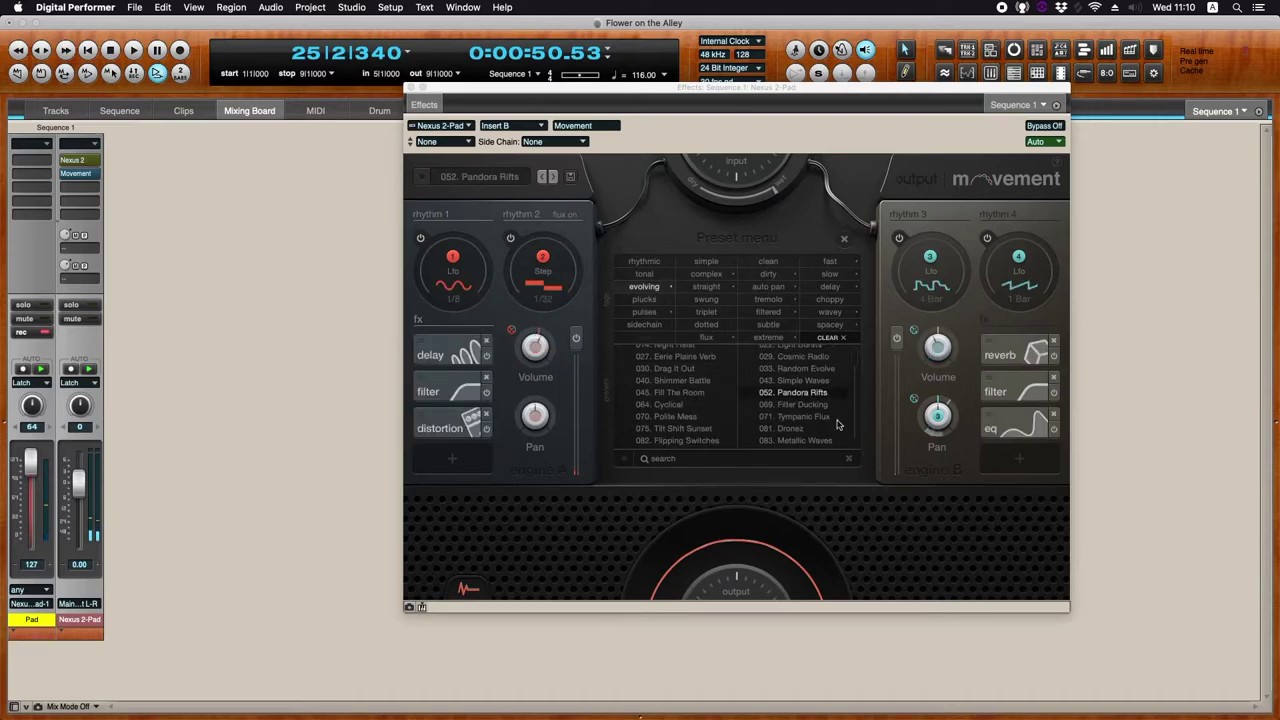
- Load Movement's 069. Filter Ducking preset and play the arrangement from just before bar 18 with the Pad track's record-enable off
click(826, 406)
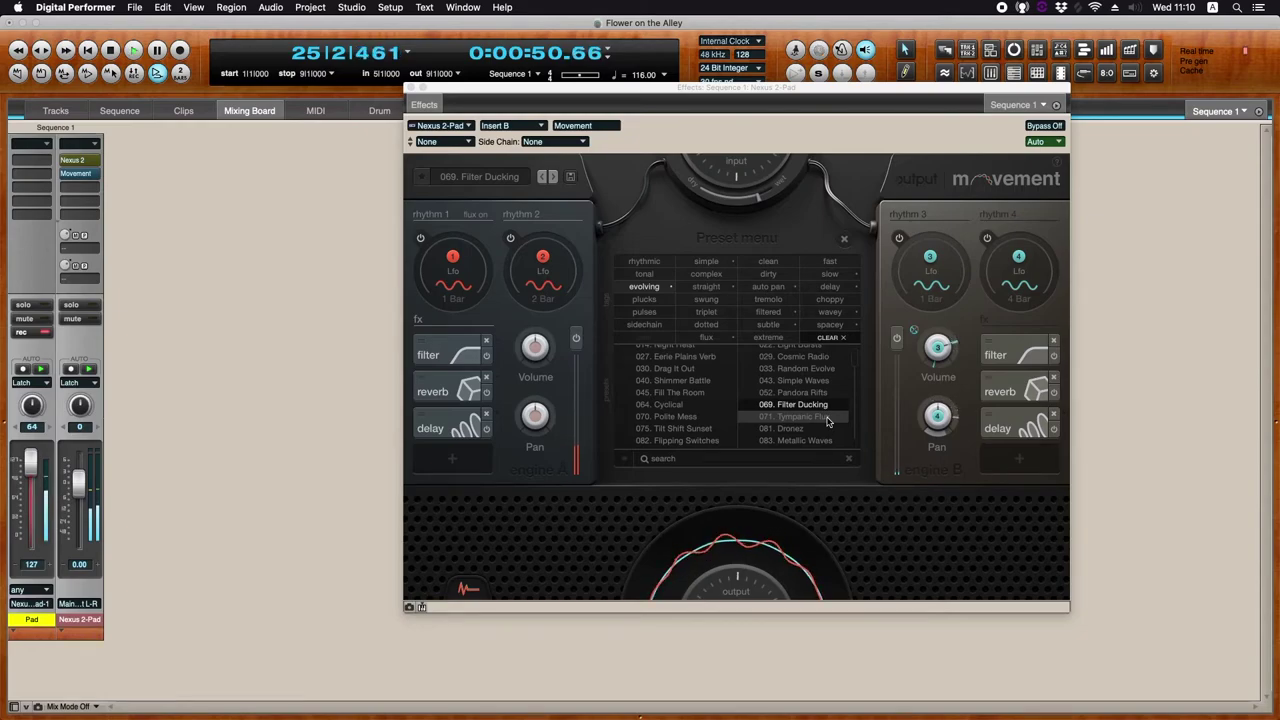
click(411, 89)
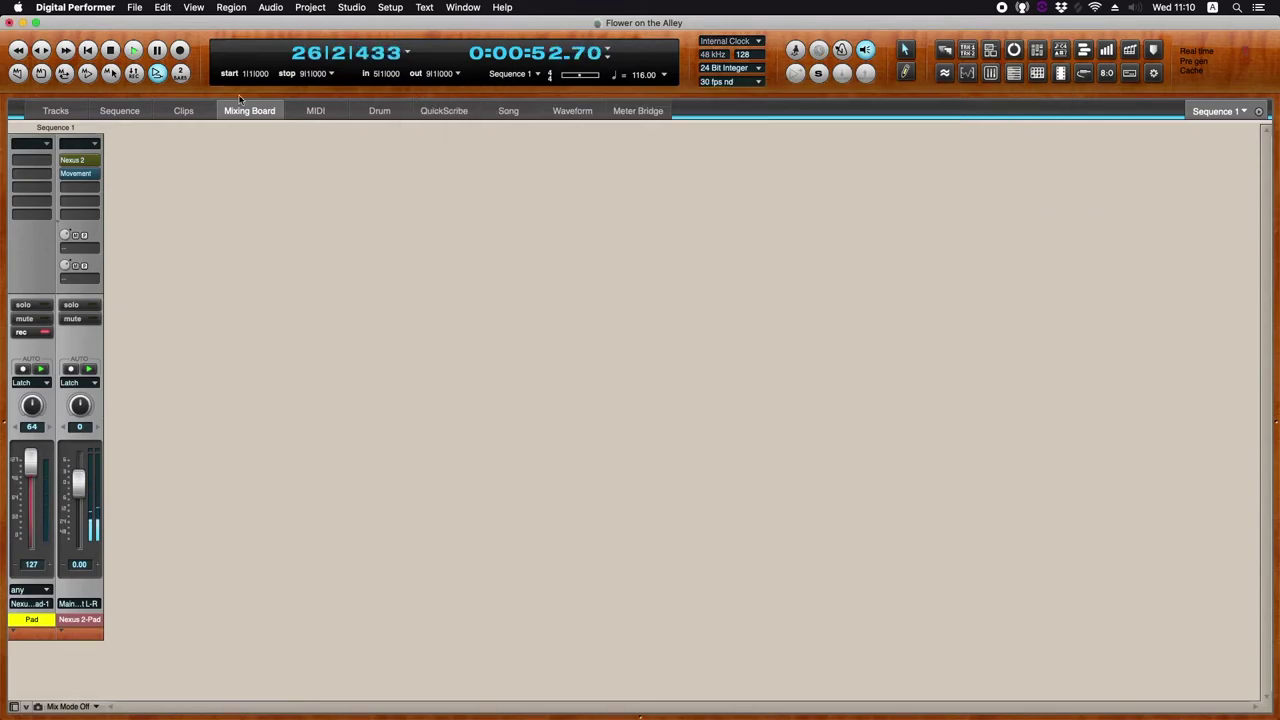
click(58, 111)
click(863, 160)
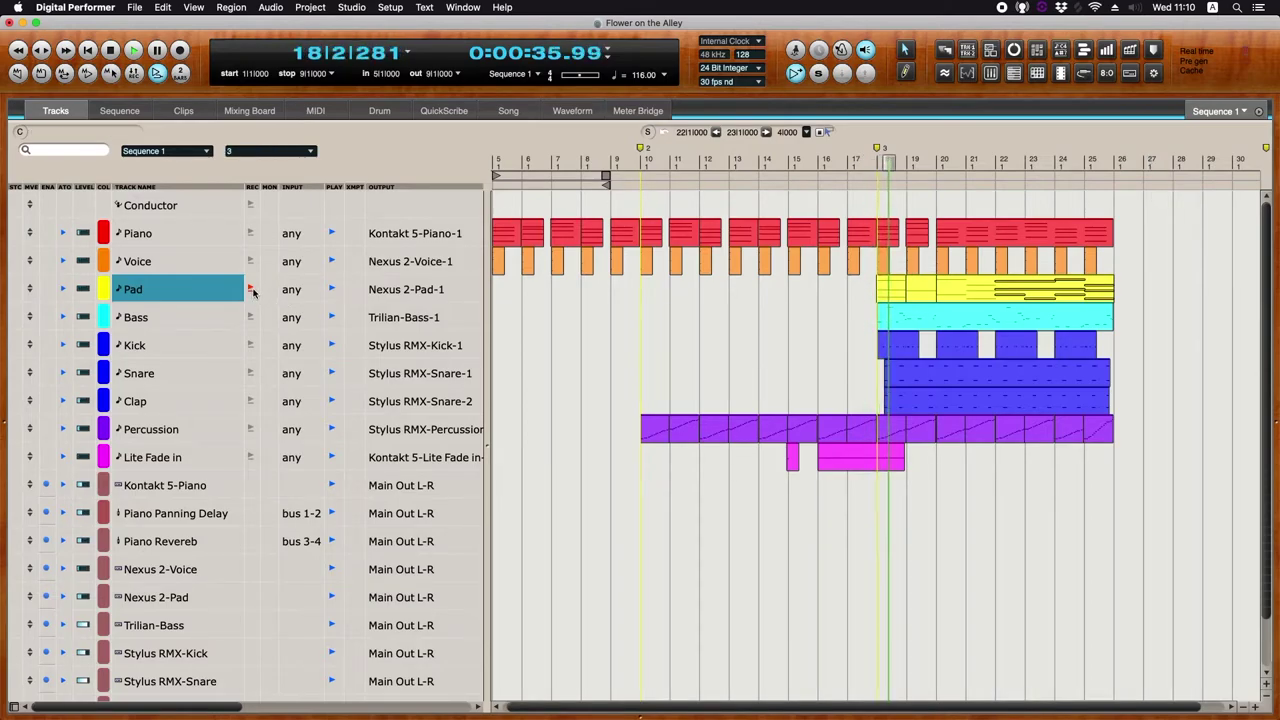
click(866, 160)
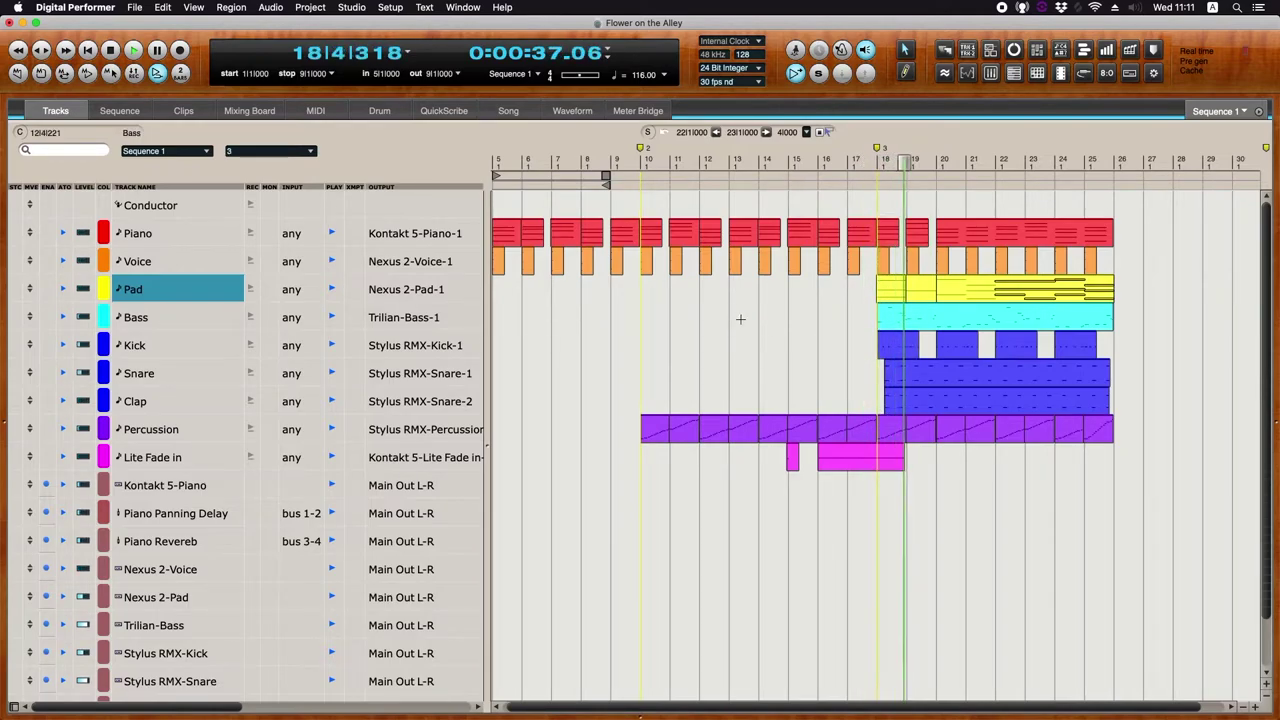
- Show the Nexus 2-Pad channel beside Pad in the Mixing Board and move the track selector clear of the channel strips
click(249, 110)
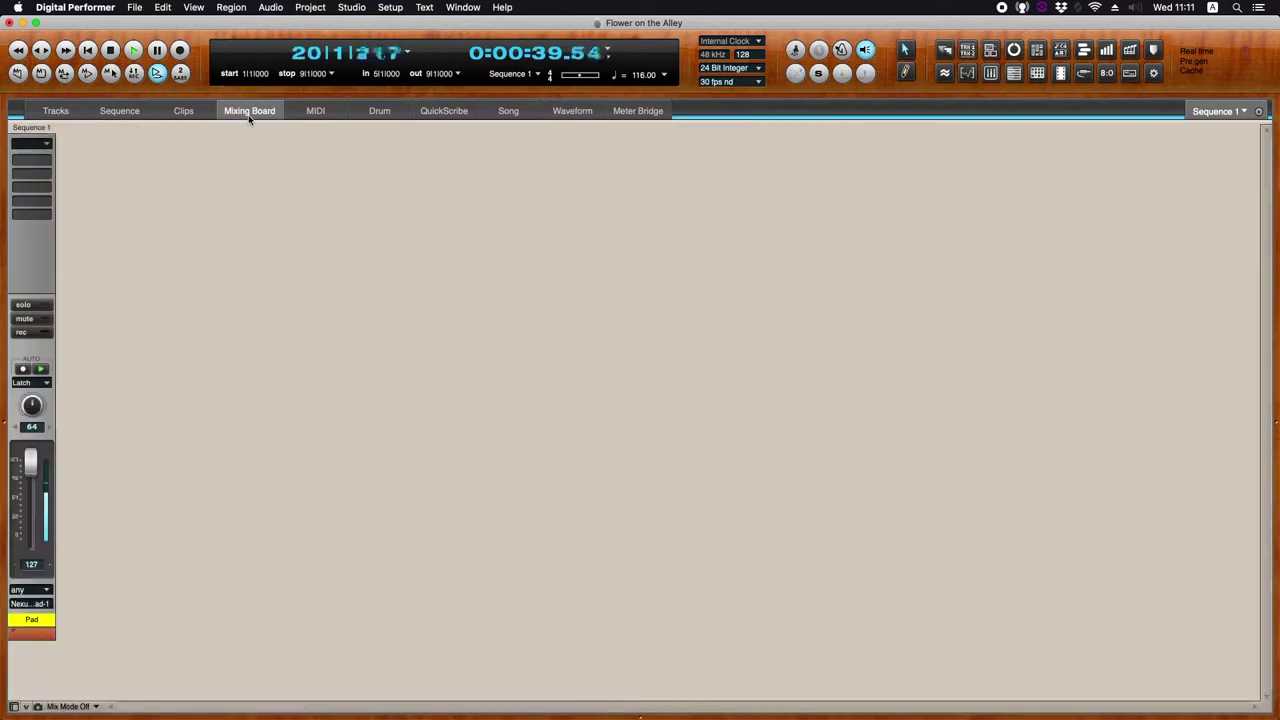
click(13, 706)
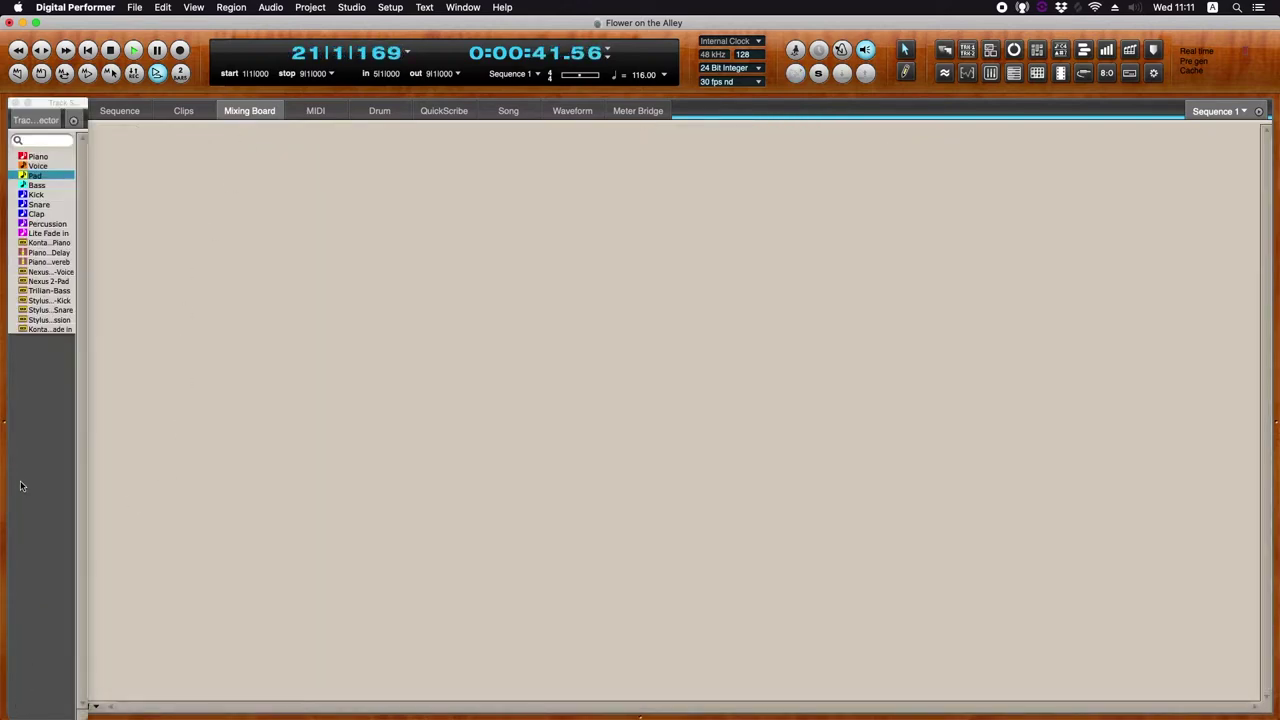
click(66, 283)
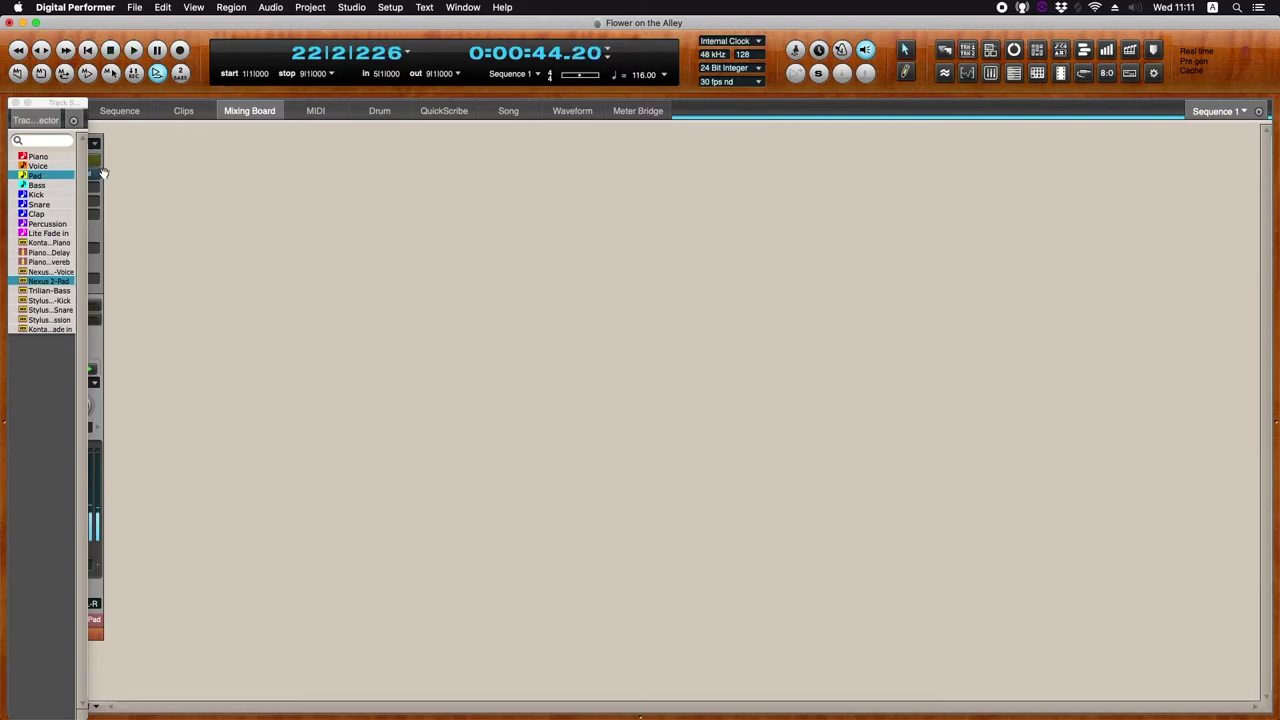
drag(49, 108, 333, 123)
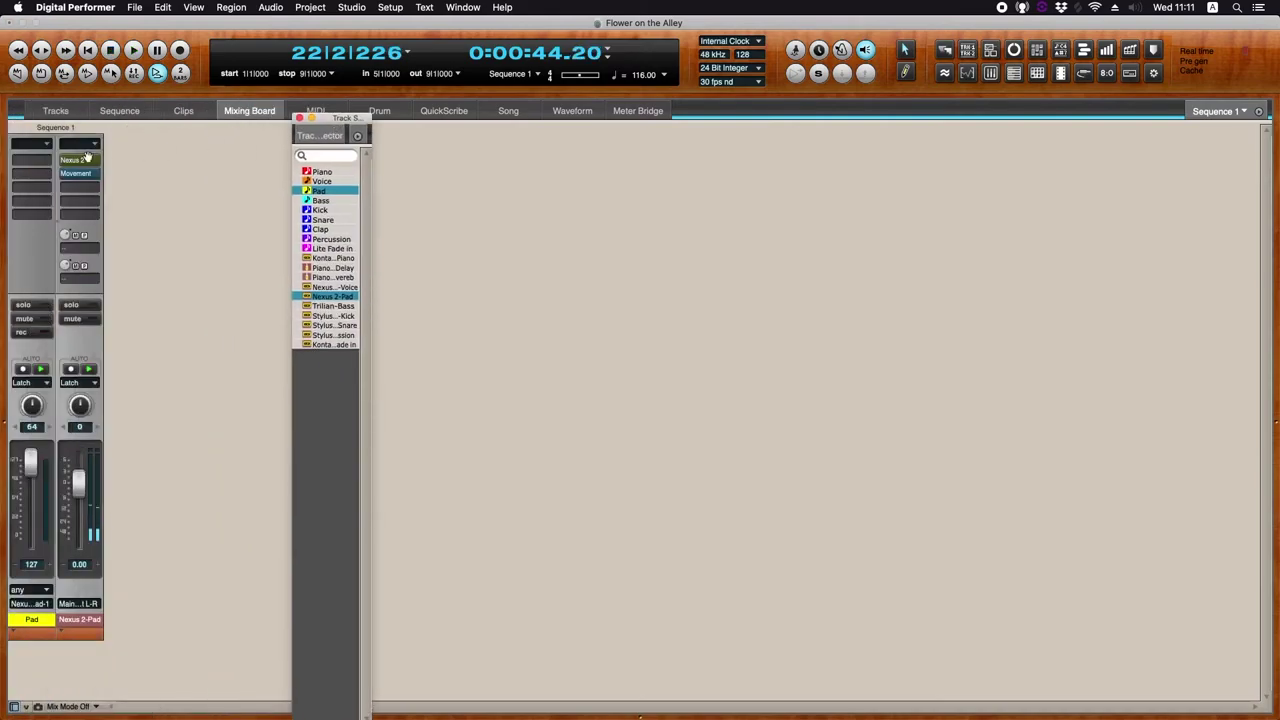
- Open Movement on Nexus 2-Pad and set the delay feedback to 47% in engine A and 27% in engine B
click(86, 176)
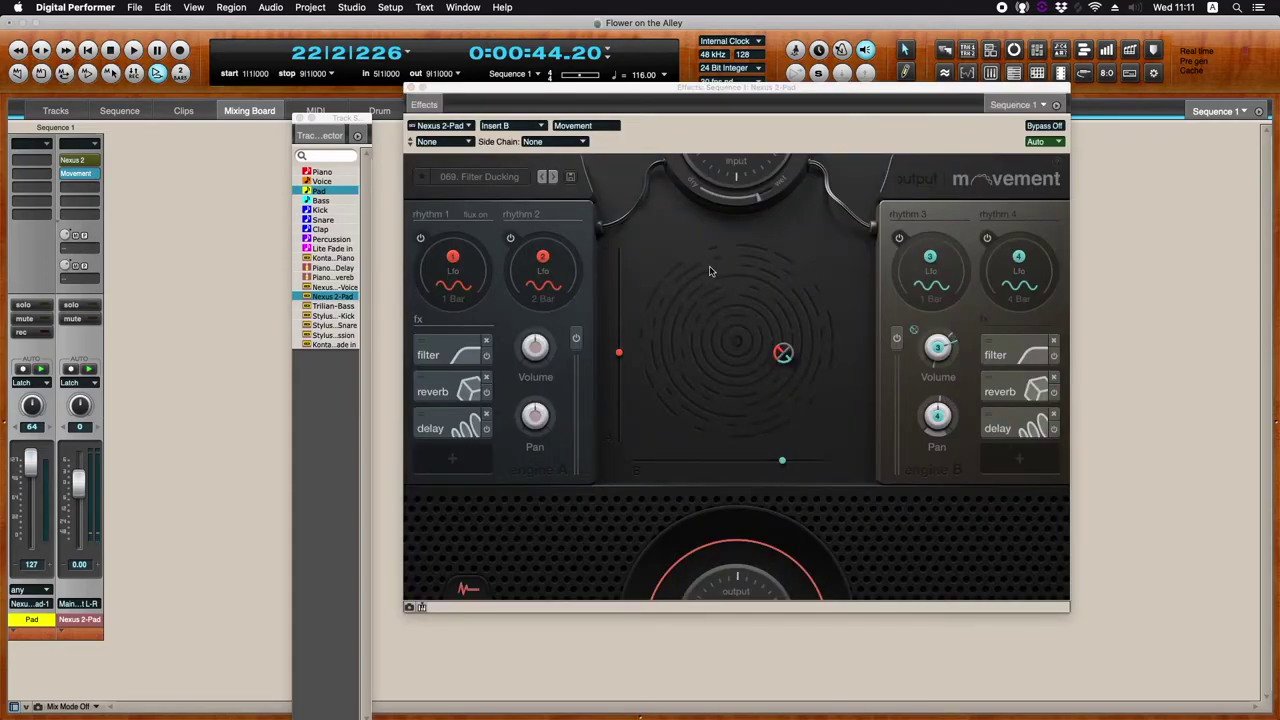
click(449, 428)
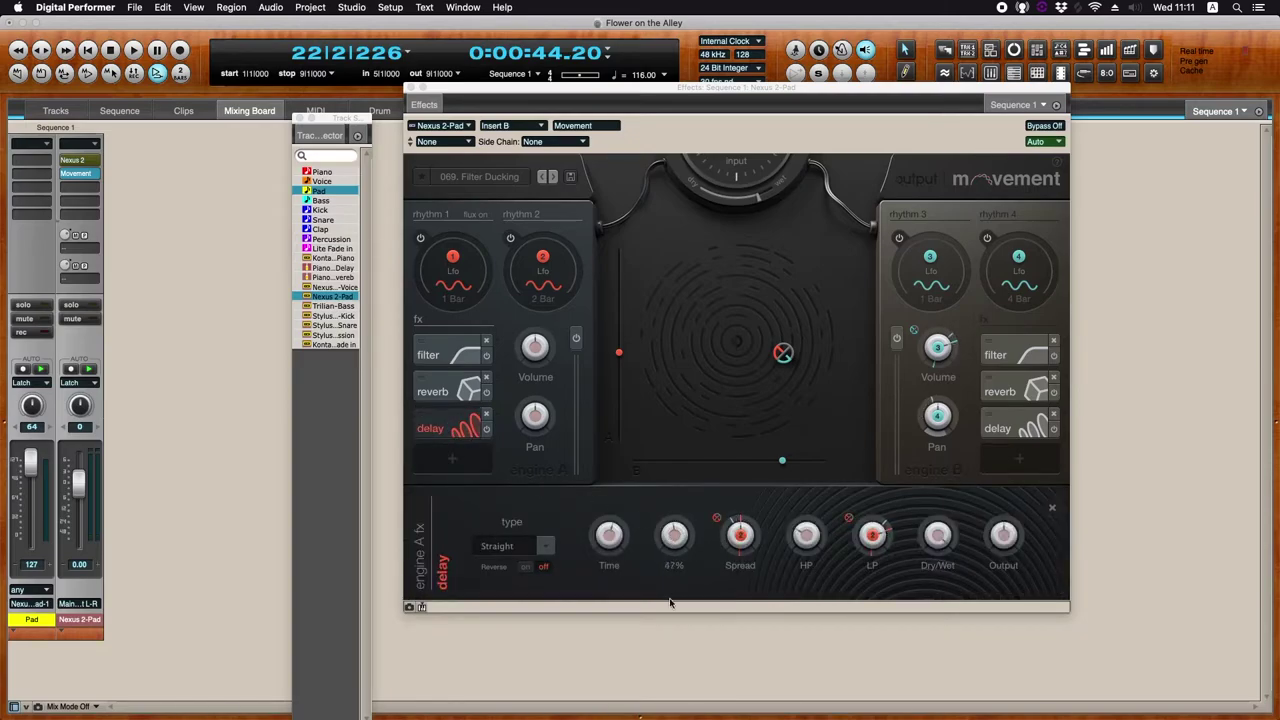
click(1040, 431)
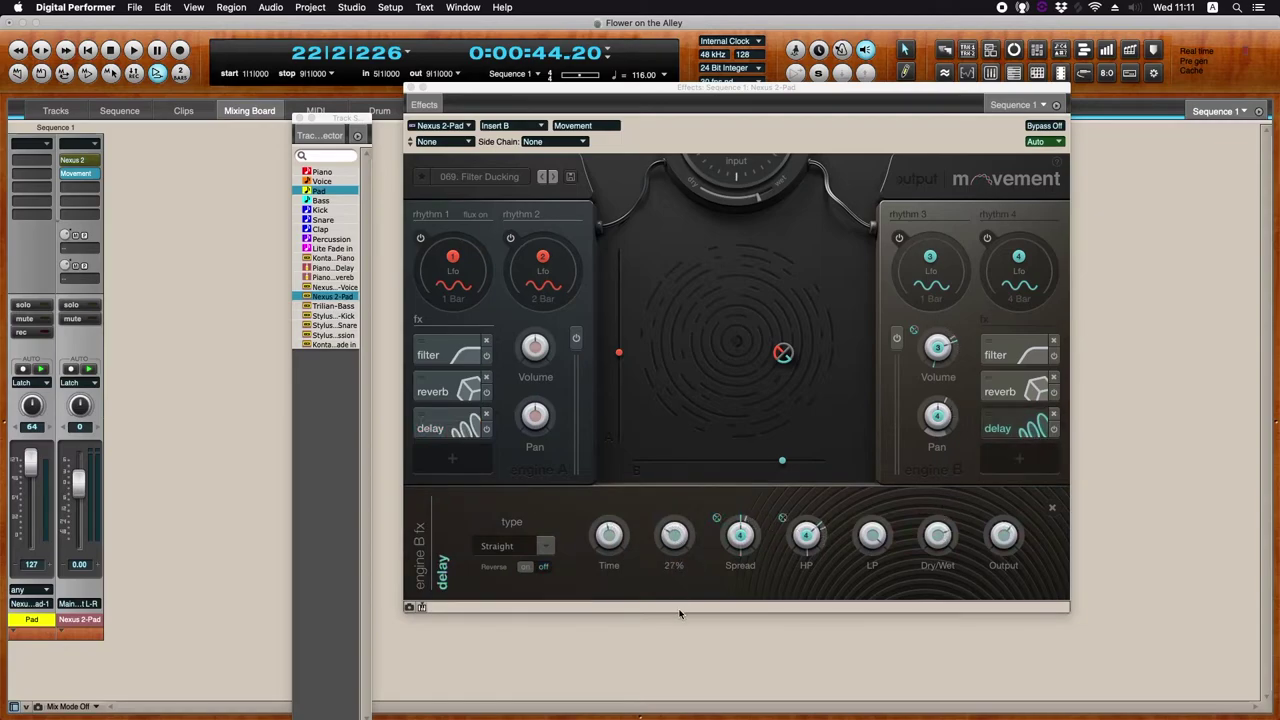
- Record-enable the Pad track and go through the reverb settings of Movement's engines A and B while auditioning the pad
click(52, 332)
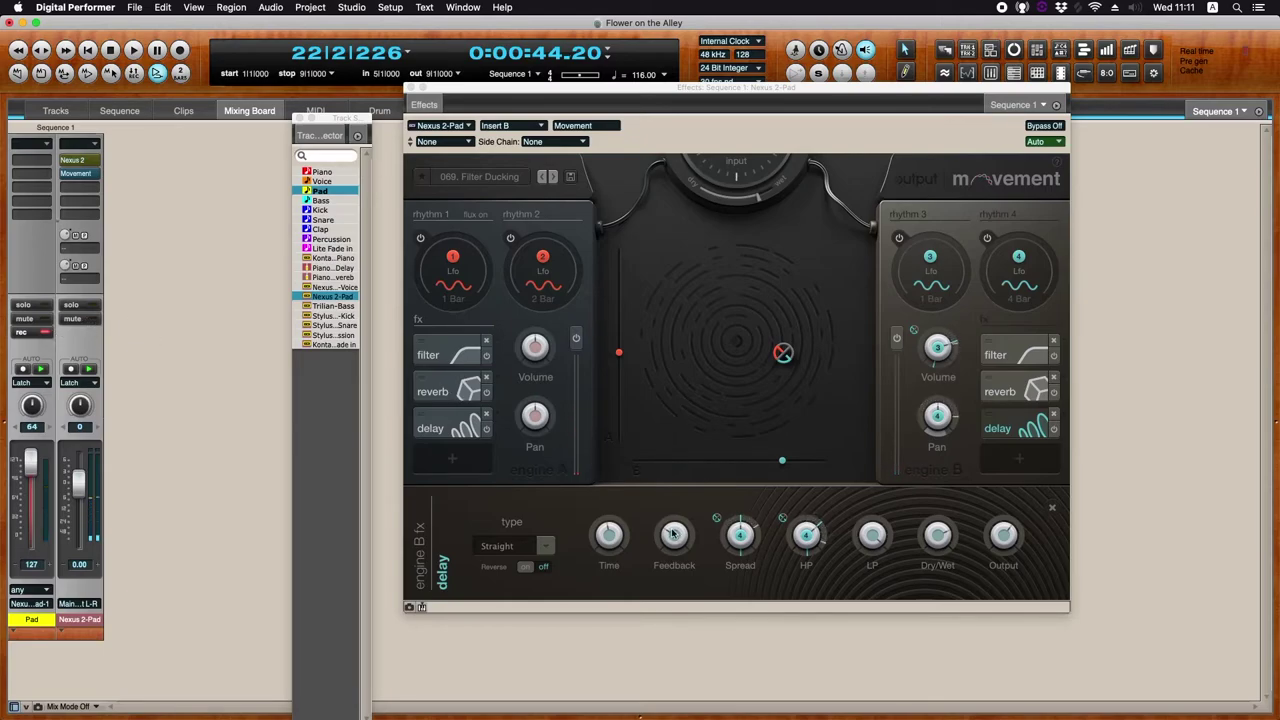
click(474, 398)
mouse_move(607, 535)
mouse_move(886, 540)
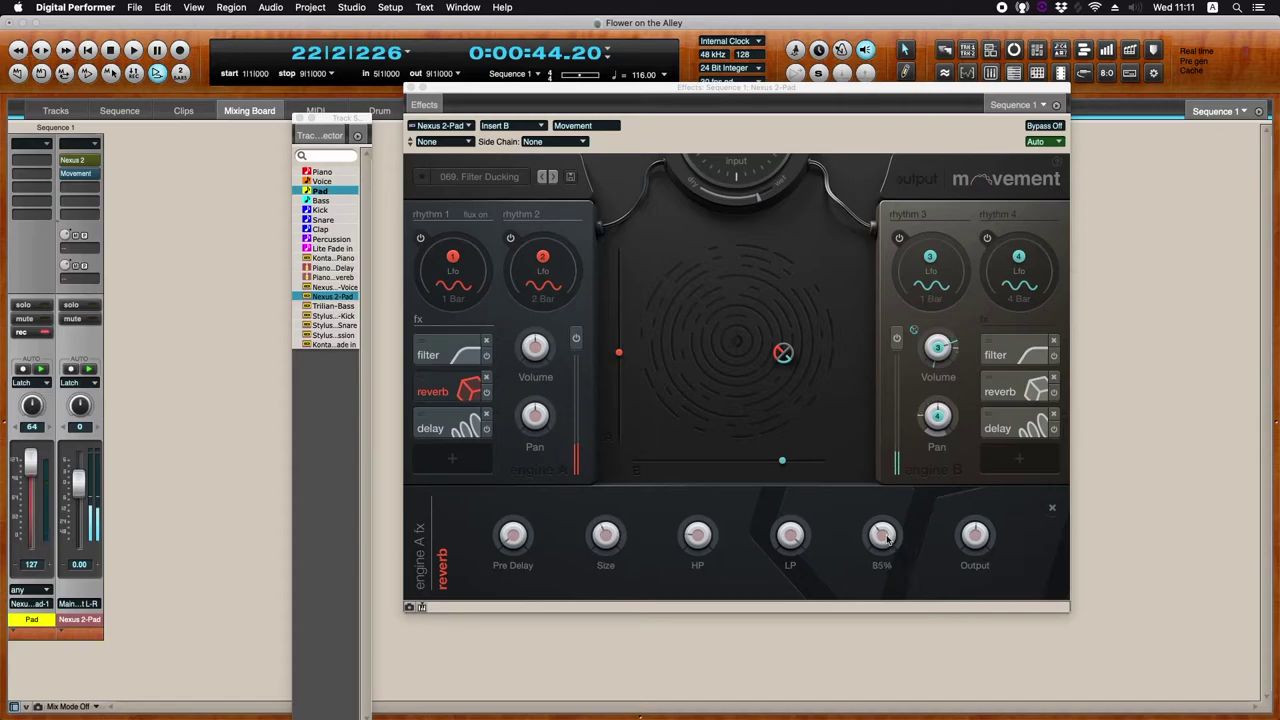
click(1005, 392)
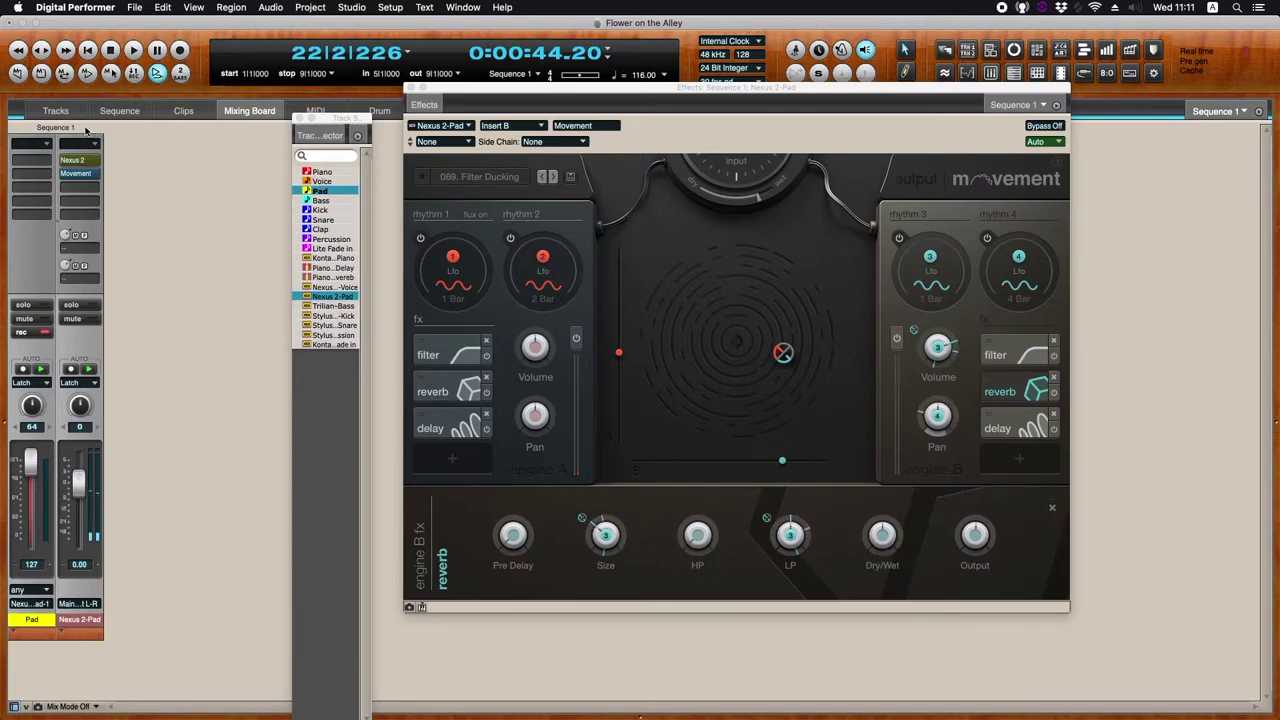
- Set engine A's delay feedback to 43%, close Movement and return to the track overview without the track selector
click(432, 426)
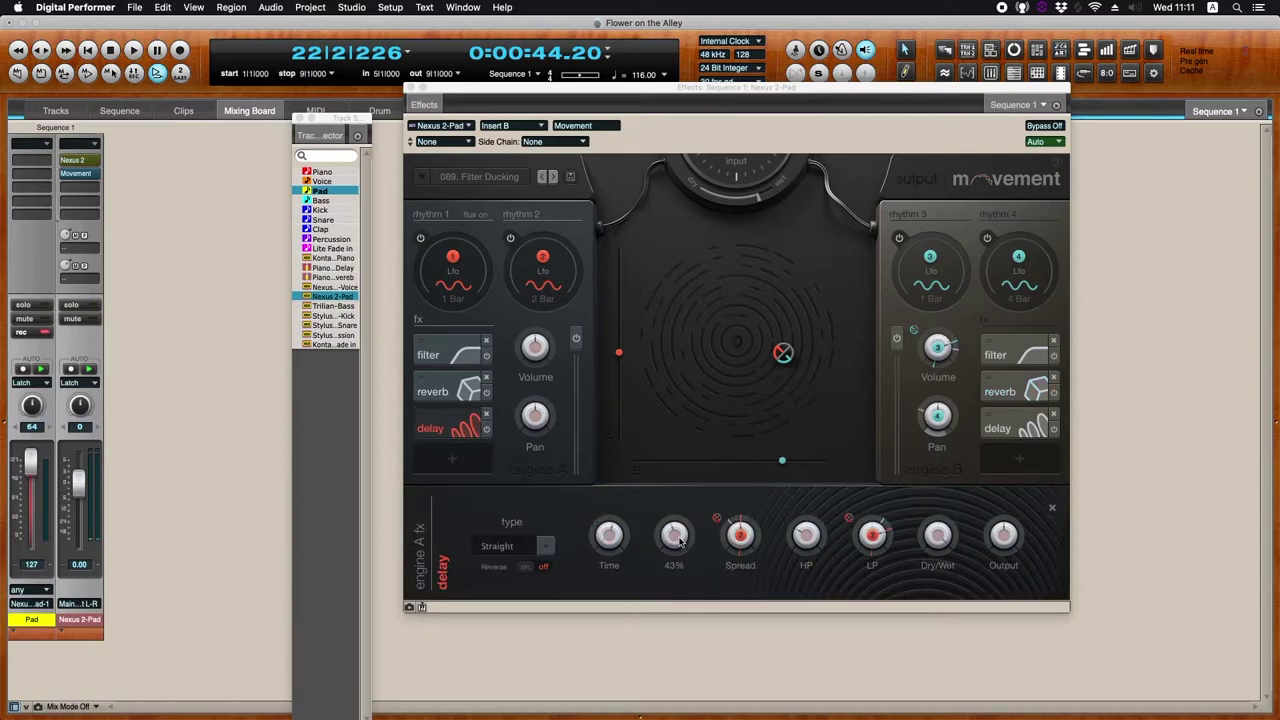
click(982, 430)
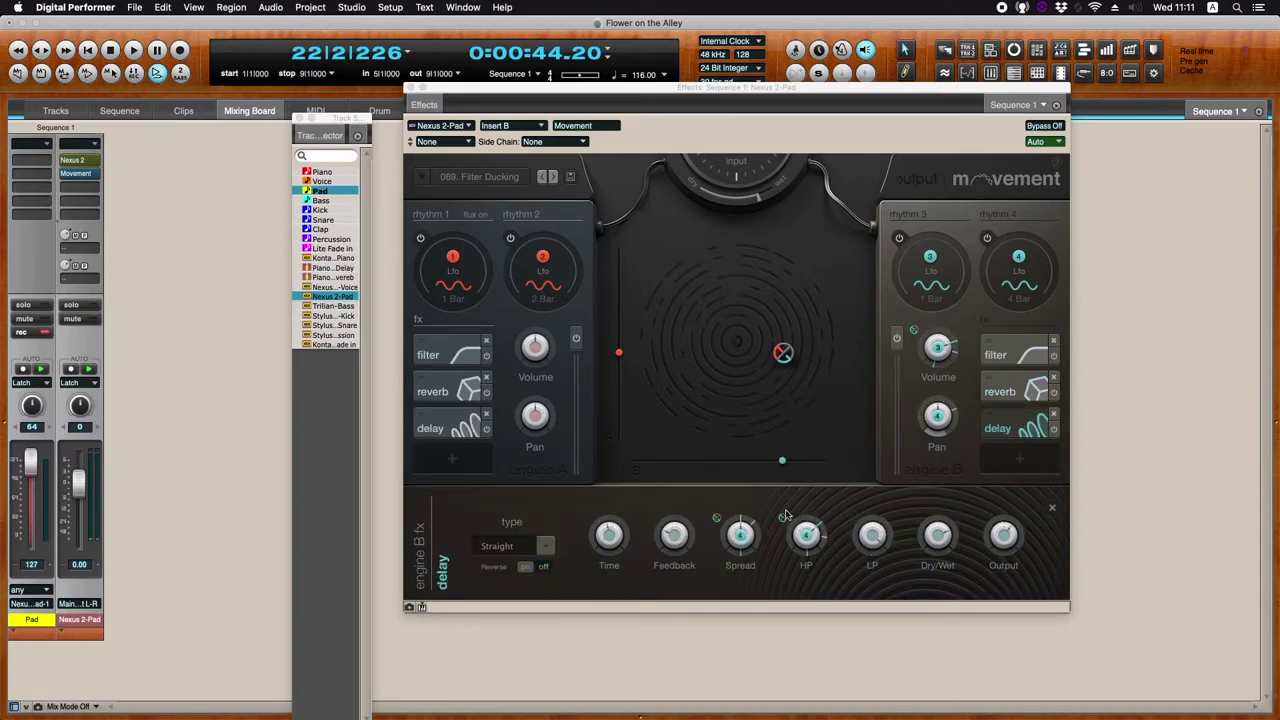
click(410, 88)
click(60, 108)
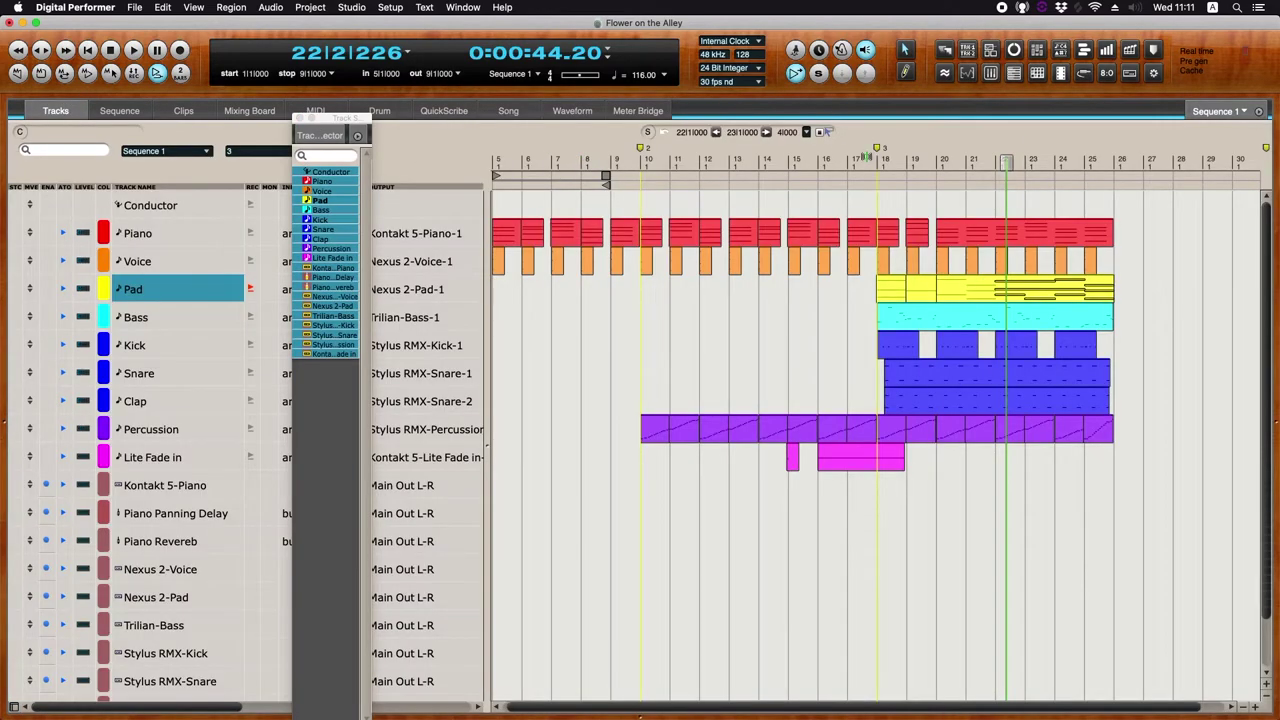
click(299, 119)
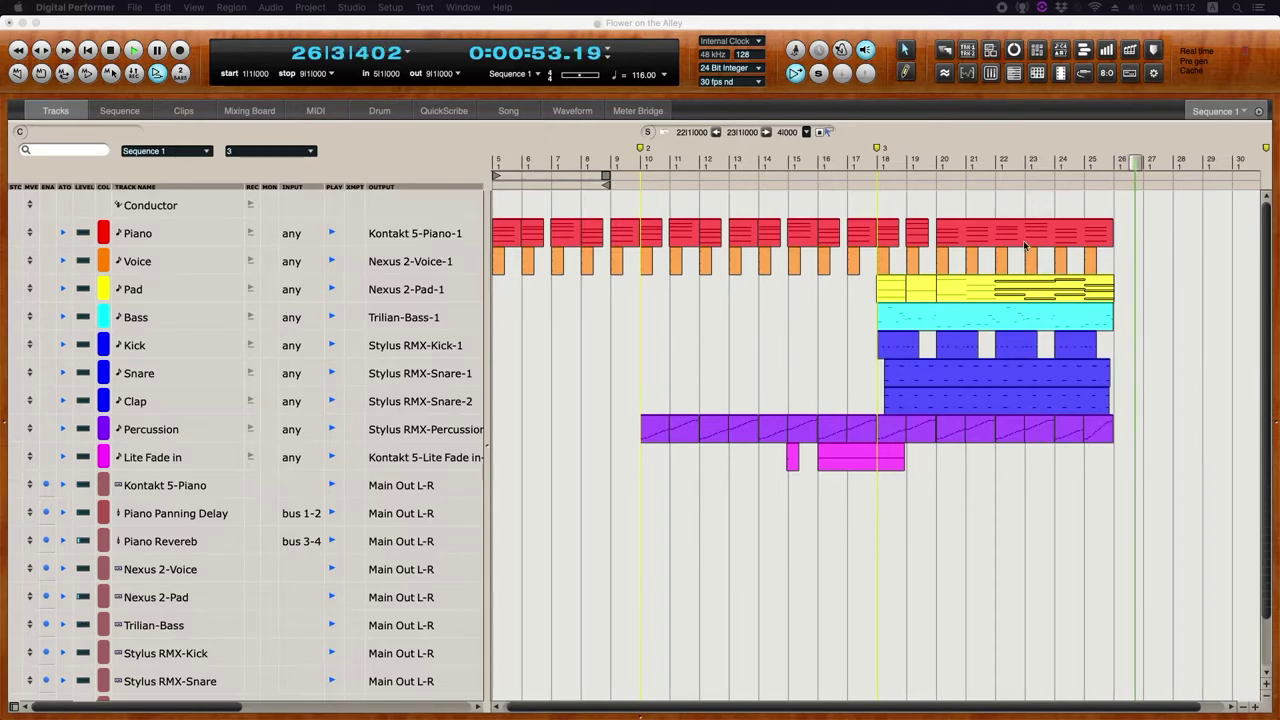
- Record-enable the Pad track and show the Nexus 2-Pad channel in the Mixing Board with its Movement effect open
click(350, 292)
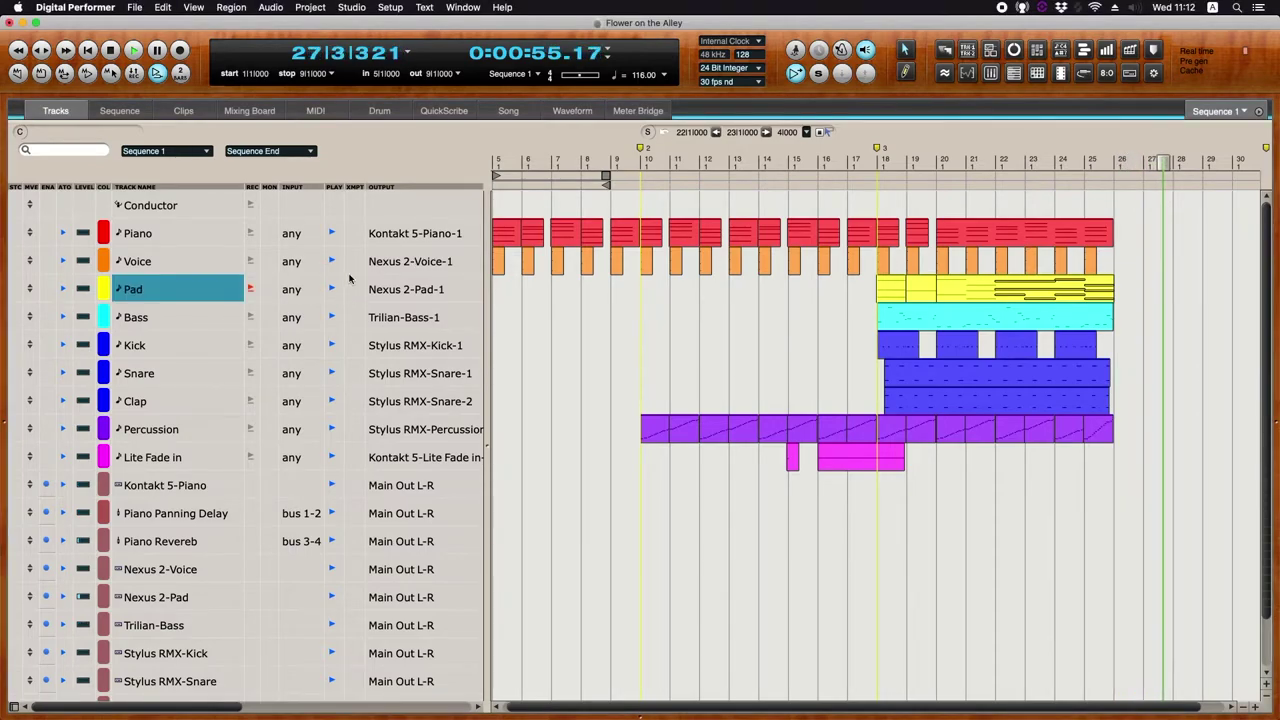
click(249, 110)
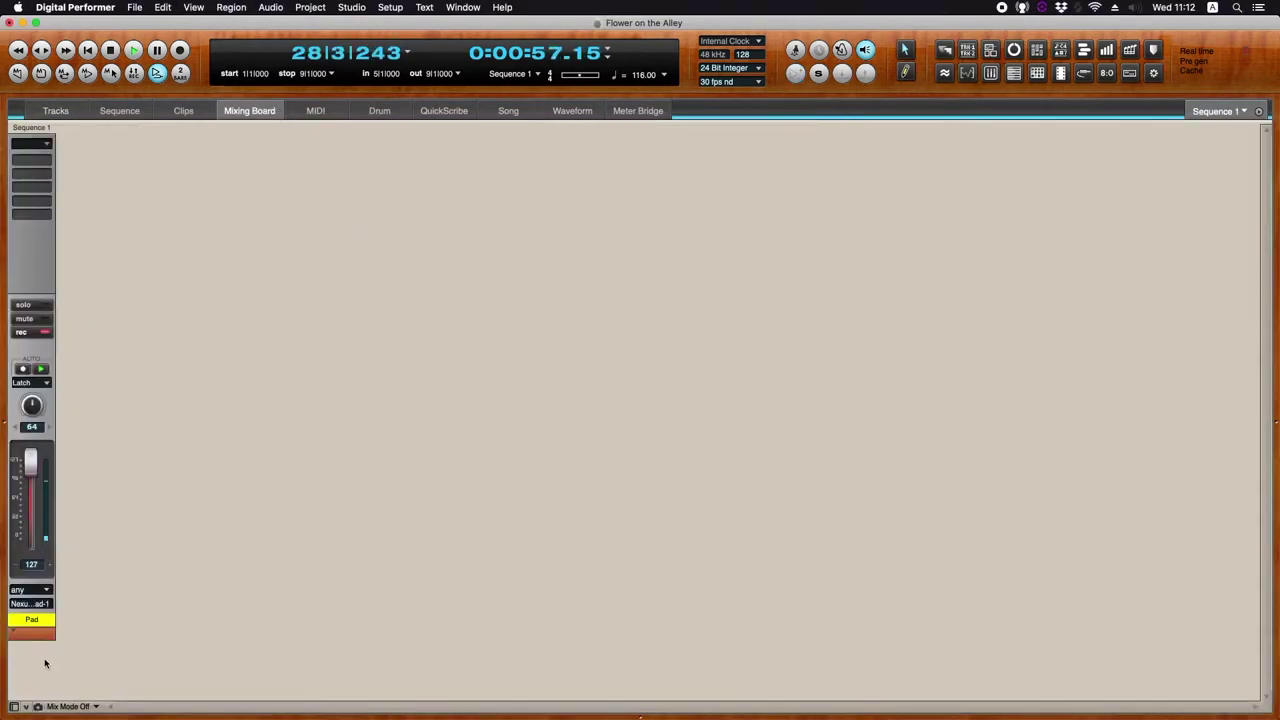
click(31, 620)
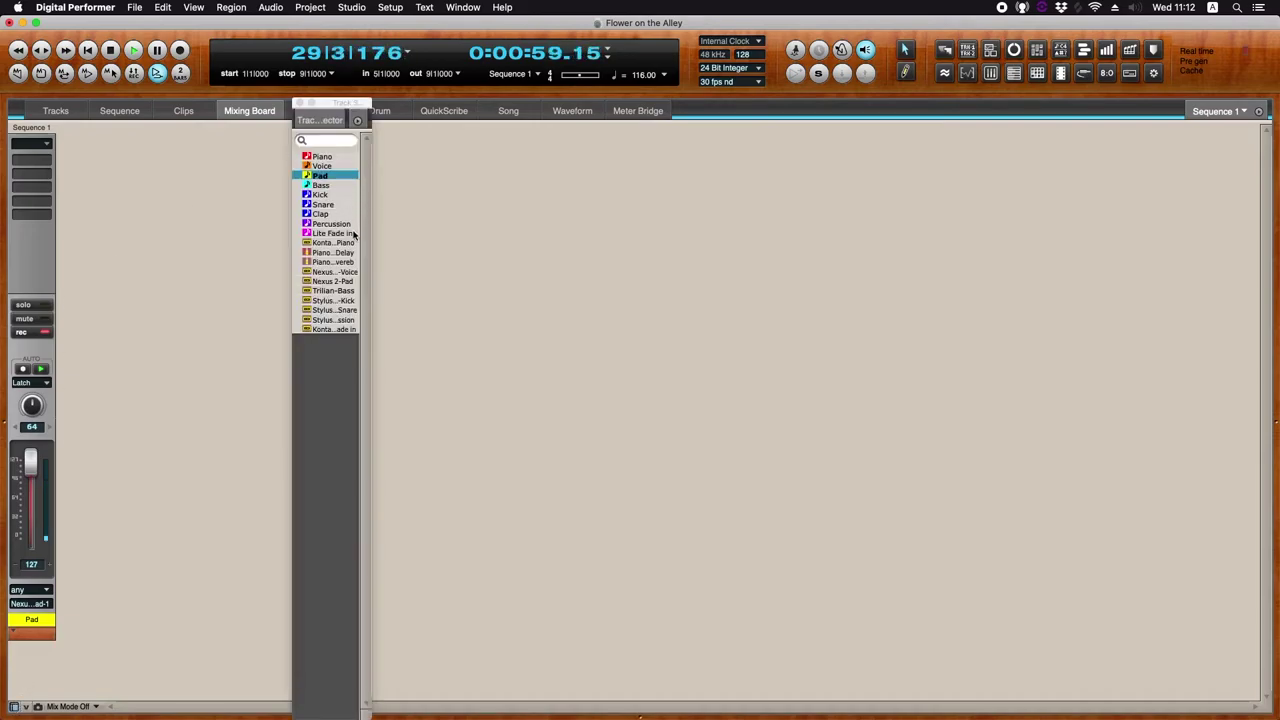
click(340, 281)
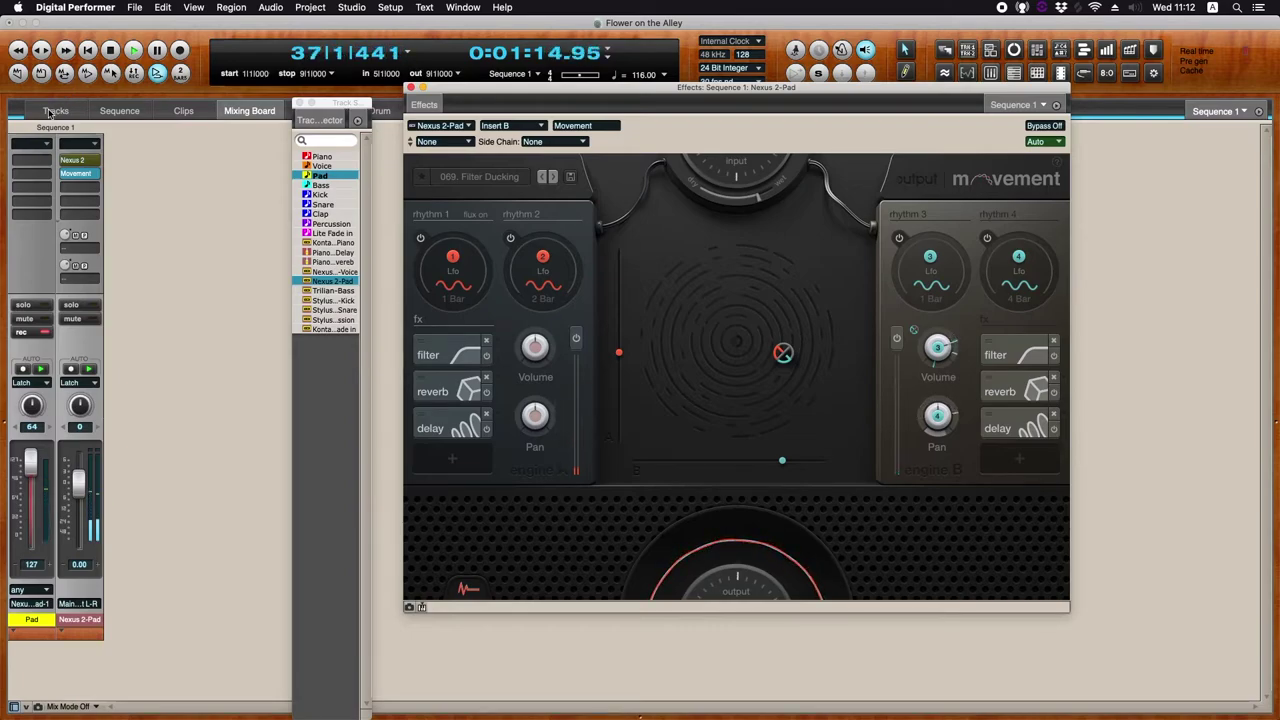
- Close the Movement and track selector windows and open the Pad track in the MIDI editor
click(48, 111)
click(122, 111)
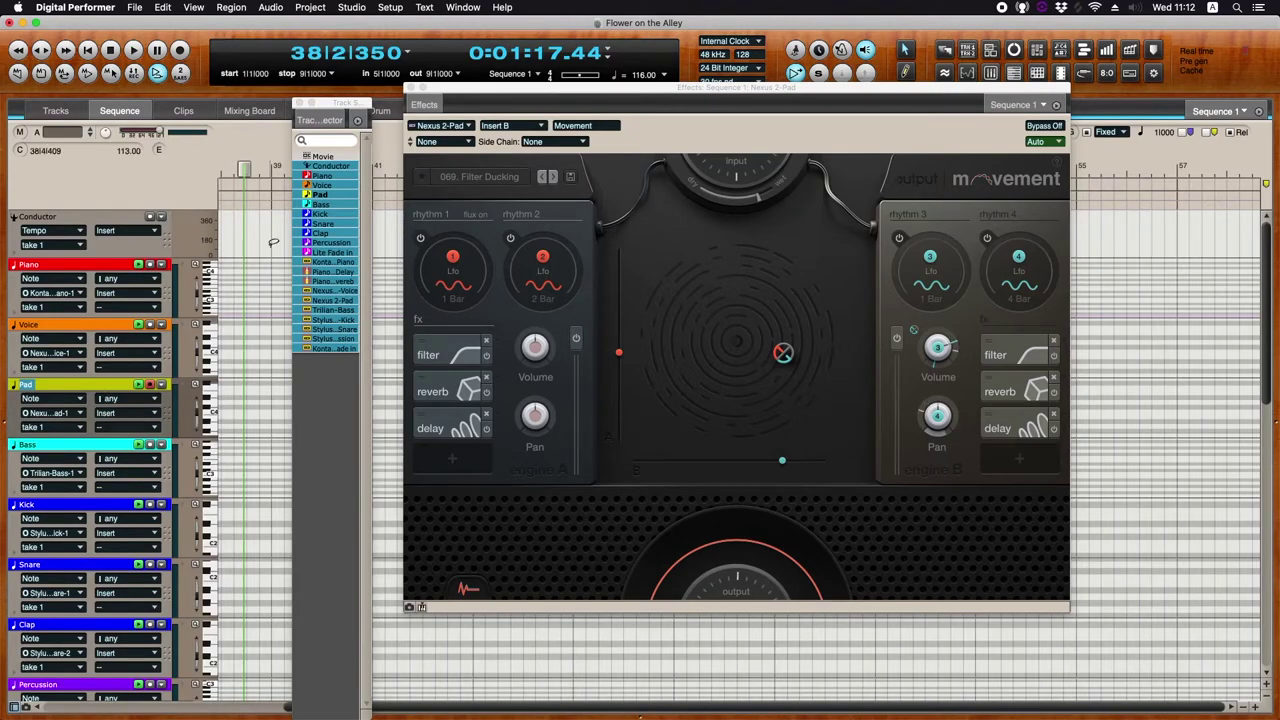
click(409, 88)
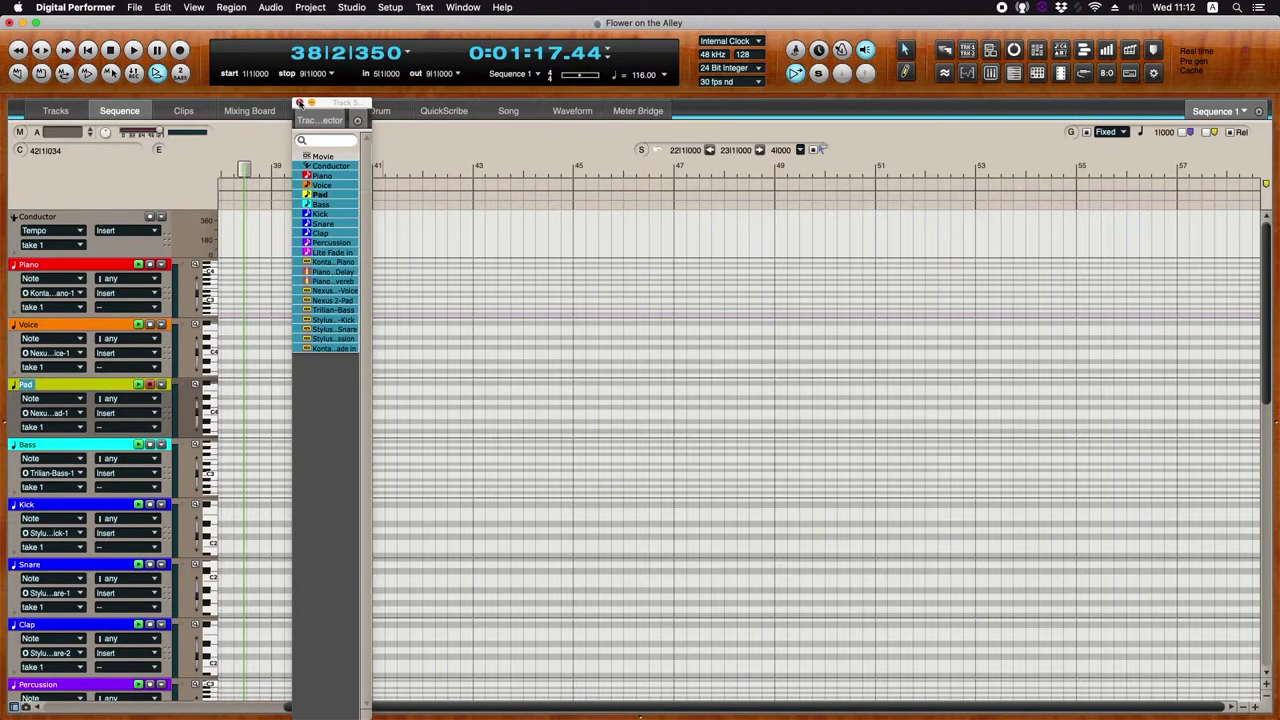
click(298, 103)
click(315, 110)
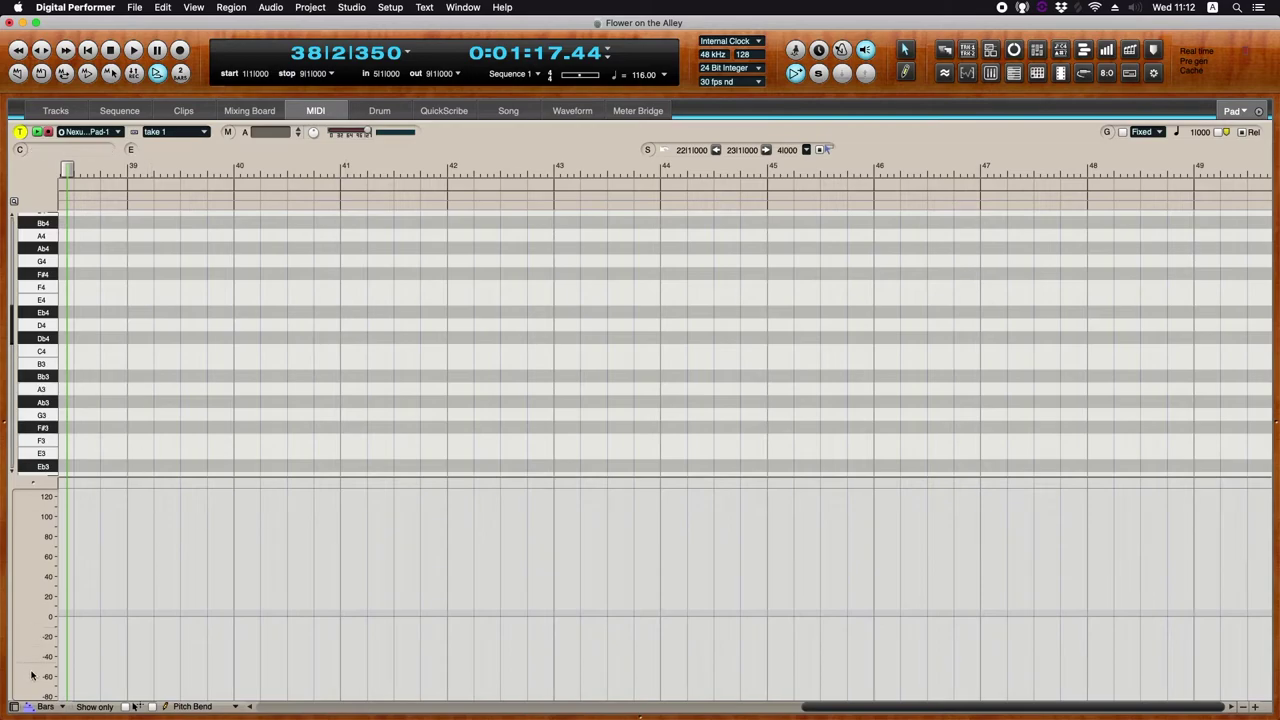
click(14, 707)
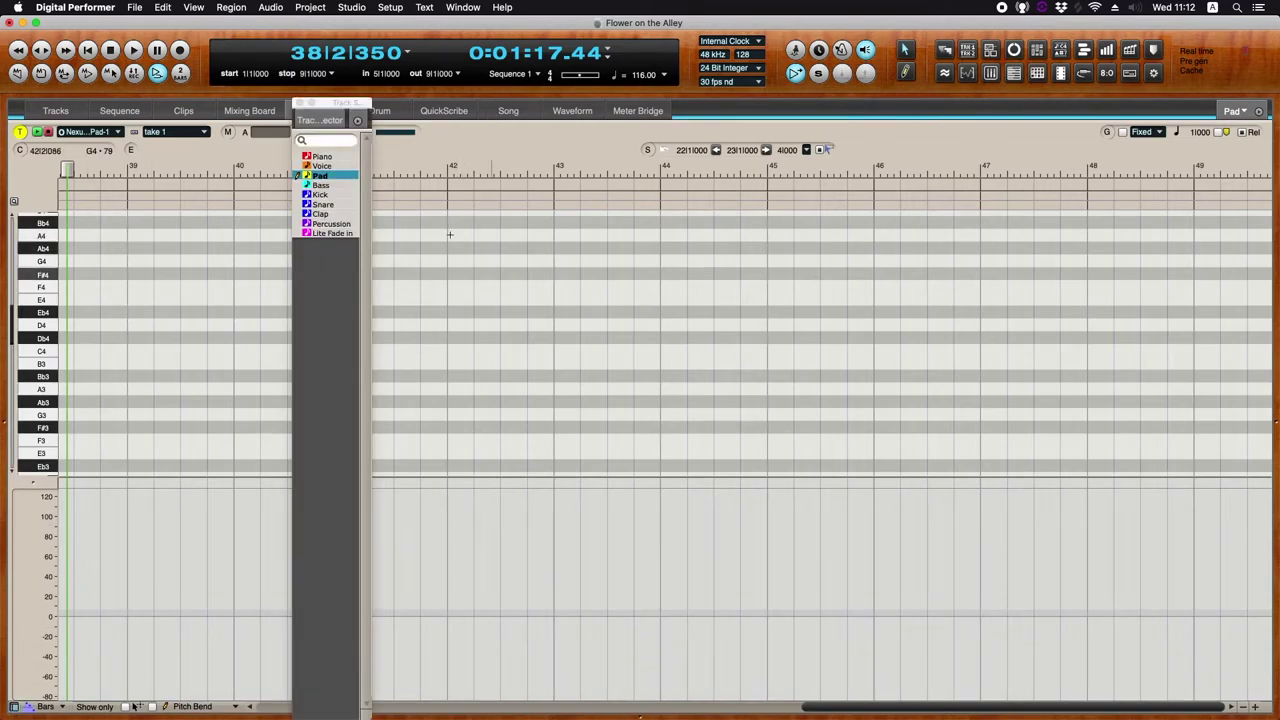
click(298, 103)
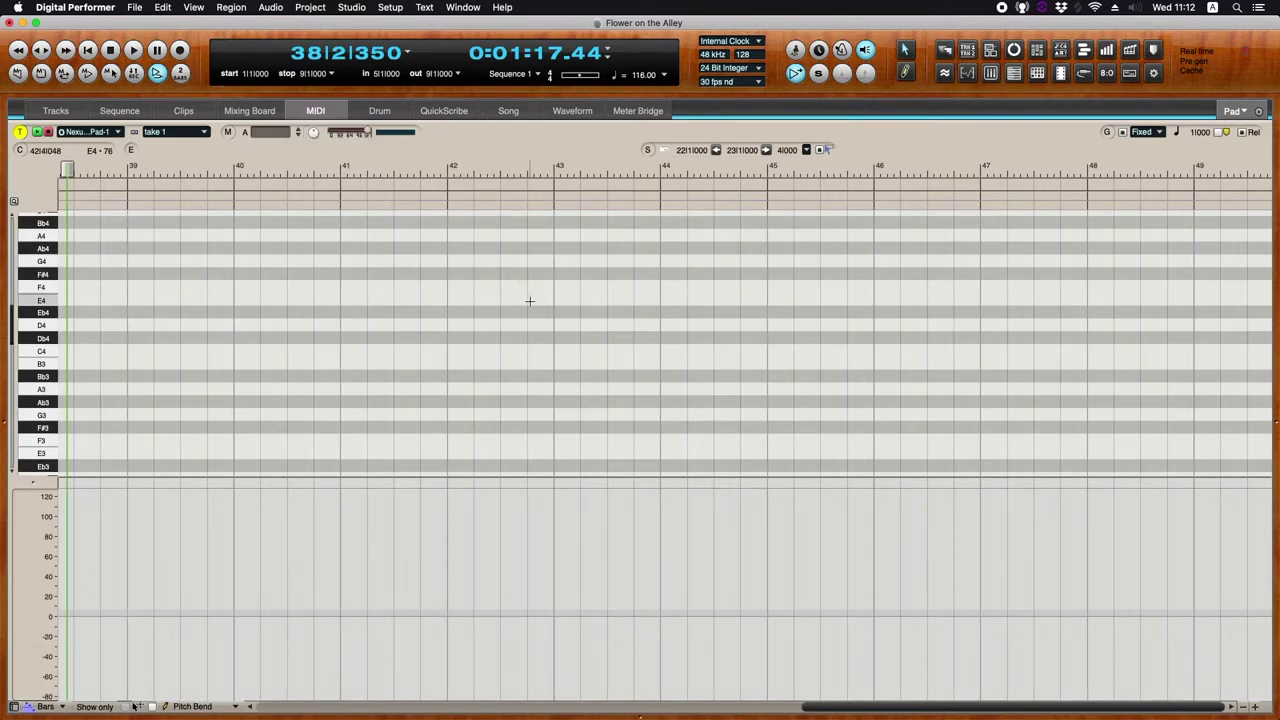
- Select all the Pad notes from bar 18 to bar 25 and set their durations to 4|000
key(super+Left)
key(super+Left)
key(super+Left)
key(super+Left)
key(super+Left)
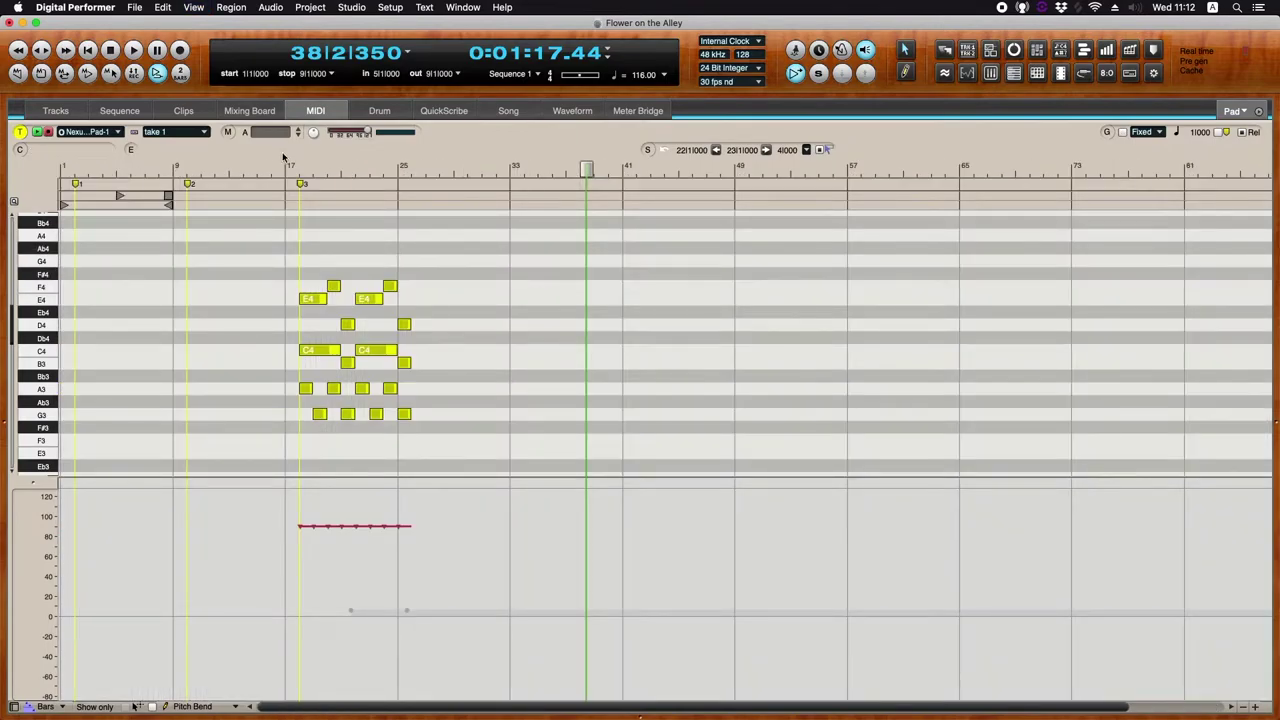
click(285, 163)
key(super+Right)
key(super+Right)
key(super+Right)
key(super+Right)
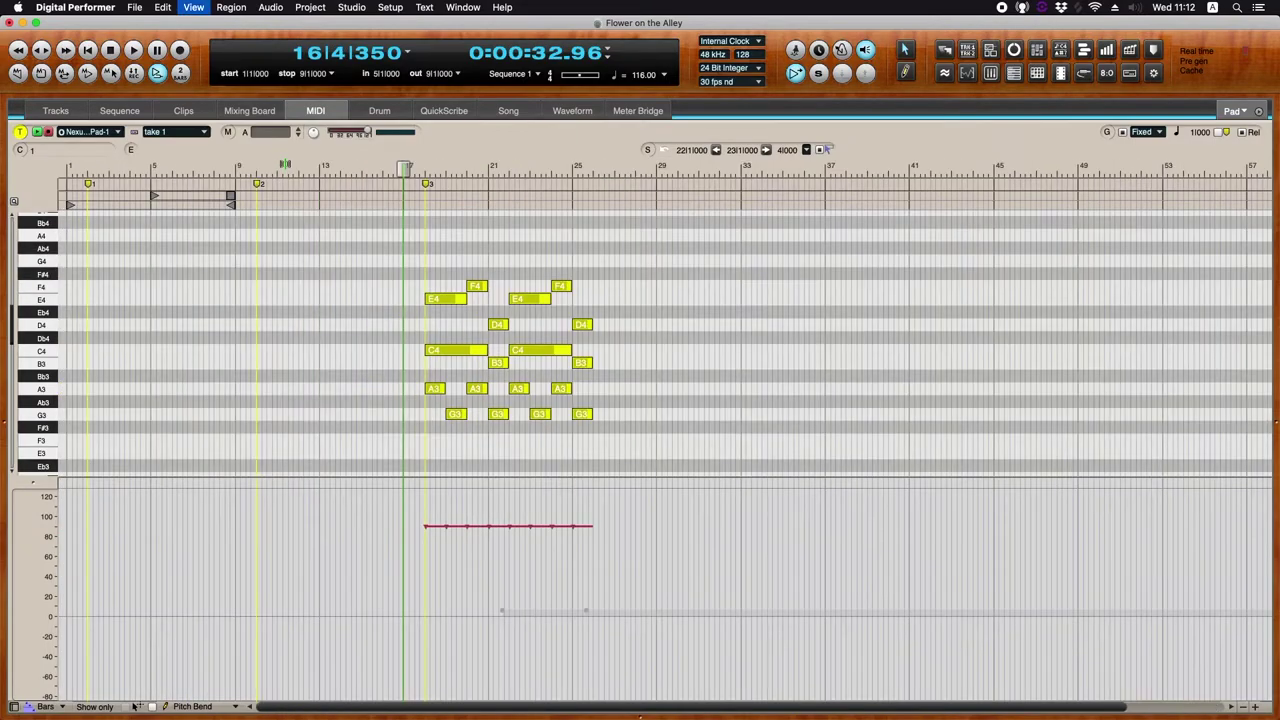
key(super+Up)
key(super+Up)
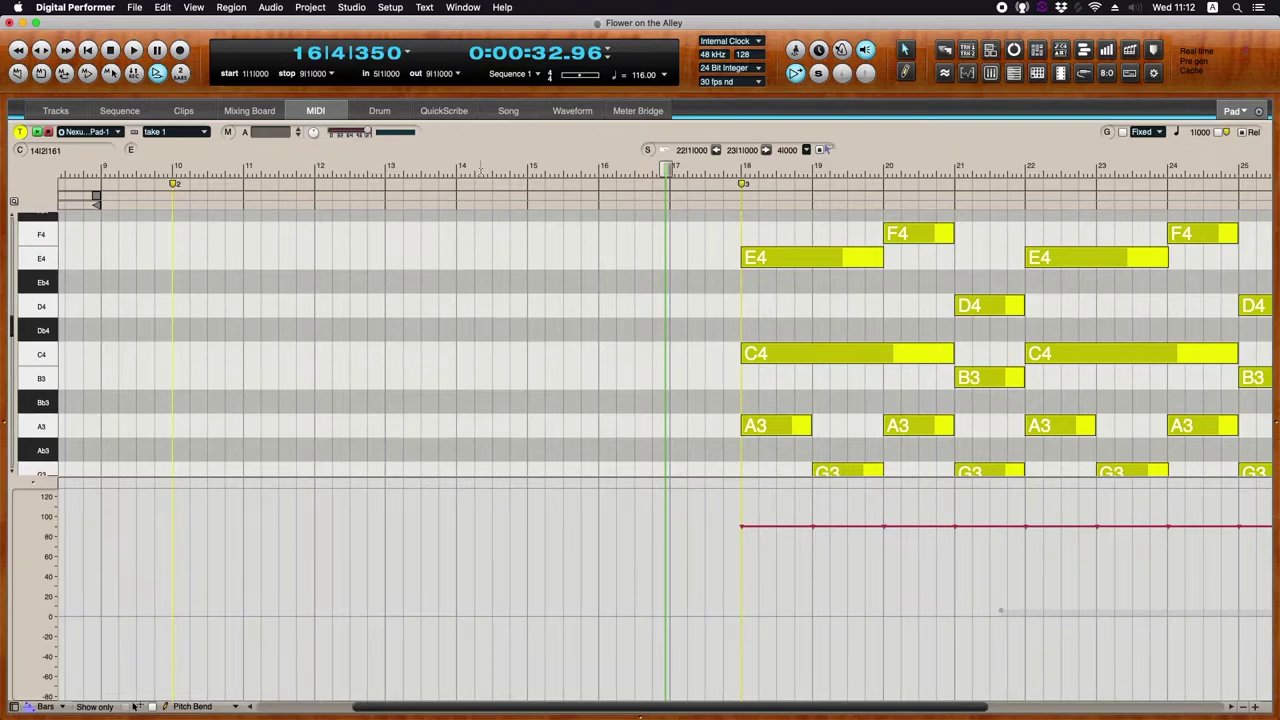
key(super+bracketleft)
key(super+shift+bracketleft)
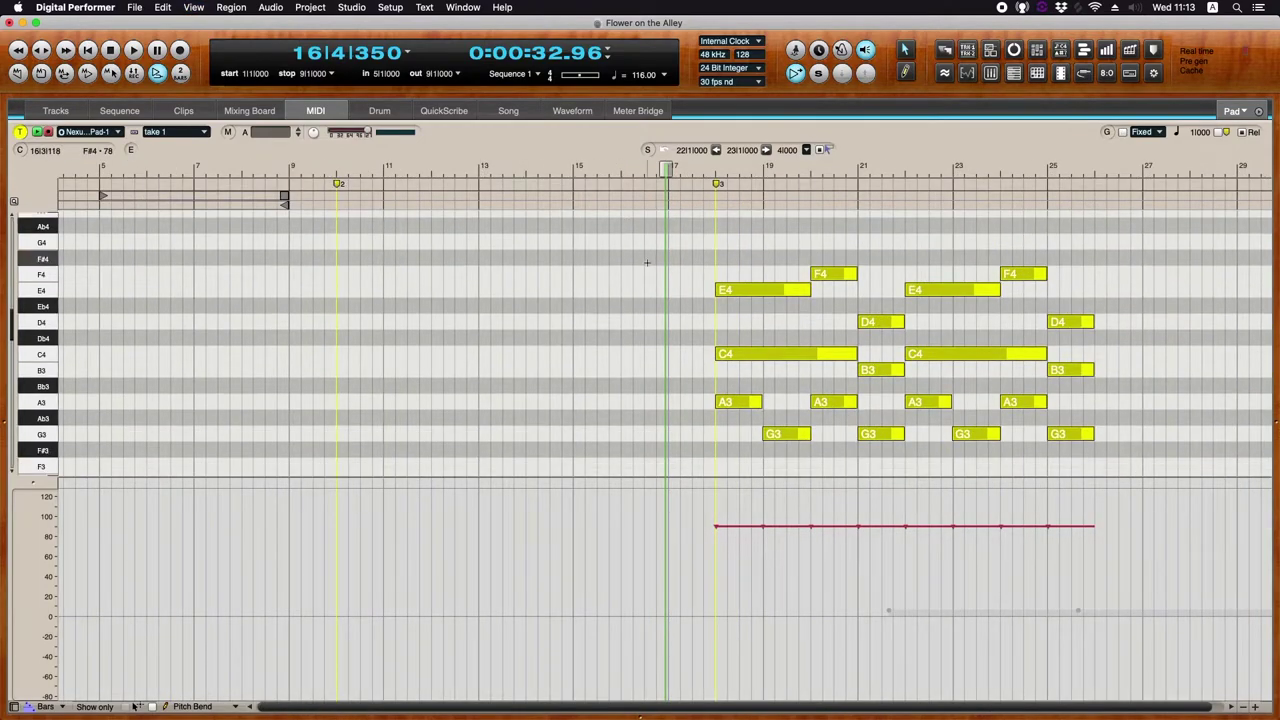
drag(684, 217, 1103, 436)
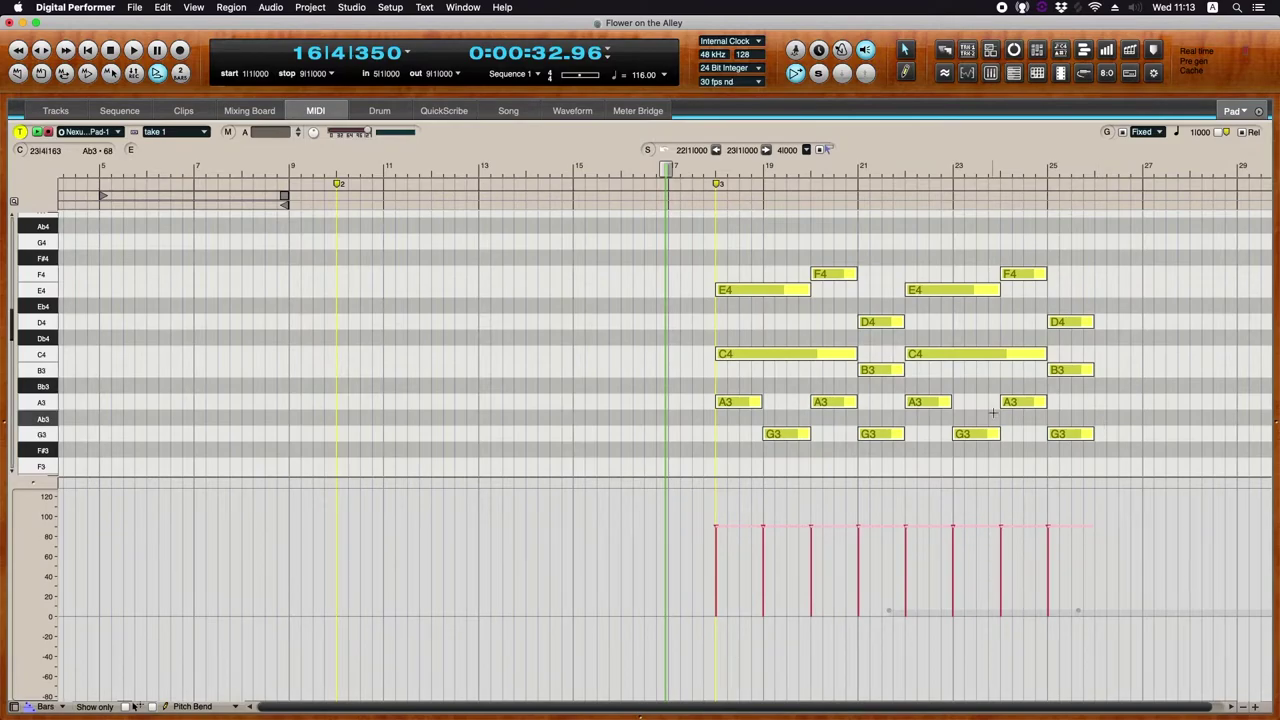
key(super+alt+d)
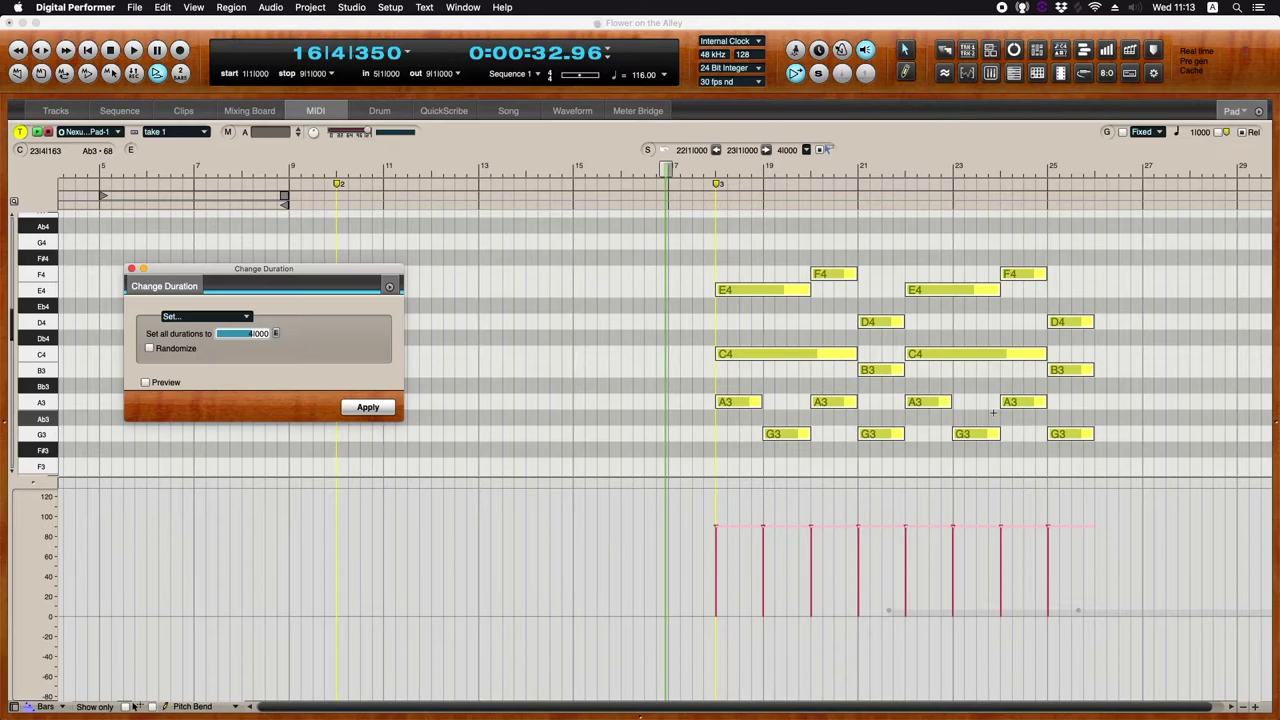
key(Return)
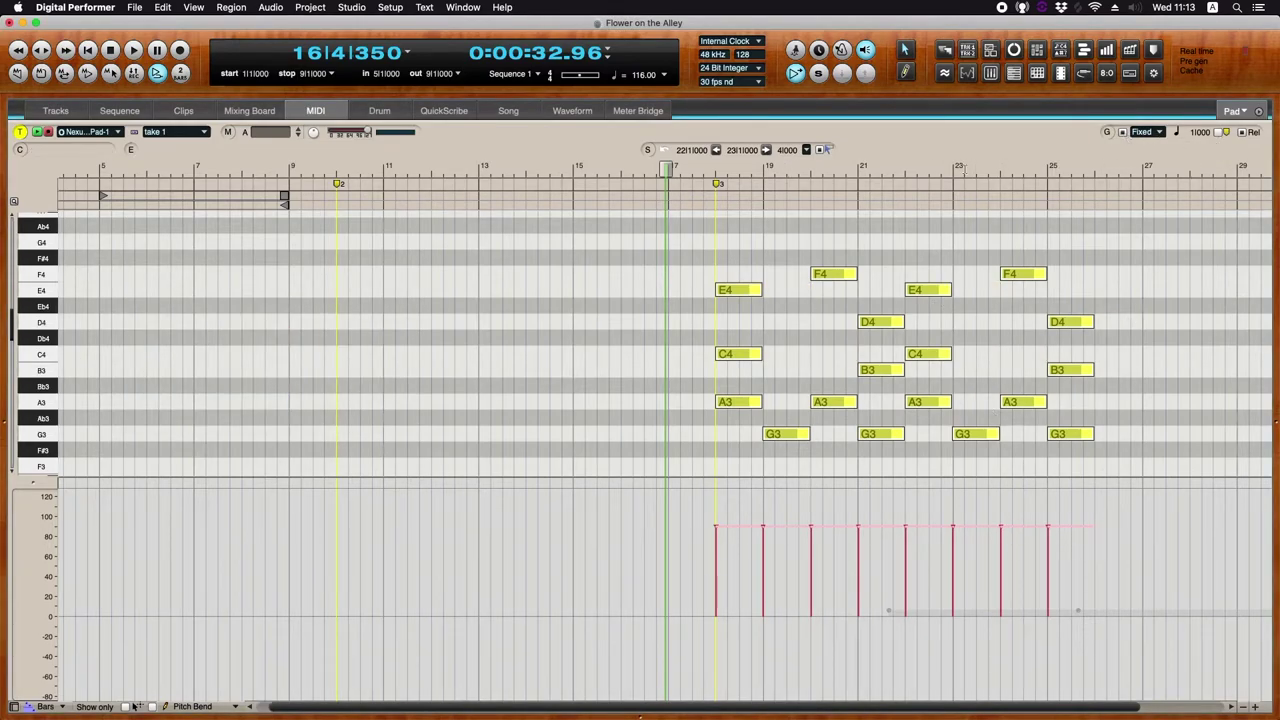
- Copy the bar 18 E4 and C4 Pad notes to bar 19 and C4 to bar 20, and play from bar 17
click(733, 292)
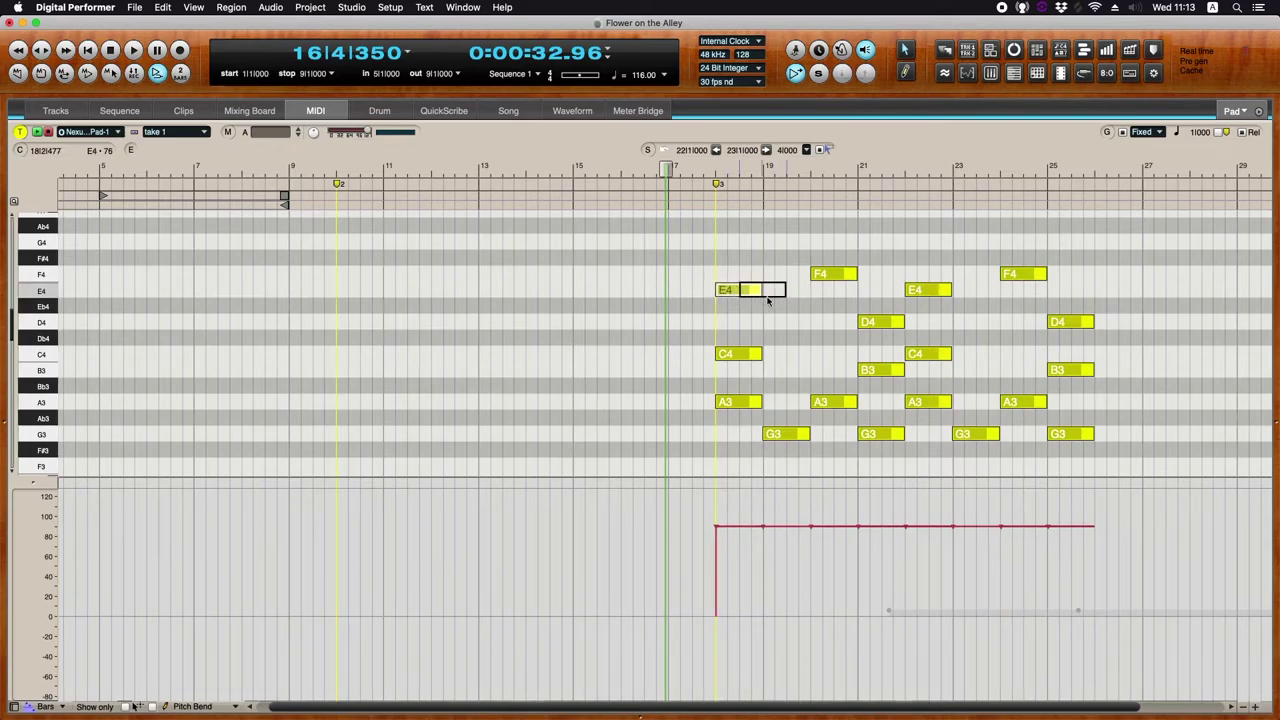
drag(787, 292, 787, 292)
drag(749, 354, 858, 363)
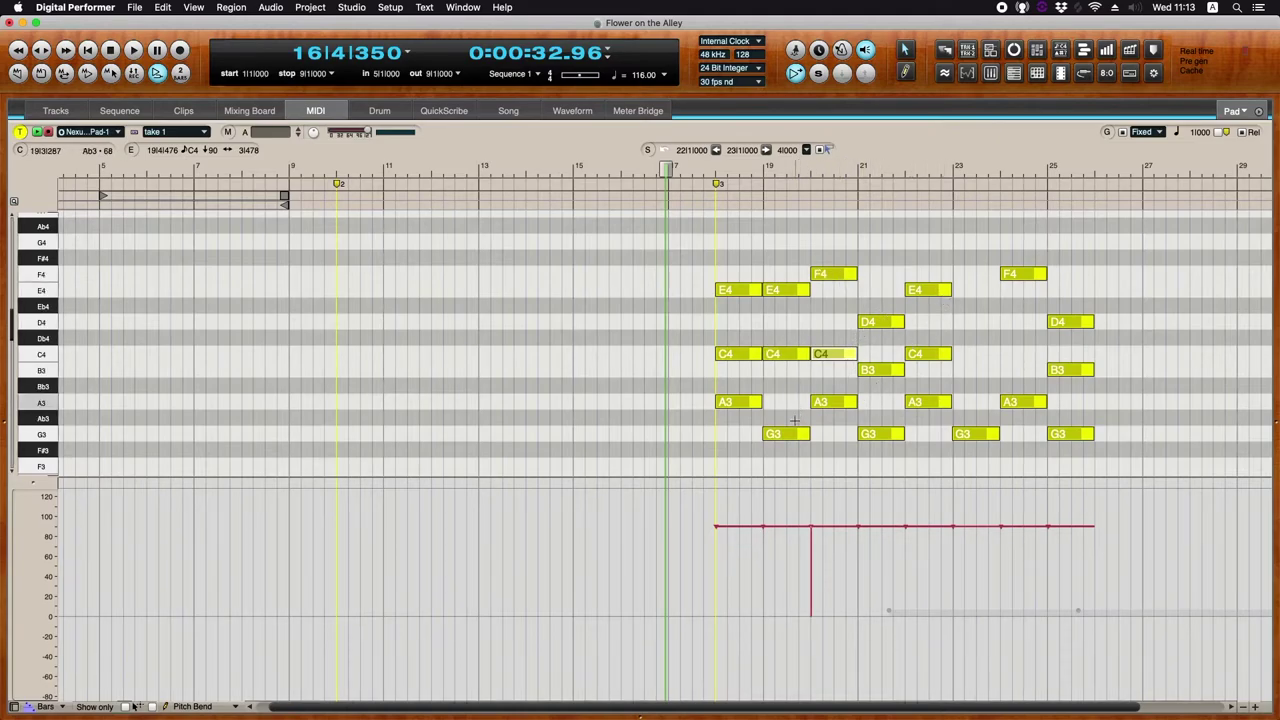
click(707, 170)
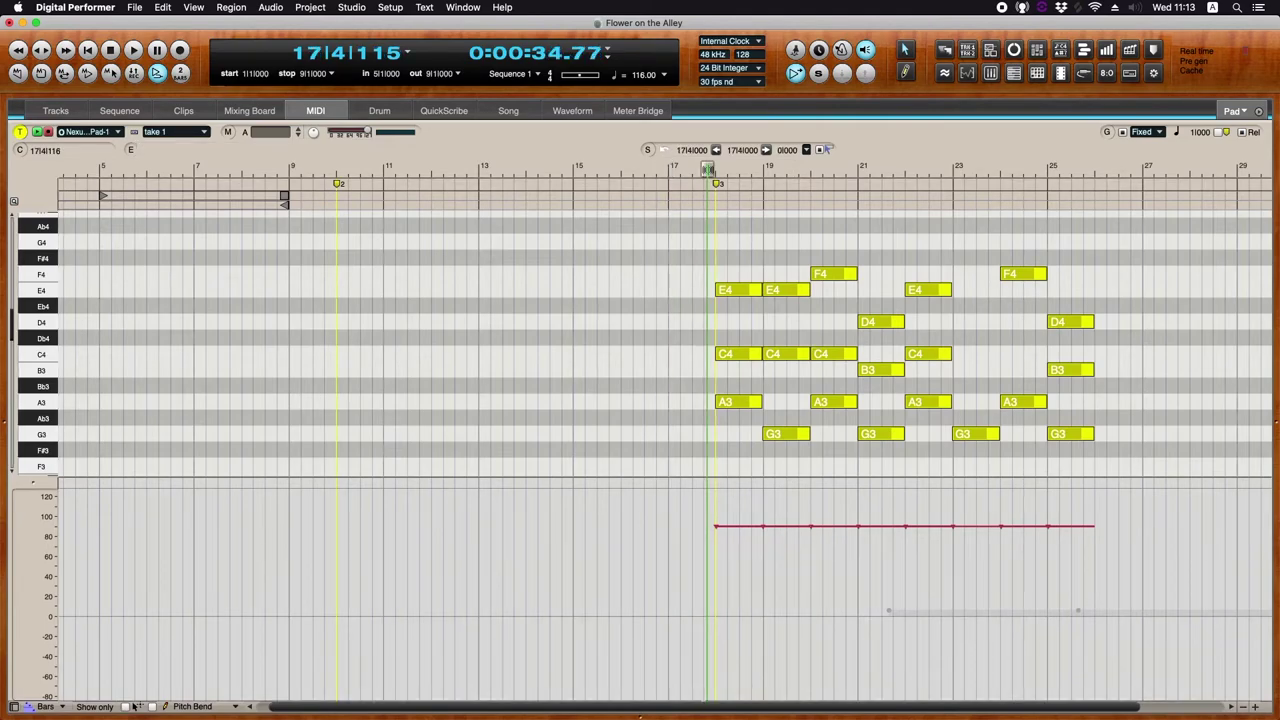
key(space)
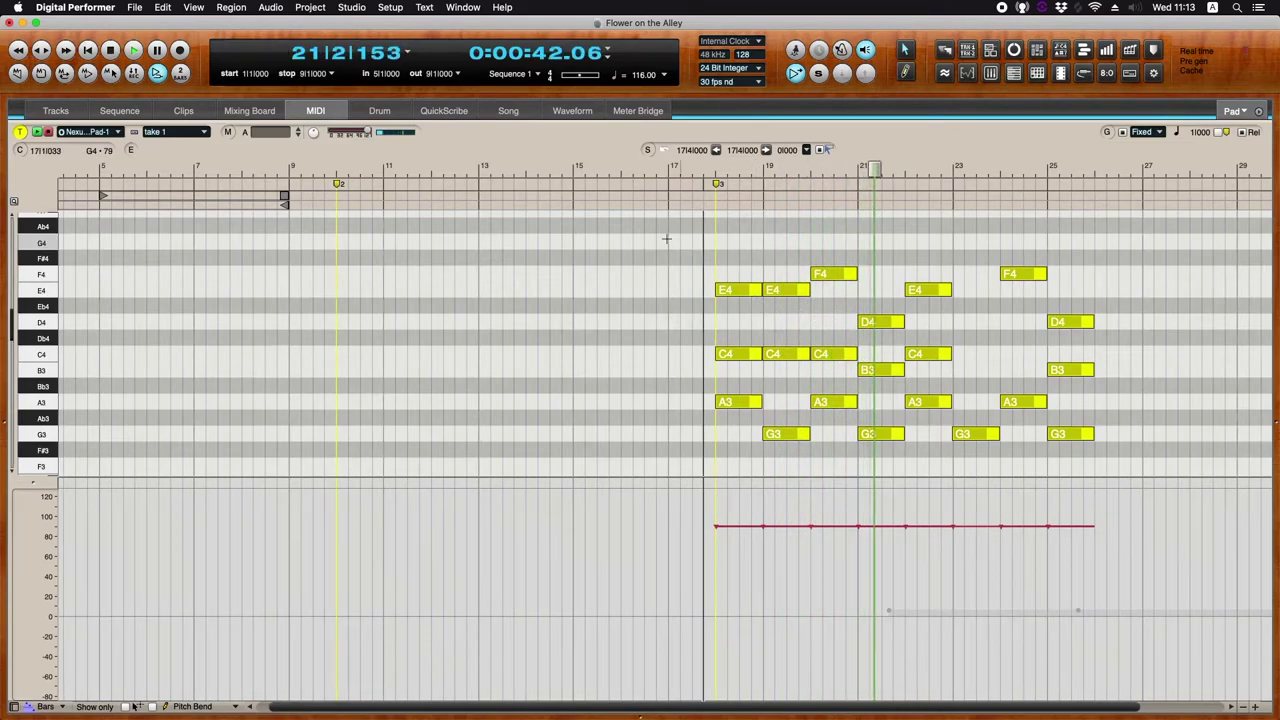
- In the track overview, copy the Pad notes of bars 18–21, paste them at bar 22 and play from before bar 18
click(55, 110)
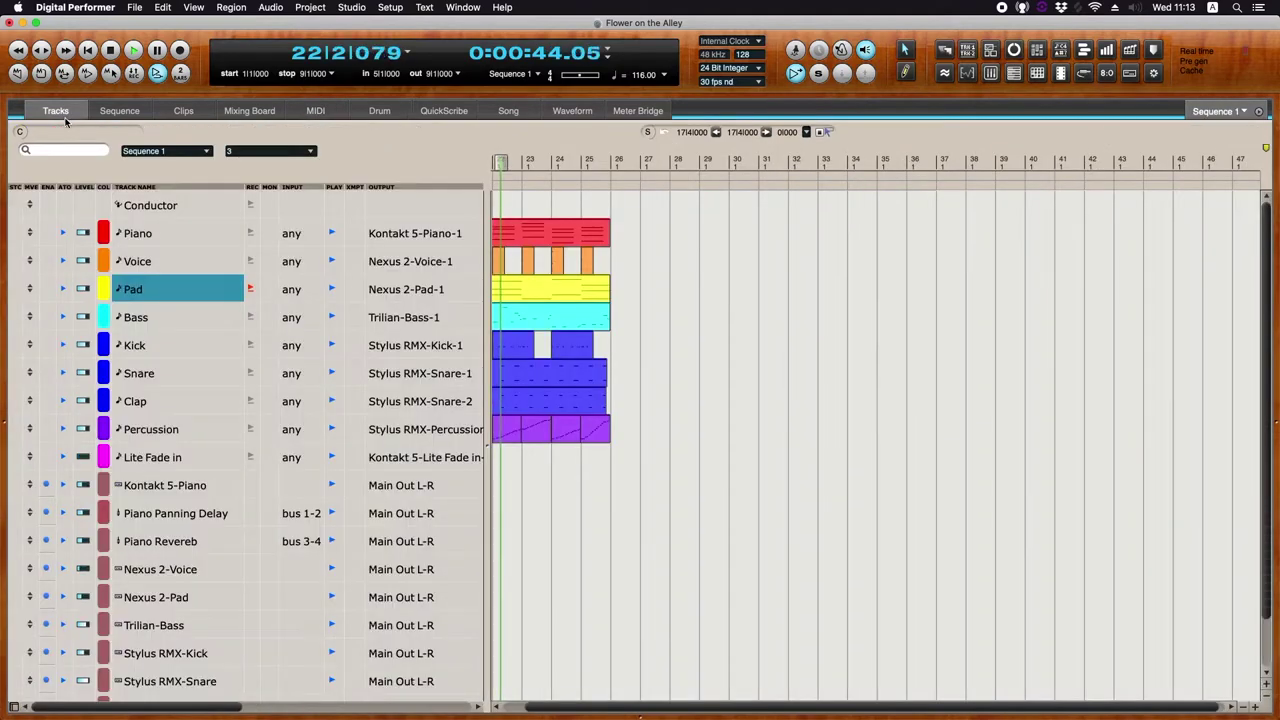
scroll(597, 253, left, 4)
scroll(640, 294, left, 2)
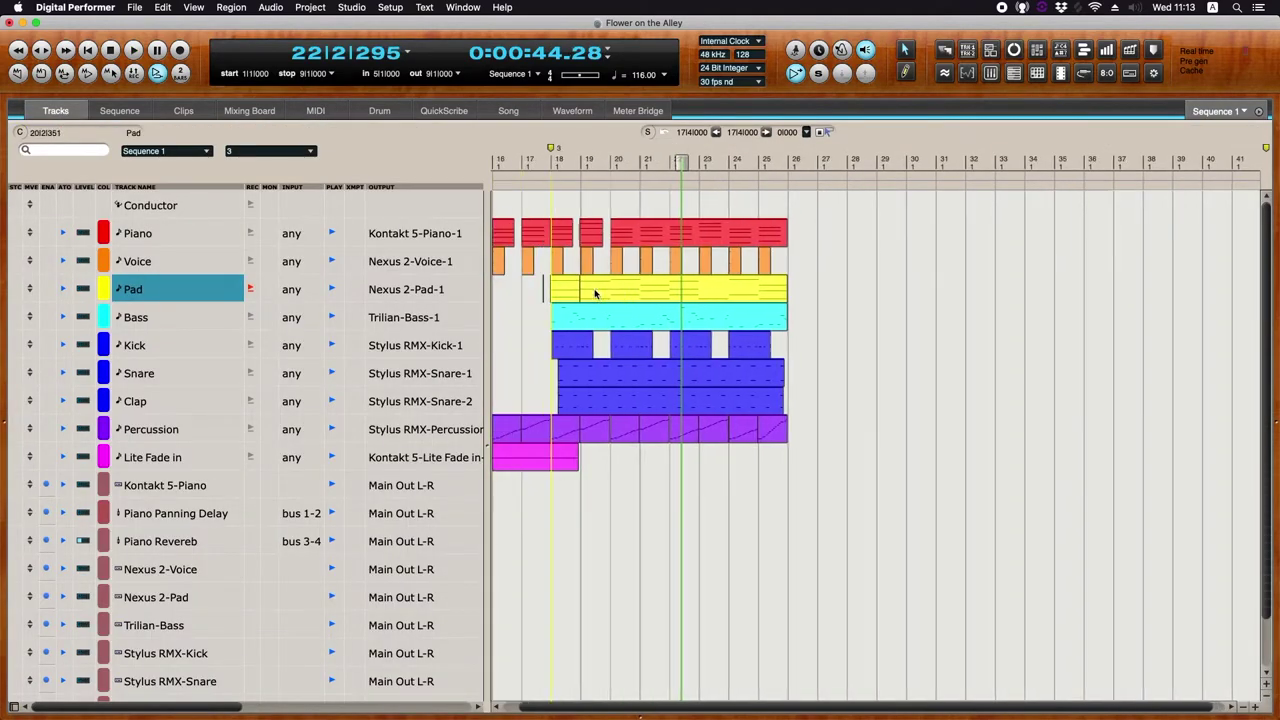
drag(546, 288, 650, 290)
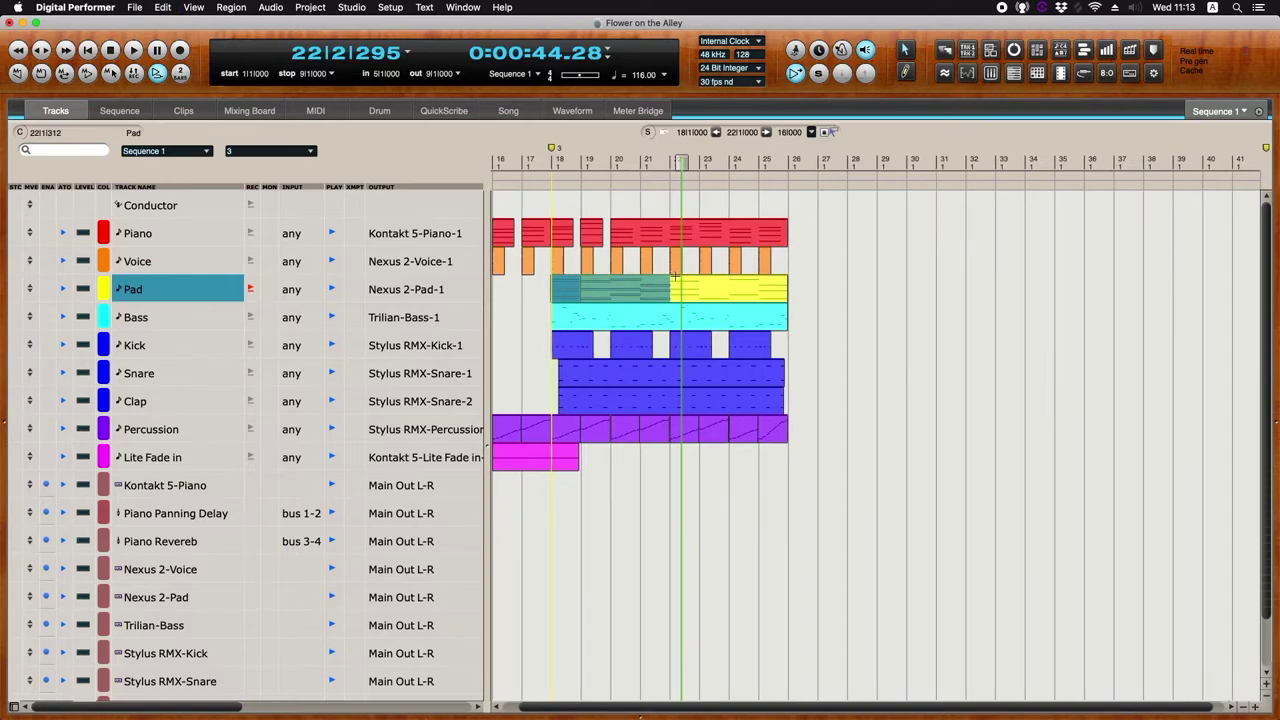
click(677, 280)
key(super+v)
click(546, 162)
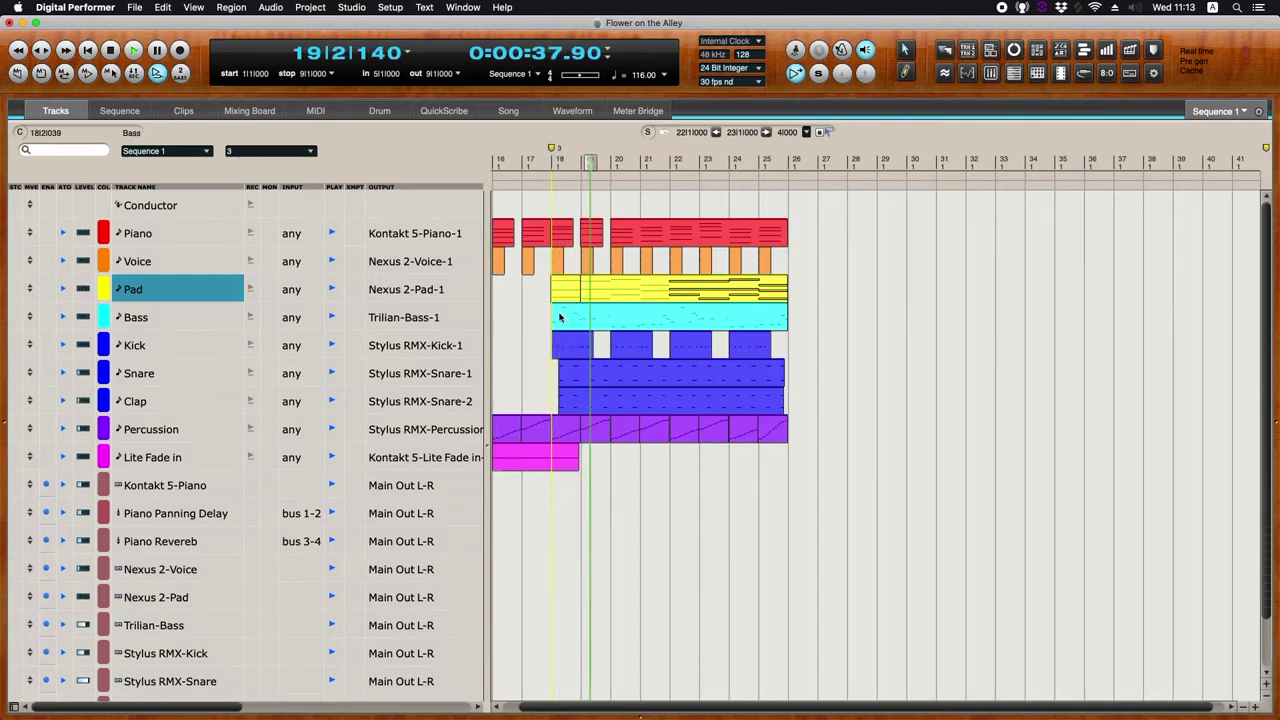
- Add a MIDI track below the Conductor track, name it Voice Lead and stop playback
click(178, 204)
key(super+shift+m)
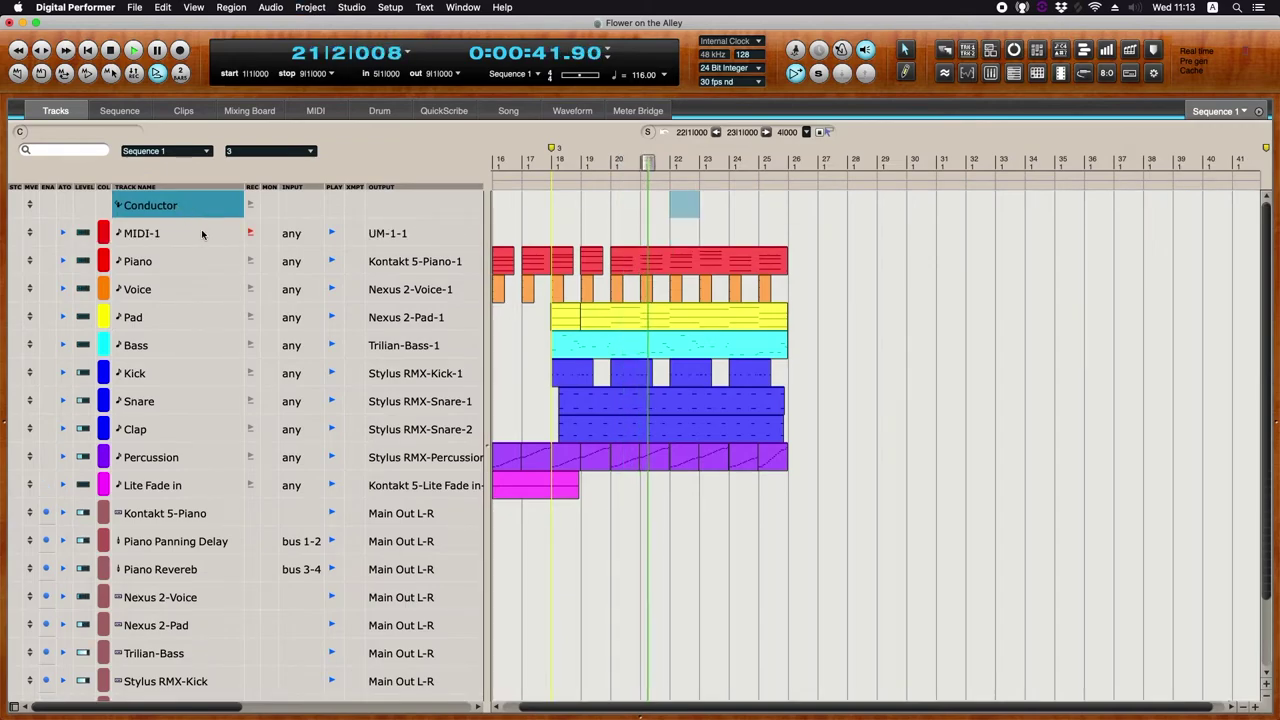
double_click(194, 233)
text(Vo)
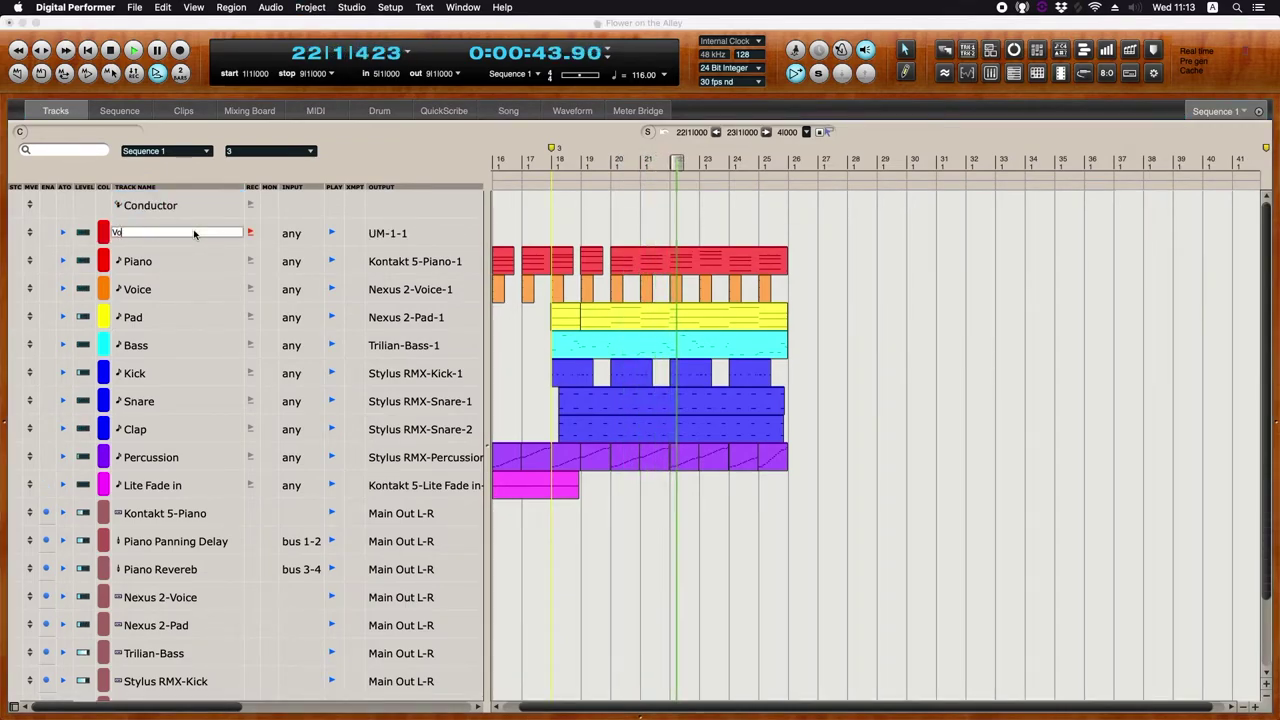
text(ice Lead)
key(Return)
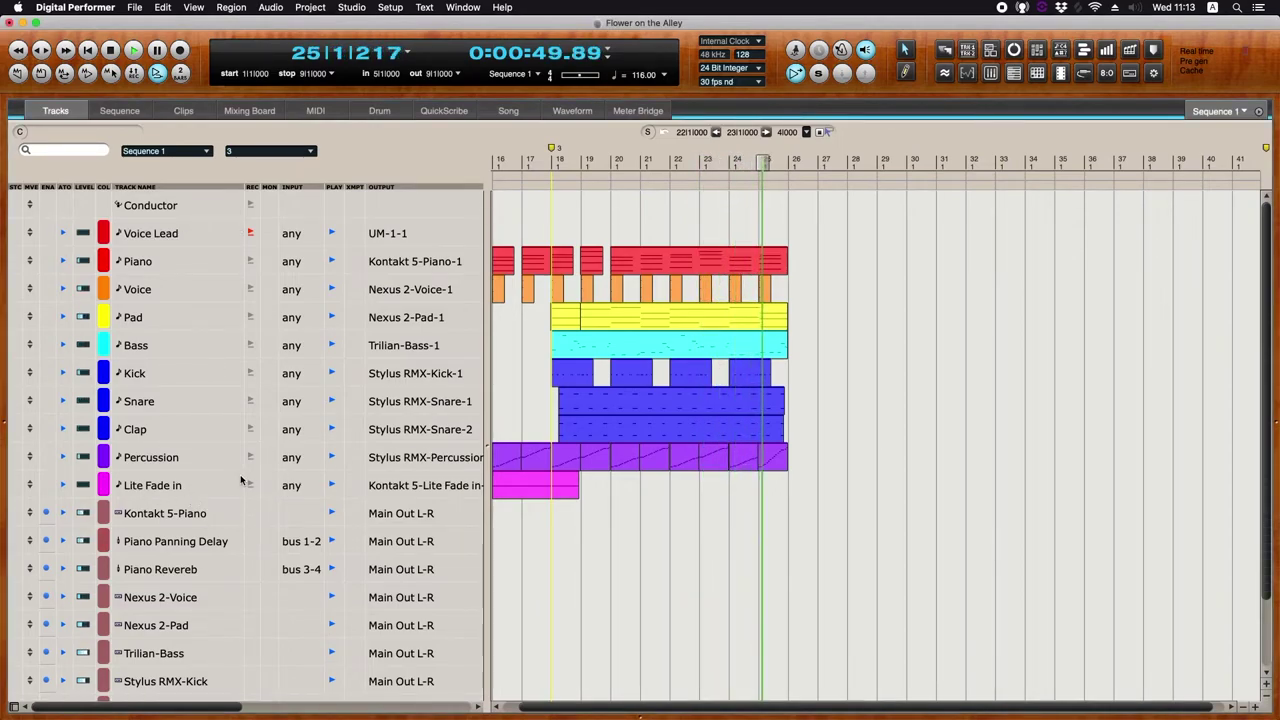
click(113, 54)
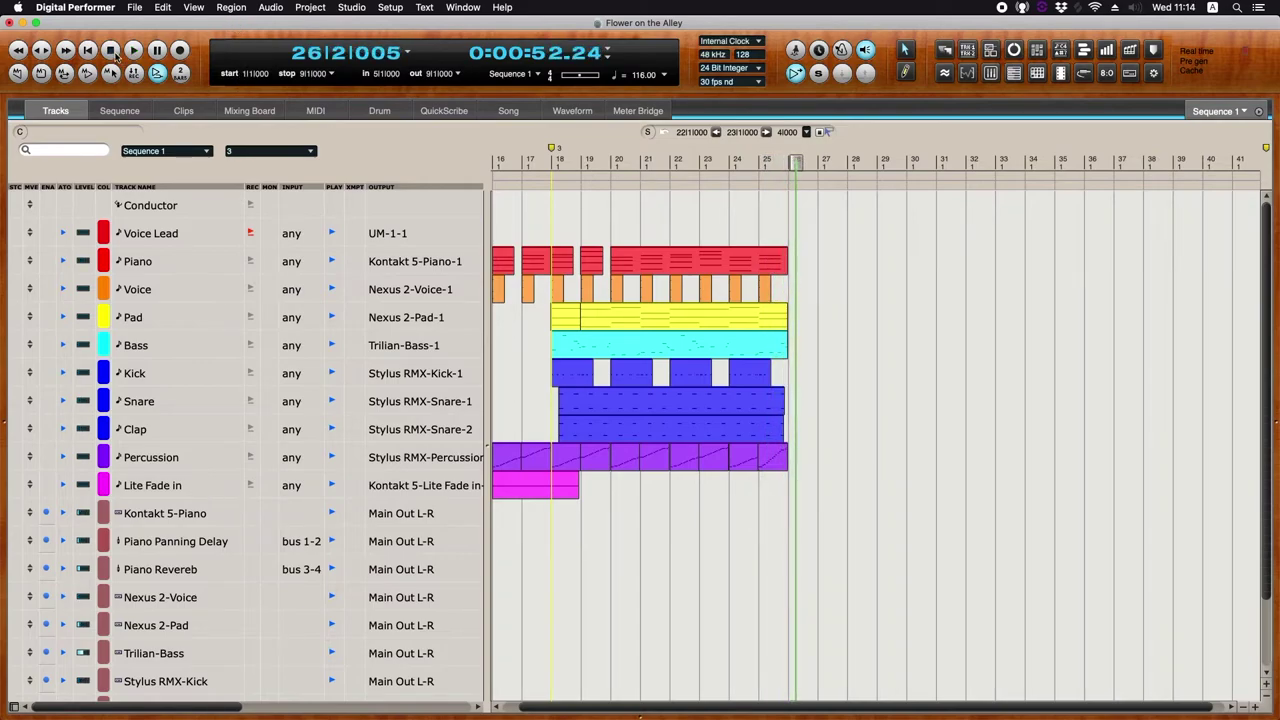
- Add an Arcade (stereo) instrument track below Lite Fade in and route the Voice Lead output to Arcade-1-1
click(149, 489)
right_click(149, 489)
mouse_move(206, 583)
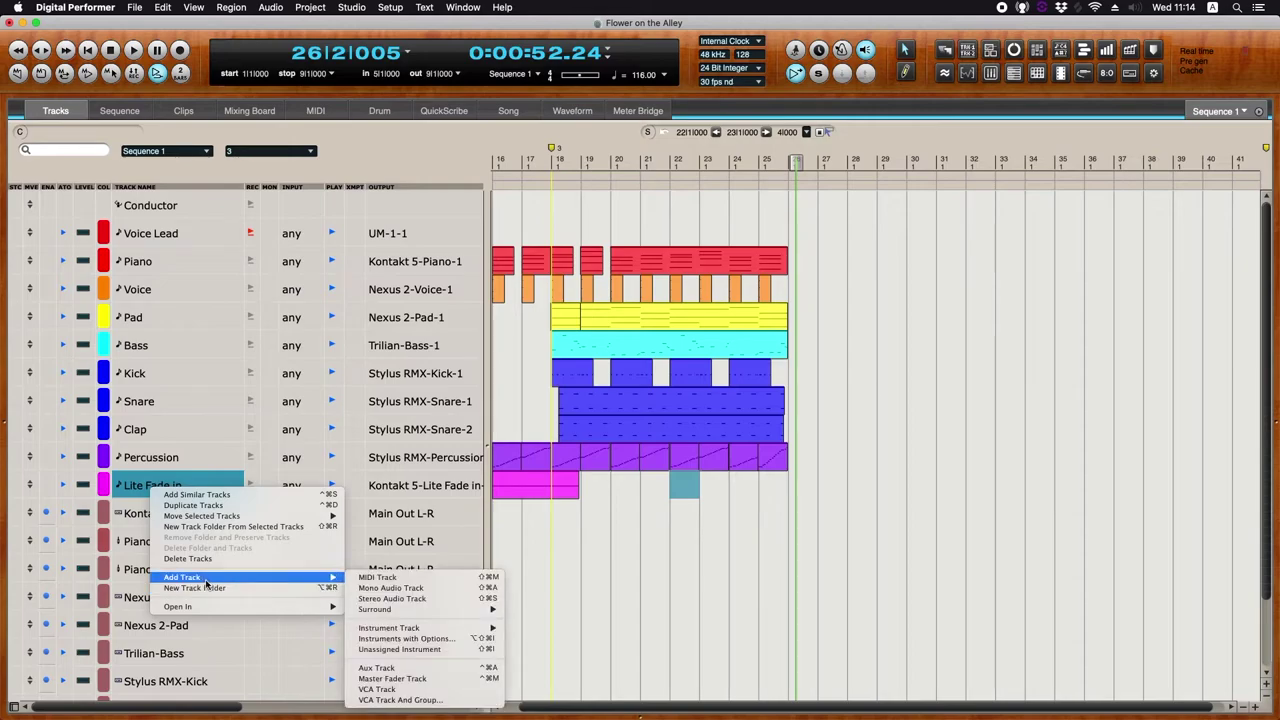
mouse_move(428, 630)
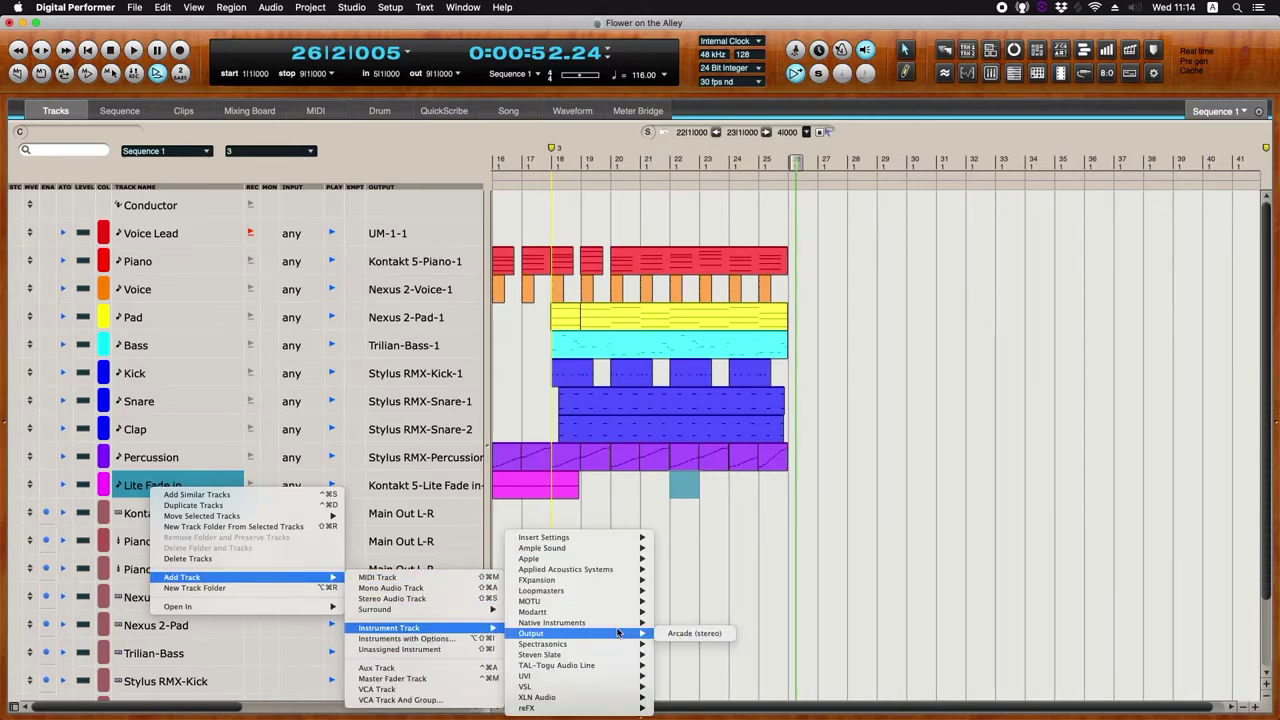
click(685, 634)
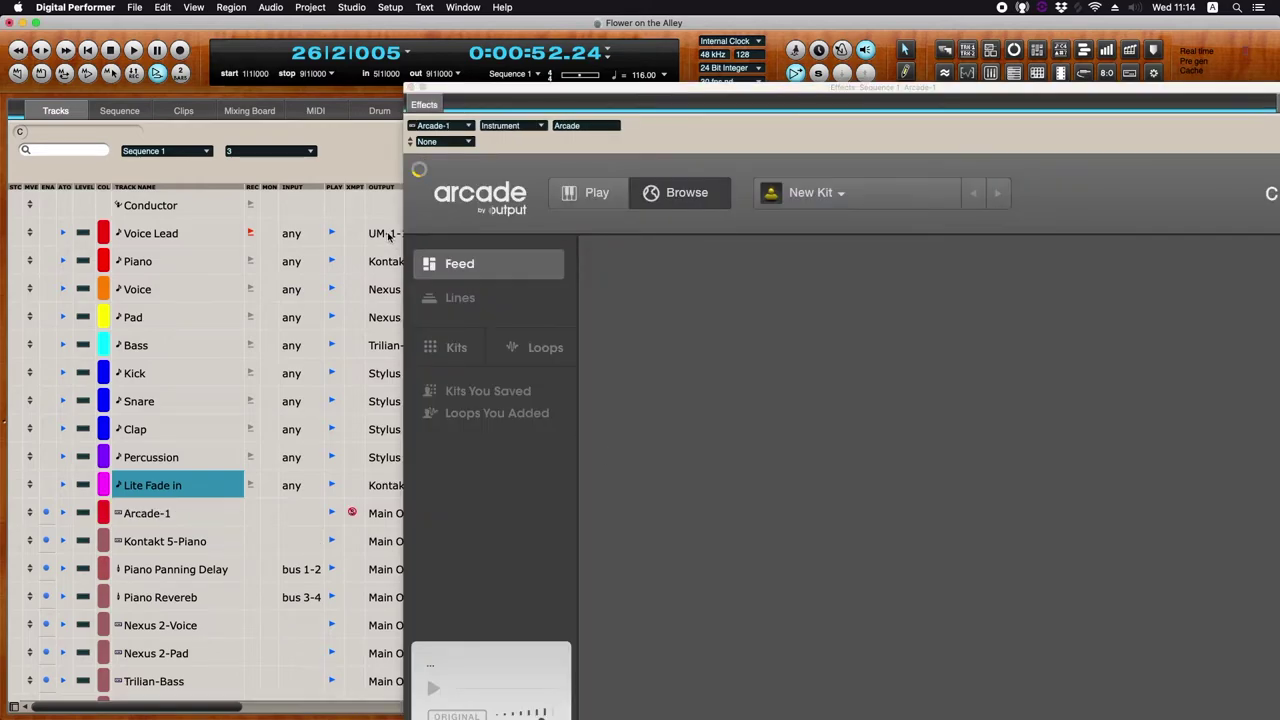
click(388, 236)
mouse_move(430, 115)
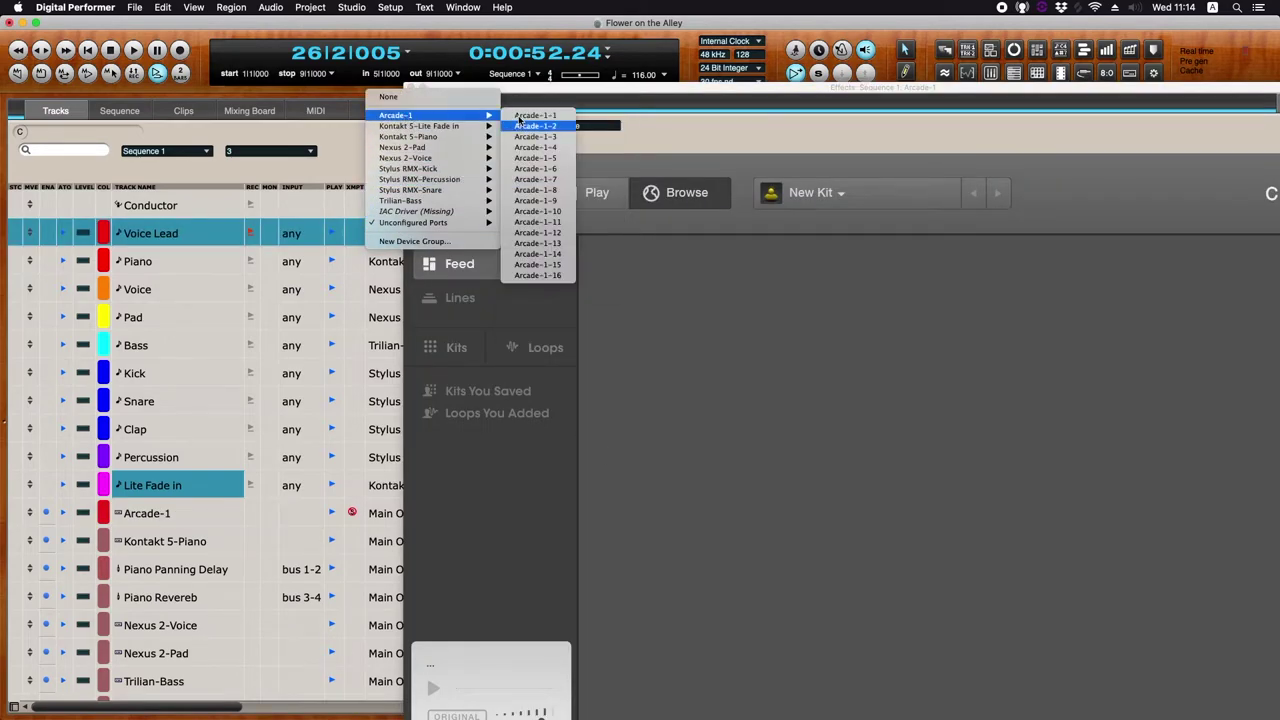
click(520, 125)
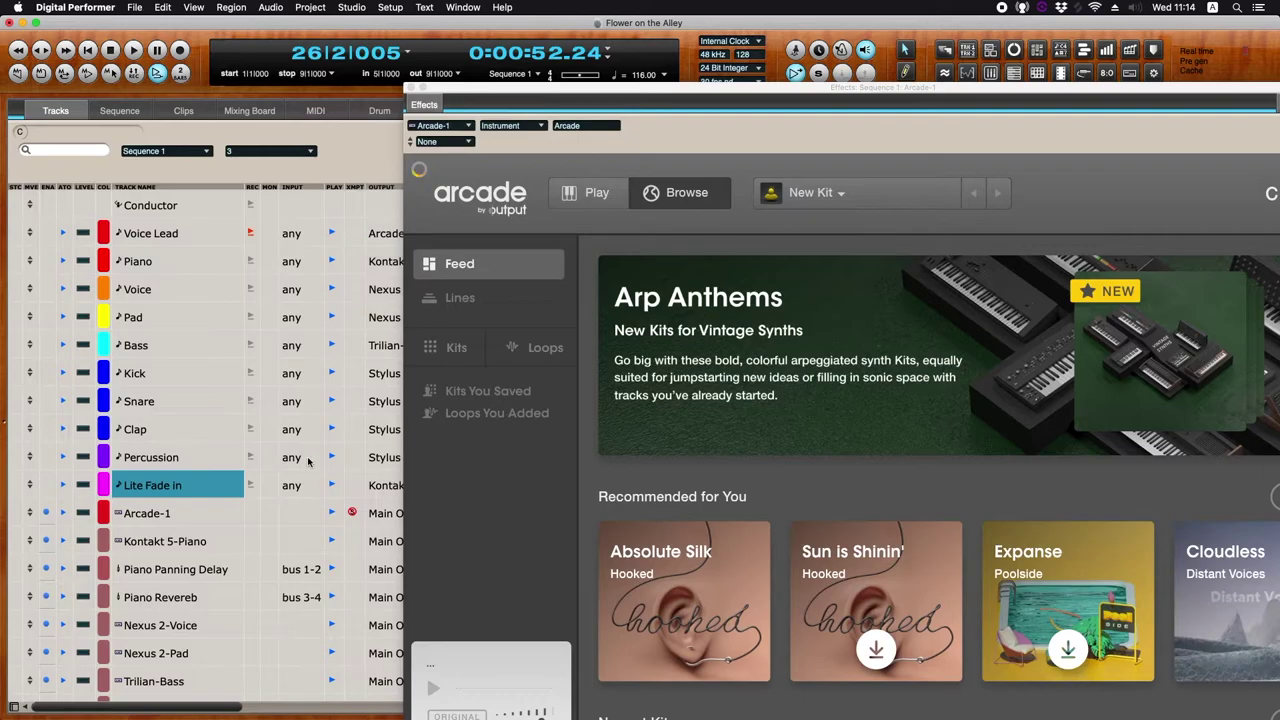
- Rename the Arcade instrument track as Arcade-Voice Lead and give it a muted red color
double_click(150, 513)
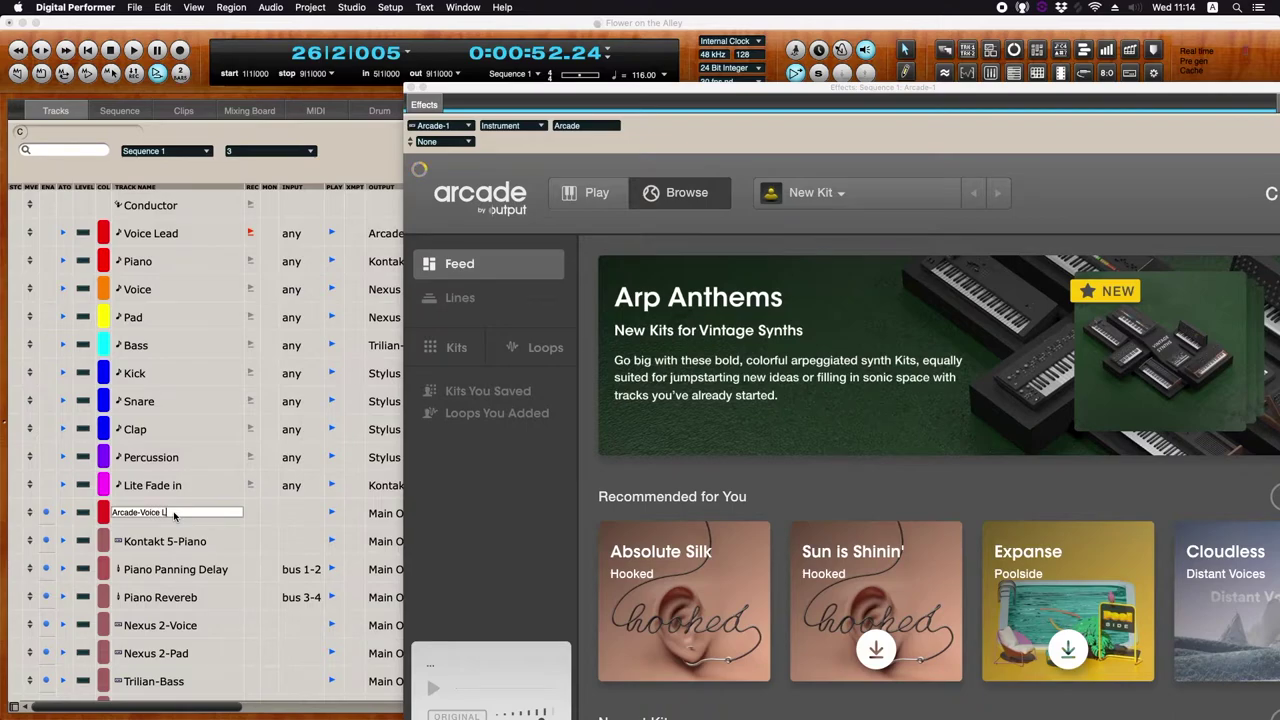
key(Return)
click(106, 513)
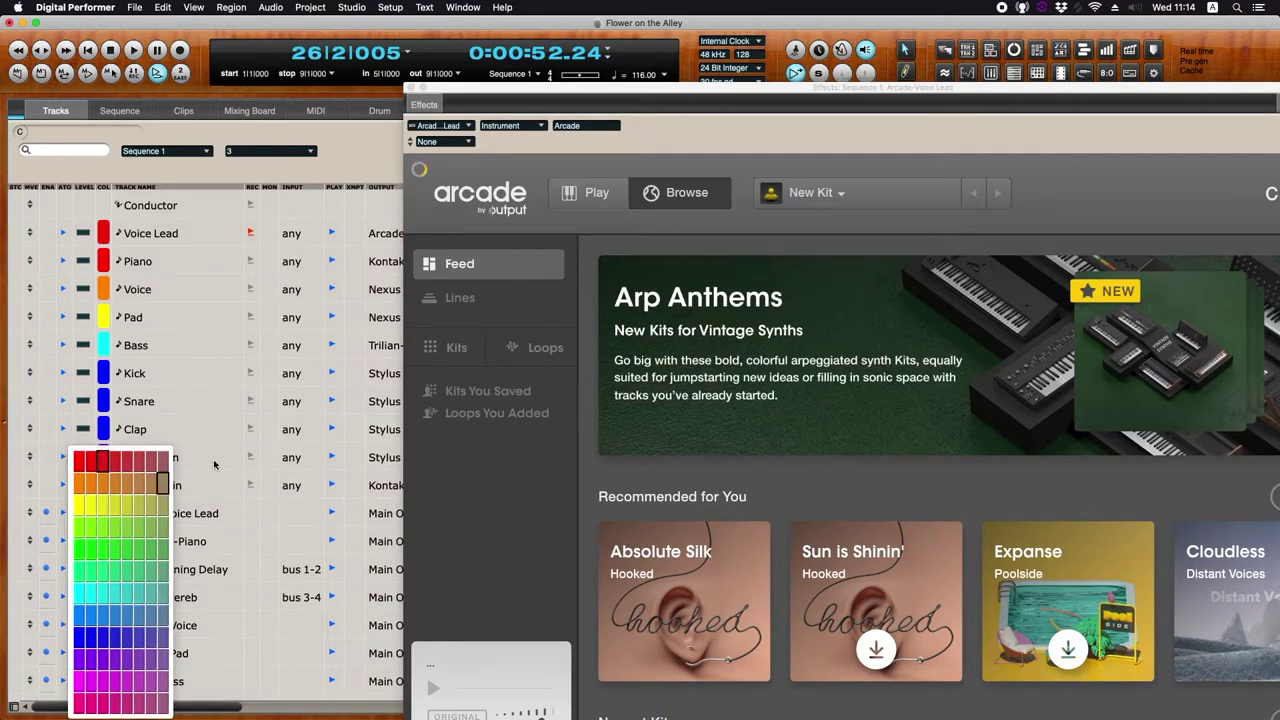
click(168, 460)
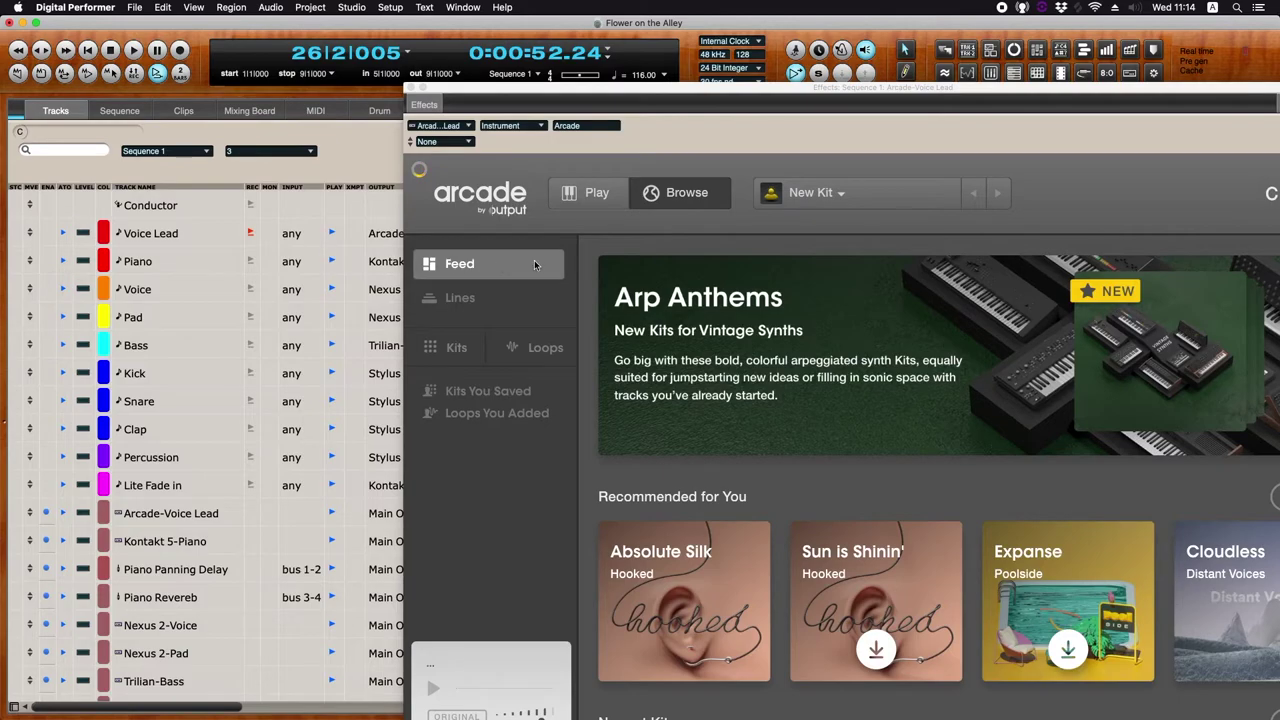
- Move the Arcade window fully into view and open the Hooked line from Arcade's list of lines
double_click(566, 88)
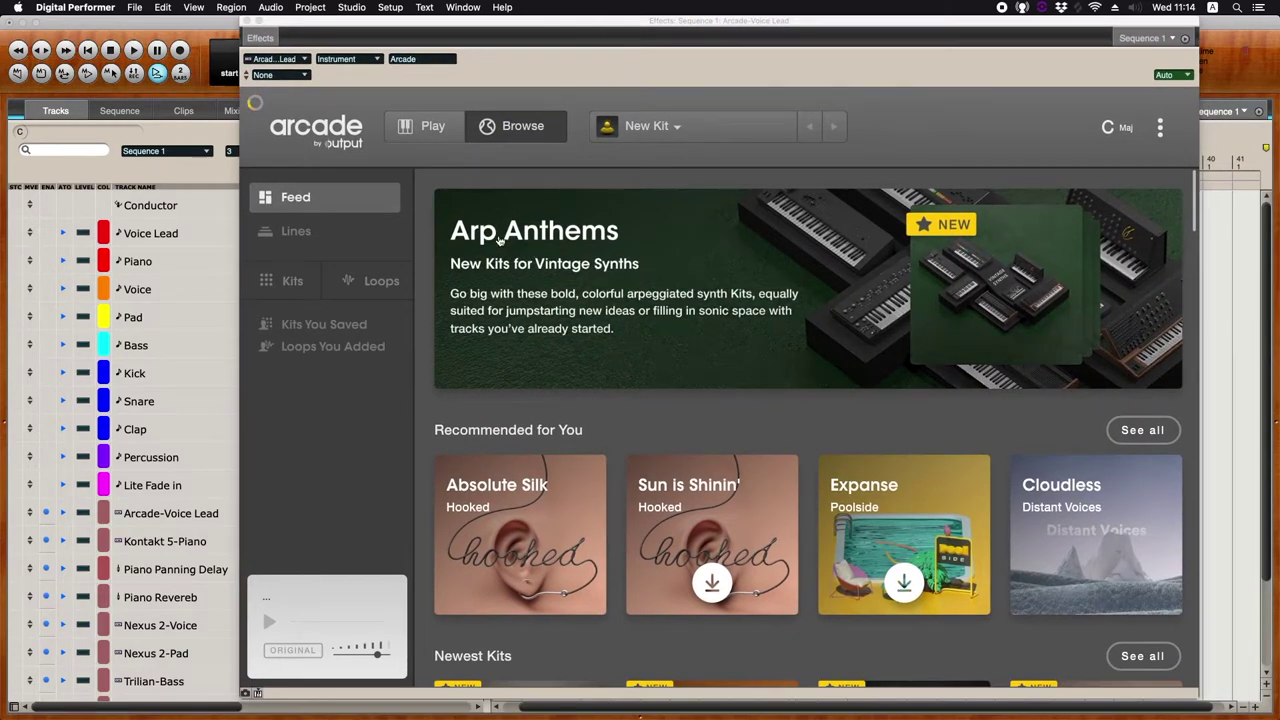
click(505, 137)
scroll(783, 557, down, 10)
scroll(783, 557, down, 4)
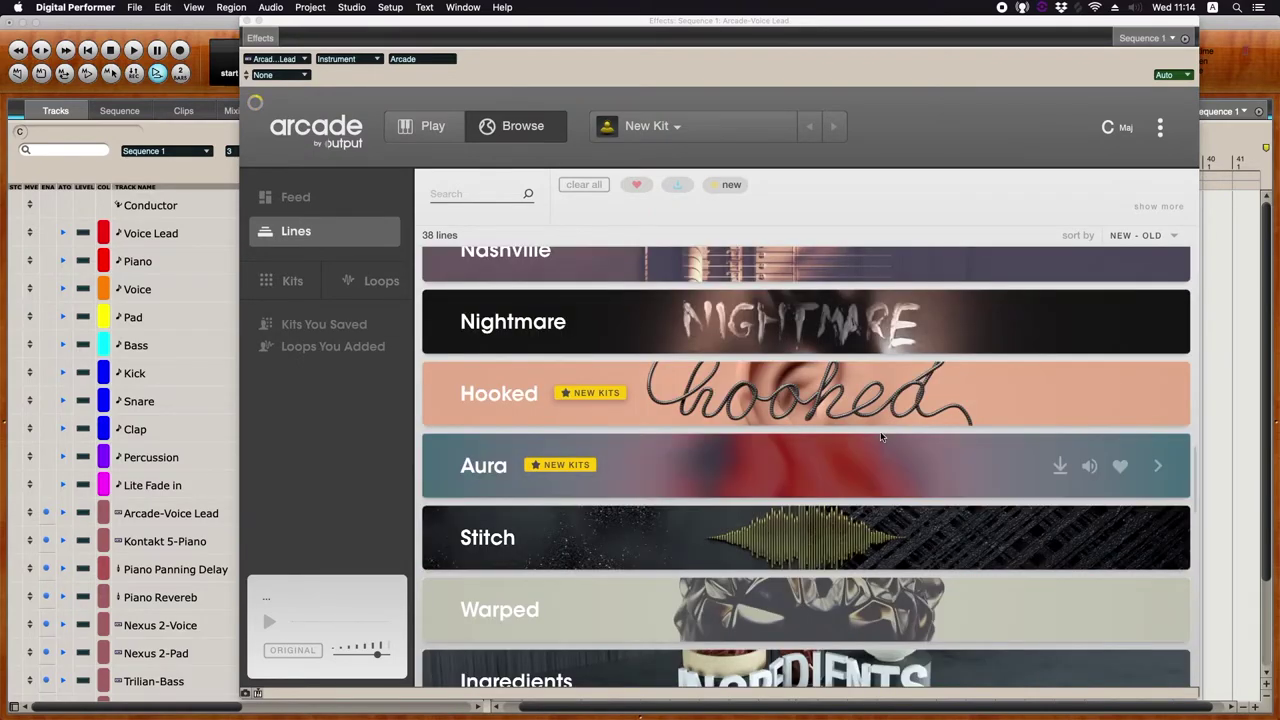
click(884, 379)
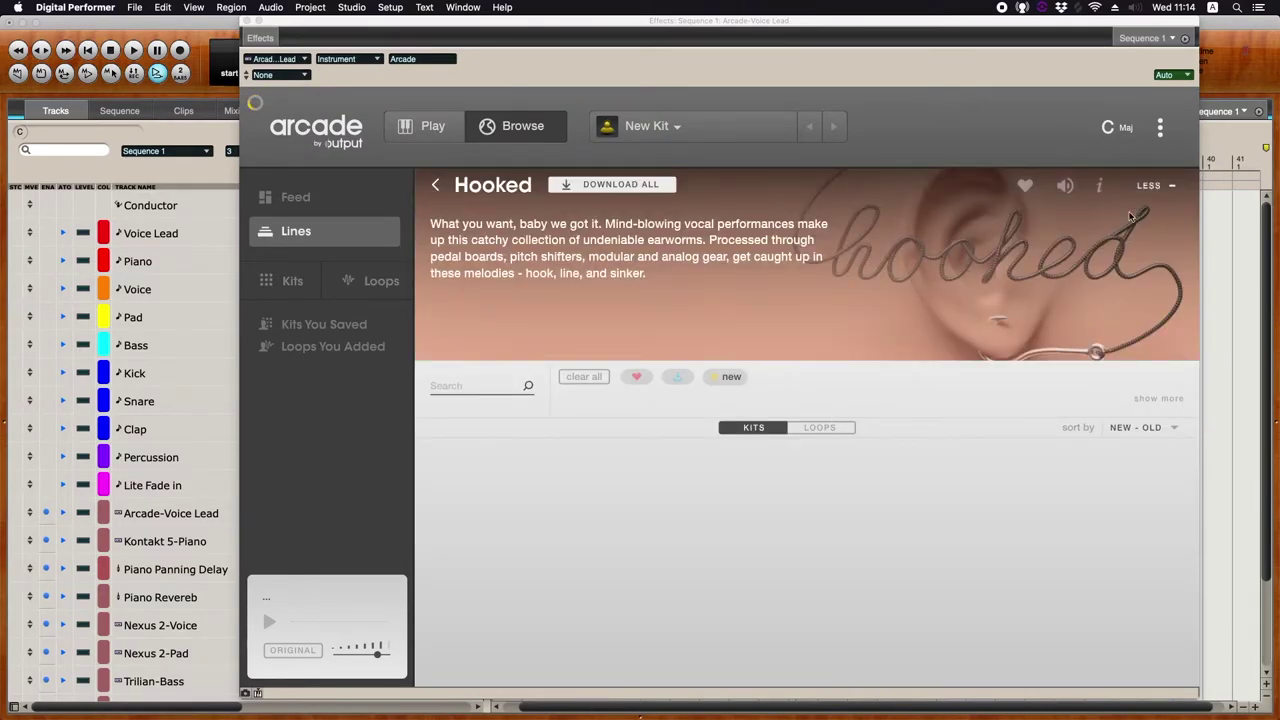
- Set Arcade's session key to A minor and reposition its window
click(1110, 126)
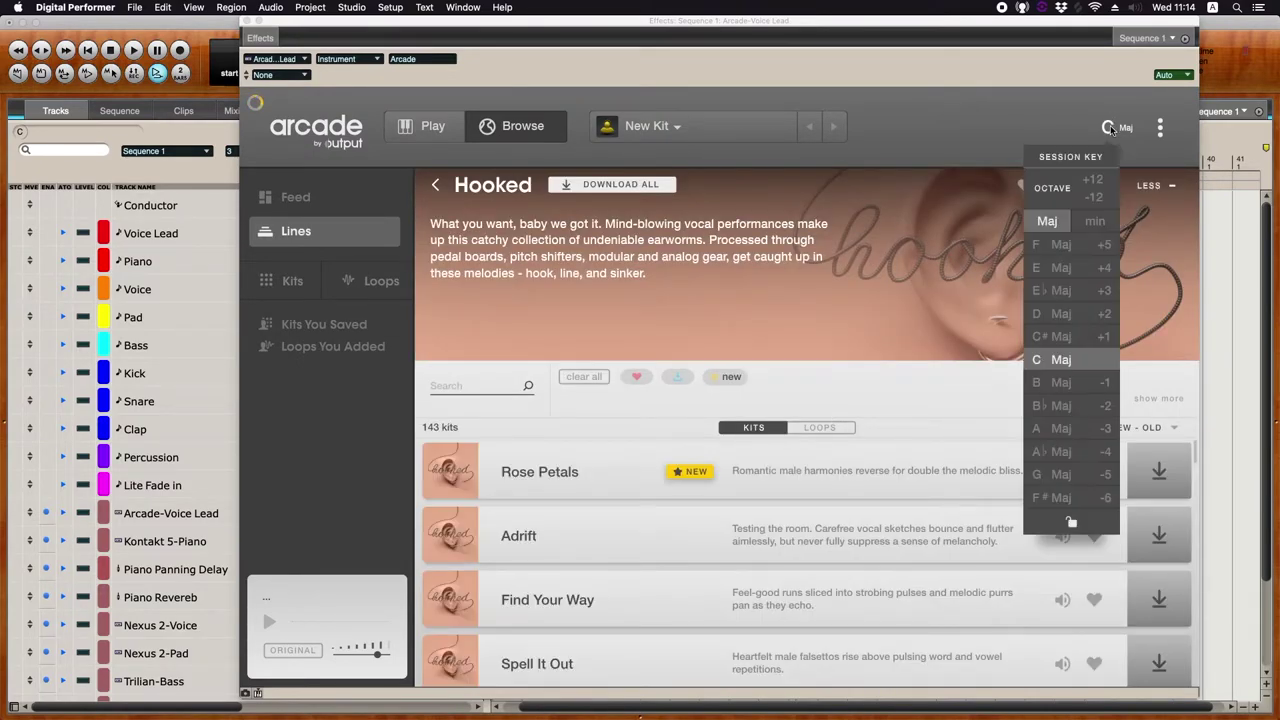
click(1096, 220)
click(1045, 360)
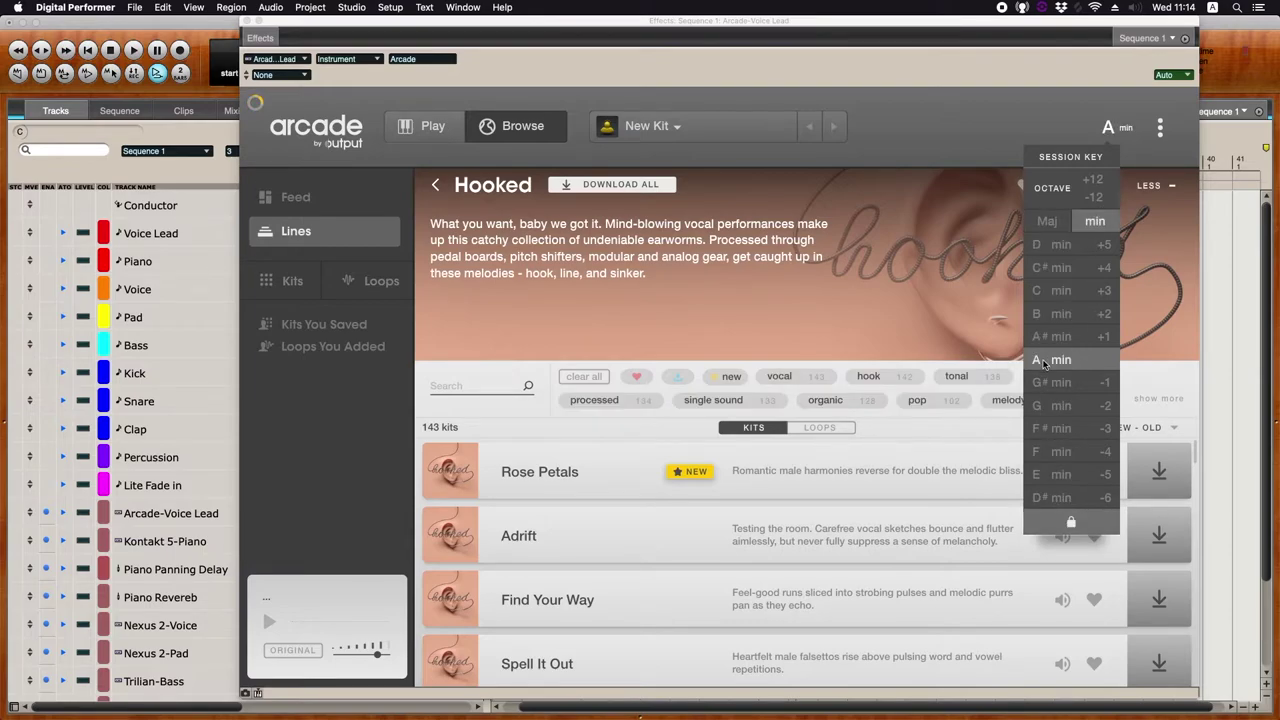
drag(295, 28, 363, 369)
drag(541, 369, 413, 85)
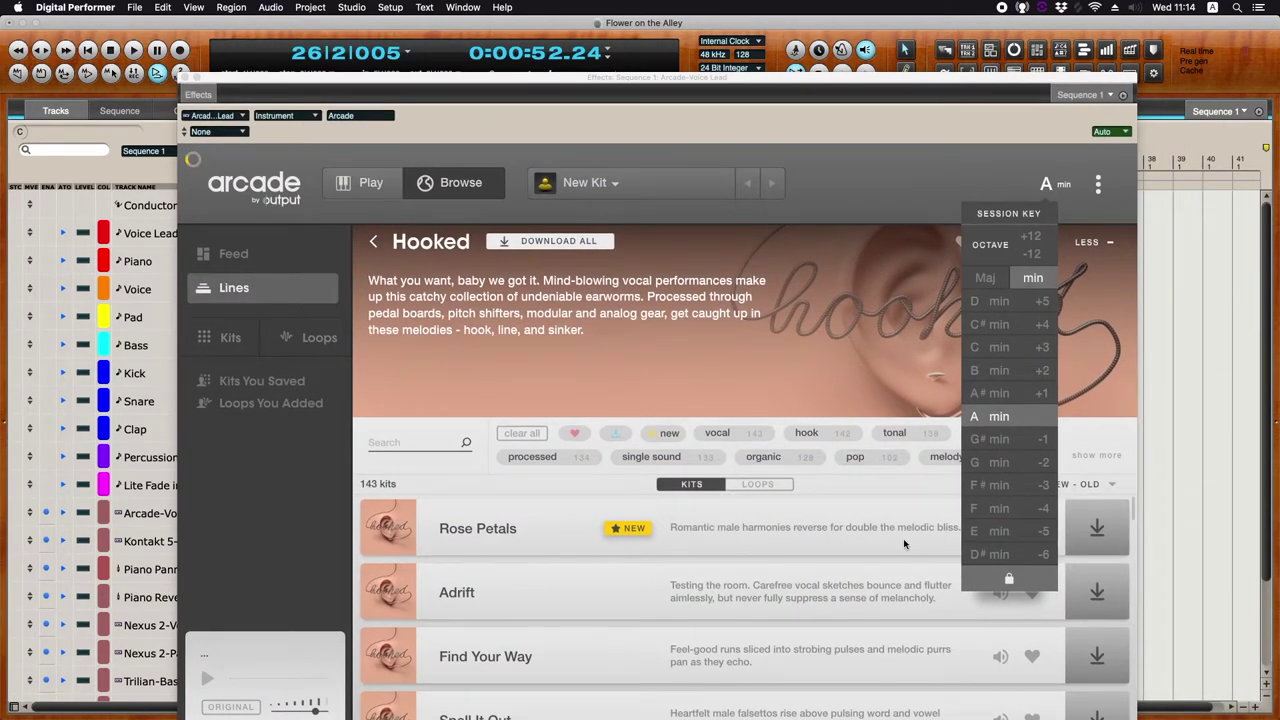
- Audition the Hooked vocal kits in turn, including Rose Petals, Adrift, Find Your Way and Spell It Out
click(994, 530)
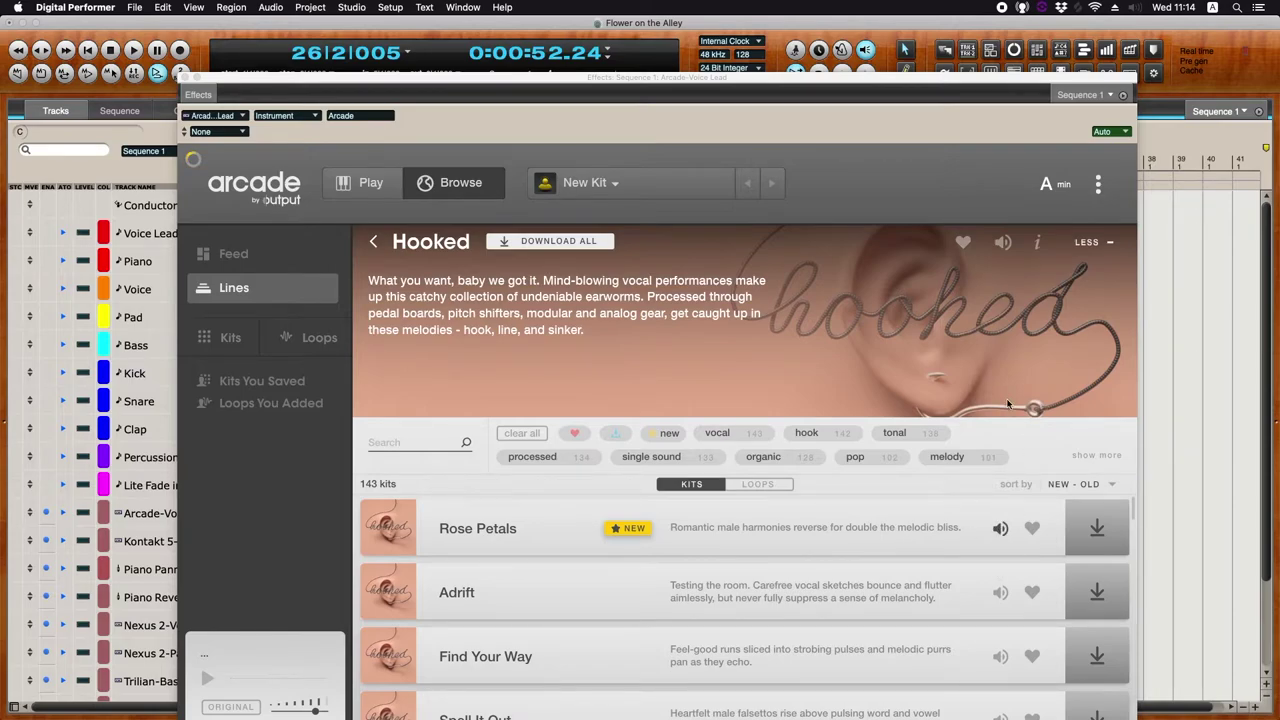
drag(957, 93, 965, 43)
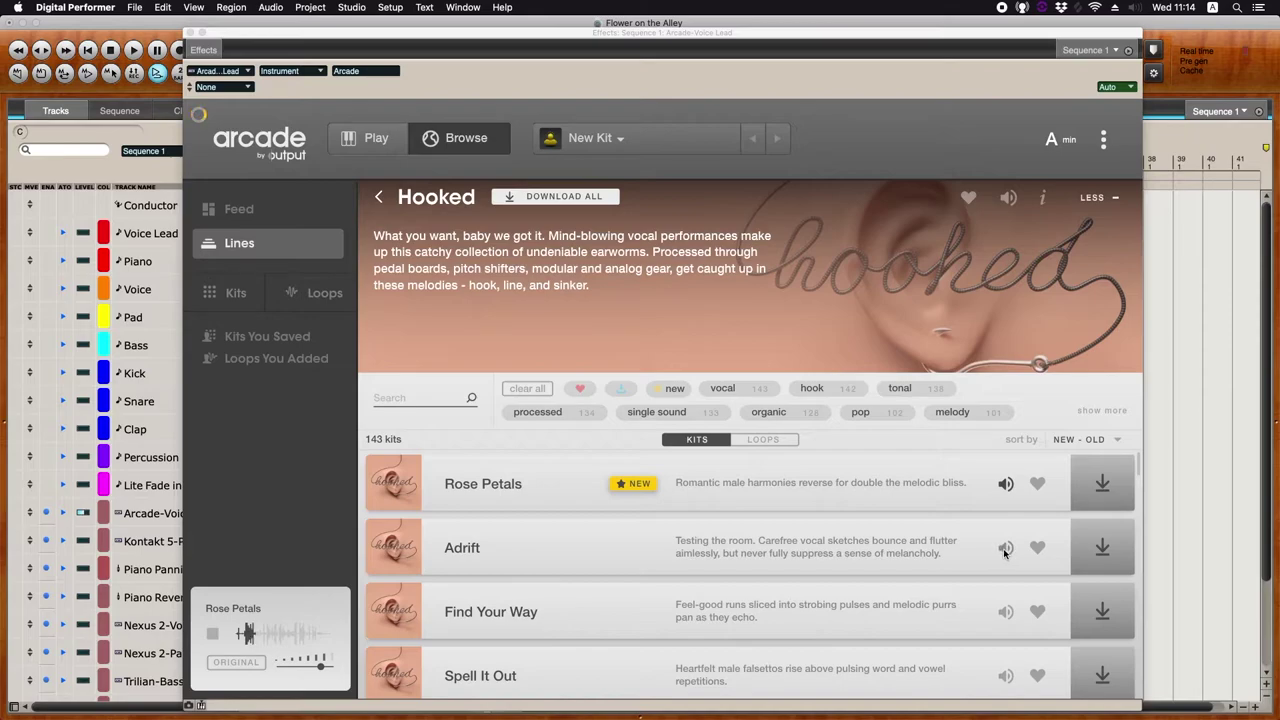
scroll(1012, 568, down, 2)
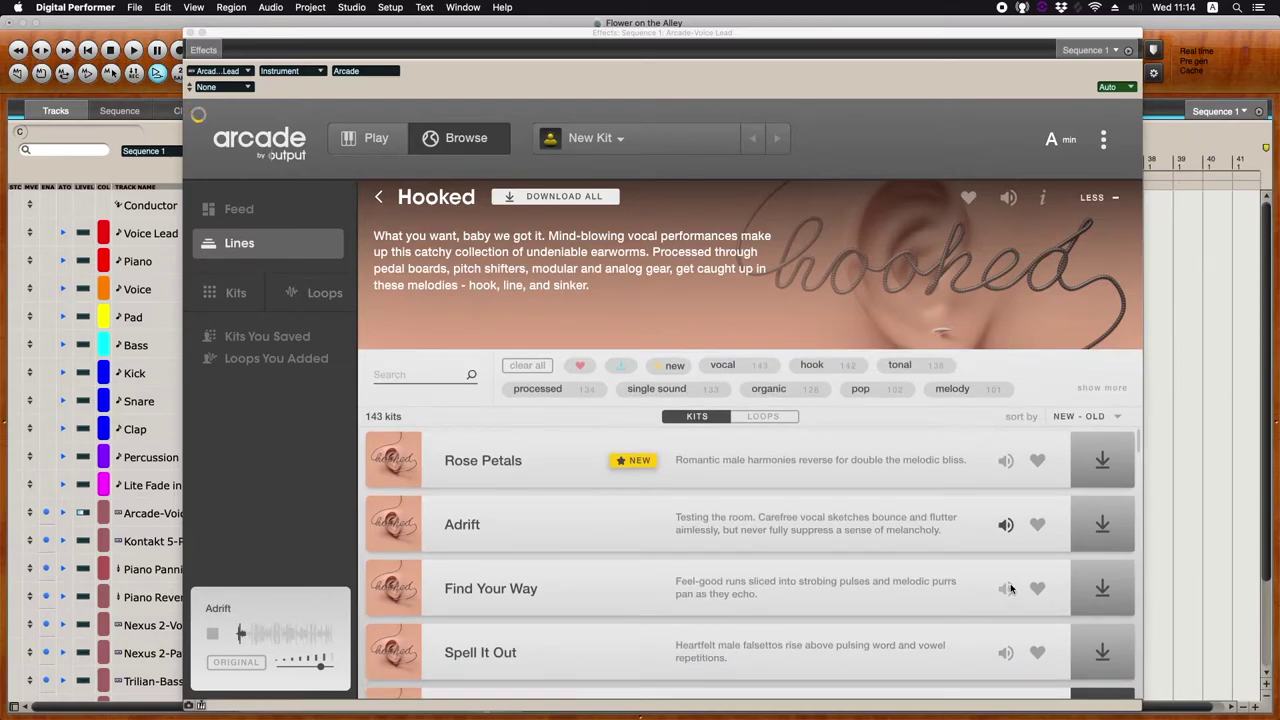
scroll(1000, 588, down, 4)
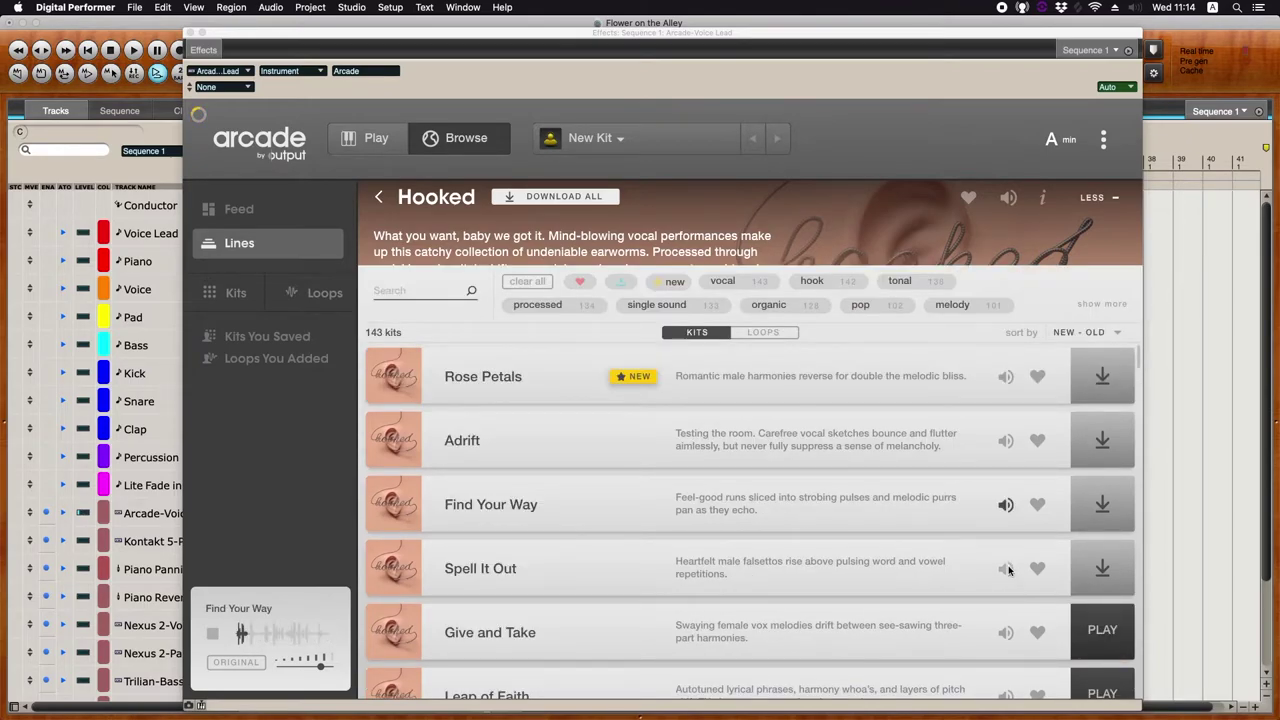
scroll(1005, 569, down, 1)
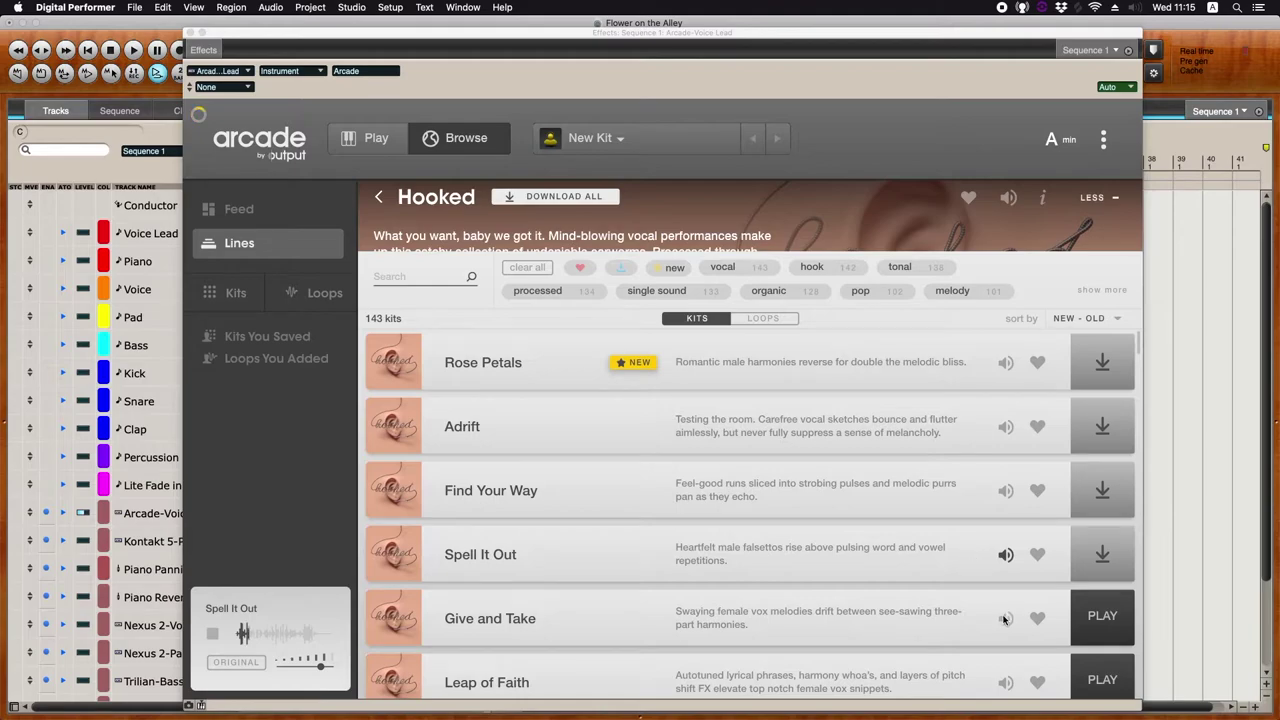
scroll(994, 583, down, 10)
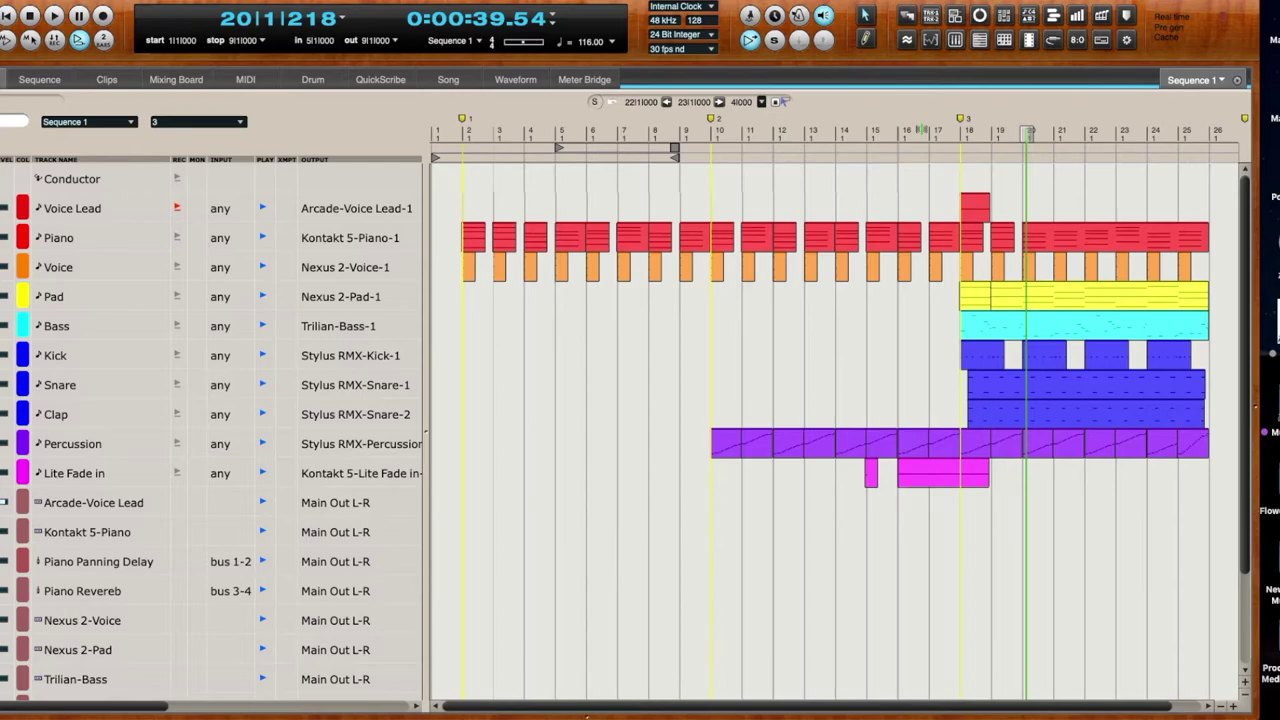
- Play from bar 16, open the Voice Lead notes in the MIDI editor and close the separate track overview pane
click(922, 129)
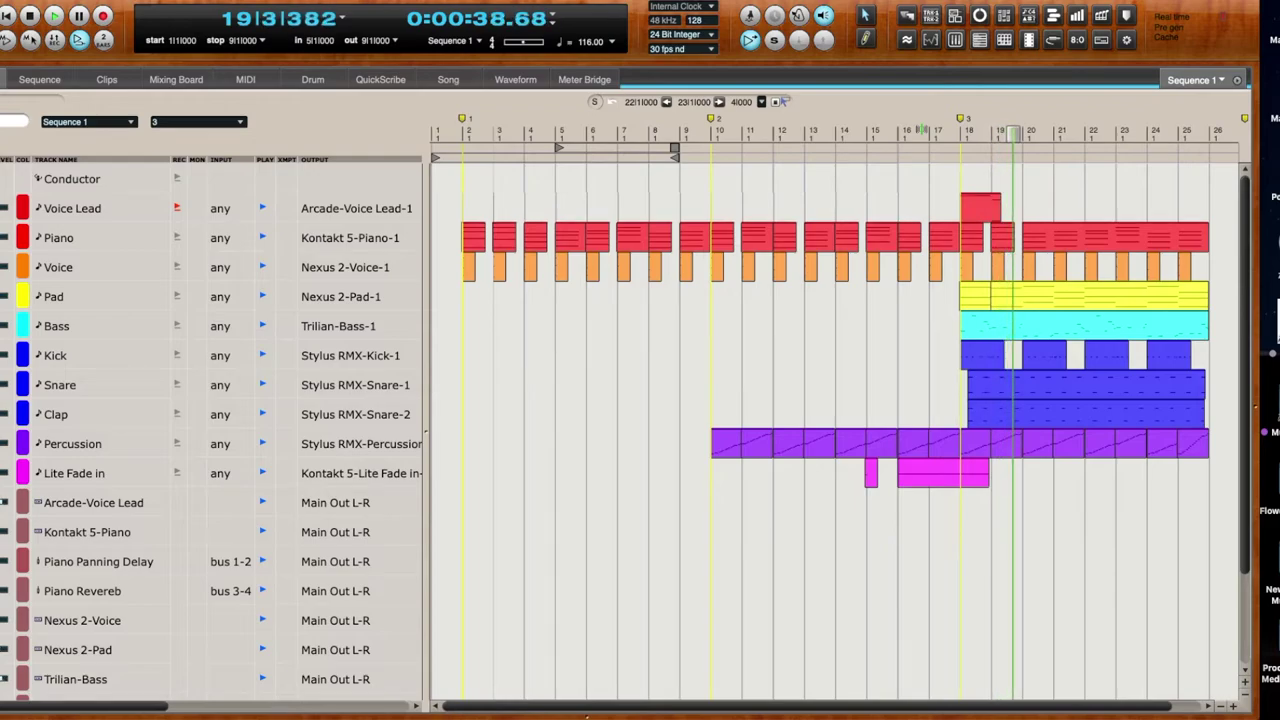
click(982, 208)
double_click(982, 208)
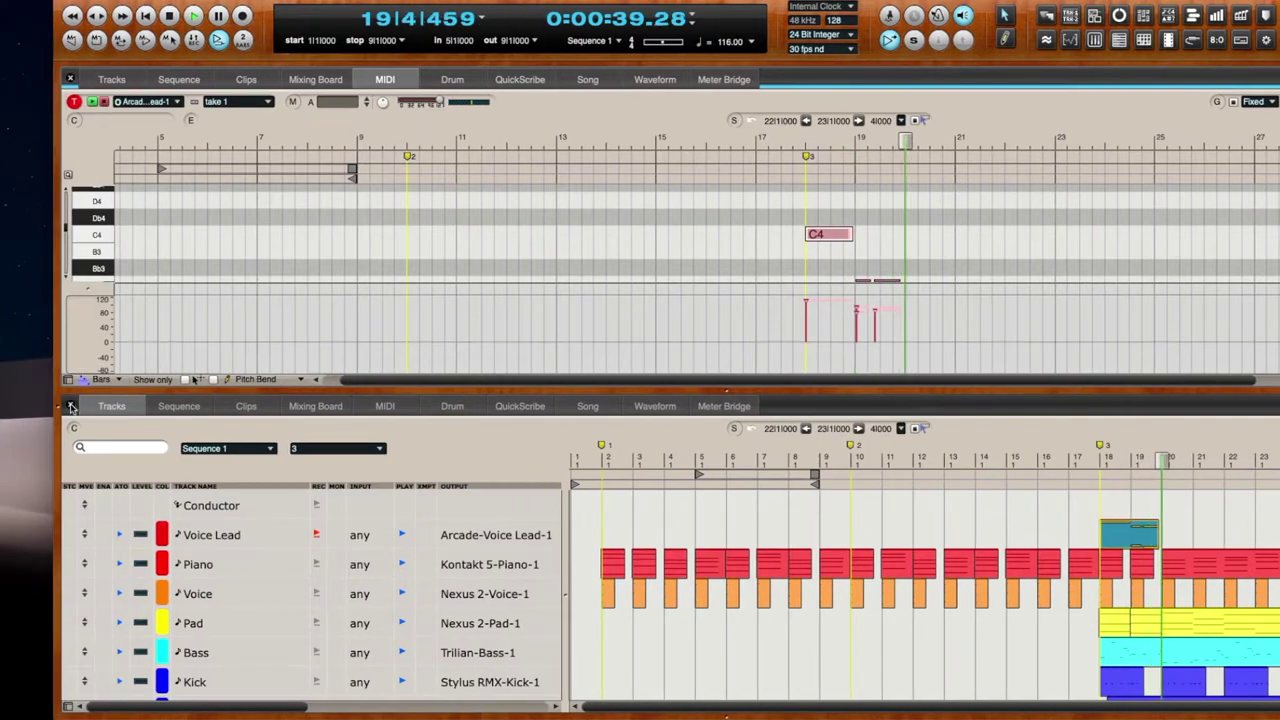
click(69, 405)
click(70, 405)
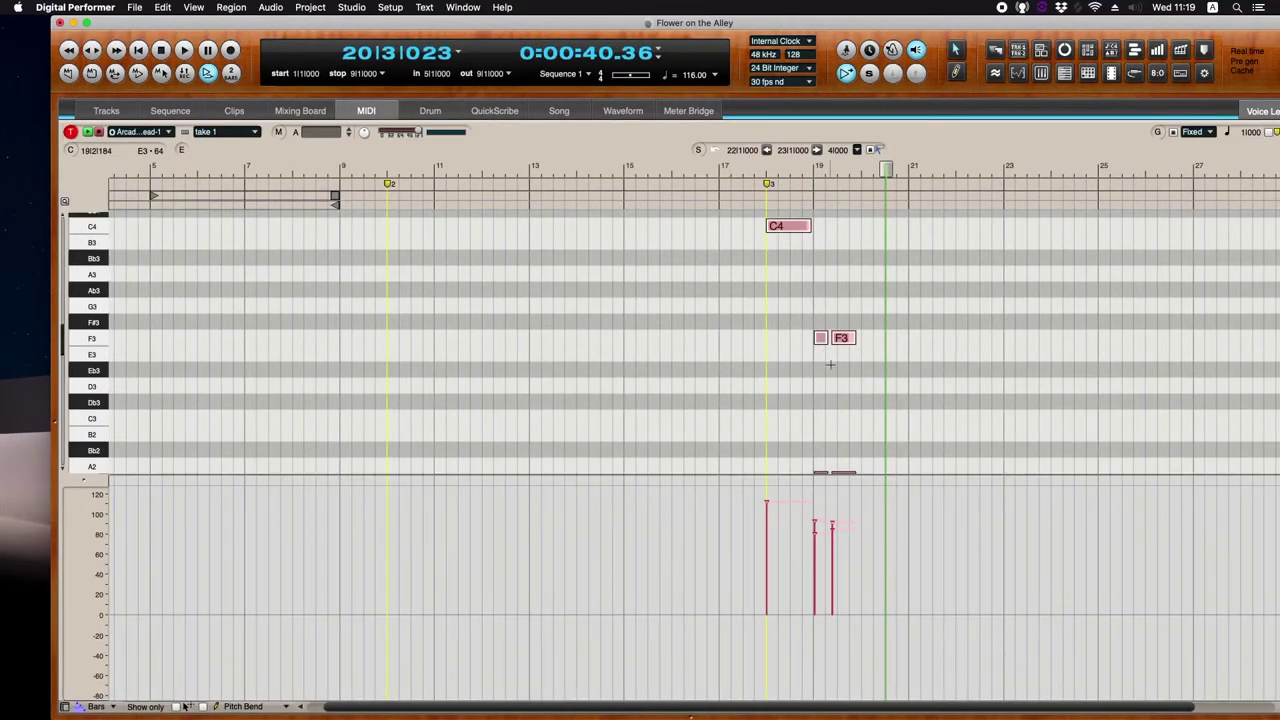
- Lengthen the low F0 note on the Voice Lead track so that it ends at bar 20
key(super+Left)
key(super+Down)
key(super+Down)
key(super+Up)
key(super+Down)
key(super+Down)
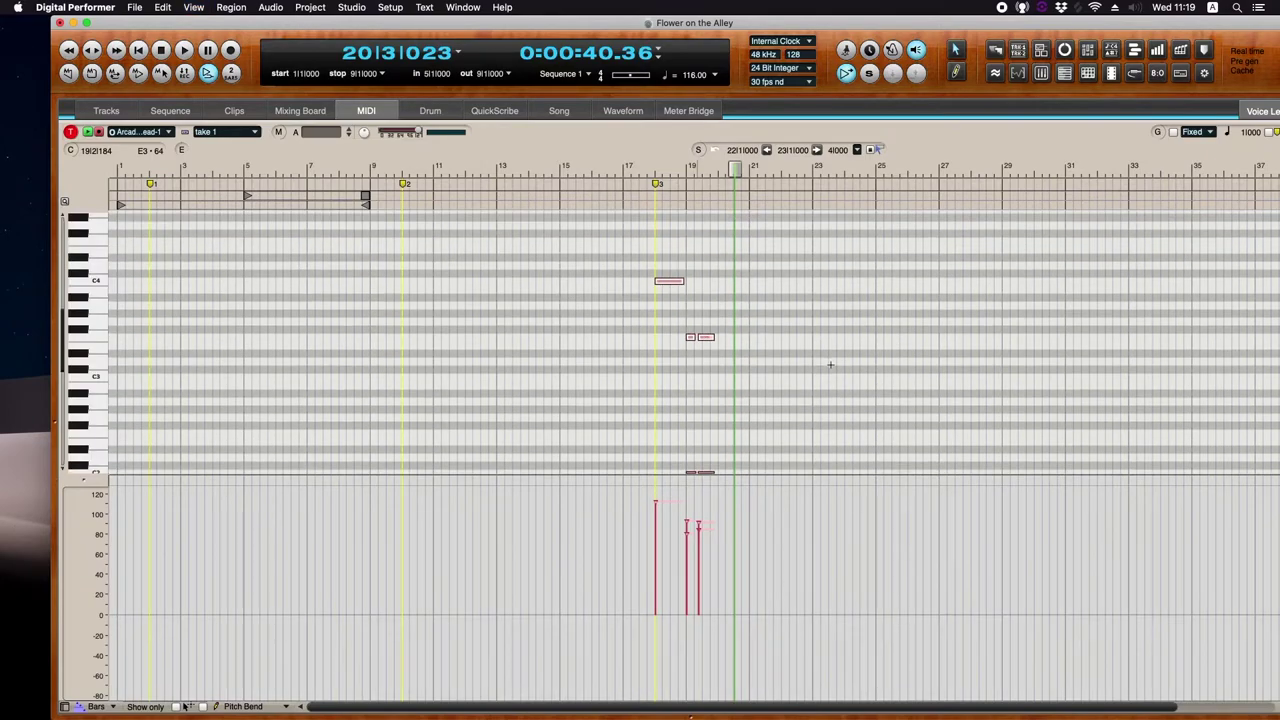
key(super+Right)
key(super+Right)
key(super+Right)
key(super+a)
scroll(914, 400, down, 3)
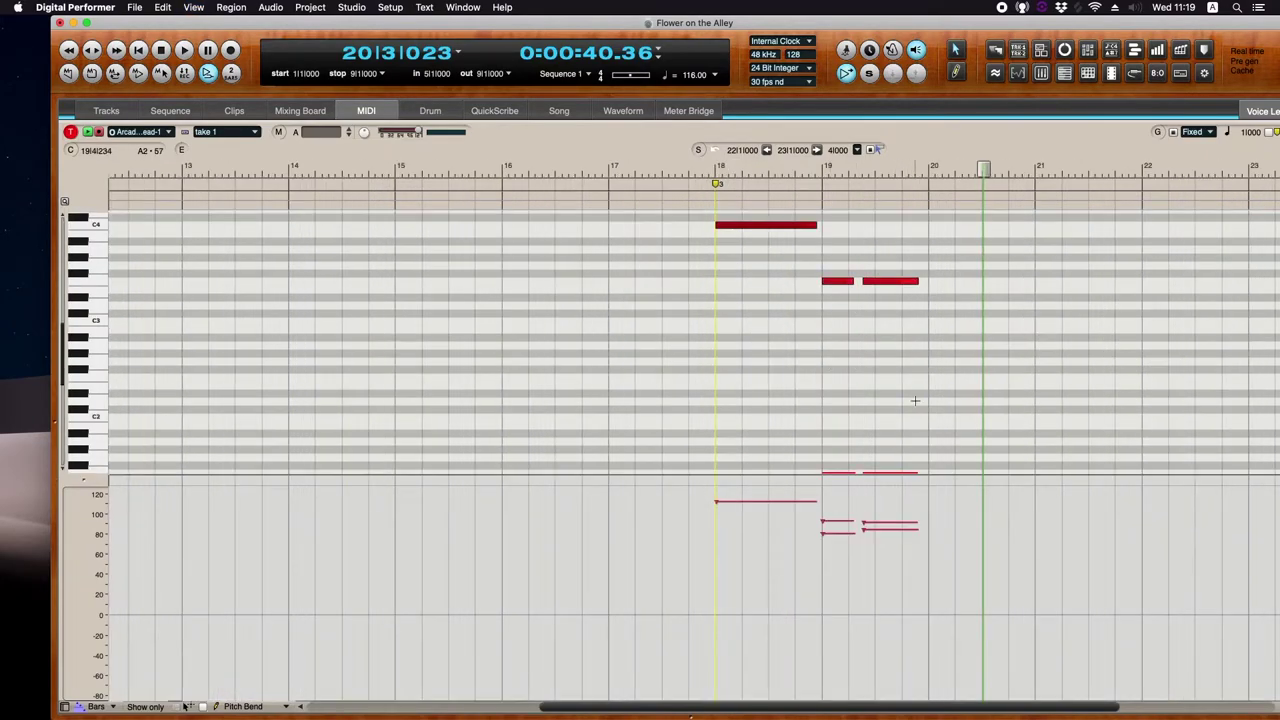
scroll(924, 357, down, 4)
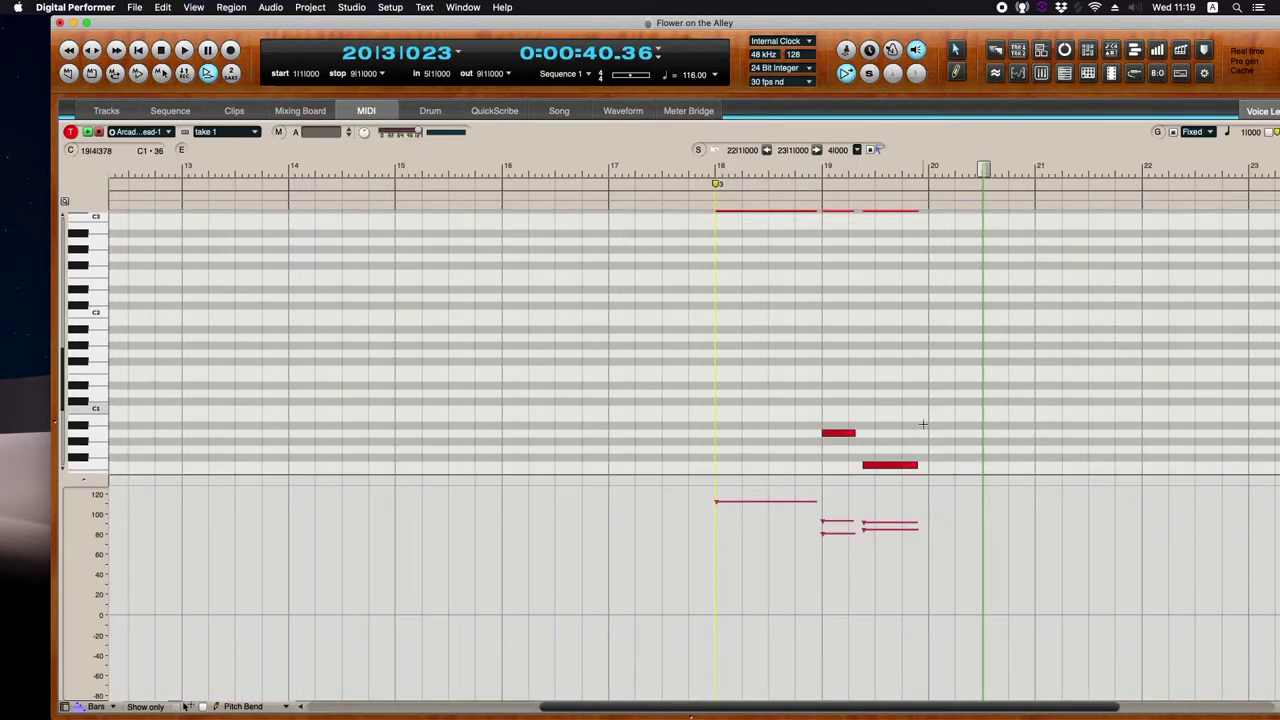
drag(919, 464, 933, 460)
- Lengthen the C4 note to end at bar 19 and play the passage from just before bar 18
scroll(914, 322, up, 3)
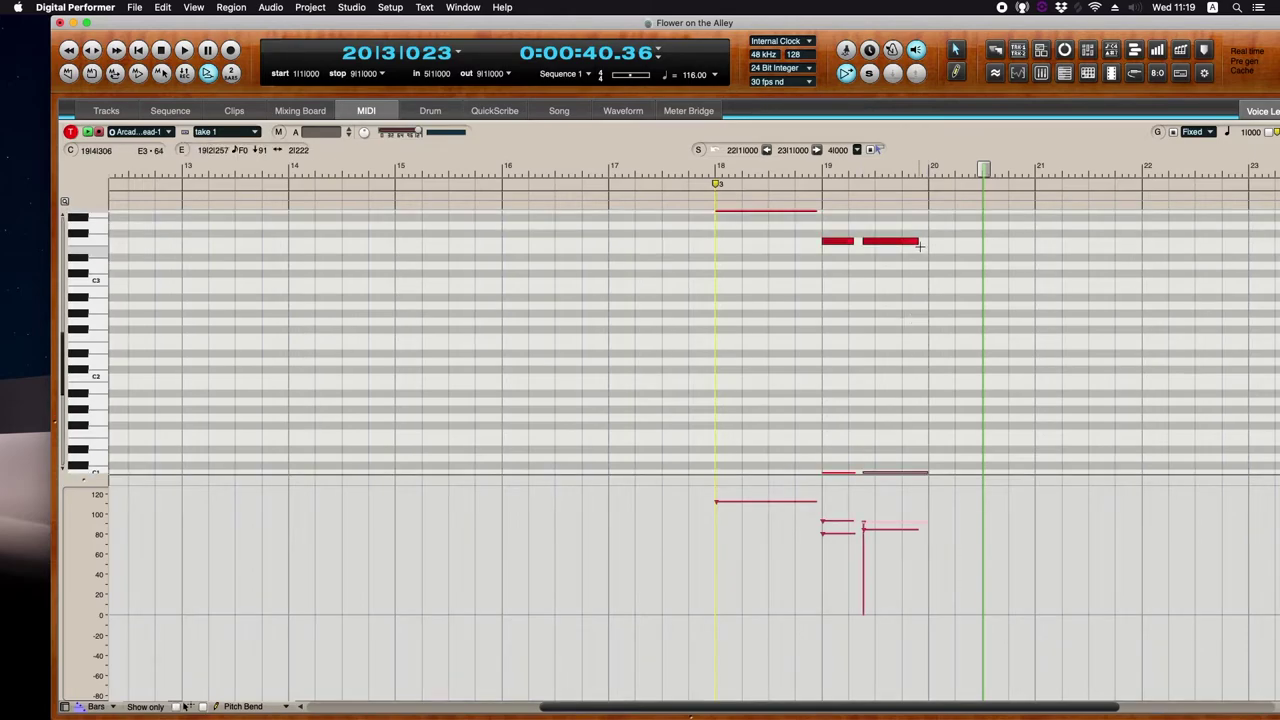
click(700, 167)
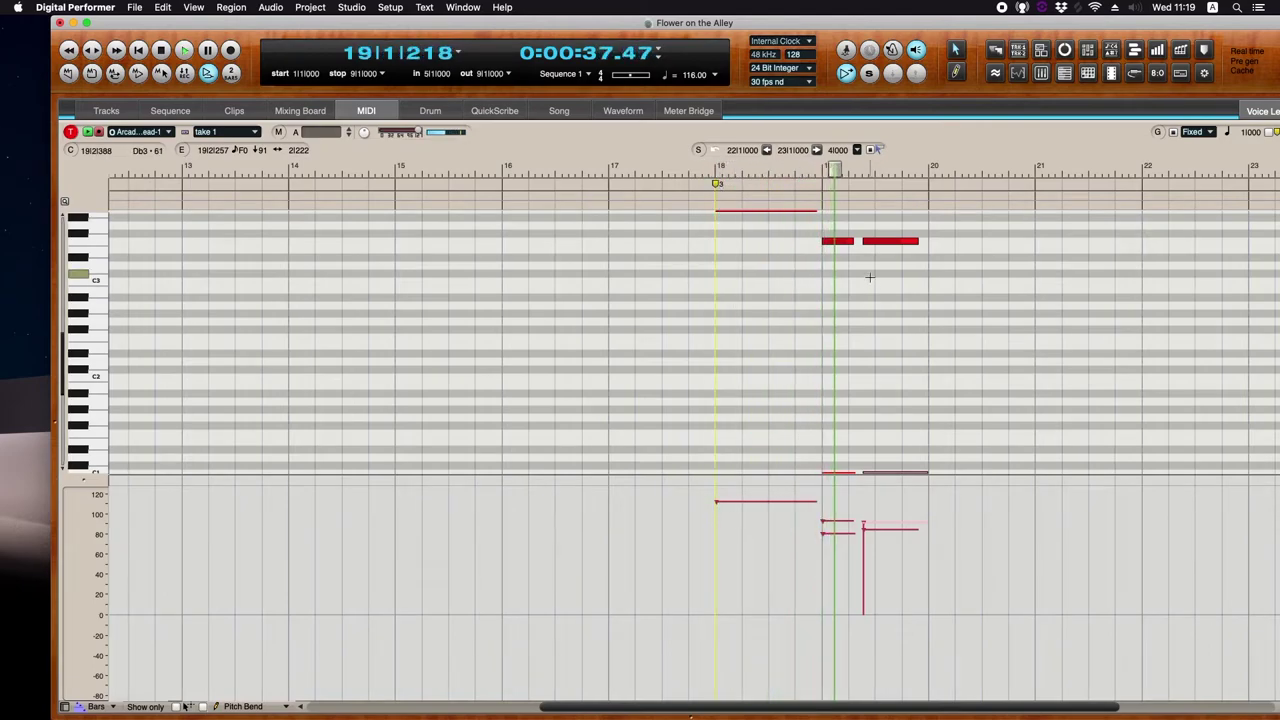
scroll(818, 226, up, 1)
scroll(818, 226, up, 2)
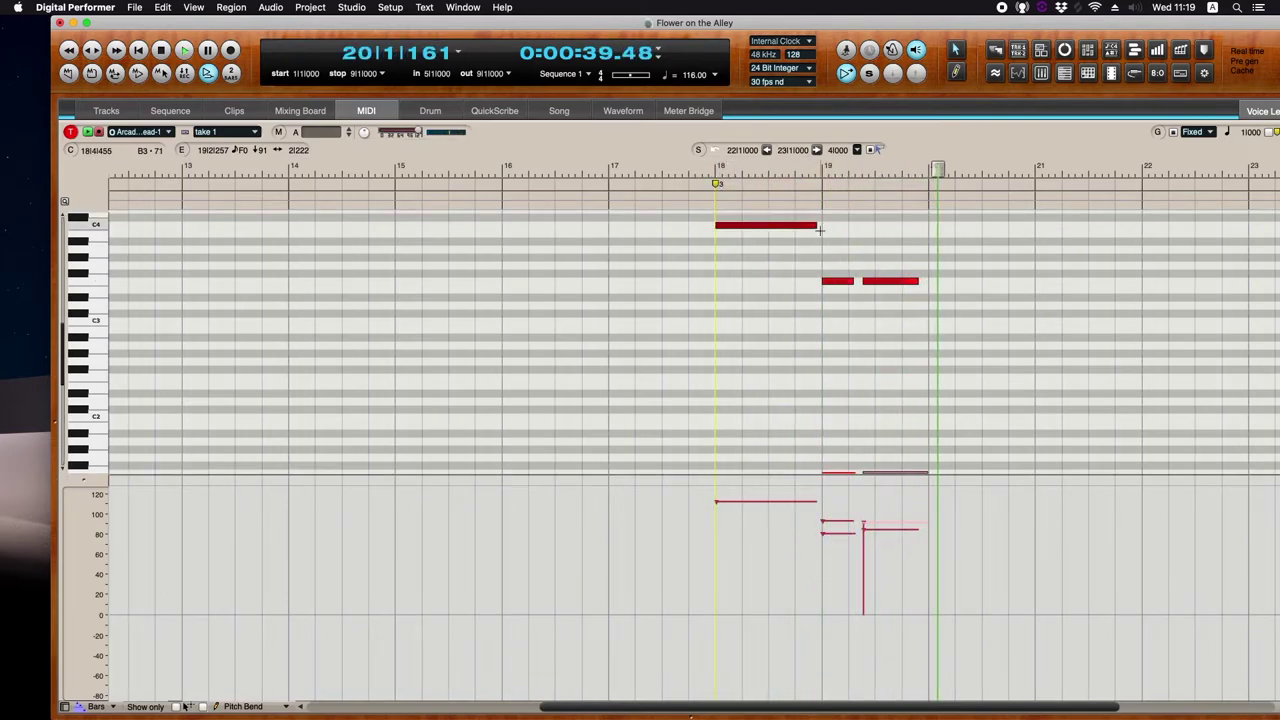
drag(820, 224, 822, 222)
click(677, 168)
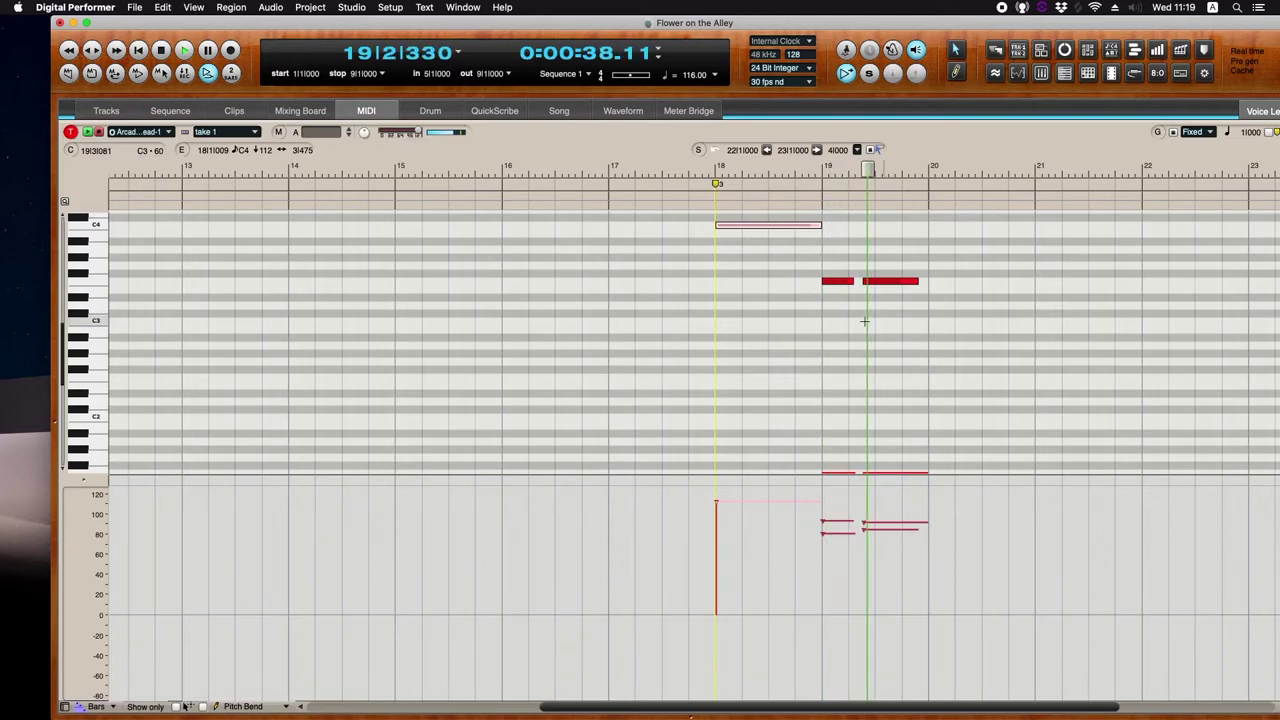
click(690, 175)
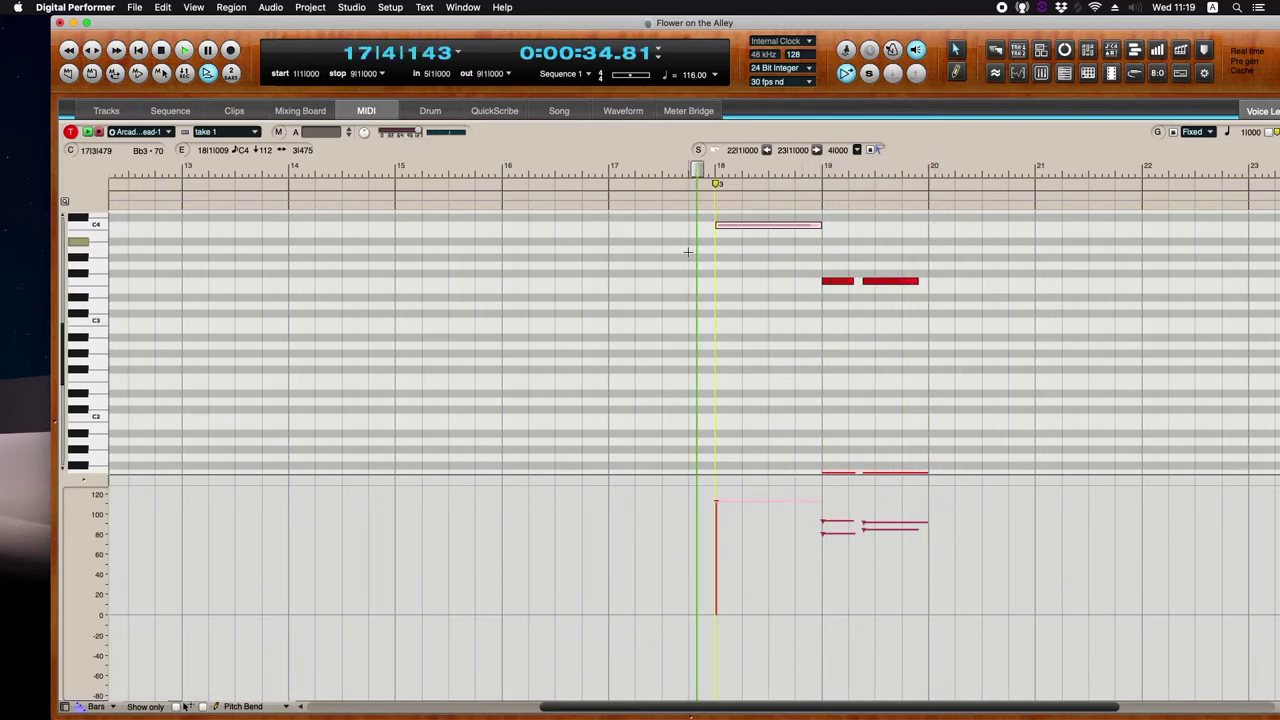
- Save the project and enlarge both the velocity scale and the note grid above it
key(super+s)
key(super+Left)
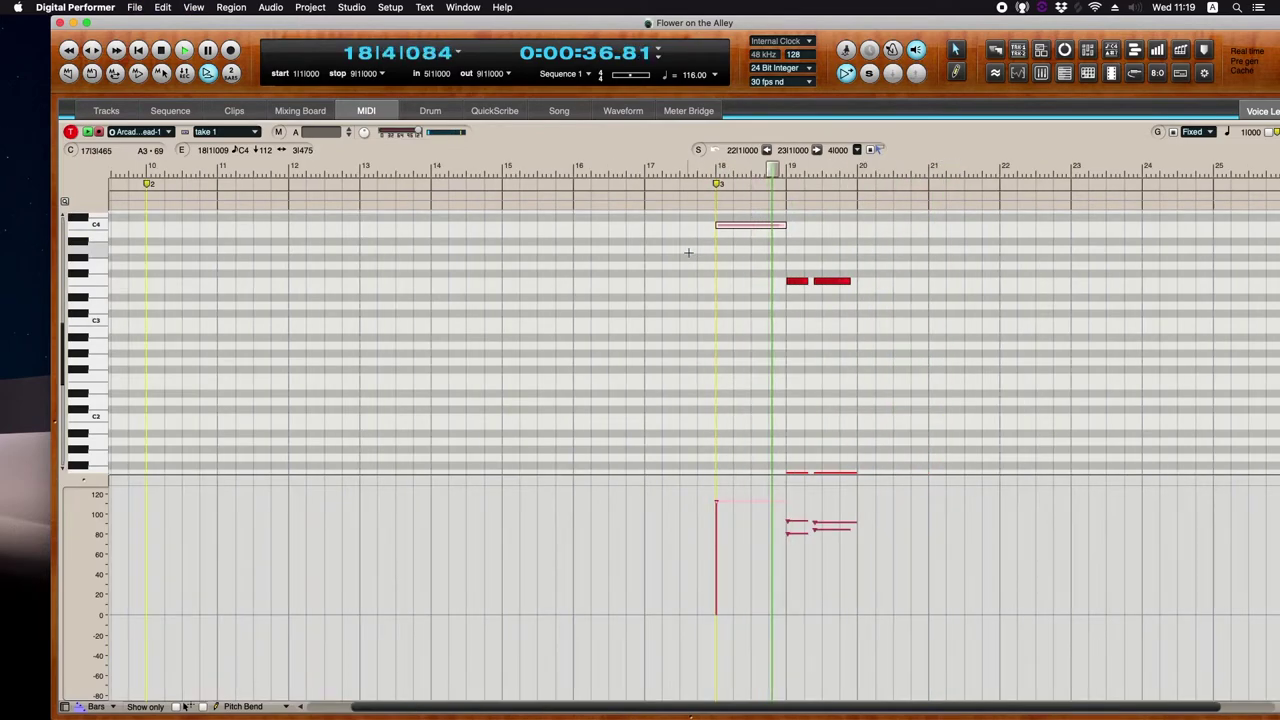
drag(100, 537, 100, 568)
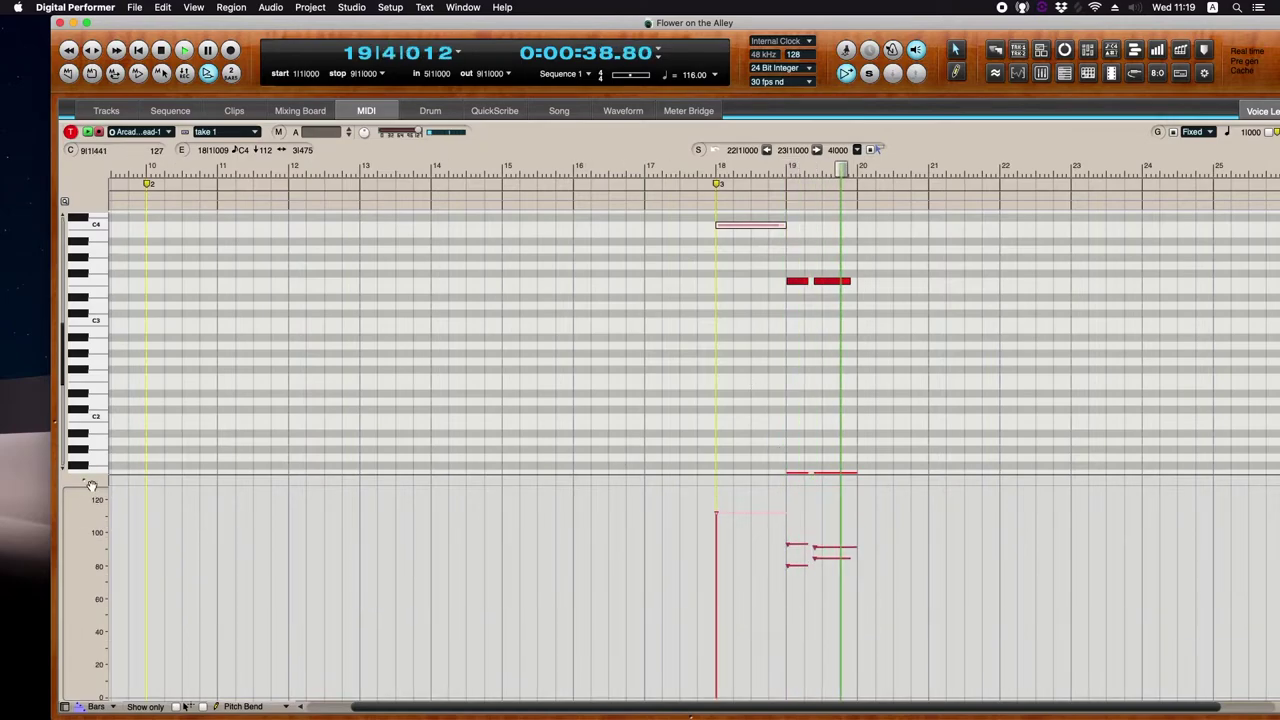
drag(94, 481, 94, 505)
- Play from just before bar 18 and quantize the attacks of the two F3 notes in bar 19
click(688, 170)
key(super+bracketright)
key(super+Up)
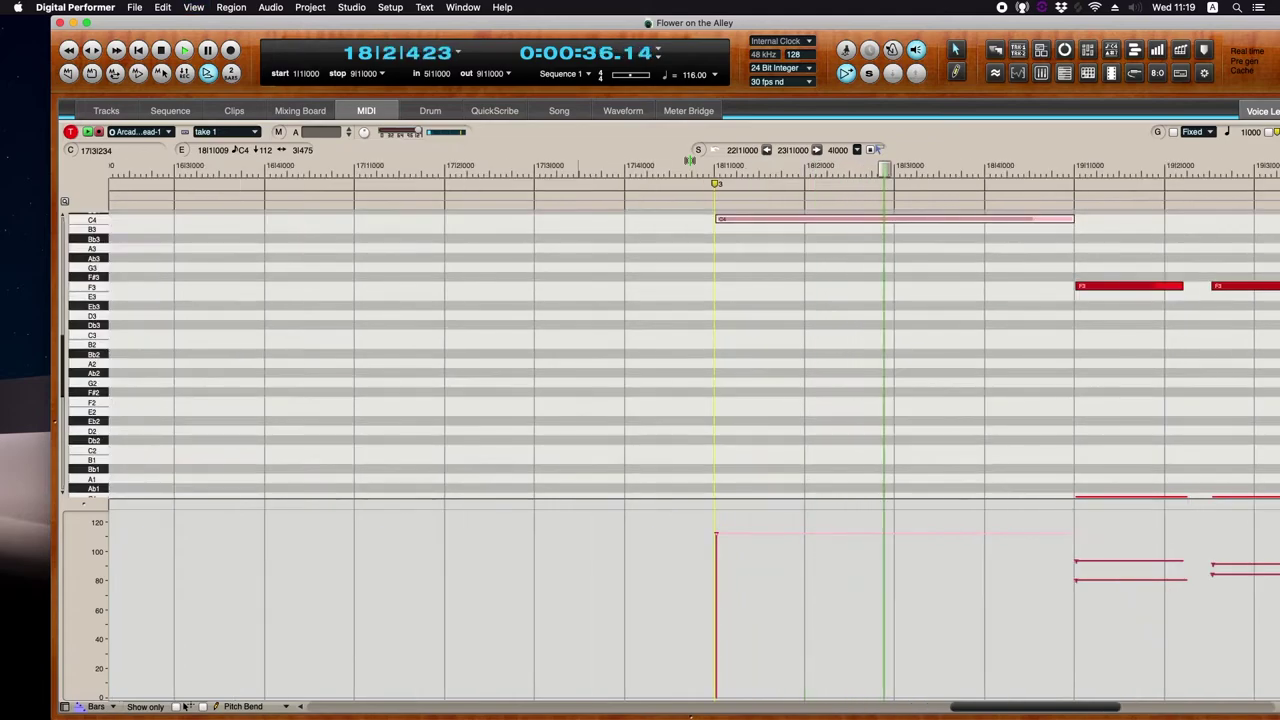
drag(984, 261, 1255, 325)
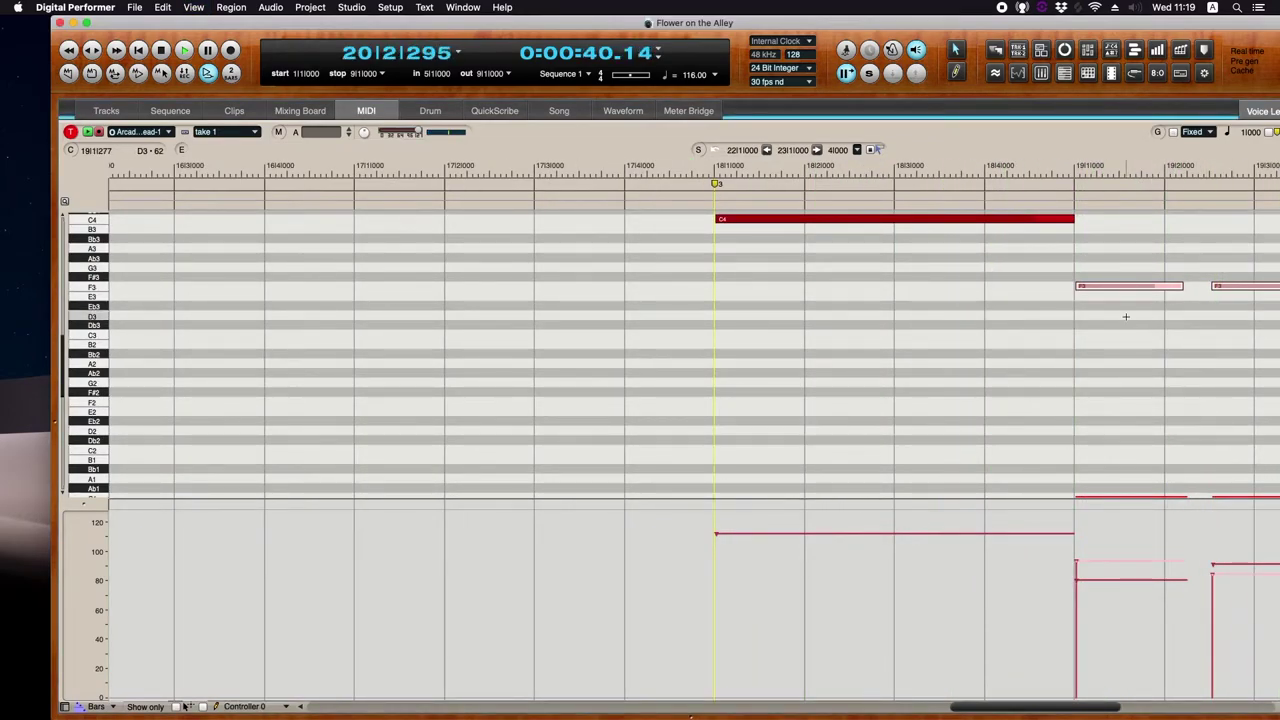
key(alt+0)
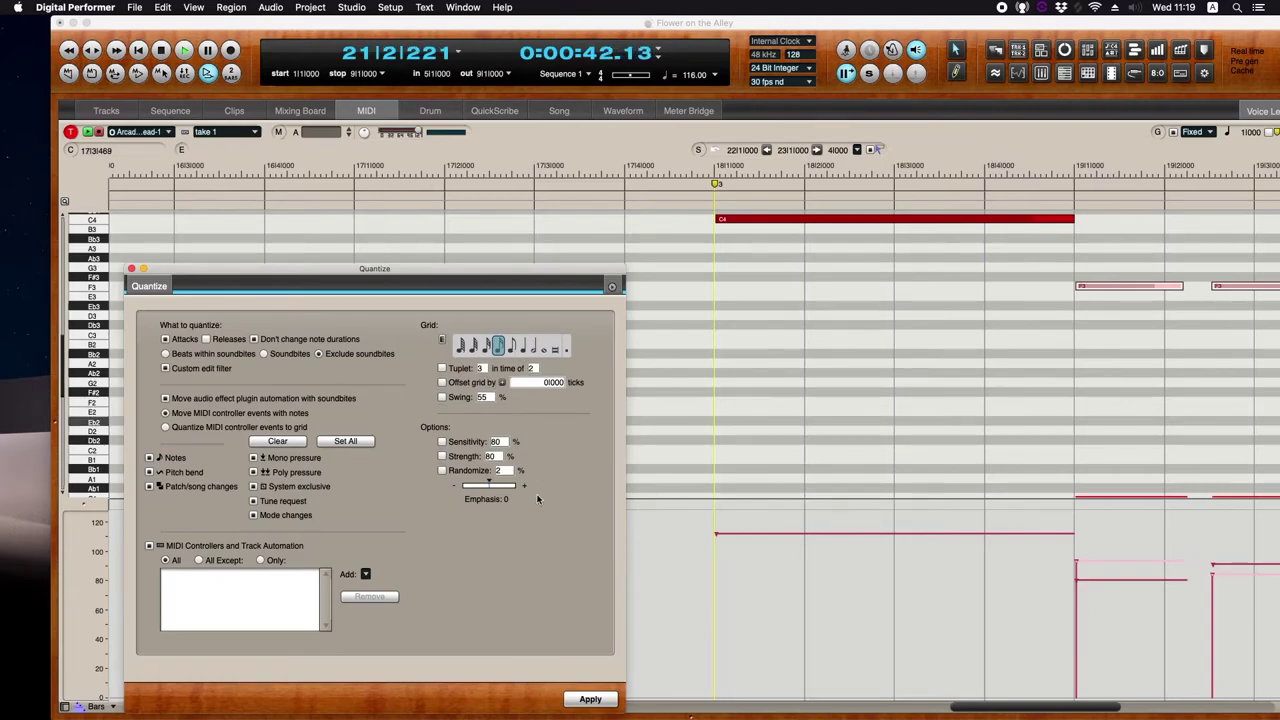
click(569, 705)
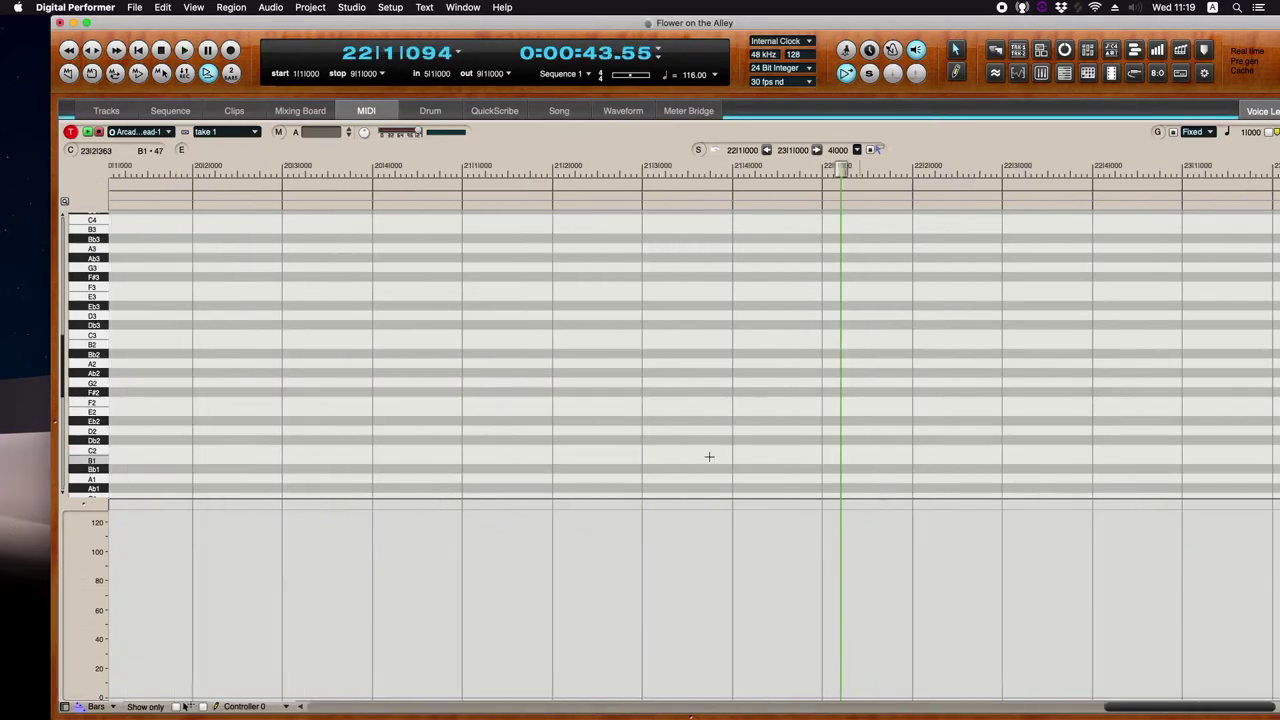
- Quantize the low A0 and F0 notes in bar 19 with the same settings
scroll(606, 391, down, 5)
drag(566, 397, 748, 486)
key(alt+0)
key(Return)
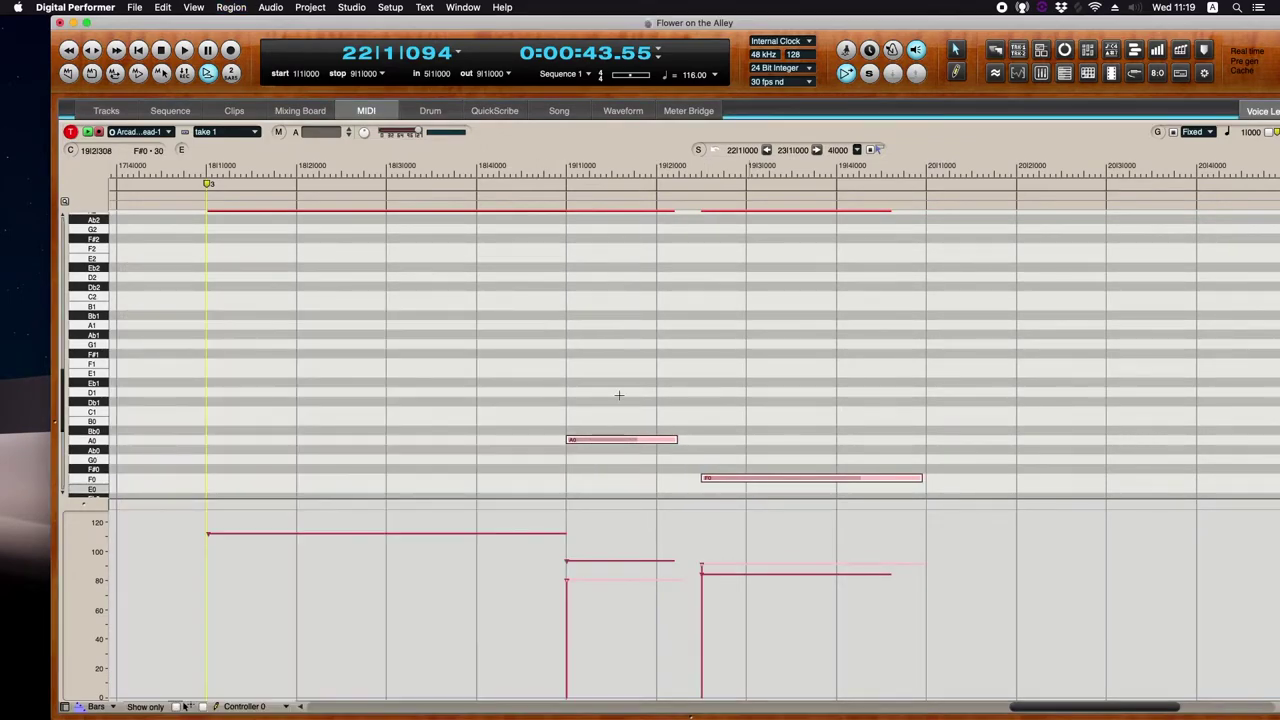
- Play the quantized vocal phrase from bar 18 and review its low notes
click(207, 167)
key(space)
scroll(611, 340, down, 2)
scroll(620, 346, up, 4)
scroll(720, 360, down, 1)
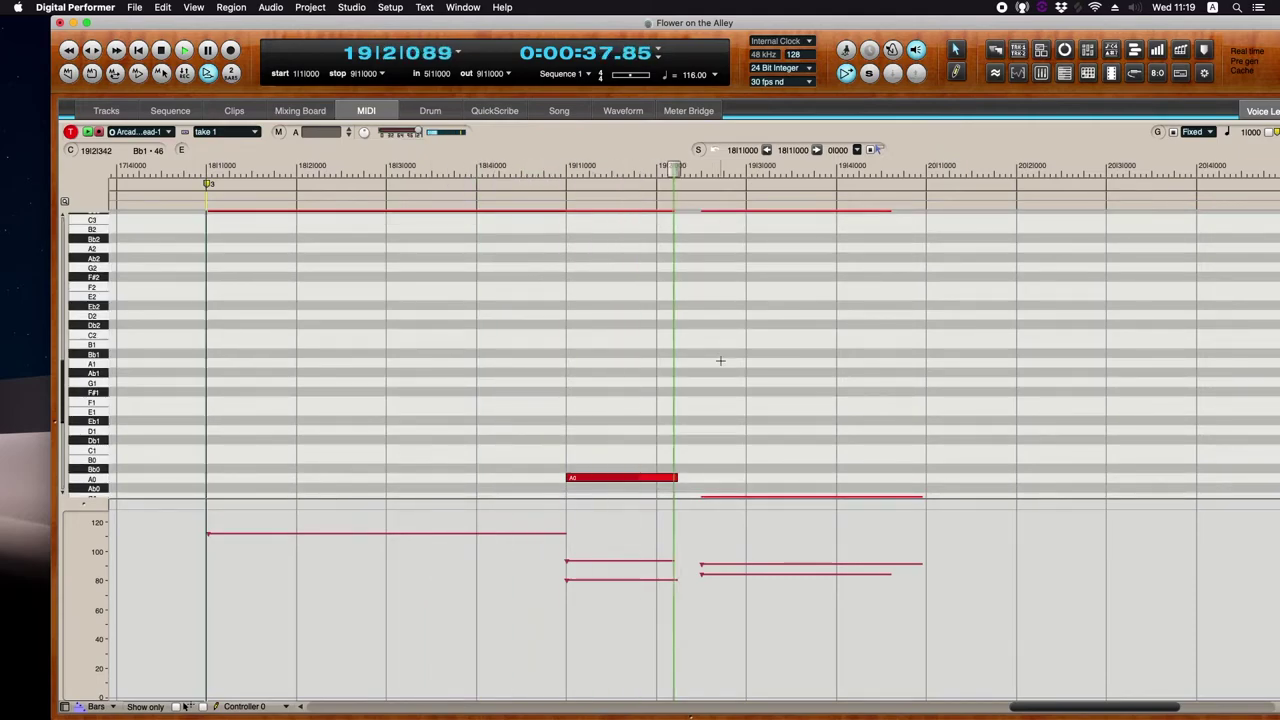
- Return to the track overview, play from bar 17 and open the Arcade-Voice Lead instrument
click(117, 110)
click(1042, 158)
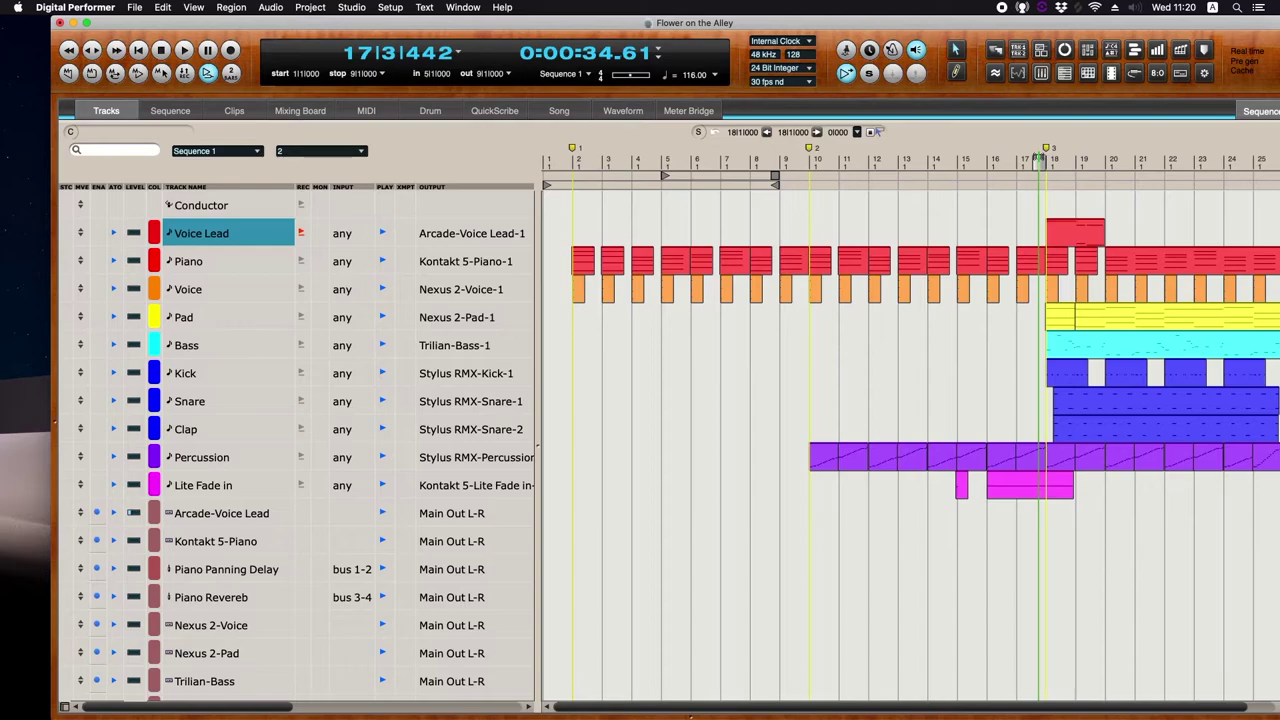
scroll(215, 513, down, 3)
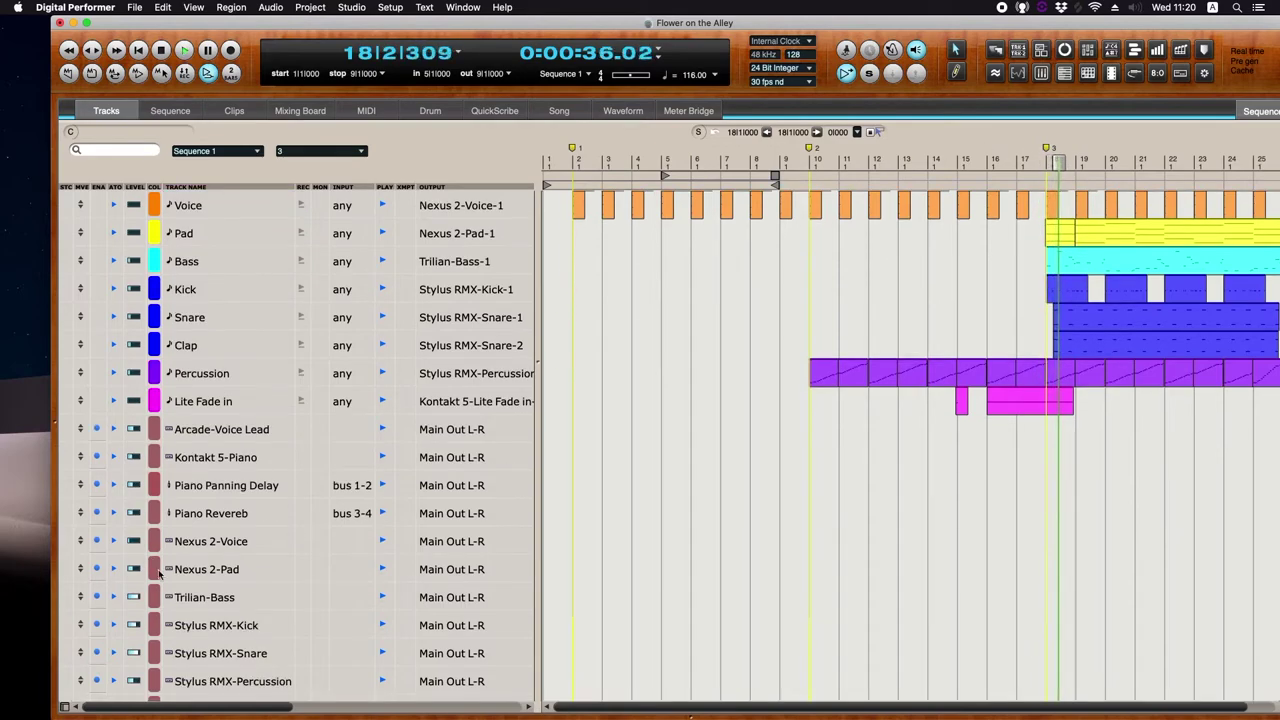
click(265, 430)
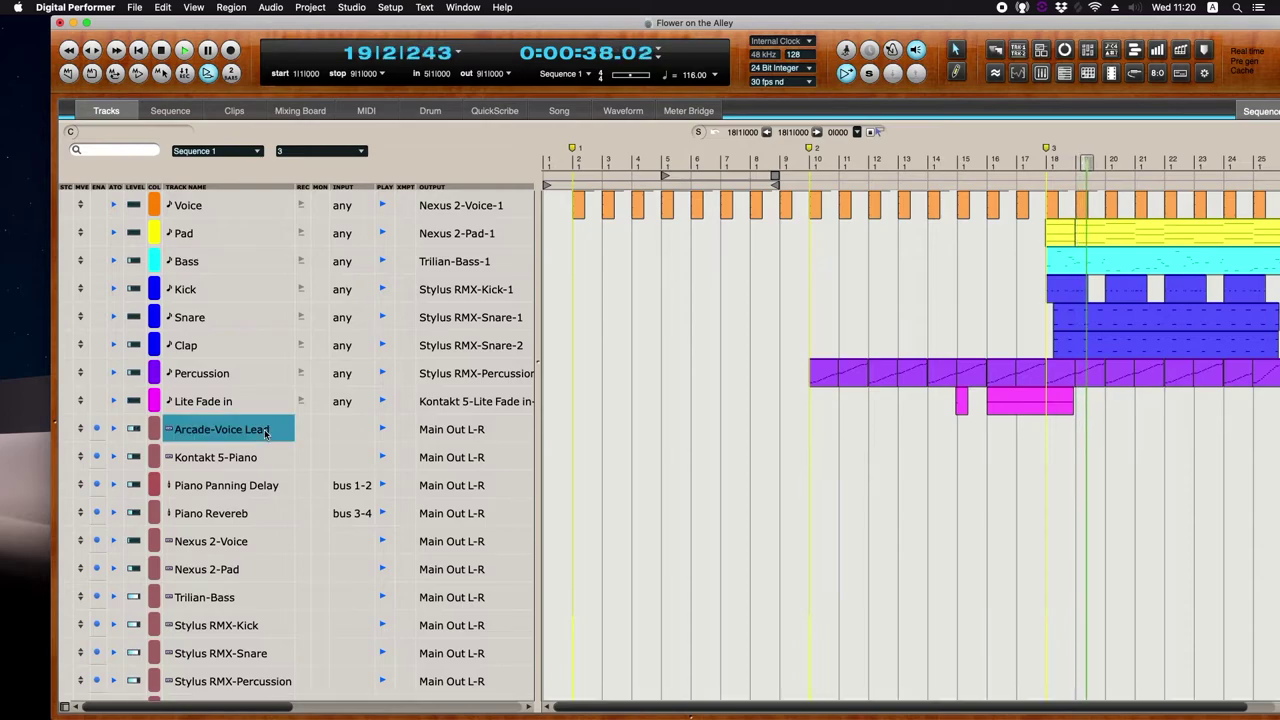
key(shift+e)
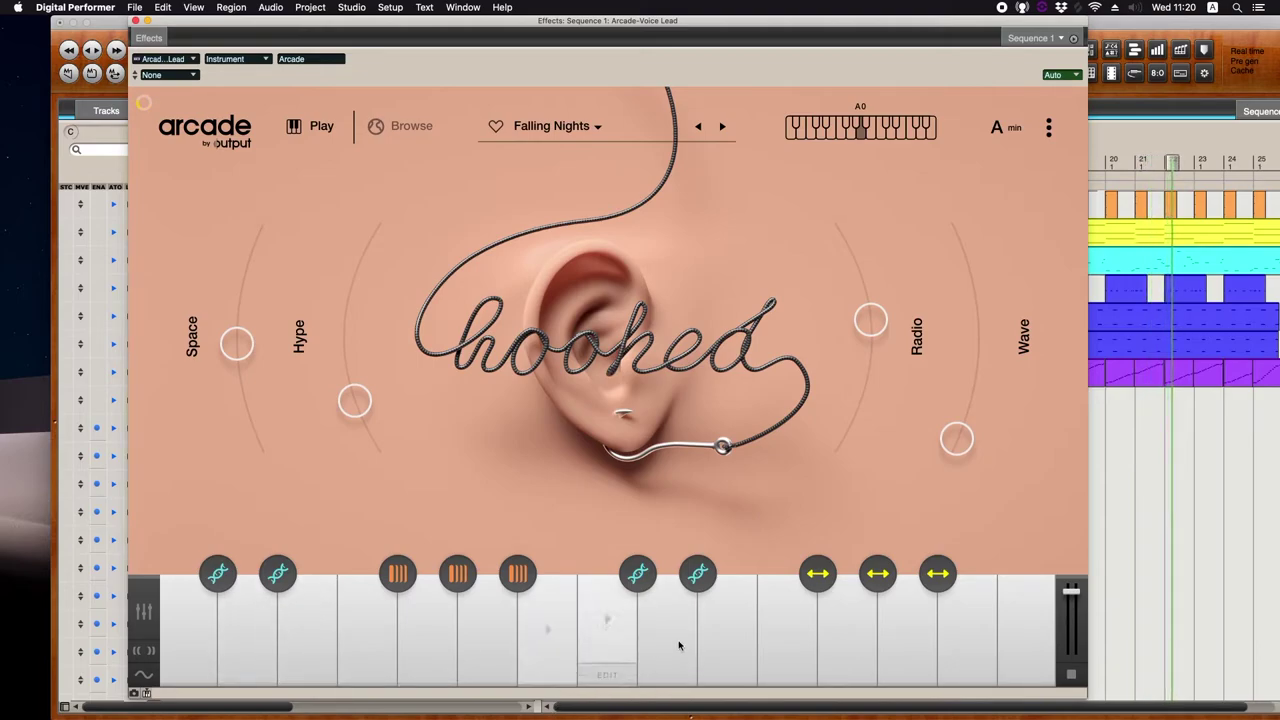
- Copy the Voice Lead phrase from bar 18 to bar 22 and move playback to bar 17
drag(458, 27, 302, 91)
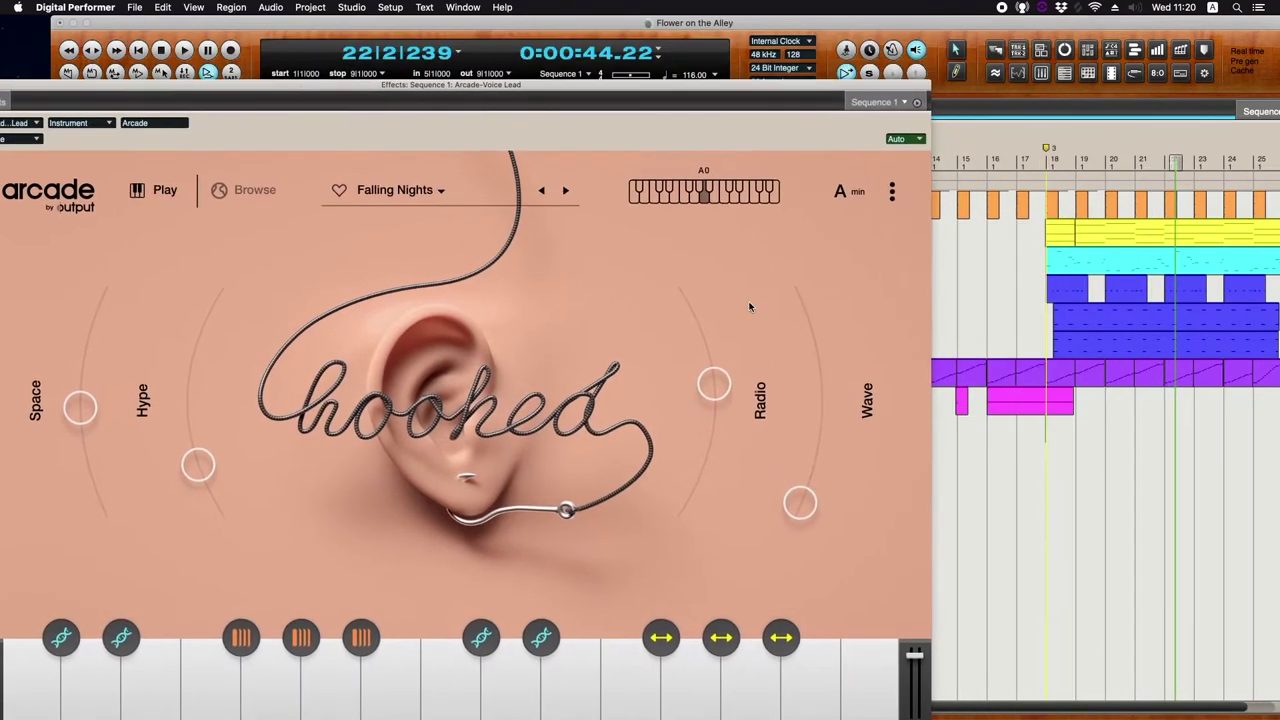
scroll(1058, 254, up, 3)
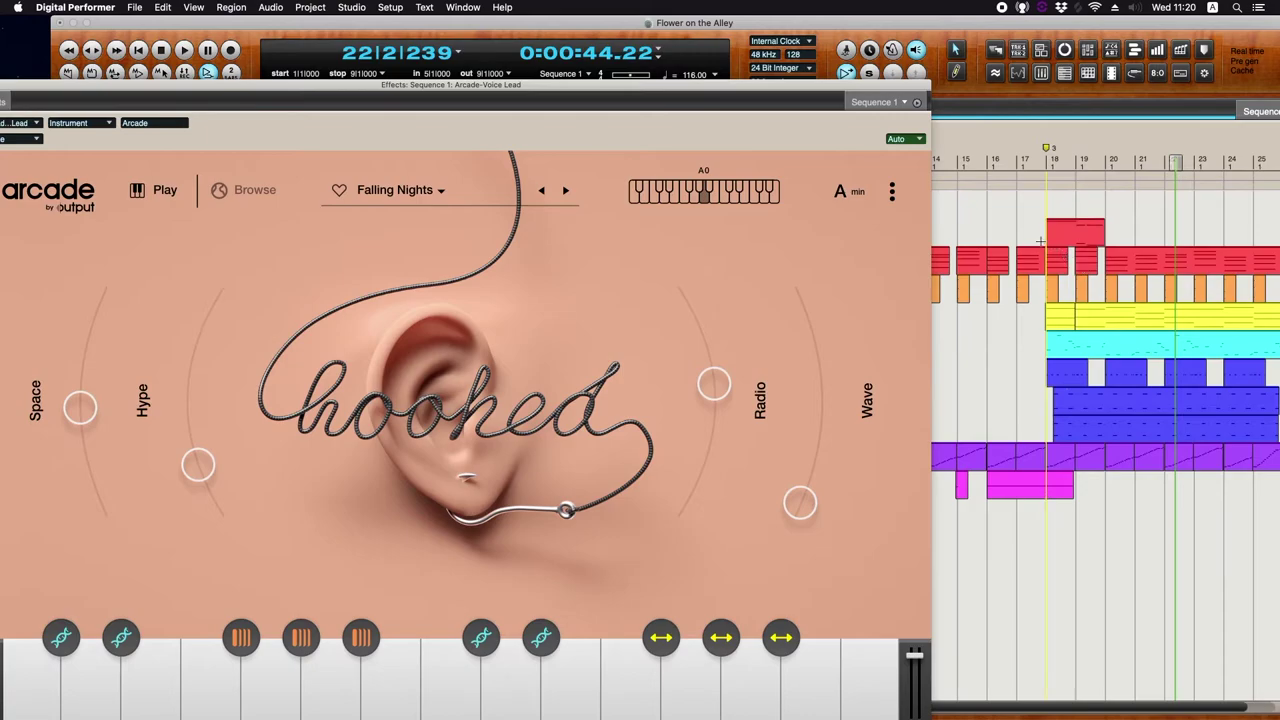
click(1086, 236)
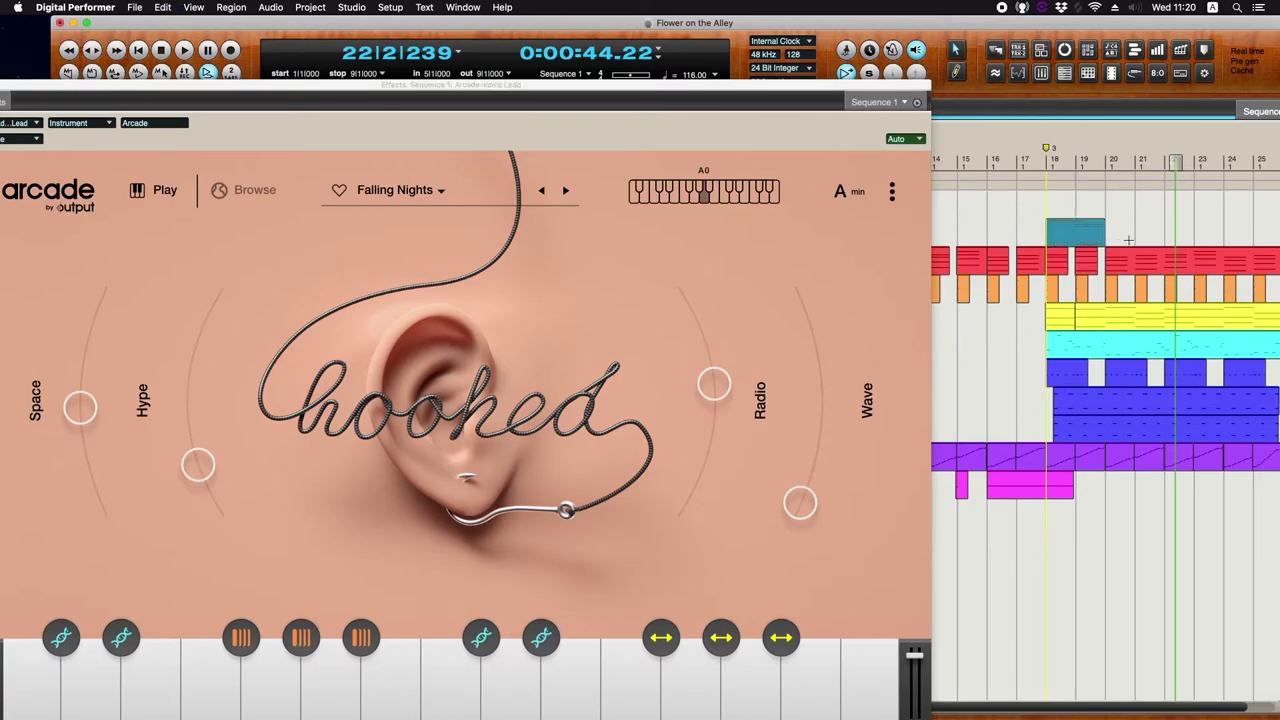
drag(1185, 238, 1186, 238)
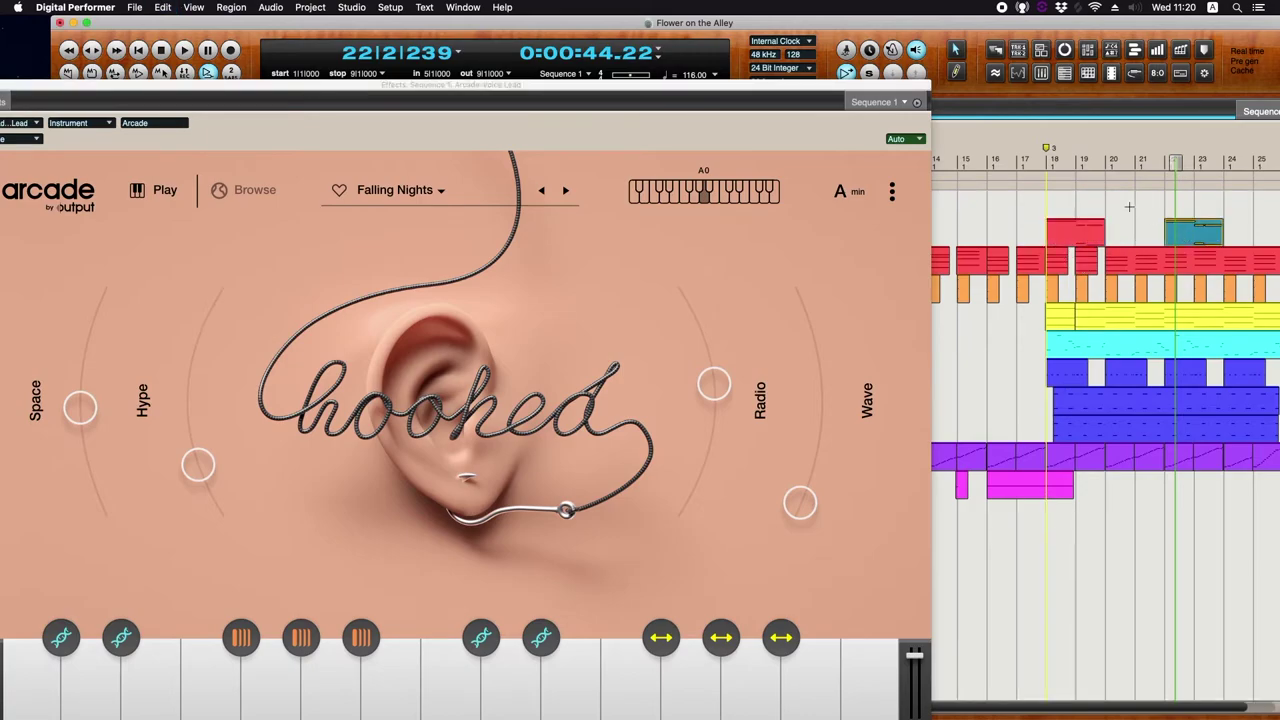
double_click(1033, 163)
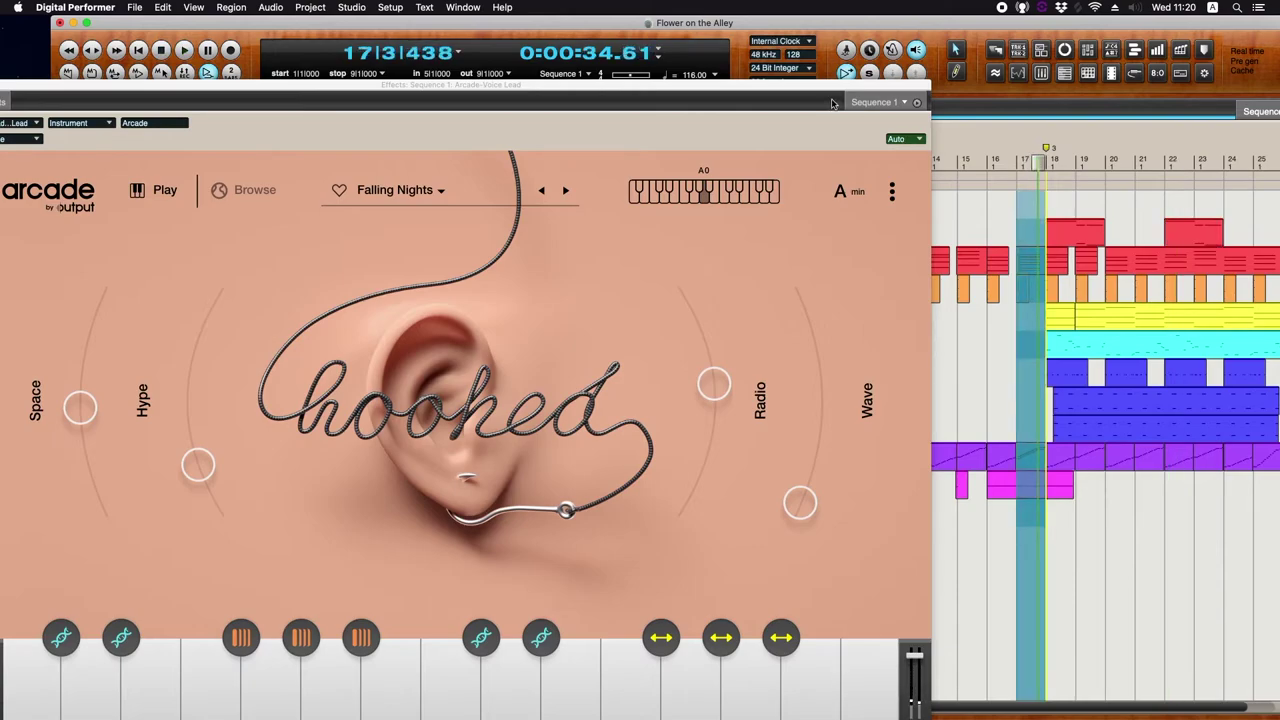
- Bring the Arcade window fully into view and open the sample editor for the highest white key
drag(831, 103, 933, 39)
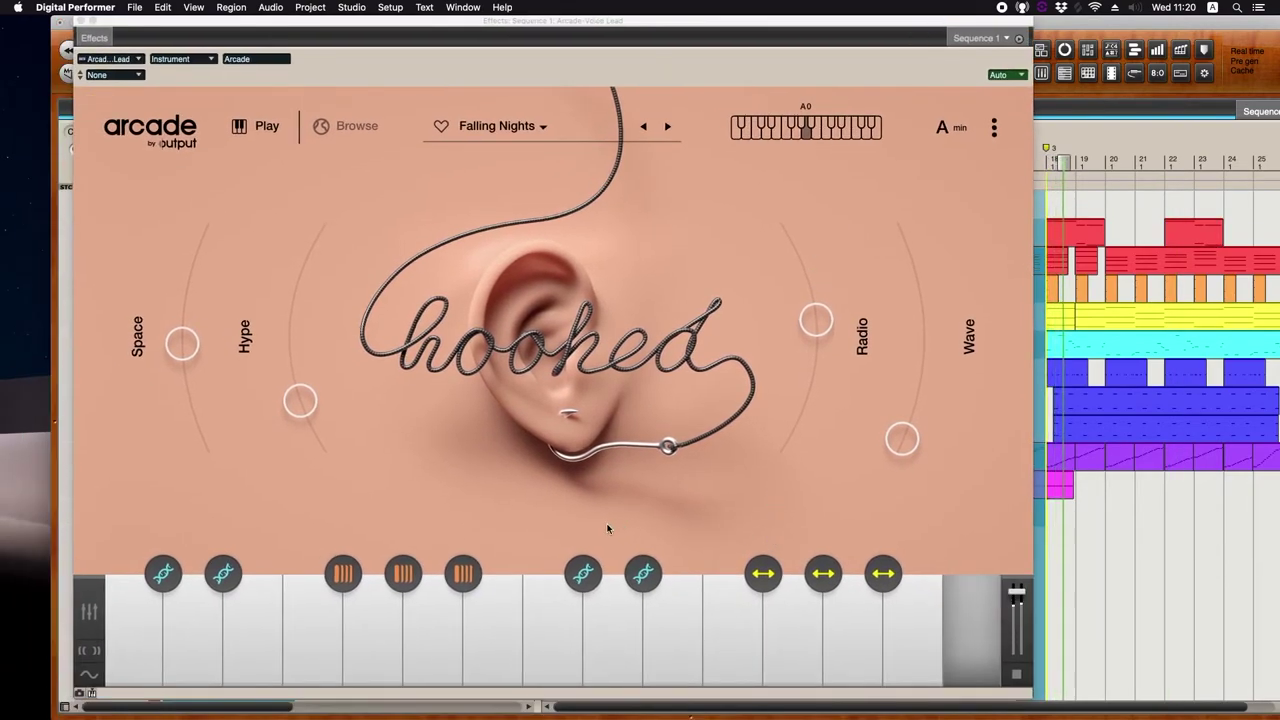
mouse_move(972, 649)
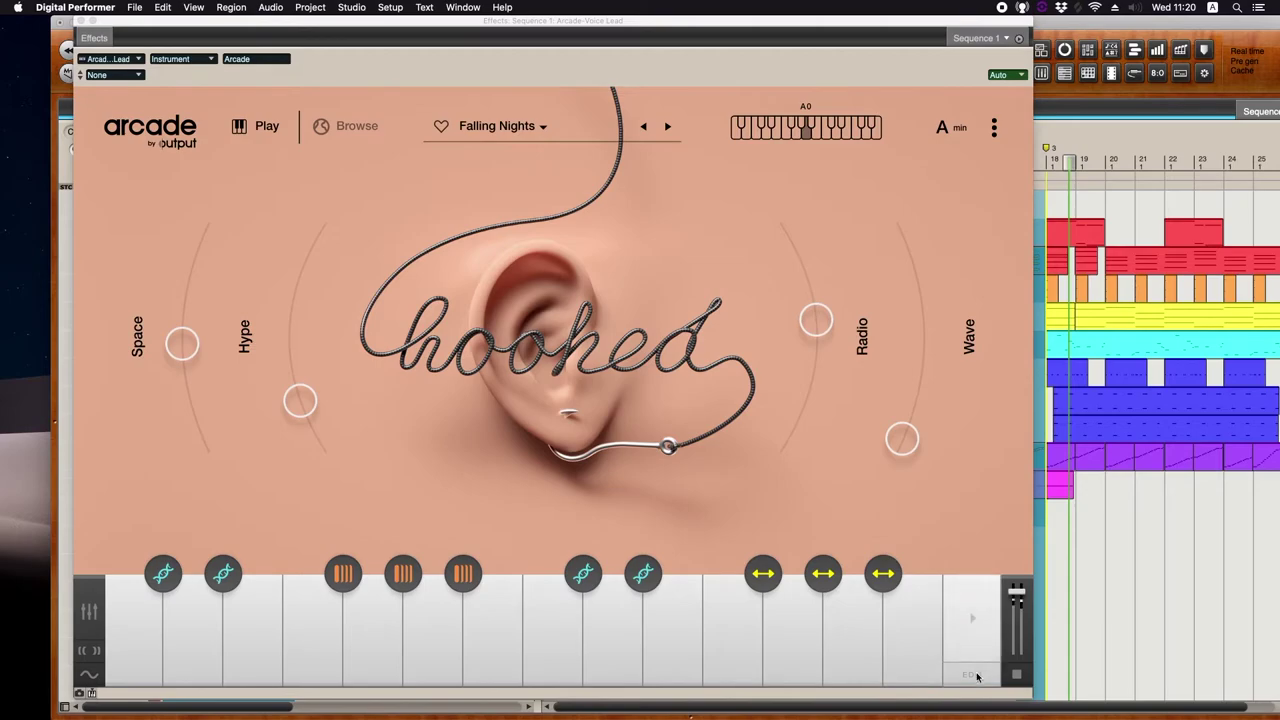
click(975, 676)
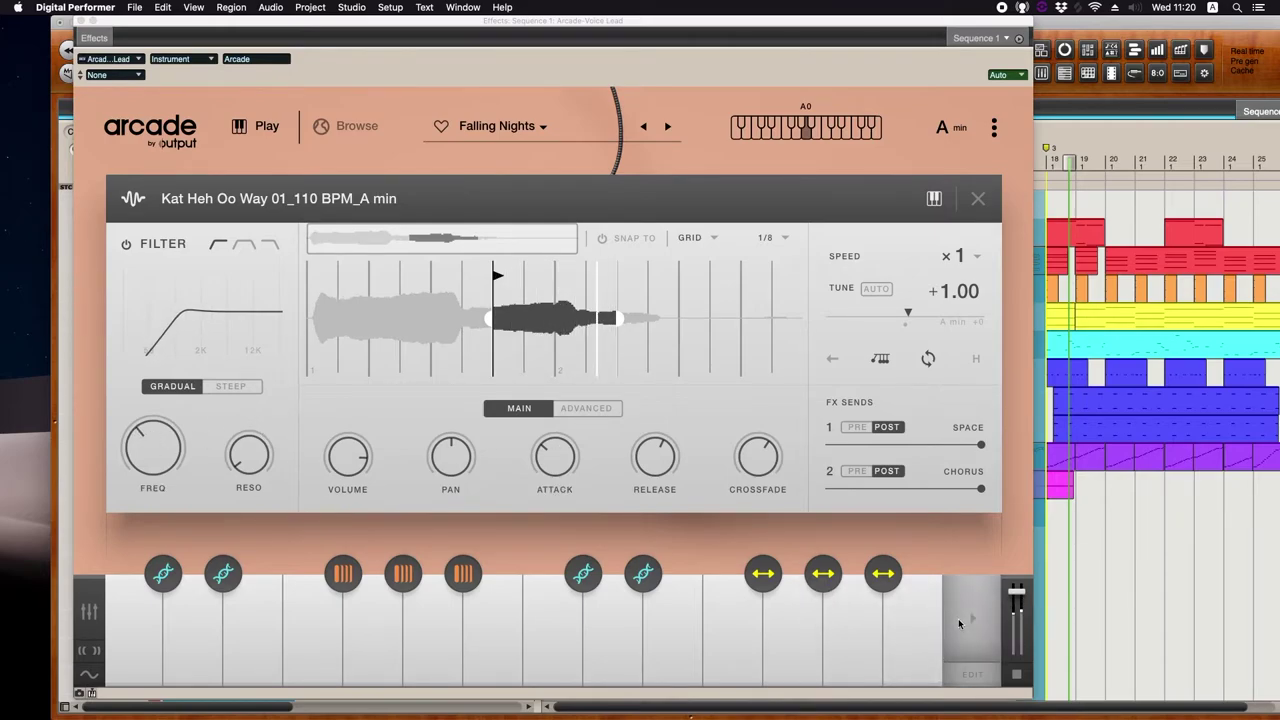
- Audition neighbouring Arcade keys to find the other vocal sample used in the phrase
mouse_move(520, 466)
mouse_move(777, 595)
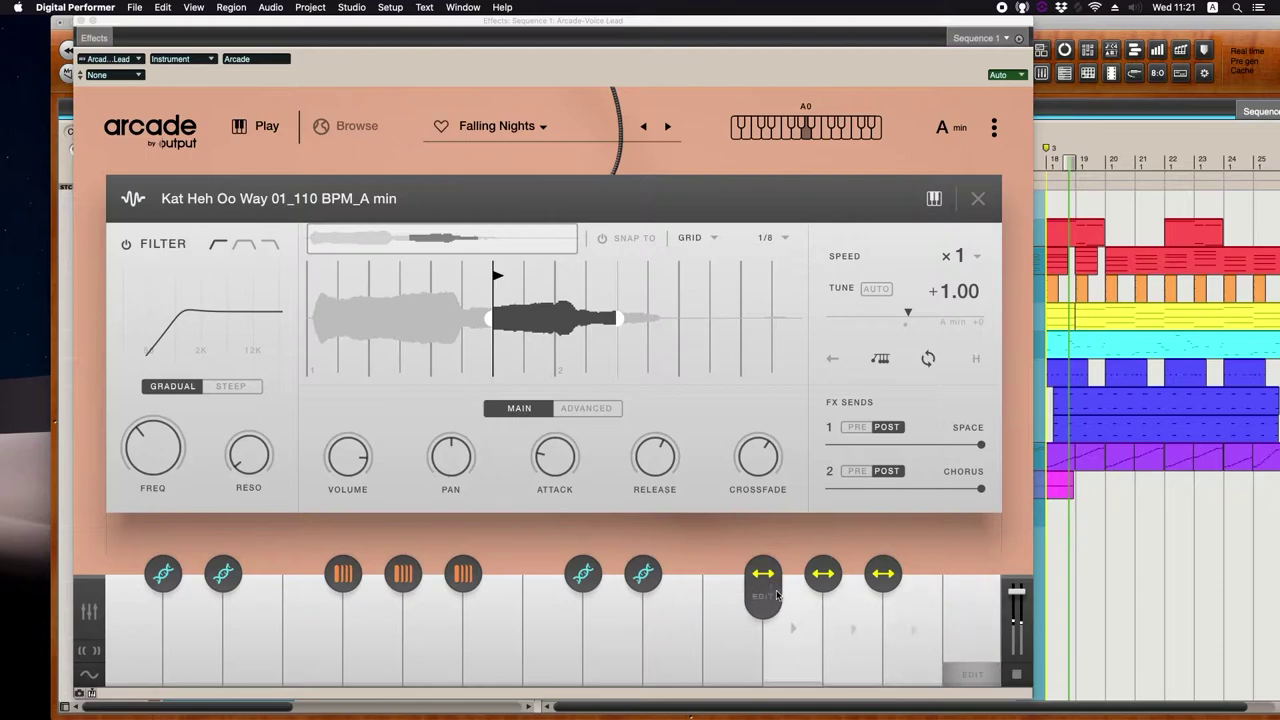
click(688, 638)
click(688, 638)
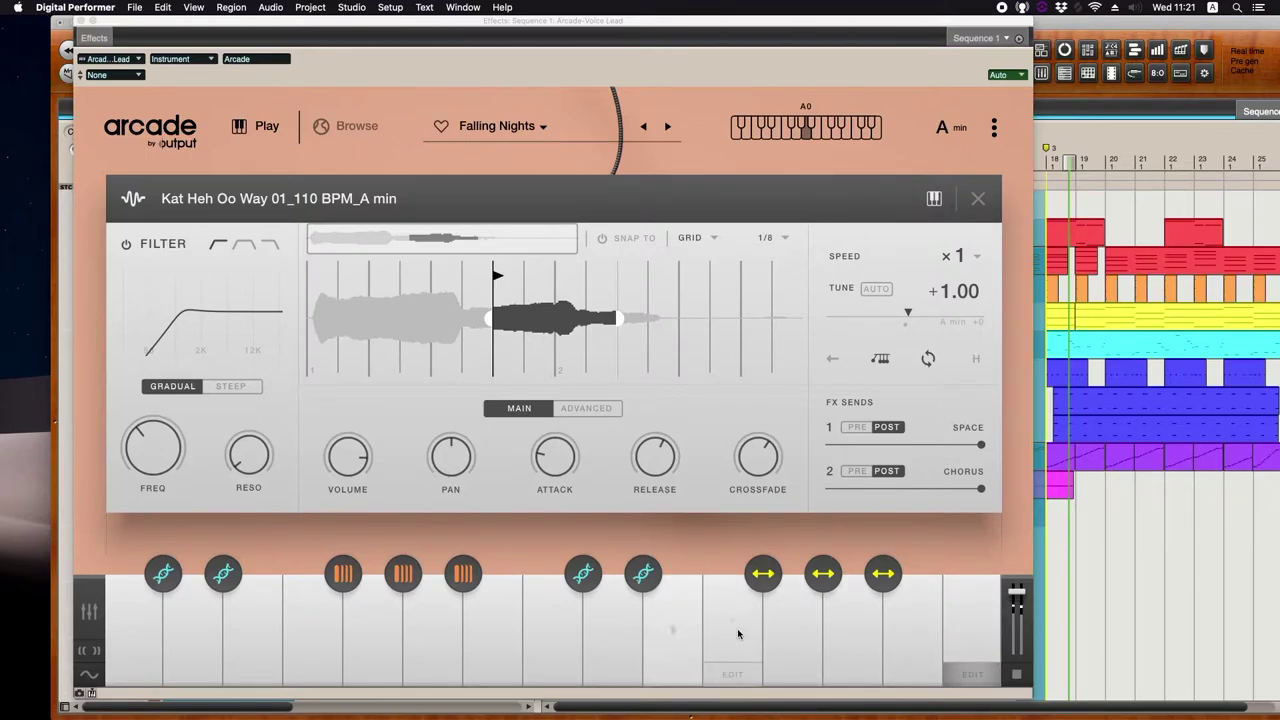
click(737, 630)
click(737, 630)
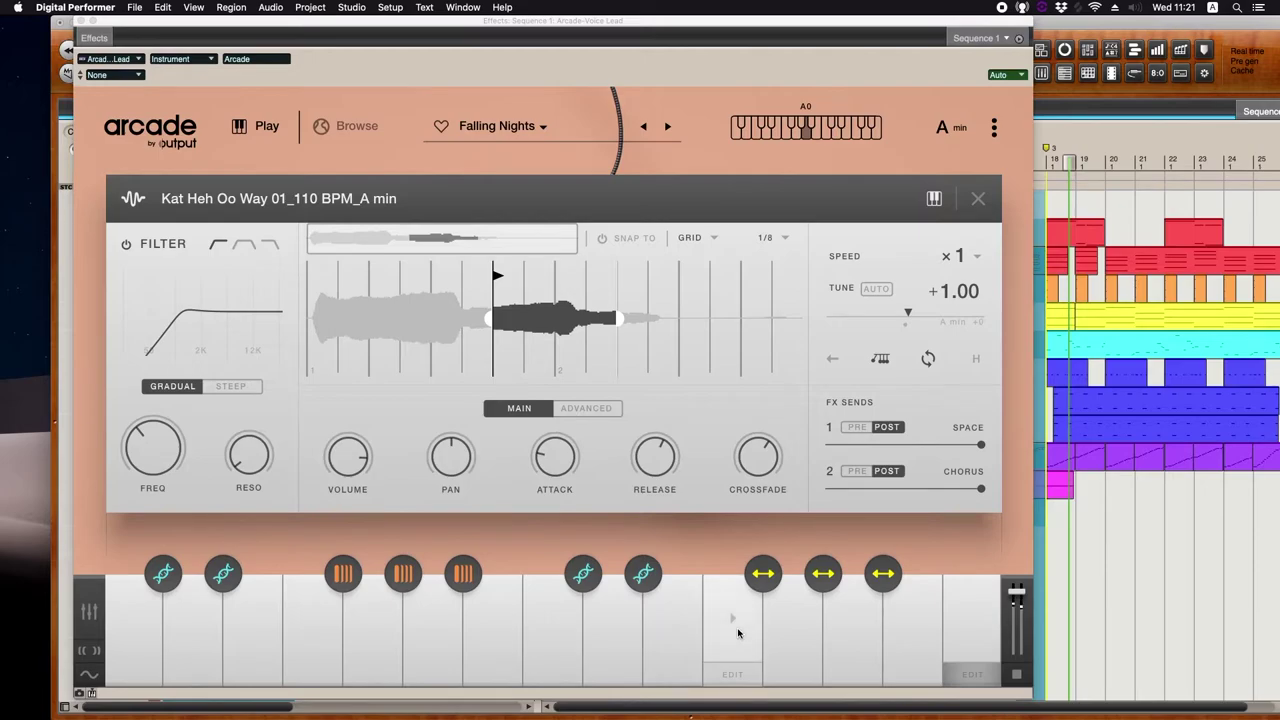
- Open the Kat Ha Vibrato 01 sample for editing and audition it
click(731, 675)
click(743, 640)
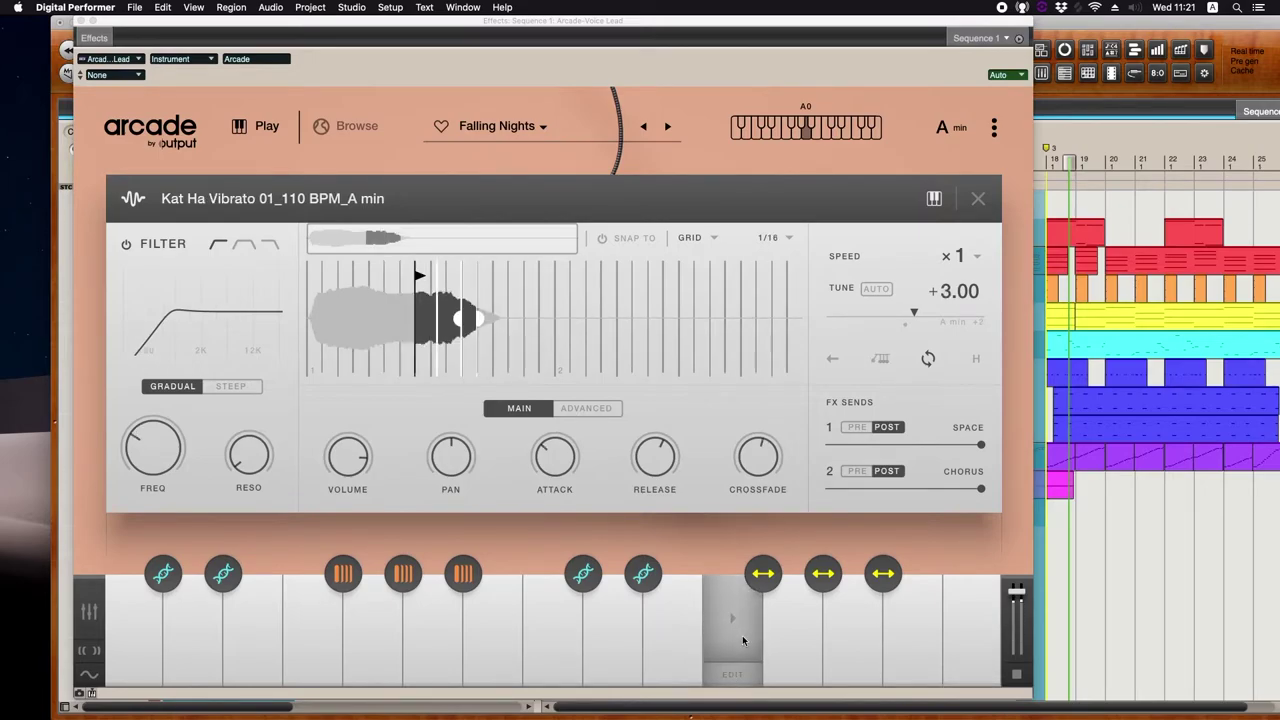
click(743, 640)
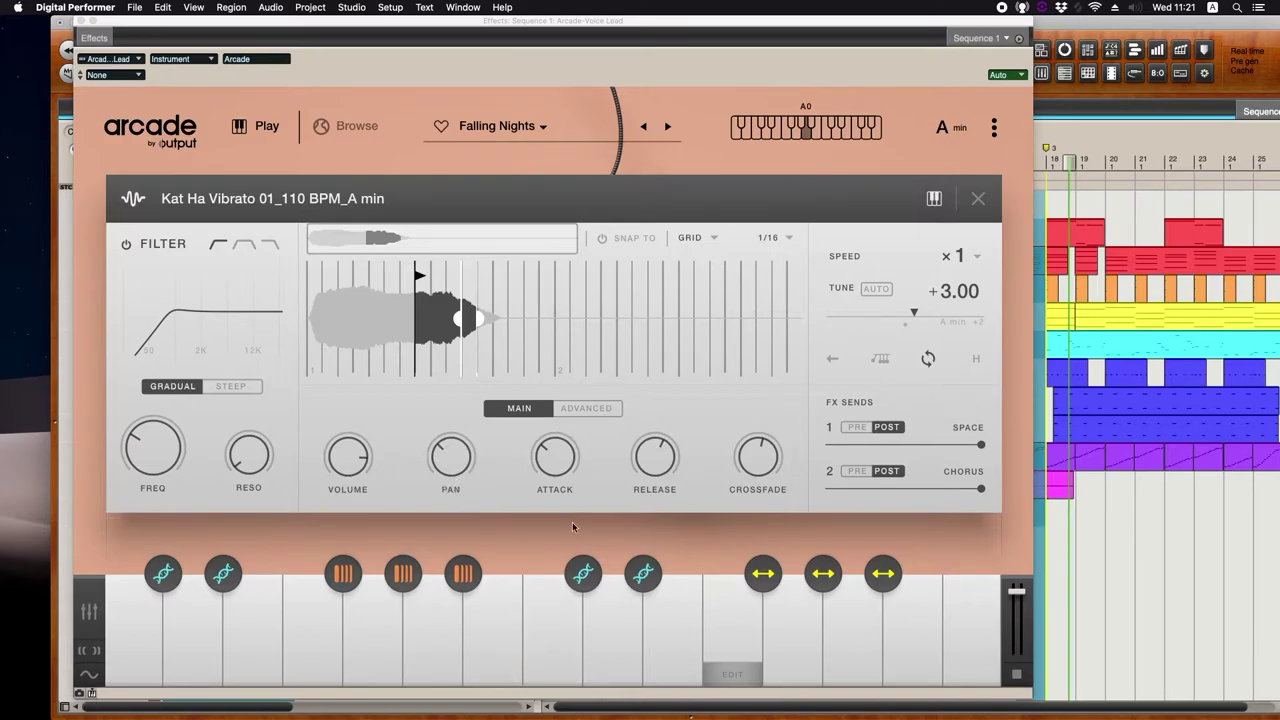
- Shape the Kat Ha Vibrato 01 sample by raising its filter frequency, lowering its volume to about -9.11 dB and panning it left while auditioning
click(745, 623)
click(735, 625)
click(726, 608)
mouse_move(179, 466)
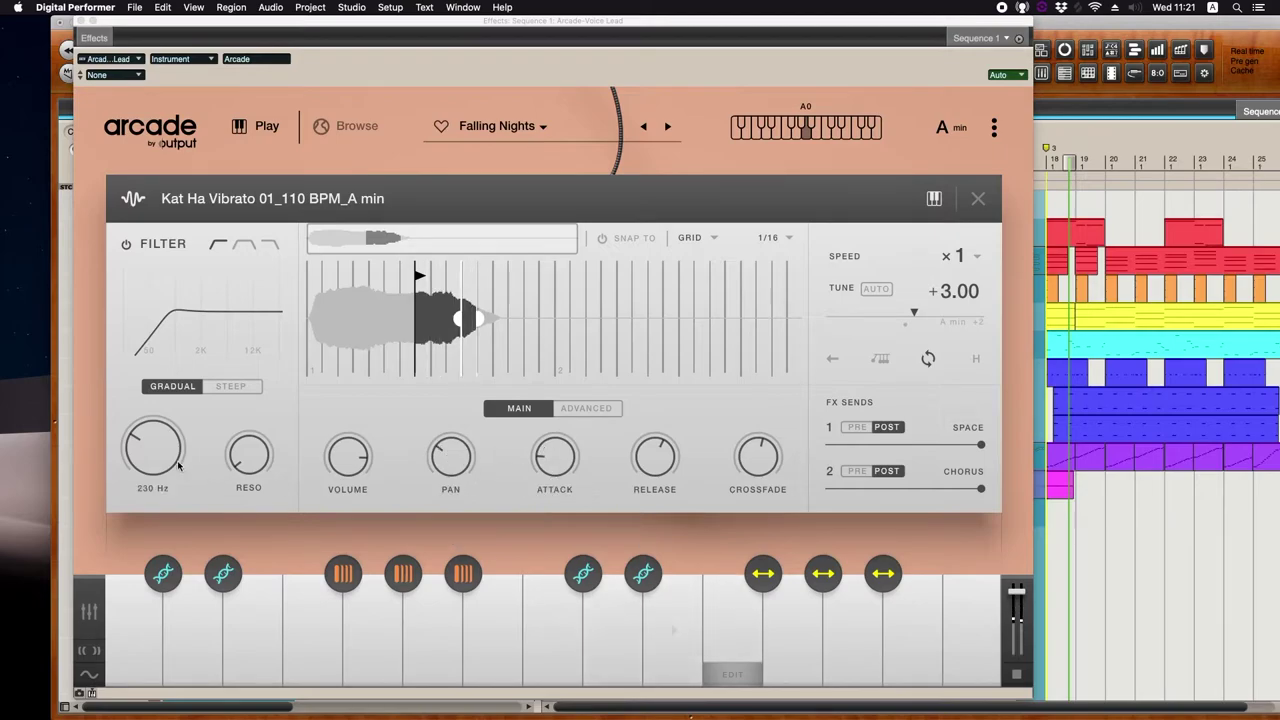
click(741, 612)
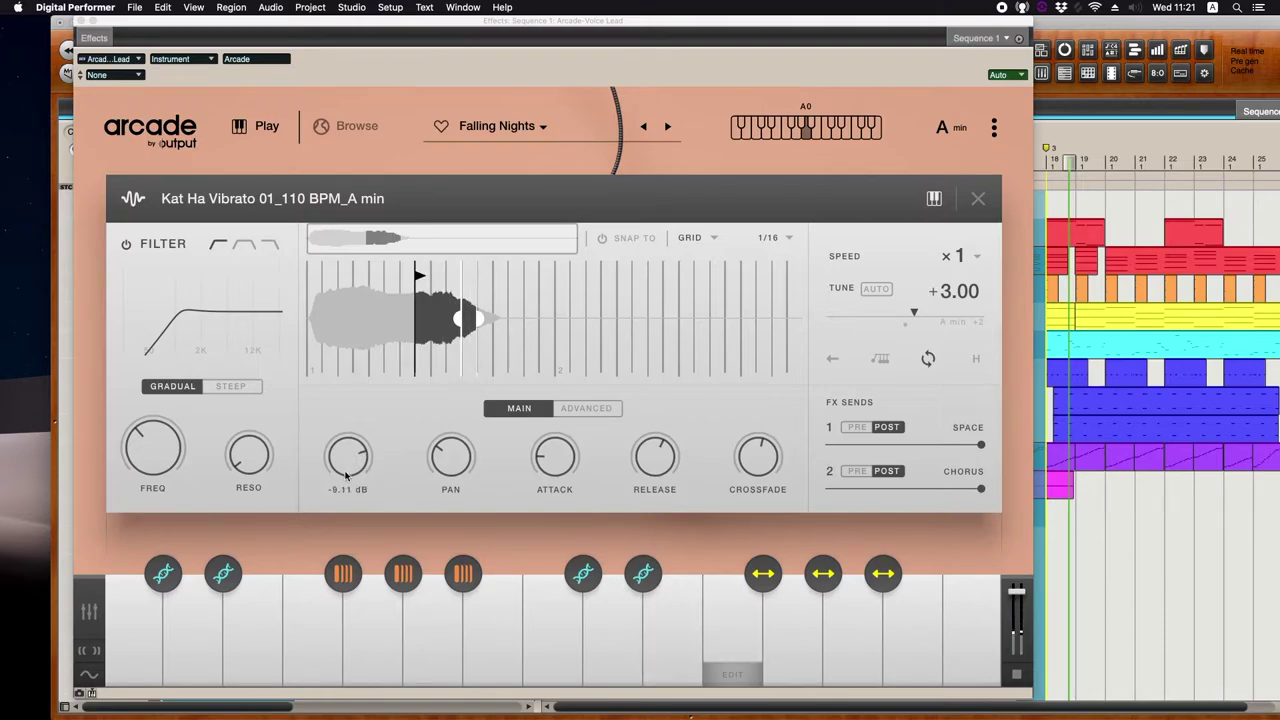
click(1144, 214)
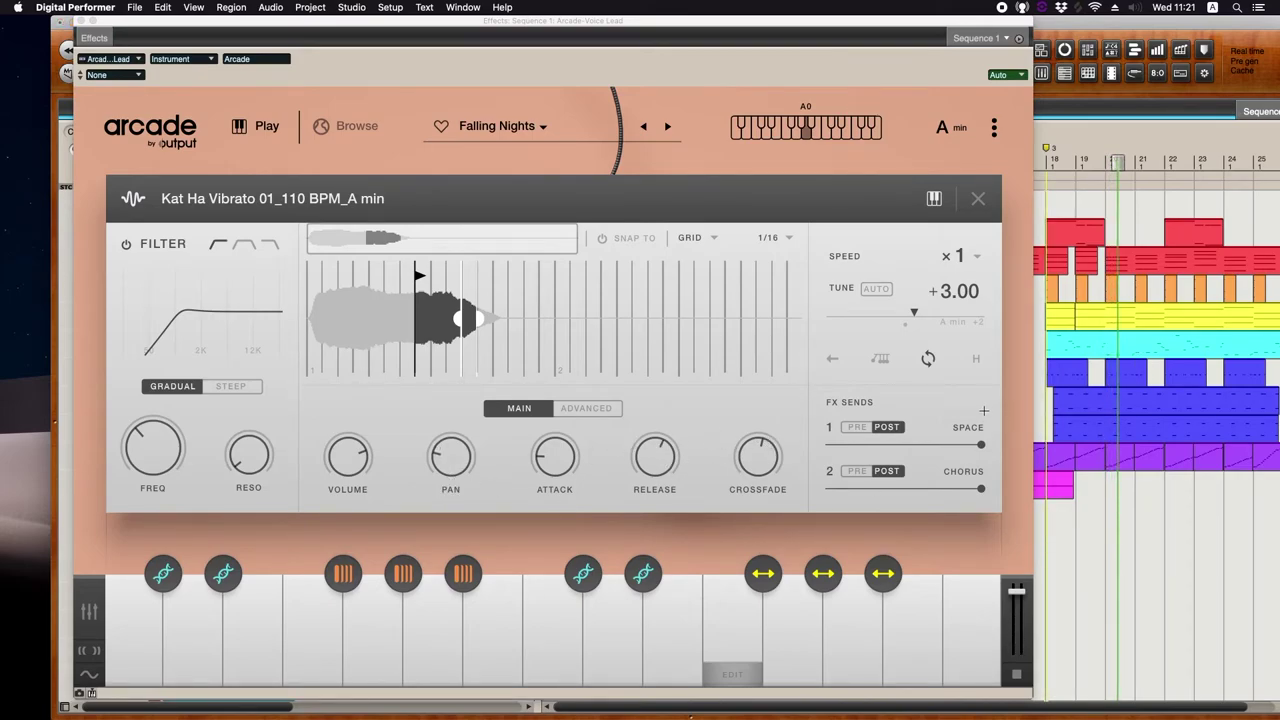
- Open the highest white key's Kat Heh Oo Way 01 sample, pan it right and lower its volume to about -9.58 dB
click(973, 680)
click(972, 676)
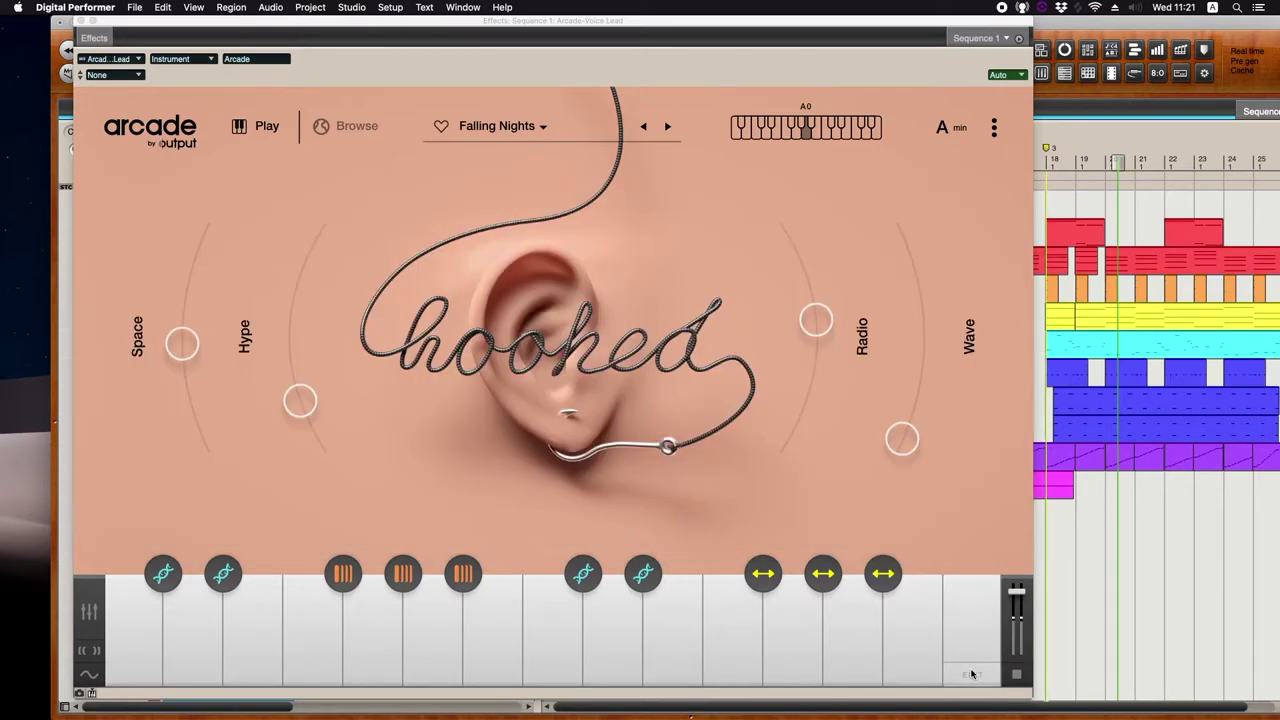
click(971, 636)
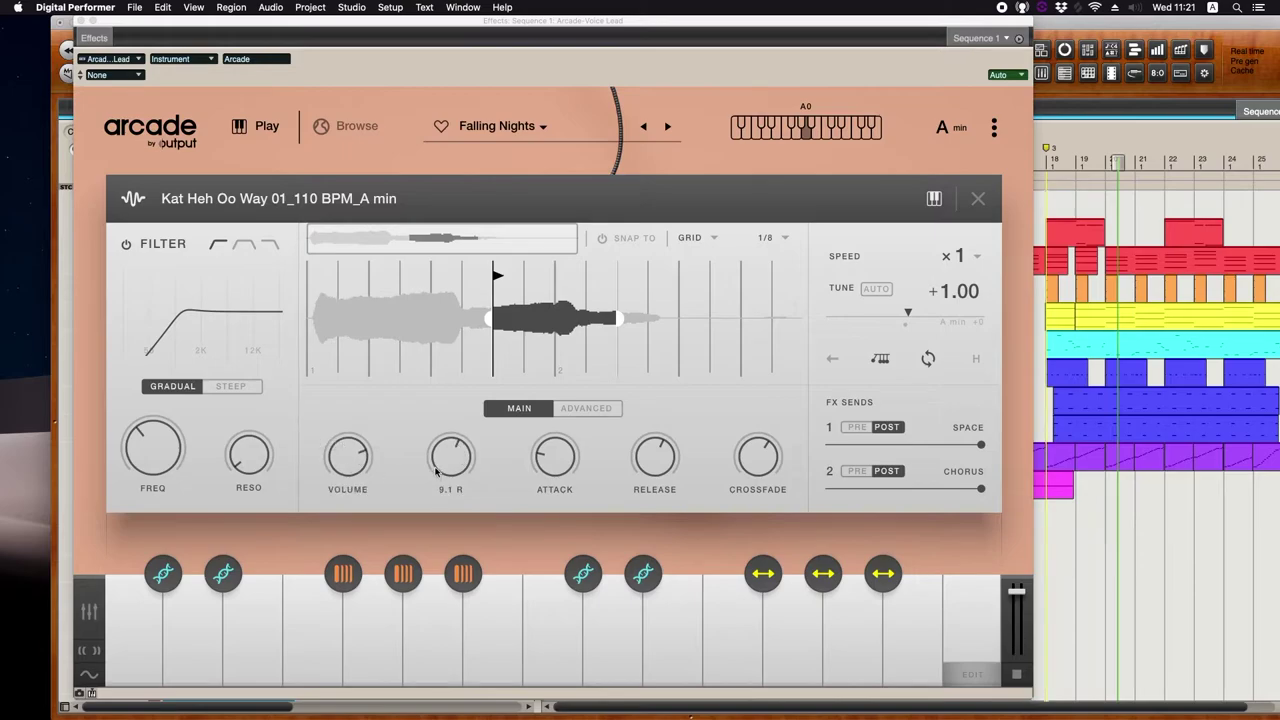
click(1044, 163)
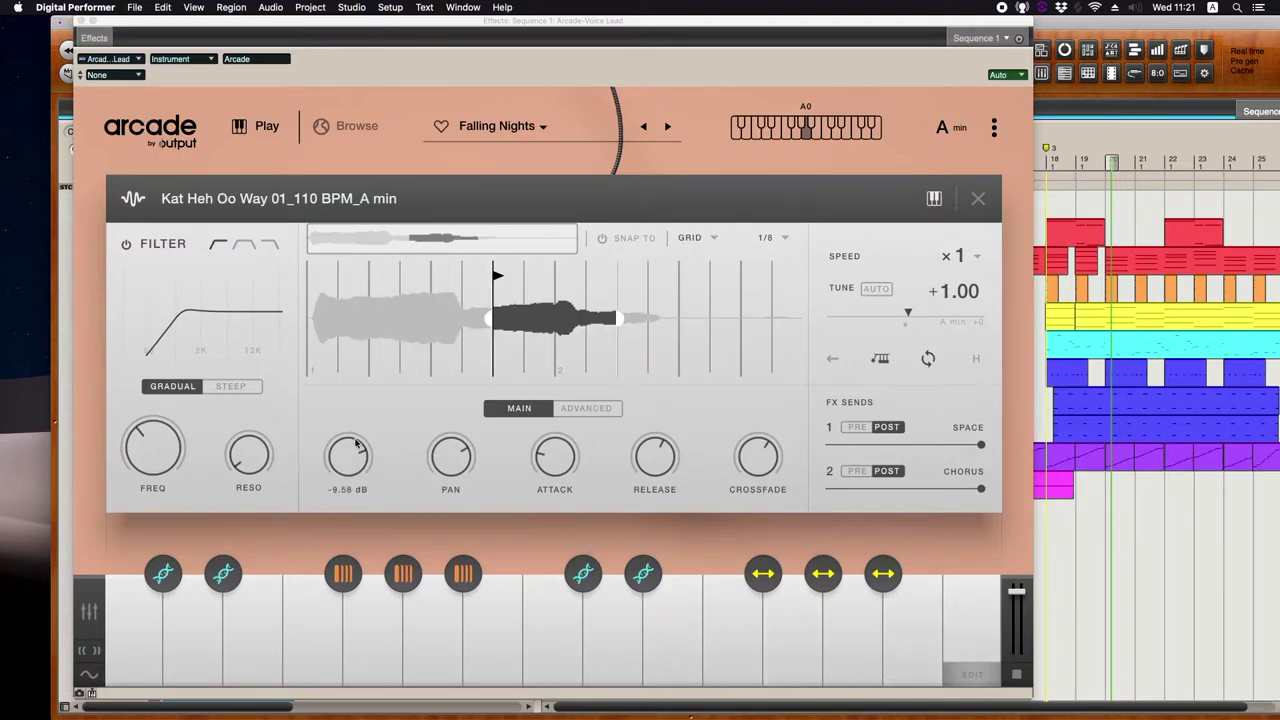
- Close the Arcade window, restart playback just before bar 18 and disable recording on the Voice Lead track
click(81, 21)
click(1037, 160)
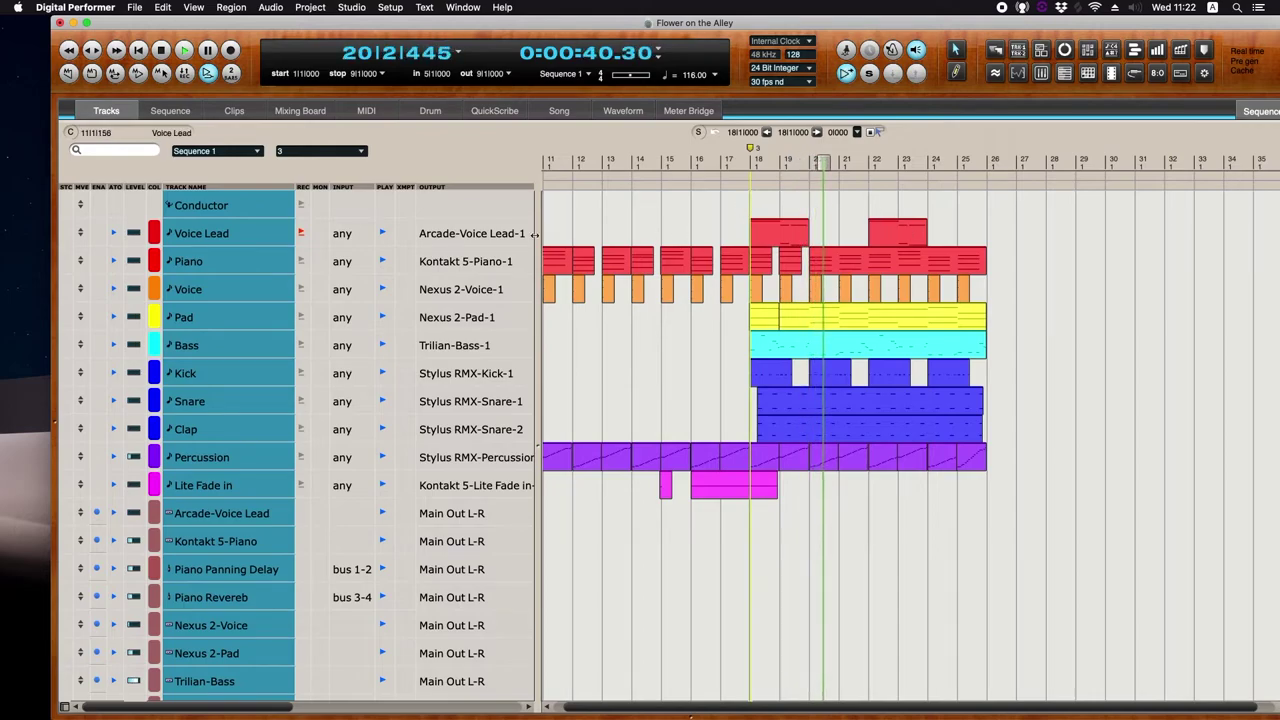
click(300, 233)
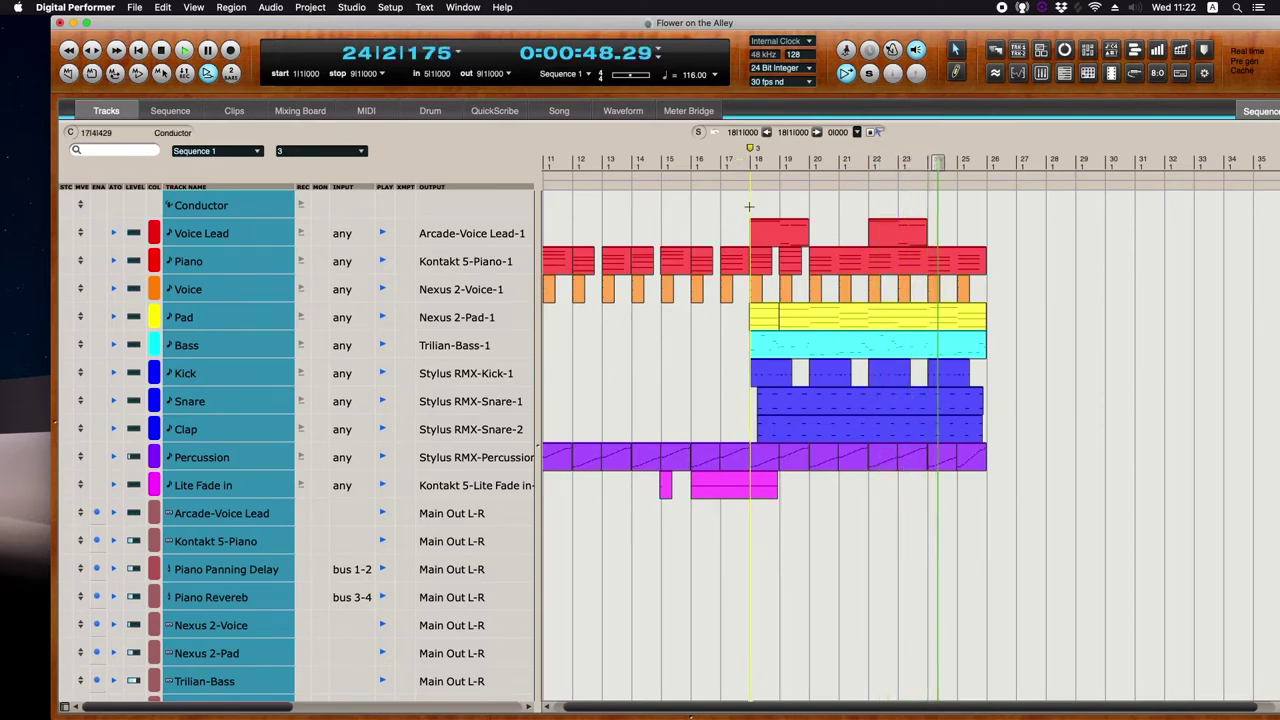
- Play the arrangement from bar 17 through bar 25 to review the adjusted vocal lead in context
scroll(982, 239, left, 1)
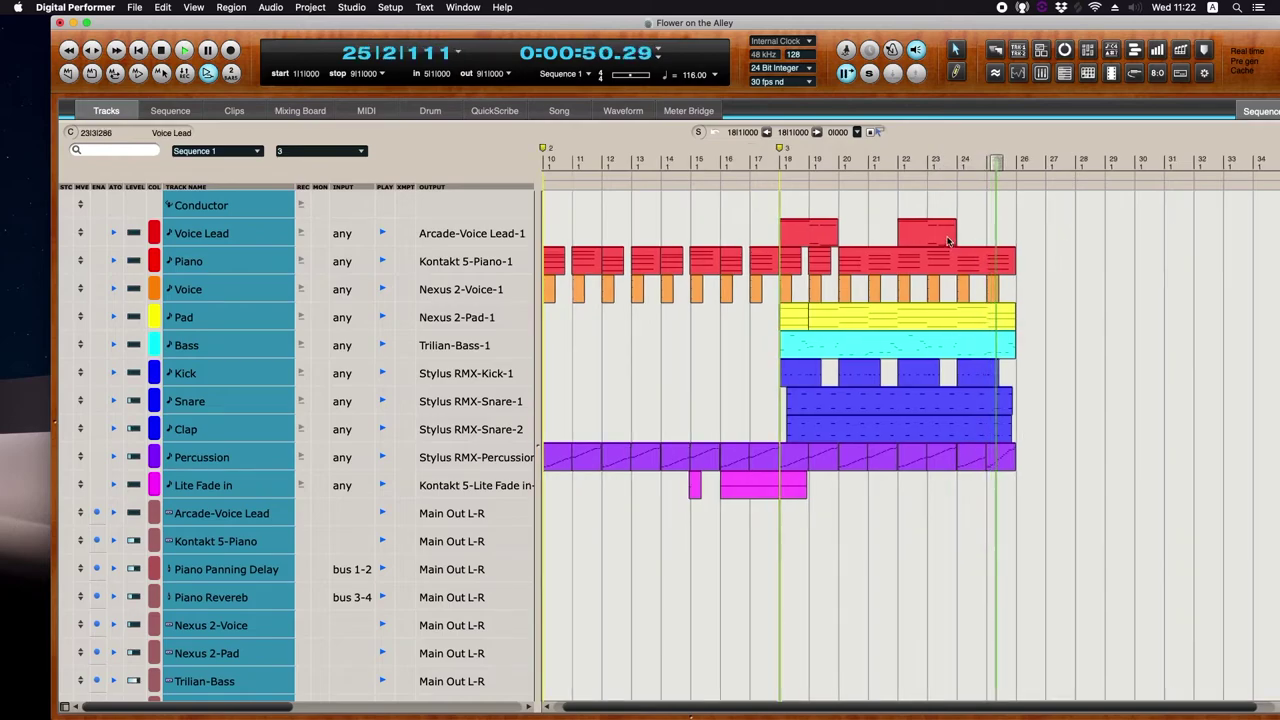
click(755, 161)
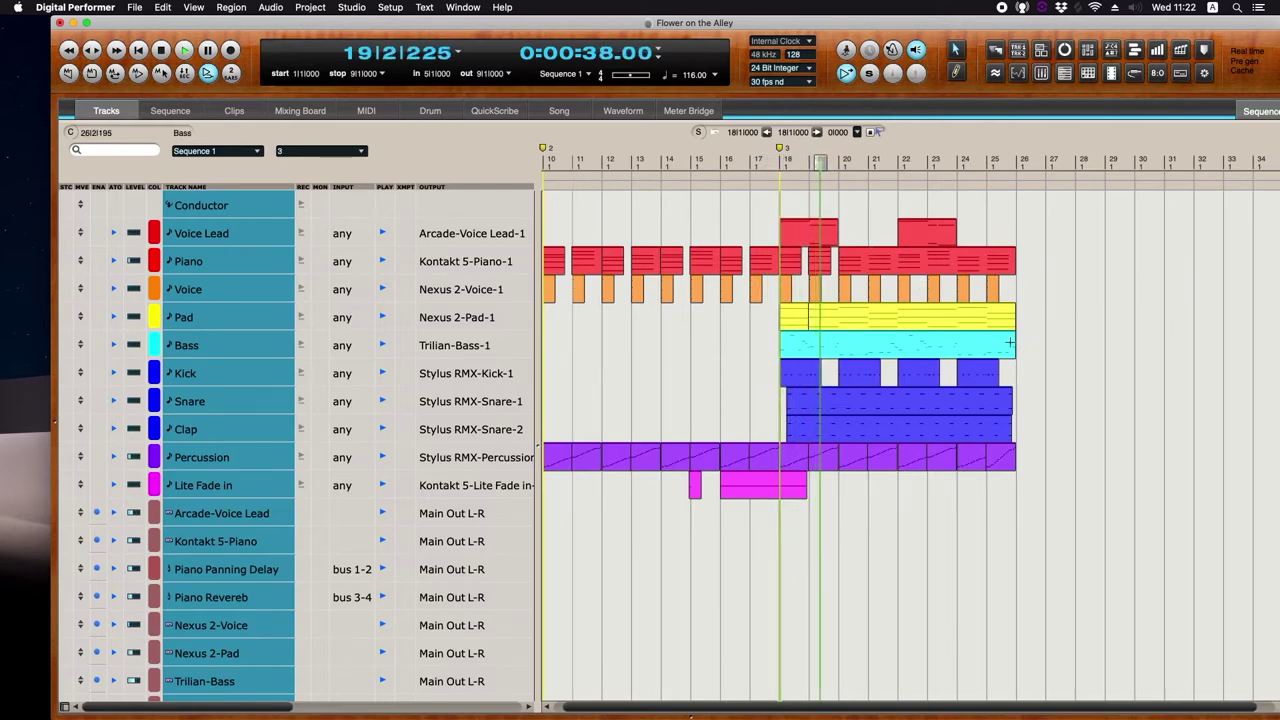
scroll(1020, 340, left, 2)
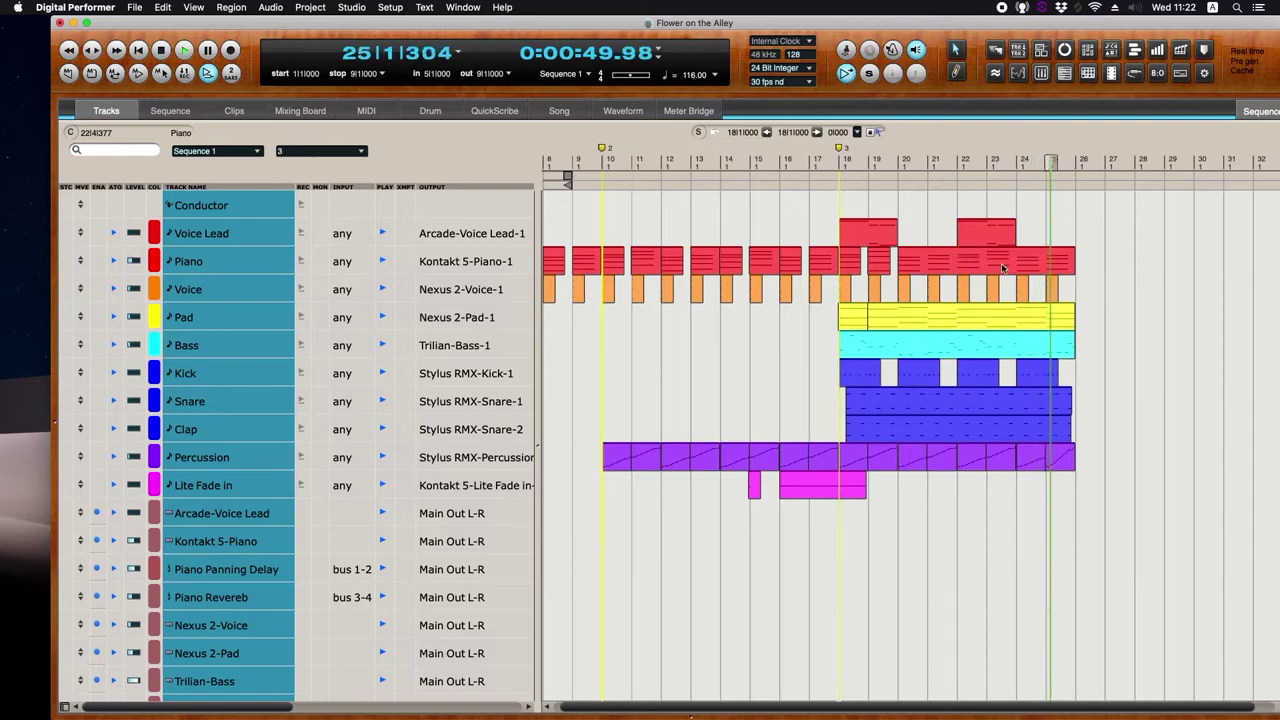
- Replay from bar 17, lower the Arcade-Voice Lead mixer fader to -2.60 and stop playback back in the track overview
click(826, 160)
click(321, 112)
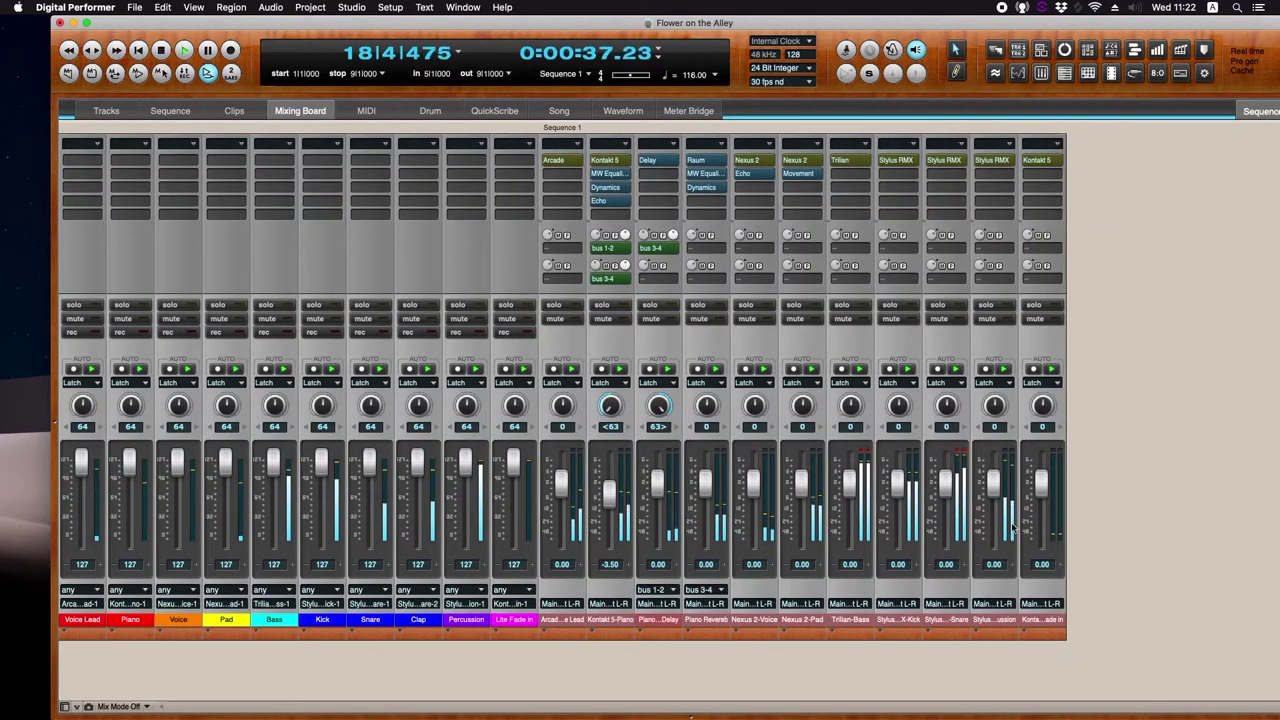
drag(561, 490, 561, 498)
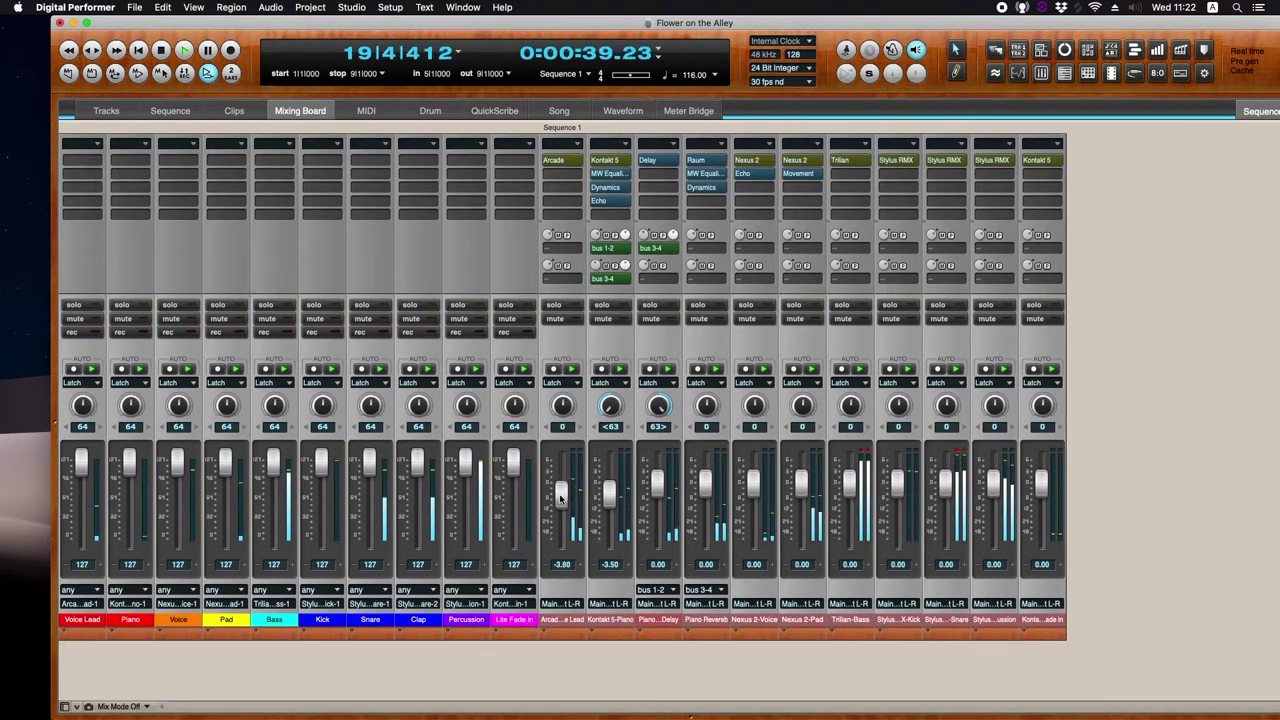
click(107, 111)
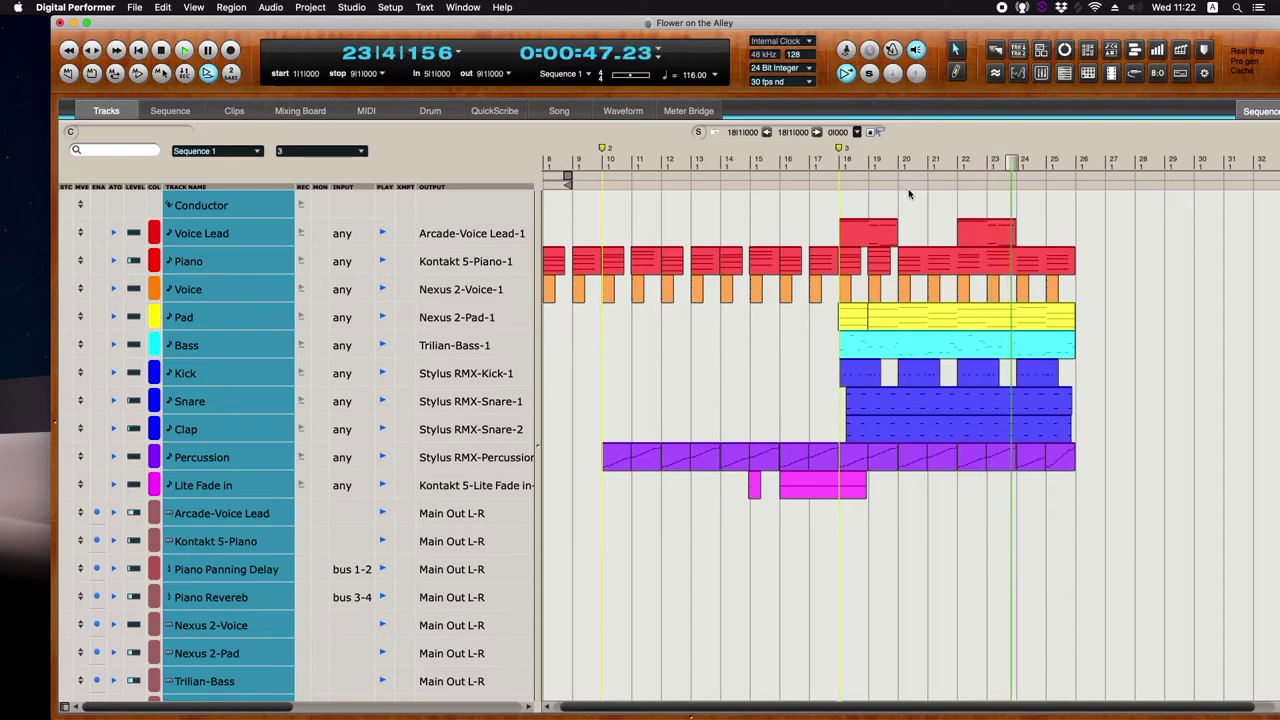
key(space)
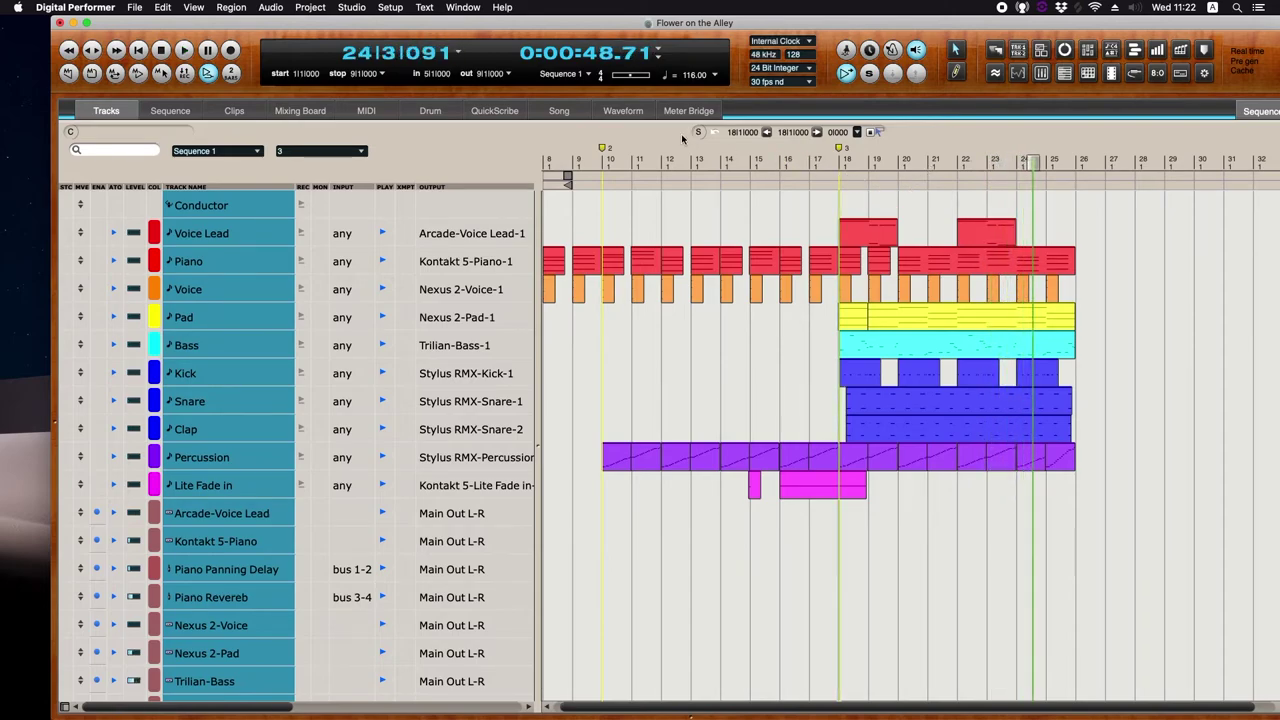
- Record-enable Voice Lead and insert the Native Instruments Raum reverb in the second effect slot of the Arcade-Voice Lead channel
click(300, 233)
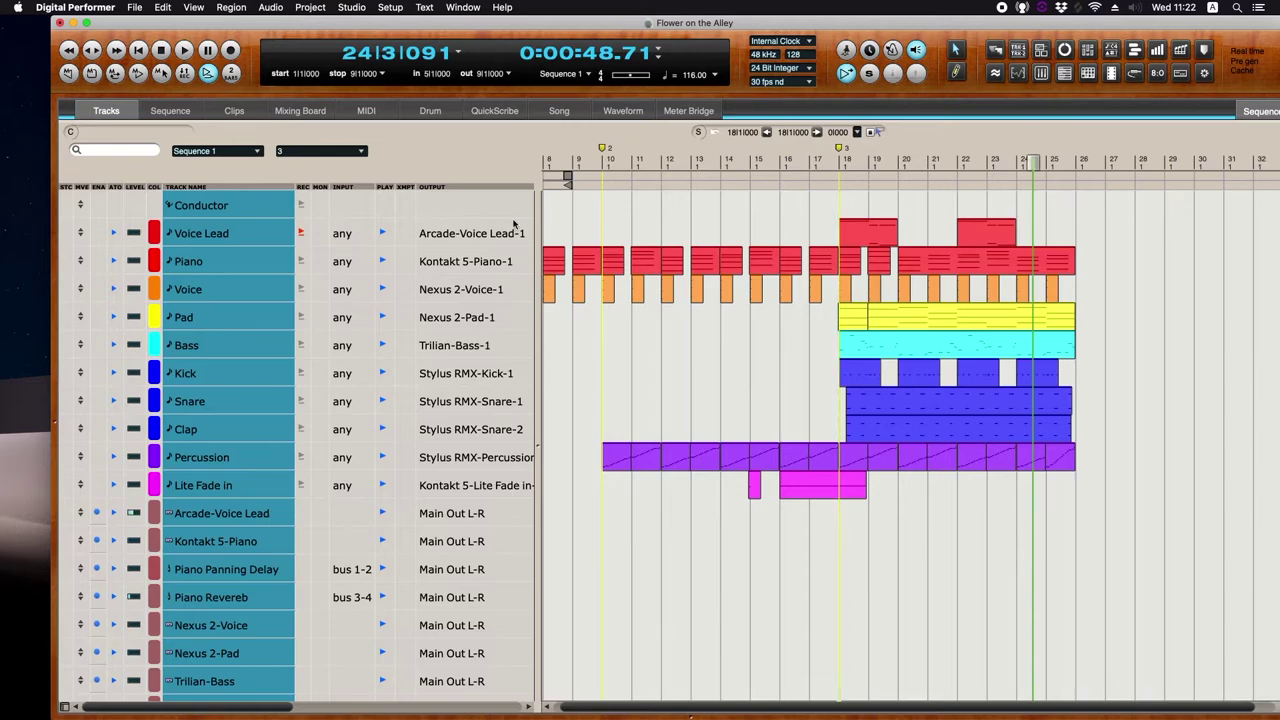
click(305, 111)
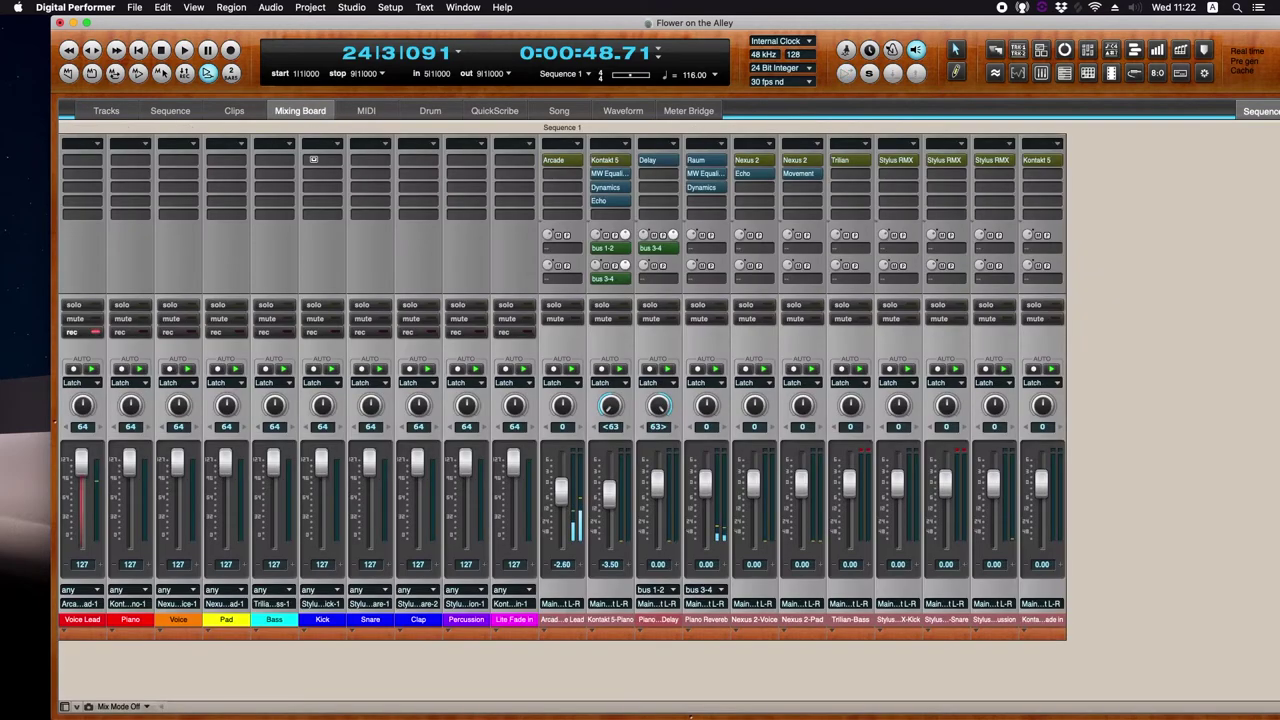
click(558, 178)
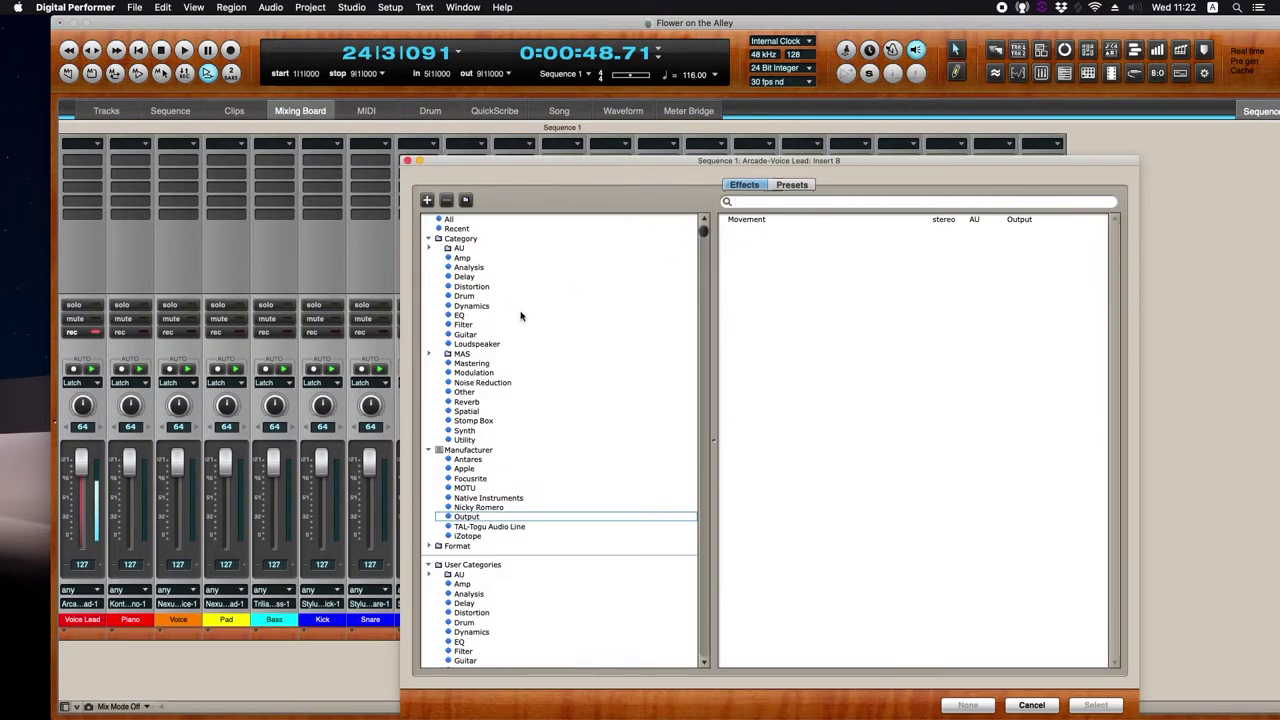
click(490, 498)
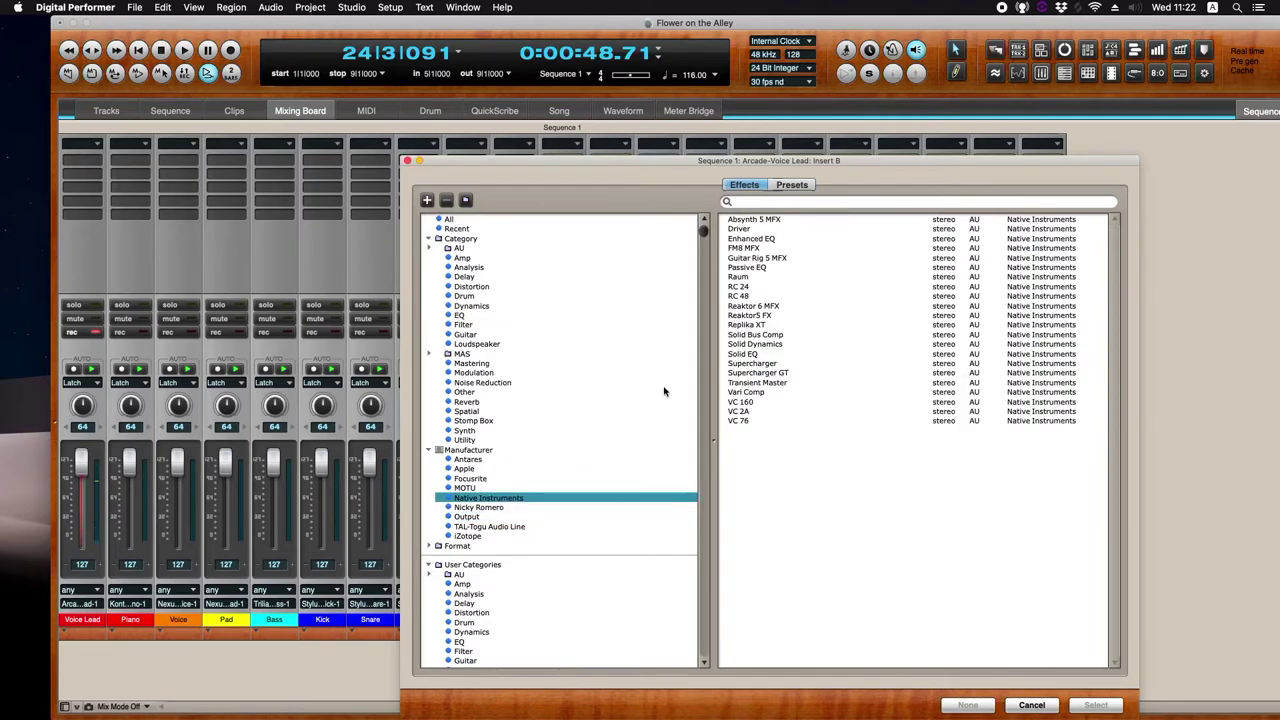
click(757, 277)
double_click(757, 279)
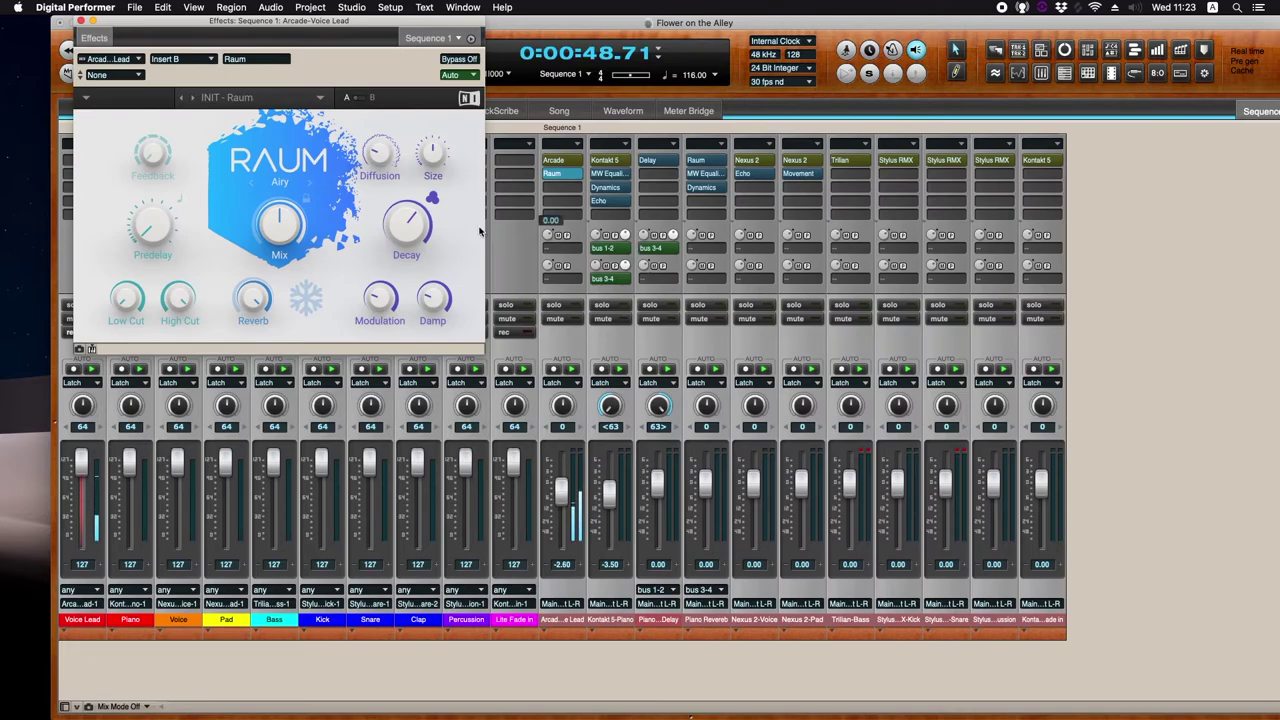
- Load Raum's Basic Synth Hall preset from the Large factory presets and close the effect window
click(322, 97)
mouse_move(255, 116)
mouse_move(350, 149)
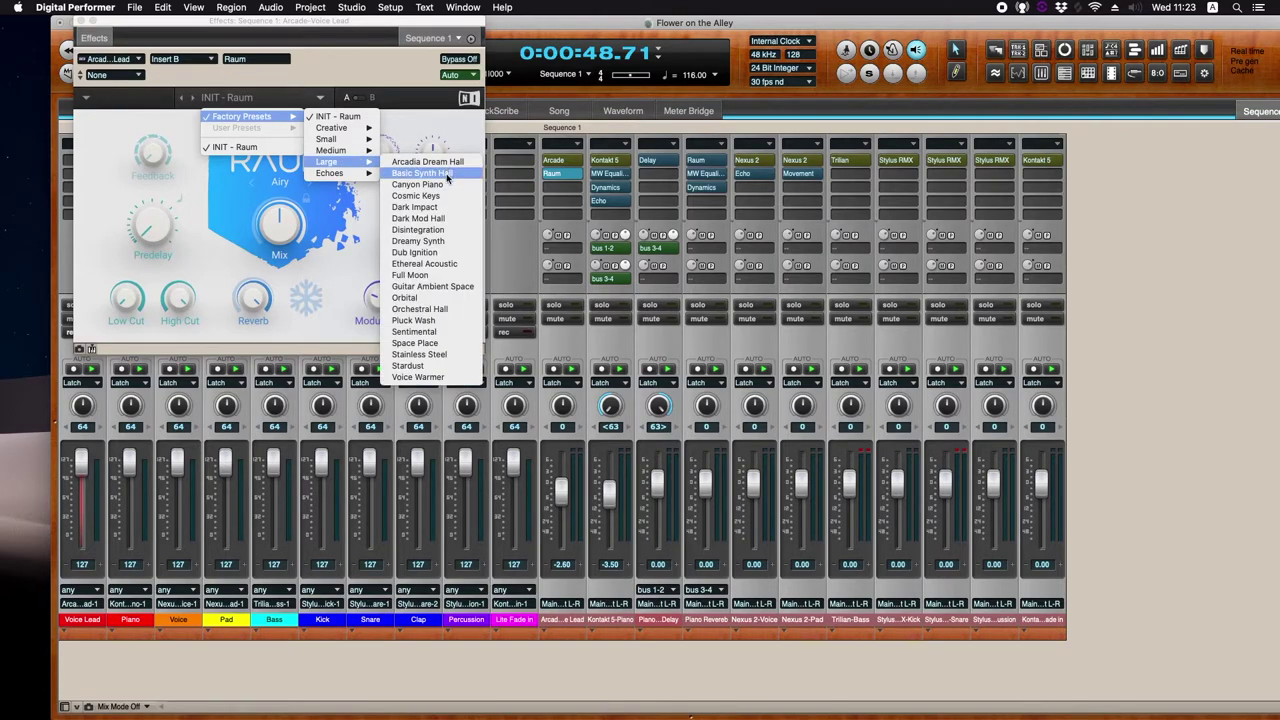
click(447, 175)
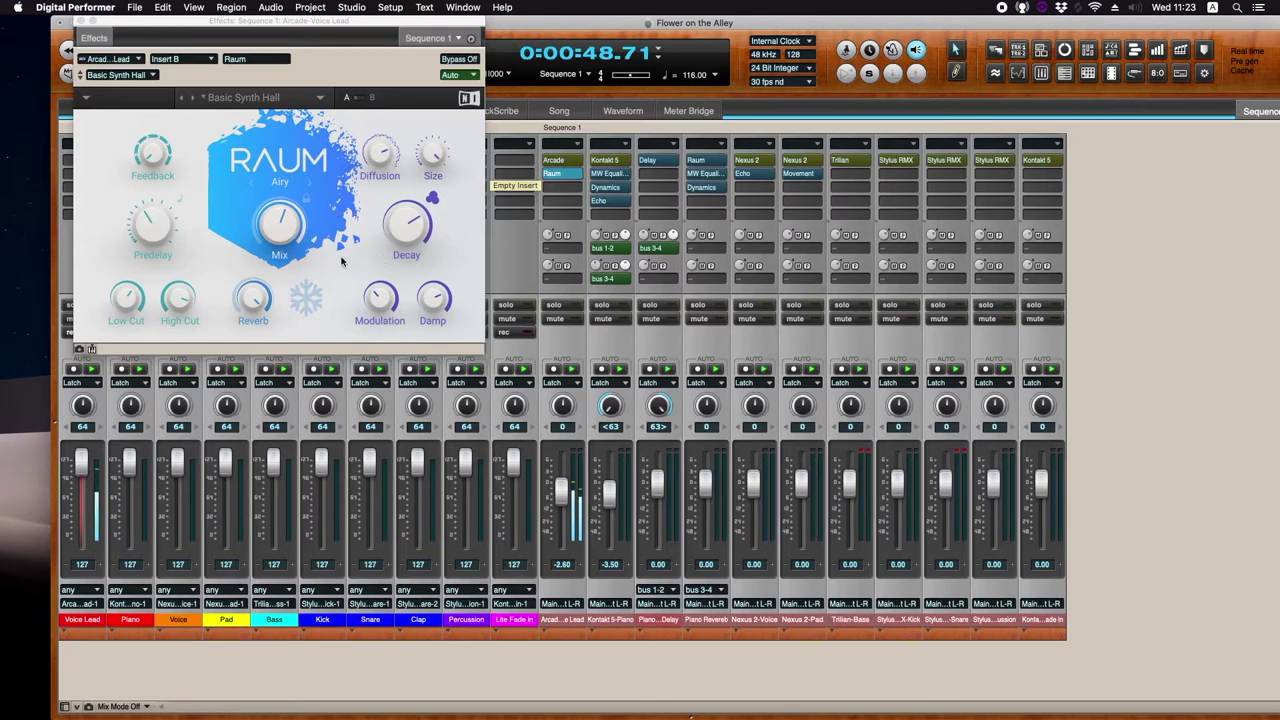
click(80, 21)
- Play the arrangement from bar 17 in the track overview and select the Arcade-Voice Lead instrument track
click(104, 111)
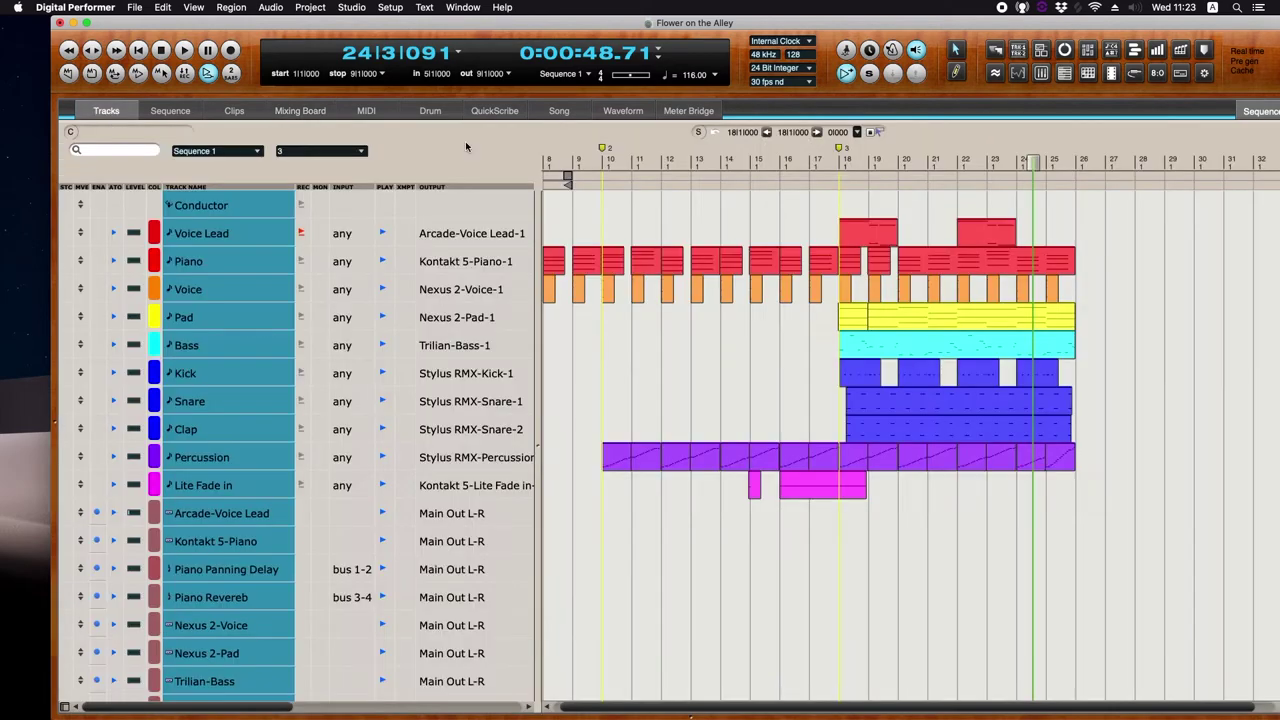
click(828, 155)
key(space)
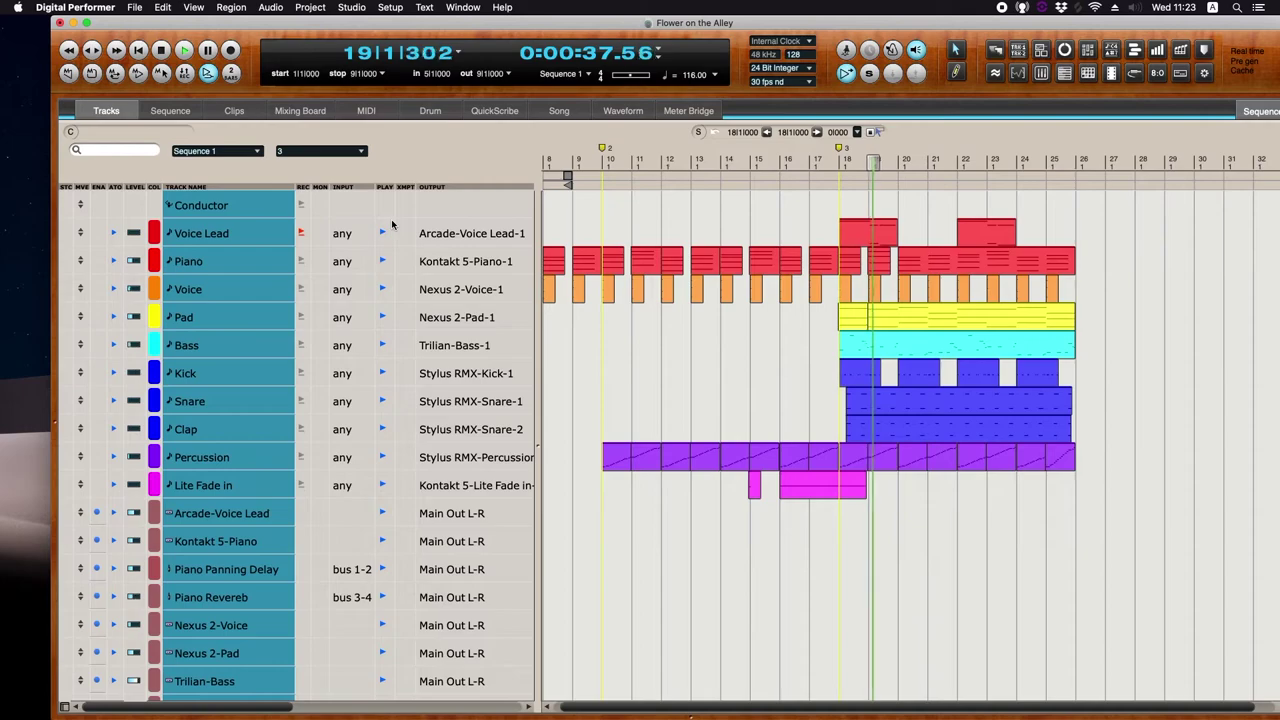
click(256, 515)
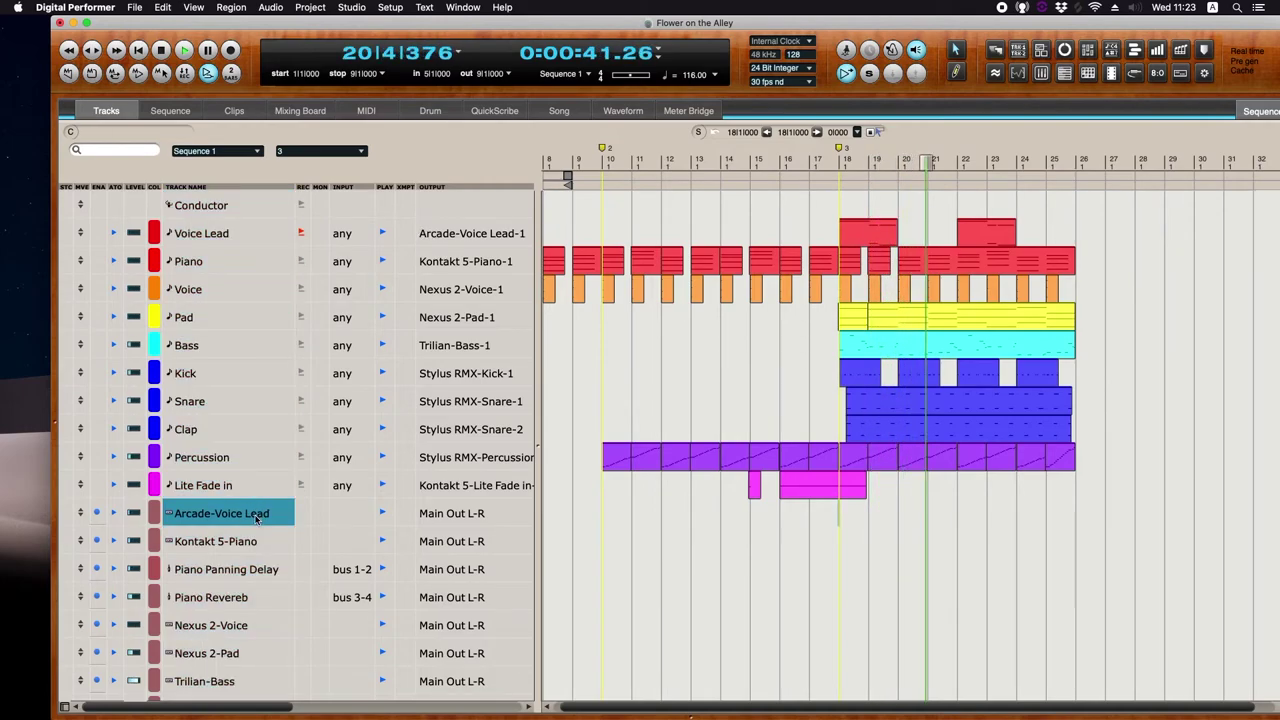
- Audition samples in the Arcade-Voice Lead instrument and play the arrangement from bar 10
key(shift+e)
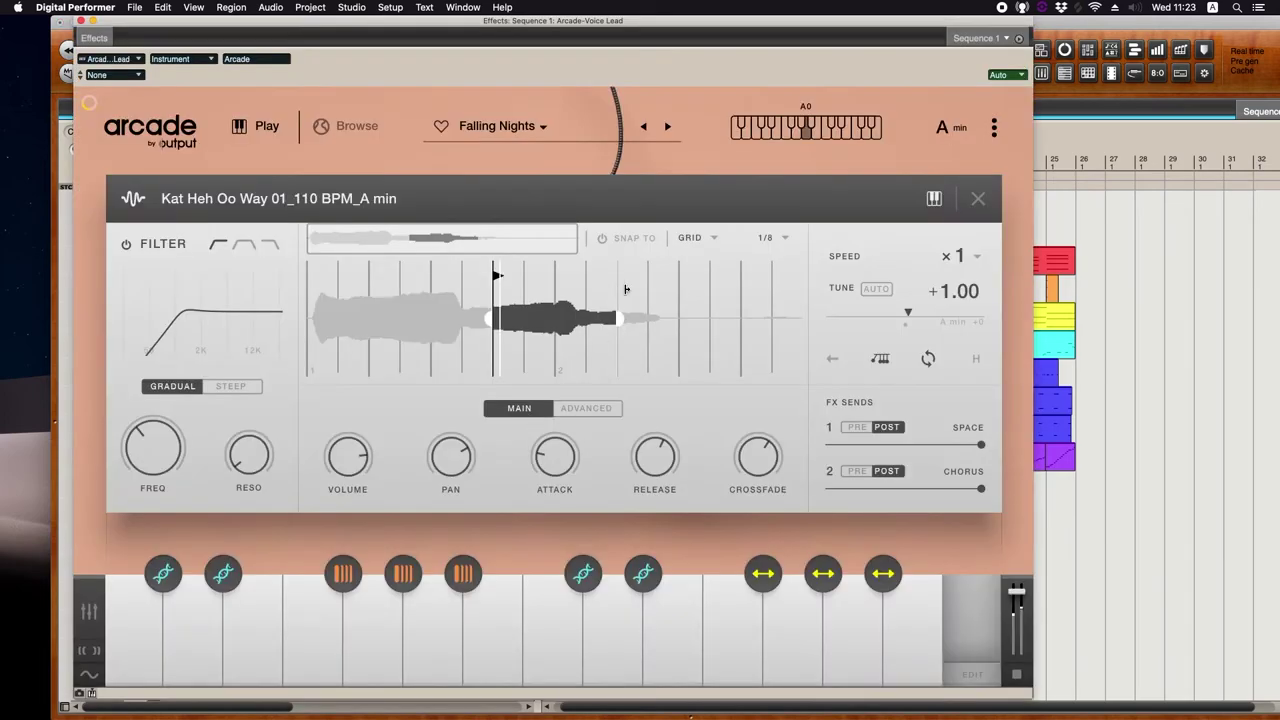
click(980, 672)
click(980, 672)
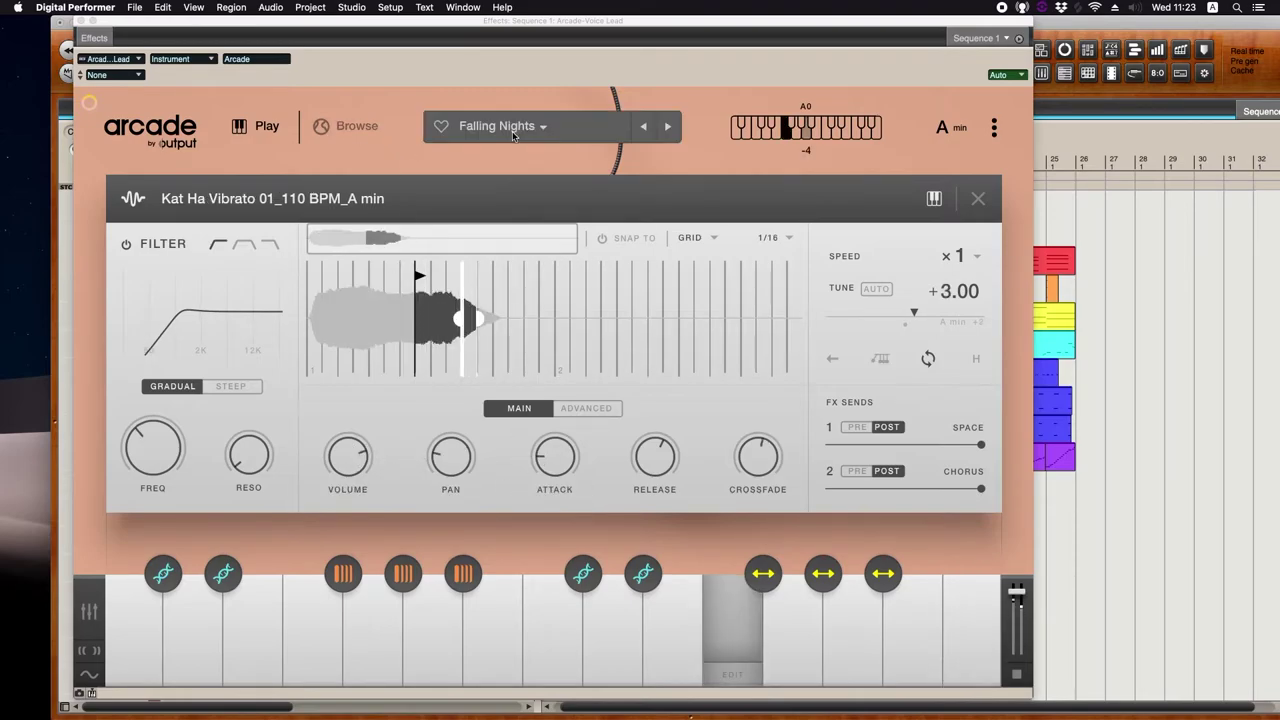
click(80, 20)
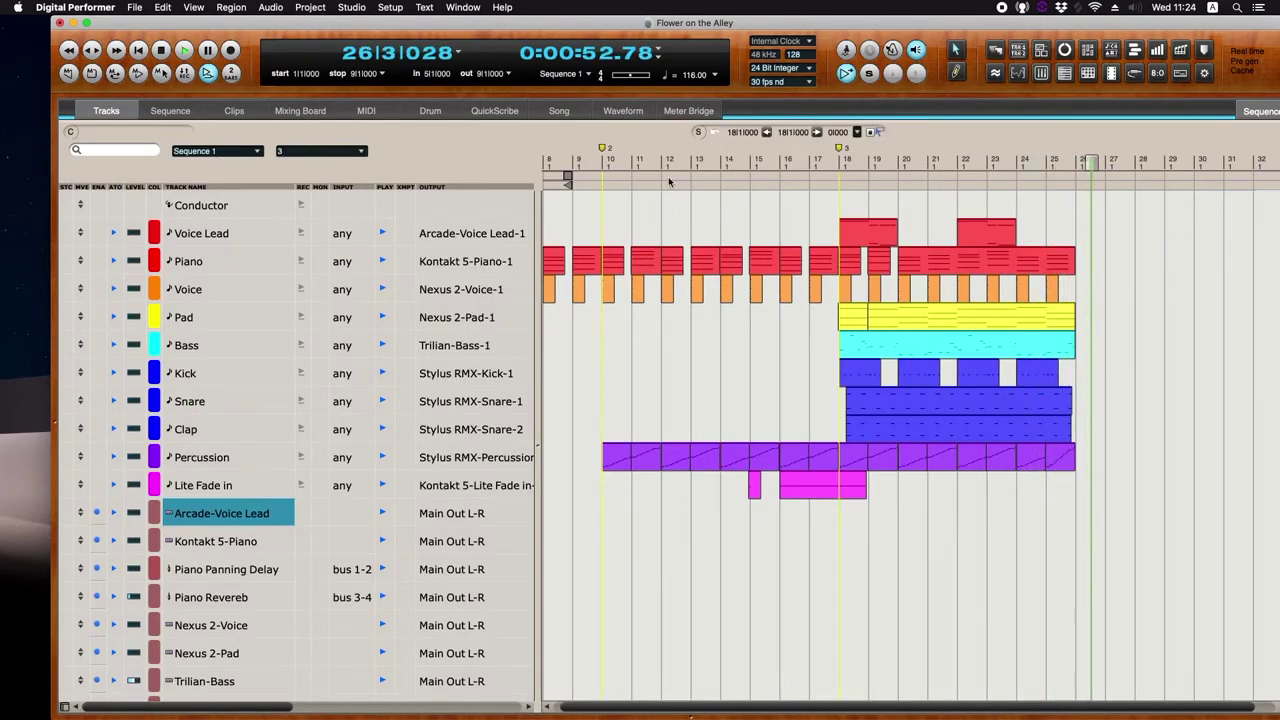
click(603, 158)
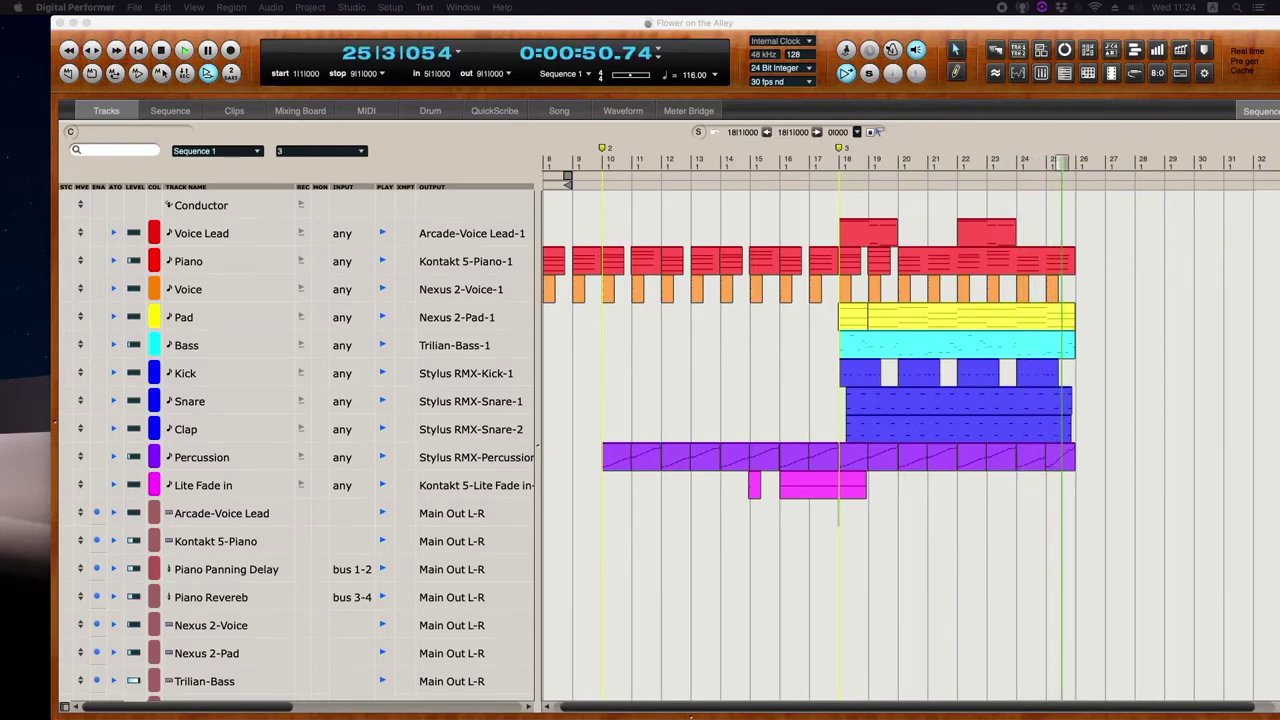
- Repeat bars 18 to 26 of all tracks from Conductor through Percussion, placing the copy at bar 26
drag(845, 205, 1057, 462)
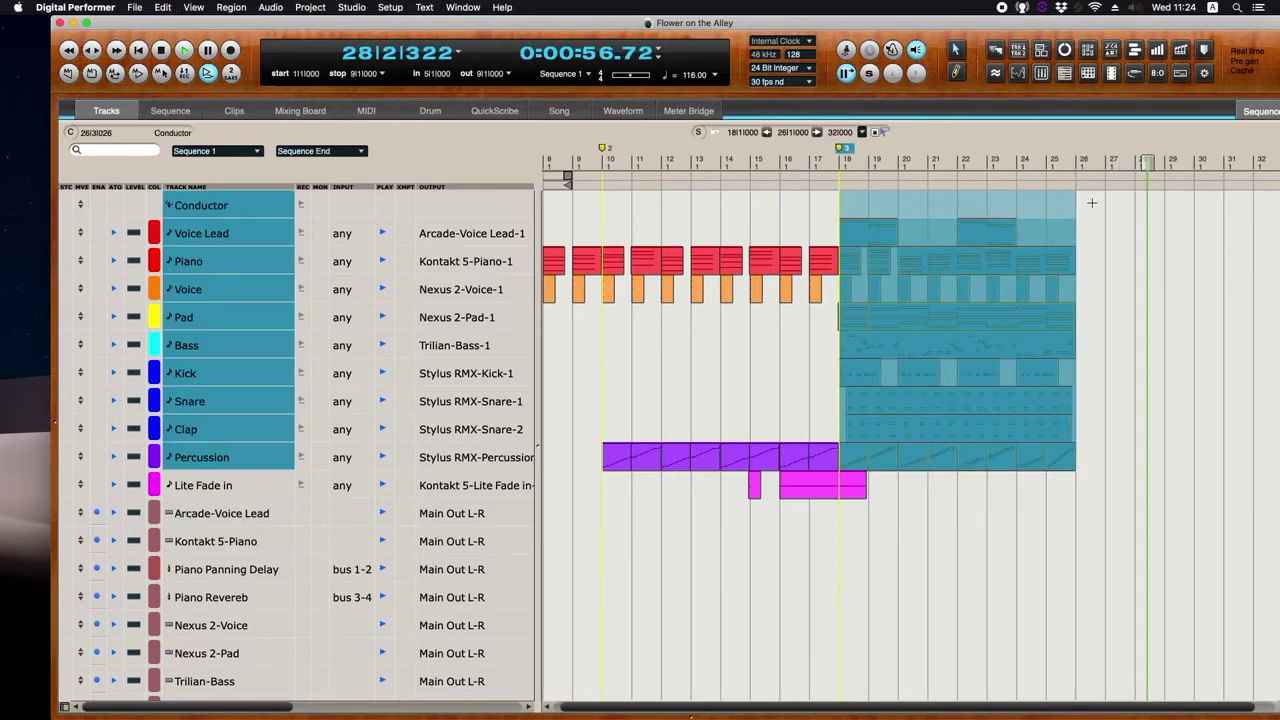
key(super+d)
click(1041, 157)
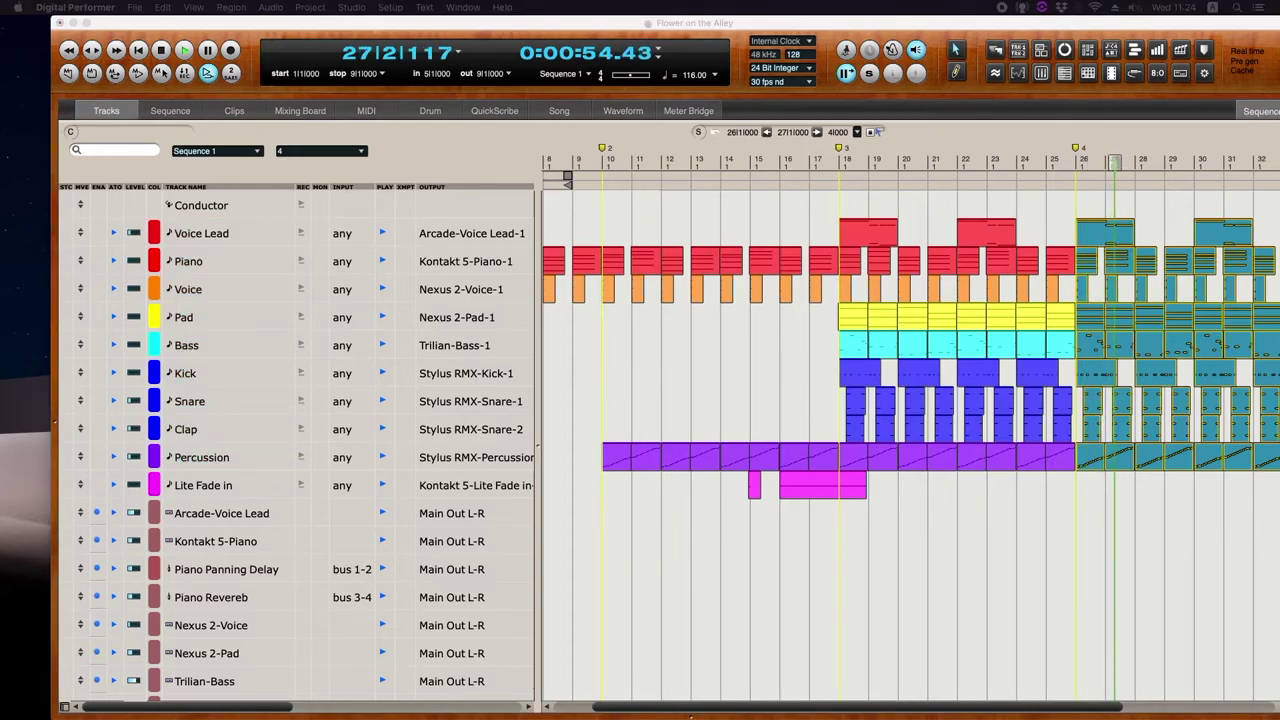
click(957, 512)
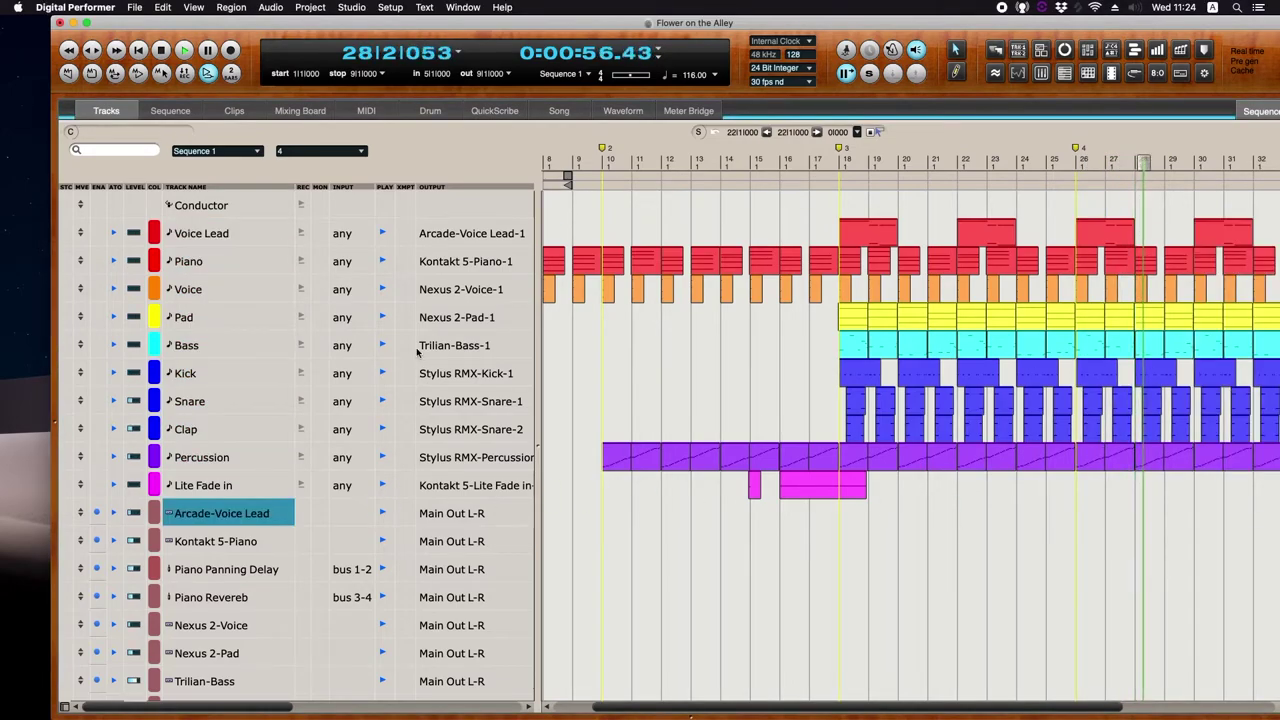
- Add a MIDI track named Hi Hat directly below Clap and colour it blue like the other drum tracks
click(215, 432)
key(super+shift+m)
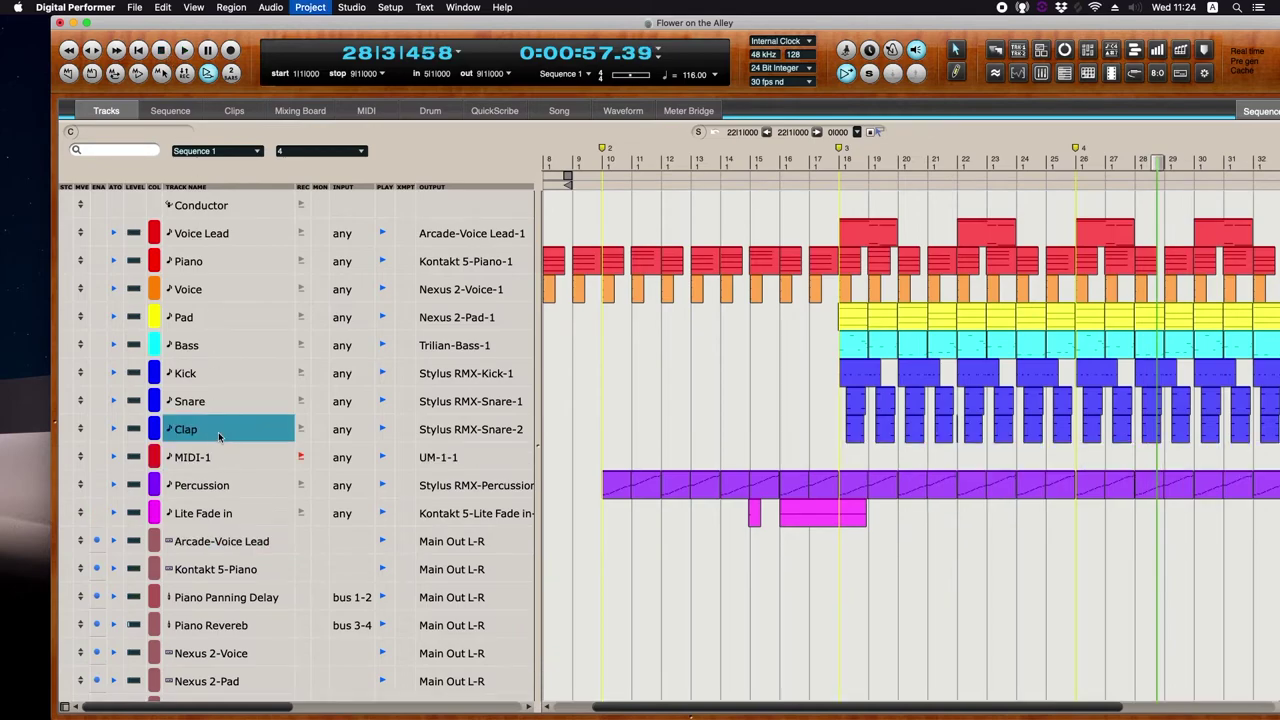
double_click(213, 457)
text(Hi Hat)
key(Return)
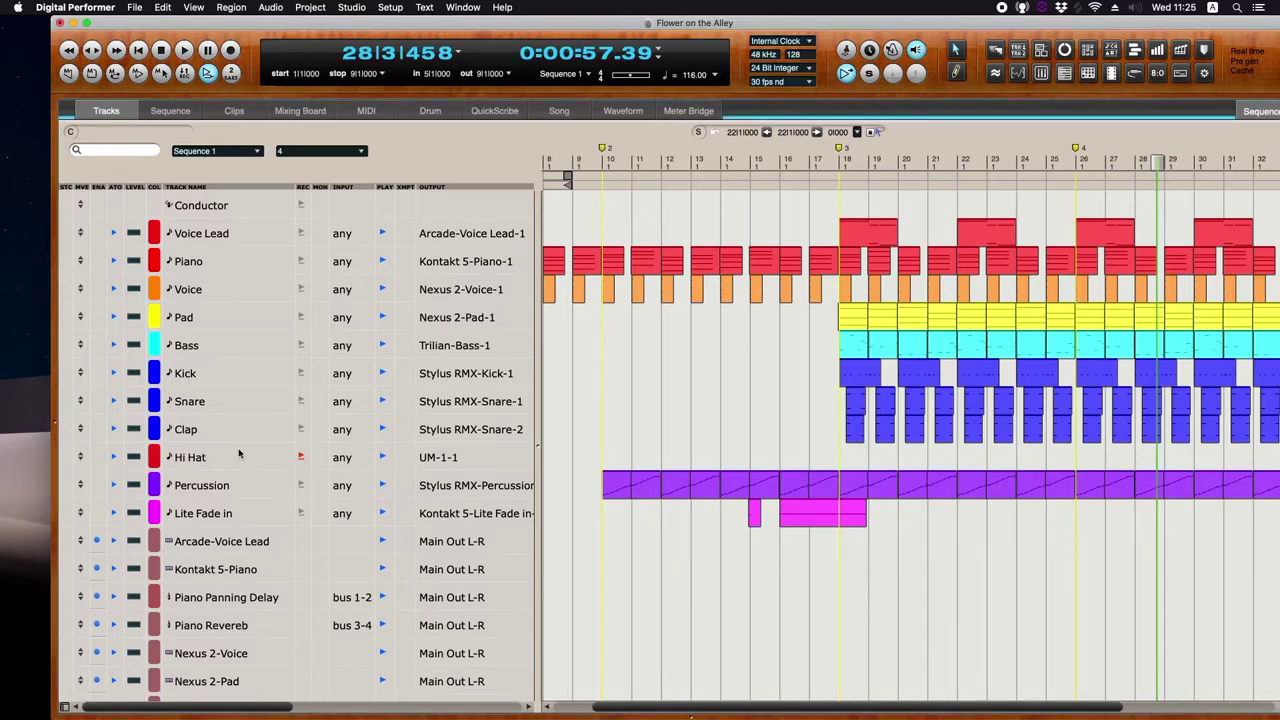
click(155, 459)
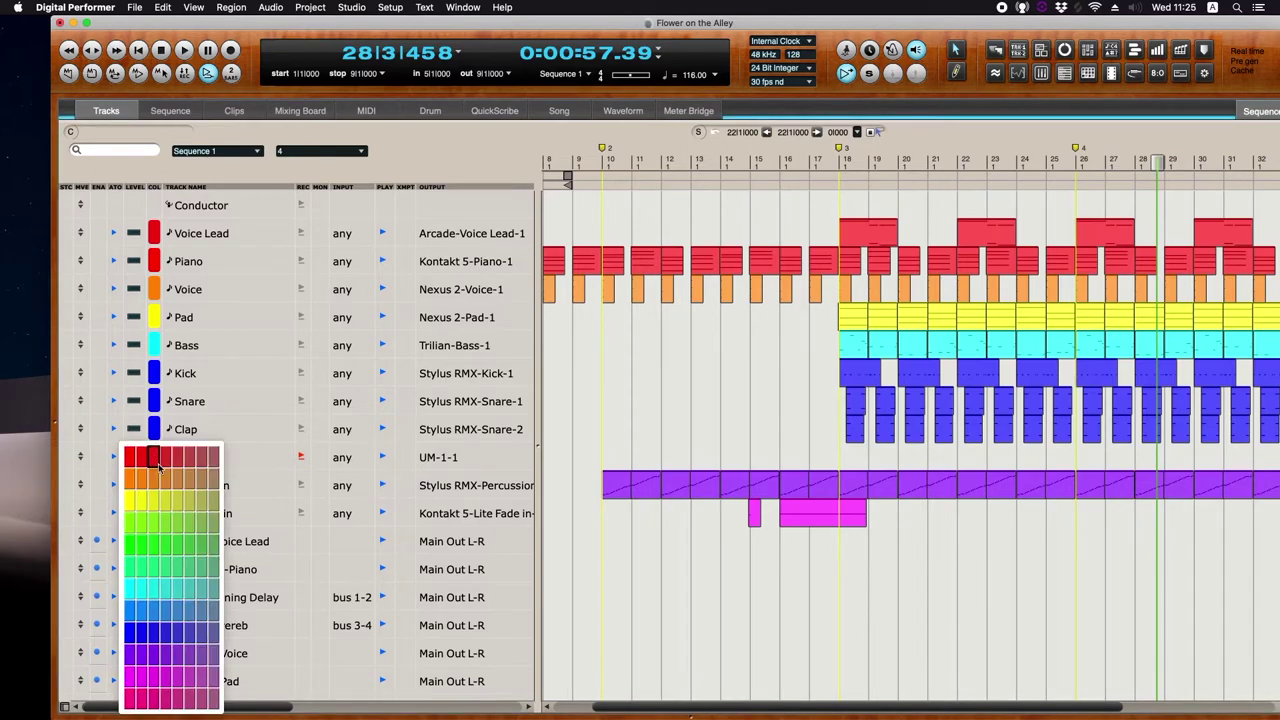
click(132, 626)
- Add a Spectrasonics Stylus RMX instrument track directly below Stylus RMX-Snare
scroll(263, 624, down, 3)
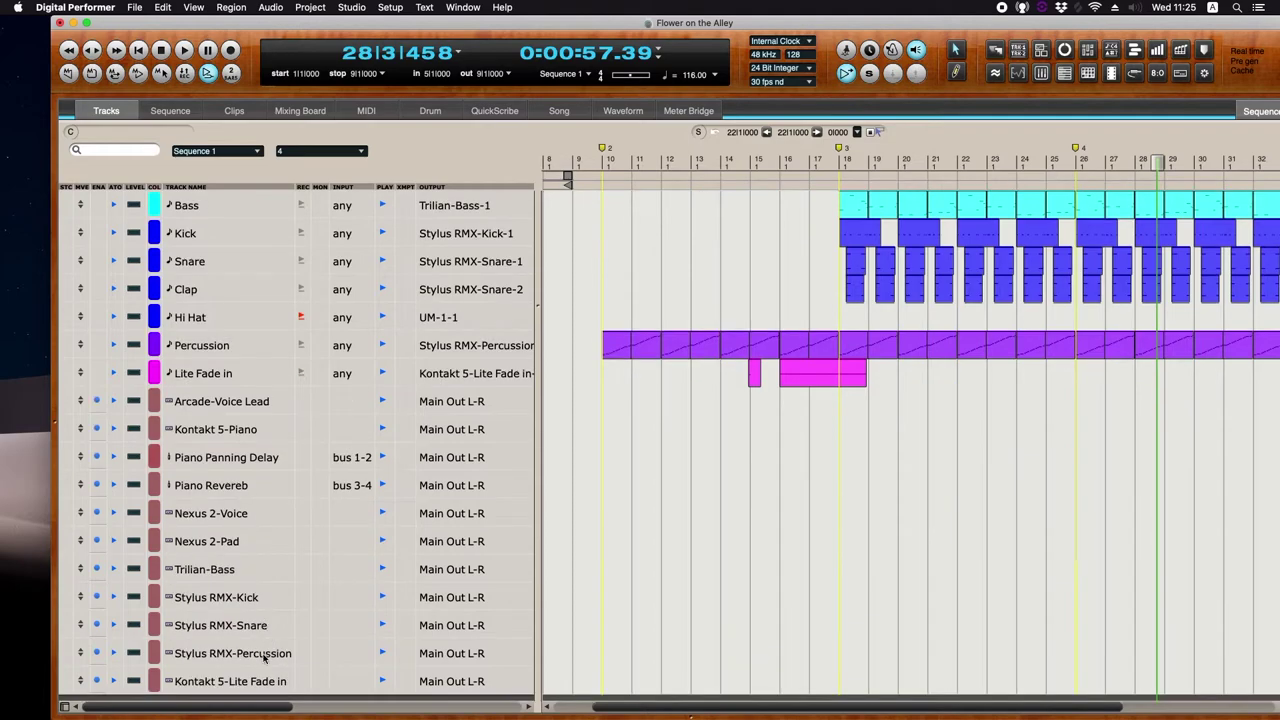
click(272, 653)
click(275, 681)
click(275, 653)
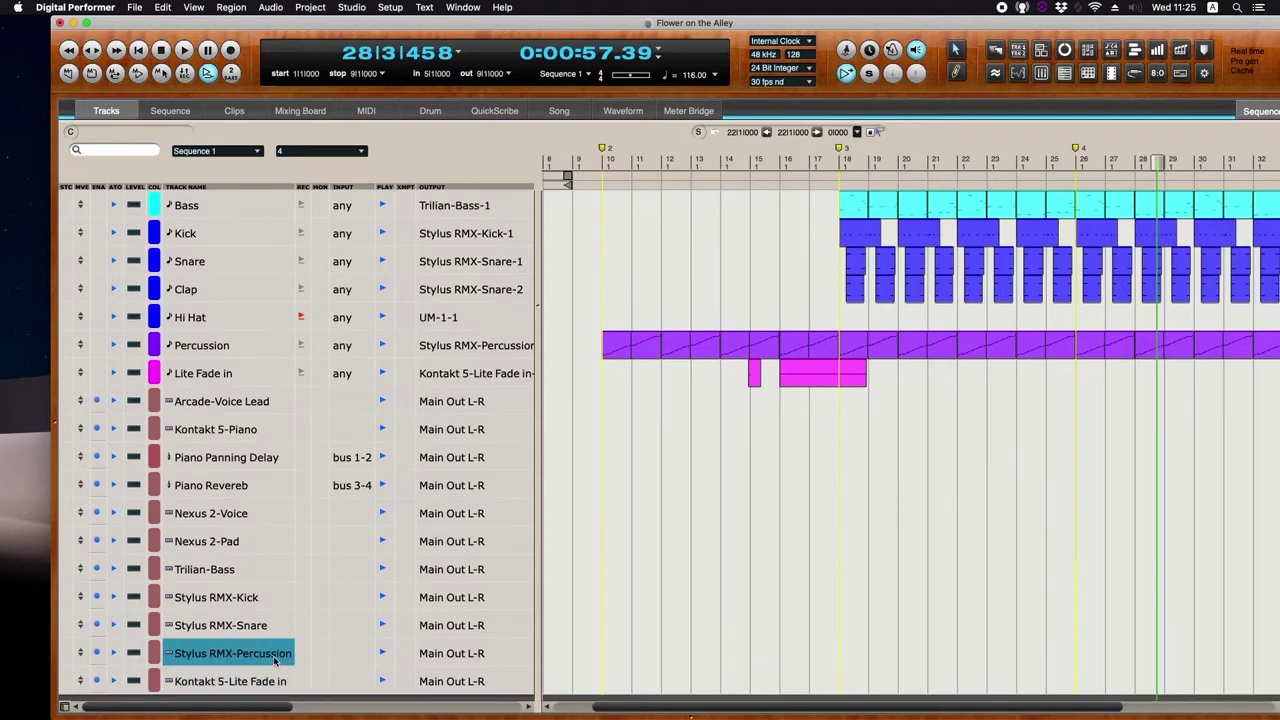
click(274, 626)
right_click(282, 624)
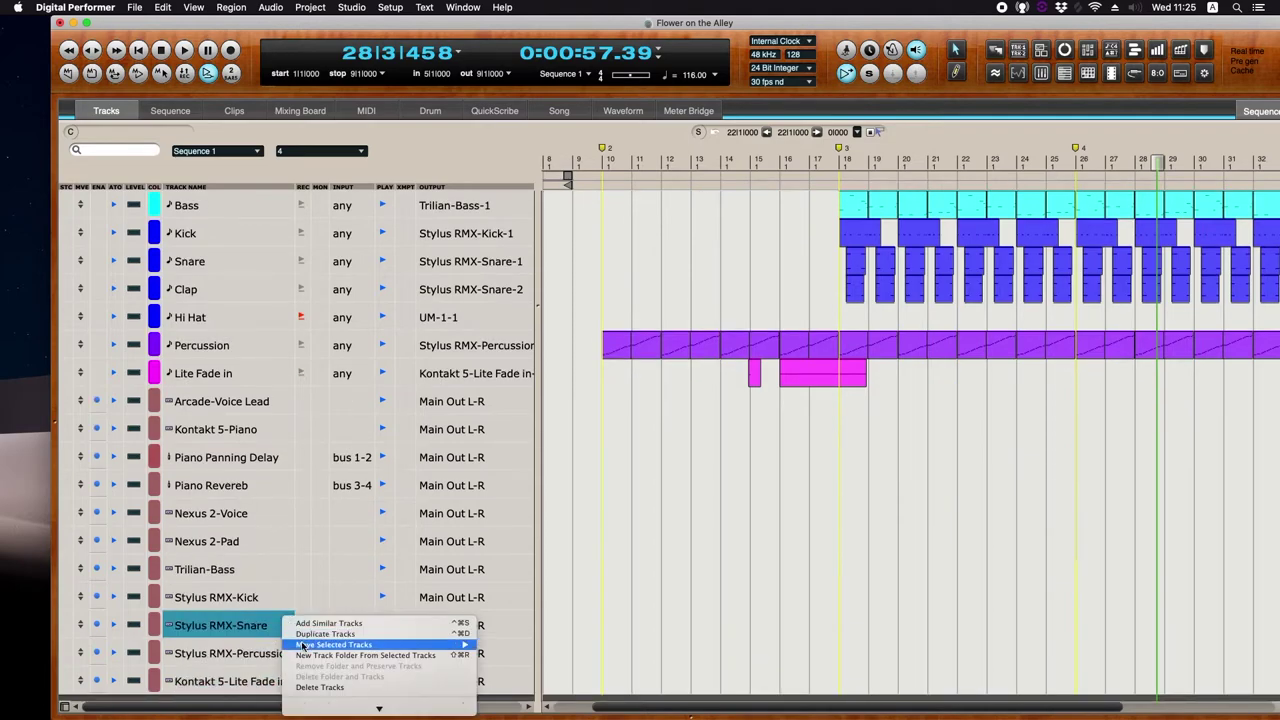
mouse_move(380, 679)
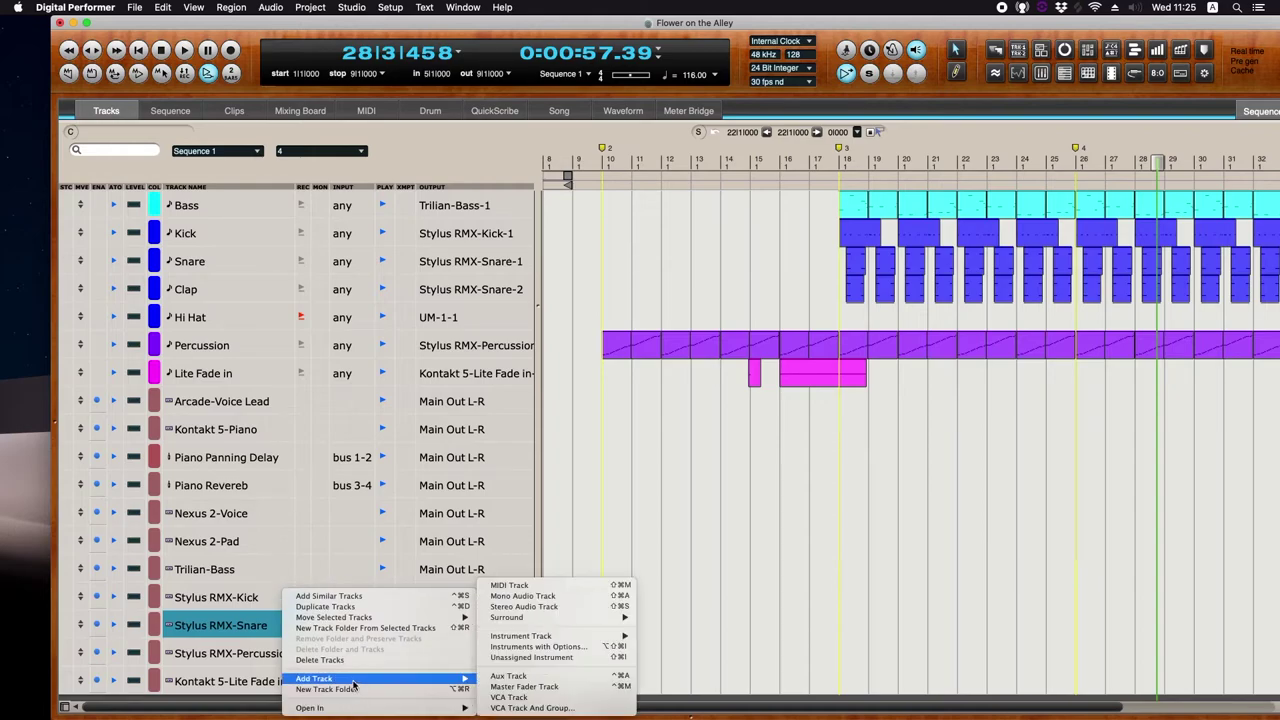
mouse_move(532, 638)
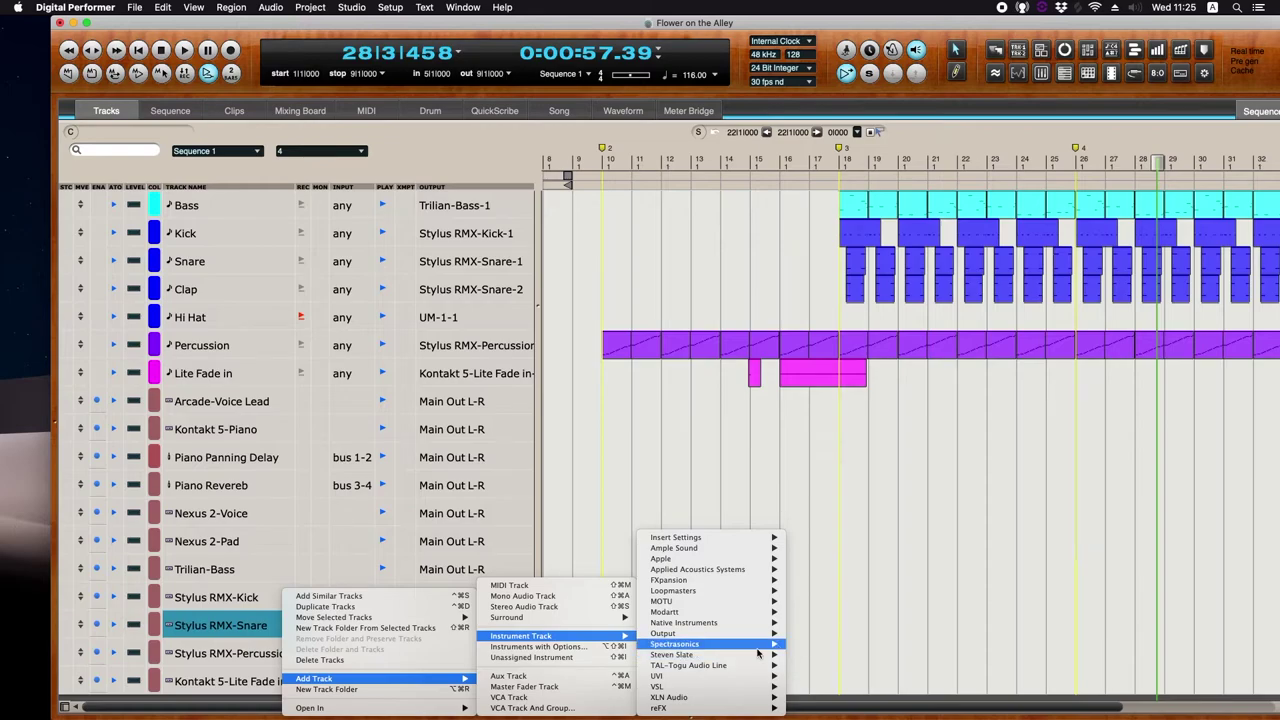
mouse_move(700, 645)
click(817, 645)
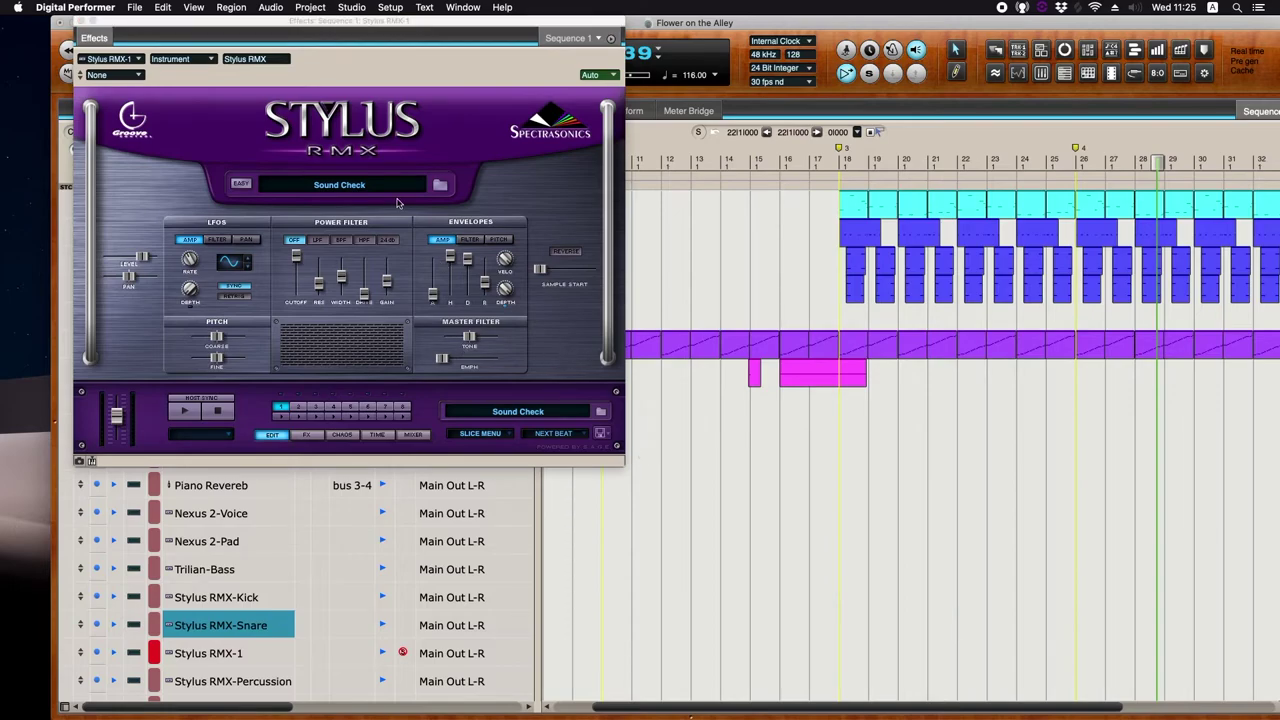
- Move the Stylus RMX window off the track list and load the Sound Menus directory from its Core Library
drag(378, 31, 919, 53)
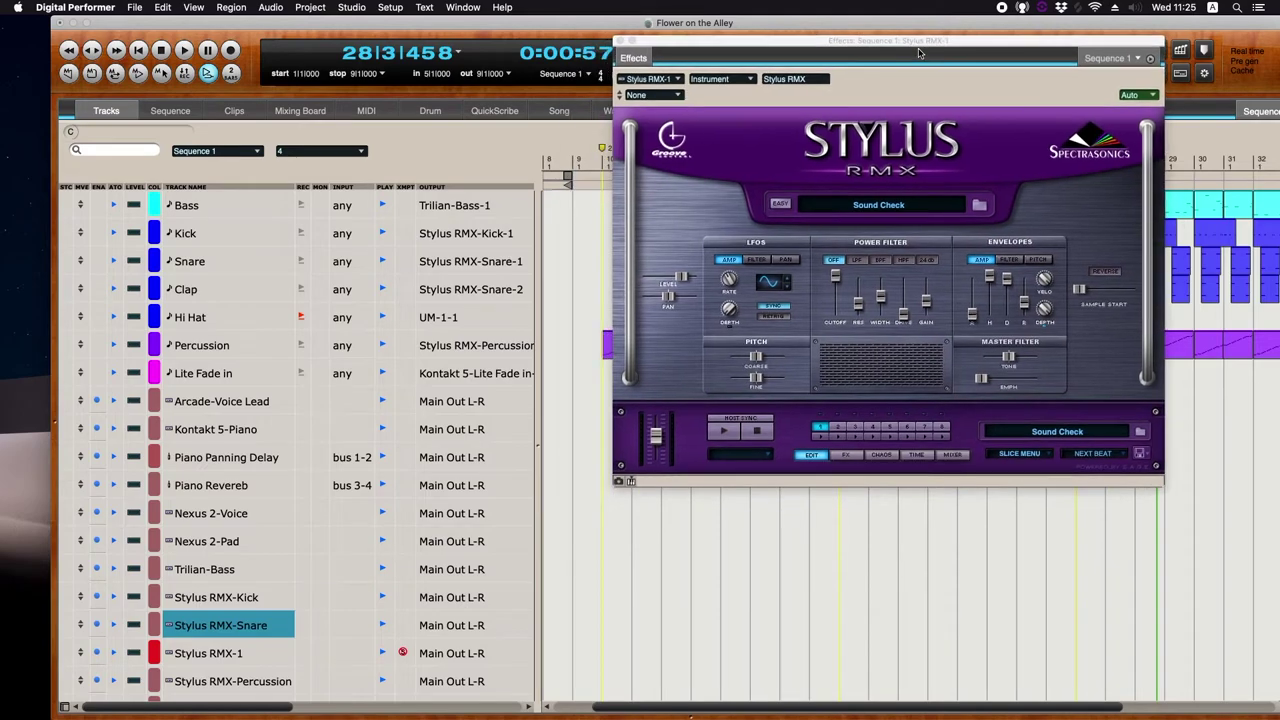
click(886, 204)
click(714, 188)
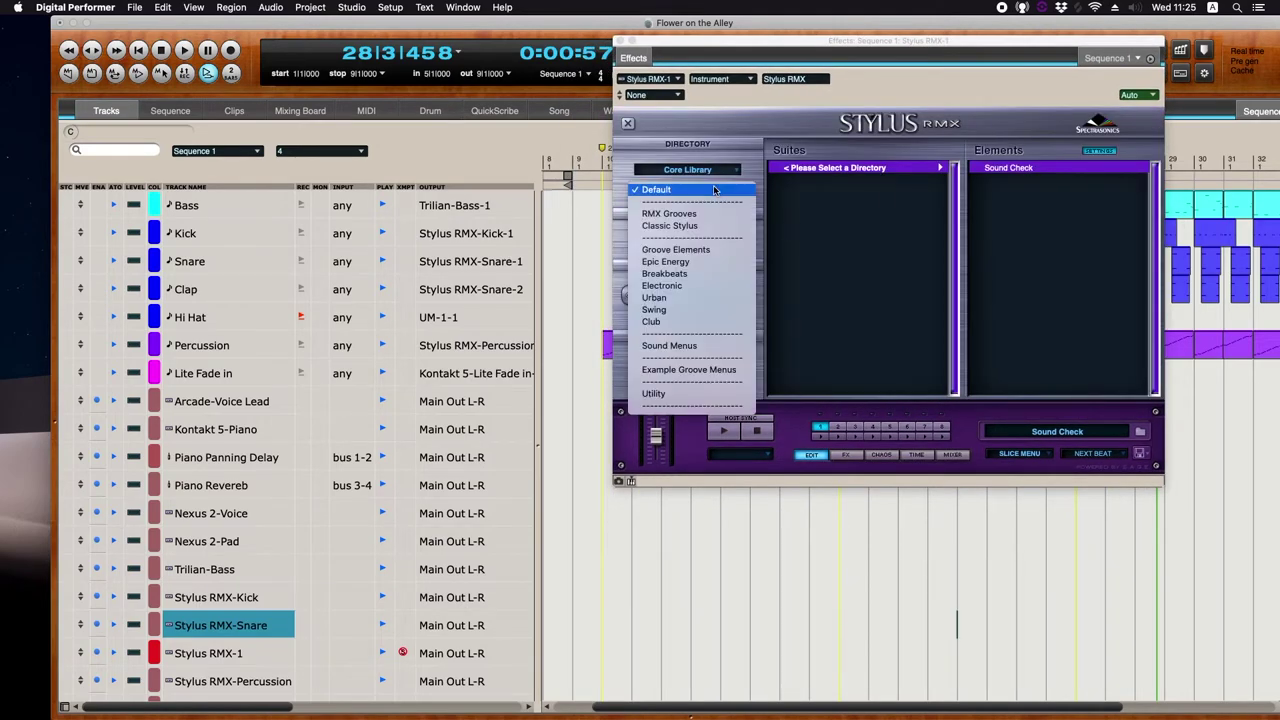
click(700, 346)
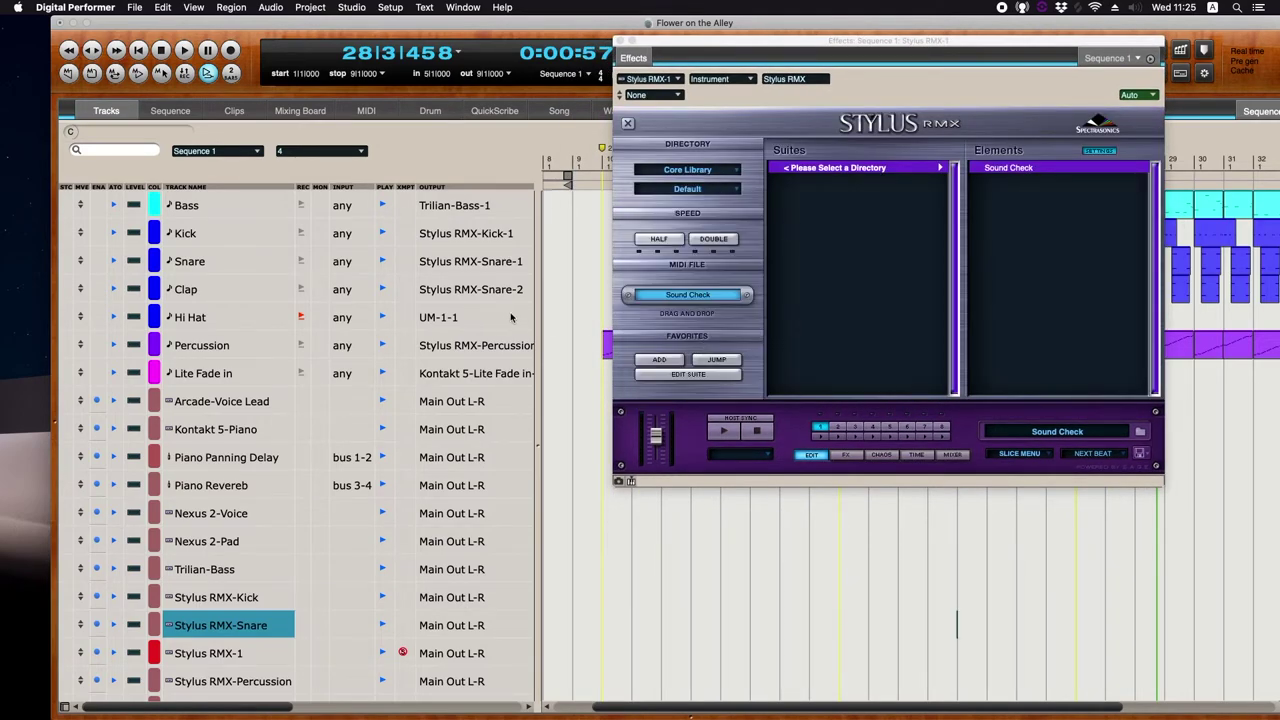
- Route the Hi Hat track's output to channel 1 of the new Stylus RMX-1 instrument
click(485, 322)
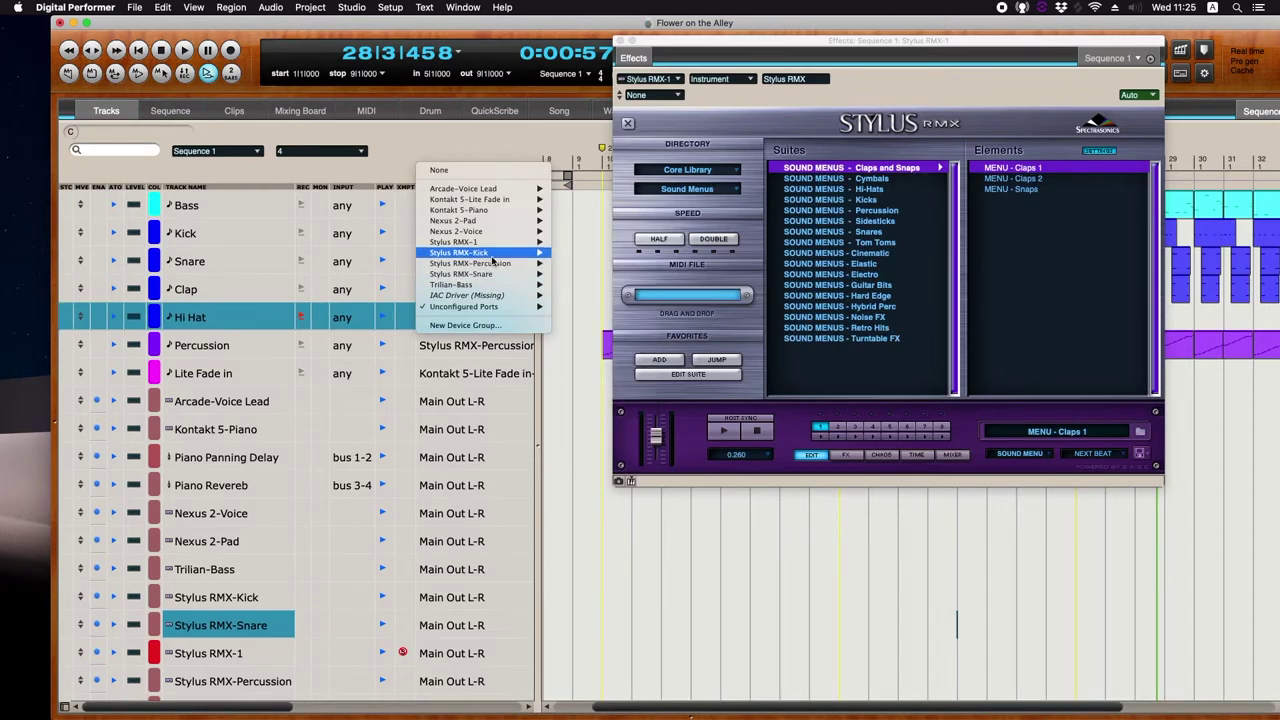
mouse_move(493, 253)
click(592, 245)
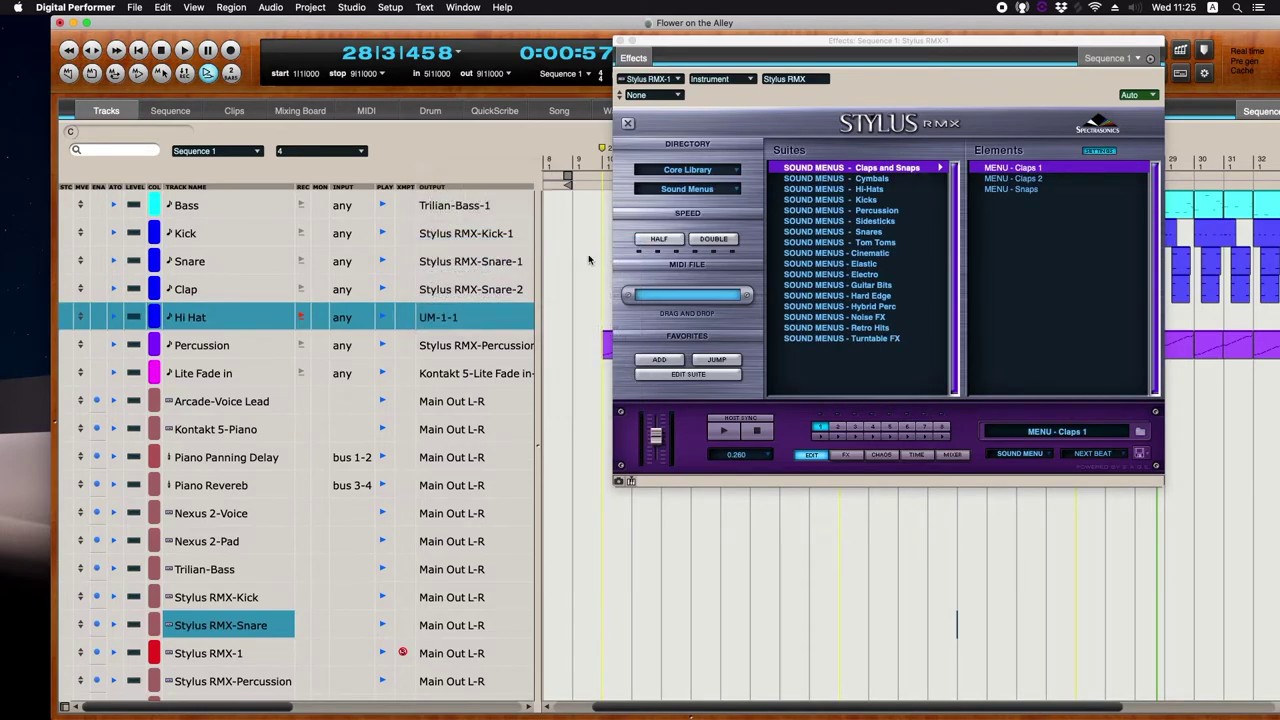
- Match the Stylus RMX-1 track's colour to the other instrument tracks and rename it Stylus RMX-Hi Hat
click(155, 655)
click(217, 462)
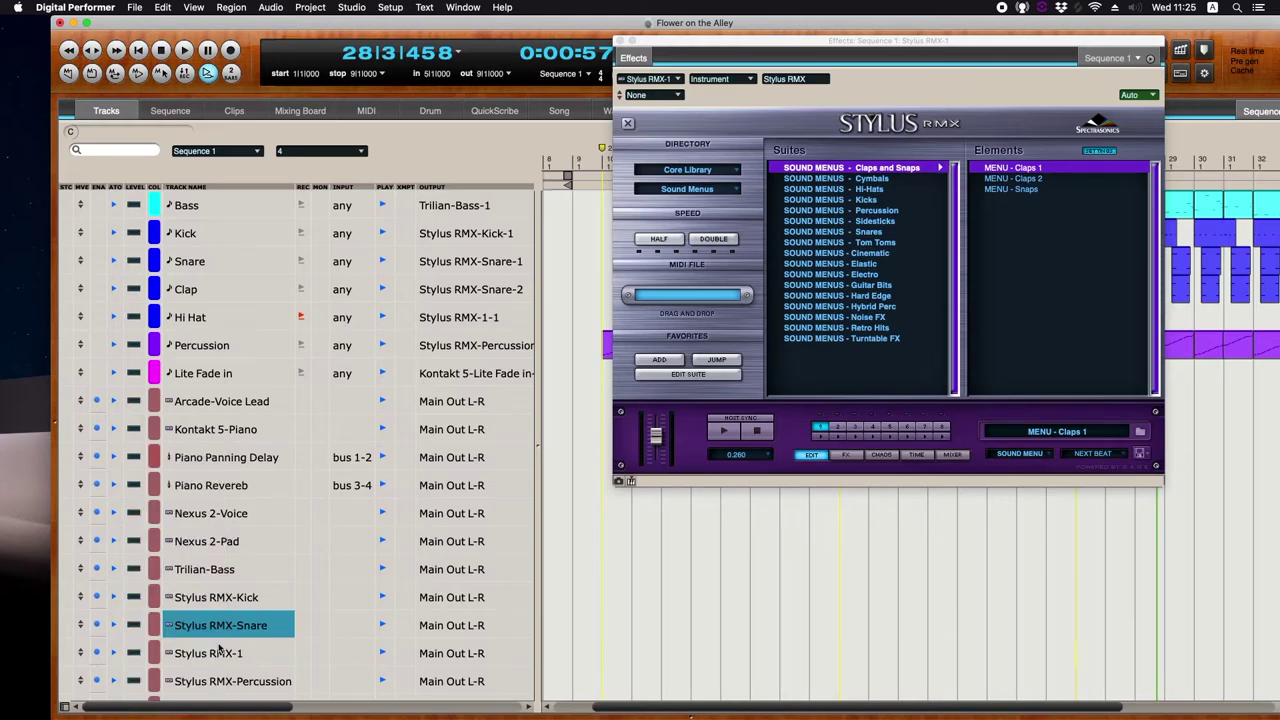
click(233, 653)
click(250, 654)
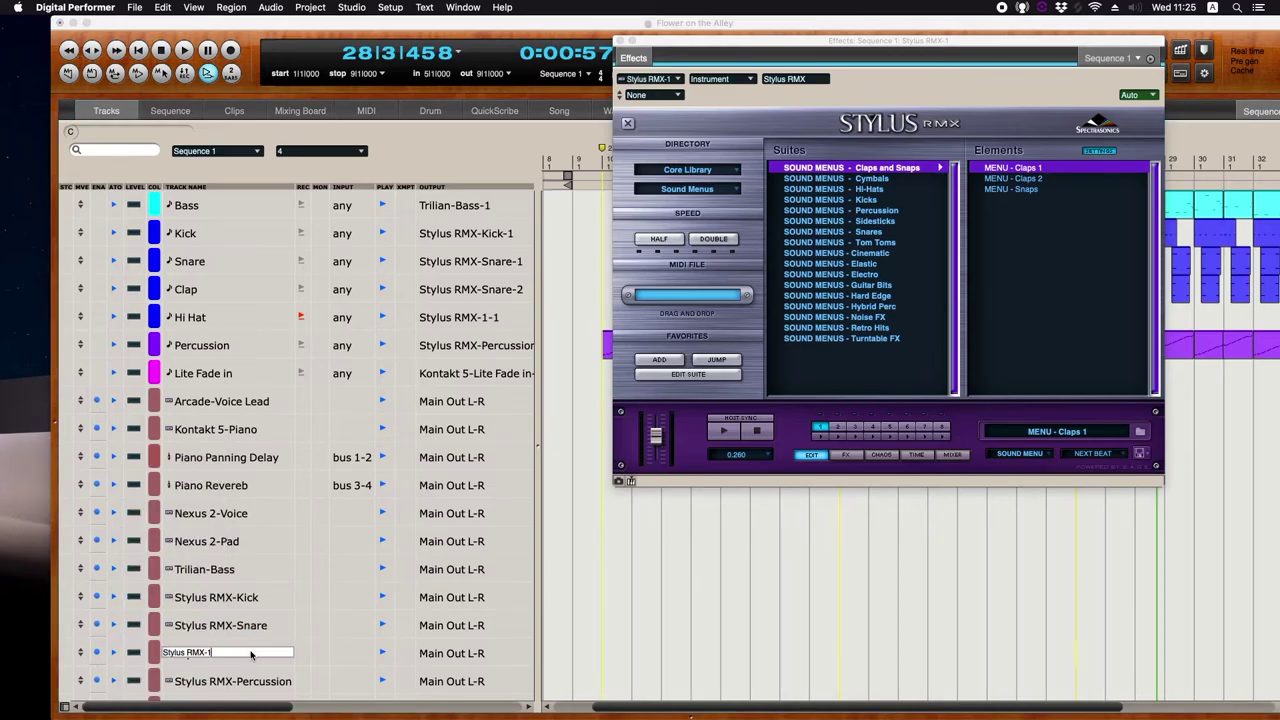
text(Hi Hat)
key(Return)
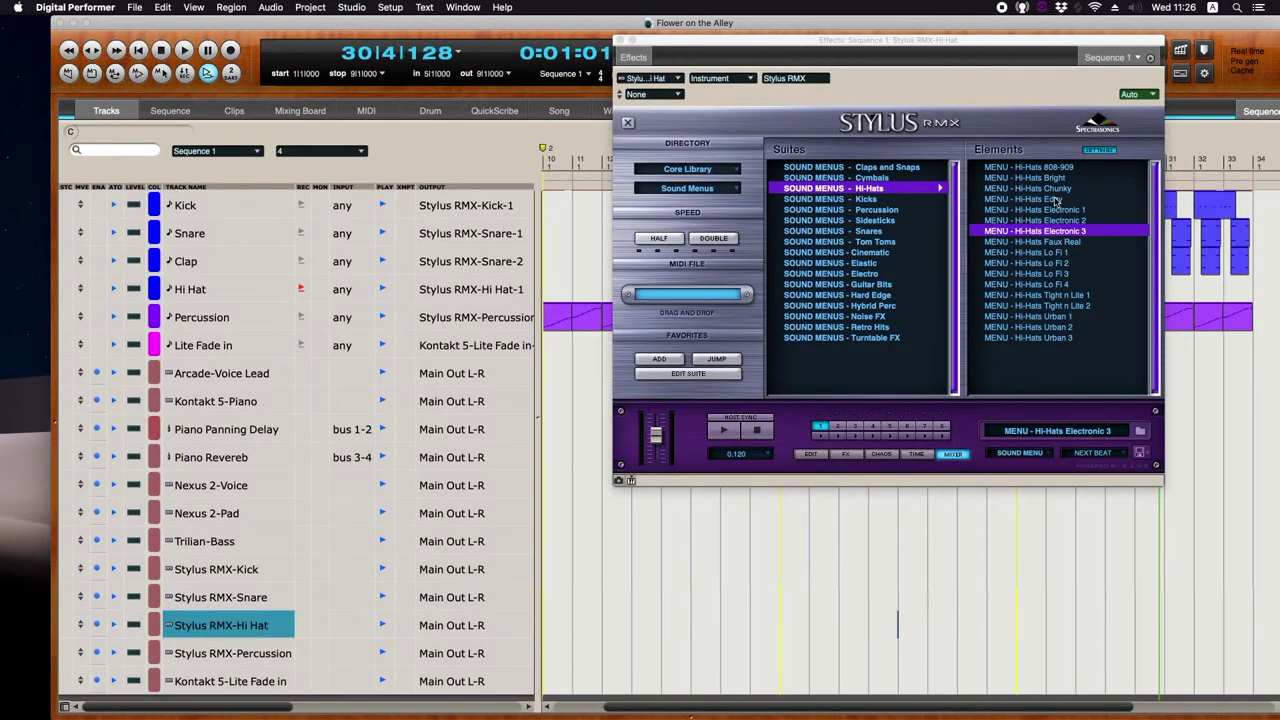
- Audition the Edgy and Chunky hi-hat kits, load MENU - Hi-Hats Tight n Lite 1, and close the instrument window
click(1055, 199)
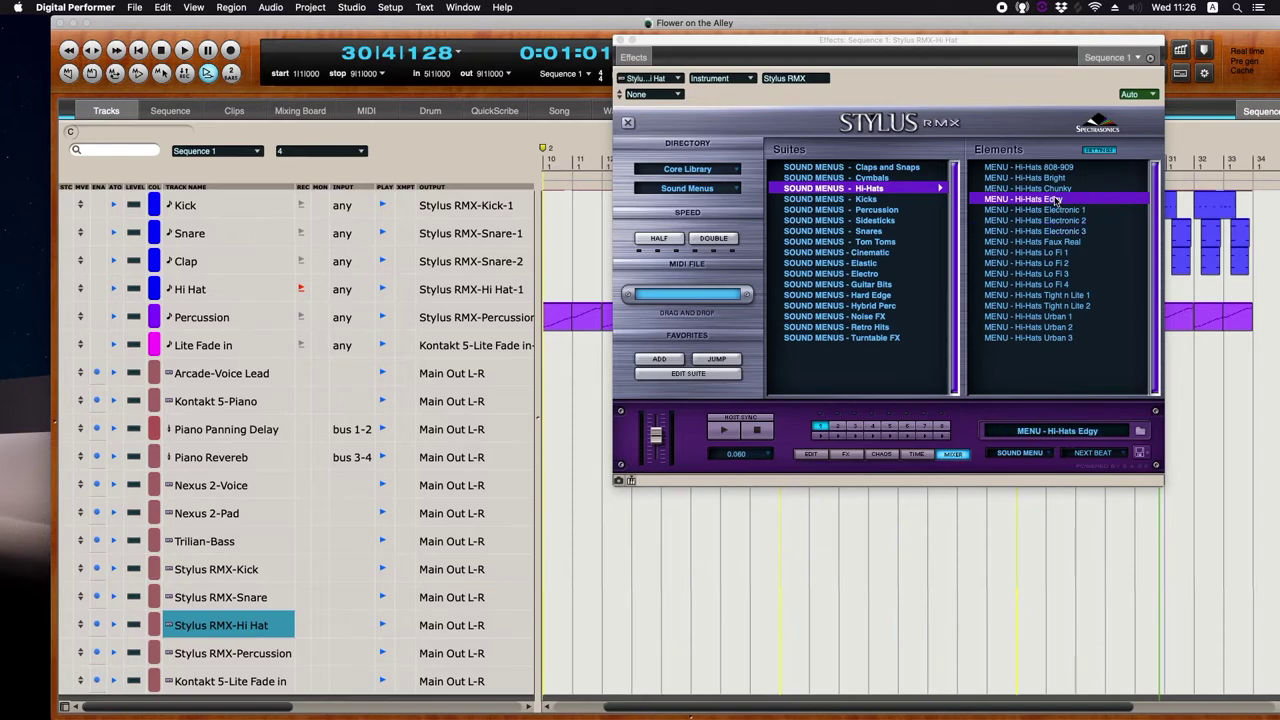
click(1065, 188)
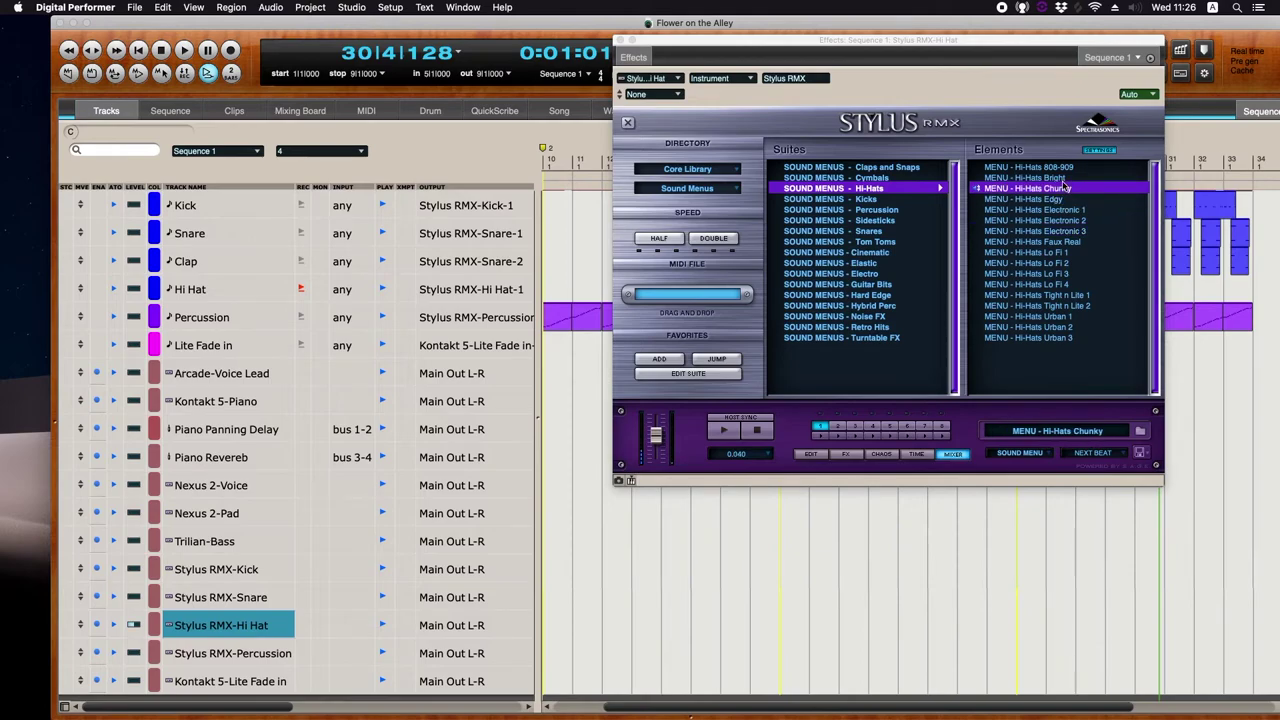
click(1078, 296)
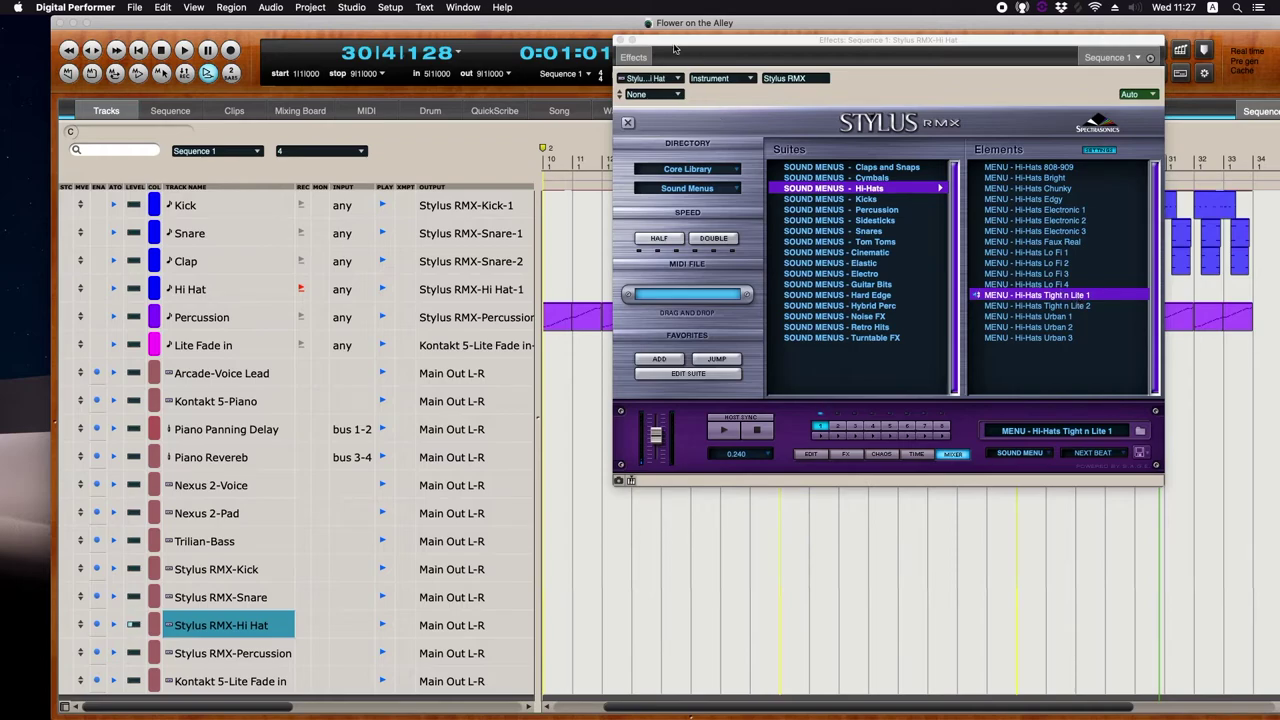
click(620, 41)
- Start playback around bar 24 and record a hi-hat part on the Hi Hat track over bars 26 and 27
click(971, 160)
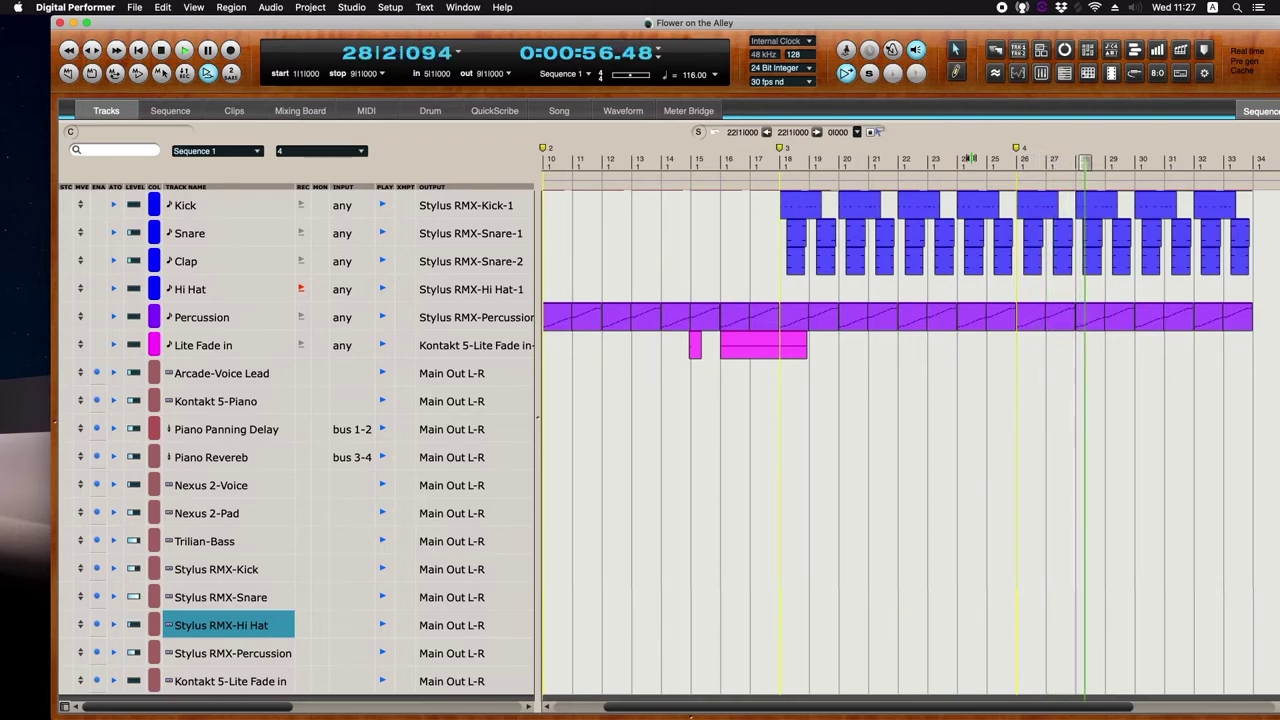
click(971, 158)
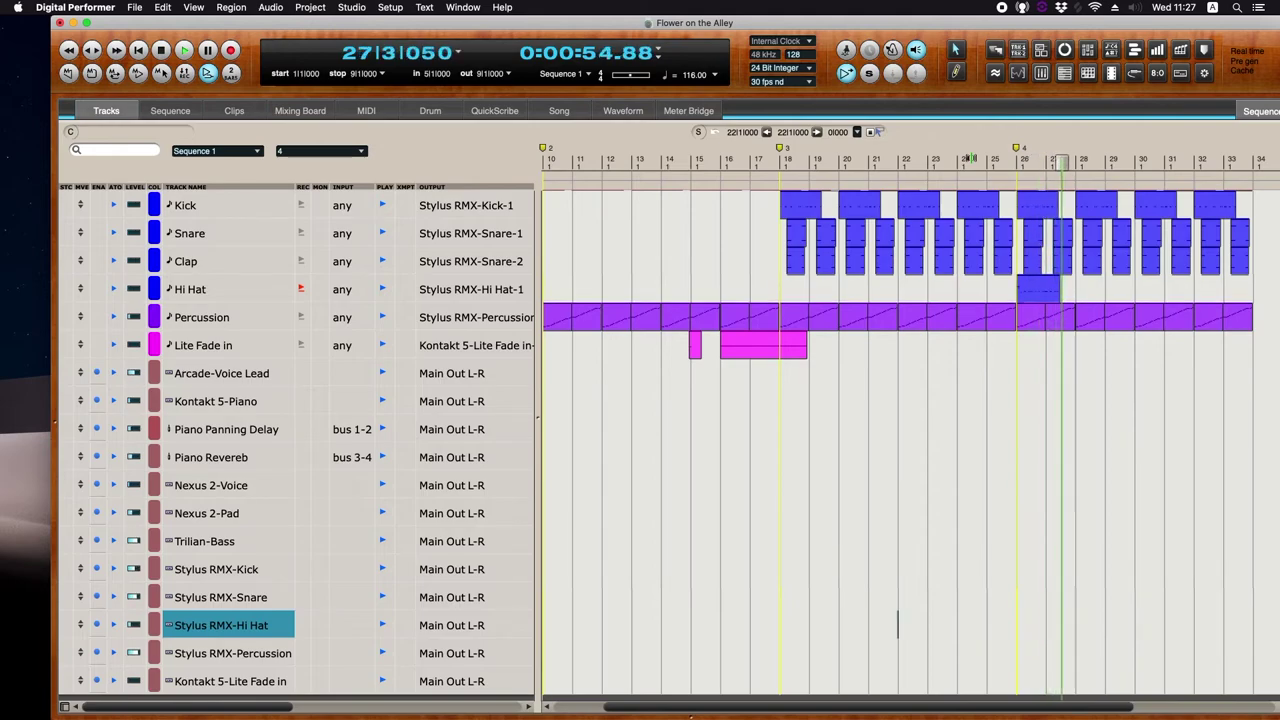
key(space)
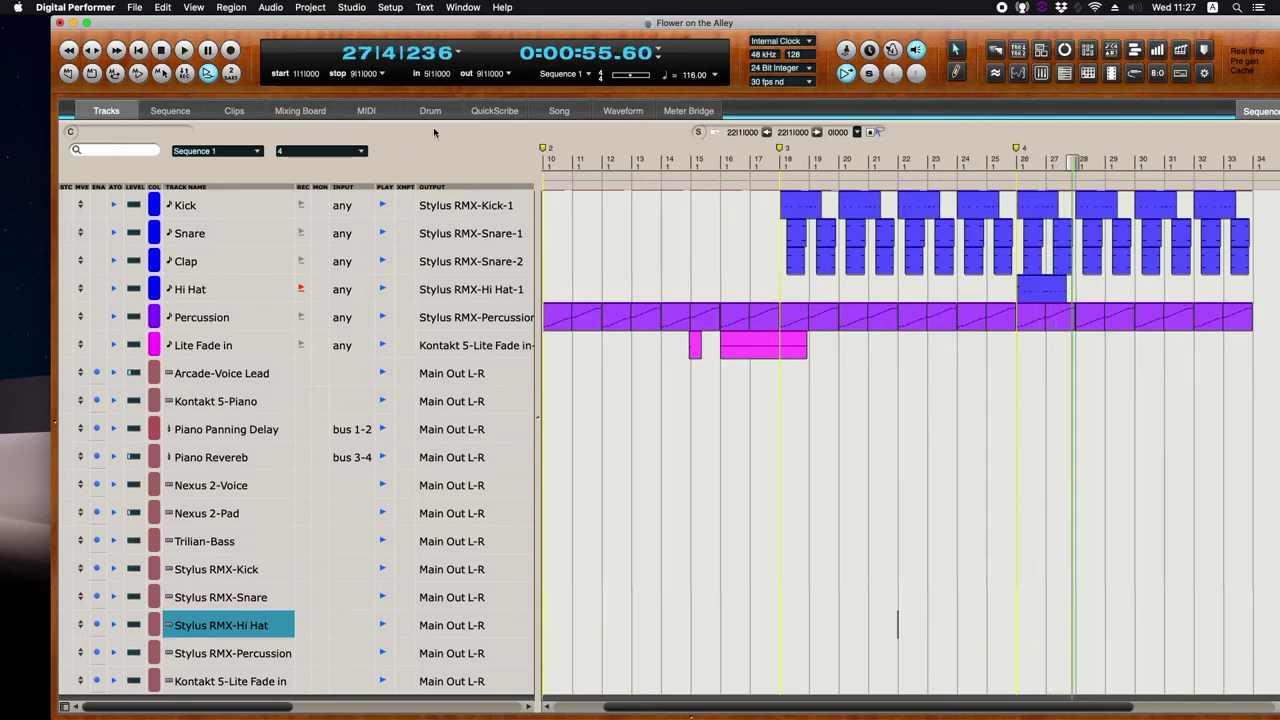
- Open the Drum editor and show only the Hi Hat track in place of Voice Lead
click(435, 118)
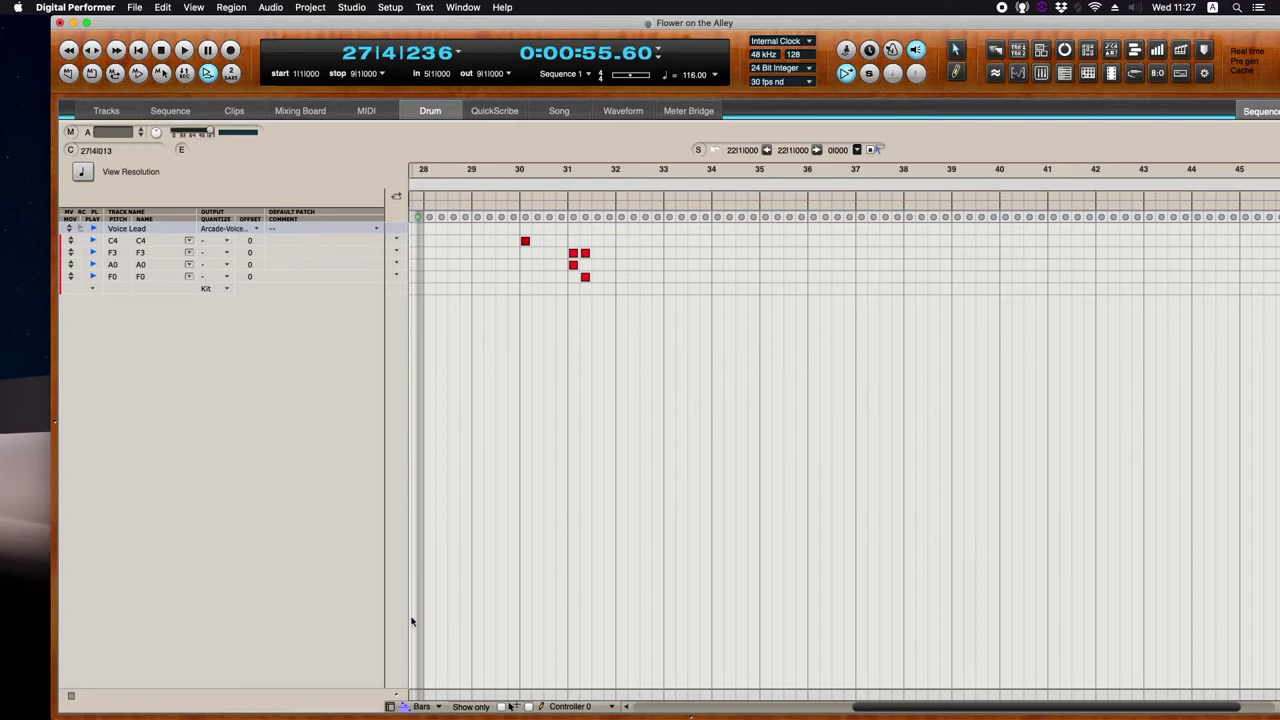
click(389, 707)
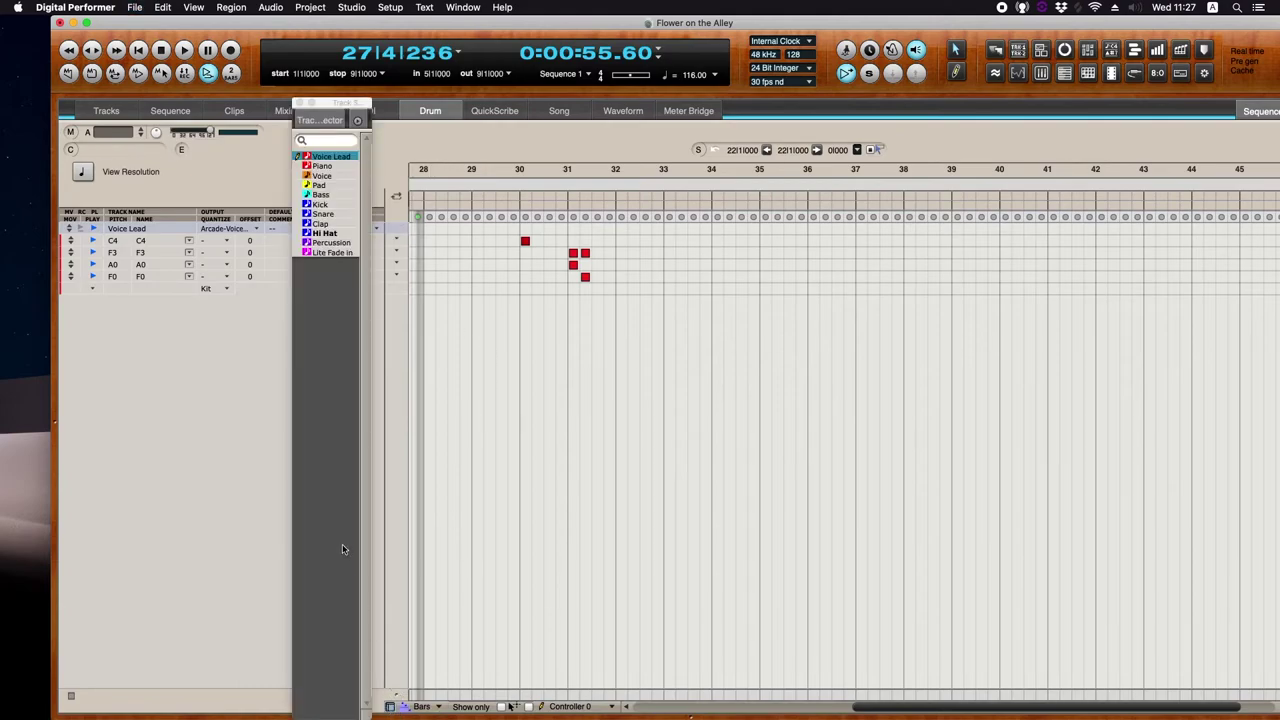
click(334, 233)
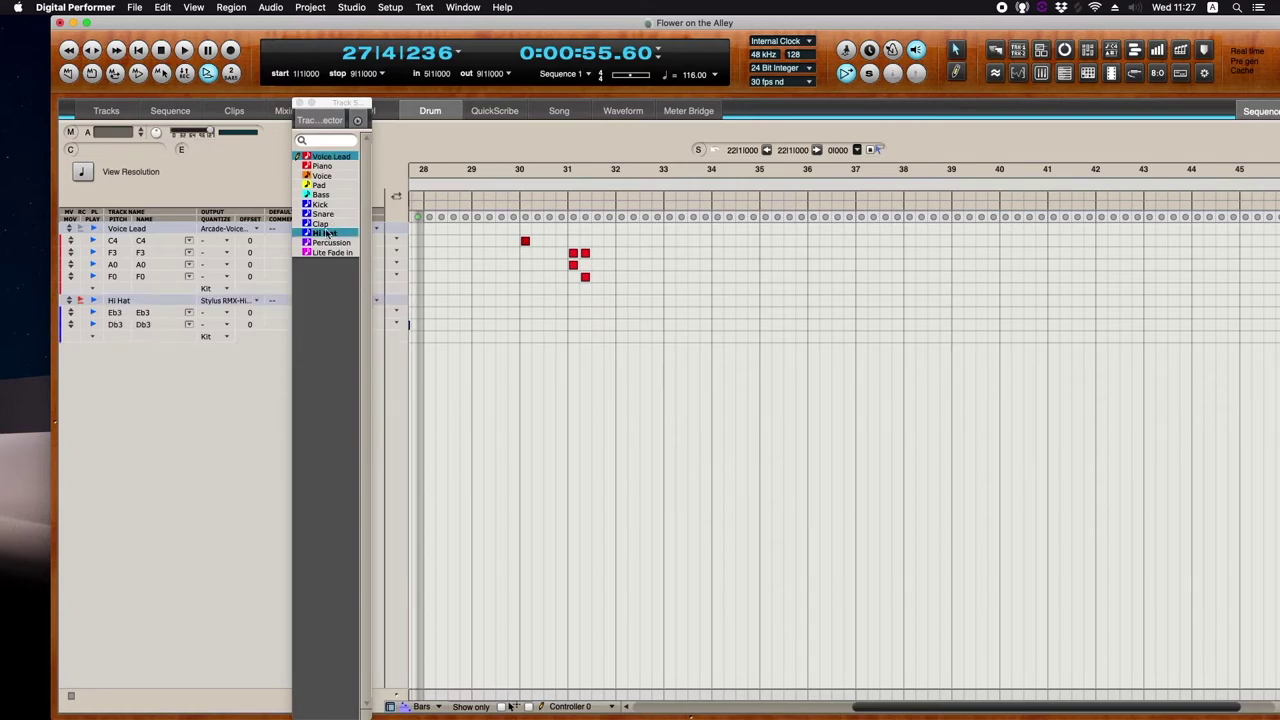
click(330, 158)
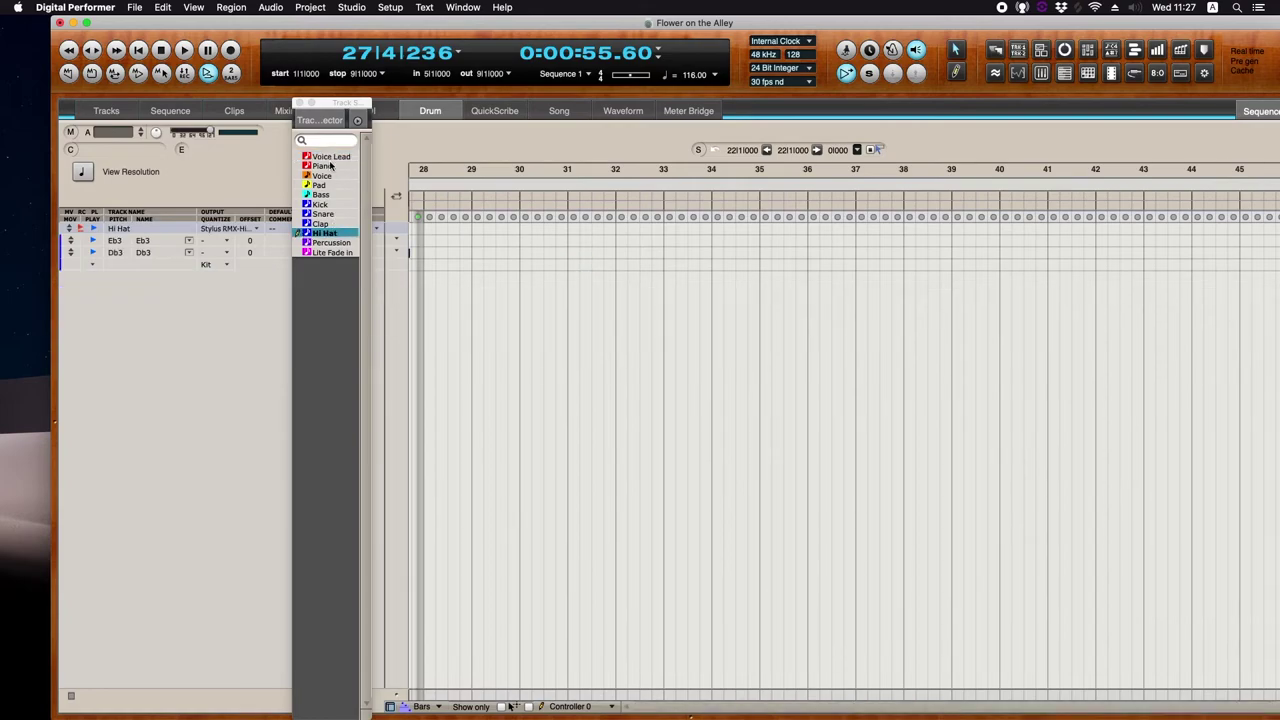
click(299, 103)
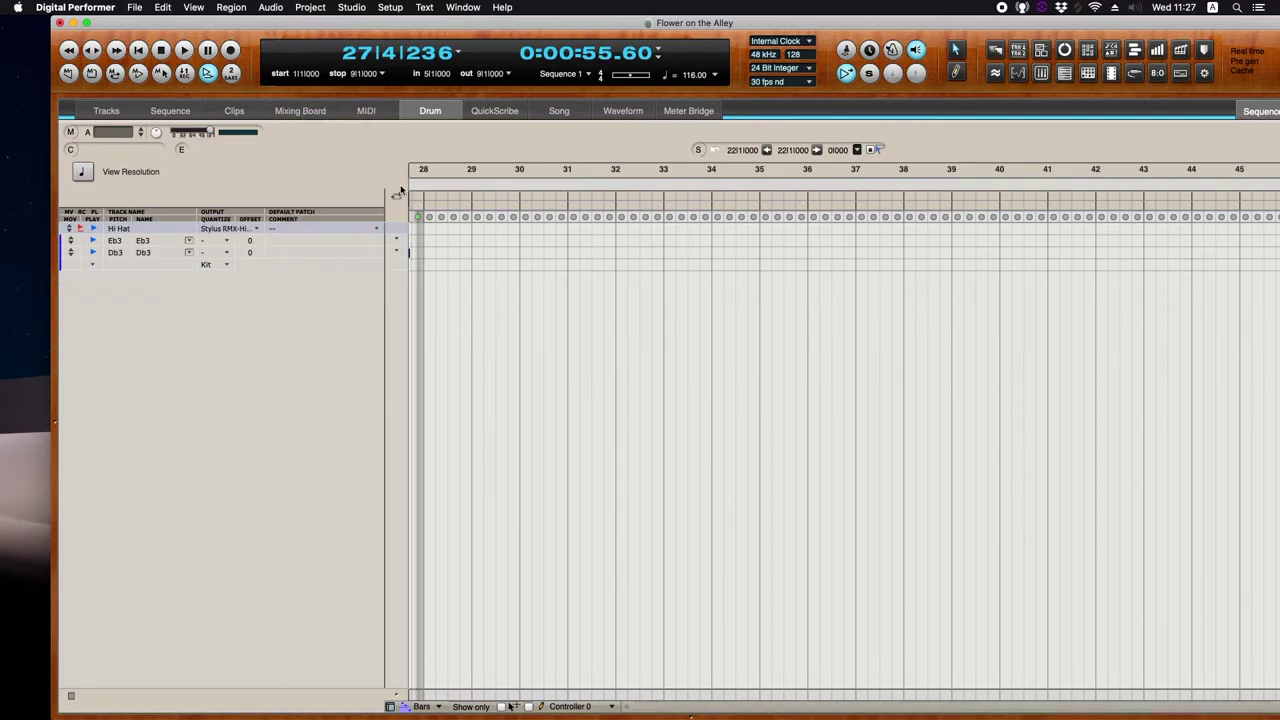
- Enlarge the Eb3 and Db3 rows and magnify the recorded hi-hat hits around bars 26 and 27
click(397, 249)
click(436, 253)
click(396, 277)
click(400, 289)
scroll(560, 278, left, 5)
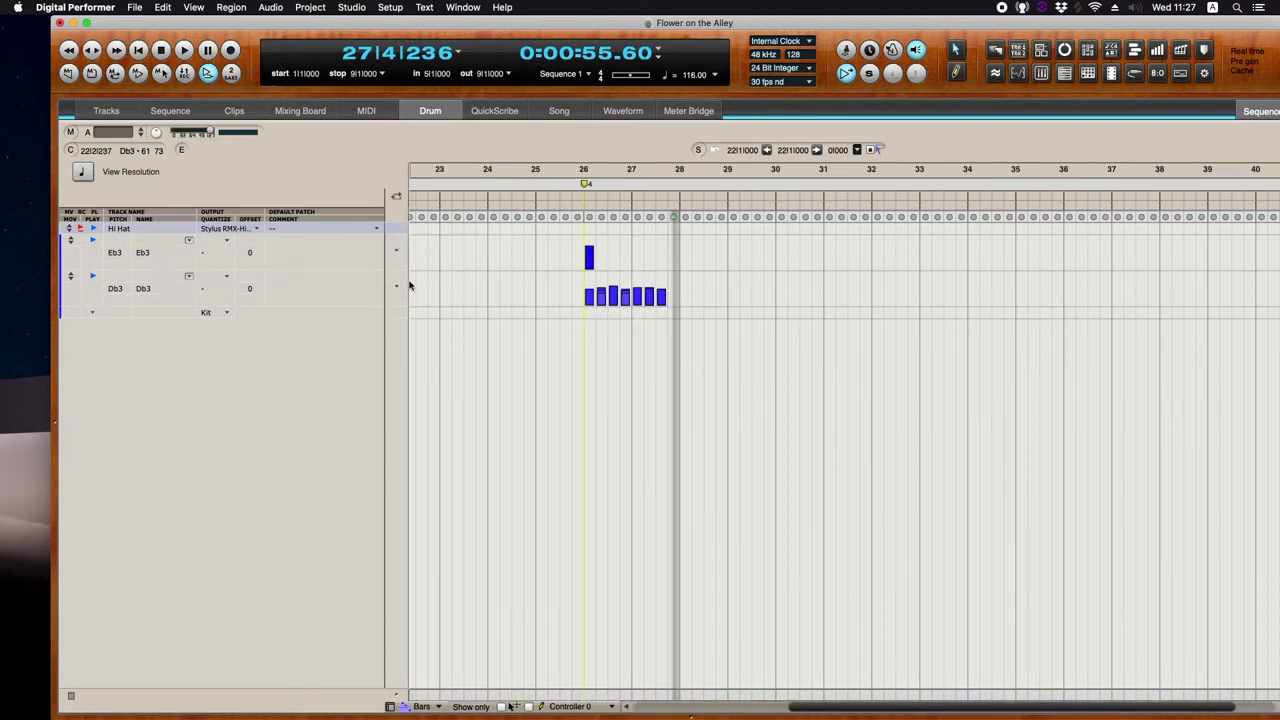
drag(401, 268, 398, 411)
drag(398, 351, 398, 468)
click(558, 214)
key(super+Right)
key(super+Right)
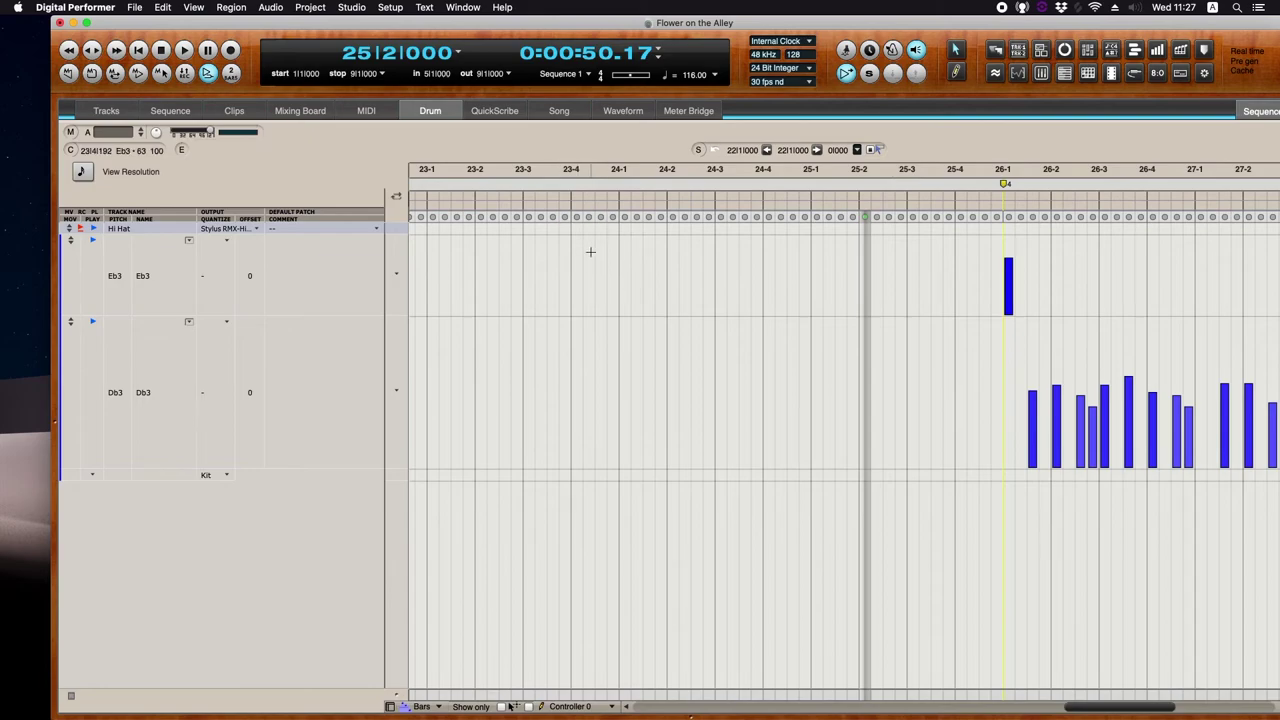
- Play the hi-hat part and raise the velocities of the Eb3 hit at 26-1 and the Db3 hit at 26-2
key(space)
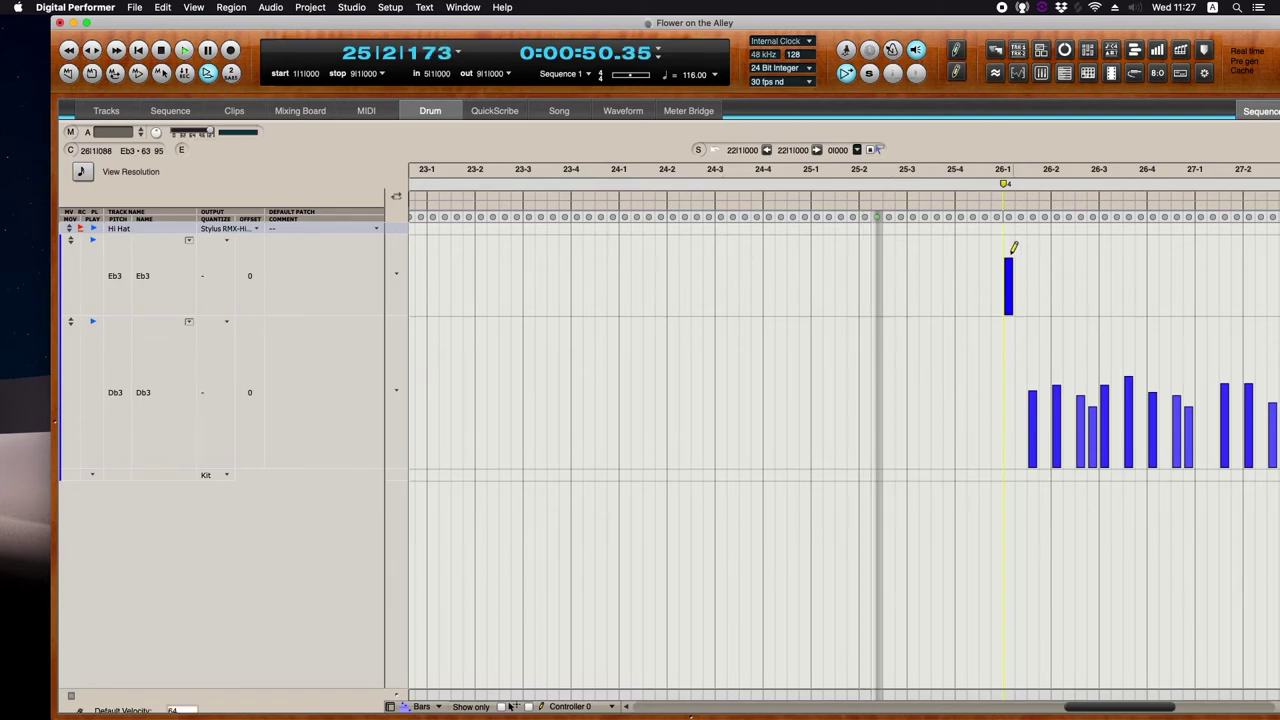
key(super+bracketright)
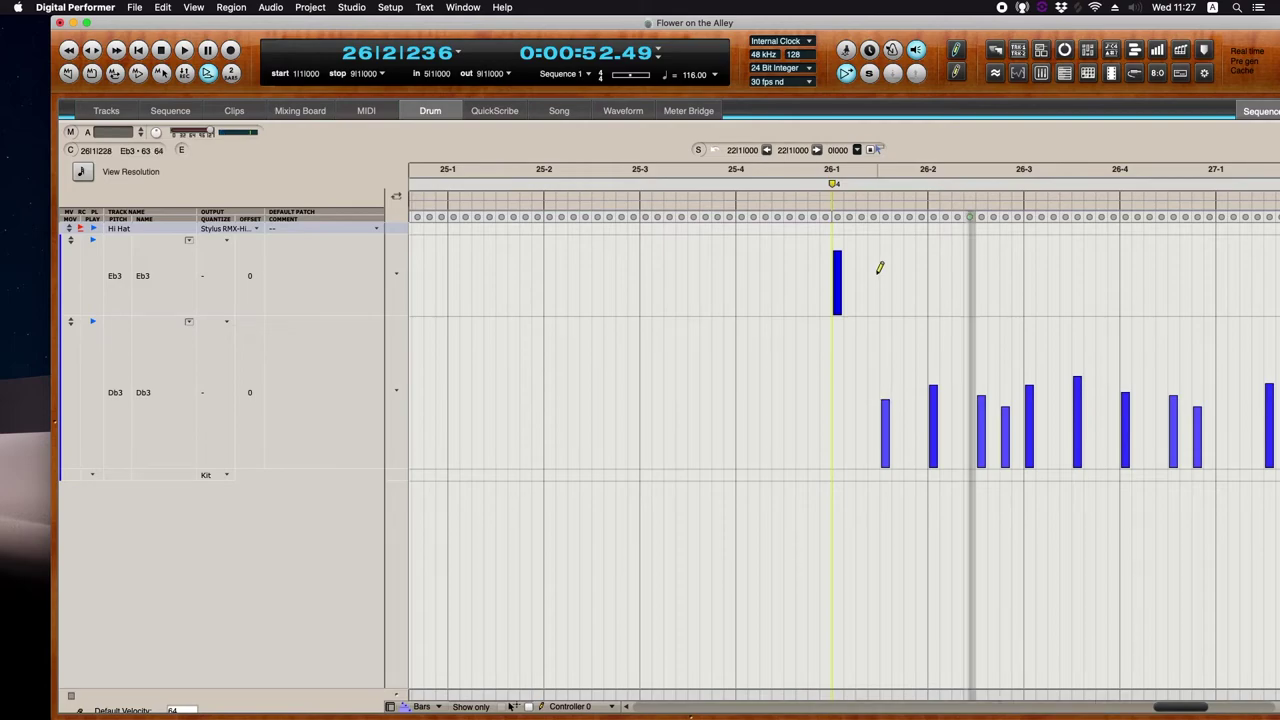
click(803, 198)
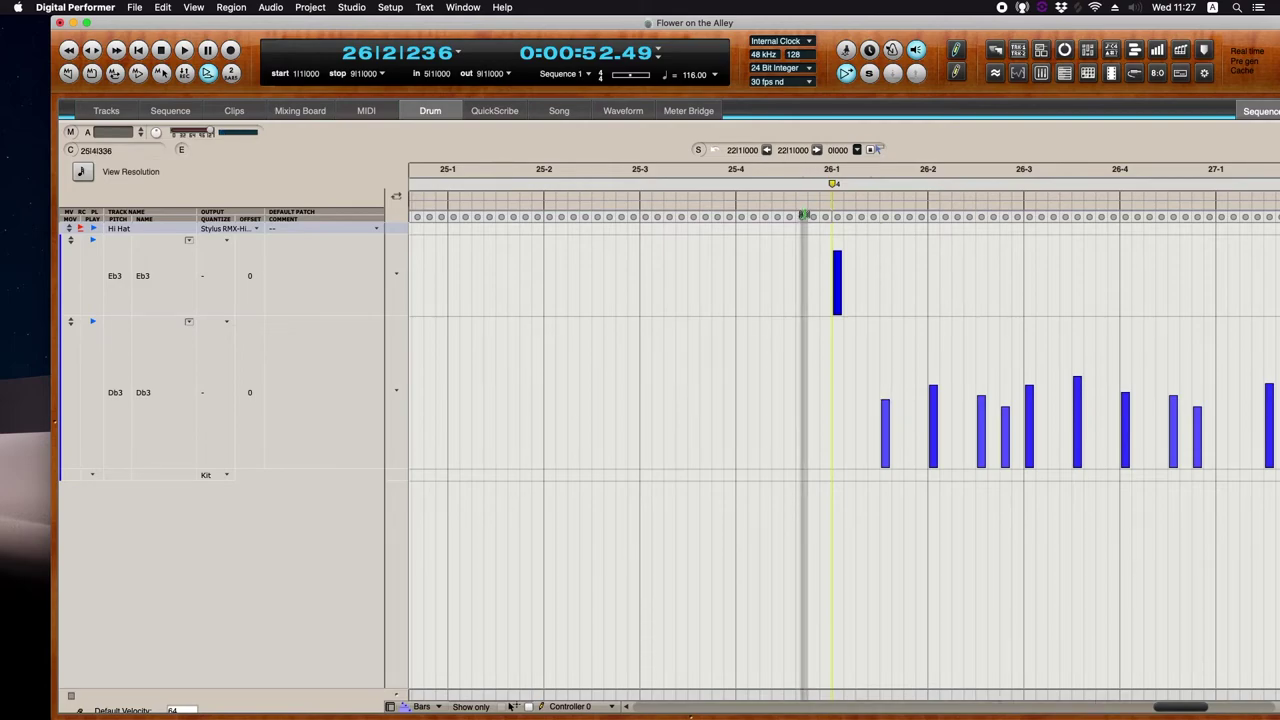
click(932, 342)
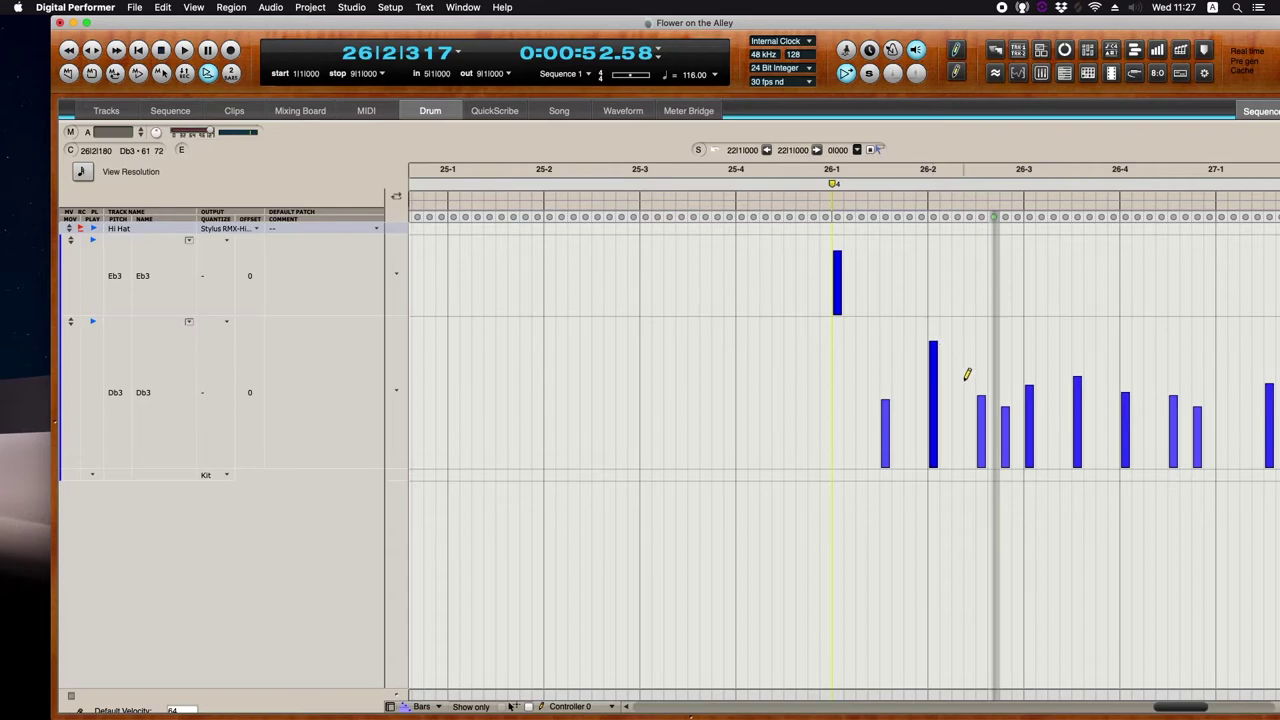
click(837, 275)
click(837, 247)
- Audition bar 26 and raise the velocities of the Db3 hits between 26-2 and 26-3, with the strongest at 26-3
key(space)
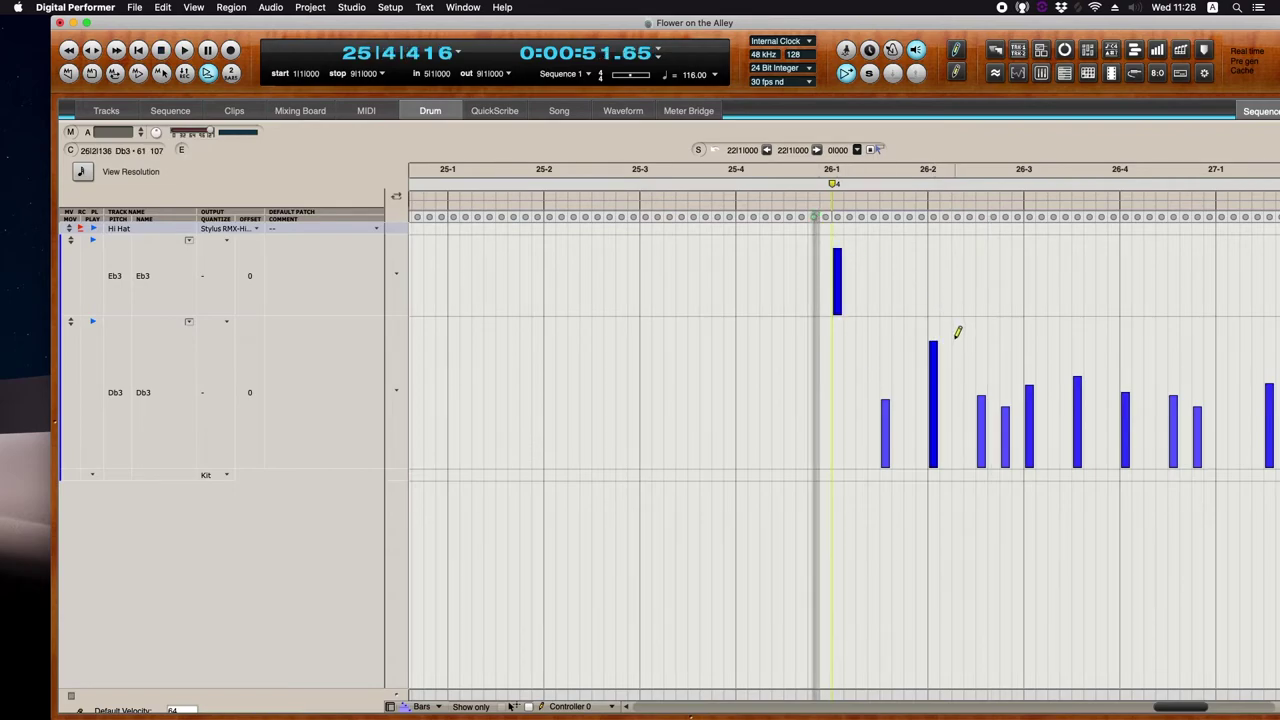
key(space)
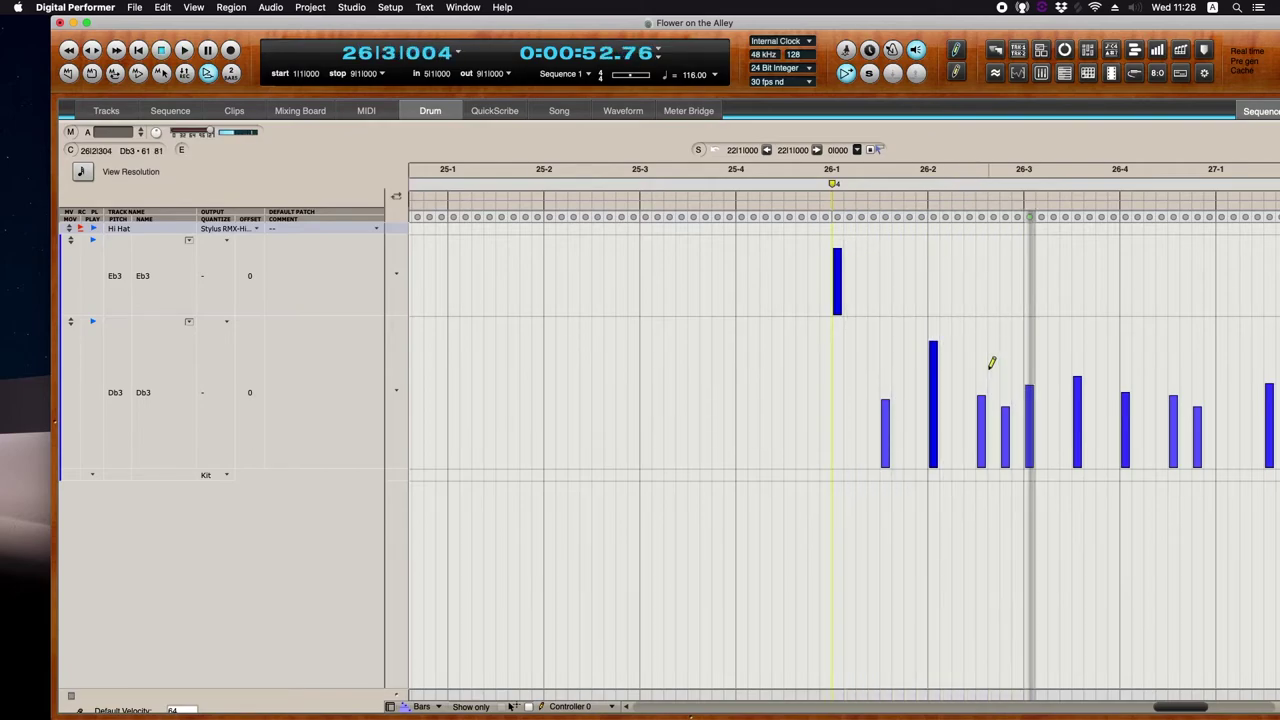
drag(1026, 364, 1028, 345)
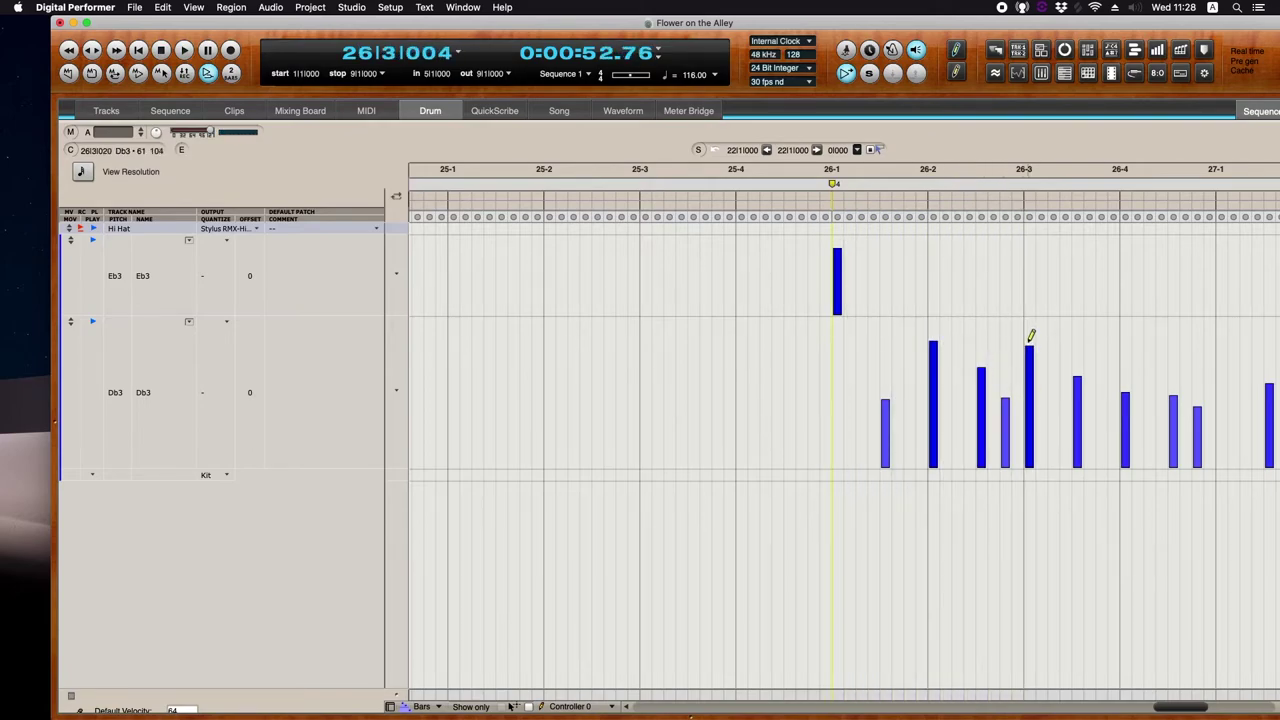
click(800, 218)
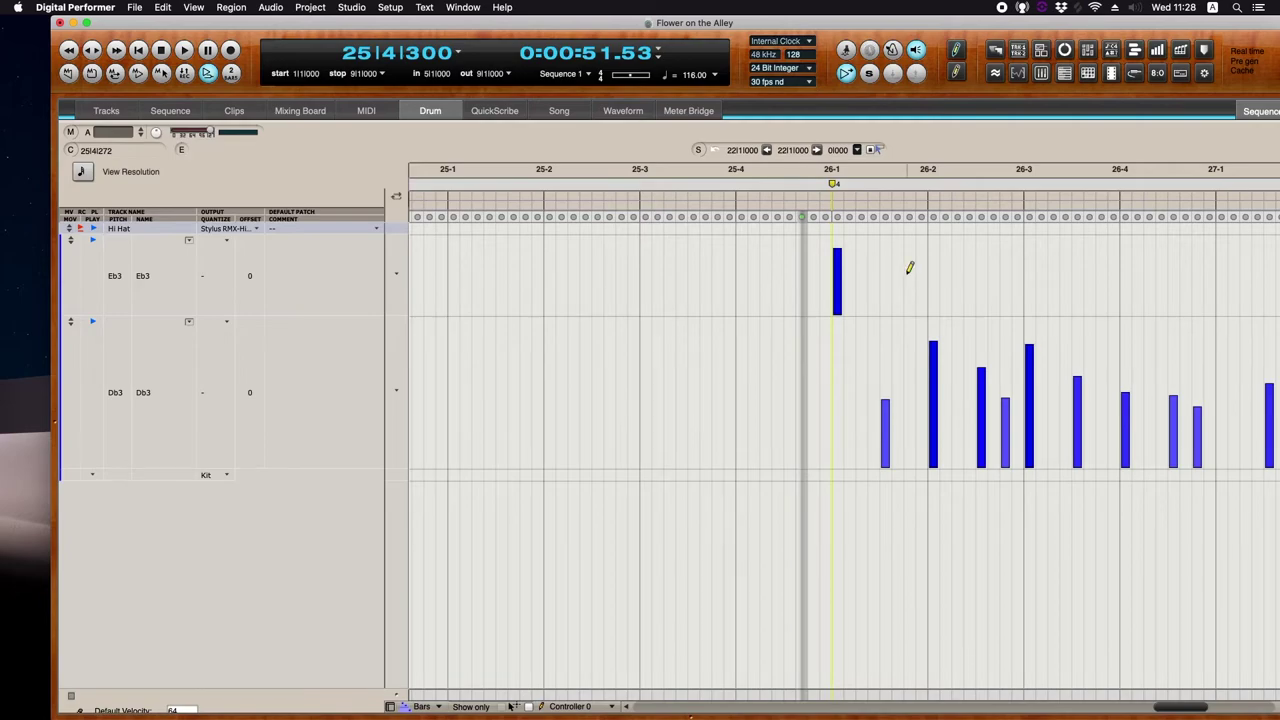
key(space)
scroll(1009, 294, right, 1)
scroll(1000, 337, right, 2)
key(space)
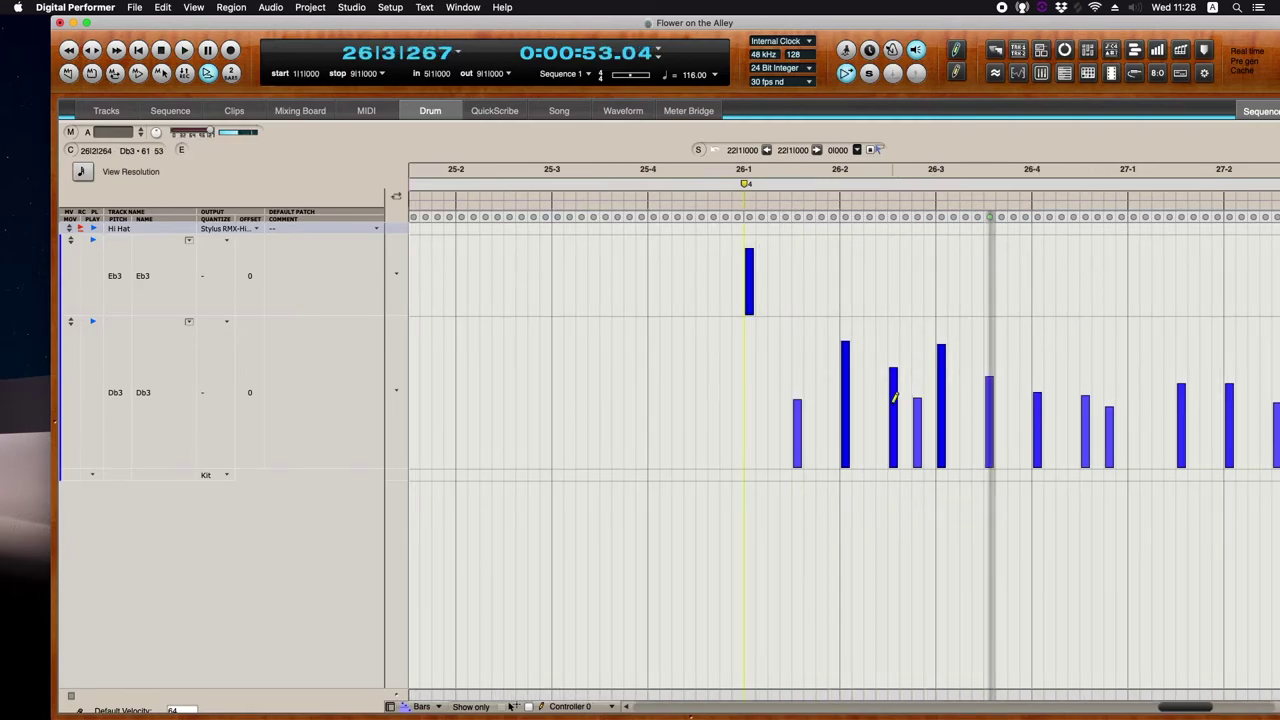
- Lower the two Db3 hits between 26-2 and 26-3, and accent the Db3 hit at 26-4
drag(893, 402, 892, 394)
click(917, 433)
click(704, 218)
scroll(955, 320, right, 1)
key(space)
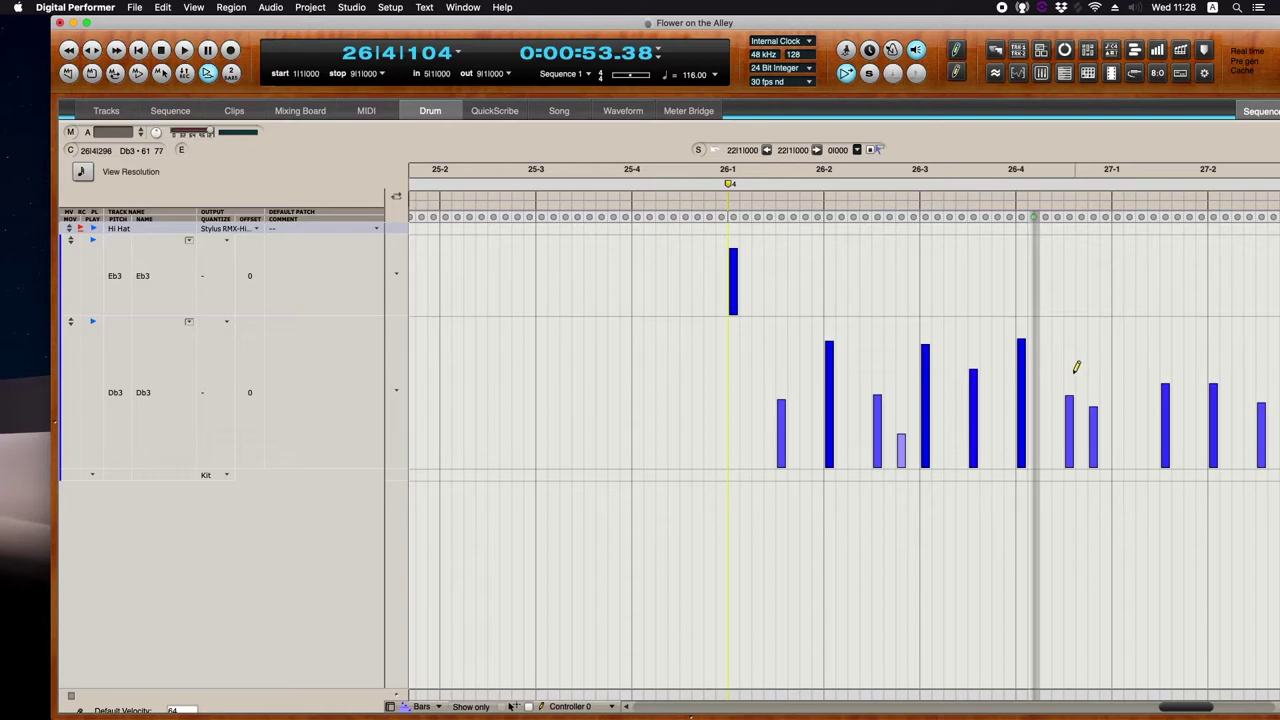
- Replay bar 26 and fill the second half of beat 26-4 with additional Db3 hits of alternating velocity
click(711, 218)
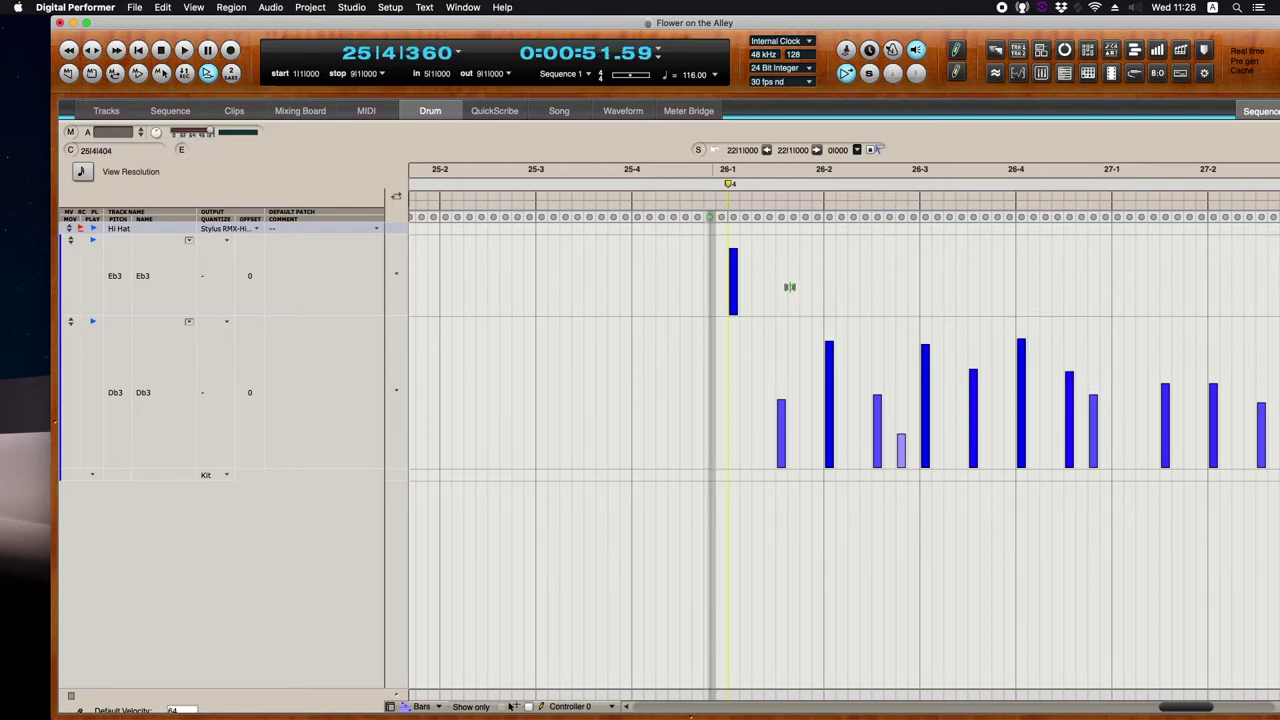
key(space)
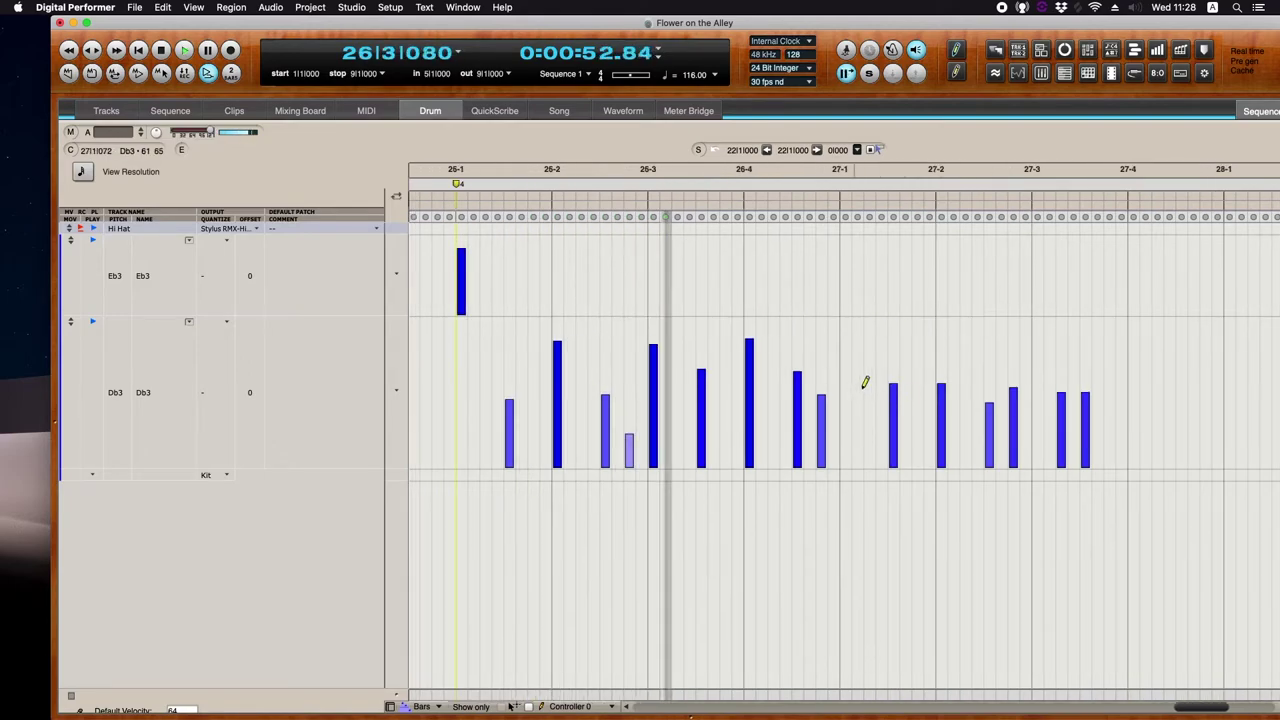
click(806, 392)
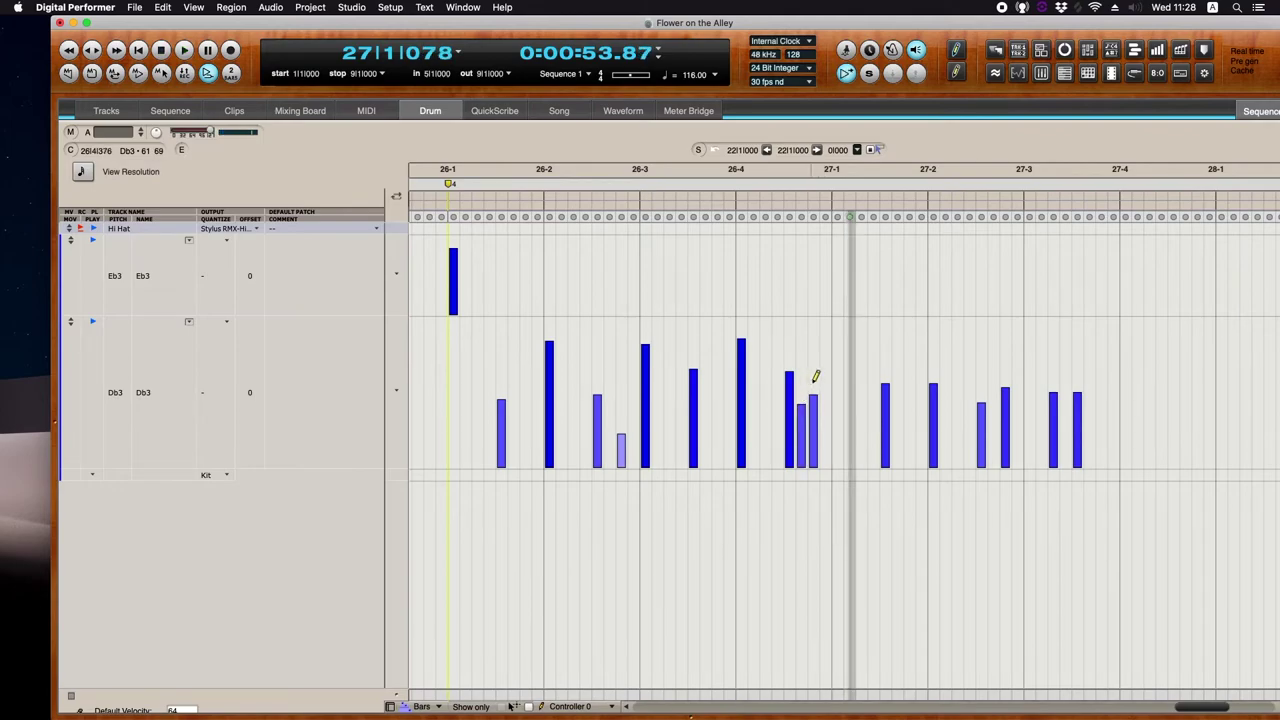
click(428, 215)
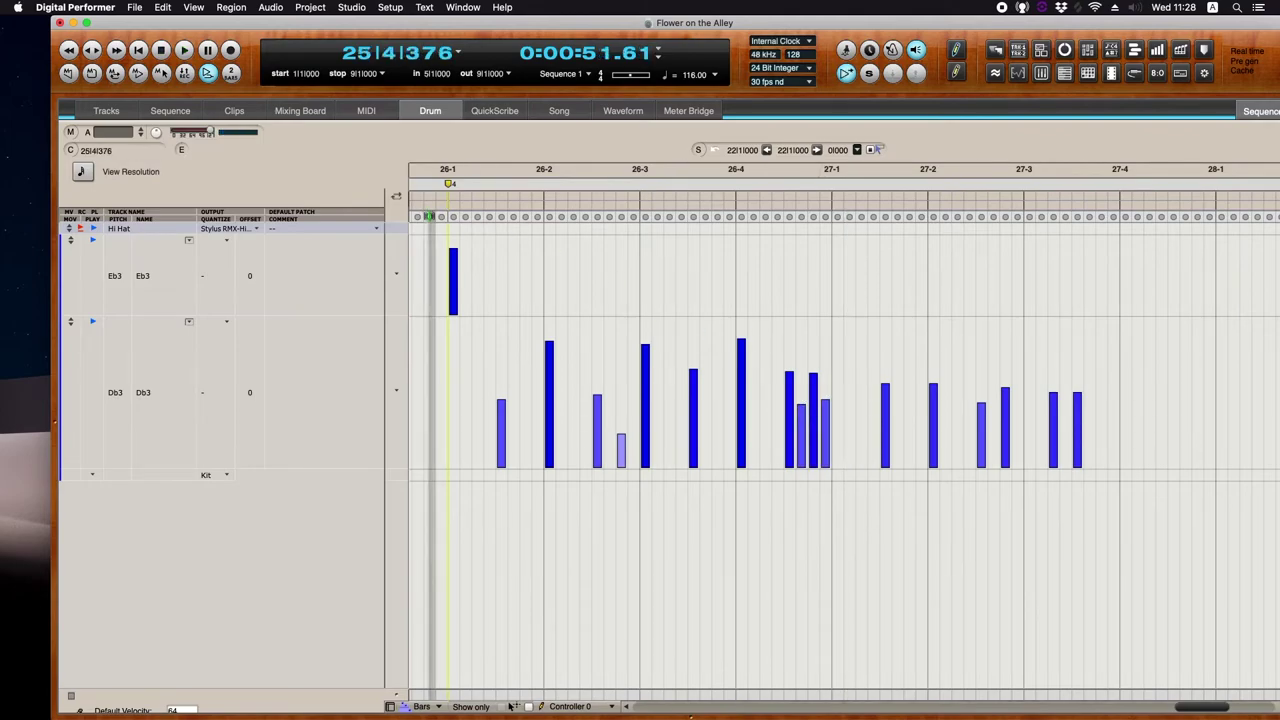
- Audition the fill and lower the velocities of its first Db3 hit and the Db3 hit midway between 26-3 and 26-4
key(space)
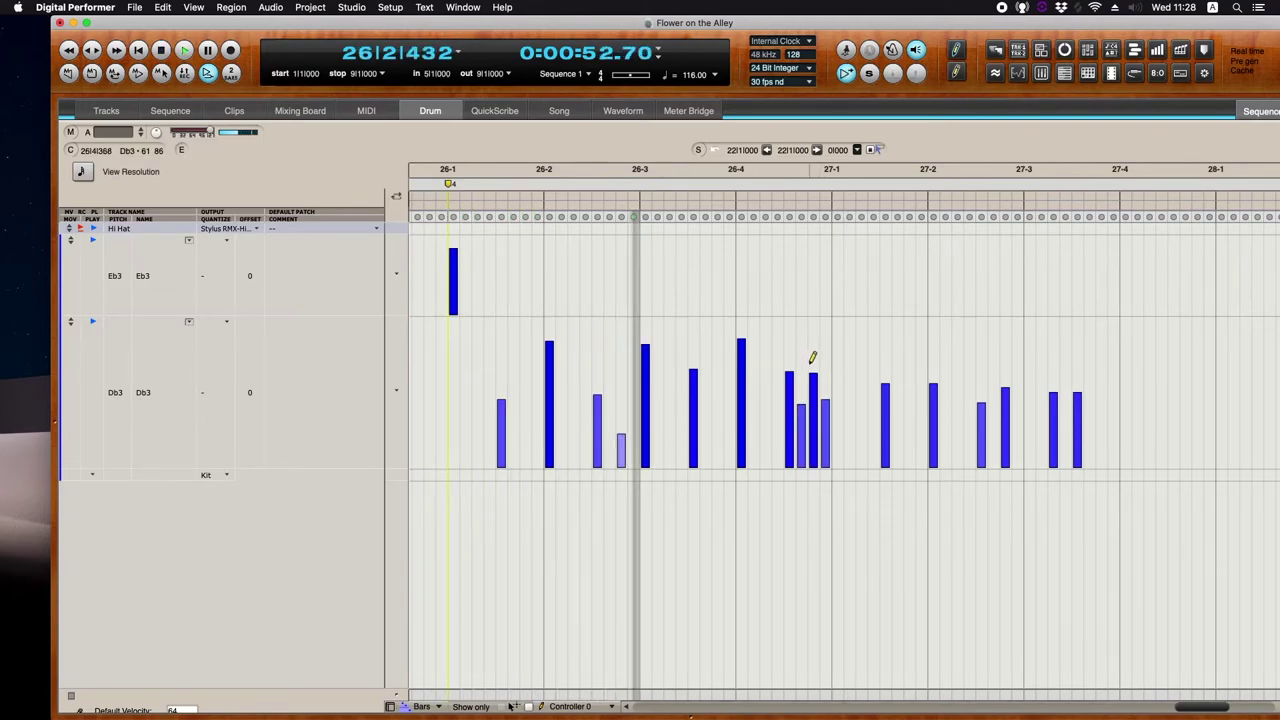
key(space)
click(790, 380)
click(790, 378)
click(423, 214)
key(space)
click(692, 388)
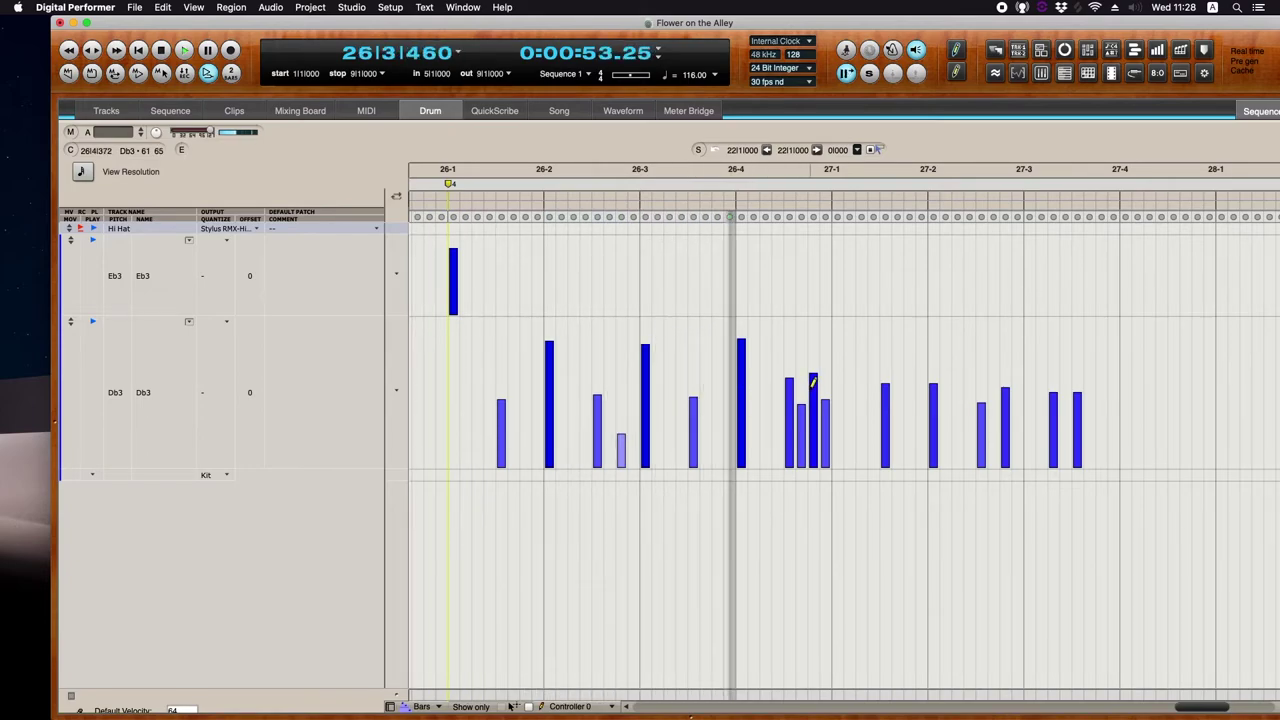
- Accent Db3 at 27-1, 27-2 and 27-3, and remove the weaker hit just after 27-3
click(766, 337)
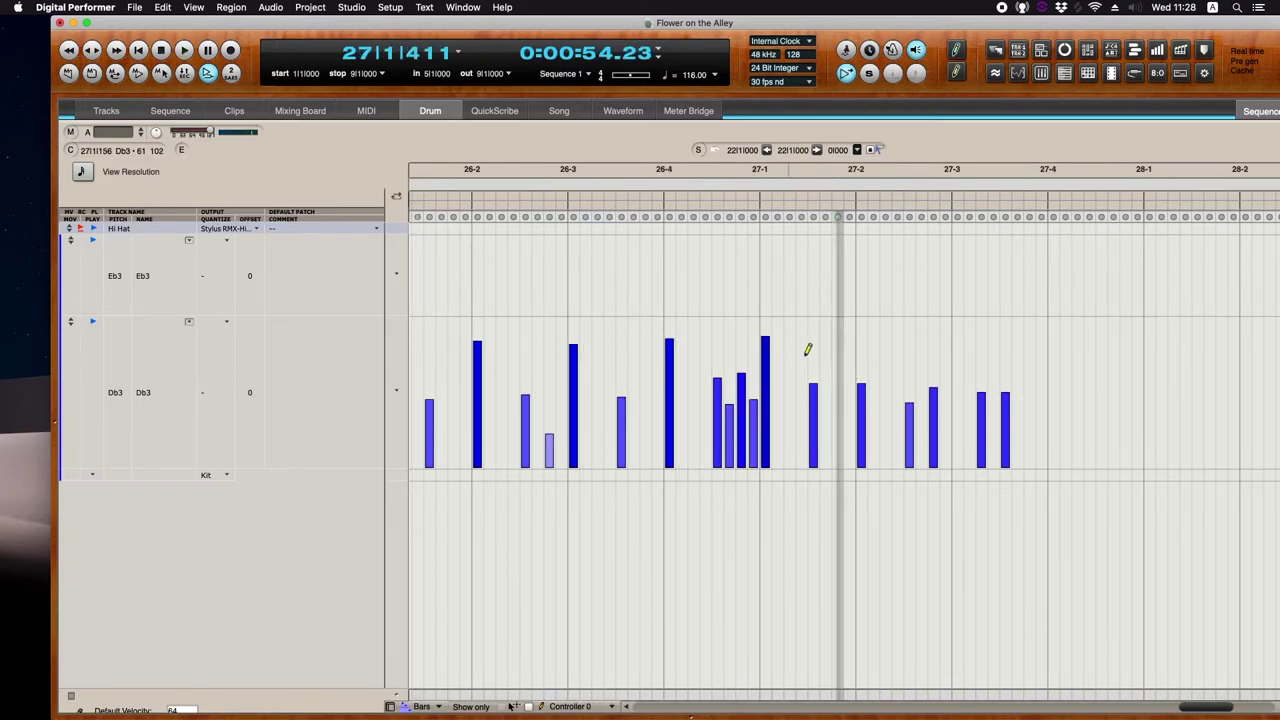
click(862, 337)
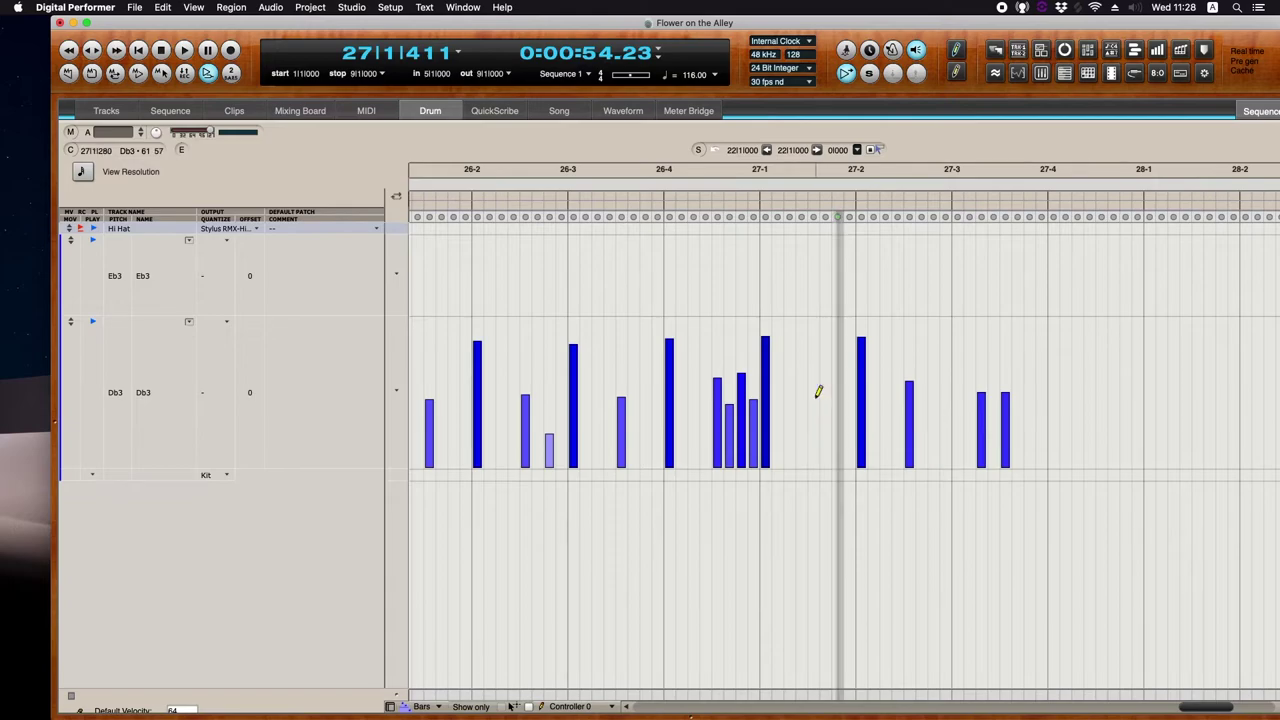
click(958, 335)
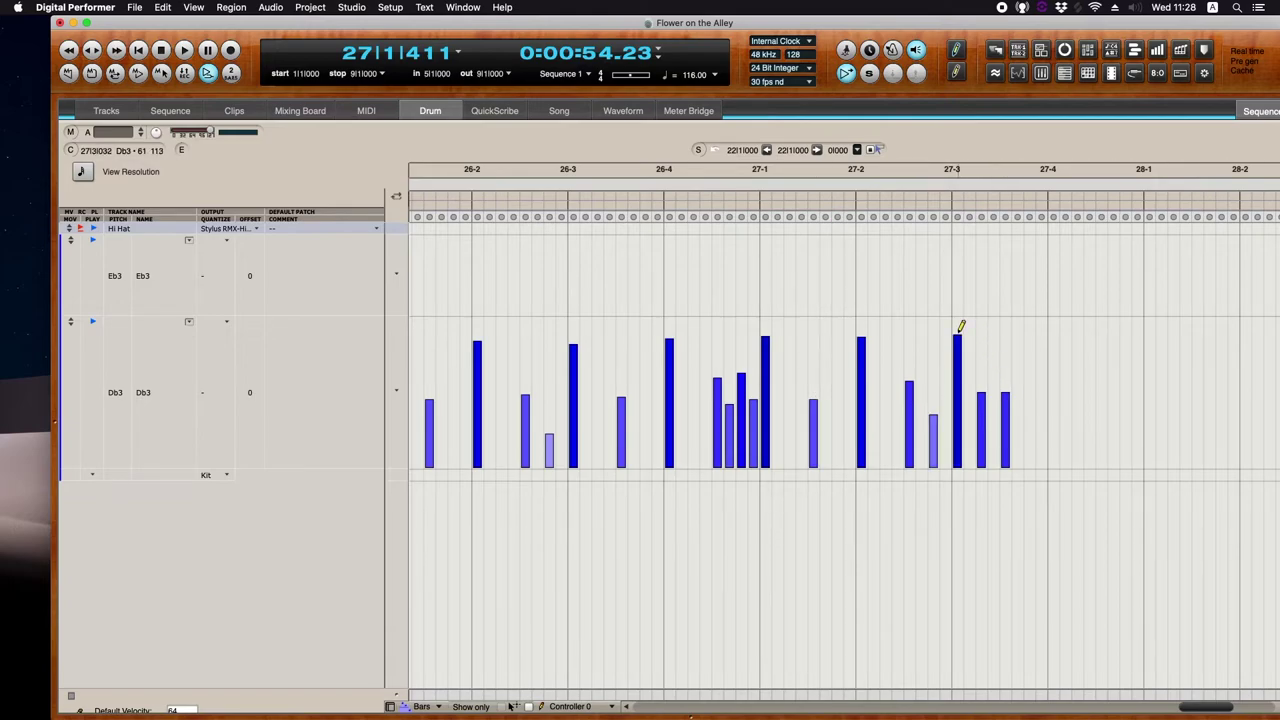
click(982, 393)
scroll(860, 300, left, 3)
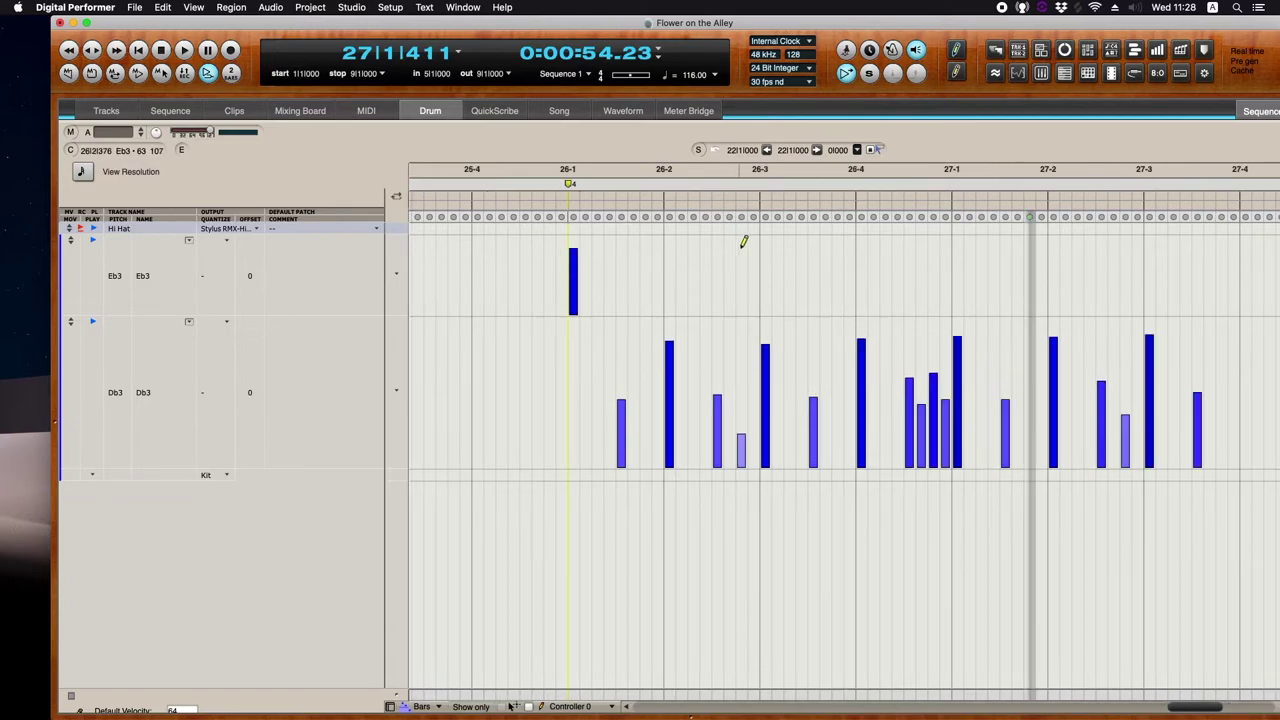
- Play from bar 26 and lower the velocities of the fast Db3 fill hits just before 27-1
click(564, 216)
key(space)
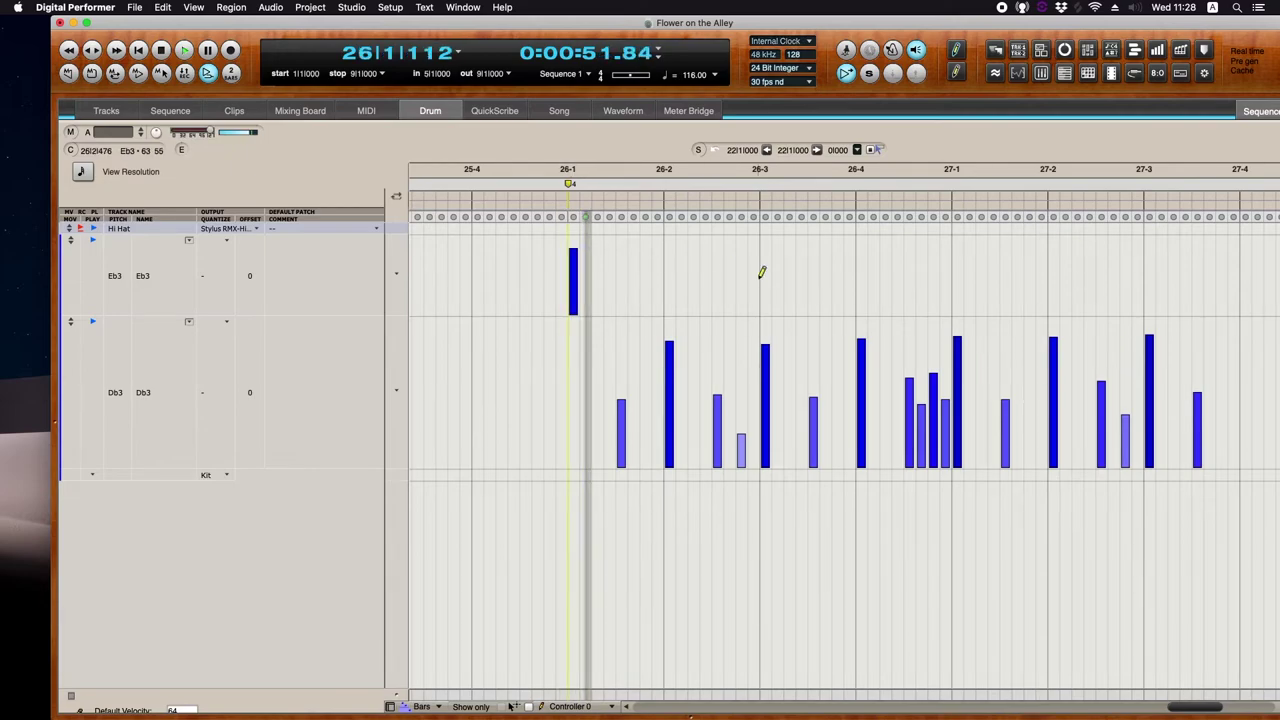
click(921, 400)
click(921, 418)
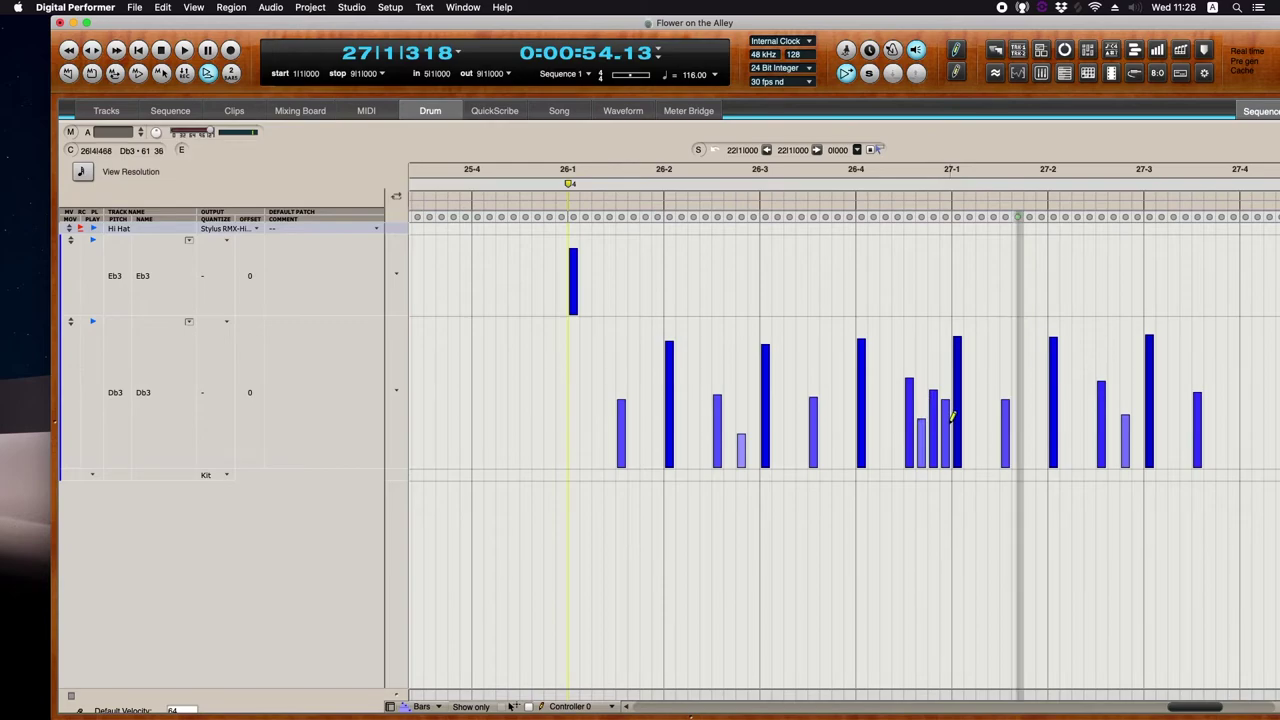
click(562, 216)
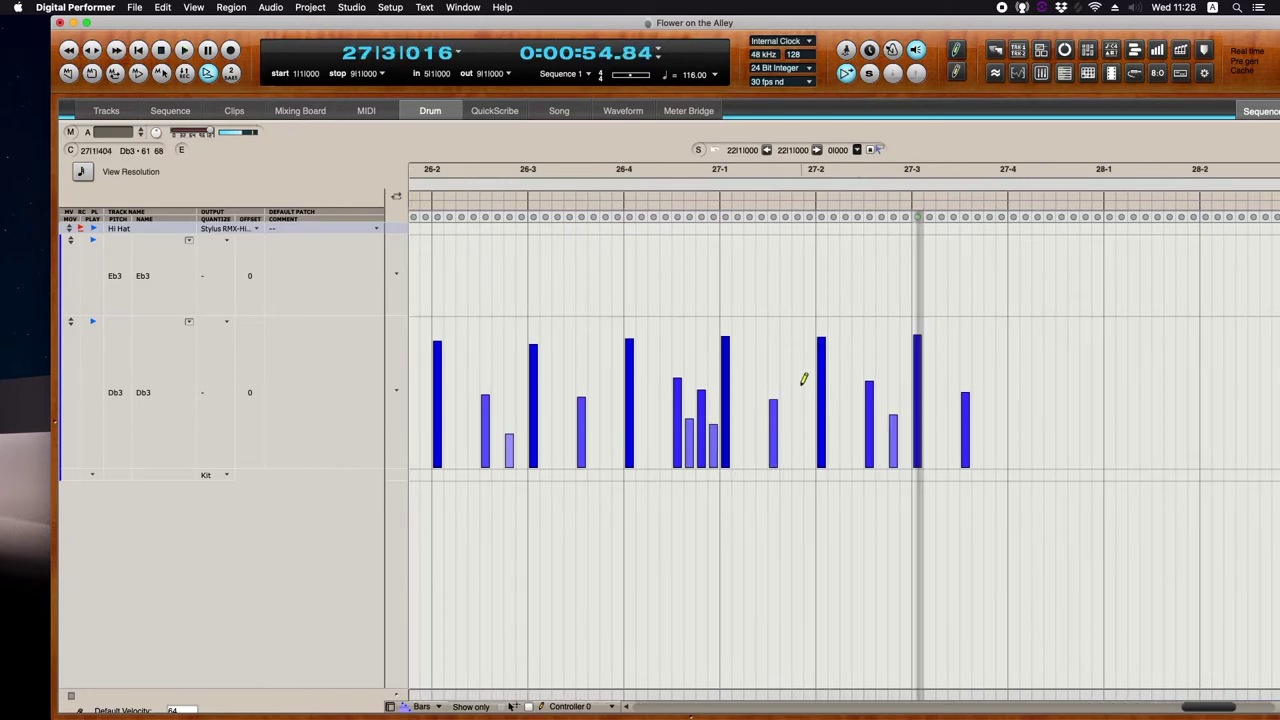
- Add a Db3 hit just before 27-2, soften the one after 27-1, and audition bars 26 and 27
scroll(650, 330, left, 2)
click(534, 247)
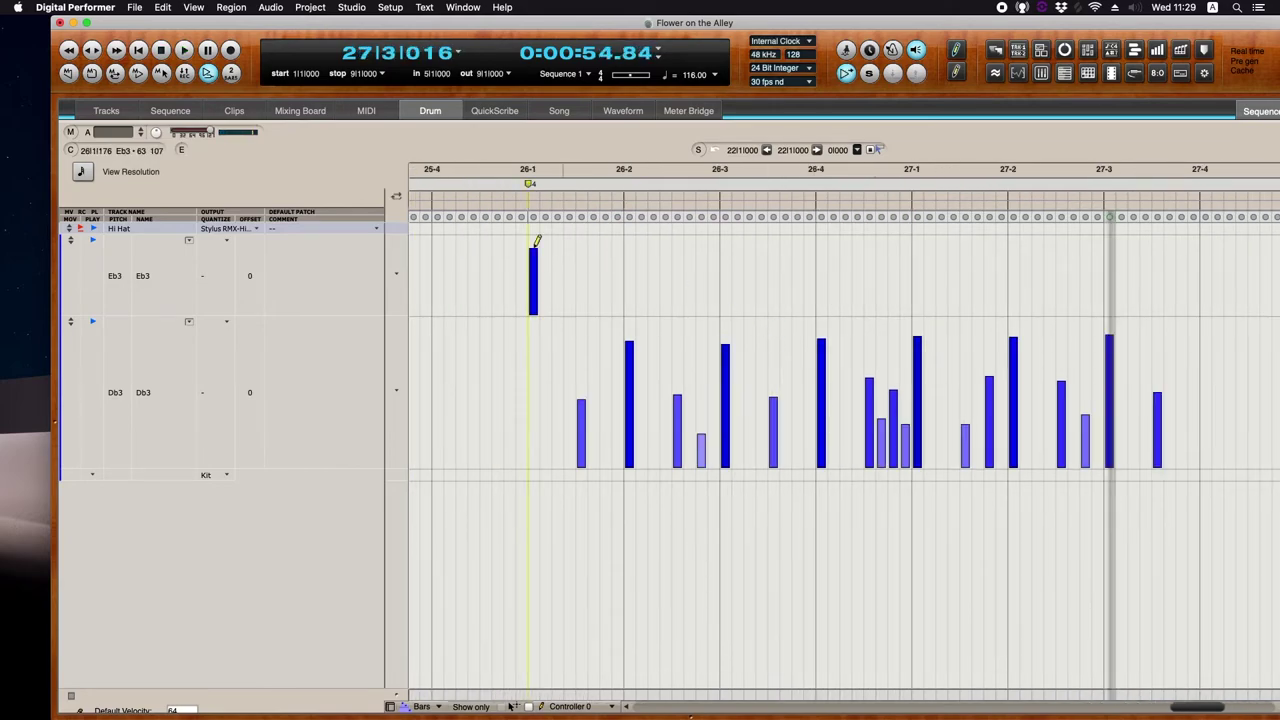
click(512, 216)
key(space)
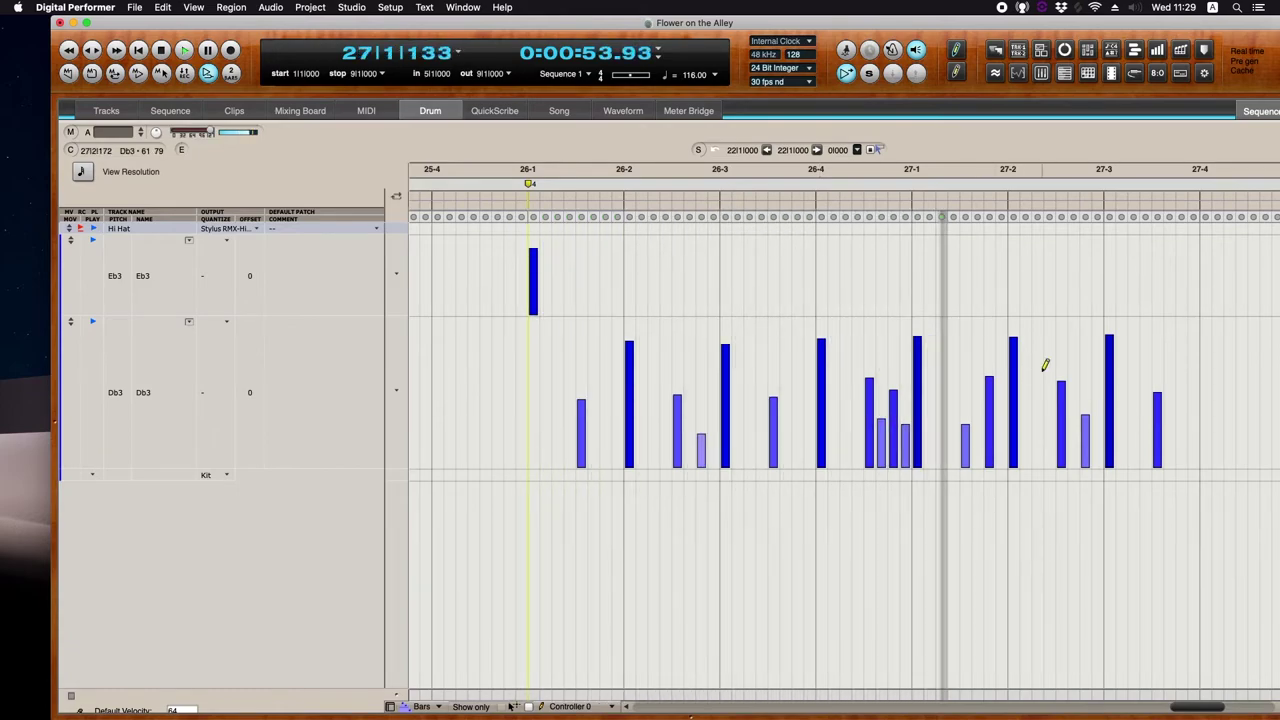
scroll(1085, 378, right, 1)
key(space)
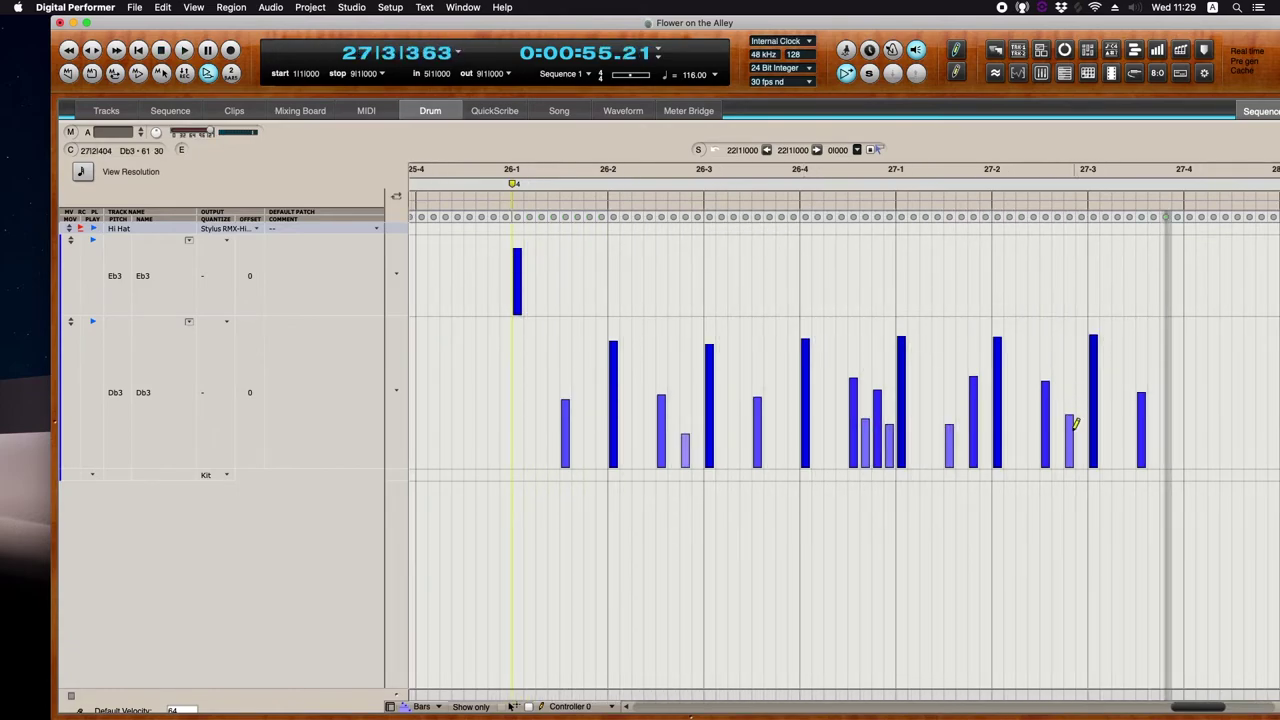
- Remove the Db3 hit just before 27-3, lower the one midway between 27-2 and 27-3, and replay the part
click(497, 218)
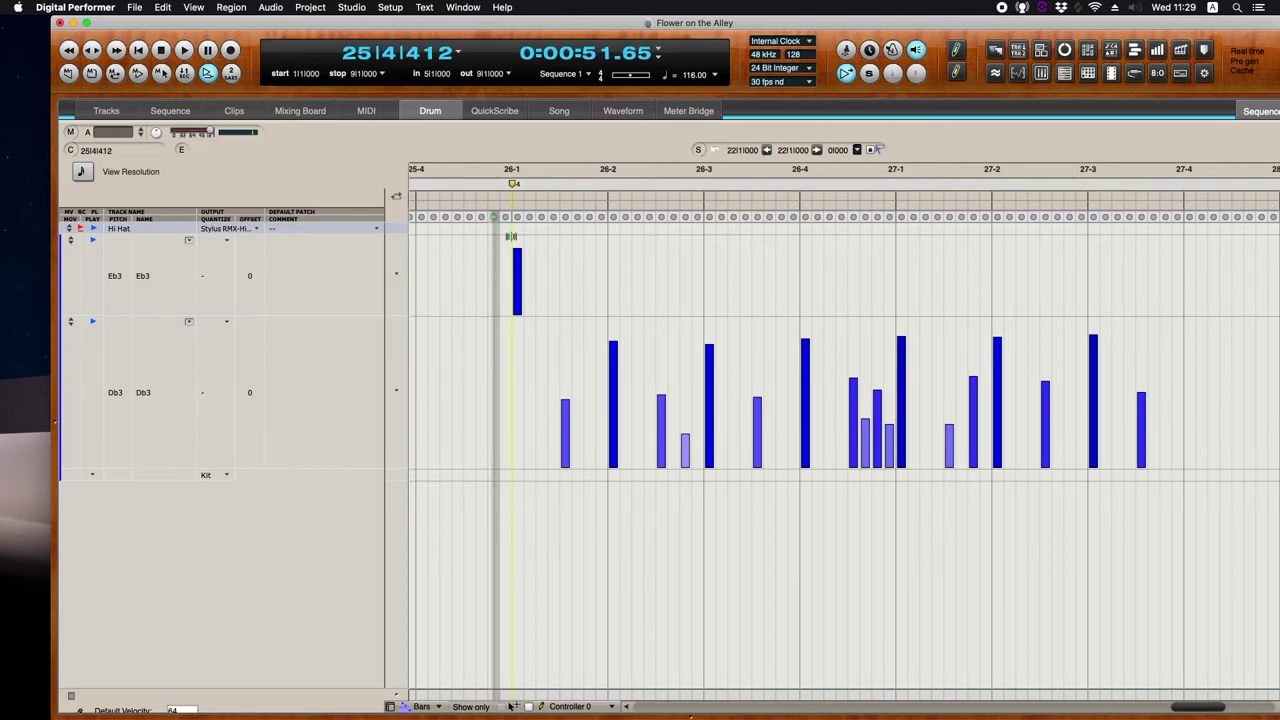
key(space)
click(1045, 408)
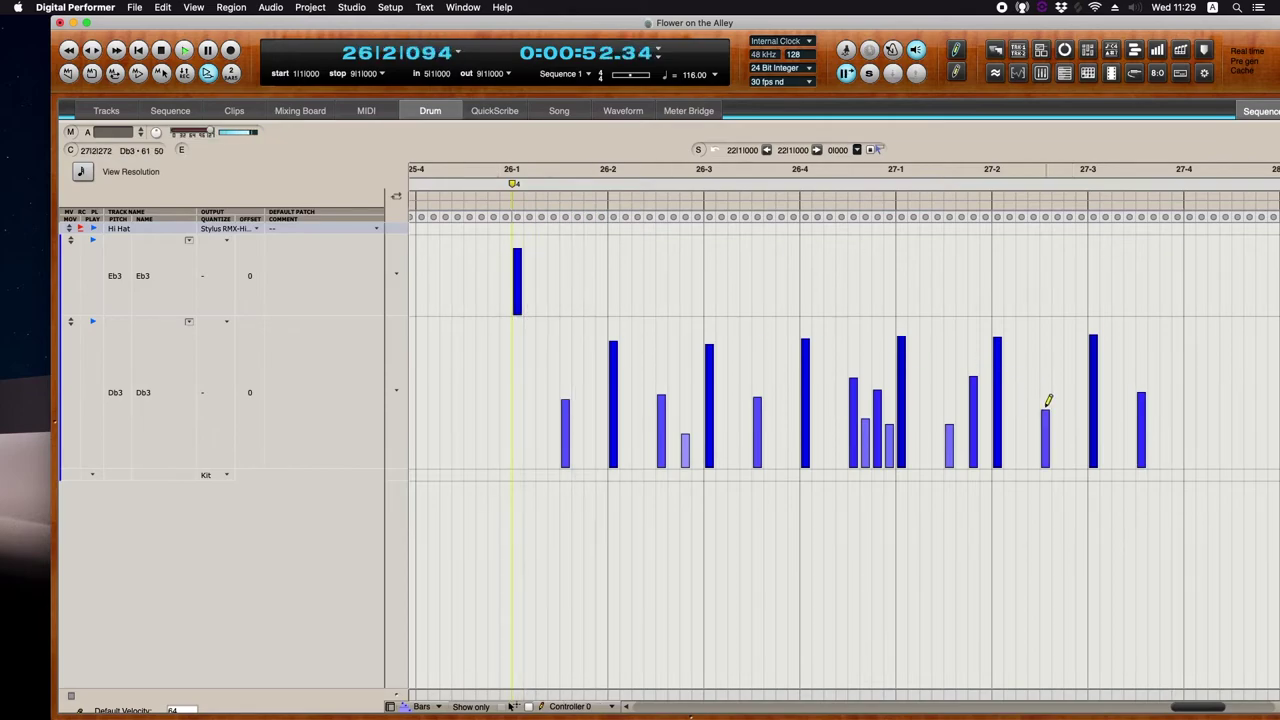
key(space)
- Add a soft Db3 hit just before 27-4 and a strong Eb3 hit at 27-4, without a Db3 hit on that beat
click(1165, 418)
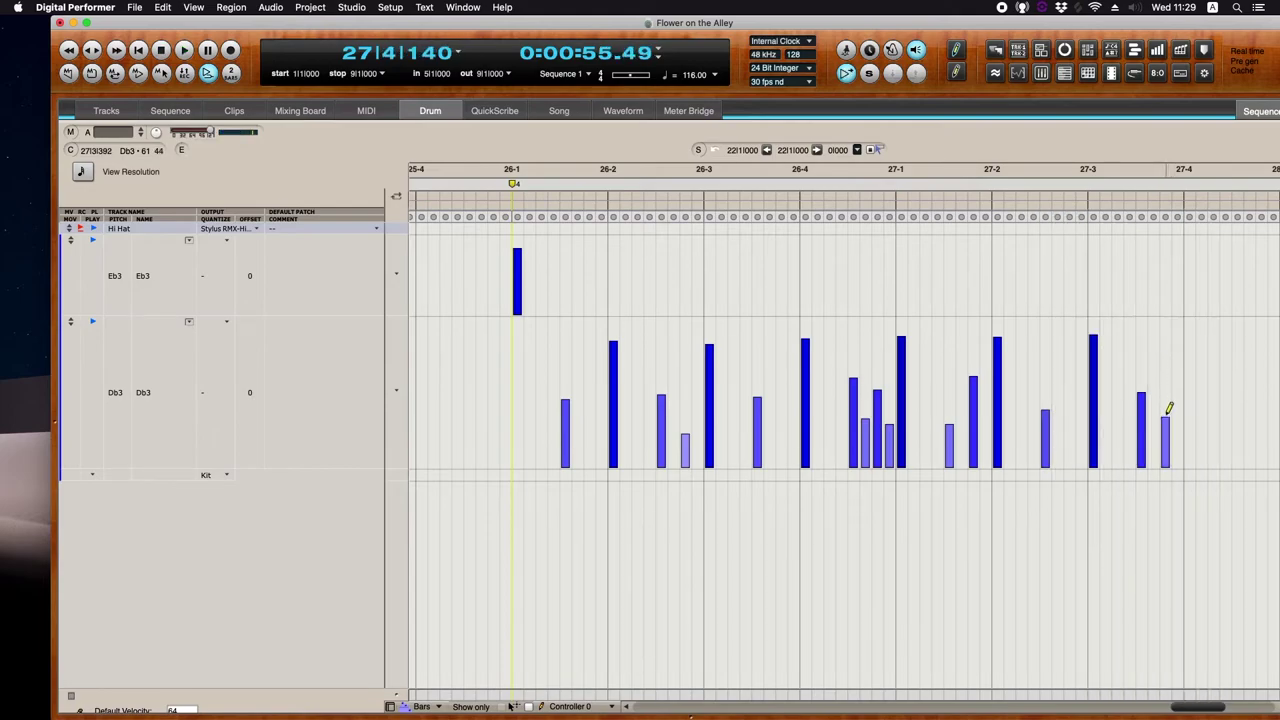
click(1189, 340)
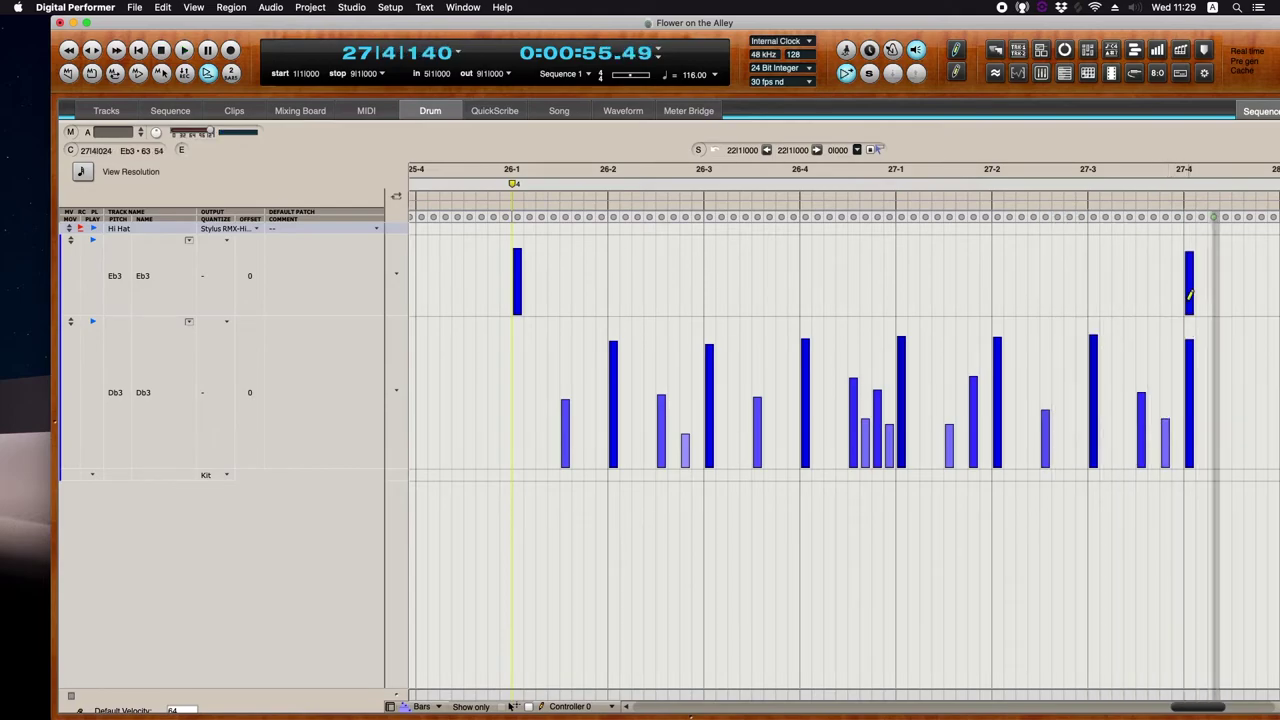
click(1189, 352)
- Audition the end of bar 27 and add a Db3 hit midway between 27-4 and 28-1
key(space)
key(space)
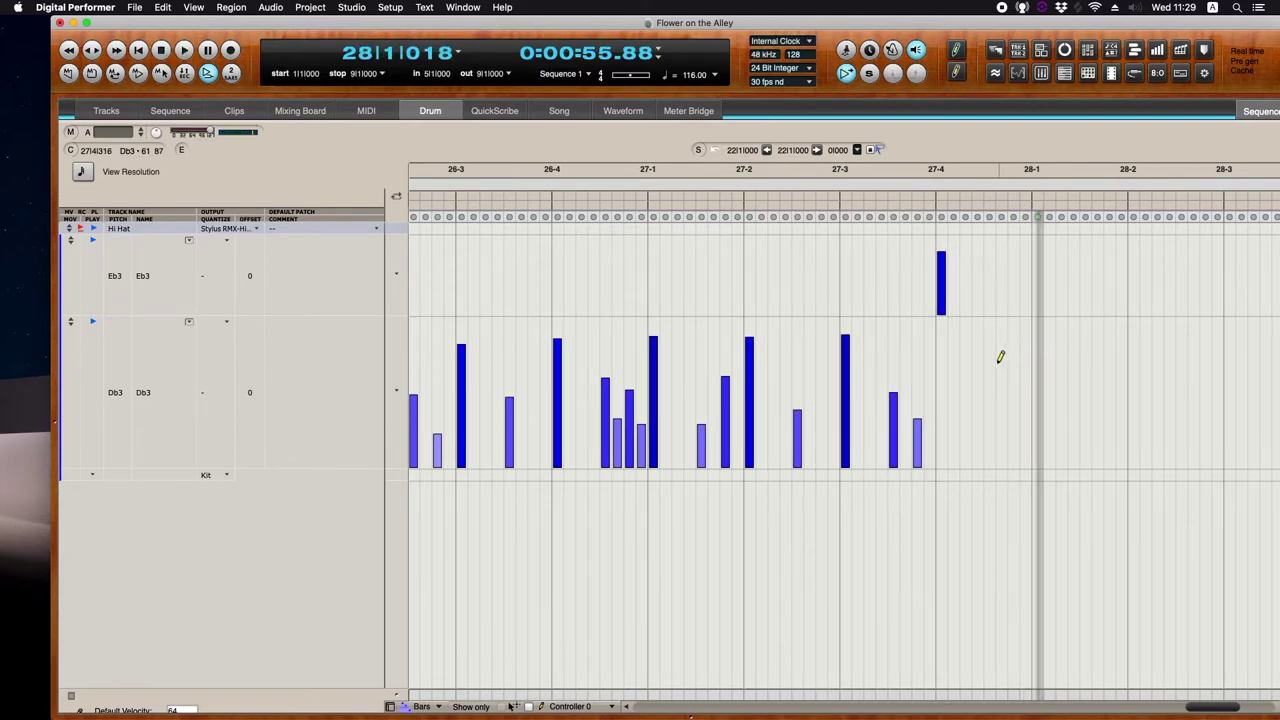
click(1000, 366)
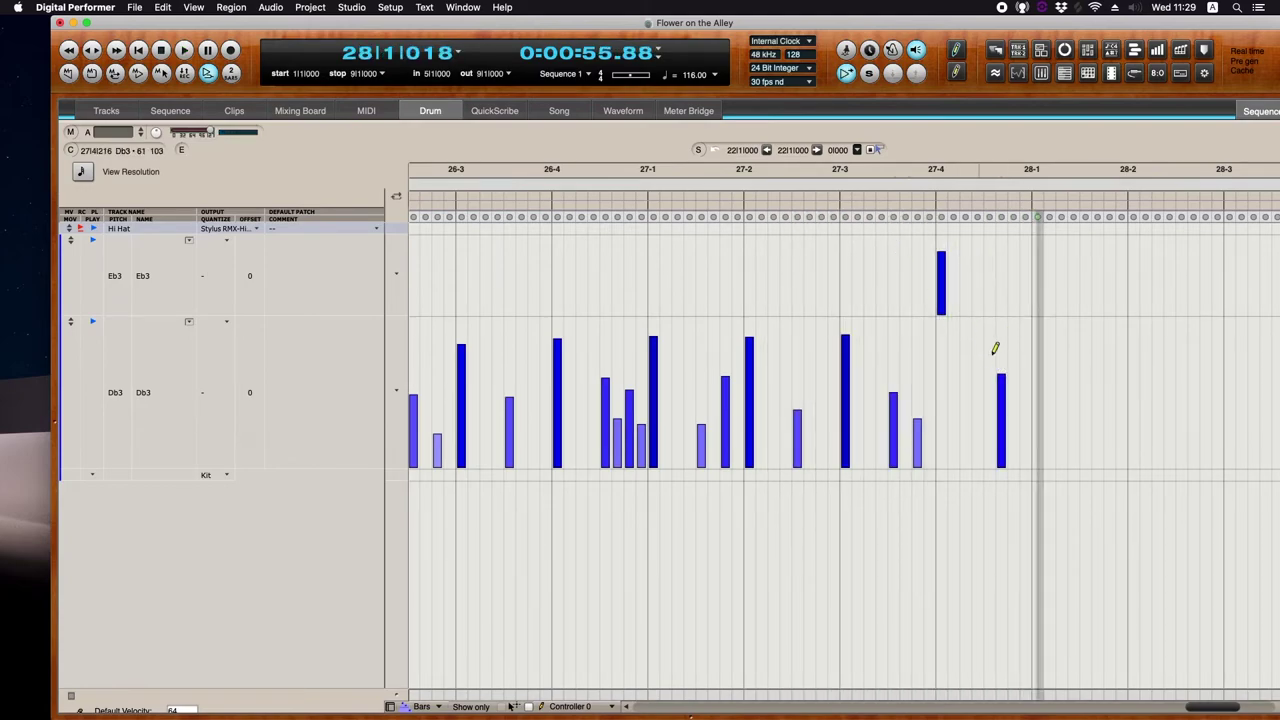
click(1004, 386)
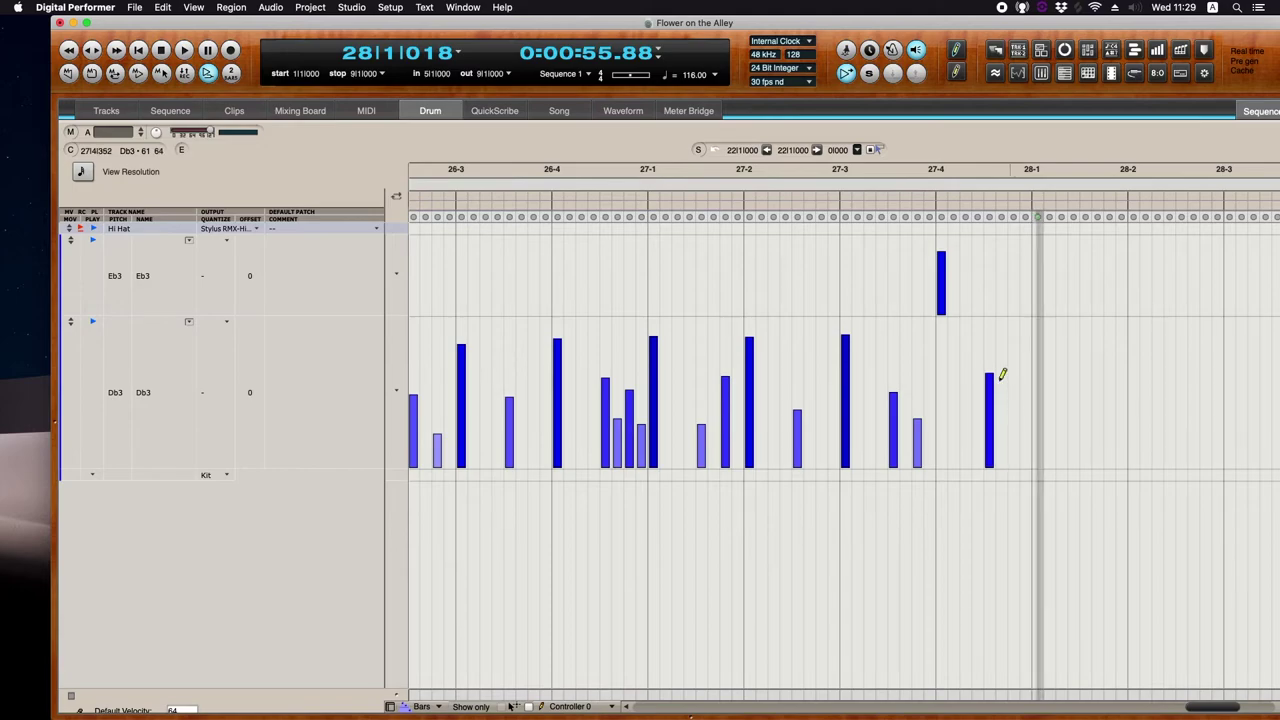
- Lower the Db3 hits just before and at 27-2, and replay the hi-hat part from 26-1
scroll(775, 302, left, 3)
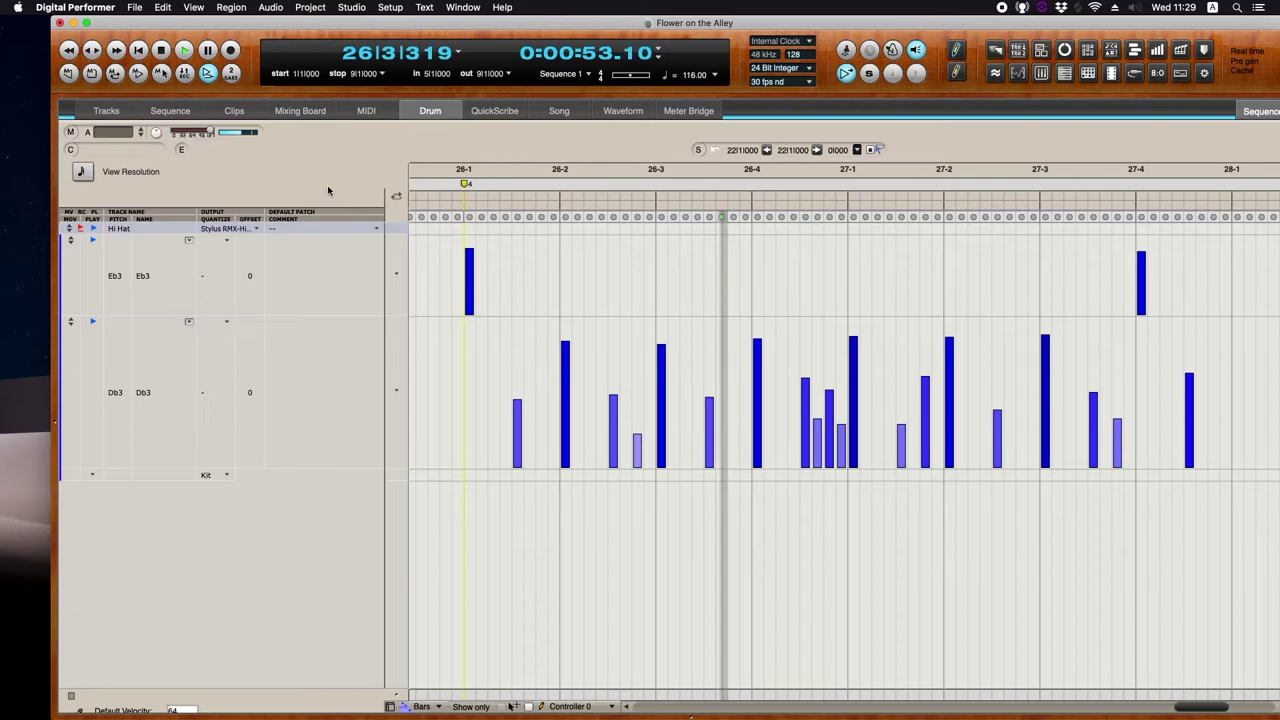
key(space)
click(925, 392)
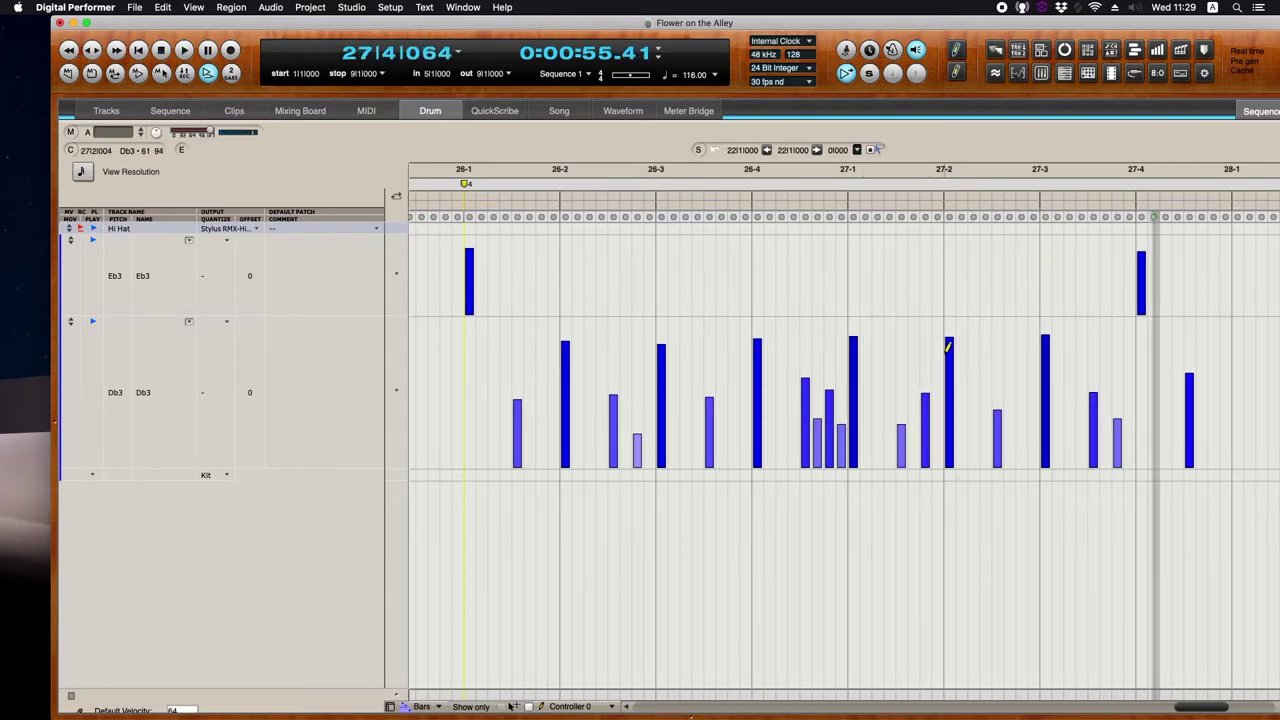
click(951, 350)
click(461, 217)
key(space)
- Select the Hi Hat phrase in bars 26–27 of the arrangement and play it from just before bar 26
click(112, 111)
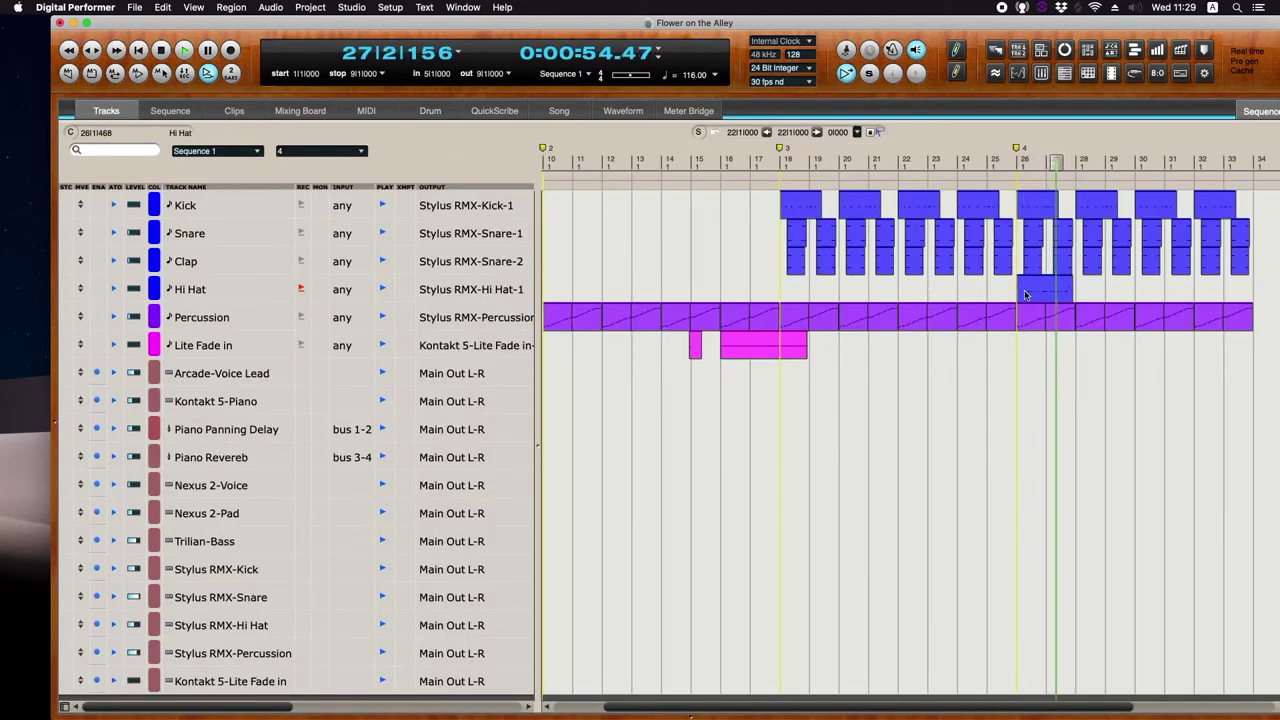
drag(1015, 287, 1074, 287)
click(1012, 163)
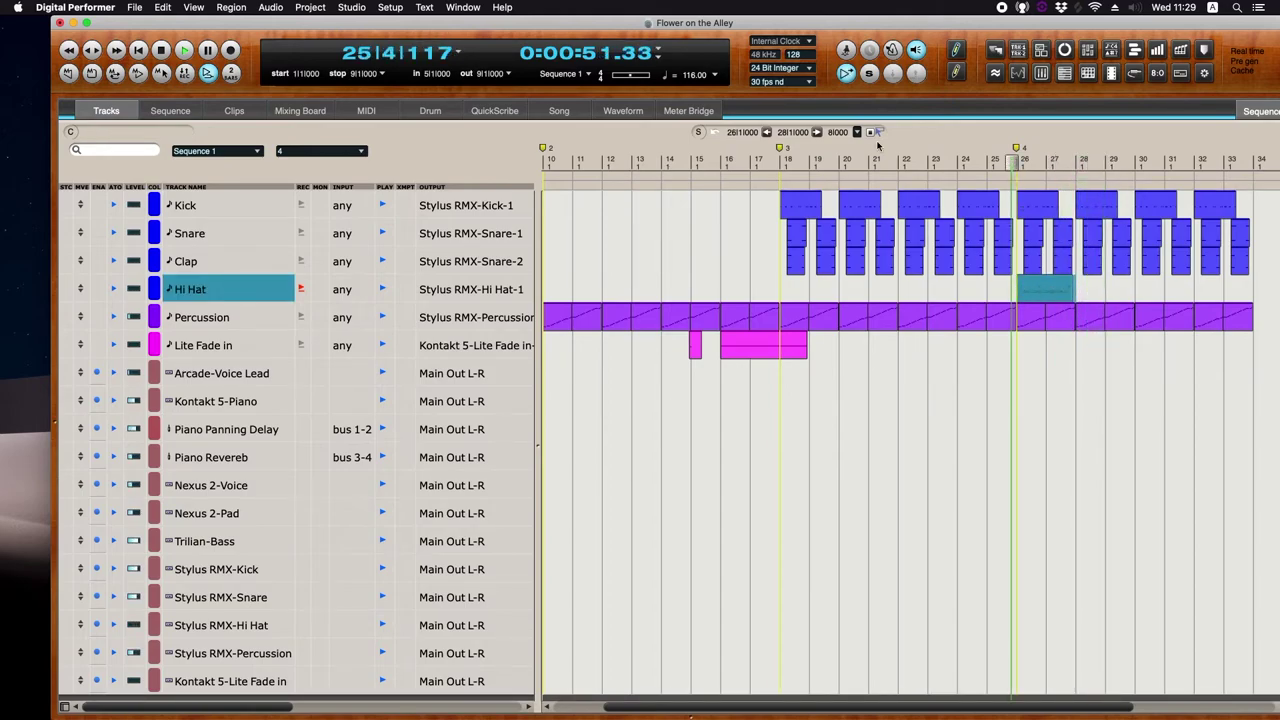
- Add a Db3 hit of medium strength just before 28-1 in the Drum editor and audition the end of bar 27
click(430, 110)
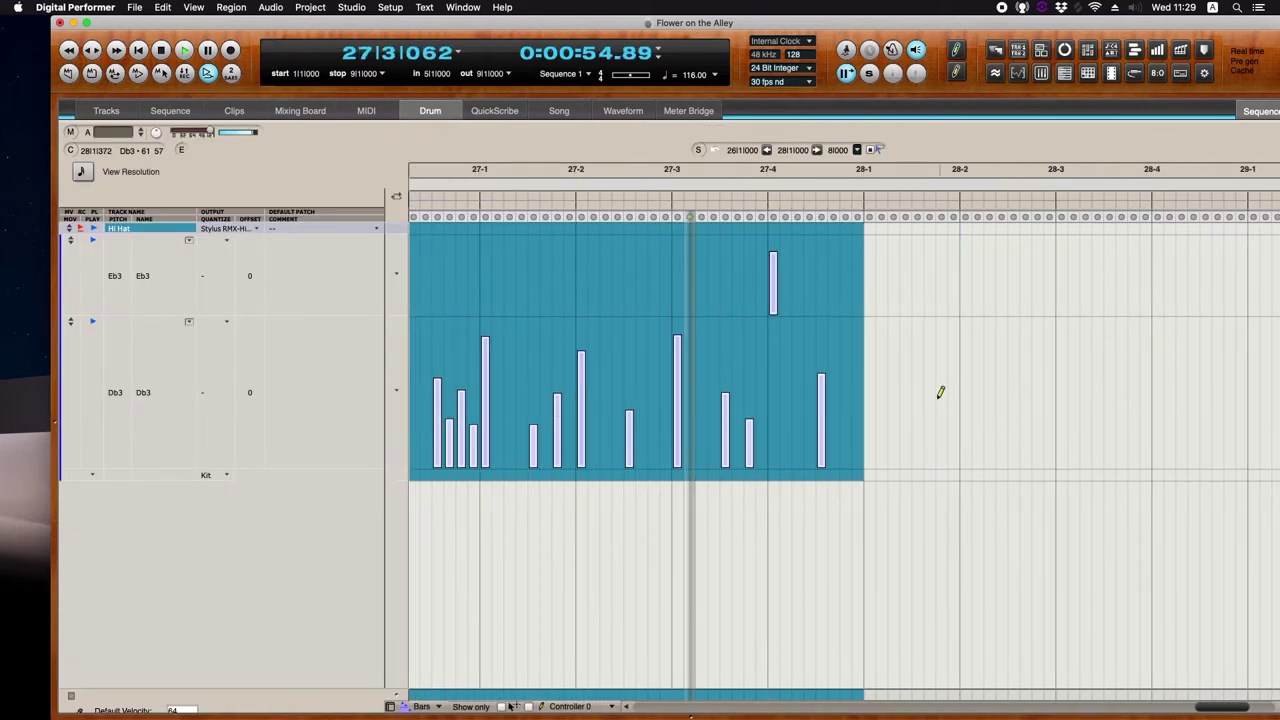
click(846, 400)
click(762, 214)
click(622, 215)
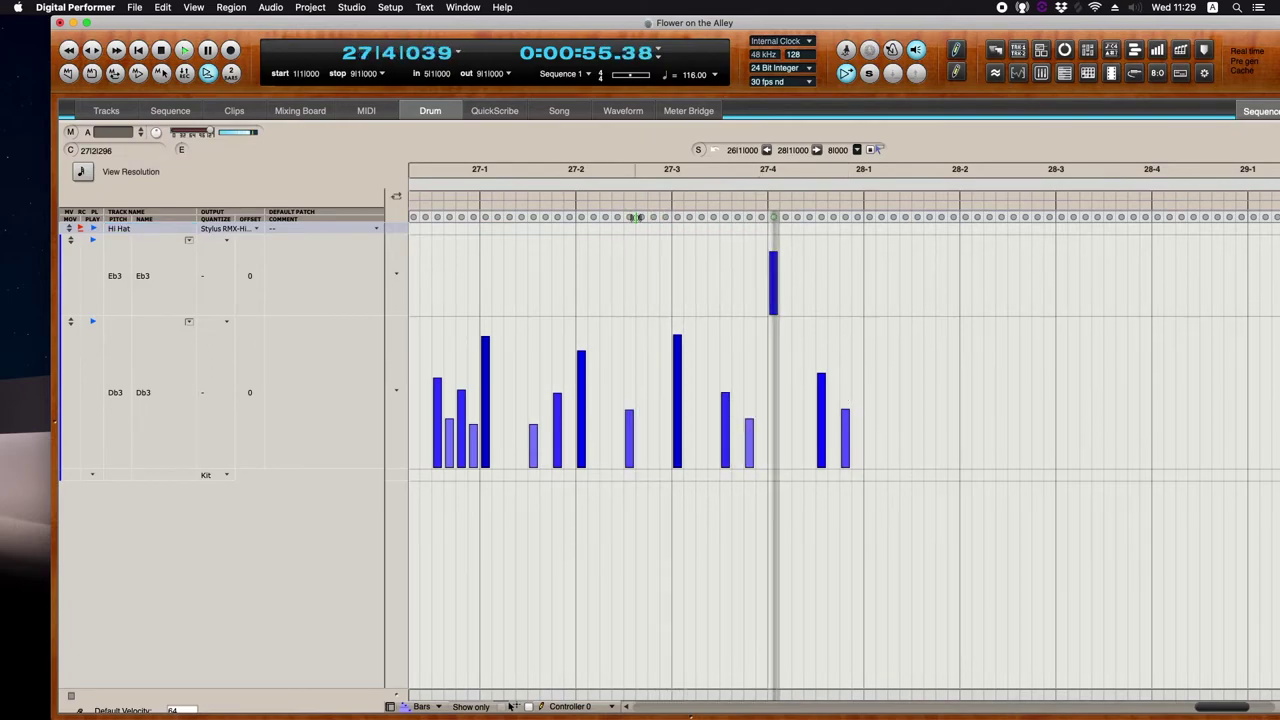
- Repeat the two-bar Hi Hat phrase from bar 26 so that the part fills the arrangement up to bar 34
click(106, 110)
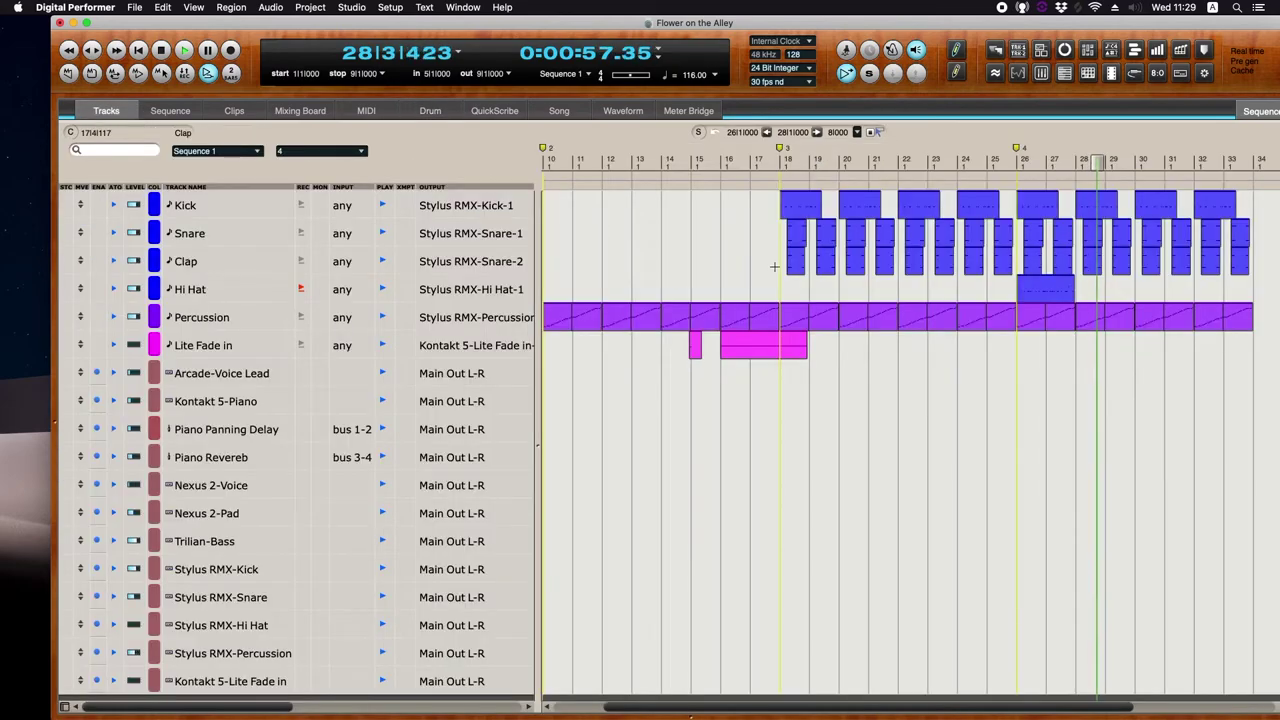
click(1064, 290)
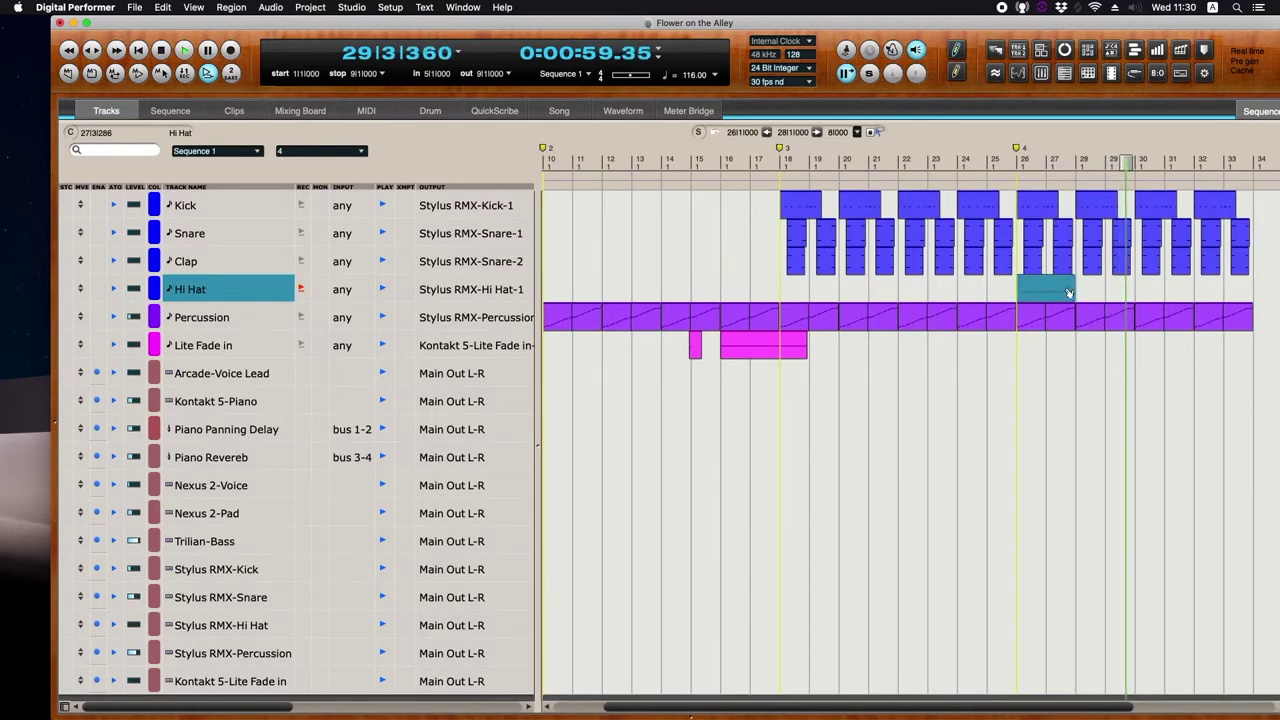
key(super+r)
key(Return)
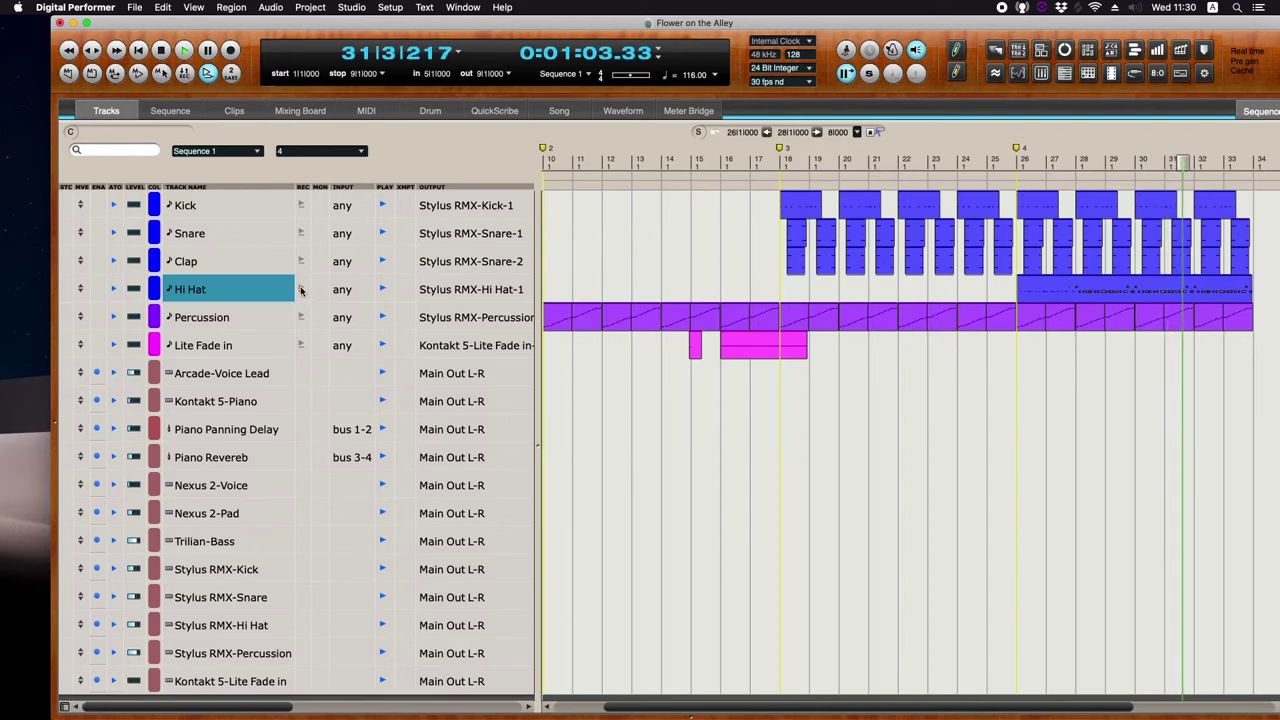
- Copy the Lite Fade in material from bars 14–18 and paste it on the same track starting at bar 30
scroll(1046, 228, up, 3)
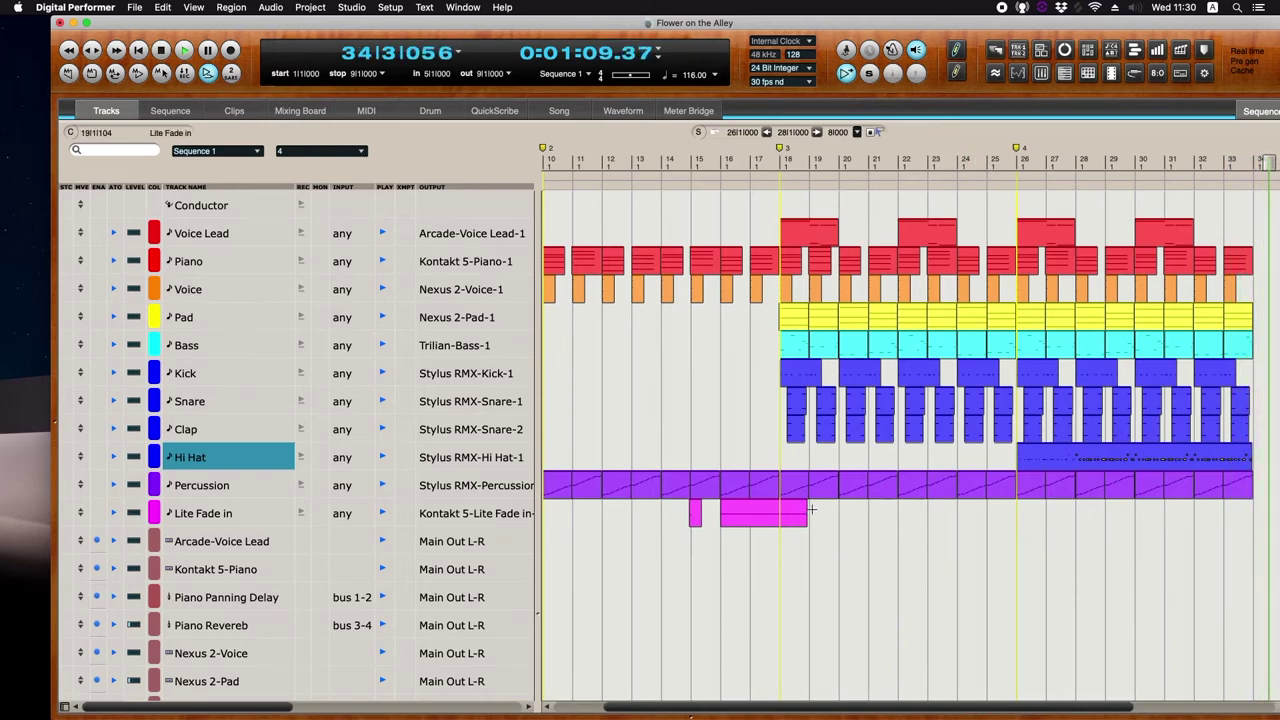
click(705, 510)
drag(705, 510, 685, 515)
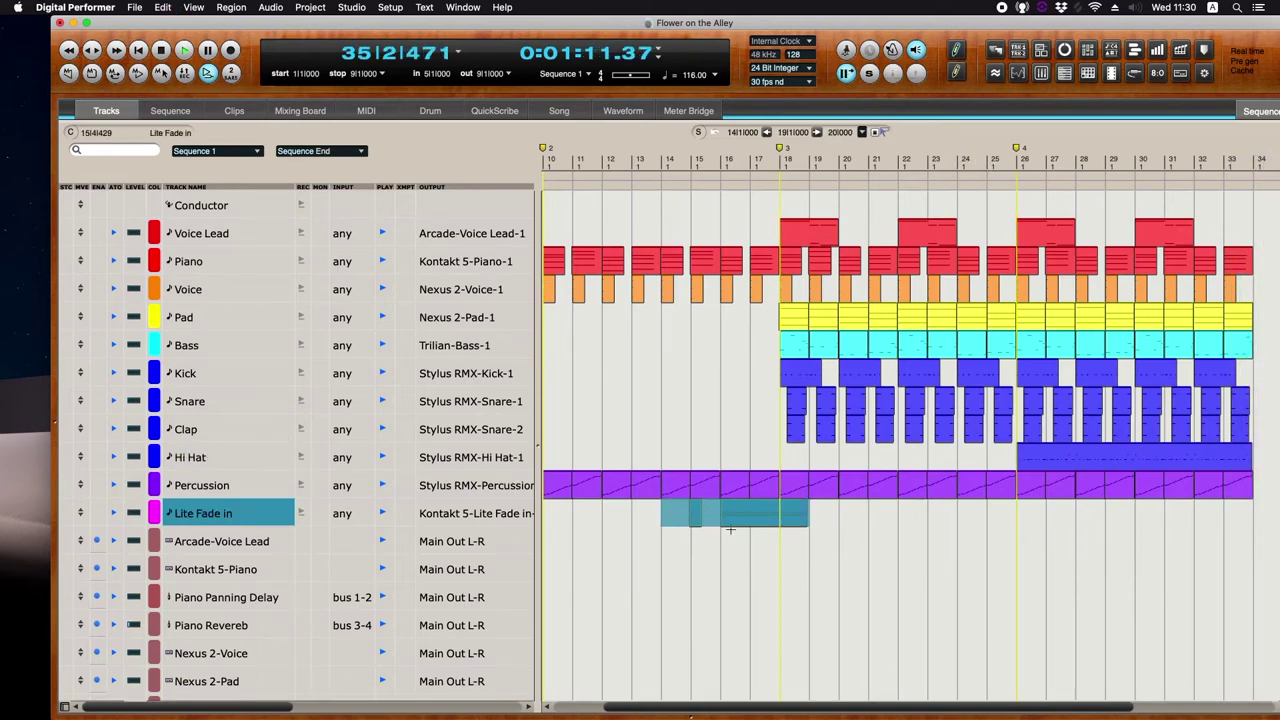
click(871, 509)
key(super+v)
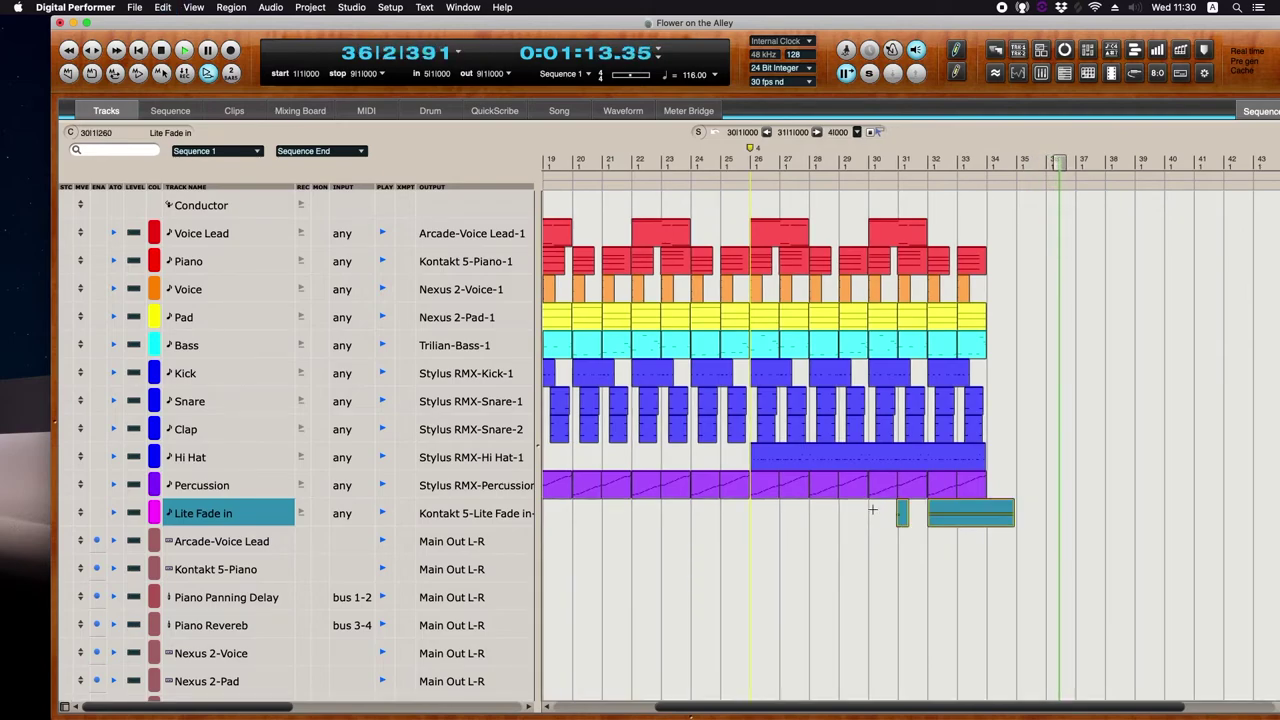
- Try the short Lite Fade in clip at bar 30, replay from bar 26, and return the clip to bar 31
drag(952, 522, 923, 520)
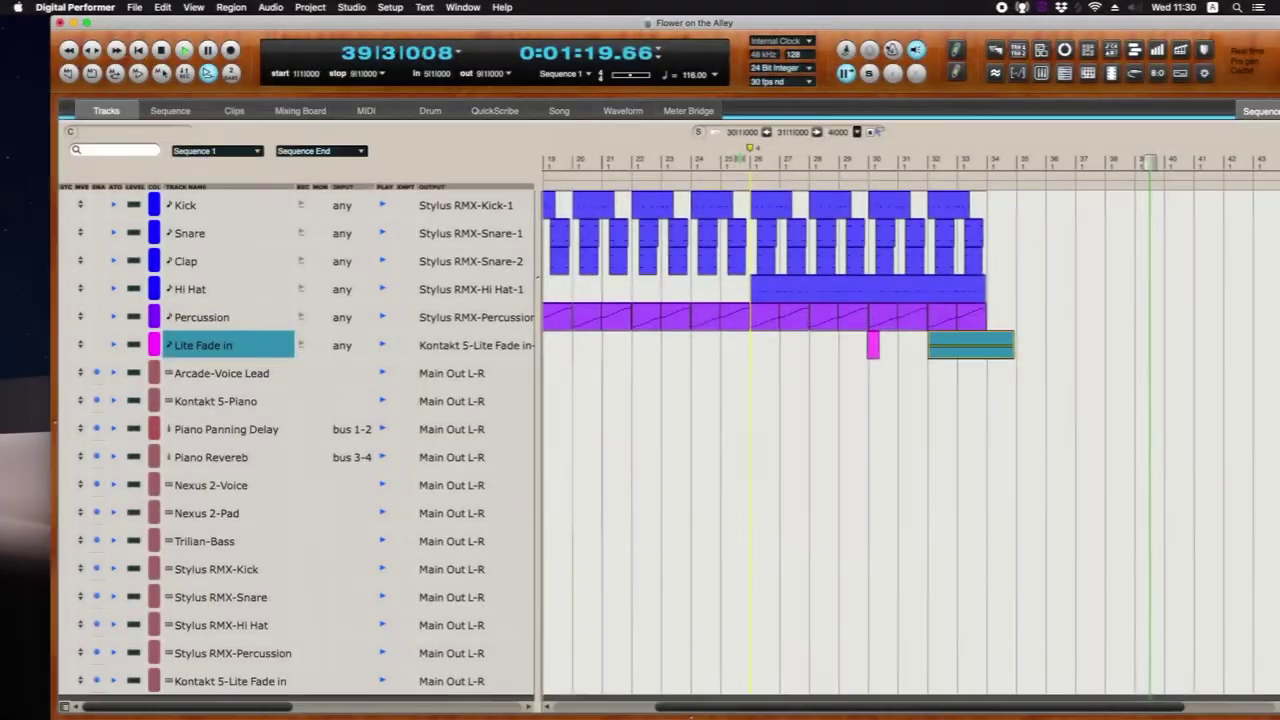
key(space)
drag(872, 346, 902, 346)
scroll(627, 384, up, 5)
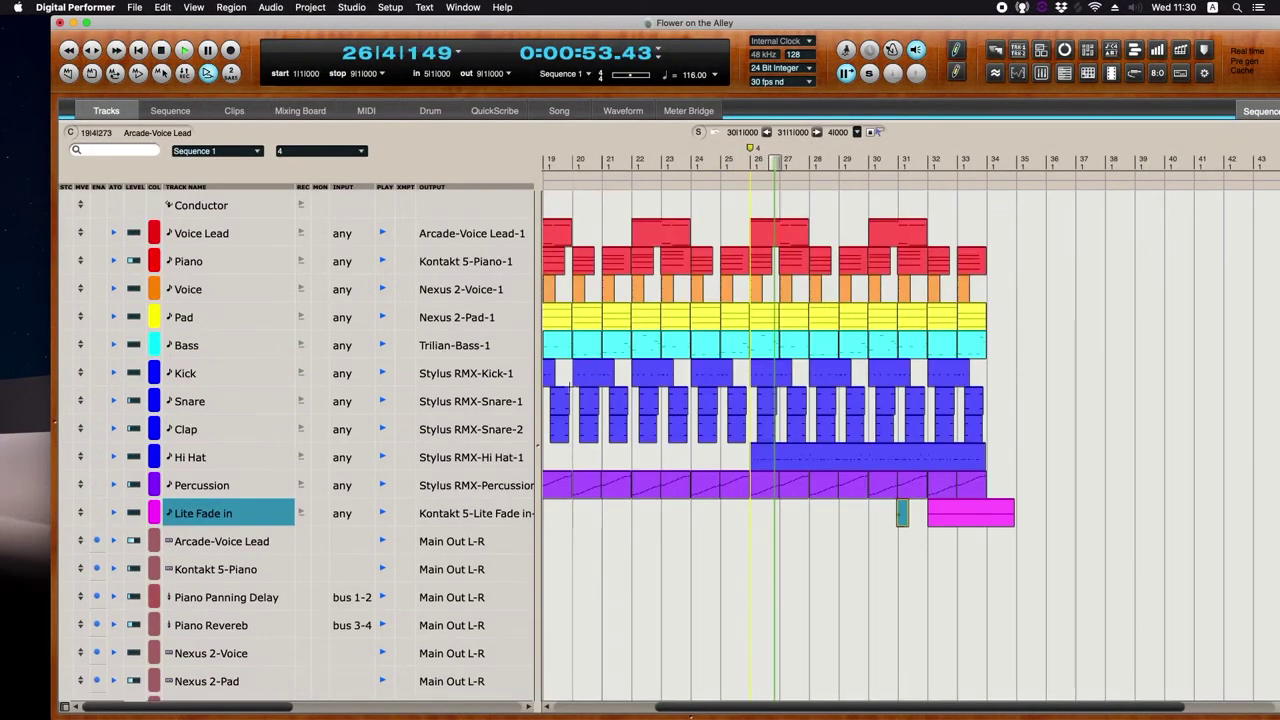
- Add a MIDI track directly below the Piano track
click(194, 266)
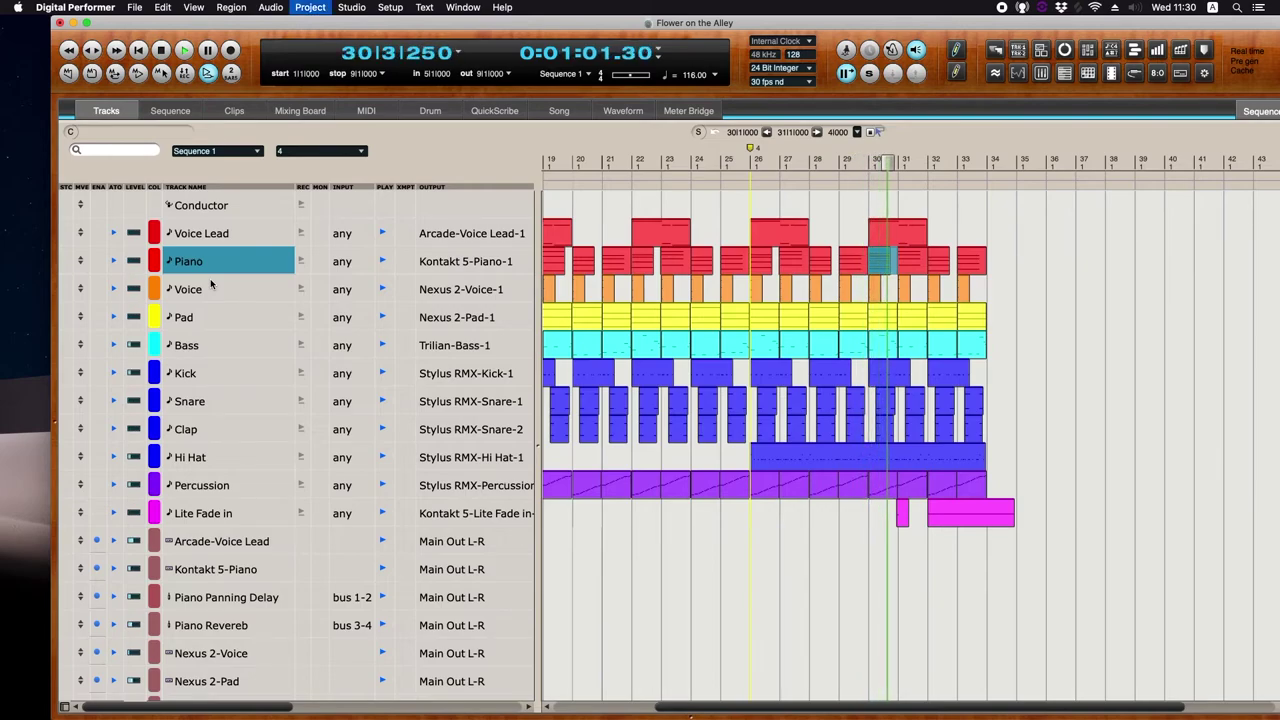
click(219, 290)
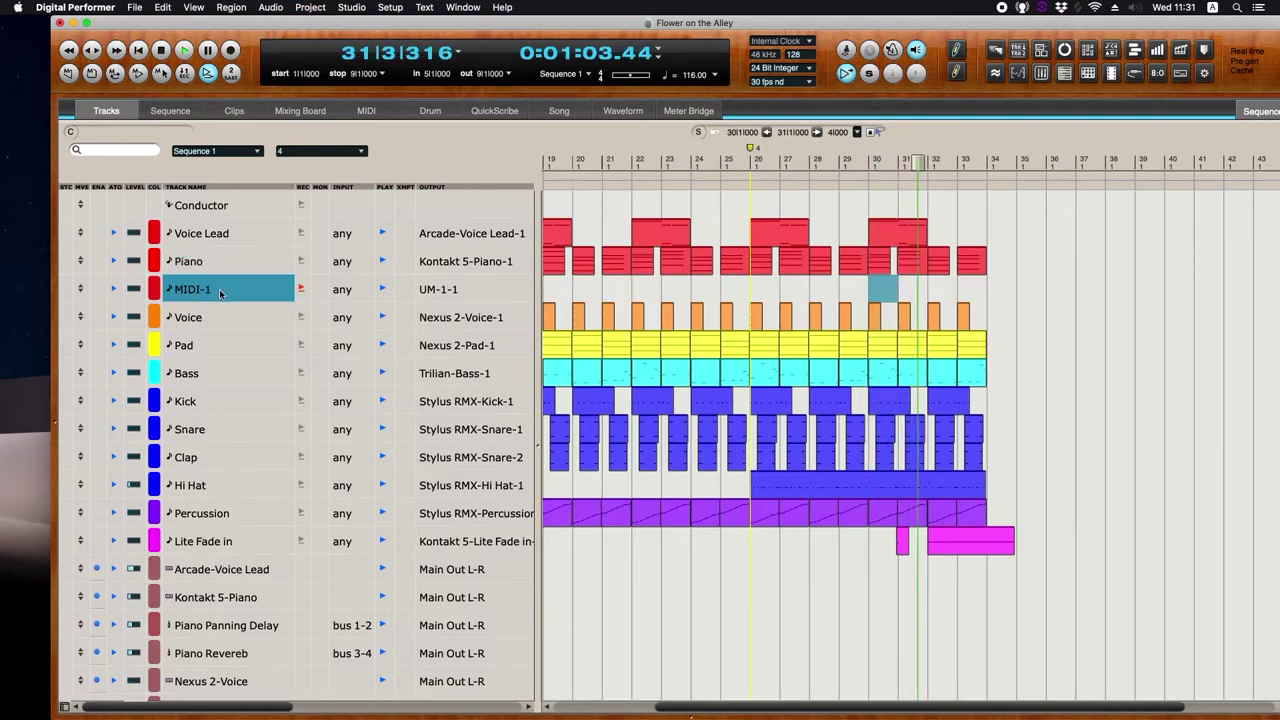
- Rename the new MIDI track as Stac Strings and colour it light green
double_click(219, 289)
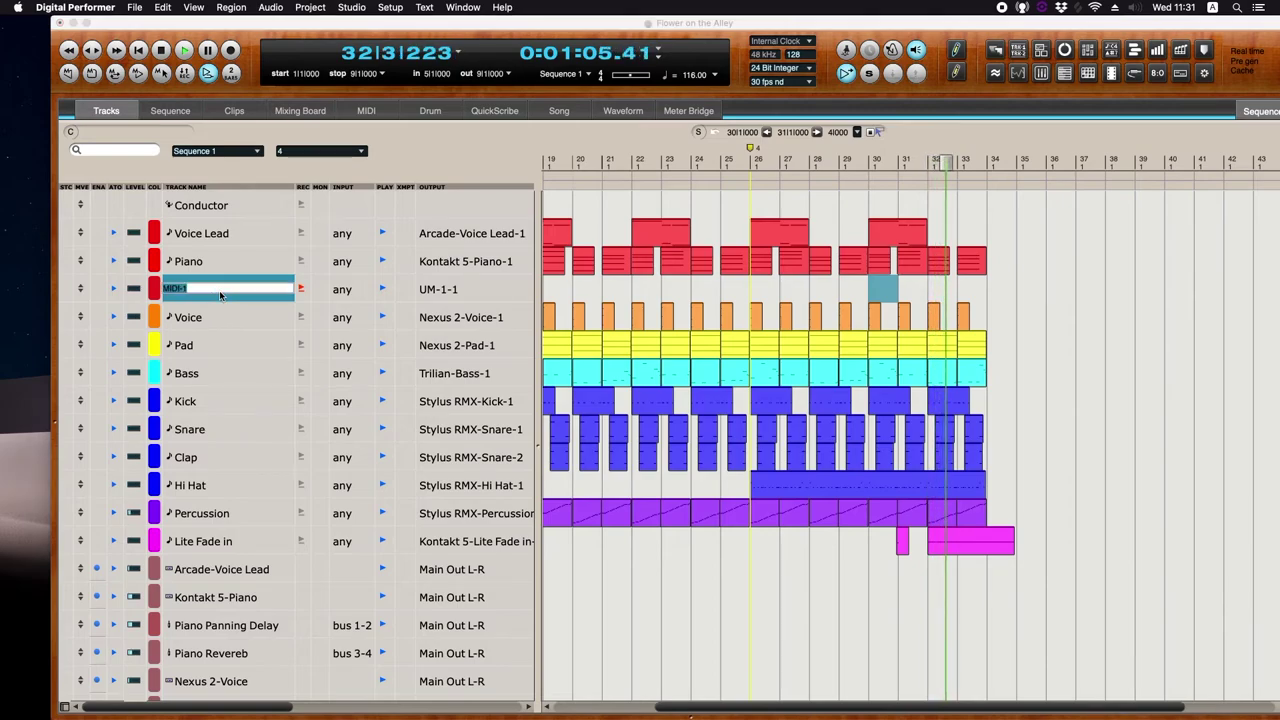
text(Spica)
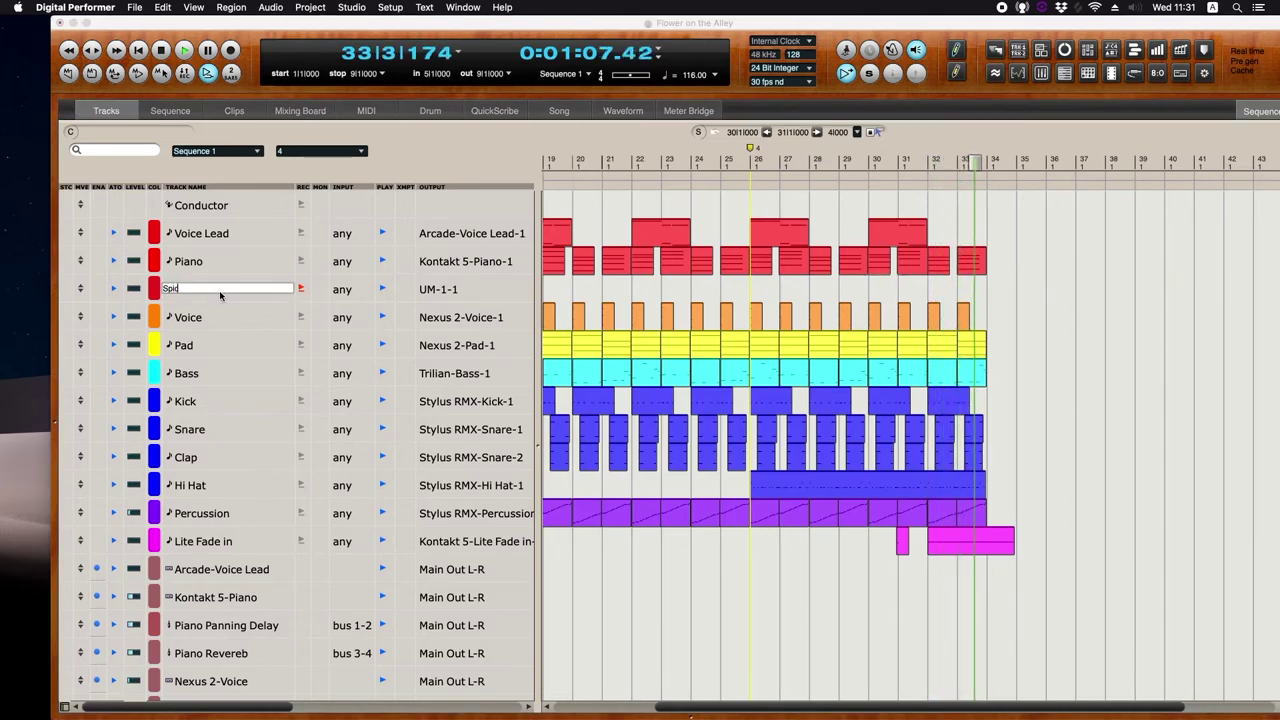
key(BackSpace)
key(BackSpace)
key(BackSpace)
text(ip)
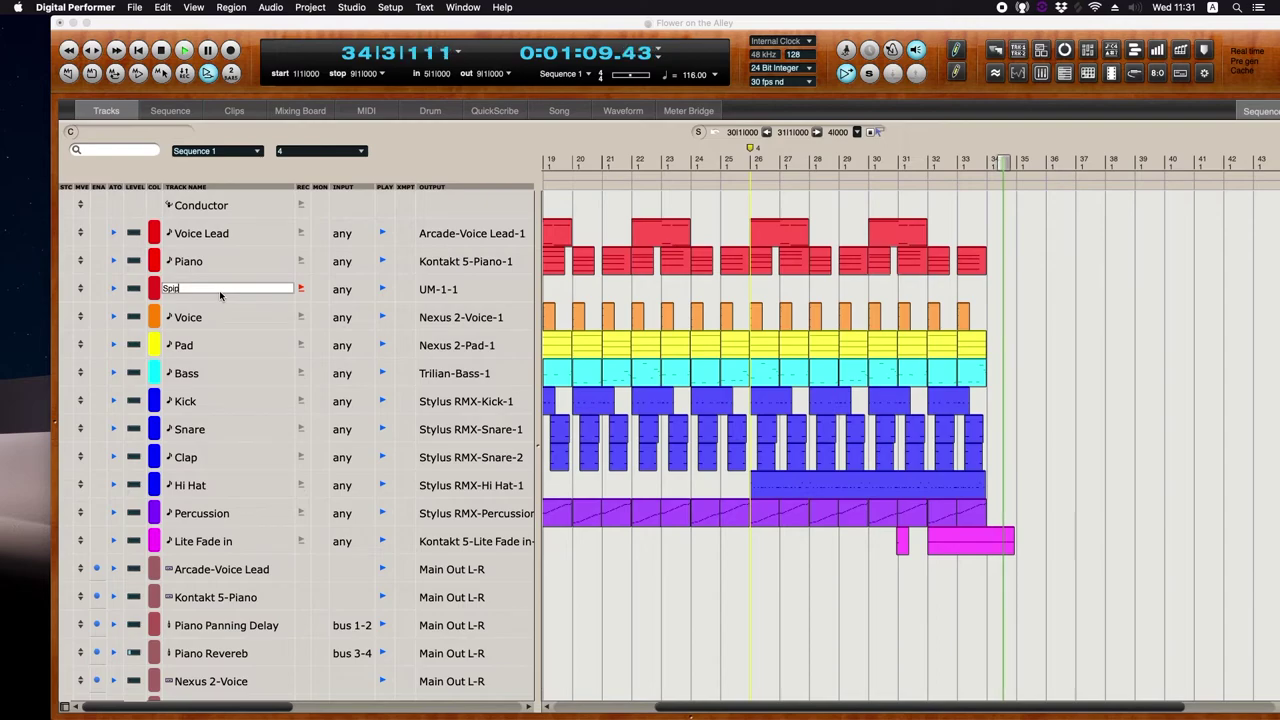
key(BackSpace)
key(BackSpace)
key(BackSpace)
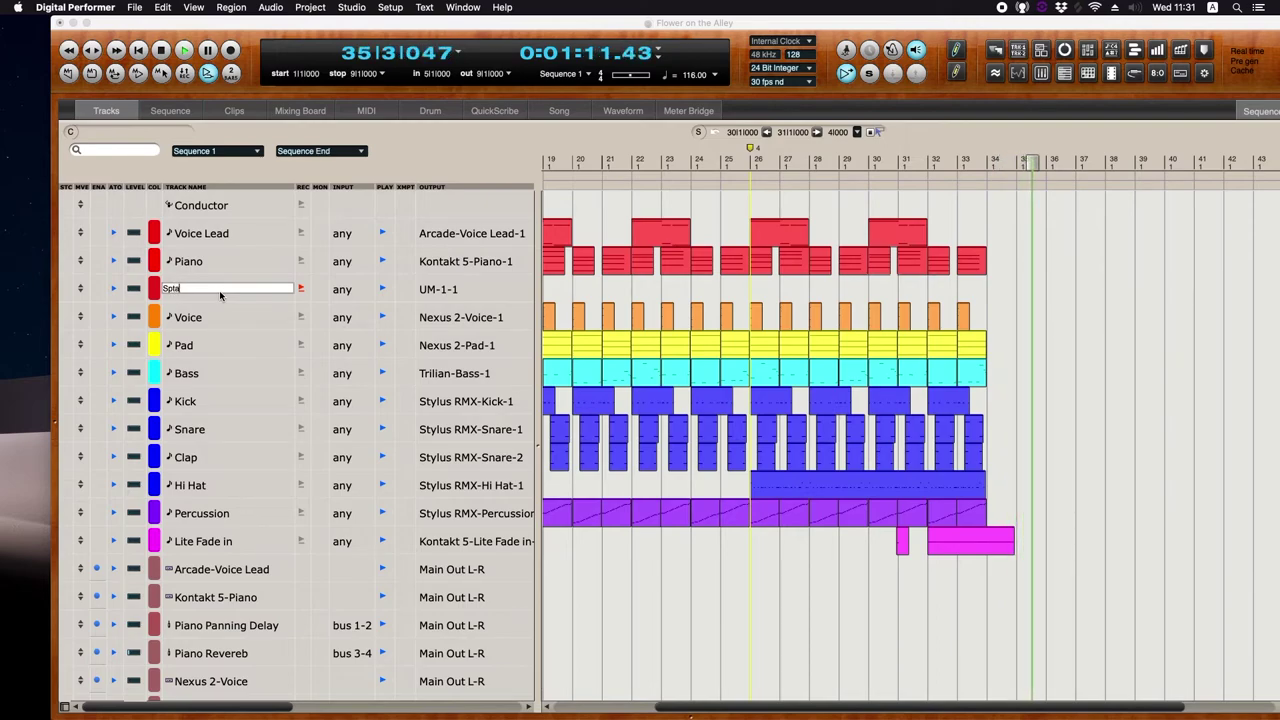
text(tac St)
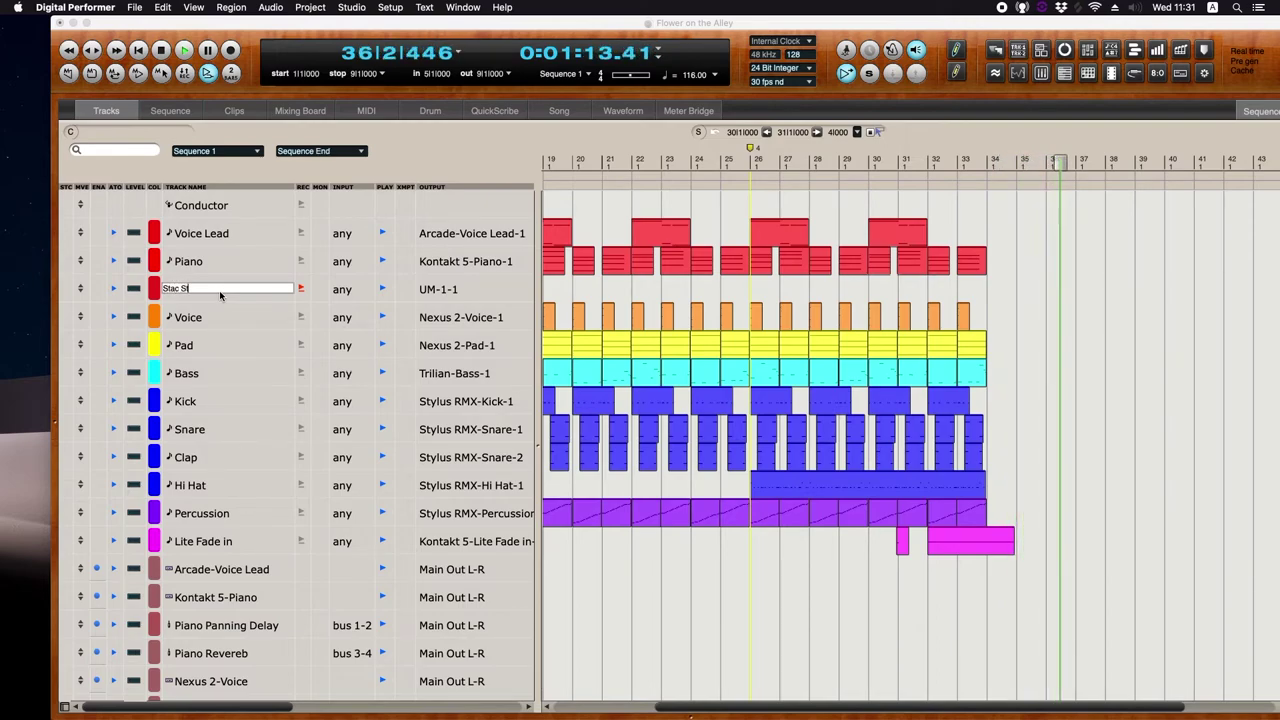
text(rings)
key(Return)
click(153, 289)
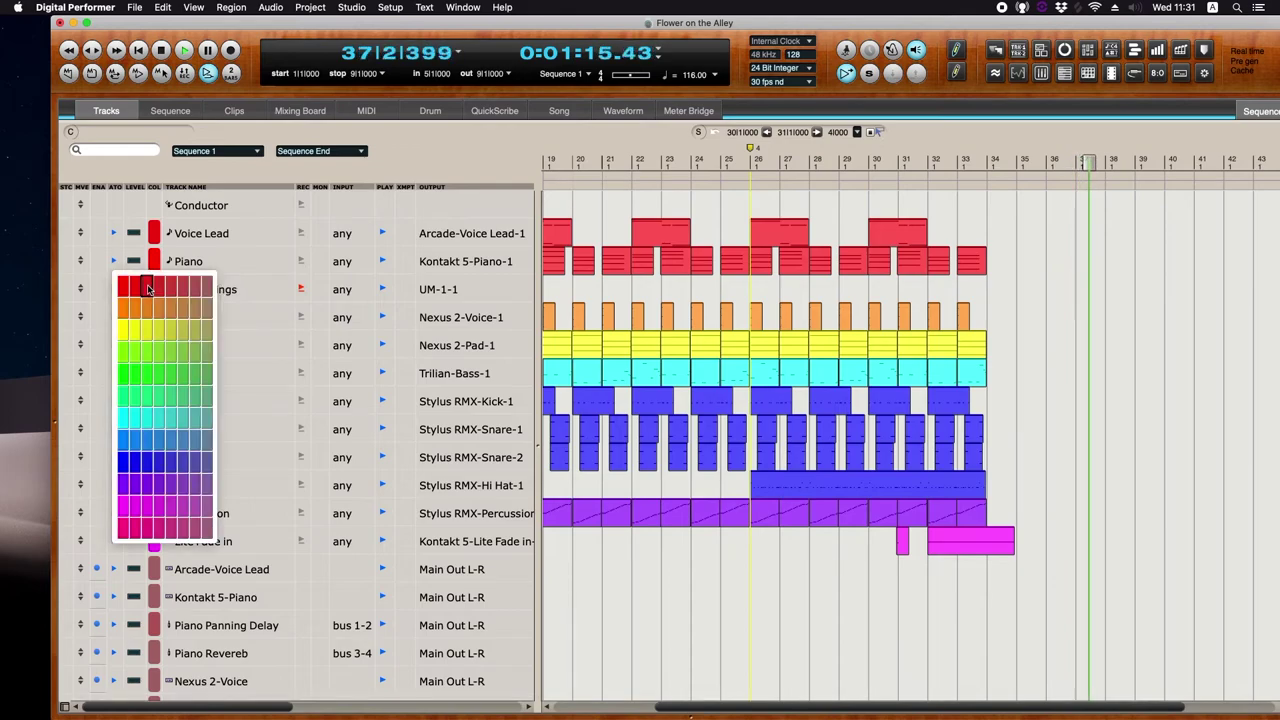
click(124, 350)
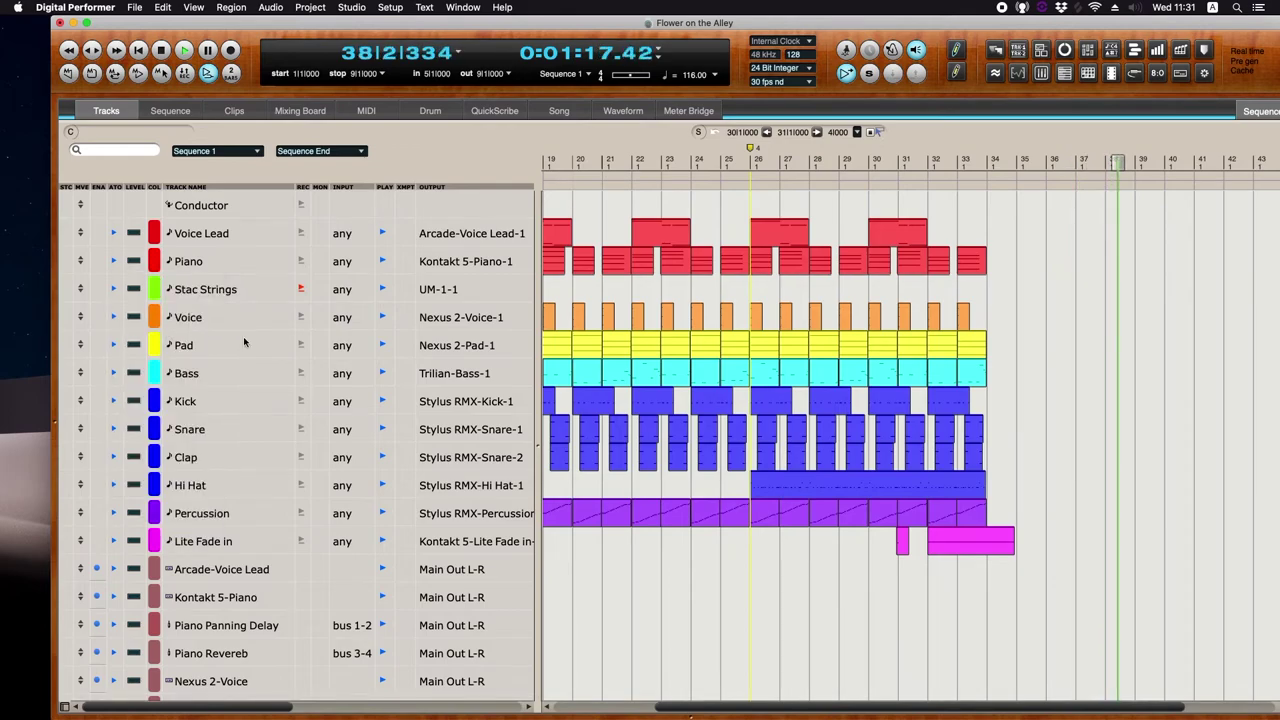
- Stop playback and add a VSL Vienna Instruments (stereo) instrument track directly below the Nexus 2-Voice track
scroll(337, 541, down, 4)
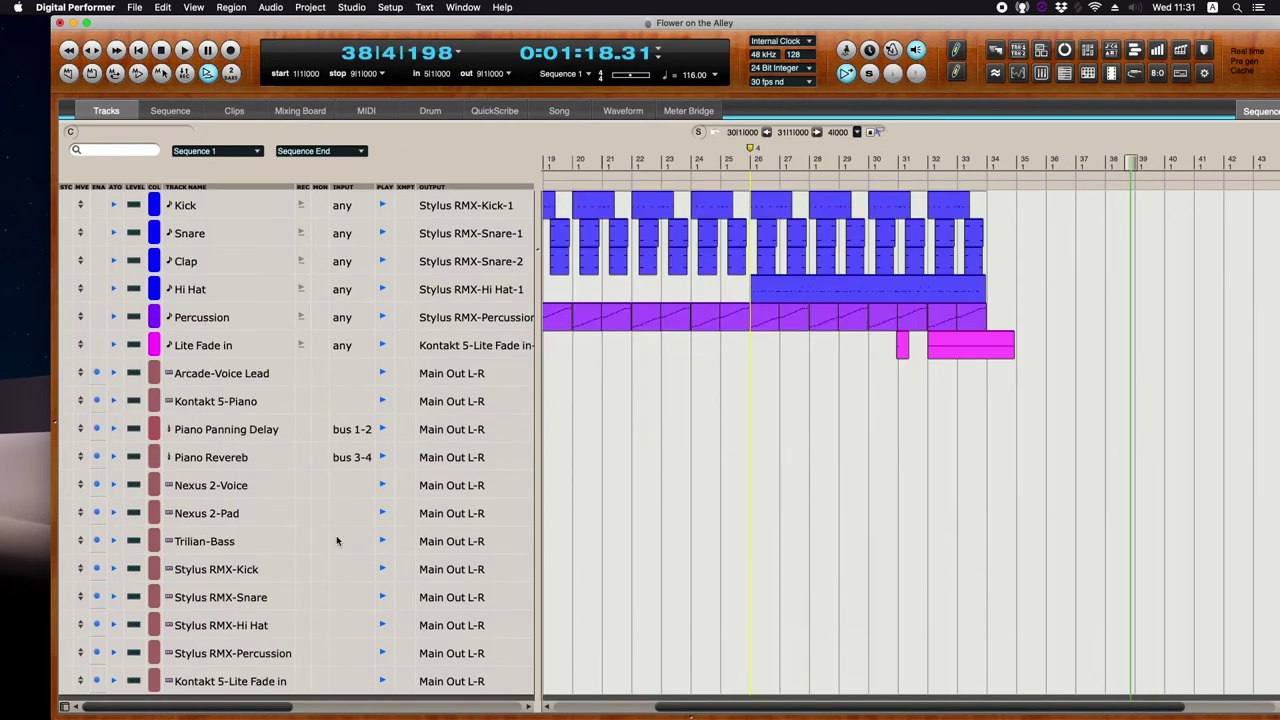
click(236, 438)
click(237, 406)
click(237, 432)
click(233, 512)
click(231, 490)
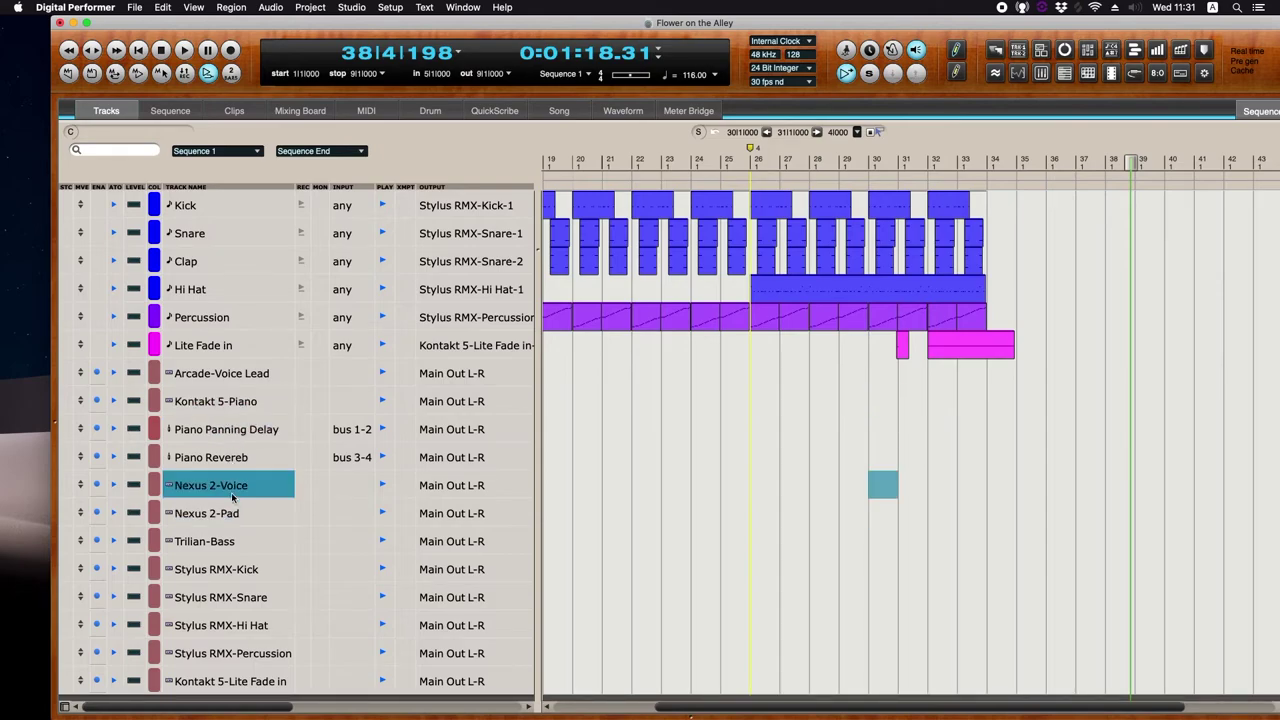
right_click(231, 492)
mouse_move(283, 583)
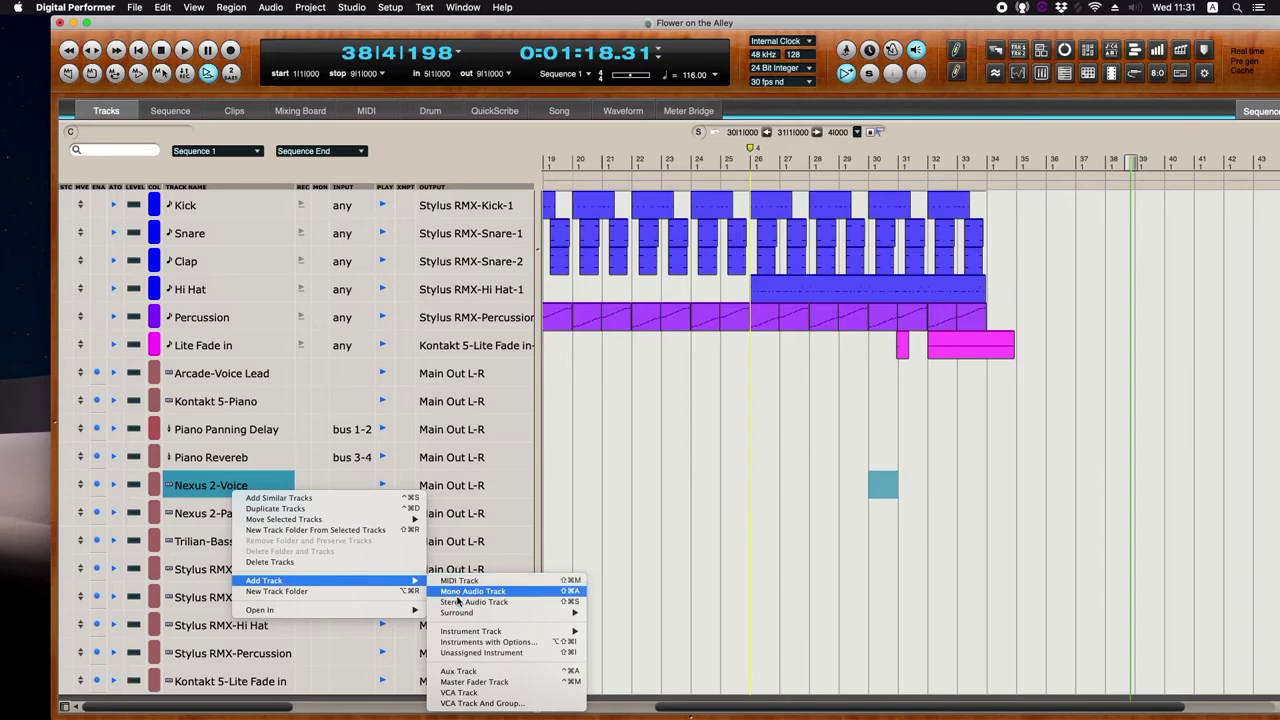
mouse_move(470, 632)
mouse_move(645, 636)
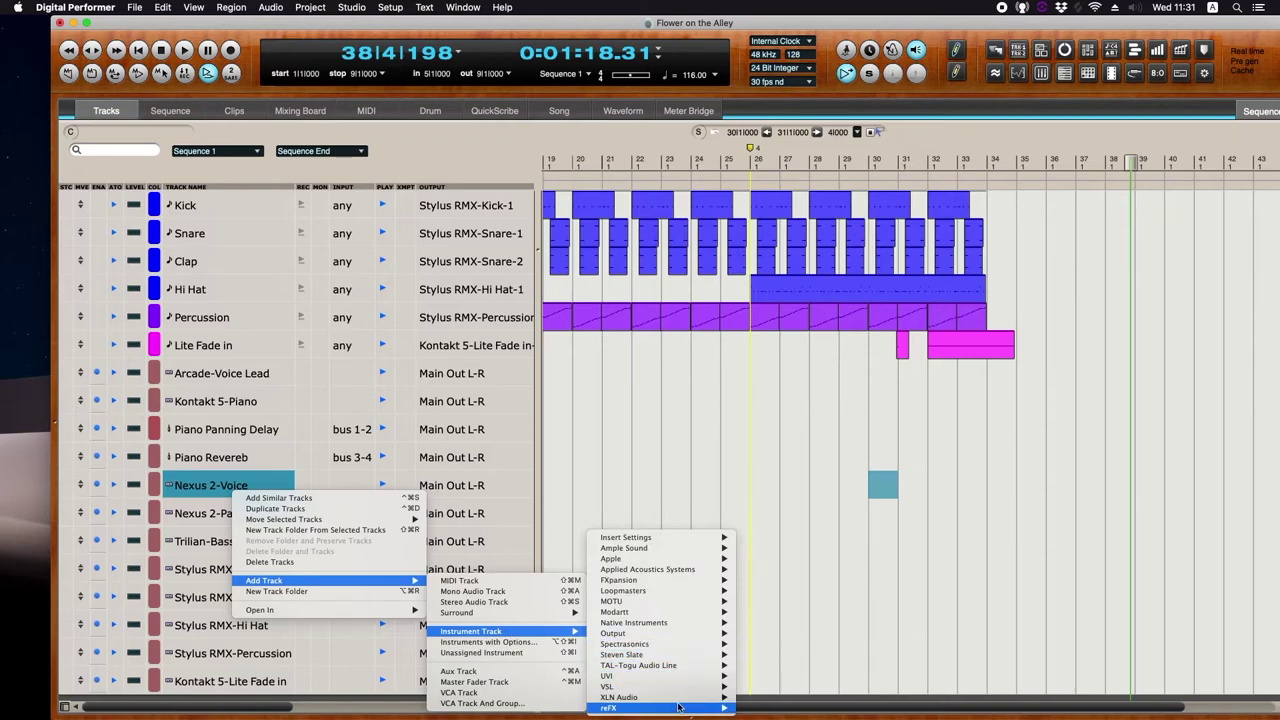
mouse_move(680, 686)
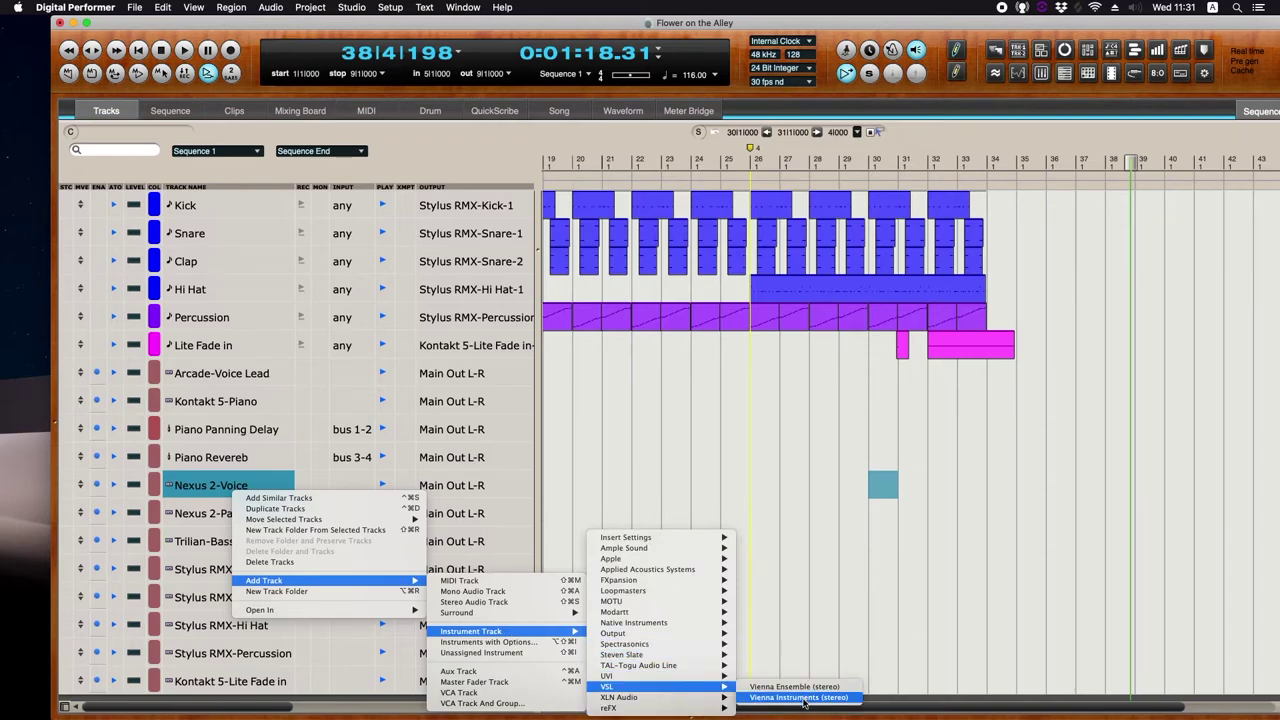
click(803, 697)
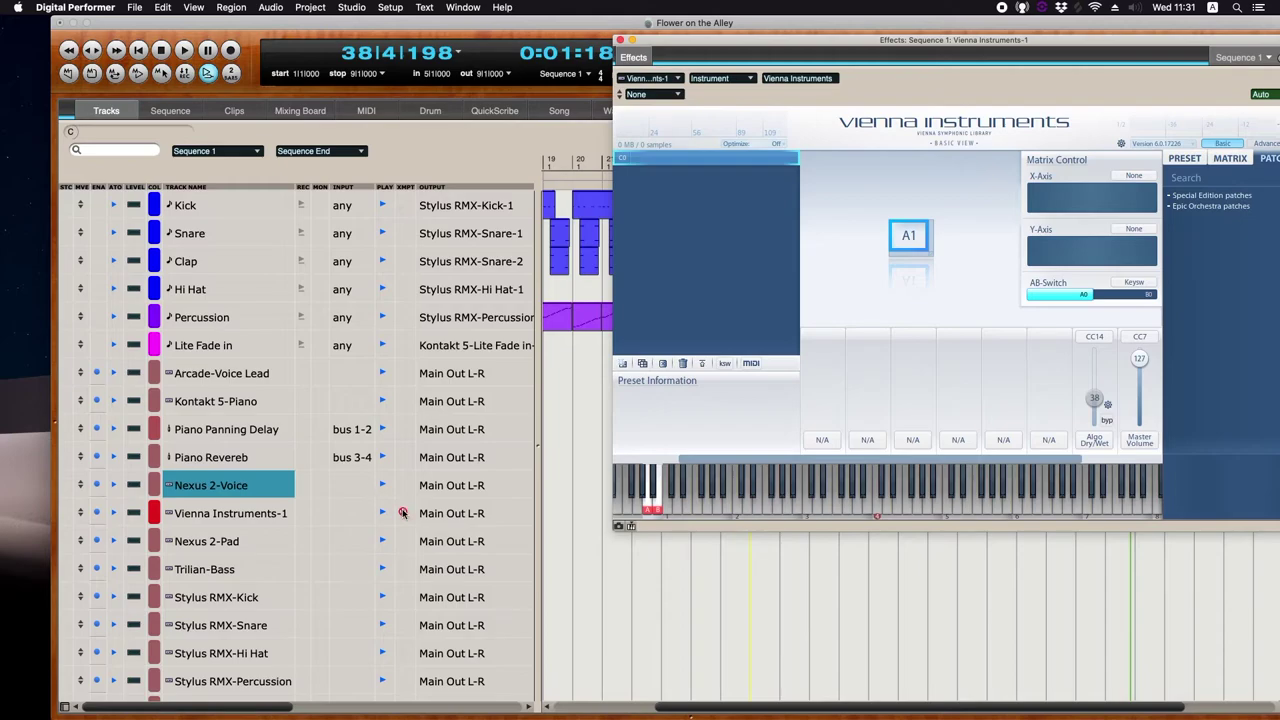
- Rename the new Vienna Instruments track as Vienna Stac Strings
click(247, 513)
click(247, 513)
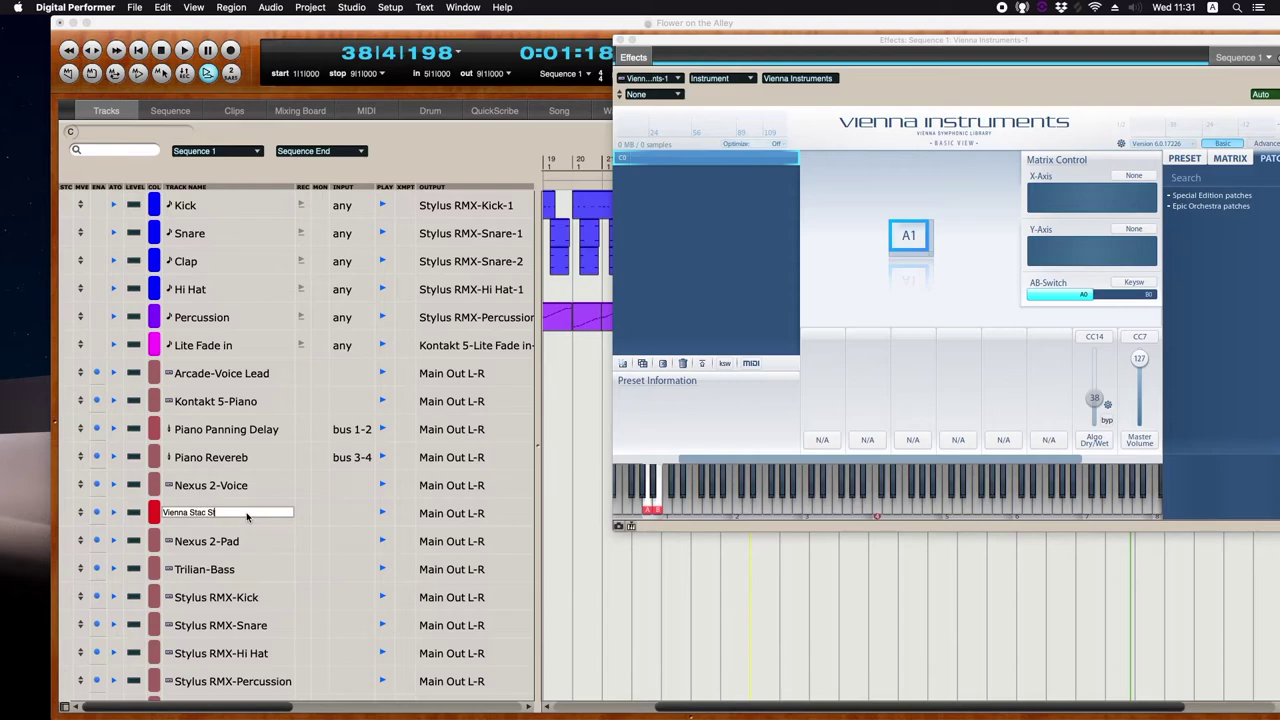
text(Vienna Stac Strings)
key(Return)
click(161, 514)
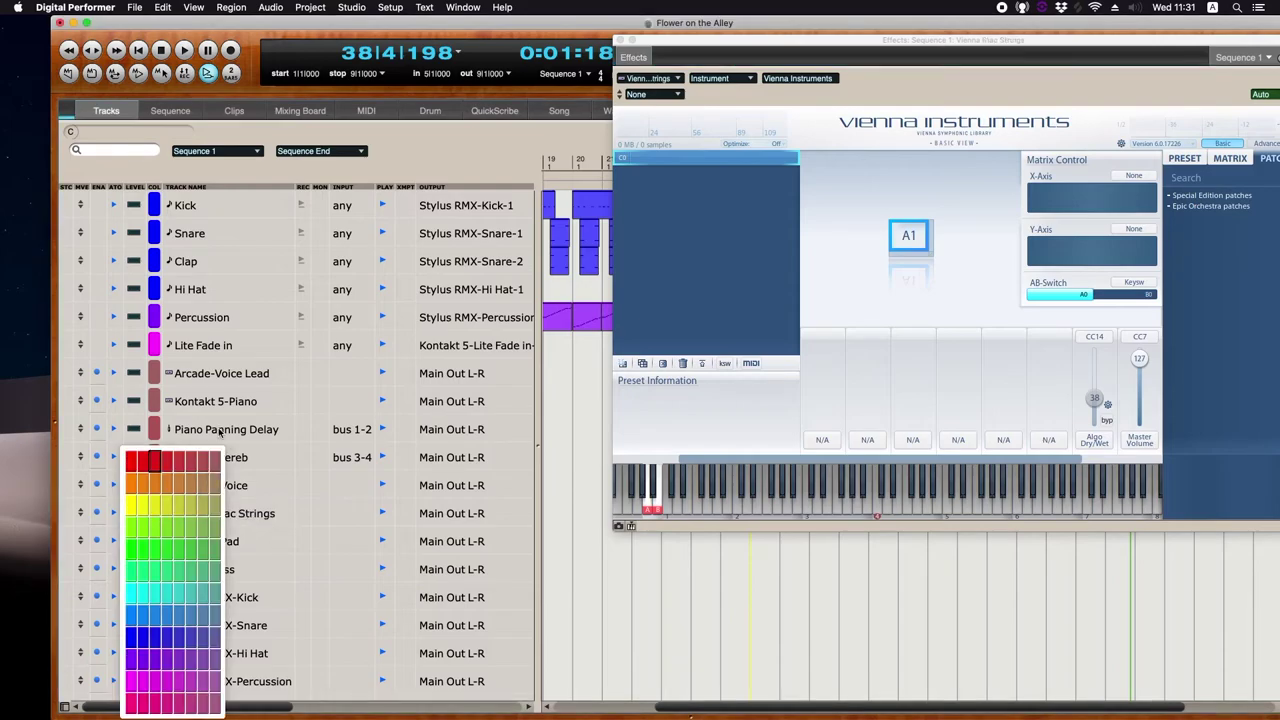
click(249, 447)
- Route the Stac Strings track's output to Vienna Stac Strings-1
scroll(252, 430, up, 5)
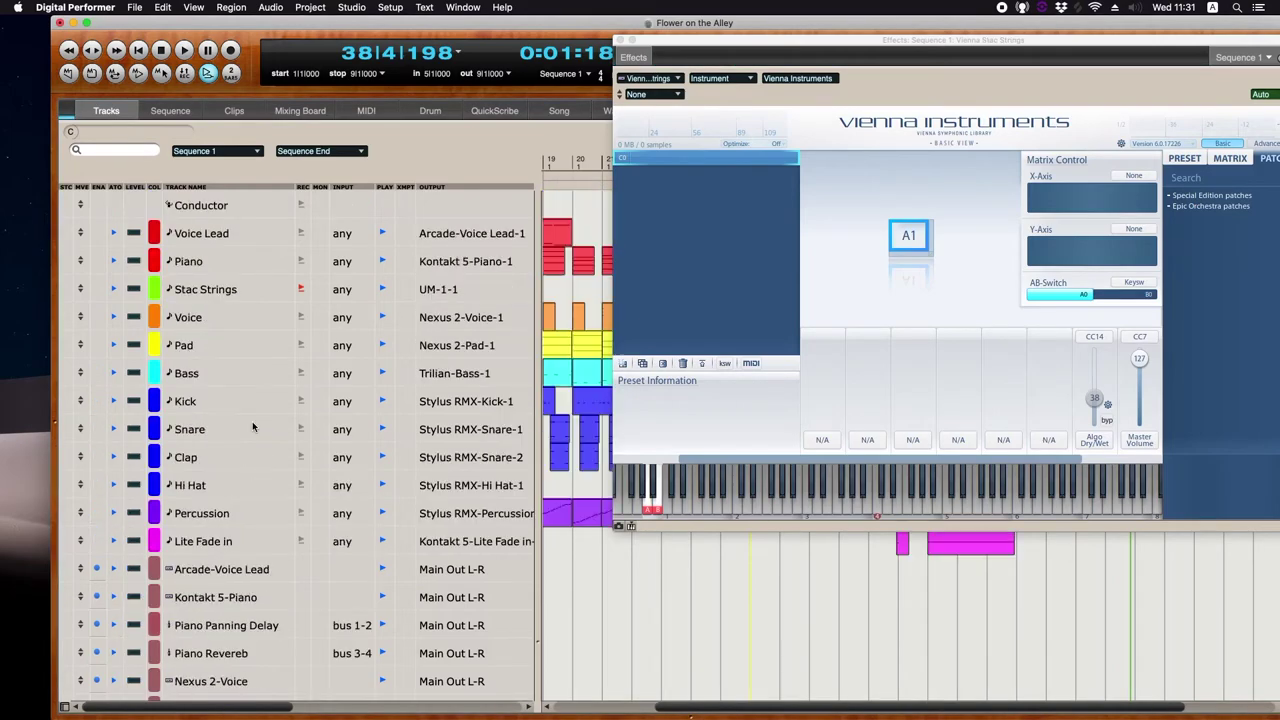
click(450, 296)
mouse_move(469, 168)
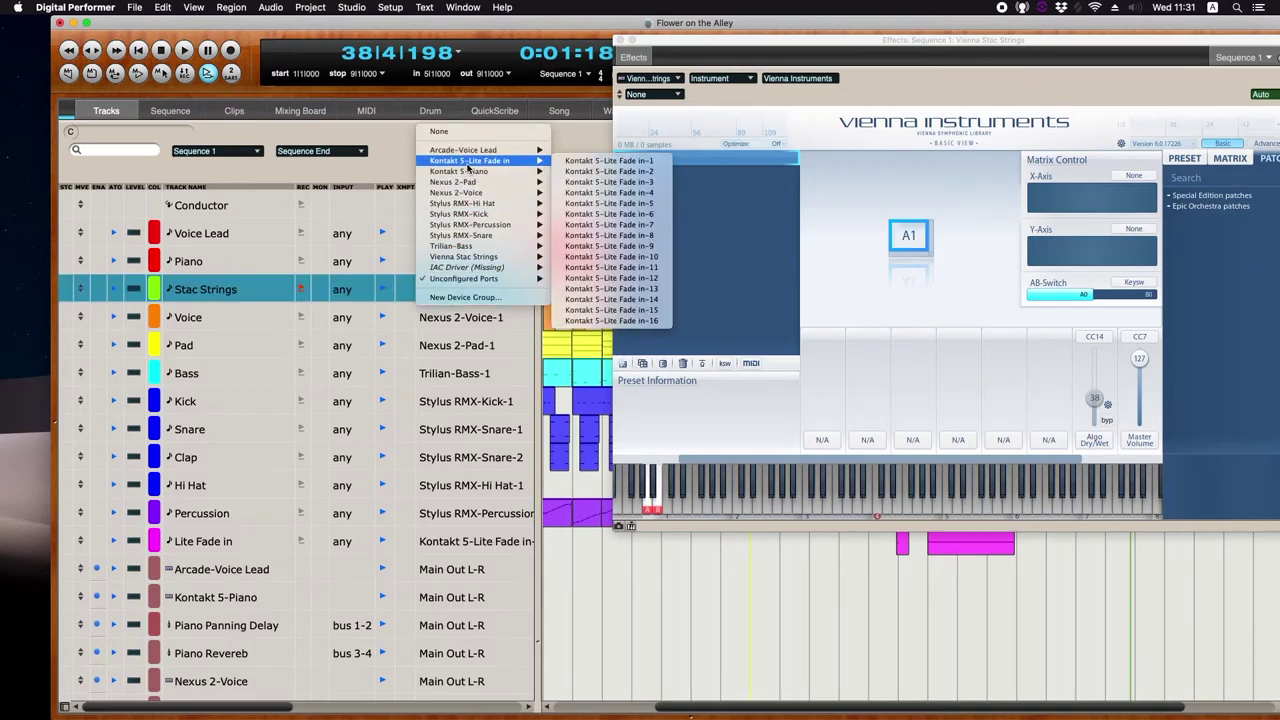
mouse_move(478, 204)
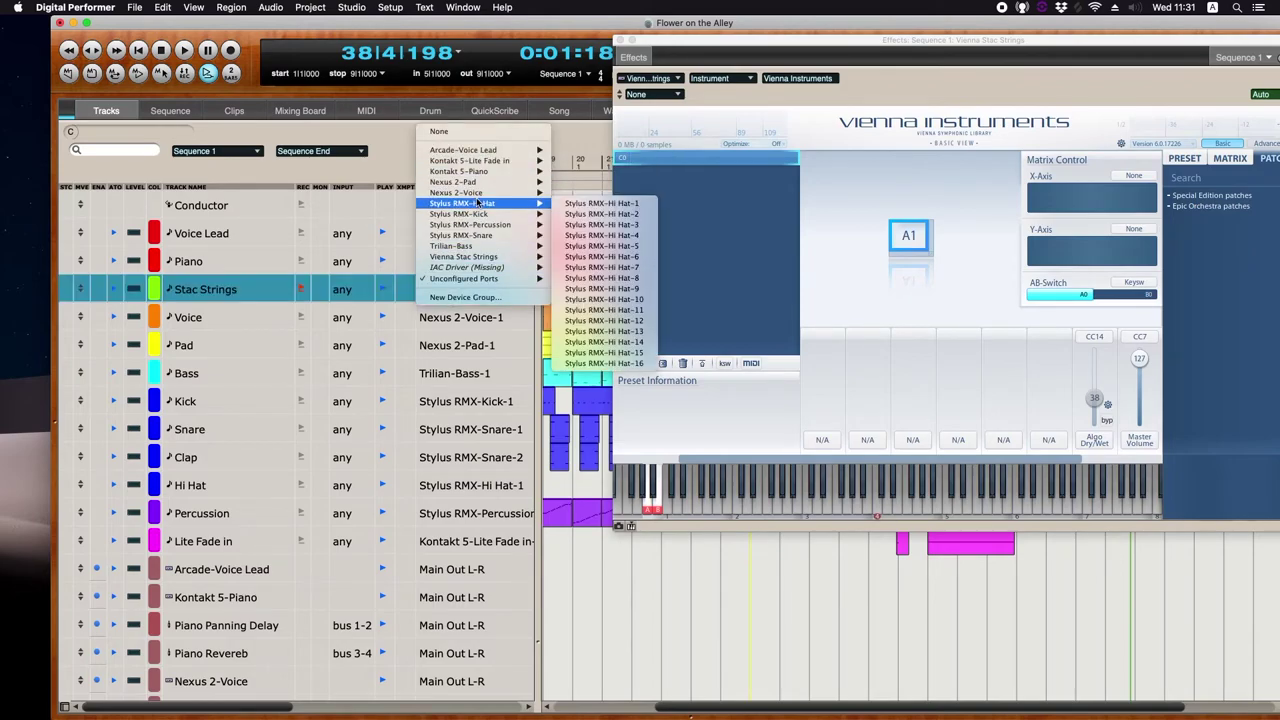
mouse_move(490, 258)
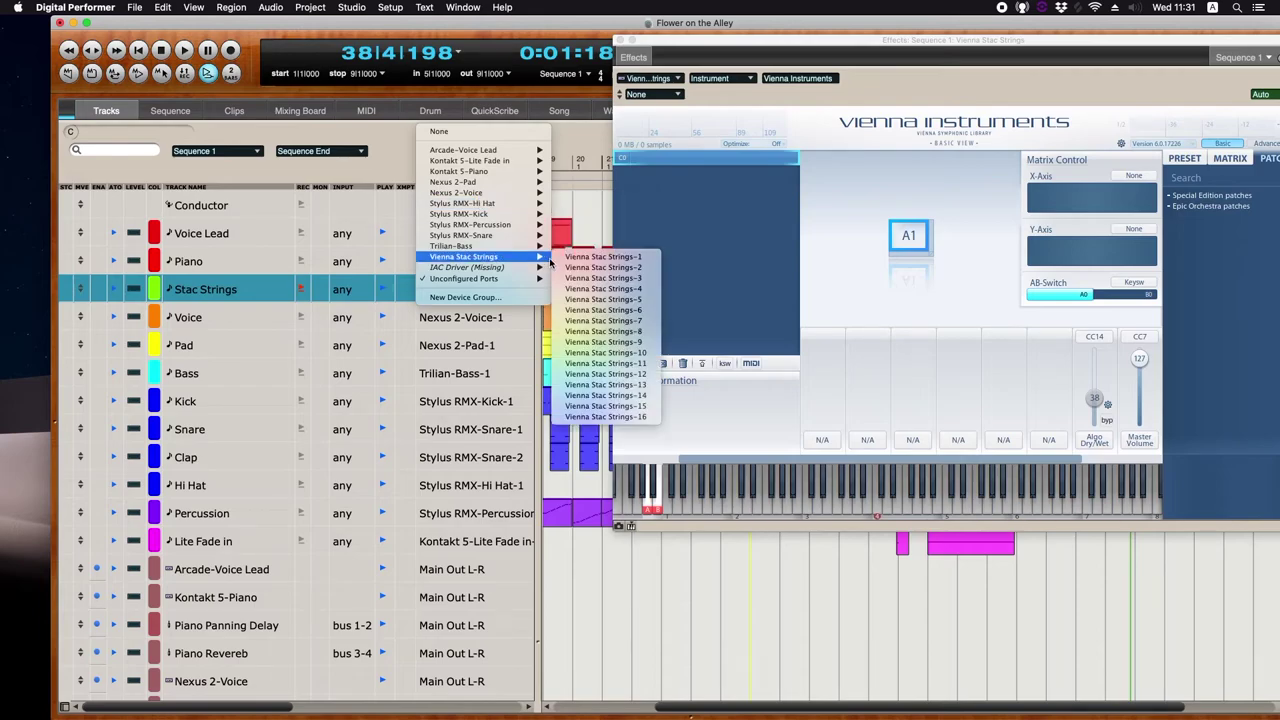
click(600, 259)
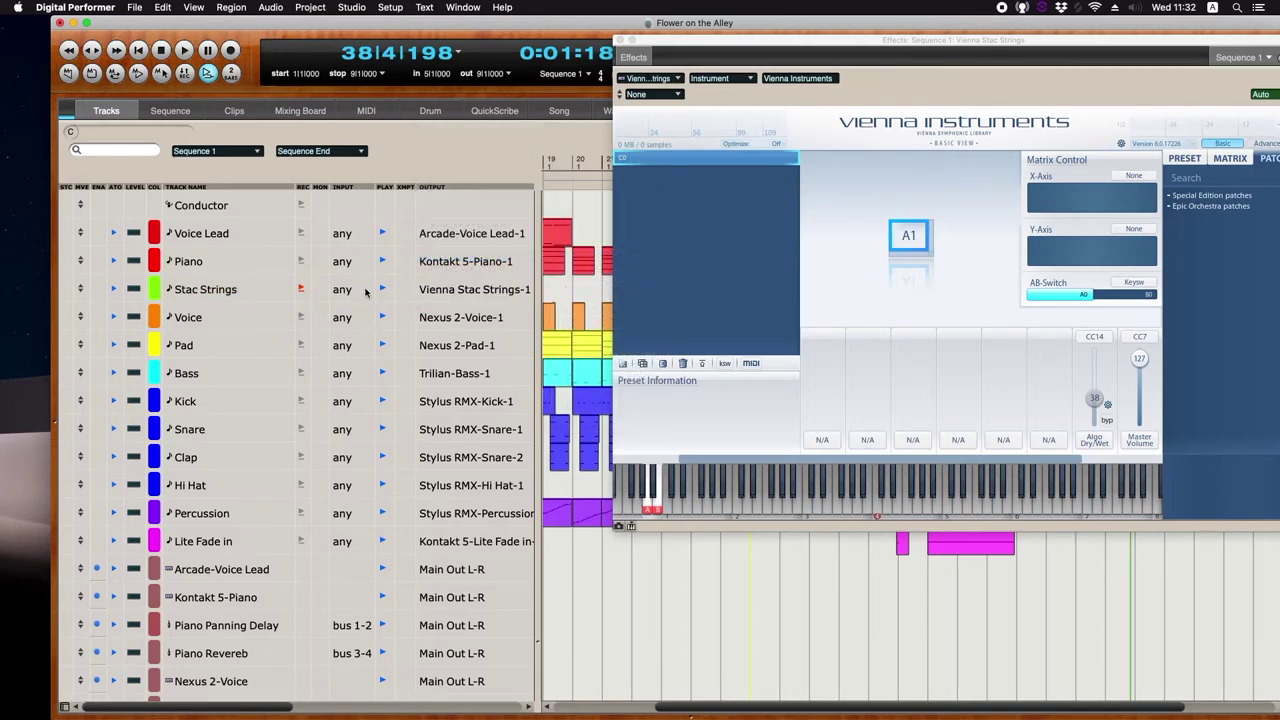
- Load the 41S Strings staccato patch from the Special Edition Orchestral Strings into the Vienna Instruments matrix cell
drag(1011, 51, 843, 53)
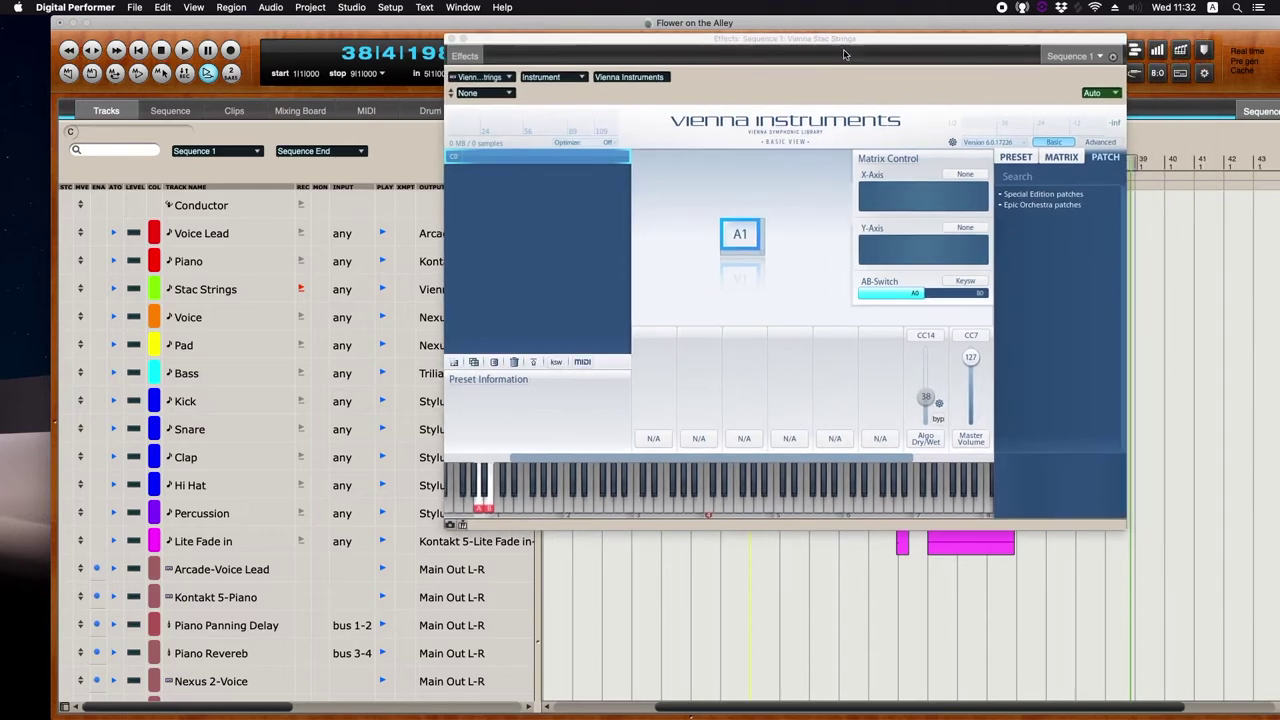
click(1014, 196)
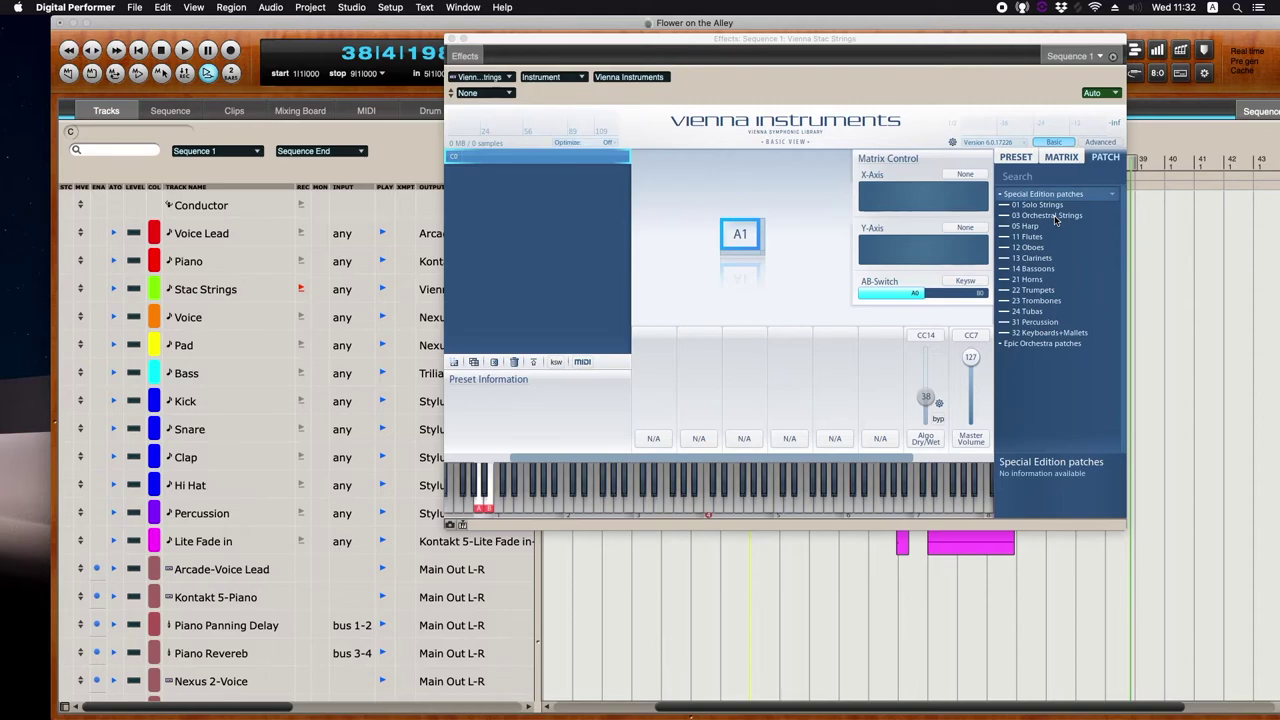
click(1052, 216)
scroll(1094, 320, down, 5)
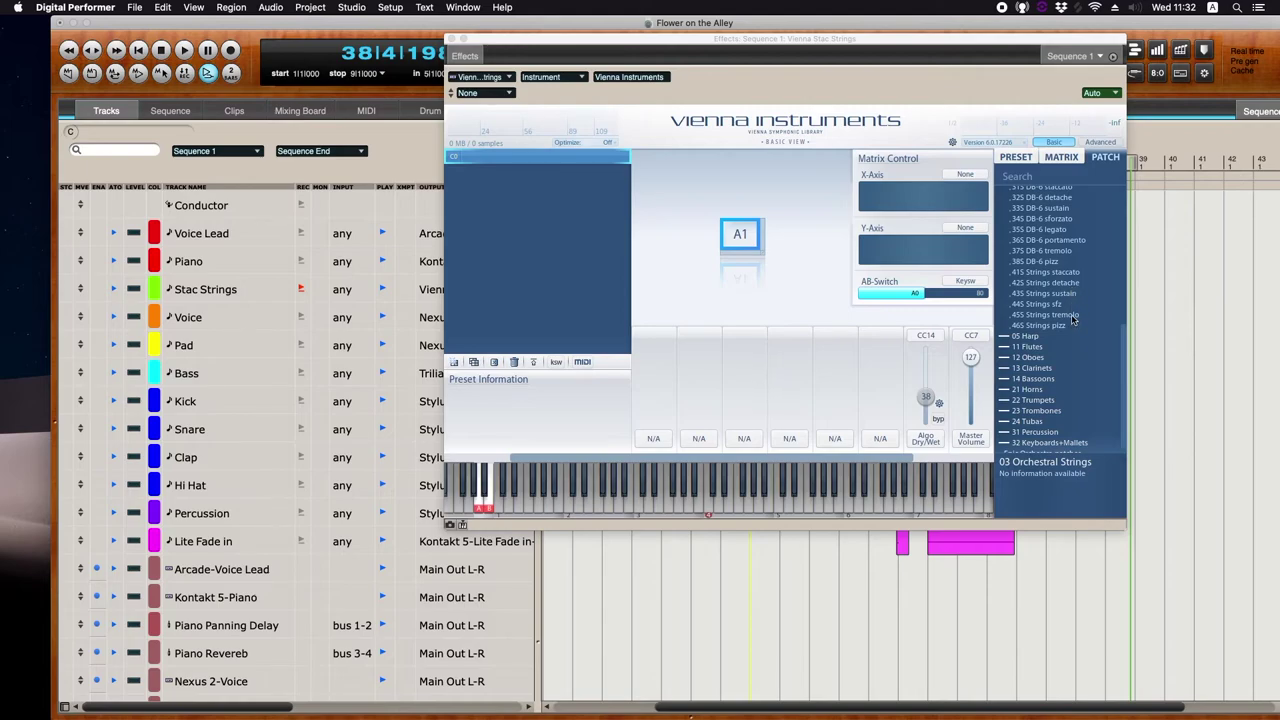
drag(1070, 273, 745, 237)
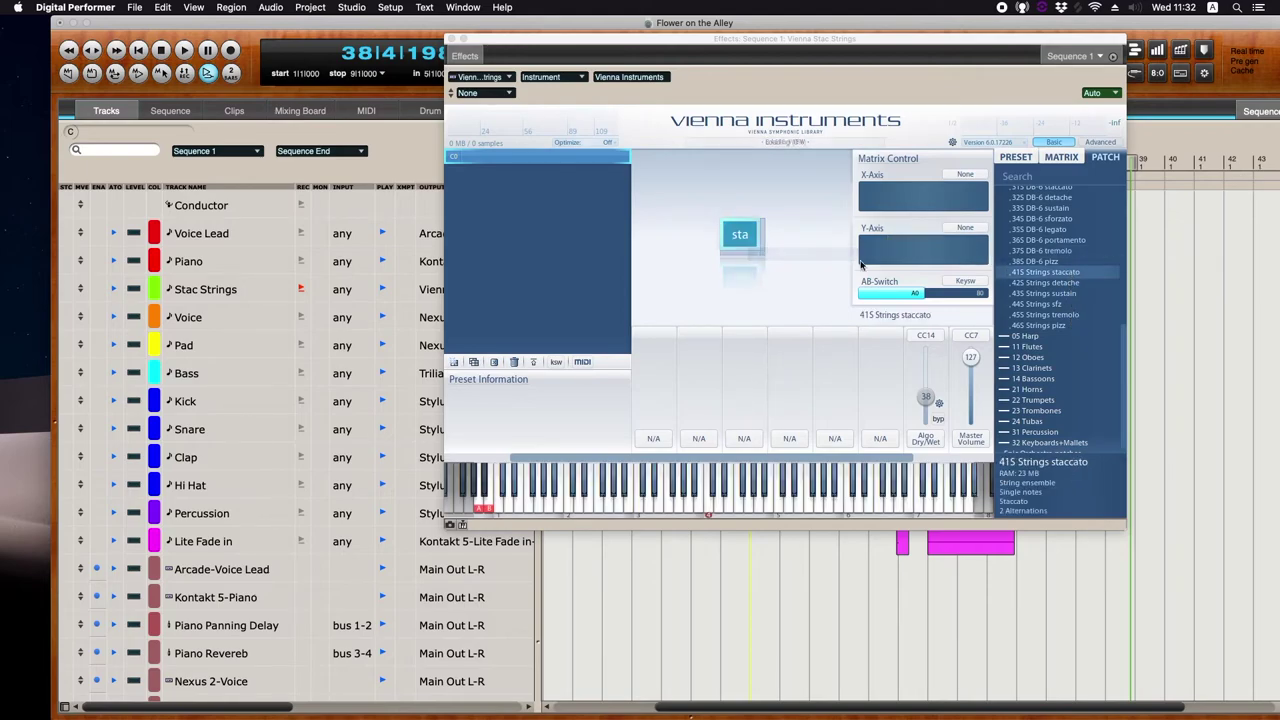
- Shorten the Algo reverb time slightly in the advanced view and close the instrument window
click(1114, 143)
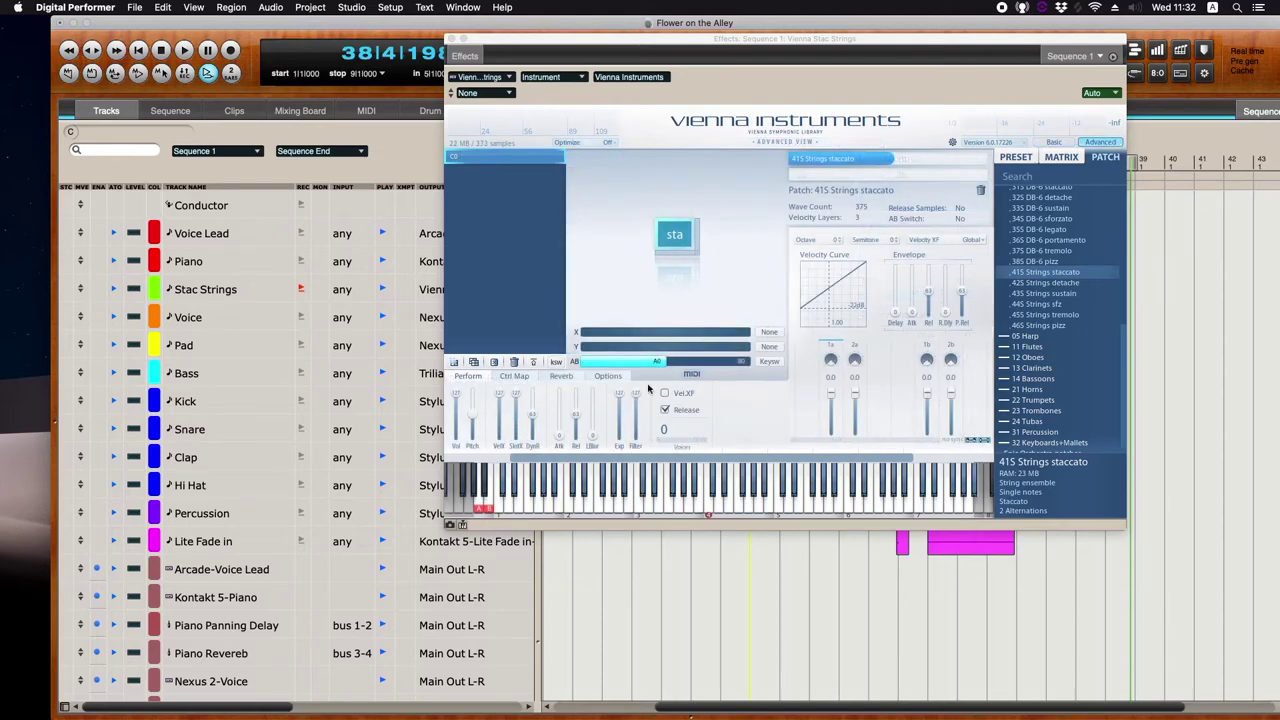
click(559, 376)
click(767, 430)
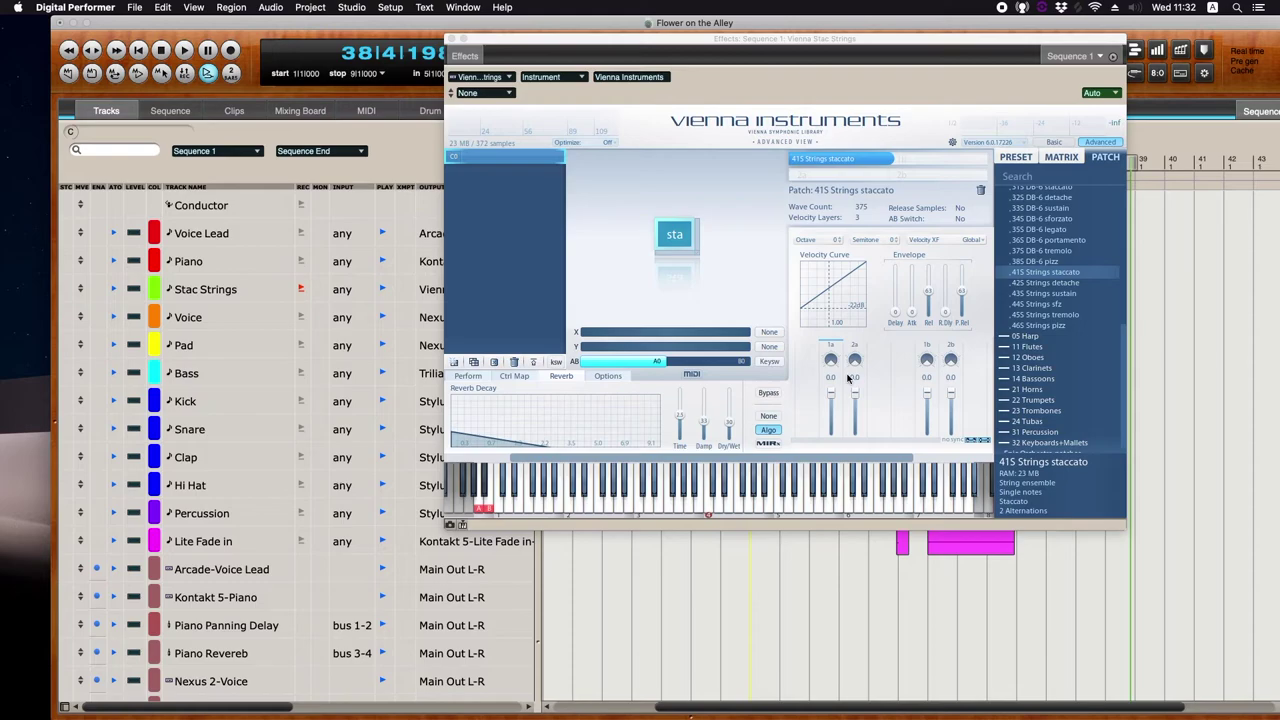
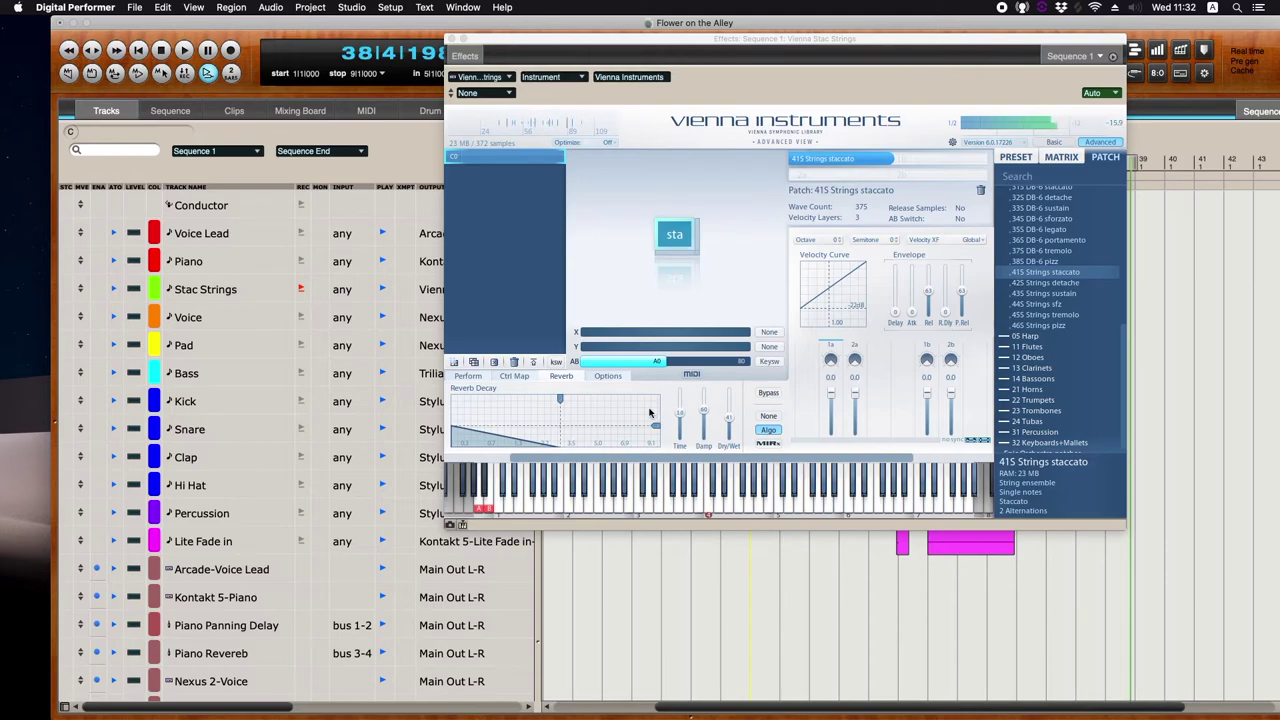
click(469, 377)
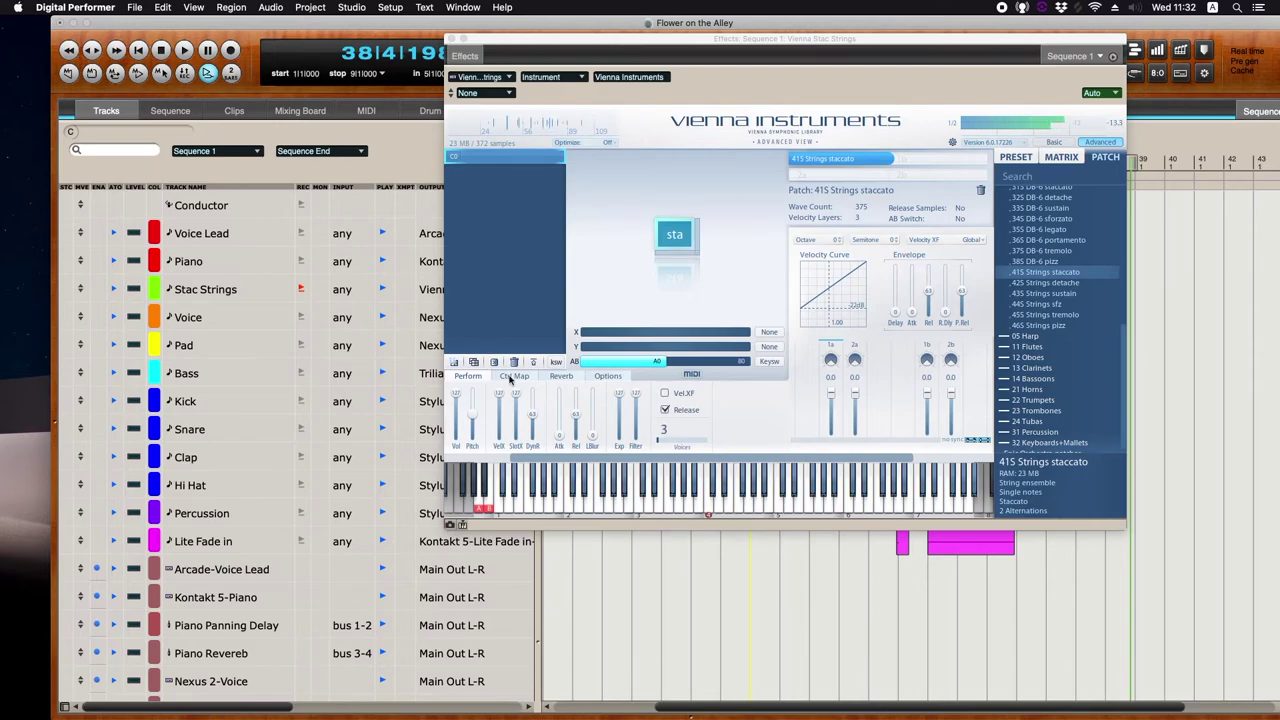
click(588, 385)
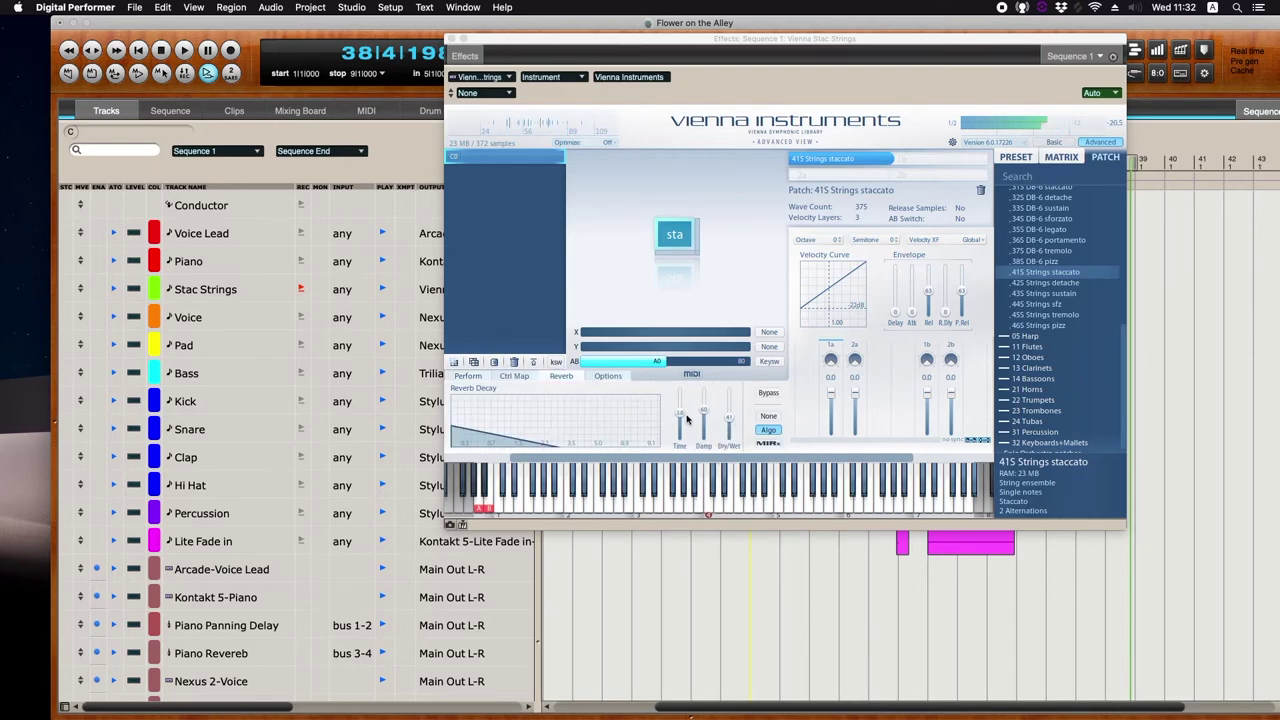
drag(682, 421, 729, 424)
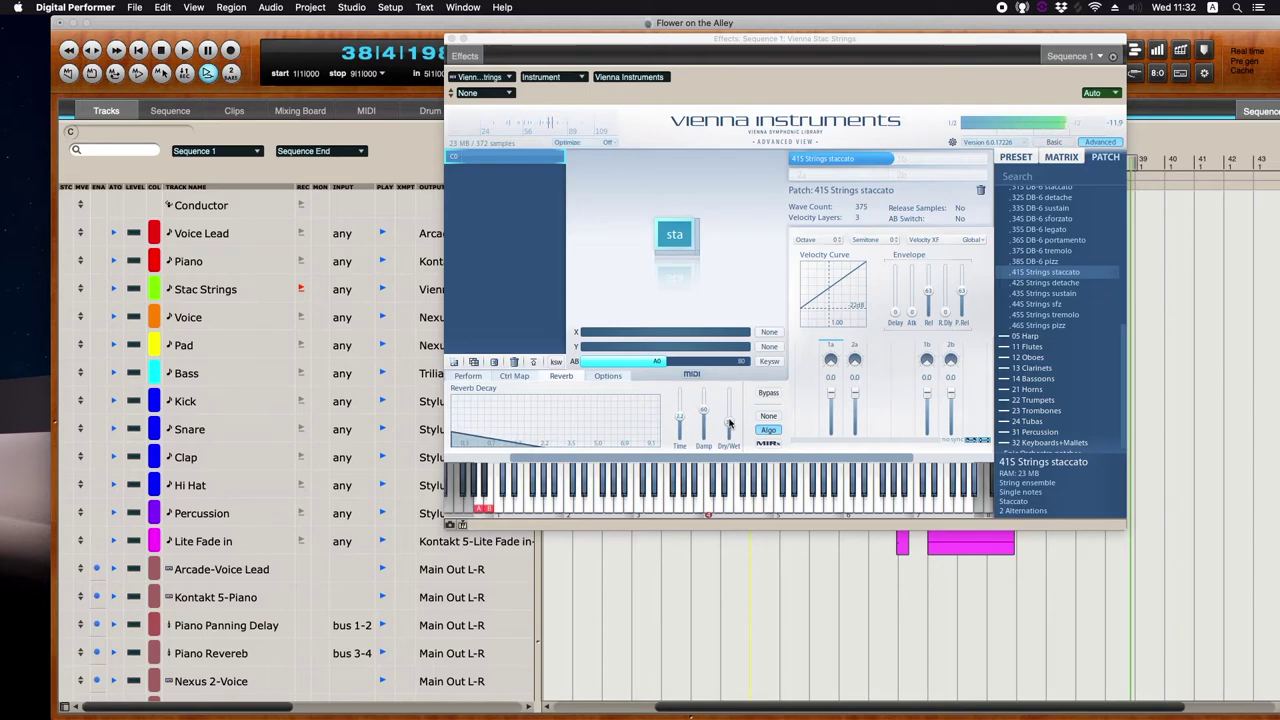
click(451, 39)
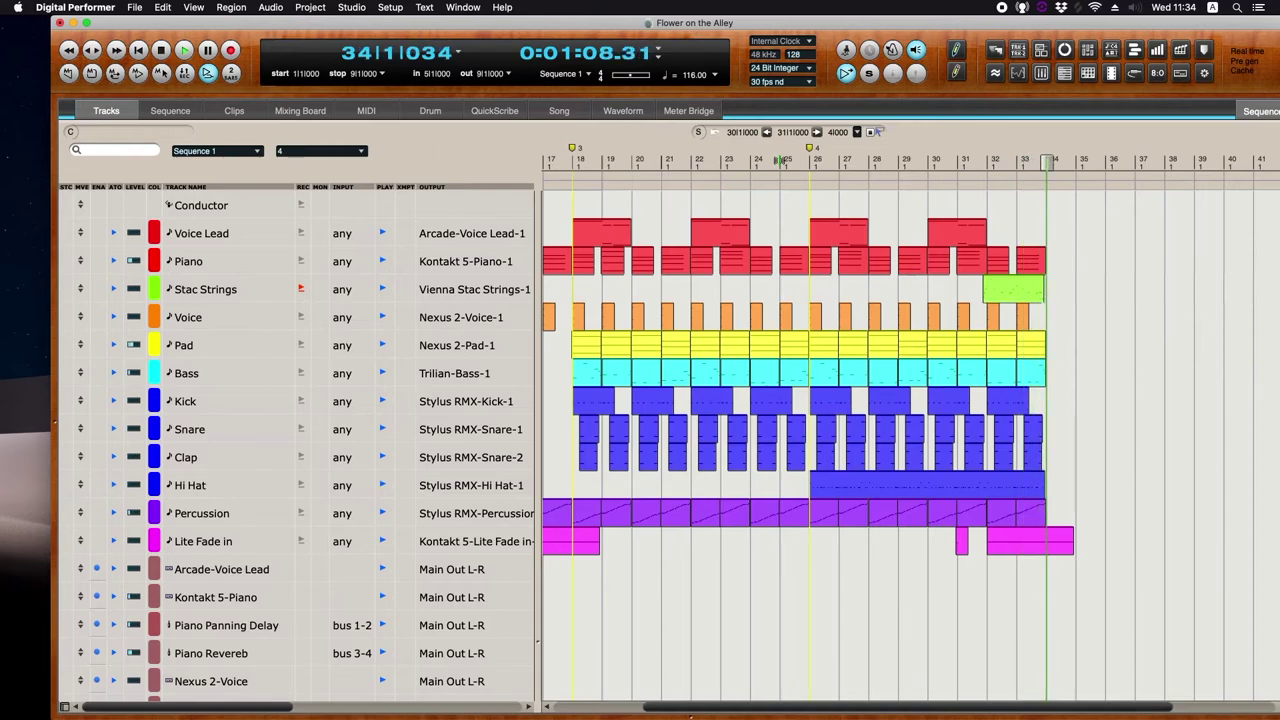
- Quantize the Stac Strings phrase selected from bar 31 to bar 34 and set all its on velocities to 110
click(958, 157)
drag(981, 292, 1044, 296)
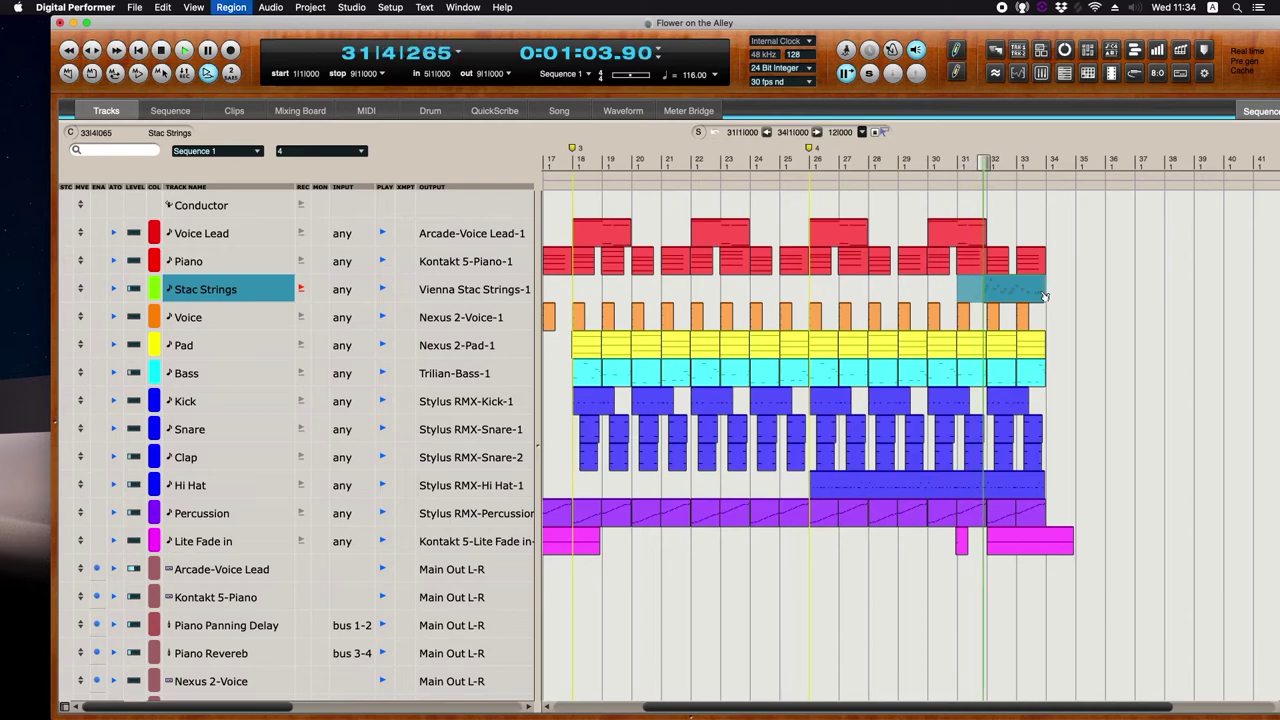
key(alt+0)
key(Return)
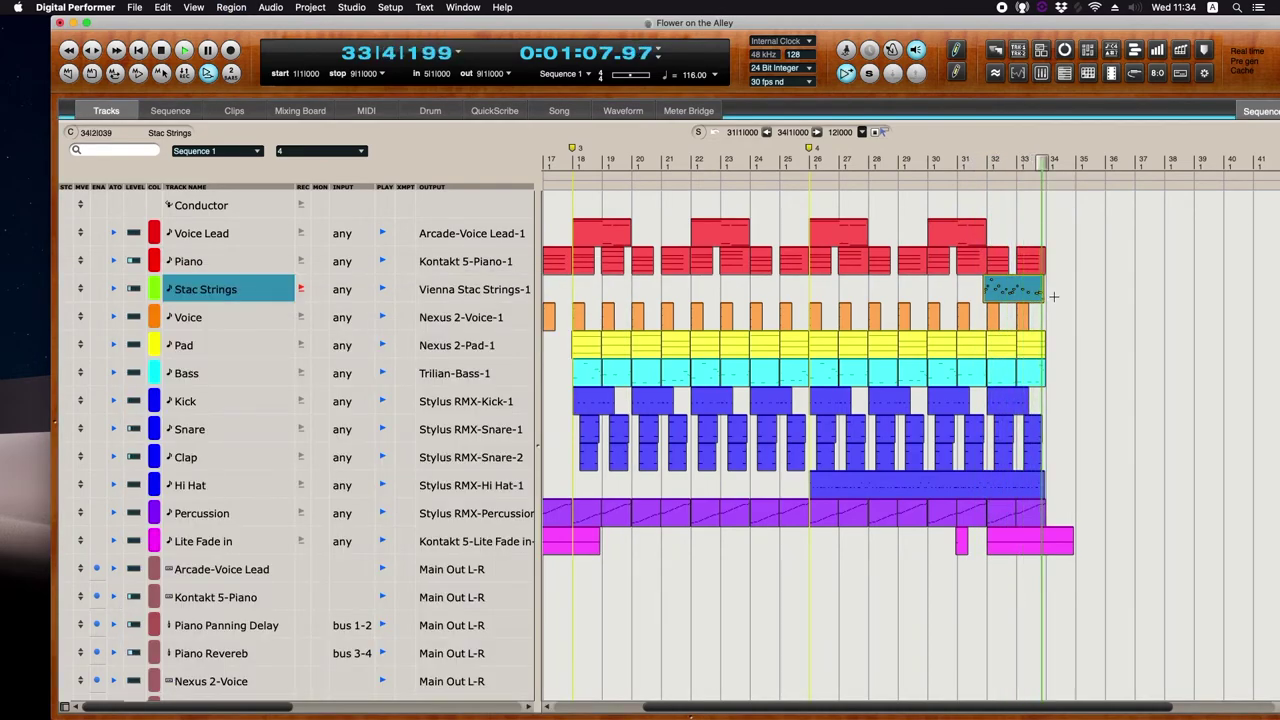
key(alt+1)
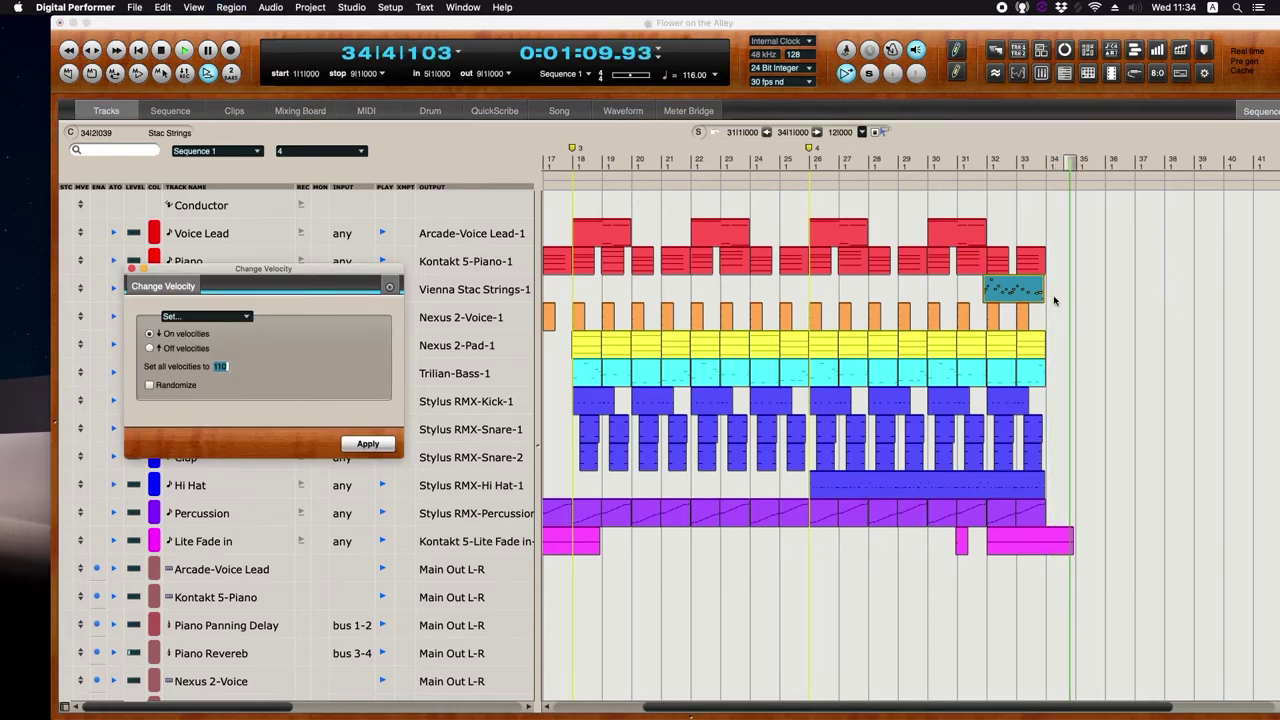
key(Return)
- Set all note durations in the selected Stac Strings phrase to 0|100
key(alt+2)
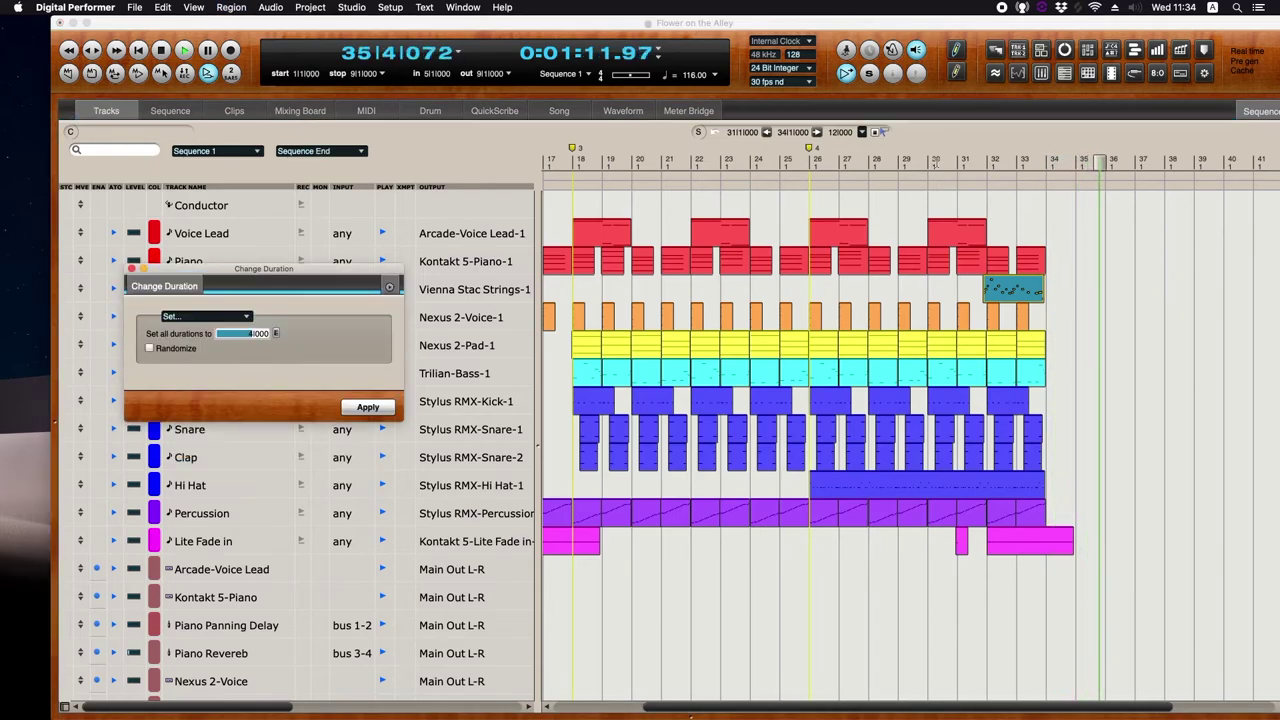
text(0)
key(Tab)
text(100)
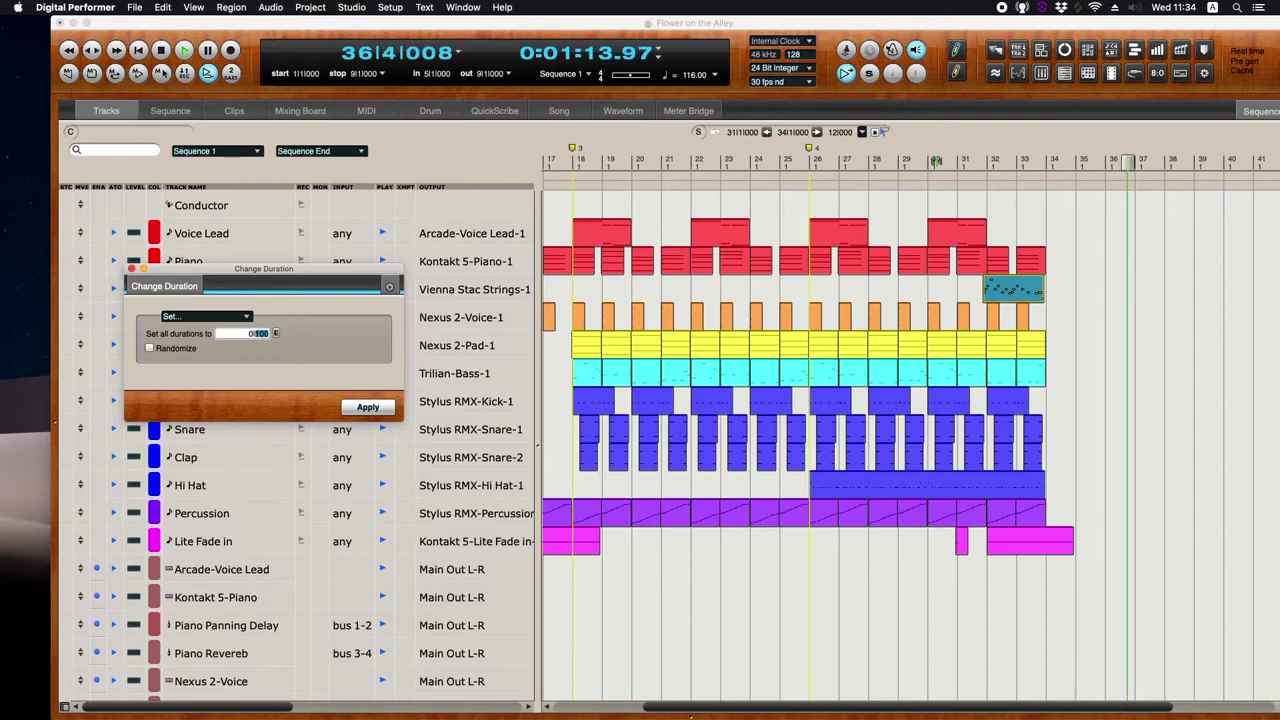
key(Return)
- Play back the Stac Strings phrase from just before bar 32 with its clip deselected
key(space)
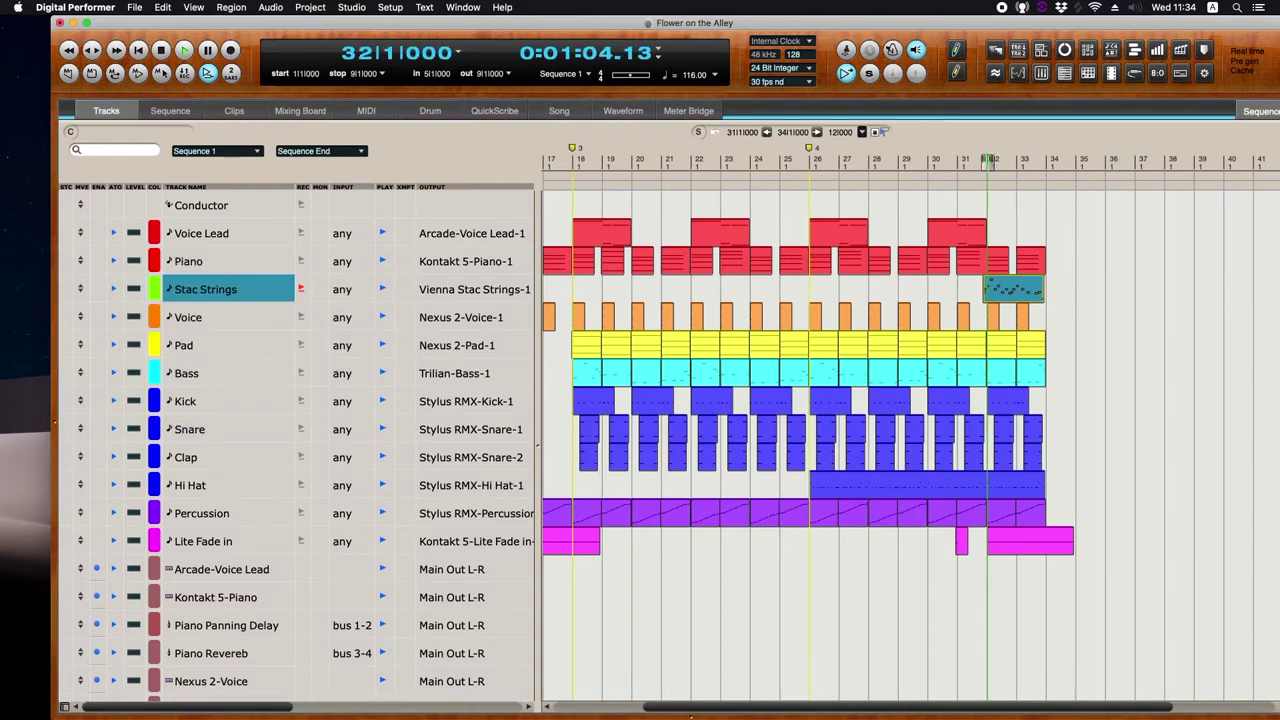
drag(987, 163, 980, 161)
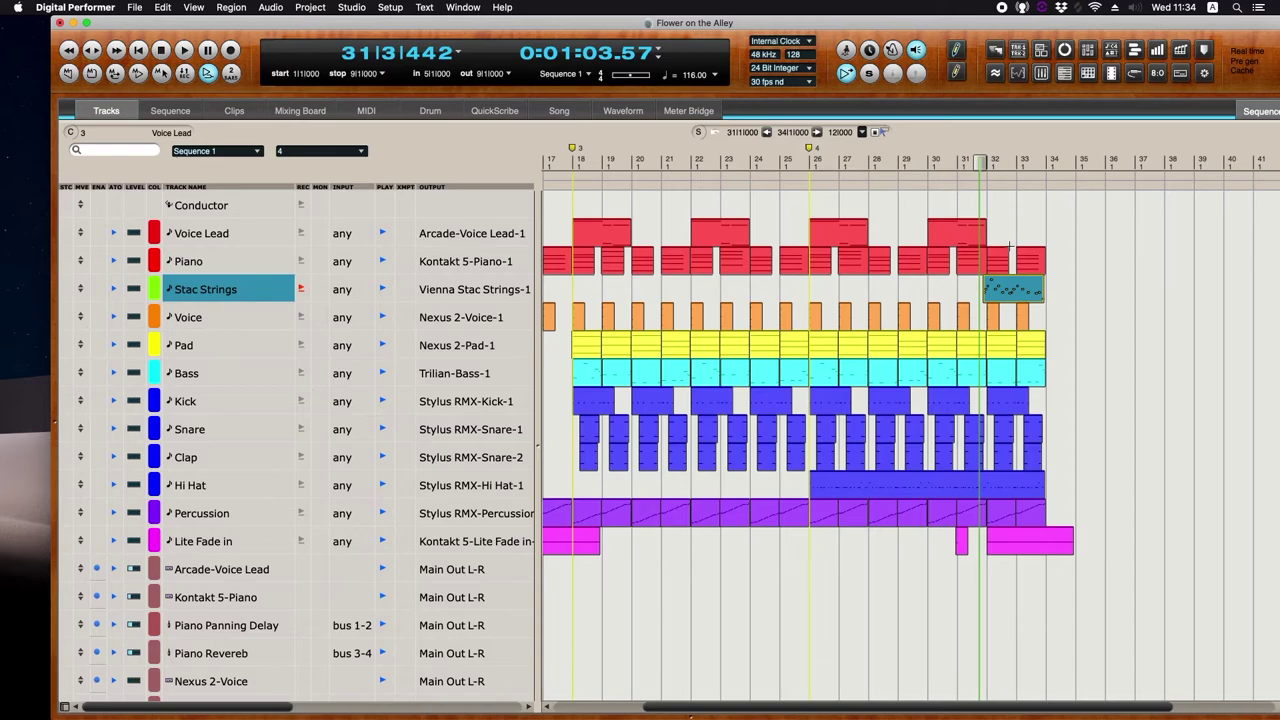
click(1112, 287)
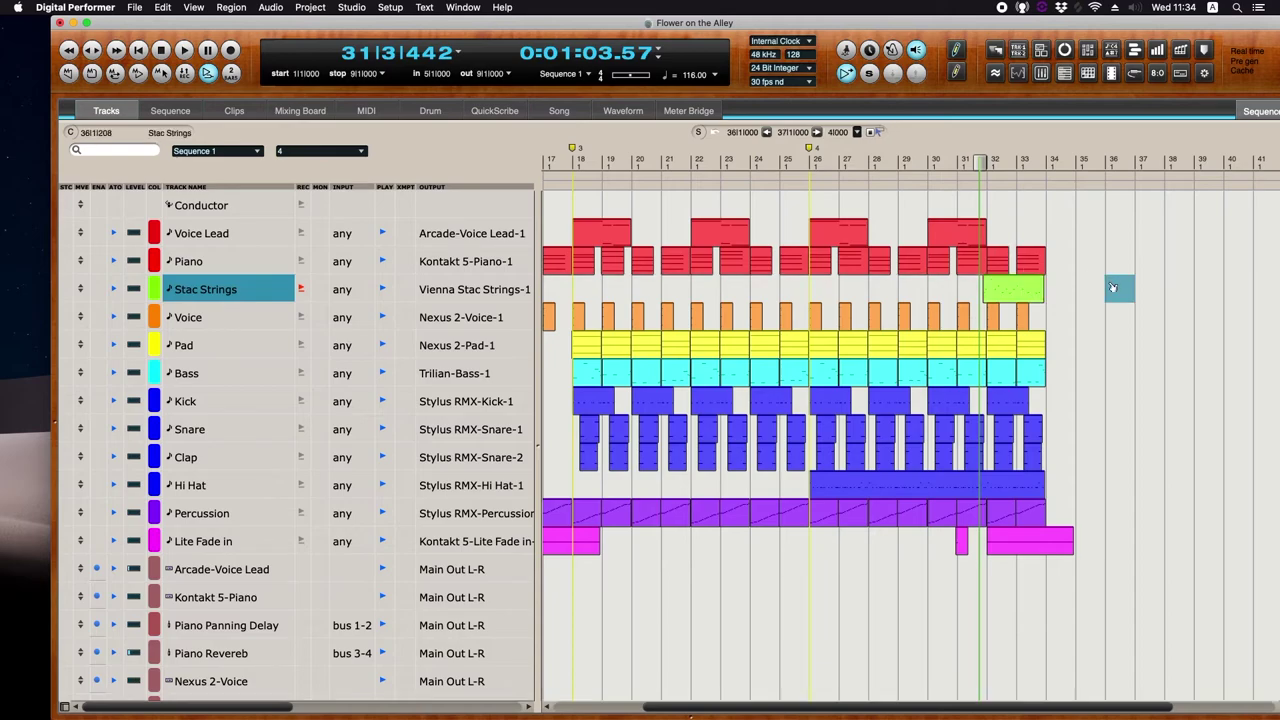
key(space)
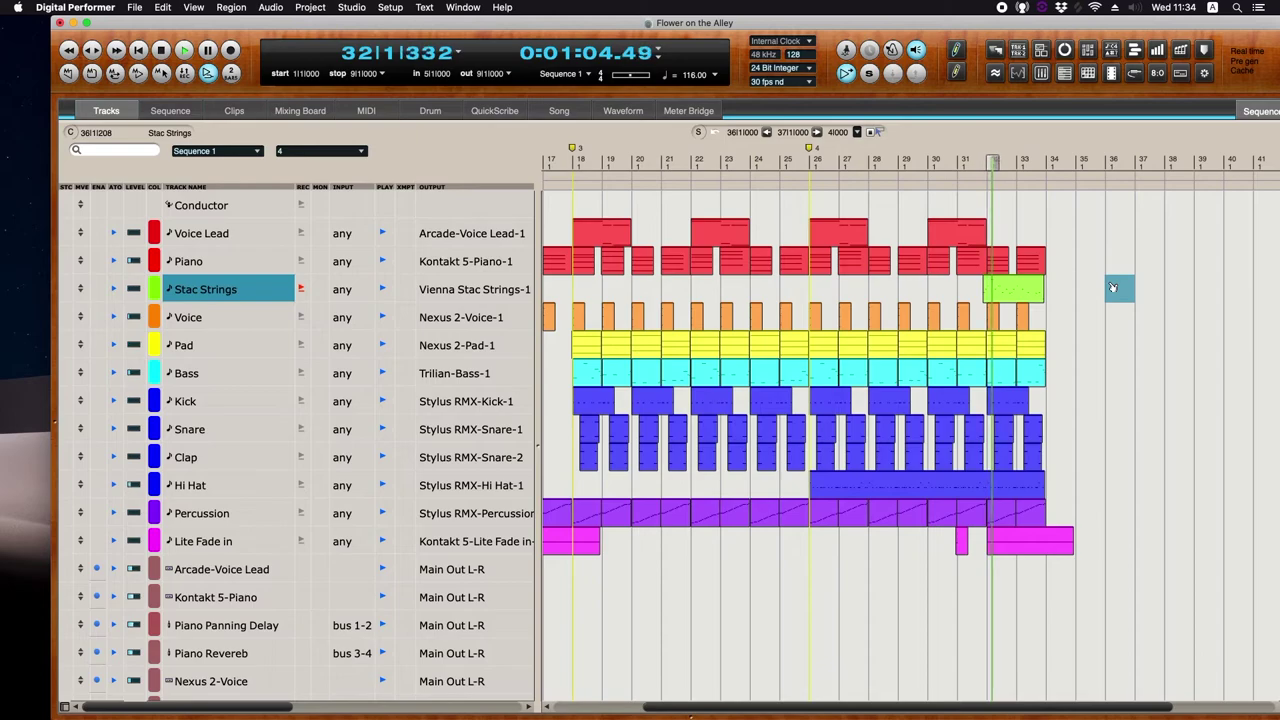
- Open the Stac Strings phrase in the MIDI editor and close the tracks pane below it
double_click(1035, 292)
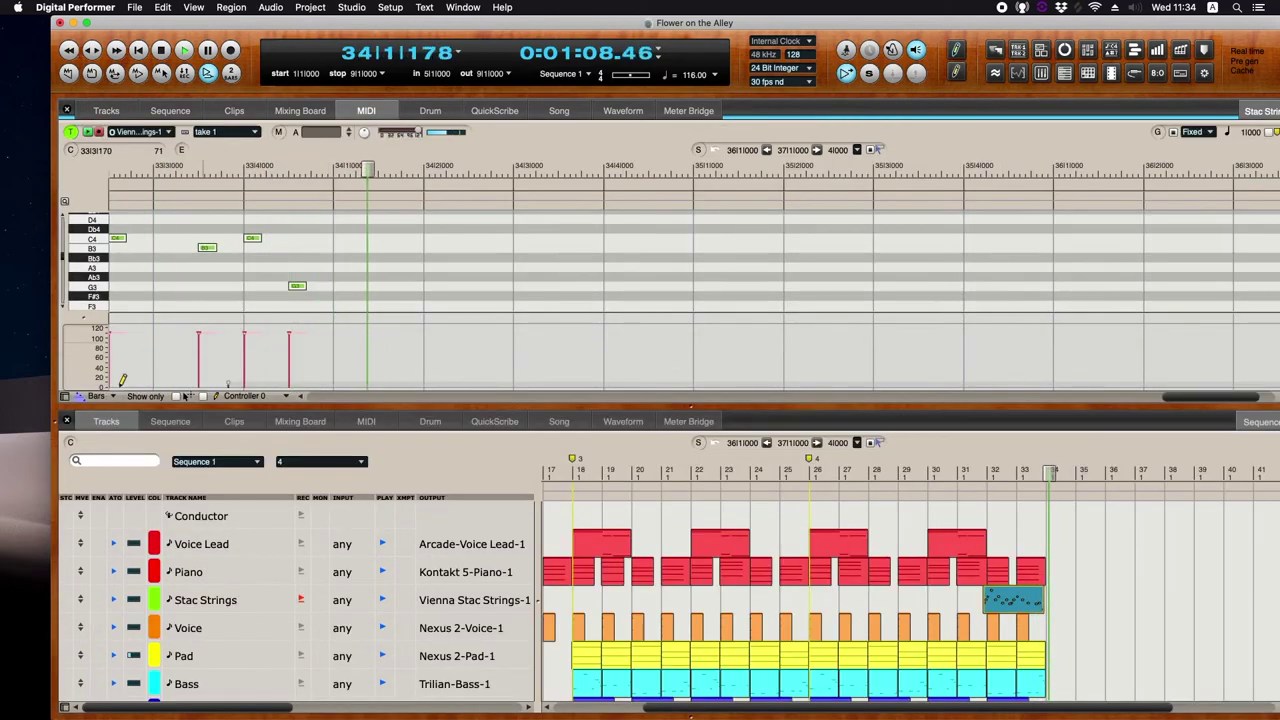
click(66, 421)
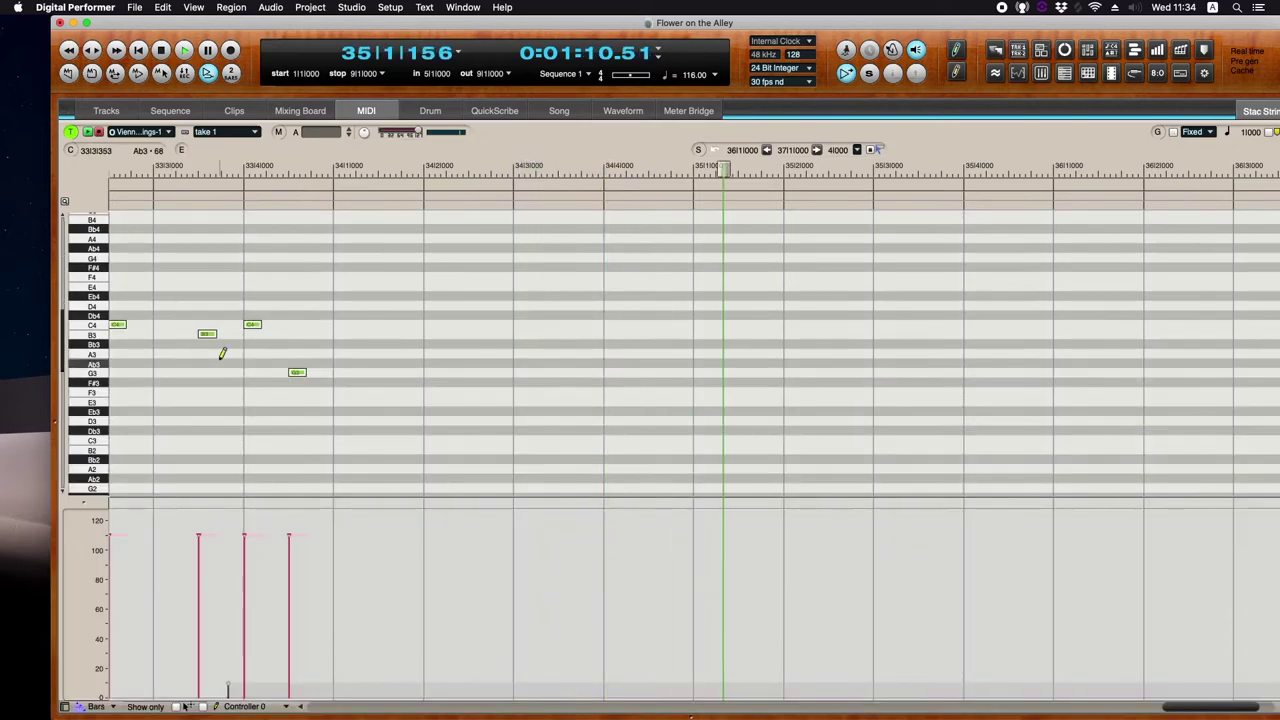
key(super+Left)
key(super+Left)
key(super+Left)
key(super+Up)
key(super+Up)
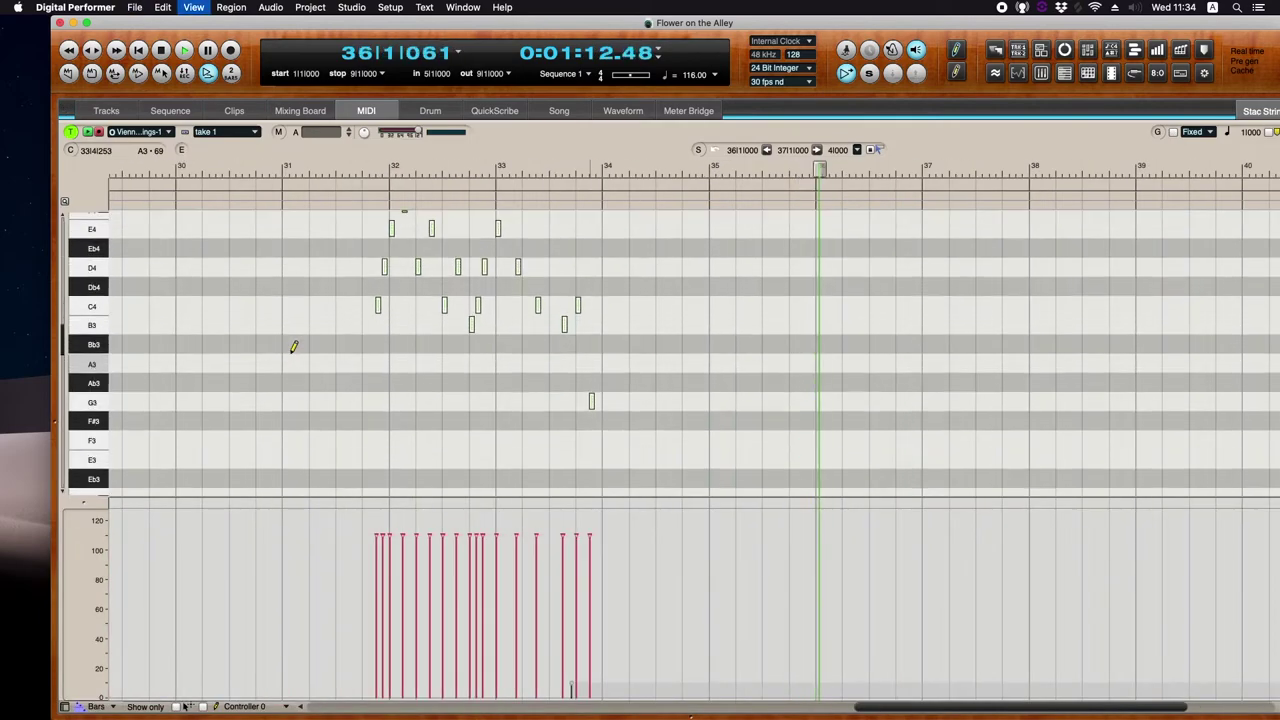
key(super+Right)
key(super+Right)
scroll(491, 363, left, 6)
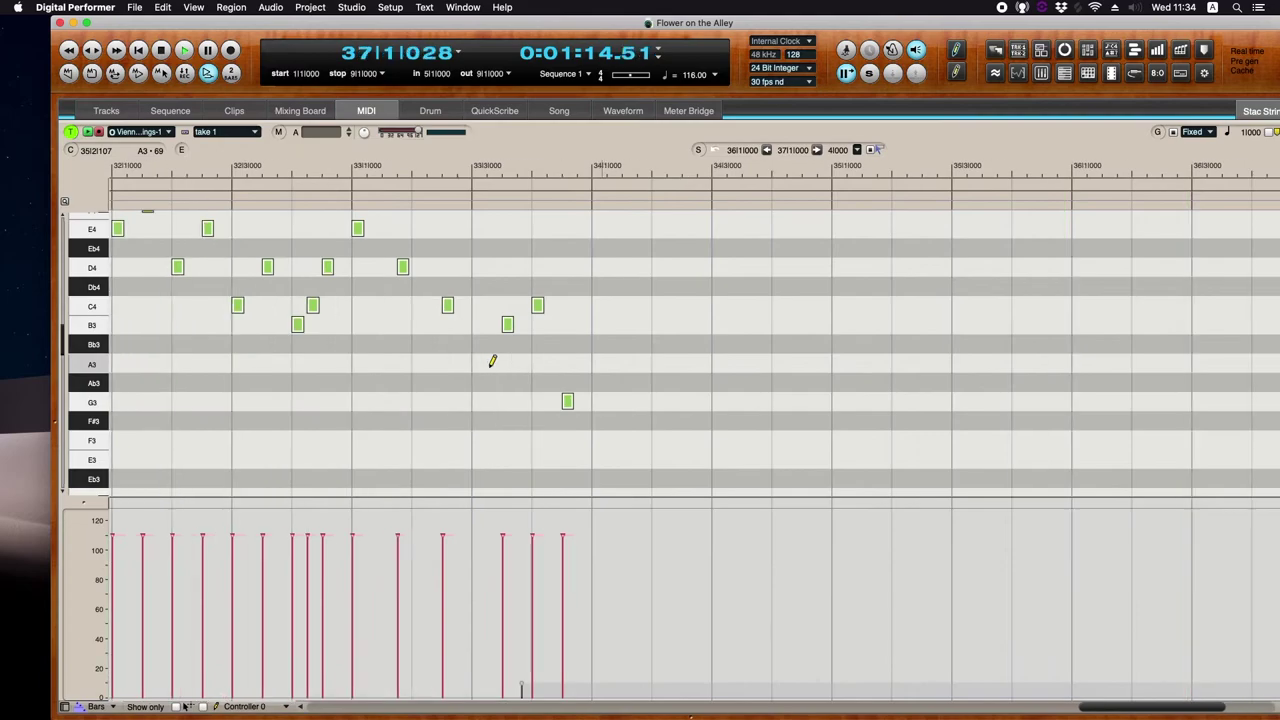
scroll(477, 346, up, 3)
- Lower the velocity of the D4 note at 31|4|360 to 82 and play the phrase from its start
key(a)
click(383, 451)
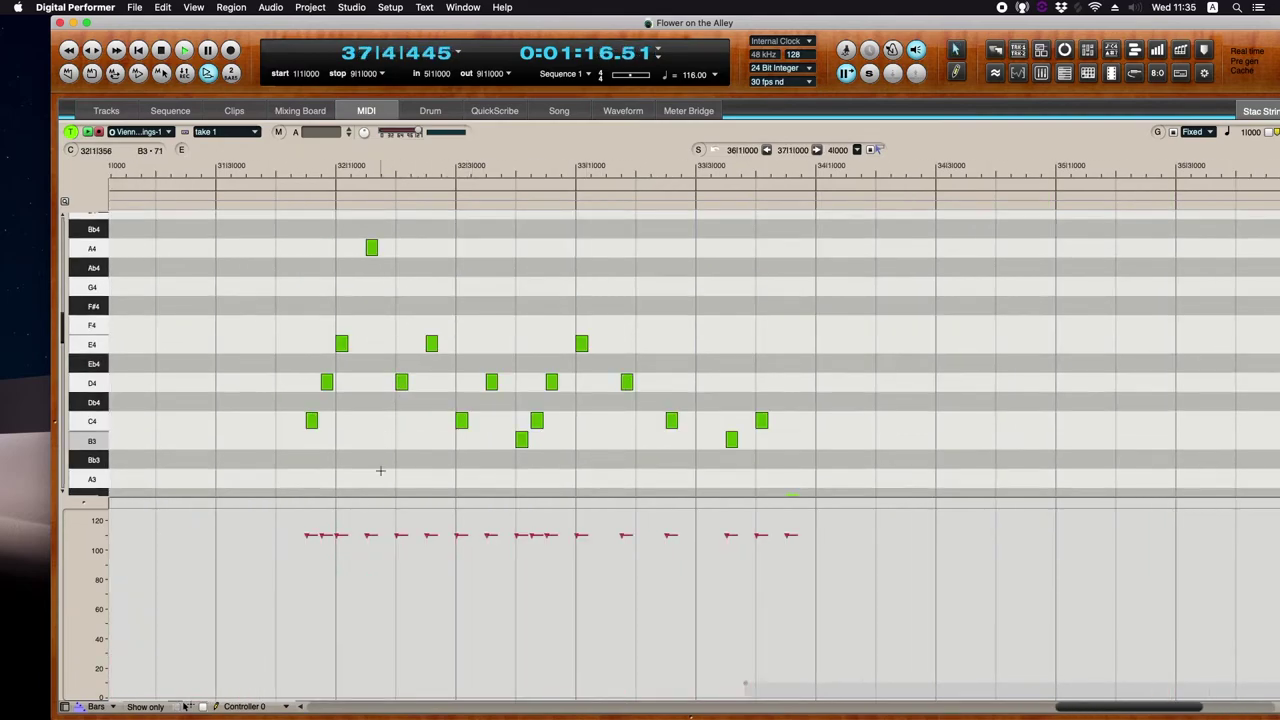
click(321, 538)
drag(320, 570, 321, 576)
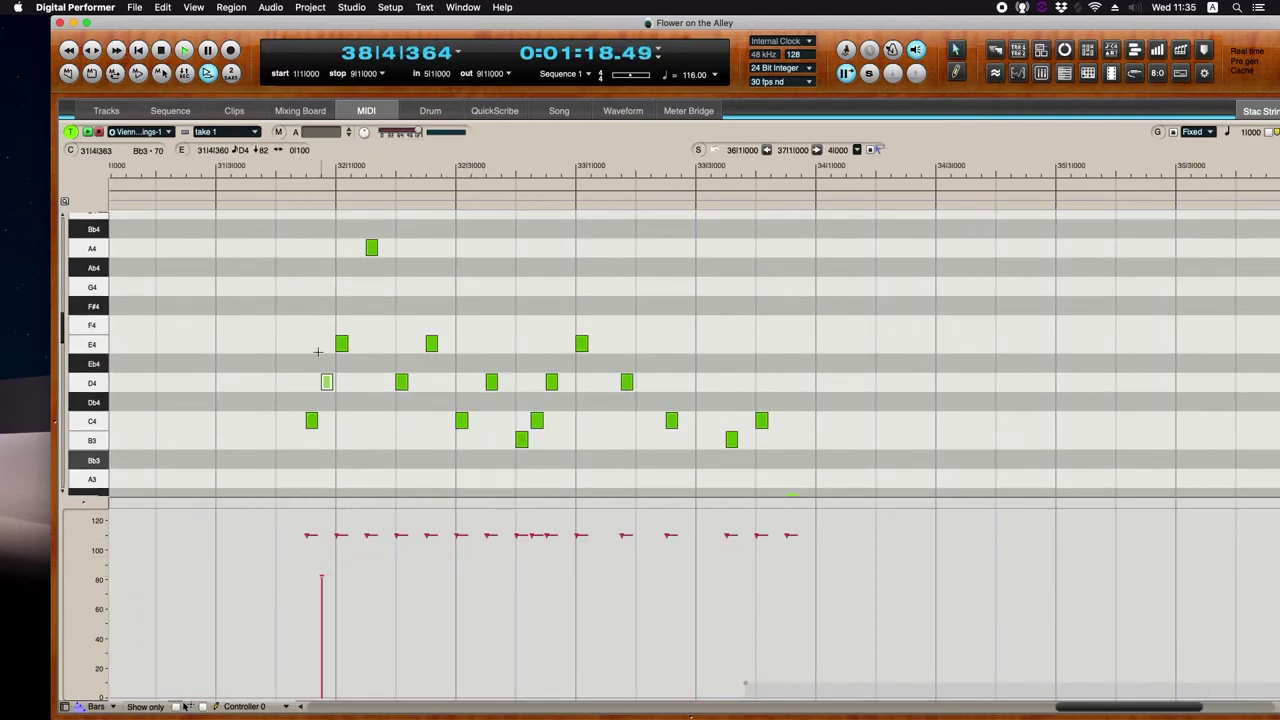
click(300, 168)
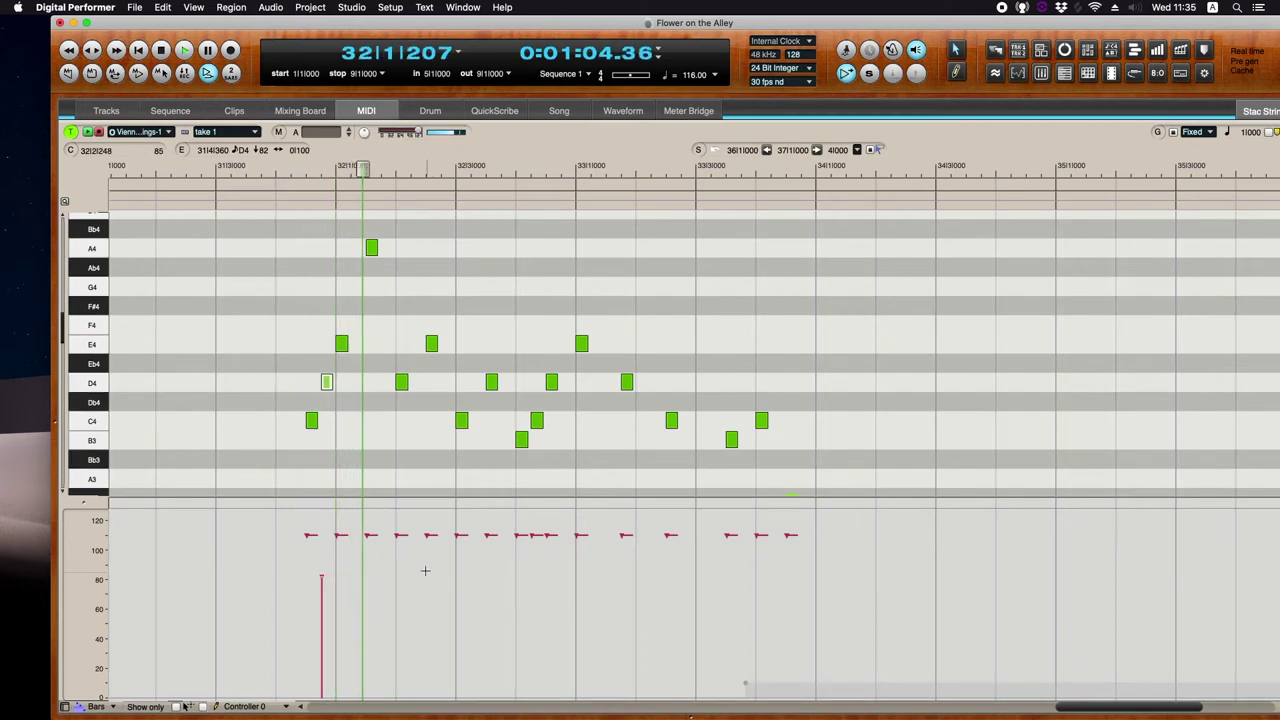
key(space)
- Lower the bar 32 velocities: D4 on beat 2 to 88, C4 on beat 3 to 86, and B3 and C4 around beat 4 to about 88 and 100
drag(400, 535, 396, 567)
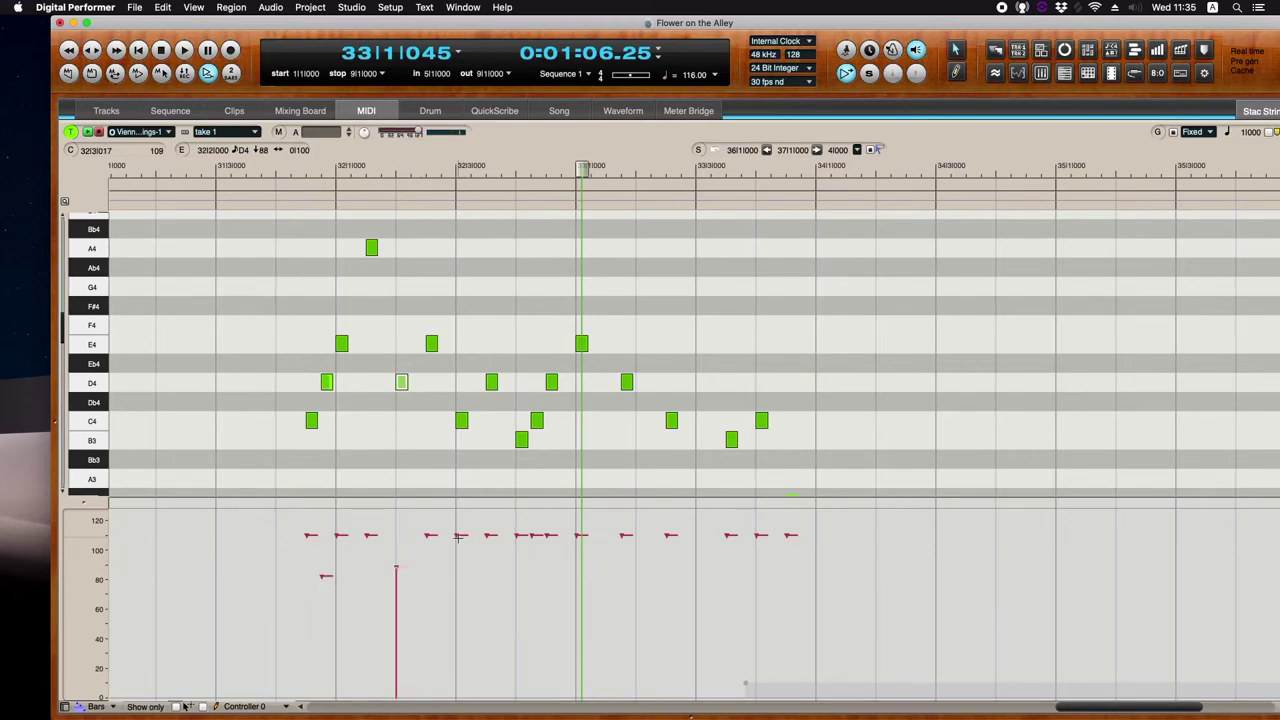
drag(460, 535, 456, 570)
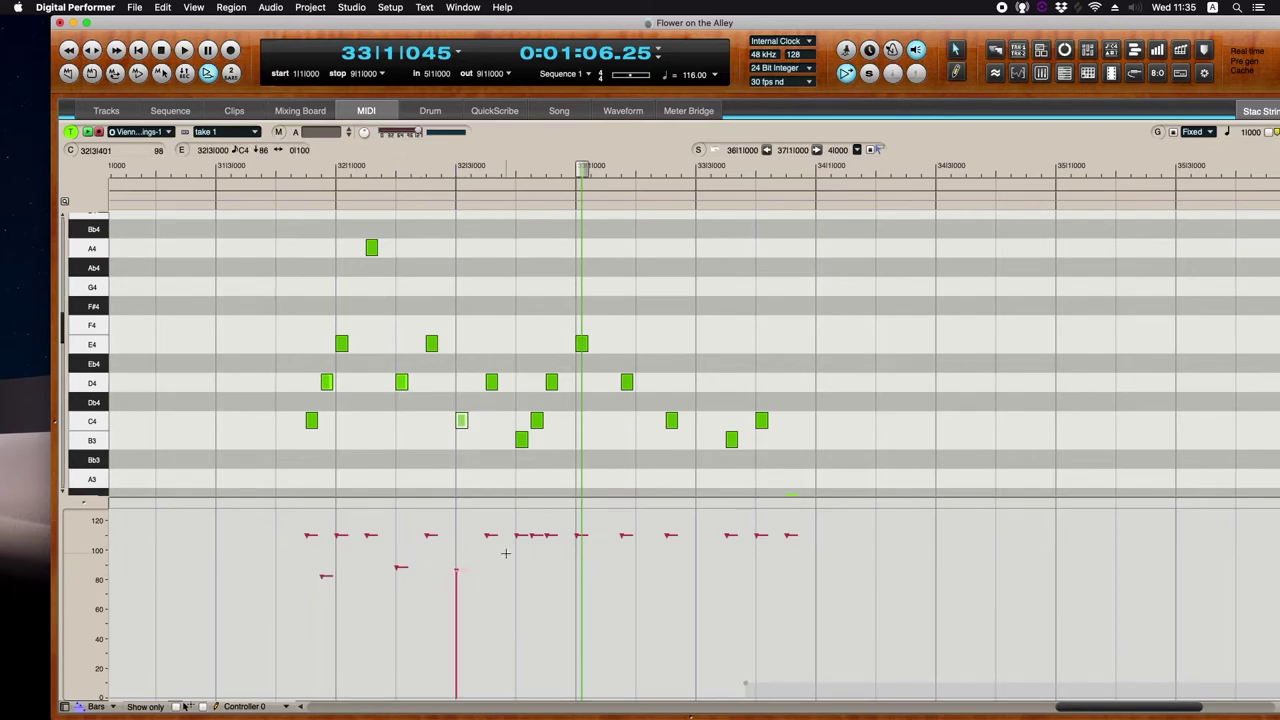
drag(516, 537, 535, 556)
- Lower the velocities of the bar 33 notes D4, C4, B3 and G3 to about 104, 93, 89 and 76
click(621, 538)
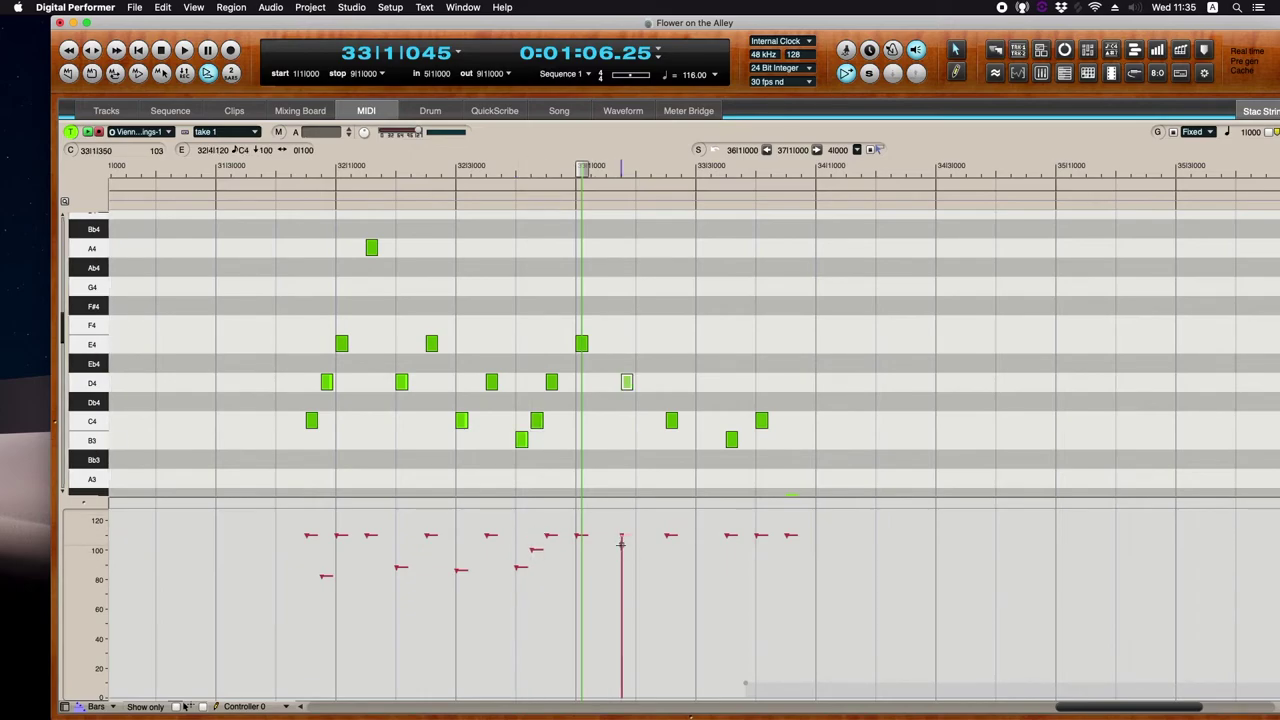
drag(669, 537, 727, 567)
drag(790, 537, 787, 586)
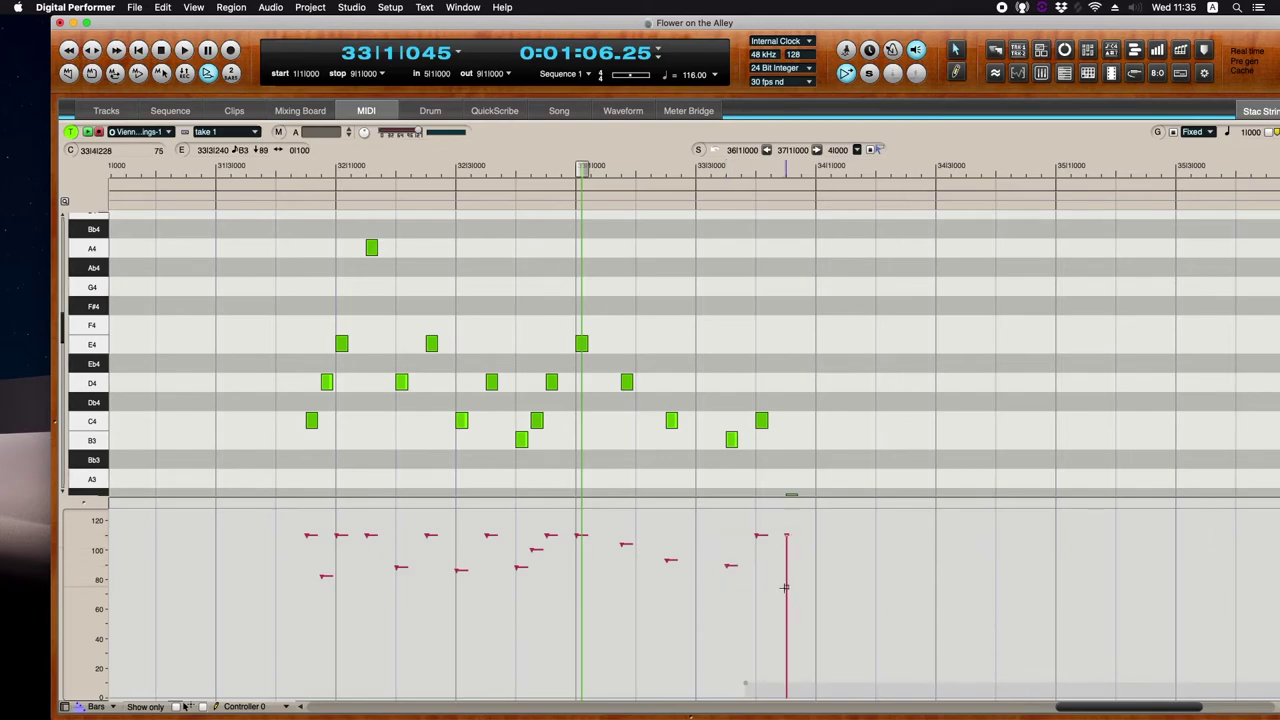
- Lower the velocities of the opening C4 to about 100 and the E4 at 32|1|000 to 94, auditioning the phrase from 31|4|000
click(275, 170)
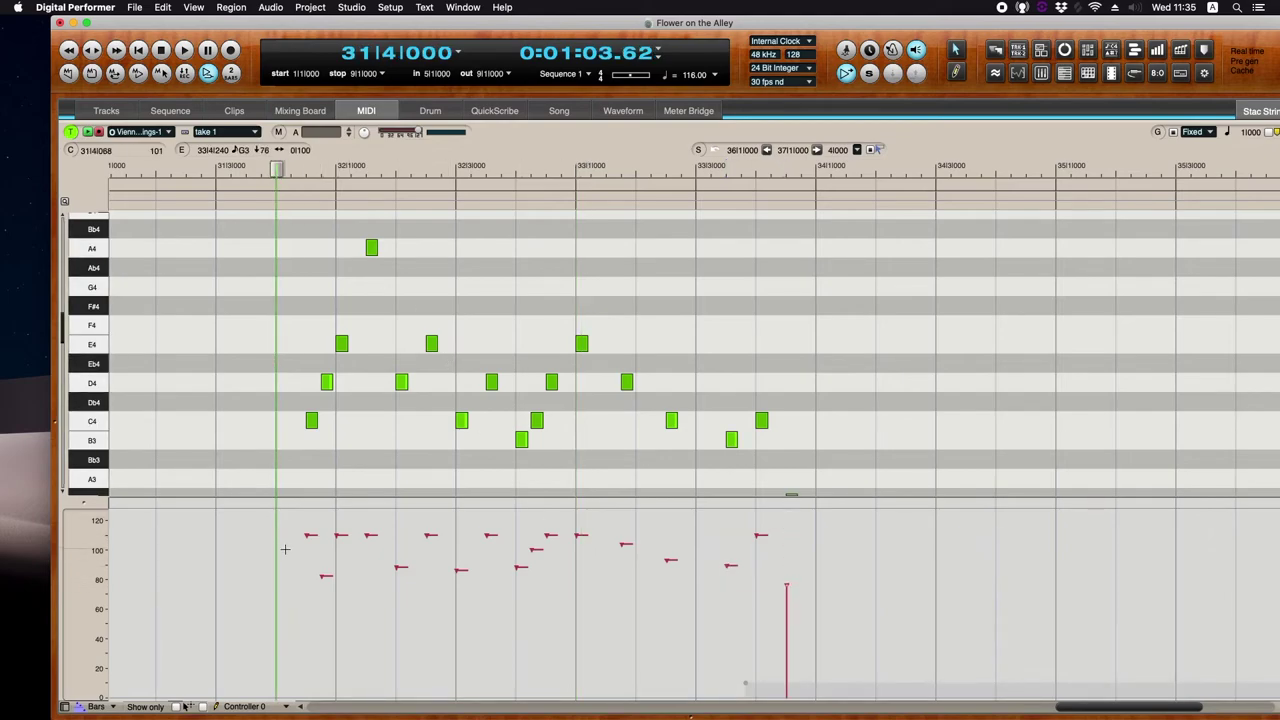
drag(308, 537, 309, 555)
key(space)
click(366, 537)
drag(336, 537, 336, 557)
key(space)
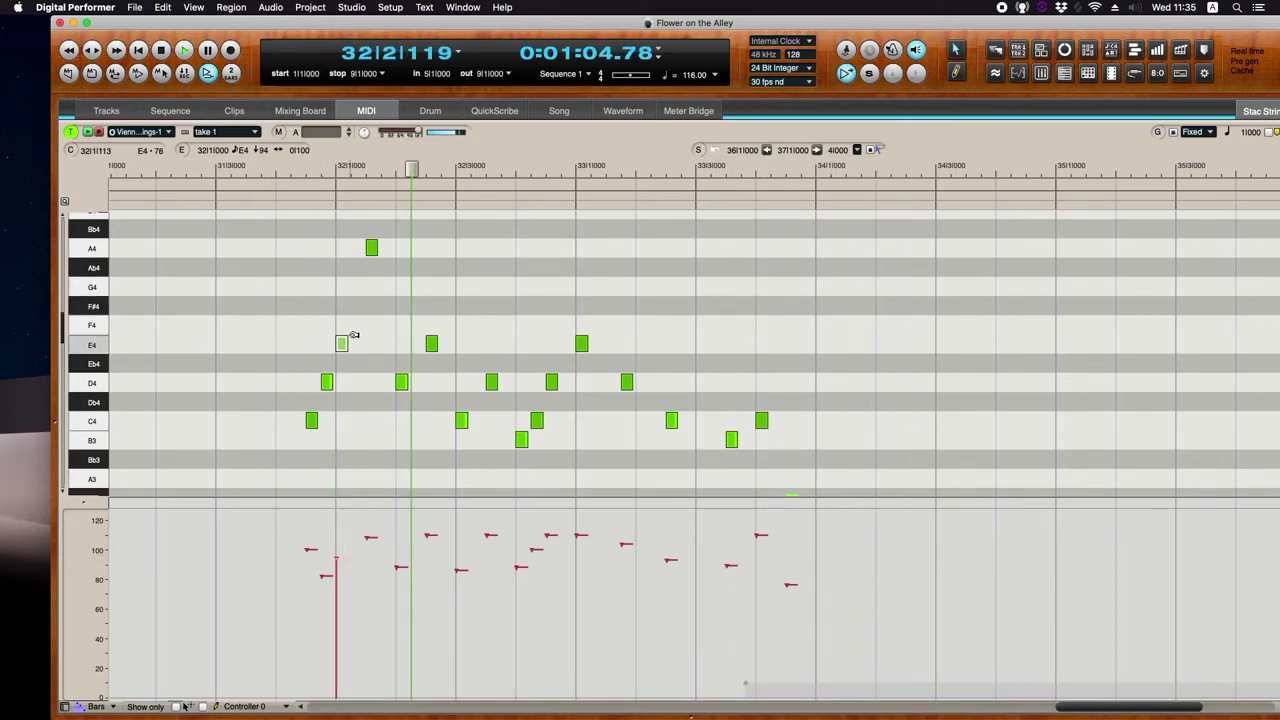
- Select all notes of the staccato phrase and lower their velocities together, bringing the E4 at 33|1|000 to 93
key(super+Left)
key(super+Down)
key(super+Down)
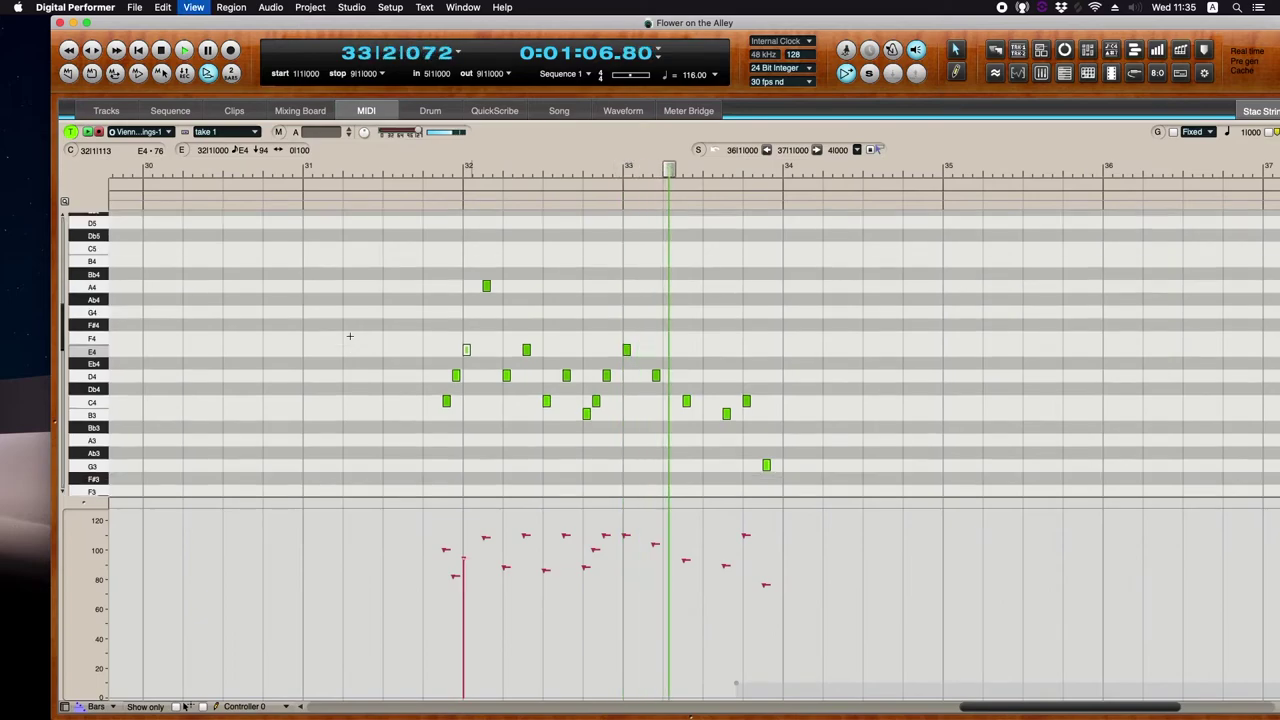
key(super+bracketleft)
drag(443, 243, 734, 448)
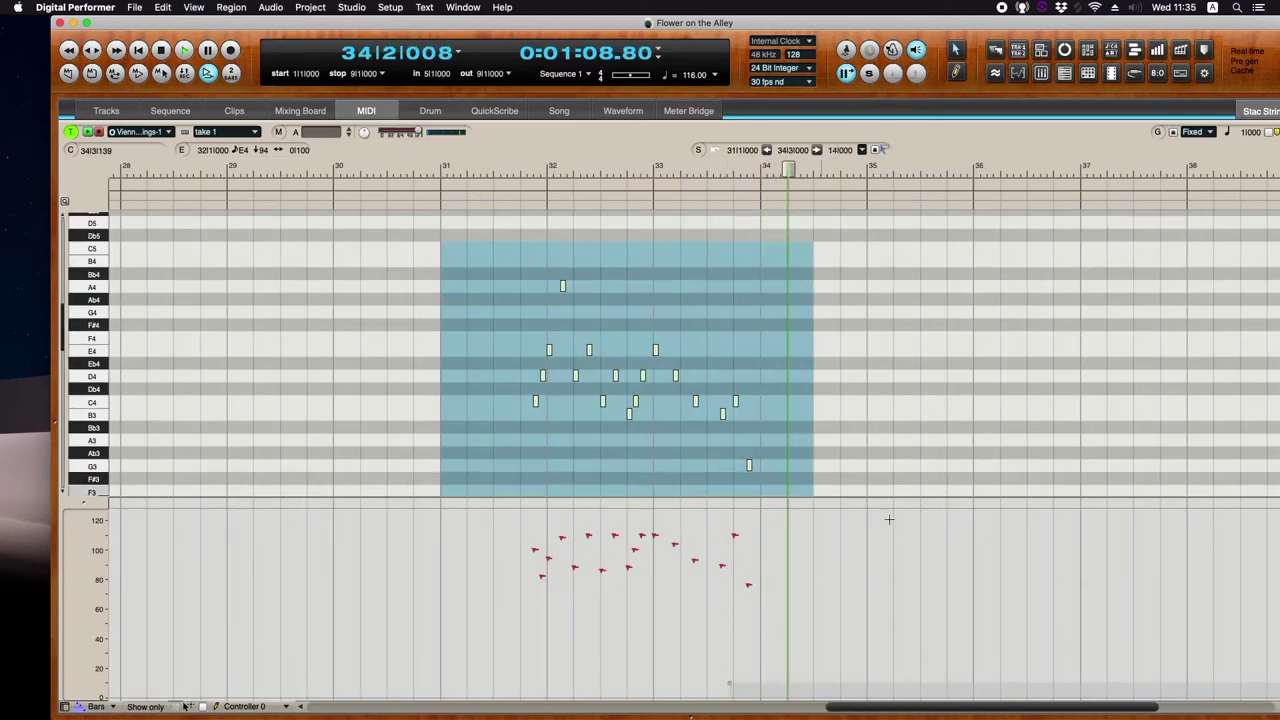
drag(860, 506, 897, 483)
drag(654, 536, 654, 560)
scroll(645, 370, up, 3)
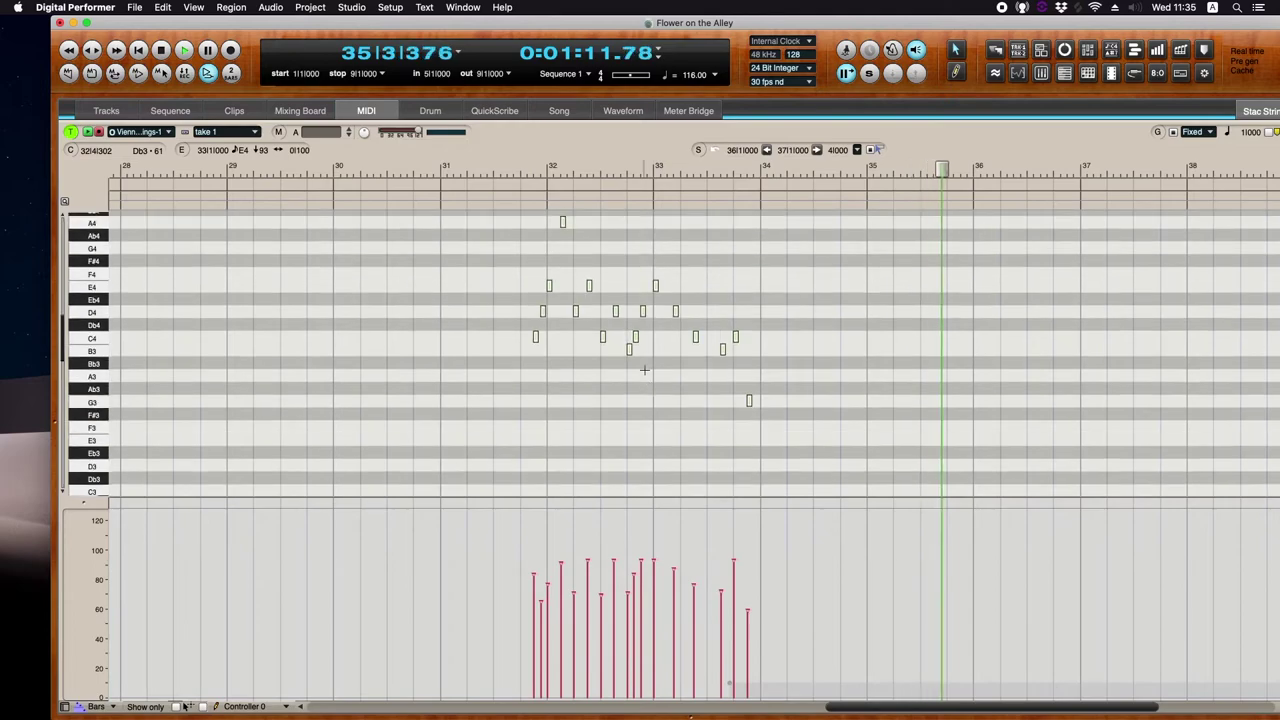
- Duplicate all notes of the staccato phrase one octave lower and cue playback just before bar 32
click(512, 264)
drag(492, 216, 796, 434)
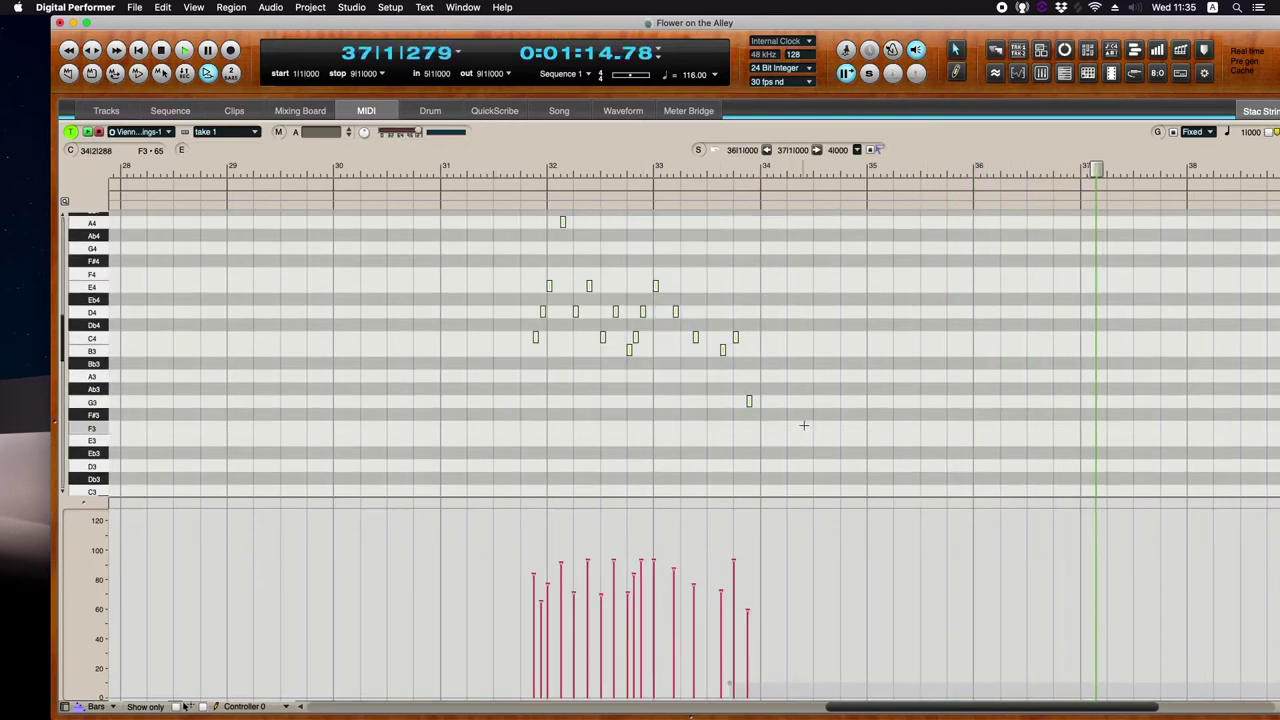
key(super+bracketright)
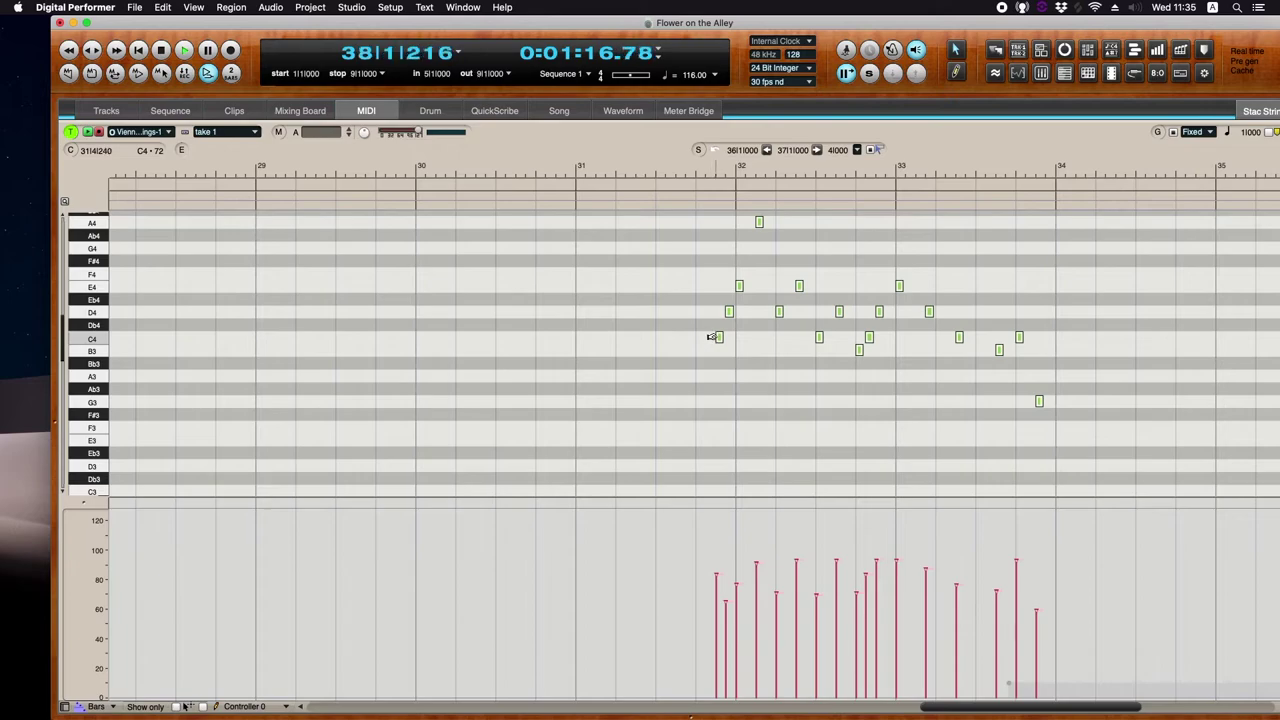
scroll(712, 335, down, 1)
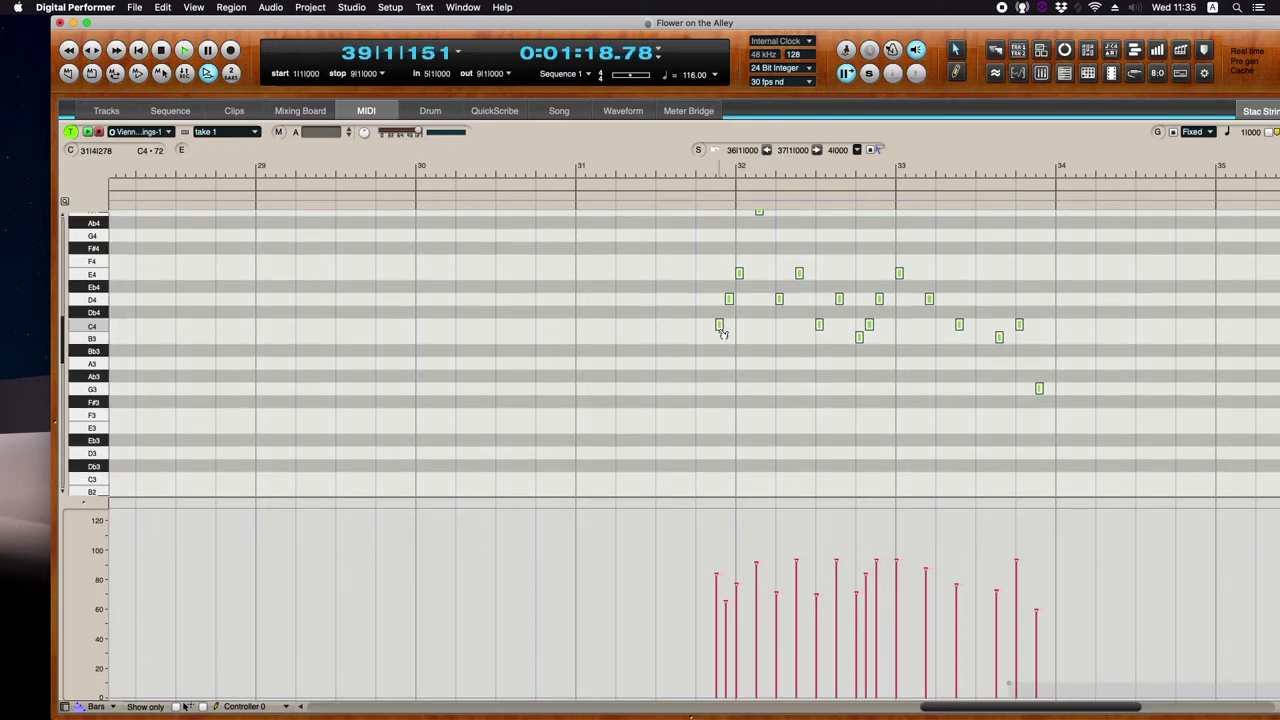
drag(722, 333, 722, 478)
click(705, 179)
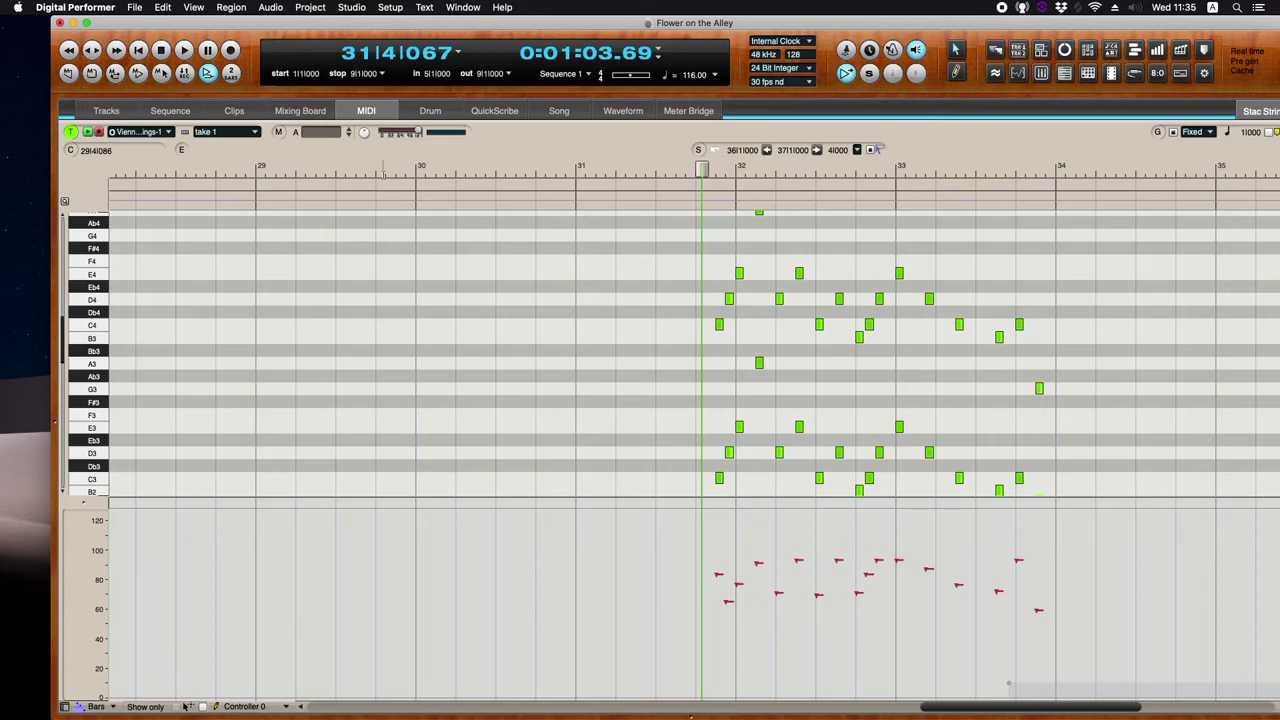
- Shift the Stac Strings phrase in bars 31 to 34 slightly earlier in the tracks overview and paste a copy at bar 27
click(106, 110)
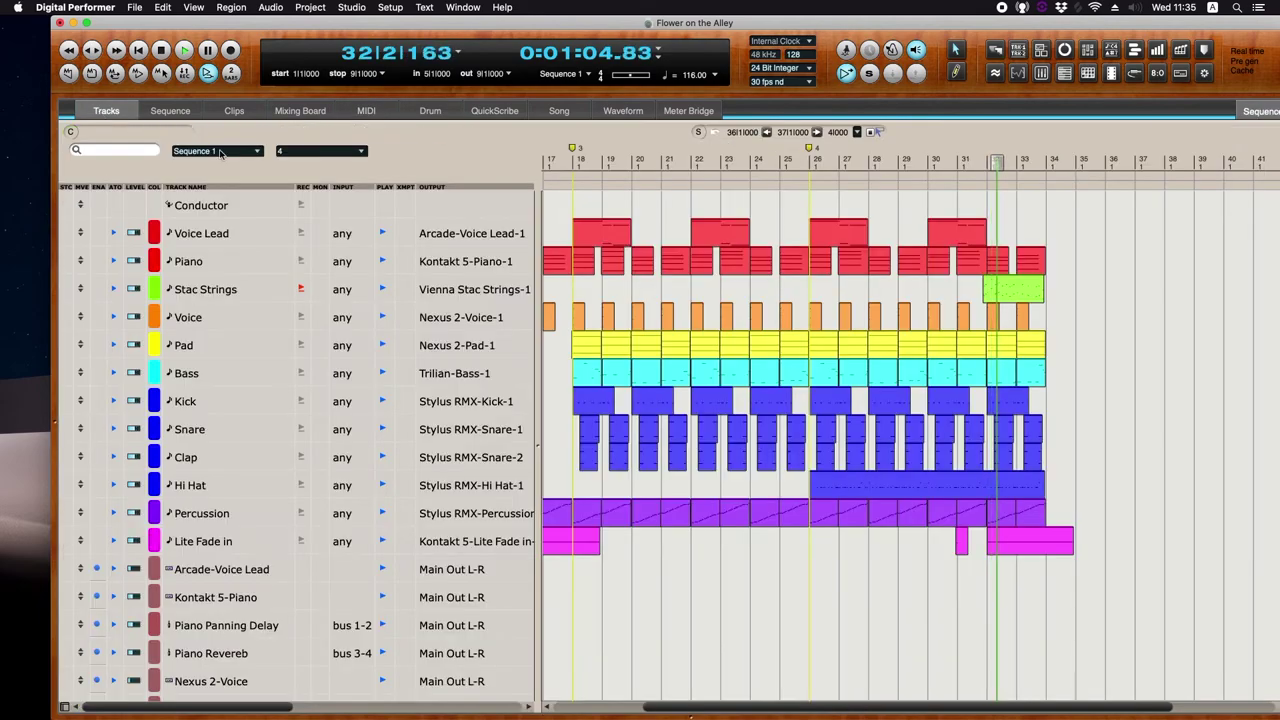
drag(973, 289, 1060, 309)
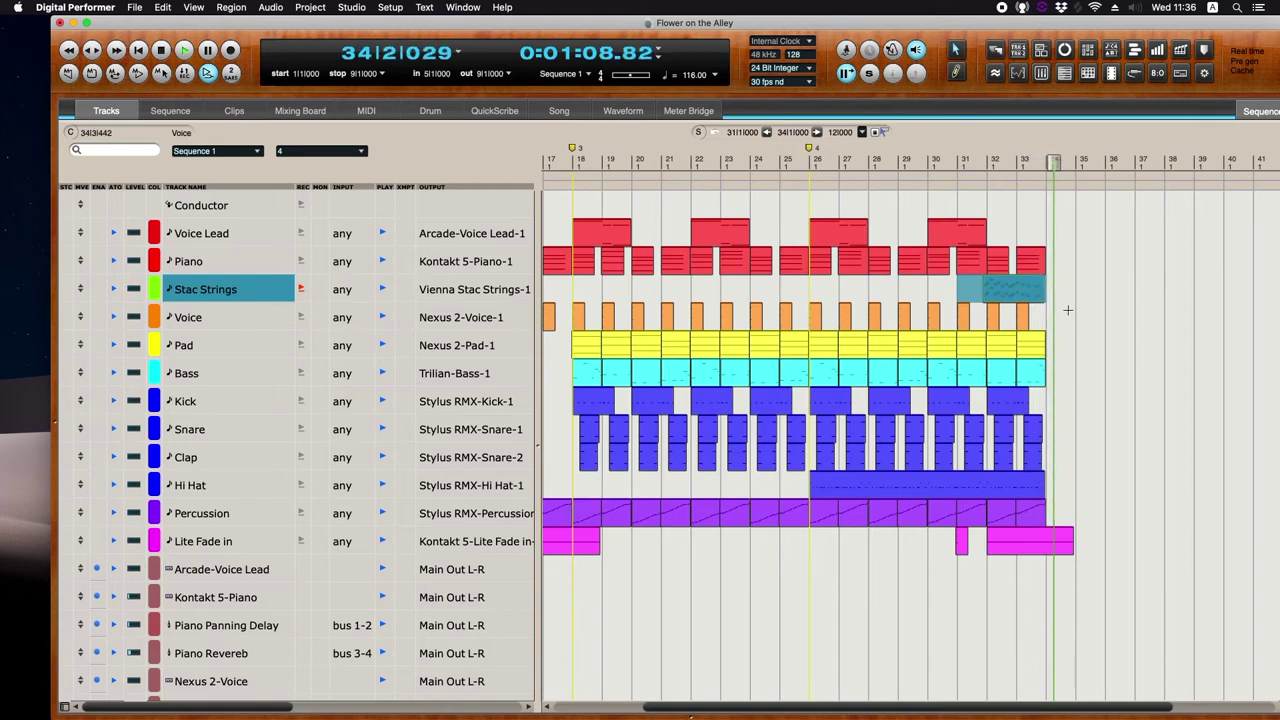
key(alt+h)
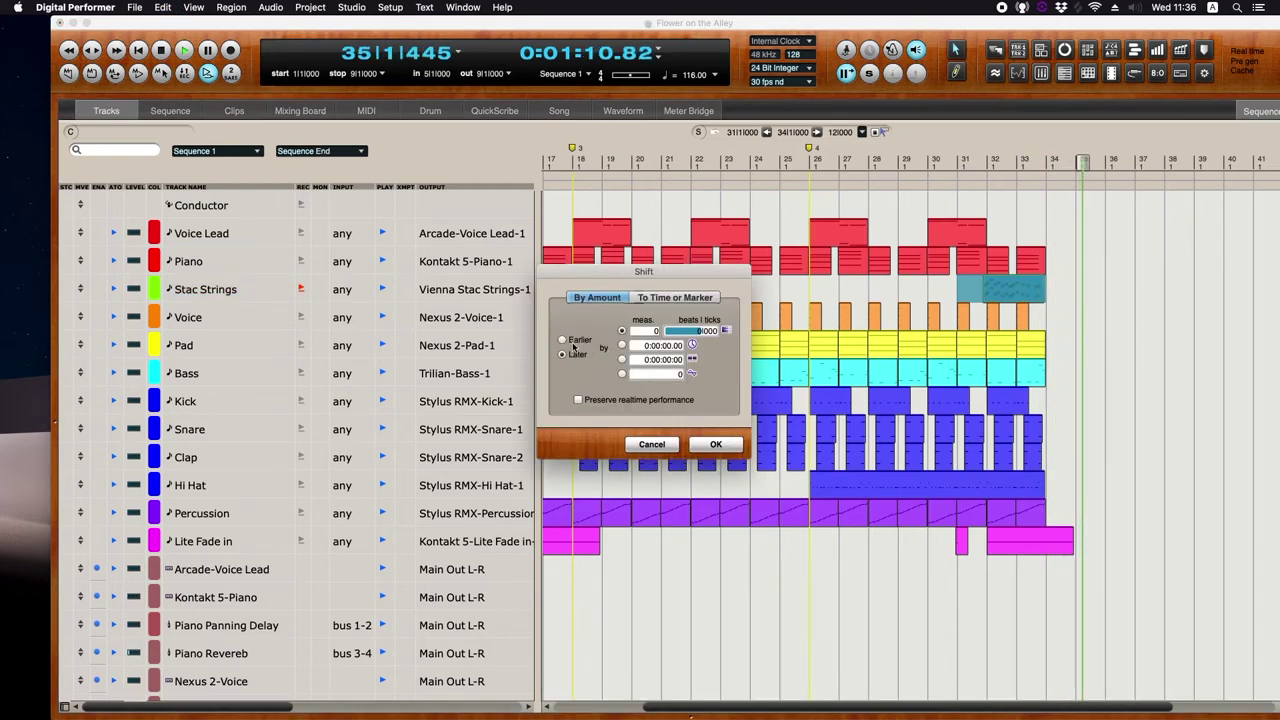
click(709, 331)
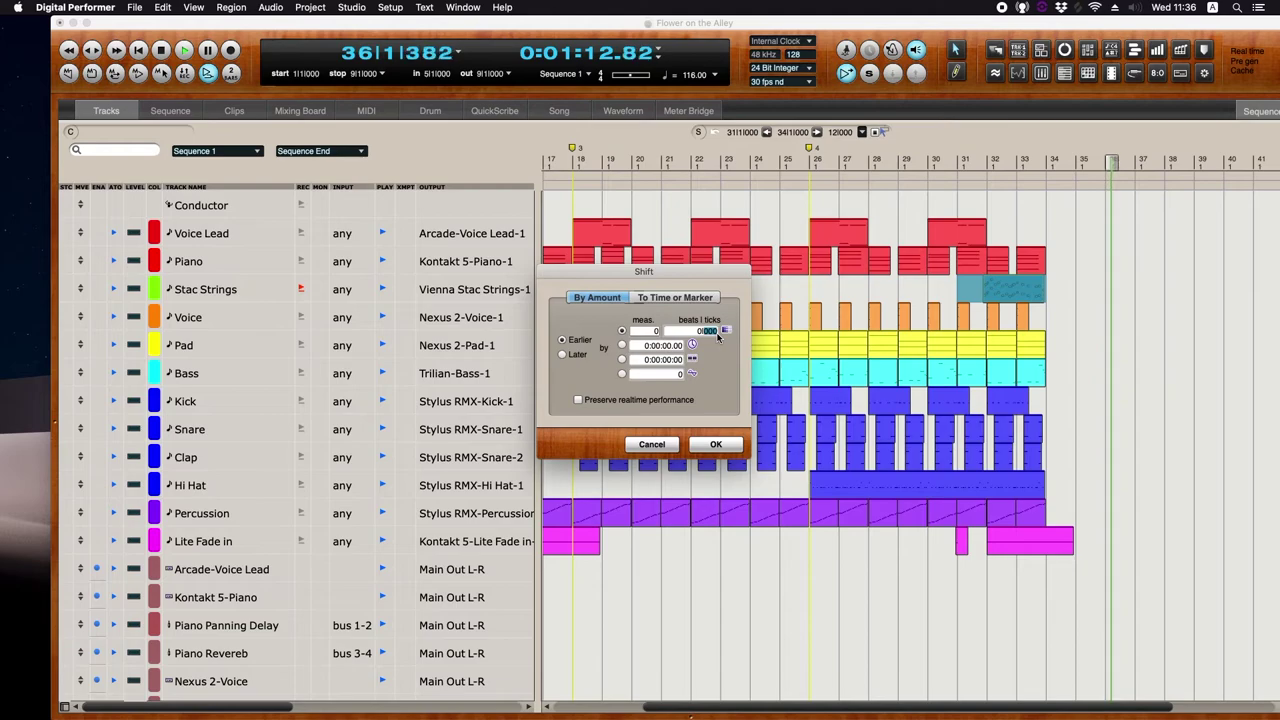
key(Return)
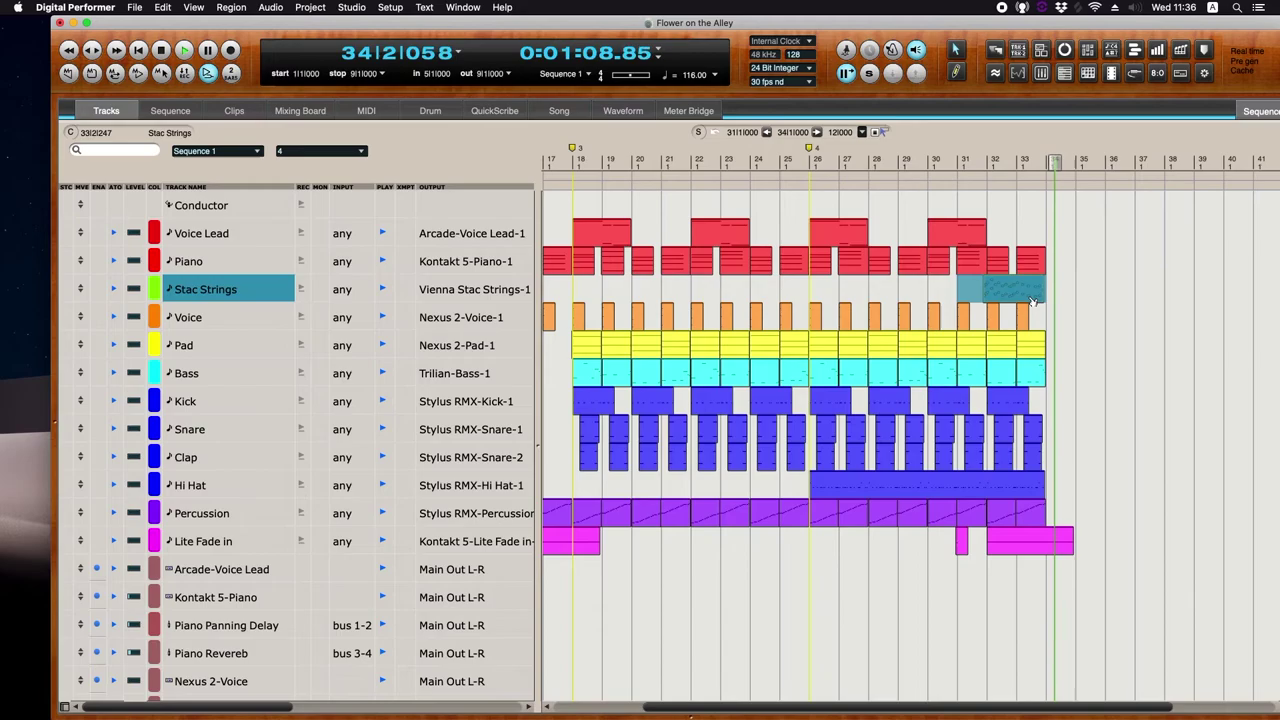
click(852, 287)
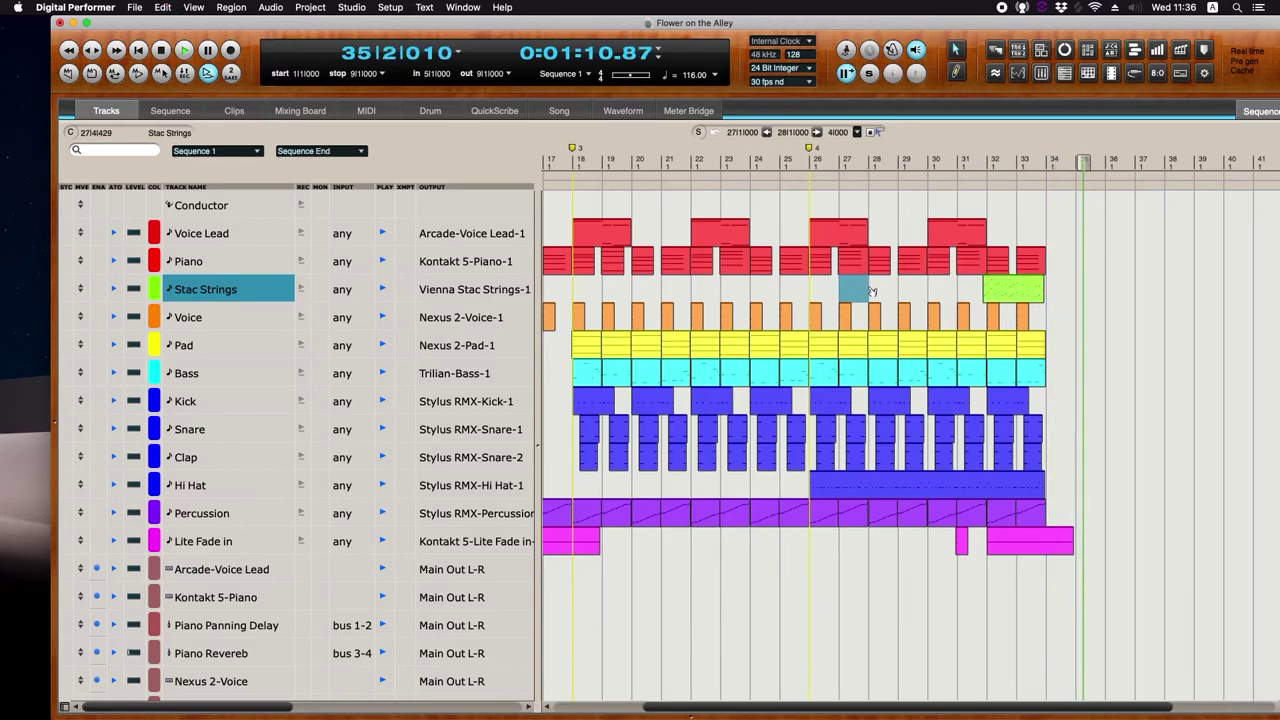
key(super+v)
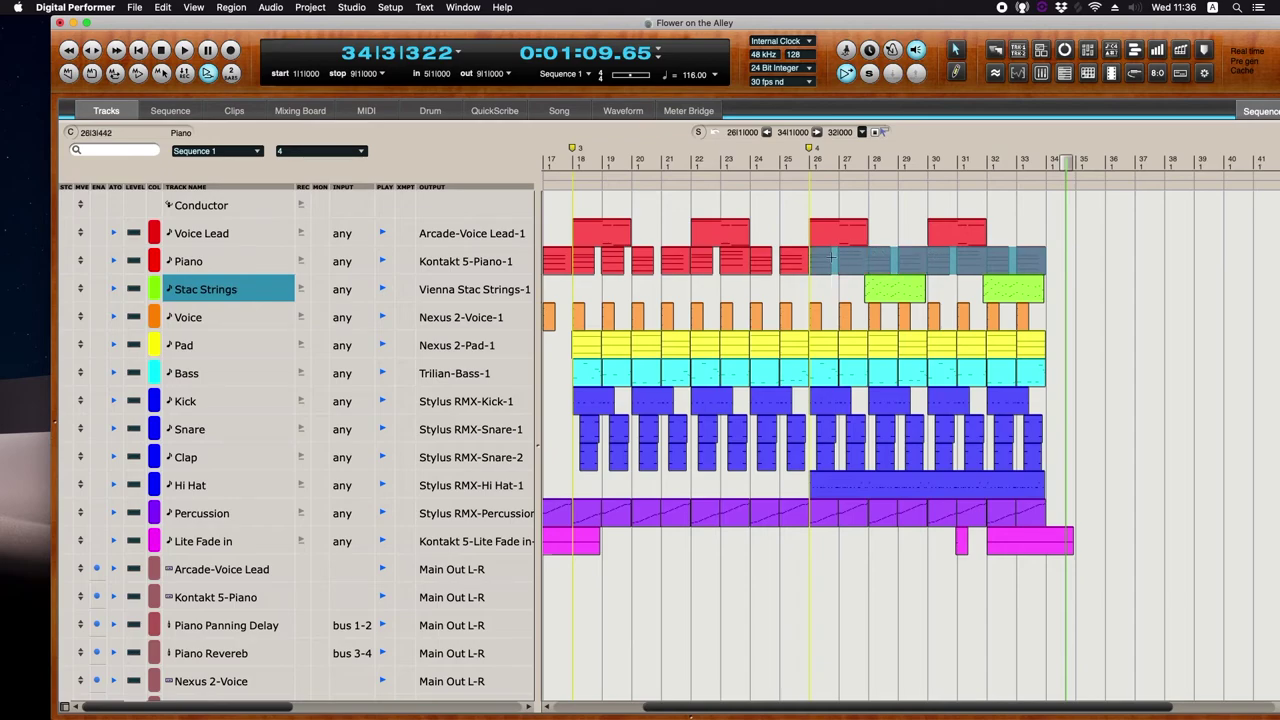
- Copy the Piano part of bars 26 to 34, paste it at bar 34 and play across the join
click(833, 261)
click(1058, 262)
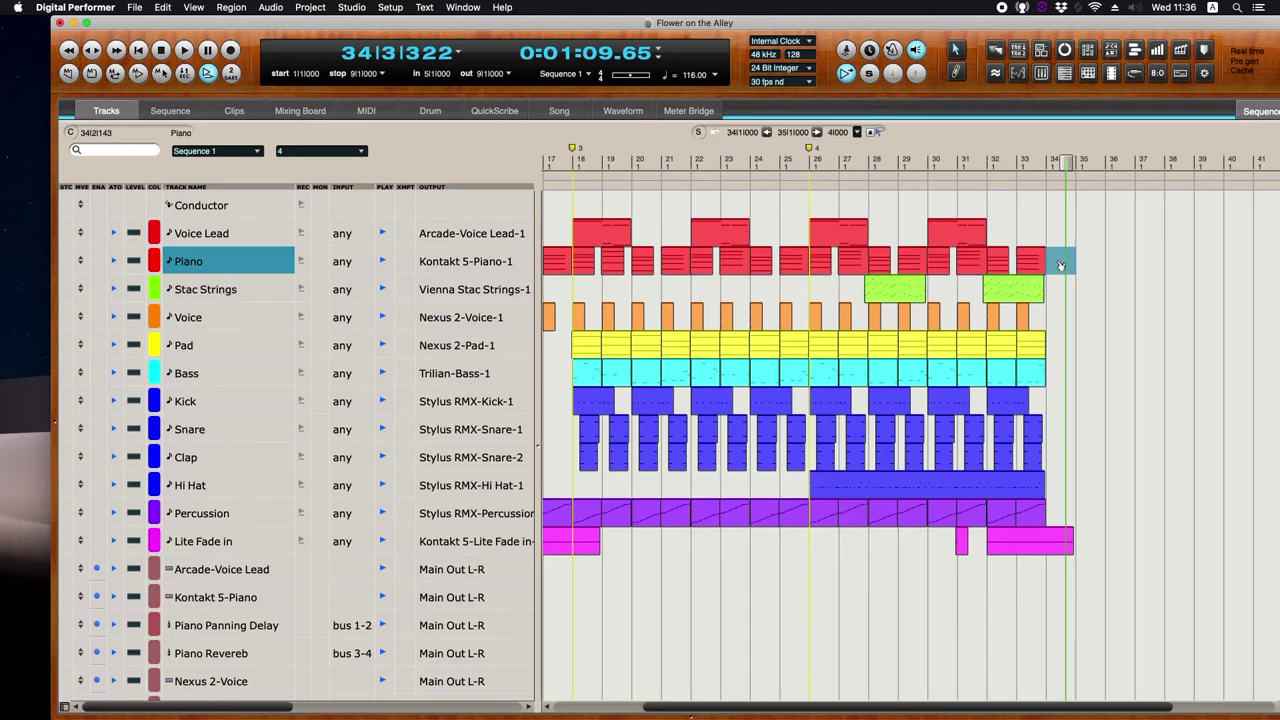
key(super+v)
click(1029, 160)
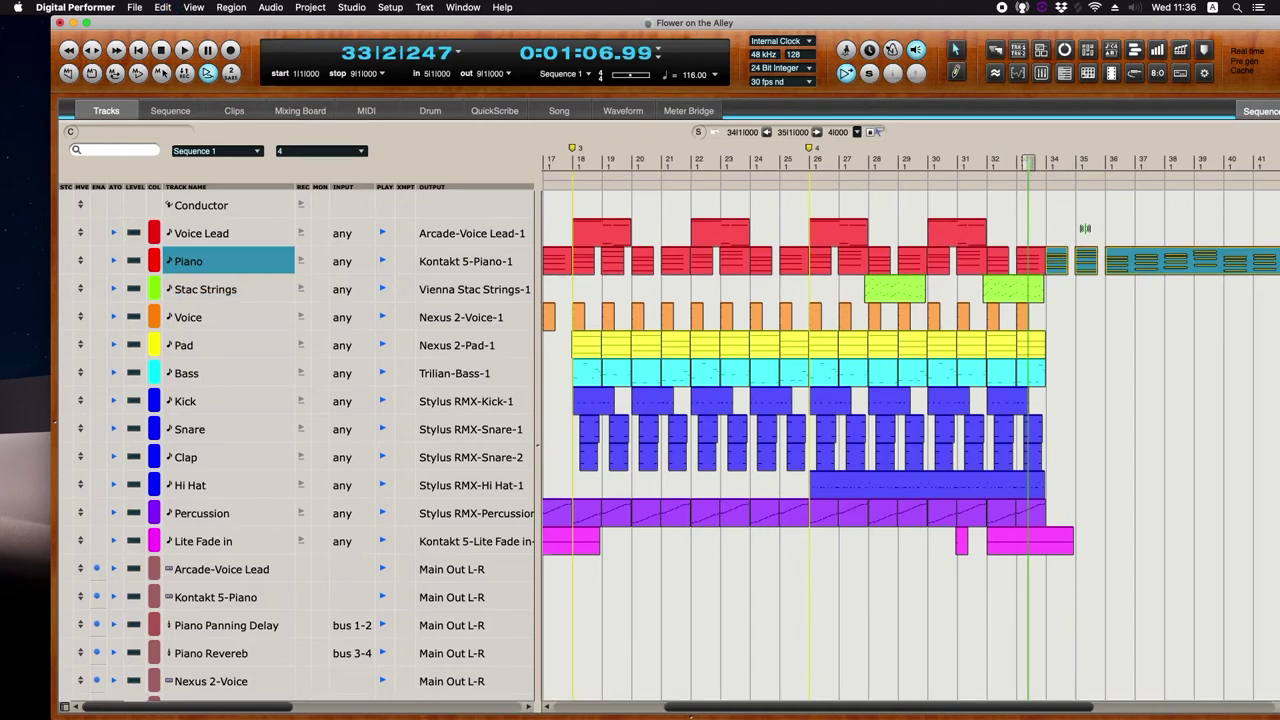
key(space)
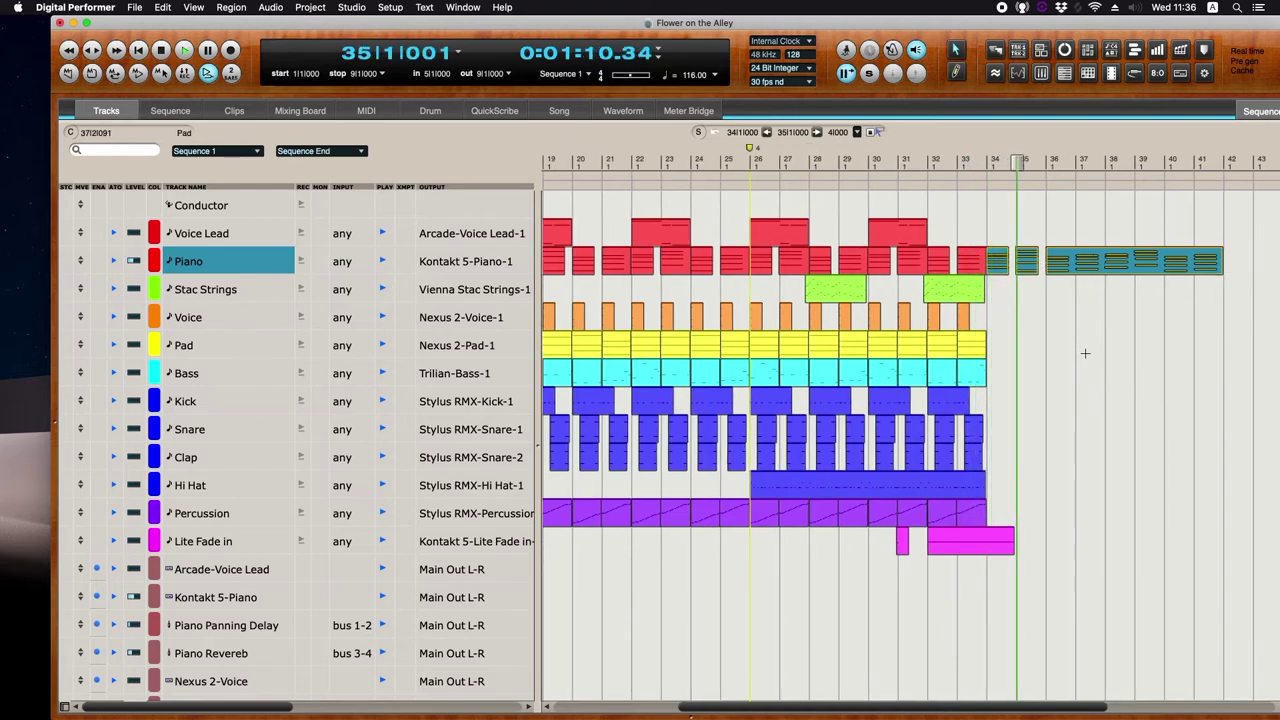
key(space)
- Add a marker at 34|1|000 and name it 5
key(Return)
key(ctrl+m)
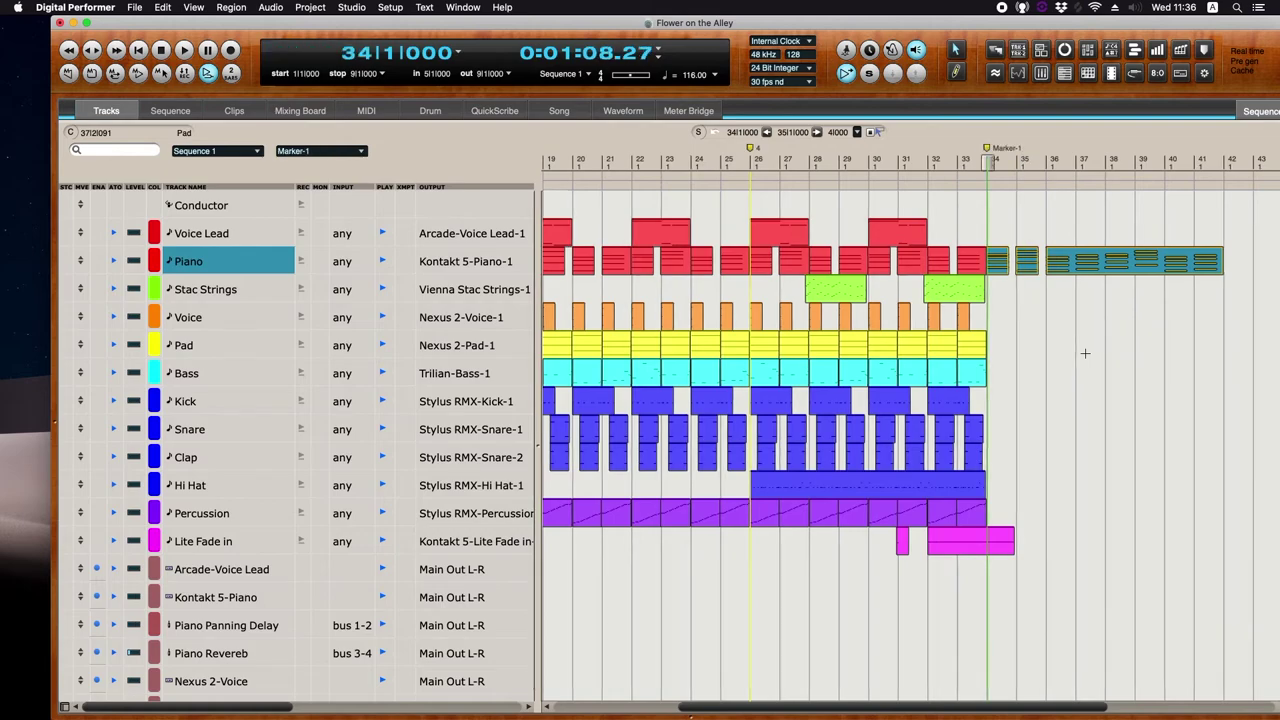
double_click(1007, 148)
text(5)
key(Return)
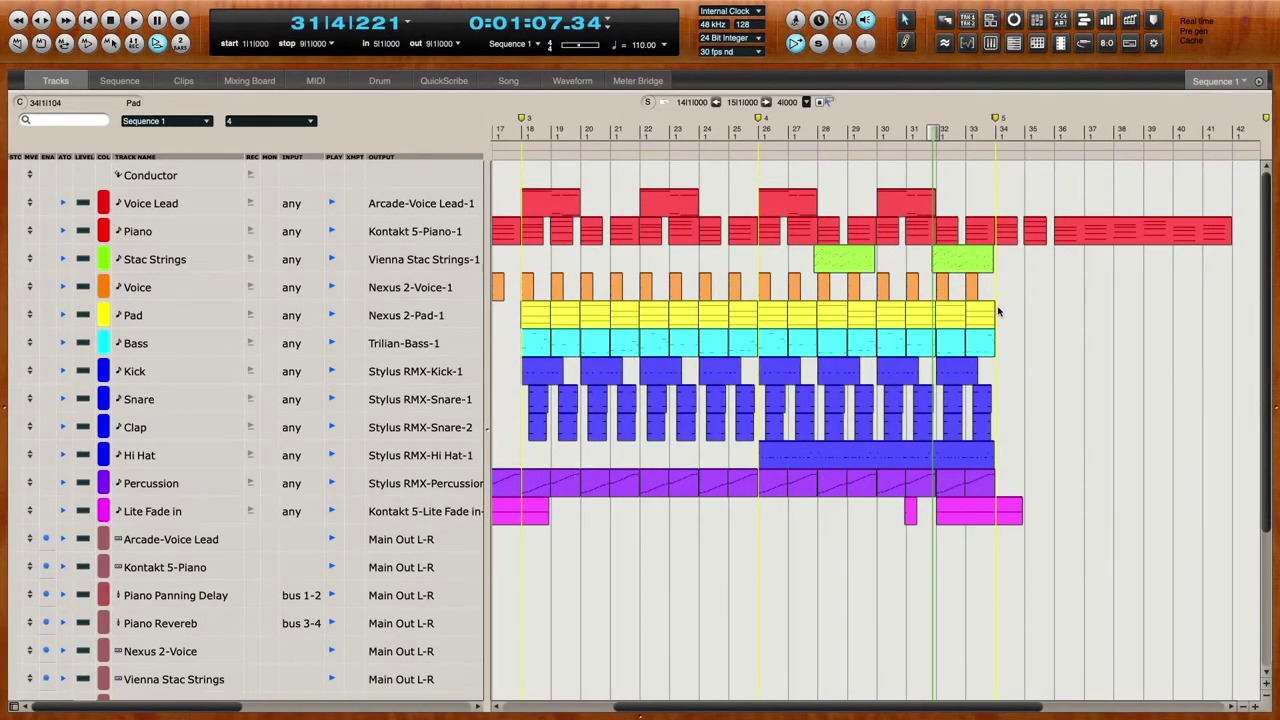
- Copy the Pad part of bars 26 to 34, paste it at bar 34 and play from around bar 33
drag(998, 312, 782, 314)
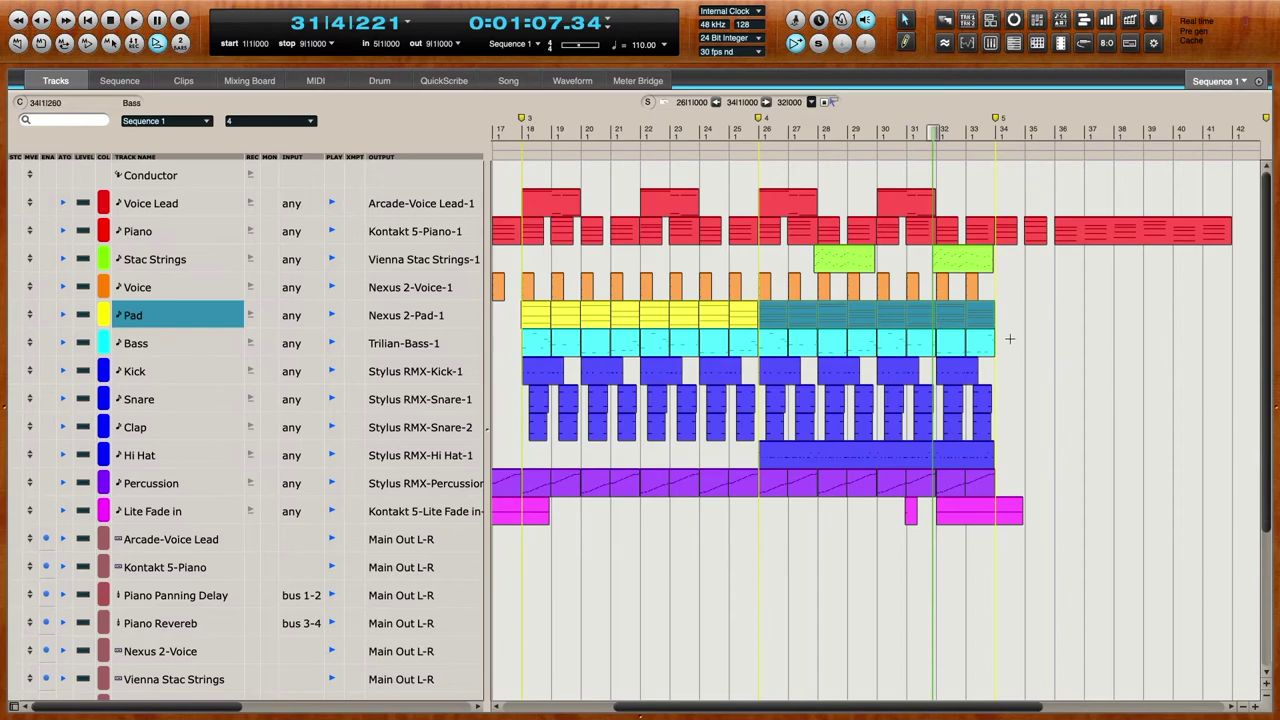
drag(1006, 322, 1002, 320)
key(ctrl+v)
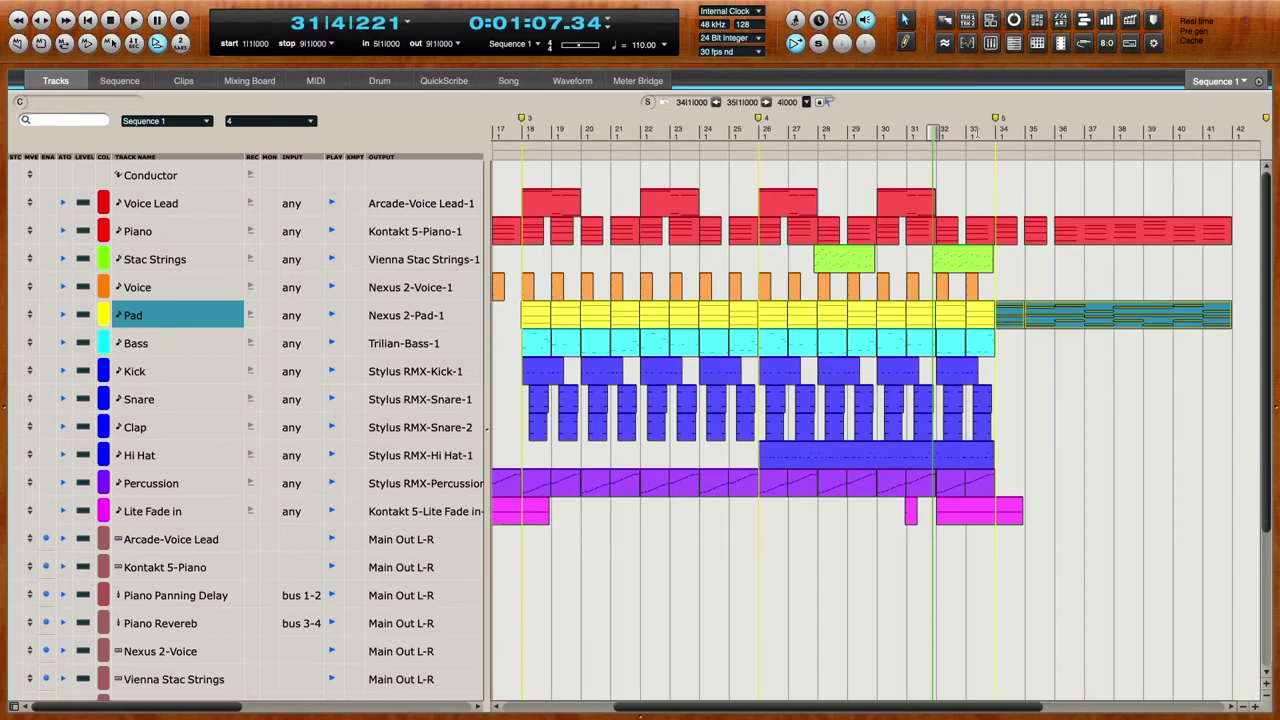
click(975, 131)
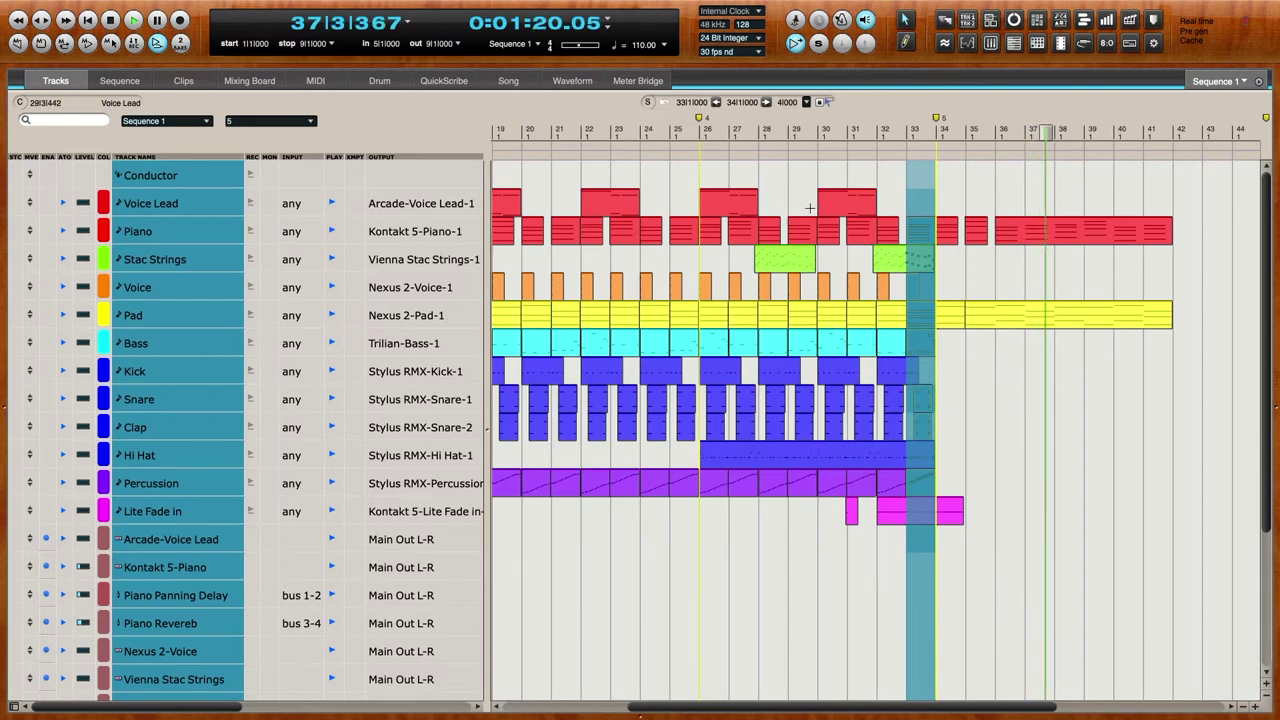
- Copy the Voice Lead clip of bars 30 to 32 to bar 38
click(860, 203)
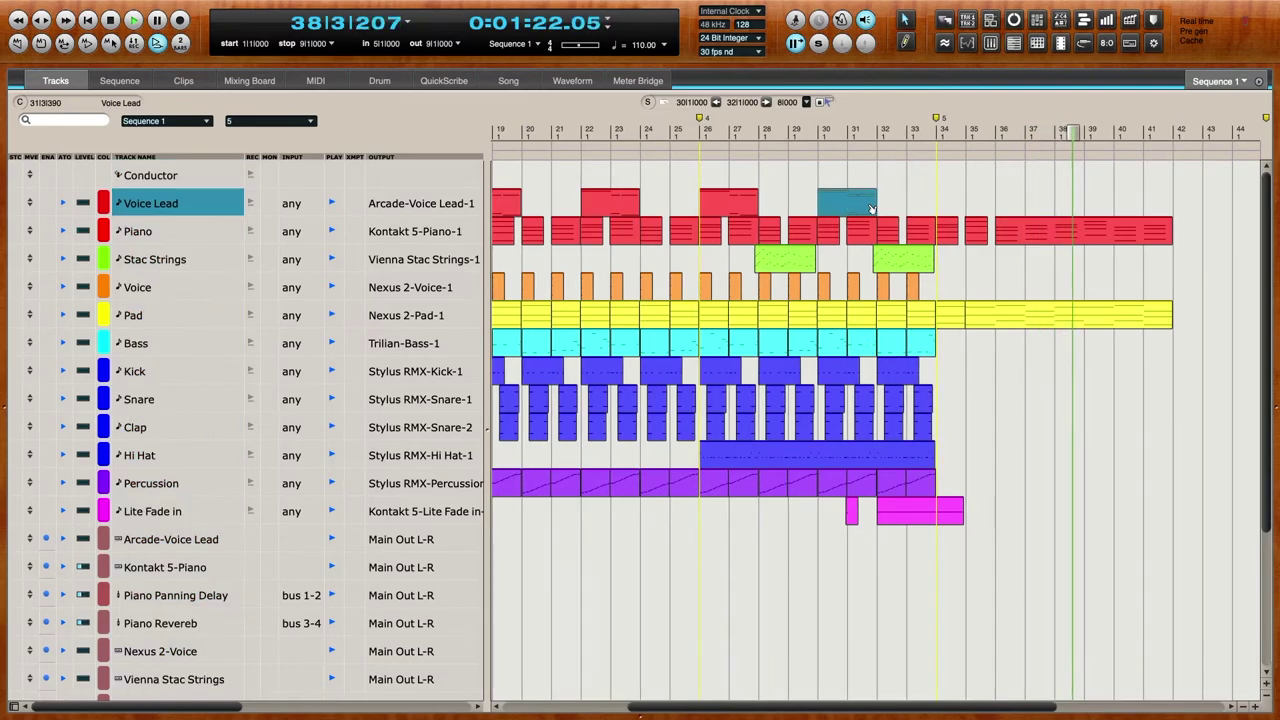
drag(1057, 205, 1115, 203)
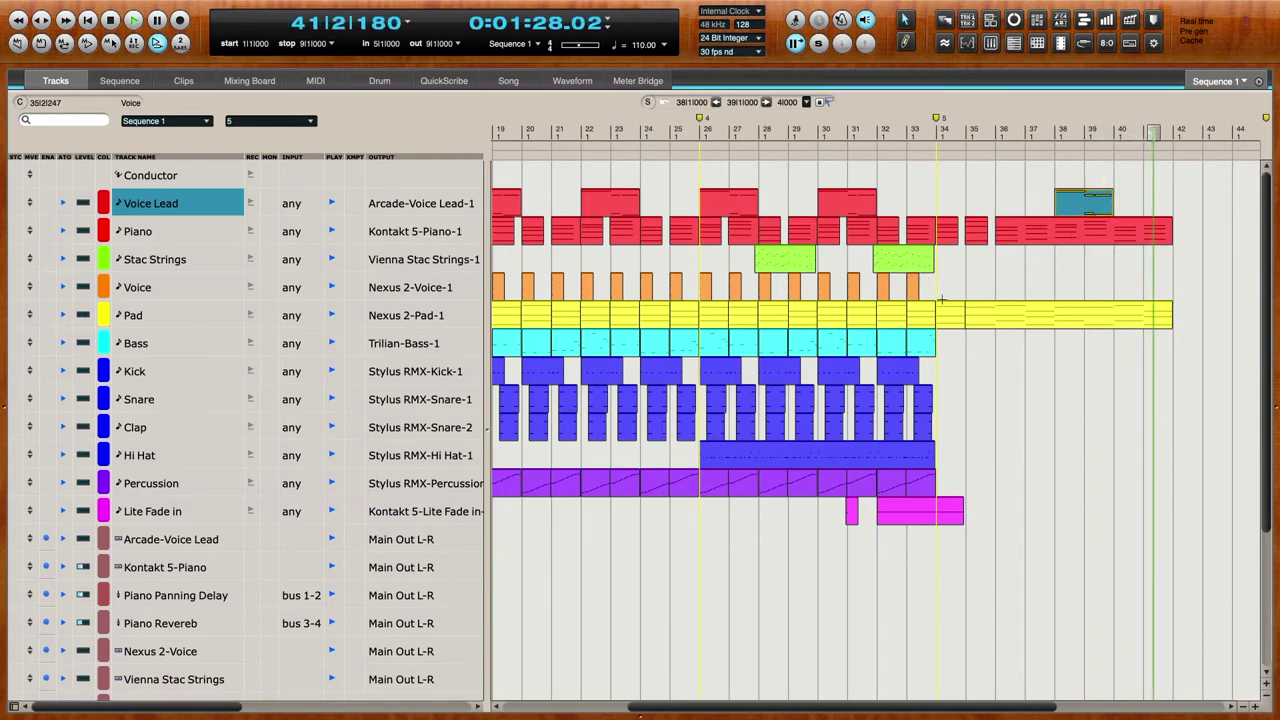
- Copy bars 26 to 34 from Conductor through Lite Fade in and paste the section at bar 43 and again at bar 51
drag(701, 163, 920, 514)
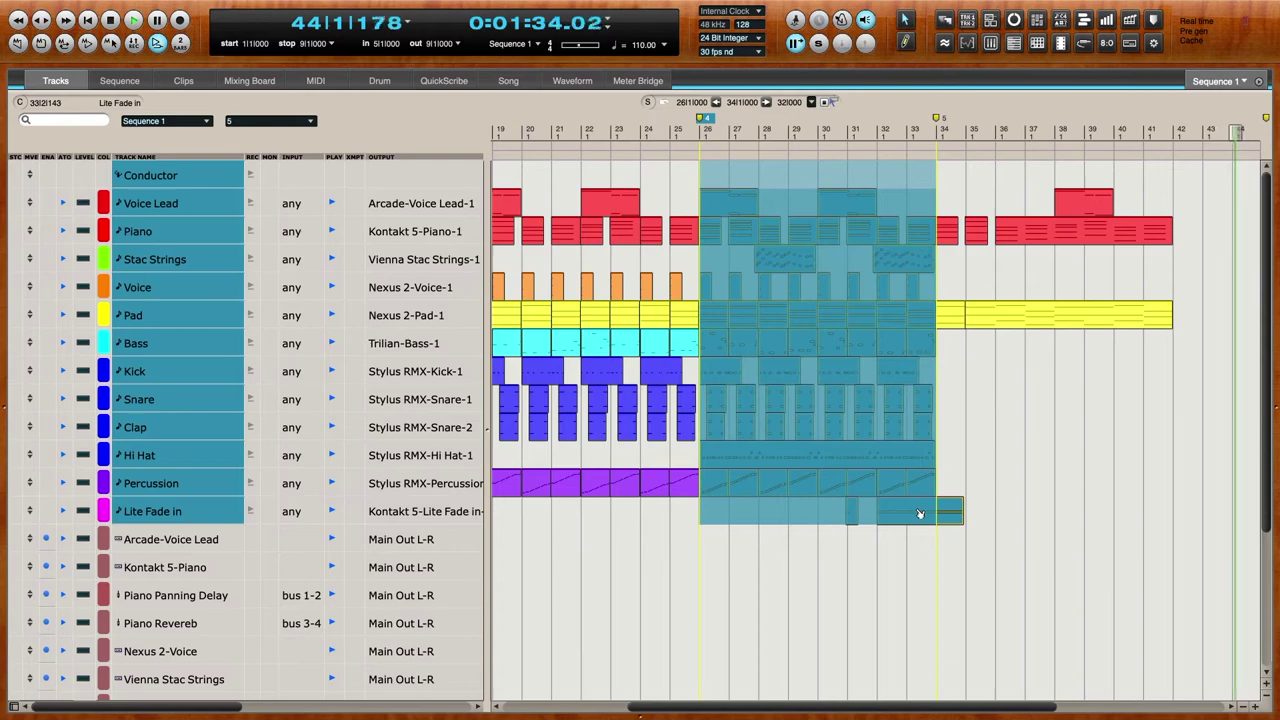
scroll(1162, 314, right, 3)
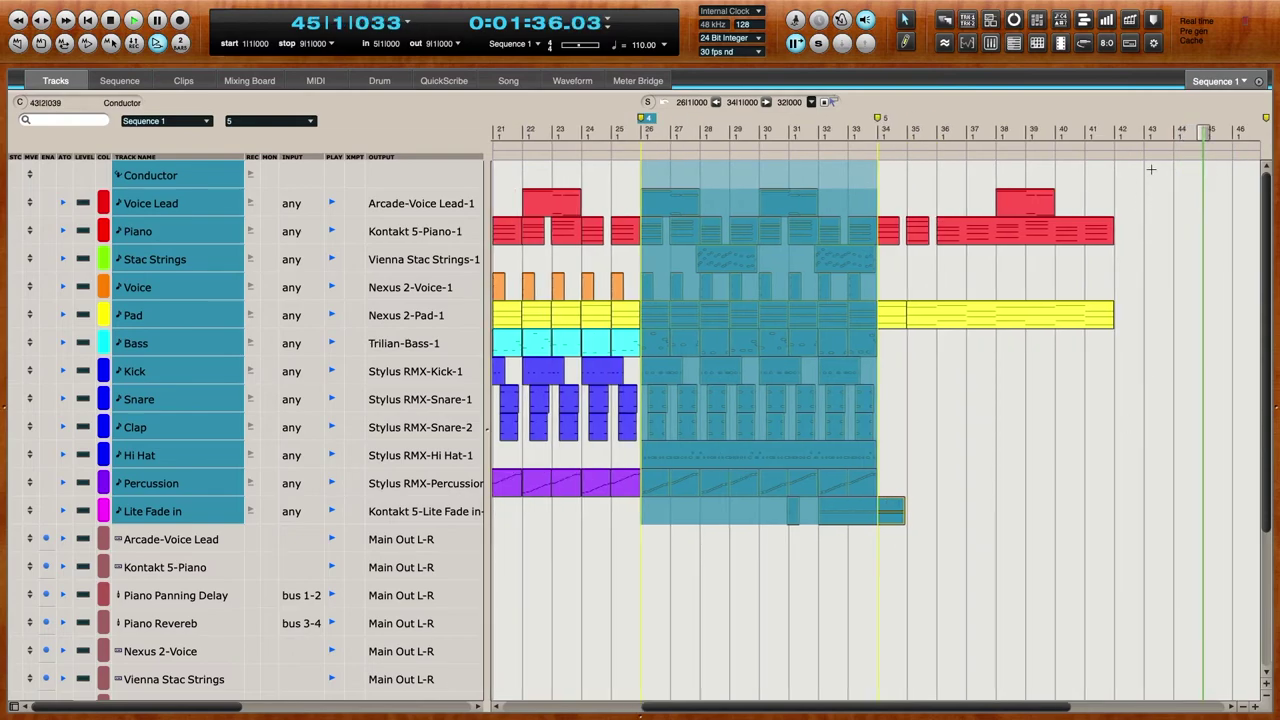
click(1142, 196)
key(super+v)
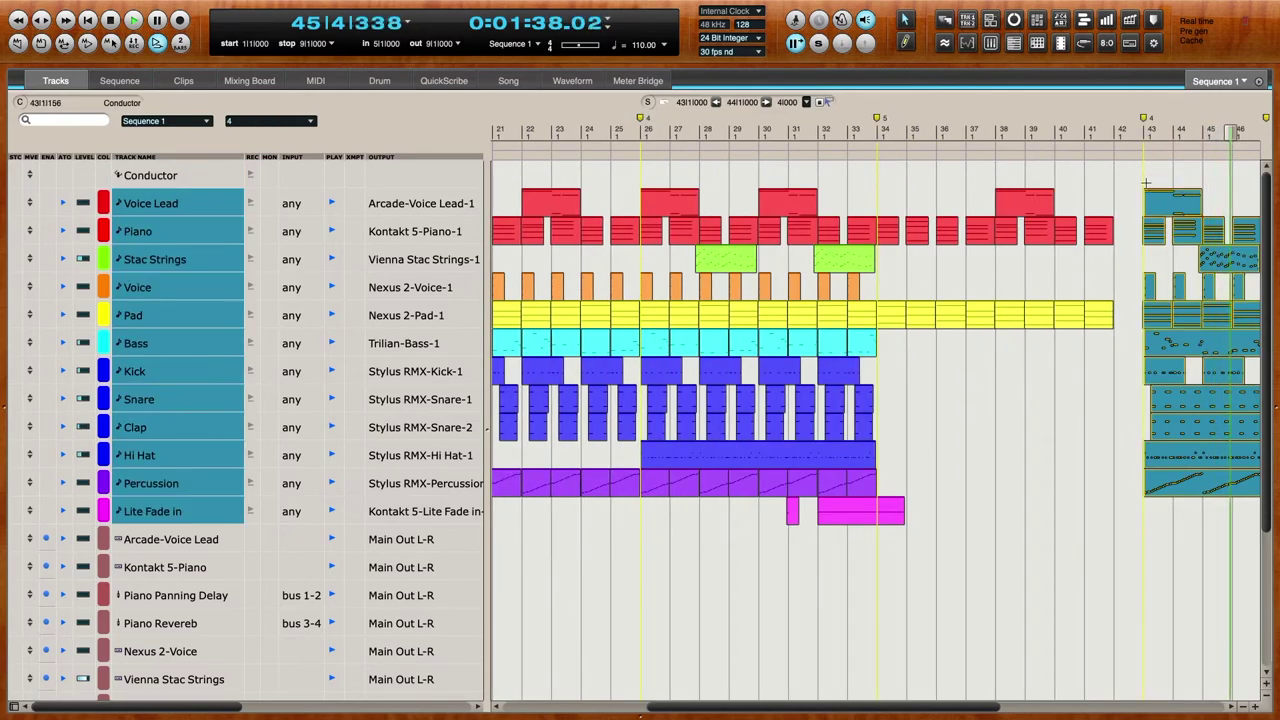
scroll(1146, 184, right, 10)
click(1186, 174)
key(super+v)
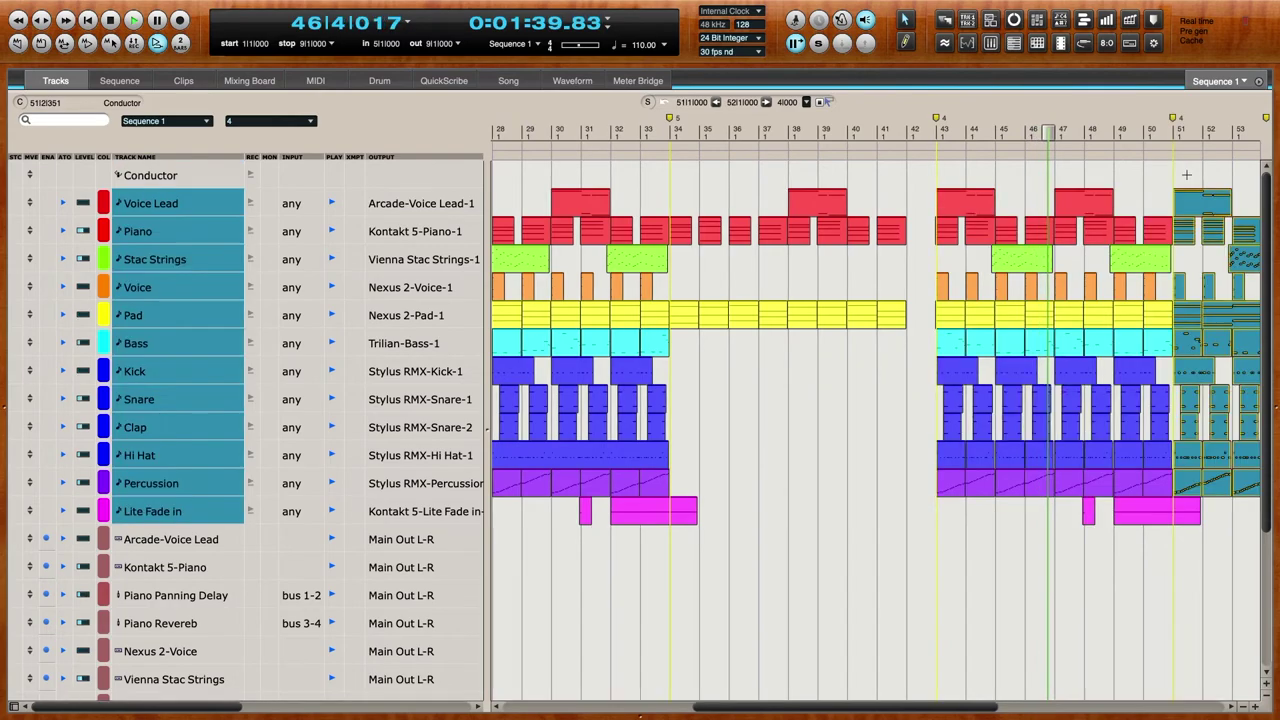
- Rename the marker at bar 43 to 6 and the marker at bar 51 to 7
click(945, 120)
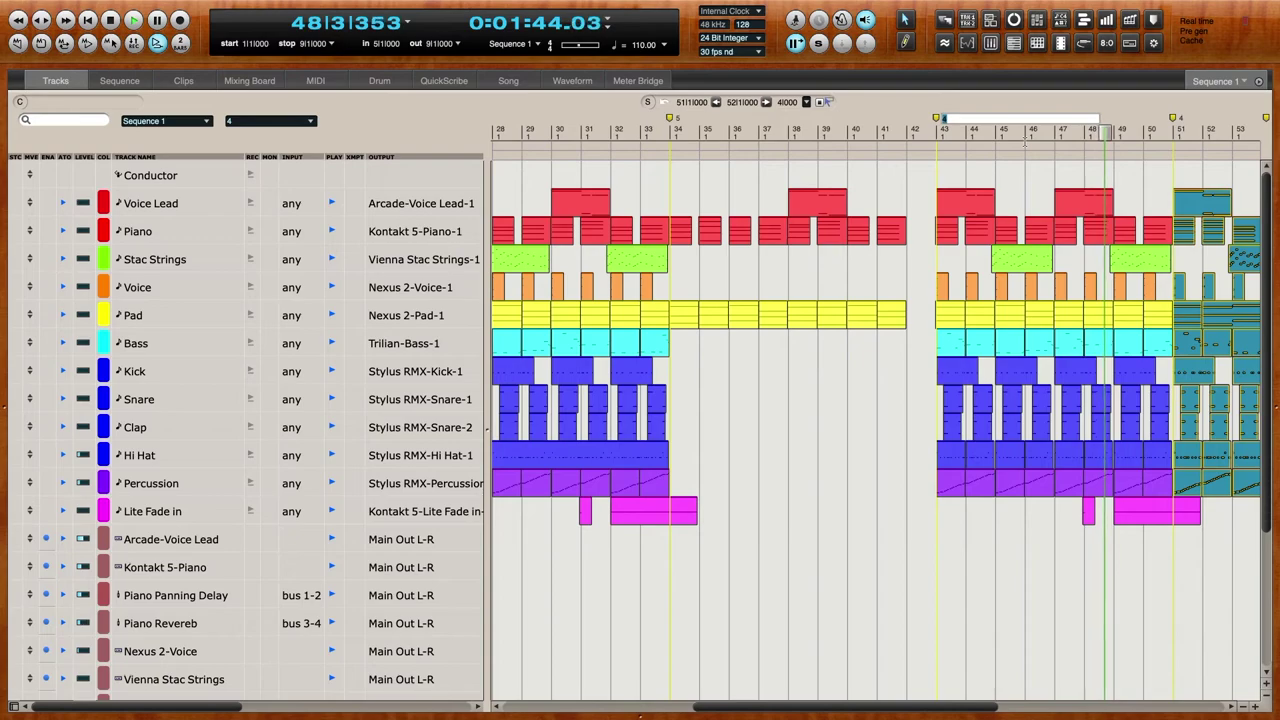
text(6)
key(Return)
scroll(1076, 181, right, 2)
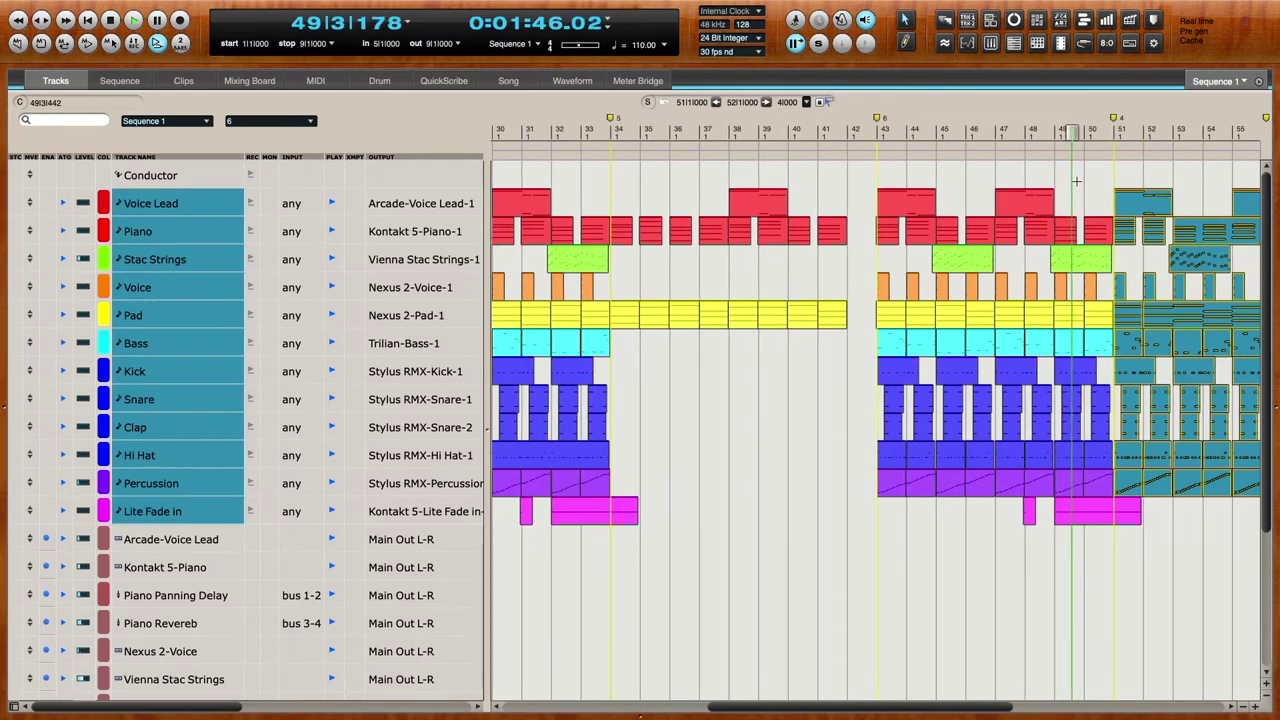
alt+click(1124, 123)
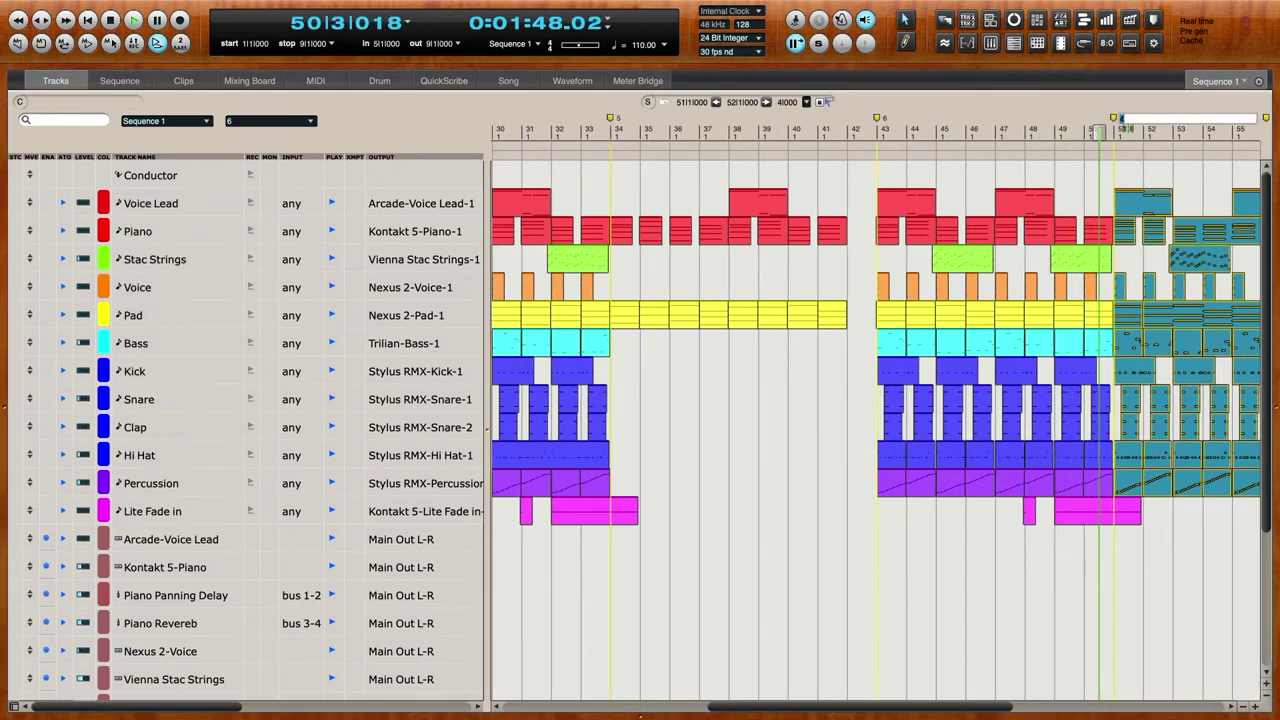
key(super+a)
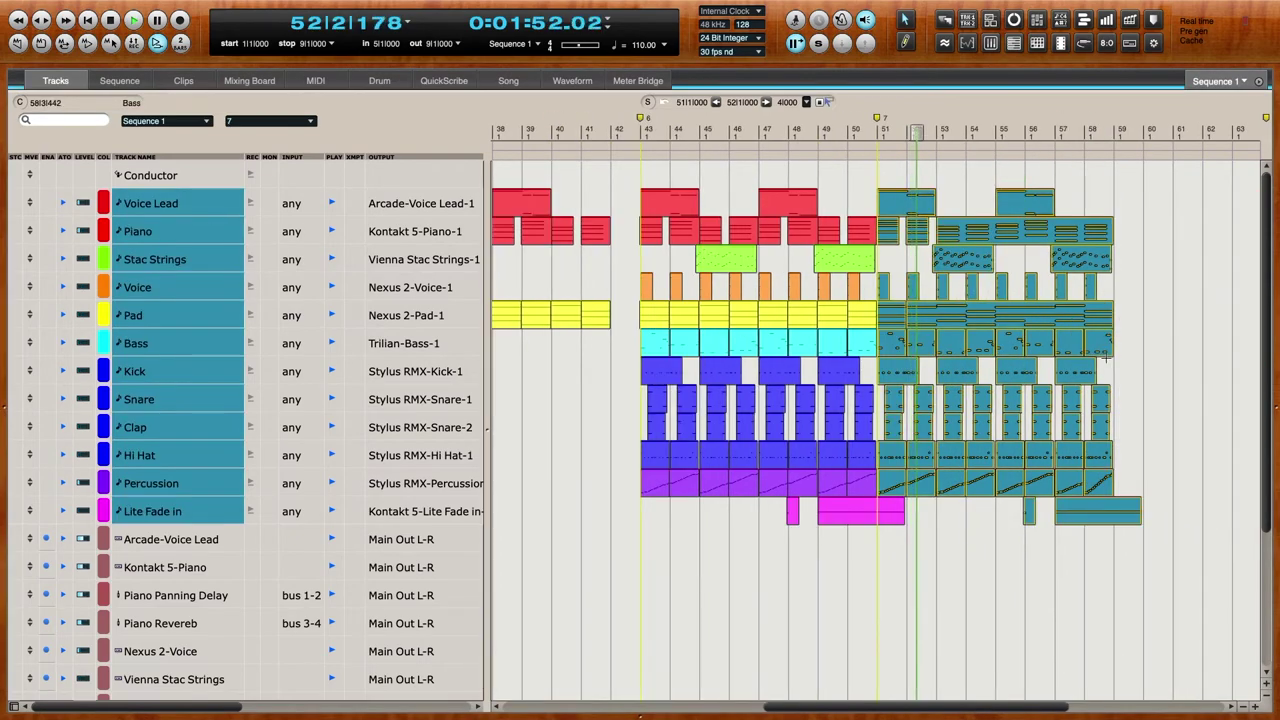
- Delete the Lite Fade in clips between bars 47 and 52
click(980, 566)
drag(758, 513, 910, 530)
key(Delete)
- Open the Stac Strings clip at bar 28 in the full-window MIDI editor and play from around there
scroll(820, 520, left, 5)
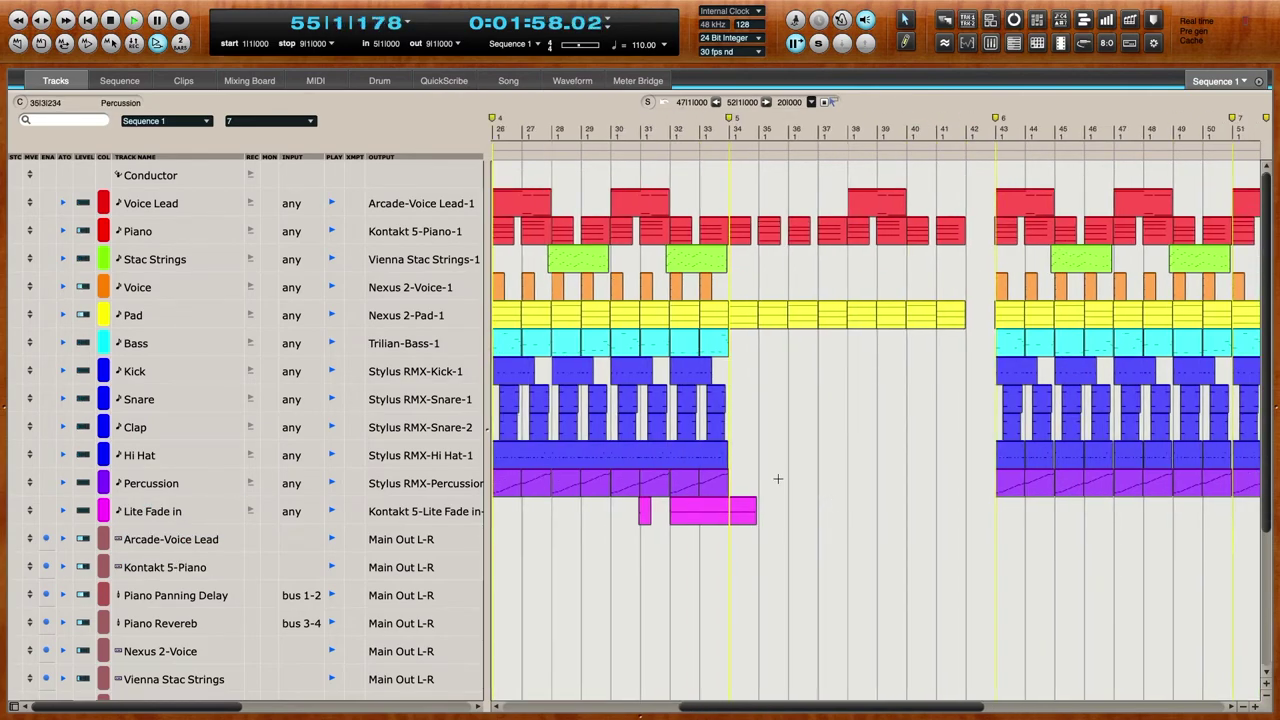
click(837, 130)
double_click(872, 252)
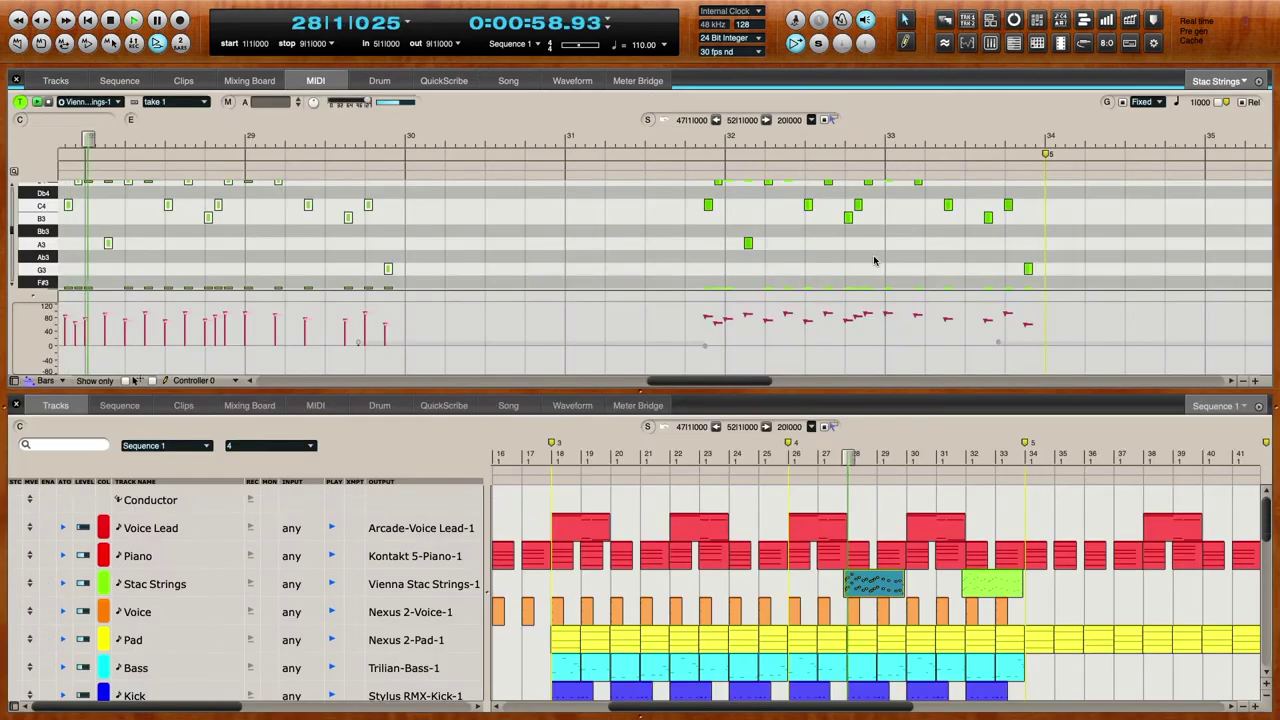
click(16, 404)
scroll(434, 351, left, 2)
click(424, 268)
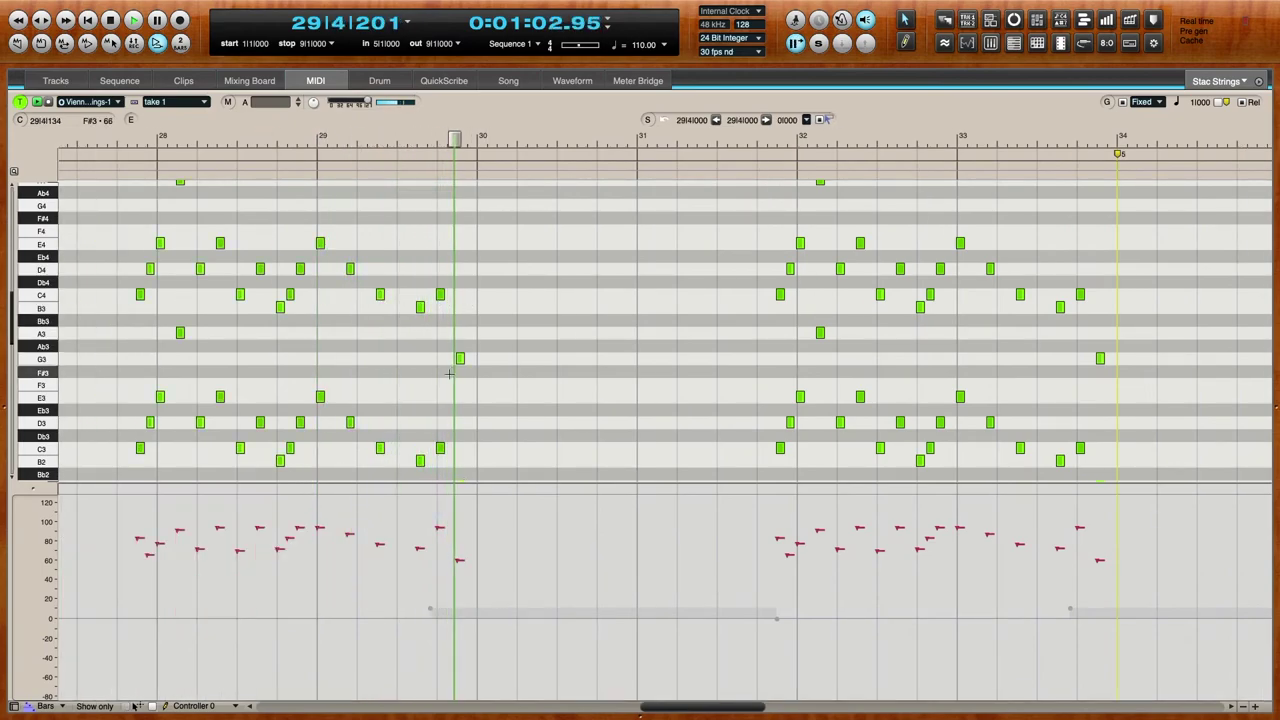
- Delete the closing B, C and G notes in both octaves at the ends of bars 29 and 33, and return to the track overview
click(419, 308)
key(Delete)
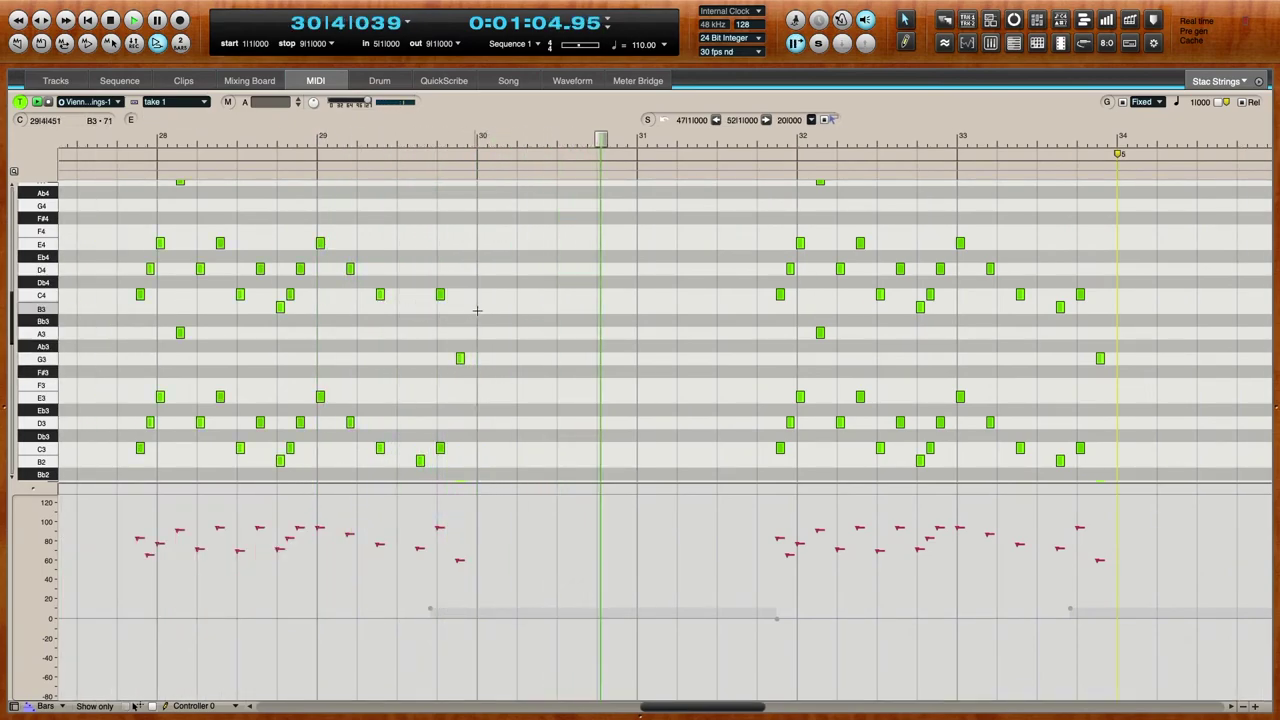
click(441, 295)
key(Delete)
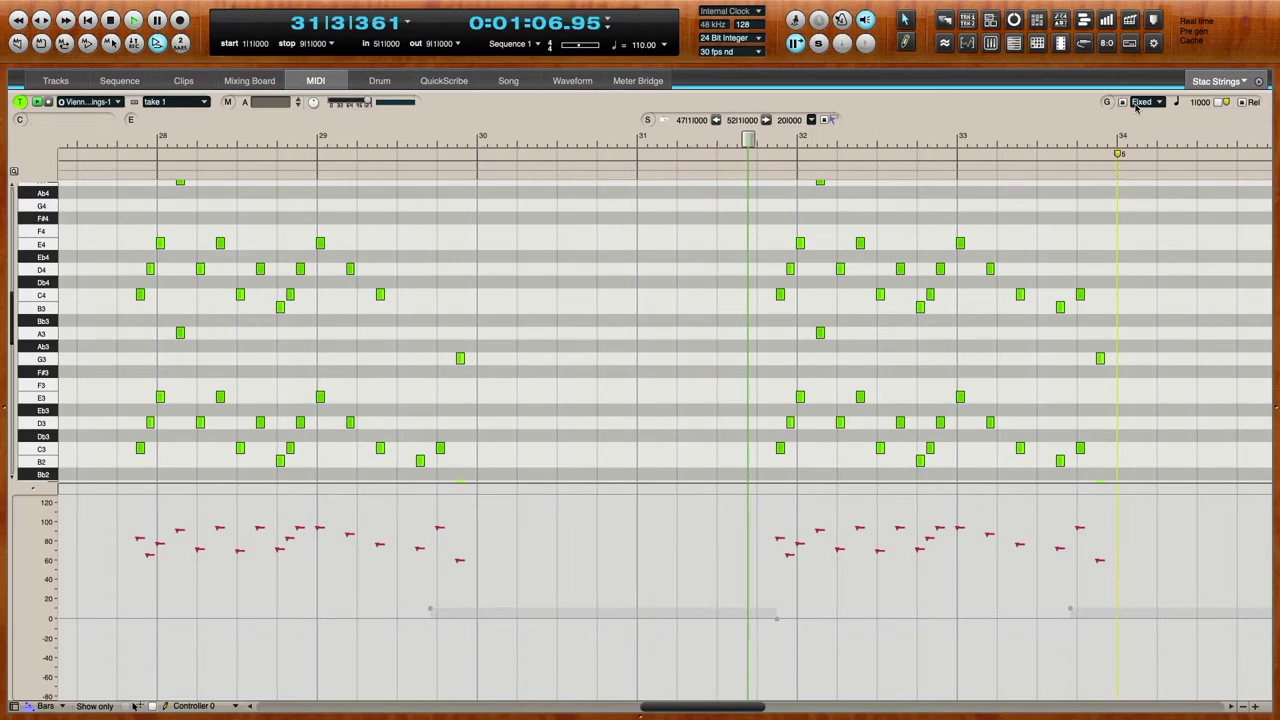
drag(388, 338, 510, 447)
key(Delete)
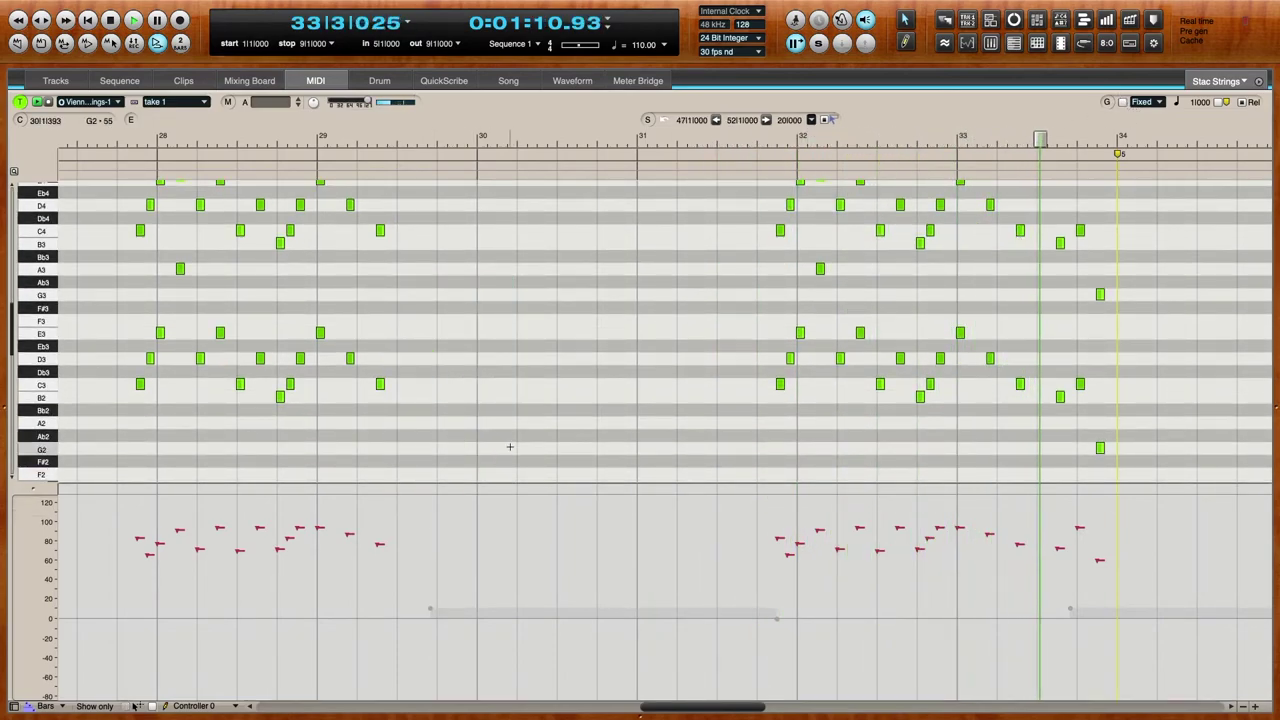
drag(1056, 198, 1172, 472)
key(Delete)
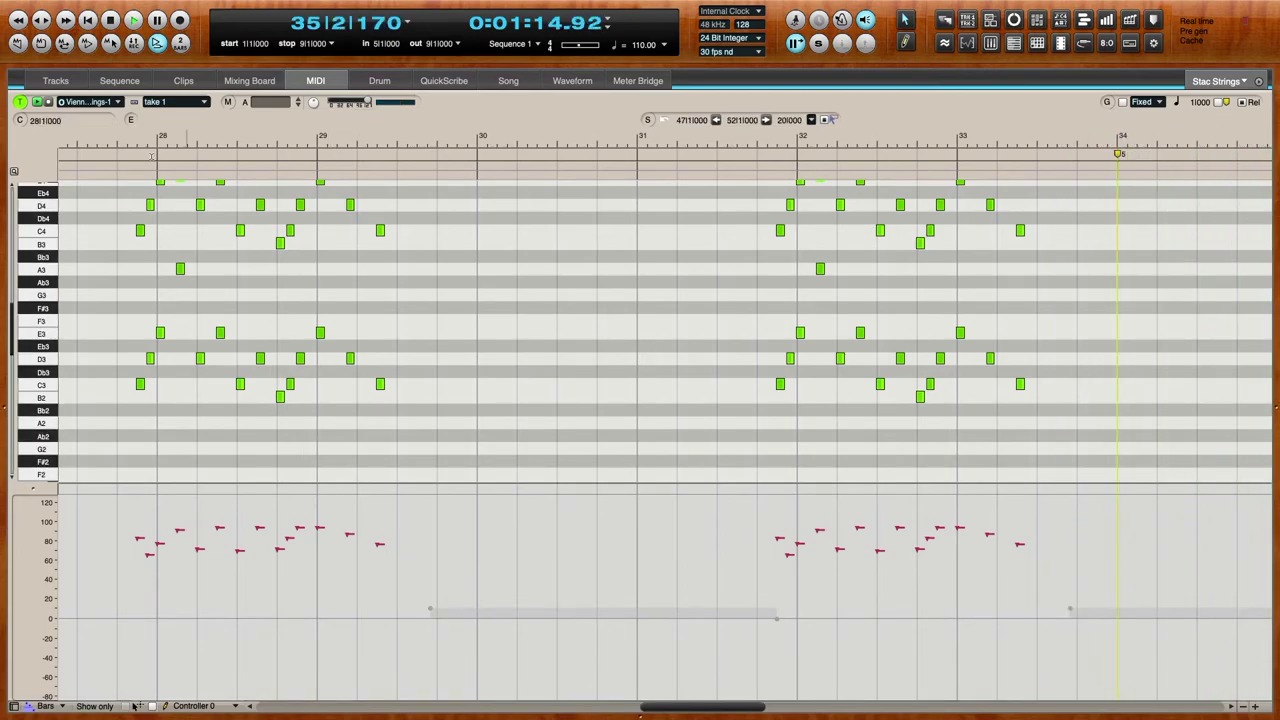
click(72, 83)
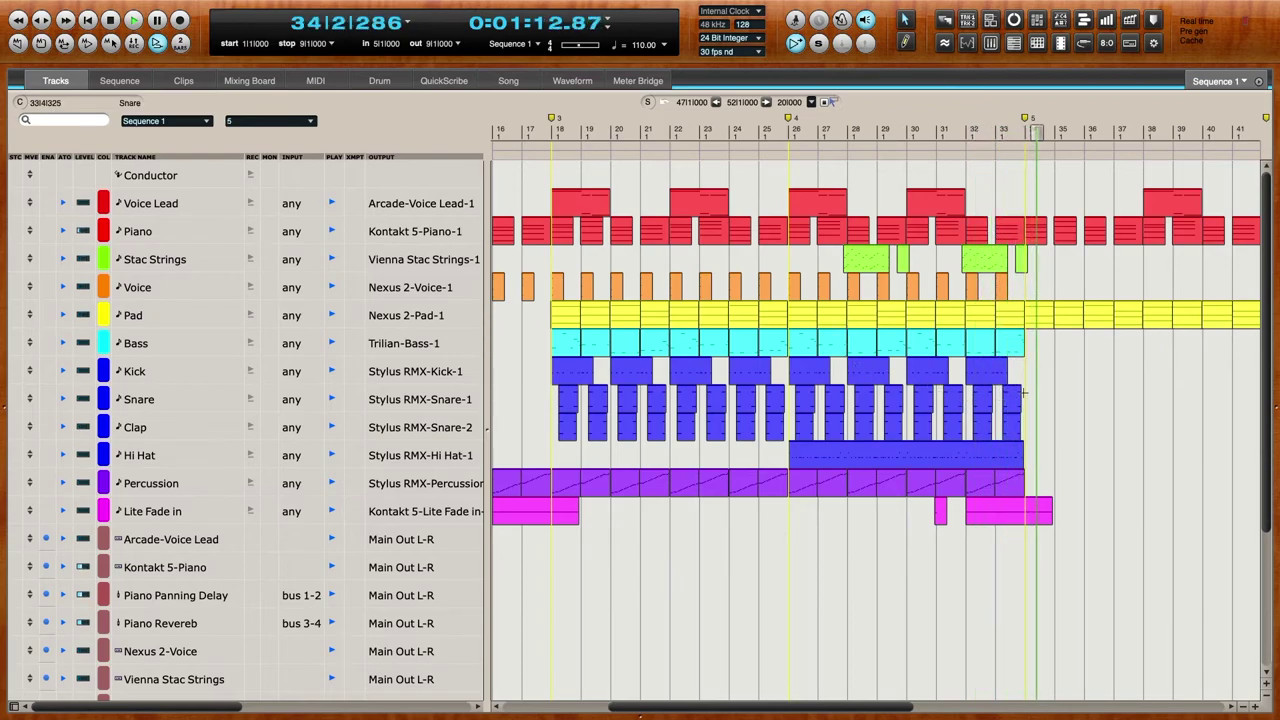
- Copy the Stac Strings part of bars 31 to 35 and paste it at bar 39
click(958, 260)
drag(958, 260, 1033, 265)
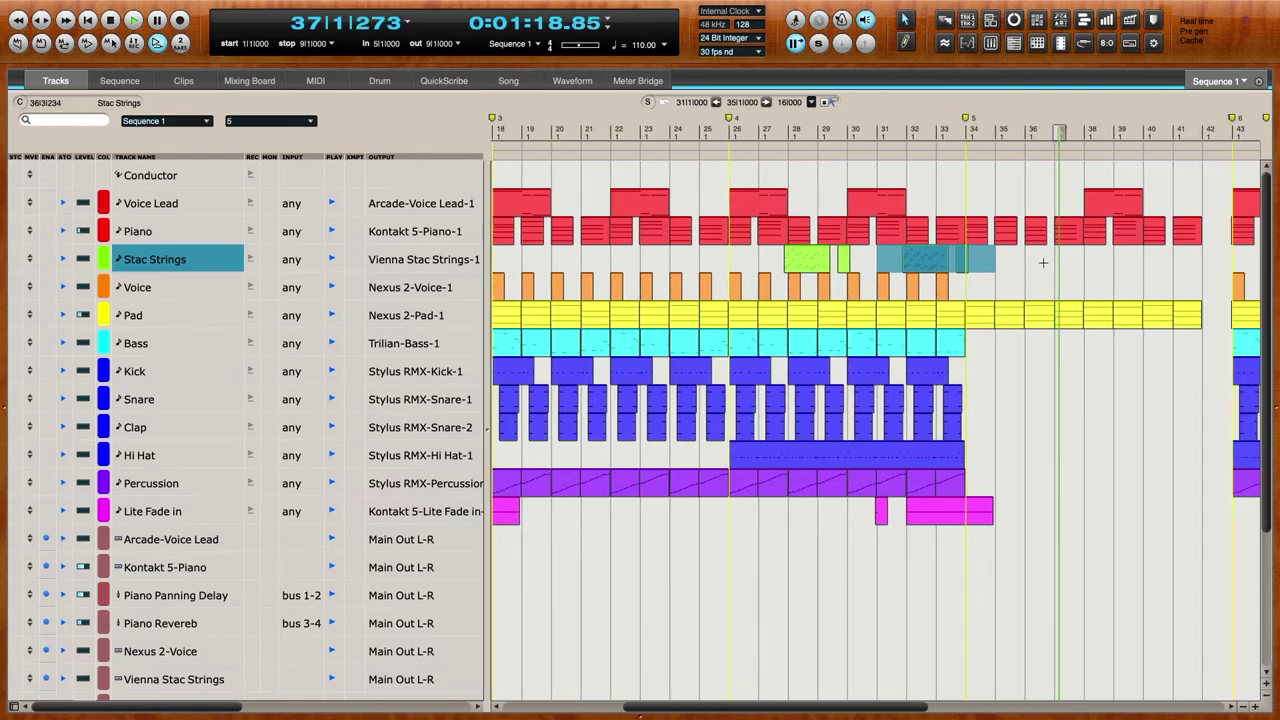
click(1133, 261)
key(ctrl+v)
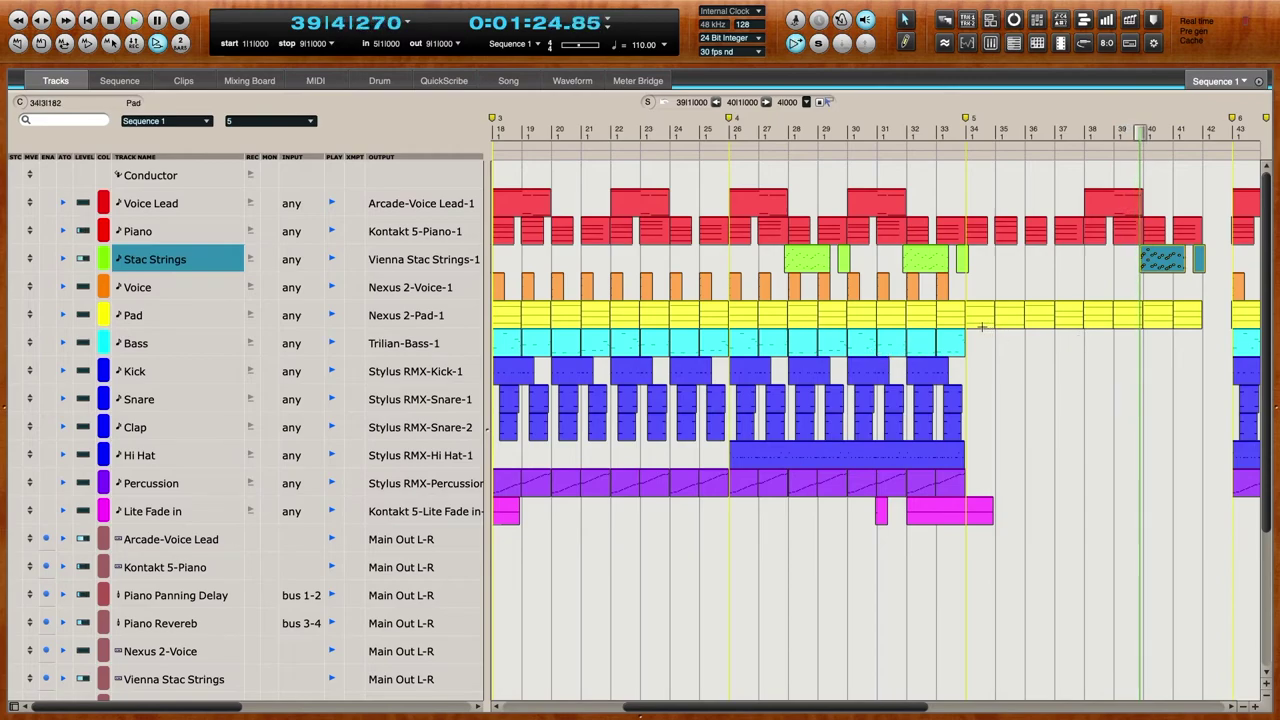
- Record-enable the Bass track and record a bass line over bars 38 to 41
click(248, 344)
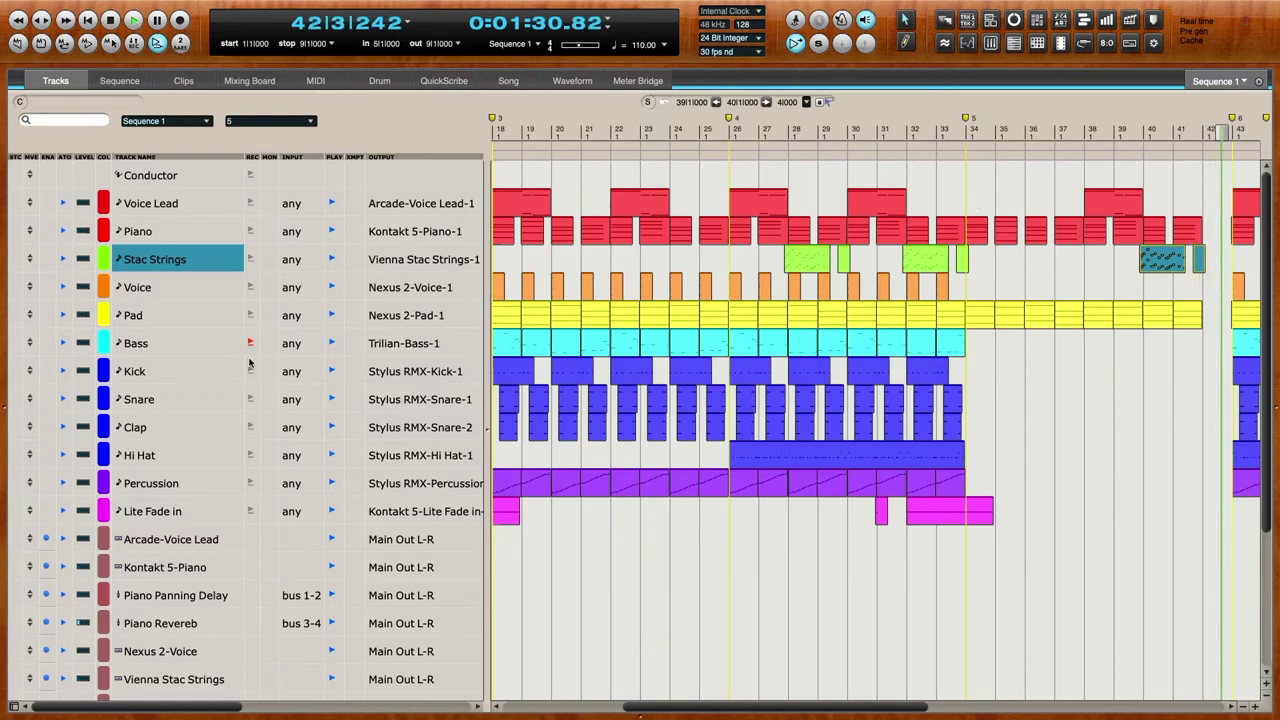
scroll(769, 316, left, 5)
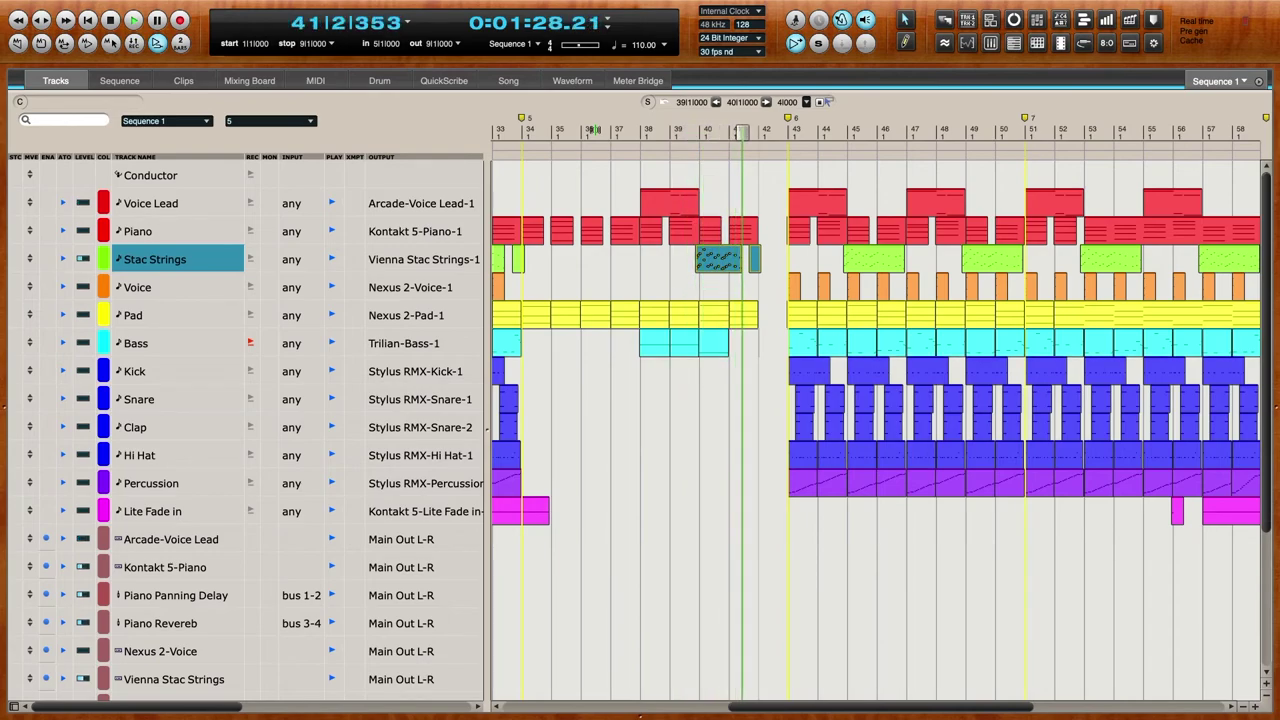
click(624, 129)
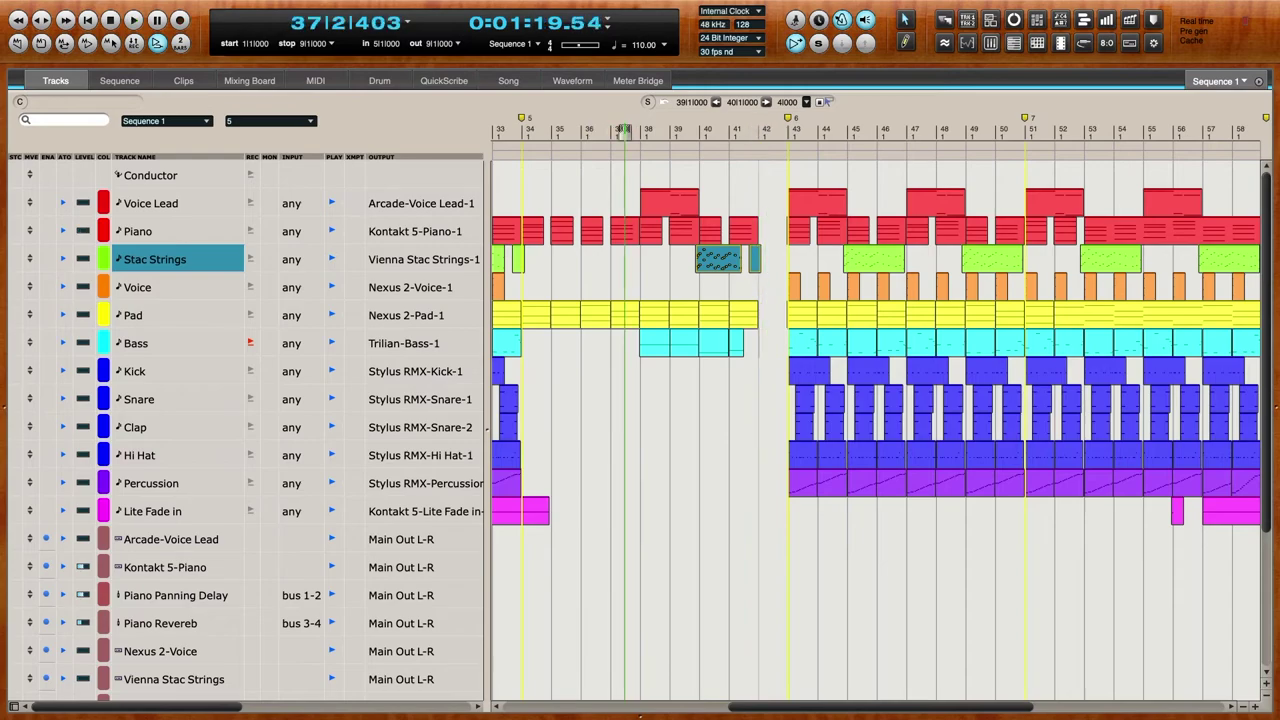
- Play back from around bar 37 and quantize the Bass part of bars 37 to 42
key(space)
drag(762, 343, 620, 350)
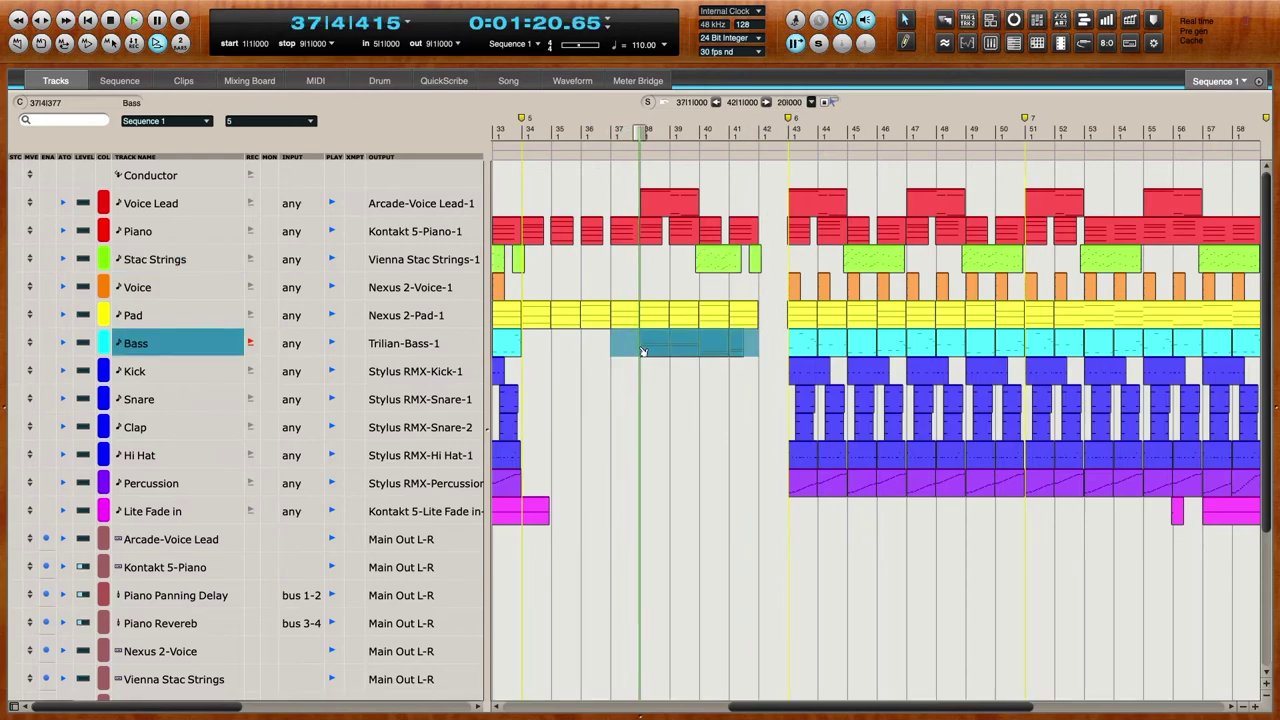
key(super+0)
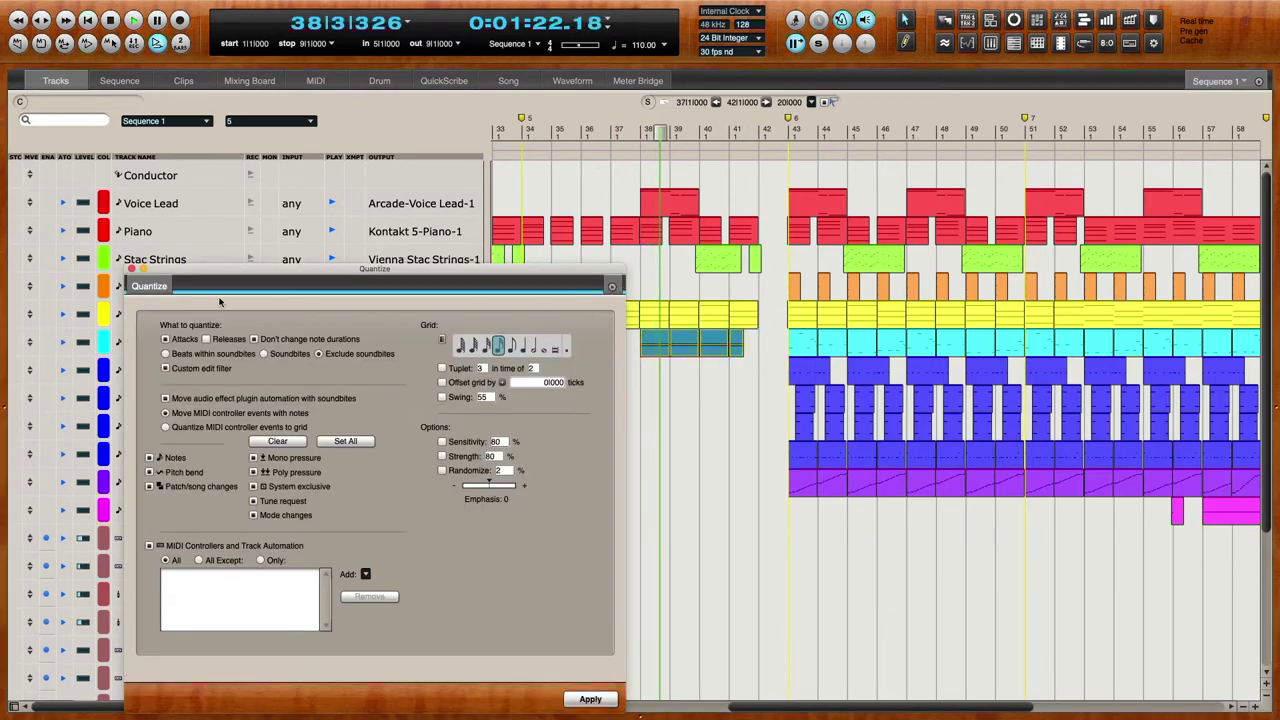
click(132, 269)
- Open the Piano clip at bar 41 and shorten its B3, G3, D3 and G2 notes to about one and a half beats
double_click(743, 237)
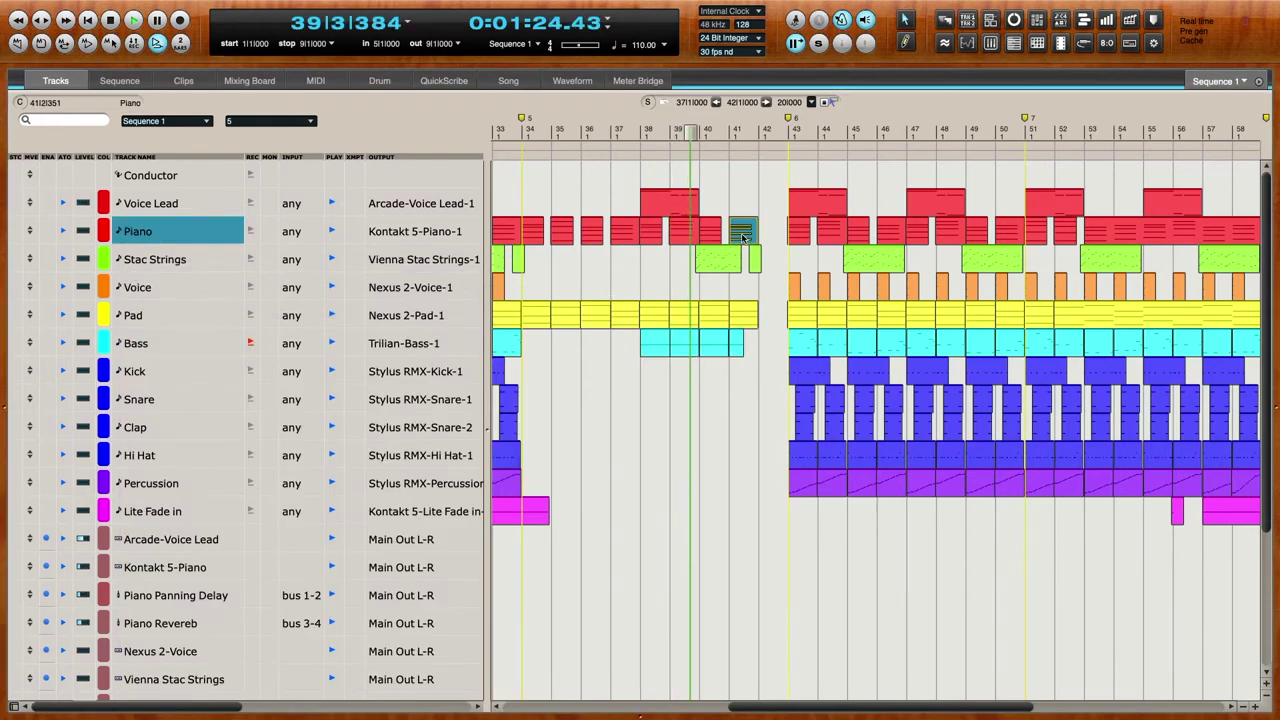
click(17, 405)
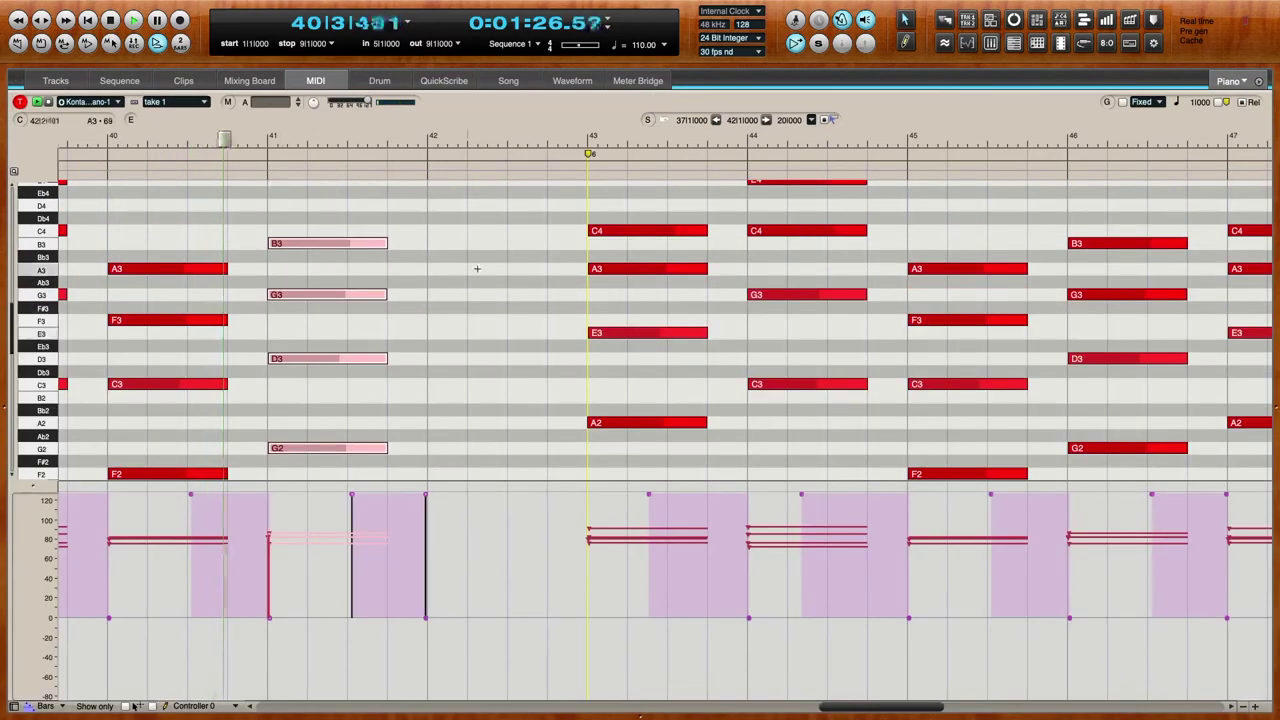
click(532, 228)
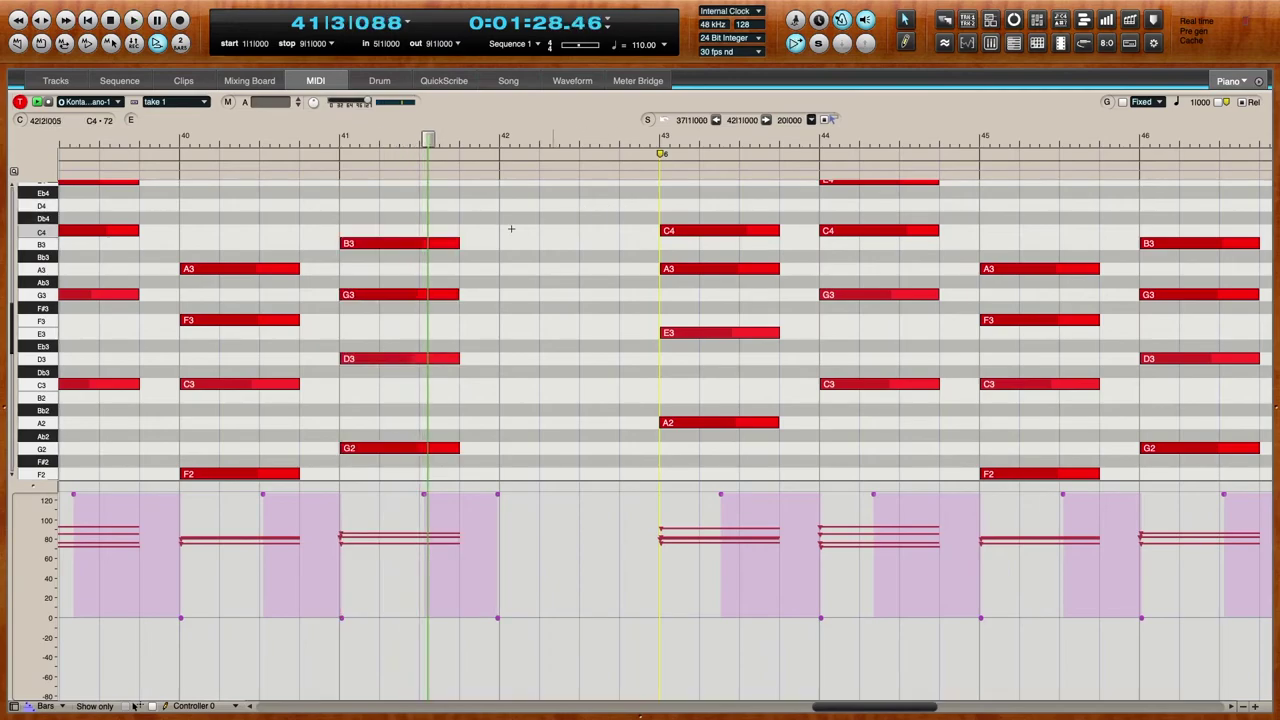
drag(331, 226, 399, 448)
click(329, 138)
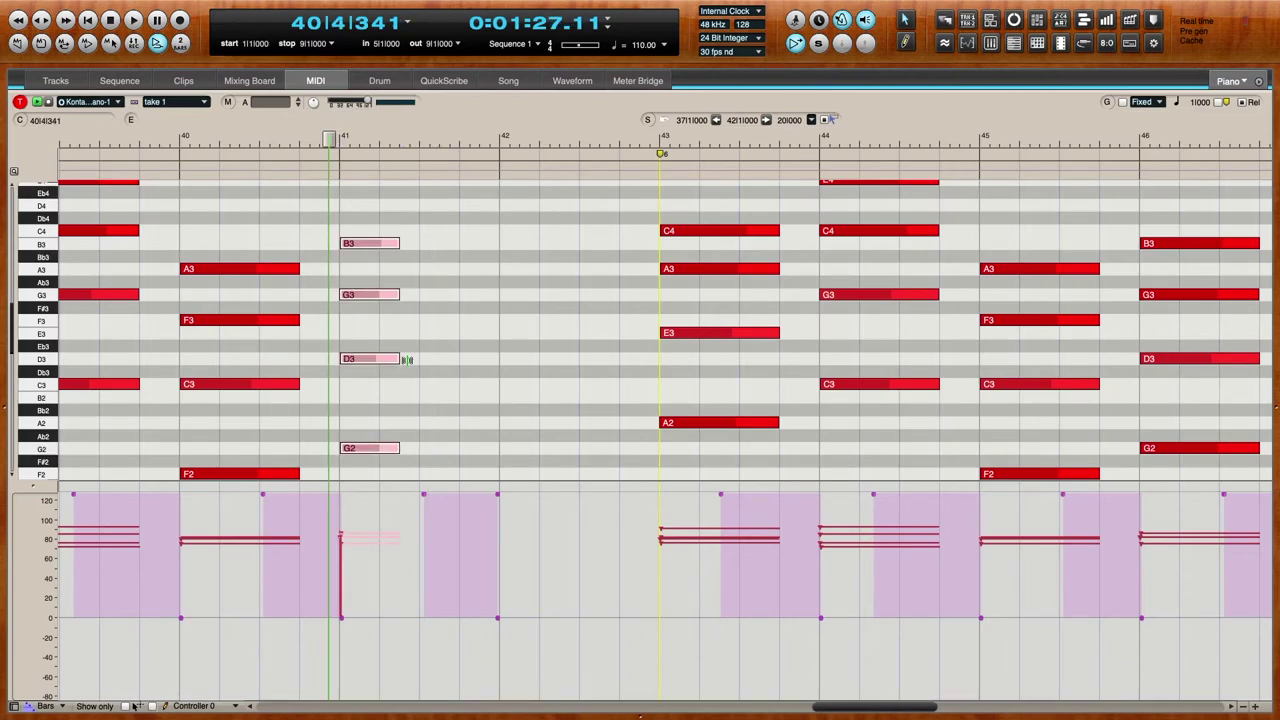
- Display the Piano controller data as lines and lower the bar 41 sustain point to 0 at about 41|2|293
click(133, 706)
click(45, 706)
click(57, 691)
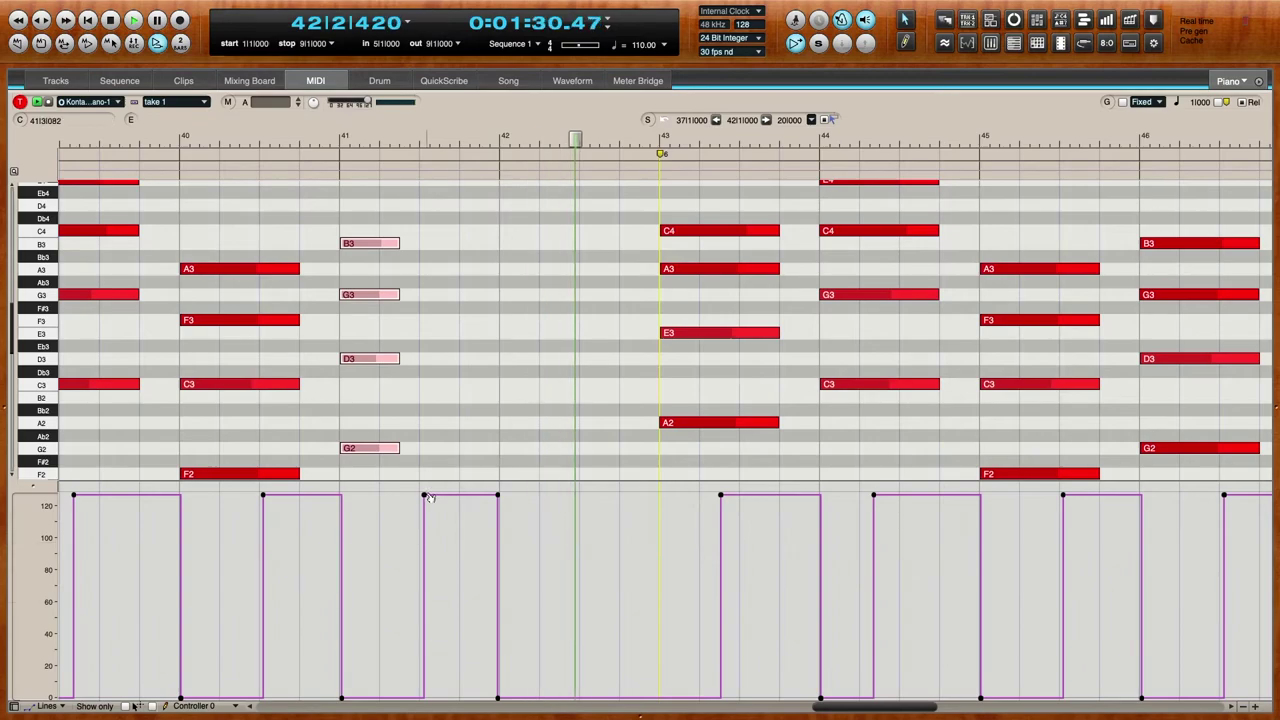
drag(443, 706, 404, 700)
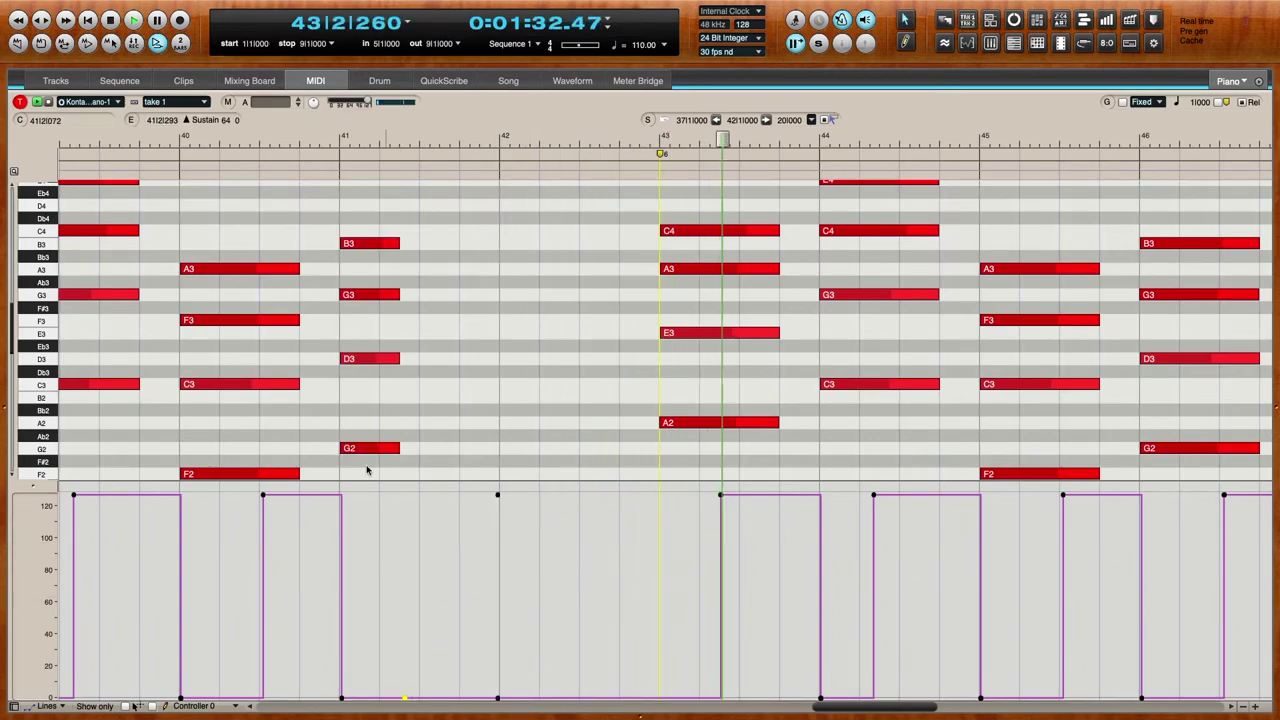
click(56, 81)
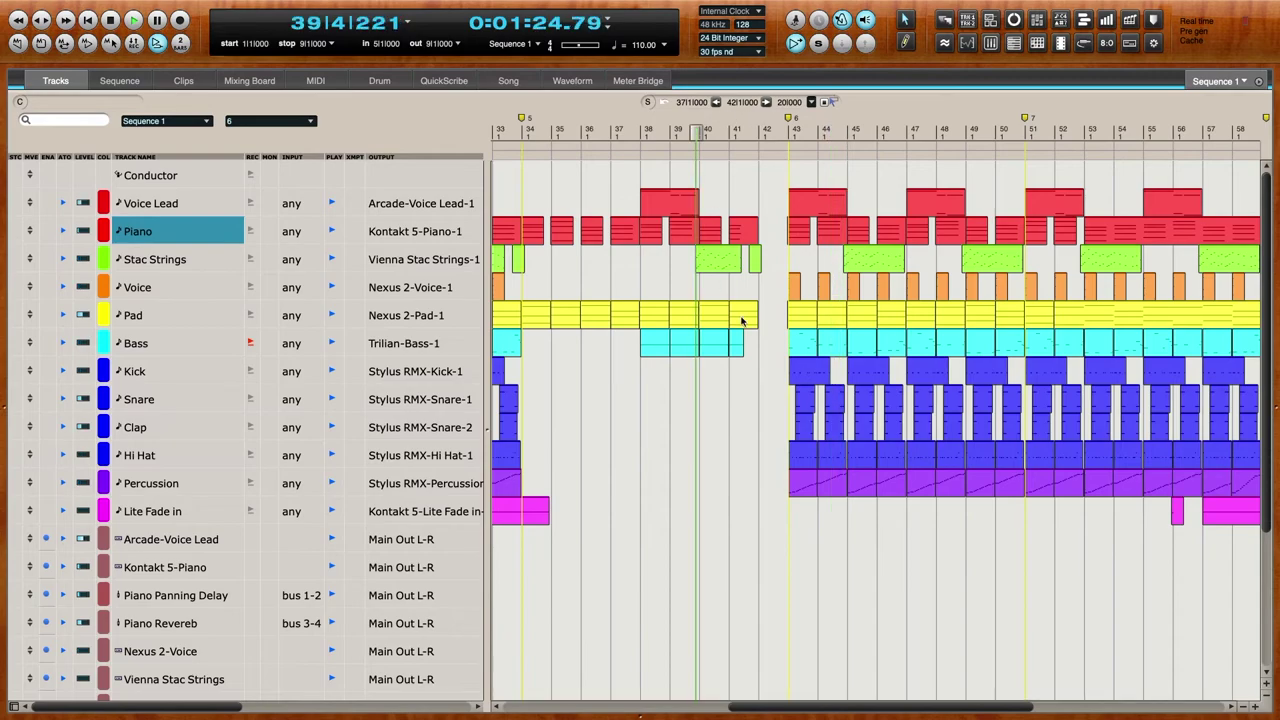
- Open the Pad clip at bar 41, shorten its D4, B3 and G3 notes to about one and a half beats, and return to the track overview
double_click(741, 321)
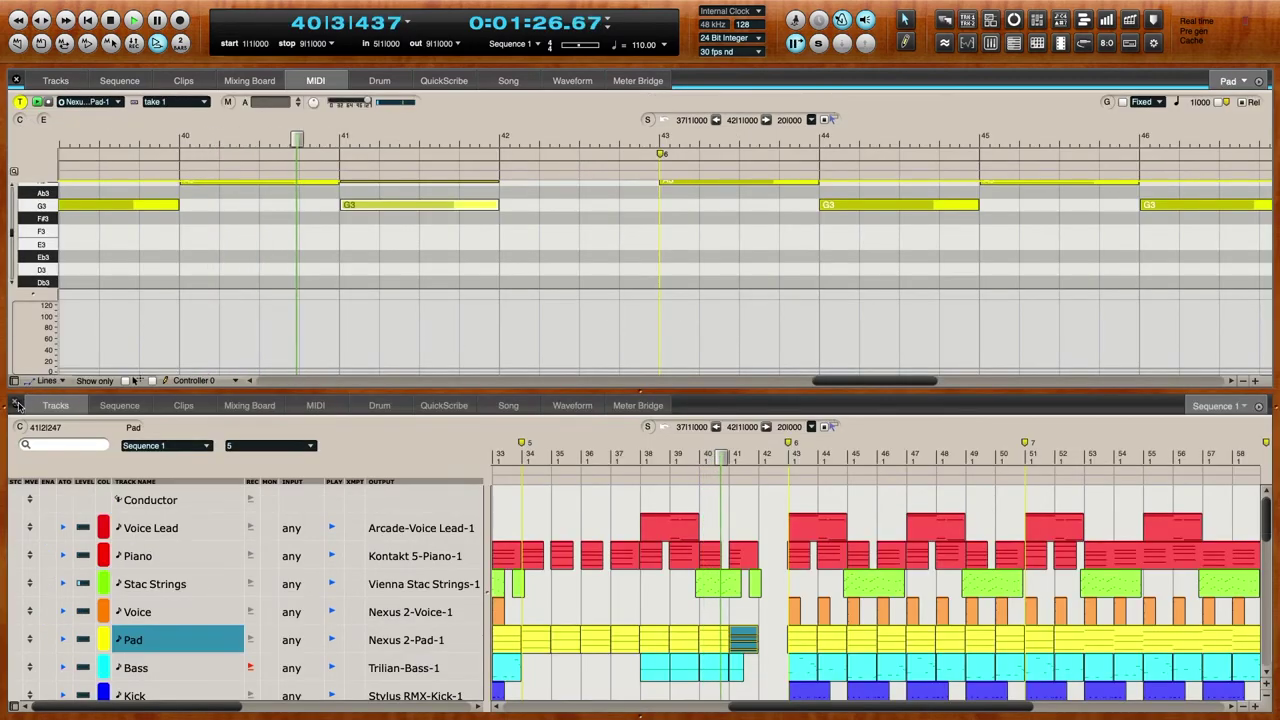
click(17, 404)
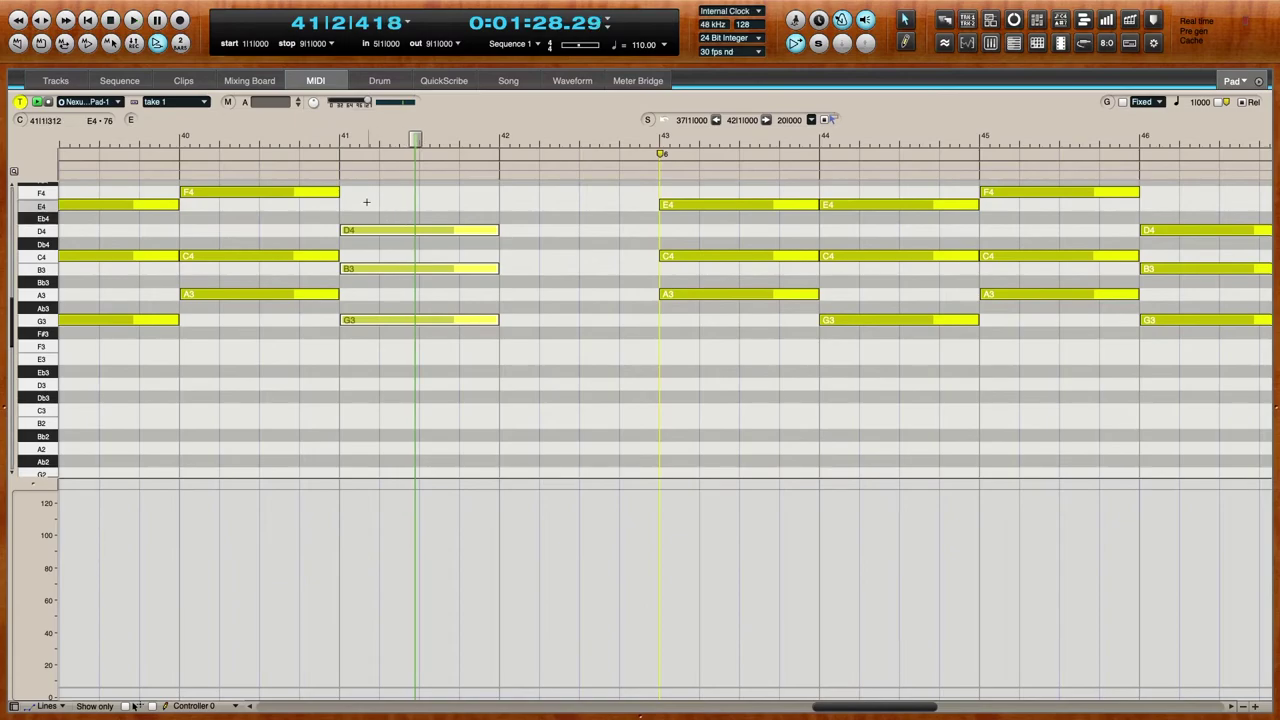
drag(516, 221, 450, 370)
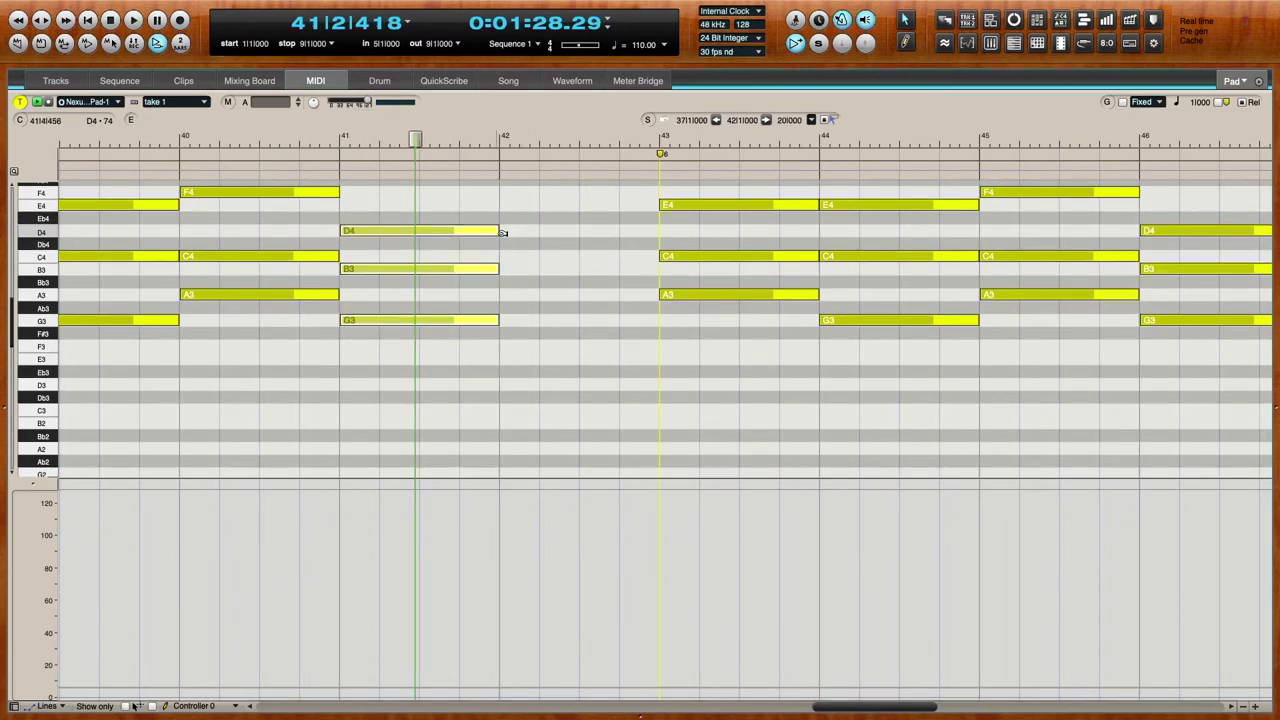
drag(503, 232, 457, 231)
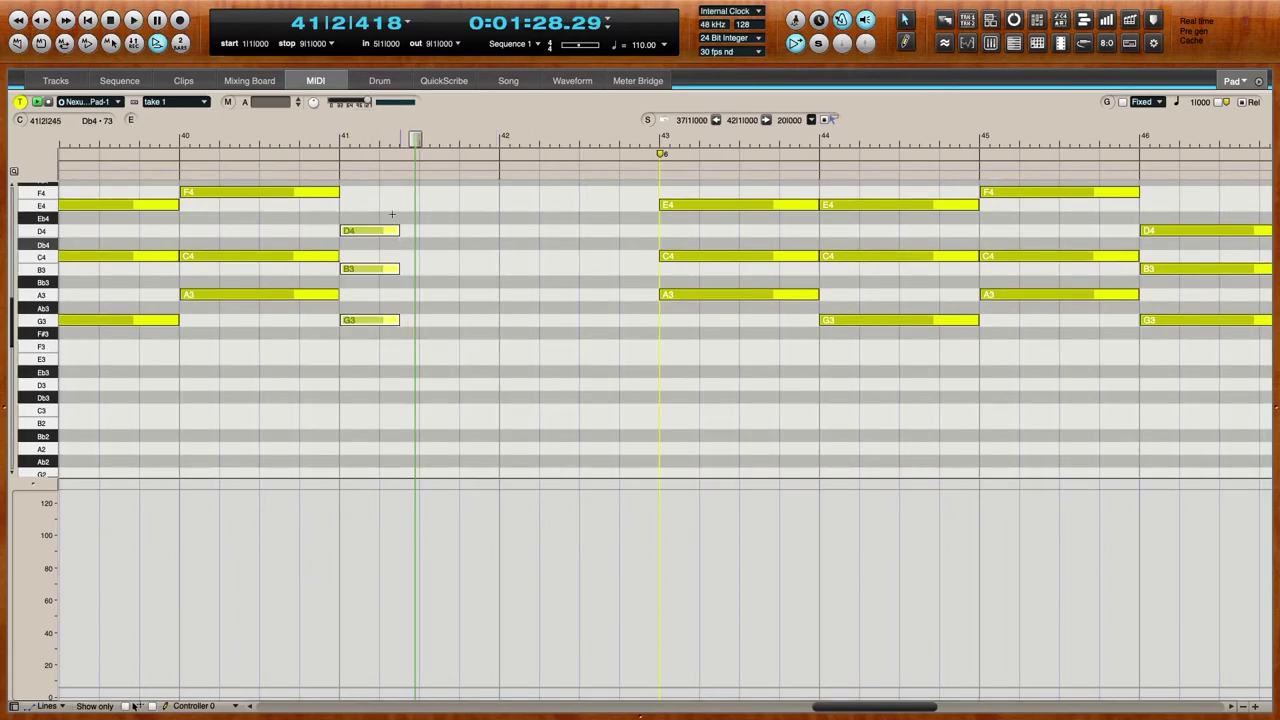
key(space)
key(space)
click(56, 81)
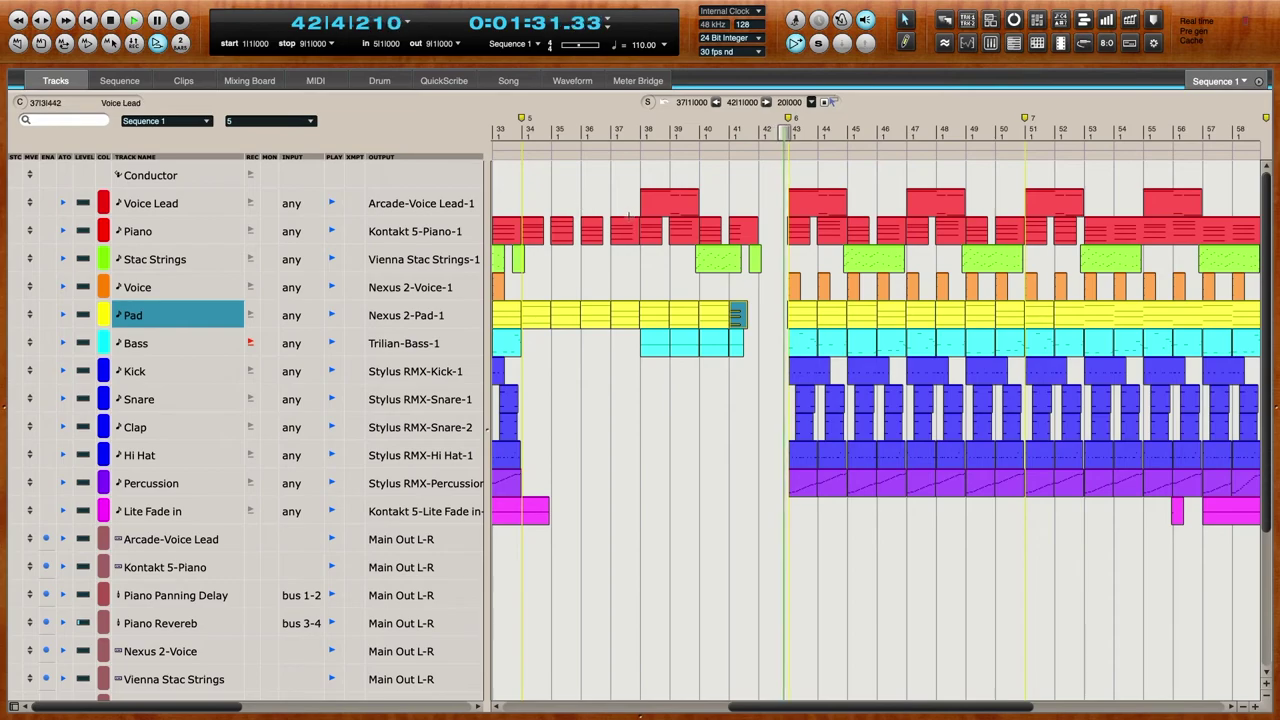
- Play from around bar 33 and move all clips and markers from bar 43 onward one bar earlier, to bar 42
click(569, 133)
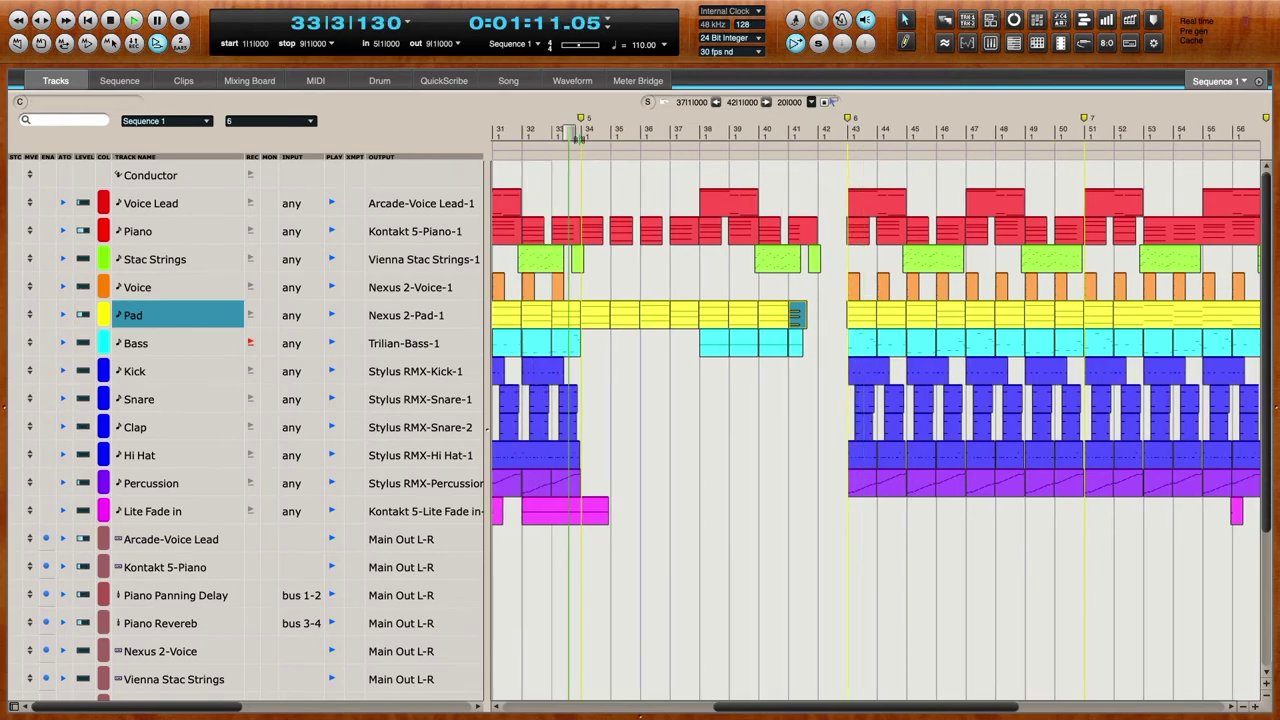
drag(836, 168, 1276, 595)
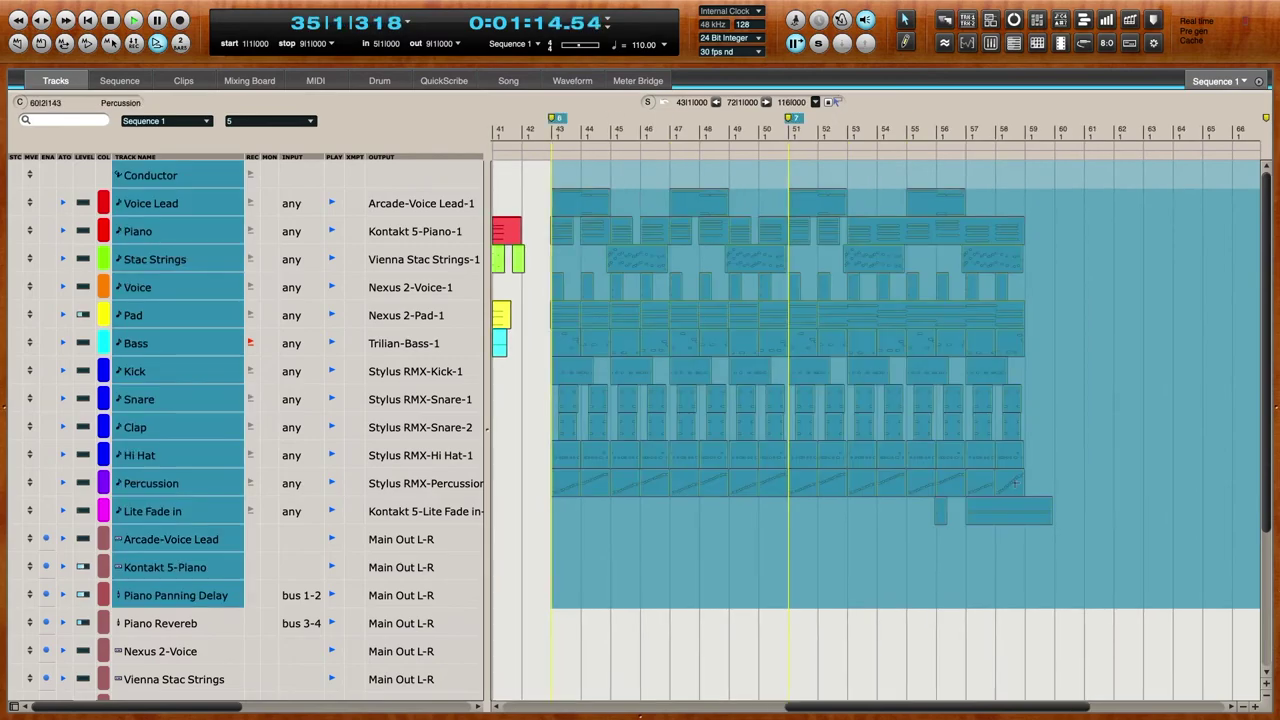
drag(951, 351, 932, 348)
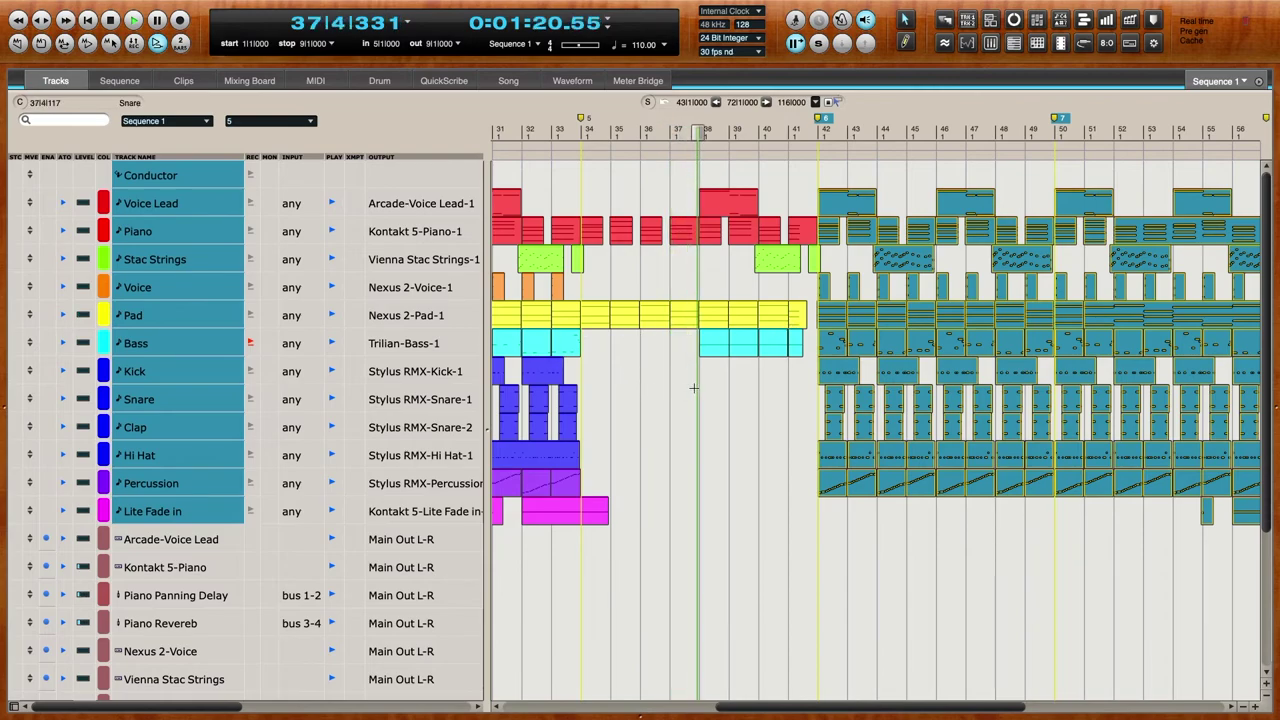
scroll(693, 388, left, 7)
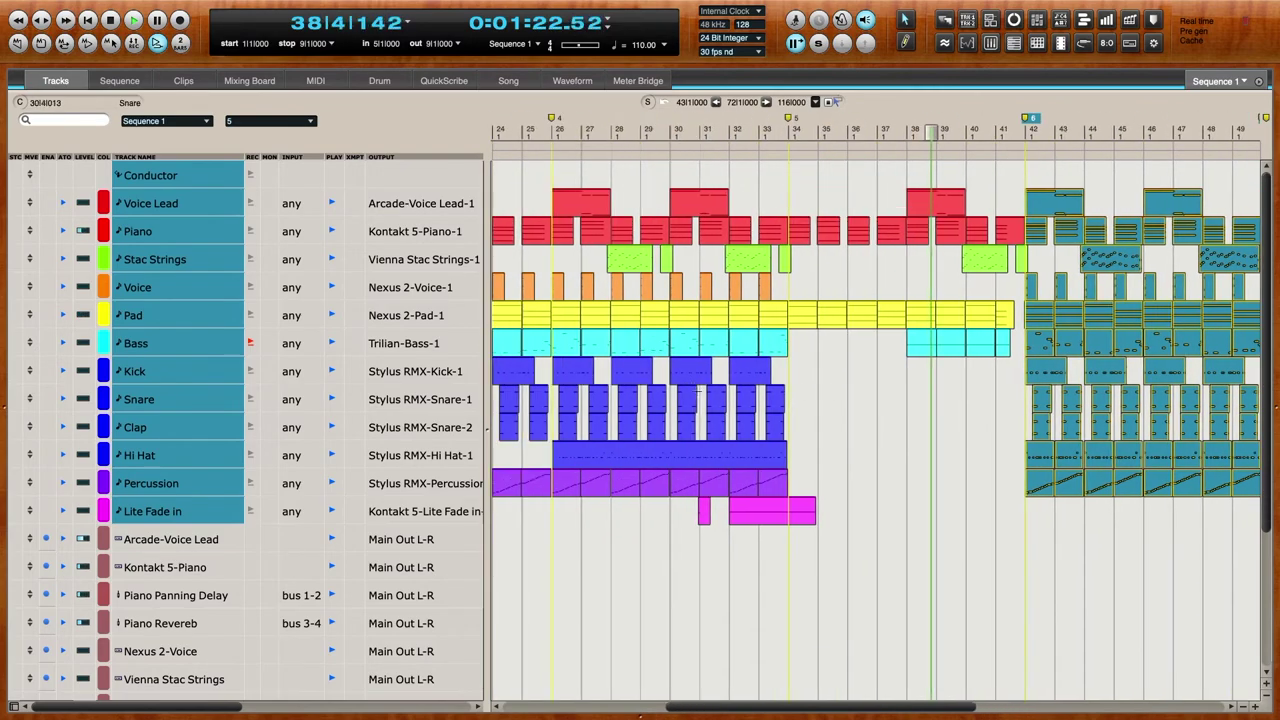
- Copy the Hi Hat pattern from bars 26–30 to bar 38 and play from there
scroll(784, 379, left, 14)
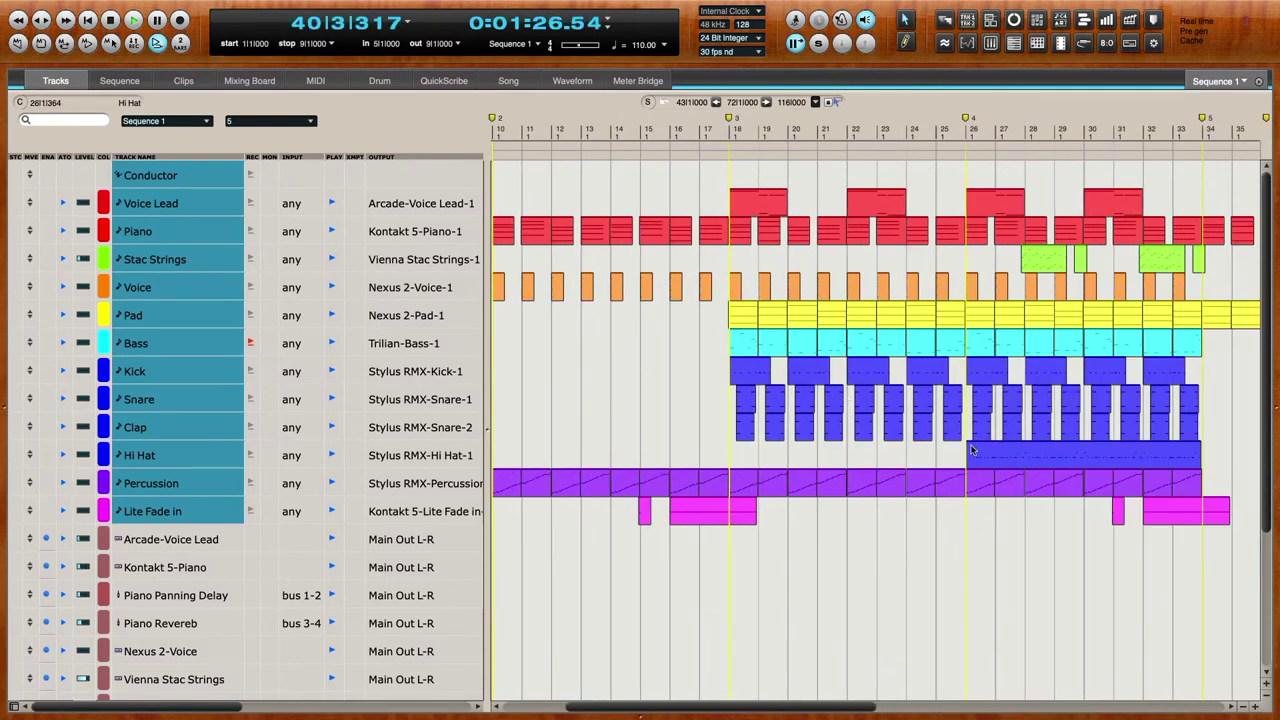
drag(963, 450, 1007, 450)
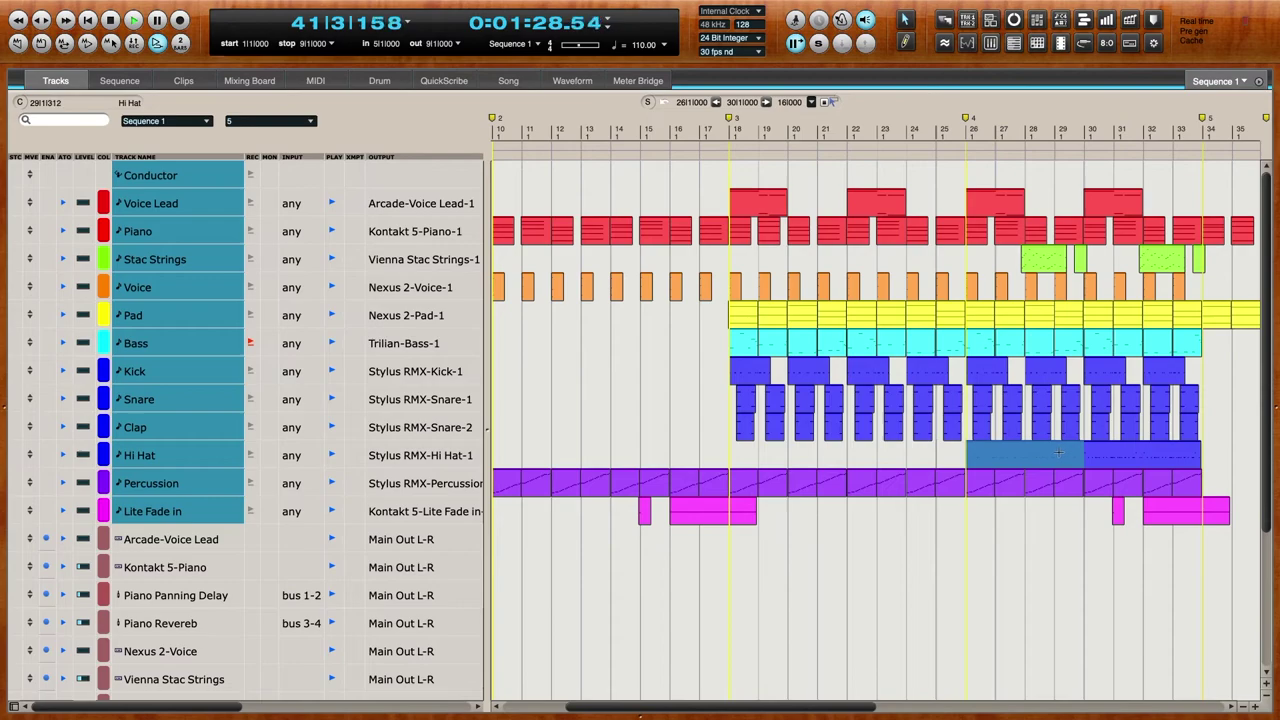
click(1058, 452)
scroll(1064, 456, right, 10)
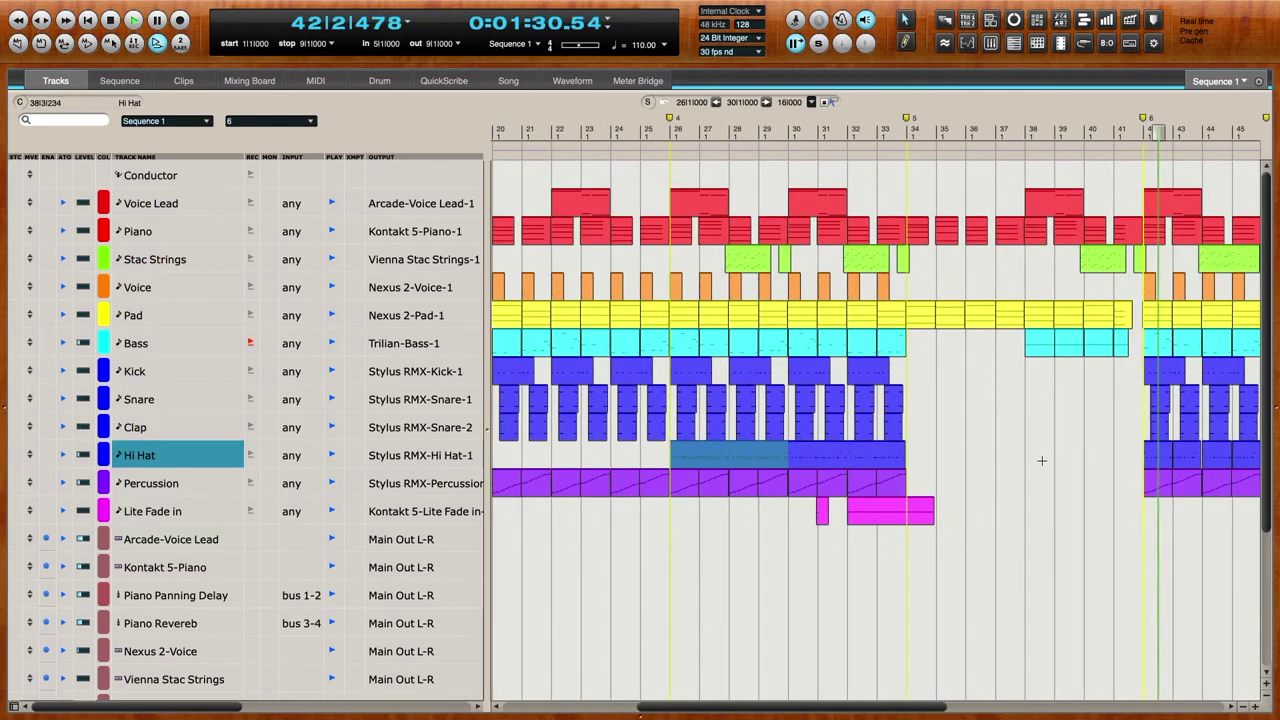
drag(1025, 463, 1037, 466)
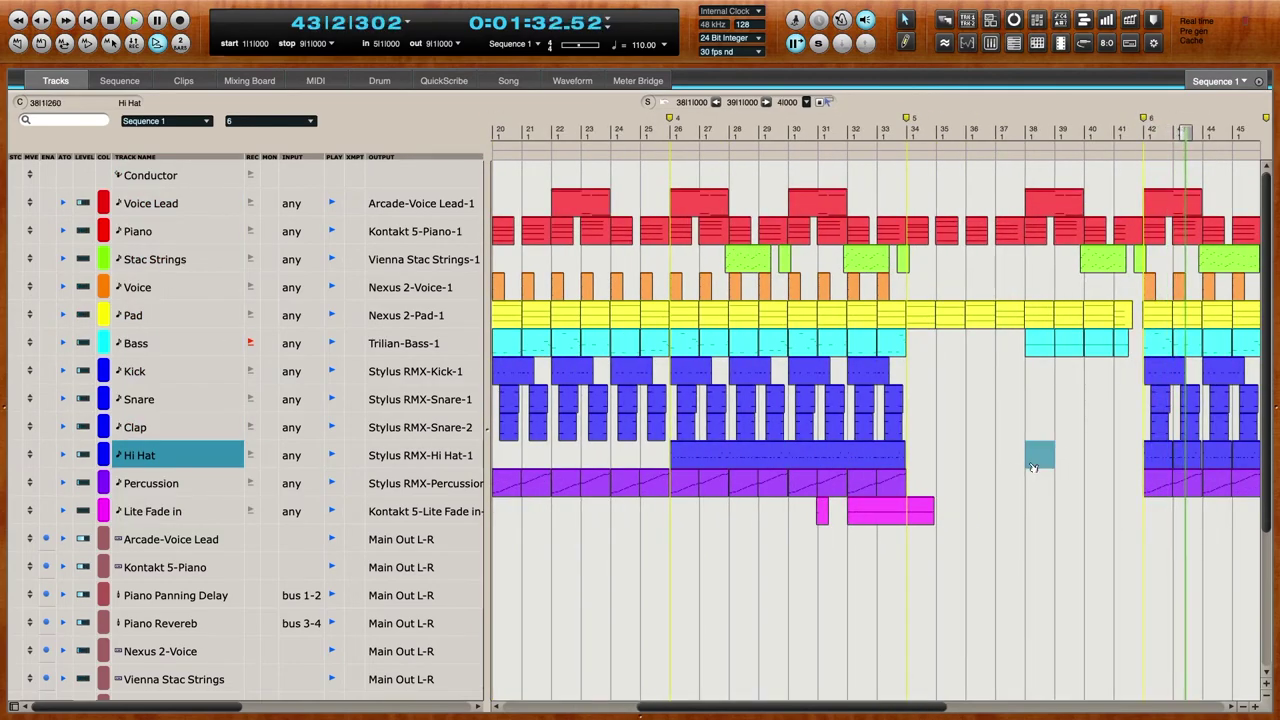
key(ctrl+v)
click(1021, 132)
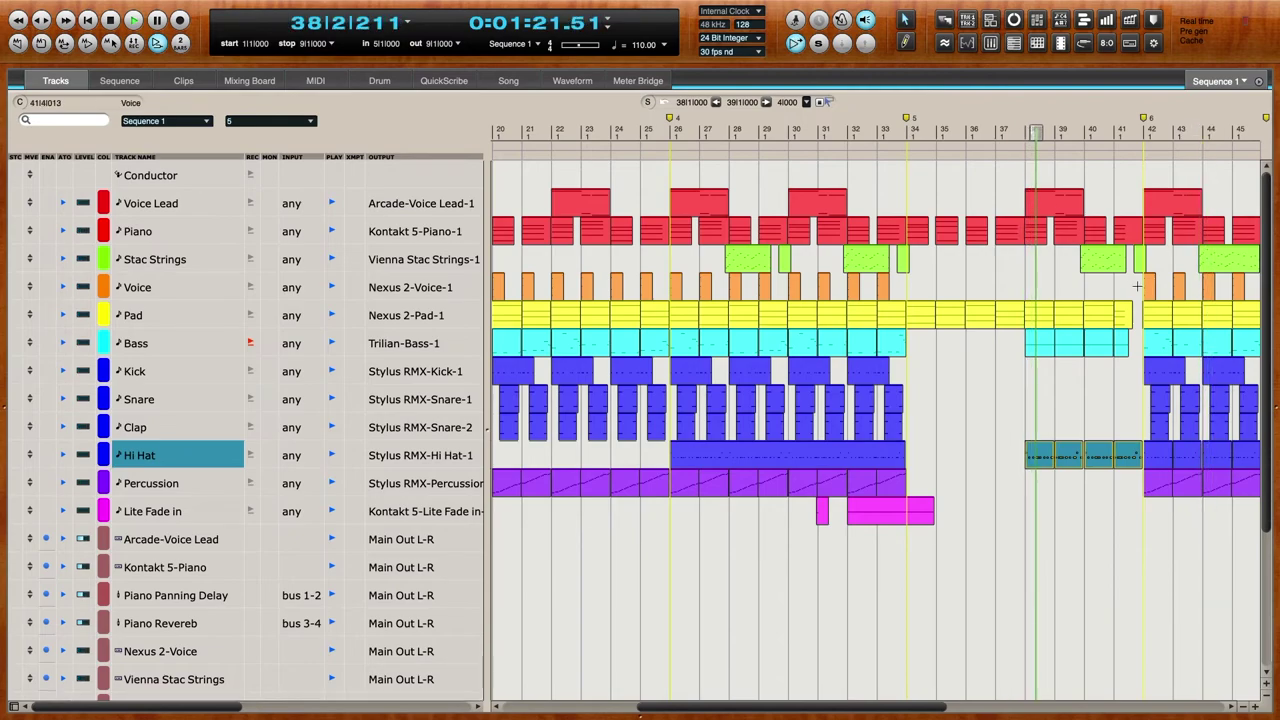
- Open the Hi Hat part at bar 41, delete the notes after beat 2 of that bar and play the ending
double_click(1136, 455)
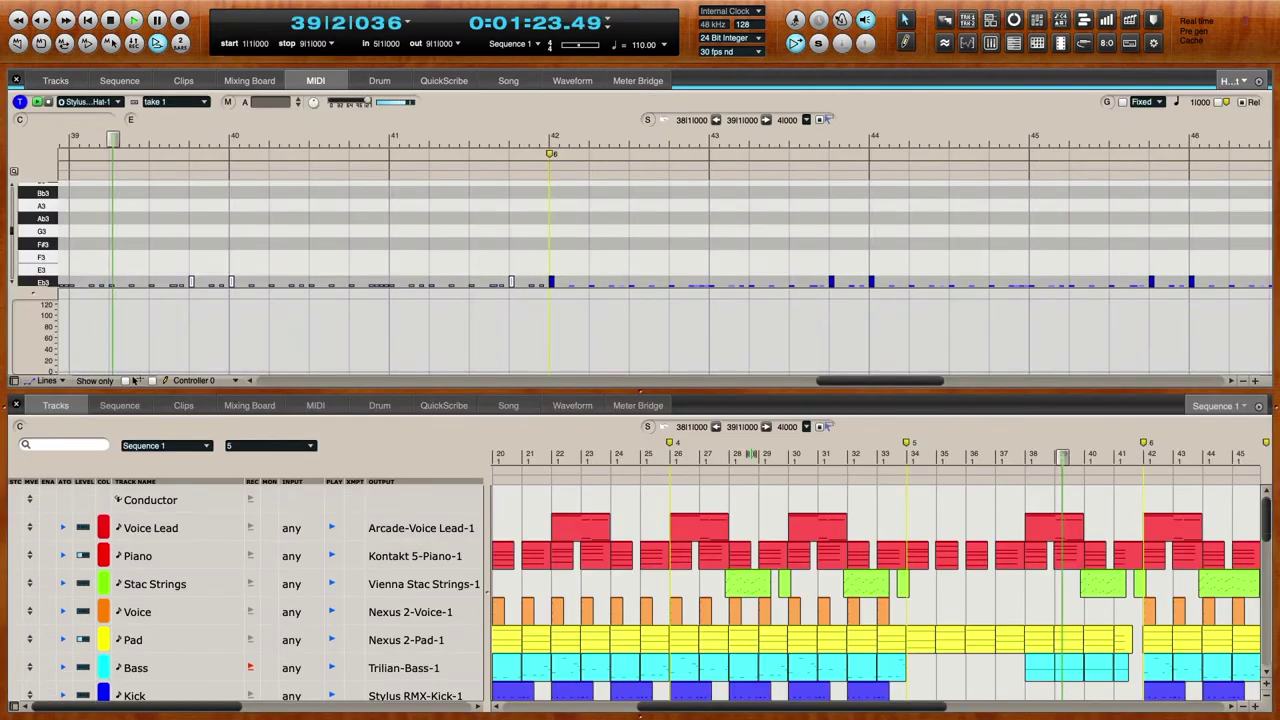
click(14, 403)
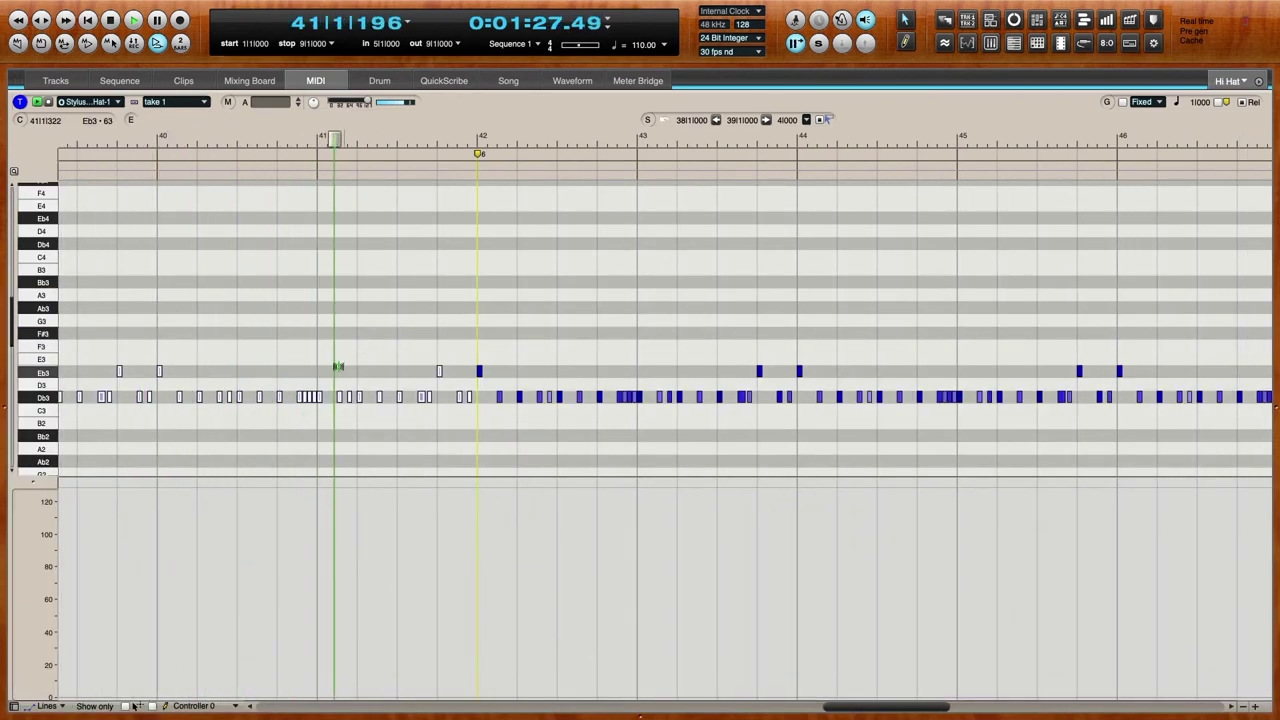
drag(382, 354, 470, 415)
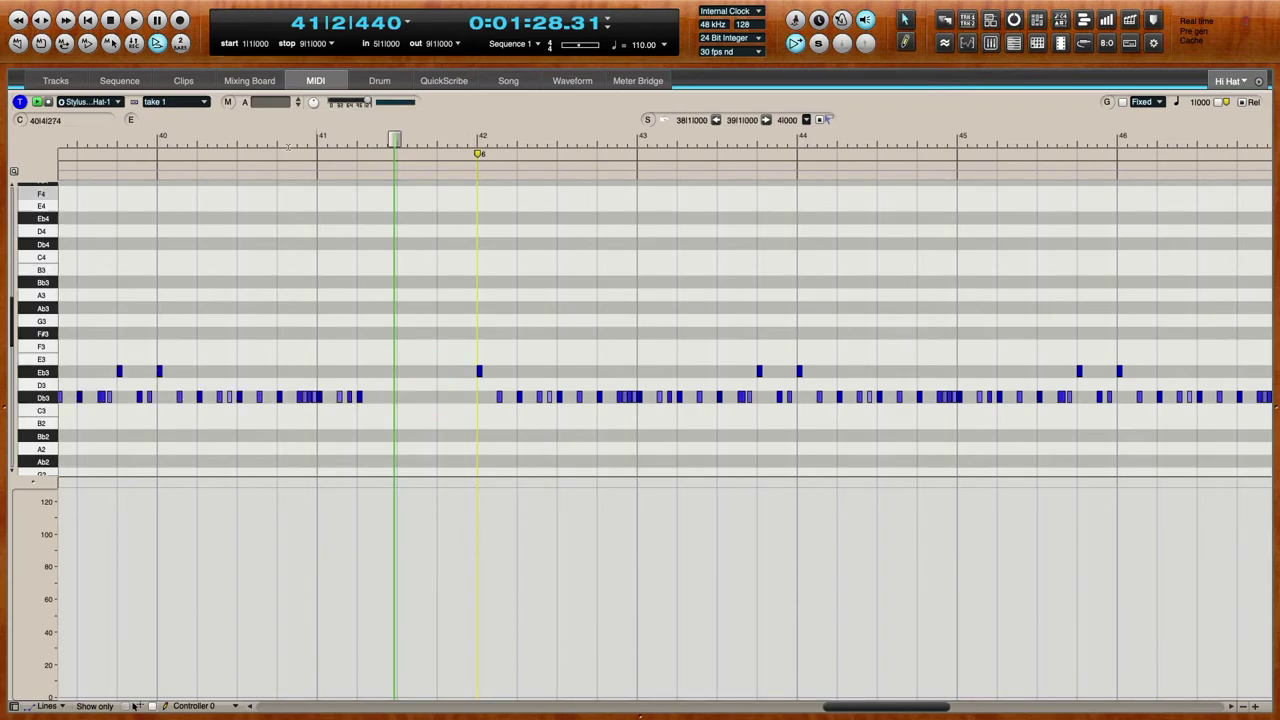
click(279, 138)
key(space)
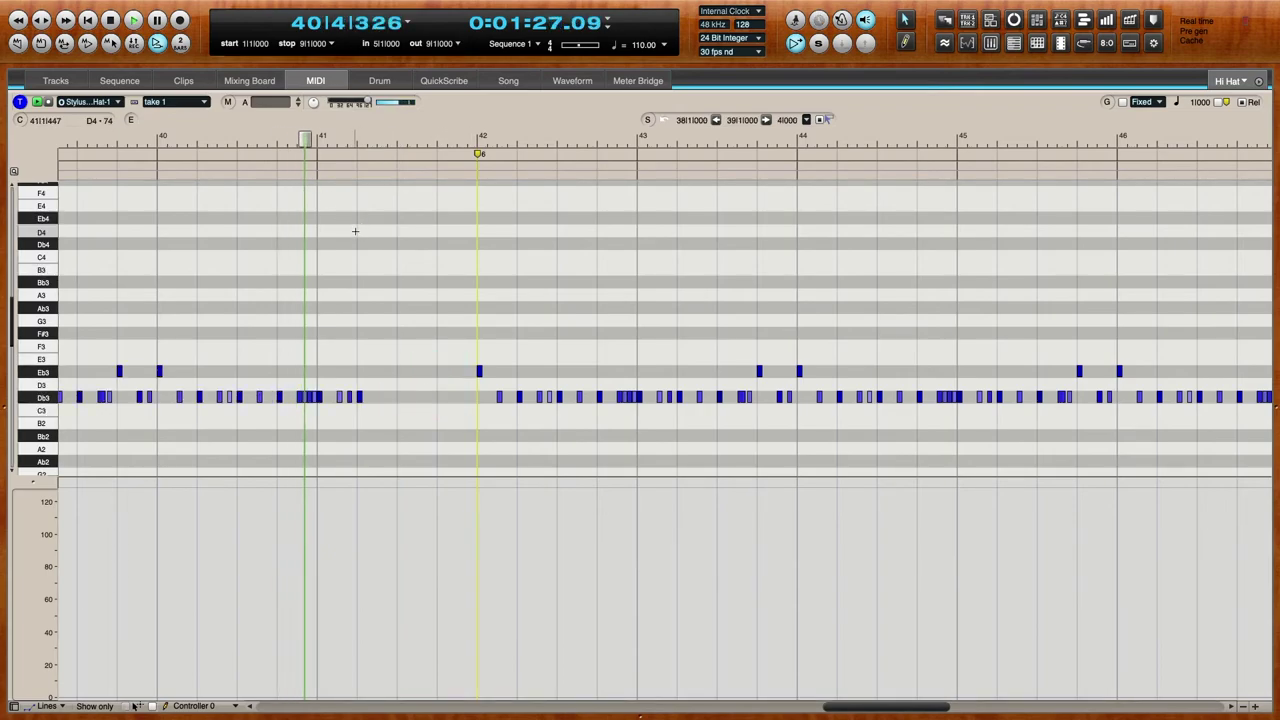
key(space)
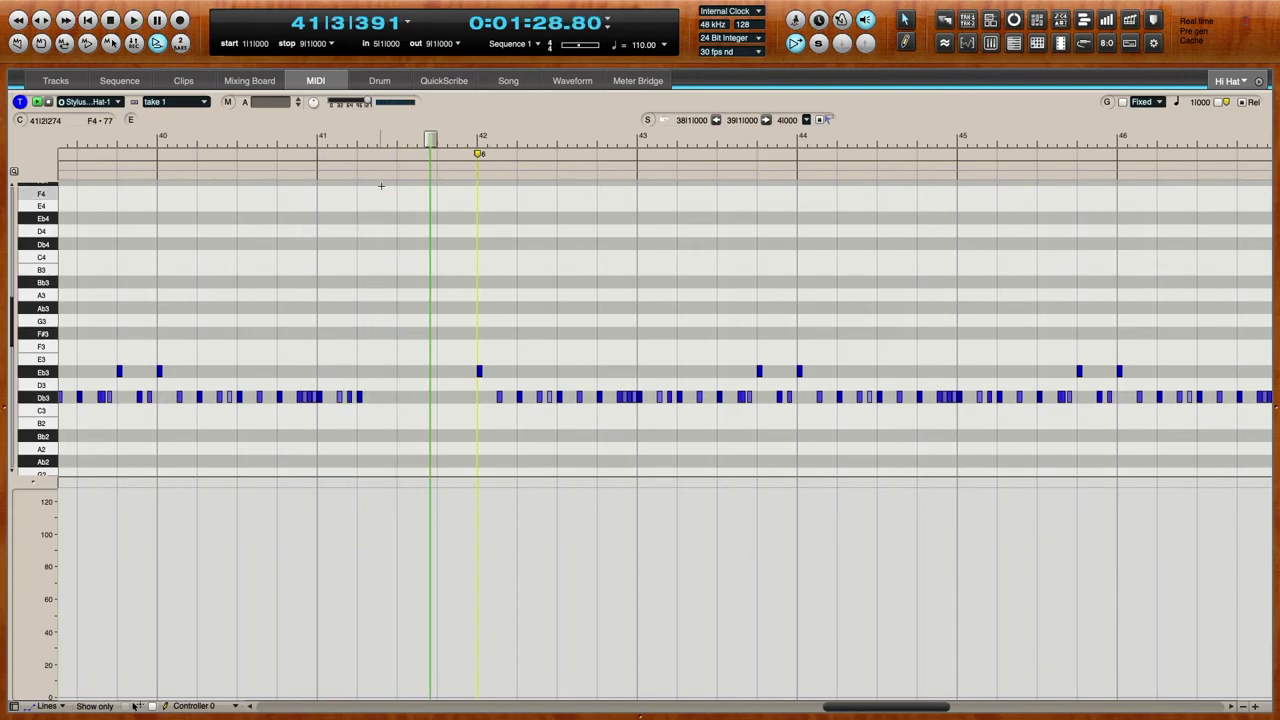
- Duplicate the last Db3 hi-hat note of bar 41 to D3 at 41|2|239 and audition it
click(316, 141)
click(296, 141)
key(super+Right)
key(super+Right)
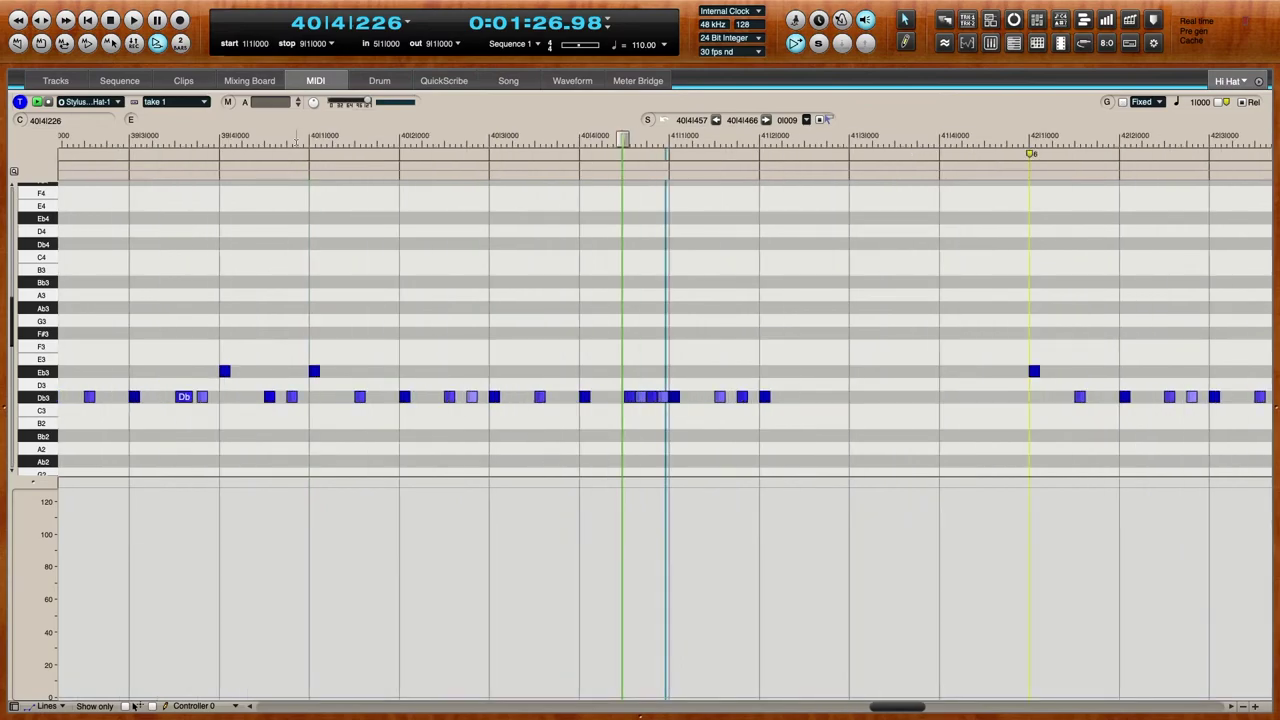
drag(767, 404, 779, 403)
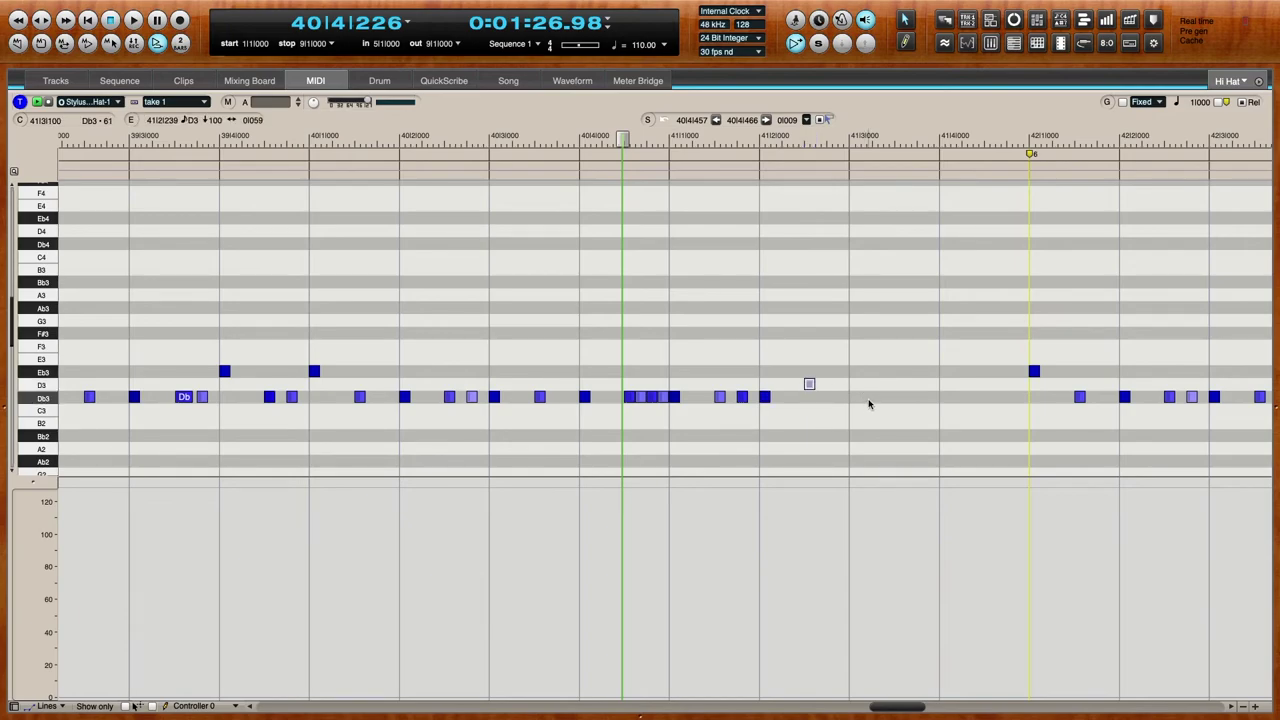
drag(815, 380, 815, 378)
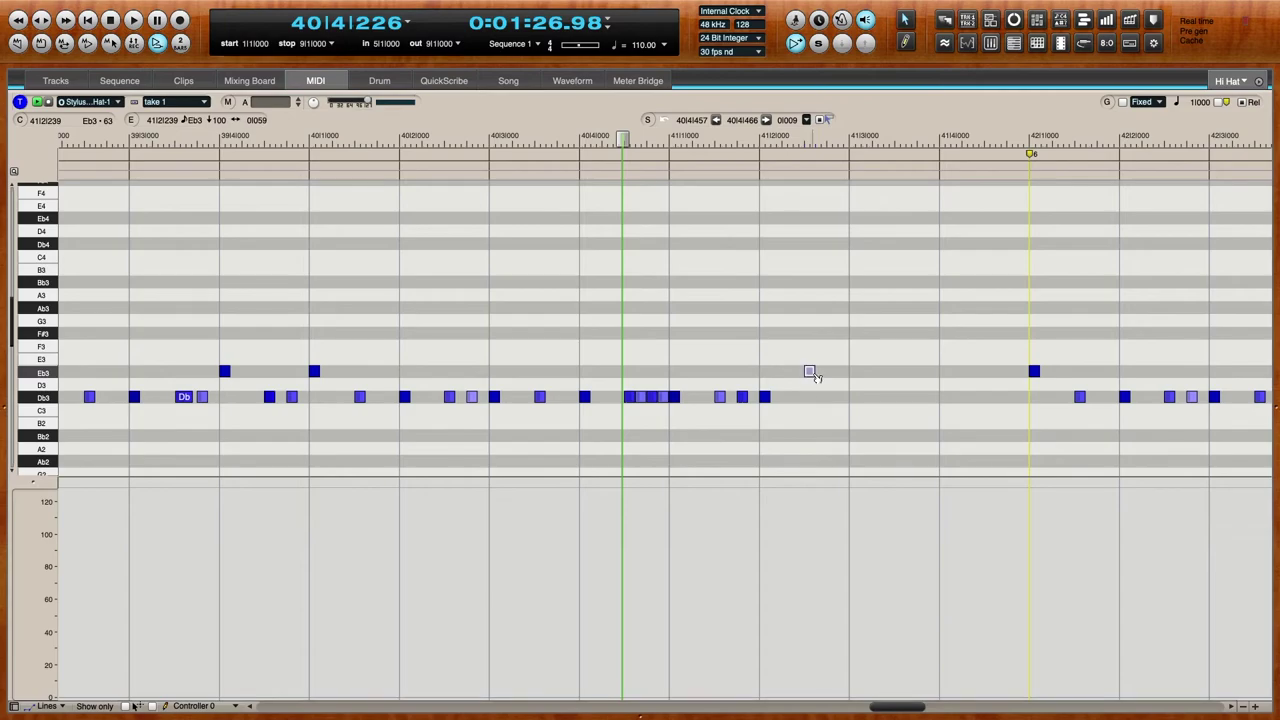
key(space)
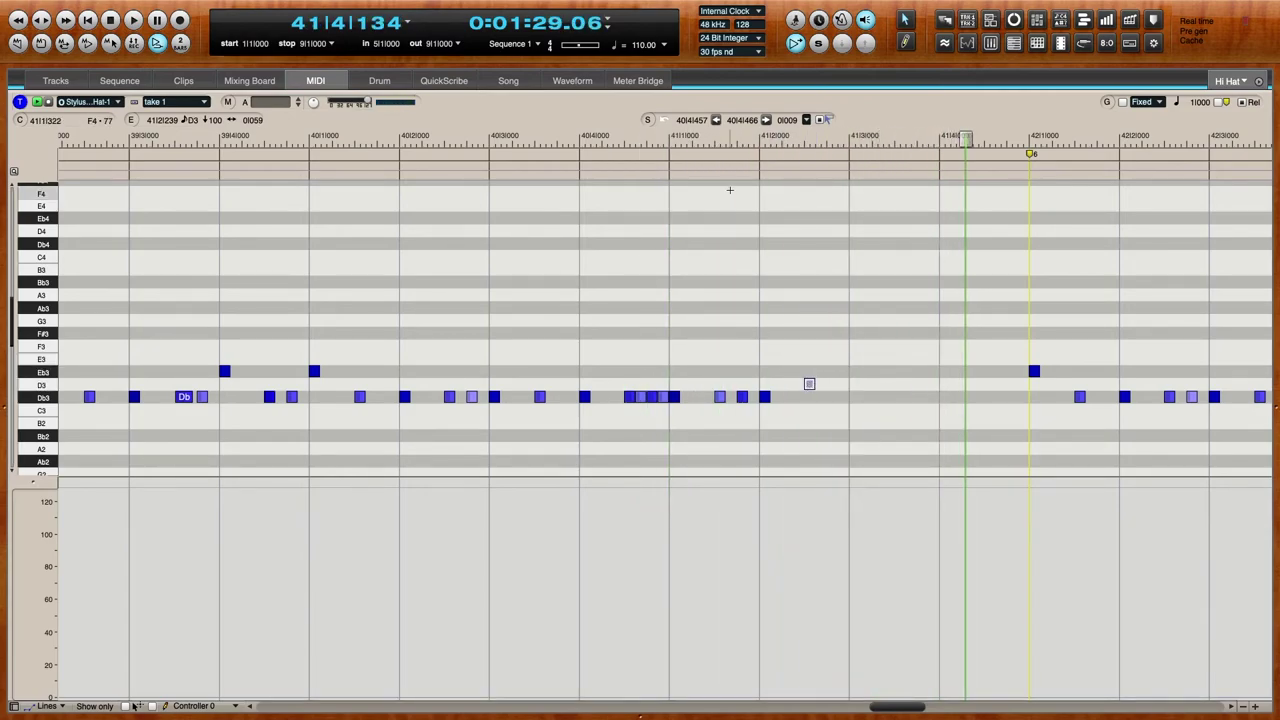
click(708, 147)
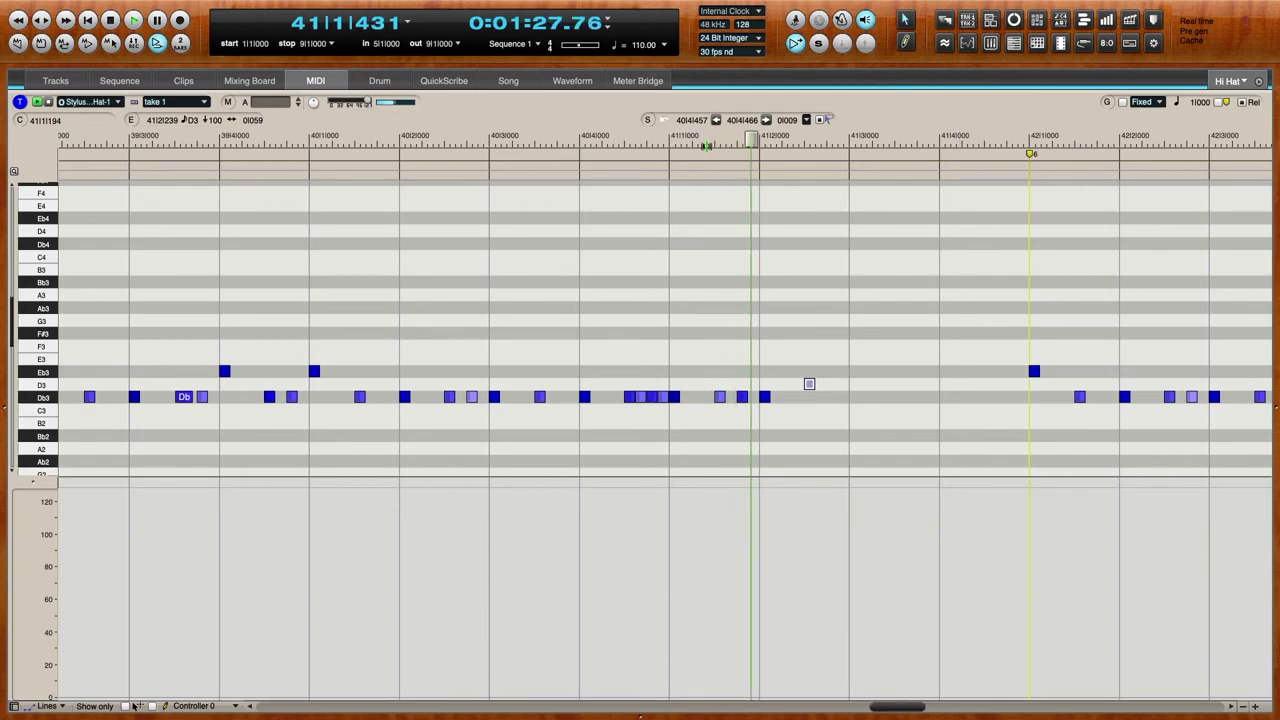
- Quantize the D3 hi-hat note in bar 41, replay from bar 41 and close the Quantize window
drag(787, 354, 821, 407)
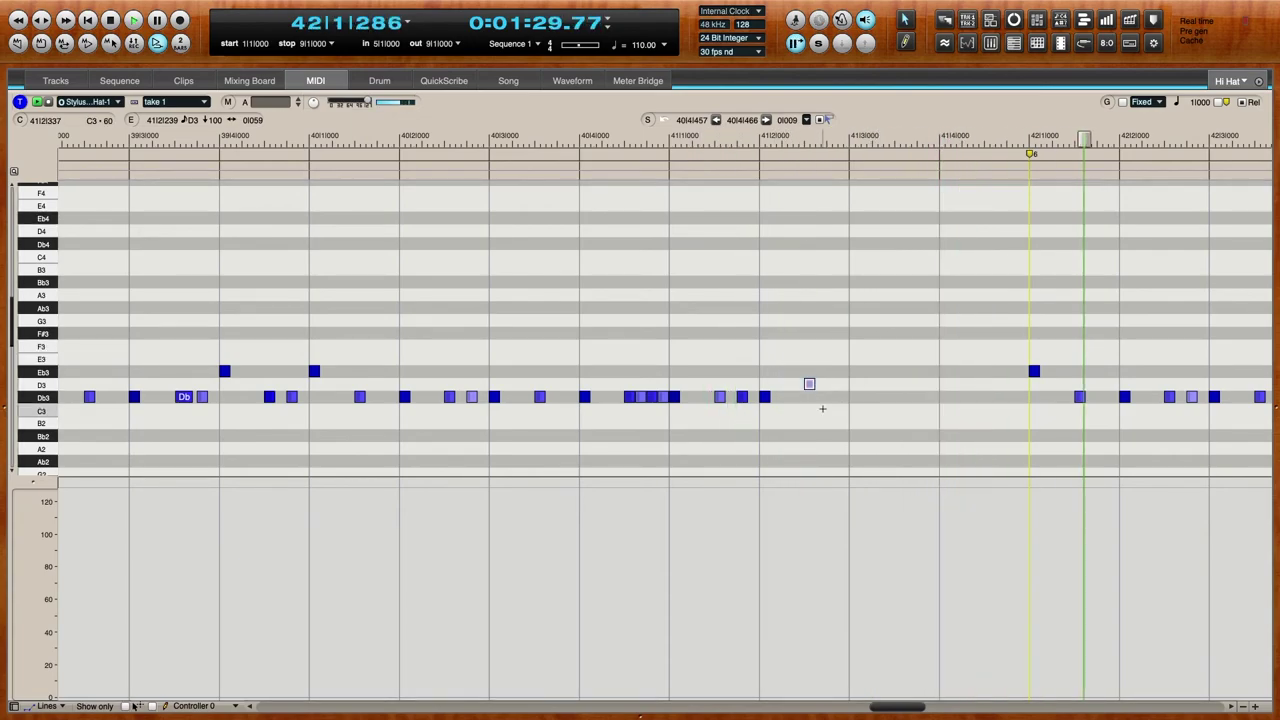
key(0)
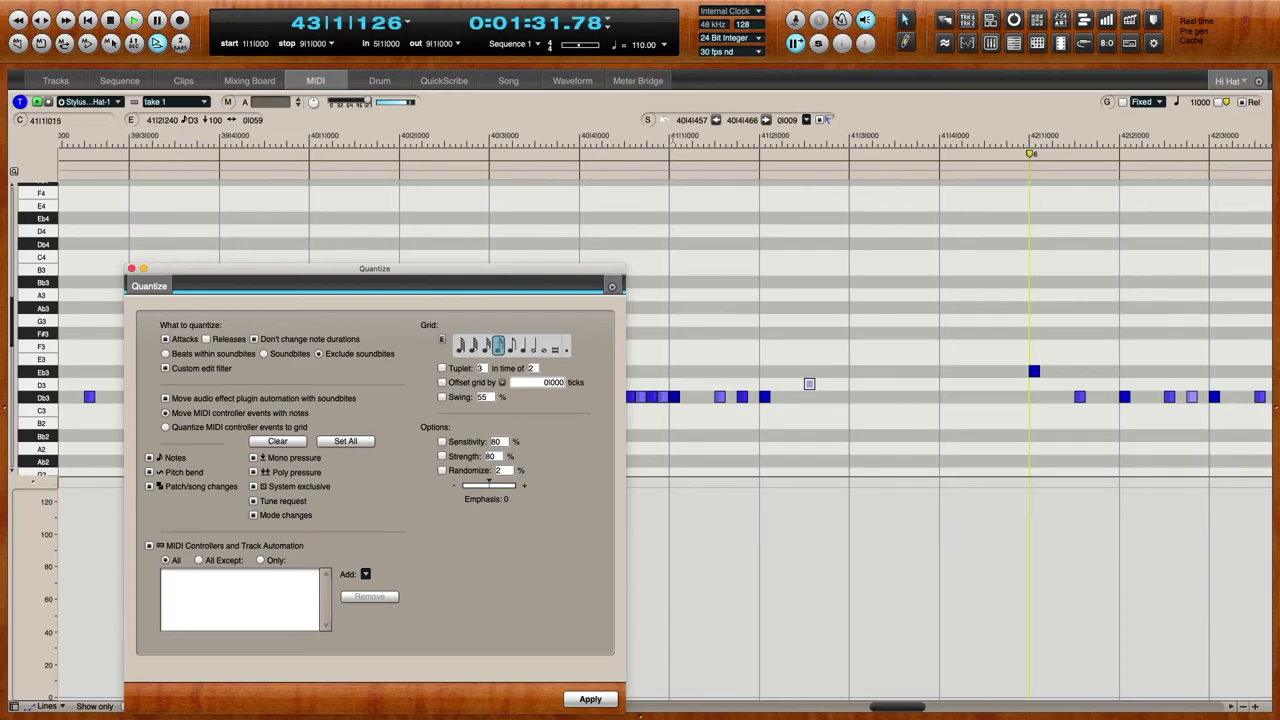
click(674, 141)
click(131, 268)
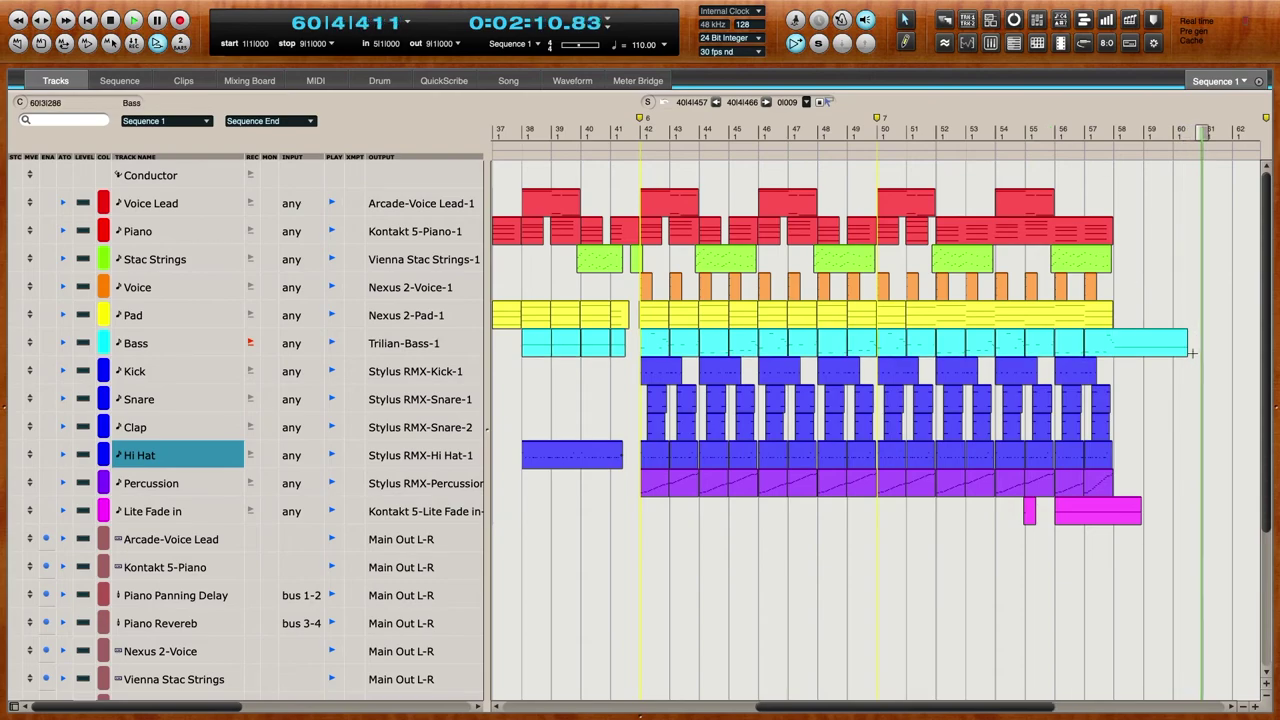
- Quantize the recorded Bass ending in bars 58–61 and play from bar 56
click(1144, 355)
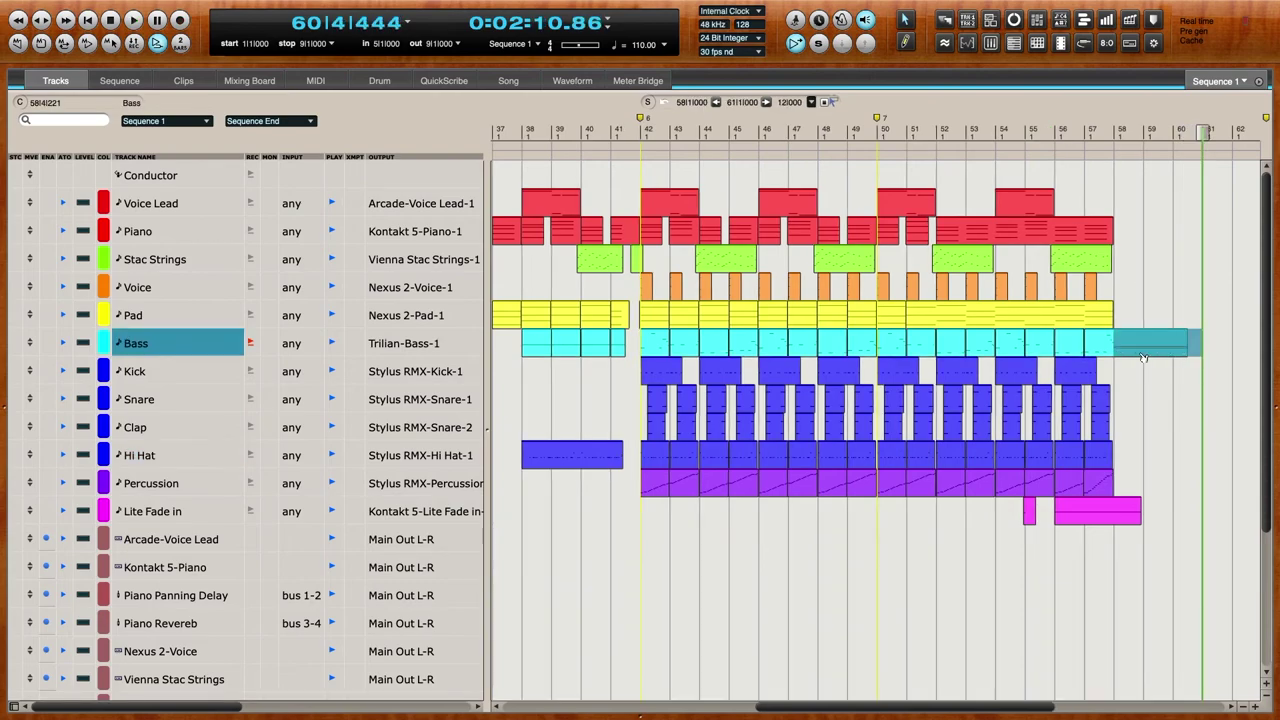
key(alt+0)
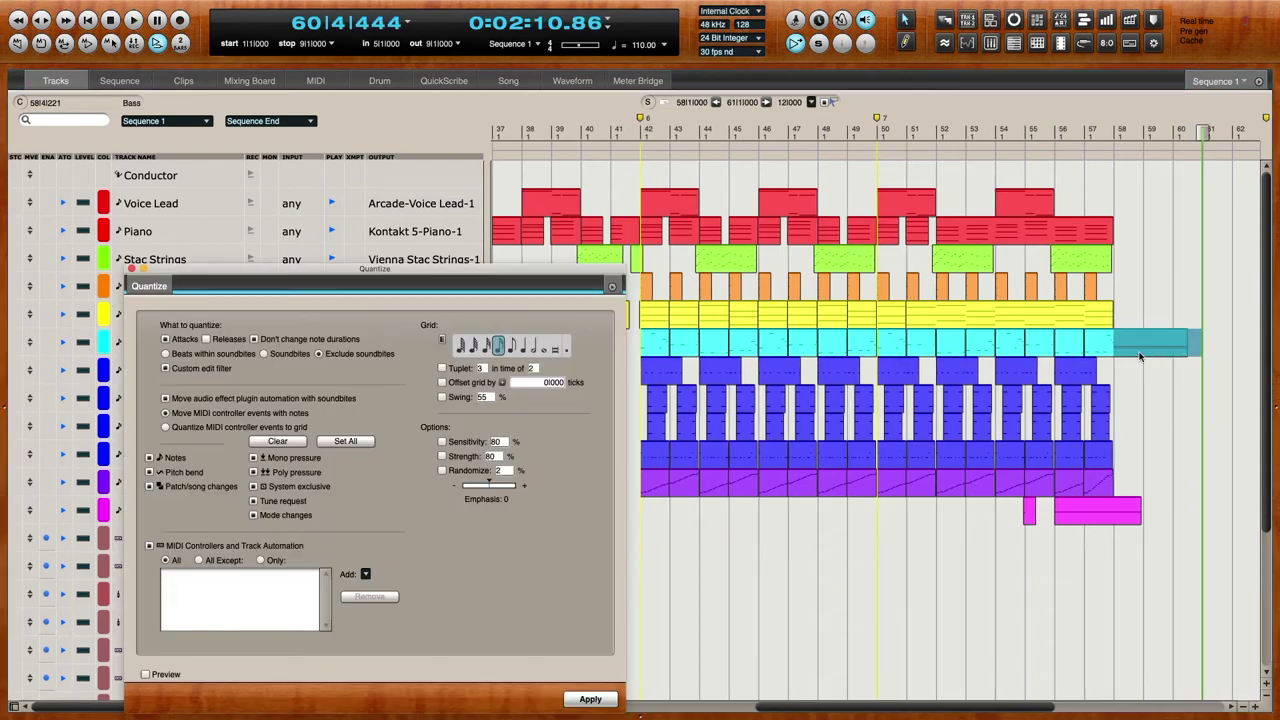
click(1063, 129)
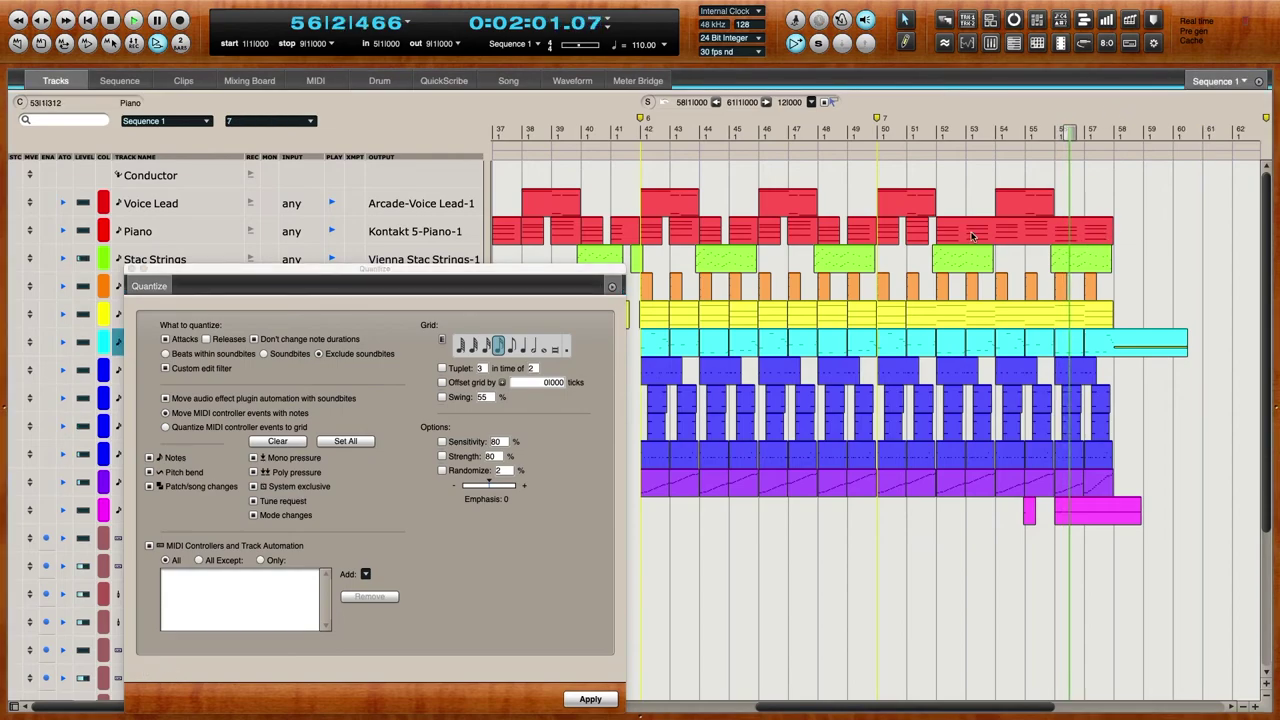
- Copy the Piano chord from bar 50 to bar 58 and play into it
click(900, 231)
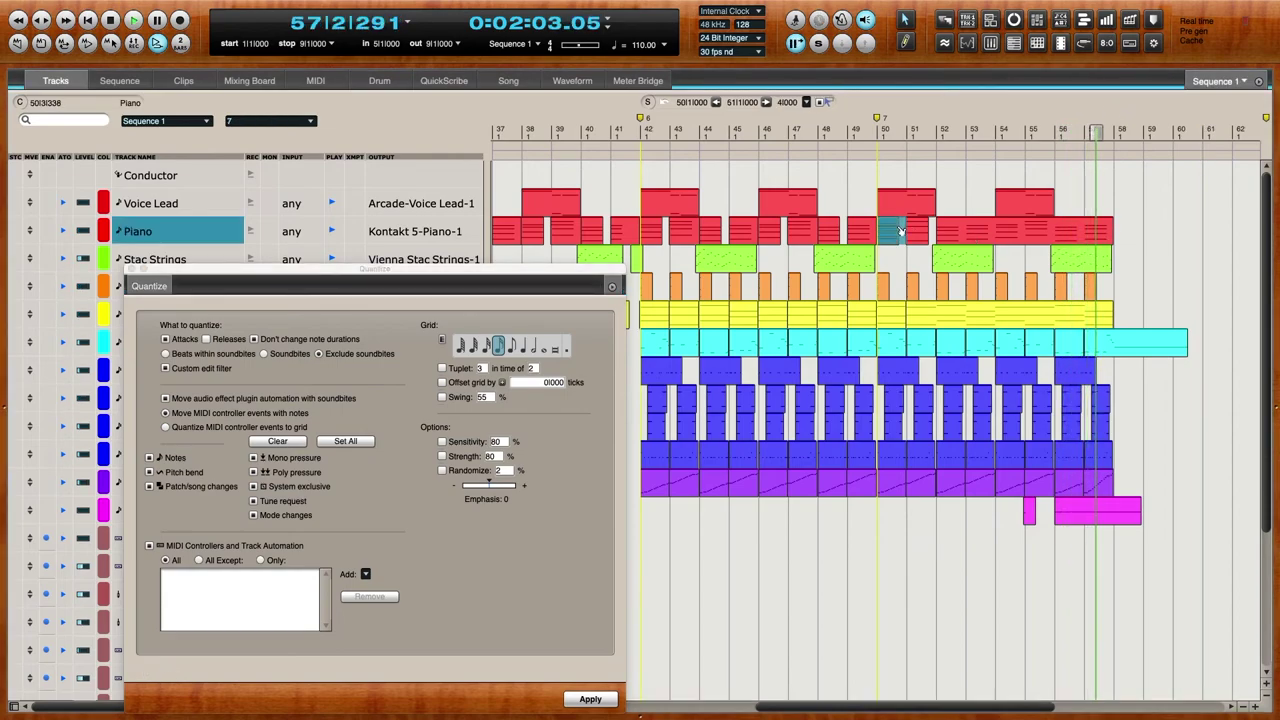
click(1138, 236)
key(super+v)
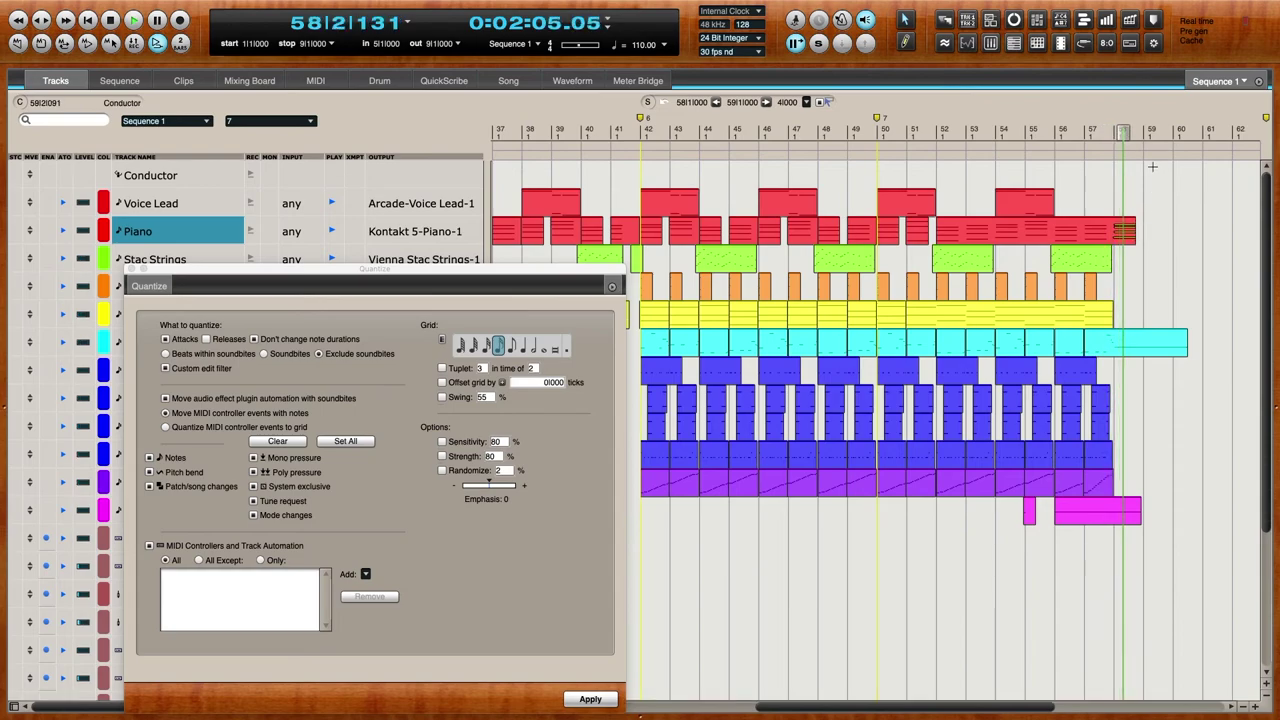
click(1108, 130)
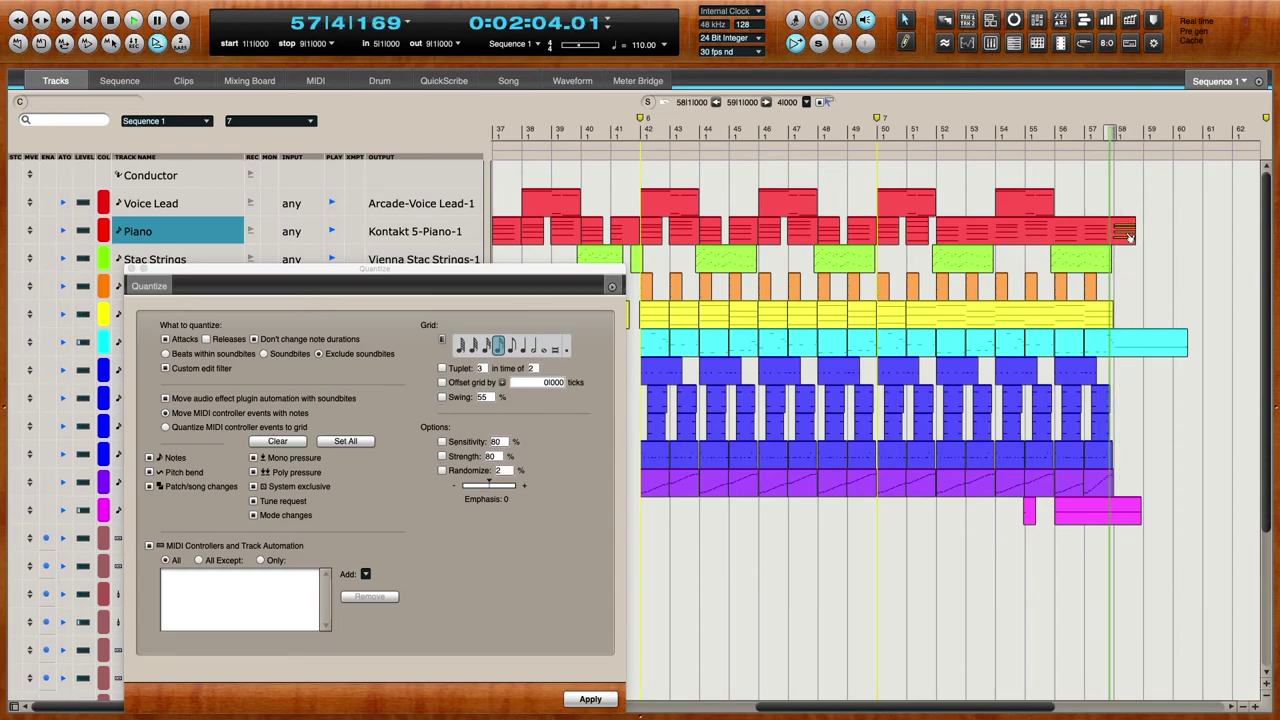
- Set the duration of the Piano chord notes at bar 58 to 8|100 and play from bar 58
click(1128, 236)
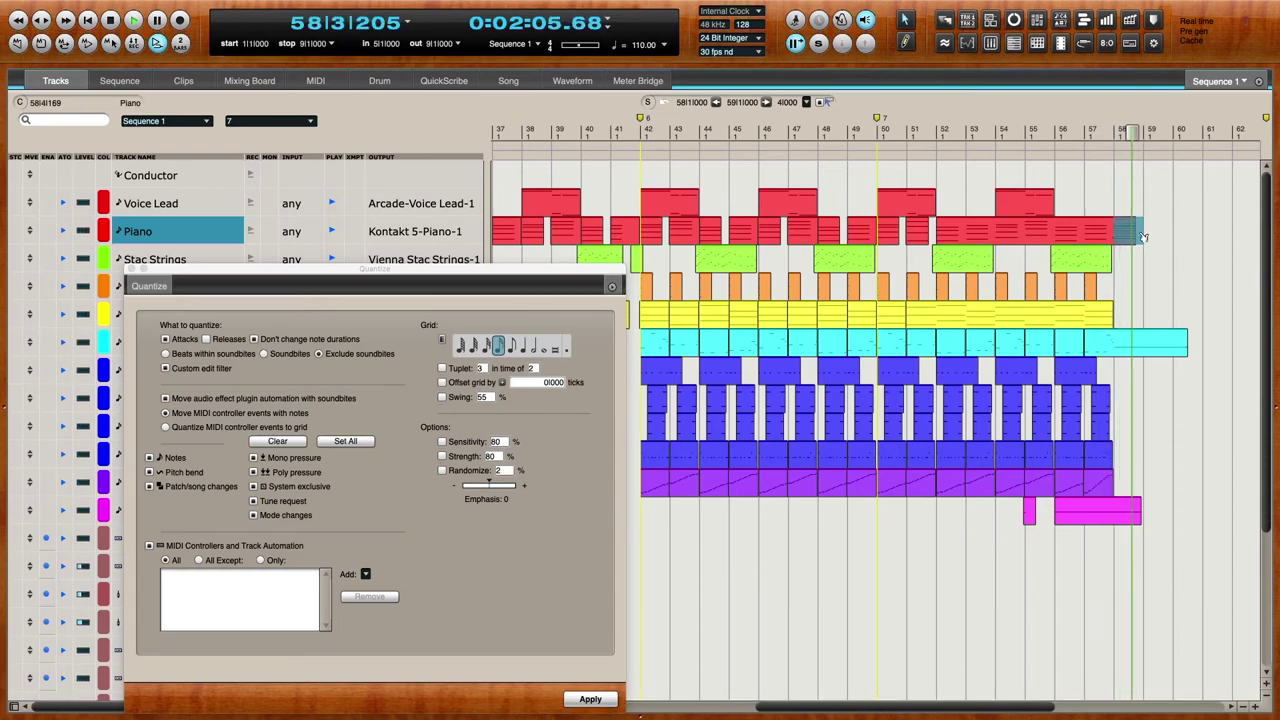
key(super+equal)
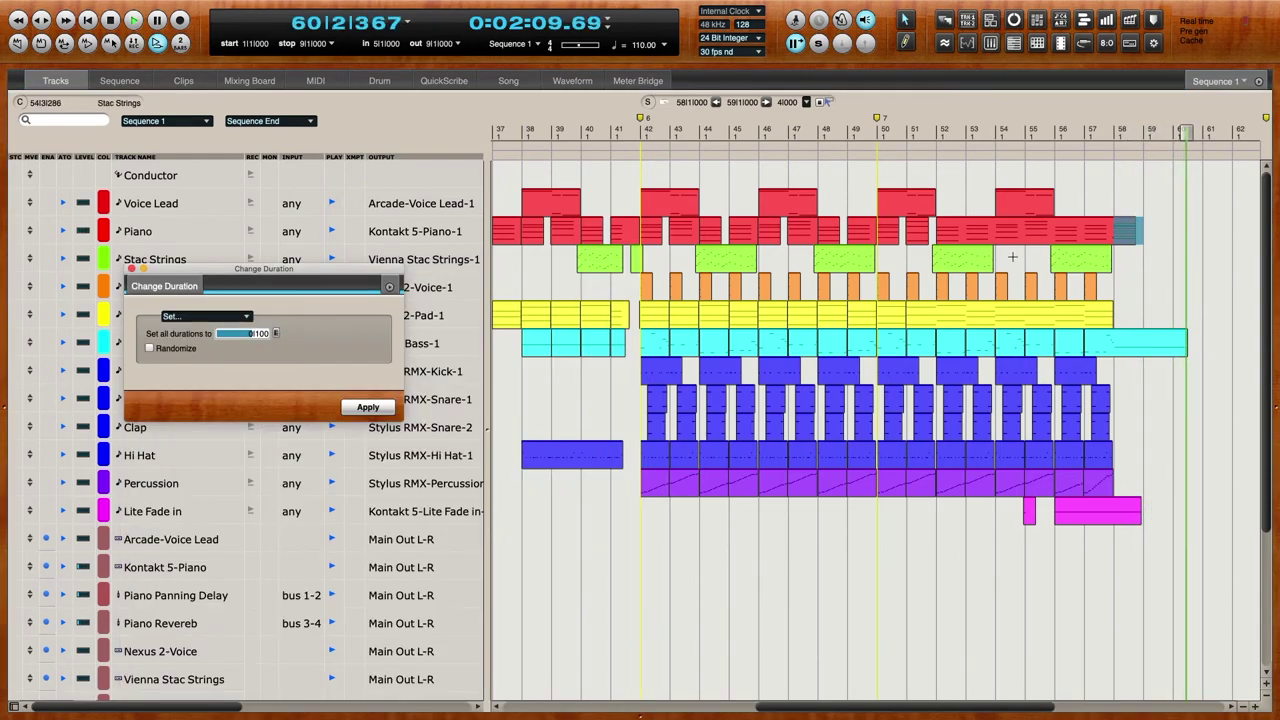
text(8)
key(Return)
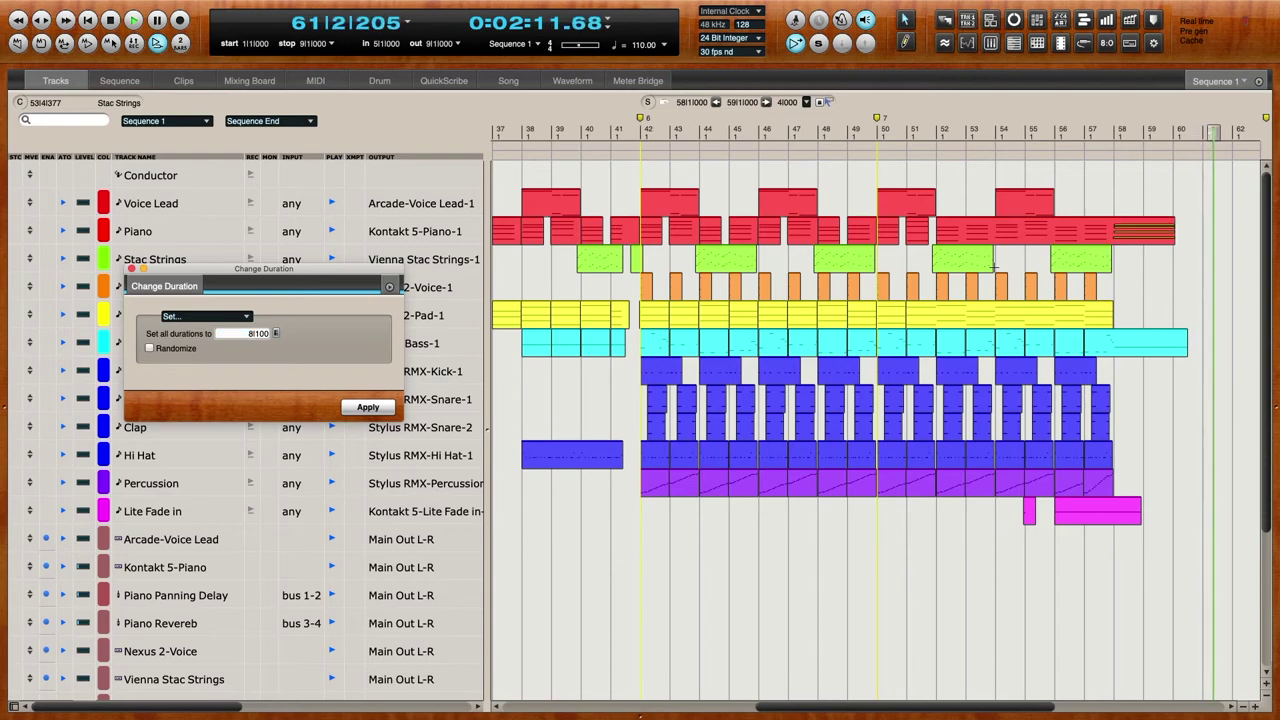
click(1112, 131)
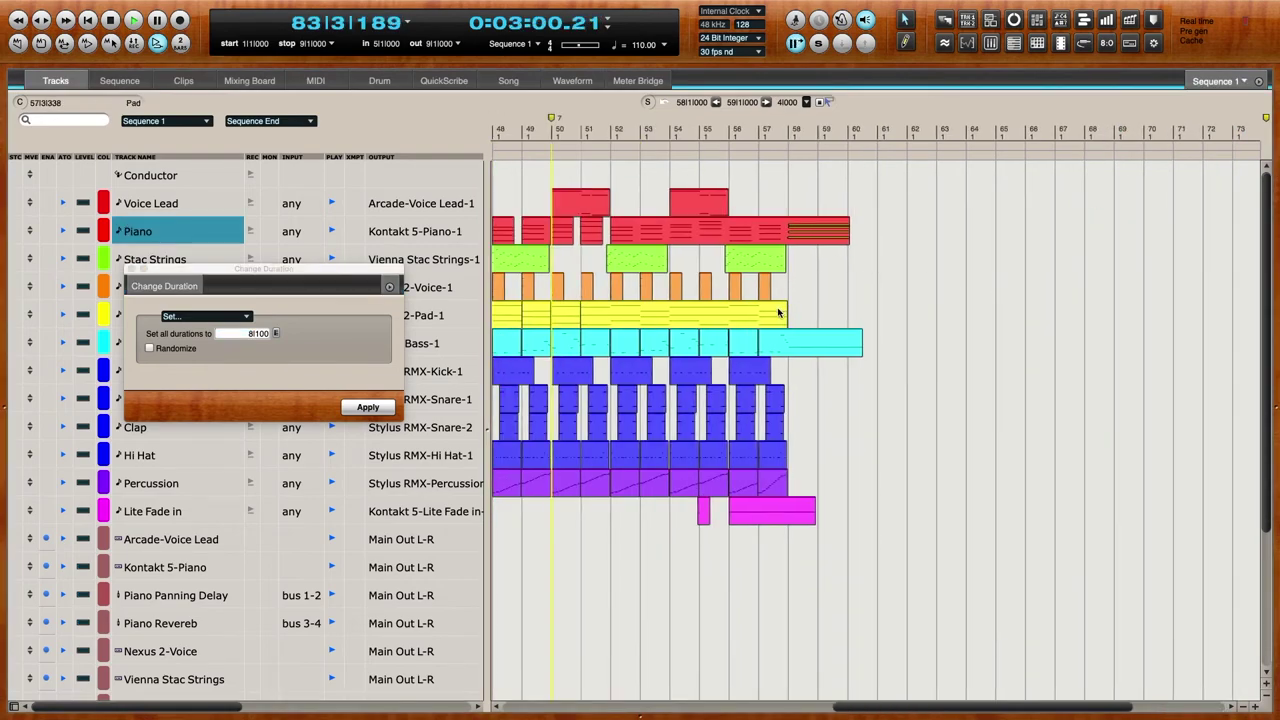
- Copy the Pad chord from bar 50 to bar 58 and set the ending Pad and Bass durations to 8|100
click(574, 310)
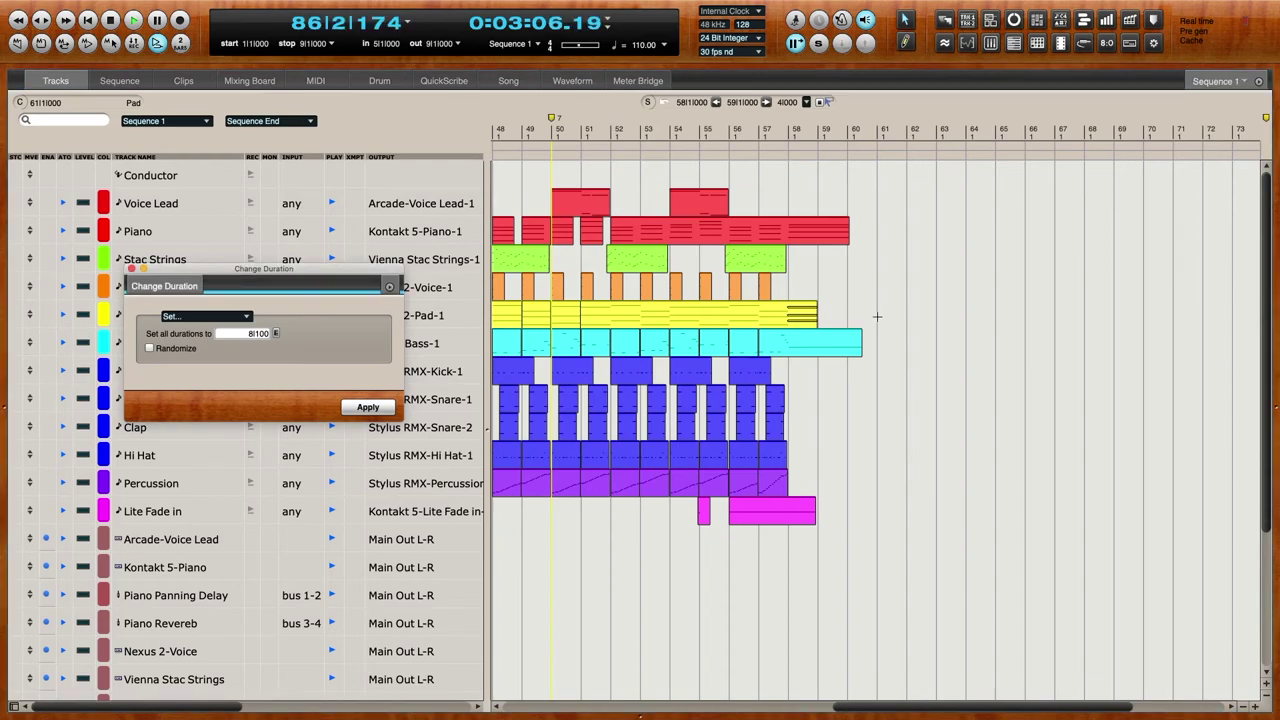
click(769, 131)
drag(875, 330, 815, 348)
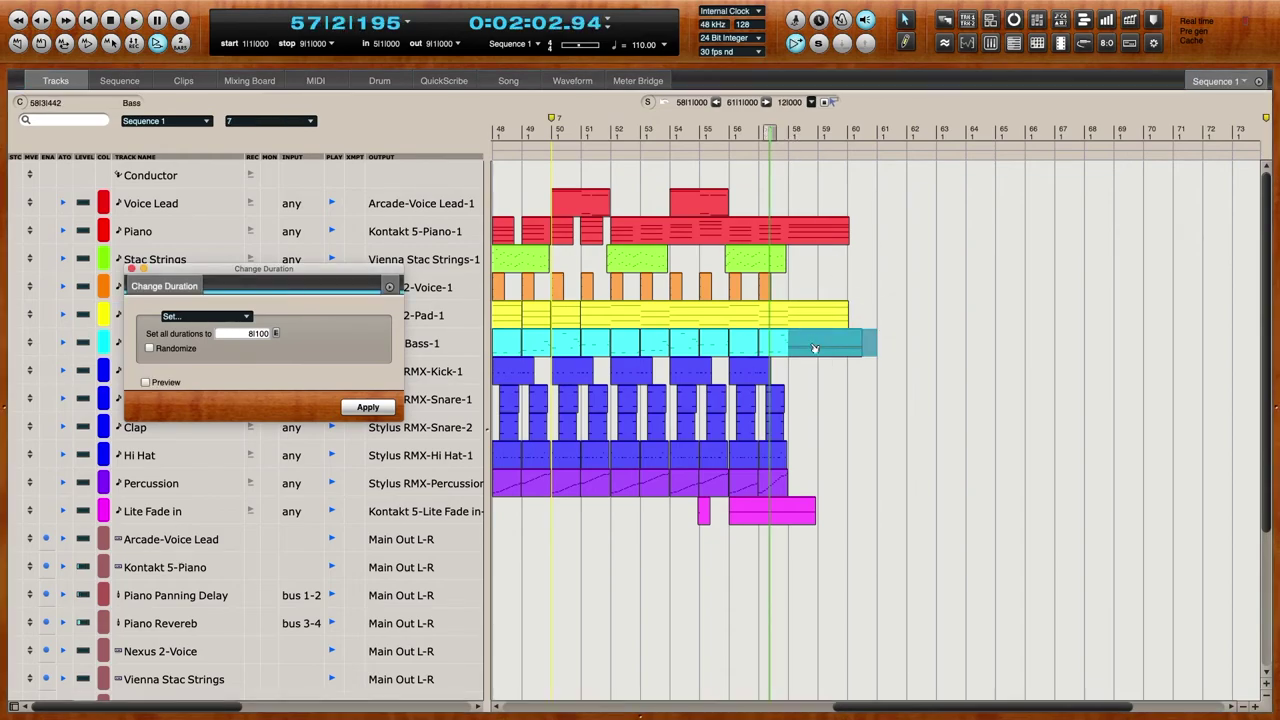
click(131, 270)
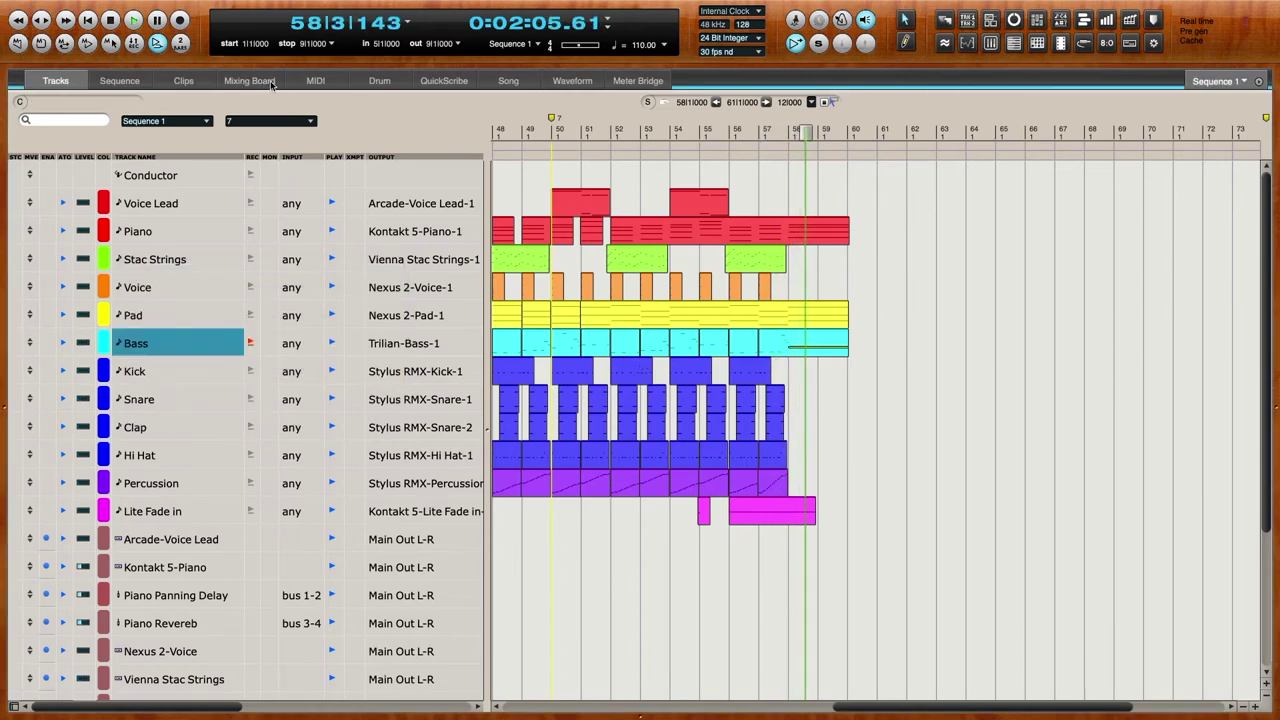
- Open the Drum editor with the track selector, show only the Kick track and play from bar 56
click(379, 83)
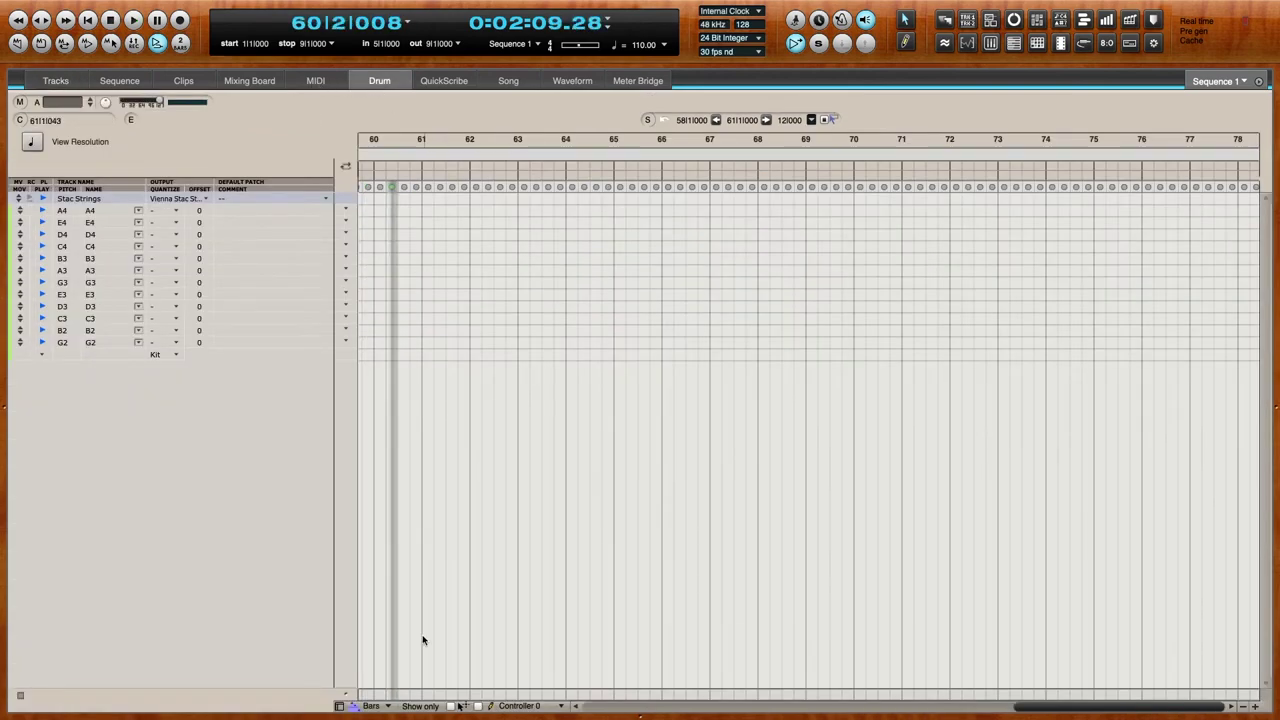
click(338, 707)
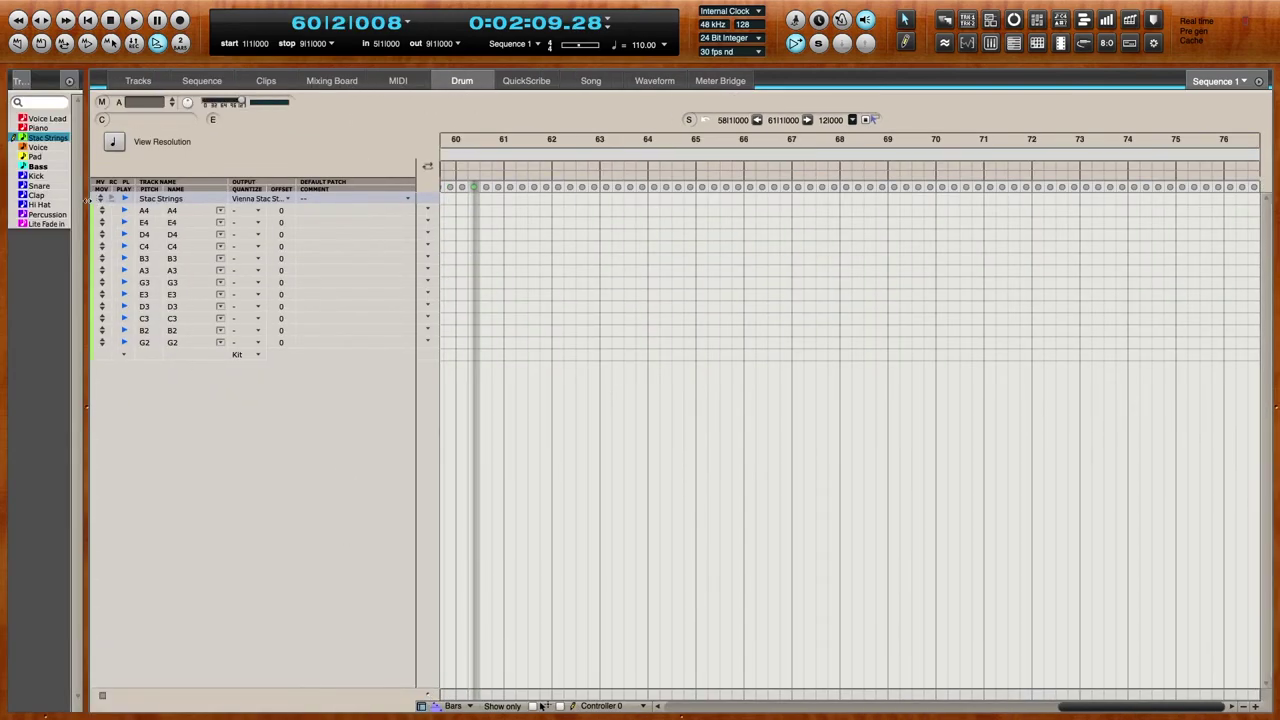
shift+click(40, 176)
shift+click(46, 139)
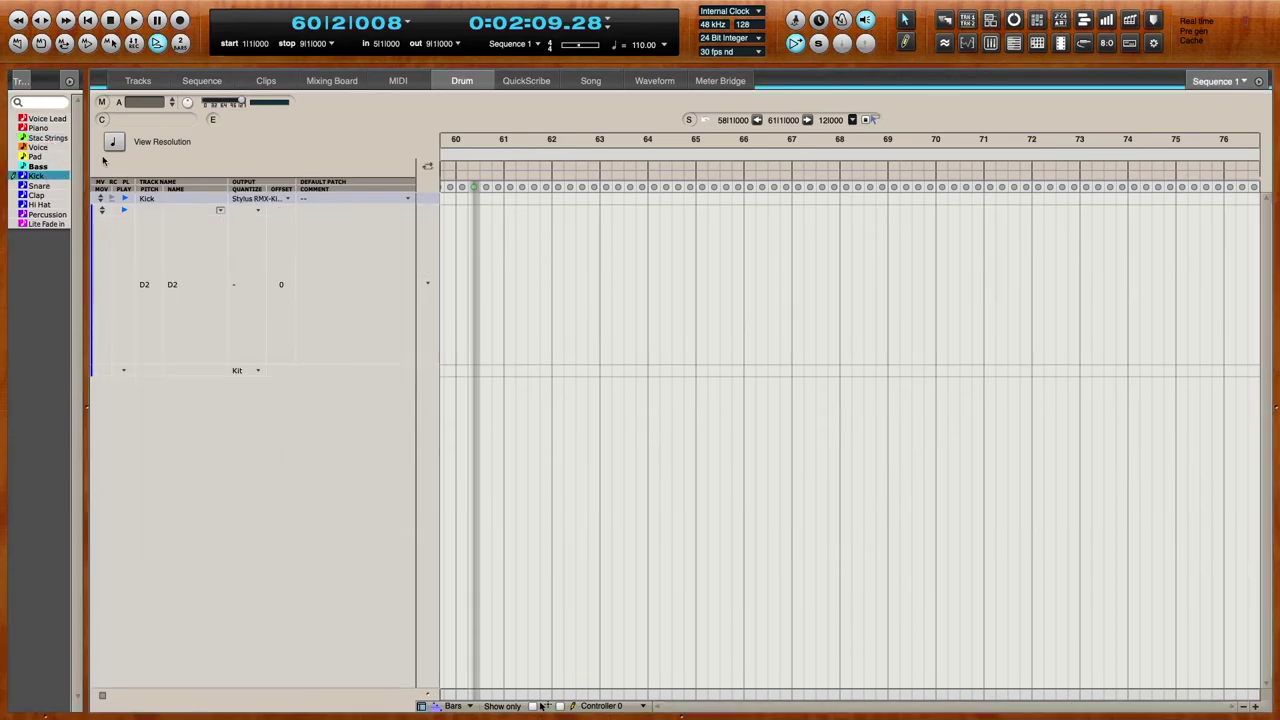
scroll(480, 233, left, 4)
click(480, 190)
key(space)
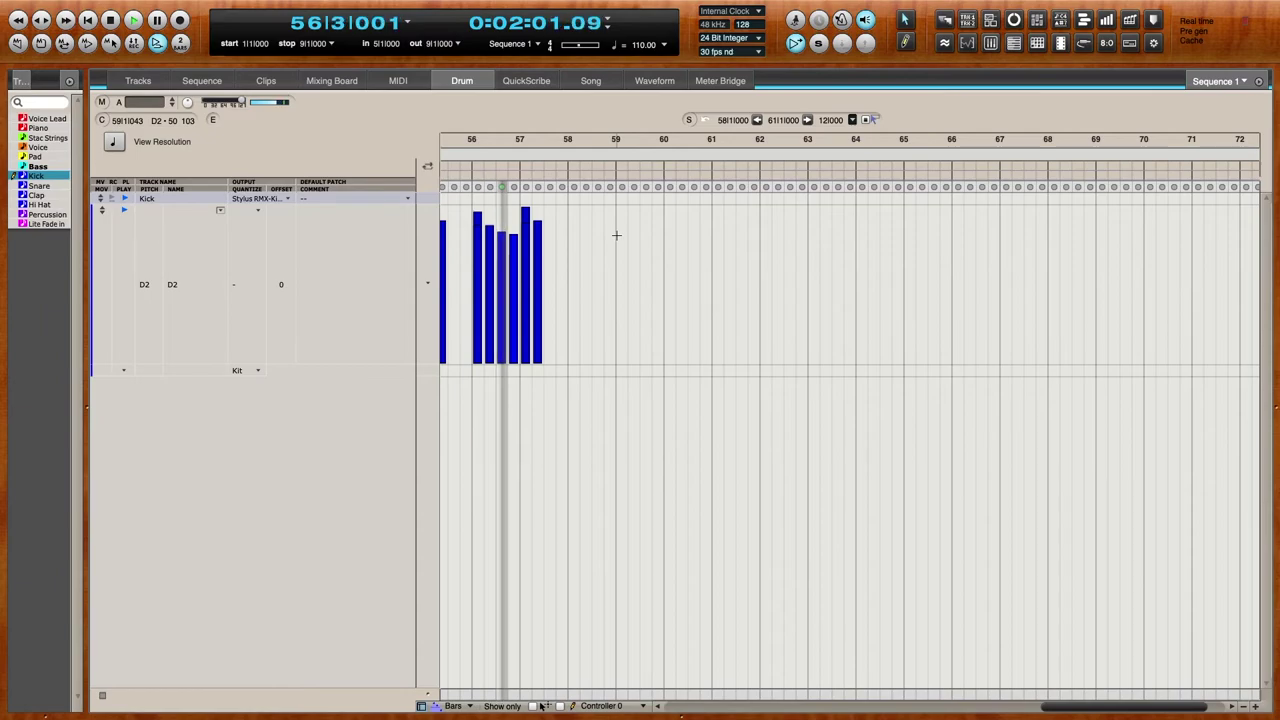
- Add a Kick hit on beat 1 of bar 58 and replay the ending with the Snare and Clap tracks also shown
key(super+Right)
key(super+Right)
key(p)
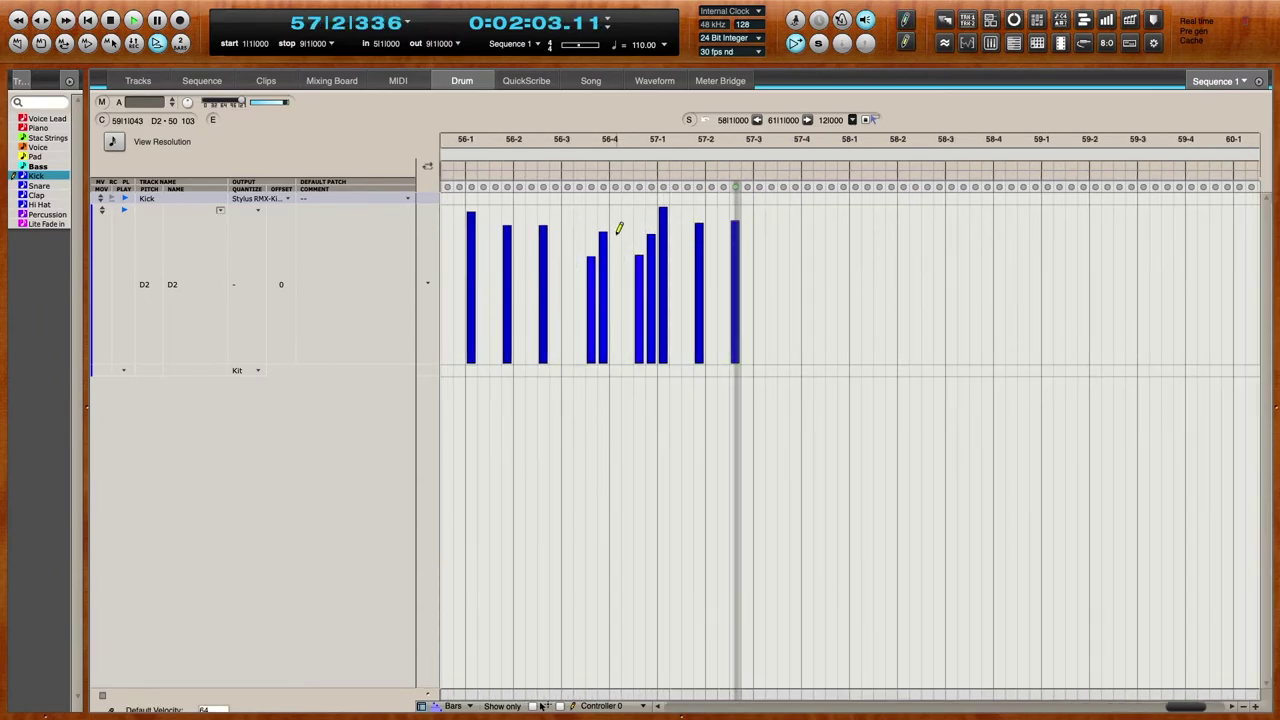
click(855, 228)
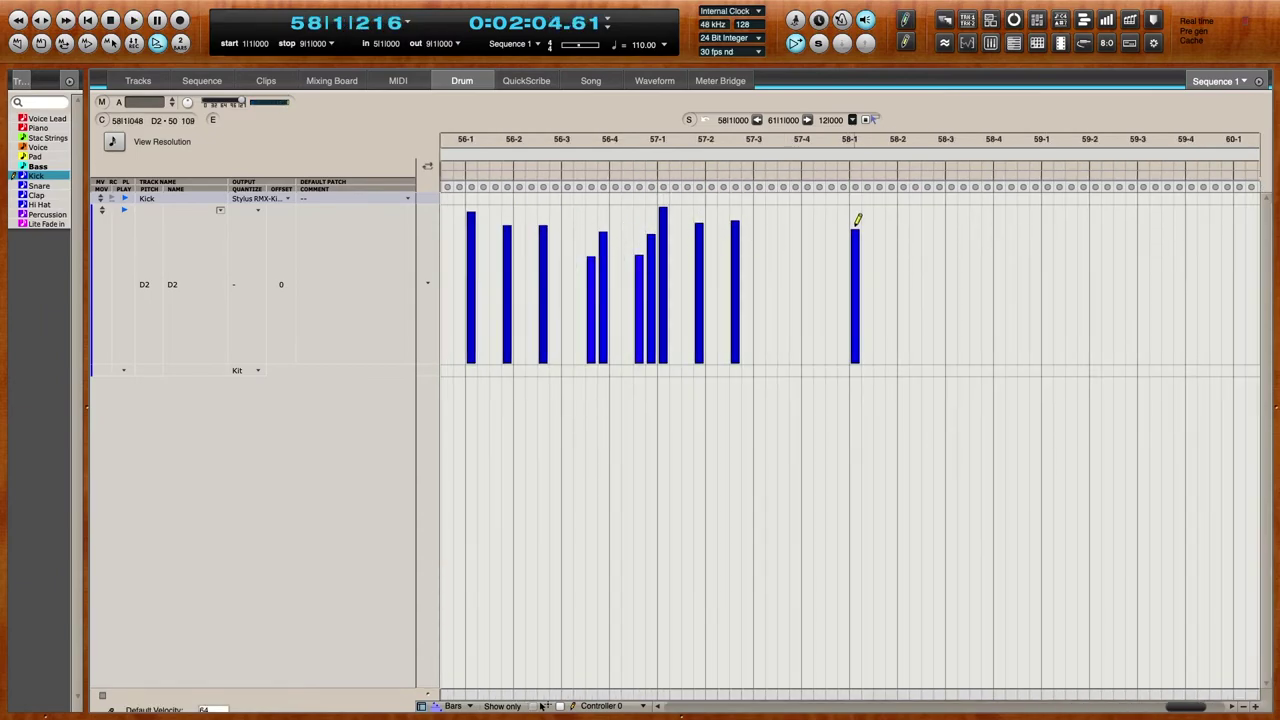
drag(741, 189, 628, 198)
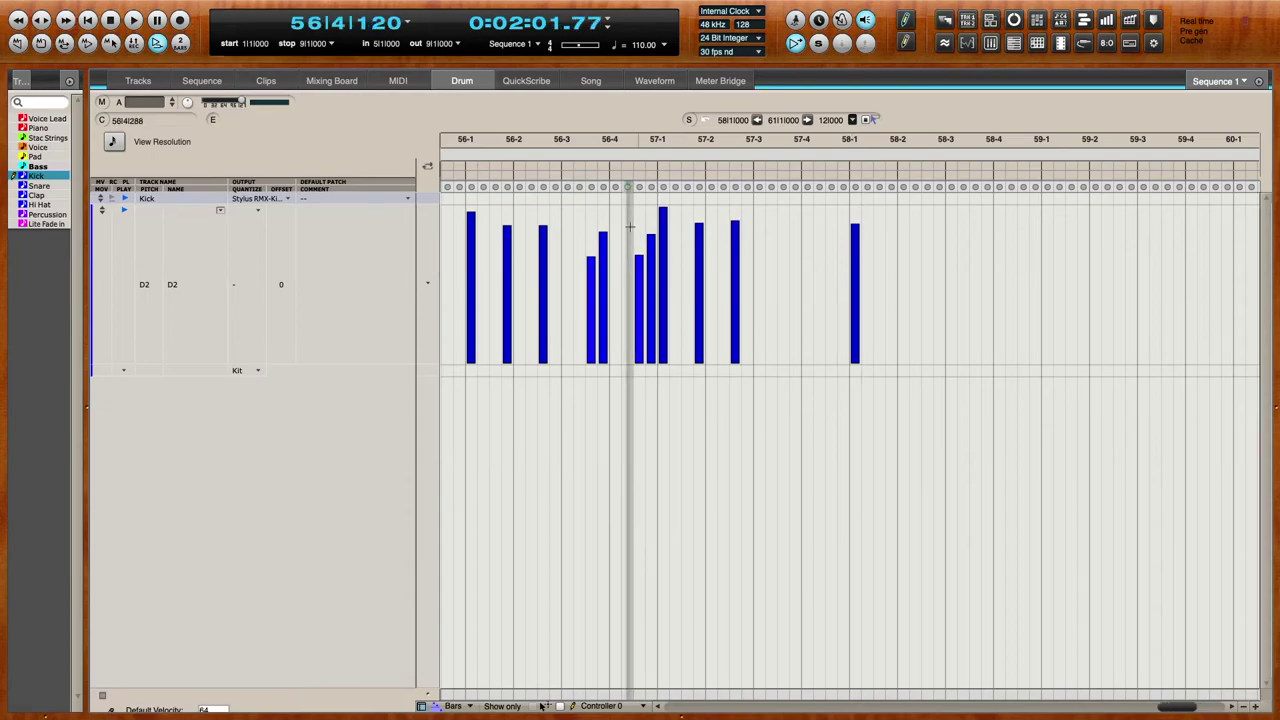
shift+click(55, 186)
shift+click(55, 195)
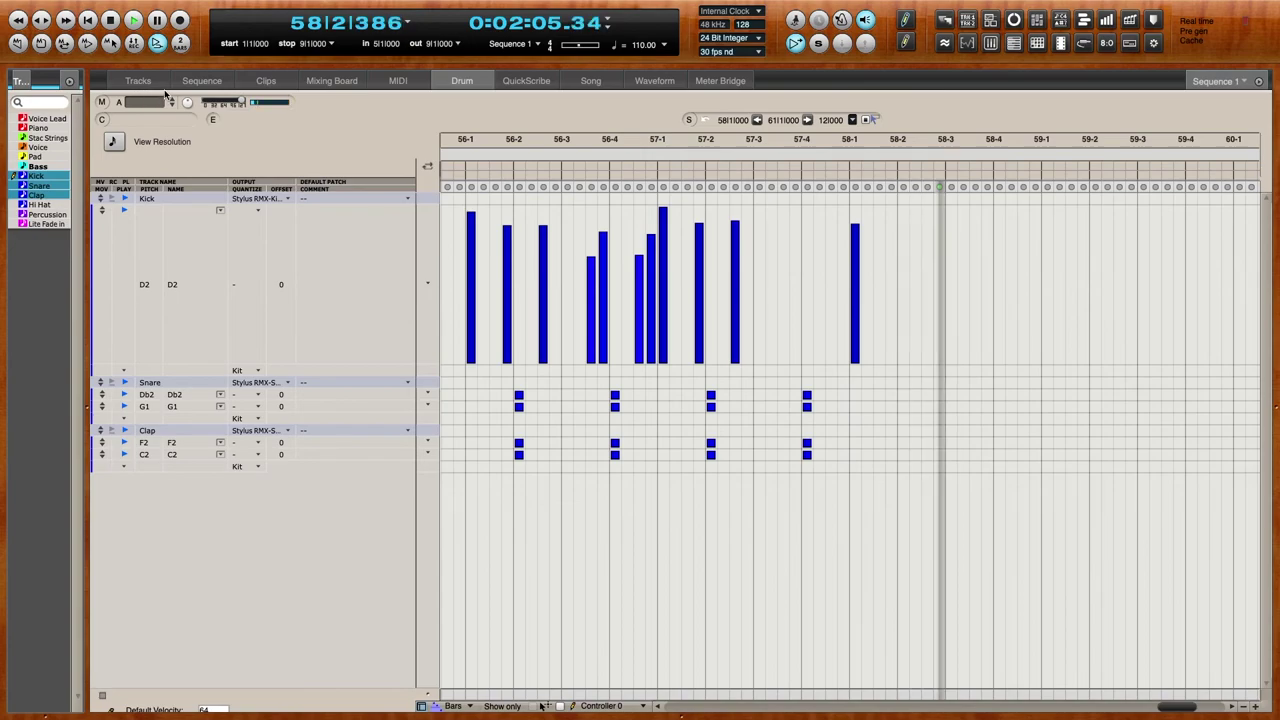
- Return to the Tracks overview without the track selector and disarm the Bass track for recording
click(32, 80)
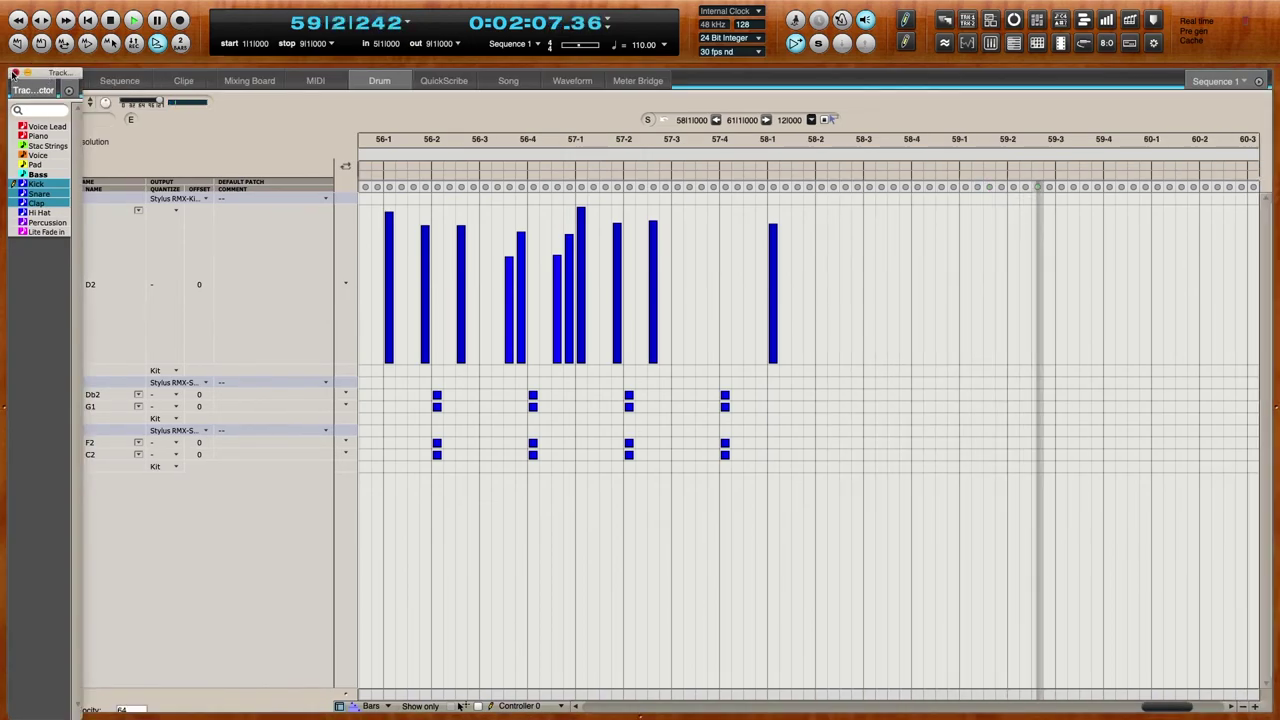
click(33, 80)
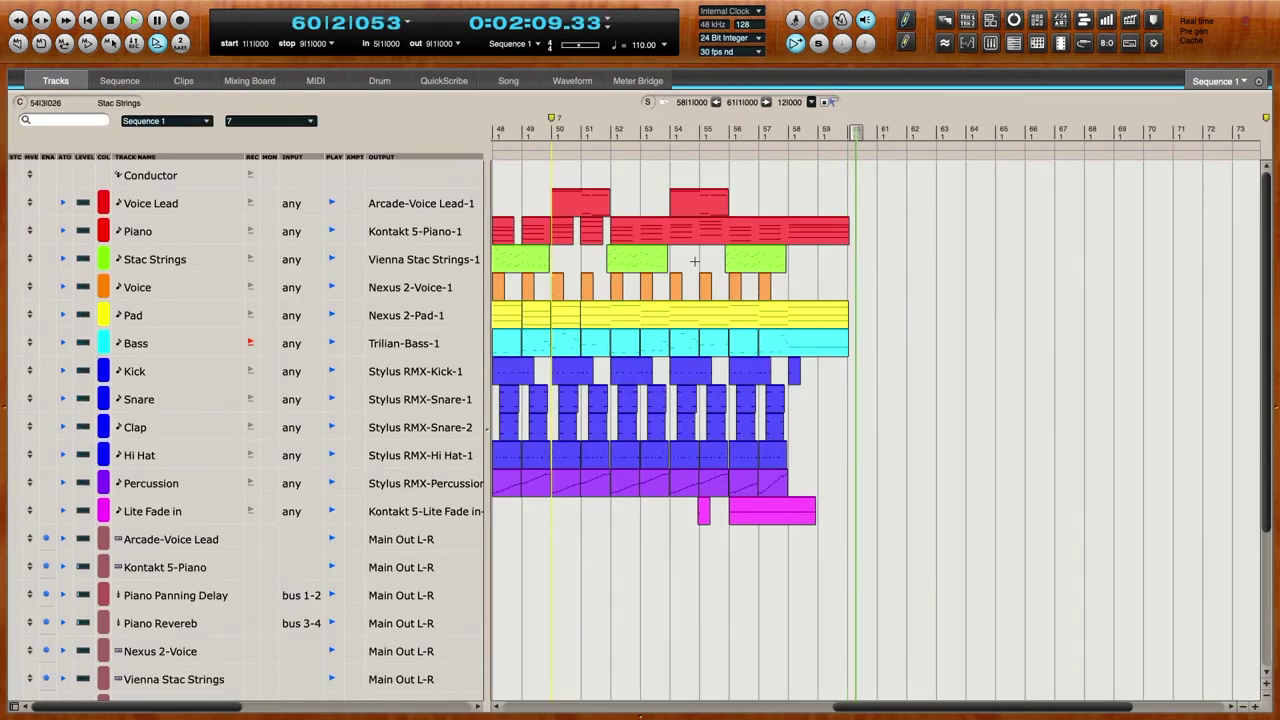
click(251, 343)
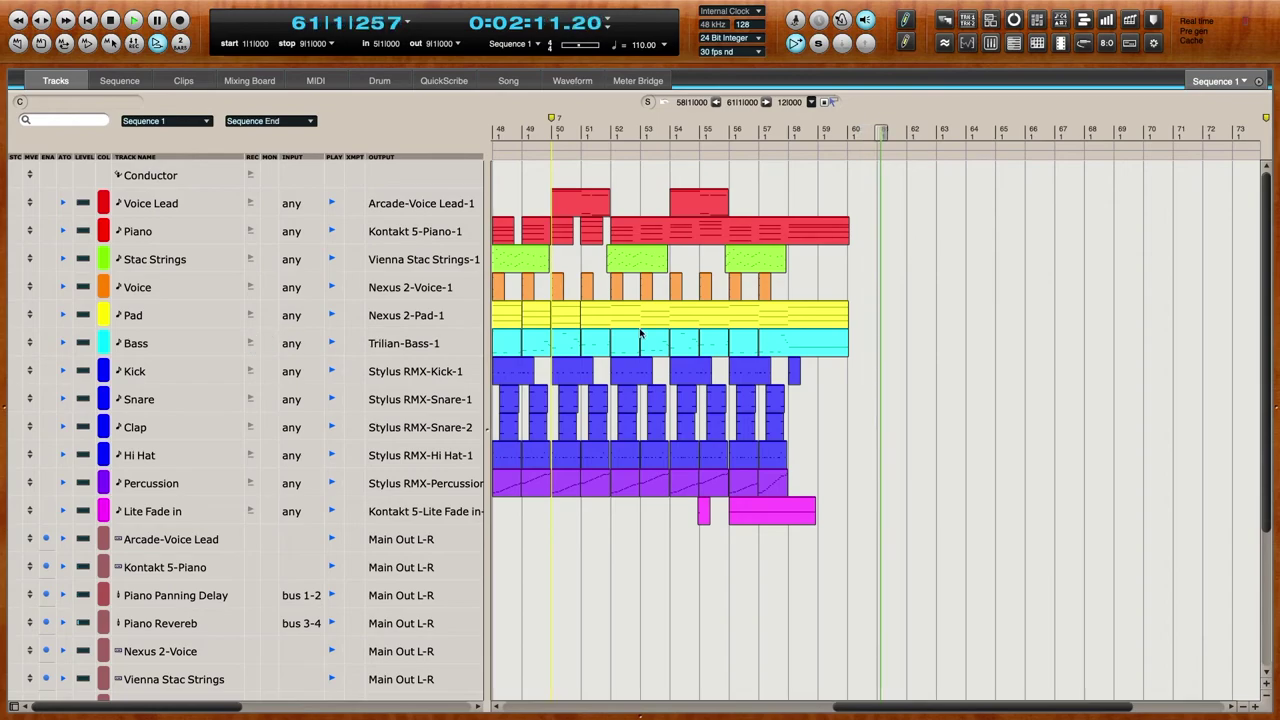
- Add a new MIDI track directly below the Piano track
scroll(727, 315, left, 2)
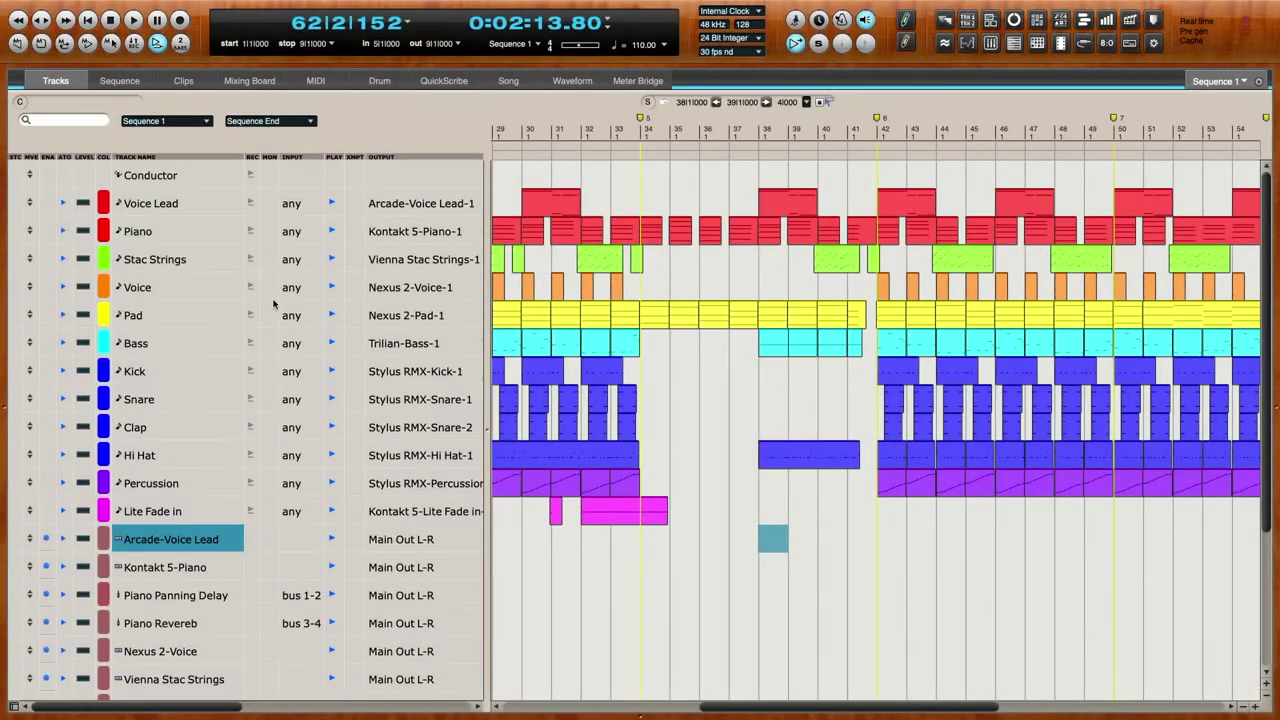
click(187, 259)
click(182, 242)
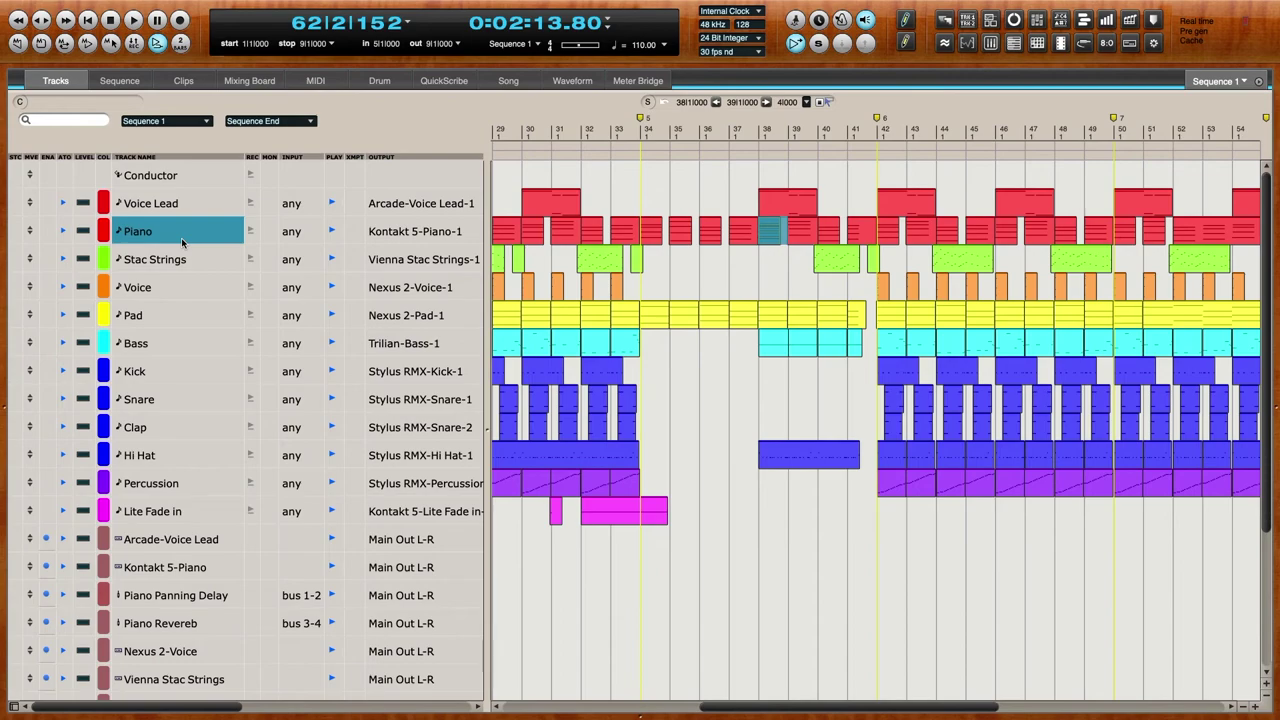
key(super+shift+m)
- Name the new MIDI track "Sustain Strings" and give it a green track color
double_click(177, 265)
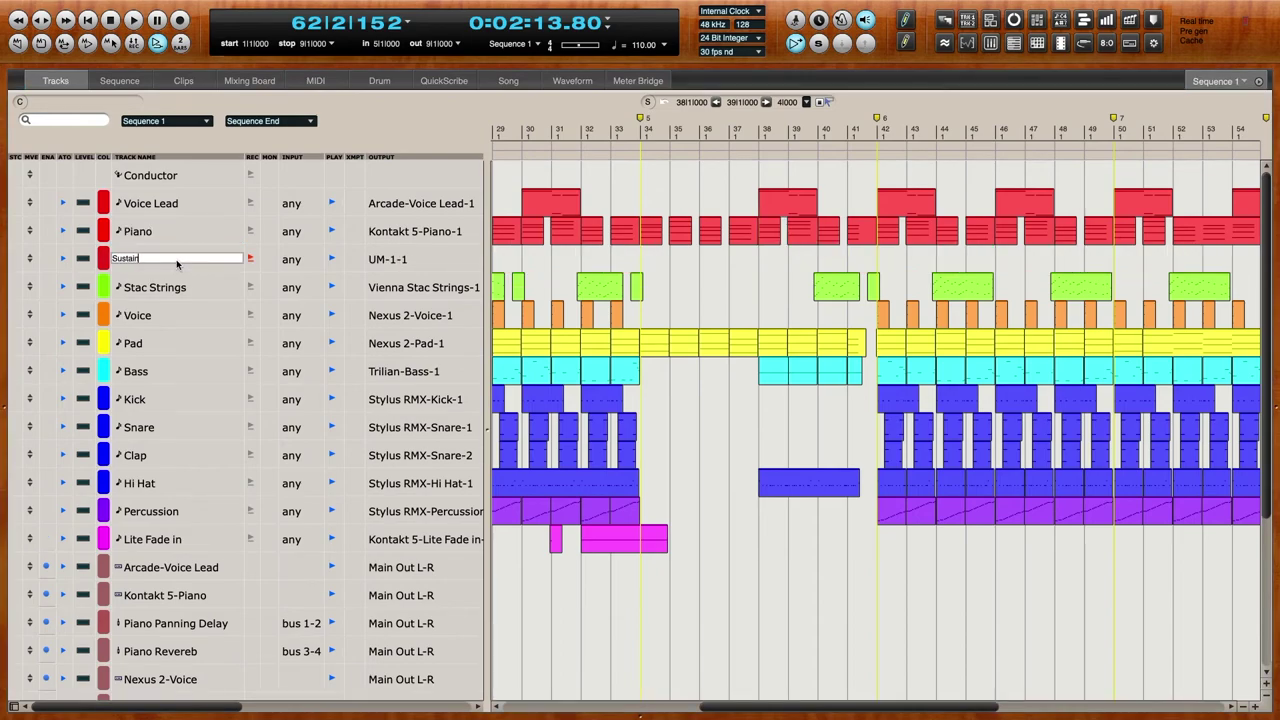
text(Sustain Strings)
key(Return)
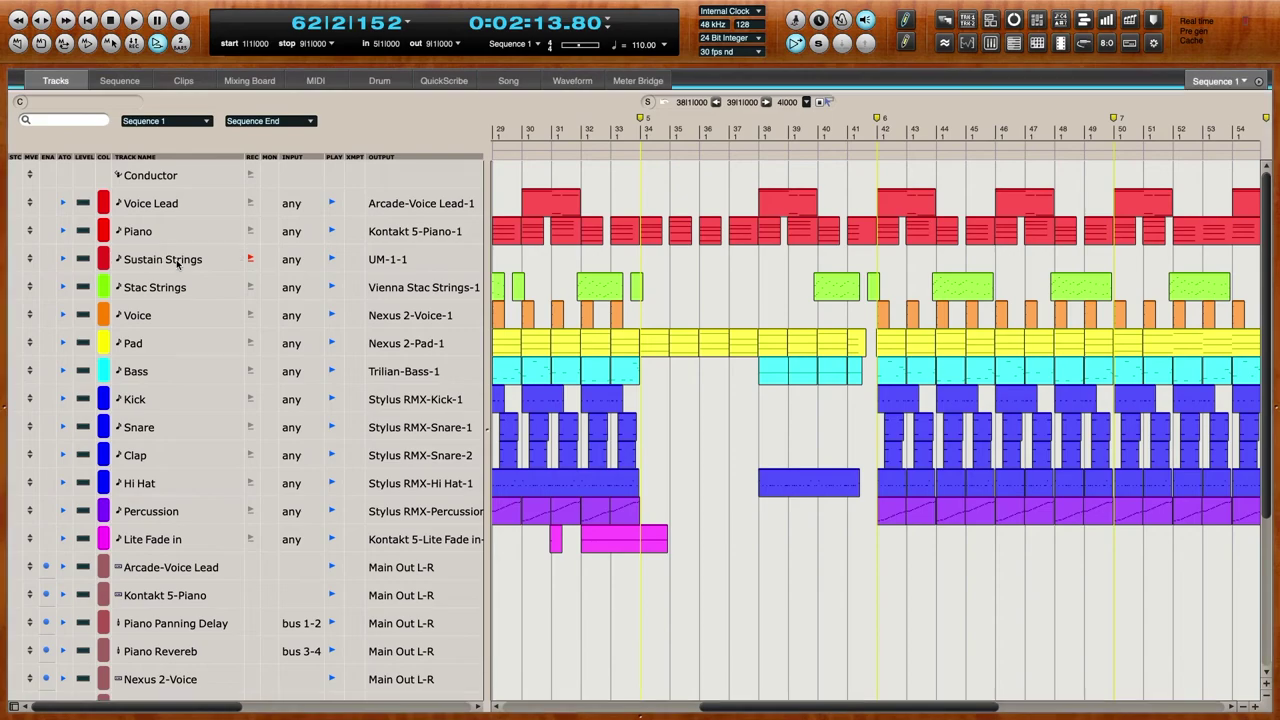
click(104, 260)
click(82, 345)
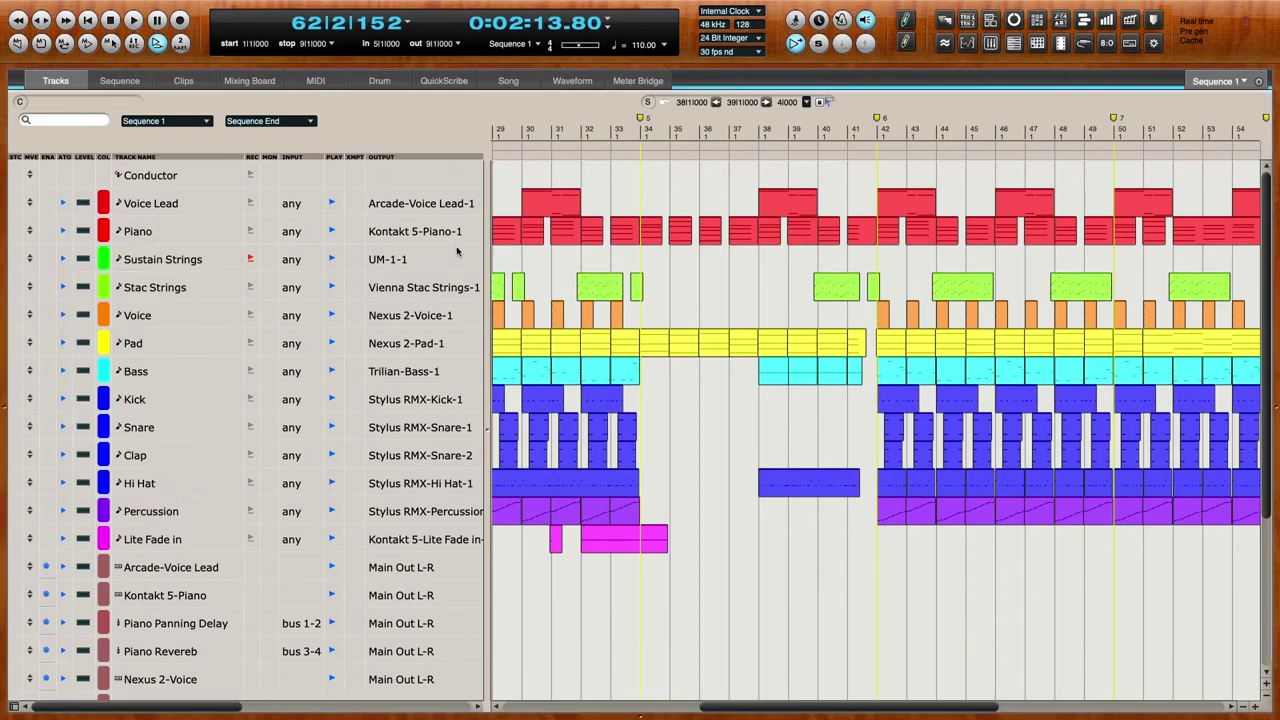
click(402, 259)
mouse_move(401, 229)
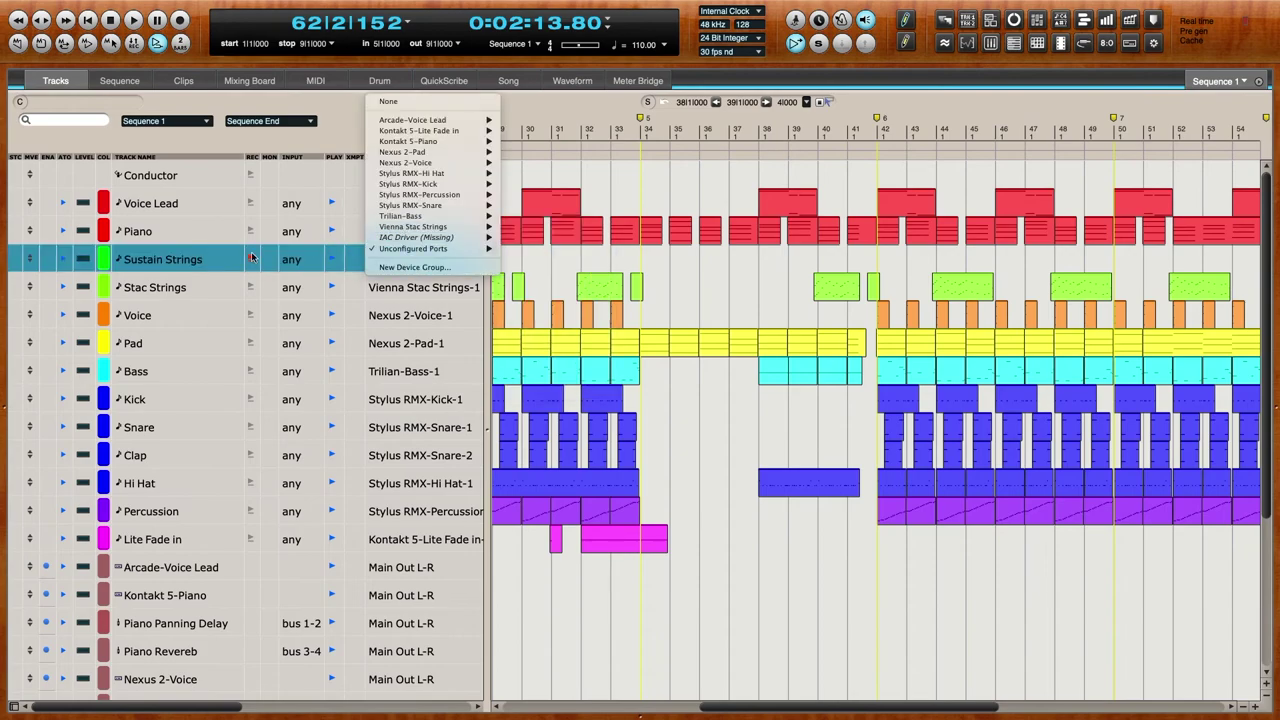
click(178, 268)
- Add a stereo Vienna Instruments instrument track below the Nexus 2-Voice track
scroll(144, 600, down, 1)
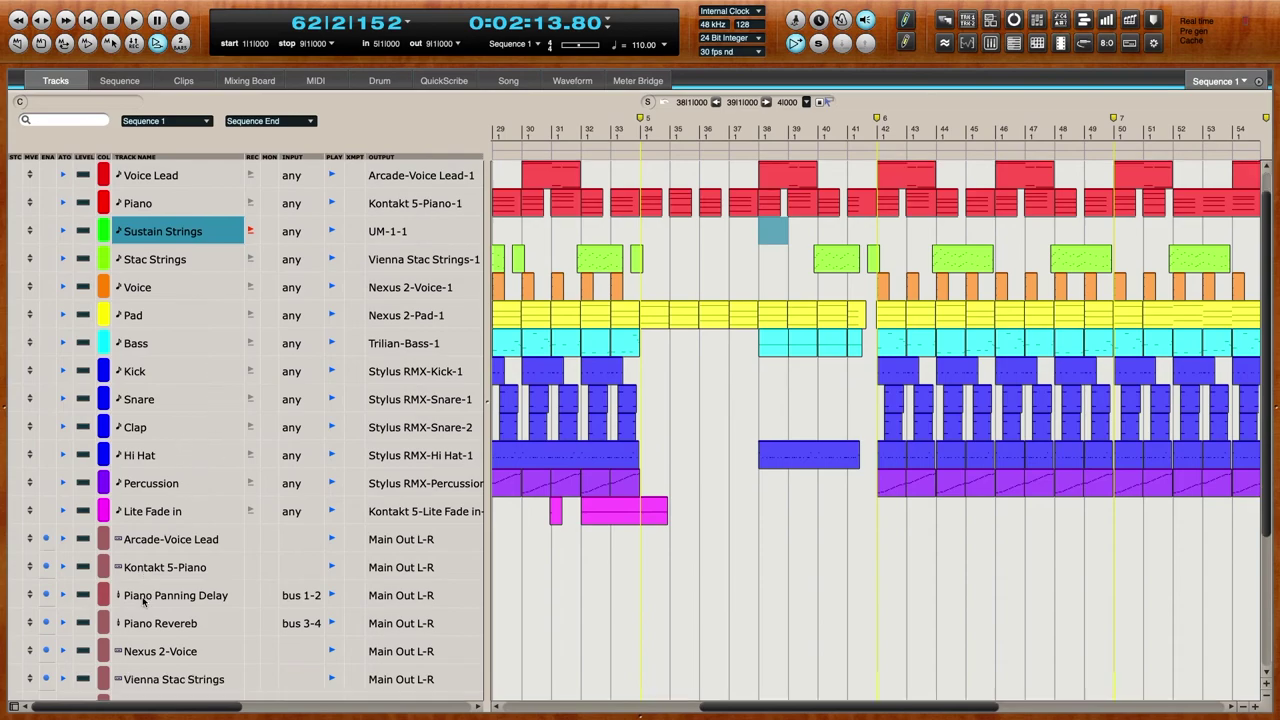
click(160, 652)
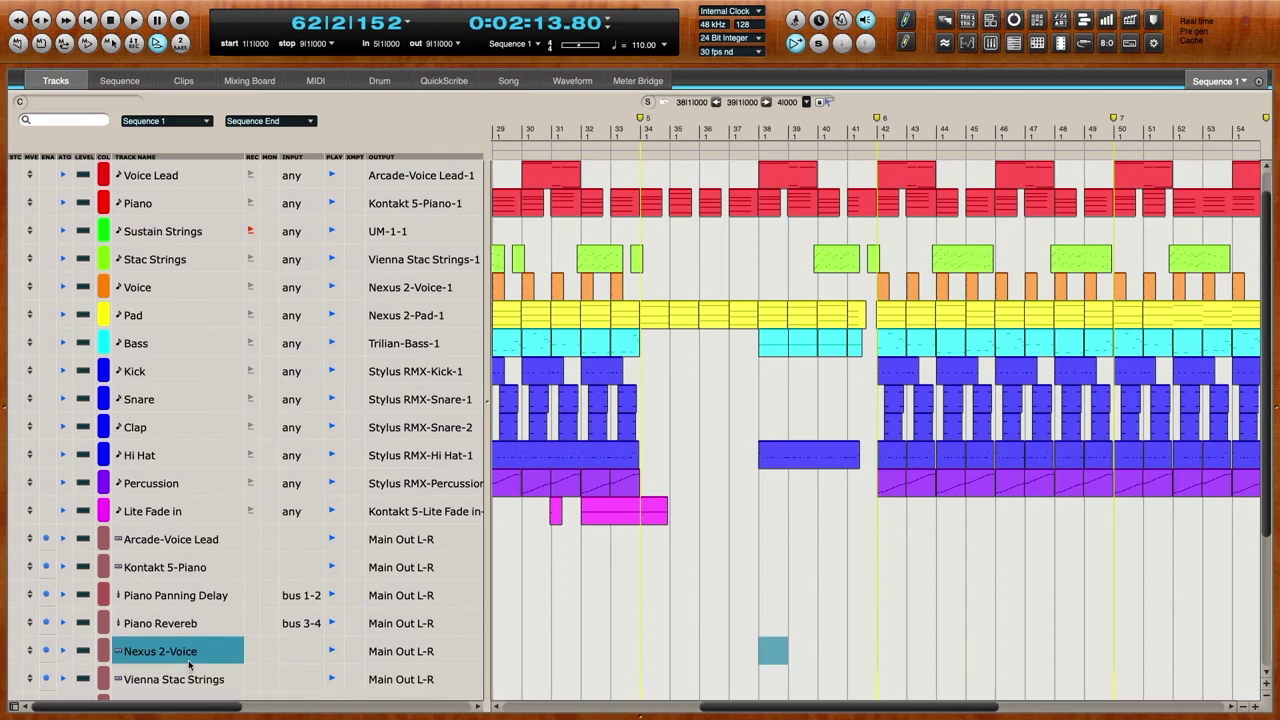
right_click(190, 652)
mouse_move(259, 688)
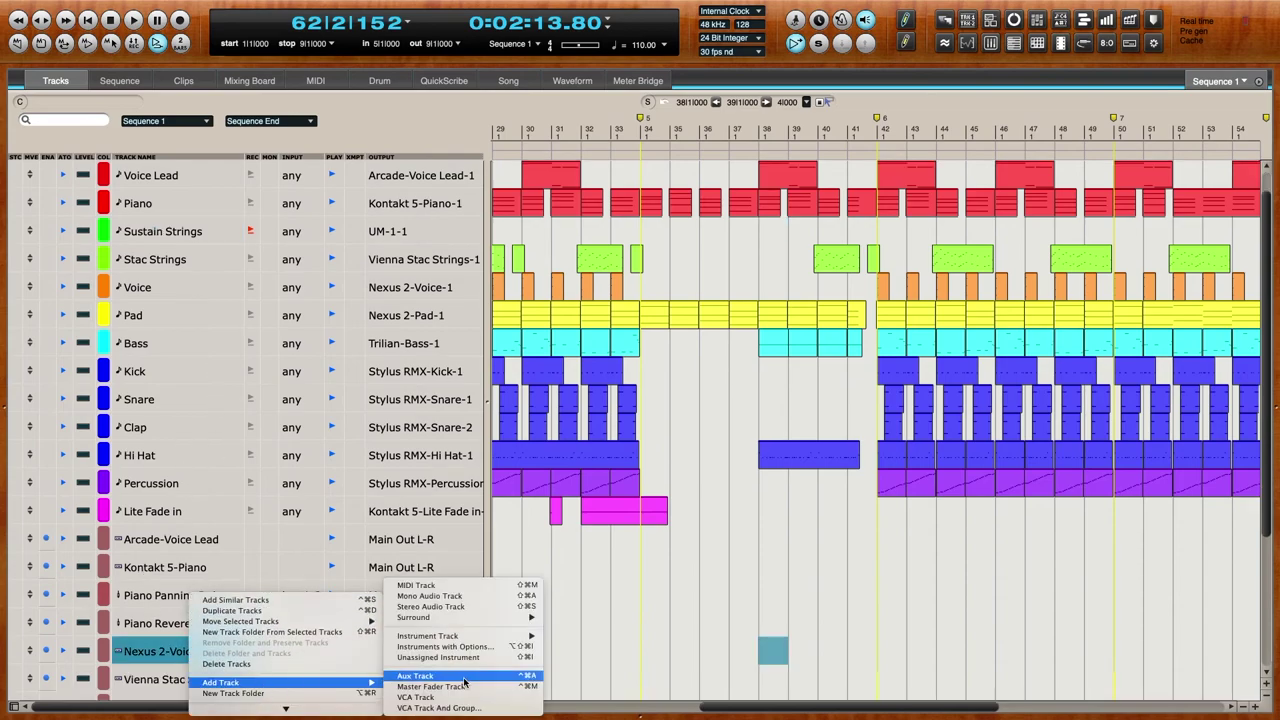
mouse_move(470, 637)
mouse_move(620, 688)
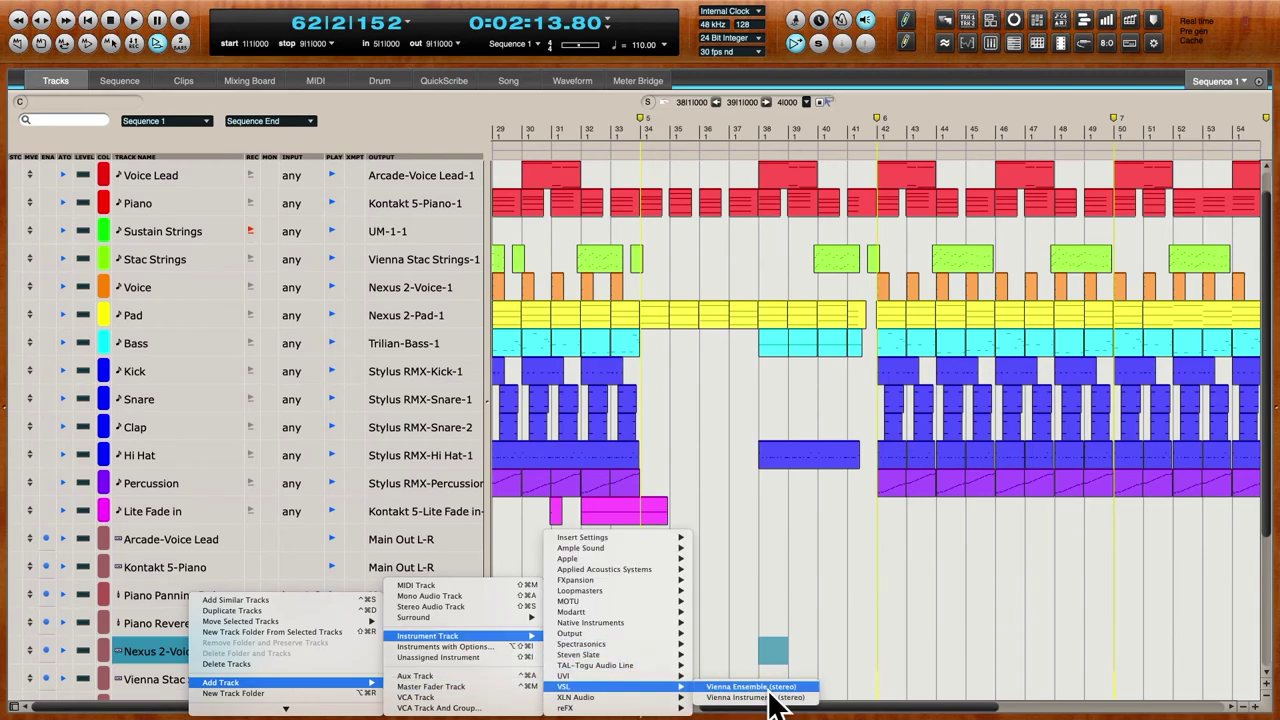
click(767, 698)
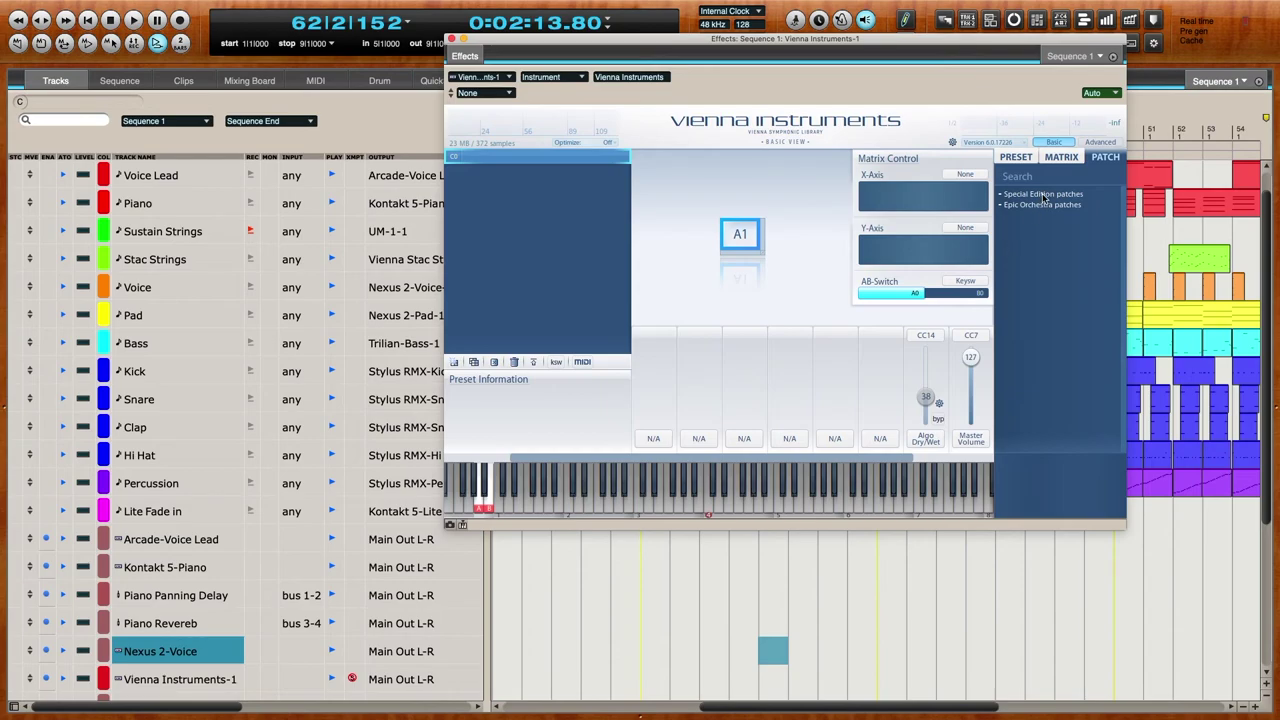
- Load the Special Edition orchestral strings patch 03S VI-14 sustain into the empty cell and layer 13S VA-10 sustain with it in Advanced view
click(1044, 195)
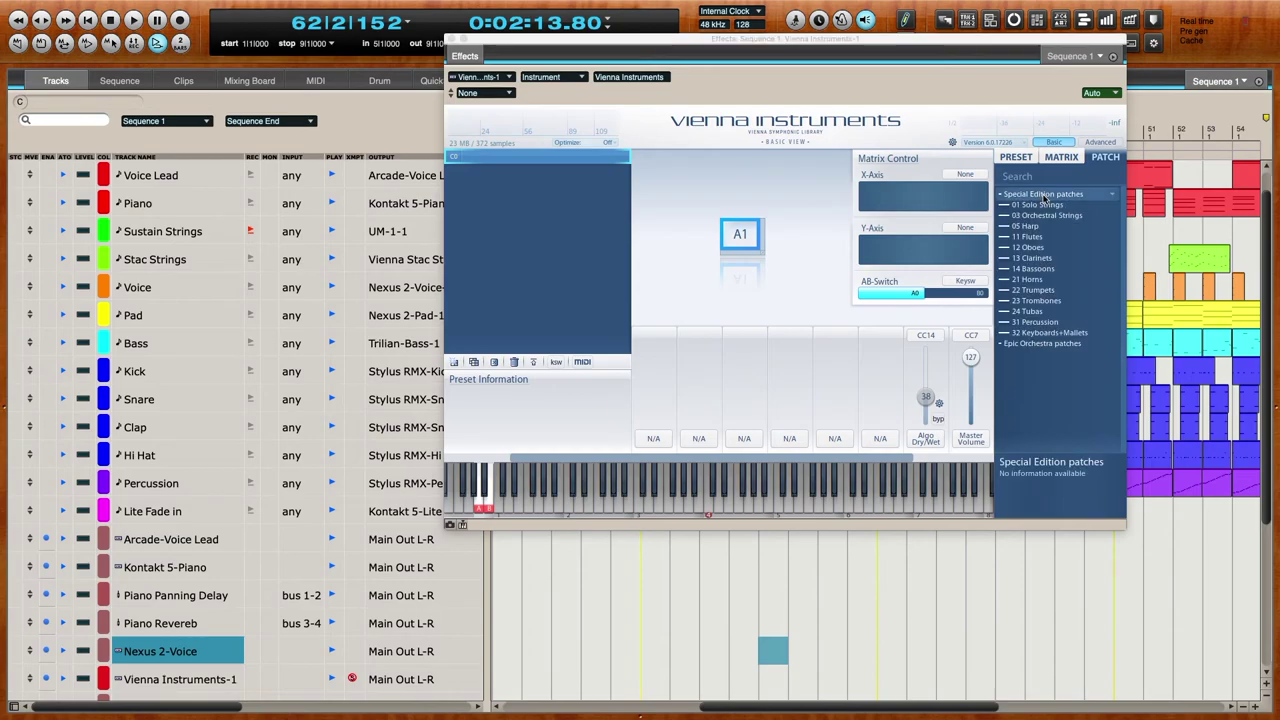
click(1051, 208)
scroll(1063, 252, down, 1)
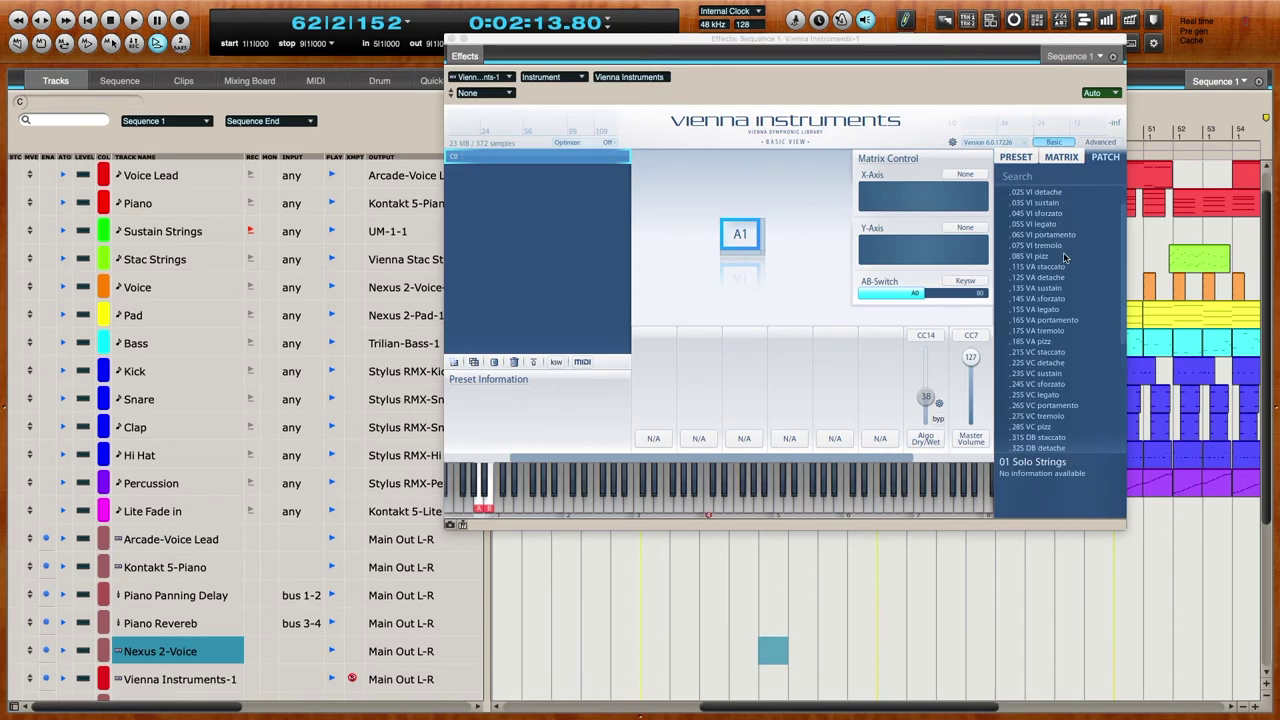
scroll(1068, 250, up, 2)
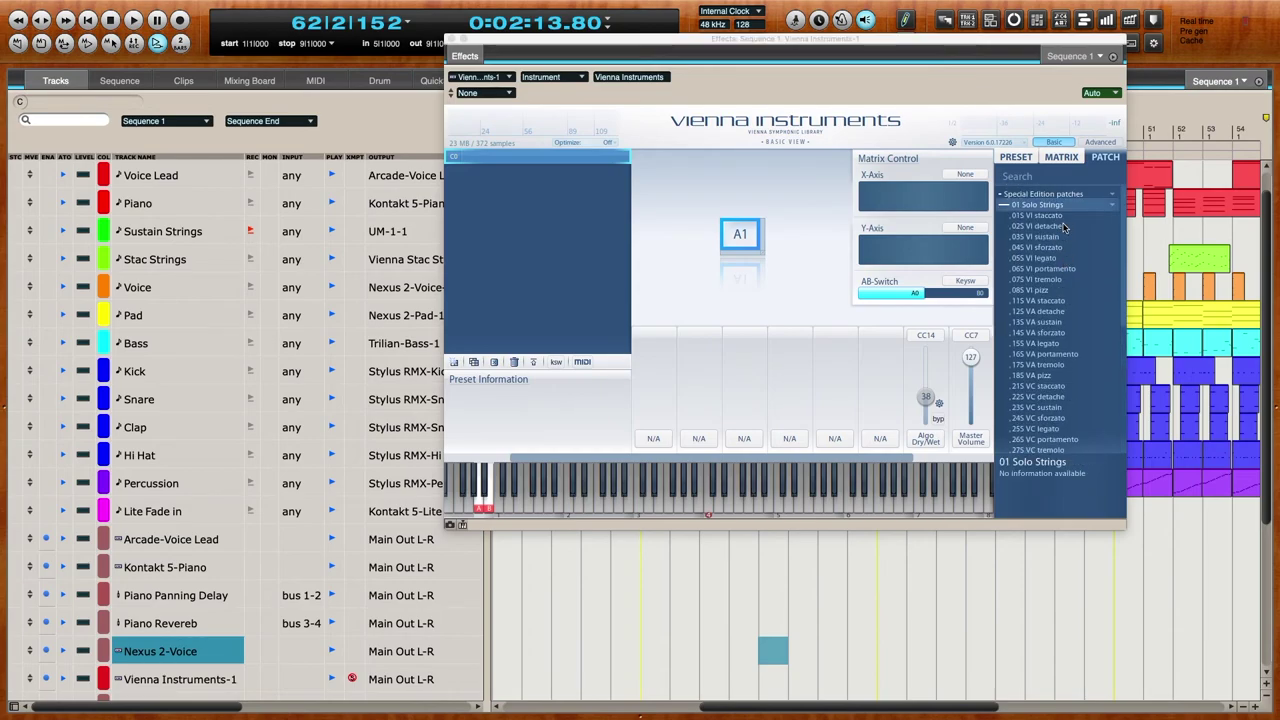
click(1056, 204)
double_click(1057, 216)
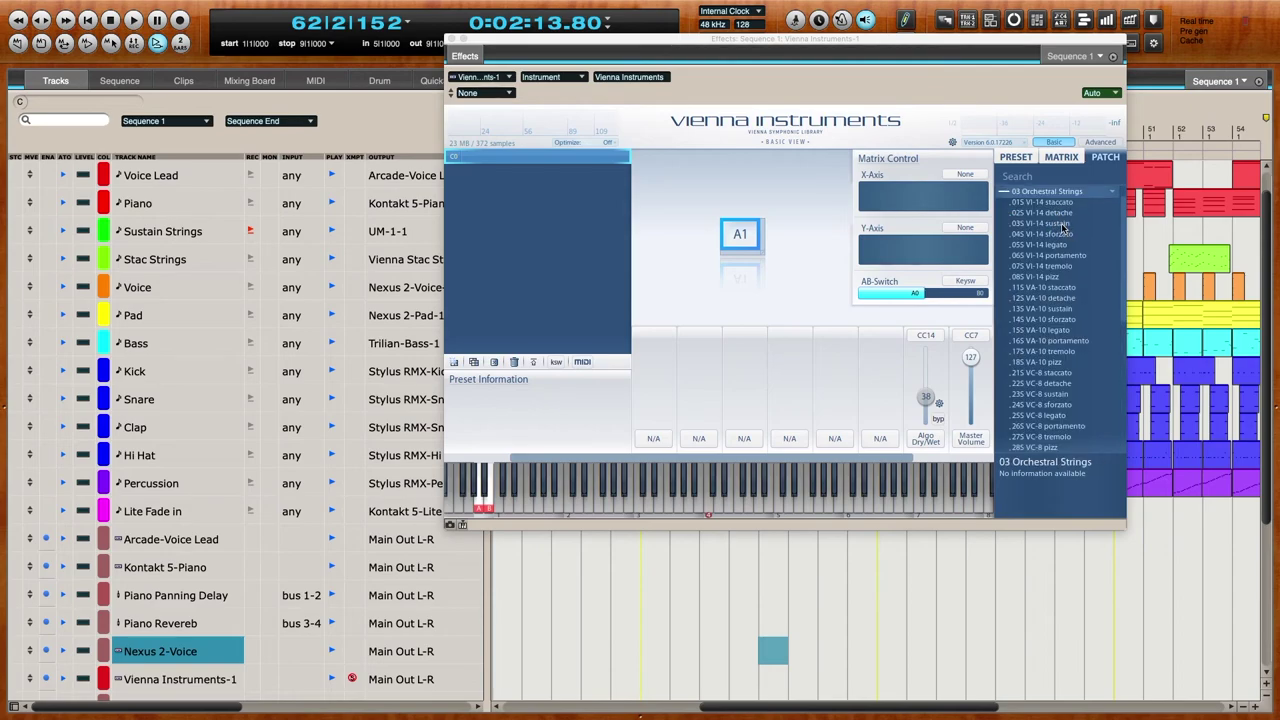
click(1062, 224)
drag(1021, 224, 765, 250)
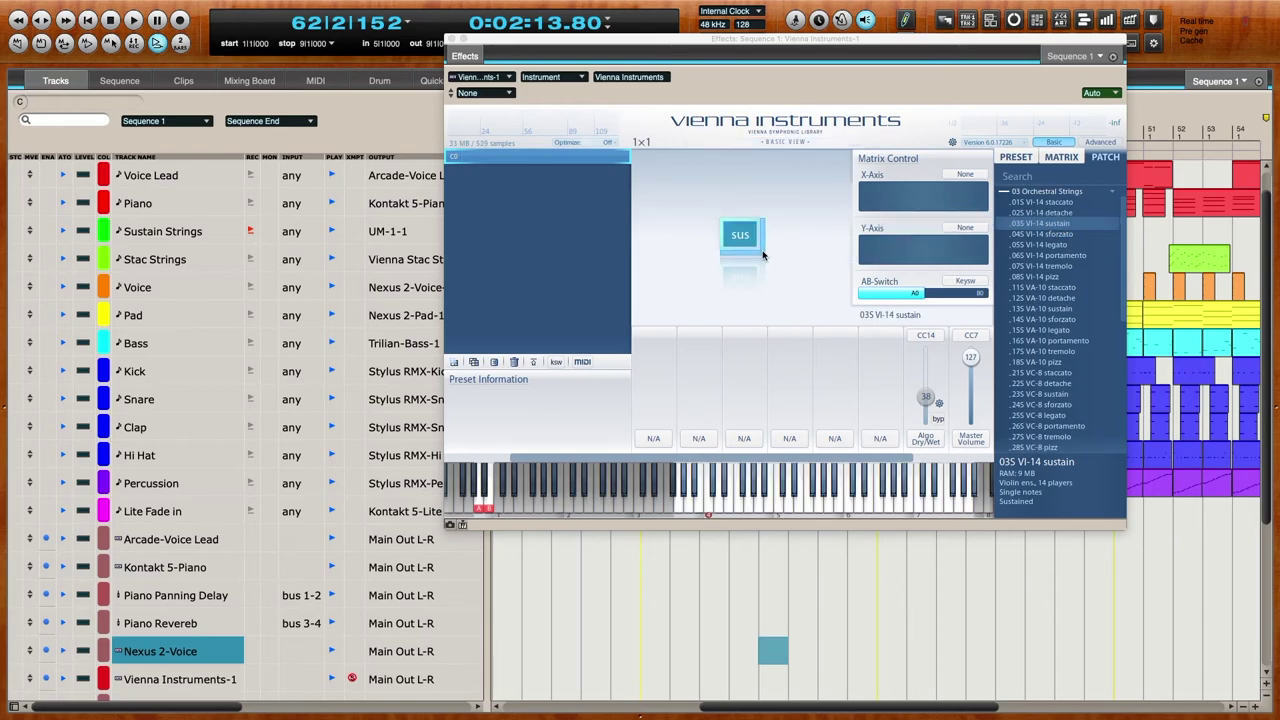
click(1112, 142)
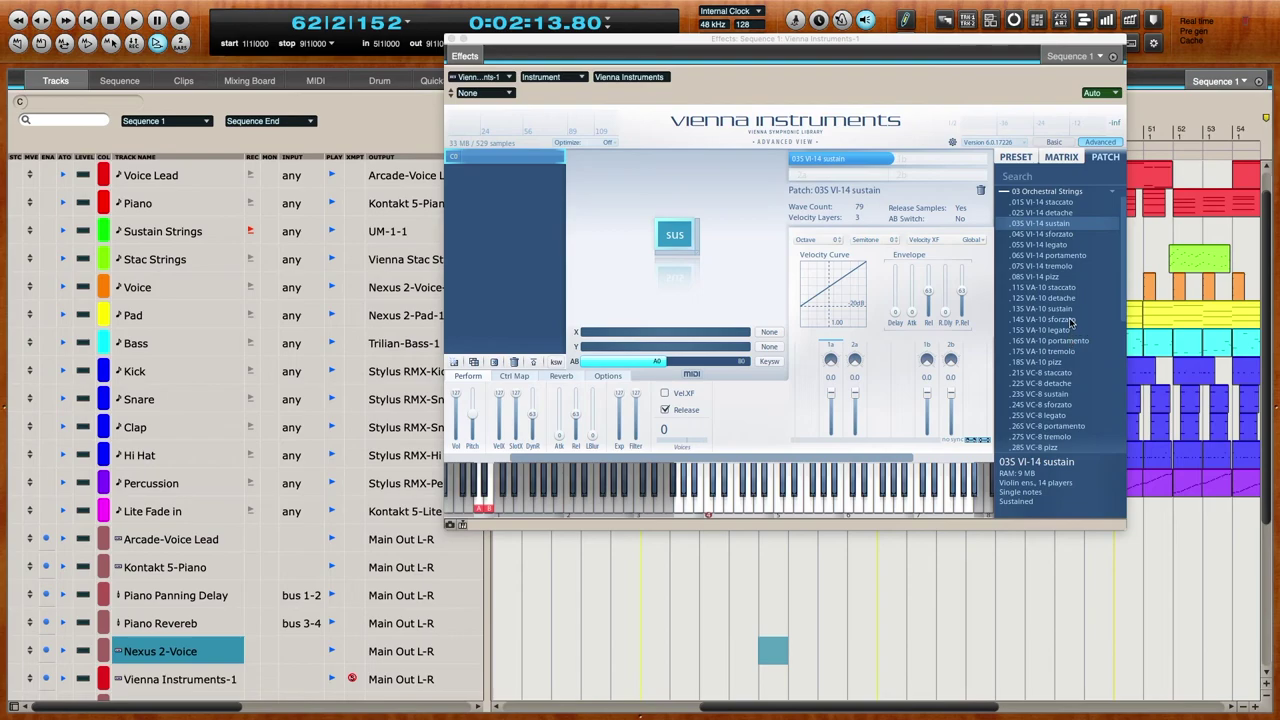
drag(1069, 311, 819, 180)
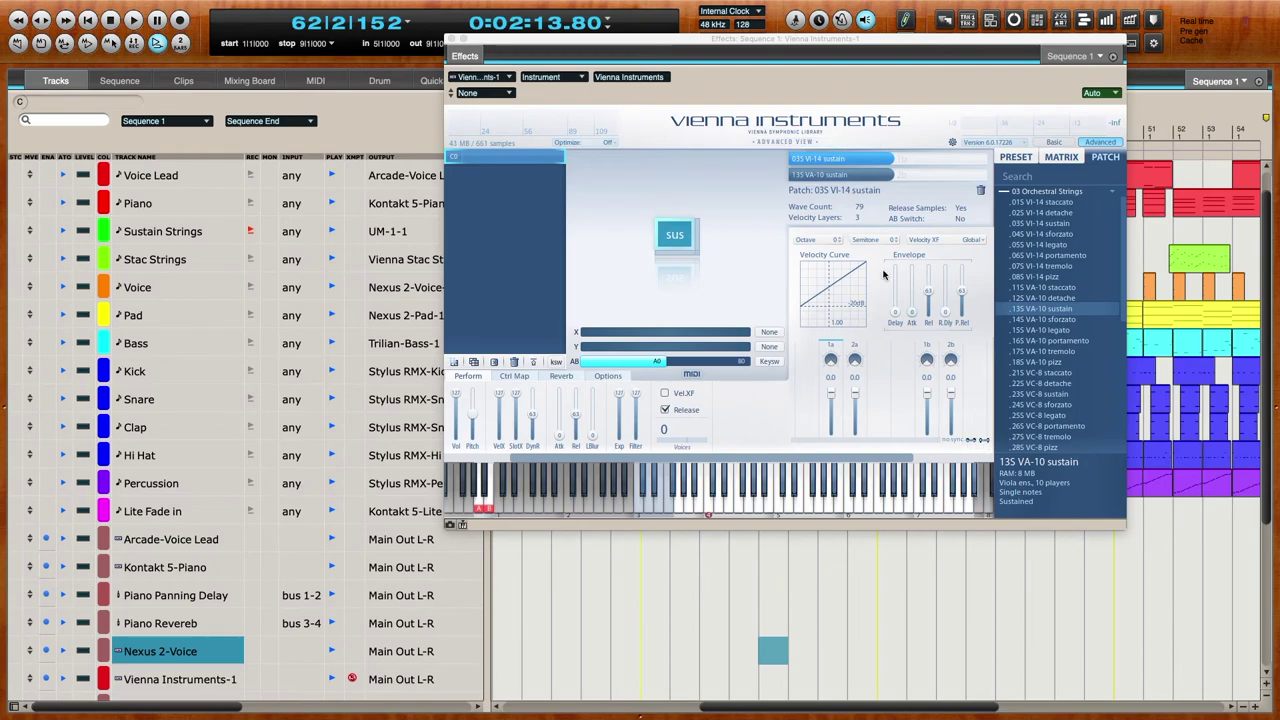
- Route the Sustain Strings track's output to the Vienna Instruments-1 plug-in
click(418, 234)
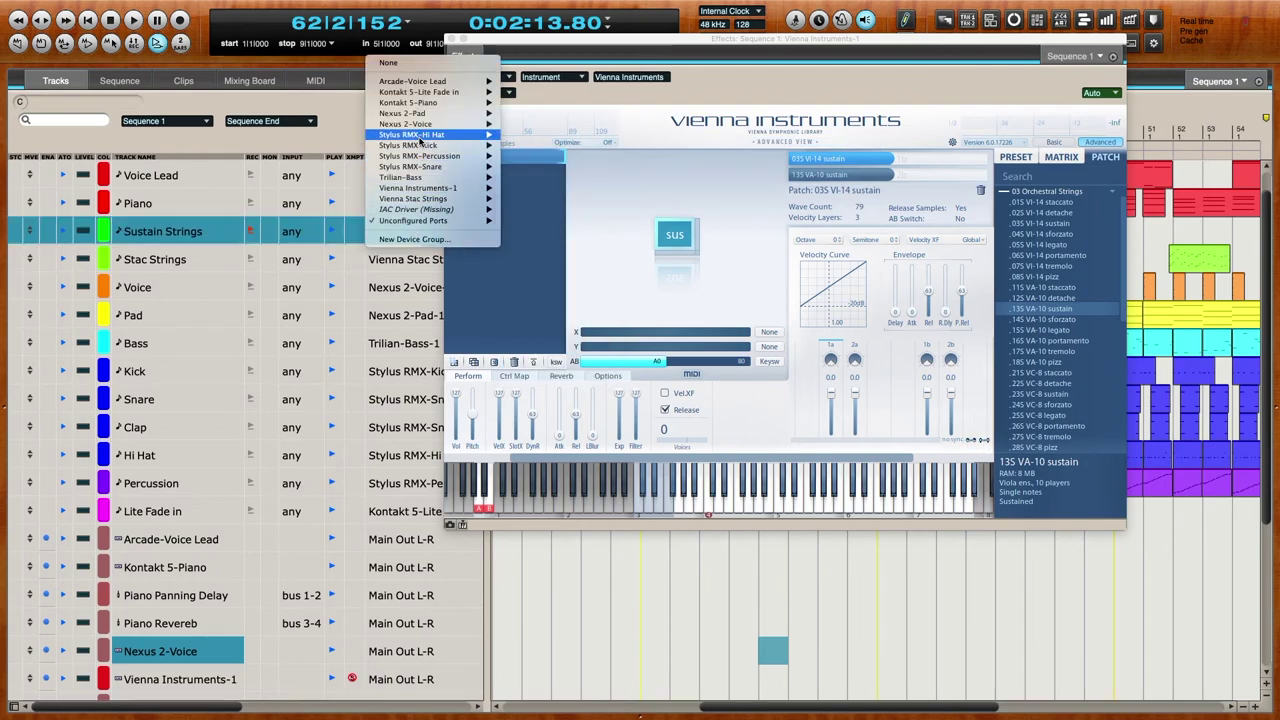
mouse_move(420, 140)
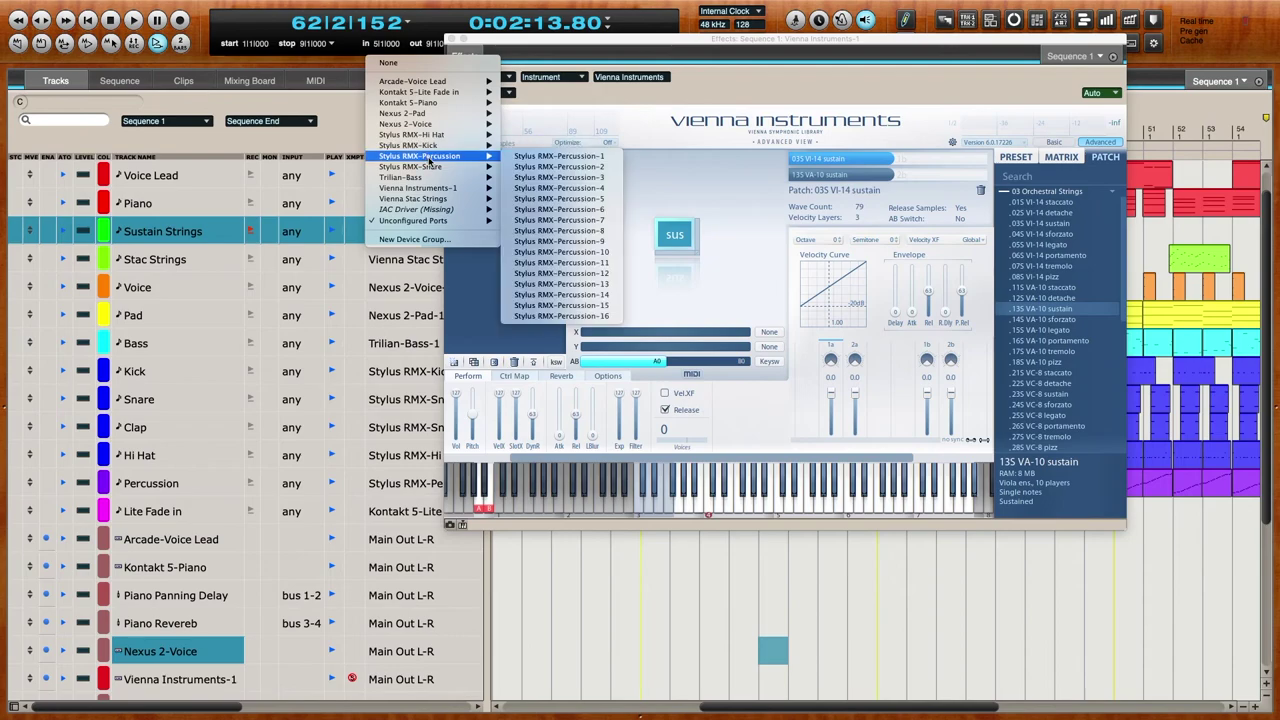
mouse_move(432, 188)
click(546, 189)
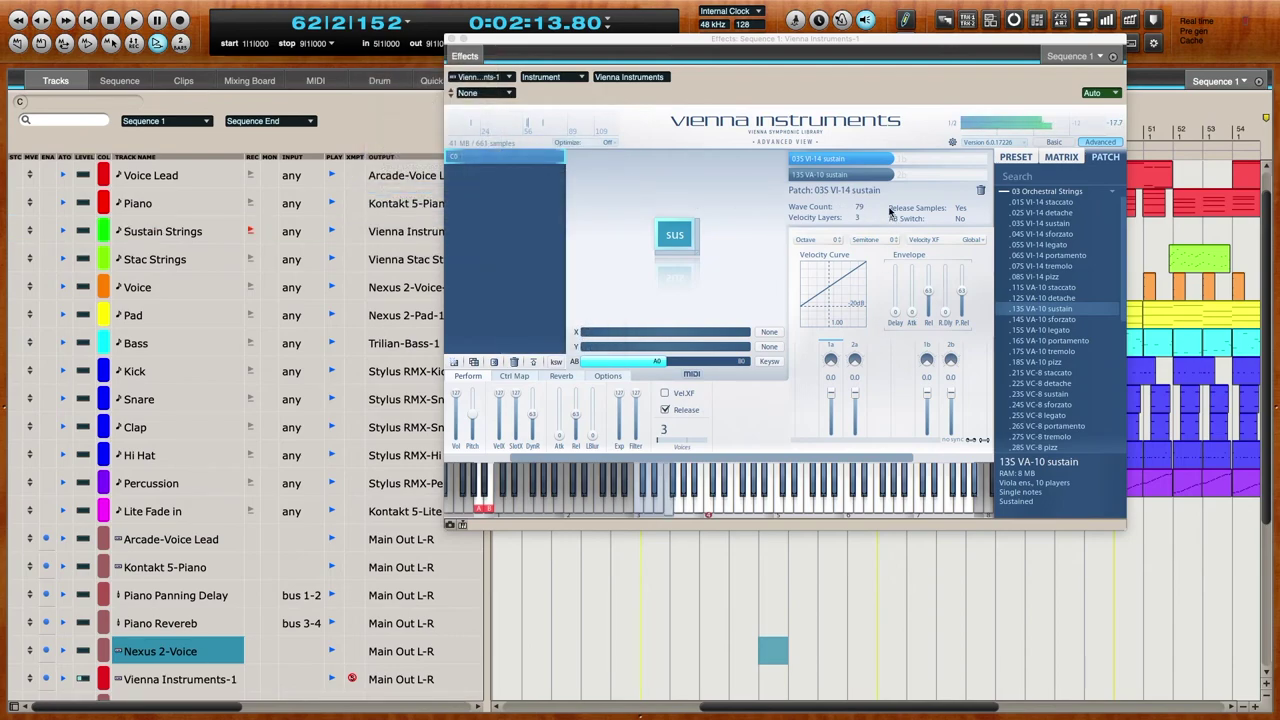
- Set the 13S VA-10 sustain layer to octave -1 and level -10.9, and pan it opposite to the 03S VI-14 layer
click(869, 177)
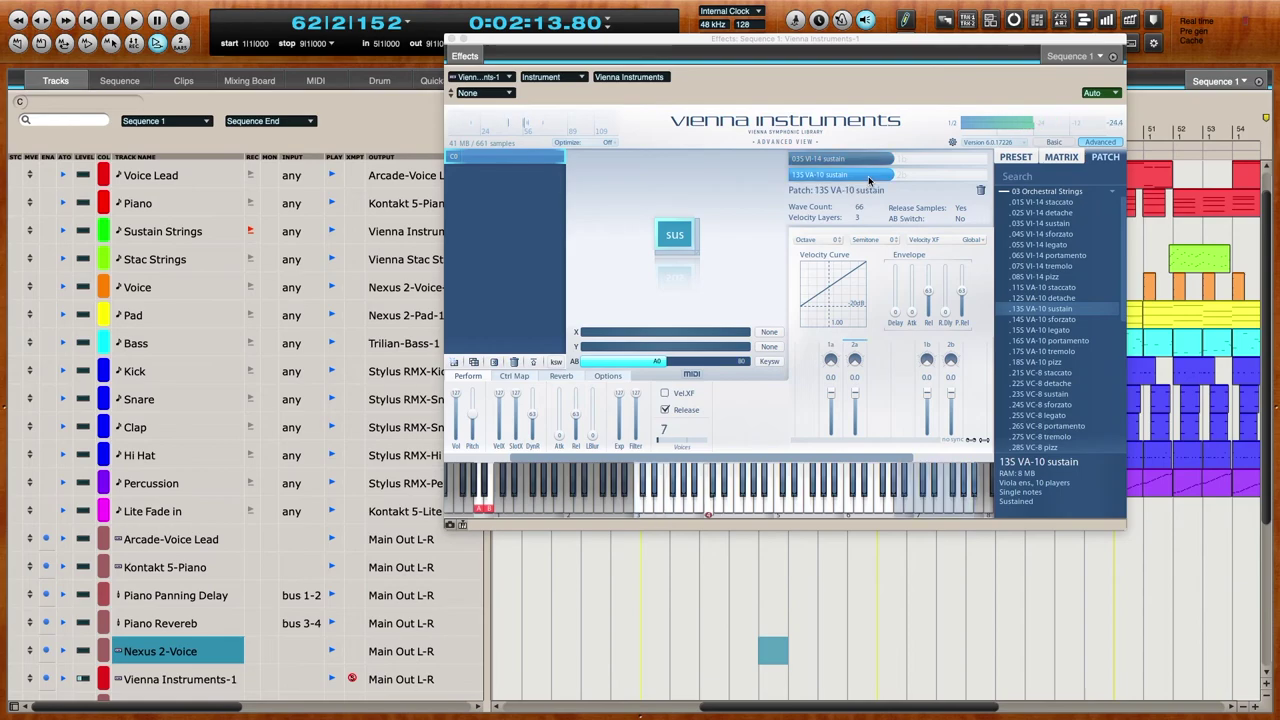
click(841, 250)
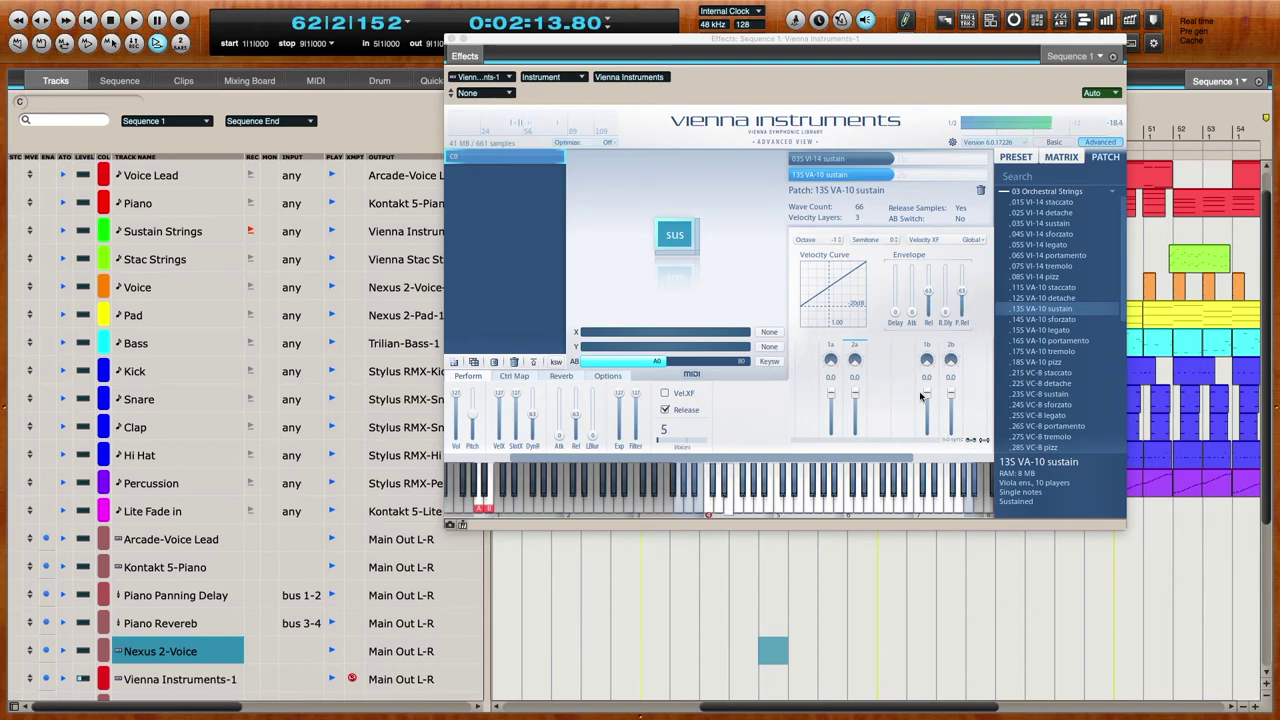
drag(831, 360, 838, 506)
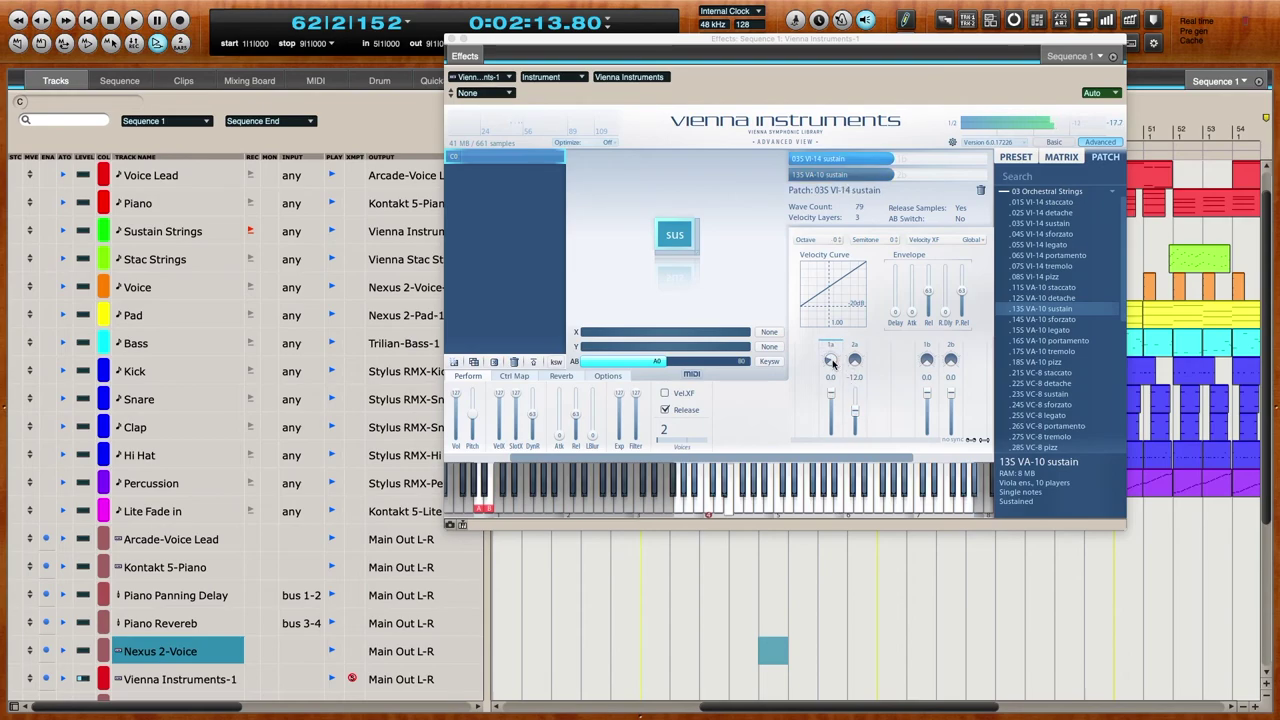
drag(856, 359, 845, 292)
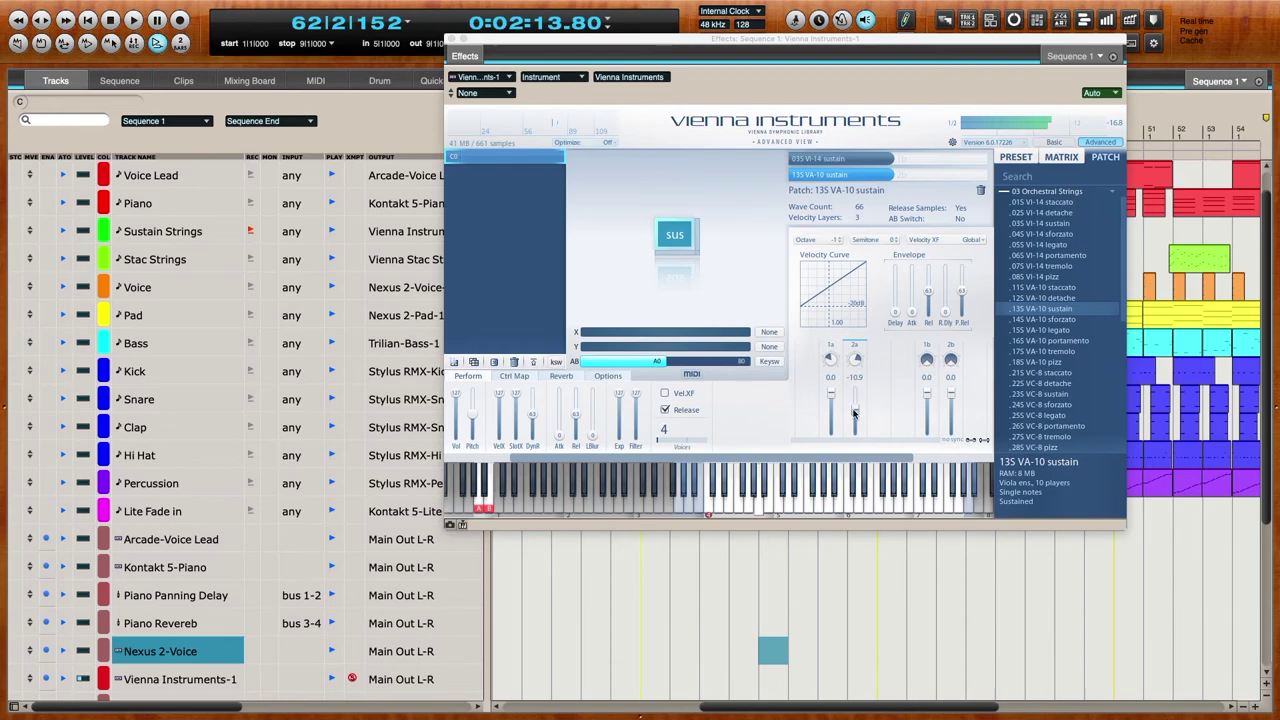
- Enable the Algo reverb in Vienna Instruments and return to the Perform controls
click(561, 377)
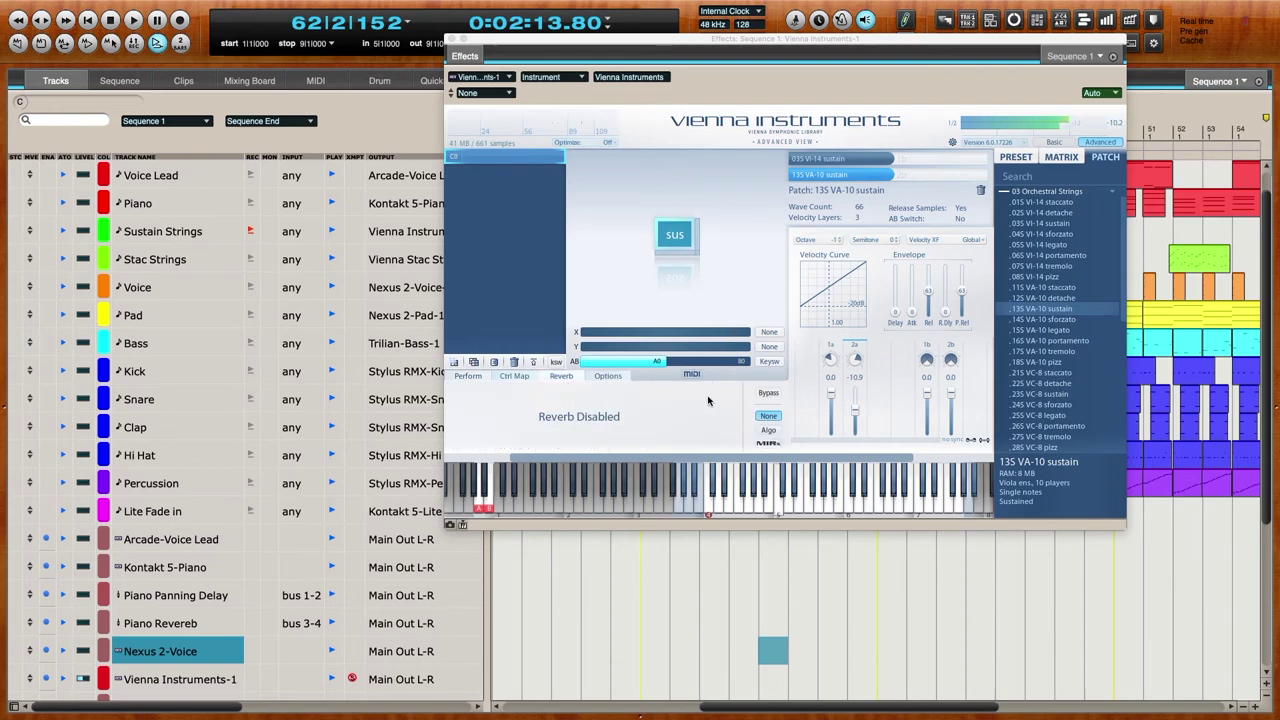
click(767, 430)
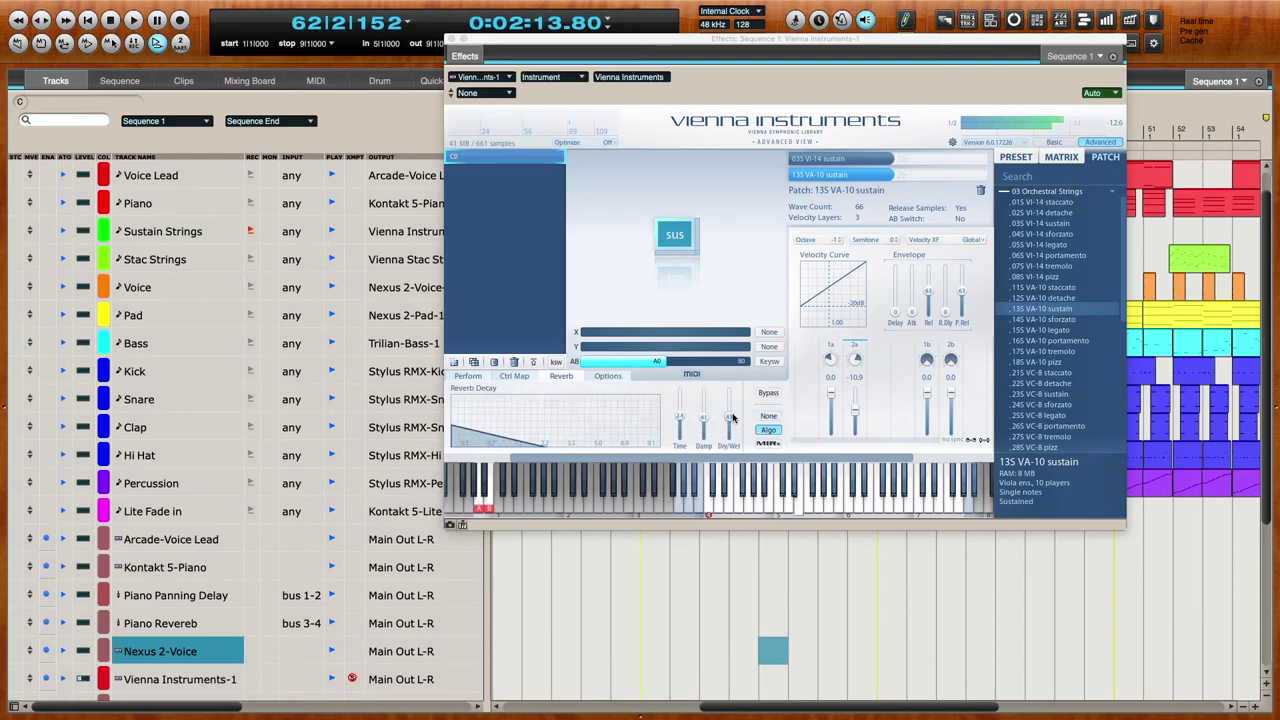
click(469, 376)
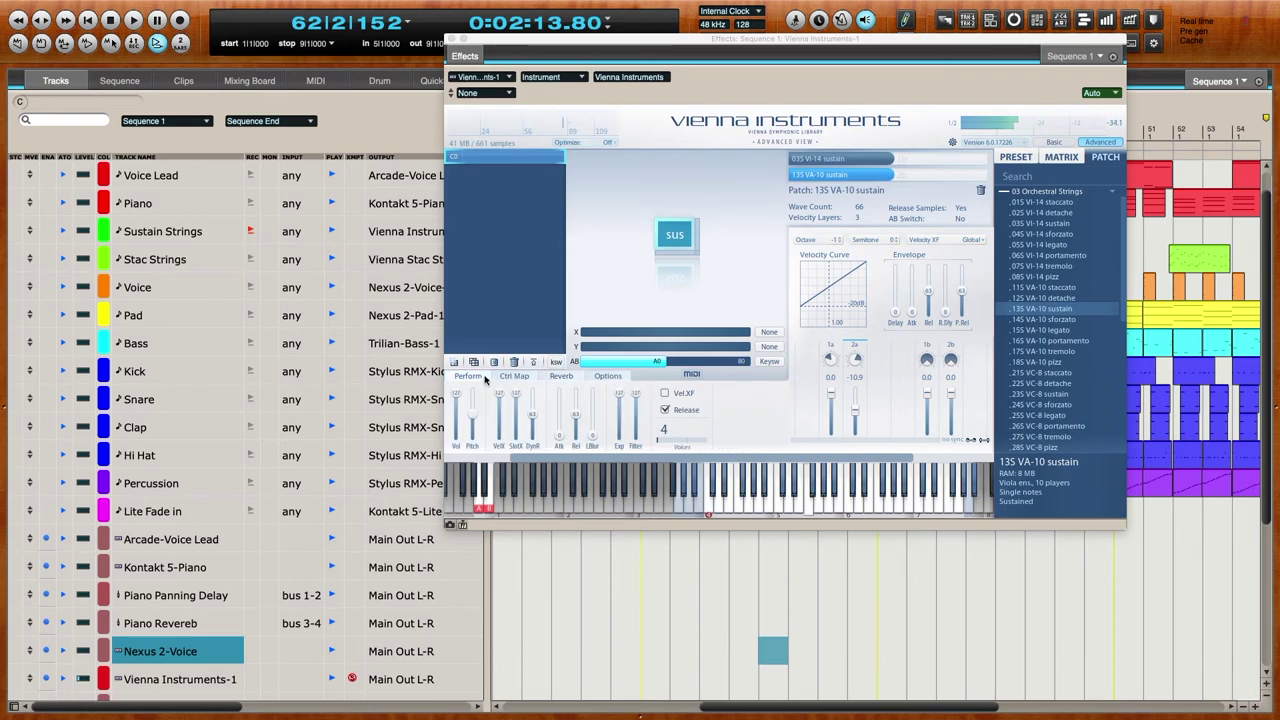
- Review the controller map, turn on velocity crossfade in Vienna Instruments, and check the 13S VA-10 layer's pan
click(561, 376)
click(515, 376)
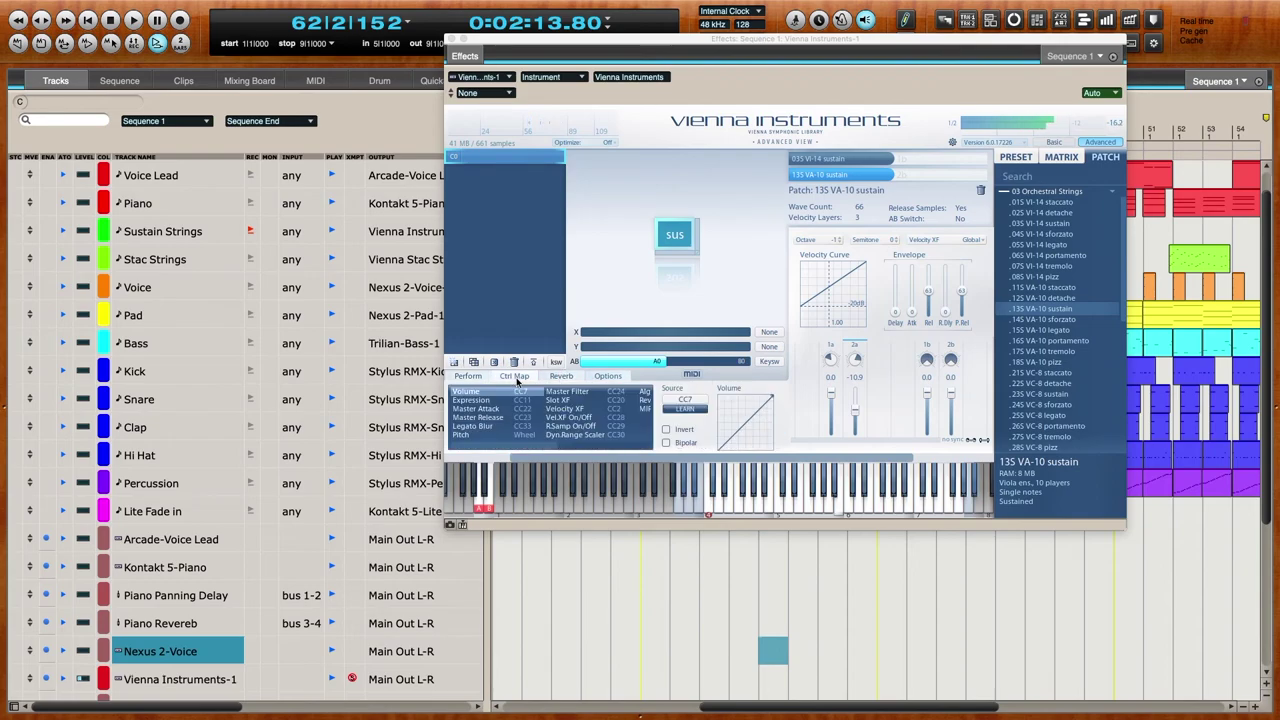
click(468, 376)
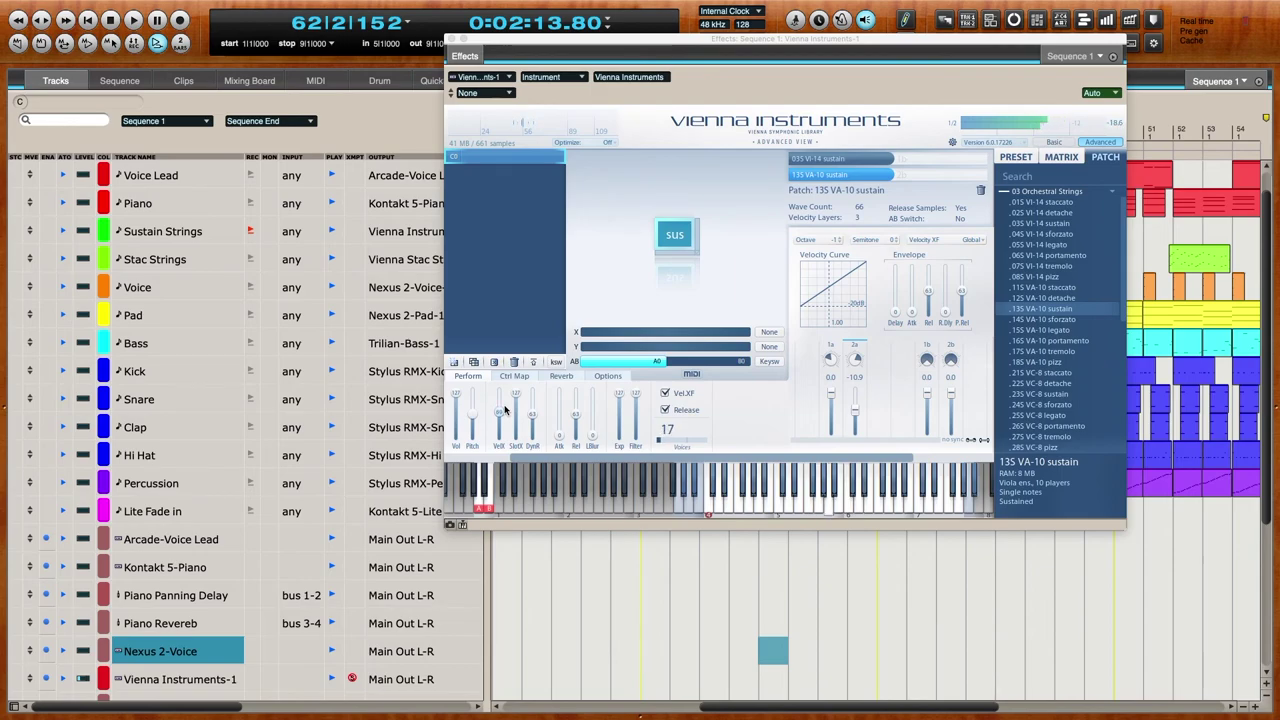
drag(854, 359, 857, 376)
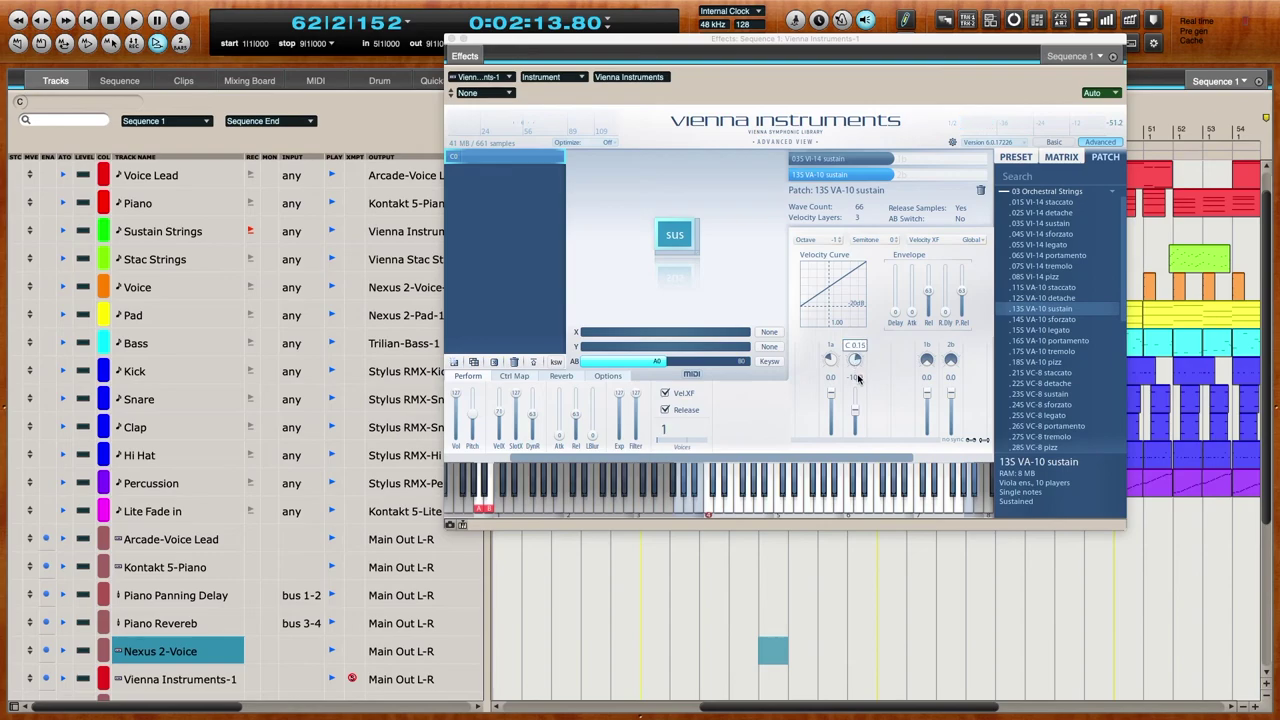
mouse_move(832, 364)
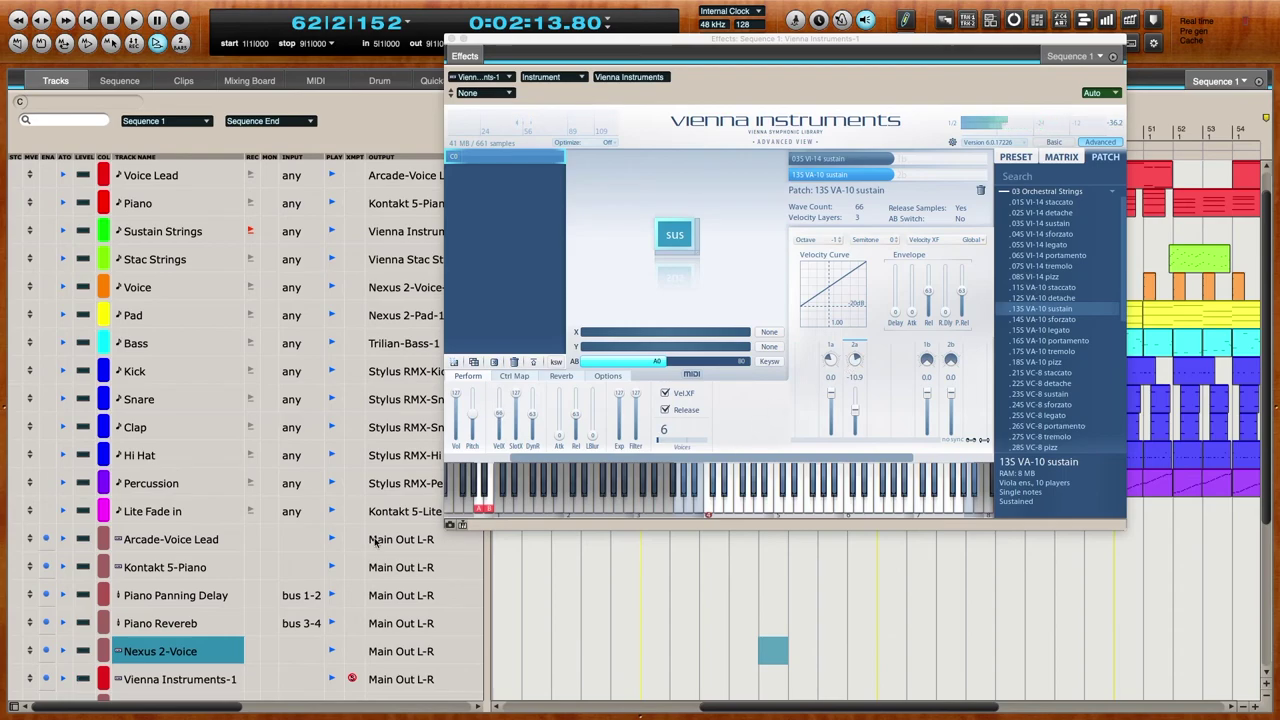
- Color the Vienna Instruments-1 track muted brownish red like the other instrument tracks and rename it Vienna Sustain Strings
click(101, 679)
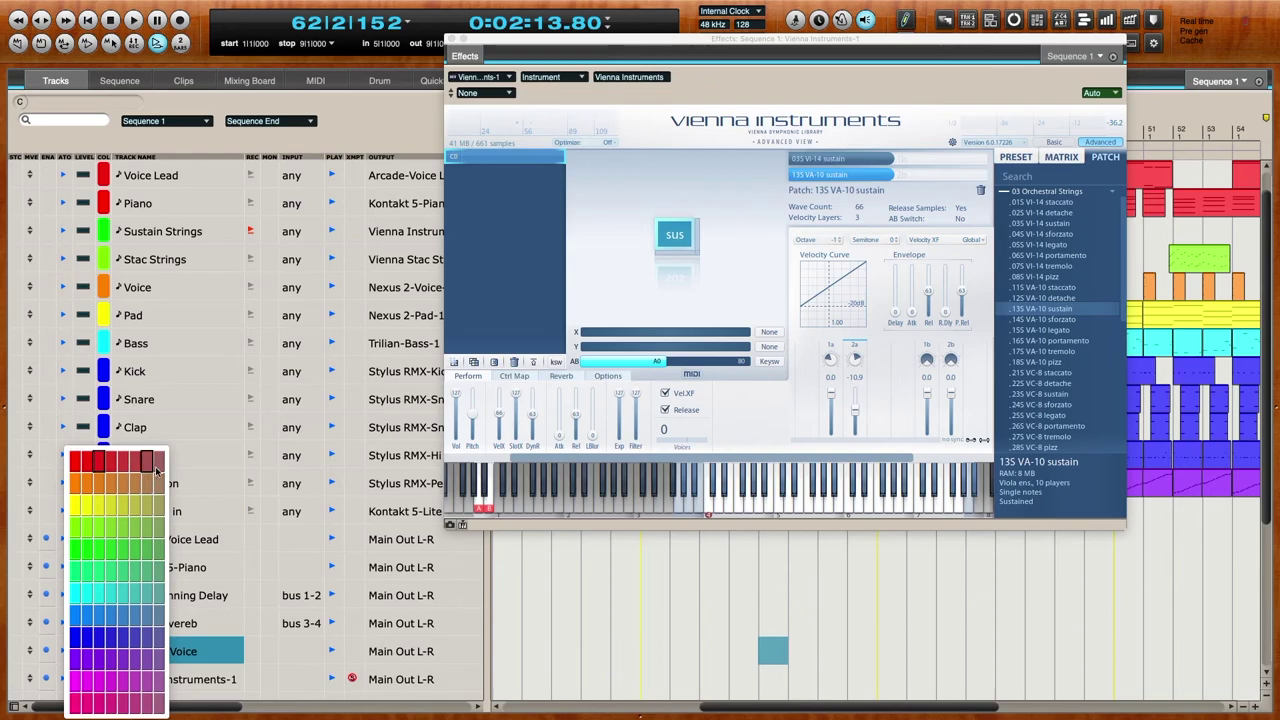
click(161, 465)
double_click(230, 680)
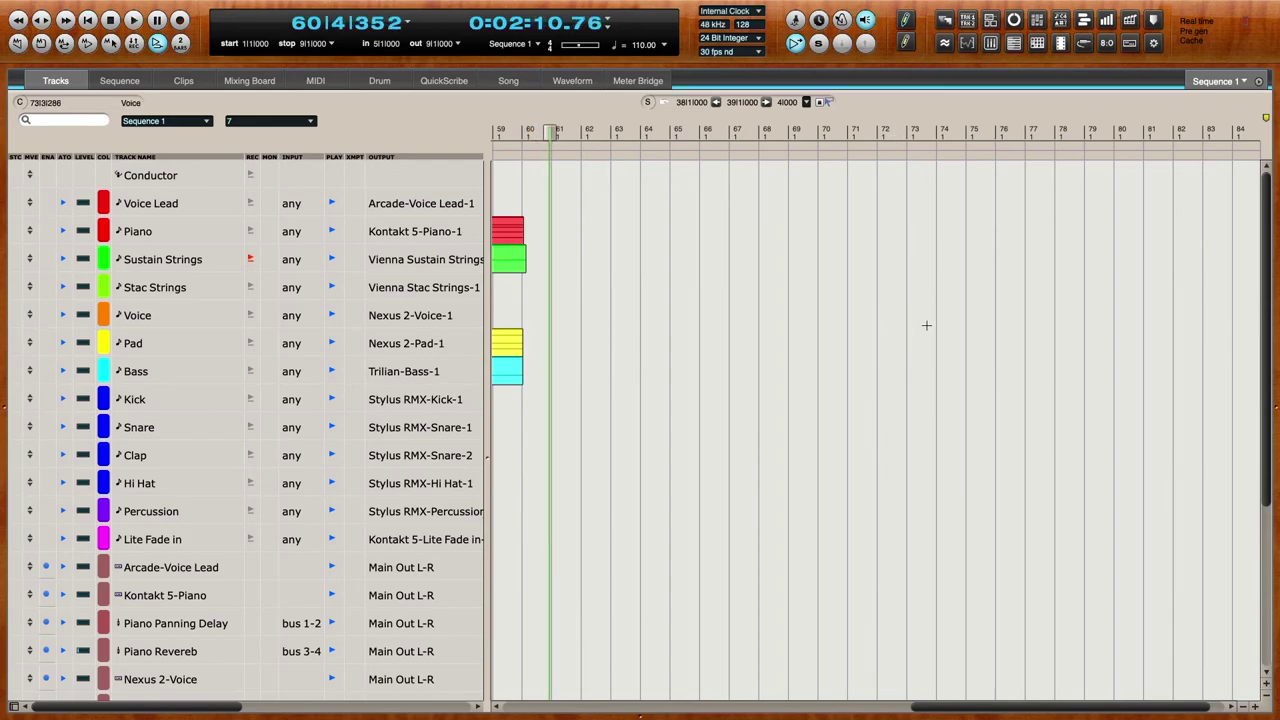
- Play the arrangement from bar 49 and open the Sustain Strings part in a full-size MIDI editor showing bars 47 to 57
scroll(926, 325, left, 6)
click(765, 130)
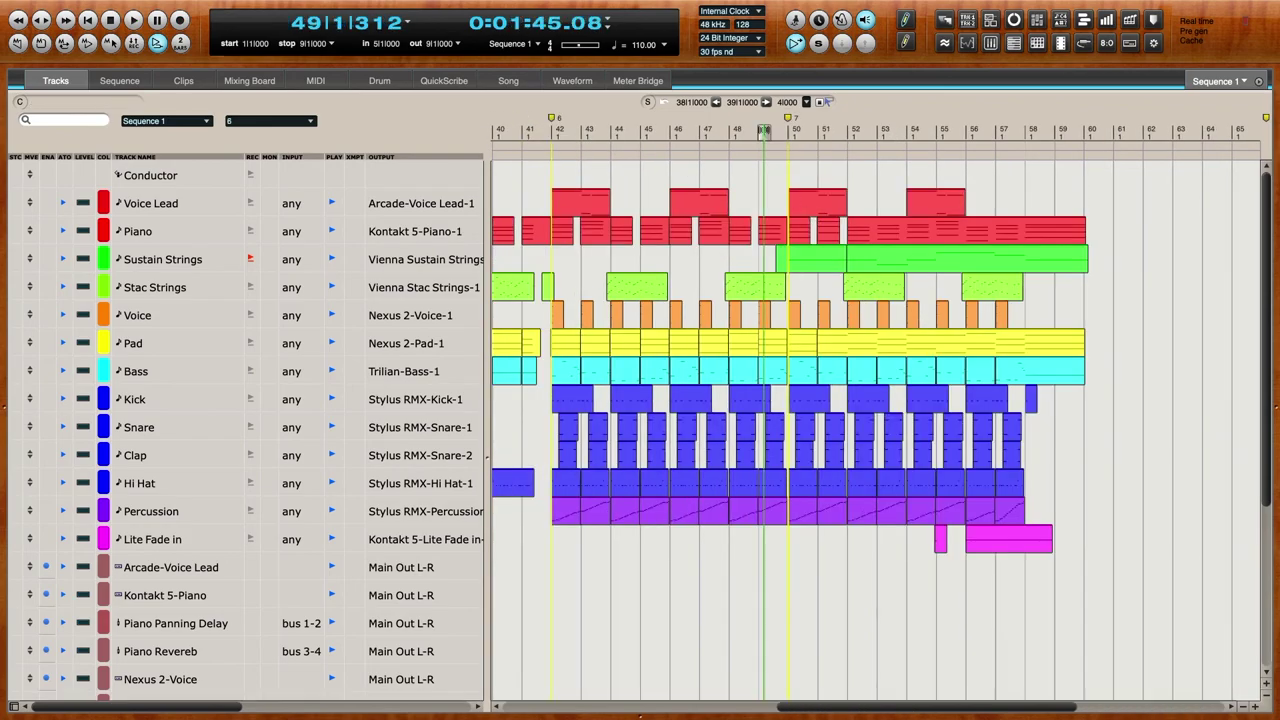
key(space)
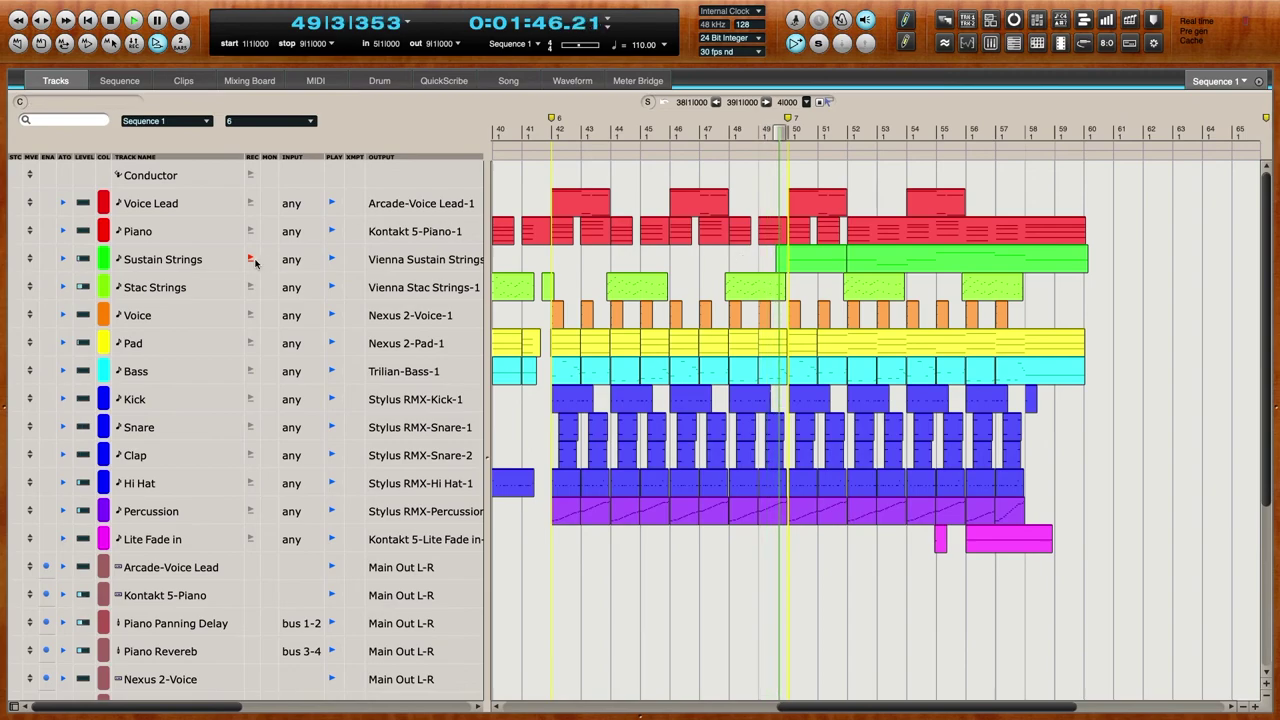
click(795, 266)
double_click(795, 266)
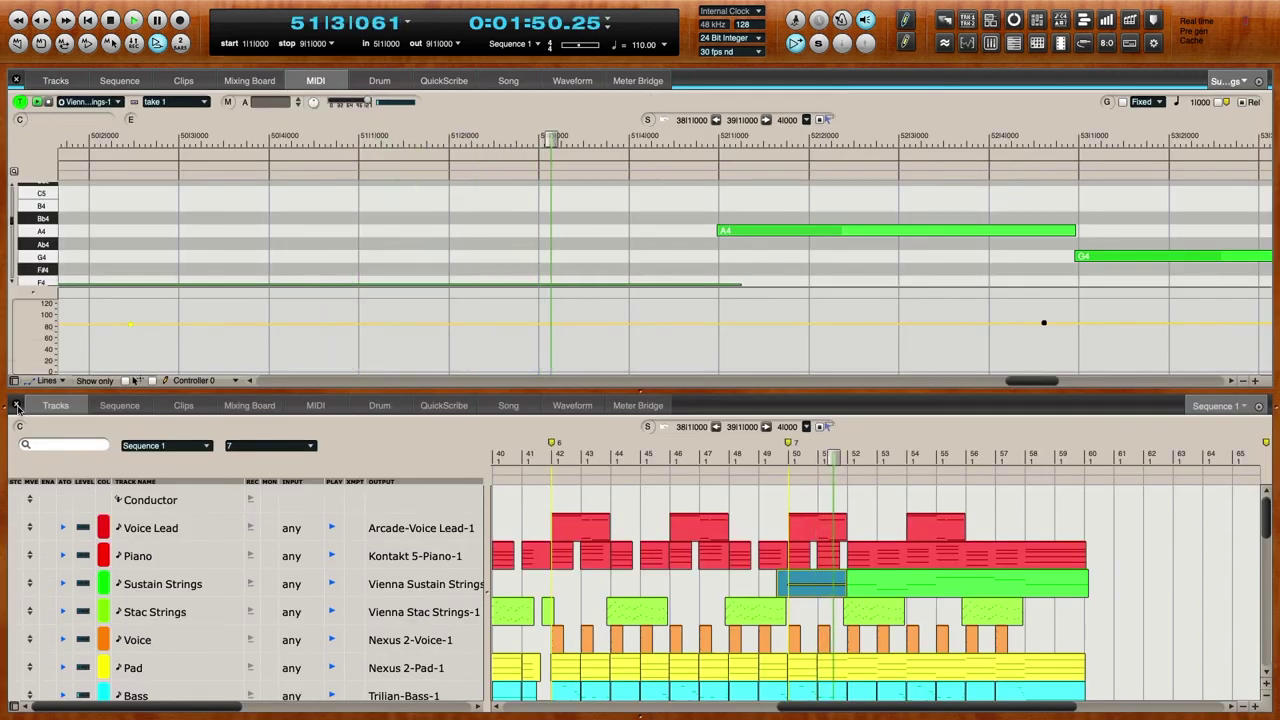
key(super+Left)
key(super+Left)
key(super+Left)
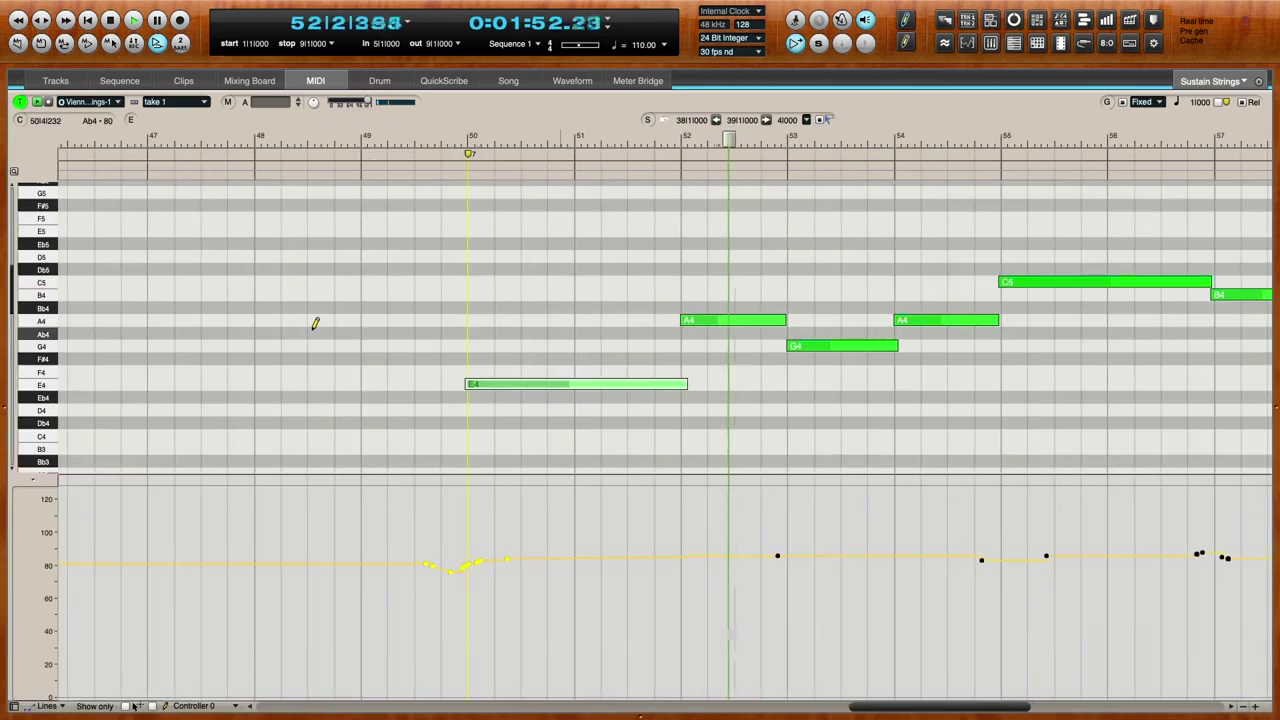
- Reshape the modulation under the E4 note to rise from about 53 to 86, then dip to about 70 at bar 52
key(space)
click(449, 343)
drag(508, 559, 441, 604)
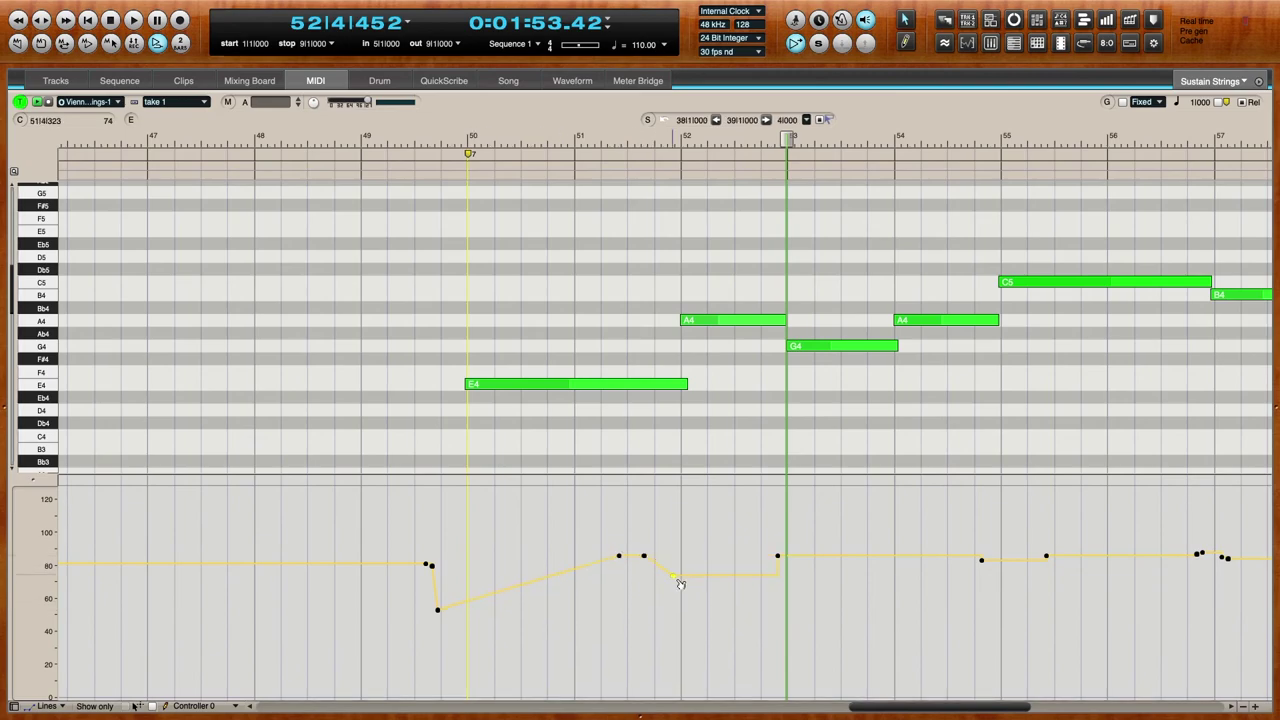
drag(679, 583, 687, 589)
key(space)
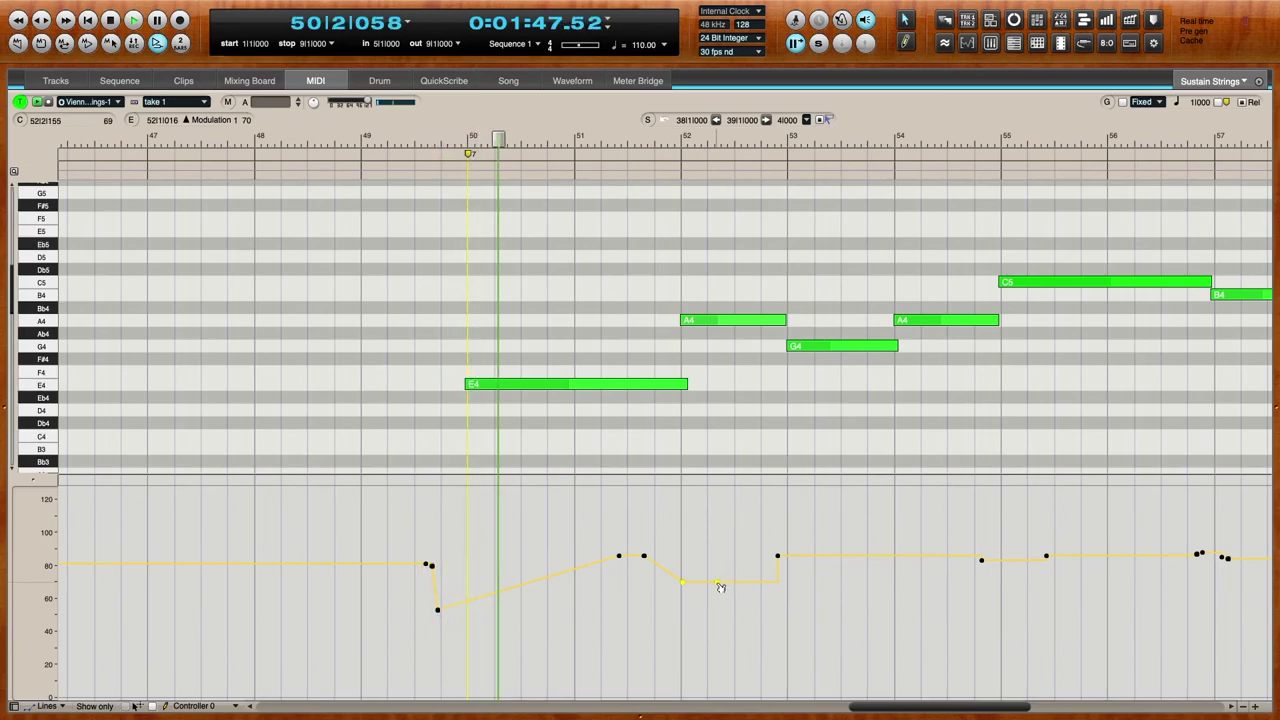
- Draw modulation swells of about 87 to 91 over the notes in bars 52 to 54 and slightly lengthen the two A4 notes
drag(719, 583, 744, 551)
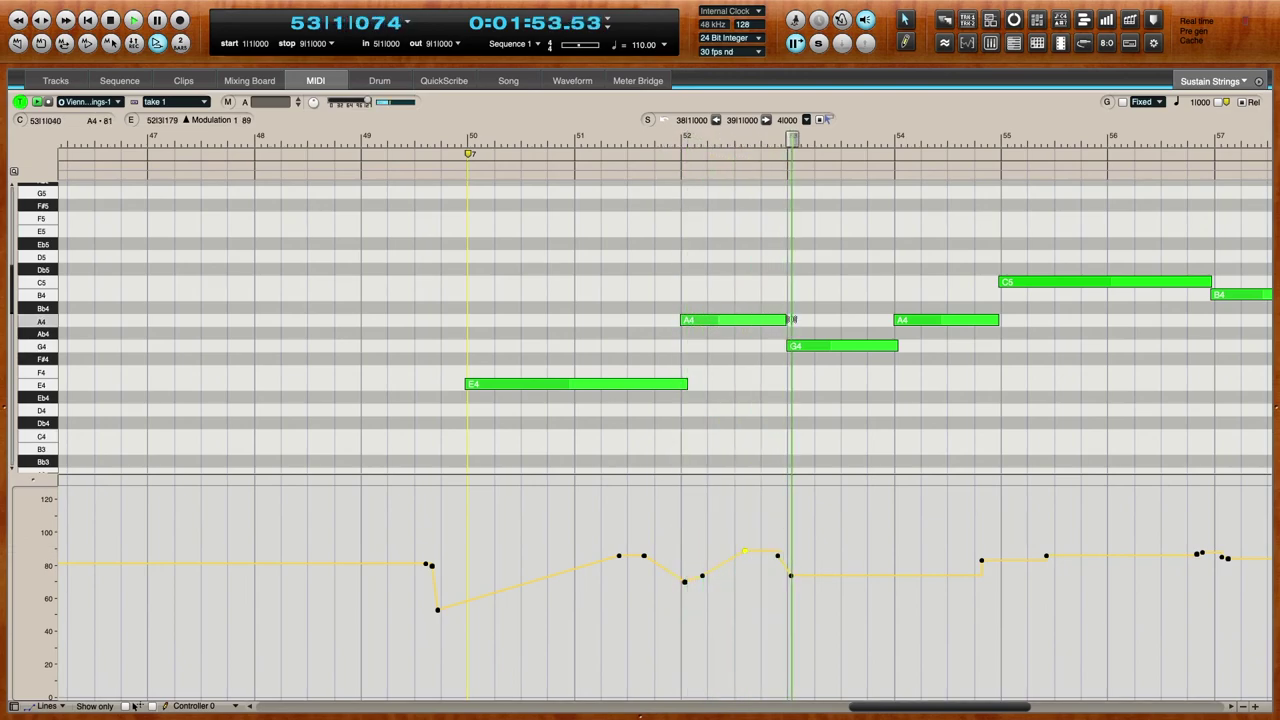
drag(794, 318, 800, 318)
drag(798, 575, 956, 551)
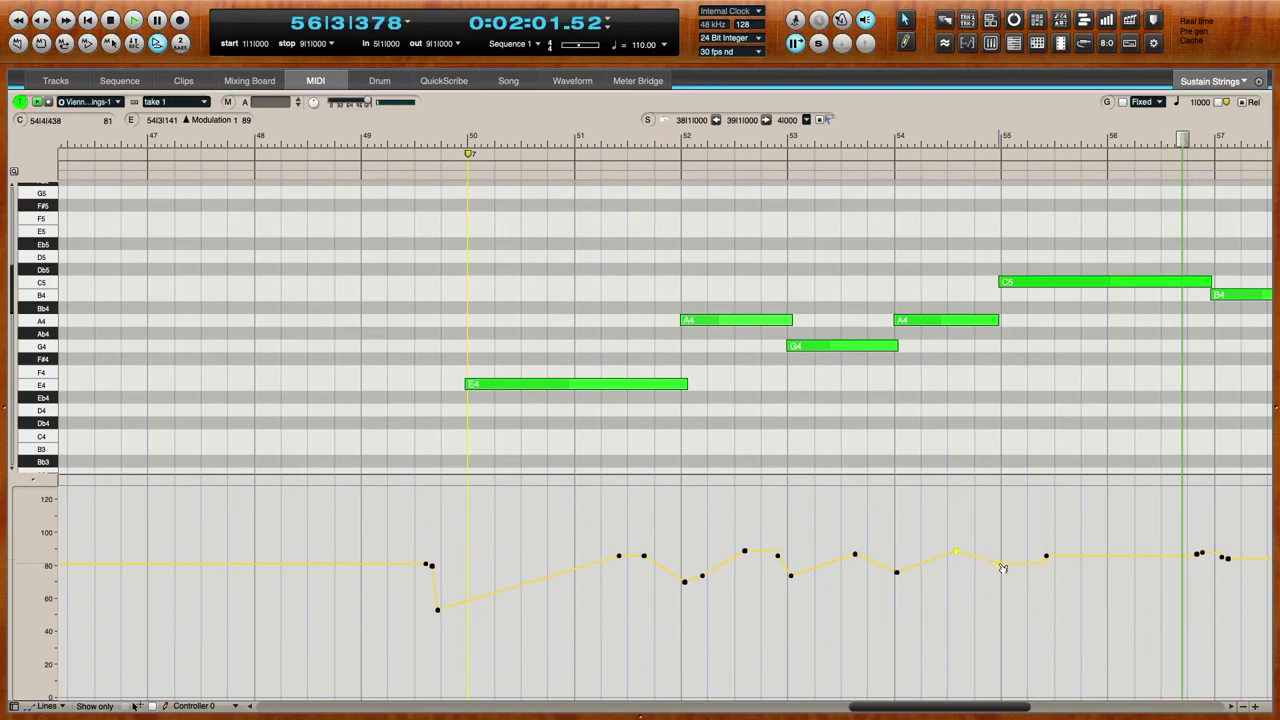
key(super+z)
key(super+z)
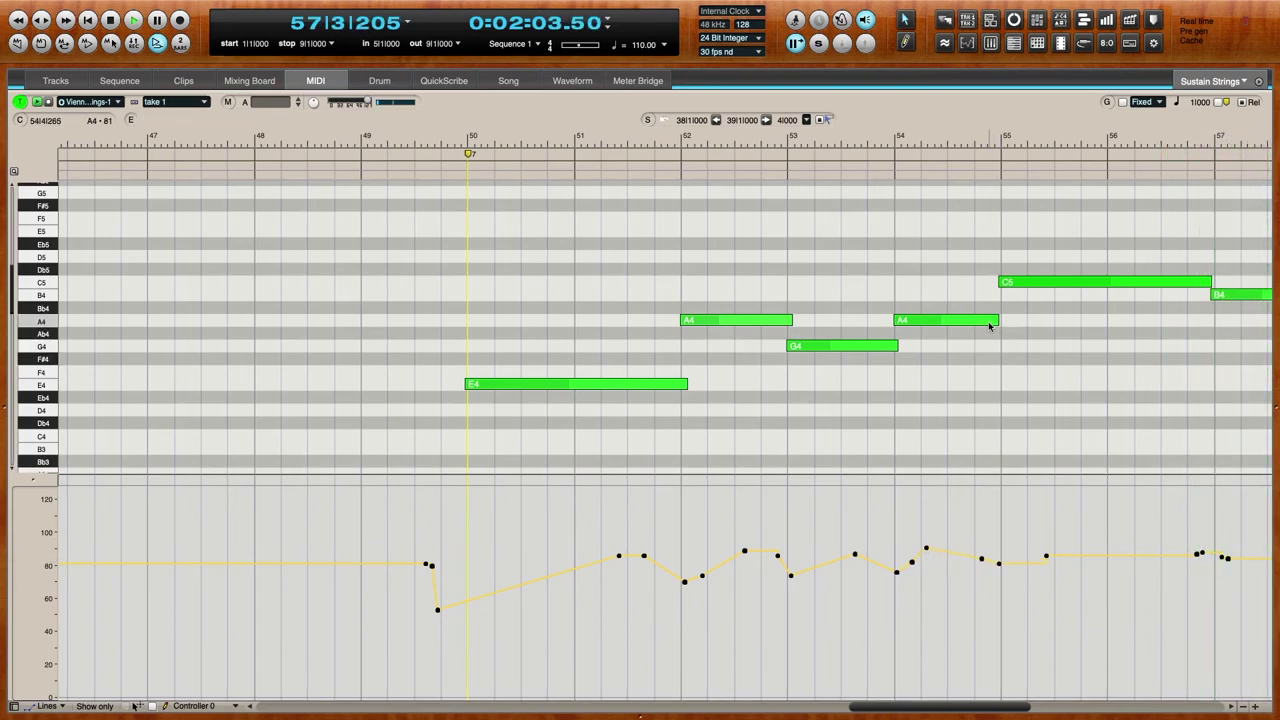
drag(1003, 318, 1006, 318)
- Play from bar 50, shape modulation swells peaking at about 95 over C5 and B4, and extend C5 to overlap B4
click(457, 142)
key(space)
scroll(731, 362, right, 3)
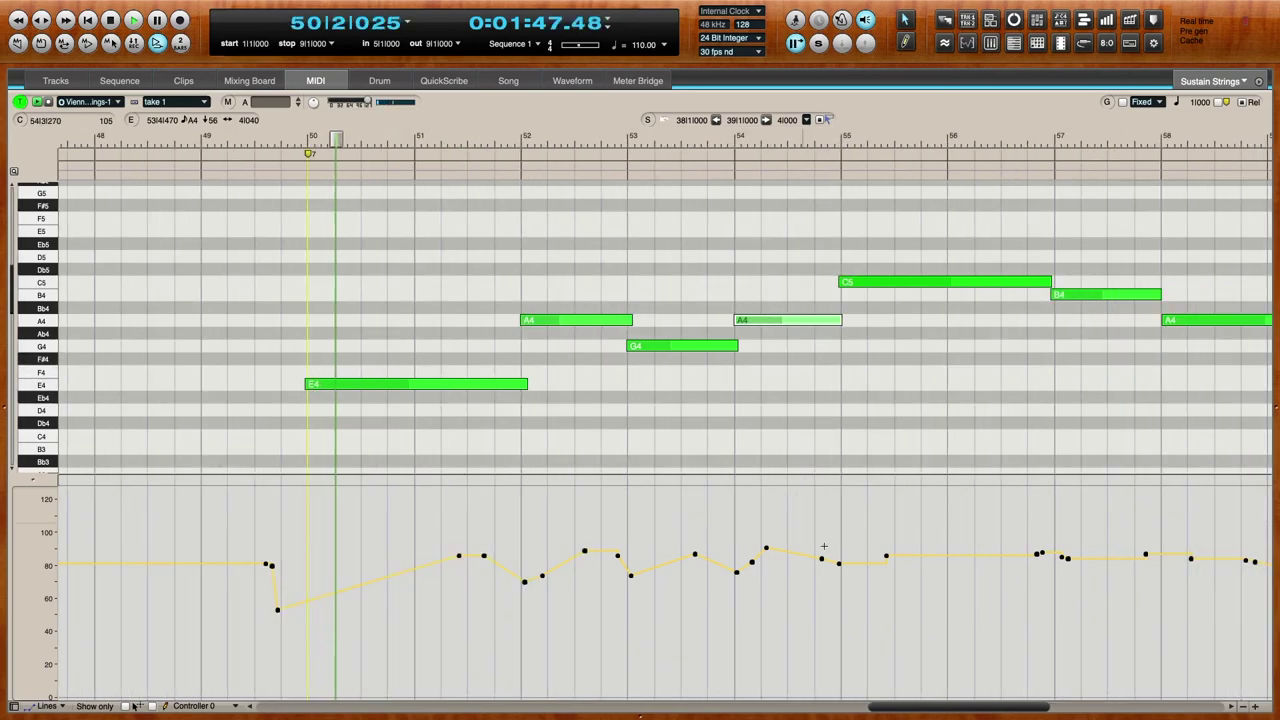
mouse_move(886, 555)
mouse_down()
mouse_move(995, 540)
mouse_move(1053, 562)
mouse_move(1132, 541)
mouse_up()
click(1059, 283)
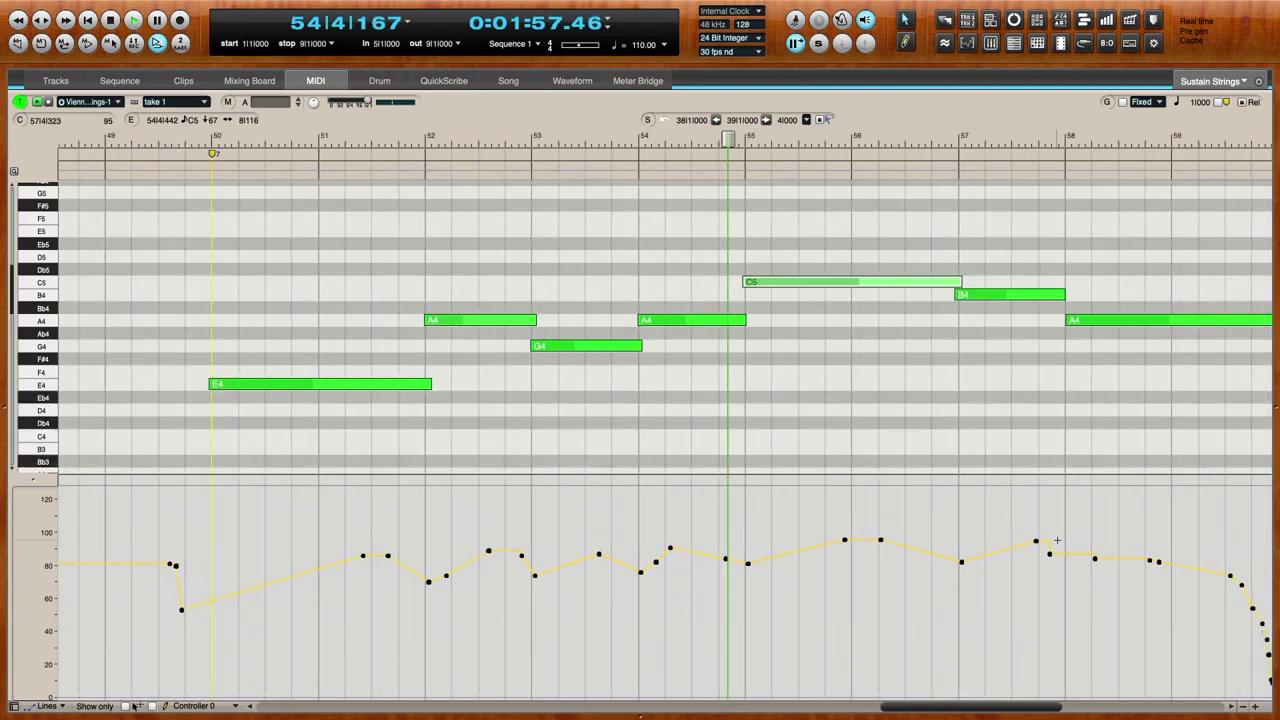
- Fade the final A4's modulation to about 40 at bar 60 and 0 just after, and end the note at bar 60
drag(1050, 553, 1194, 544)
scroll(1194, 540, right, 3)
drag(930, 546, 1040, 702)
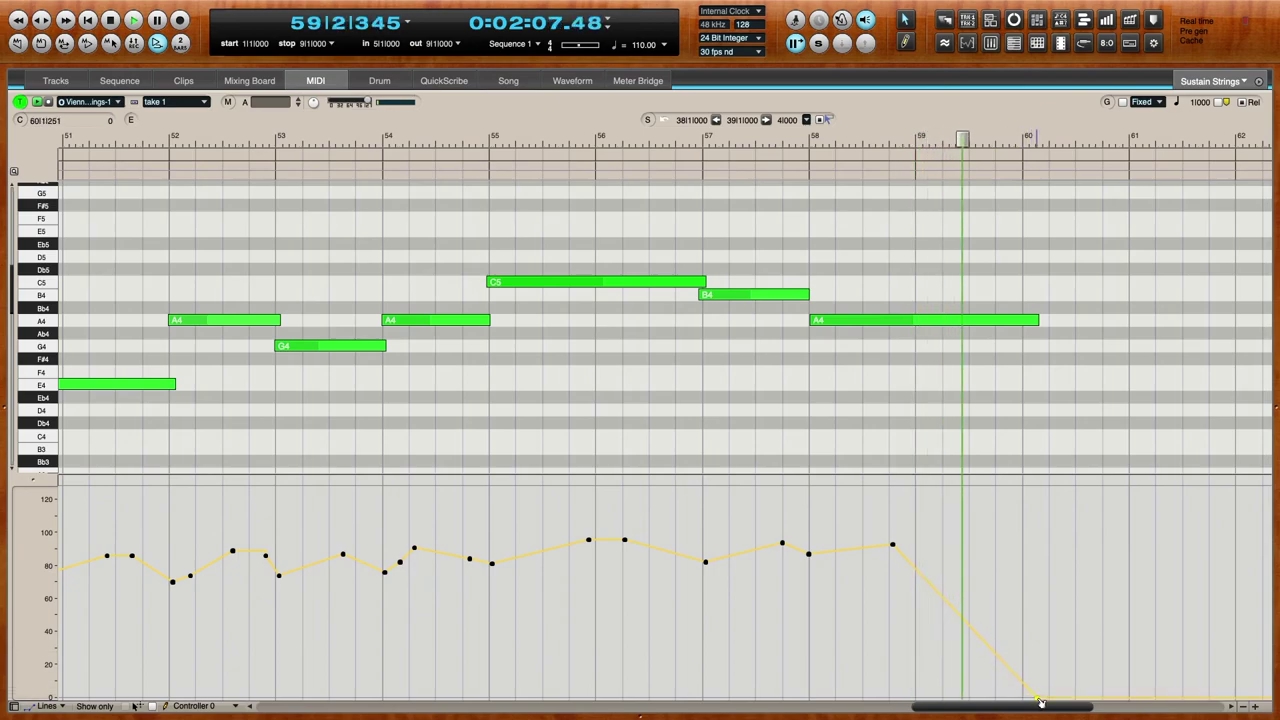
mouse_move(893, 544)
mouse_down()
mouse_move(870, 540)
mouse_move(974, 586)
mouse_move(1023, 631)
mouse_up()
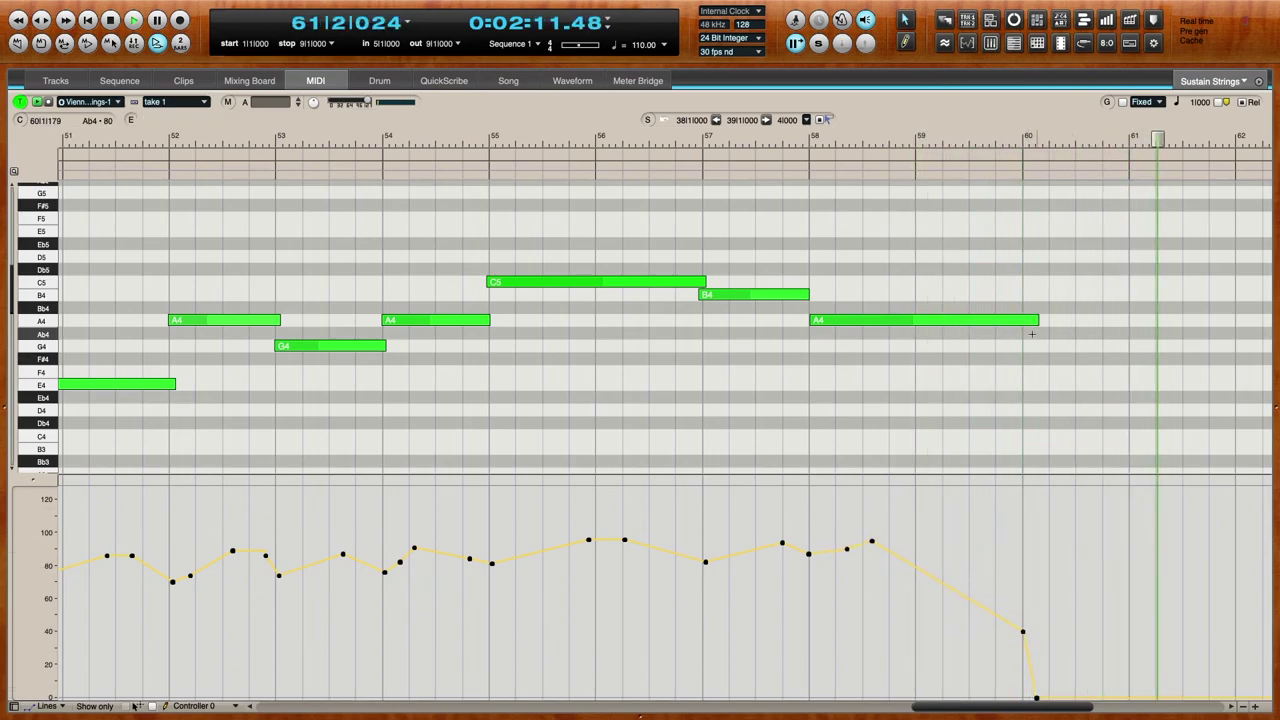
drag(1037, 320, 1028, 313)
key(space)
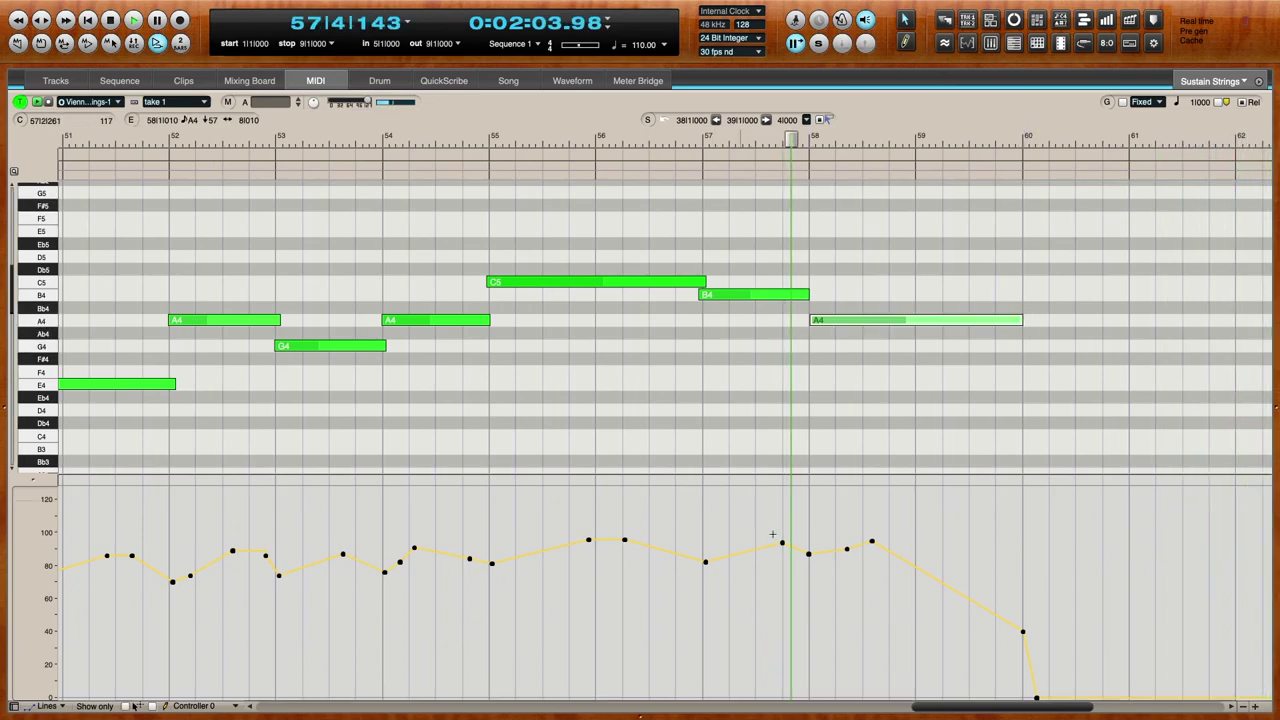
- Rework the final A4's modulation to dip to about 76 at bar 58 and swell to about 92 before the fade
click(811, 554)
mouse_move(808, 554)
mouse_down()
mouse_move(808, 572)
mouse_move(772, 543)
mouse_move(799, 562)
mouse_move(876, 546)
mouse_move(964, 555)
mouse_up()
click(795, 556)
click(811, 554)
key(Delete)
click(847, 549)
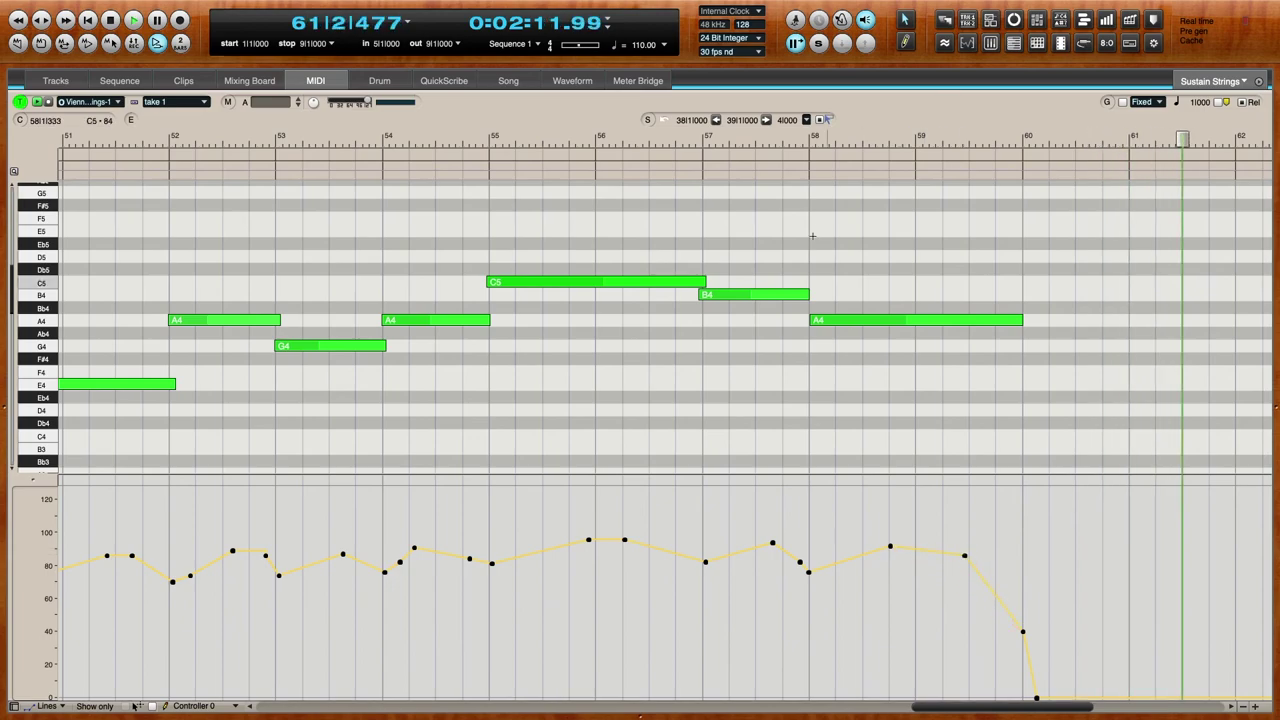
- Replay the passage from bar 50 and set the Vienna Sustain Strings levels to -1.2 for 03S VI-14 and -6.5 for 13S VA-10
drag(551, 139, 88, 139)
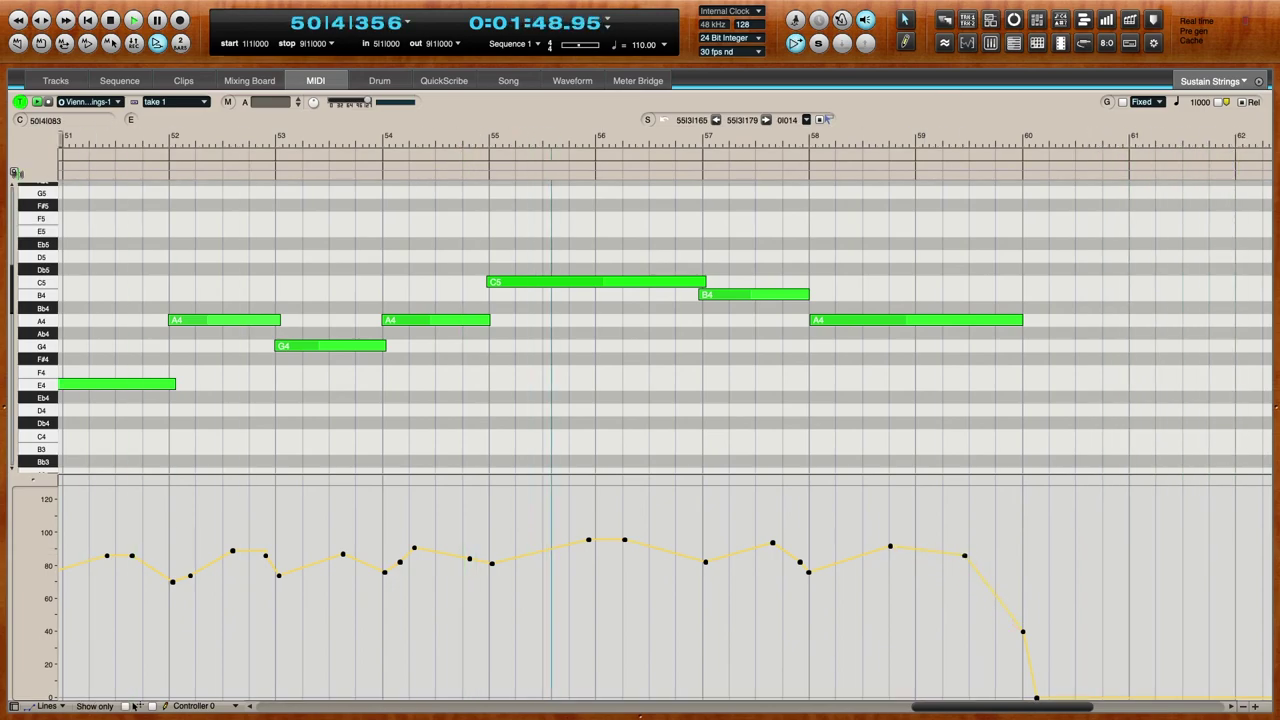
click(57, 81)
scroll(217, 472, down, 5)
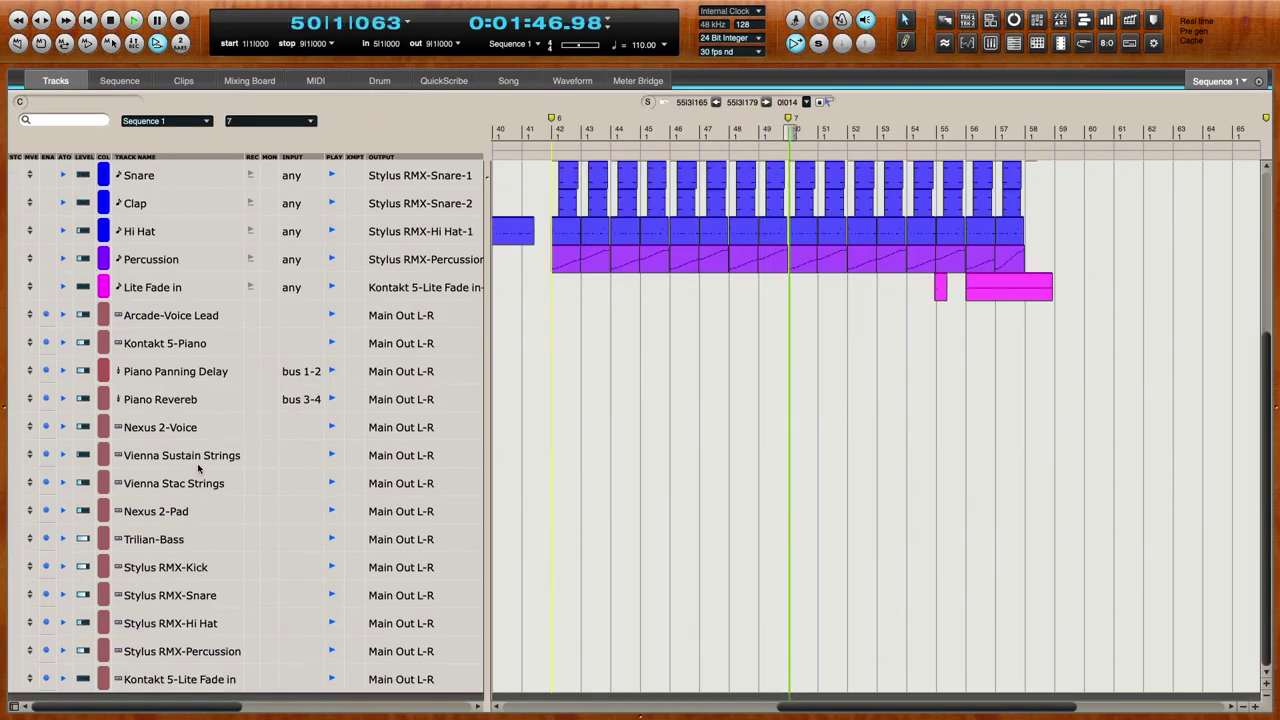
double_click(198, 461)
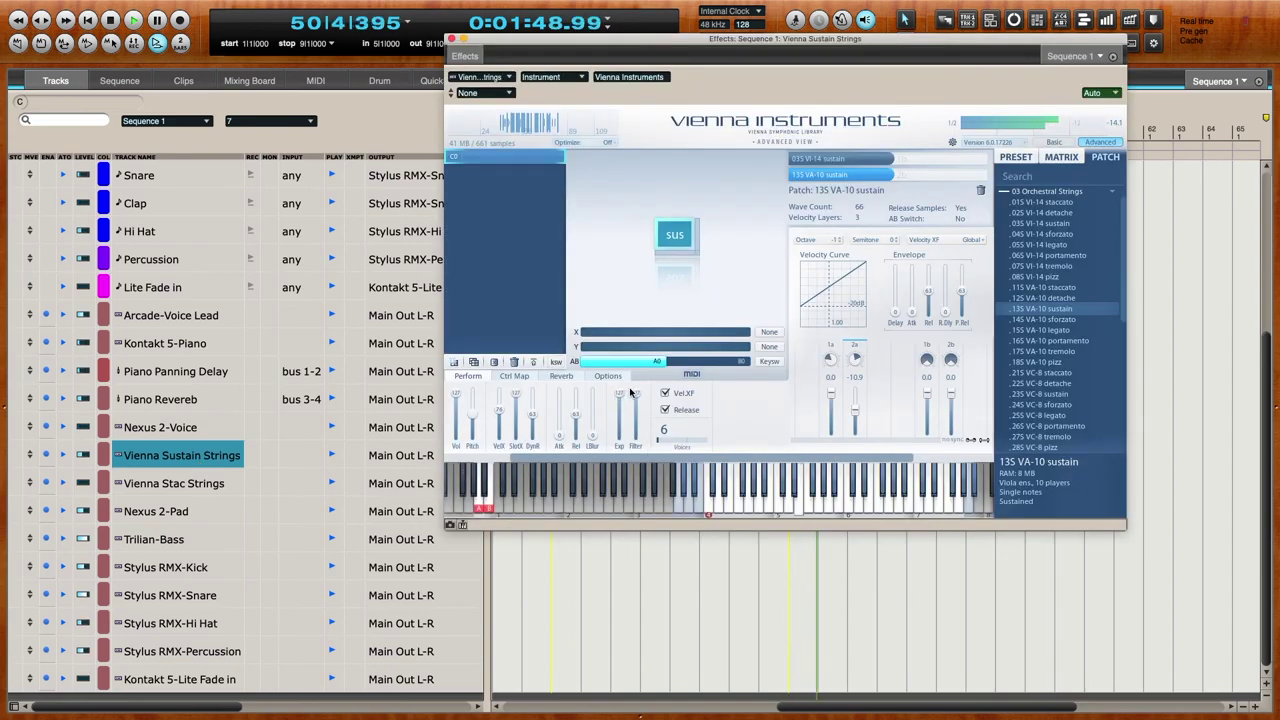
drag(634, 393, 640, 404)
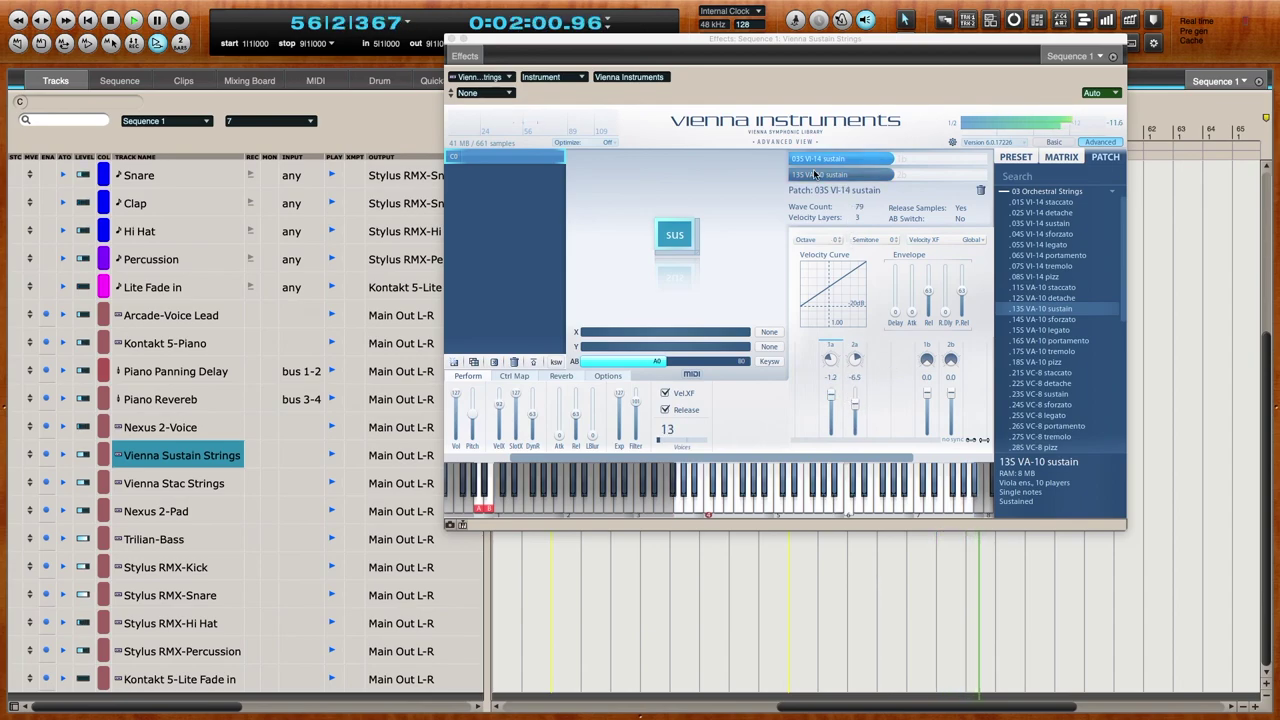
click(451, 41)
- Rename the new audio track Timpani and place it between Lite Fade in and Arcade-Voice Lead
scroll(938, 285, up, 5)
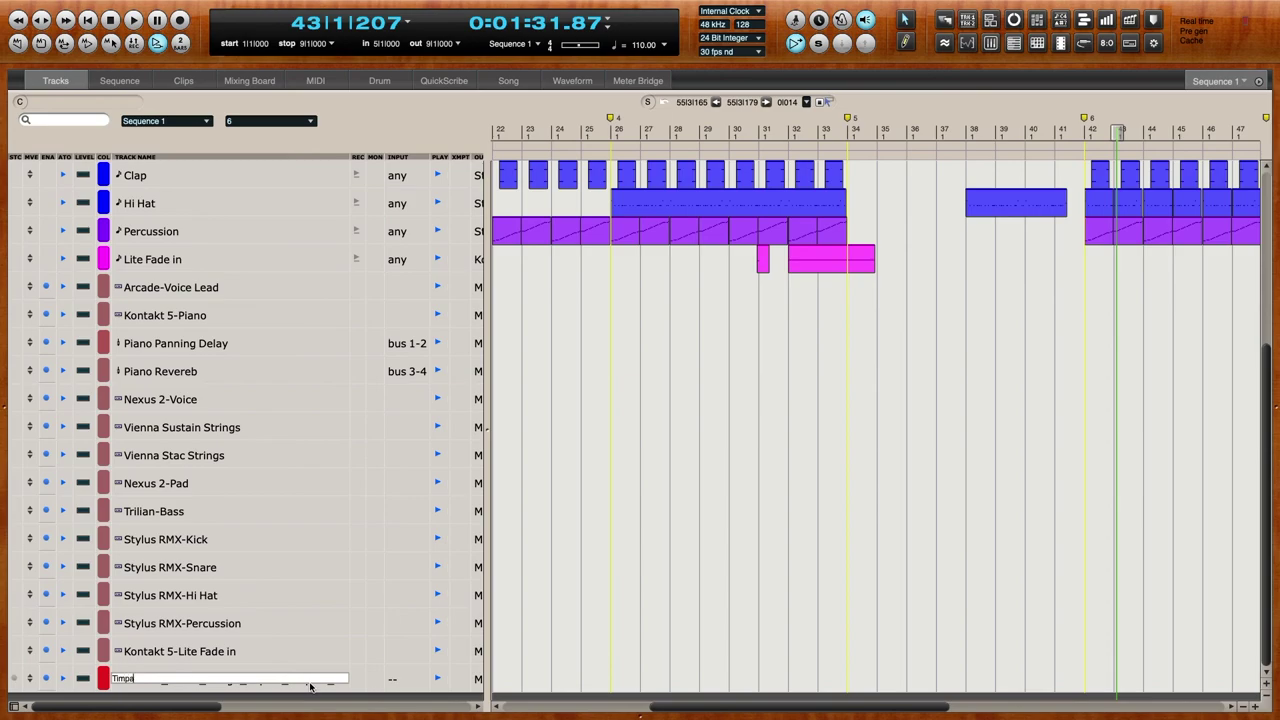
text(ni)
key(Return)
drag(33, 679, 30, 287)
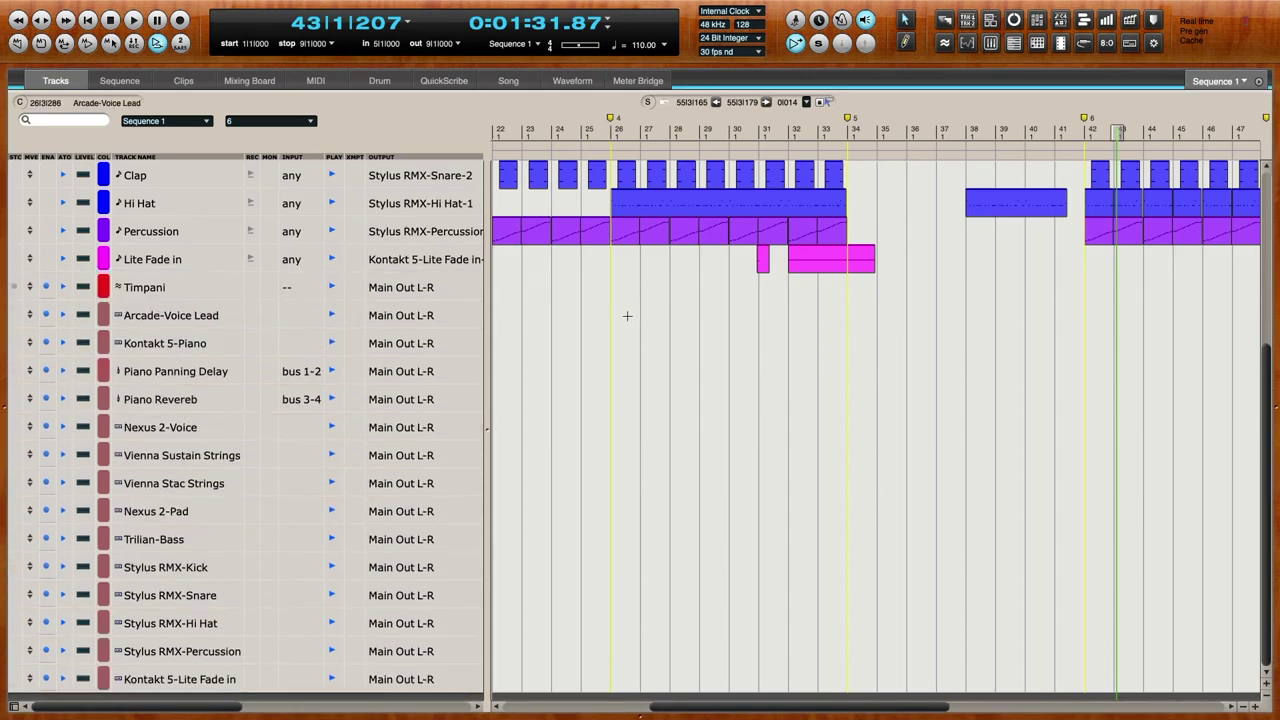
- Move the timpani impact soundbite from the start of the sequence to bar 40 on the Timpani track
scroll(600, 310, left, 10)
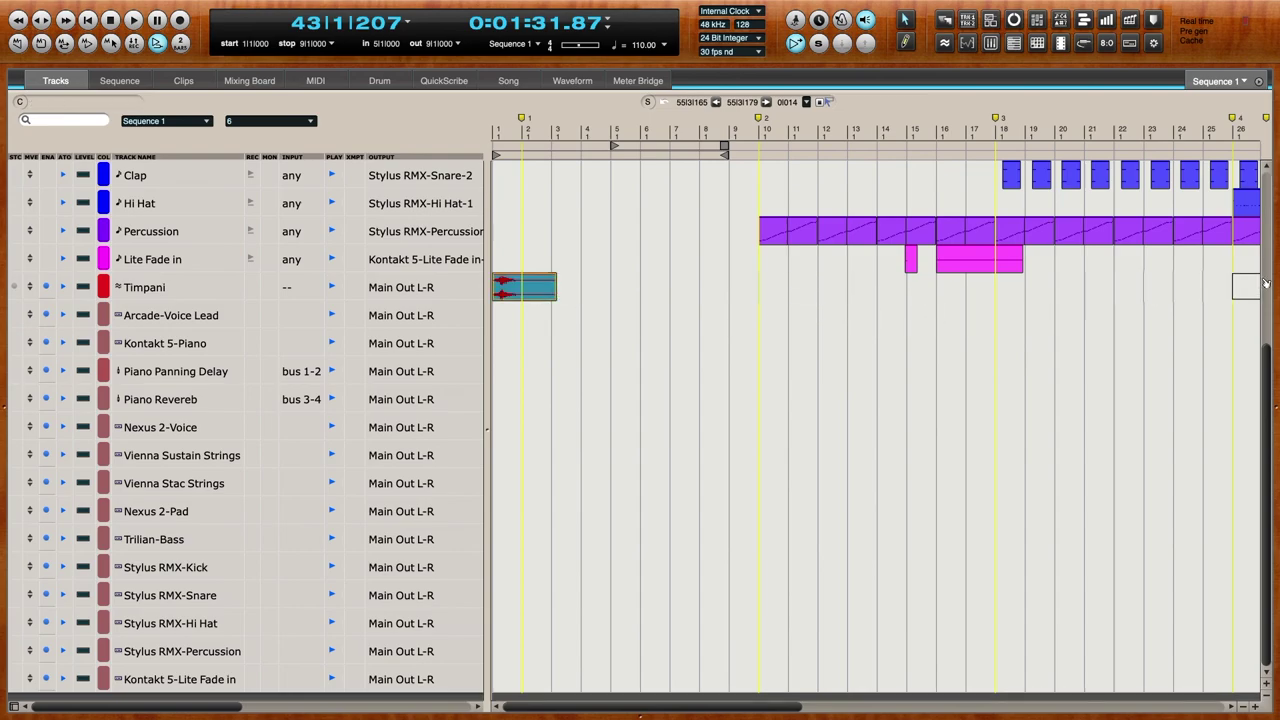
drag(1265, 283, 1206, 286)
scroll(1168, 286, right, 10)
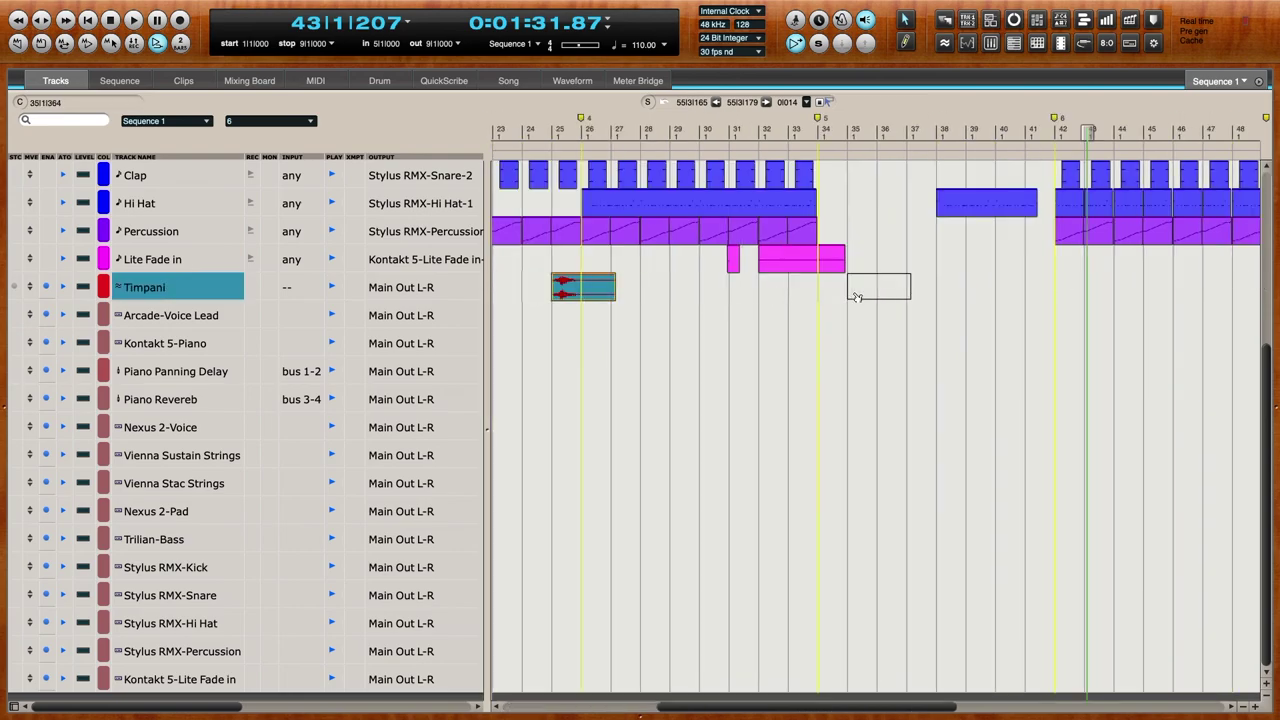
drag(1019, 287, 1019, 287)
- Play from just before bar 40, open the timpani soundbite in a full-size Sequence editor, and enlarge the Timpani track's height
click(976, 130)
double_click(1040, 292)
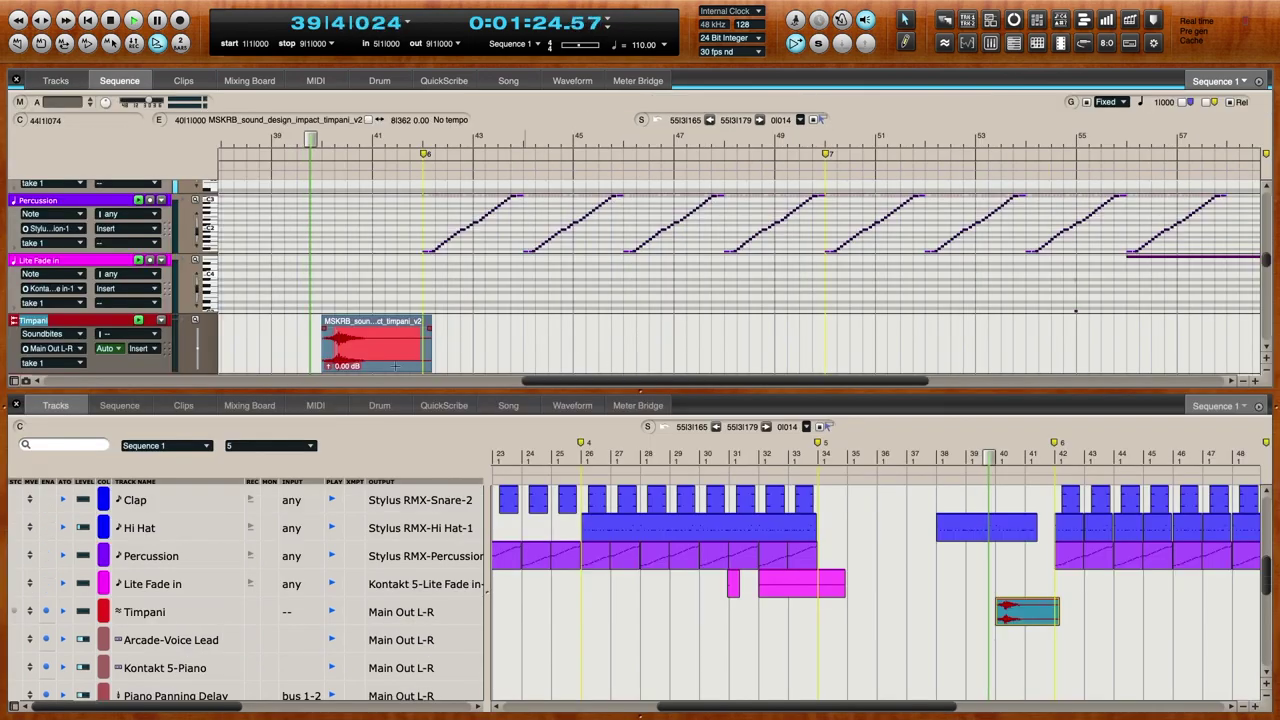
click(15, 406)
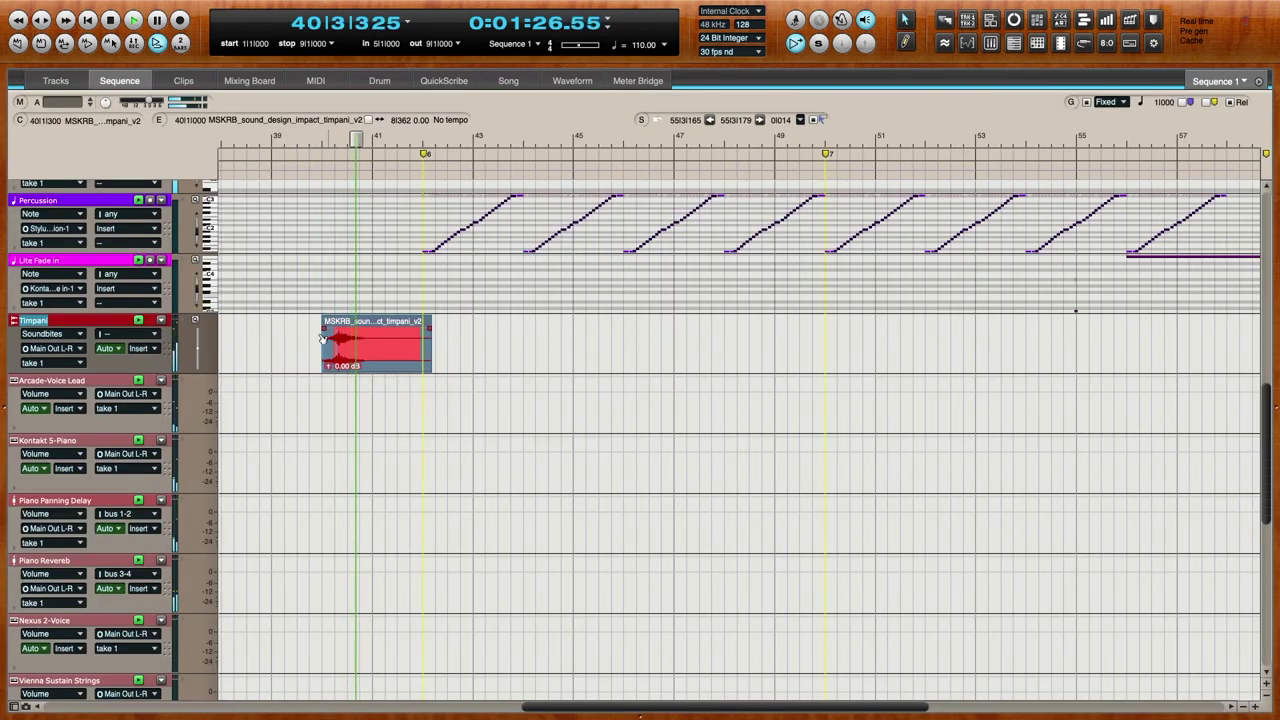
drag(128, 480, 128, 568)
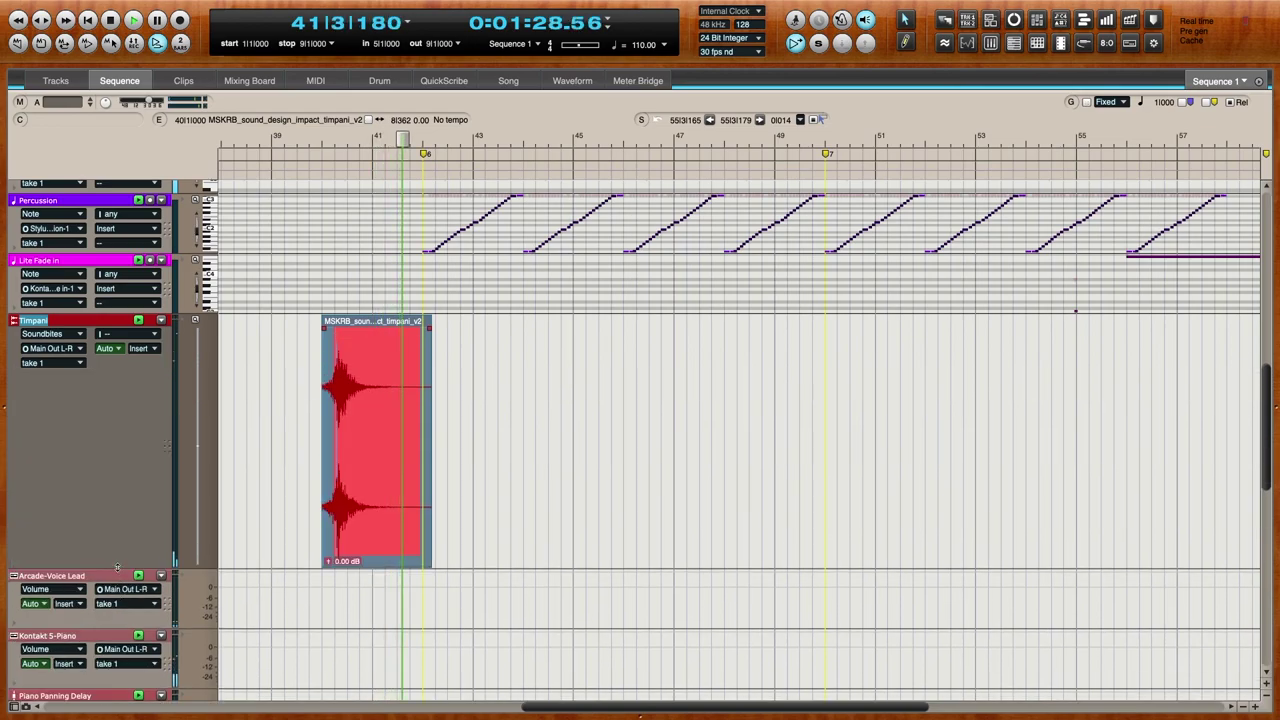
- Move the timpani soundbite to 41|3|344 with the grid off, aligning its hit with bar 42, and play the transition
key(super+Right)
key(super+Right)
key(super+Right)
drag(796, 468, 1050, 464)
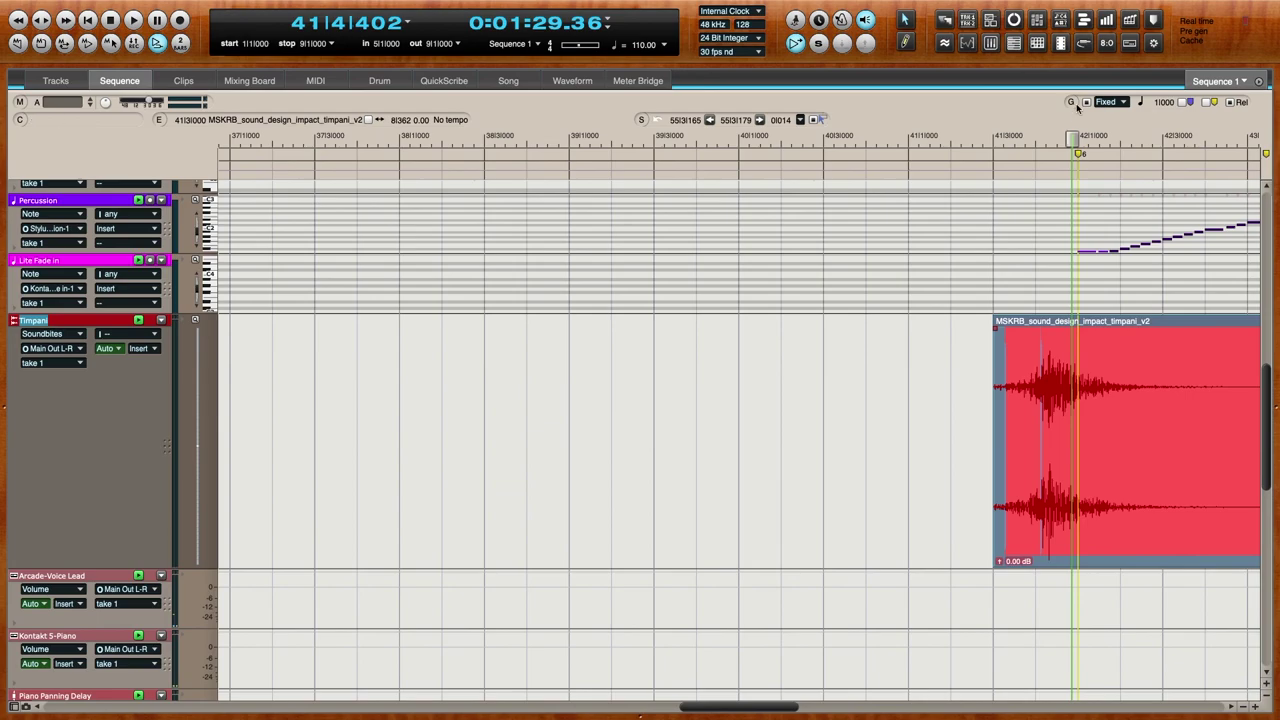
drag(1110, 413, 1134, 411)
drag(994, 133, 941, 138)
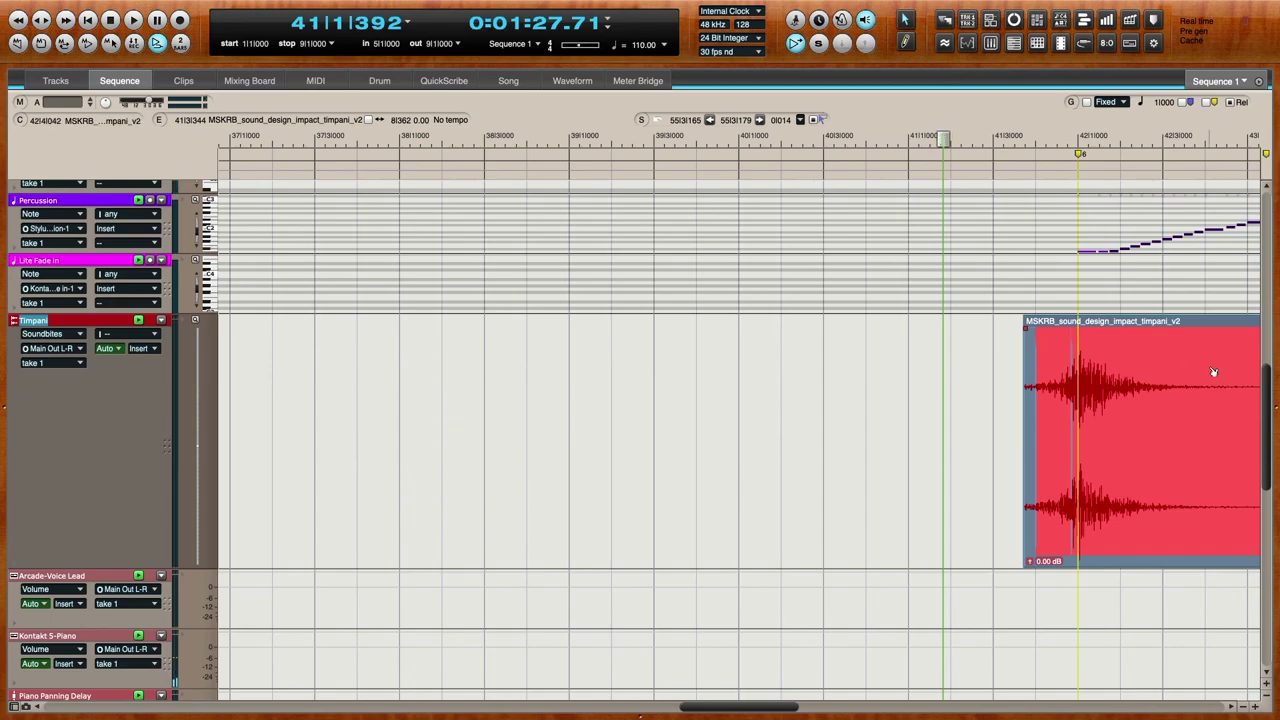
key(space)
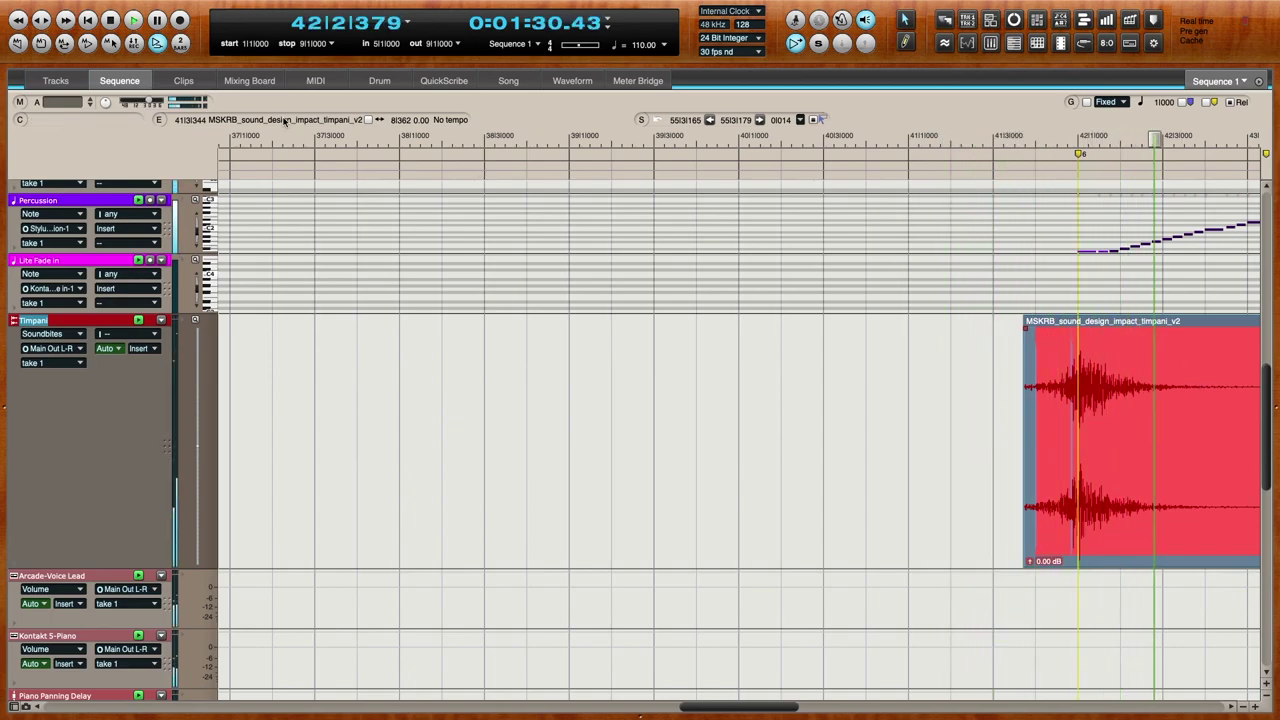
- Show the Kick track in the Drum editor and add a D2 kick hit on the downbeat of bar 38
click(60, 82)
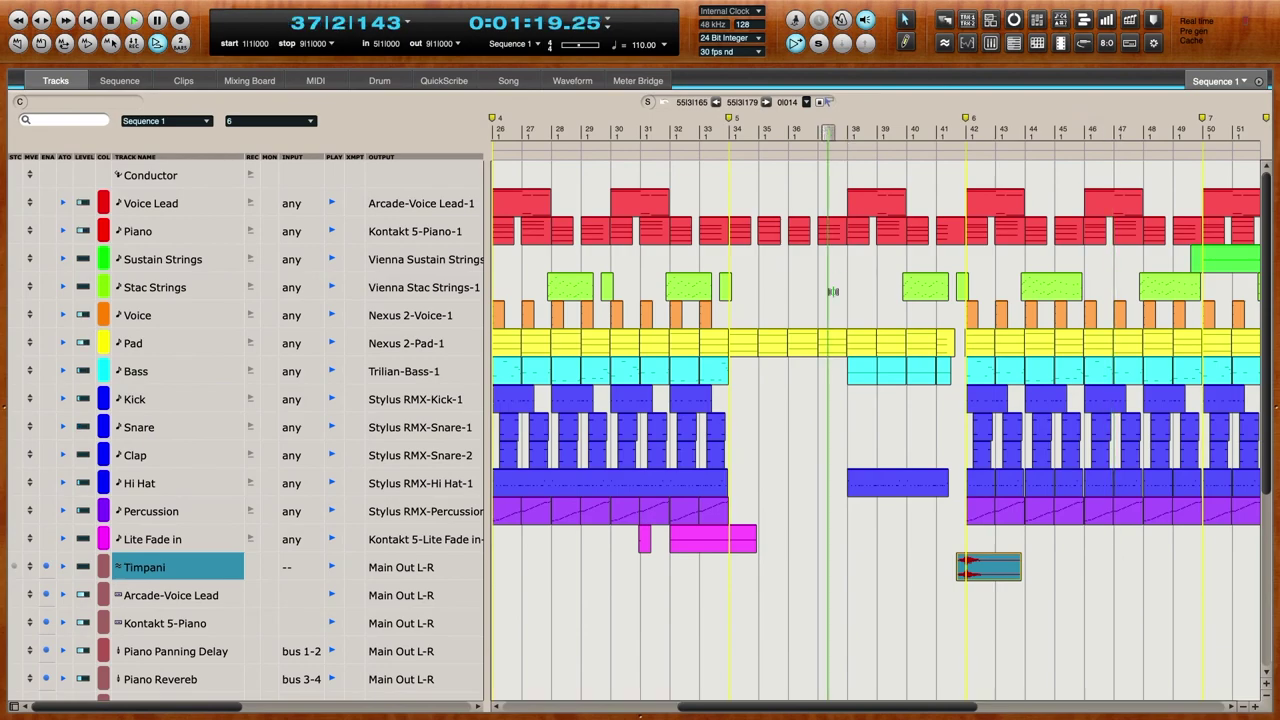
click(368, 81)
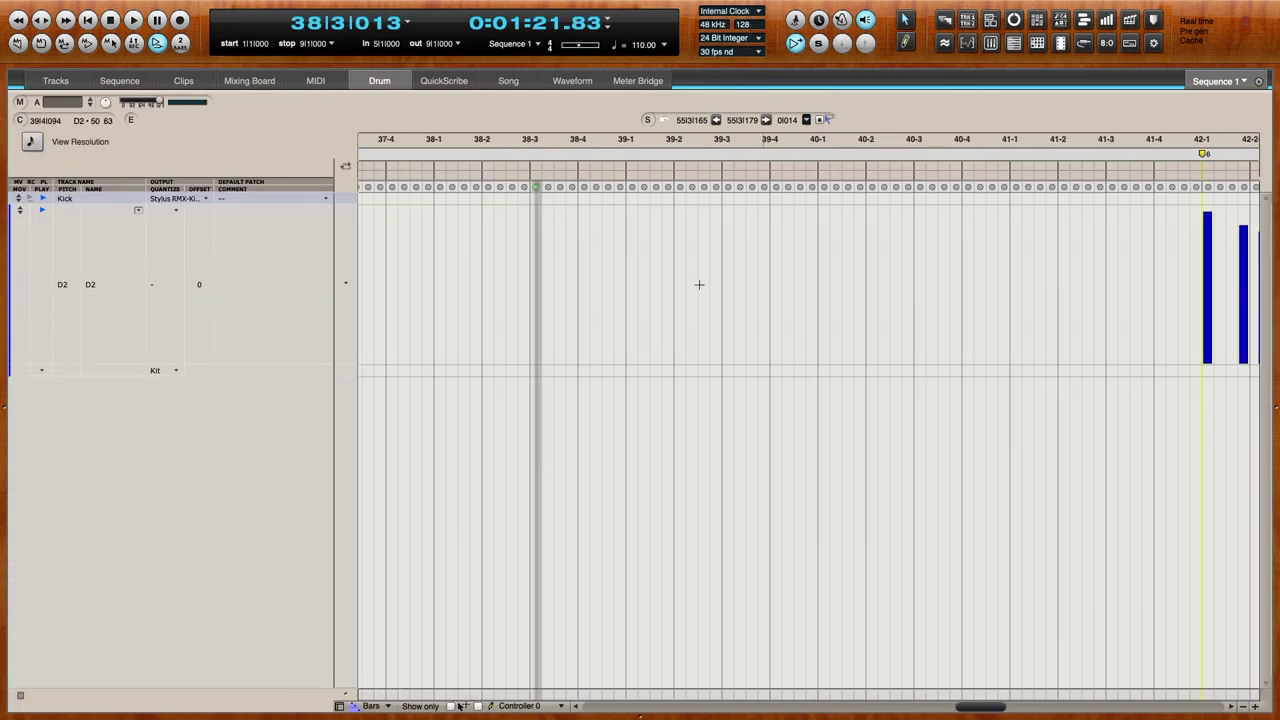
scroll(458, 234, left, 1)
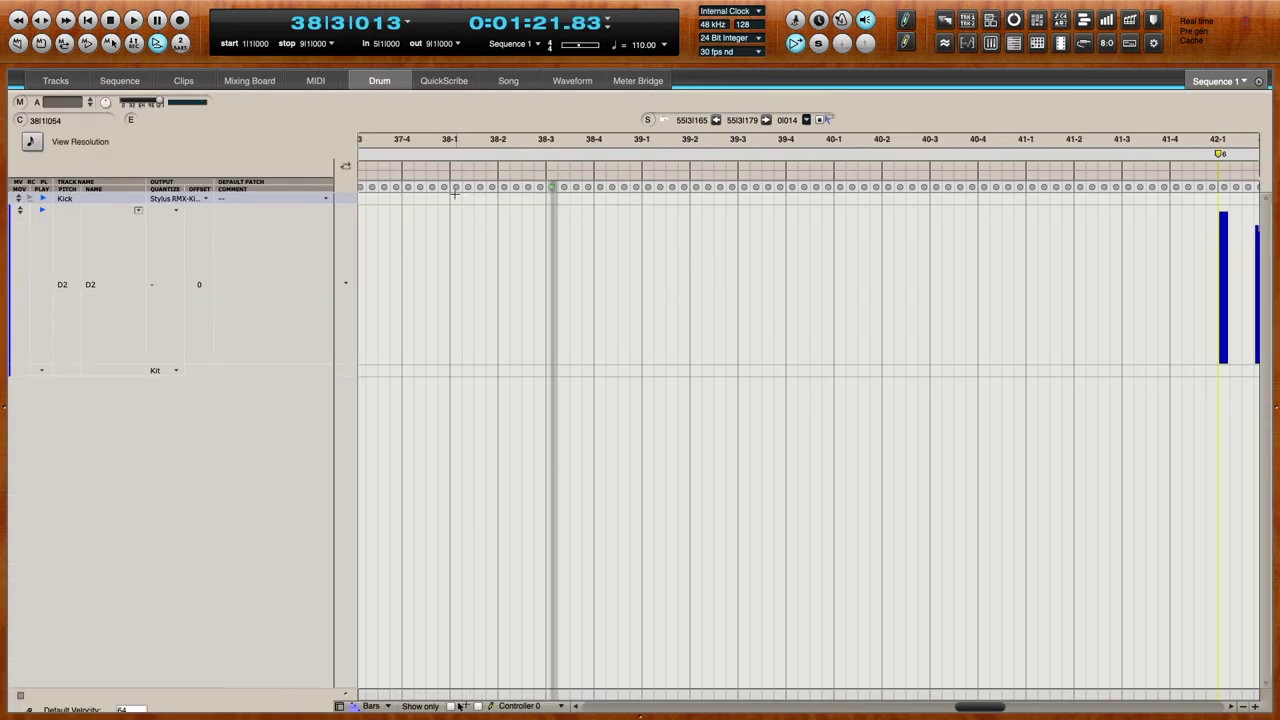
click(361, 188)
scroll(492, 222, left, 1)
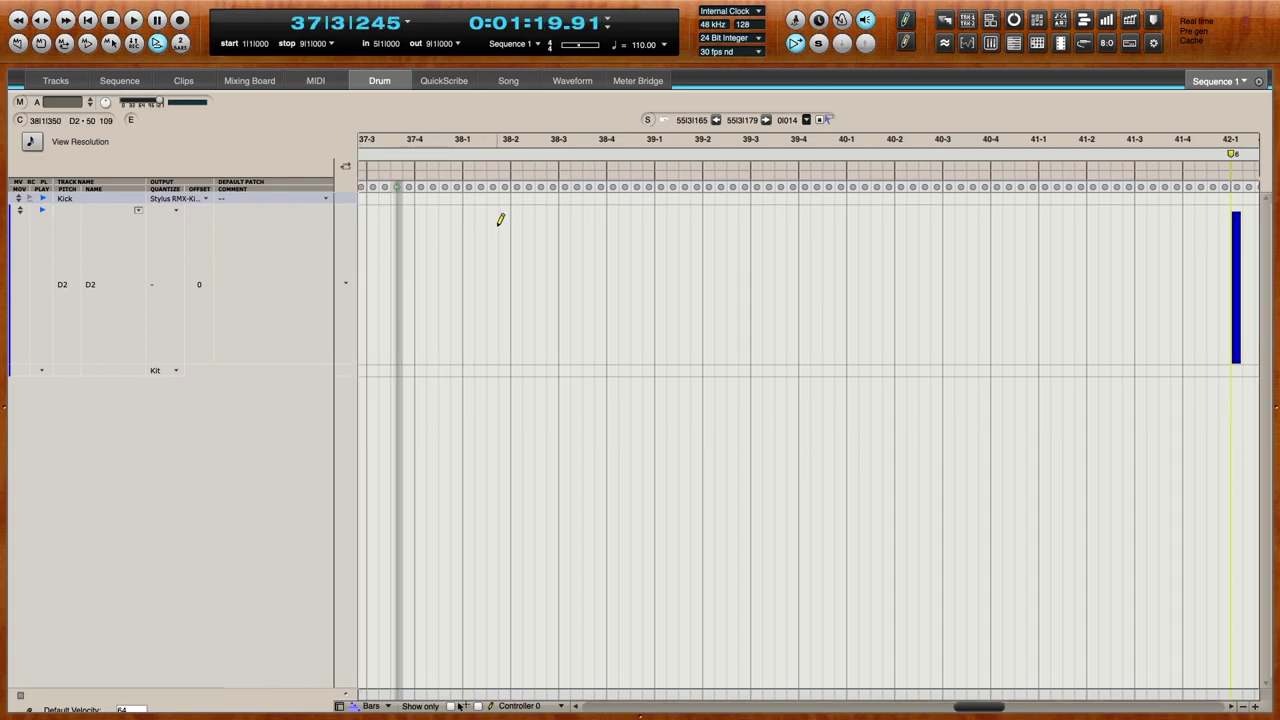
click(469, 218)
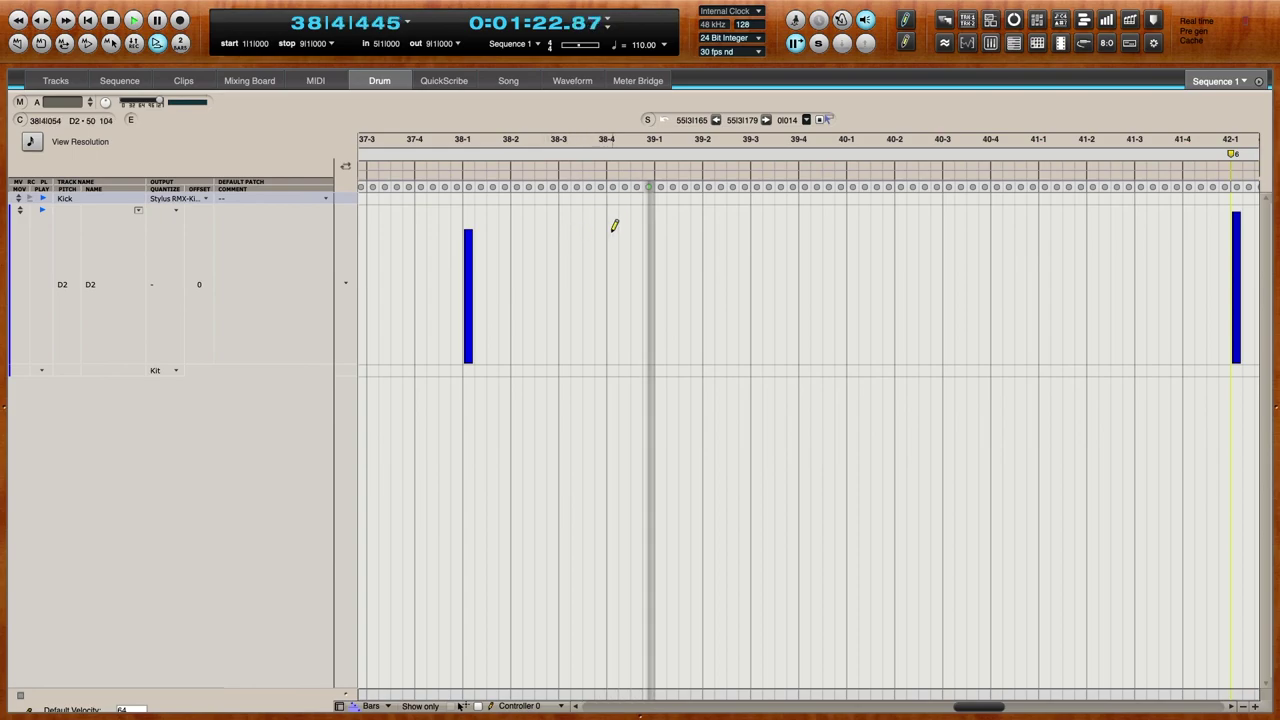
- Add a softer kick hit on the last sixteenth of bar 38 and a strong one on the downbeat of bar 39
key(space)
click(647, 258)
click(660, 221)
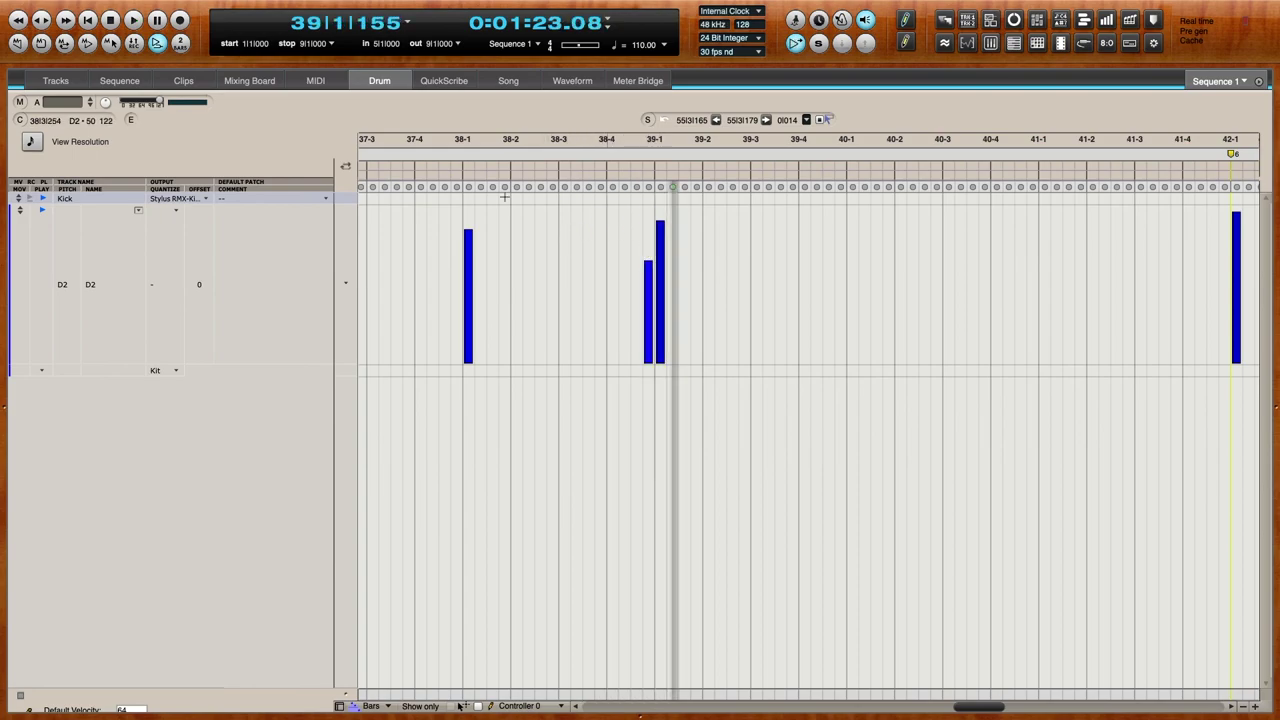
- Replay from bar 38, raise its downbeat kick's velocity slightly, and move the pickup hit before bar 39 one sixteenth earlier
click(452, 186)
key(space)
click(468, 221)
key(space)
click(636, 262)
click(649, 260)
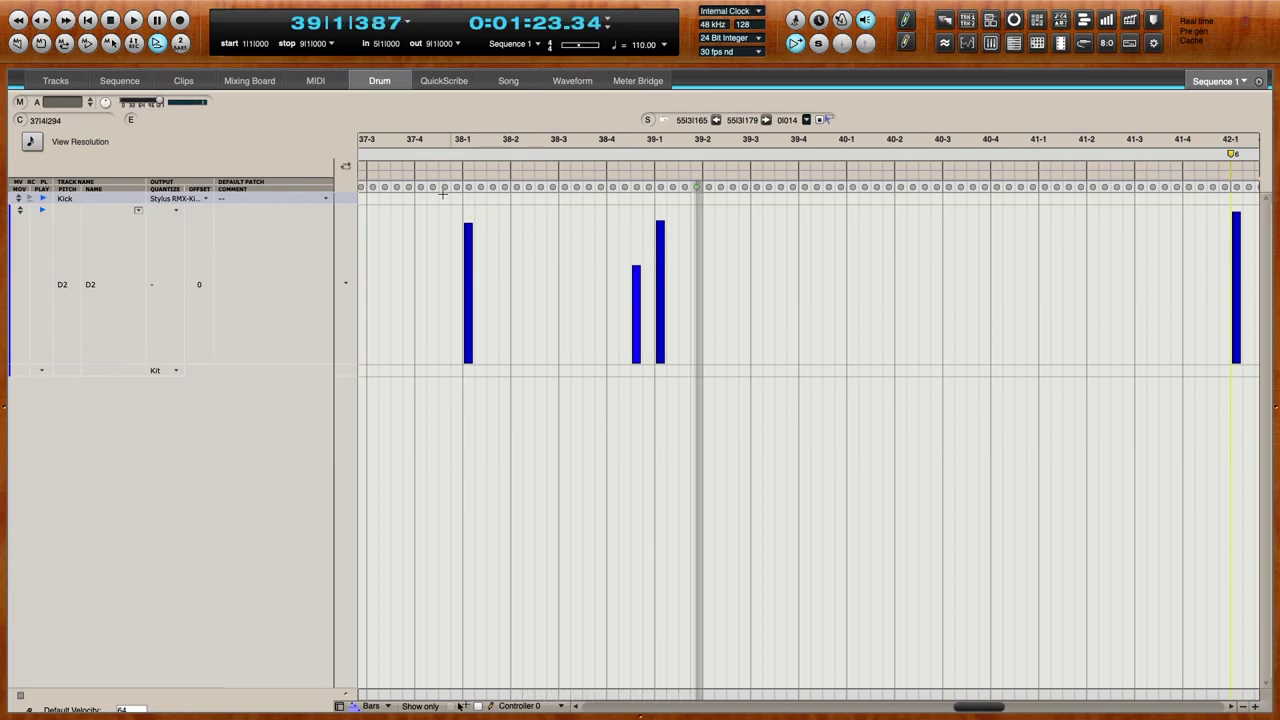
- Add kick hits on the downbeats of bars 40 and 41, the third sixteenth of 40|4, and the last sixteenth of 41|1
click(459, 706)
key(space)
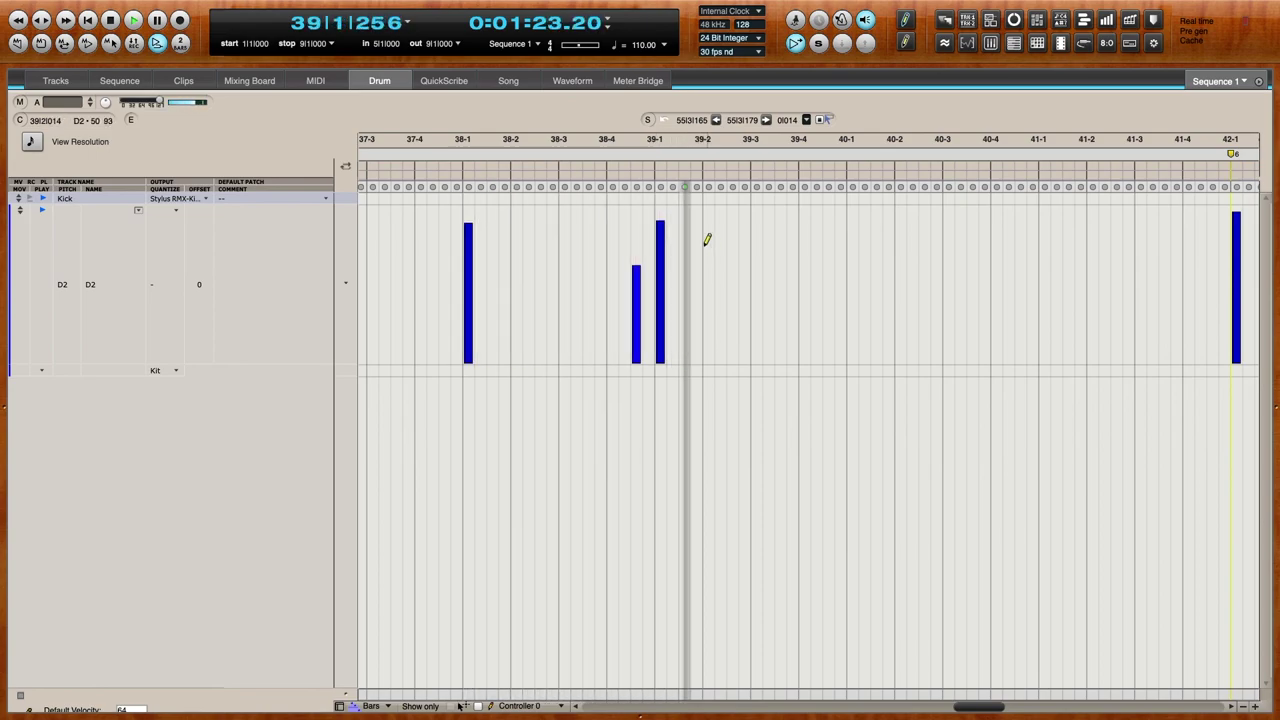
click(852, 218)
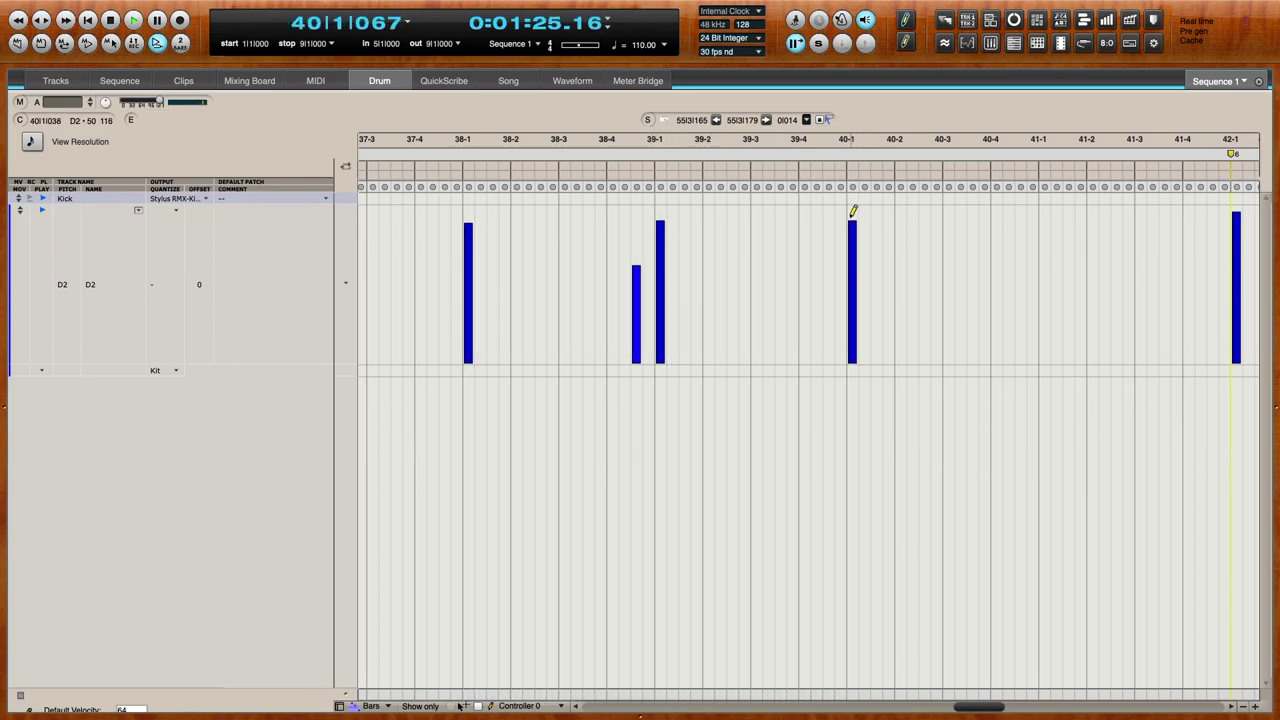
click(1008, 252)
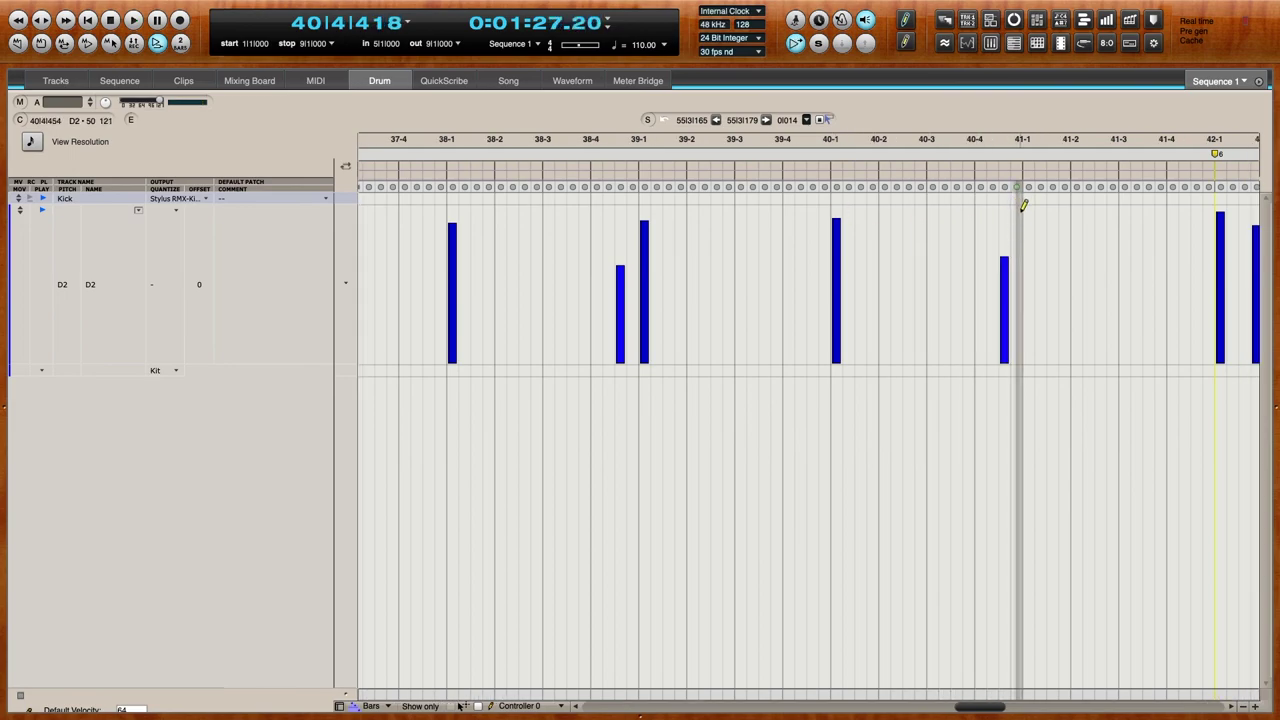
click(1027, 215)
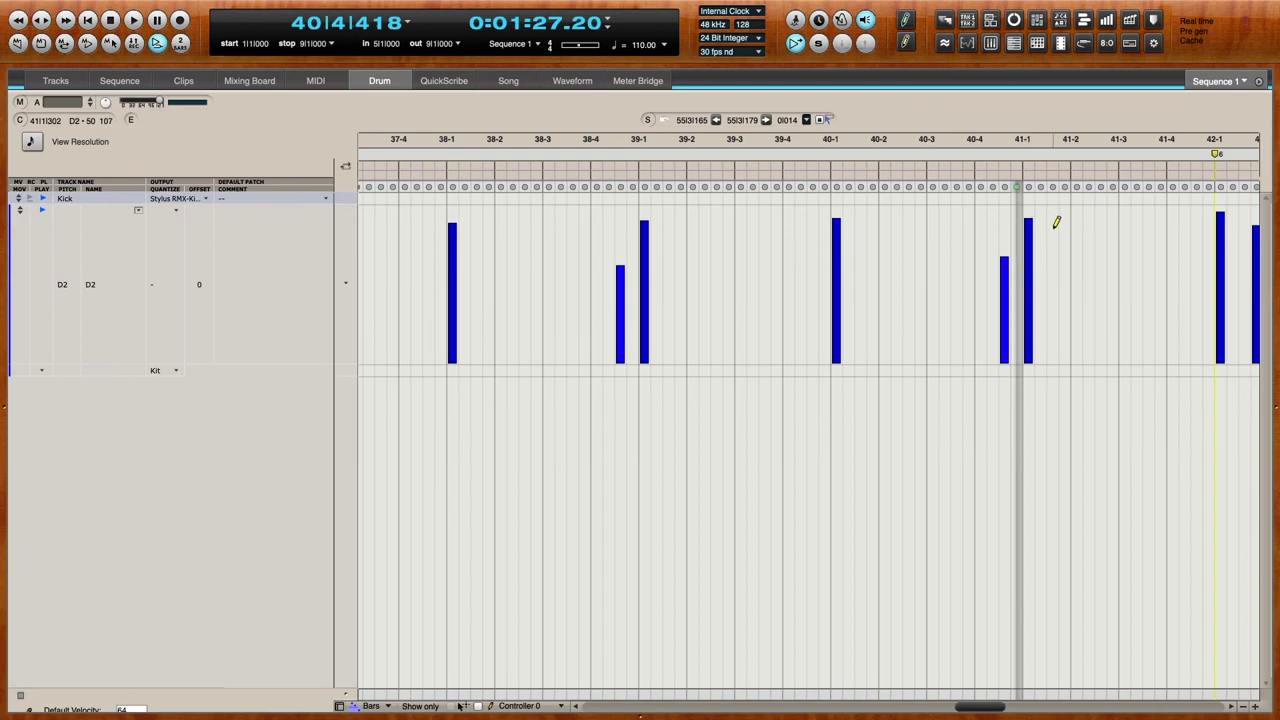
click(1064, 236)
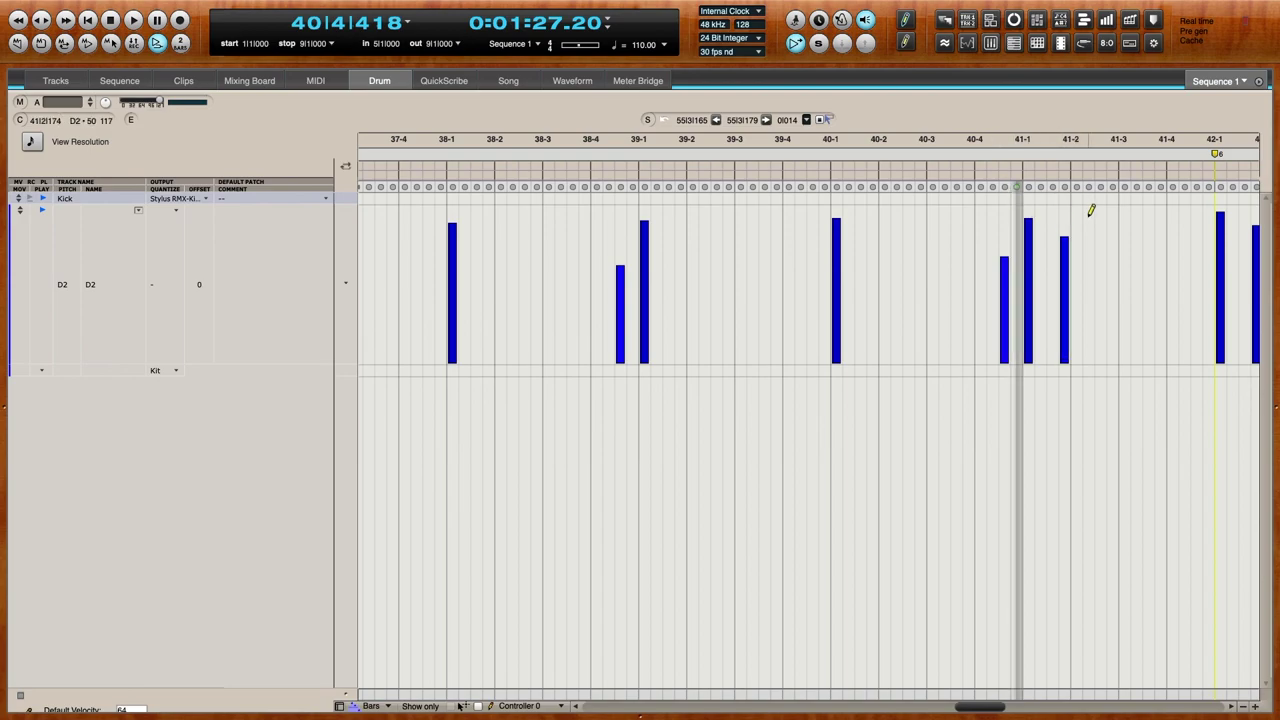
- Play the new kick pattern from just before bar 38 into bar 42 and review the arrangement in the Tracks overview
click(443, 187)
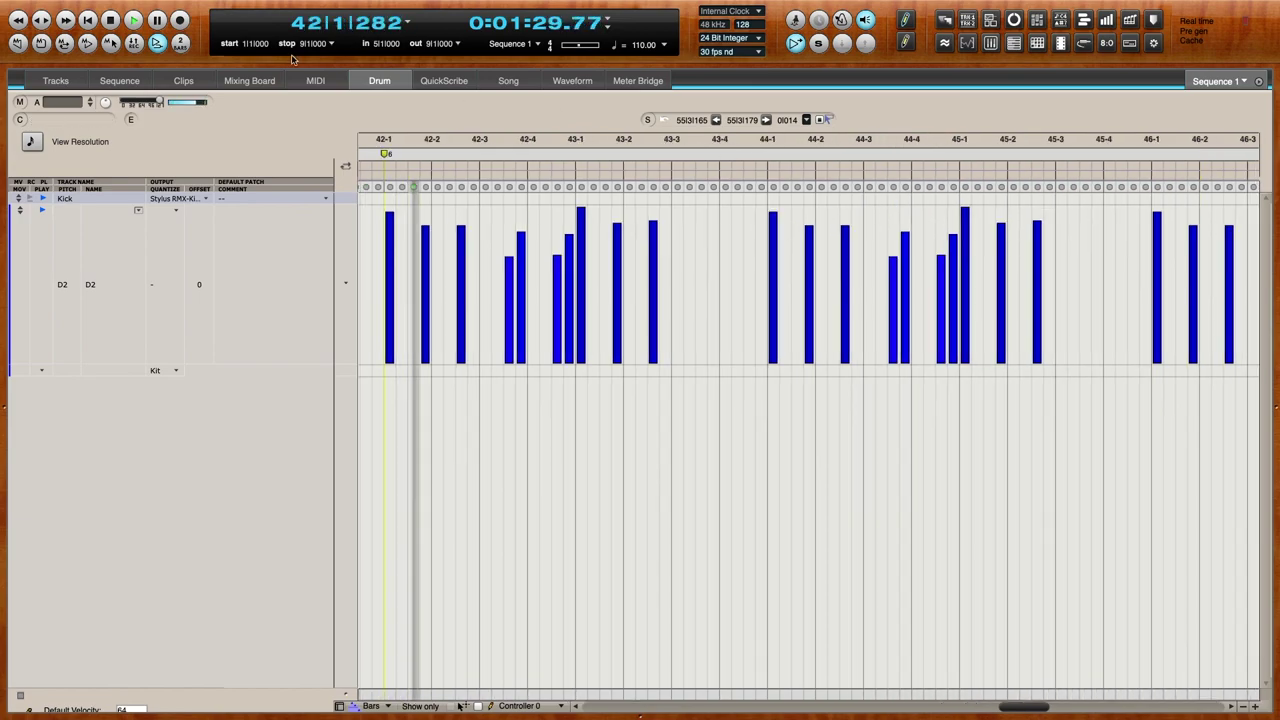
click(57, 81)
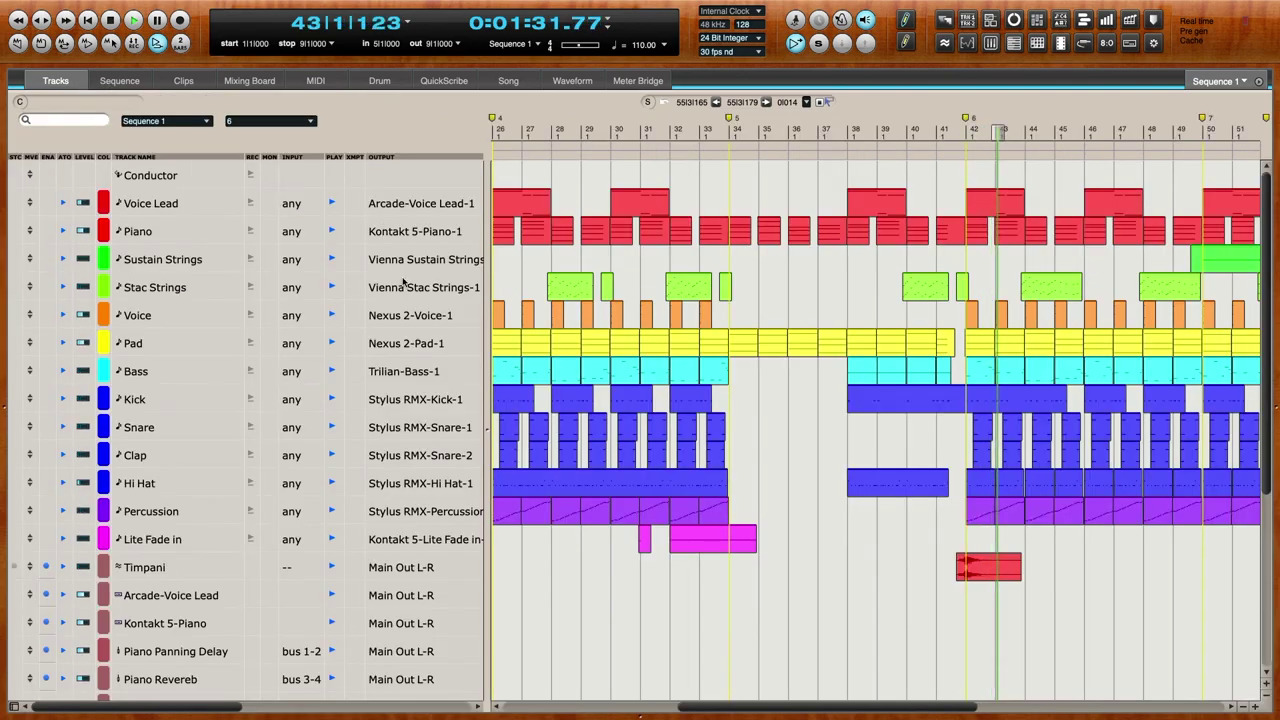
scroll(685, 340, right, 3)
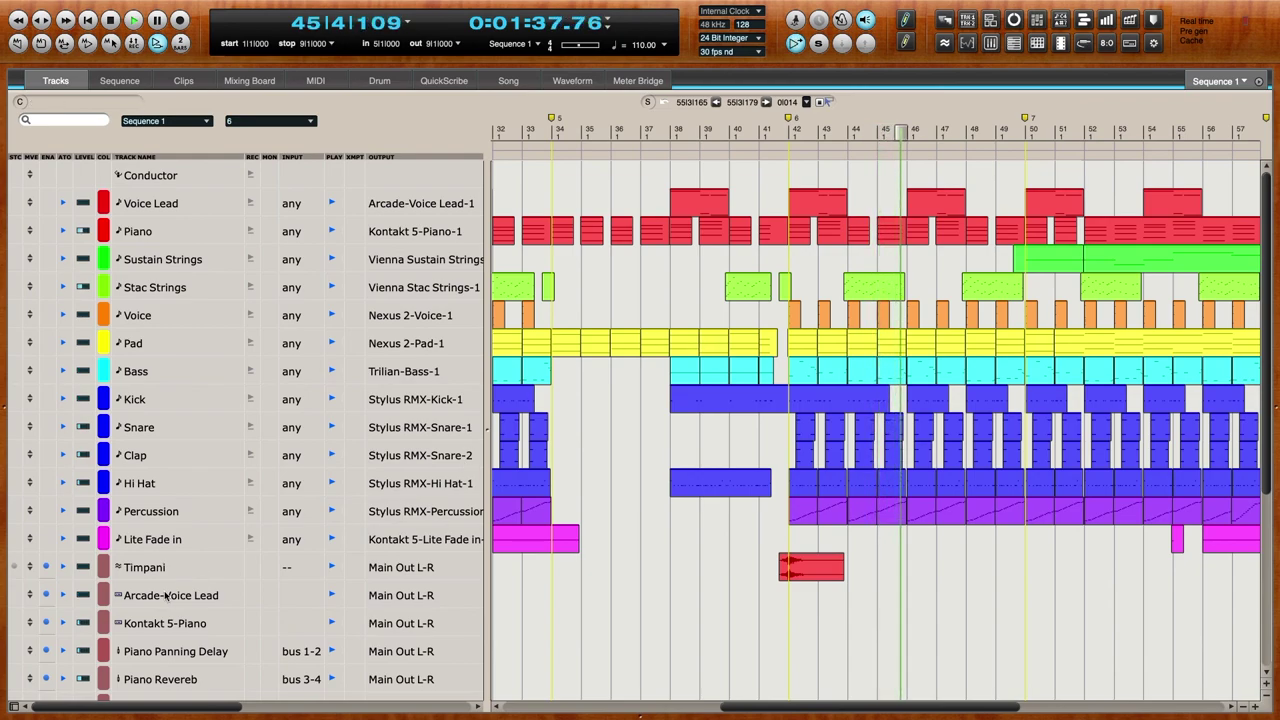
- Open the Trilian-Bass instrument to check its bass patch, close it, and return to the MIDI tracks
scroll(165, 595, down, 5)
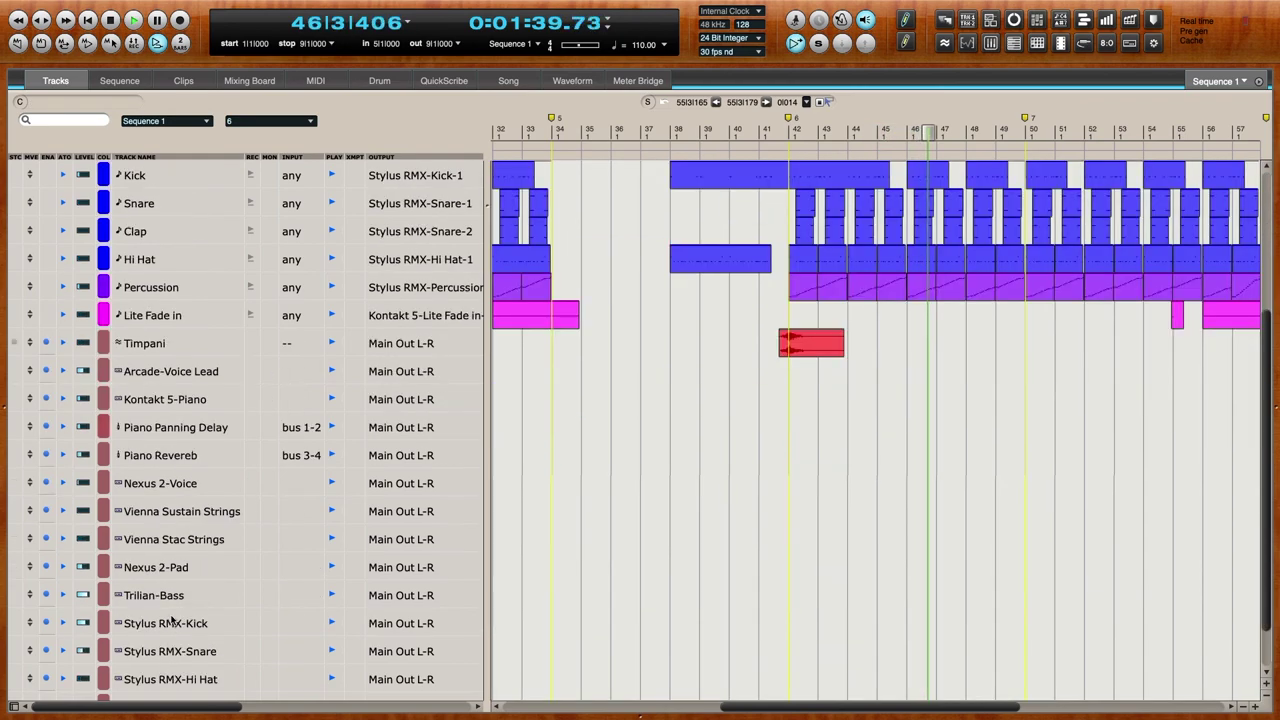
scroll(182, 617, down, 1)
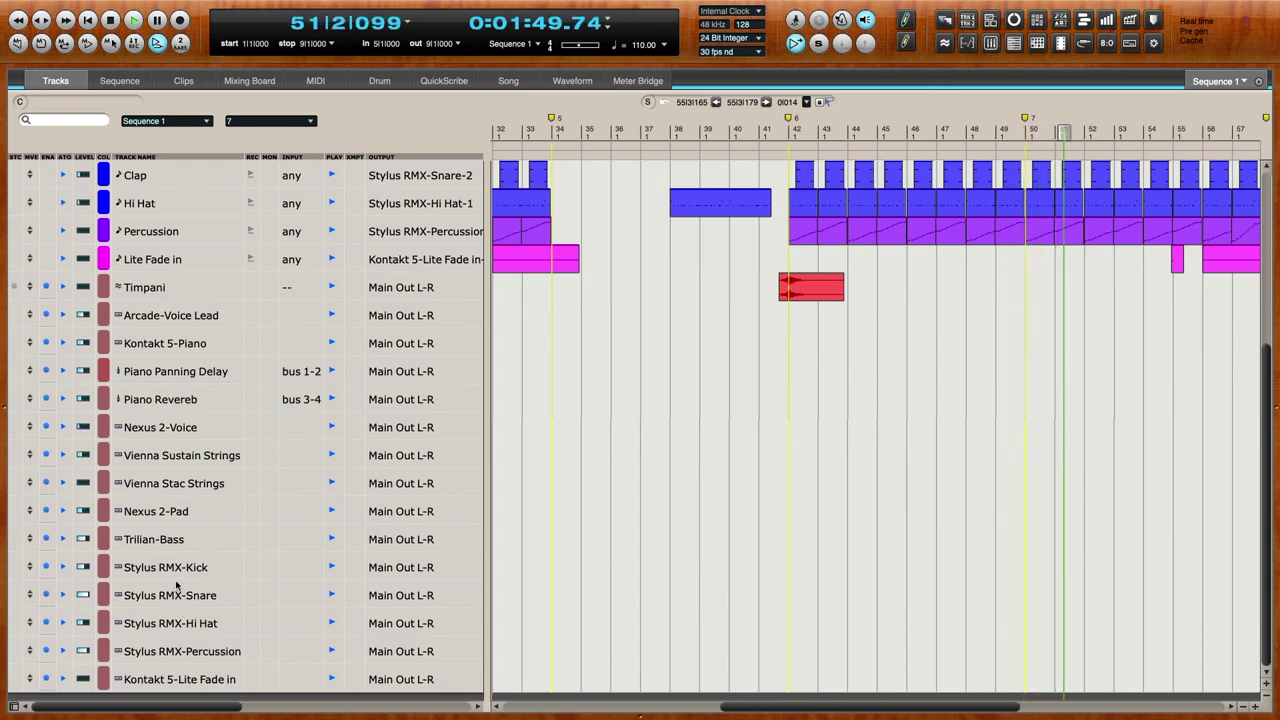
click(176, 538)
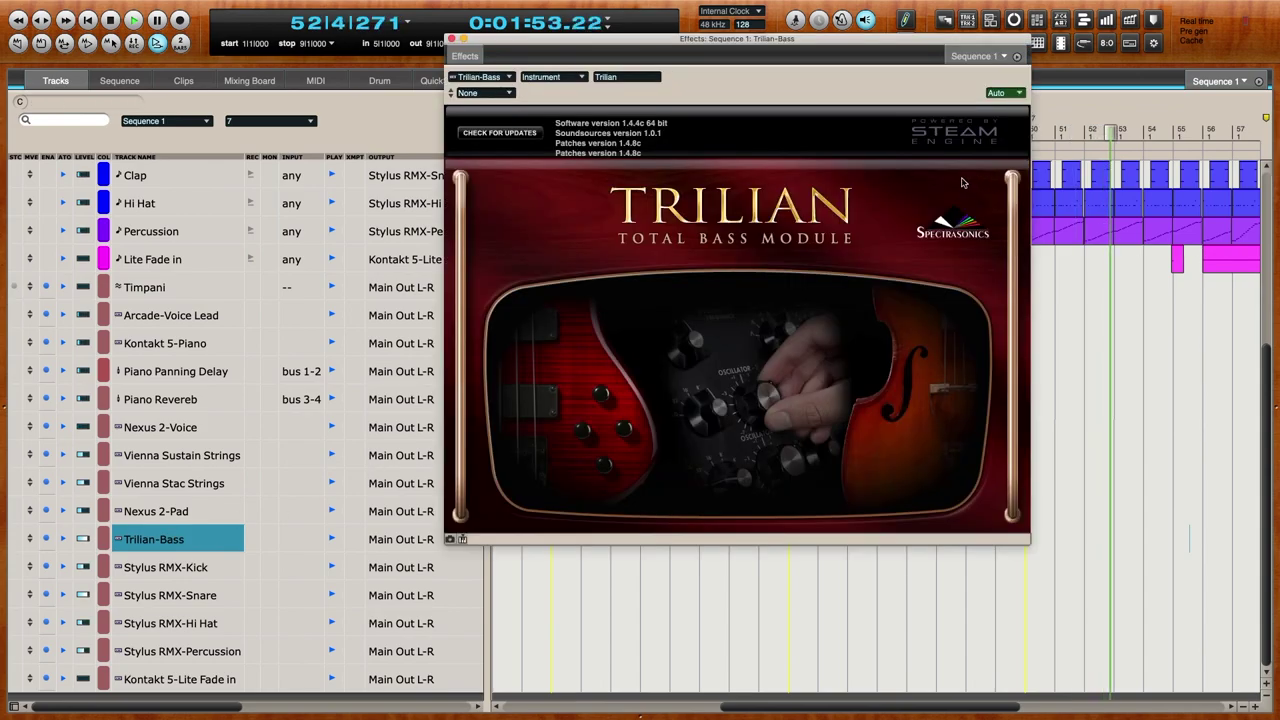
click(963, 183)
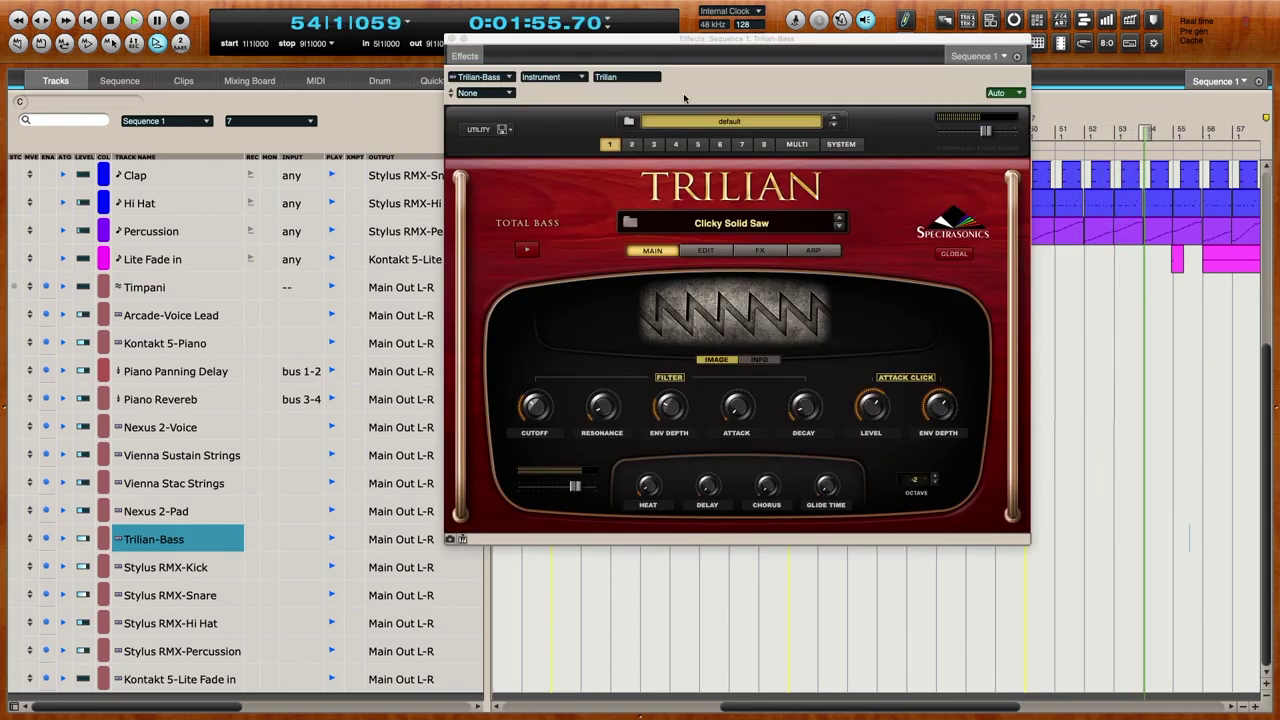
key(ctrl+shift+e)
scroll(1061, 317, up, 3)
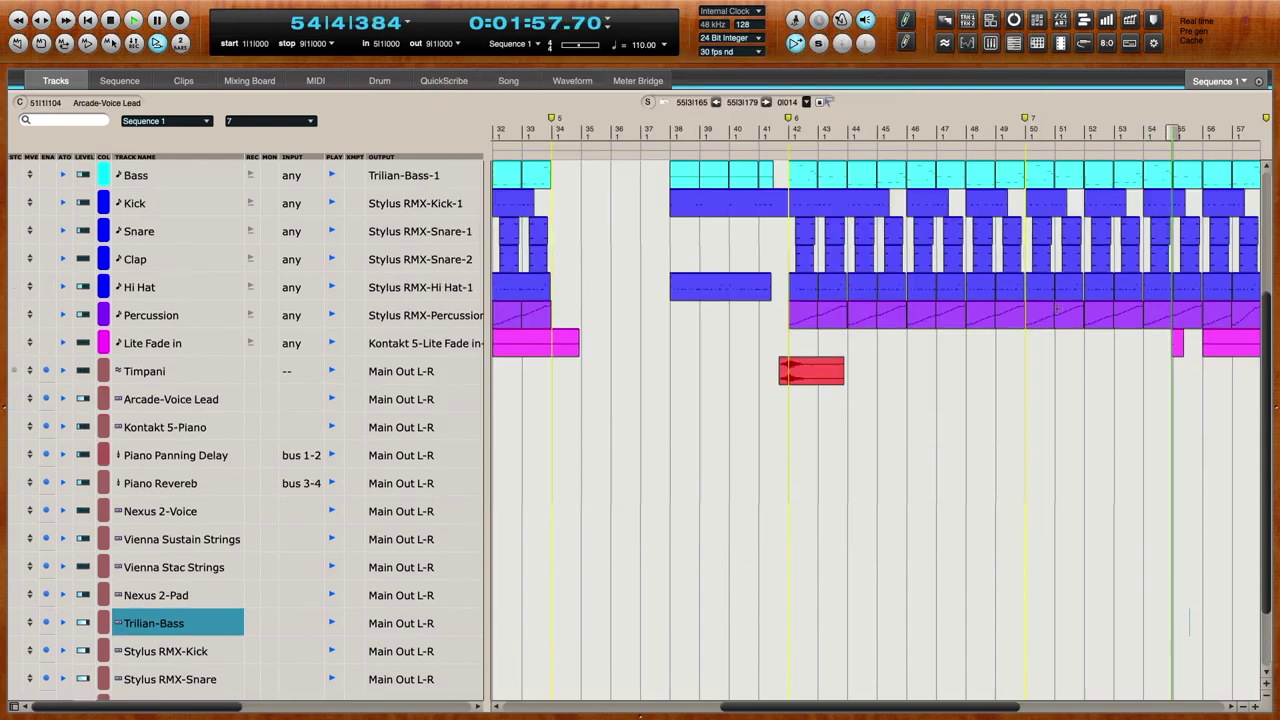
scroll(1061, 317, up, 7)
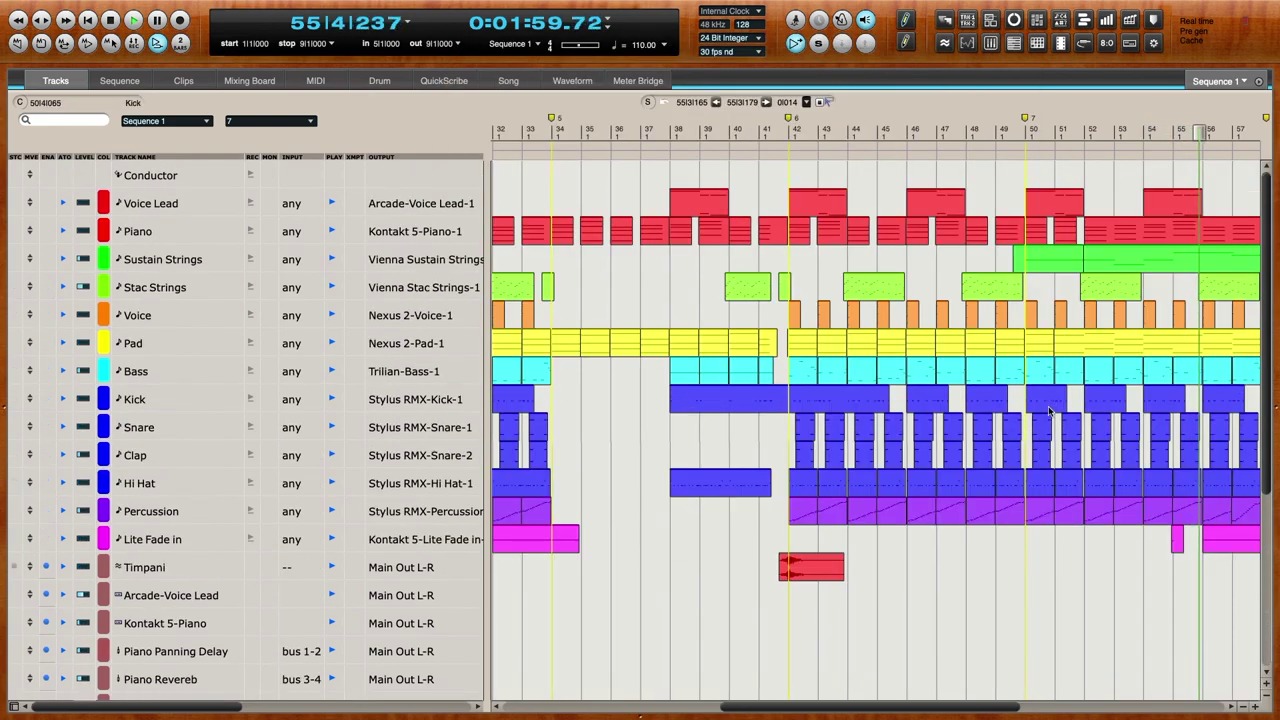